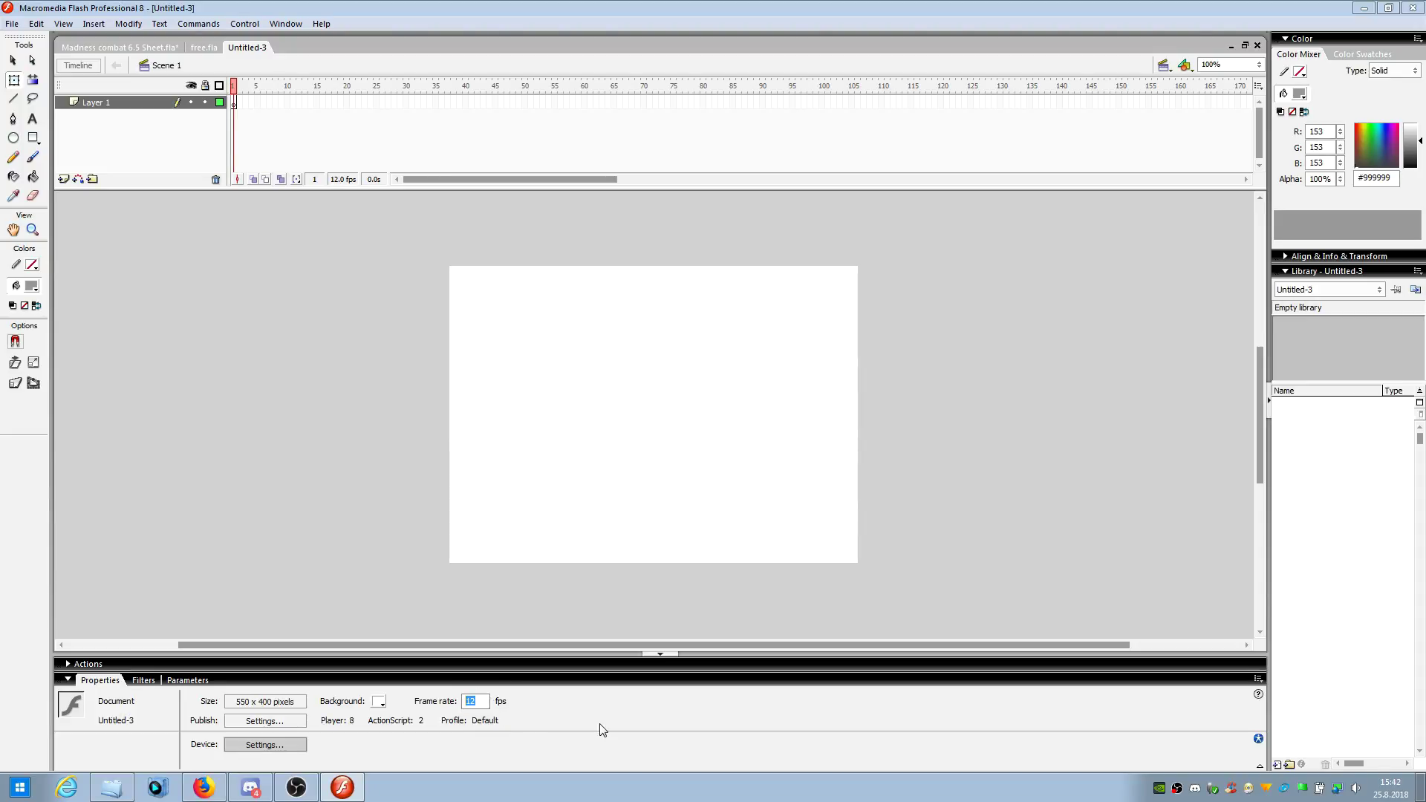
# - Set the document's frame rate to 30 fps
pyautogui.write('30')
pyautogui.click(15, 60)
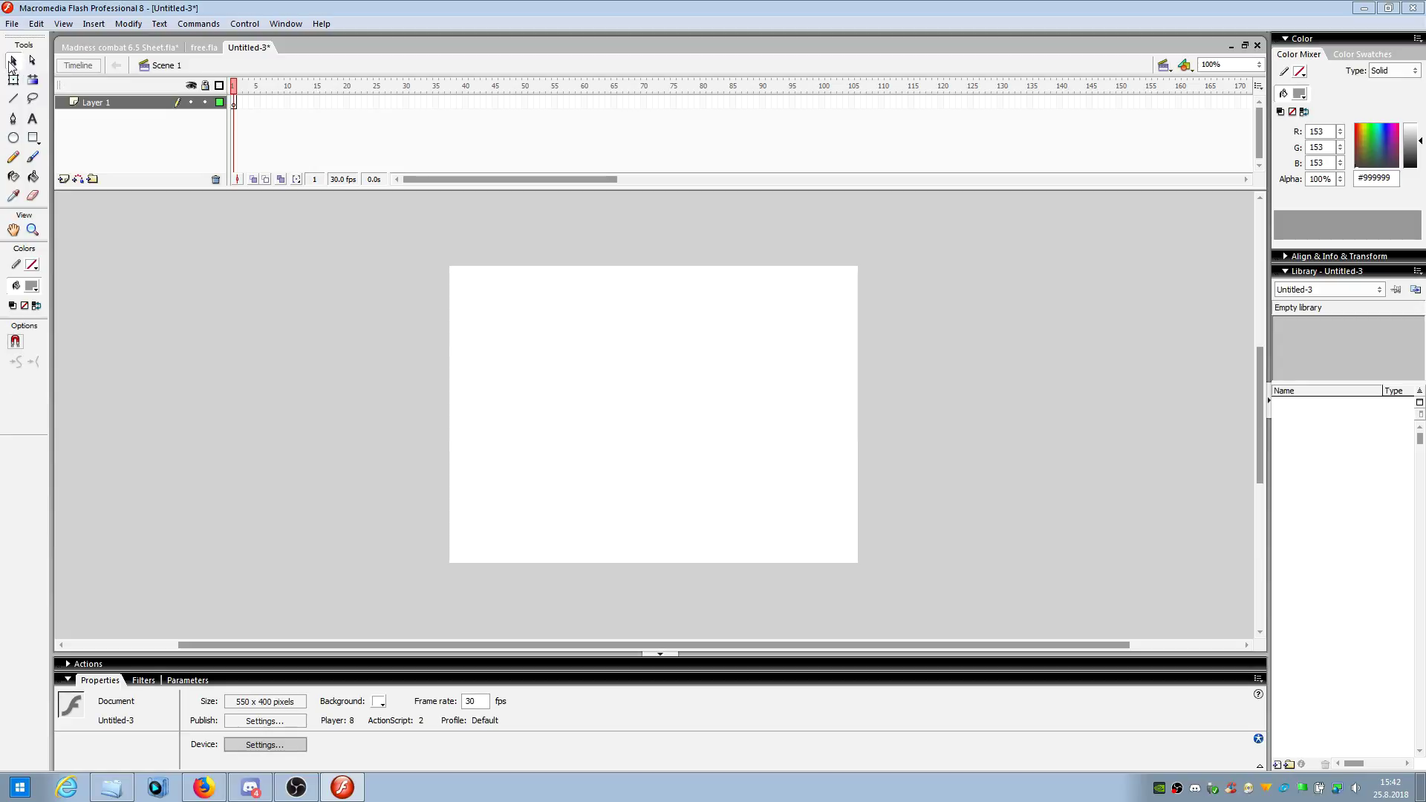
pyautogui.moveTo(417, 258); pyautogui.dragTo(918, 600)
pyautogui.press('a')
pyautogui.moveTo(425, 259); pyautogui.dragTo(401, 279)
pyautogui.moveTo(611, 345); pyautogui.dragTo(887, 489)
pyautogui.moveTo(334, 398); pyautogui.dragTo(601, 412)
pyautogui.moveTo(716, 348); pyautogui.dragTo(575, 359)
pyautogui.moveTo(328, 468); pyautogui.dragTo(384, 479)
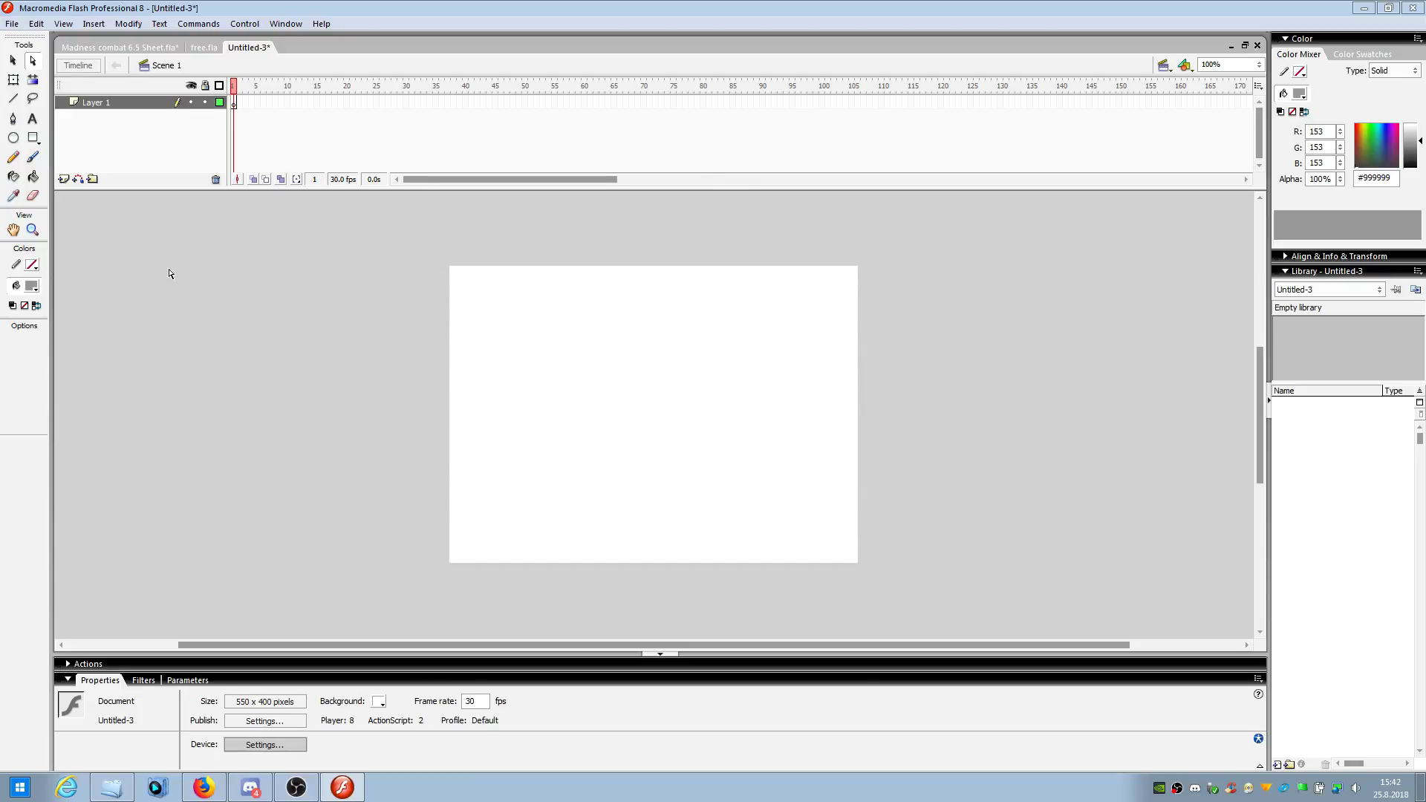
pyautogui.click(13, 80)
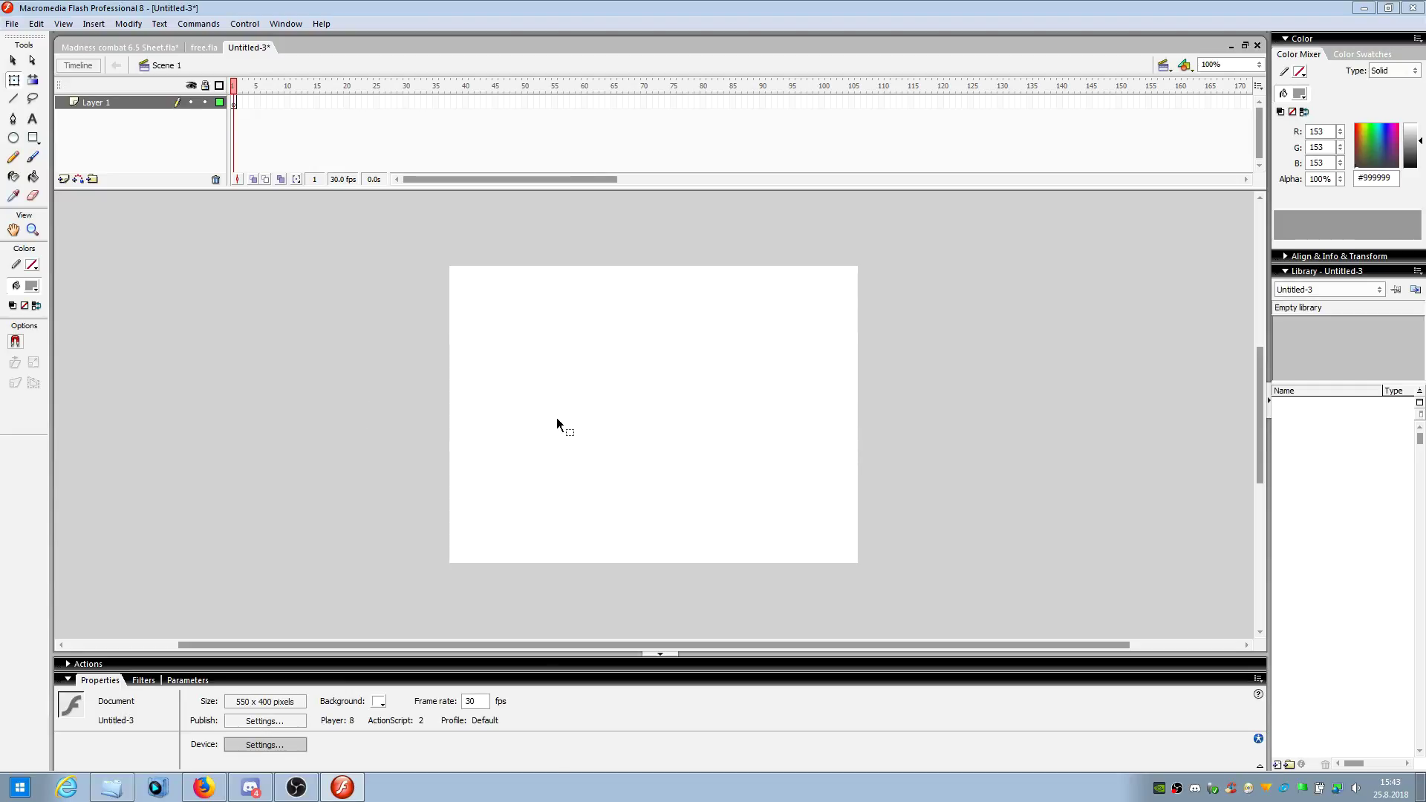
pyautogui.click(34, 85)
# - Draw six loose crossing straight lines with the Line tool beside and over the stage's left edge
pyautogui.click(13, 98)
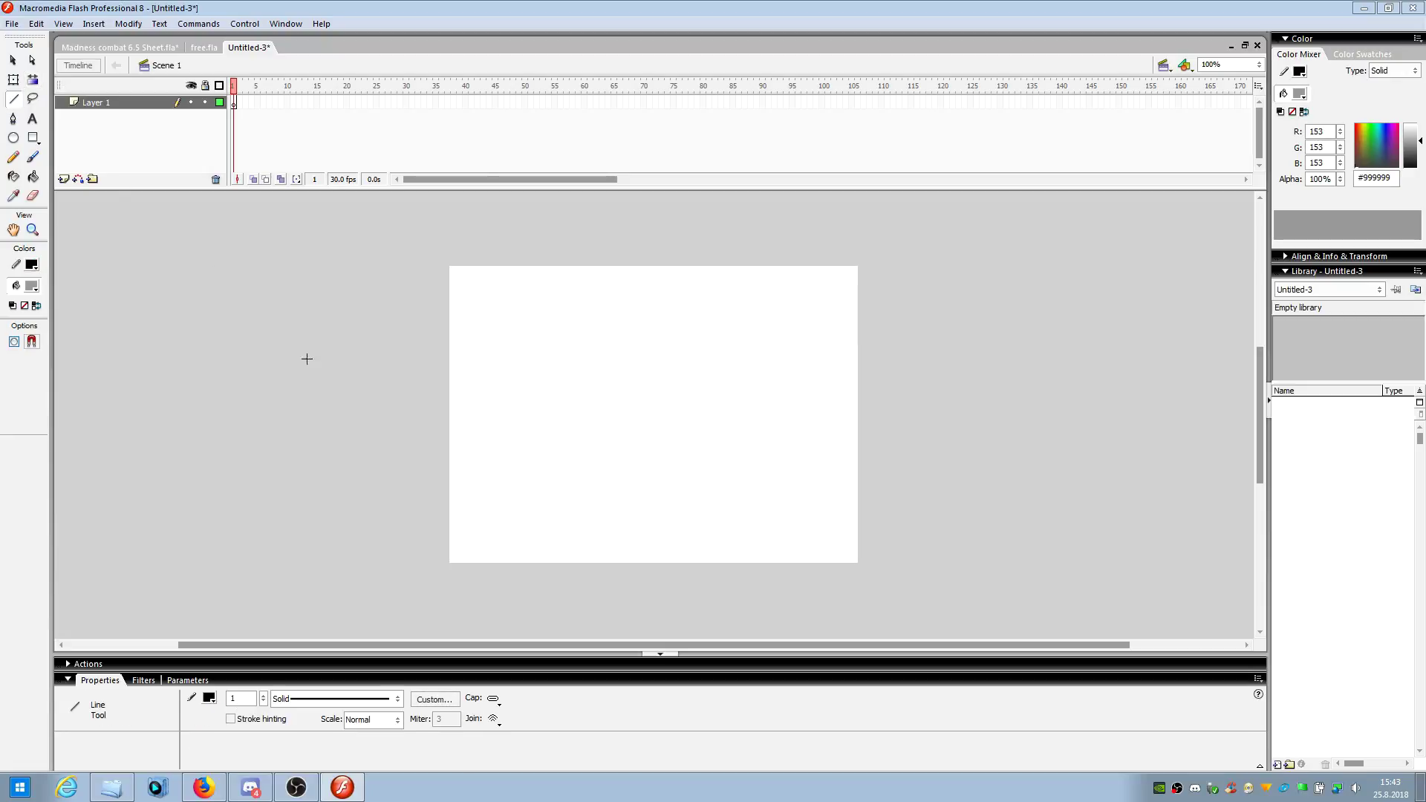
pyautogui.moveTo(416, 385); pyautogui.dragTo(416, 384)
pyautogui.moveTo(336, 413)
pyautogui.mouseDown()
pyautogui.moveTo(456, 350)
pyautogui.moveTo(446, 437)
pyautogui.mouseUp()
pyautogui.moveTo(315, 441); pyautogui.dragTo(412, 365)
pyautogui.moveTo(276, 317); pyautogui.dragTo(406, 432)
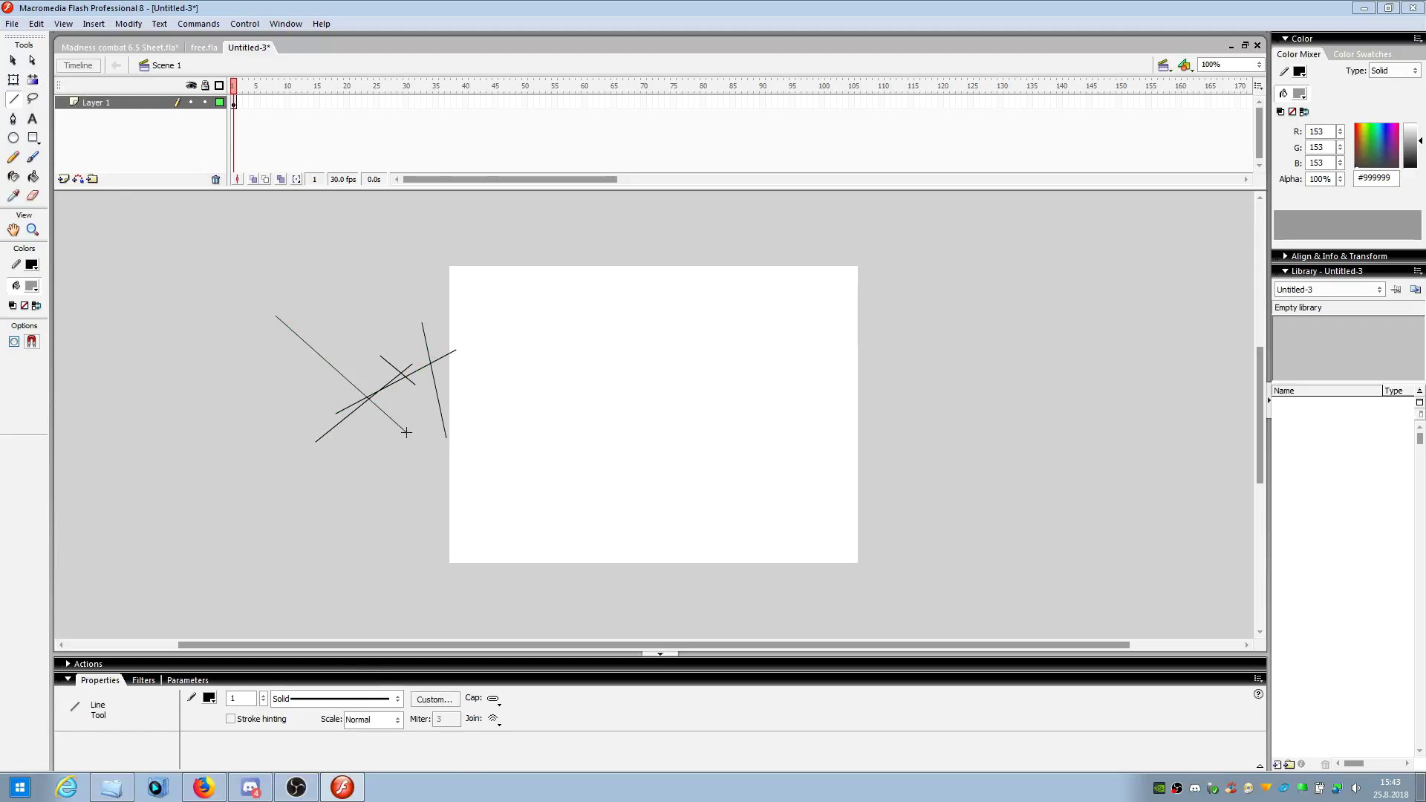
pyautogui.moveTo(300, 450); pyautogui.dragTo(474, 400)
# - Select all the crossing lines around the stage's left edge and delete them
pyautogui.press('v')
pyautogui.moveTo(118, 513); pyautogui.dragTo(534, 297)
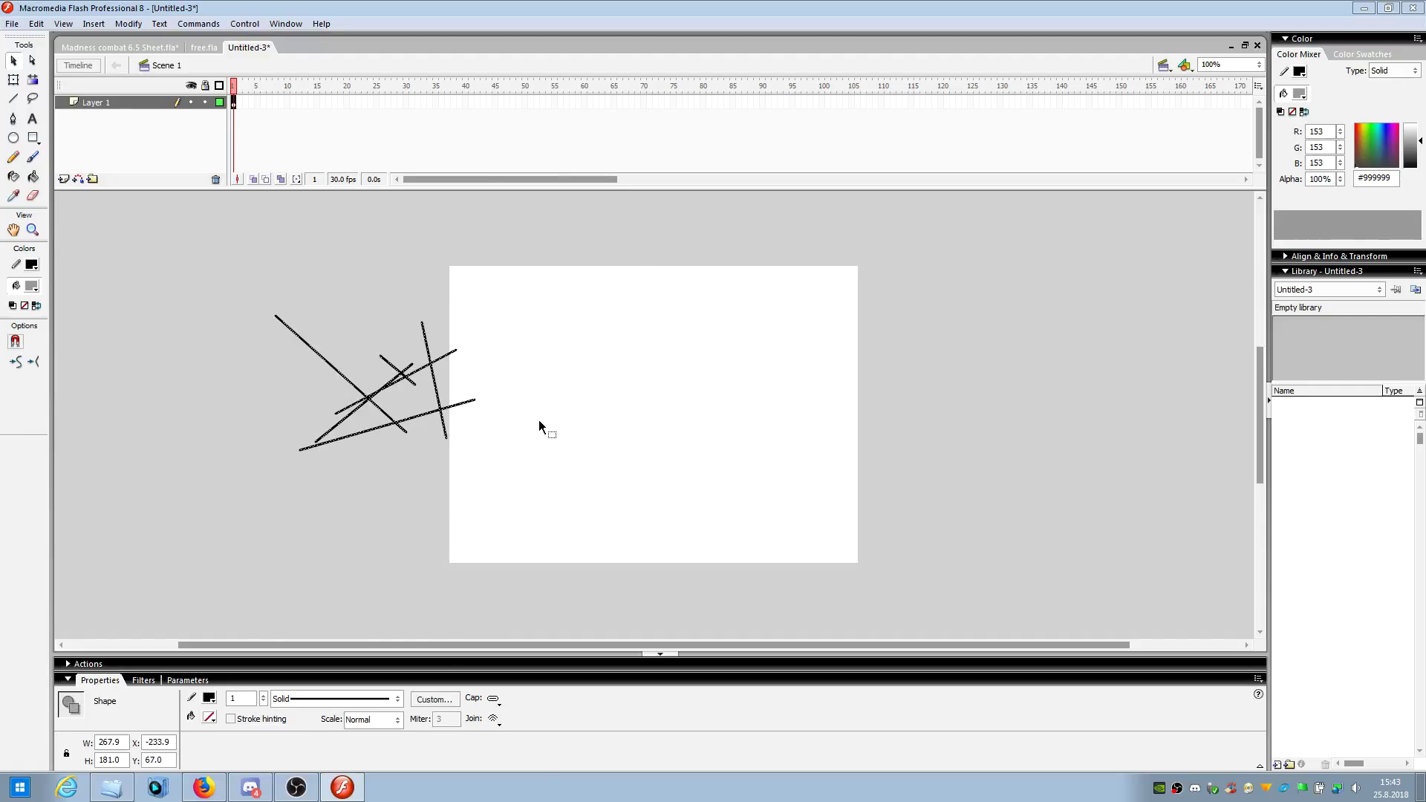
pyautogui.press('Delete')
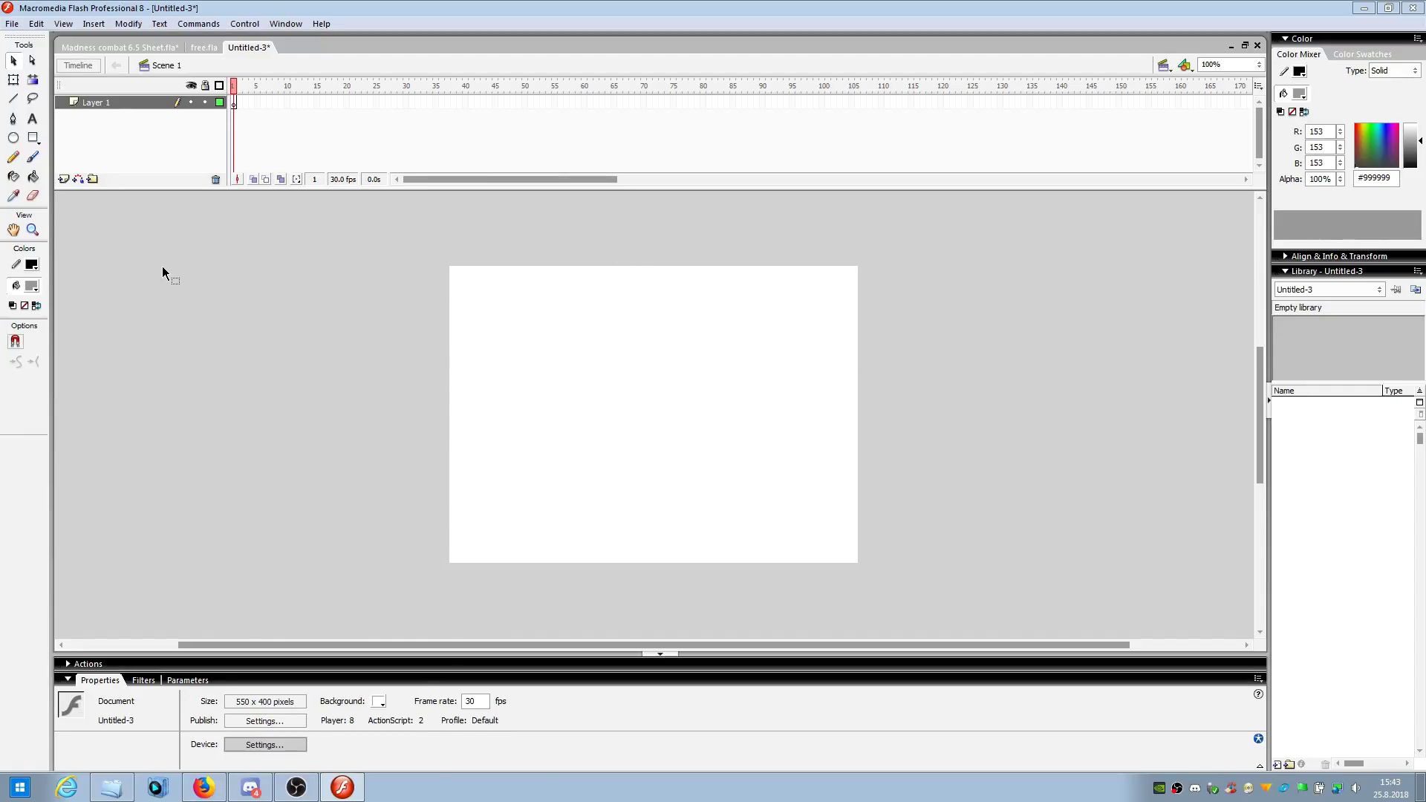
pyautogui.click(34, 100)
pyautogui.moveTo(547, 344)
pyautogui.mouseDown()
pyautogui.moveTo(553, 415)
pyautogui.moveTo(544, 349)
pyautogui.mouseUp()
pyautogui.click(33, 158)
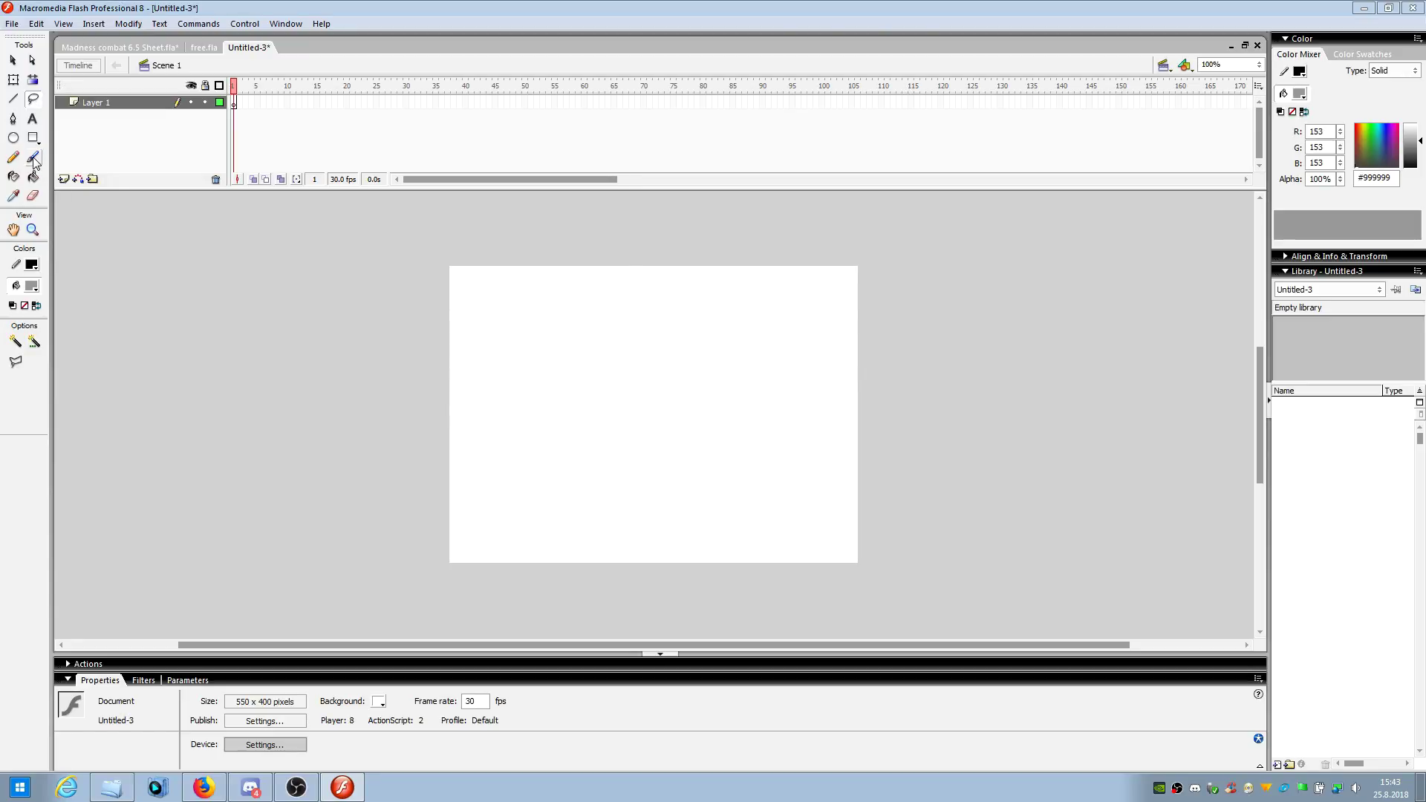
# - Draw a large grey rectangle with no stroke in the middle of the stage
pyautogui.click(34, 139)
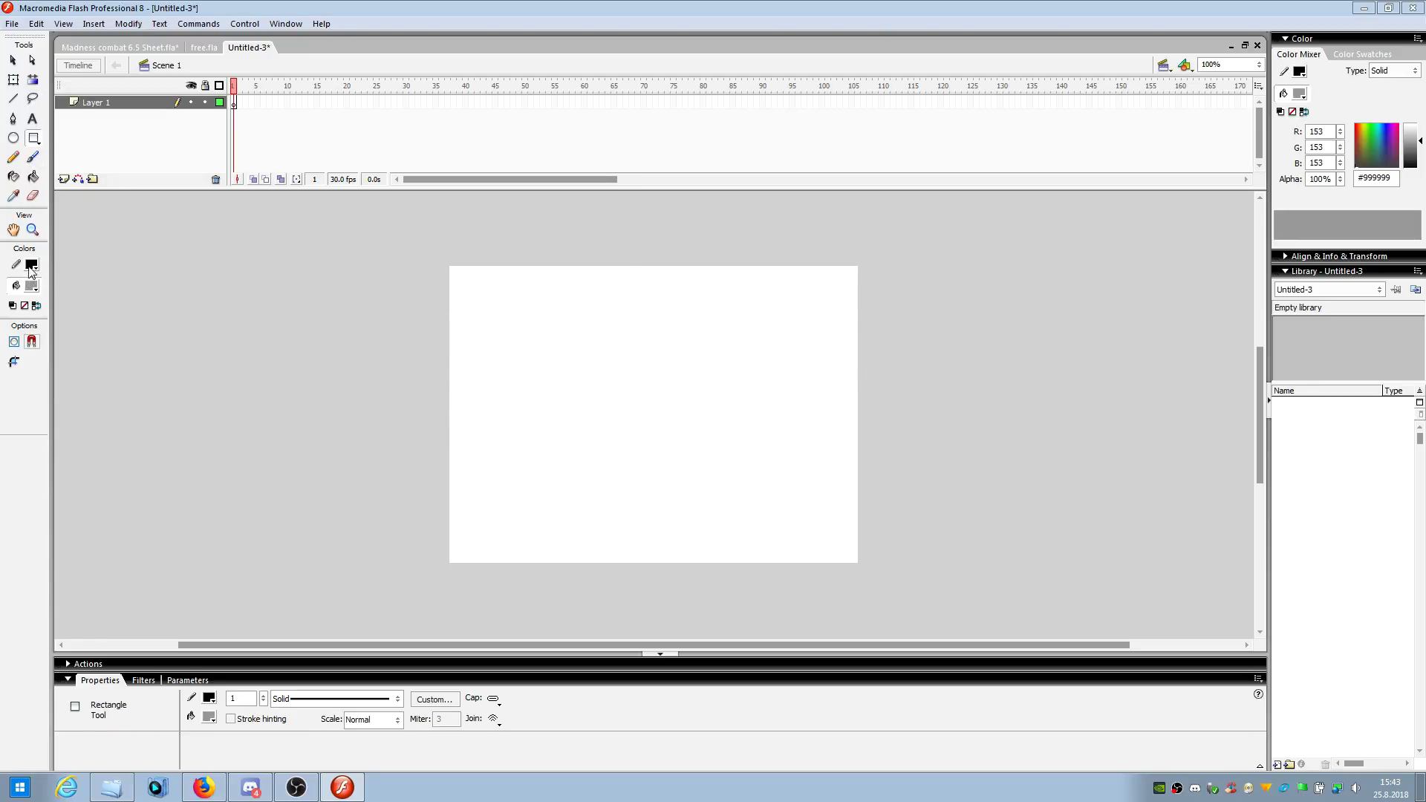
pyautogui.click(32, 266)
pyautogui.click(214, 288)
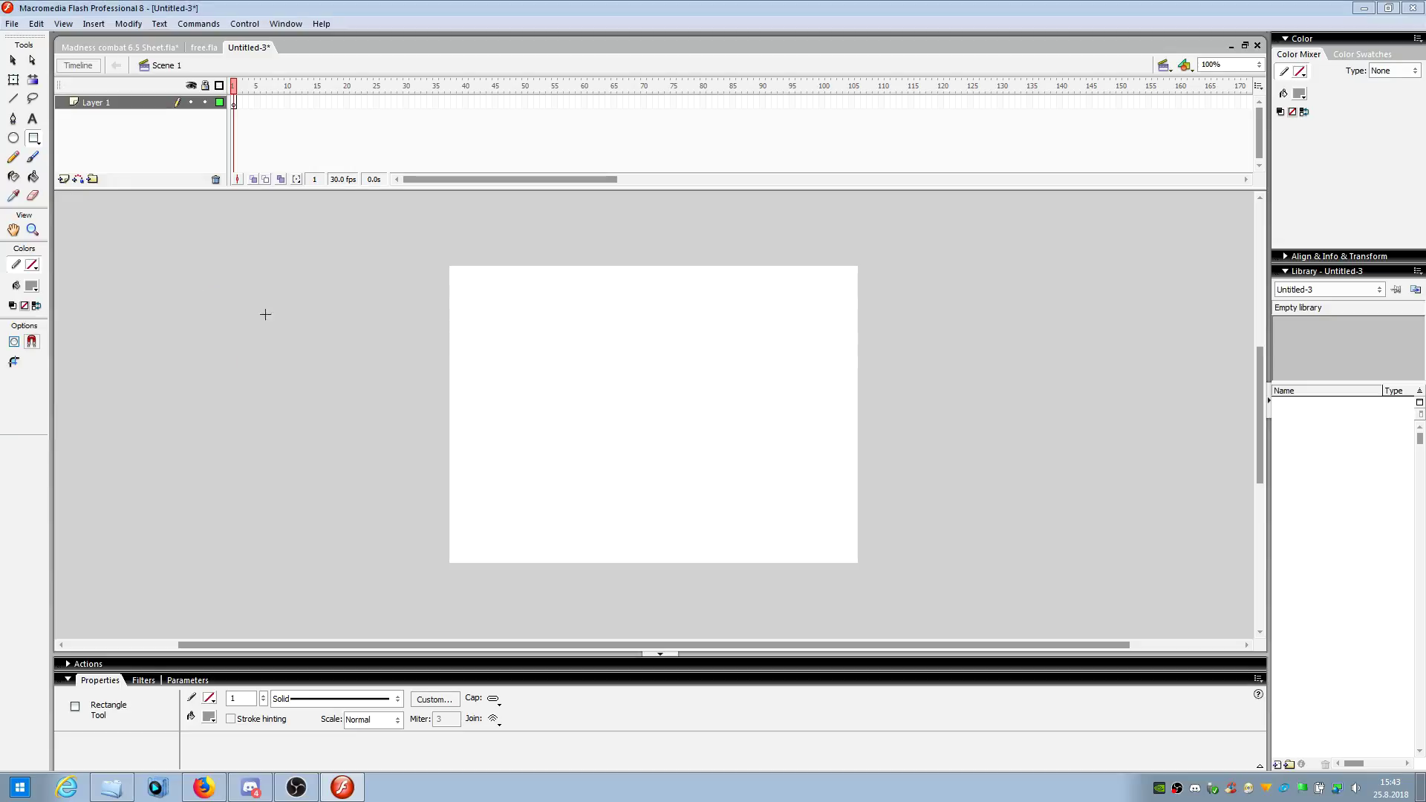
pyautogui.moveTo(540, 312); pyautogui.dragTo(771, 524)
# - Lasso an irregular area about 201 by 230 px inside the grey rectangle and move it off the stage to the left
pyautogui.click(34, 99)
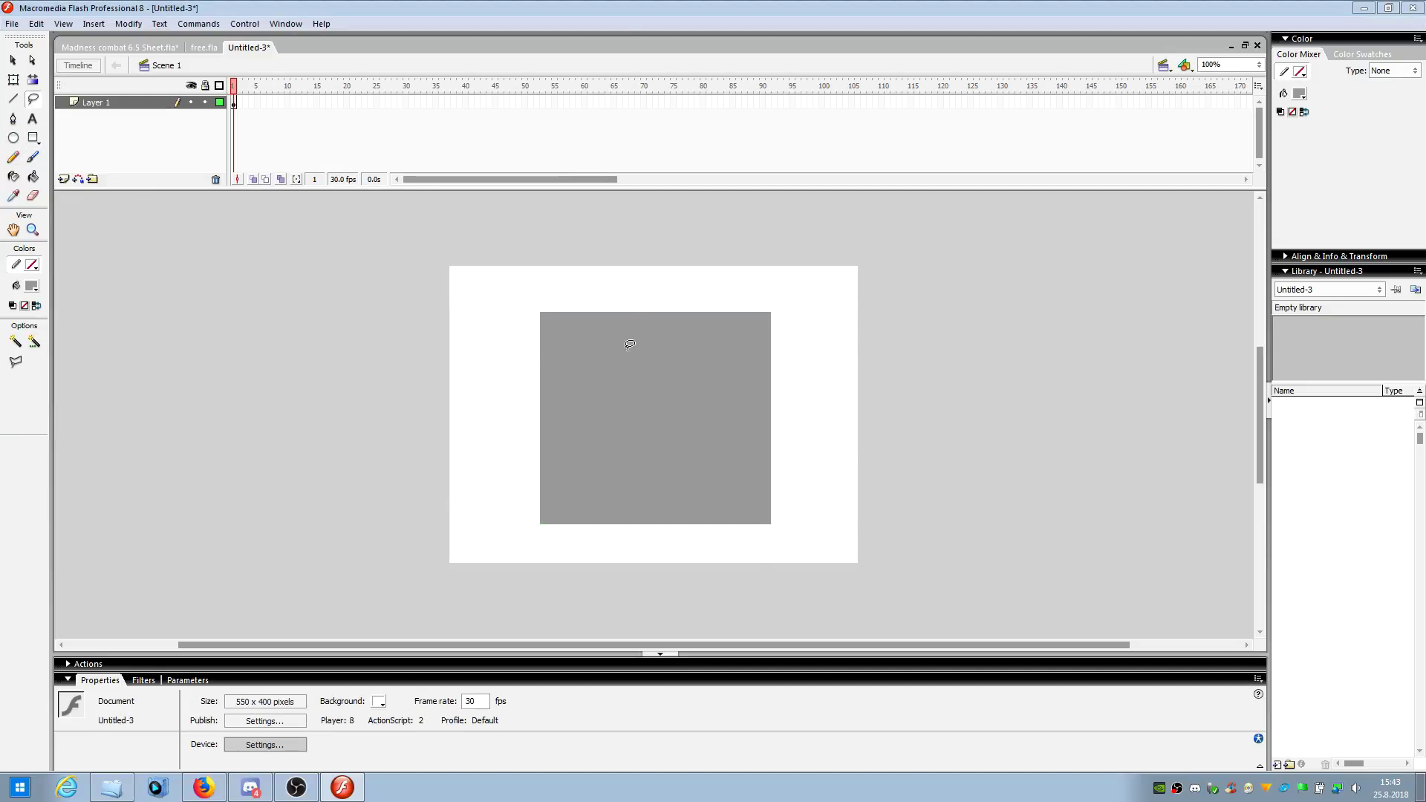
pyautogui.moveTo(628, 341)
pyautogui.mouseDown()
pyautogui.moveTo(577, 414)
pyautogui.moveTo(627, 503)
pyautogui.moveTo(715, 460)
pyautogui.moveTo(720, 410)
pyautogui.moveTo(705, 361)
pyautogui.moveTo(663, 332)
pyautogui.moveTo(632, 338)
pyautogui.mouseUp()
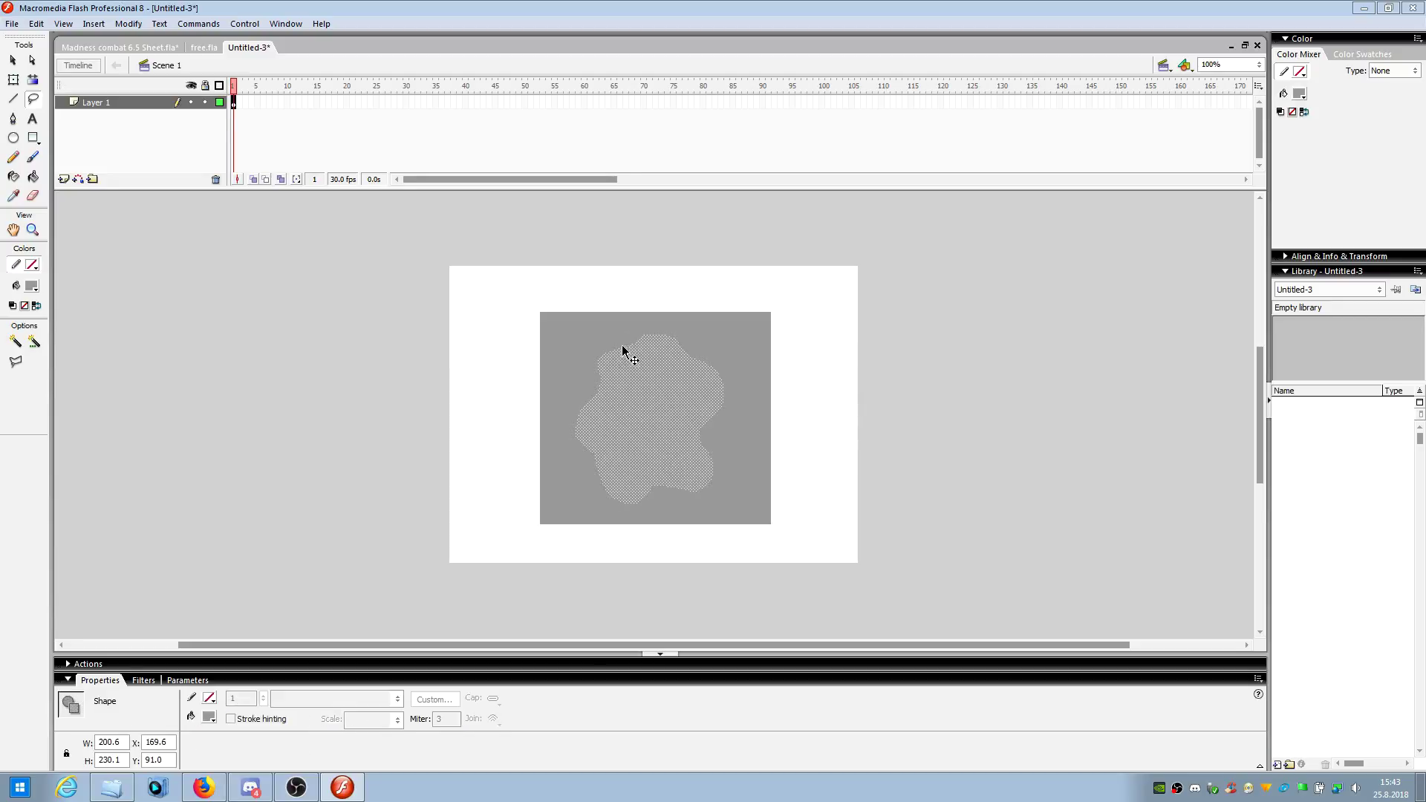
pyautogui.click(13, 61)
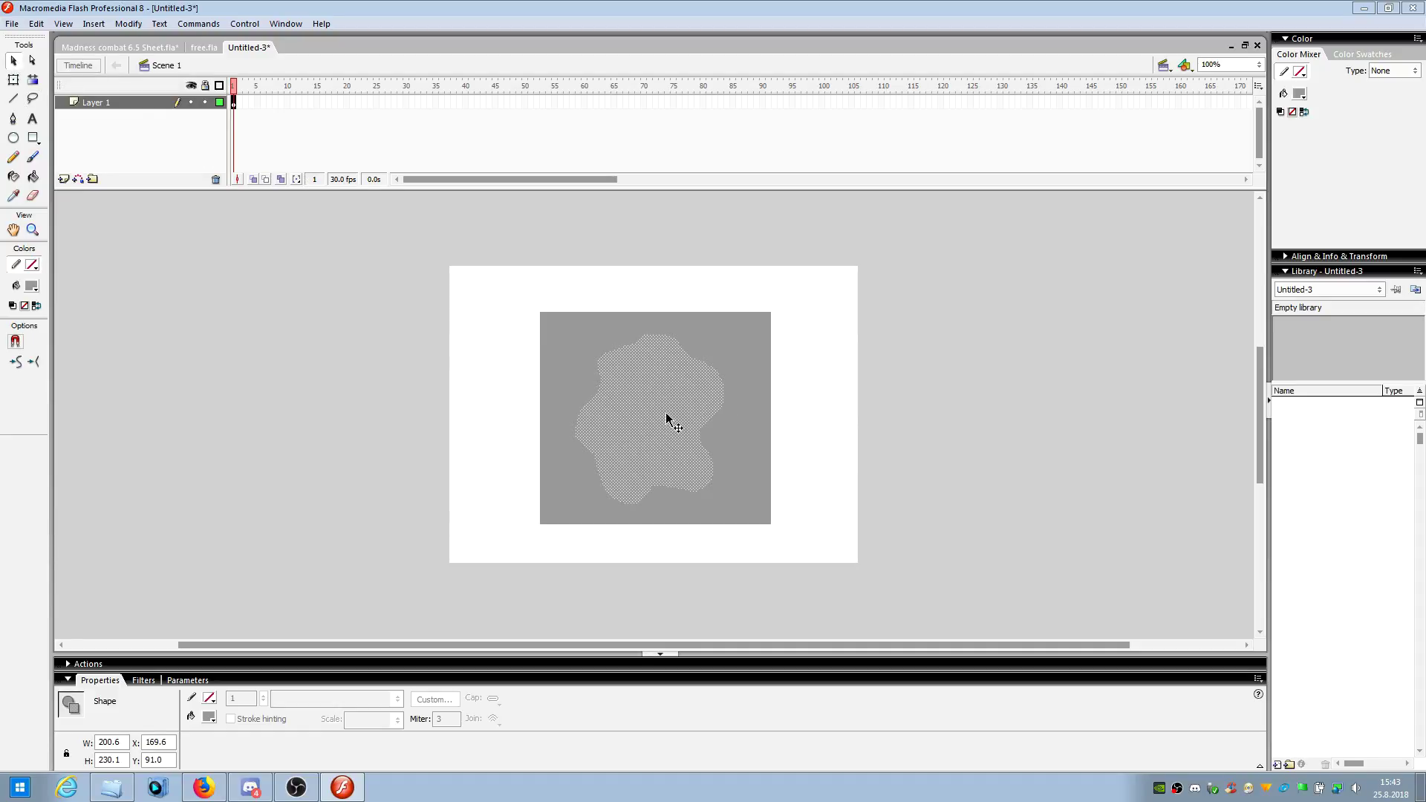
pyautogui.moveTo(669, 417); pyautogui.dragTo(374, 417)
pyautogui.click(480, 600)
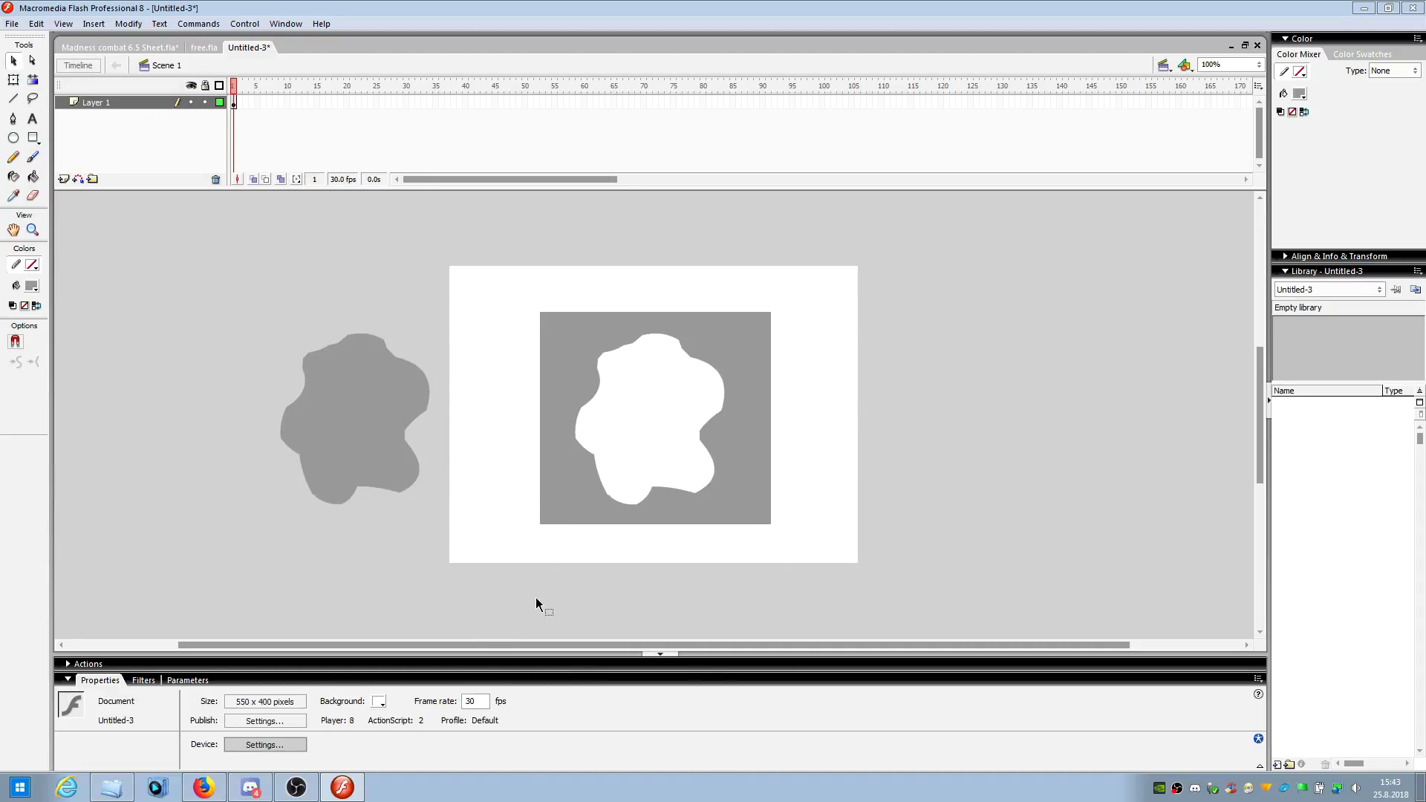
# - Delete the grey rectangle and the cut-out piece beside the stage
pyautogui.moveTo(528, 597); pyautogui.dragTo(880, 257)
pyautogui.press('Delete')
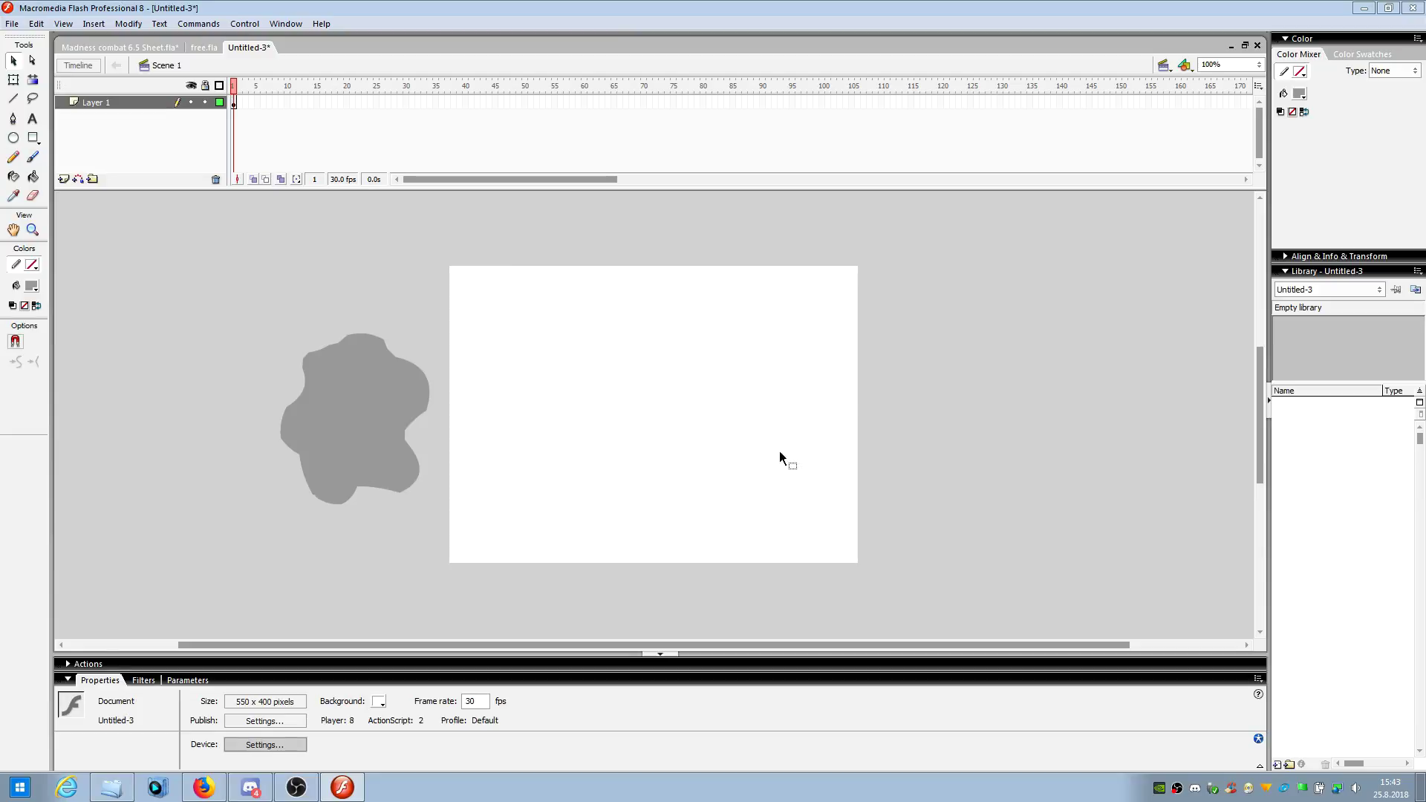
pyautogui.moveTo(454, 315); pyautogui.dragTo(114, 614)
pyautogui.press('Delete')
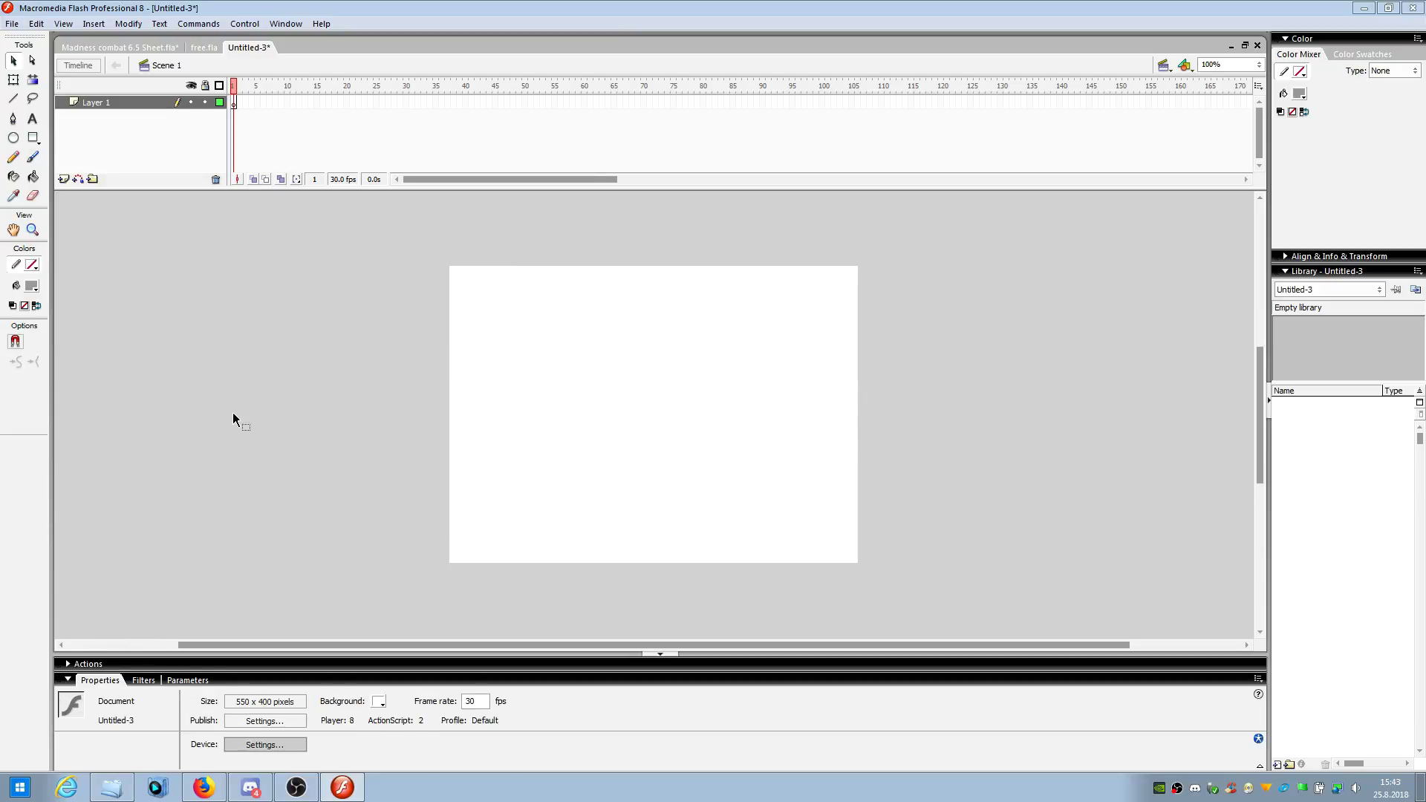
# - Draw a curvy self-crossing path about 378 by 387 px with the Pen tool over the left half of the stage
pyautogui.click(14, 120)
pyautogui.click(474, 304)
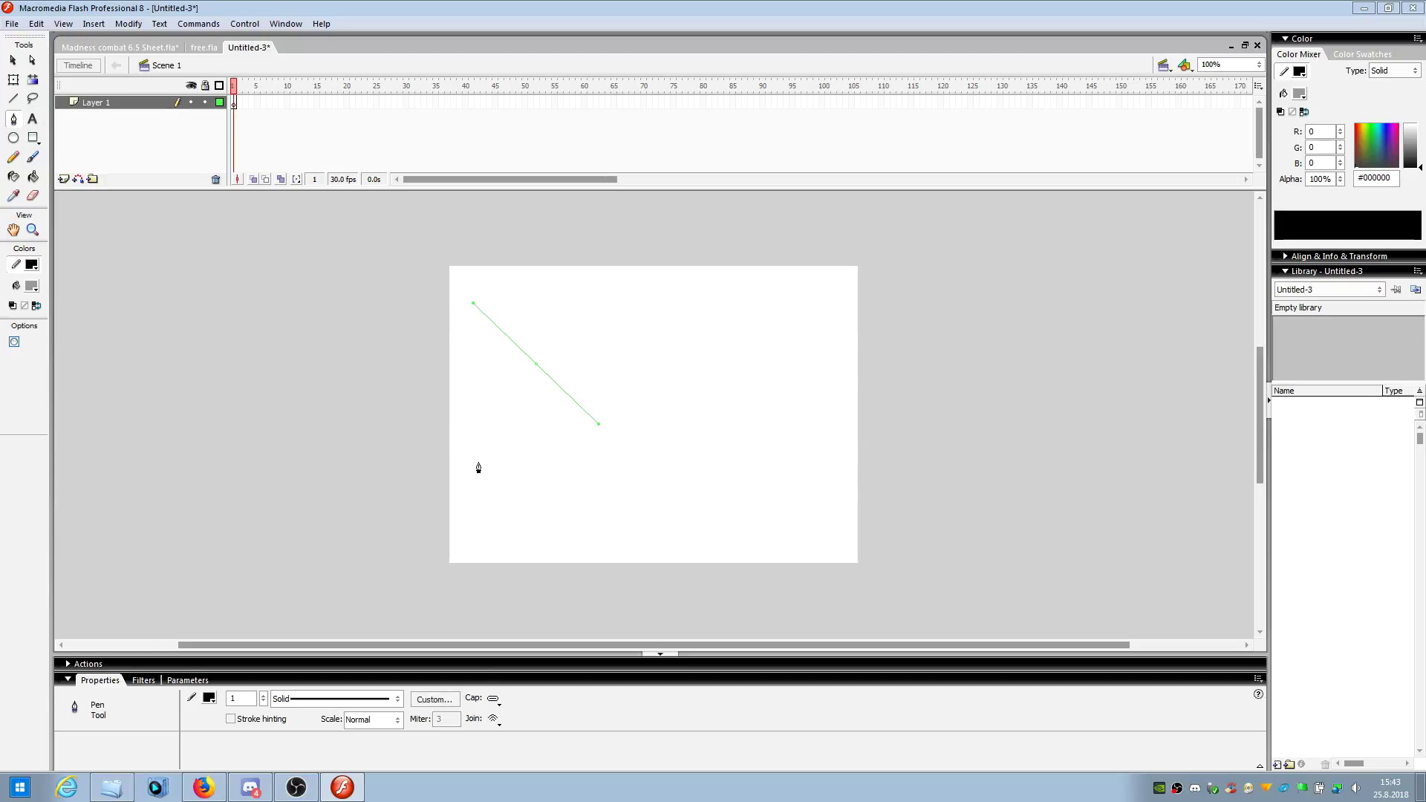
pyautogui.click(425, 519)
pyautogui.click(659, 235)
pyautogui.click(381, 413)
pyautogui.click(635, 459)
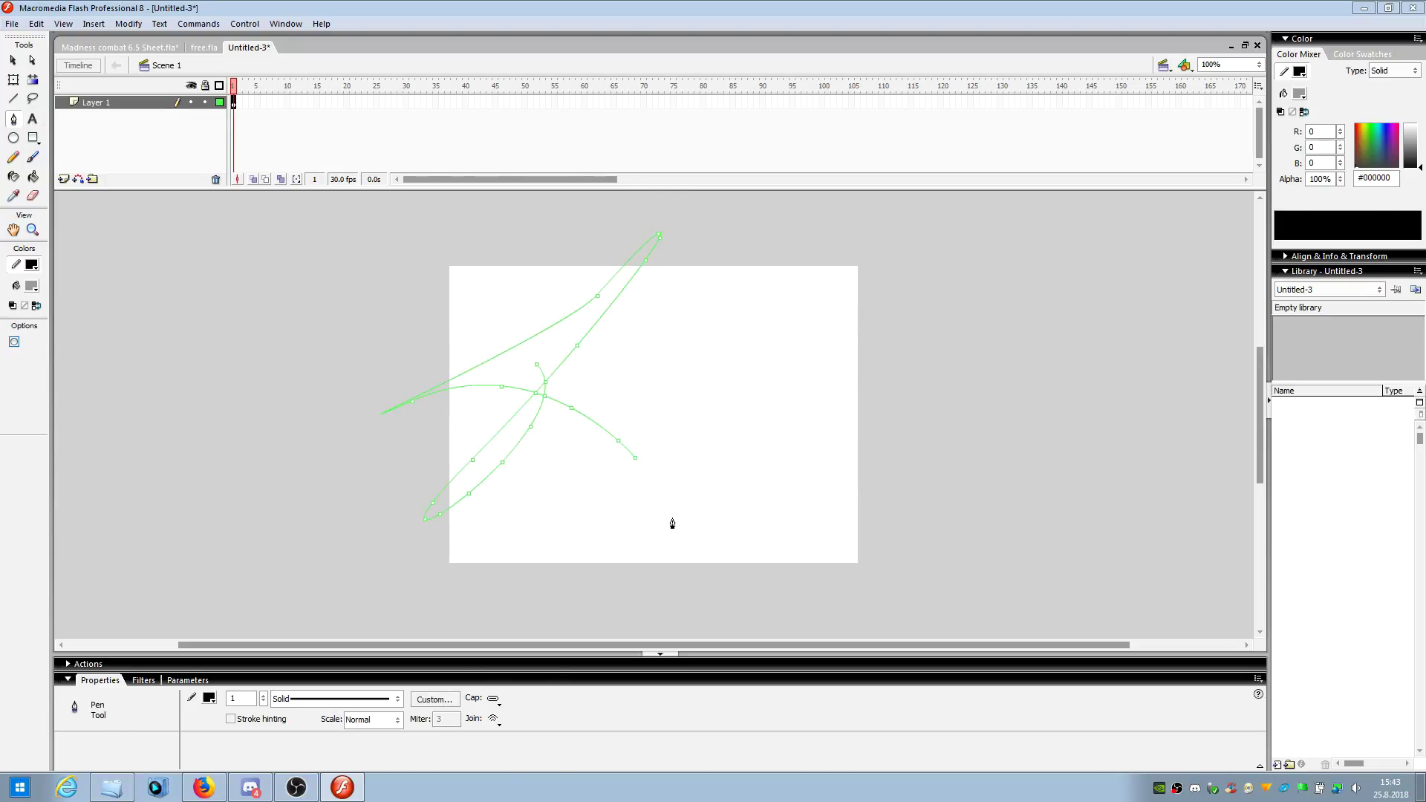
pyautogui.click(598, 509)
pyautogui.click(511, 491)
pyautogui.doubleClick(443, 492)
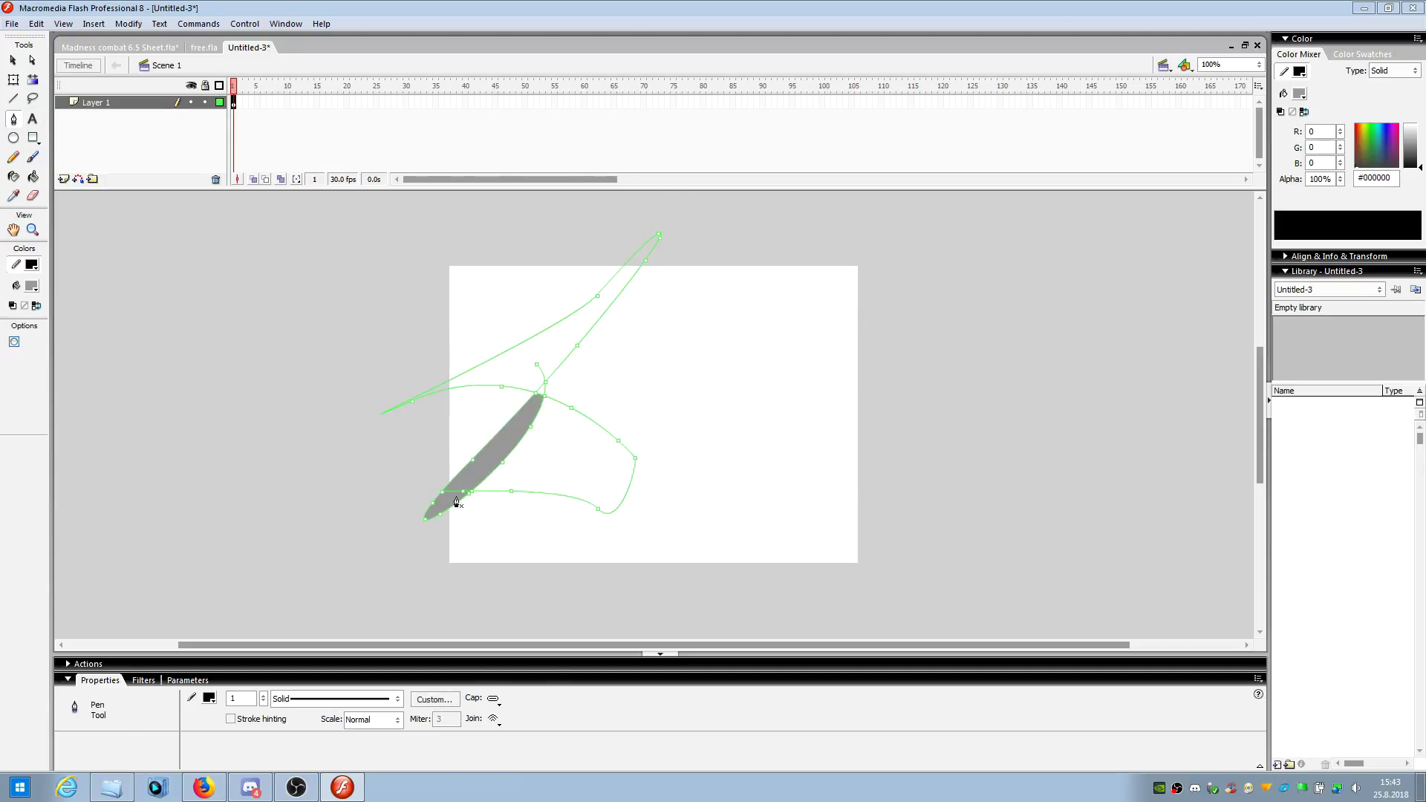
# - Select the whole pen-drawn shape and delete it from the stage
pyautogui.click(14, 60)
pyautogui.hotkey('ctrl', 'a')
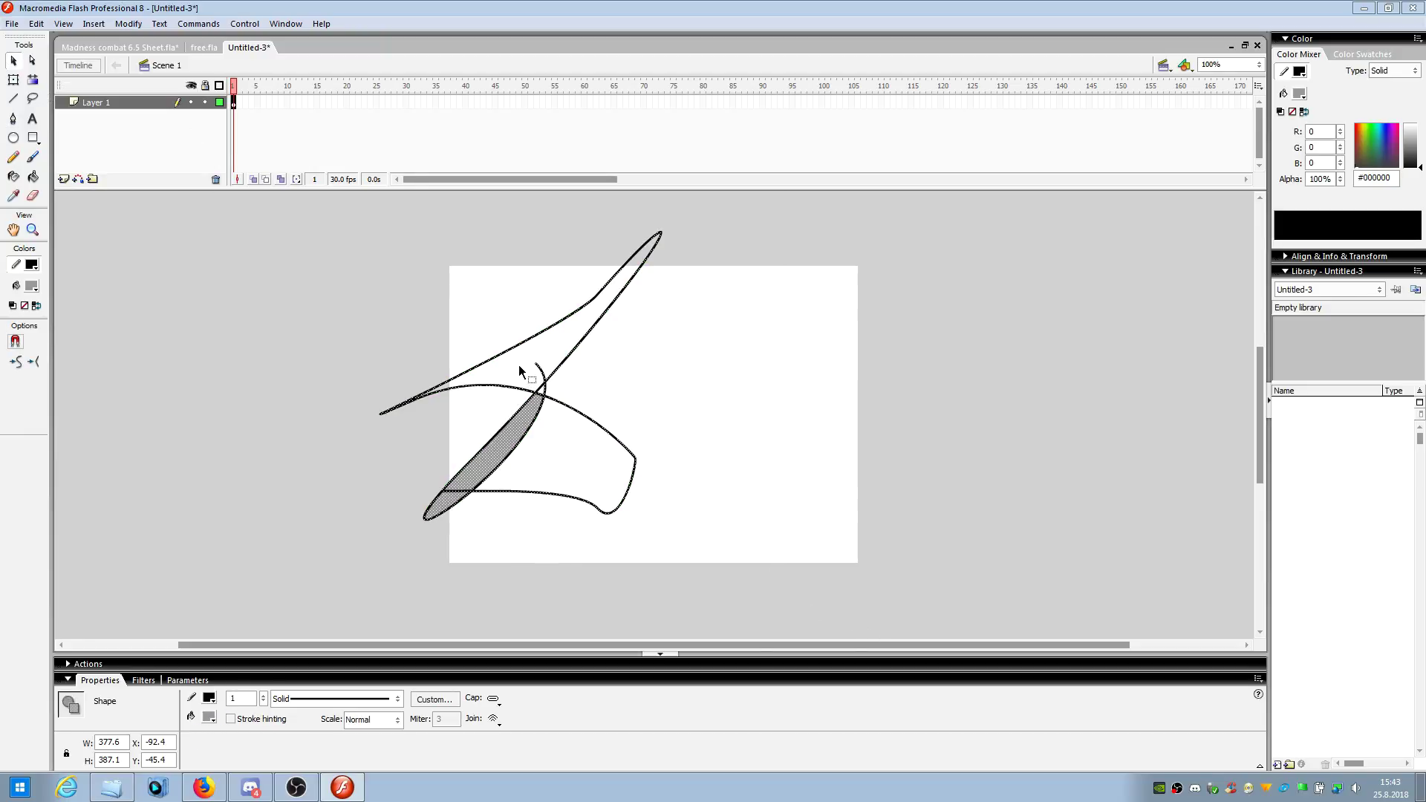
pyautogui.press('Delete')
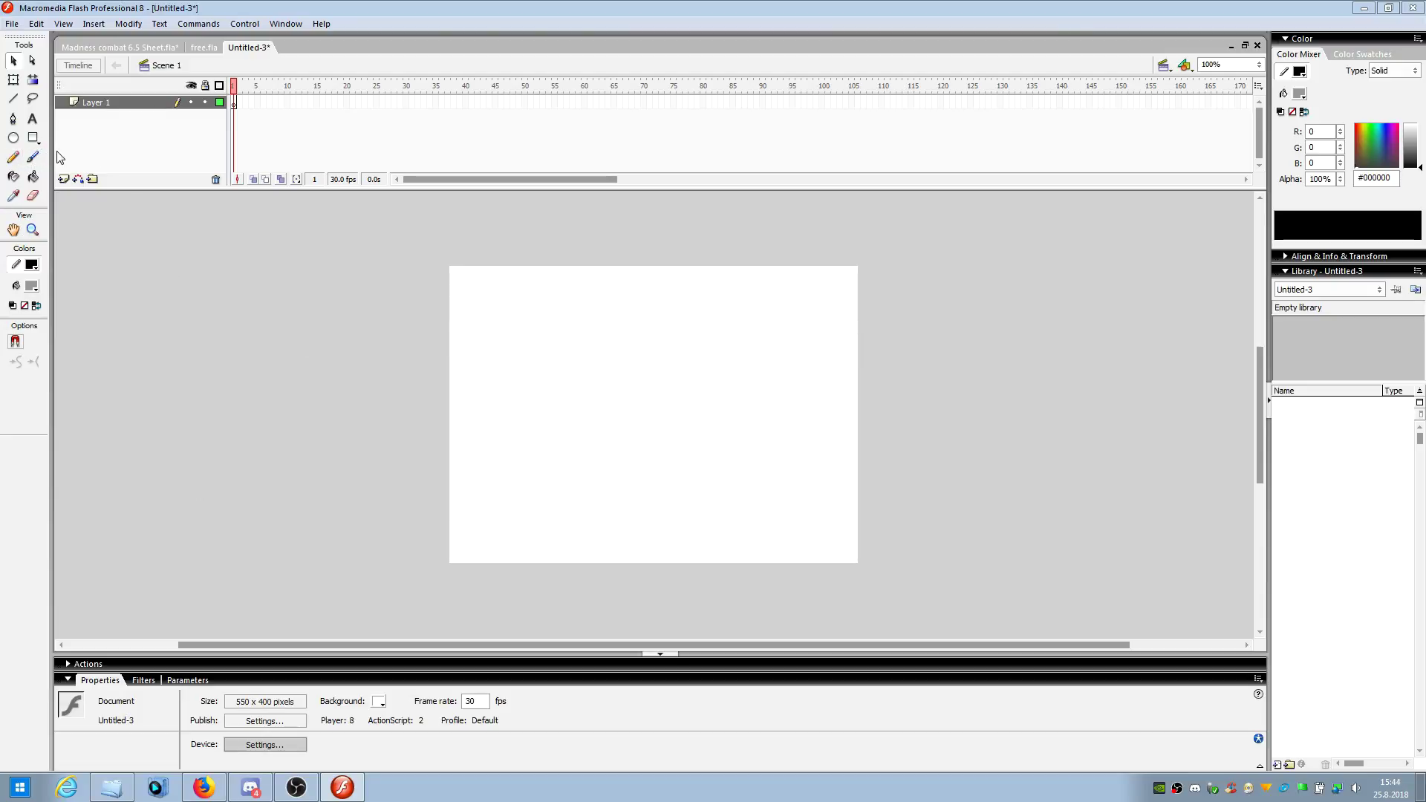
# - Start a static text box on the left part of the stage
pyautogui.click(33, 121)
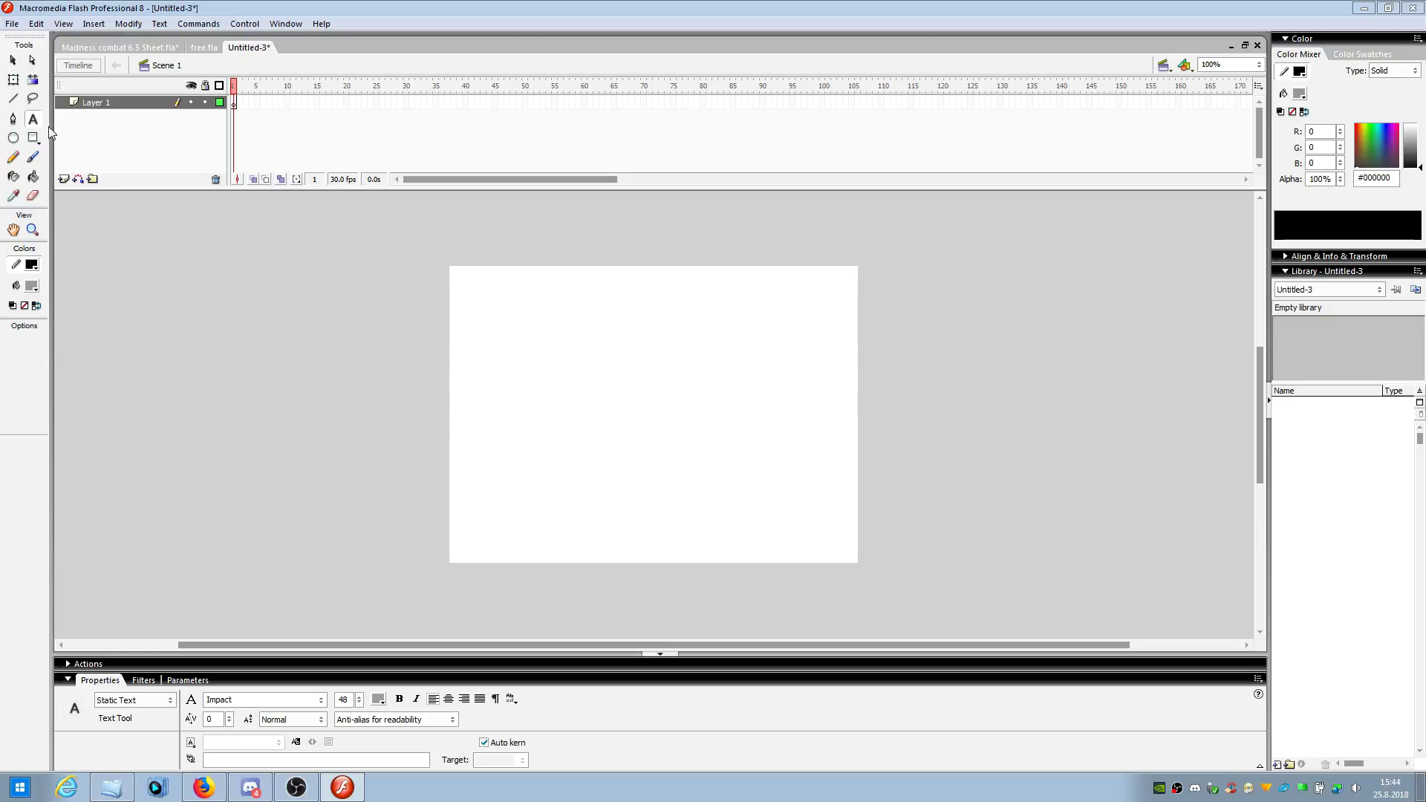
pyautogui.click(524, 368)
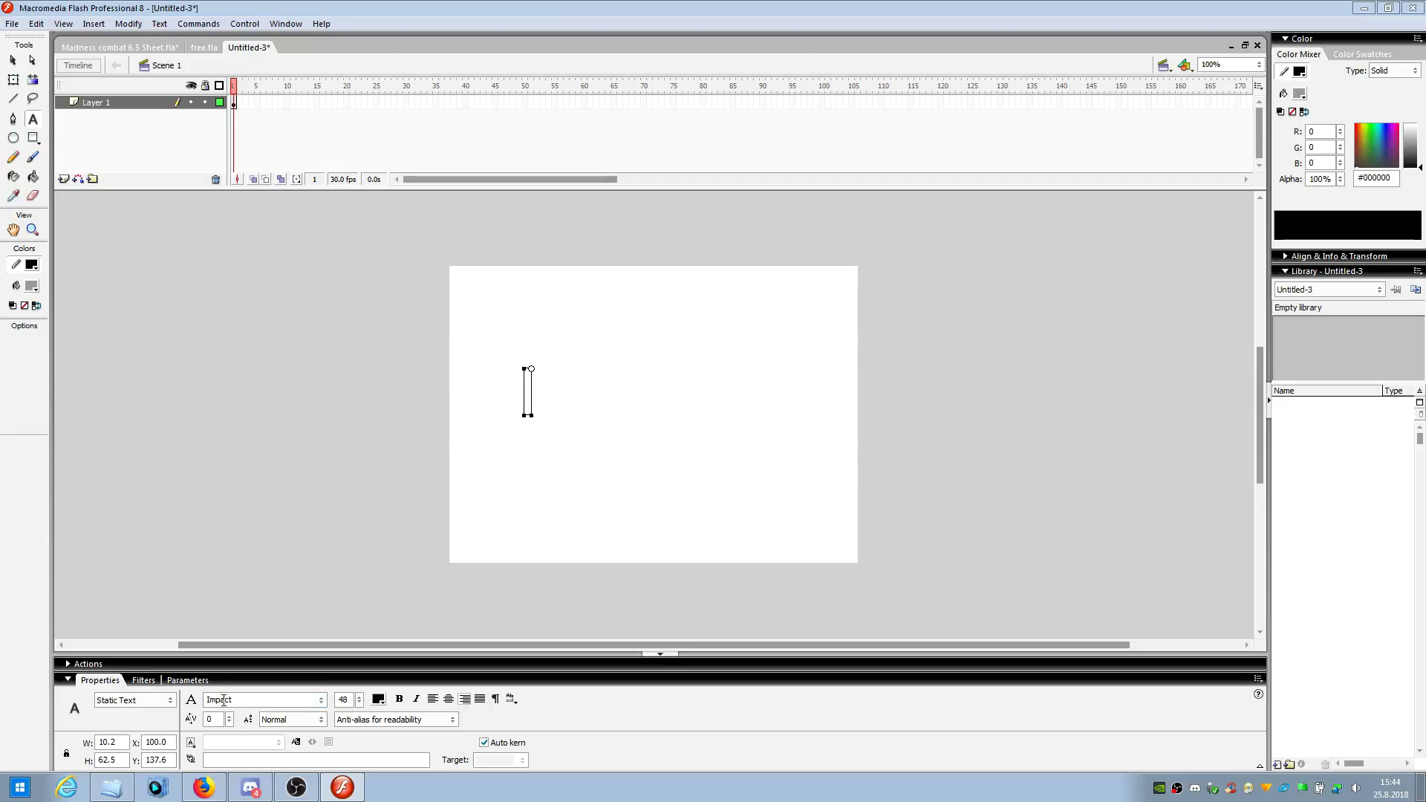
# - Change the text box's font to Arial, and set it back to Impact
pyautogui.click(320, 700)
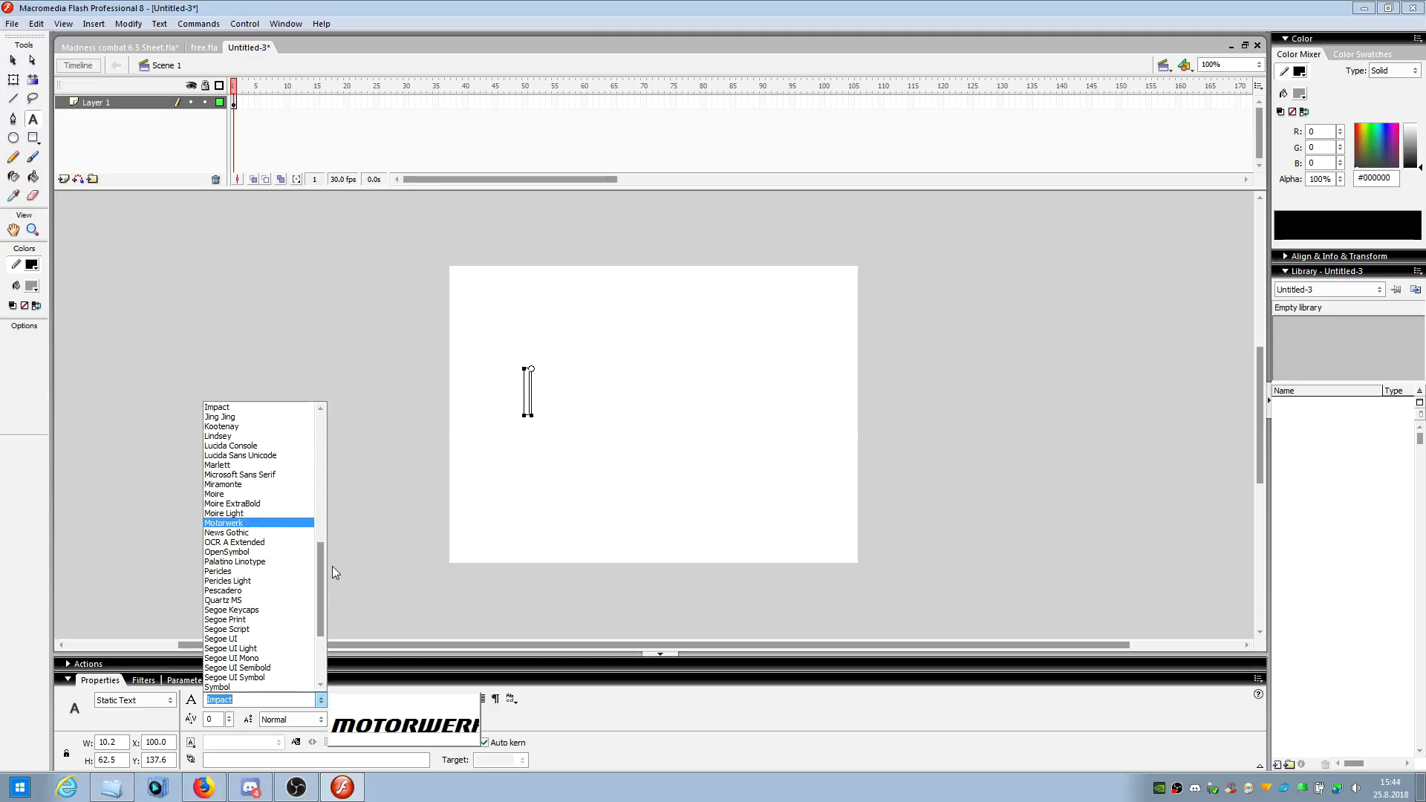
pyautogui.moveTo(318, 581); pyautogui.dragTo(323, 435)
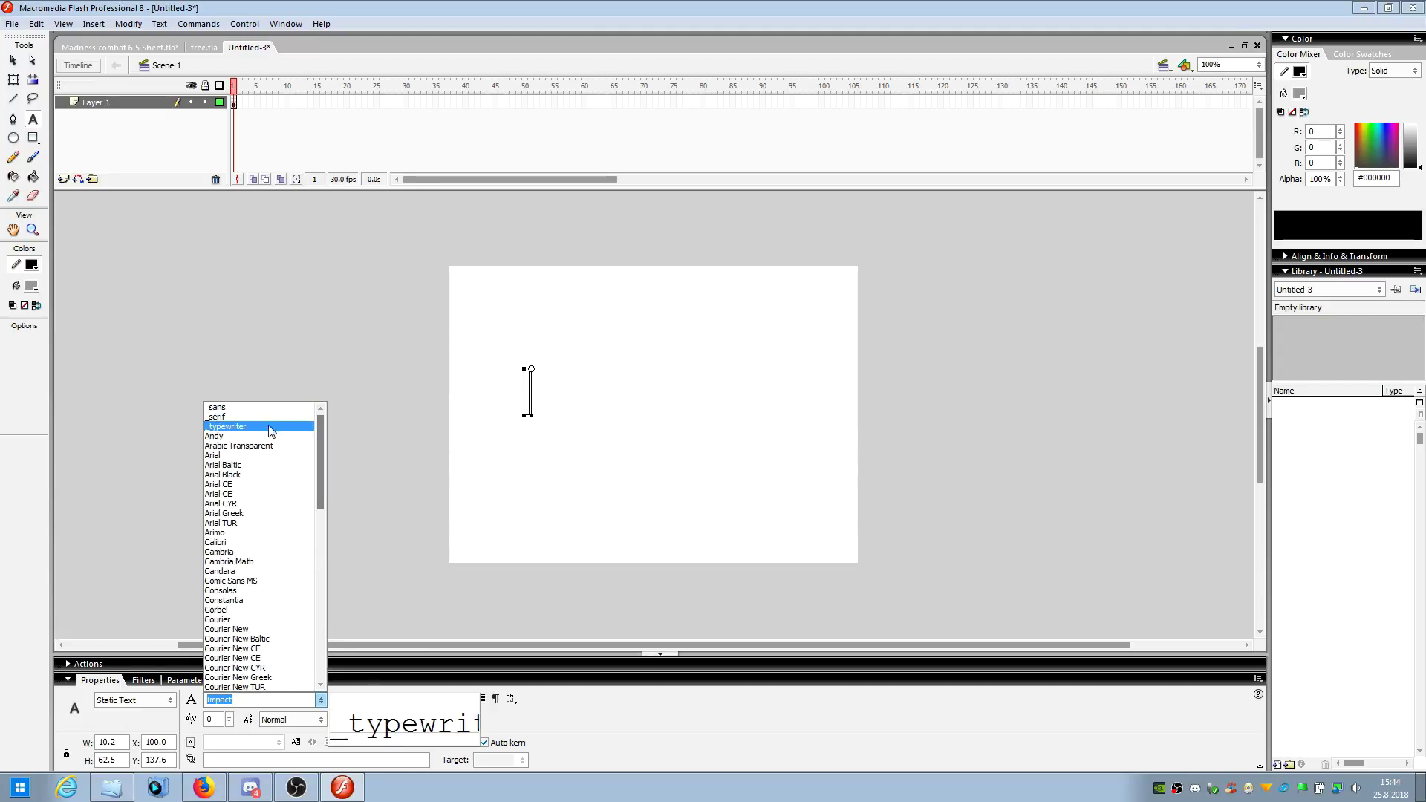
pyautogui.click(272, 461)
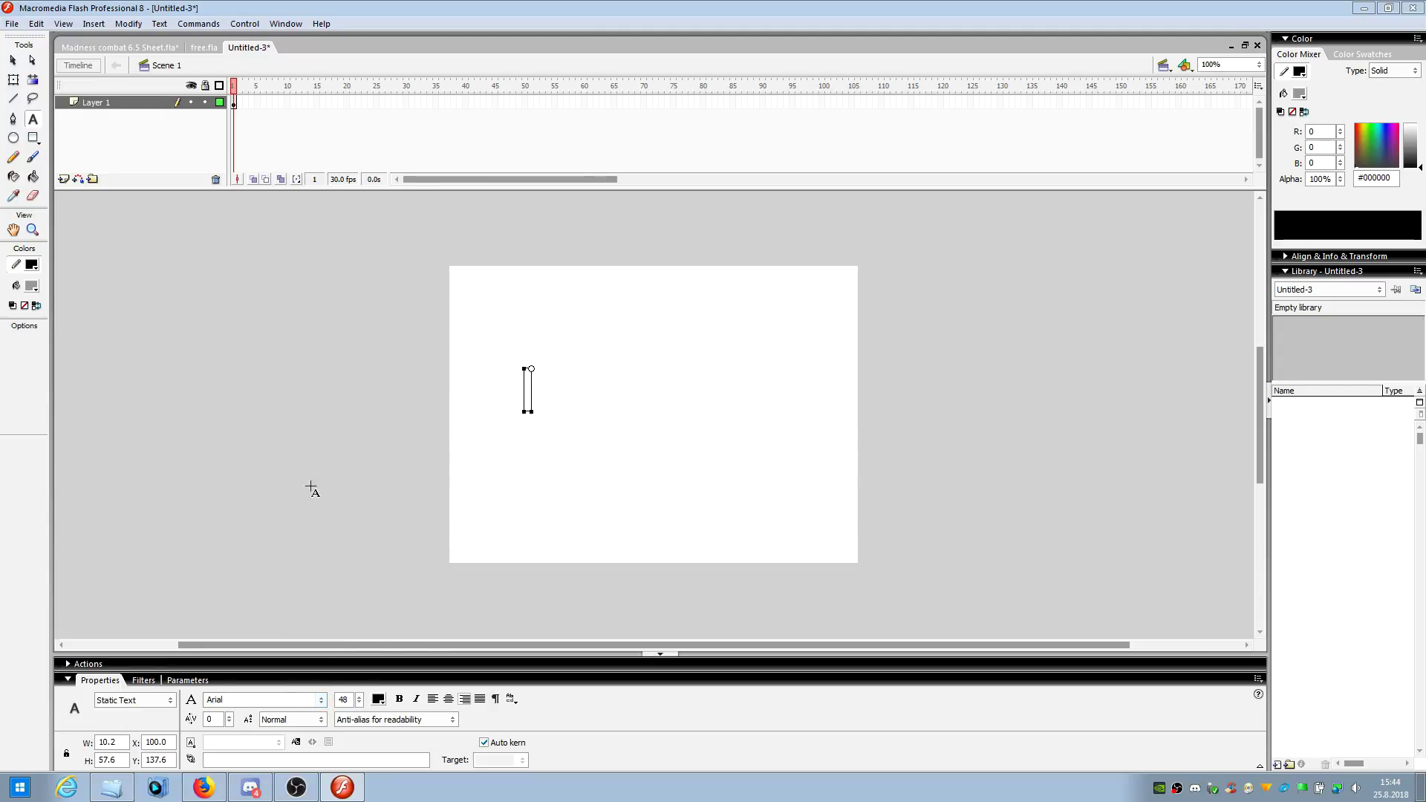
pyautogui.click(321, 701)
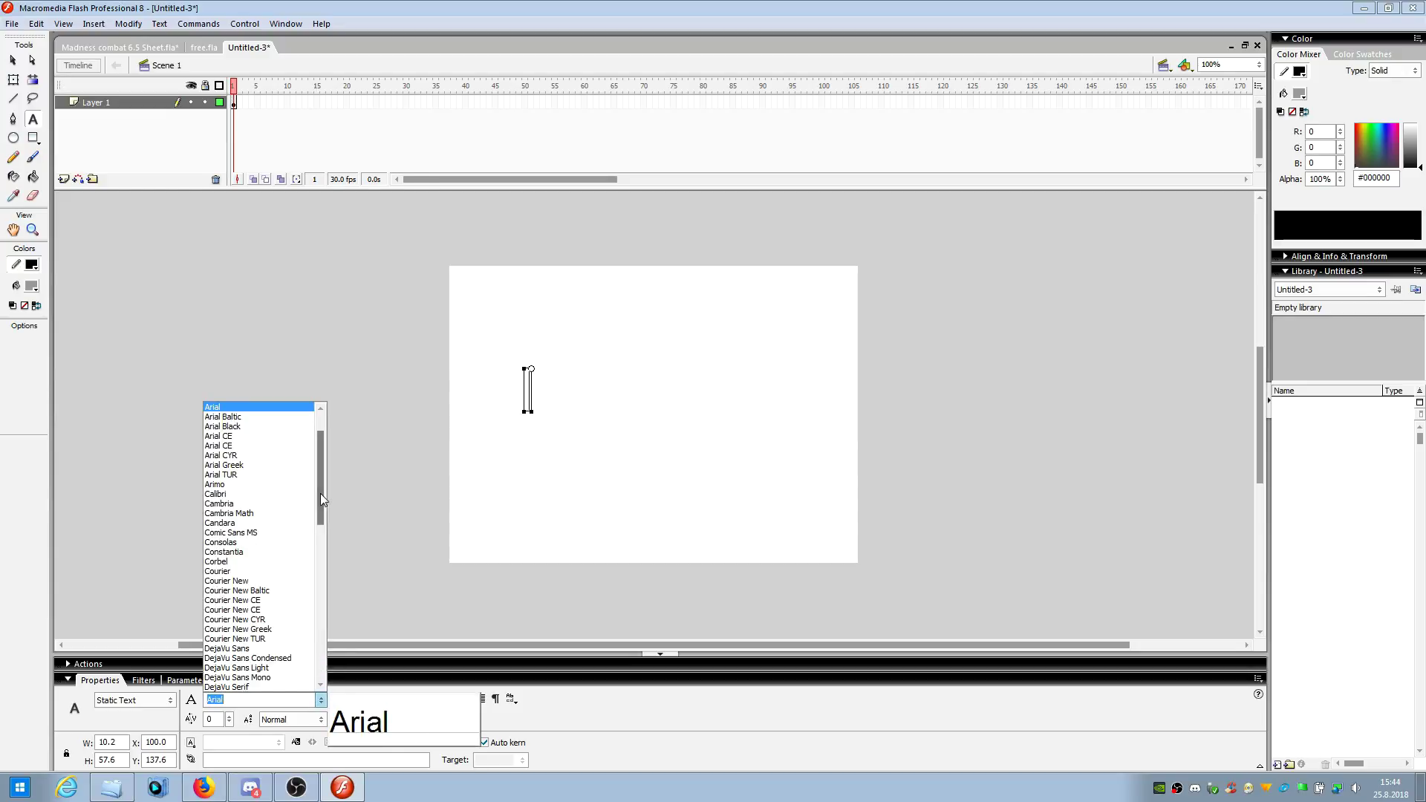
pyautogui.moveTo(319, 493); pyautogui.dragTo(324, 591)
pyautogui.click(223, 436)
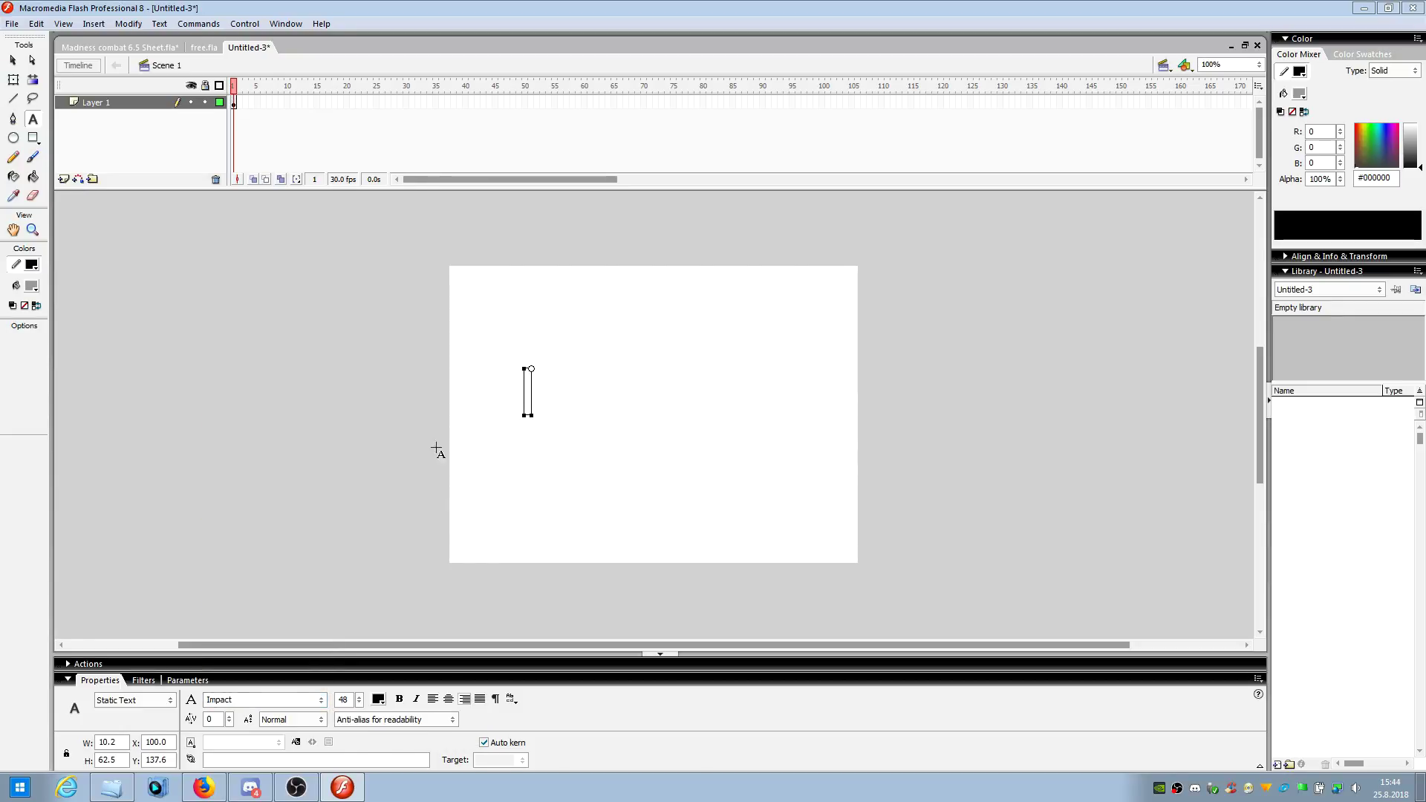
# - Set the text colour to red (#FF0000) and enter the title "MADNESS COMBAT 11"
pyautogui.click(380, 703)
pyautogui.click(396, 638)
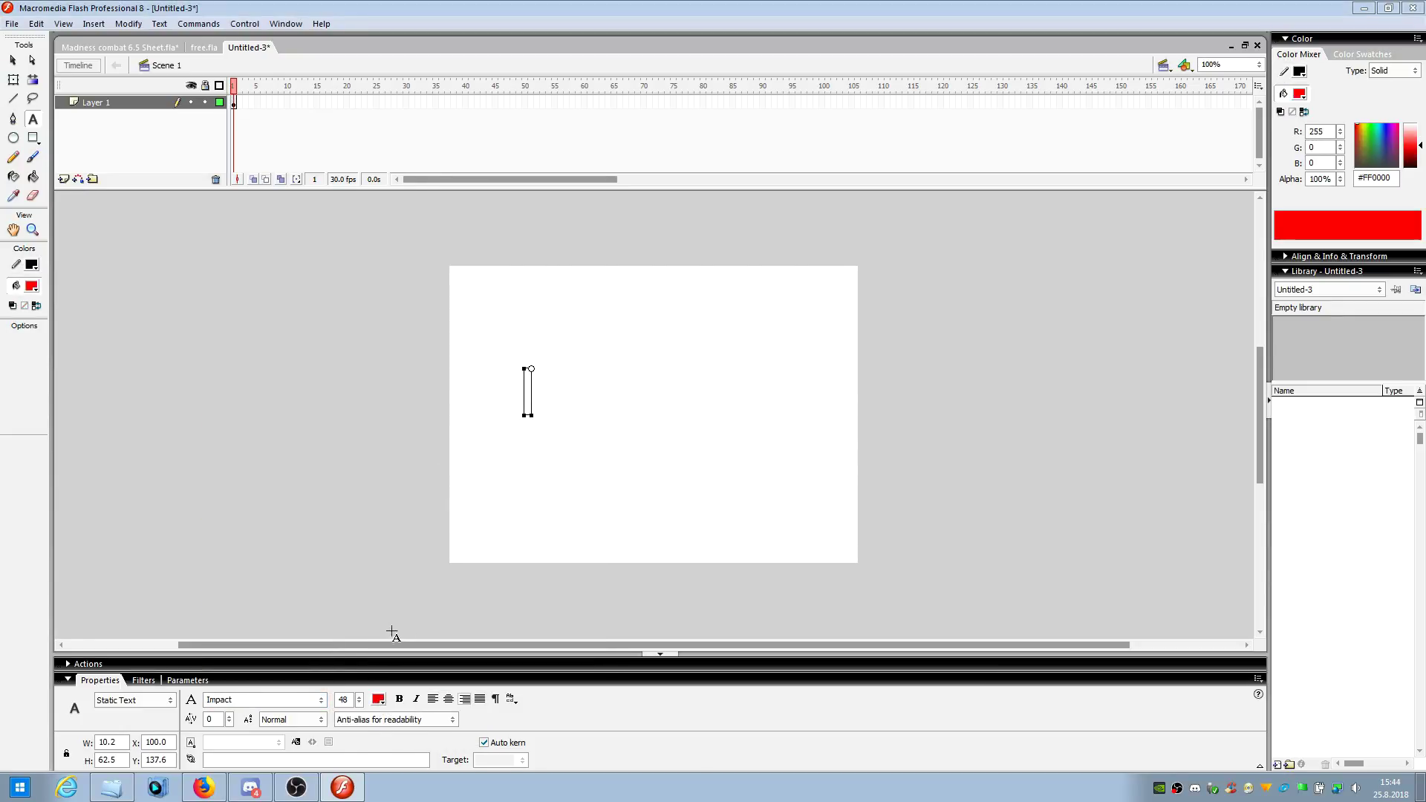
pyautogui.write('MAD')
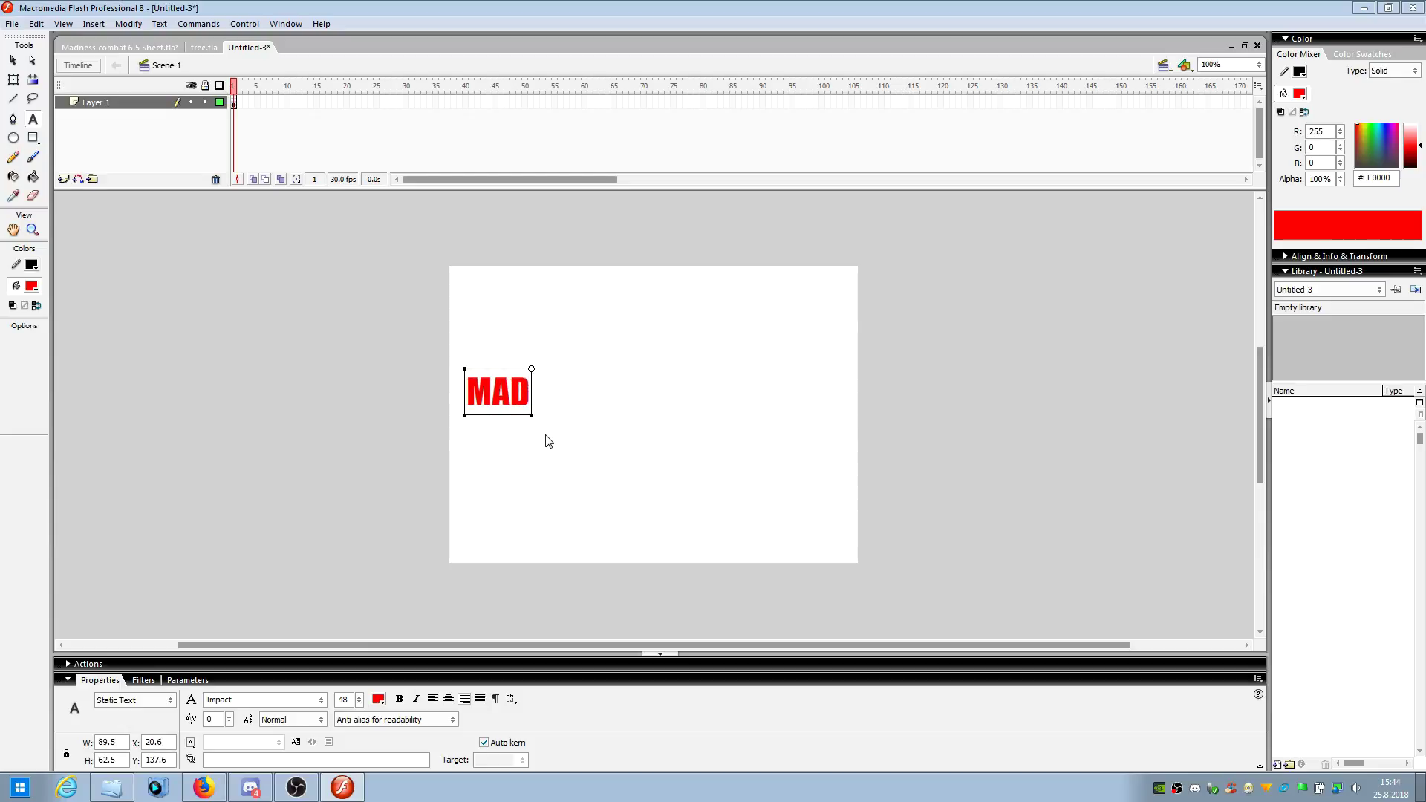
pyautogui.write('NESS COMBAT')
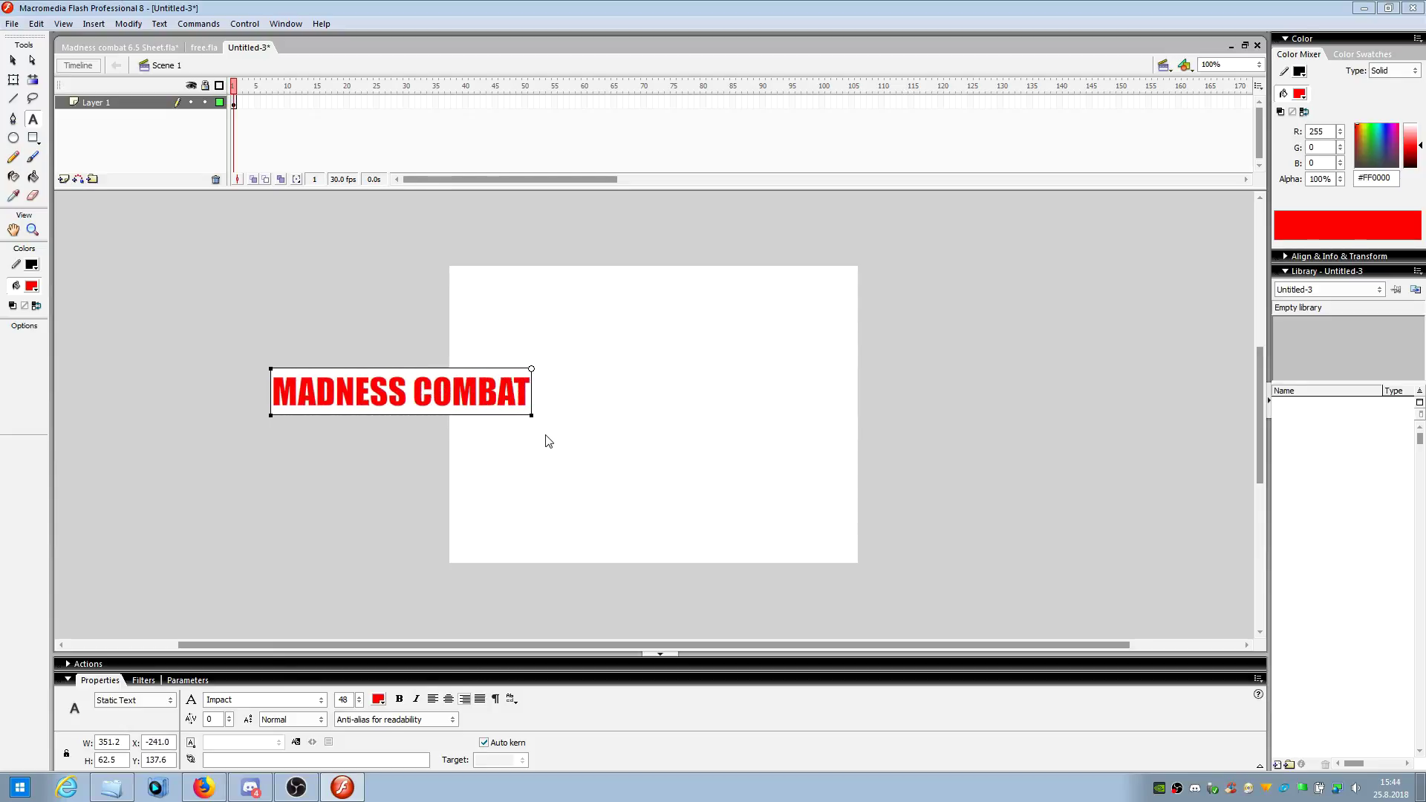
pyautogui.write(' 11')
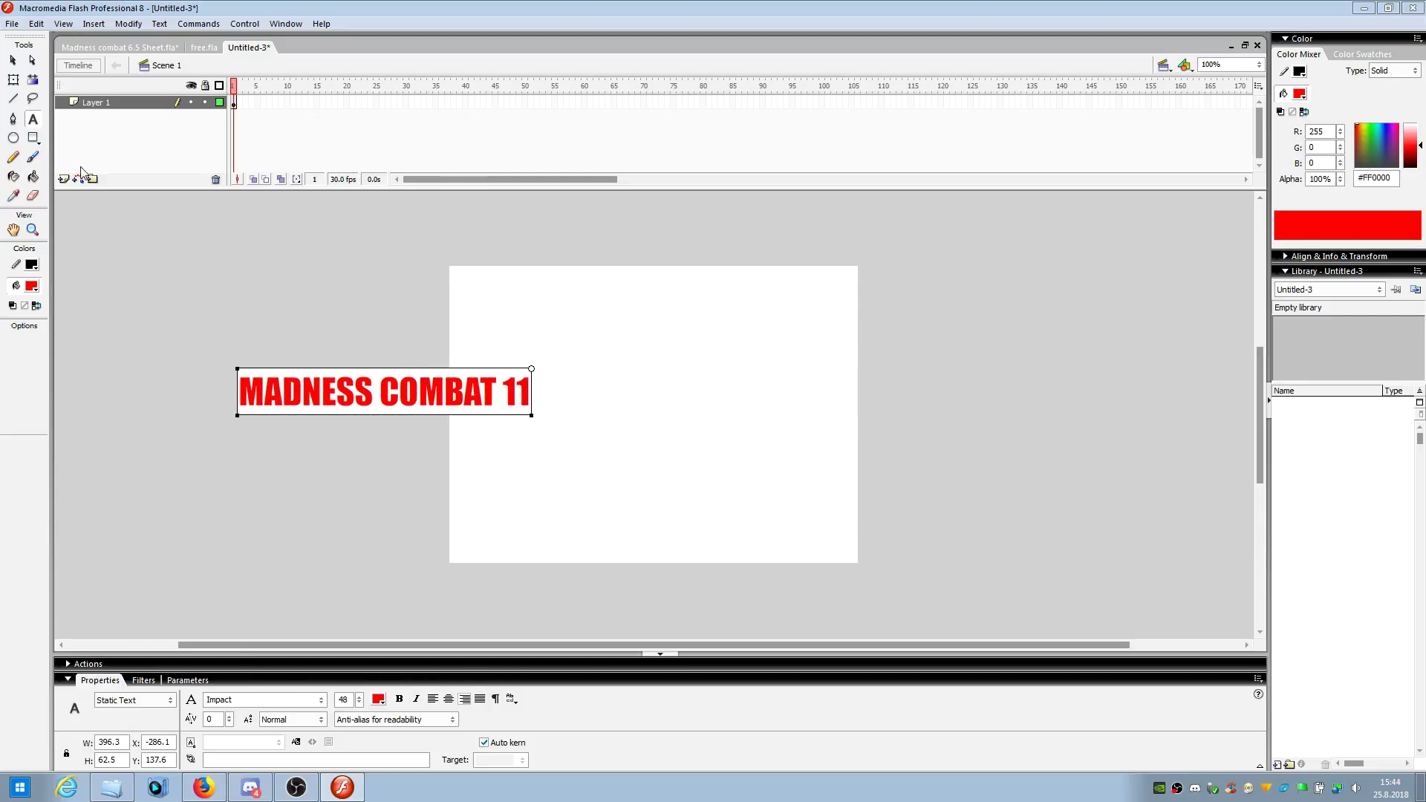
# - Move the title text to the middle of the stage, at about X 83, Y 171, and leave it selected
pyautogui.click(13, 60)
pyautogui.moveTo(456, 394); pyautogui.dragTo(729, 431)
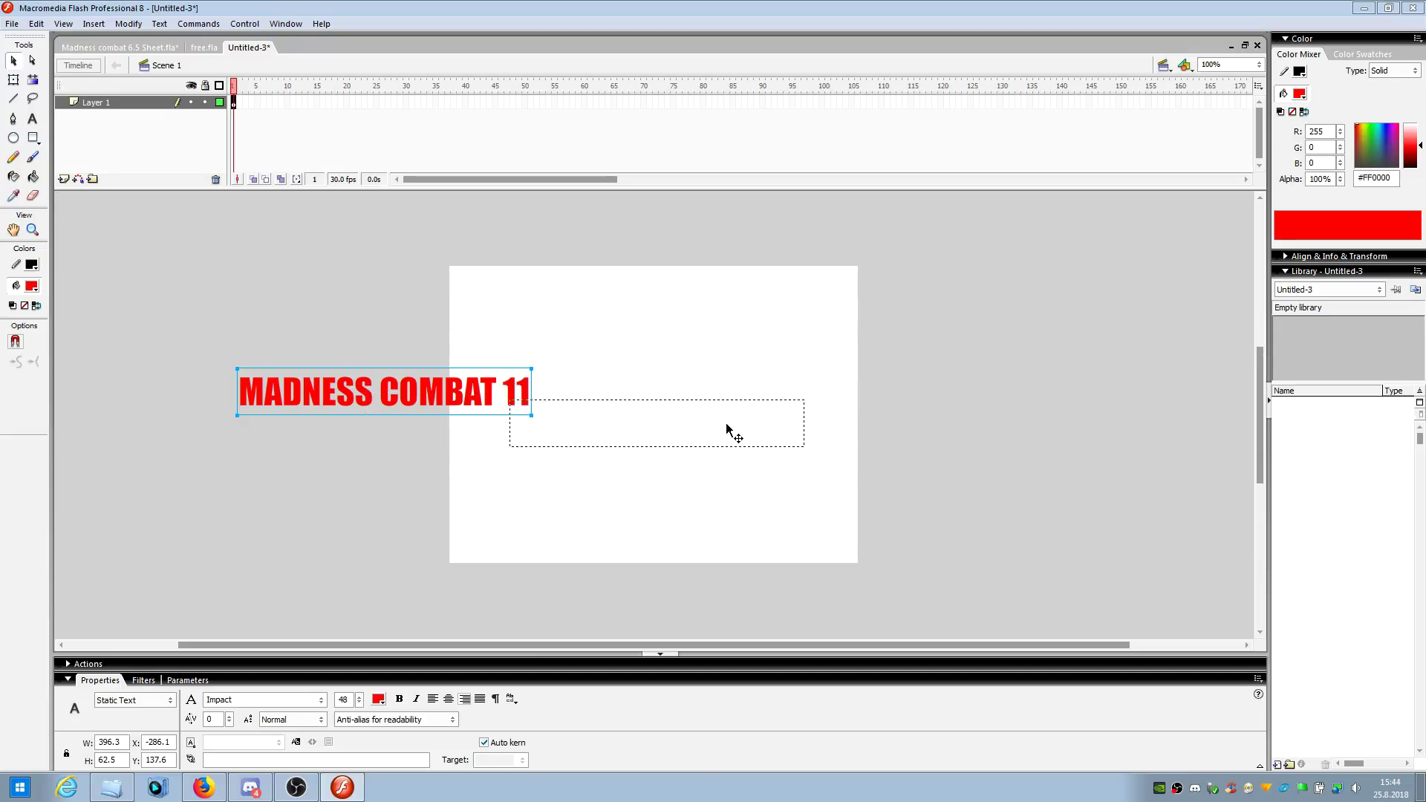
pyautogui.click(985, 359)
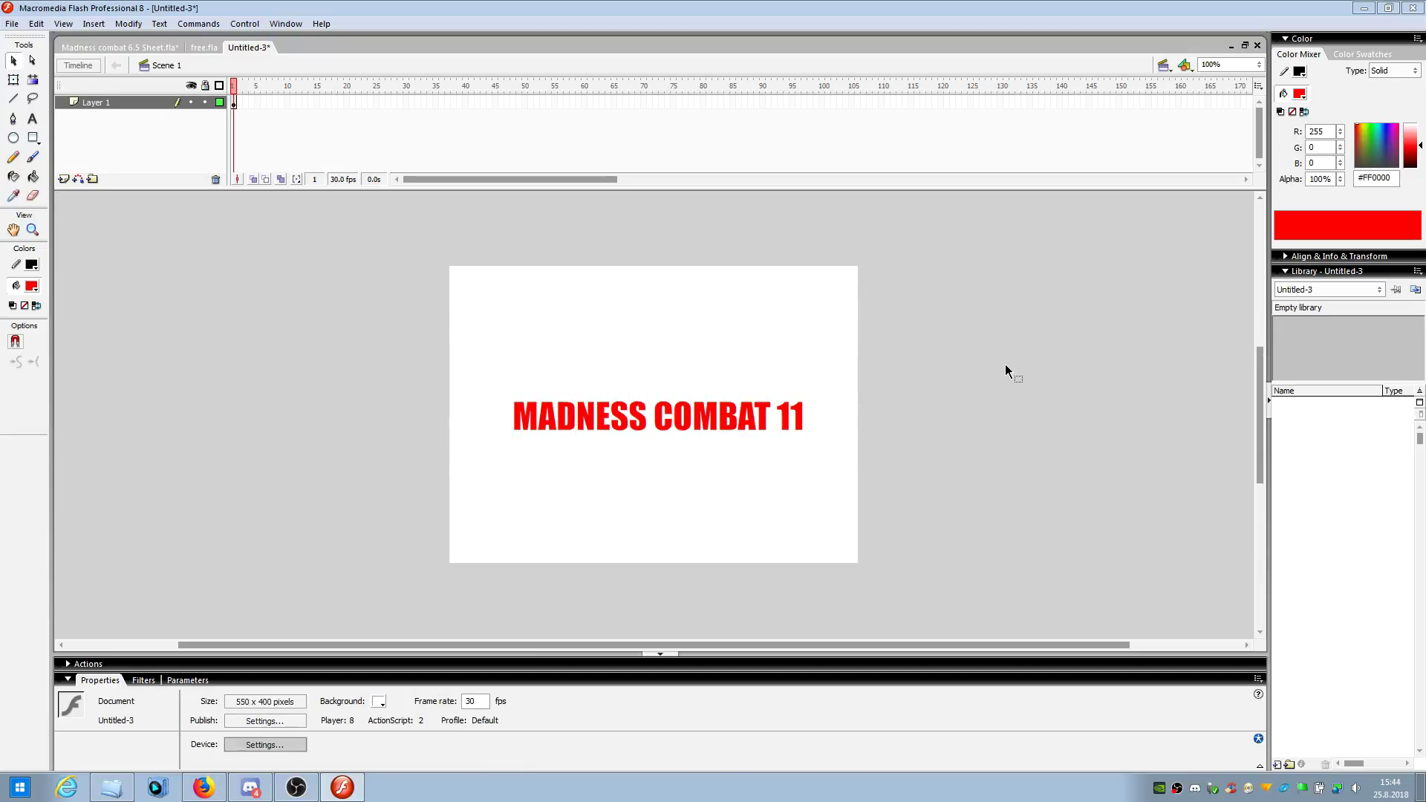
pyautogui.moveTo(667, 518); pyautogui.dragTo(850, 350)
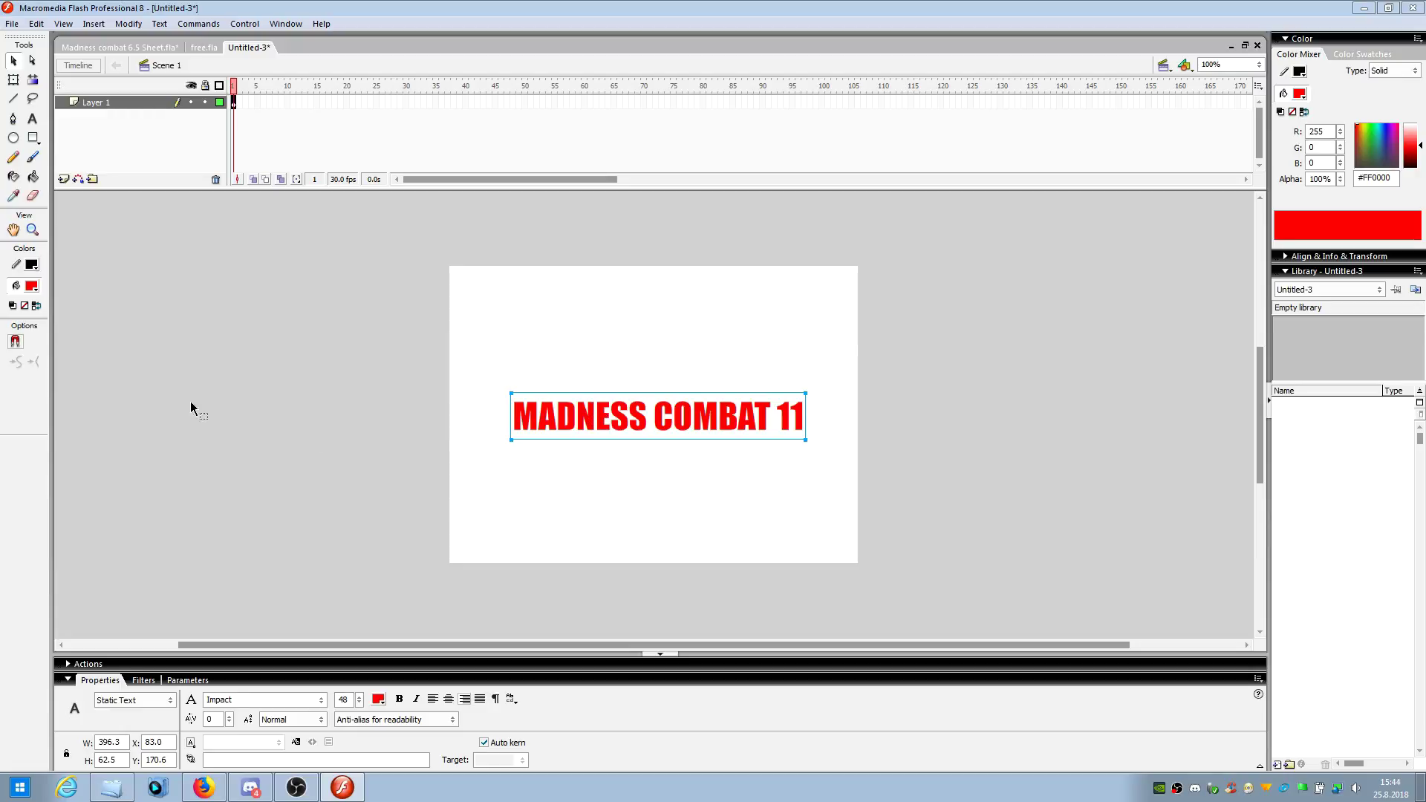
# - Add a Drop Shadow filter to the title with Blur X and Y of 8 and a strength of 140%
pyautogui.click(144, 682)
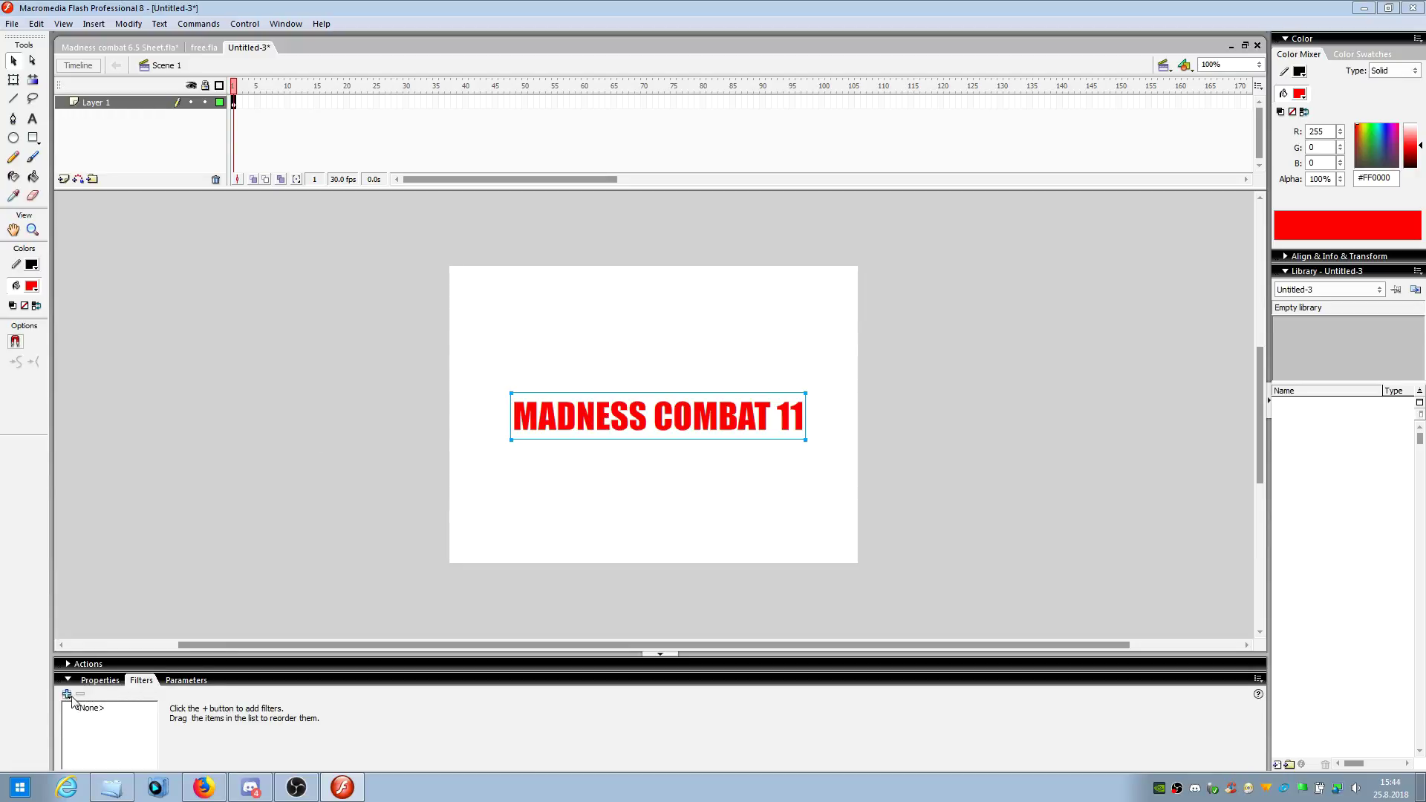
pyautogui.click(66, 694)
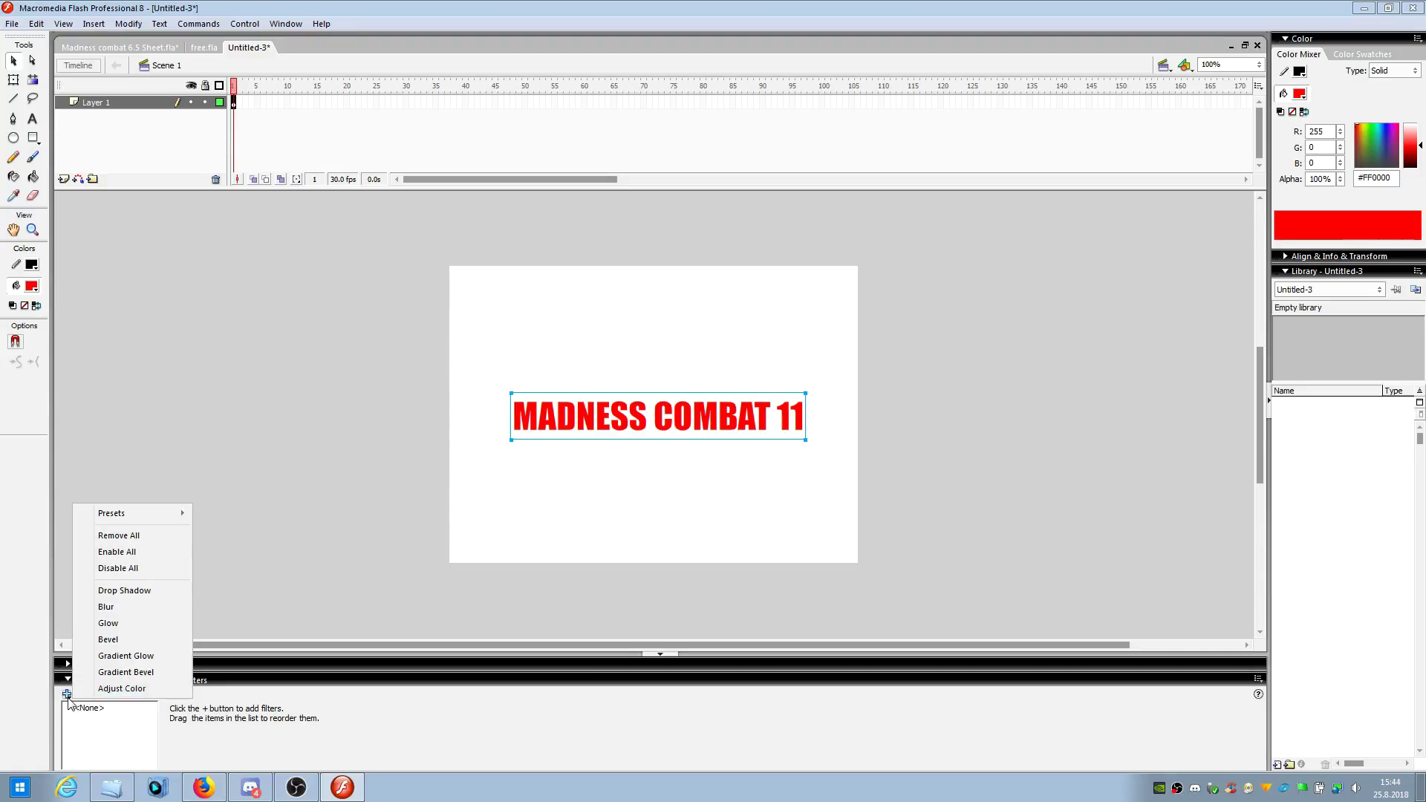
pyautogui.click(125, 591)
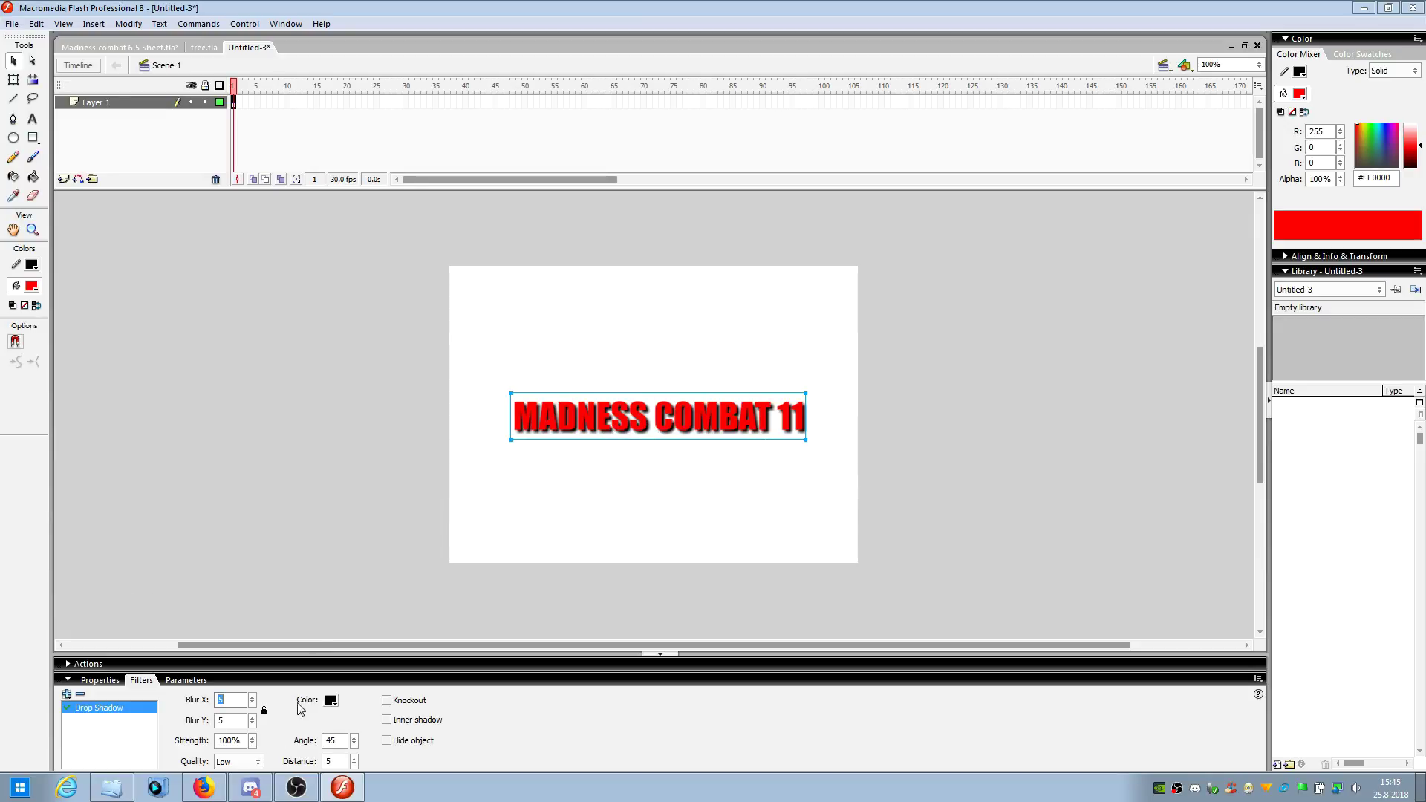
pyautogui.moveTo(252, 721); pyautogui.dragTo(255, 752)
pyautogui.click(265, 711)
pyautogui.click(265, 712)
# - Try High quality for the title's drop shadow, return it to Low, and set the shadow angle to 75
pyautogui.click(237, 762)
pyautogui.click(234, 796)
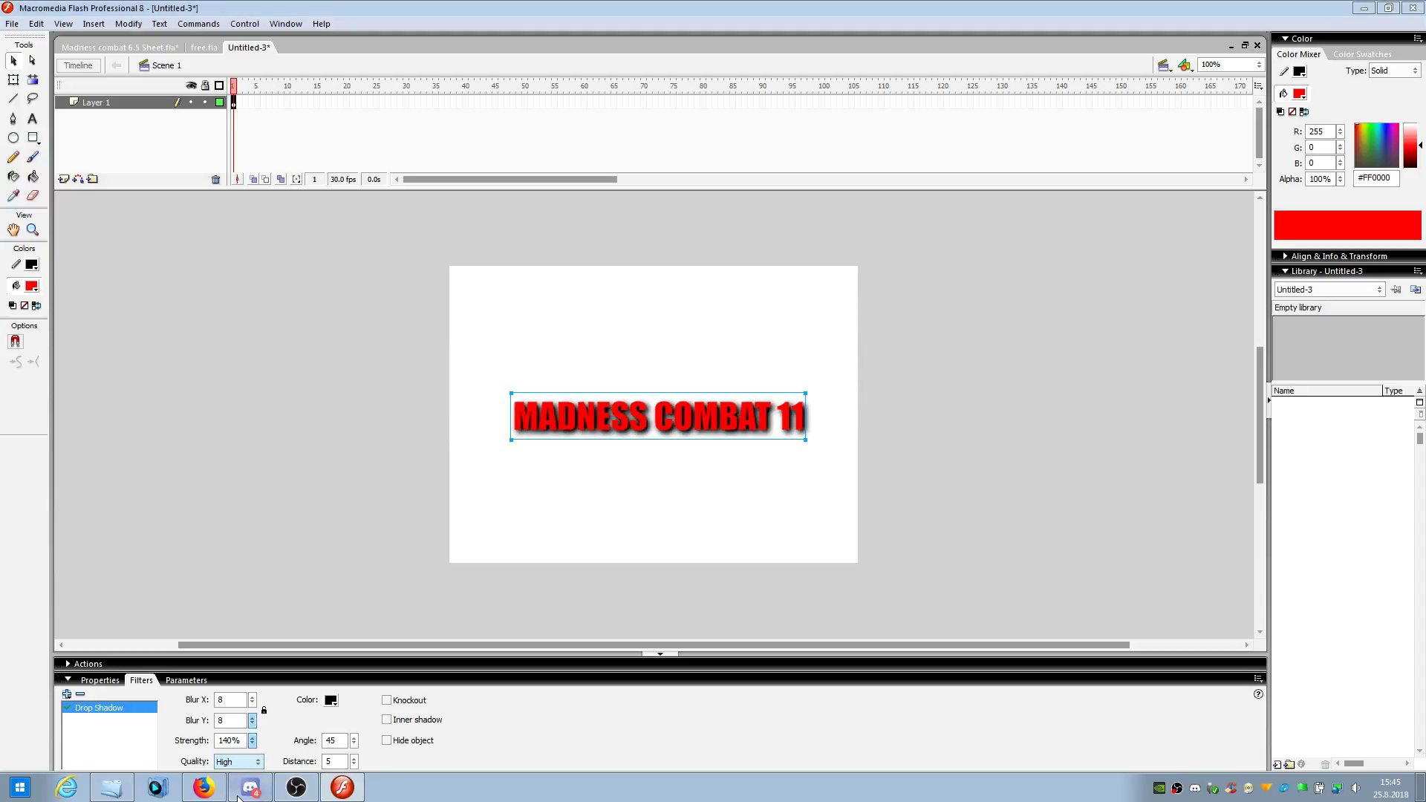
pyautogui.click(238, 762)
pyautogui.click(234, 773)
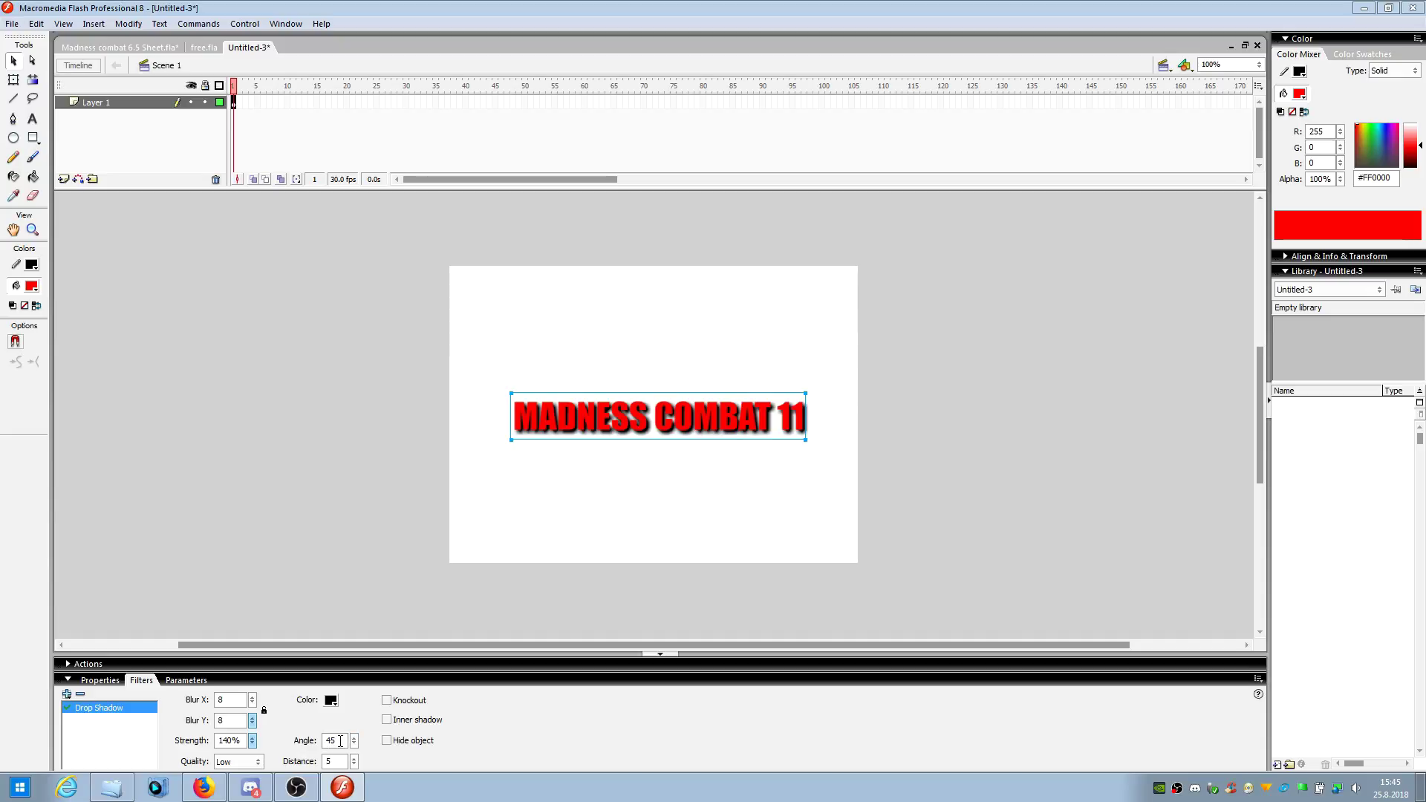
pyautogui.moveTo(355, 747); pyautogui.dragTo(332, 706)
pyautogui.moveTo(353, 765); pyautogui.dragTo(357, 750)
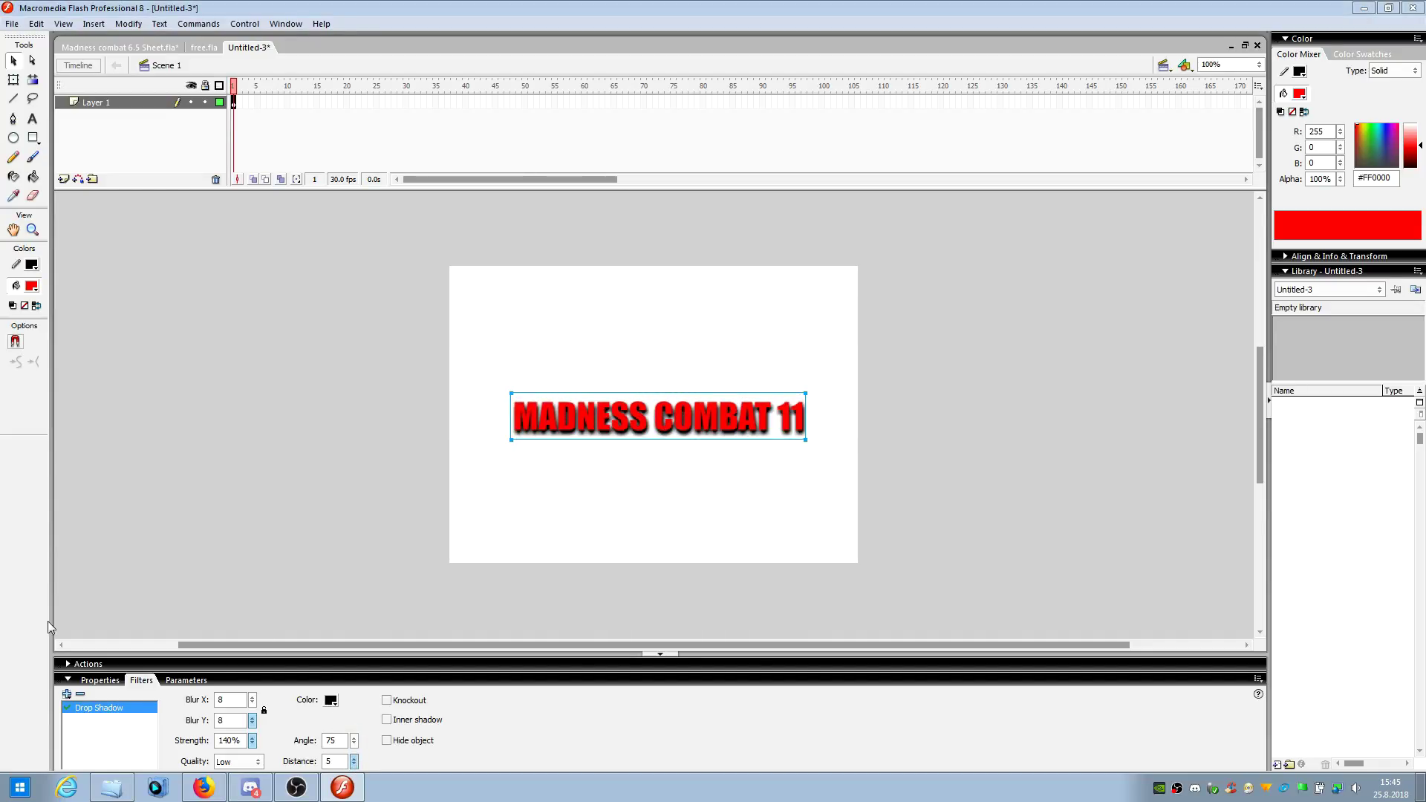
# - Try the Knockout and Inner shadow options on the title's drop shadow, and turn both off again
pyautogui.click(404, 705)
pyautogui.click(403, 705)
pyautogui.click(403, 705)
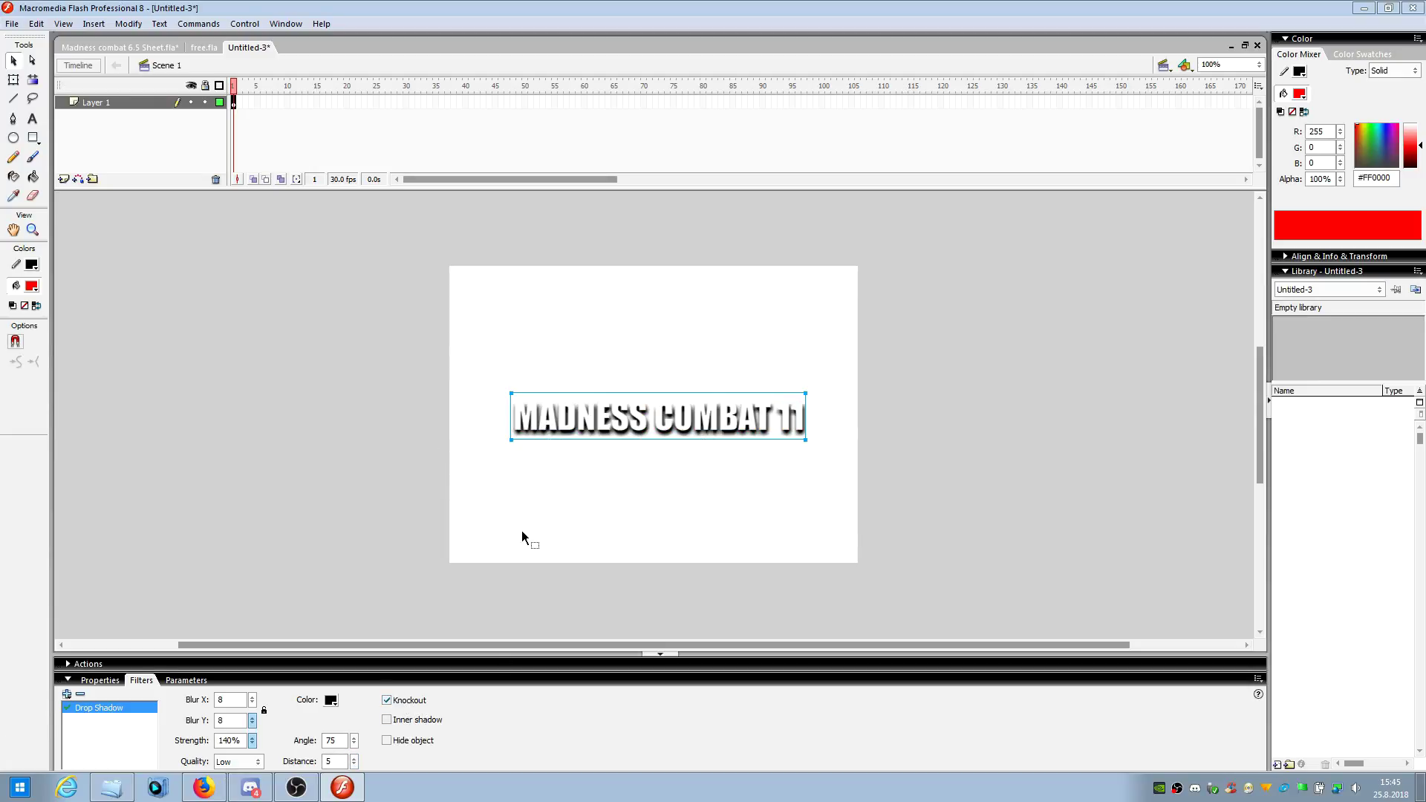
pyautogui.click(418, 704)
pyautogui.click(426, 725)
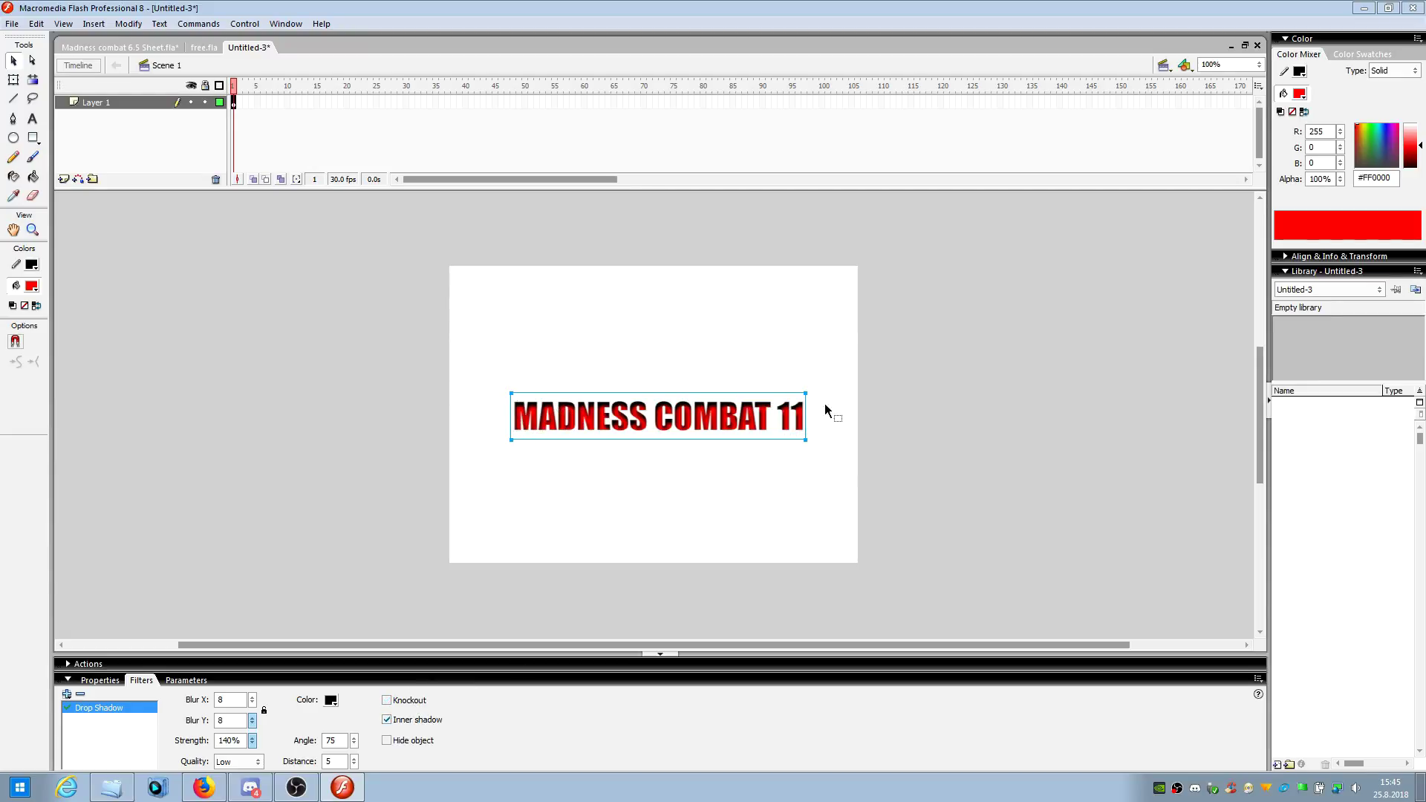
pyautogui.click(422, 721)
# - Try the Hide object option on the drop shadow, and remove the Drop Shadow filter from the title
pyautogui.click(422, 743)
pyautogui.click(422, 743)
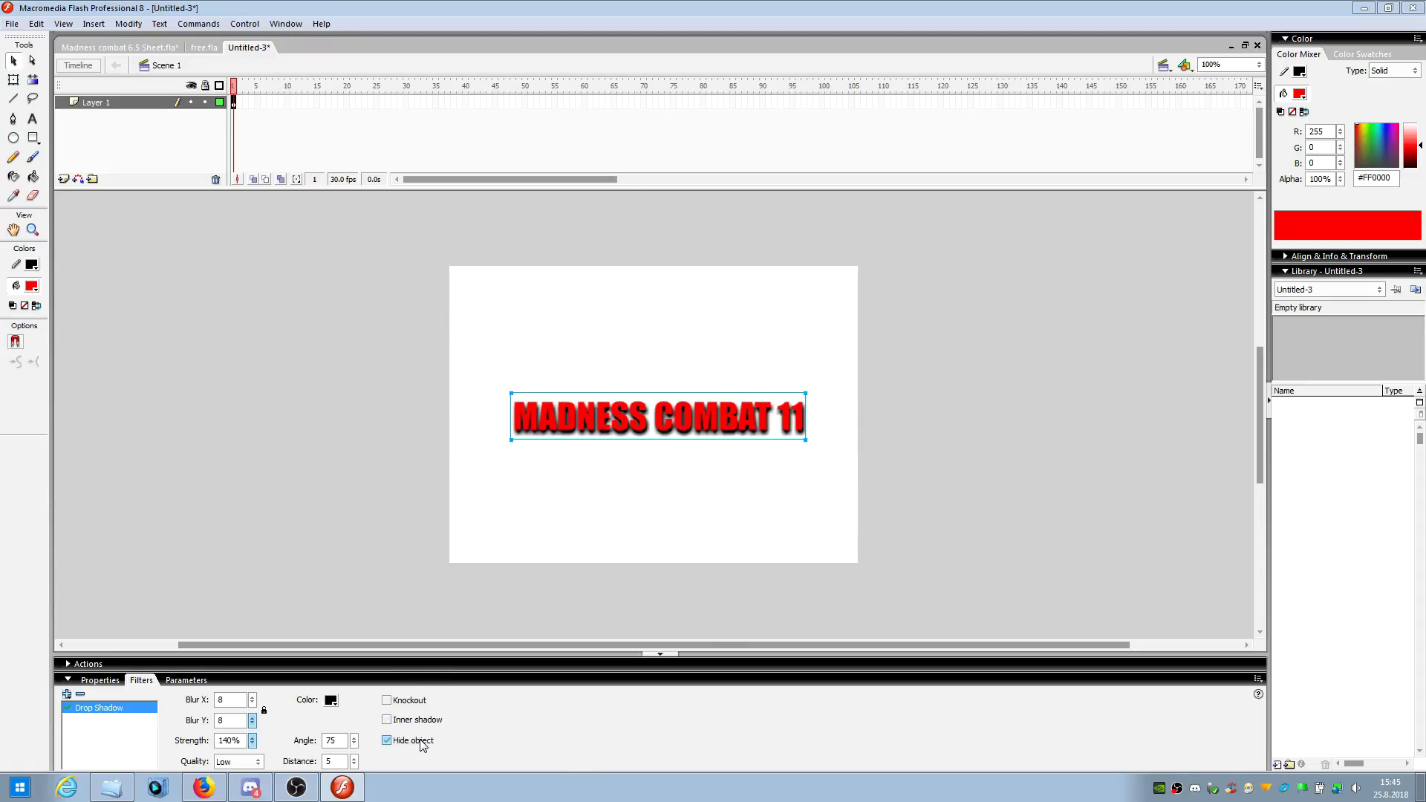
pyautogui.click(422, 743)
pyautogui.click(422, 743)
pyautogui.click(81, 695)
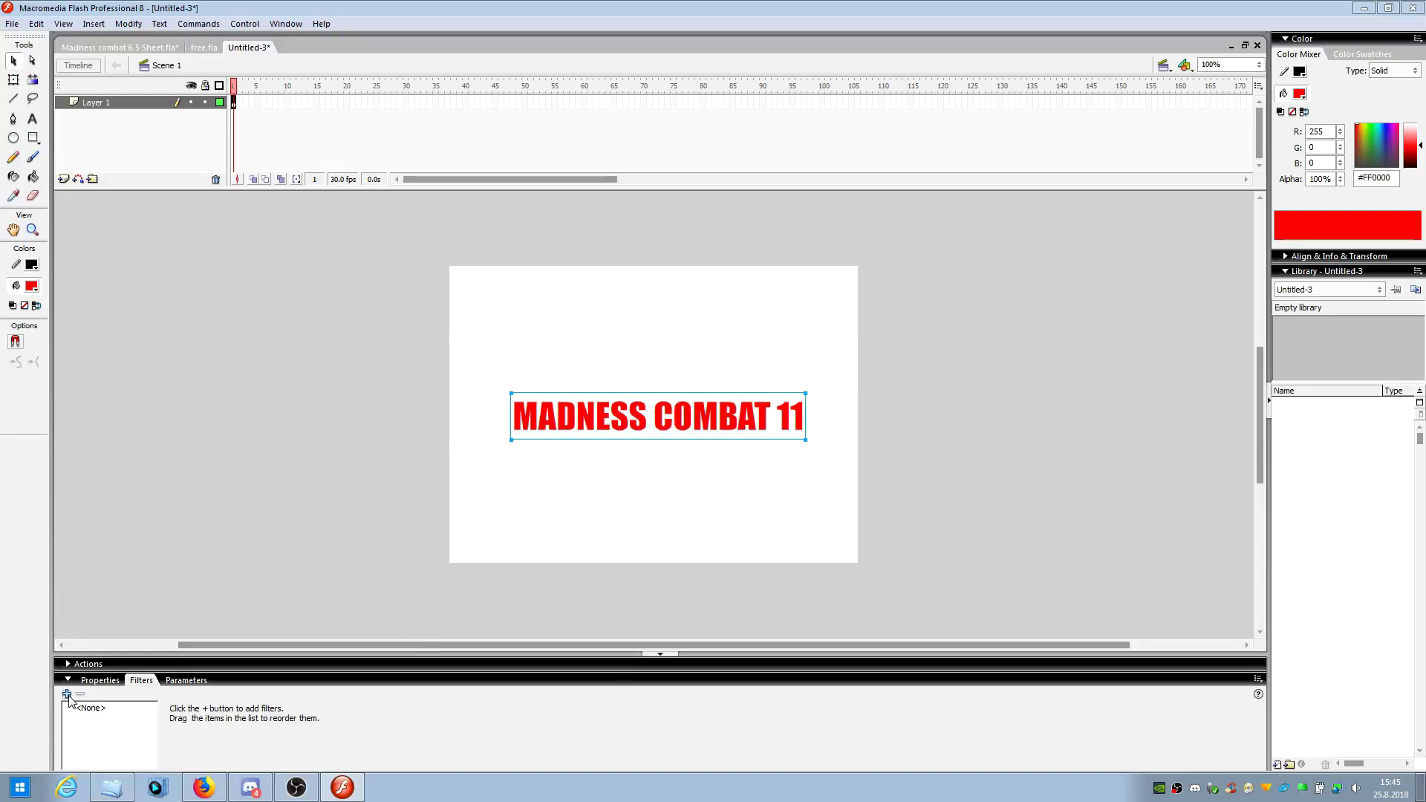
# - Add a dark red Glow filter to the title with Blur X 8, Blur Y 10 and a strength of 400%
pyautogui.click(67, 695)
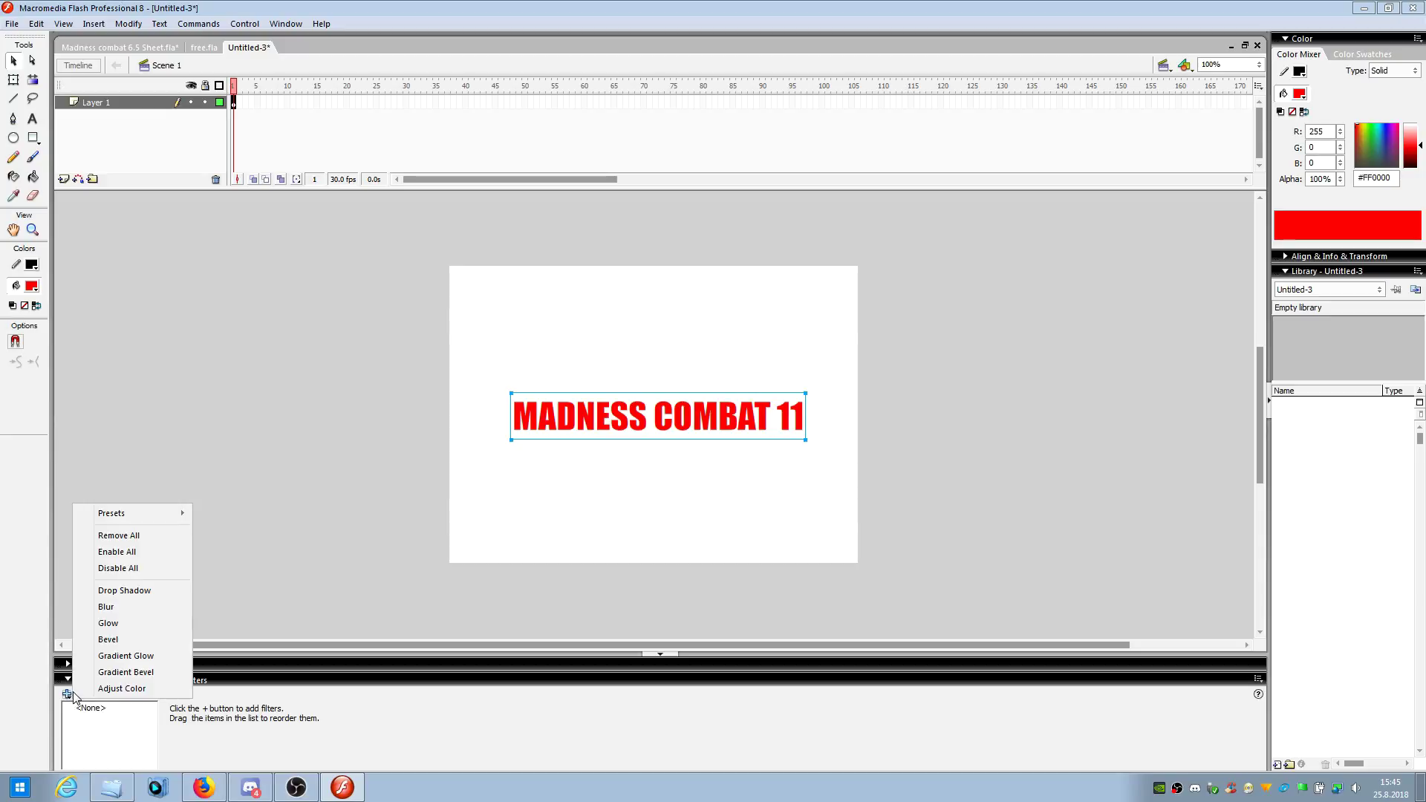
pyautogui.click(108, 624)
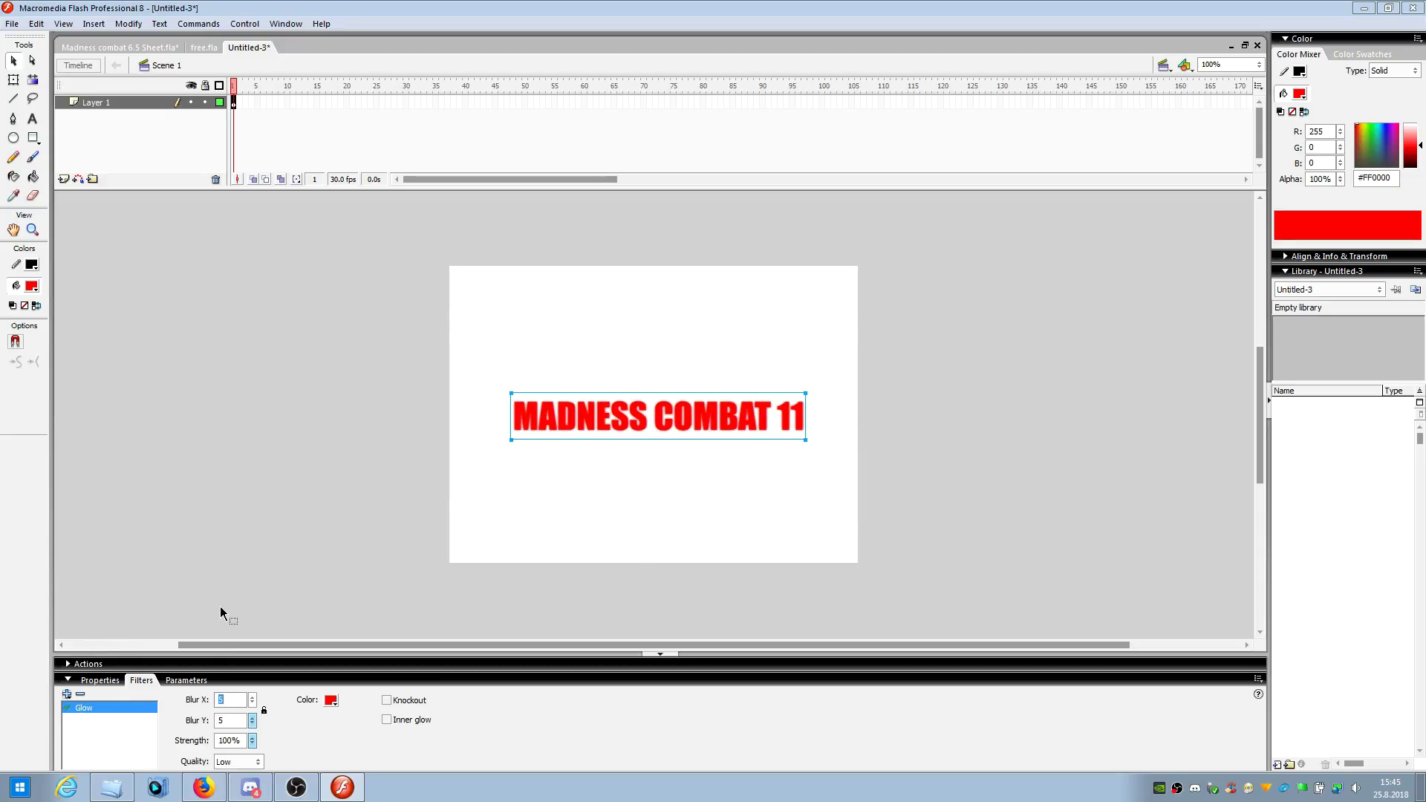
pyautogui.click(332, 701)
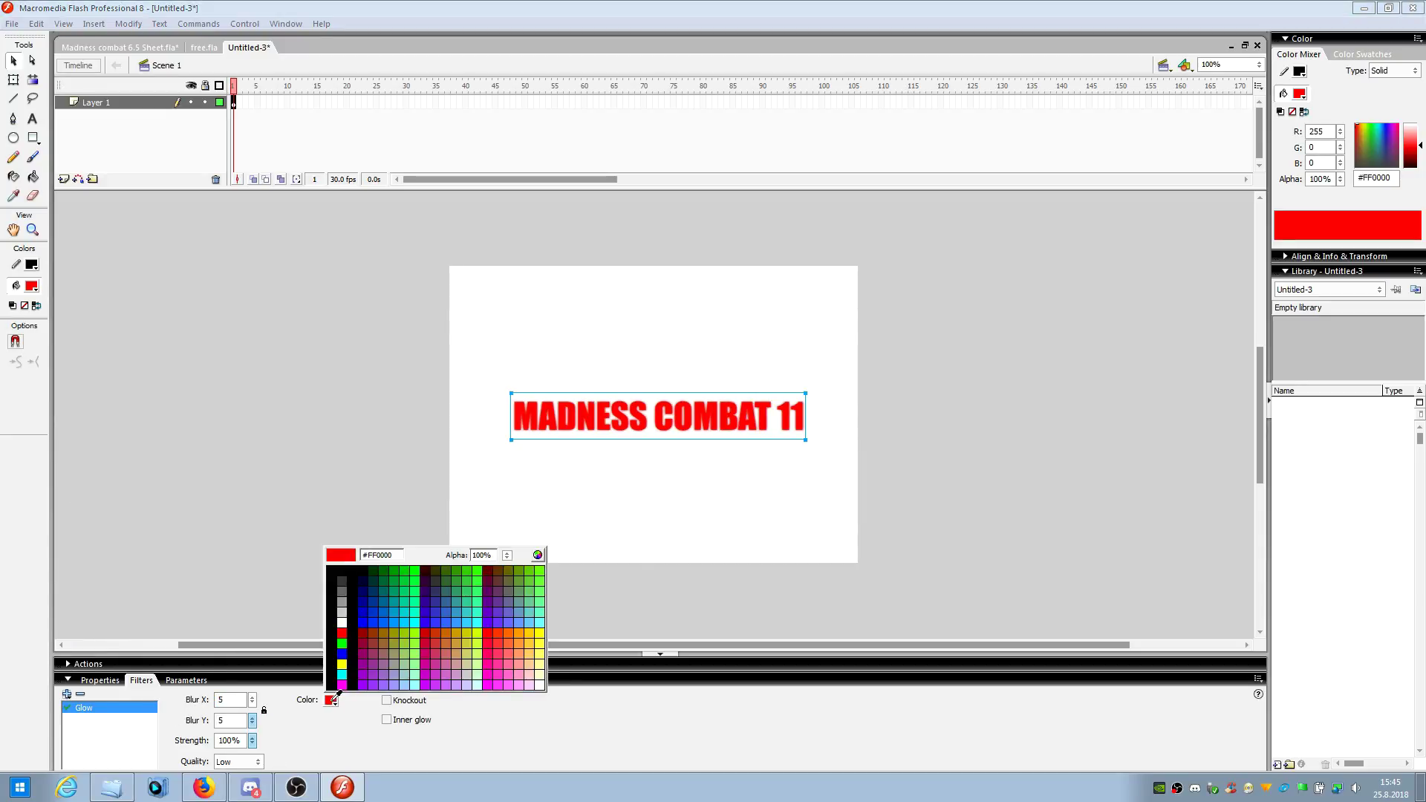
pyautogui.click(488, 570)
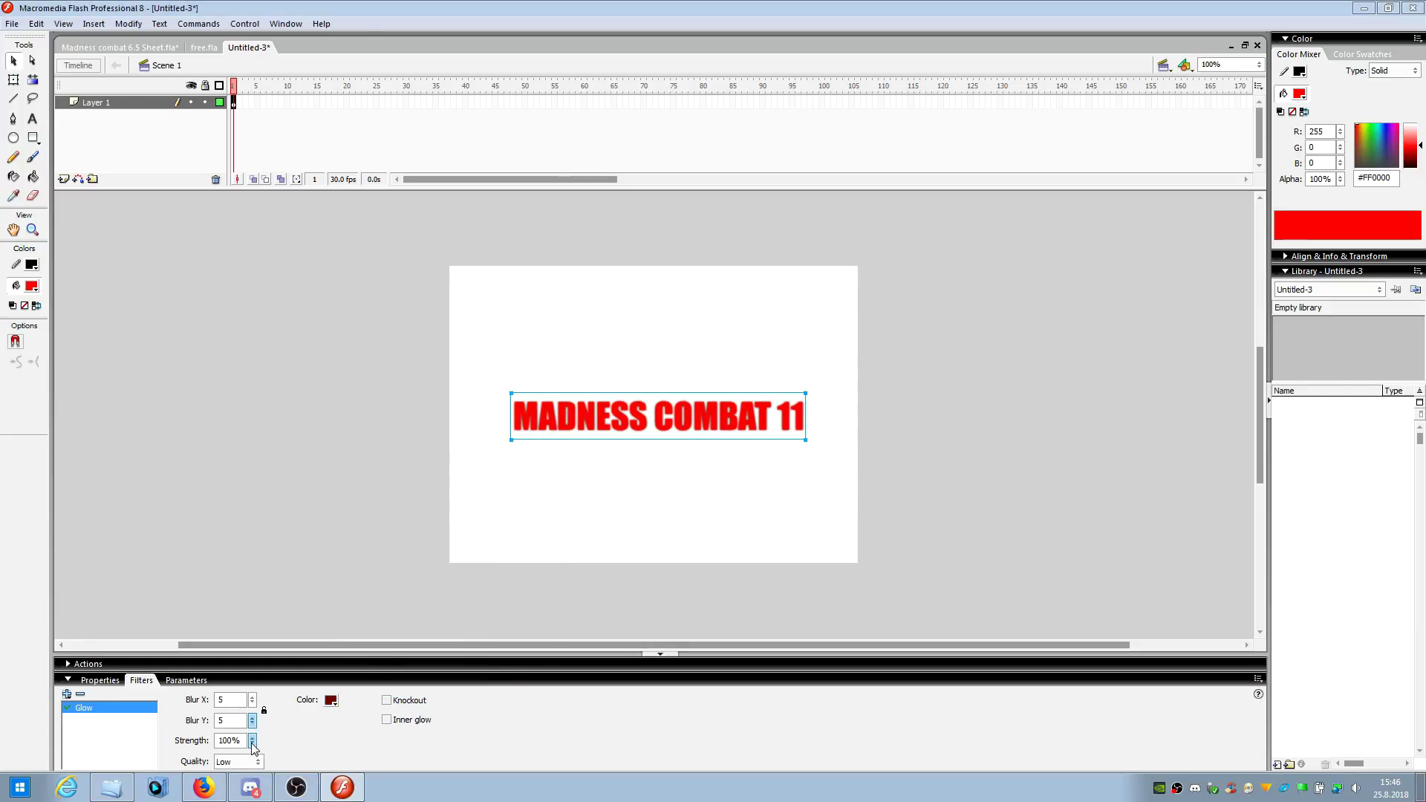
pyautogui.moveTo(252, 743); pyautogui.dragTo(274, 706)
# - Try the Knockout option on the title's glow, turn it off, and leave Inner glow enabled
pyautogui.click(408, 701)
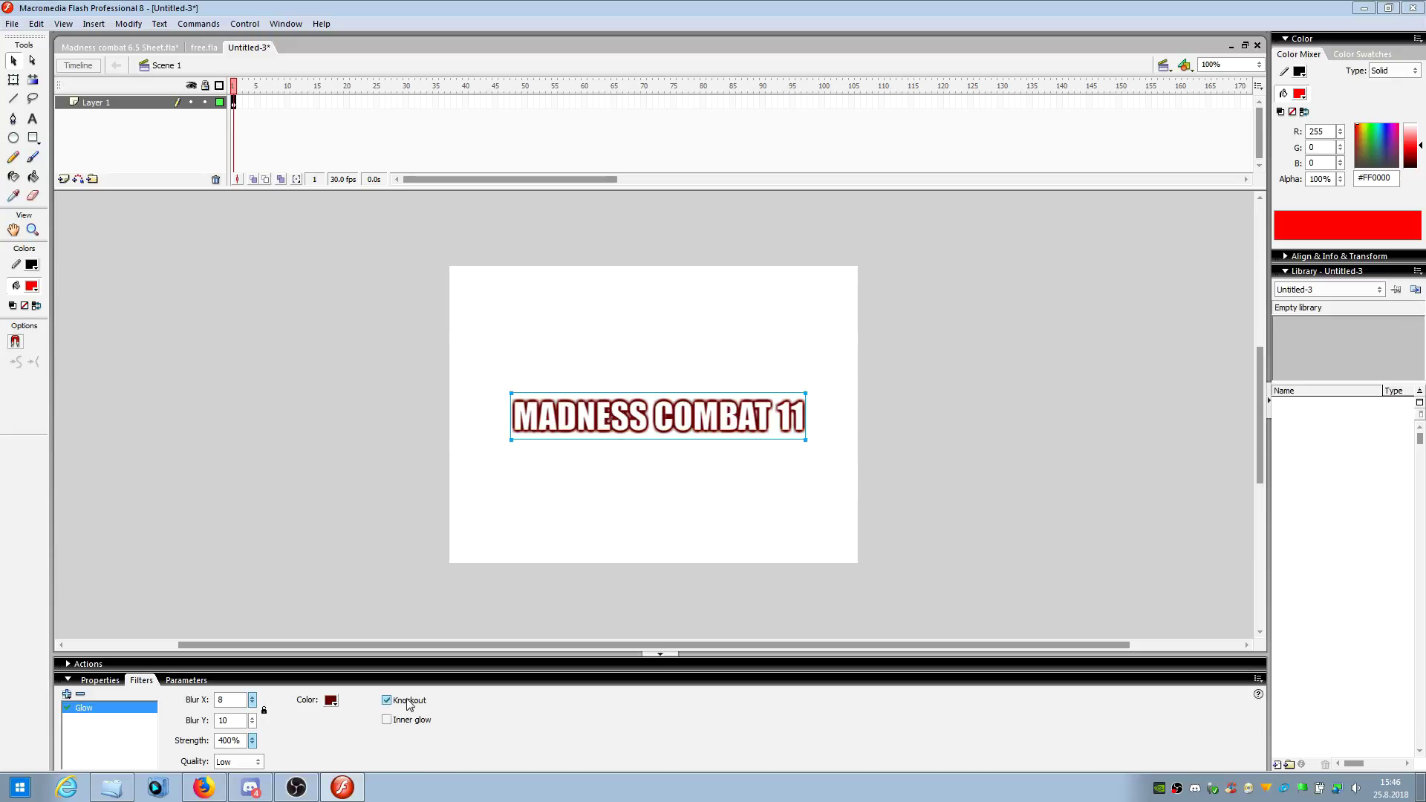
pyautogui.click(408, 700)
pyautogui.click(415, 722)
pyautogui.click(413, 724)
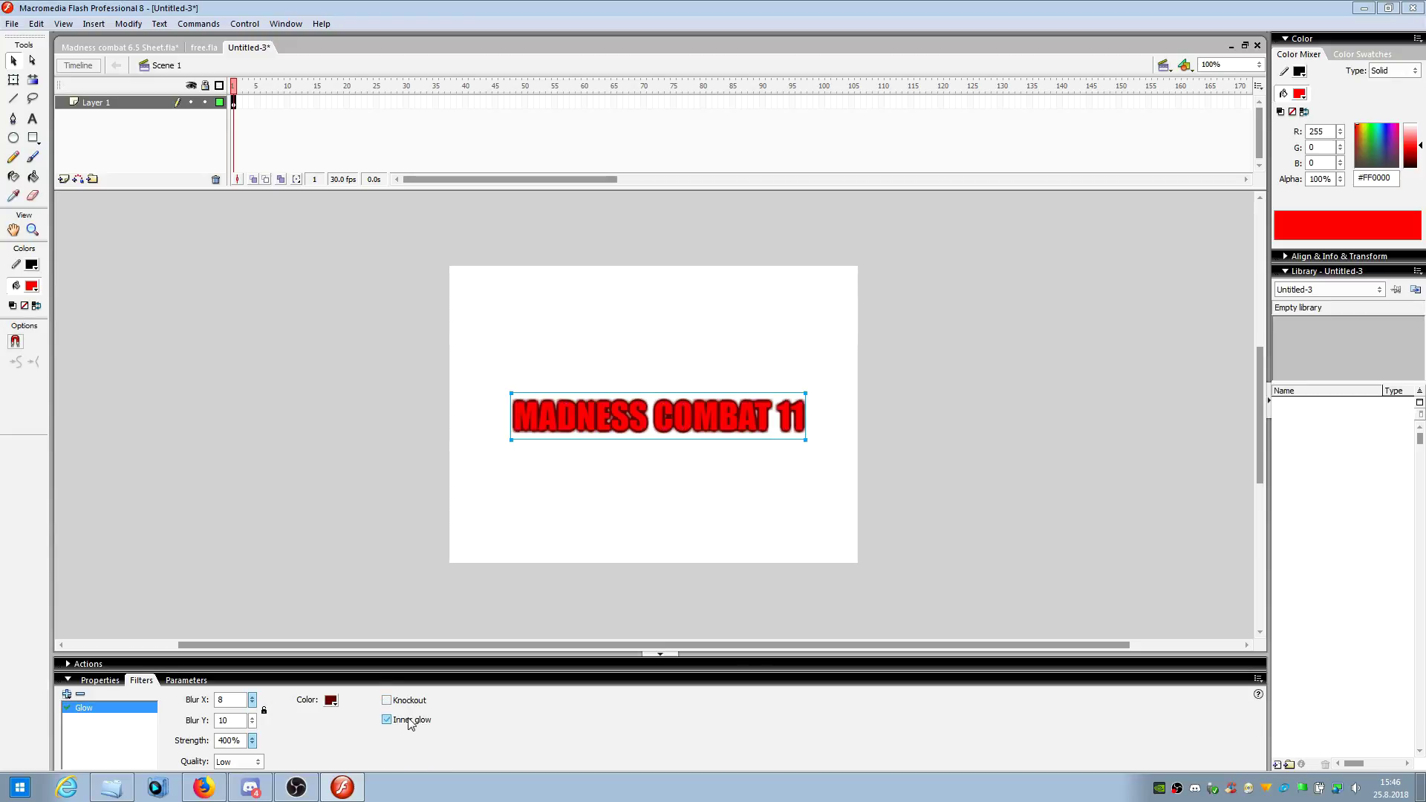
pyautogui.click(413, 725)
pyautogui.click(414, 725)
pyautogui.click(413, 724)
# - Add a Drop Shadow filter alongside the title's glow, and turn off Inner glow on the Glow filter
pyautogui.click(67, 696)
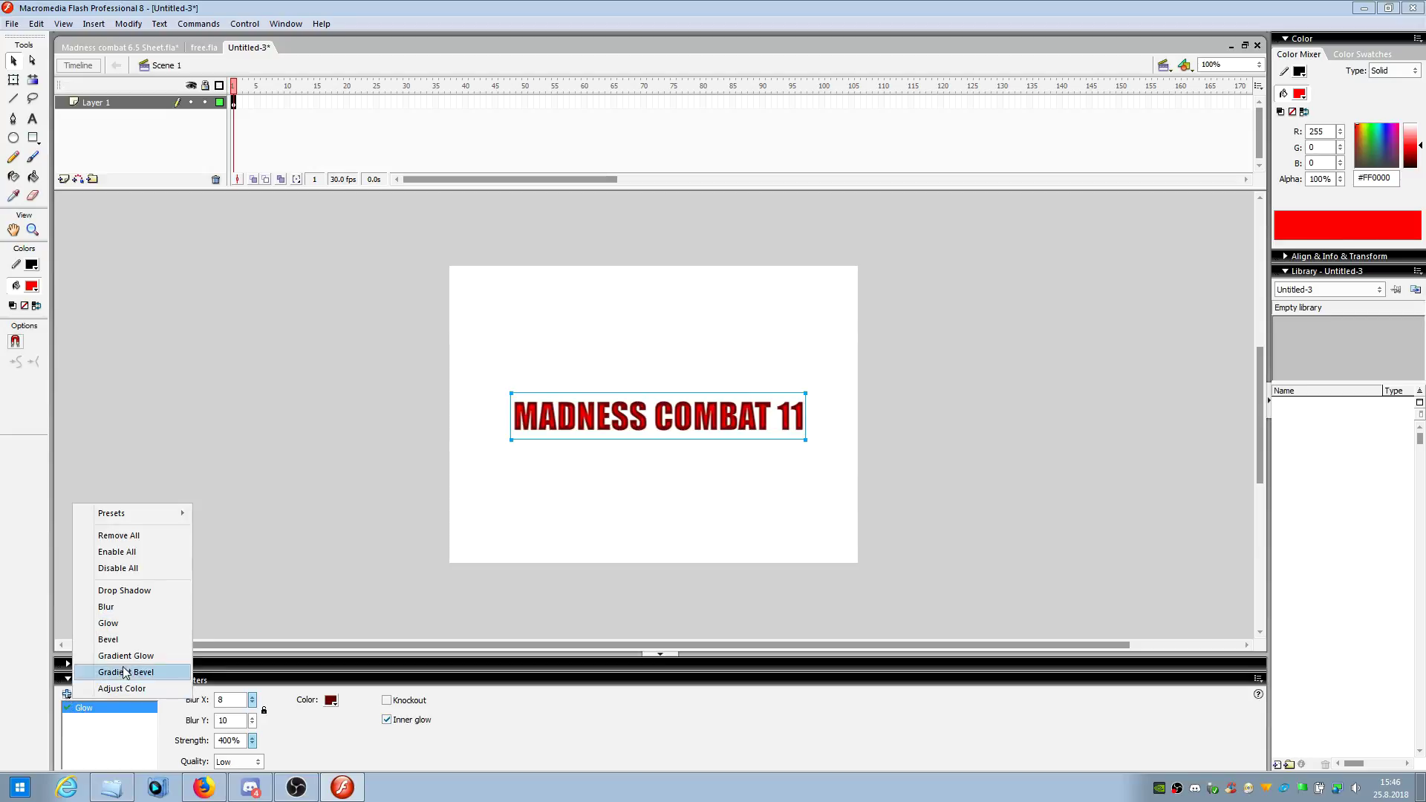
pyautogui.click(147, 595)
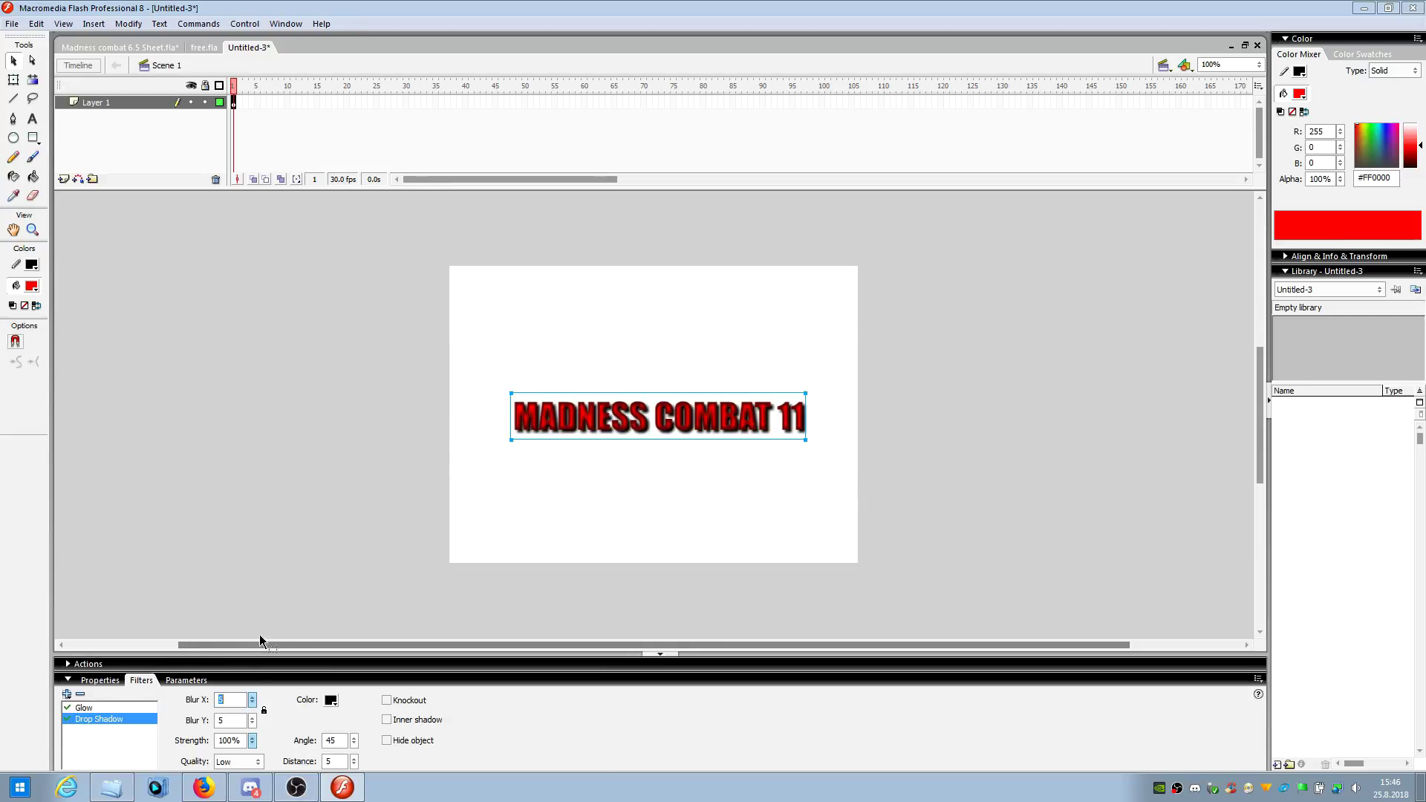
pyautogui.click(84, 709)
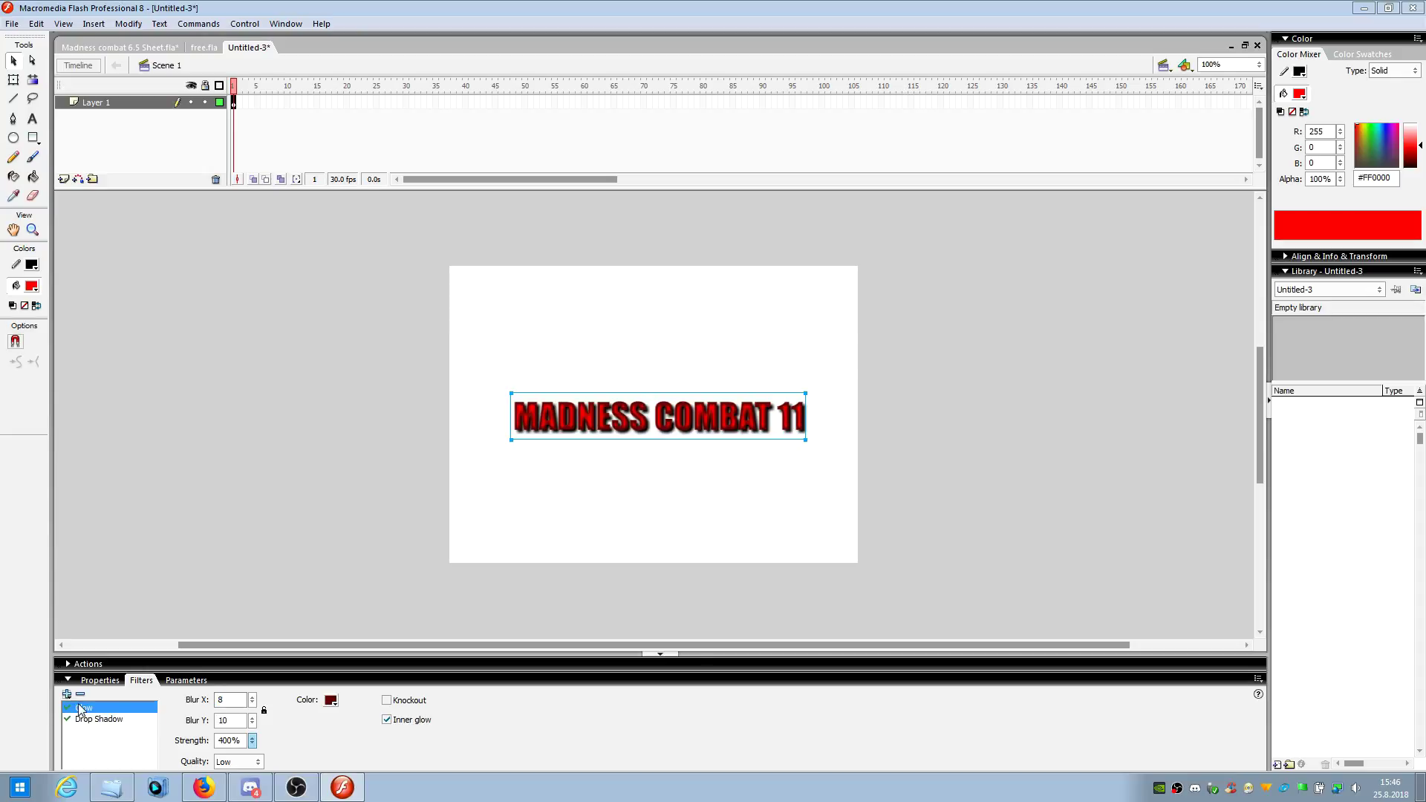
pyautogui.click(413, 720)
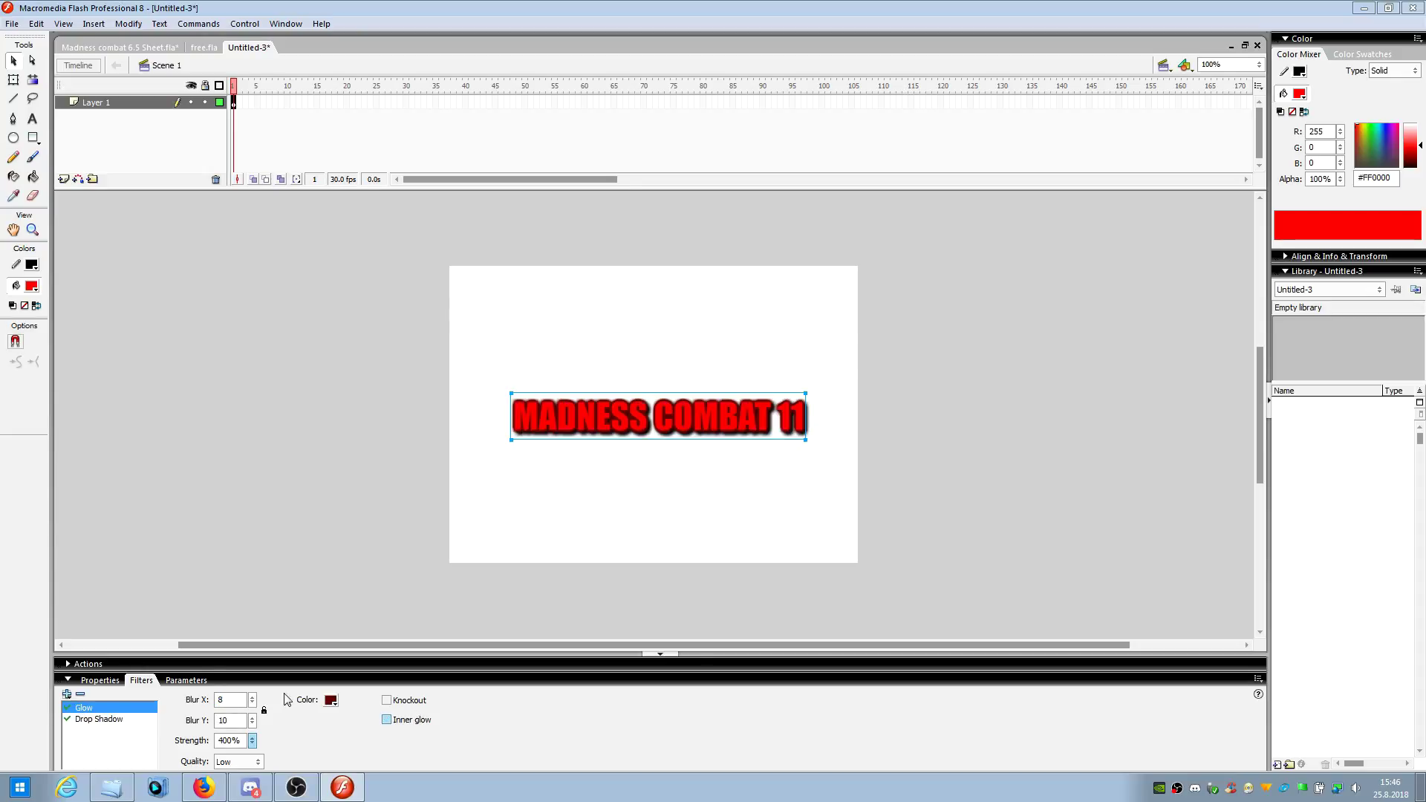
# - Add a Blur filter to the title alongside the glow and drop shadow, and adjust its blur amount
pyautogui.click(97, 721)
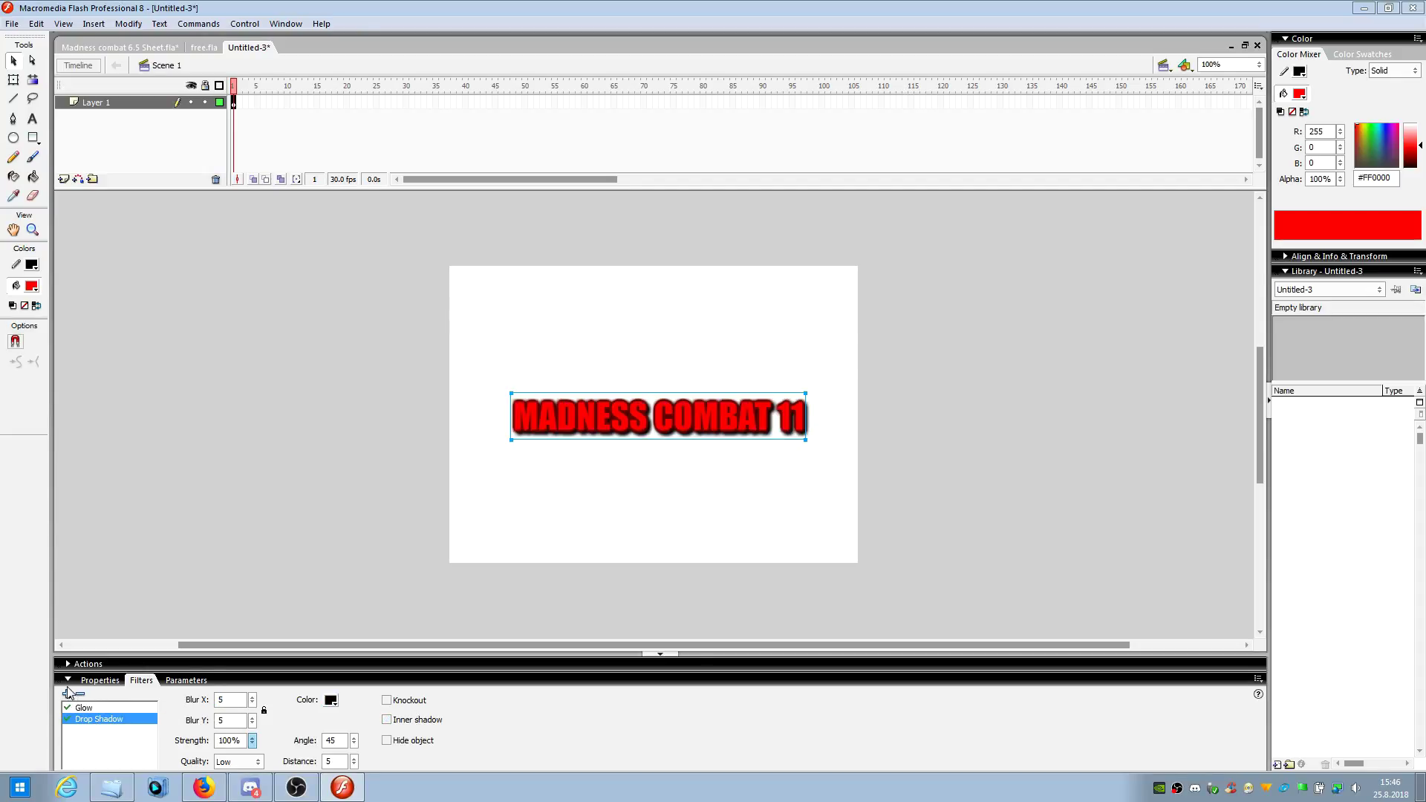
pyautogui.click(67, 695)
pyautogui.click(106, 607)
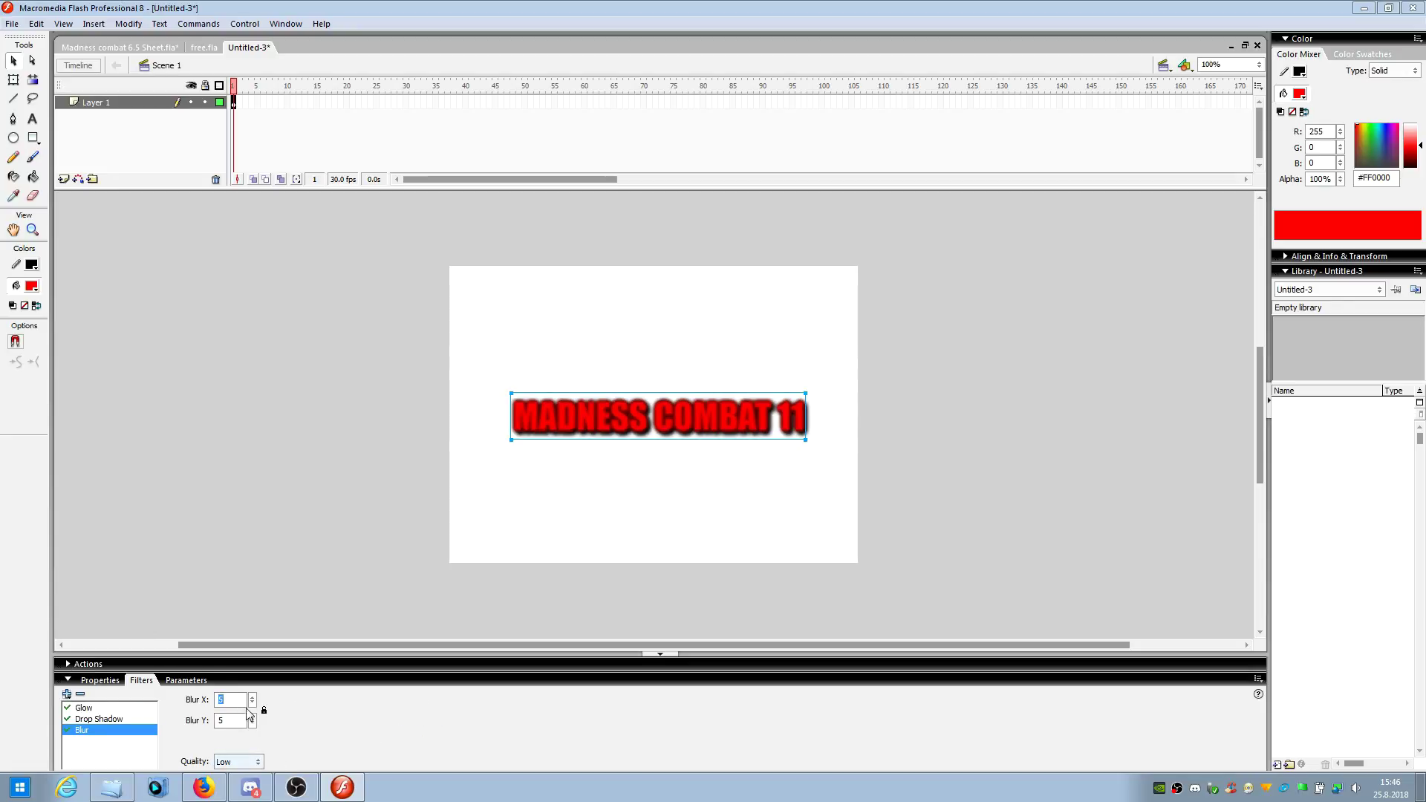
pyautogui.moveTo(252, 702)
pyautogui.mouseDown()
pyautogui.moveTo(266, 662)
pyautogui.moveTo(272, 717)
pyautogui.mouseUp()
# - Remove the Blur, Drop Shadow and Glow filters from the title, then deselect the title and reselect it
pyautogui.click(81, 694)
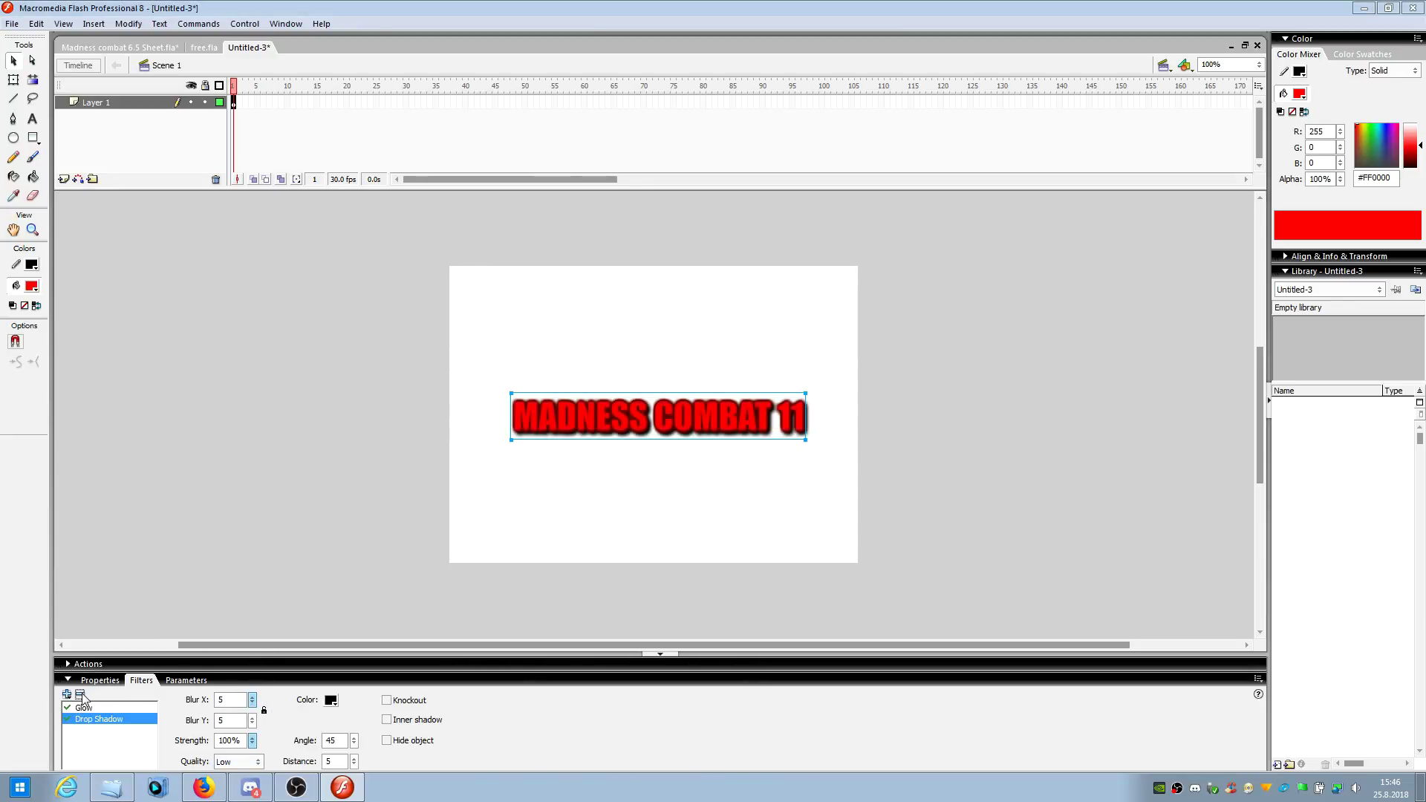
pyautogui.click(80, 694)
pyautogui.click(81, 694)
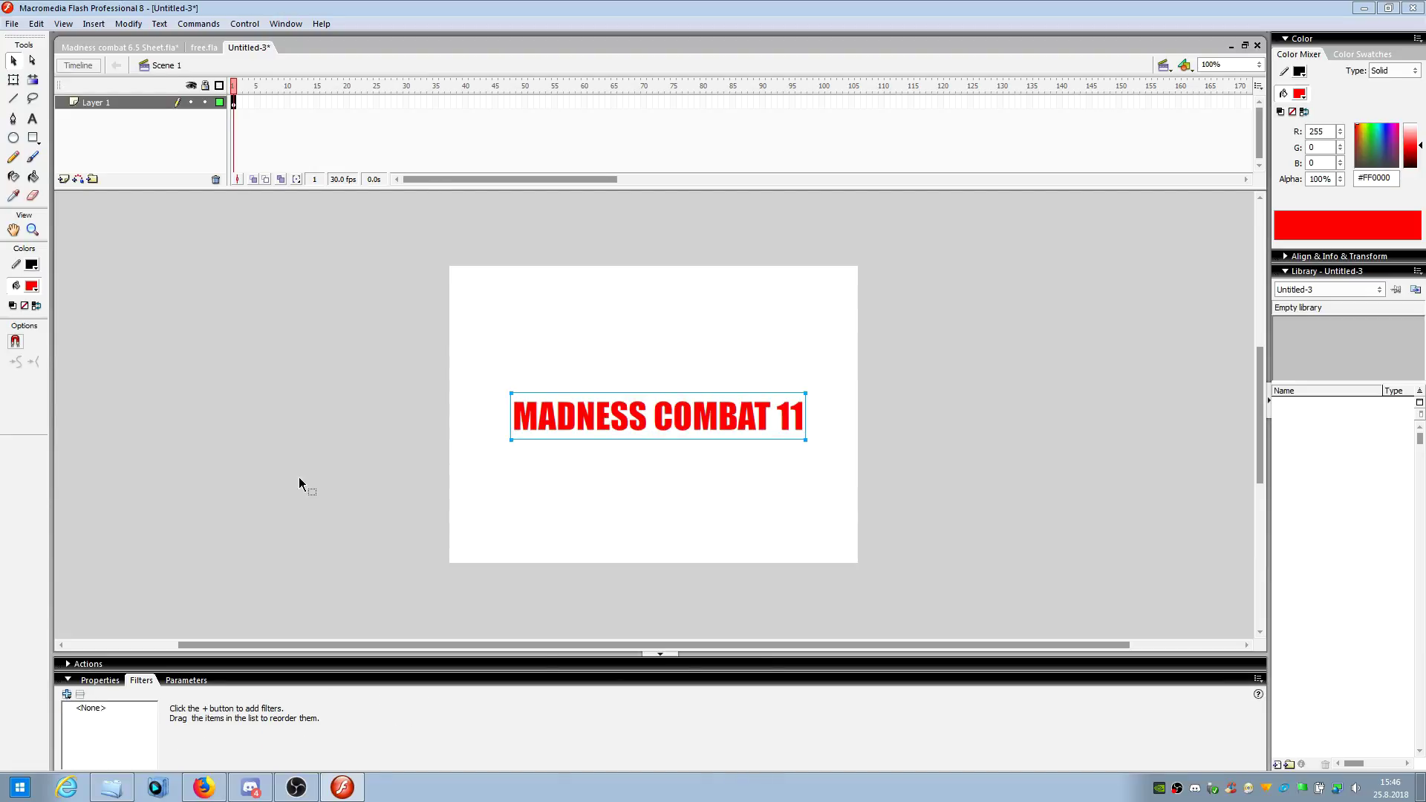
pyautogui.click(480, 531)
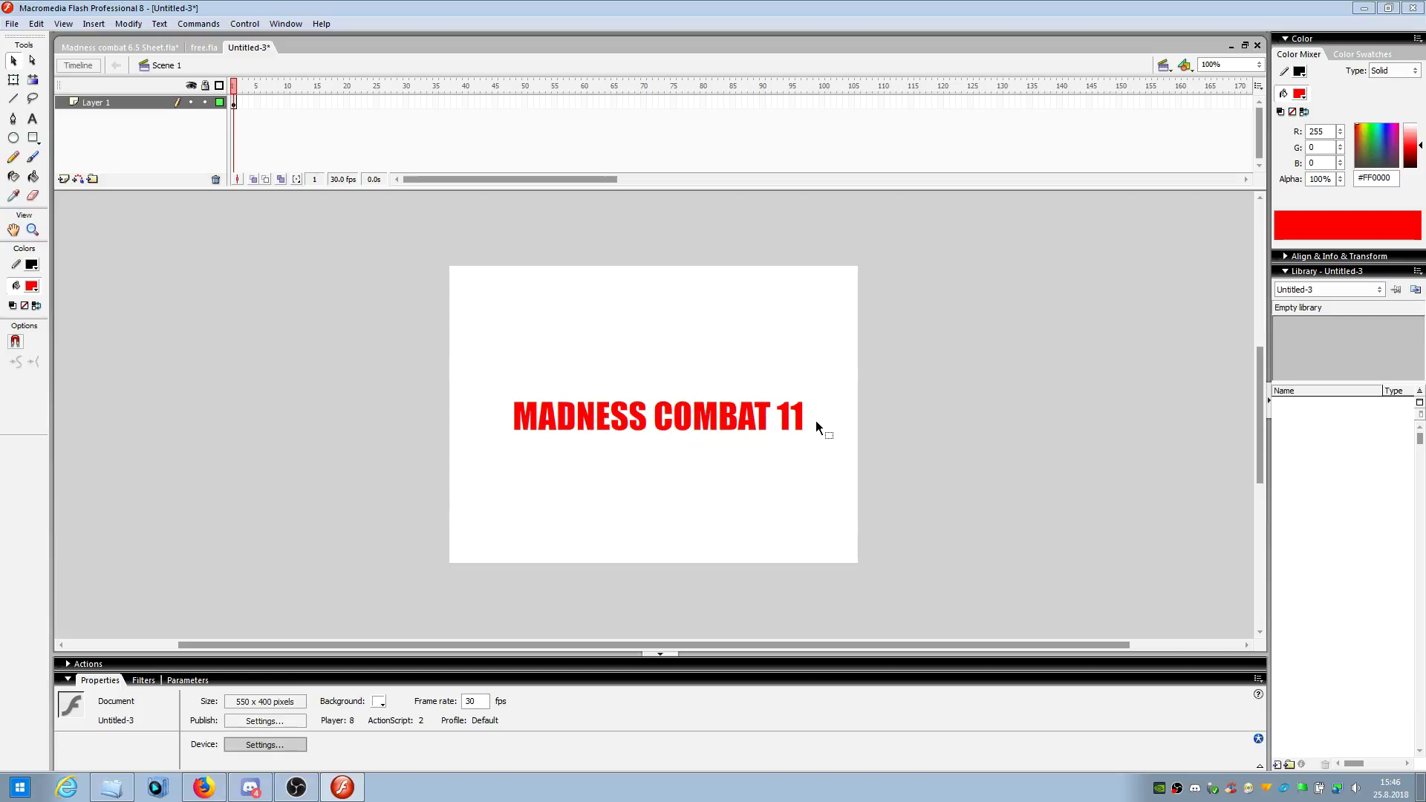
pyautogui.moveTo(855, 356); pyautogui.dragTo(582, 468)
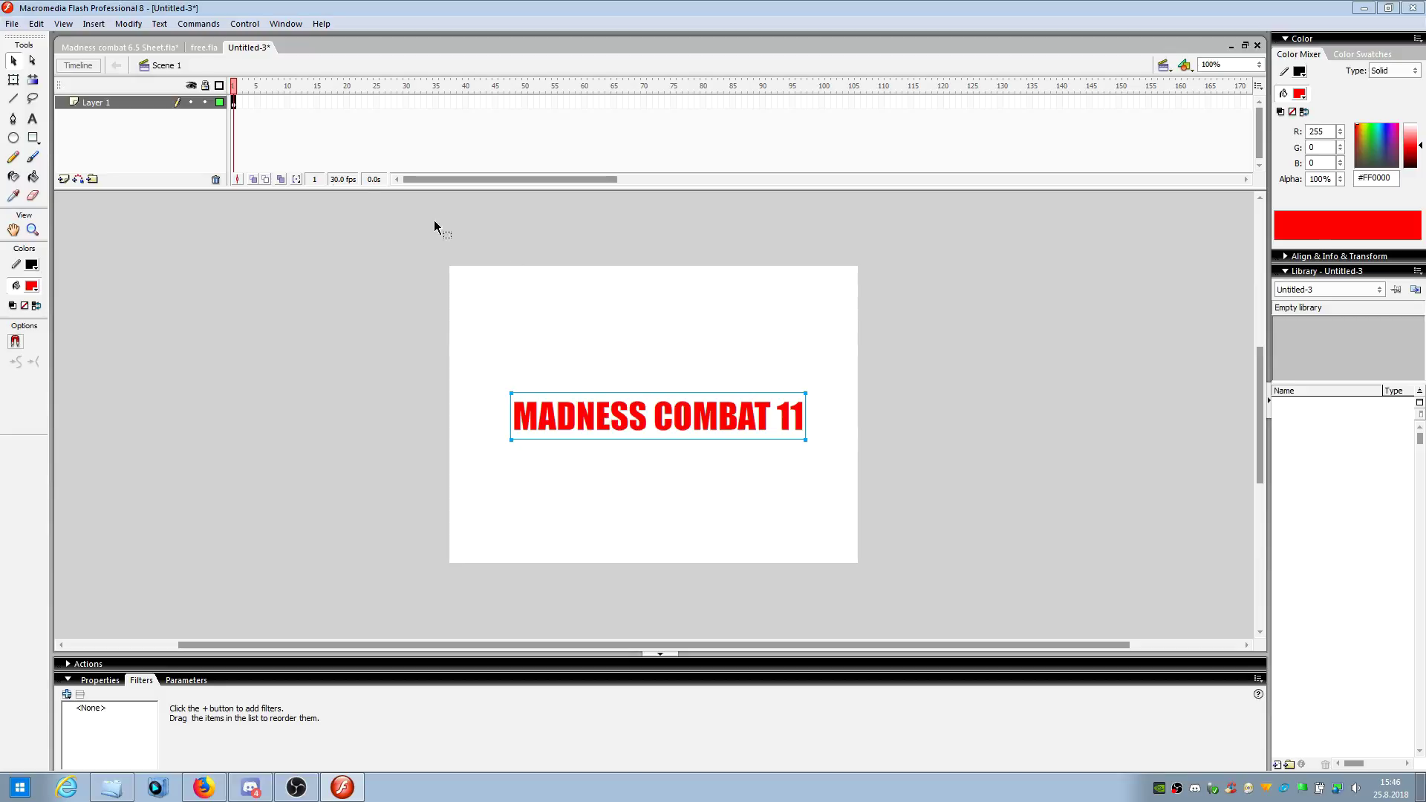
# - Add four new layers above Layer 1 in the timeline, and select an empty frame on Layer 2
pyautogui.click(234, 104)
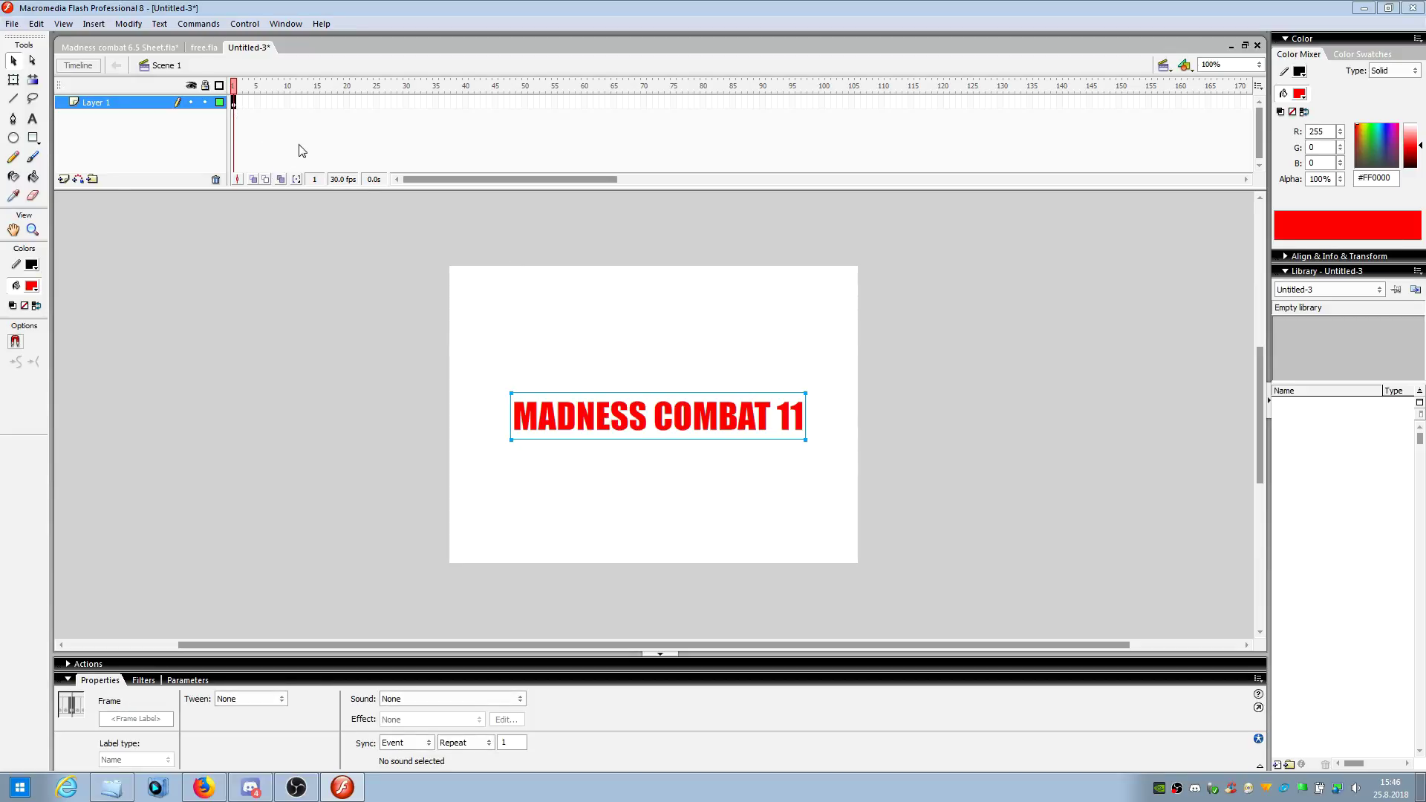
pyautogui.click(257, 104)
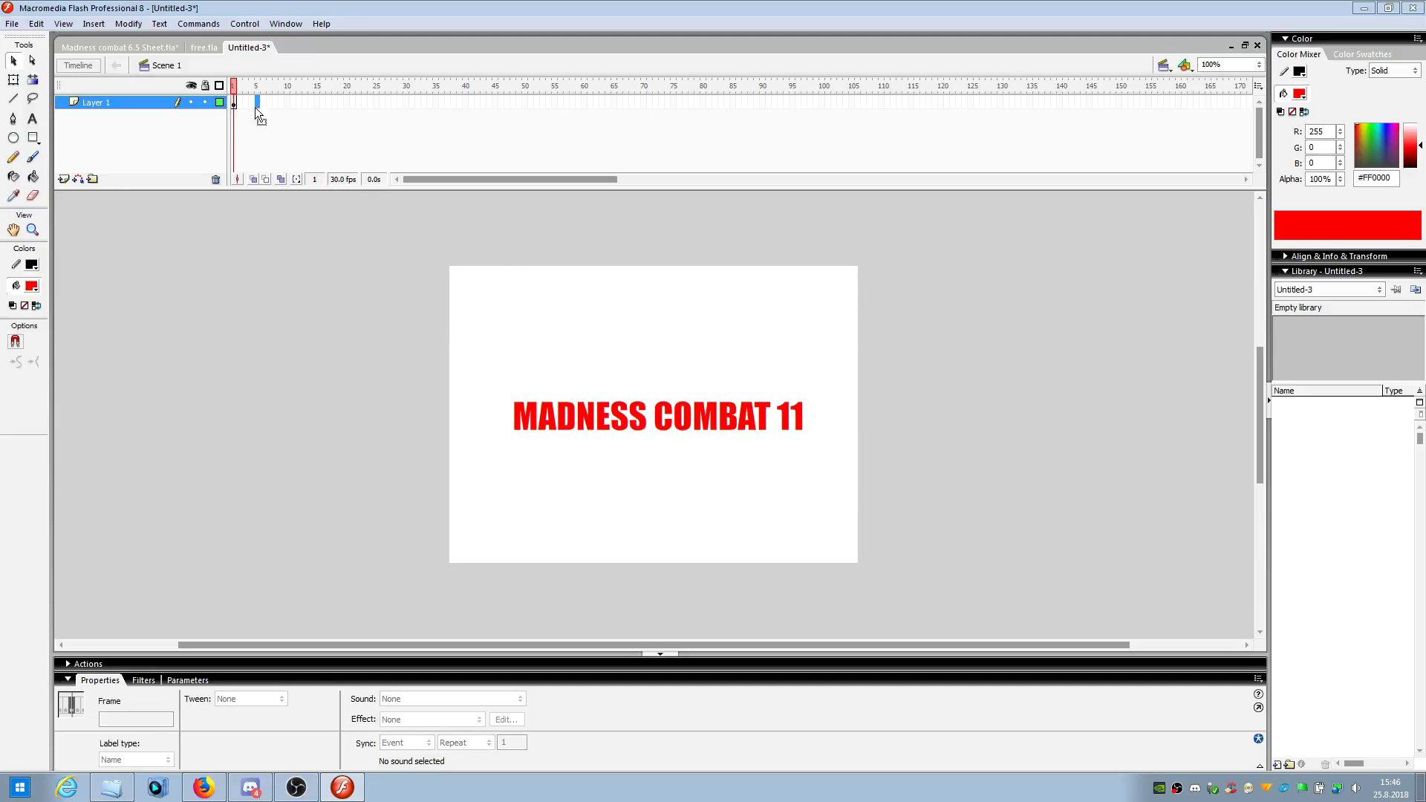
pyautogui.click(233, 104)
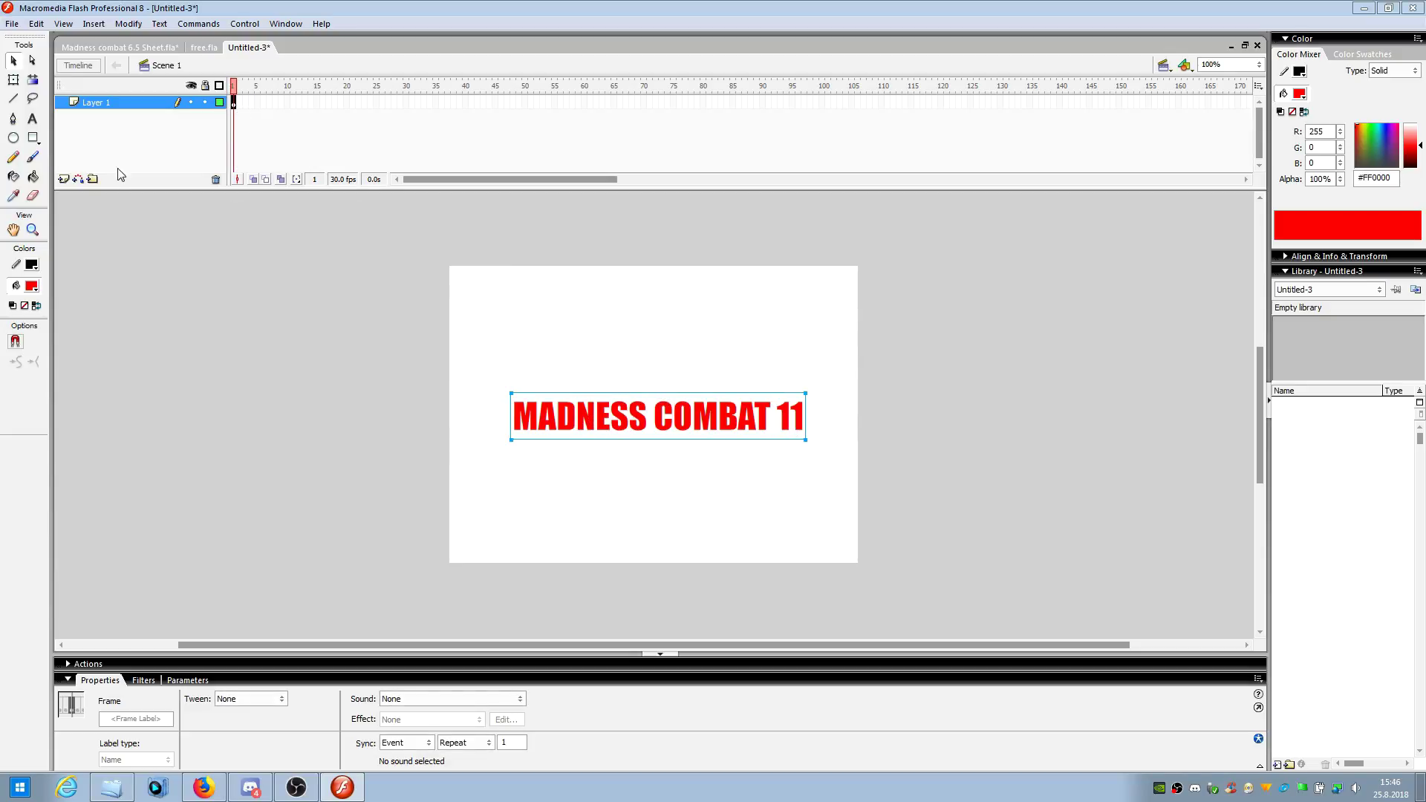
pyautogui.click(64, 179)
pyautogui.click(63, 179)
pyautogui.click(64, 179)
pyautogui.click(64, 179)
pyautogui.click(305, 144)
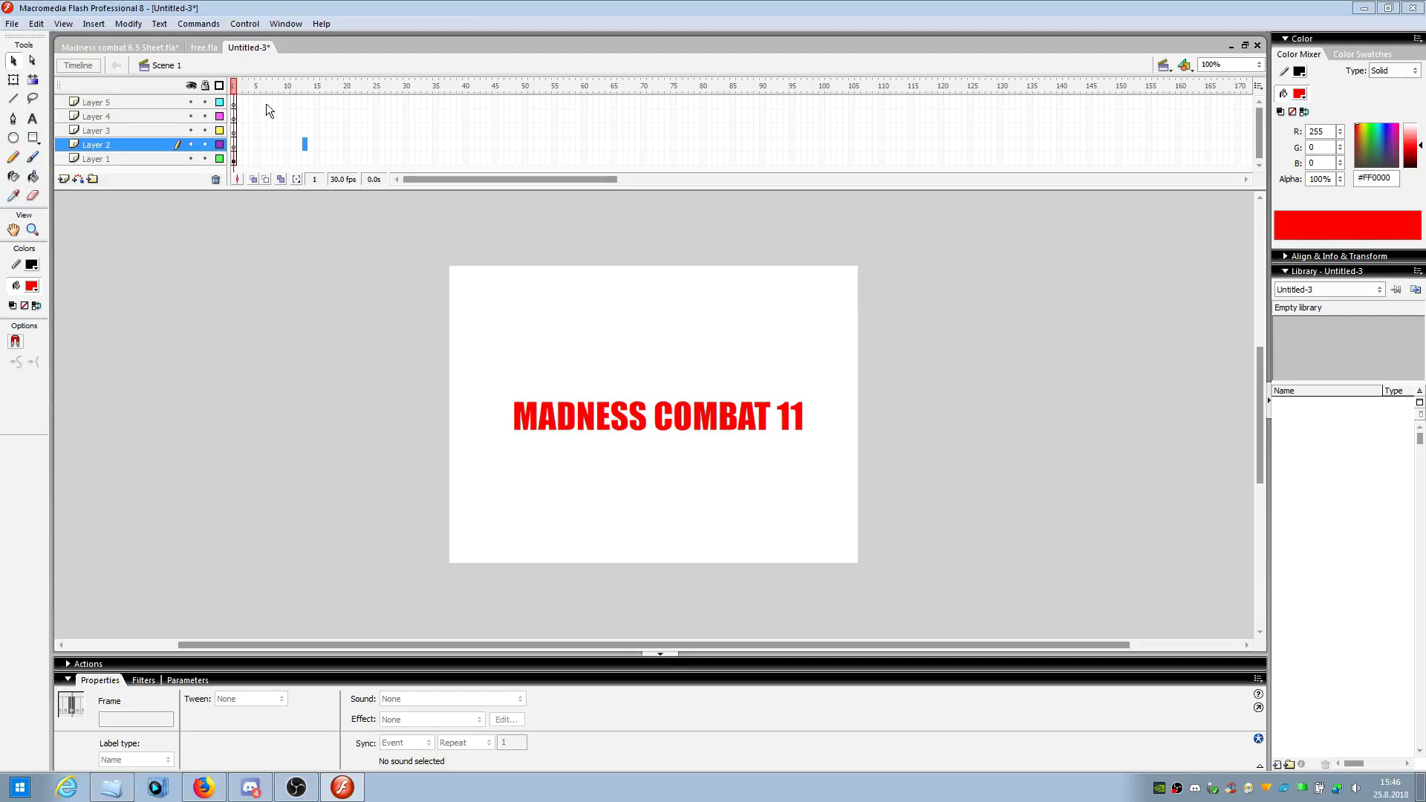
# - Compare the first frames of Layers 1 and 5, try removing Layer 1's frame with the title, and undo the removal
pyautogui.click(234, 159)
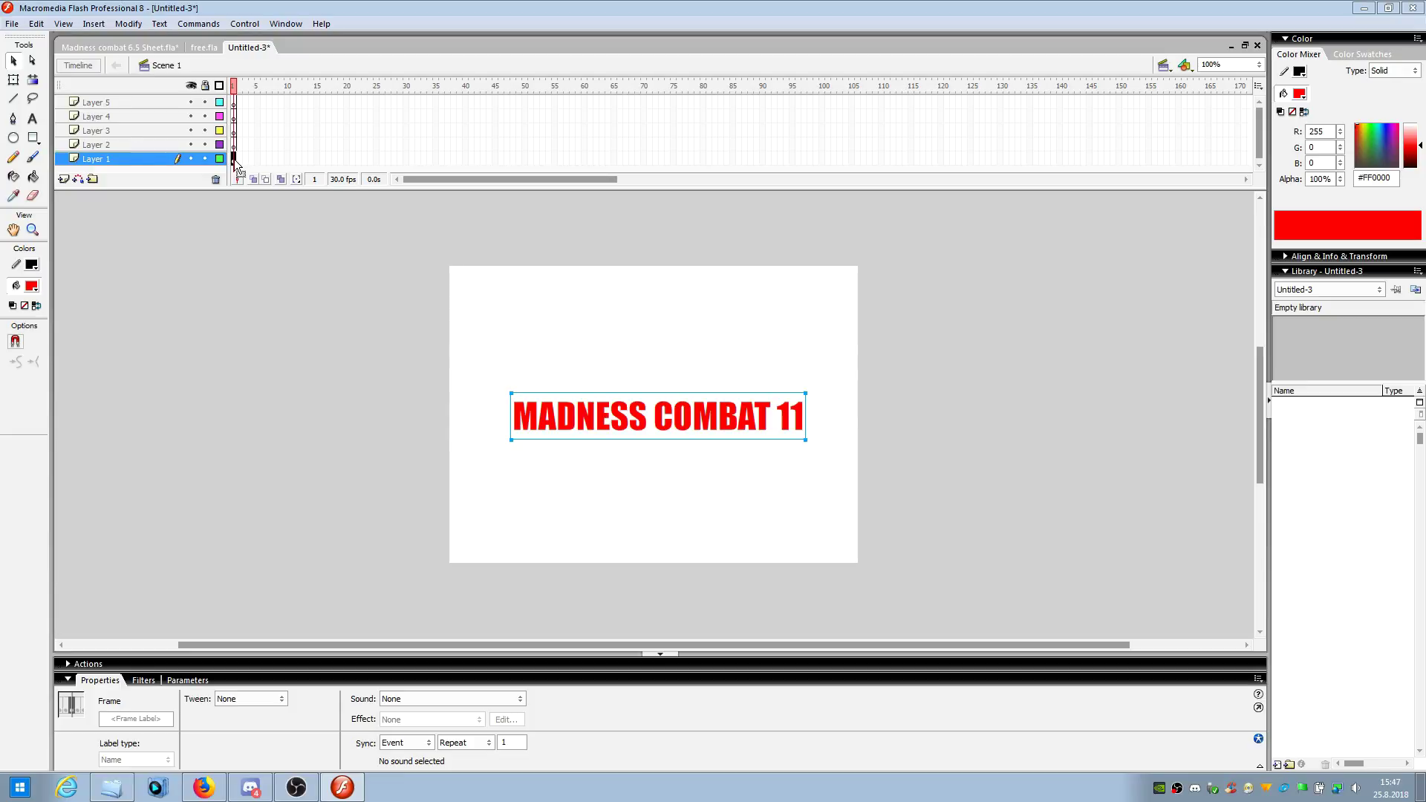
pyautogui.click(234, 103)
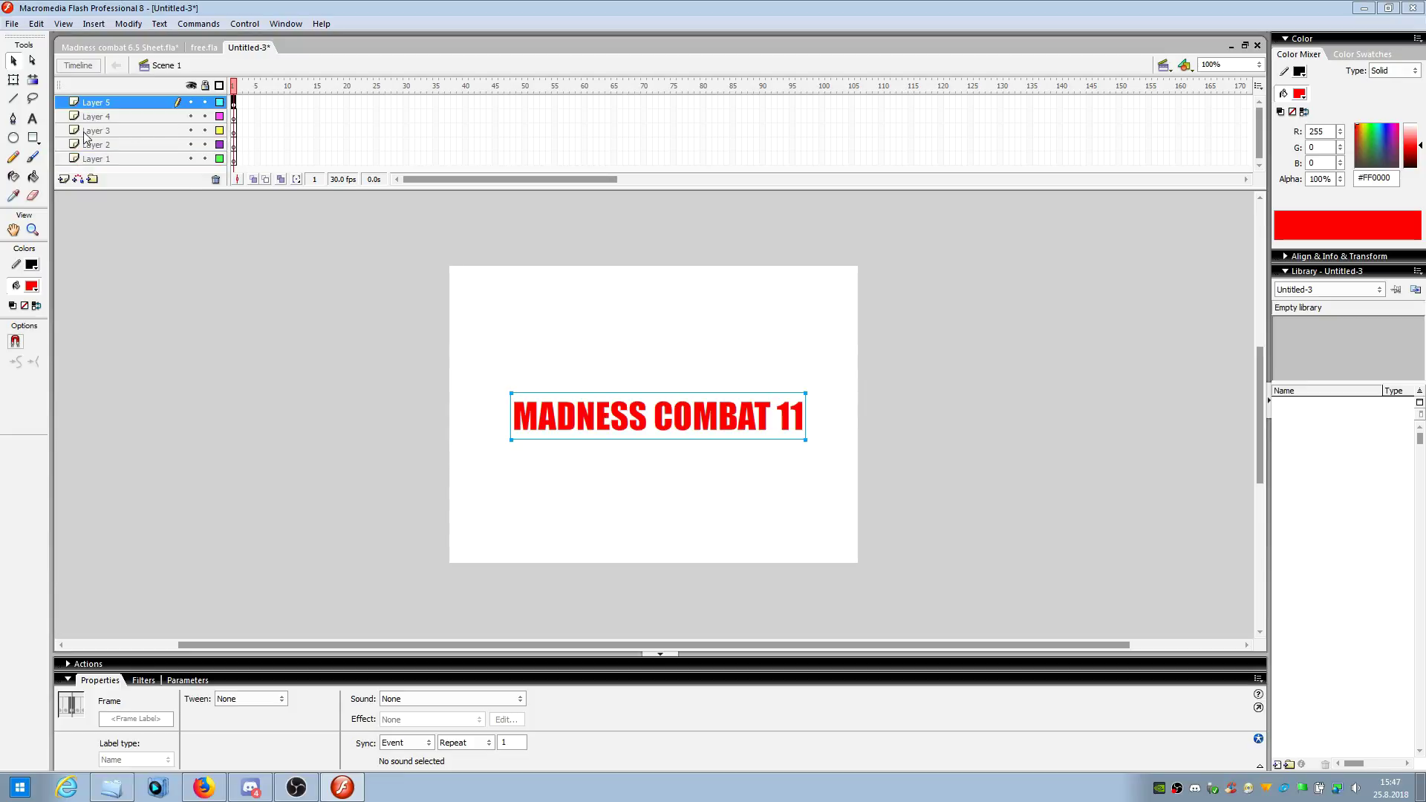
pyautogui.click(234, 160)
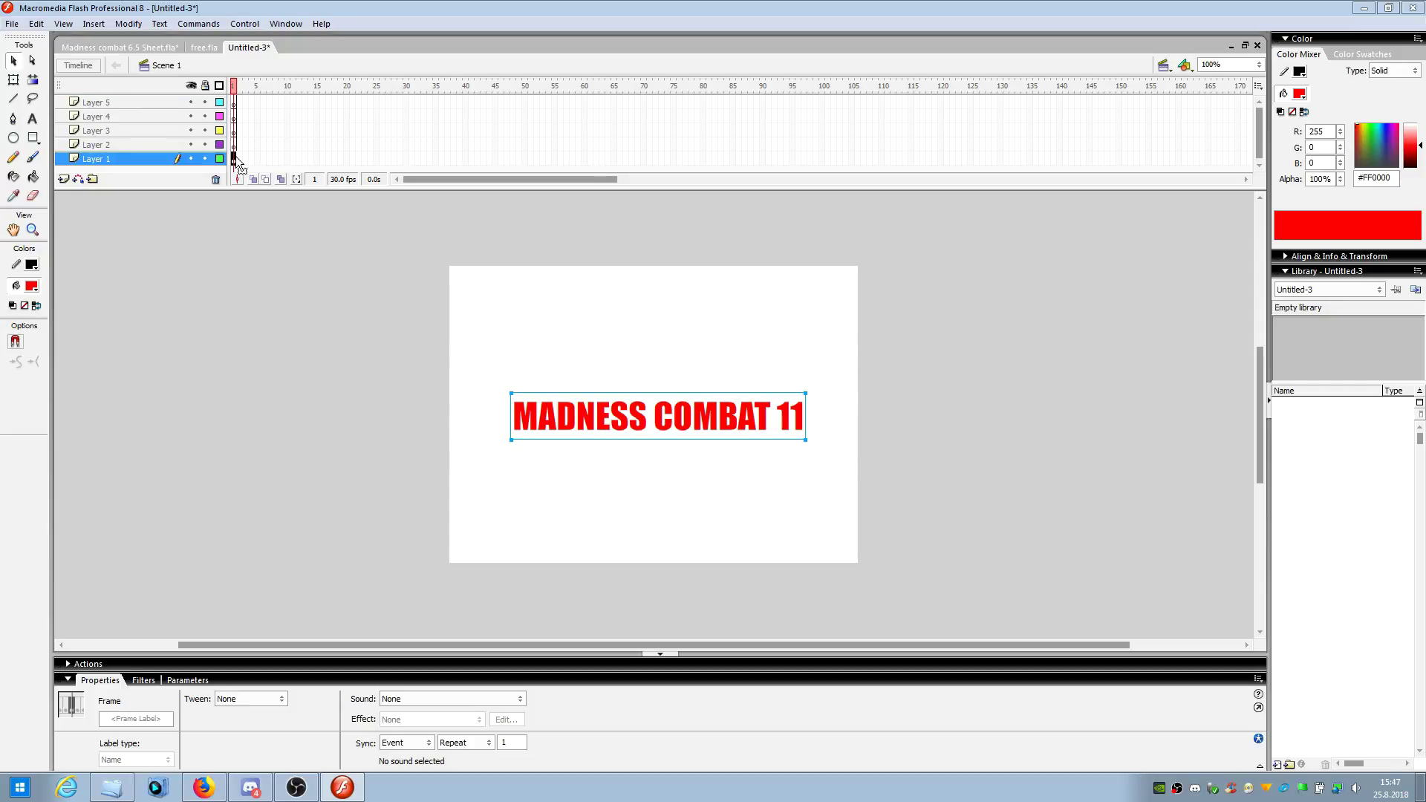
pyautogui.rightClick(235, 162)
pyautogui.click(312, 205)
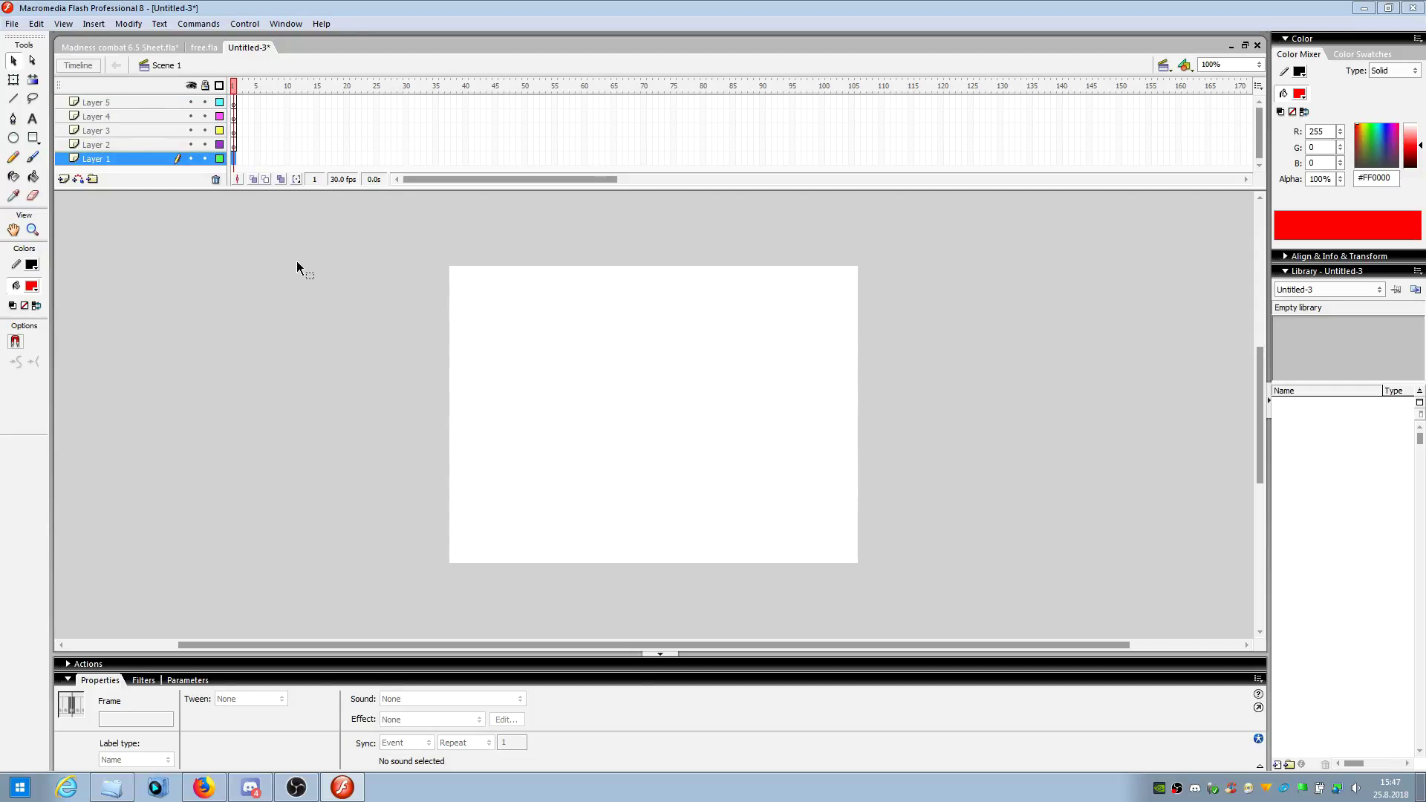
pyautogui.hotkey('ctrl', 'z')
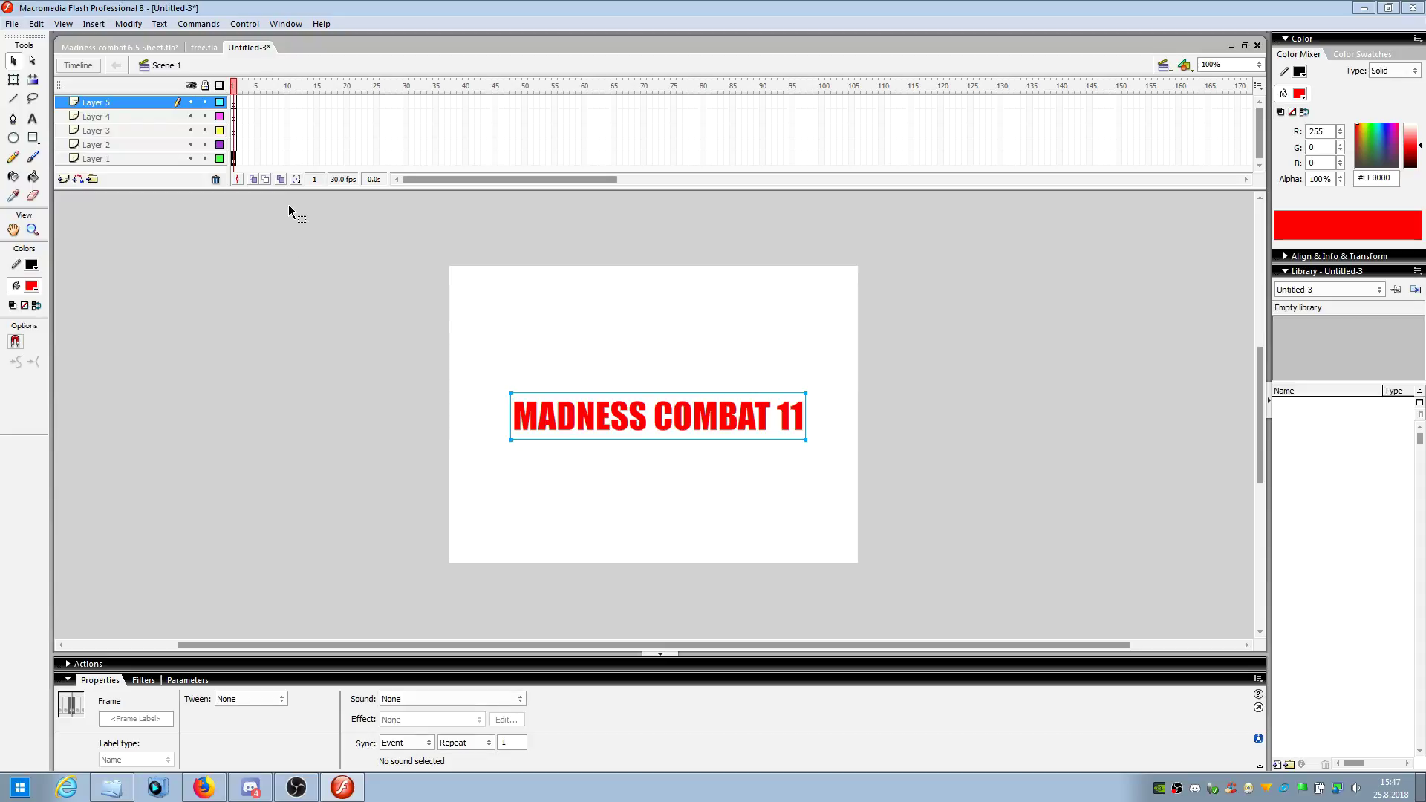
# - Create a motion tween on Layer 1's first frame, which holds the title
pyautogui.click(269, 158)
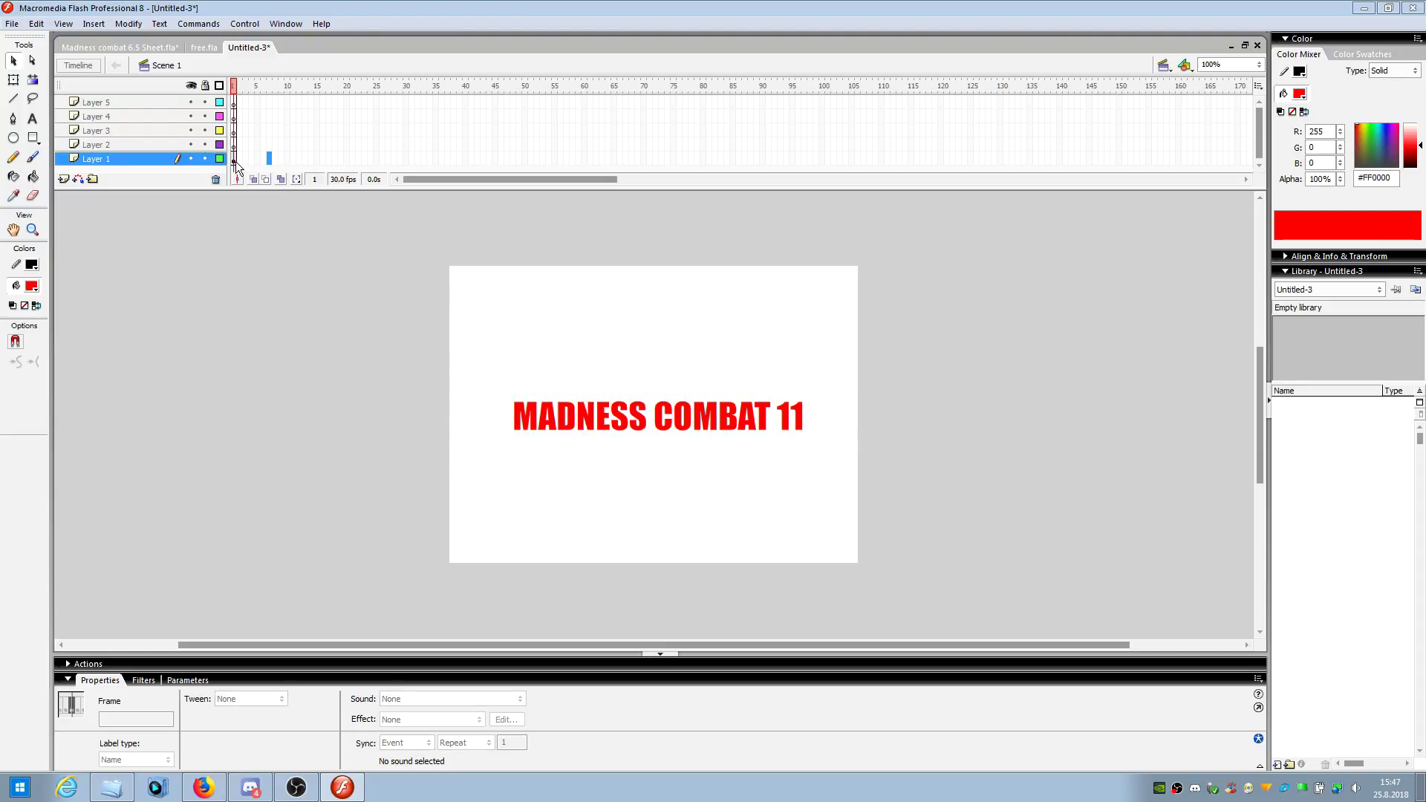
pyautogui.click(234, 159)
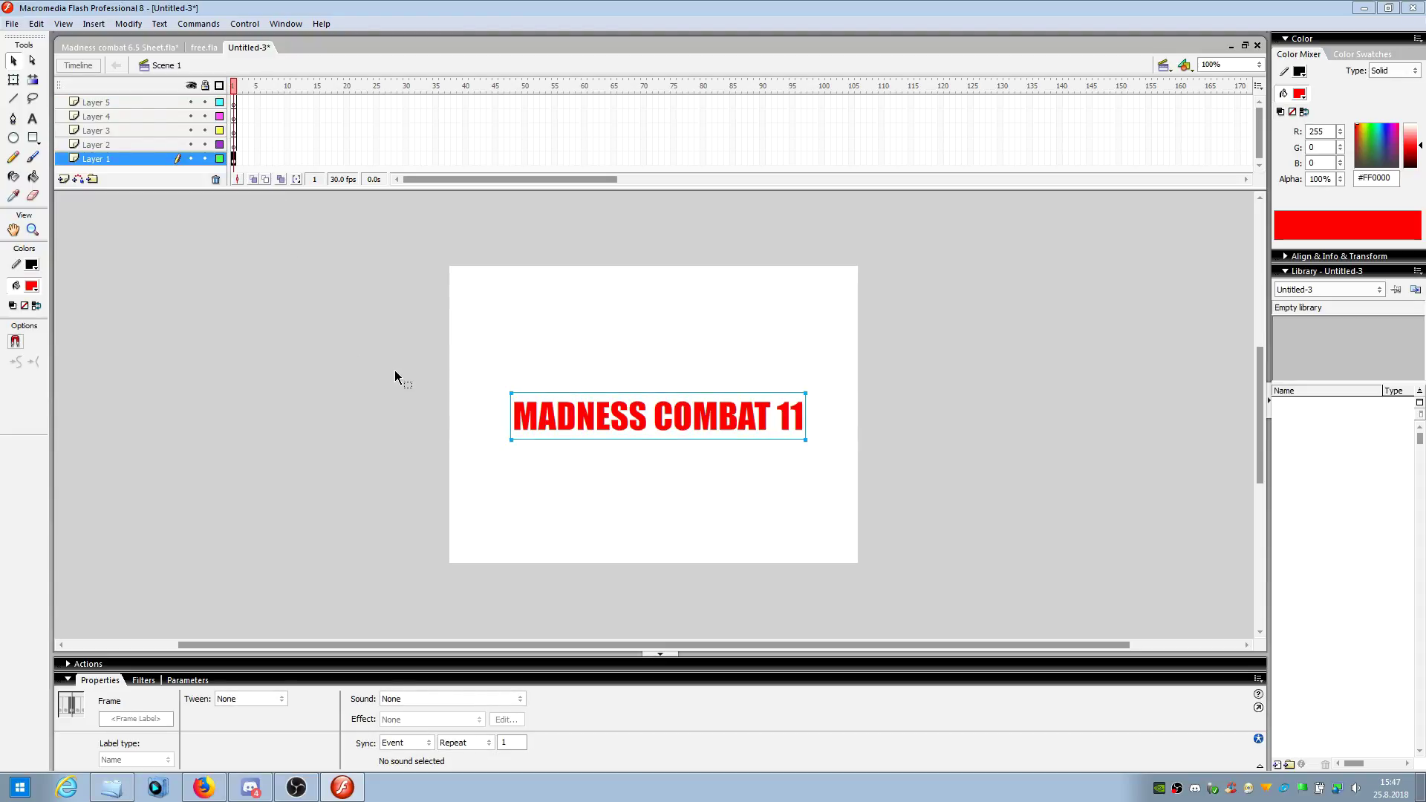
pyautogui.rightClick(235, 162)
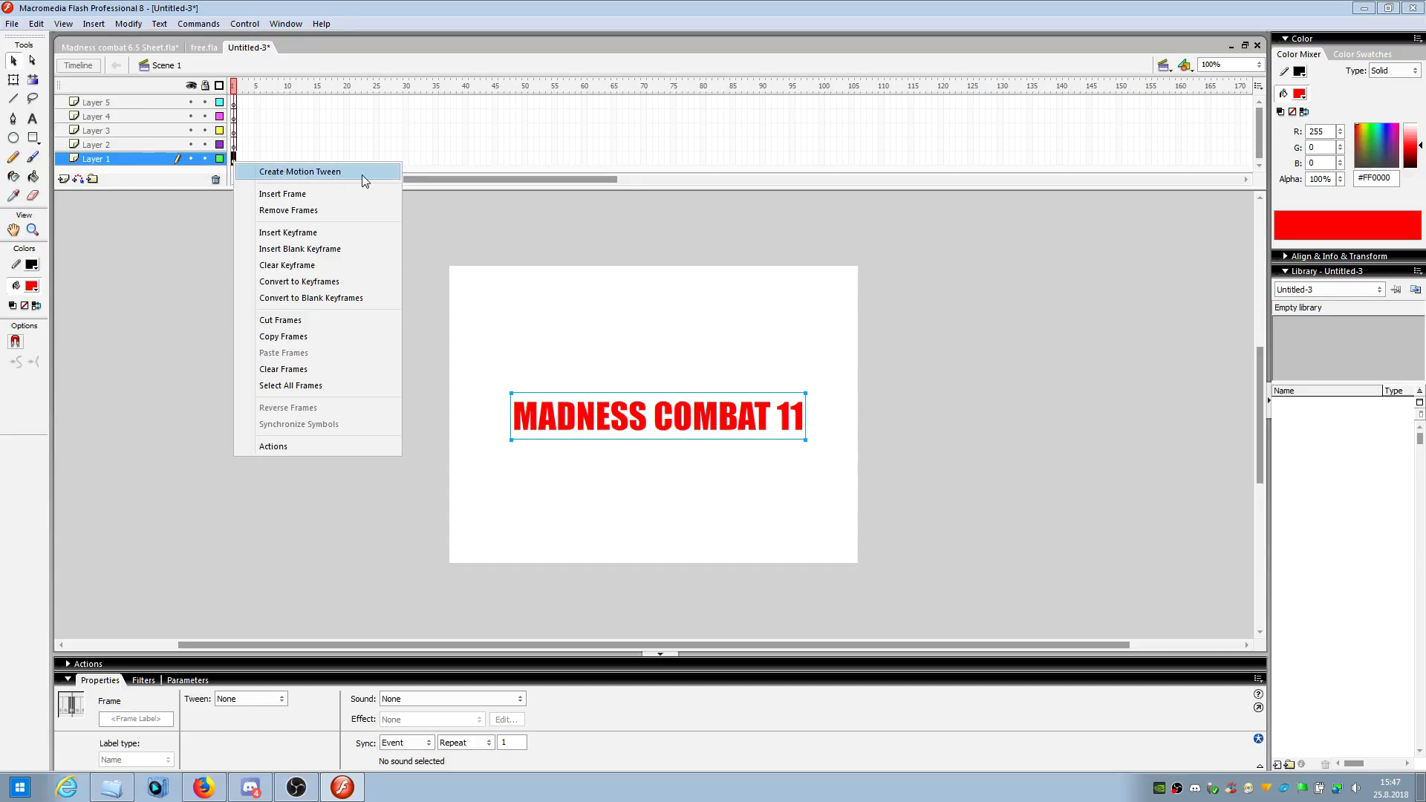
pyautogui.click(333, 177)
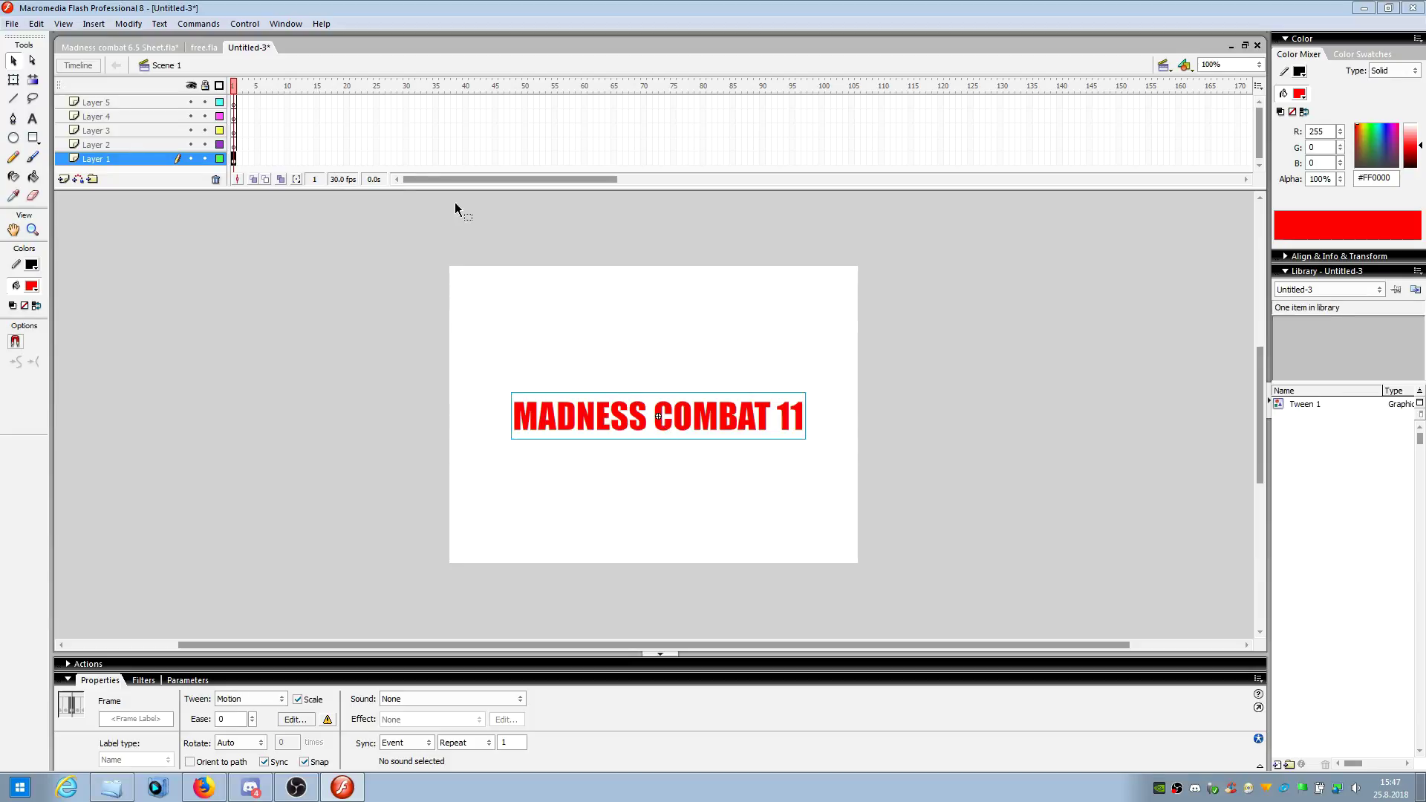
# - Insert a keyframe at frame 15 of Layer 1 to end the motion tween
pyautogui.click(318, 159)
pyautogui.rightClick(317, 158)
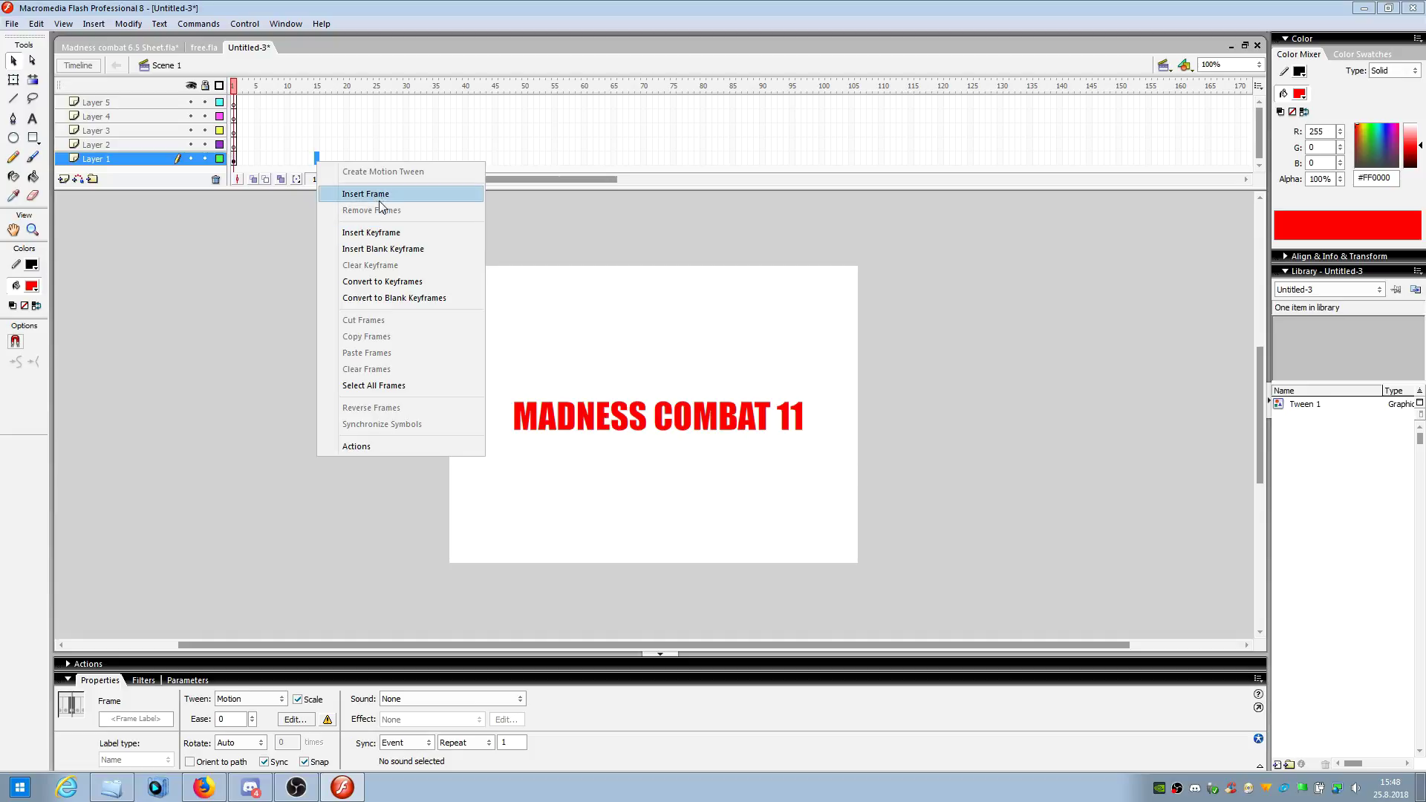
pyautogui.click(383, 238)
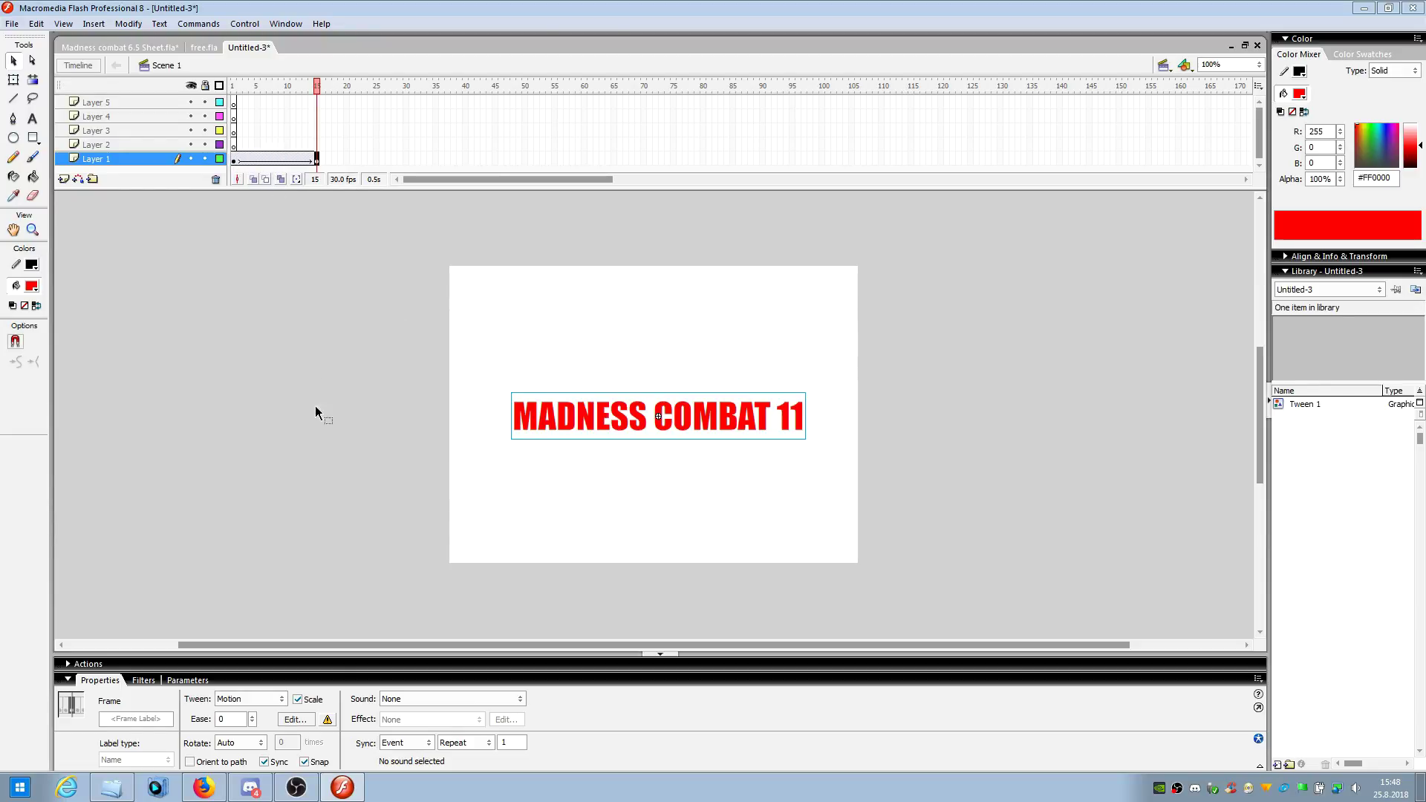
# - Change the title instance on frame 1 from a graphic to a Movie Clip and show its available filters
pyautogui.click(235, 162)
pyautogui.click(726, 429)
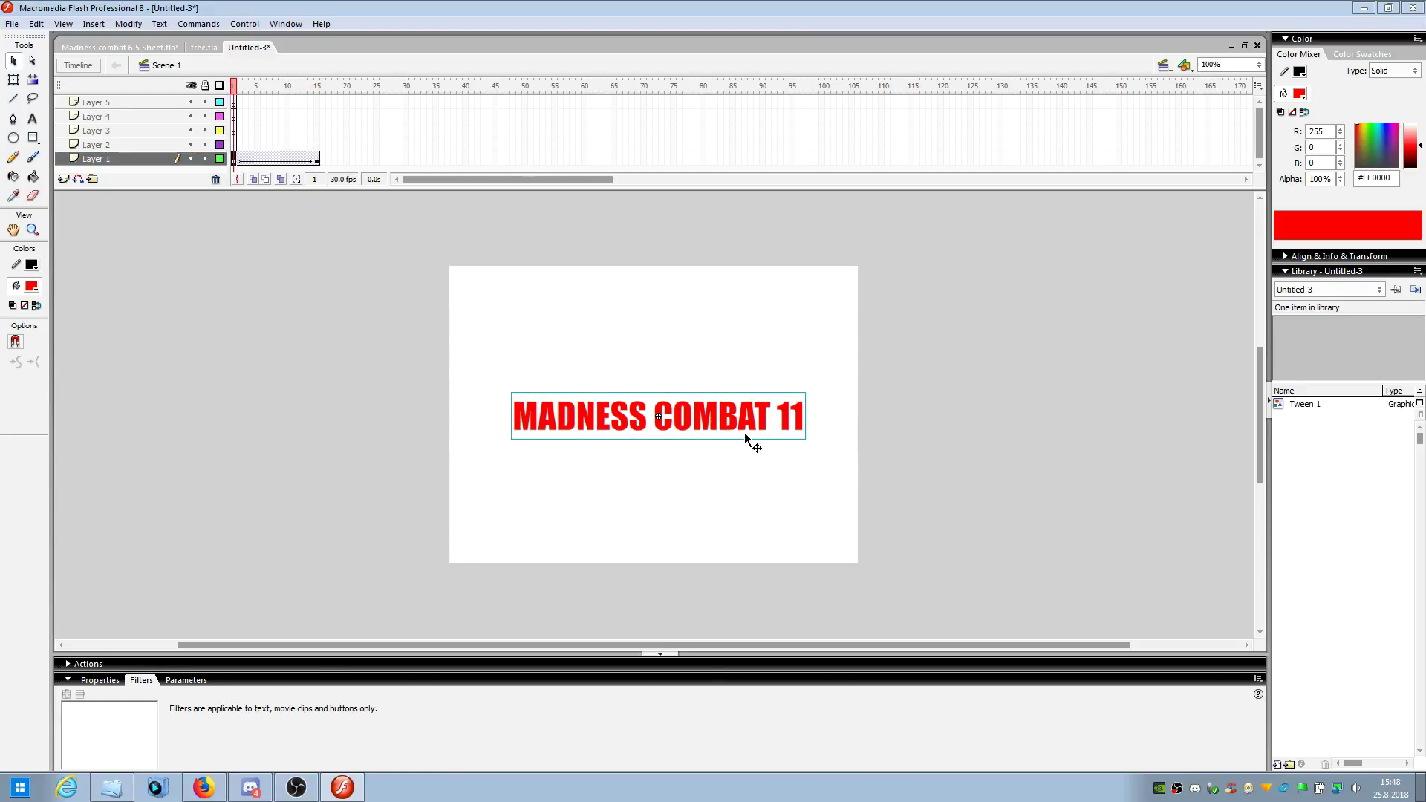
pyautogui.click(99, 680)
pyautogui.click(141, 680)
pyautogui.click(107, 681)
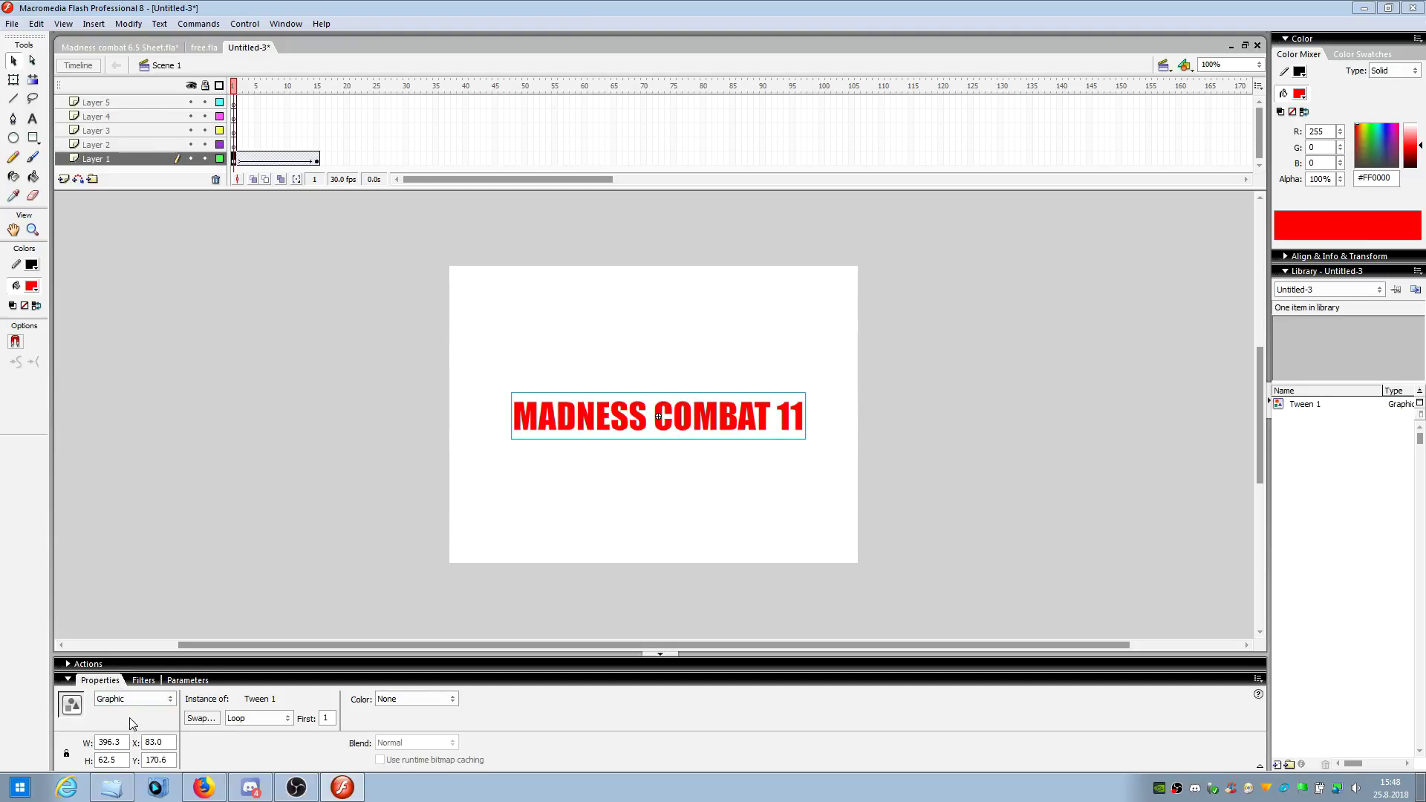
pyautogui.click(125, 703)
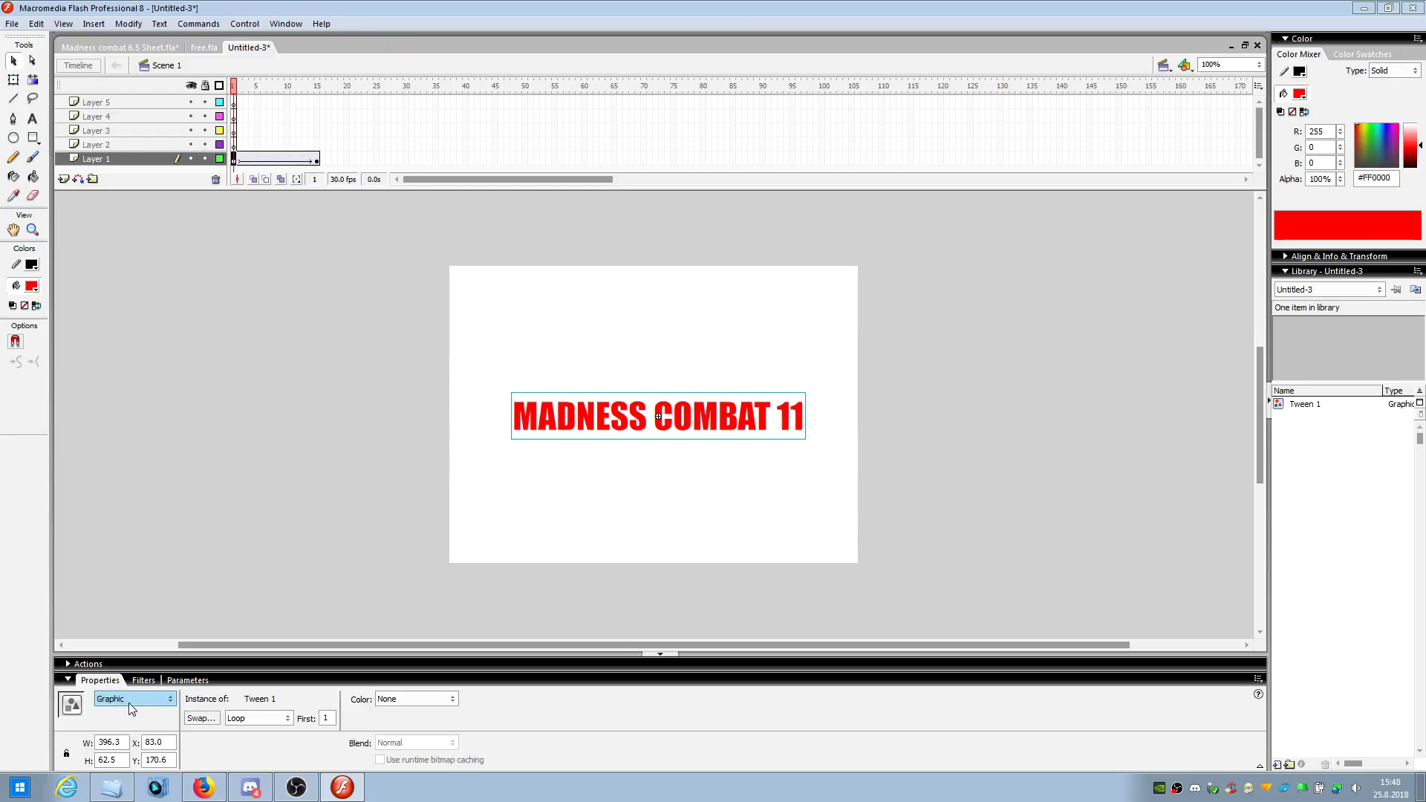
pyautogui.click(188, 738)
pyautogui.click(136, 701)
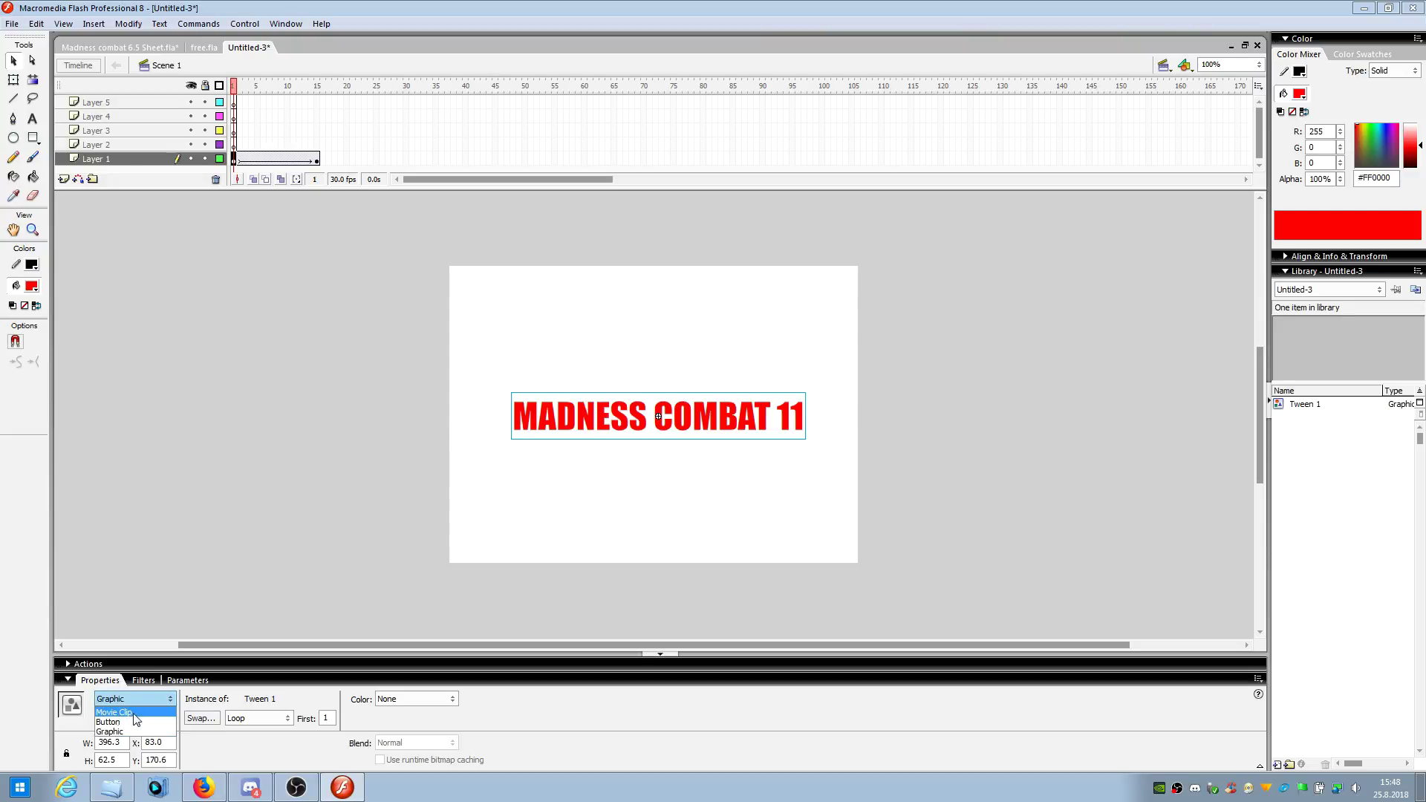
pyautogui.click(134, 713)
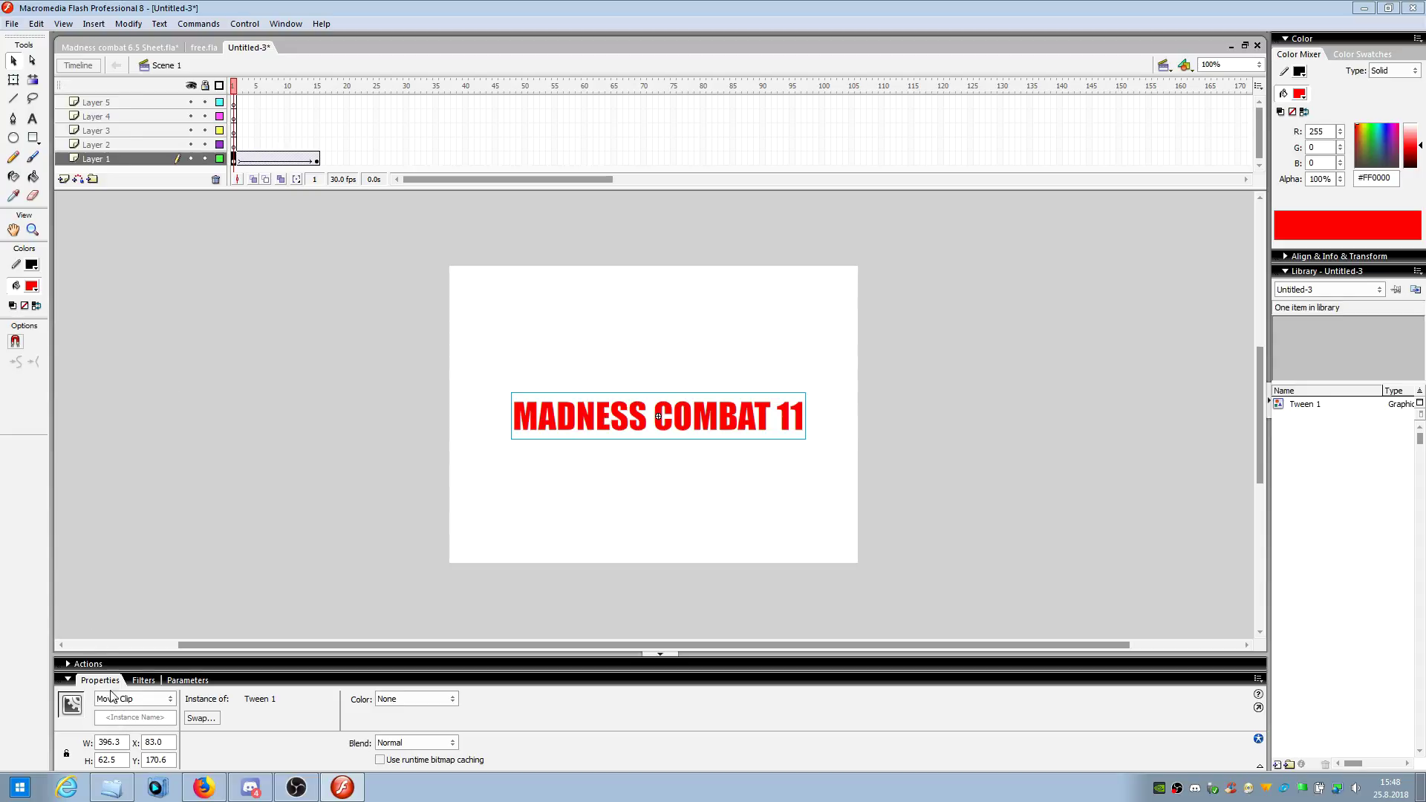
pyautogui.click(144, 681)
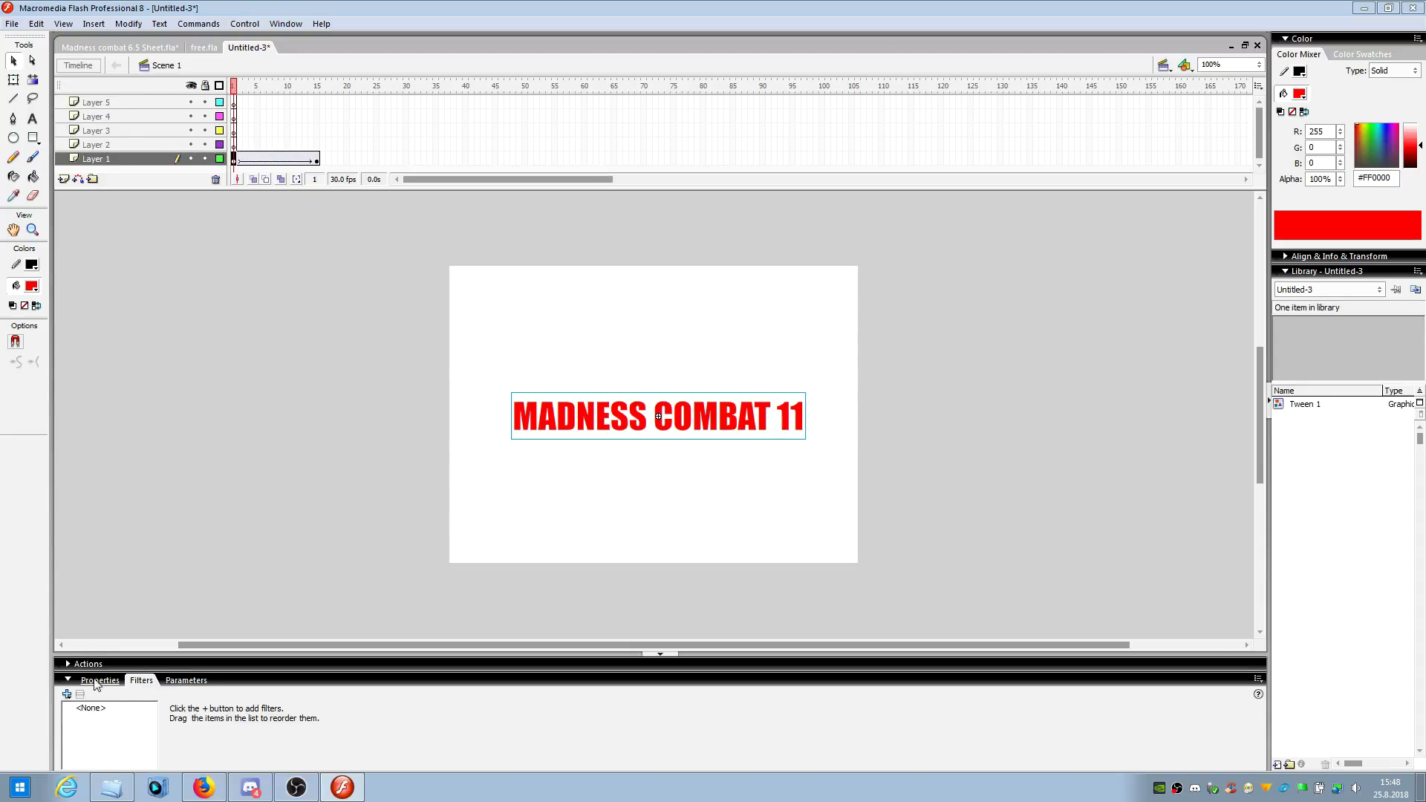
# - Select the title instance on frame 15, choose Graphic as its symbol behavior, and deselect it
pyautogui.click(317, 159)
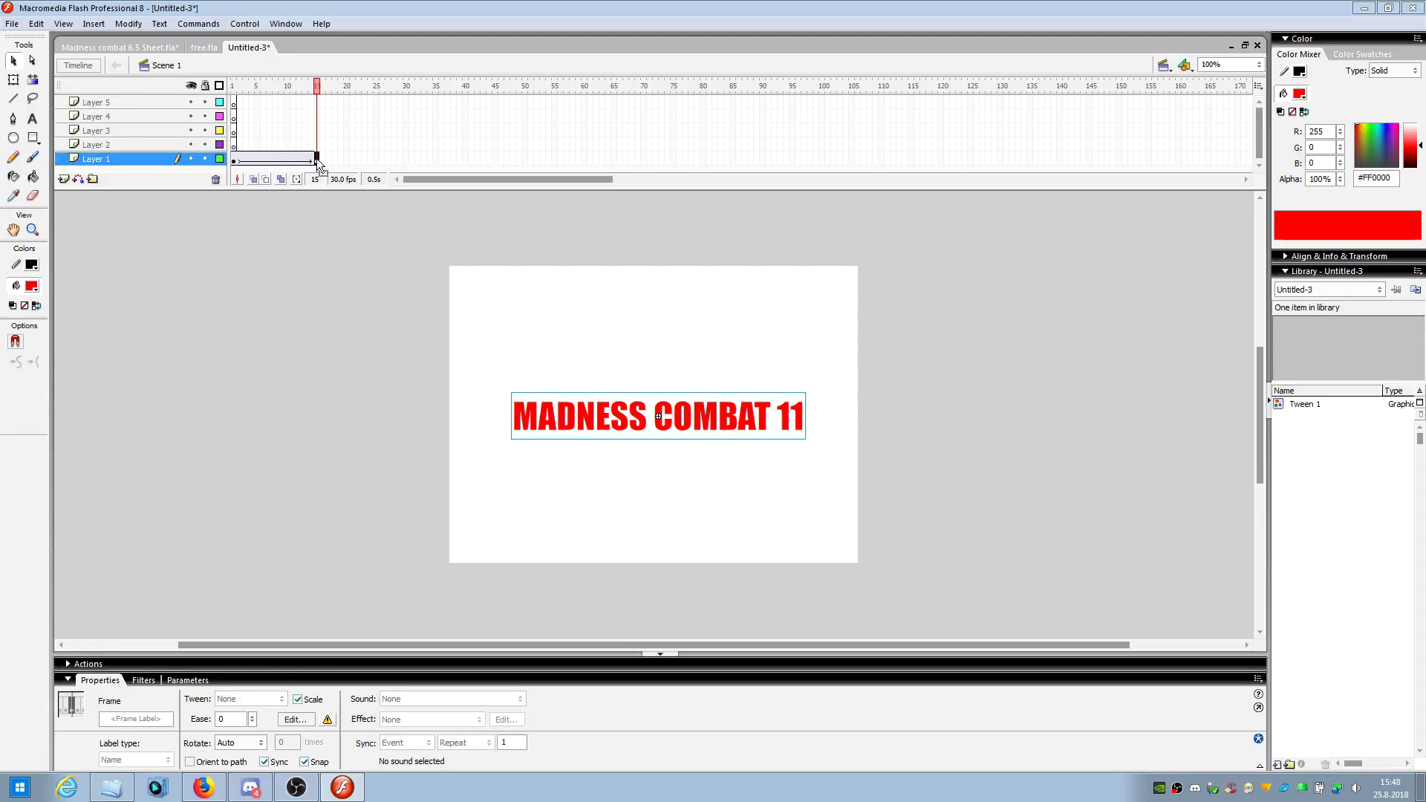
pyautogui.click(627, 416)
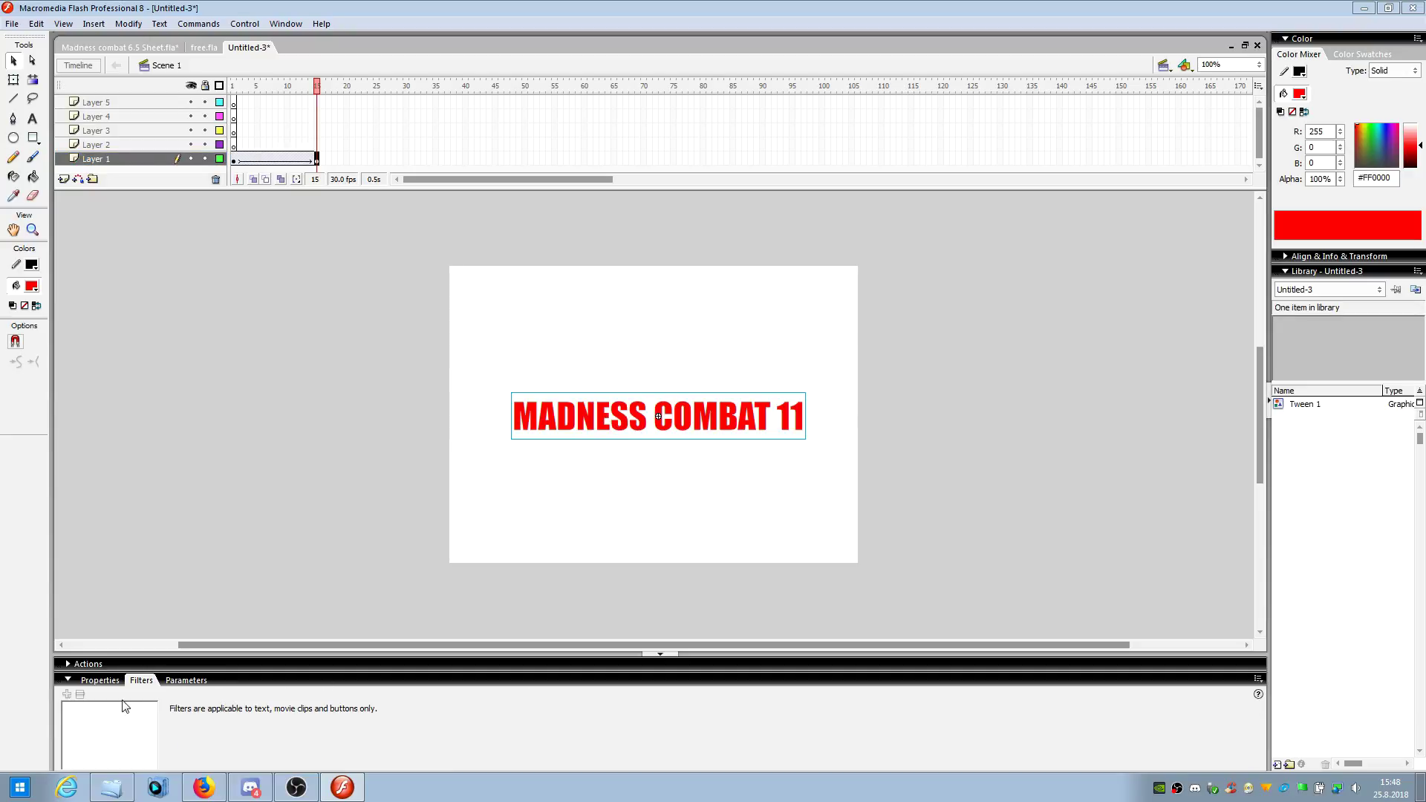
pyautogui.click(100, 681)
pyautogui.click(146, 702)
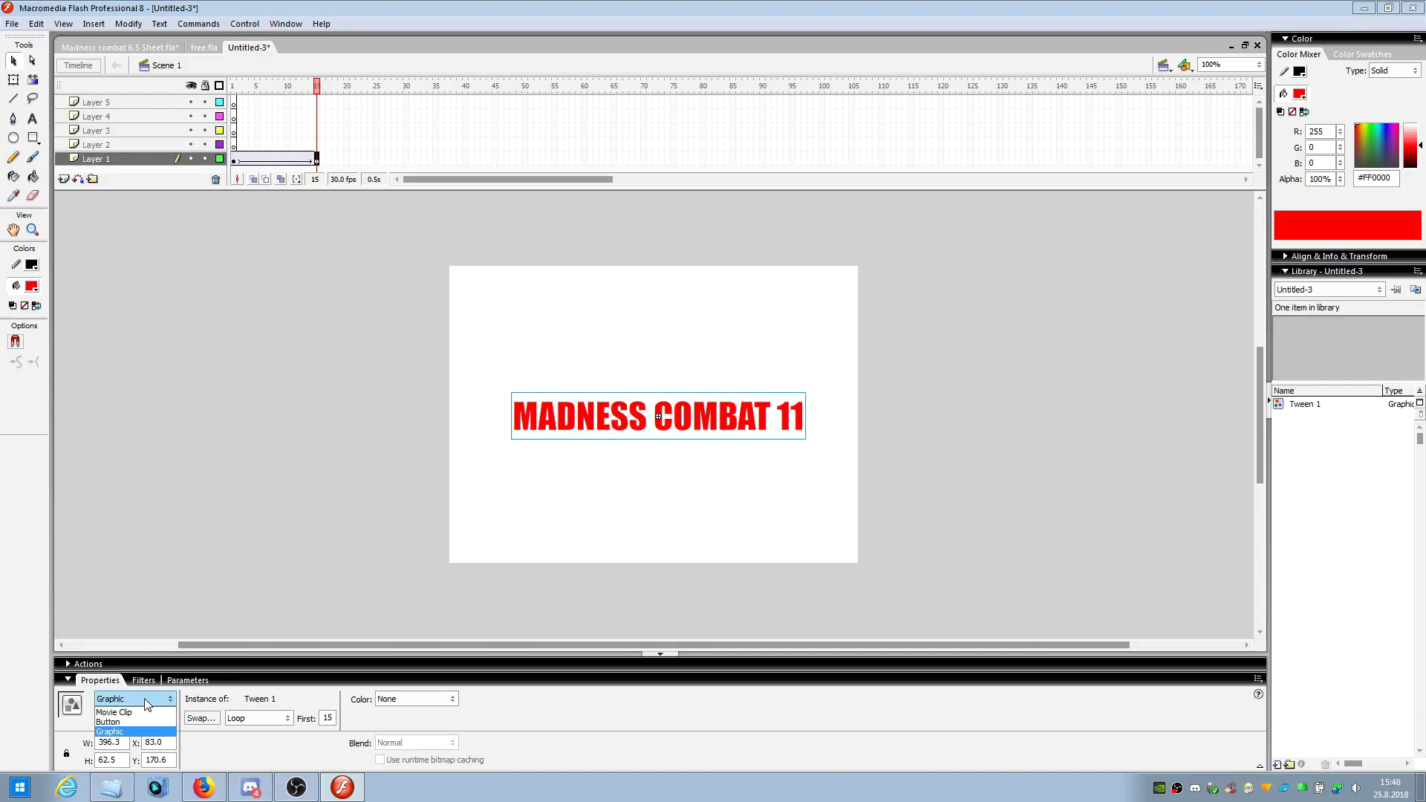
pyautogui.click(119, 732)
pyautogui.click(318, 507)
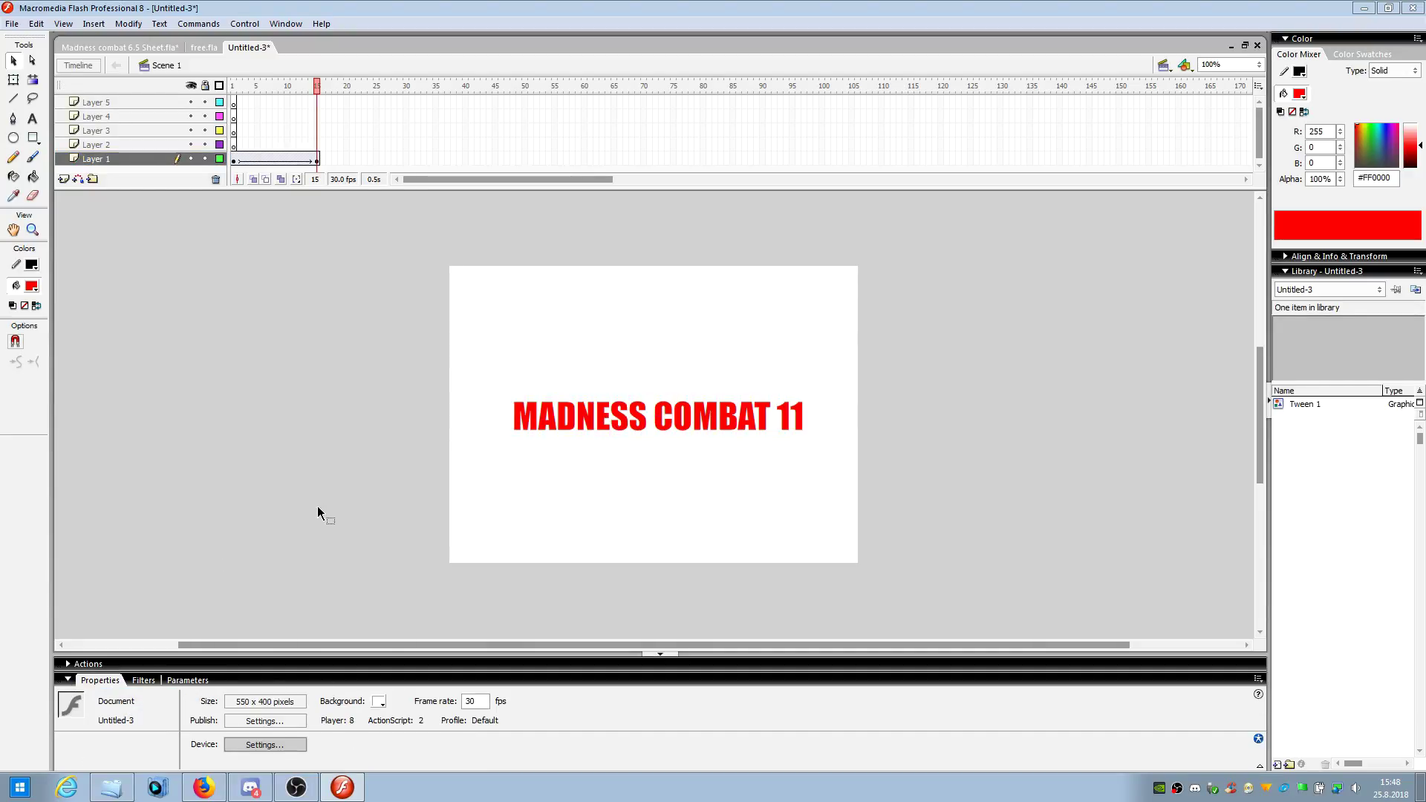
# - Play the tween, and compare the title on Layer 1's keyframes at frames 1 and 15
pyautogui.press('Return')
pyautogui.click(235, 157)
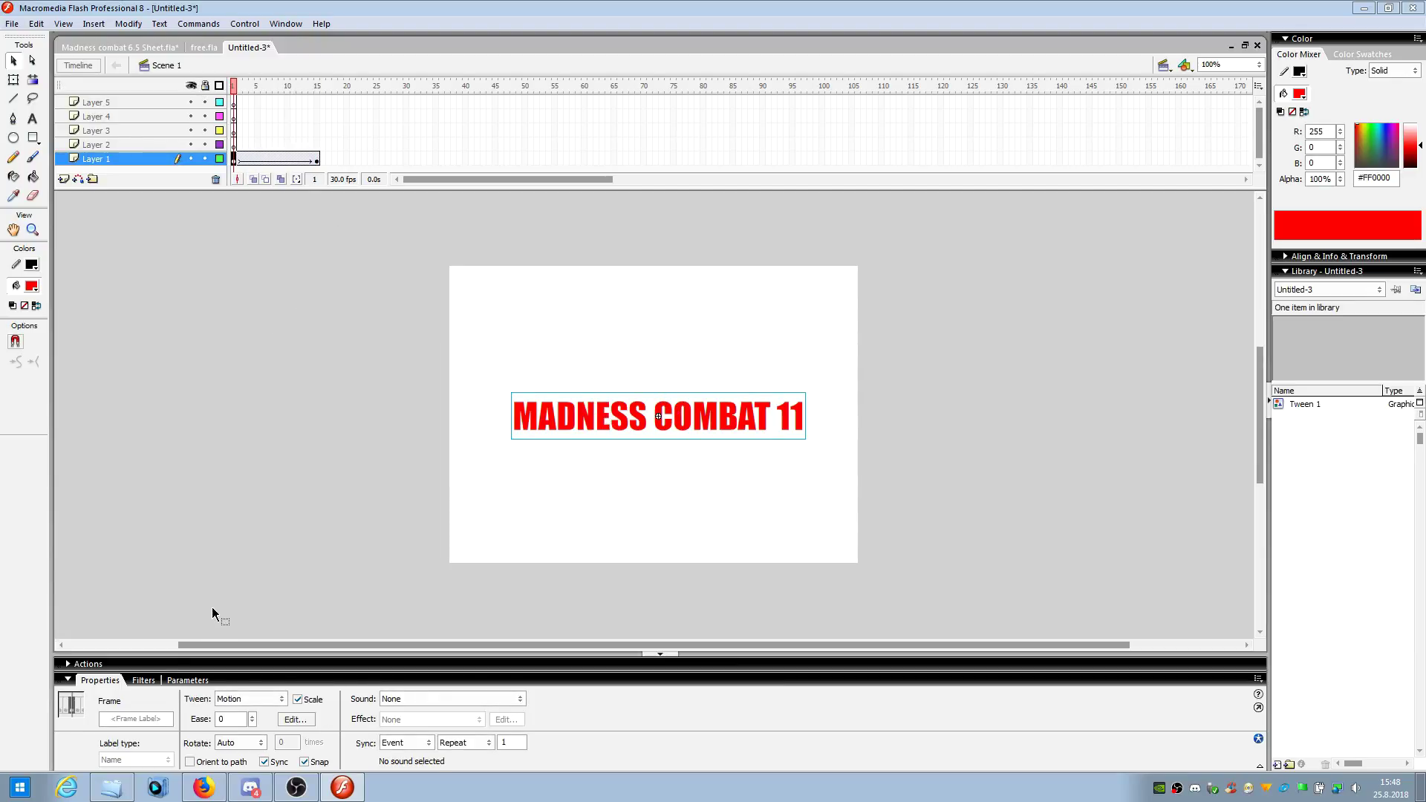
pyautogui.click(317, 159)
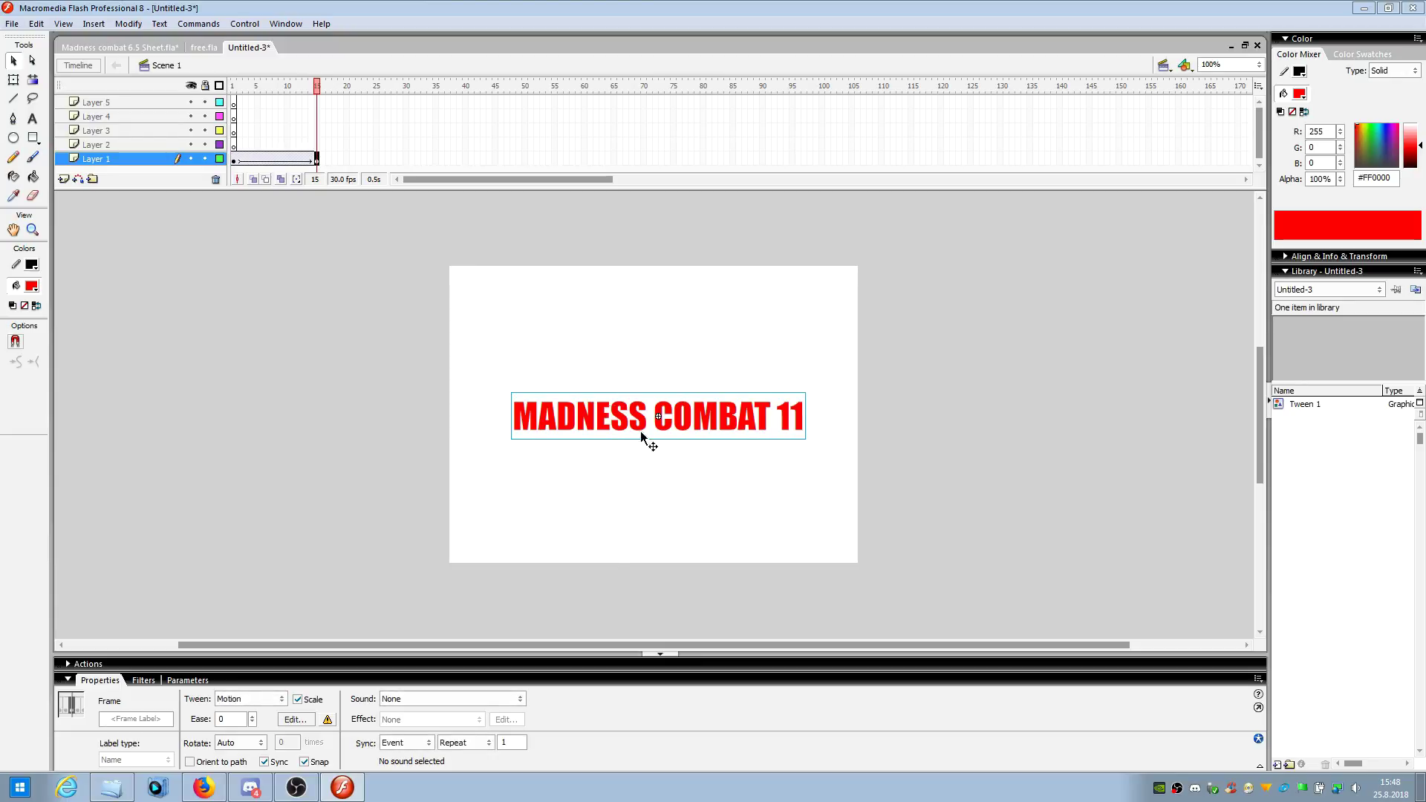
# - Apply a green Tint at 100% to the title instance on frame 1, then deselect it
pyautogui.click(236, 159)
pyautogui.click(612, 429)
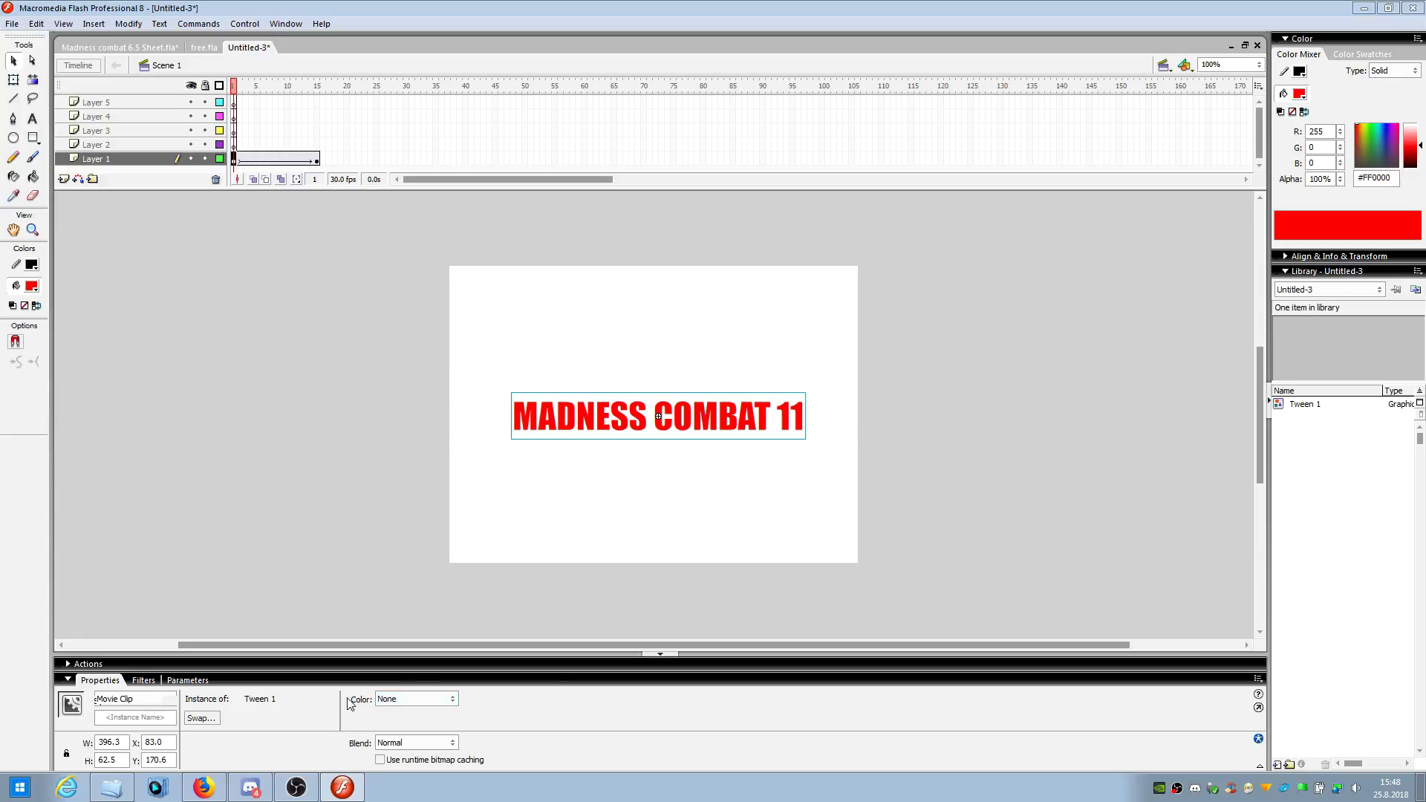
pyautogui.click(412, 700)
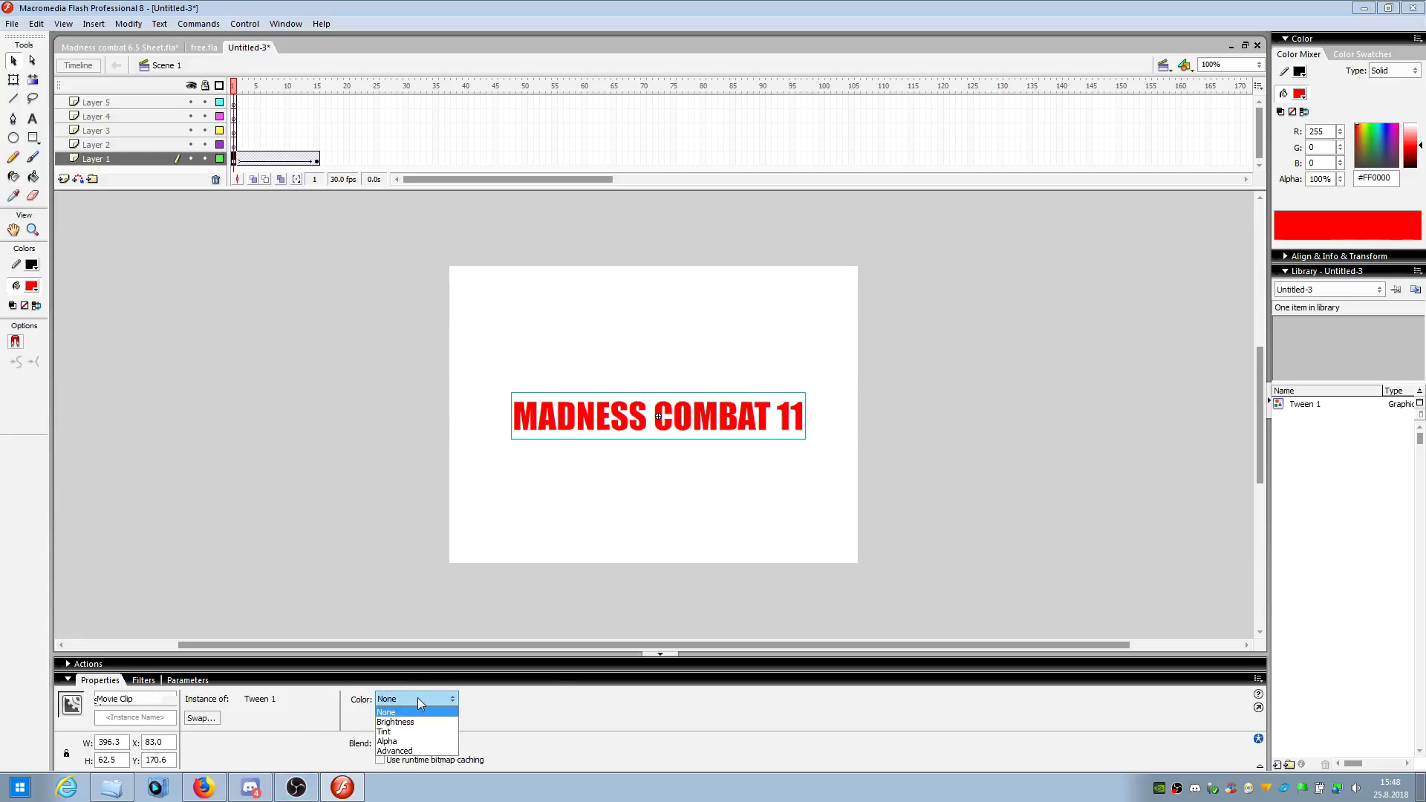
pyautogui.click(398, 732)
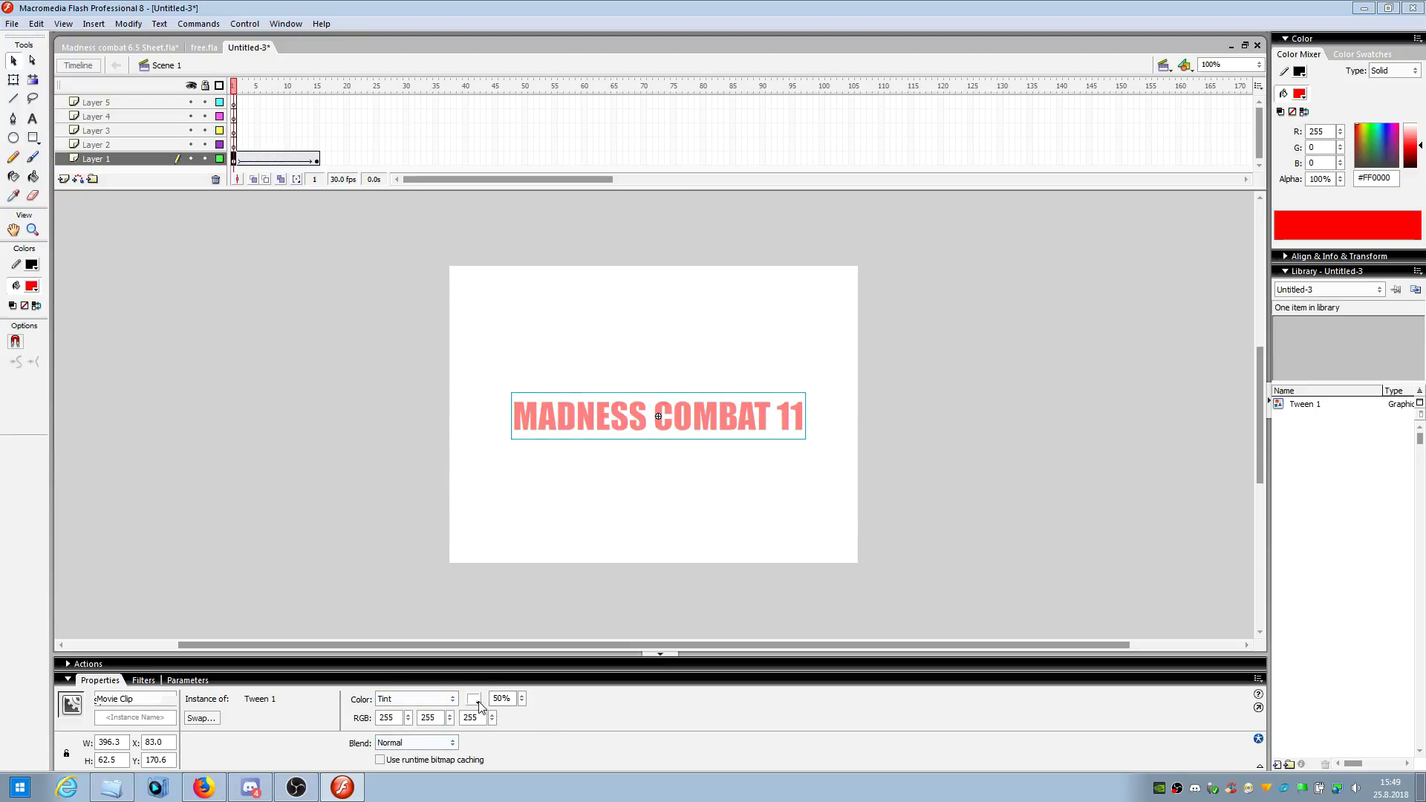
pyautogui.moveTo(521, 698); pyautogui.dragTo(521, 646)
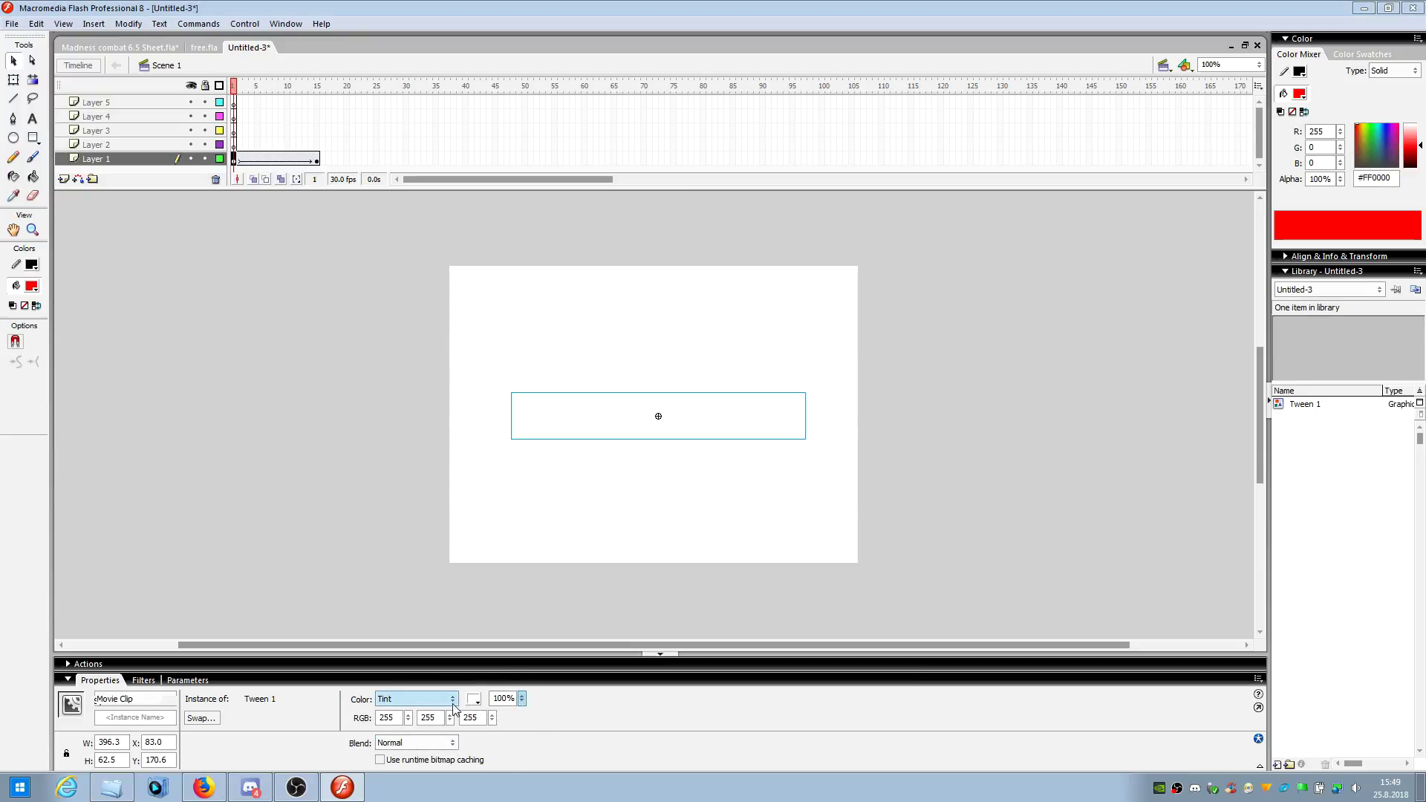
pyautogui.click(476, 699)
pyautogui.click(557, 569)
pyautogui.click(463, 502)
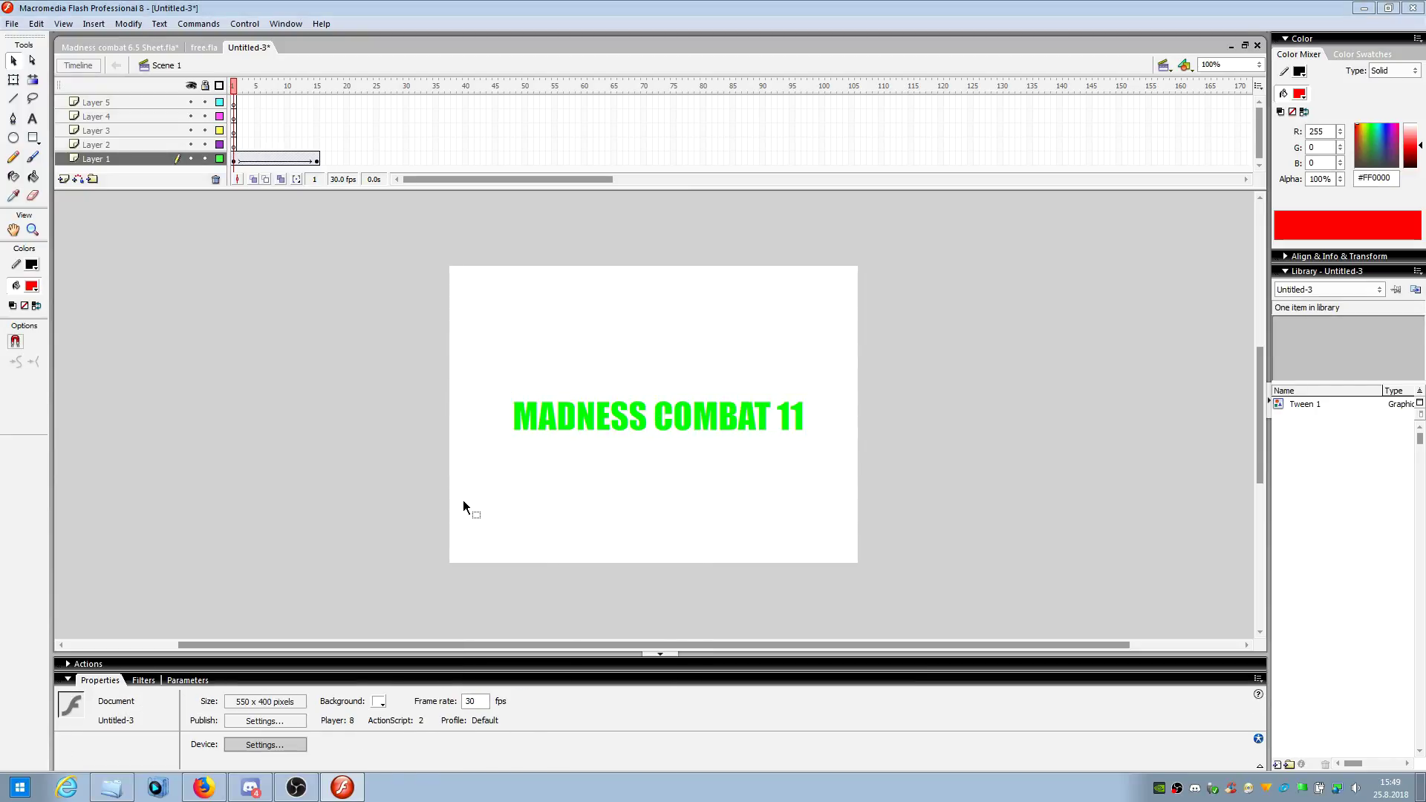
# - Scrub and play the timeline to preview the title's color transition, then return to frame 1
pyautogui.moveTo(234, 89); pyautogui.dragTo(280, 104)
pyautogui.press('Return')
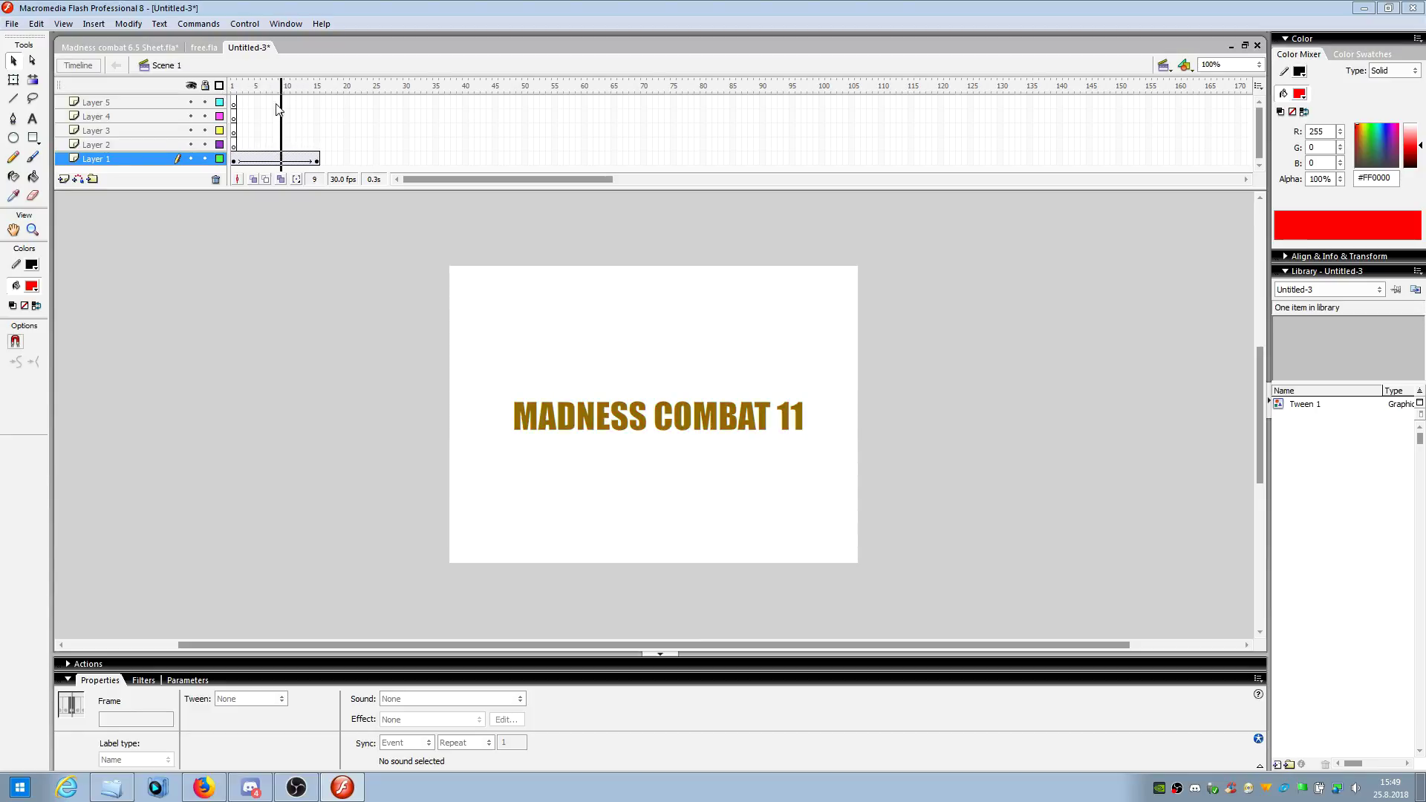
pyautogui.click(235, 161)
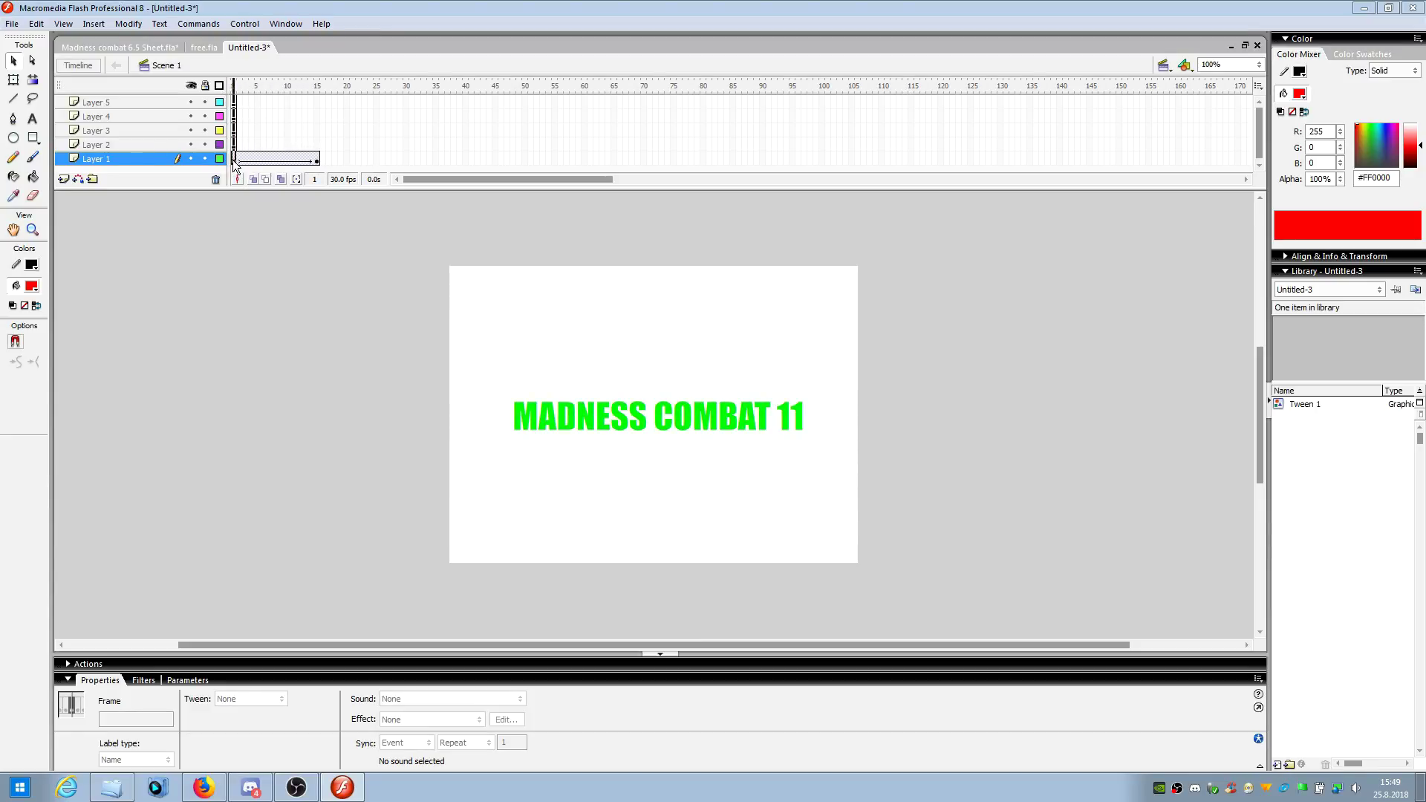
# - Move Layer 1's end keyframe from frame 15 to frame 60 and play the longer tween
pyautogui.click(320, 160)
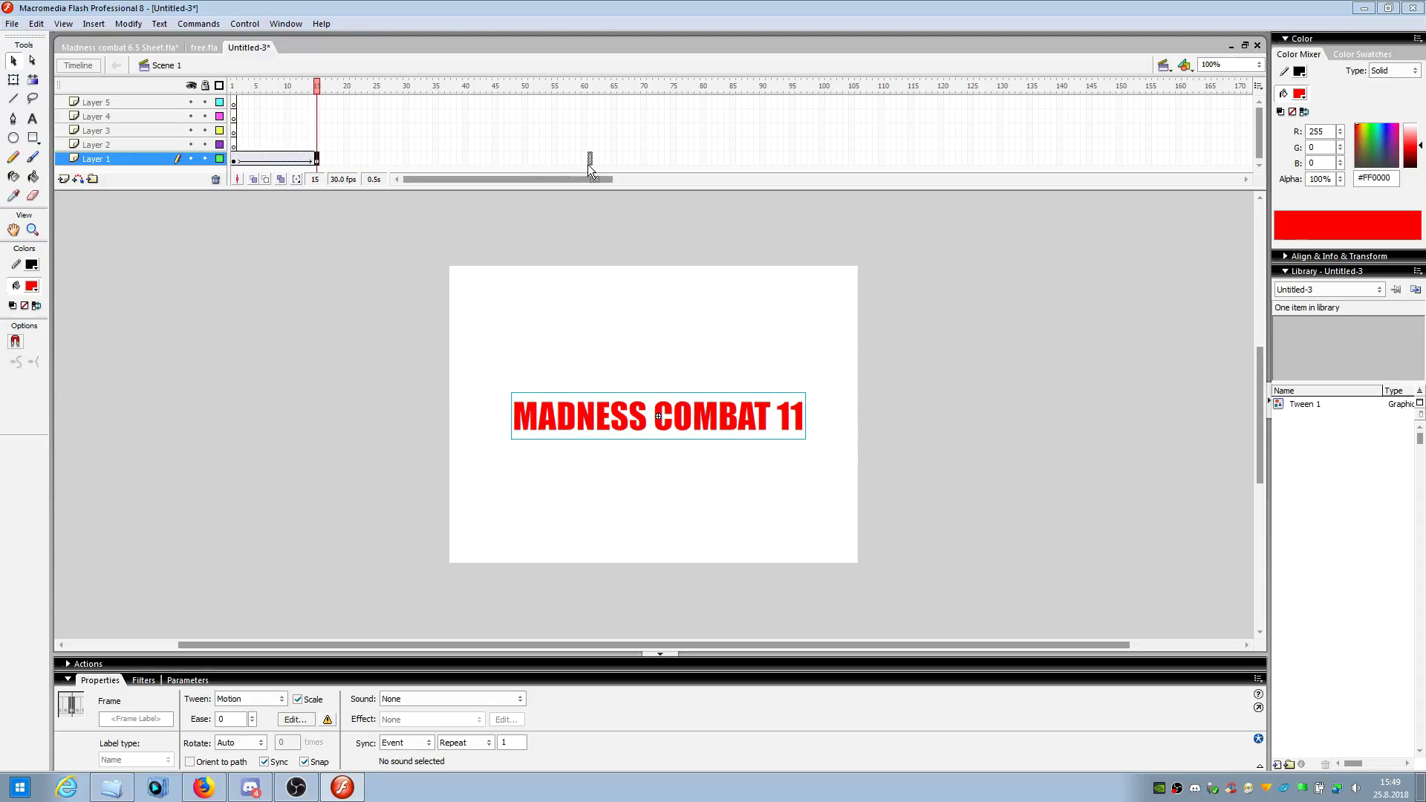
pyautogui.moveTo(588, 165); pyautogui.dragTo(587, 161)
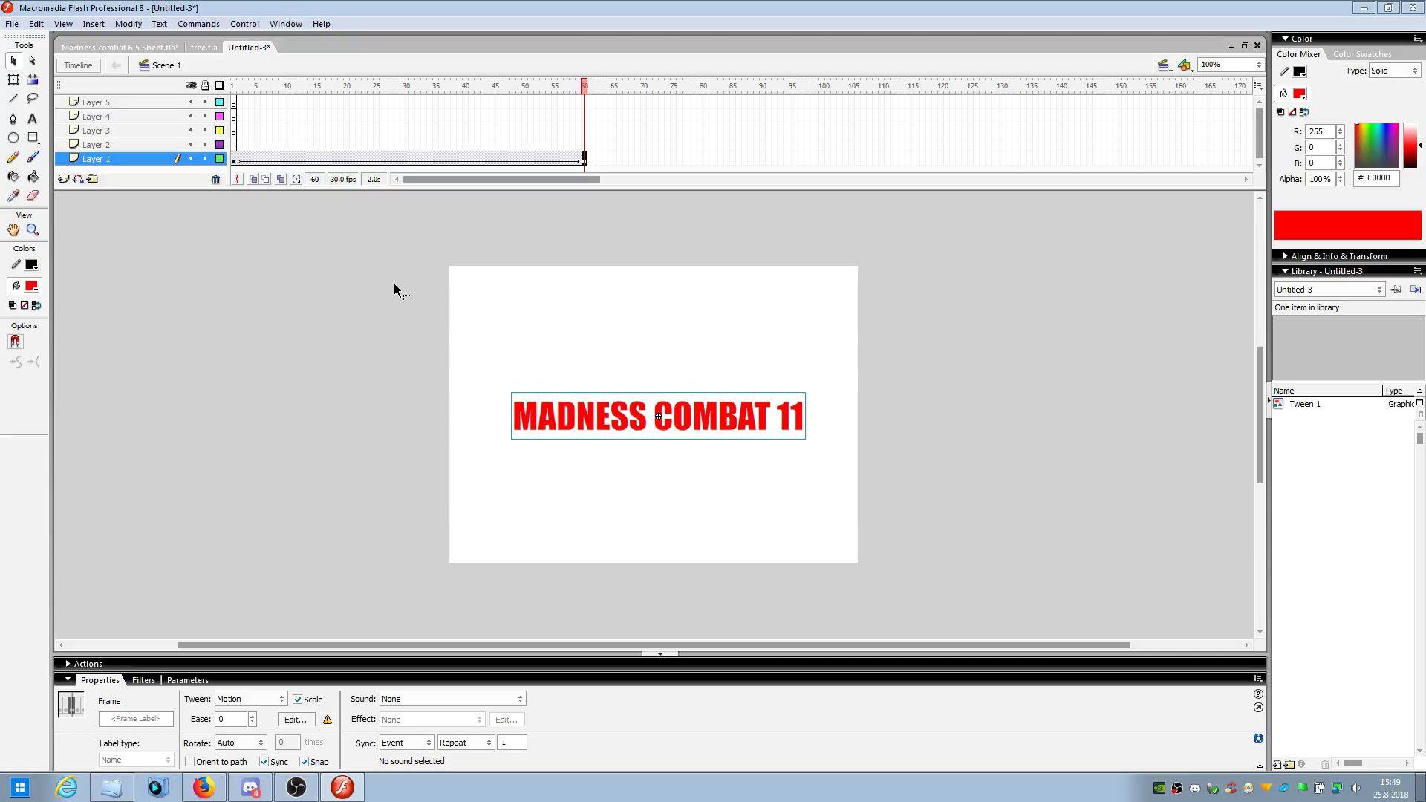
pyautogui.press('Return')
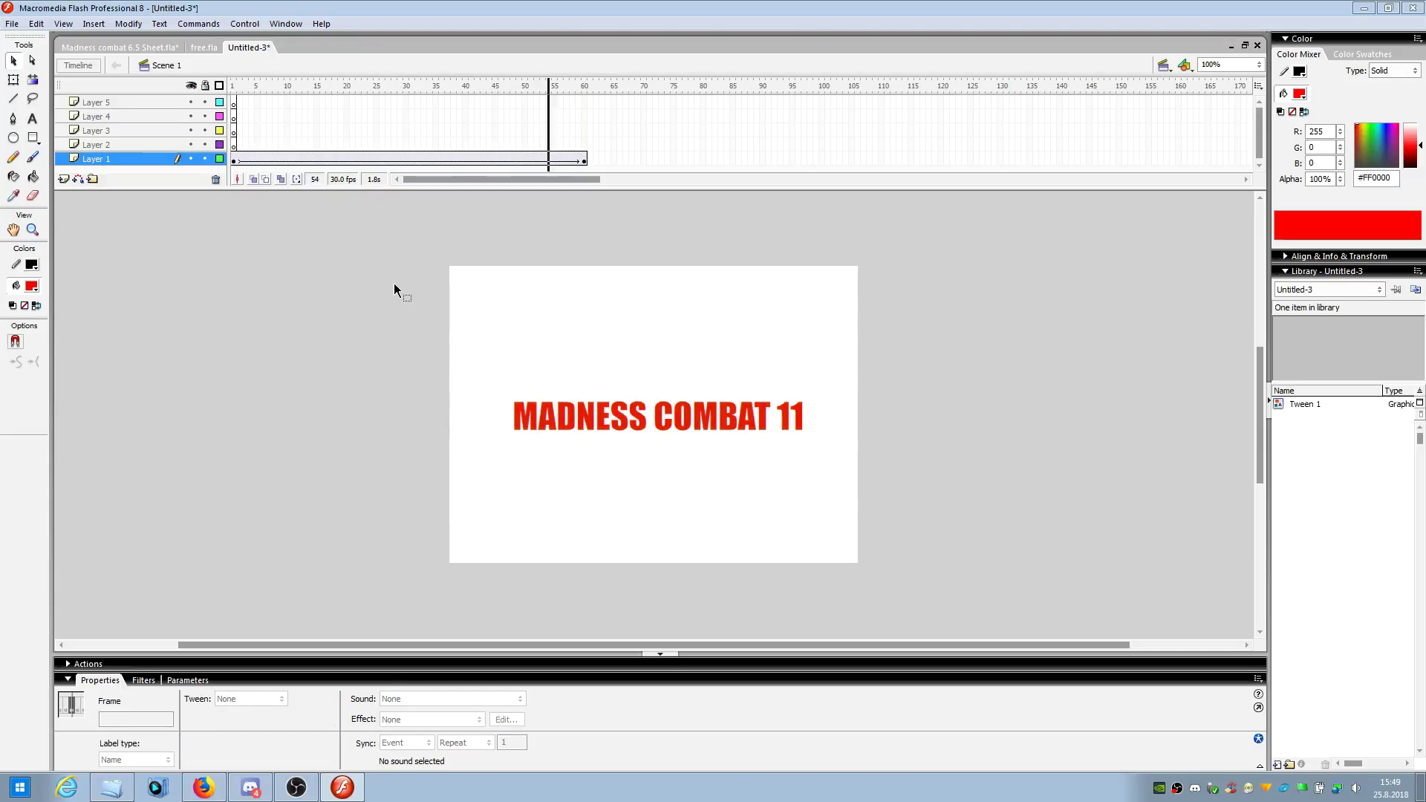
# - Tint the title on frame 1 red, then replace the tint with an Alpha color effect at 0%
pyautogui.click(233, 161)
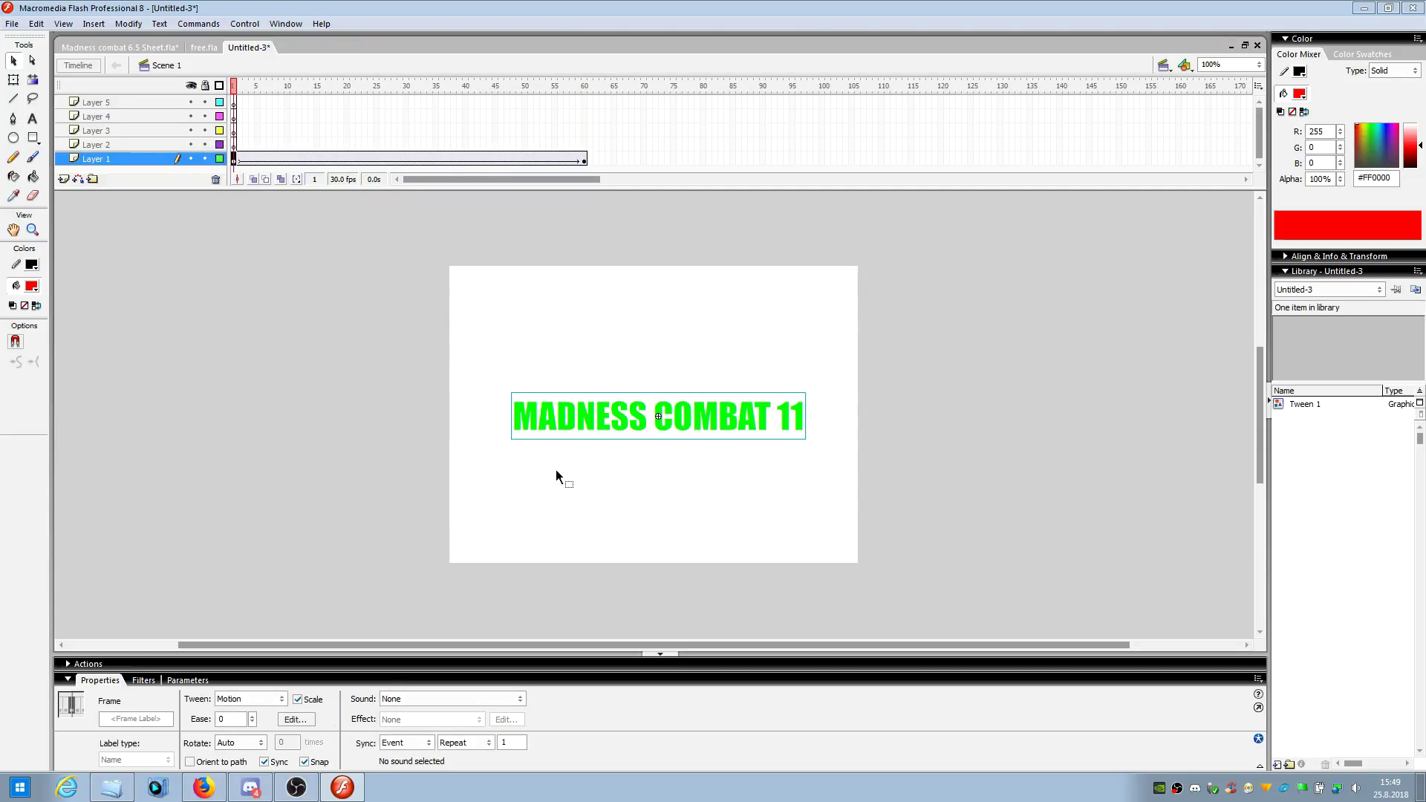
pyautogui.click(474, 699)
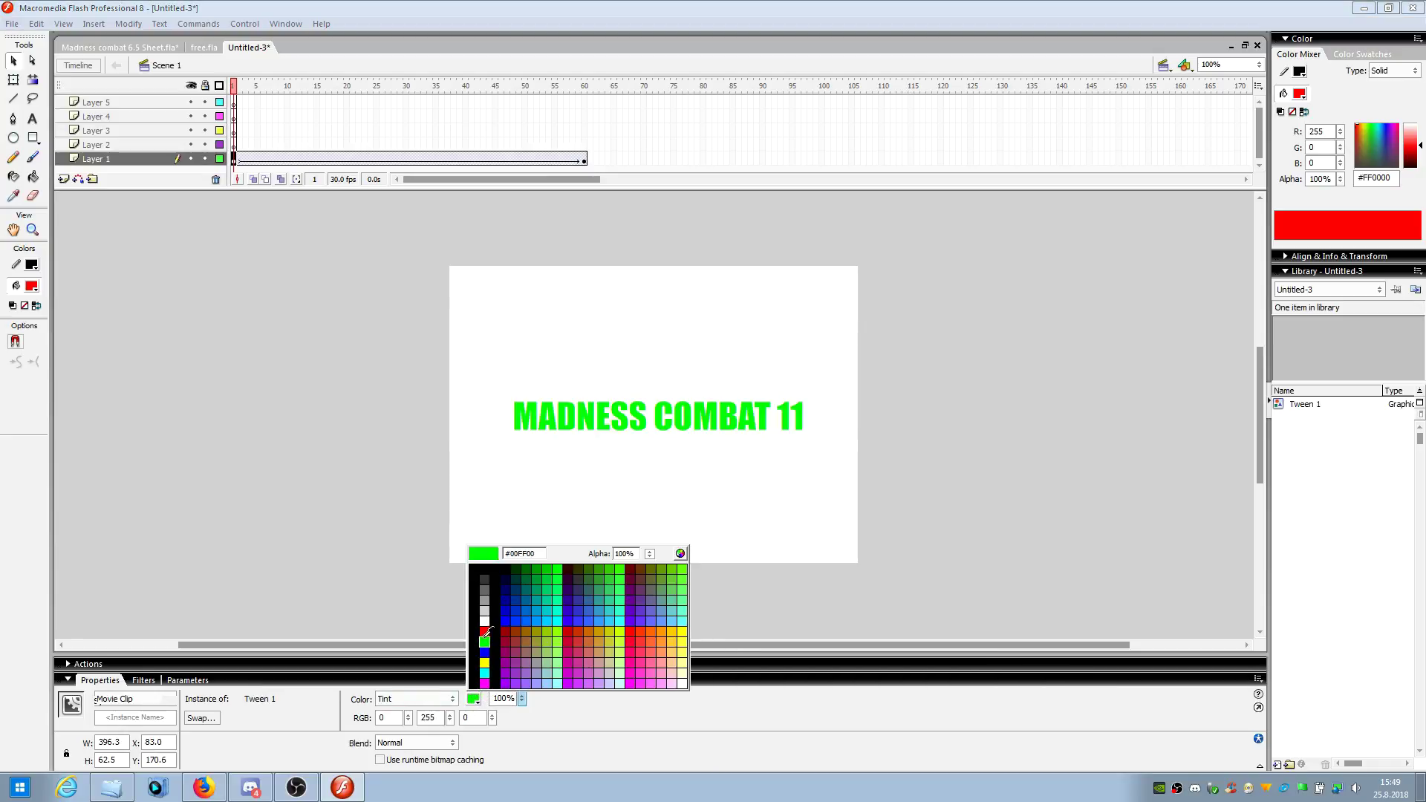
pyautogui.click(473, 639)
pyautogui.click(451, 700)
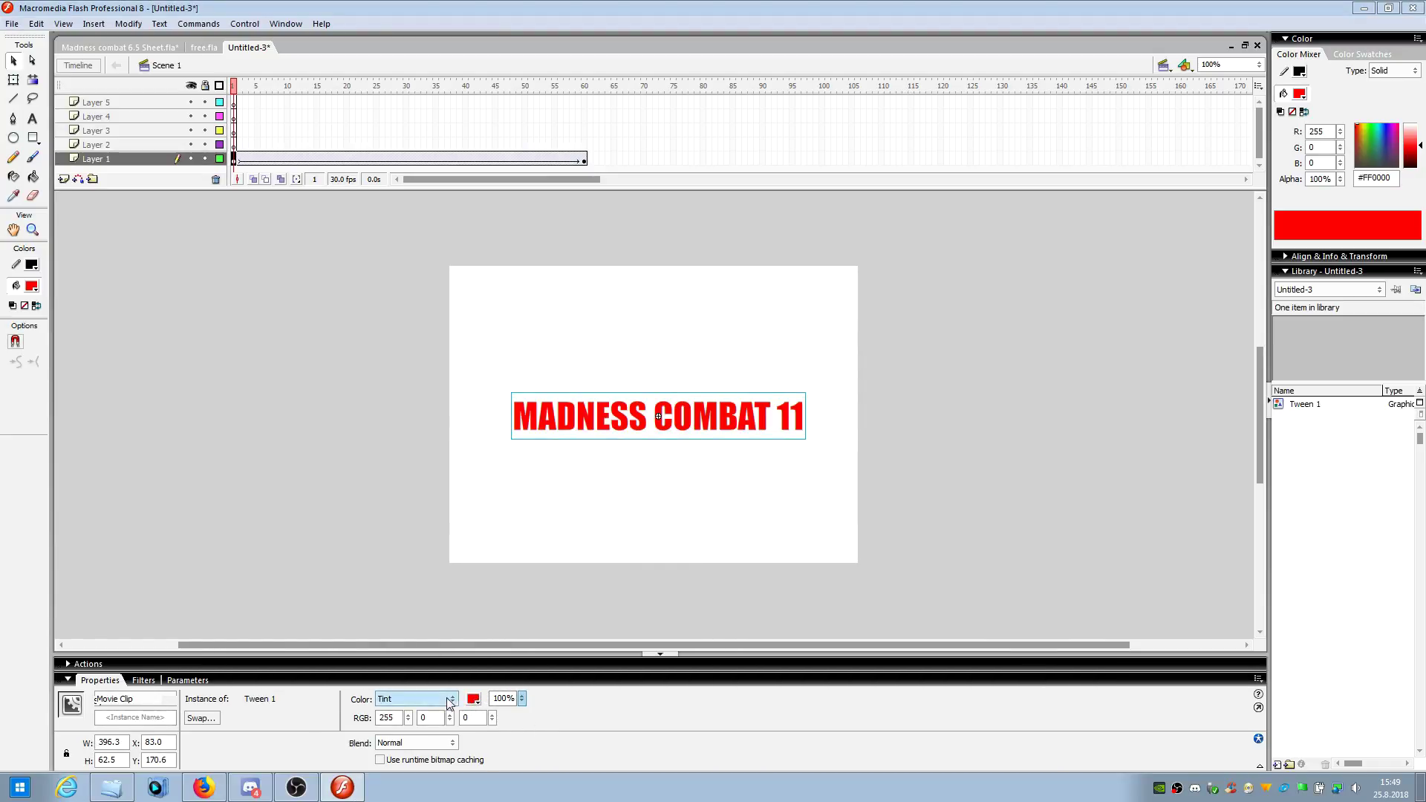
pyautogui.click(429, 746)
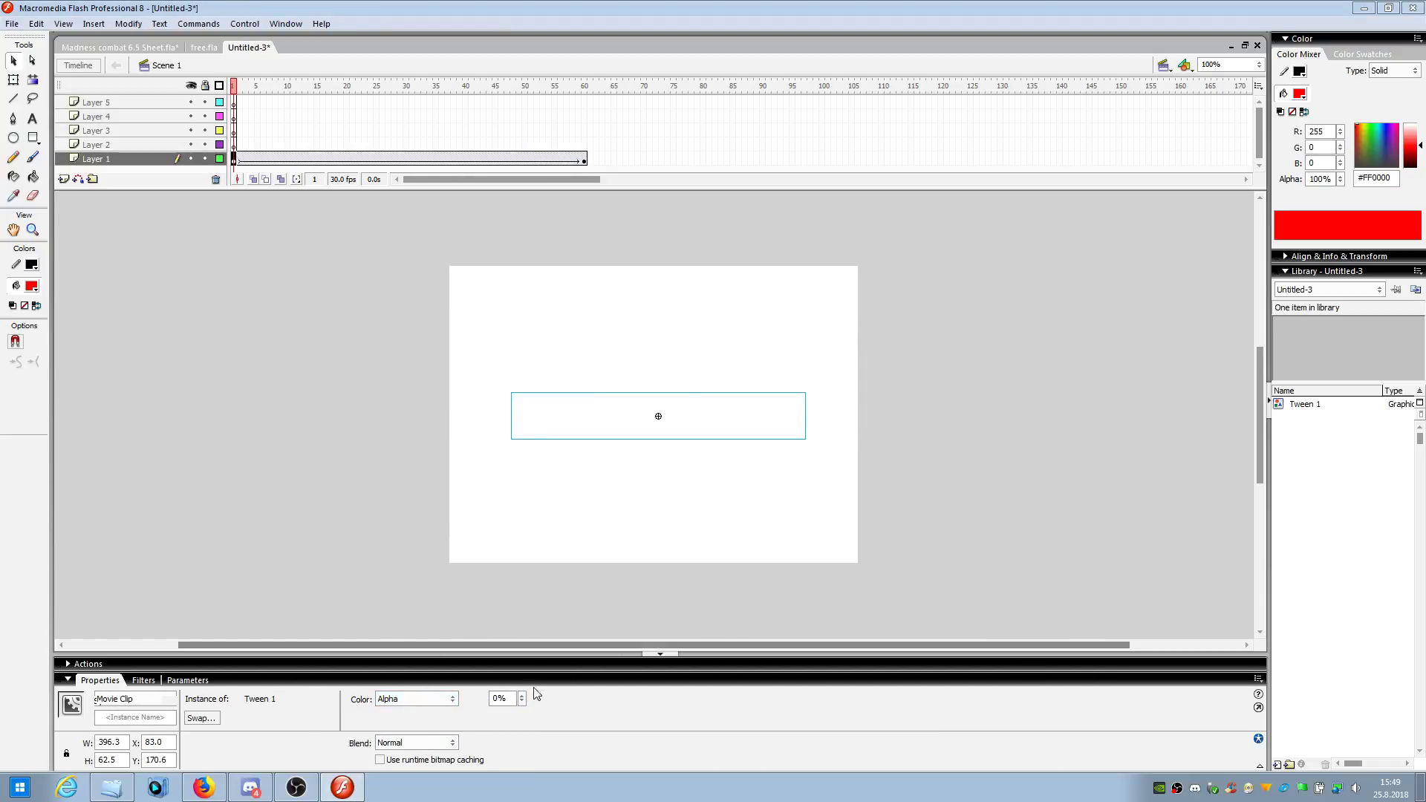
# - Add a Blur filter to the title on frame 1 with Blur X 100 and Blur Y 0
pyautogui.click(144, 681)
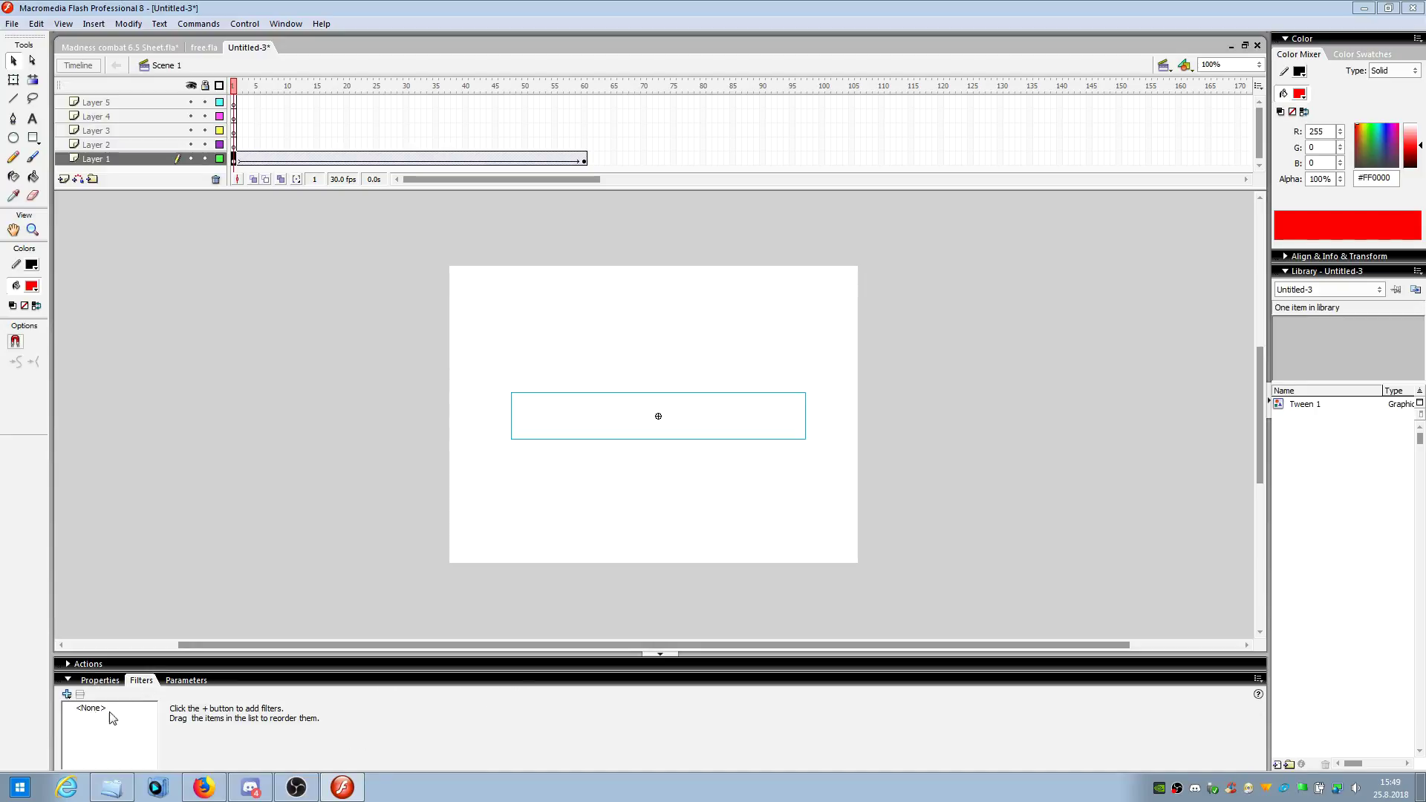
pyautogui.click(67, 695)
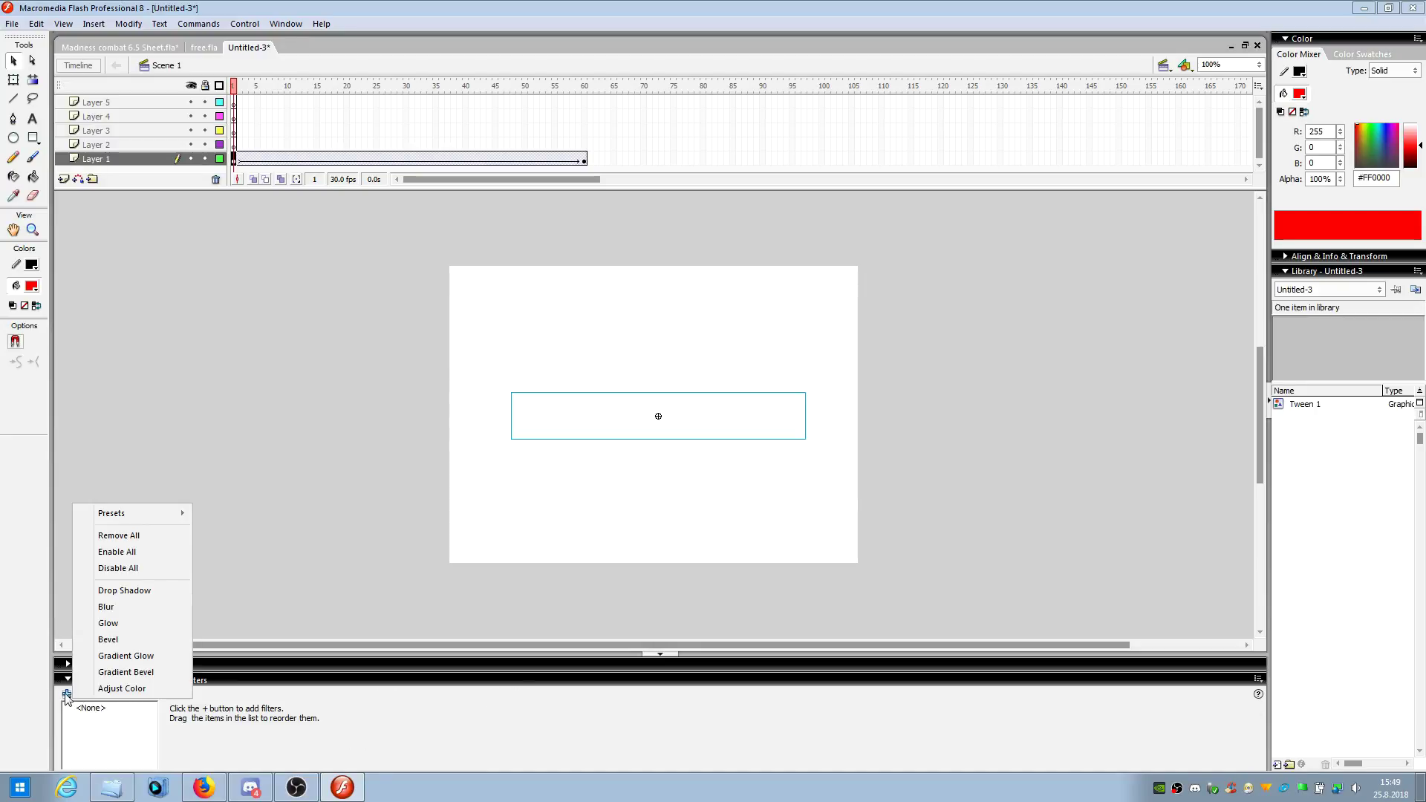
pyautogui.click(109, 607)
pyautogui.click(264, 711)
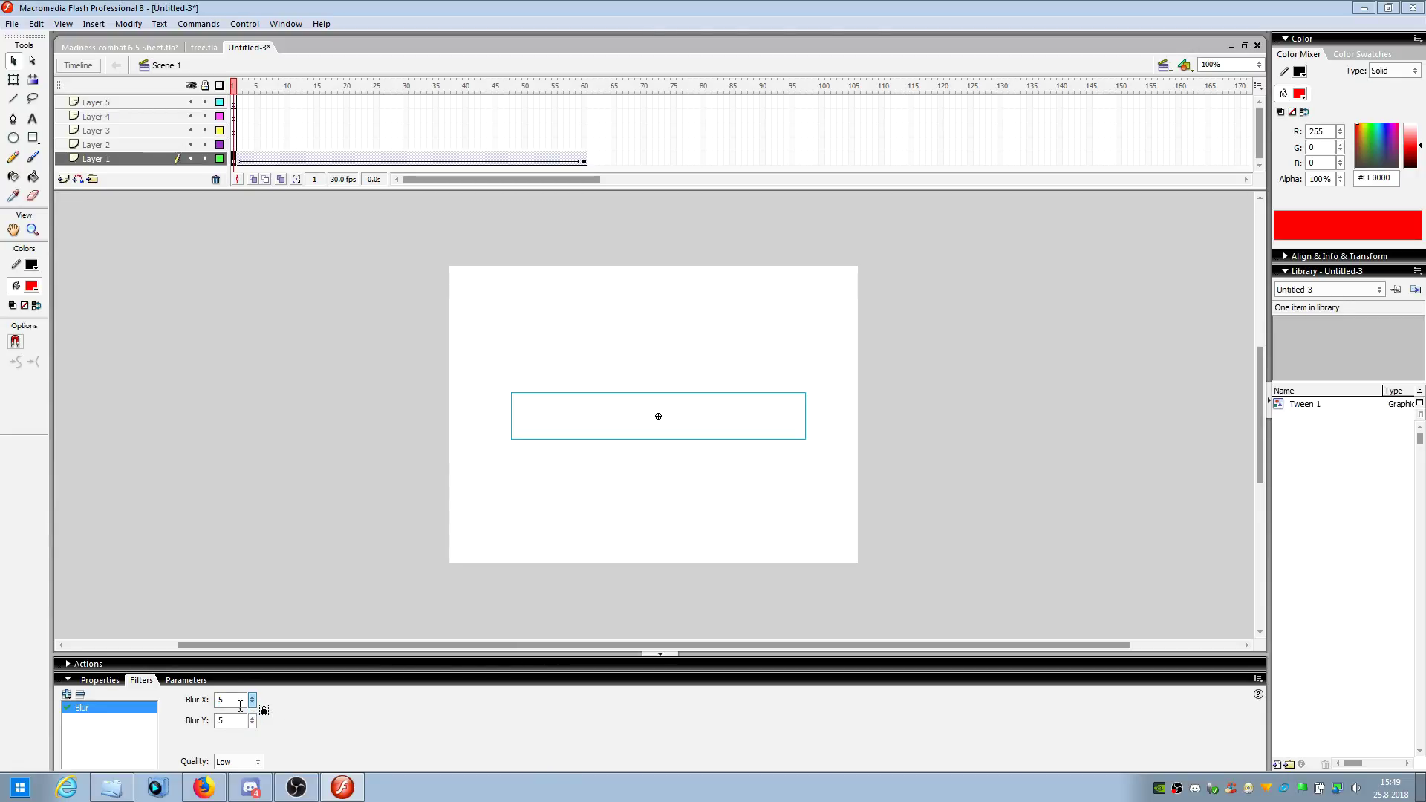
pyautogui.press('Tab')
pyautogui.write('100')
pyautogui.click(319, 507)
# - Nudge the transparent title on frame 1 horizontally to X 63.0, then deselect it
pyautogui.click(572, 416)
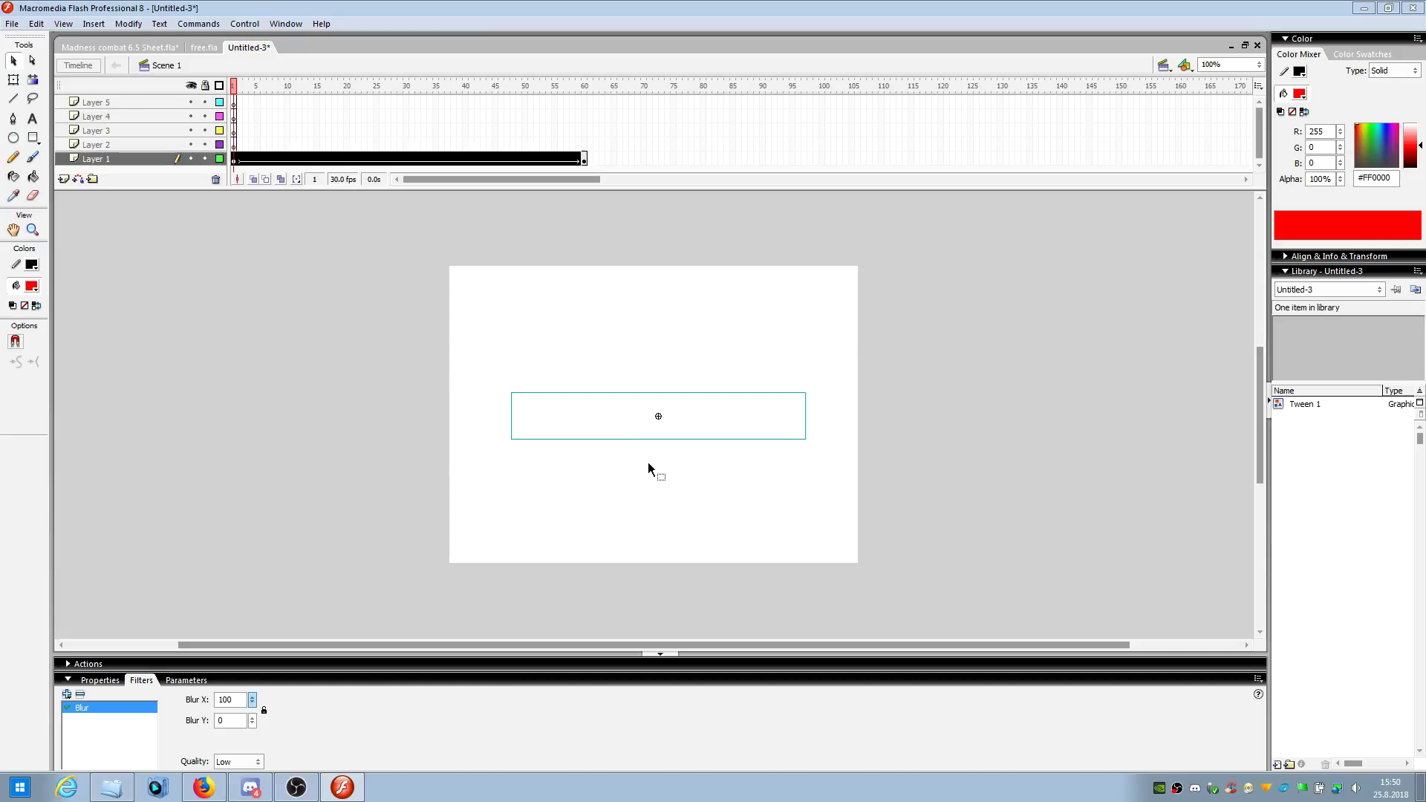
pyautogui.hotkey('shift', 'Left')
pyautogui.hotkey('shift', 'Left')
pyautogui.click(891, 512)
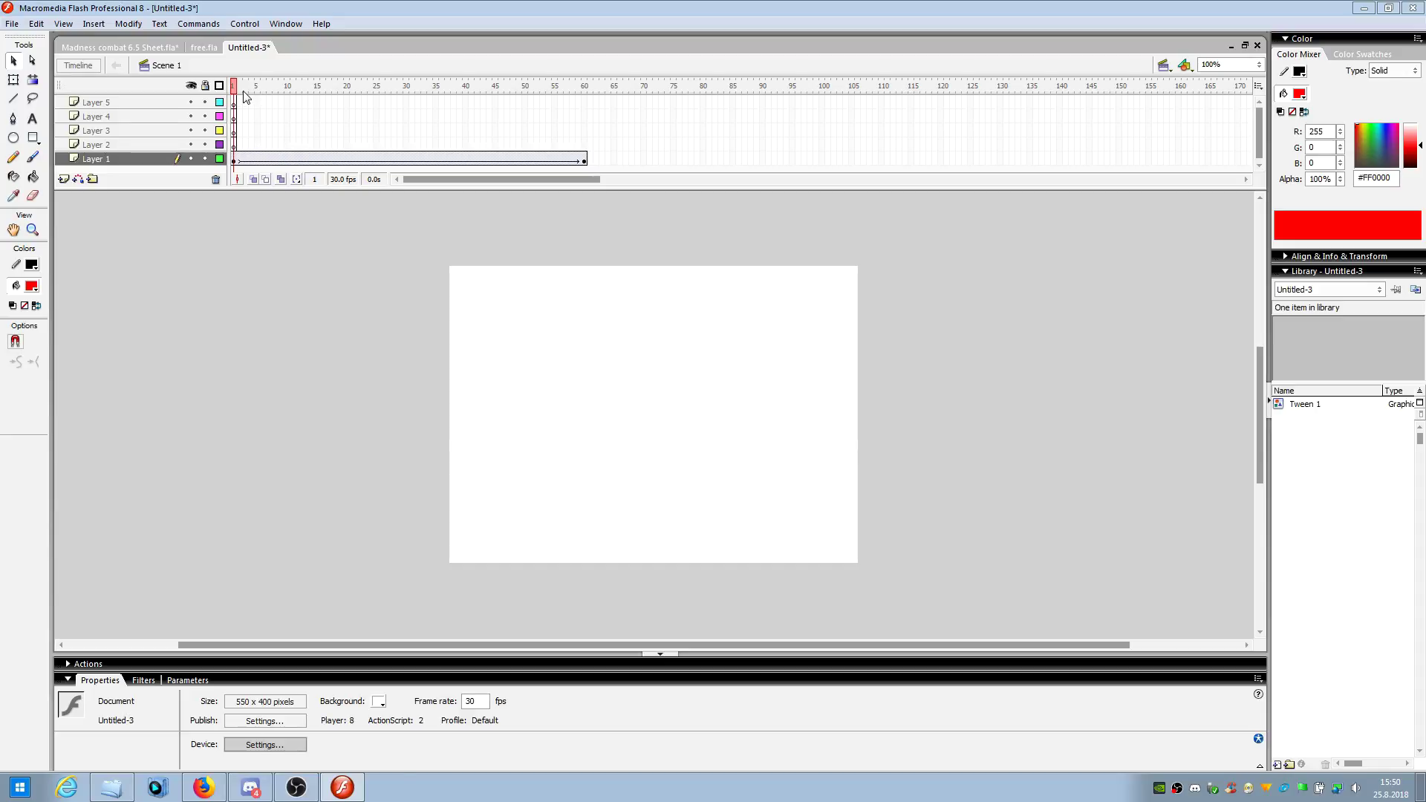
# - Play the blurred fade-in twice, then return to frame 1 and check the title instance's properties
pyautogui.press('Return')
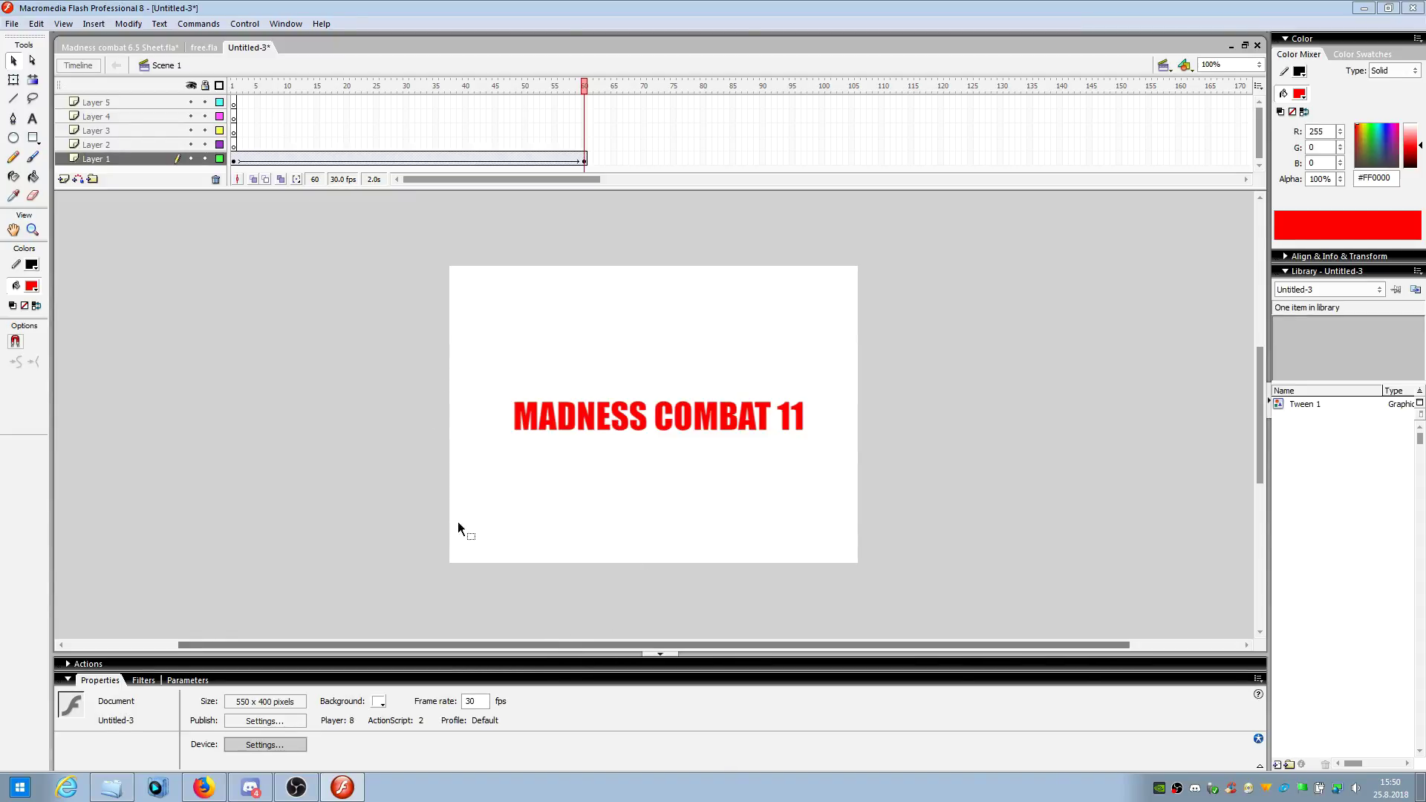
pyautogui.press('Return')
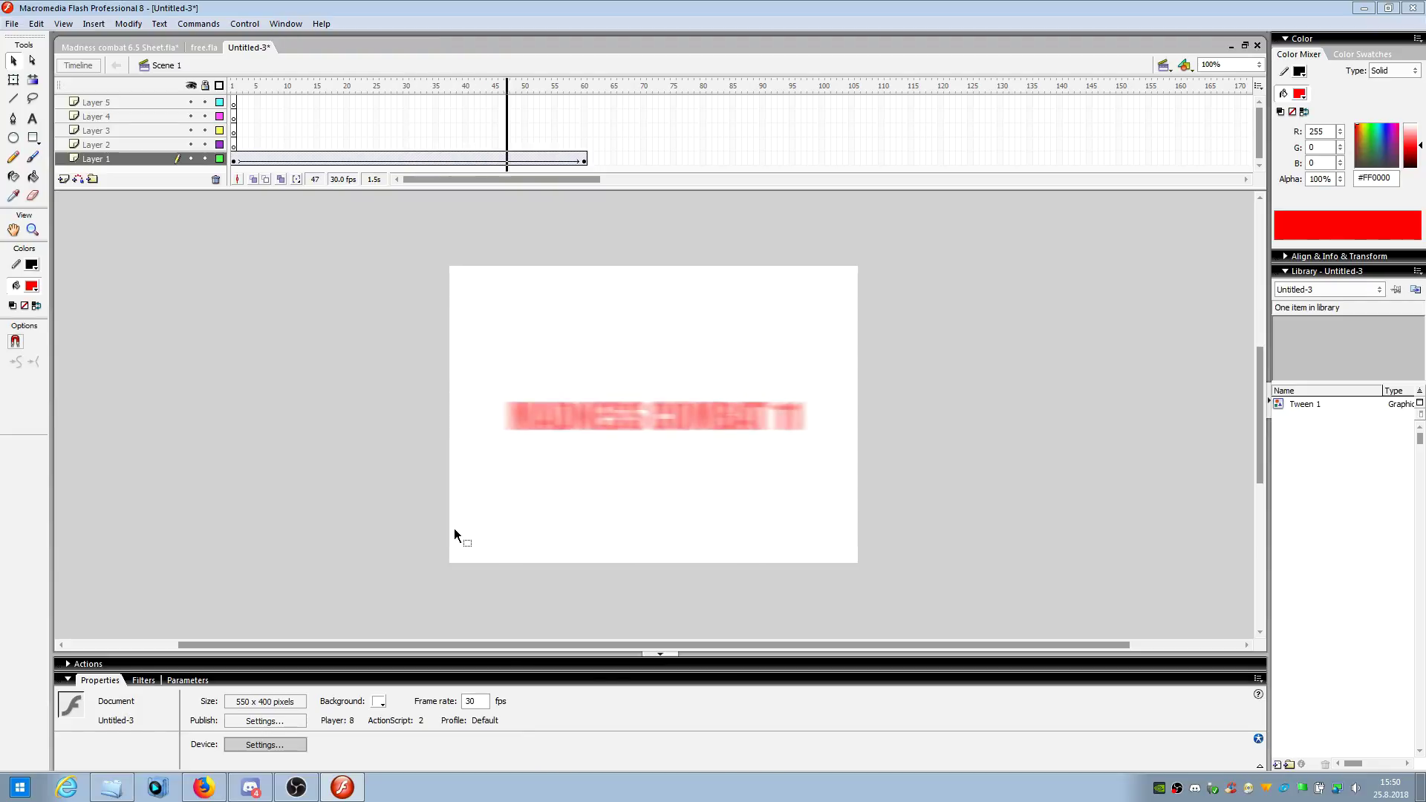
pyautogui.click(234, 84)
pyautogui.click(554, 310)
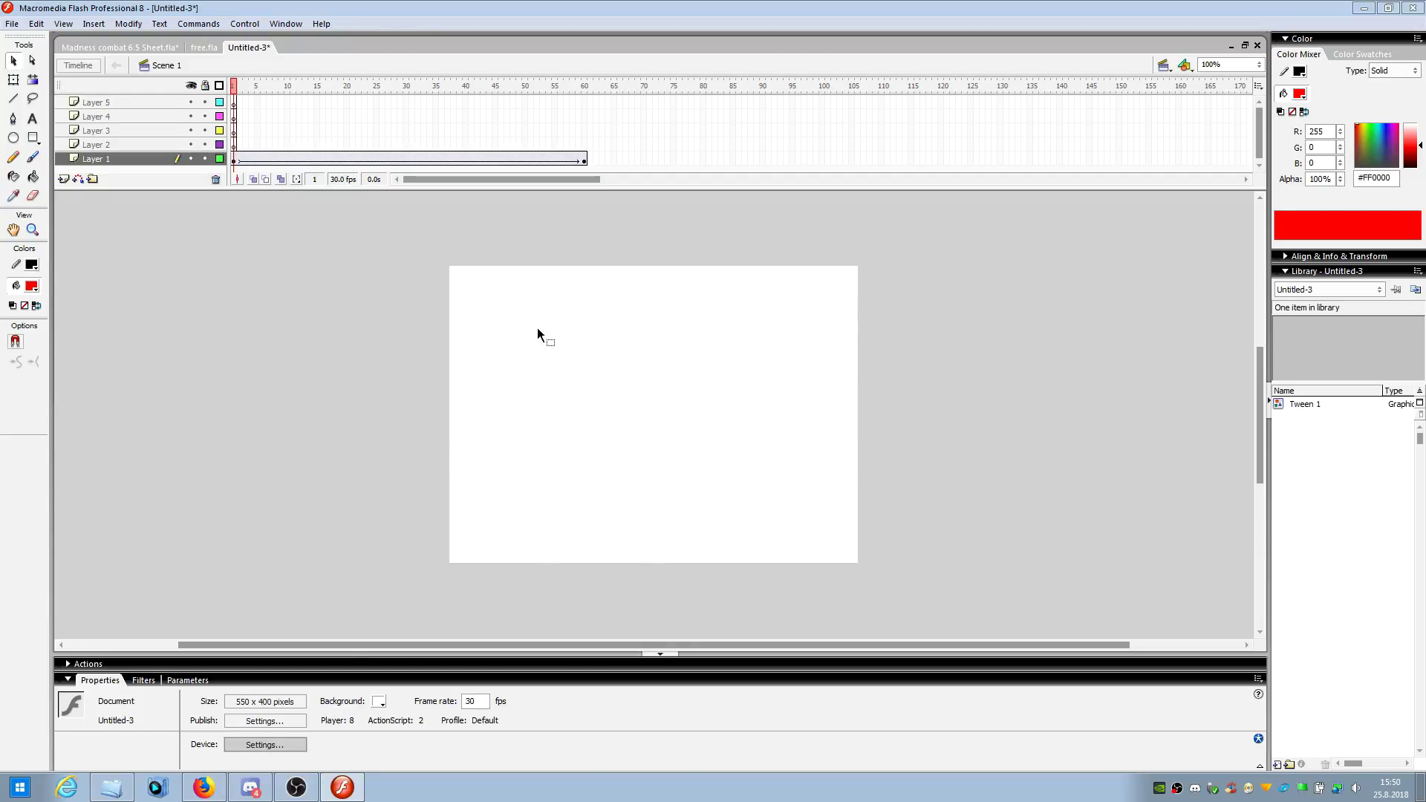
pyautogui.click(567, 426)
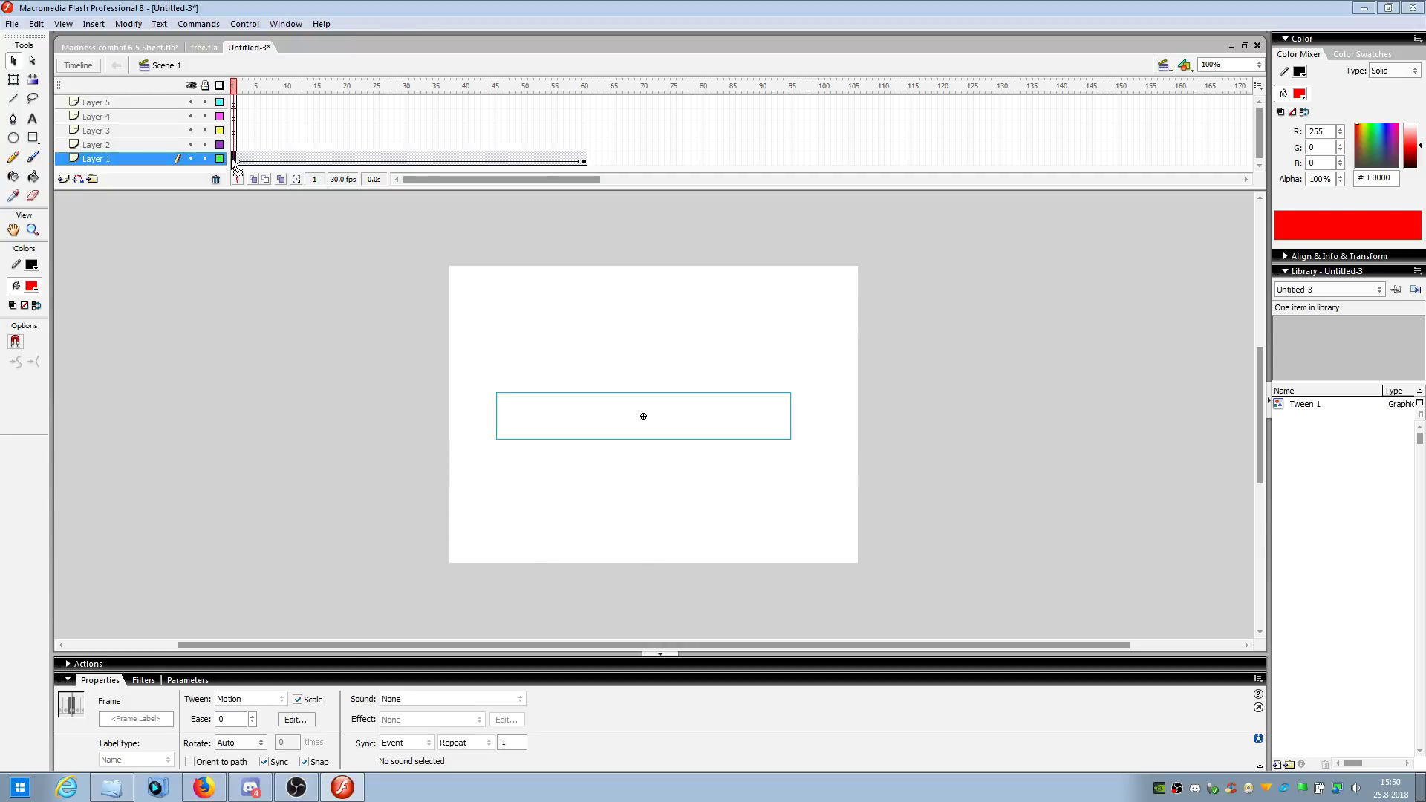
pyautogui.click(104, 680)
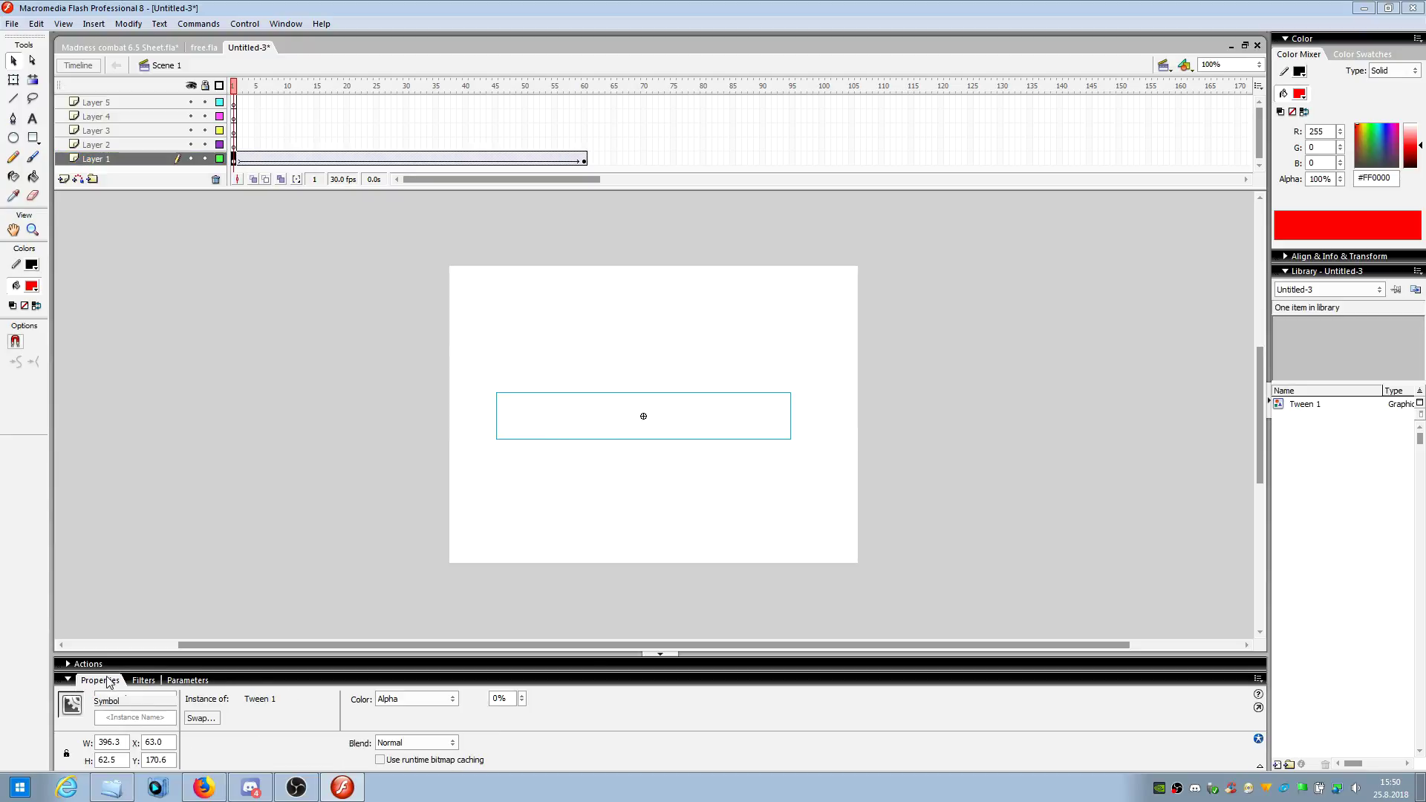
pyautogui.click(359, 441)
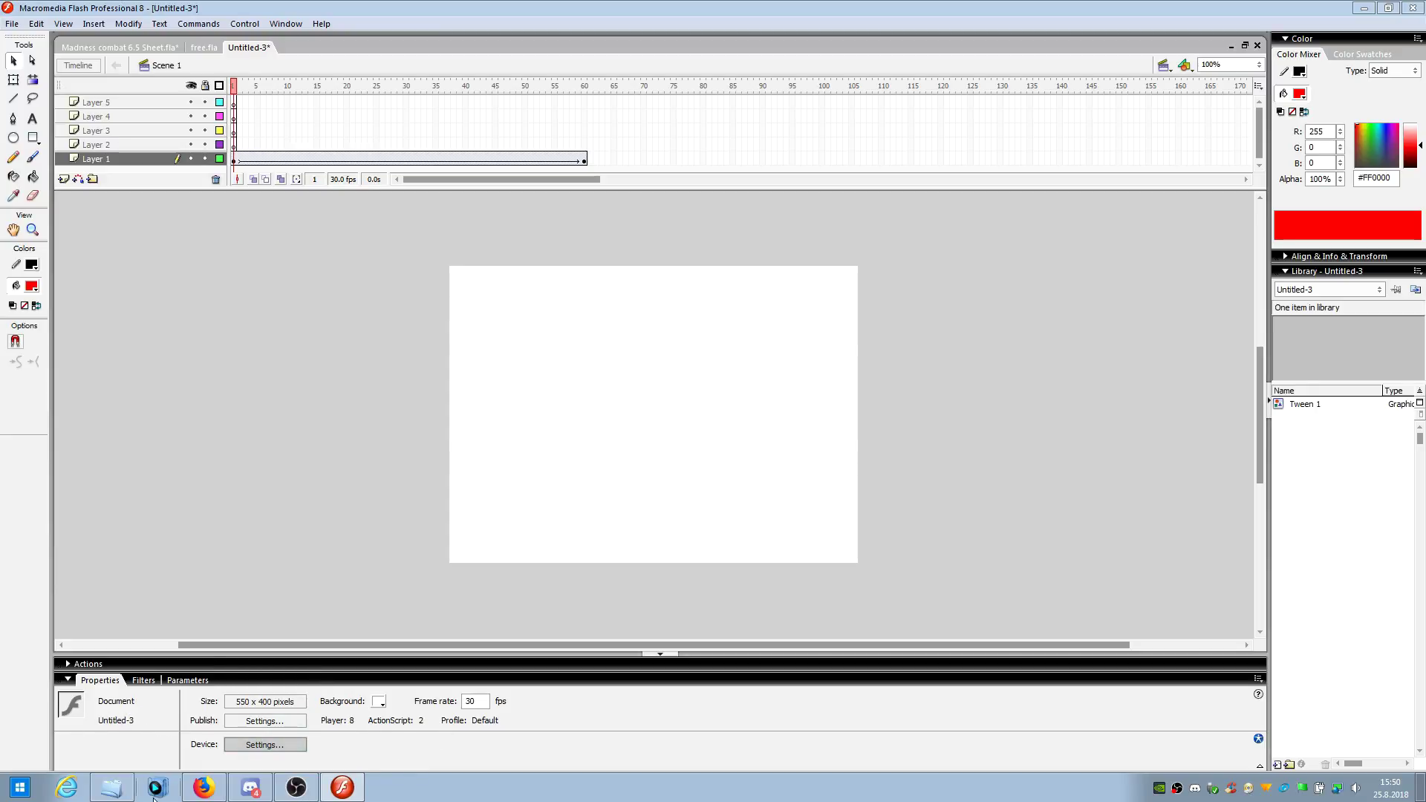
# - Set the document background to black and play the title animation against it
pyautogui.click(379, 702)
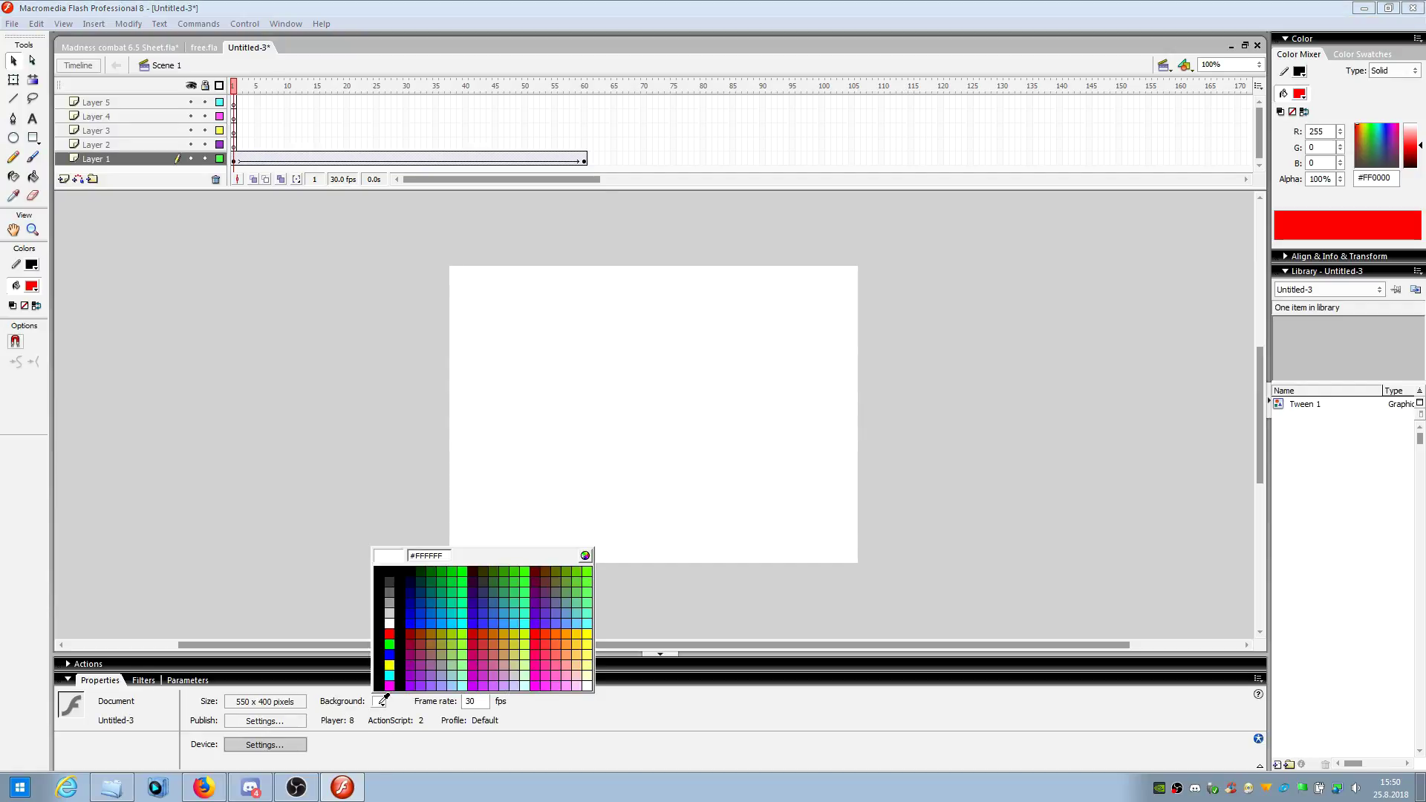
pyautogui.click(395, 570)
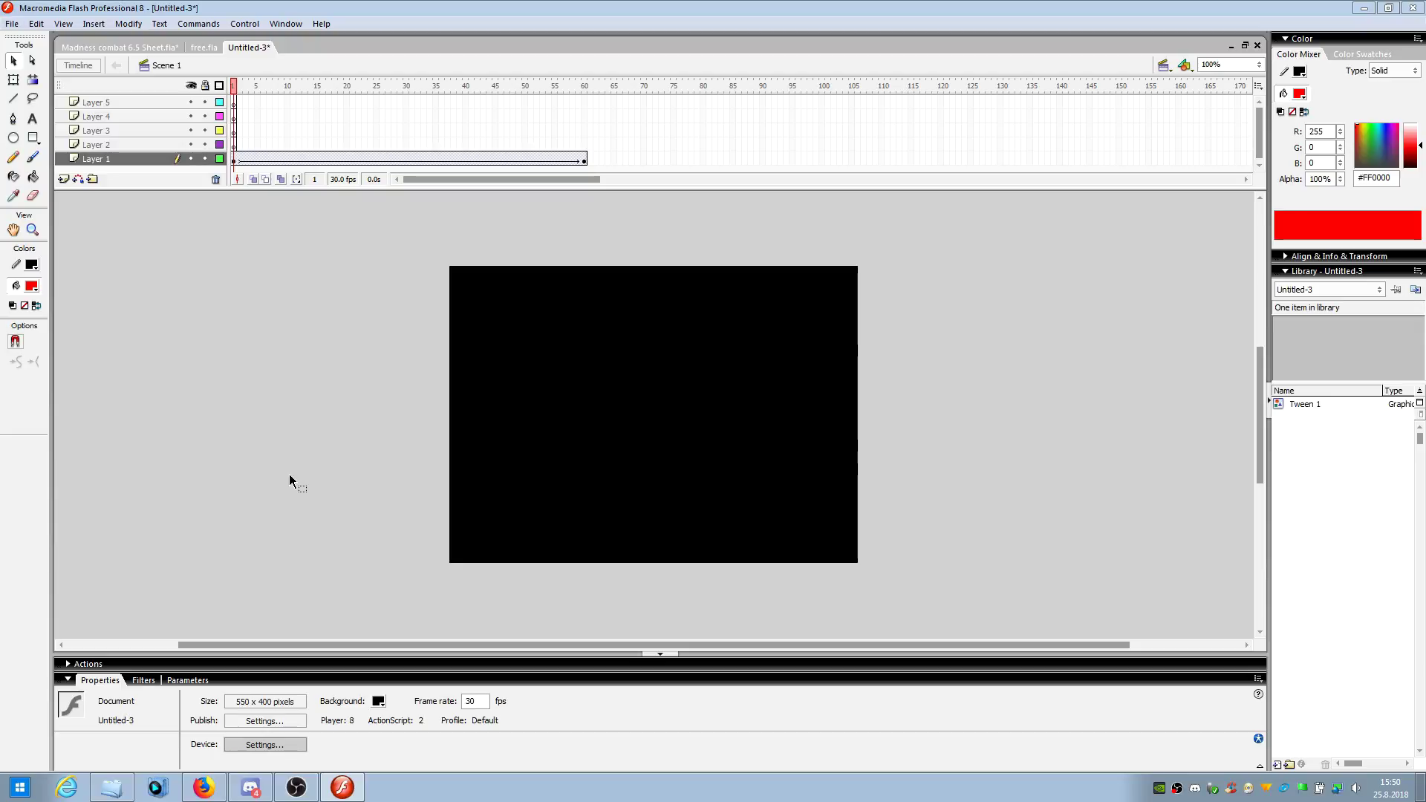
pyautogui.press('Return')
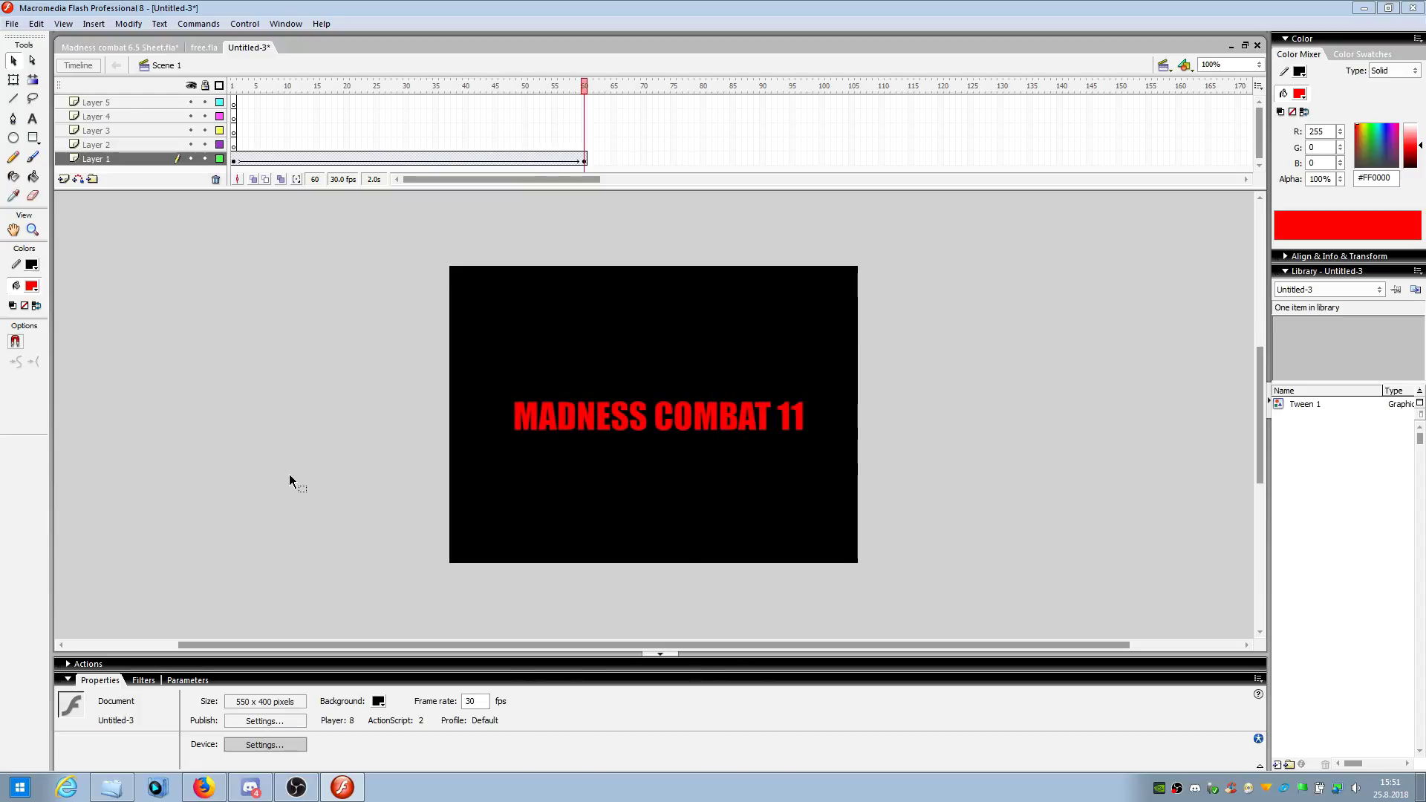
# - Add a Glow filter to the title on frame 60 and color it dark red
pyautogui.click(587, 161)
pyautogui.click(639, 422)
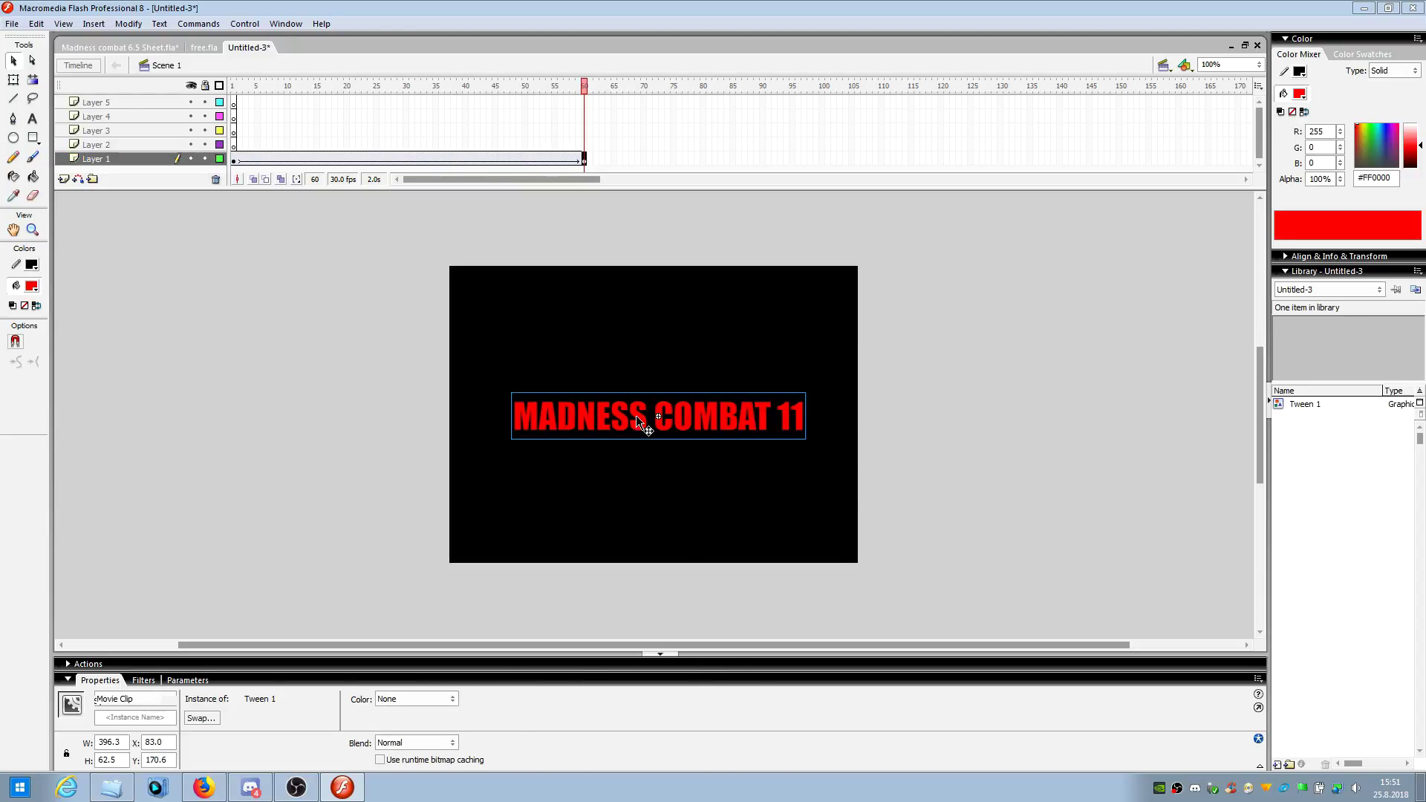
pyautogui.click(144, 681)
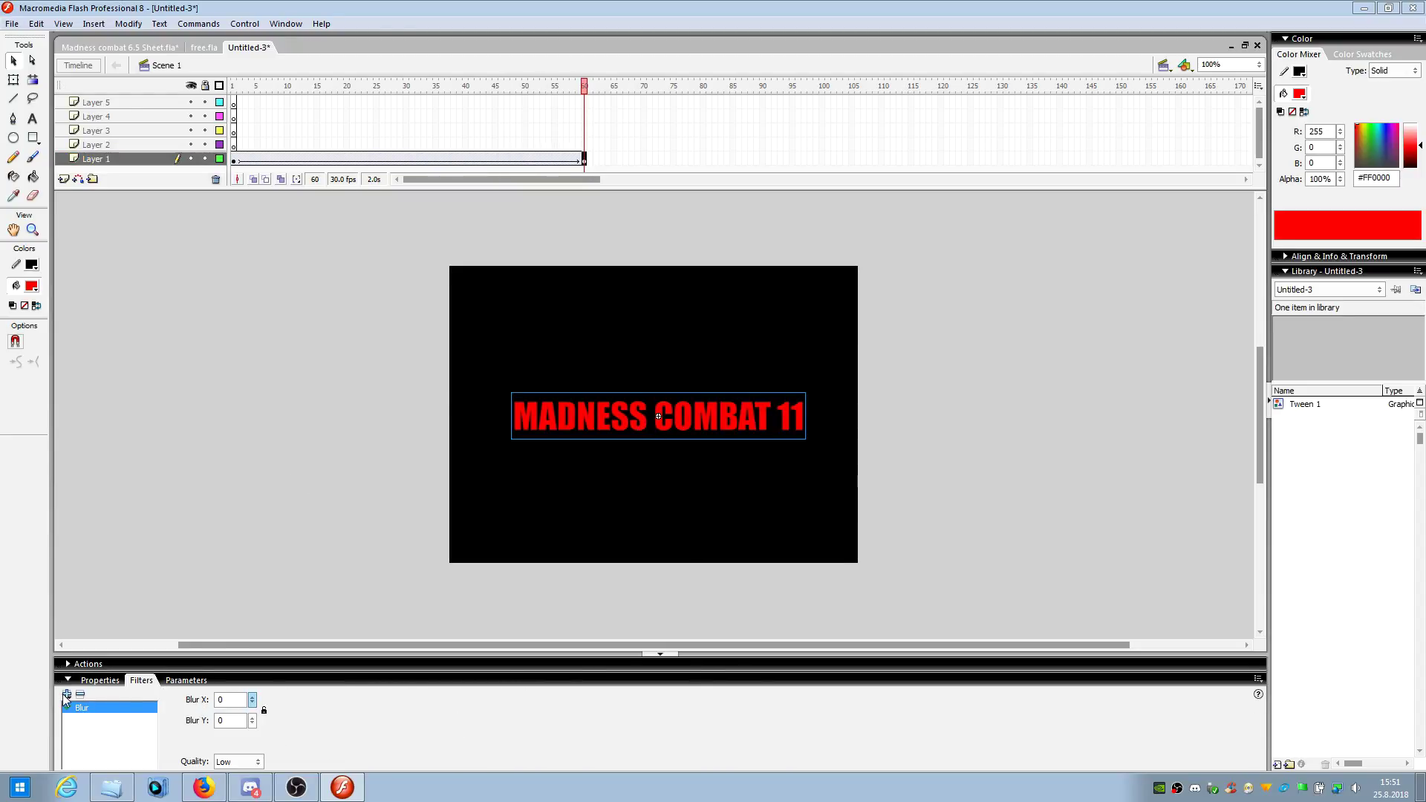
pyautogui.click(66, 694)
pyautogui.click(108, 623)
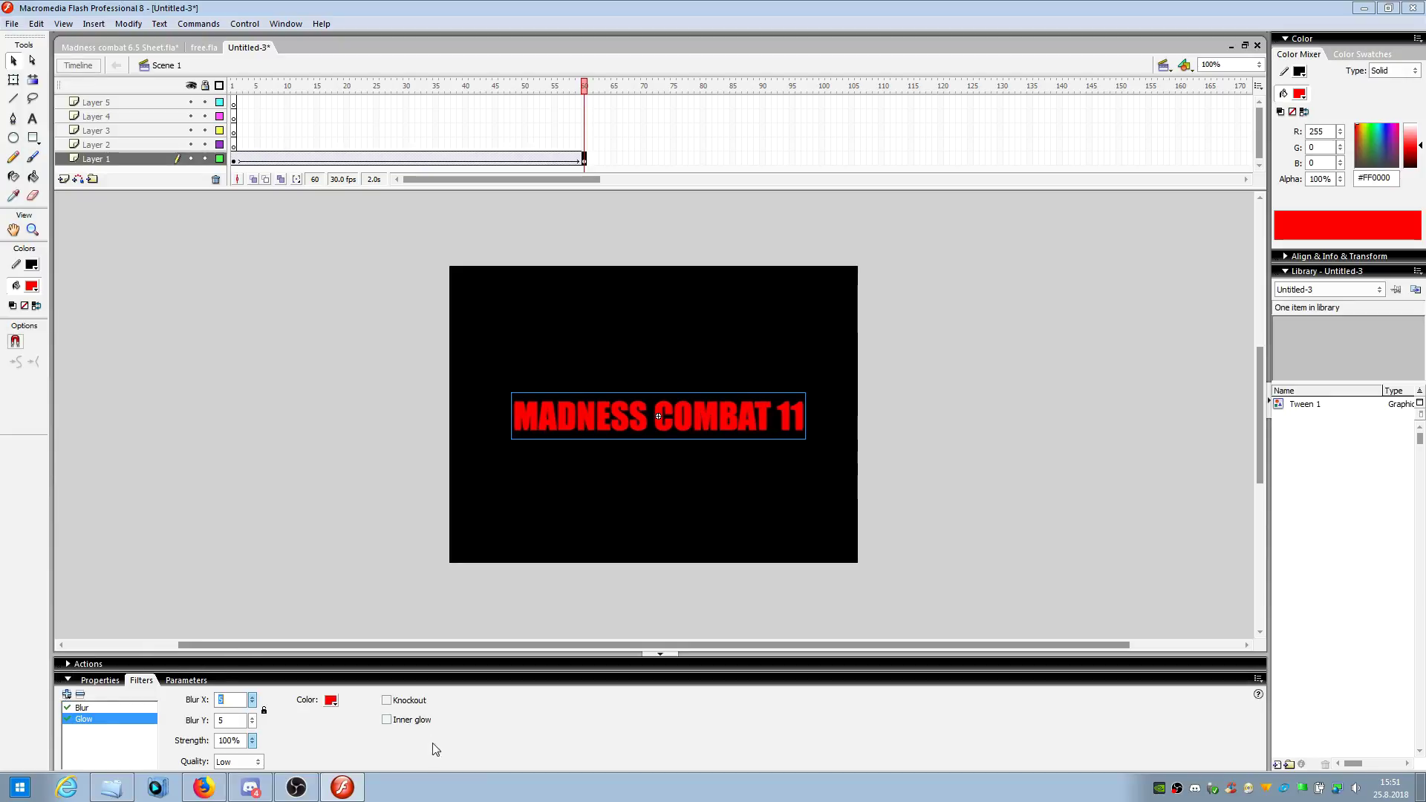
pyautogui.click(331, 700)
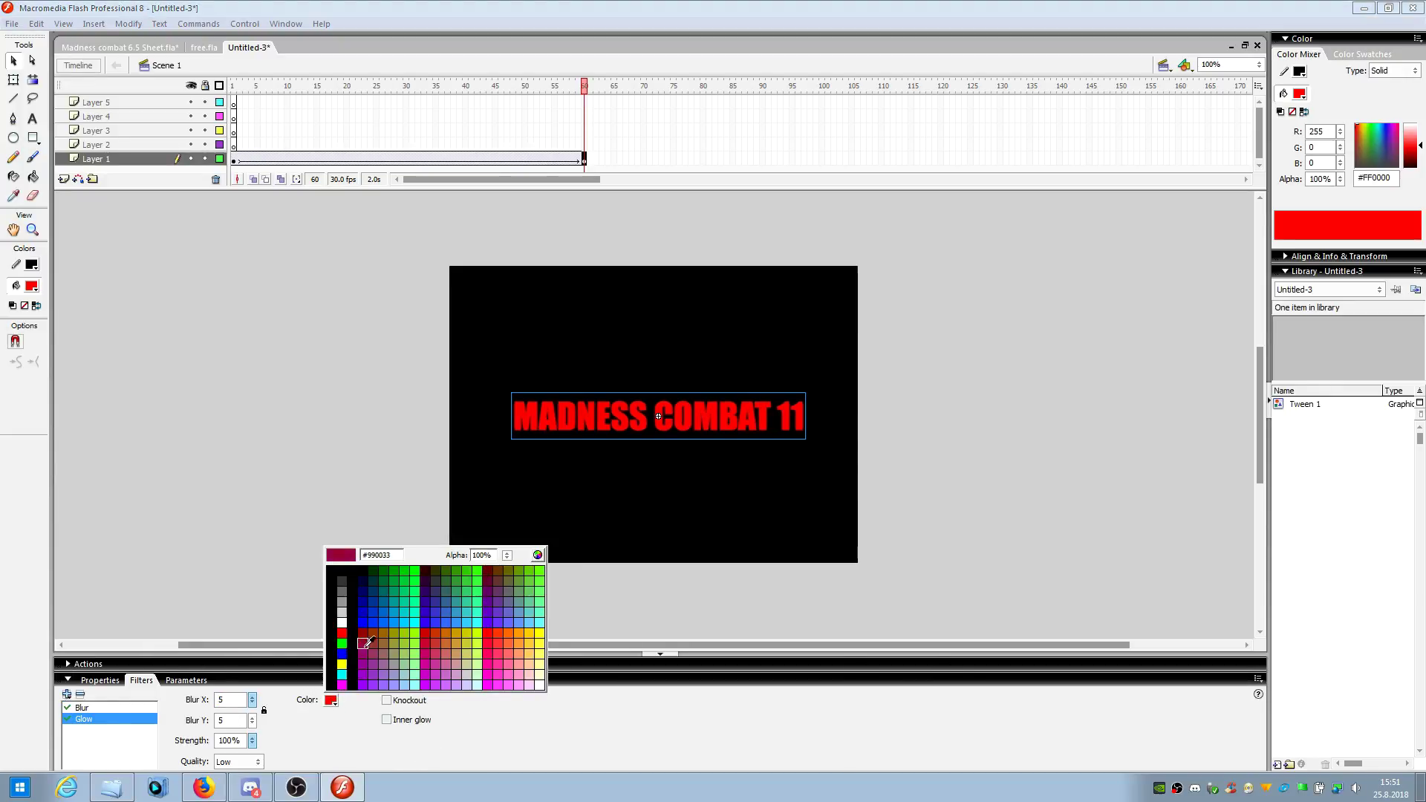
pyautogui.click(362, 635)
pyautogui.click(331, 701)
pyautogui.click(431, 607)
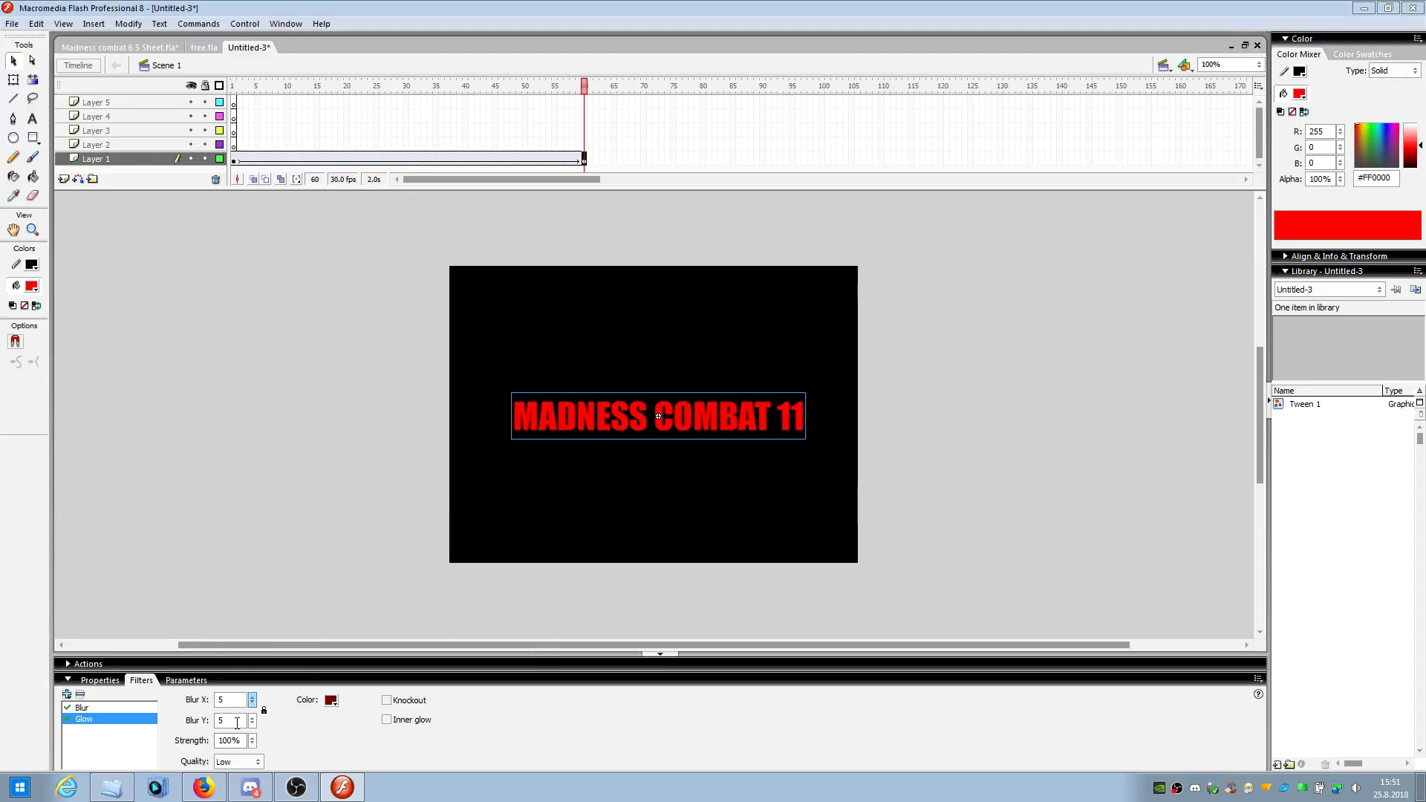
# - Set the dark red glow's linked Blur X and Y to 14 and strength to 420%, testing Knockout and Inner glow along the way
pyautogui.click(264, 711)
pyautogui.moveTo(252, 740); pyautogui.dragTo(275, 702)
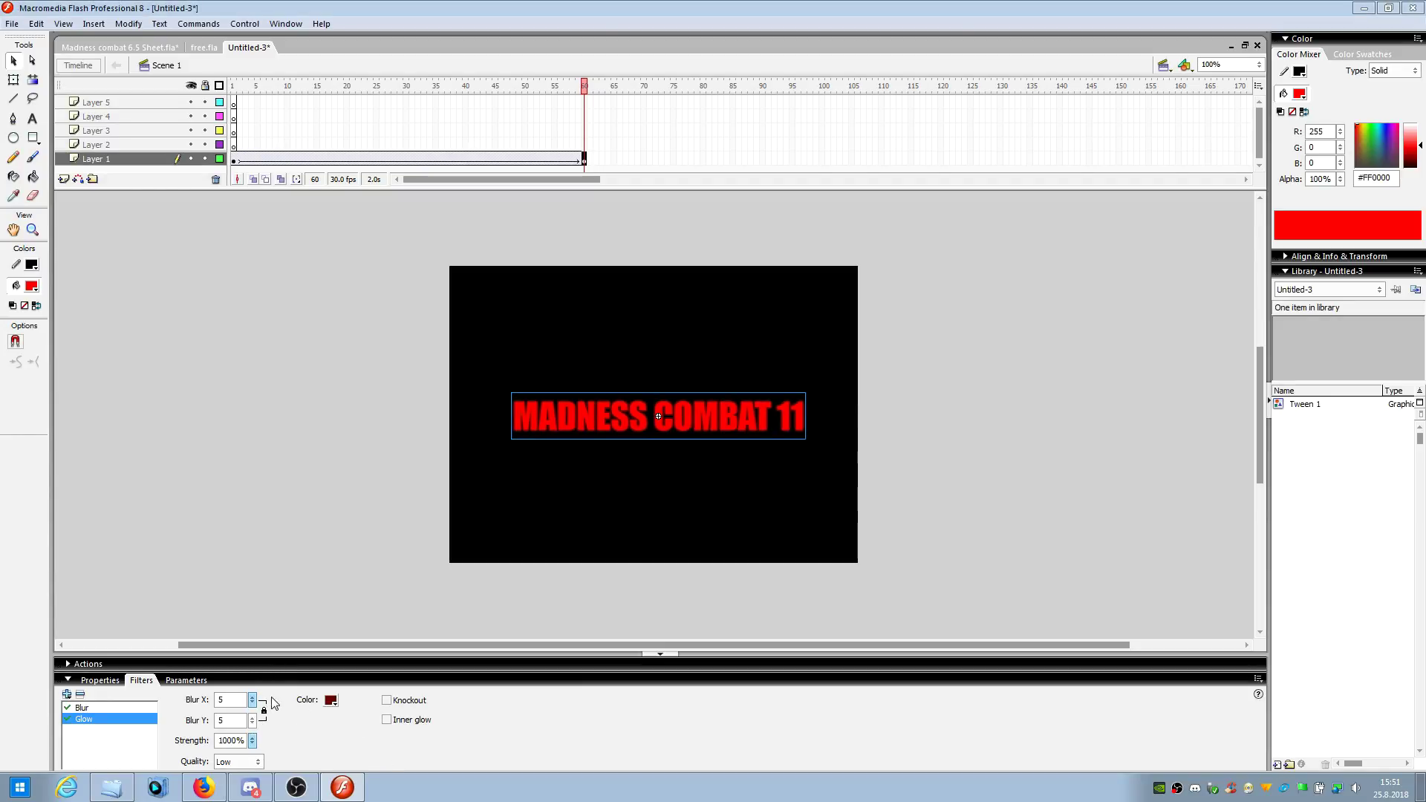
pyautogui.click(407, 706)
pyautogui.click(408, 703)
pyautogui.click(416, 720)
pyautogui.click(421, 725)
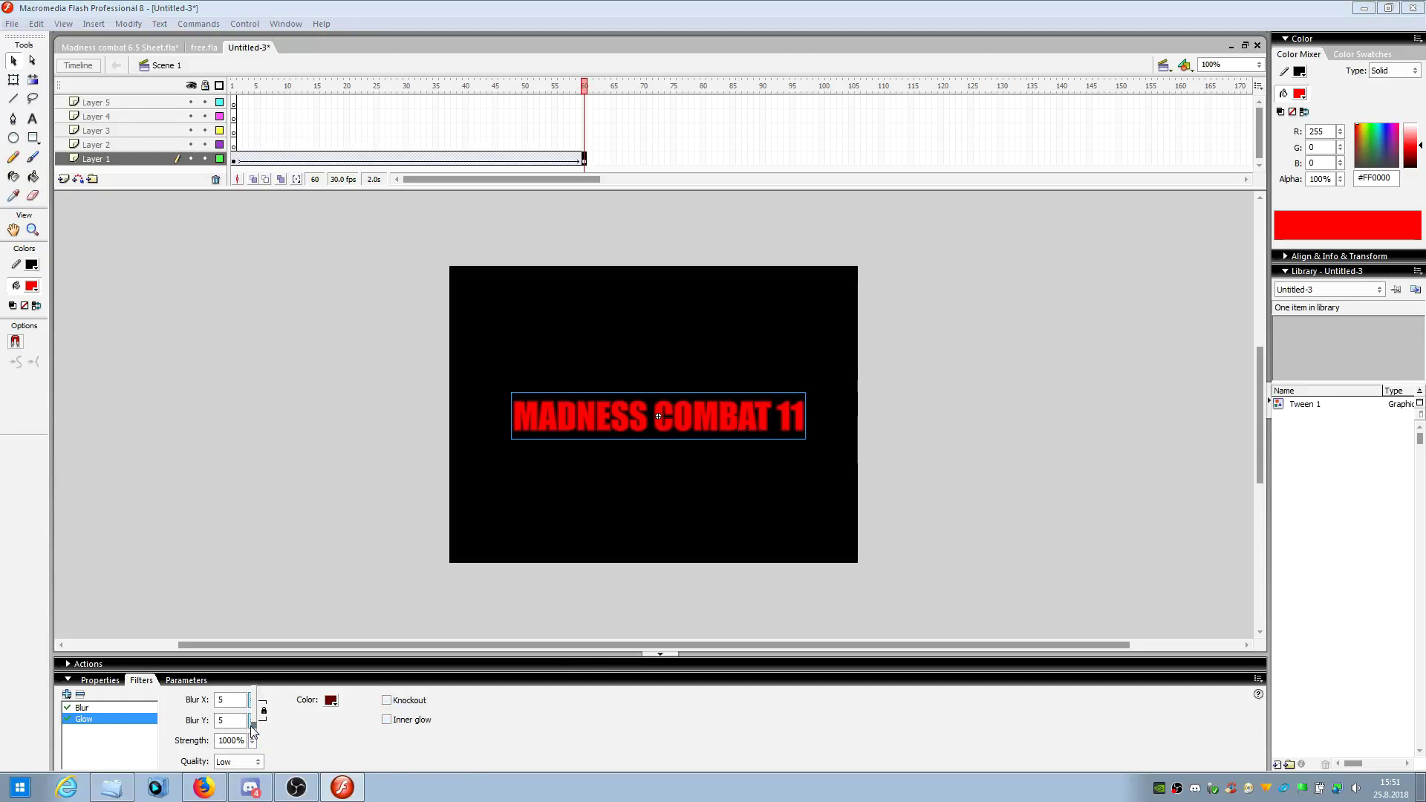
pyautogui.moveTo(251, 725)
pyautogui.mouseDown()
pyautogui.moveTo(259, 745)
pyautogui.moveTo(258, 721)
pyautogui.mouseUp()
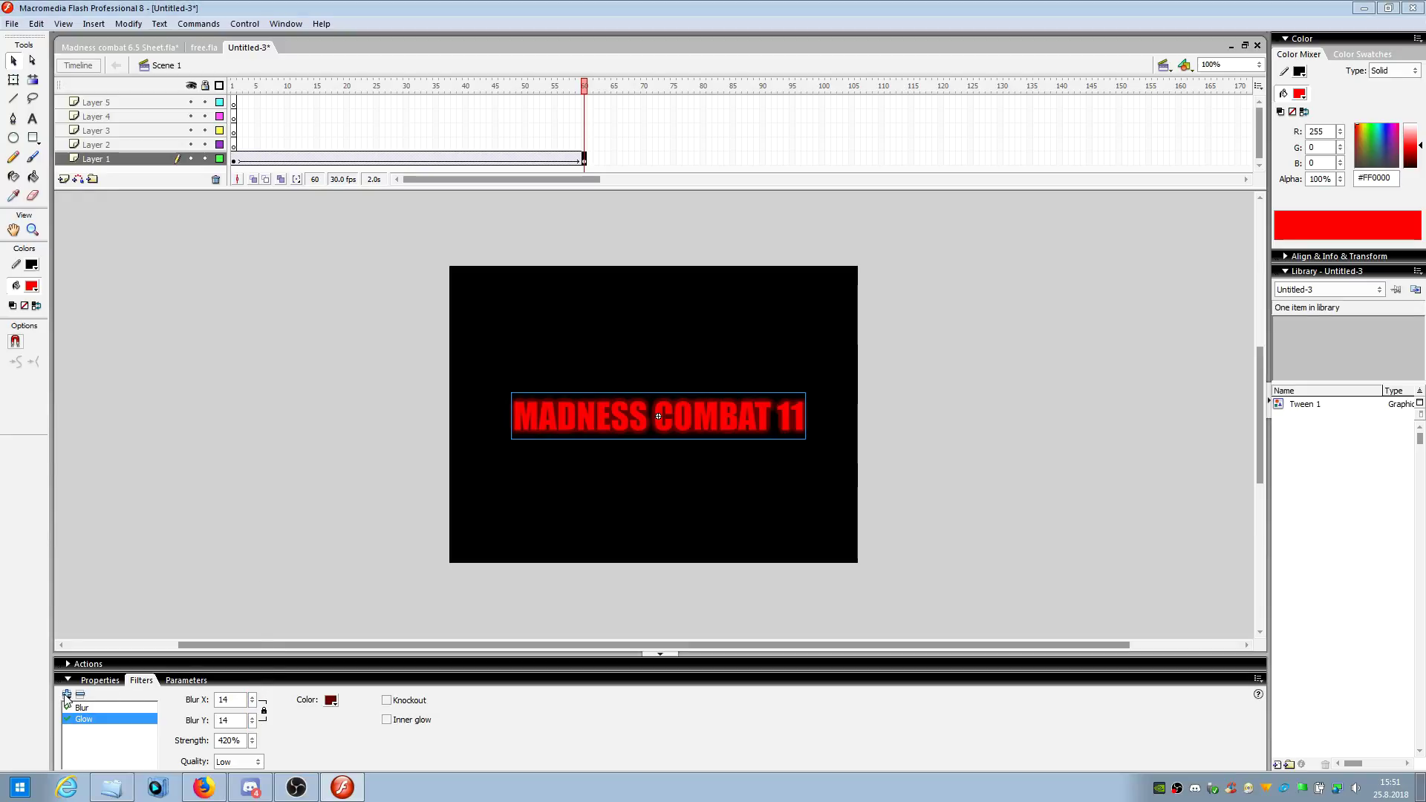
# - Try a Gradient Glow filter on the title, then remove it
pyautogui.click(67, 695)
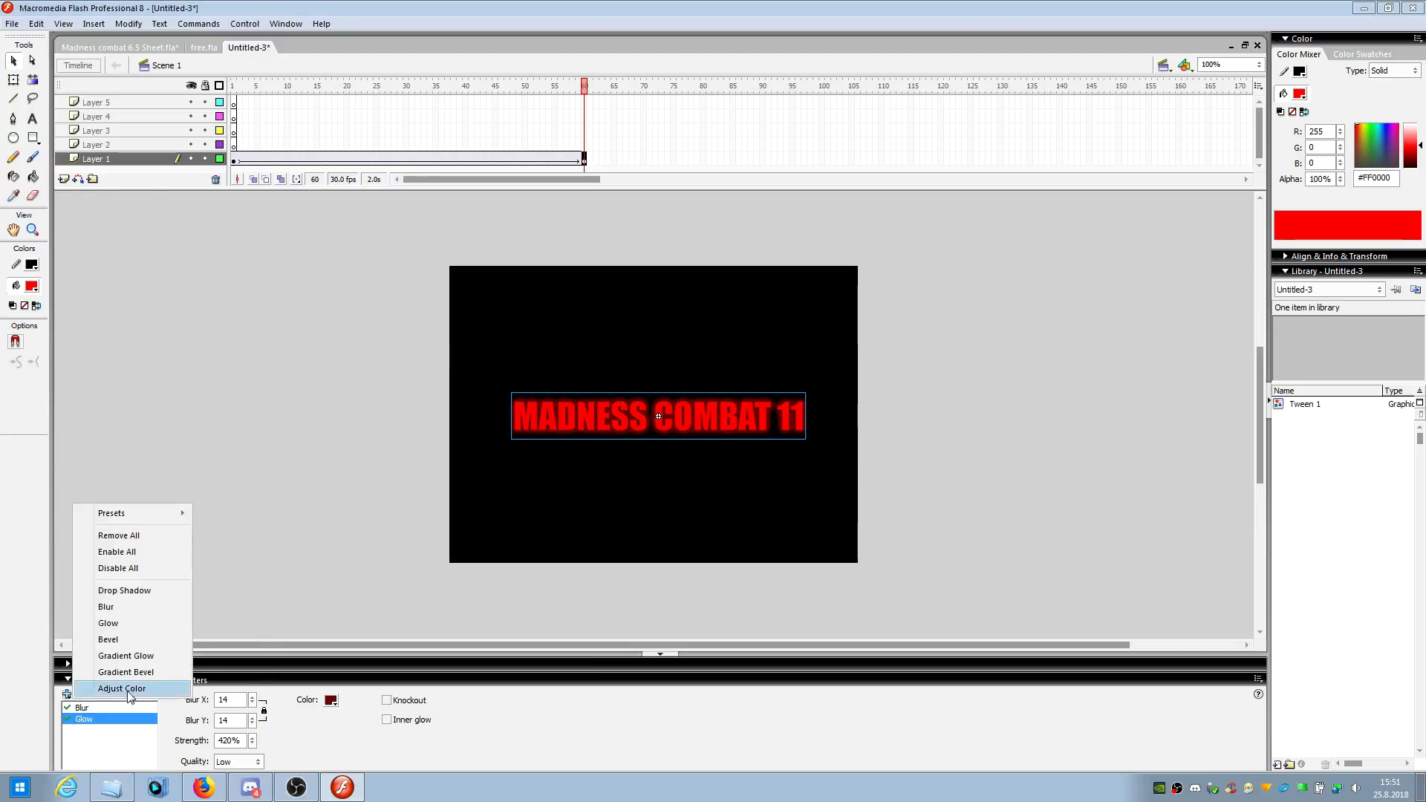
pyautogui.click(164, 657)
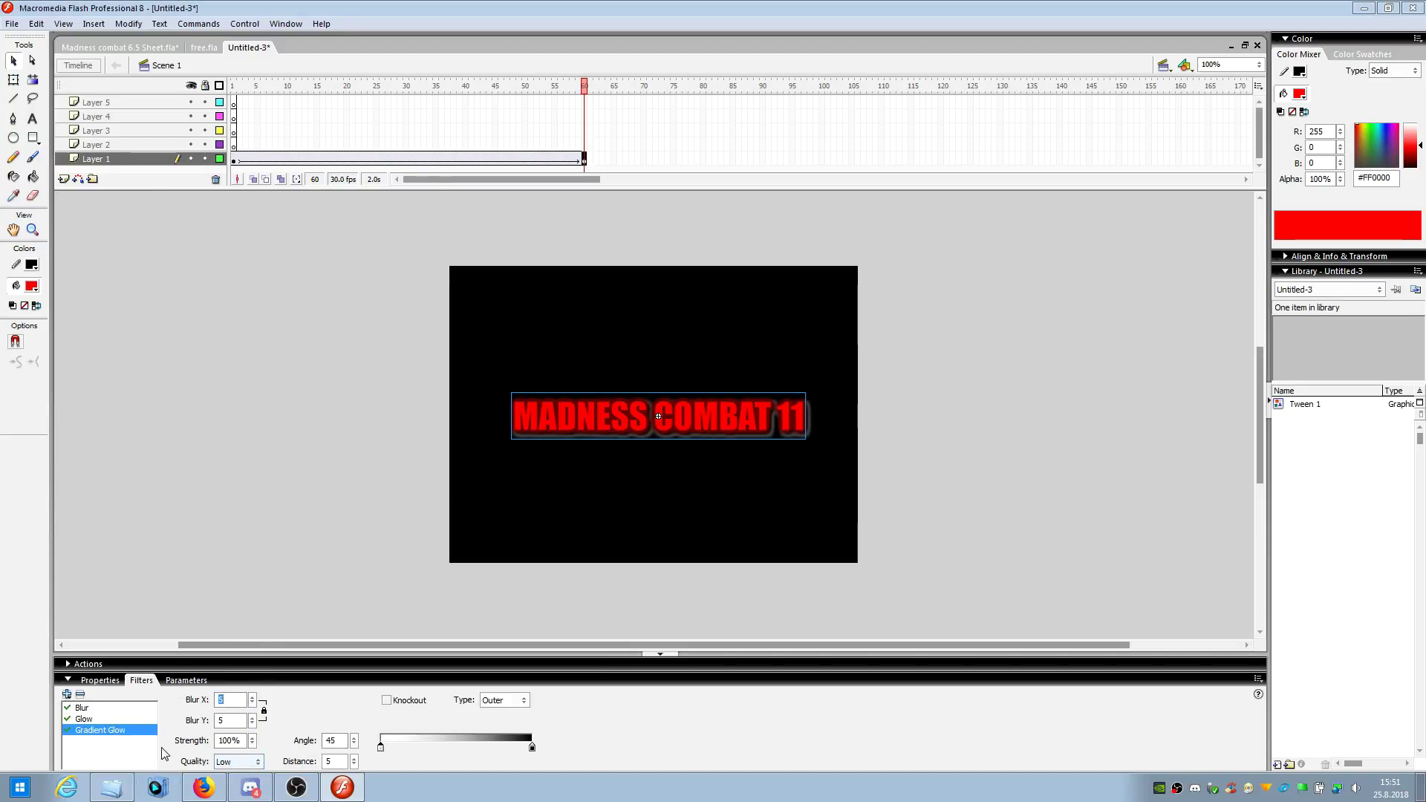
pyautogui.click(80, 694)
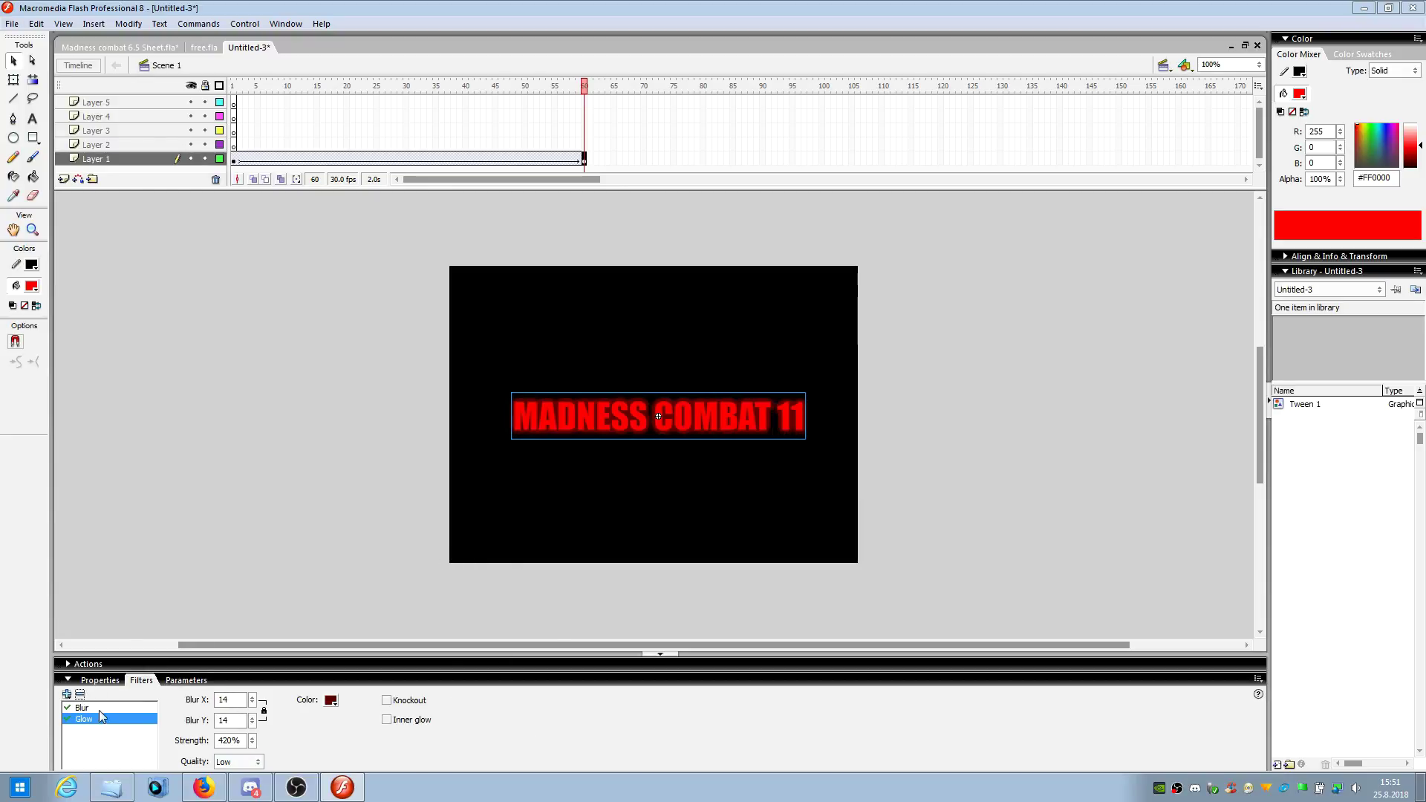
# - Add a second Glow filter ahead of the dark red one, color it white and make it an inner glow
pyautogui.click(67, 694)
pyautogui.click(158, 626)
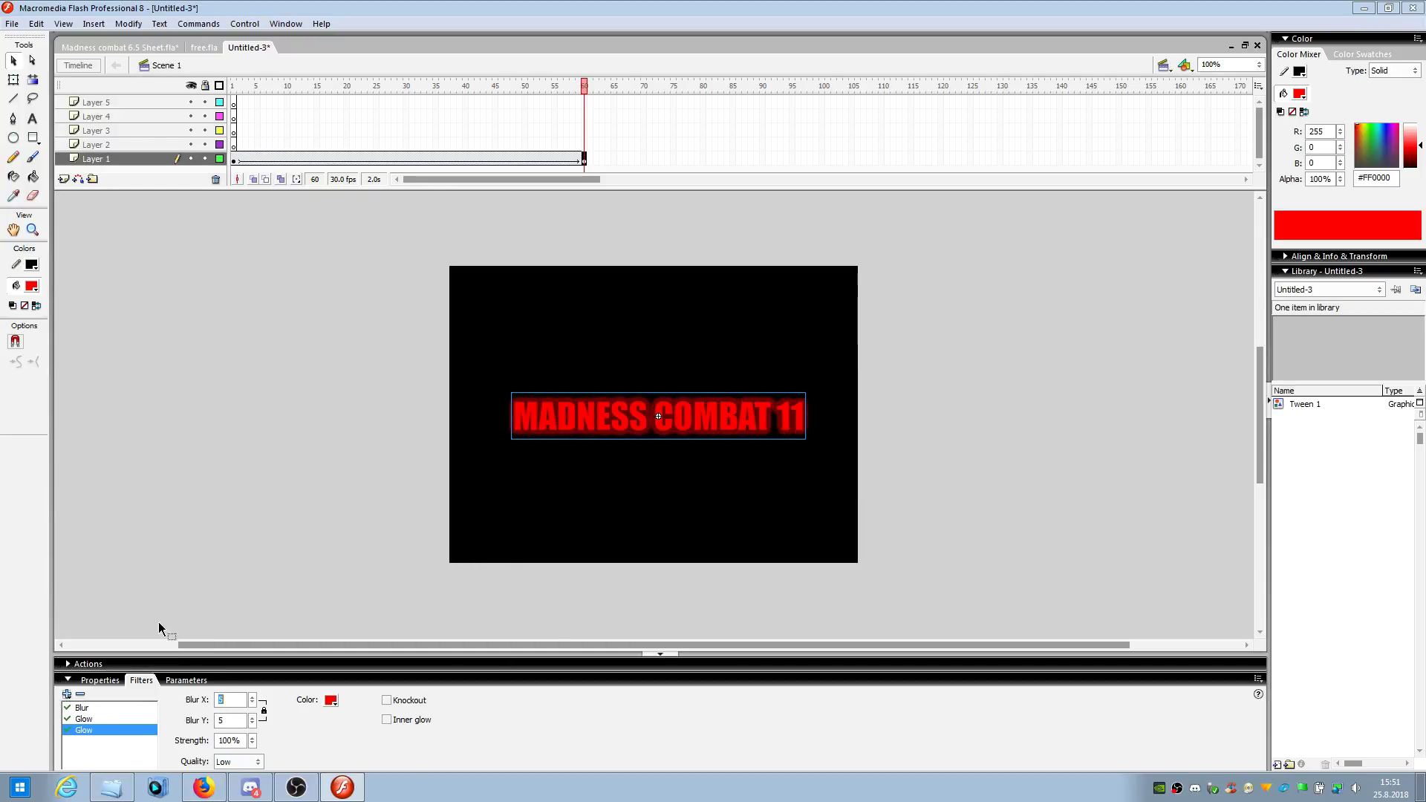
pyautogui.click(89, 719)
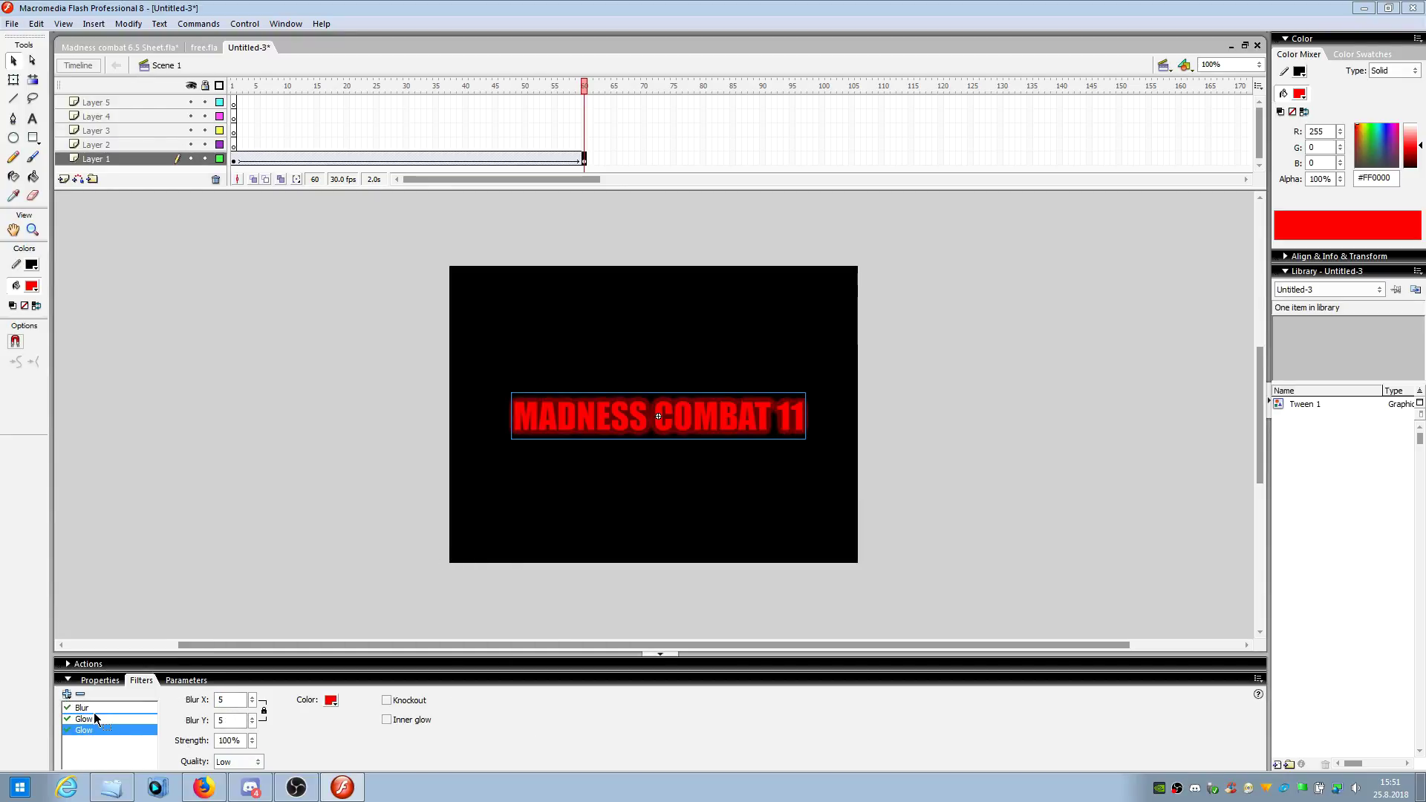
pyautogui.click(330, 699)
pyautogui.click(341, 624)
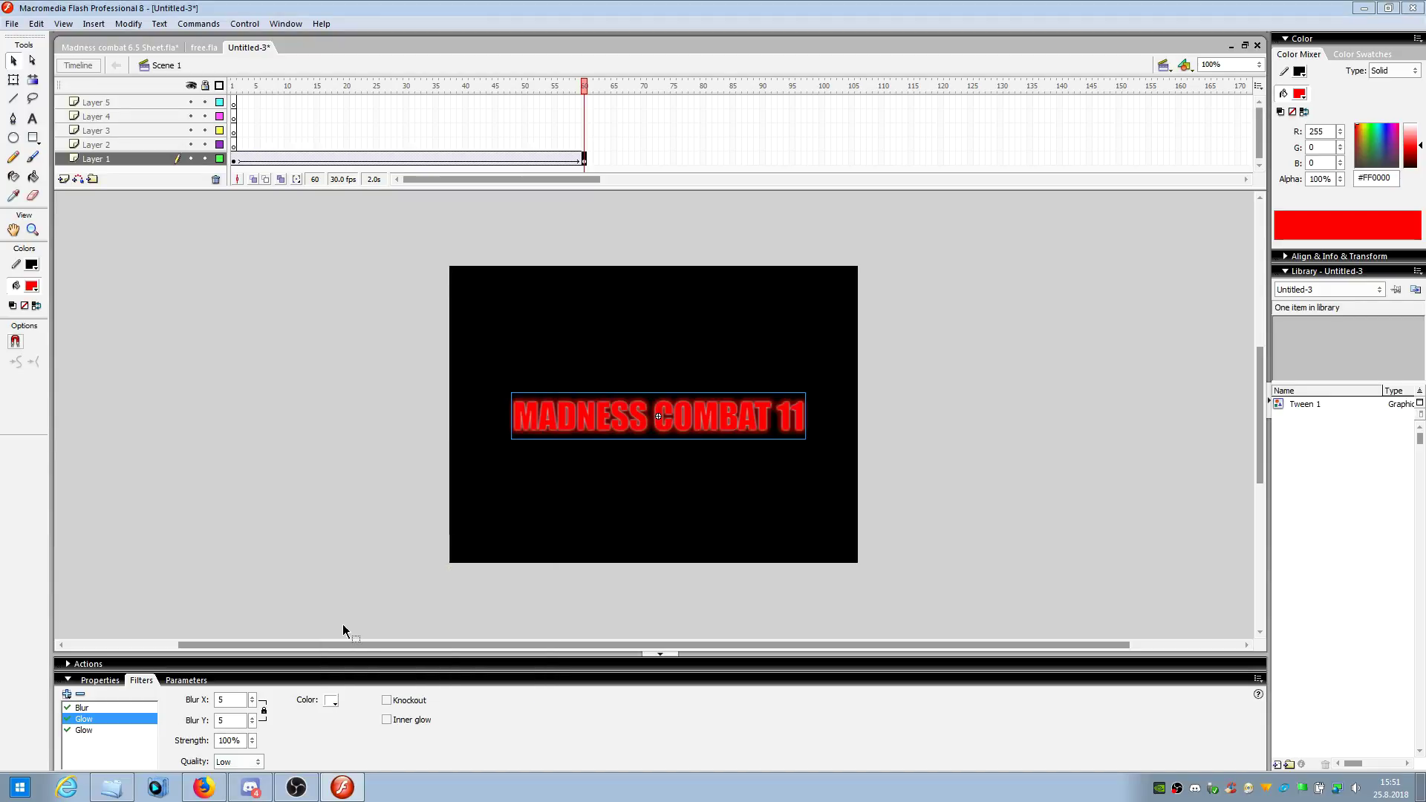
pyautogui.click(418, 706)
pyautogui.click(417, 705)
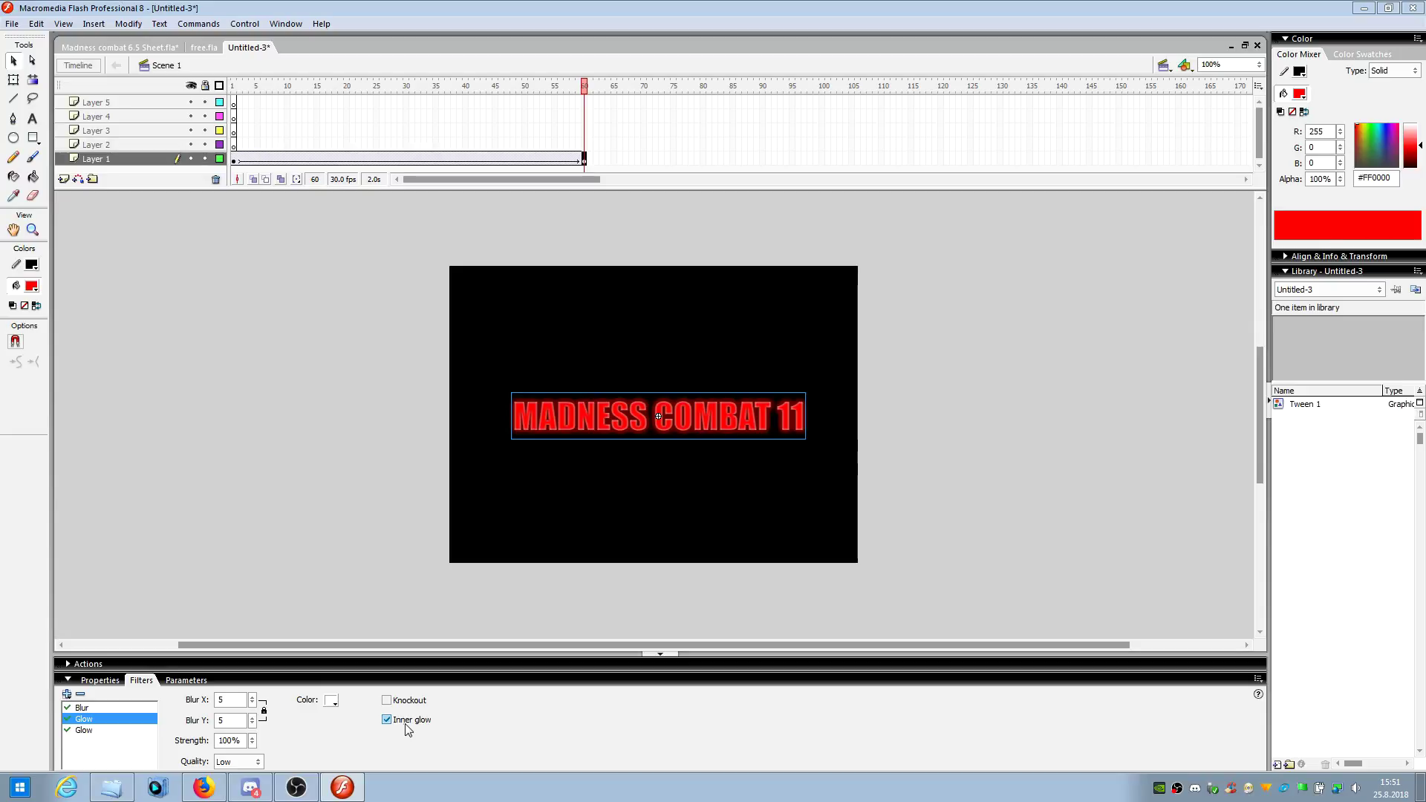
# - Recolor the title's inner glow red, try further palette colors for it, and deselect the title
pyautogui.click(332, 702)
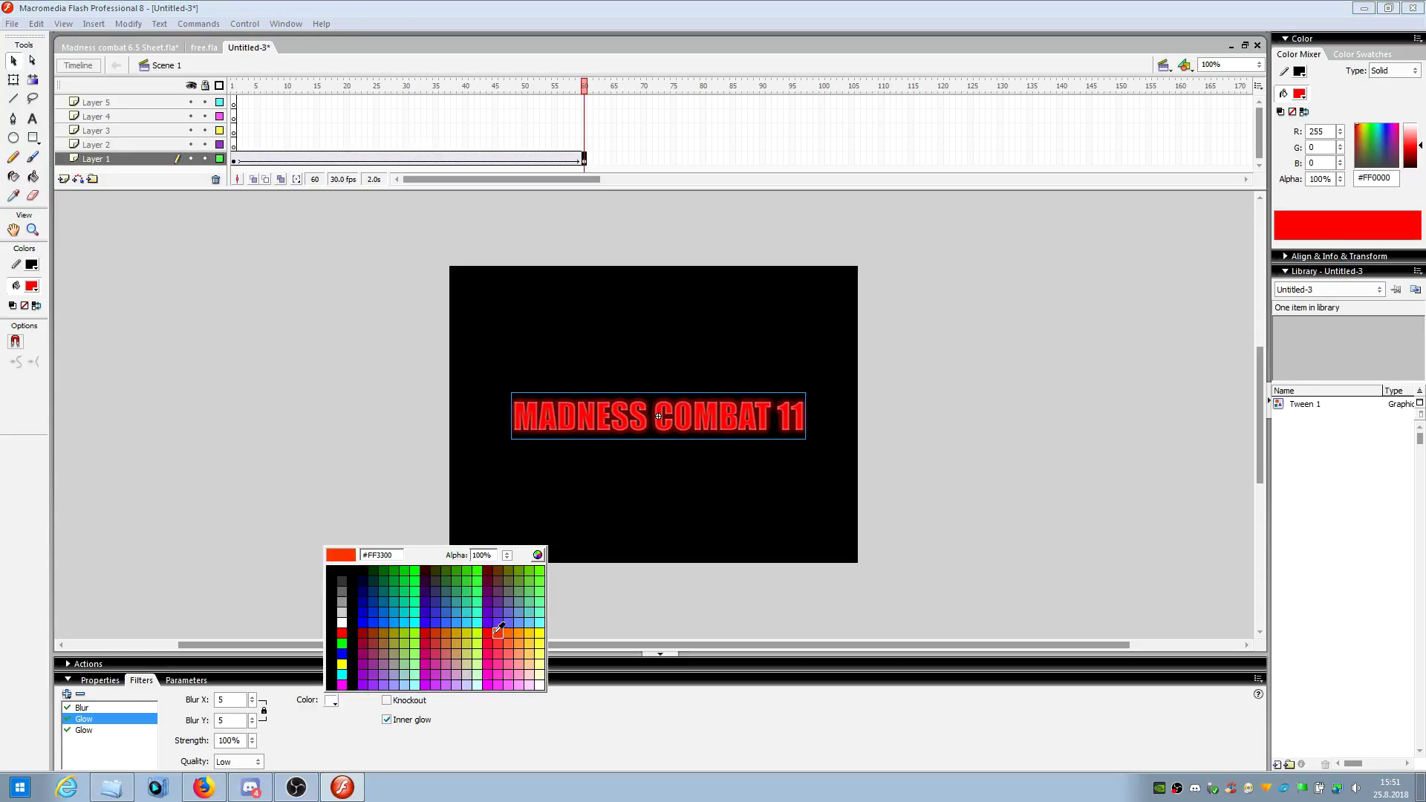
pyautogui.click(342, 633)
pyautogui.click(331, 702)
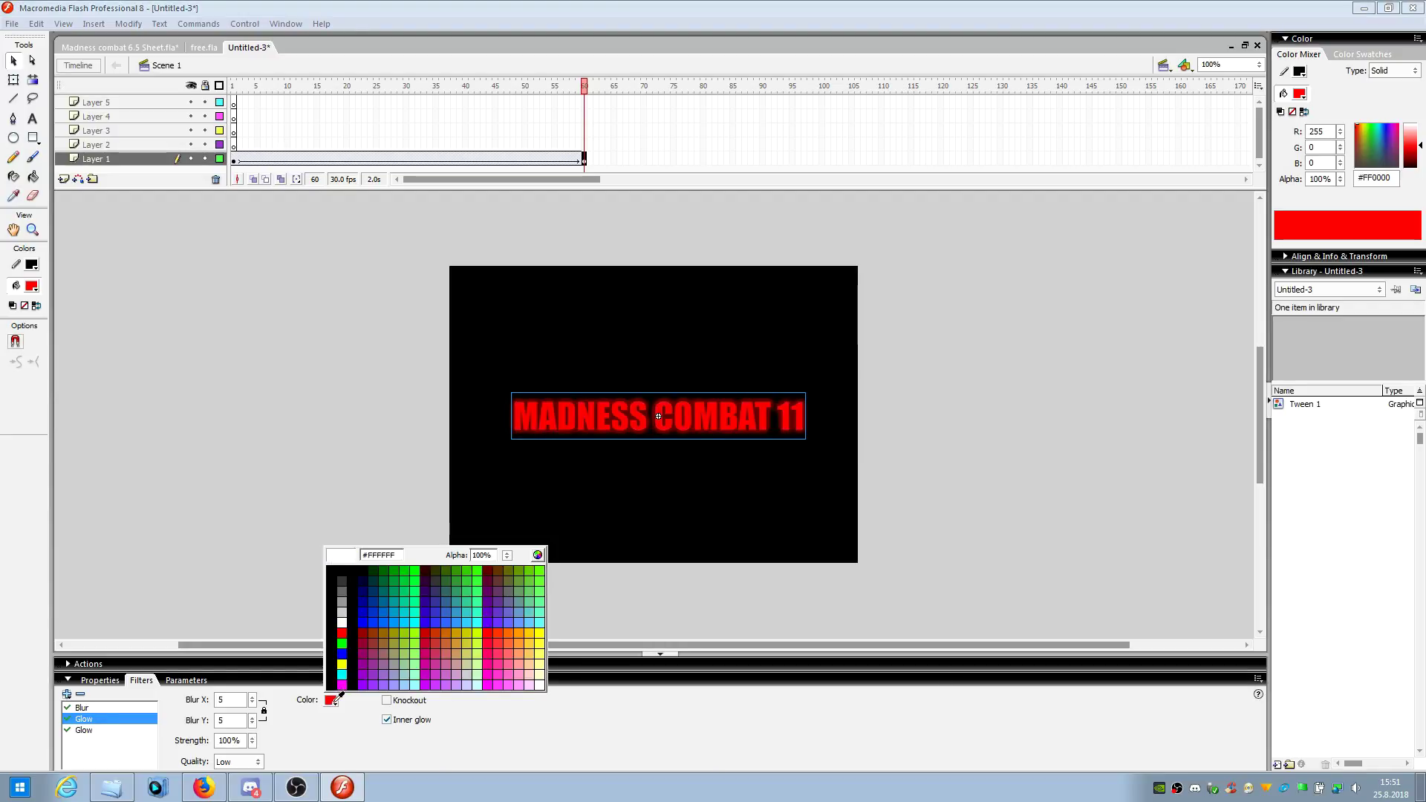
pyautogui.click(422, 637)
pyautogui.click(332, 701)
pyautogui.click(423, 580)
pyautogui.click(348, 515)
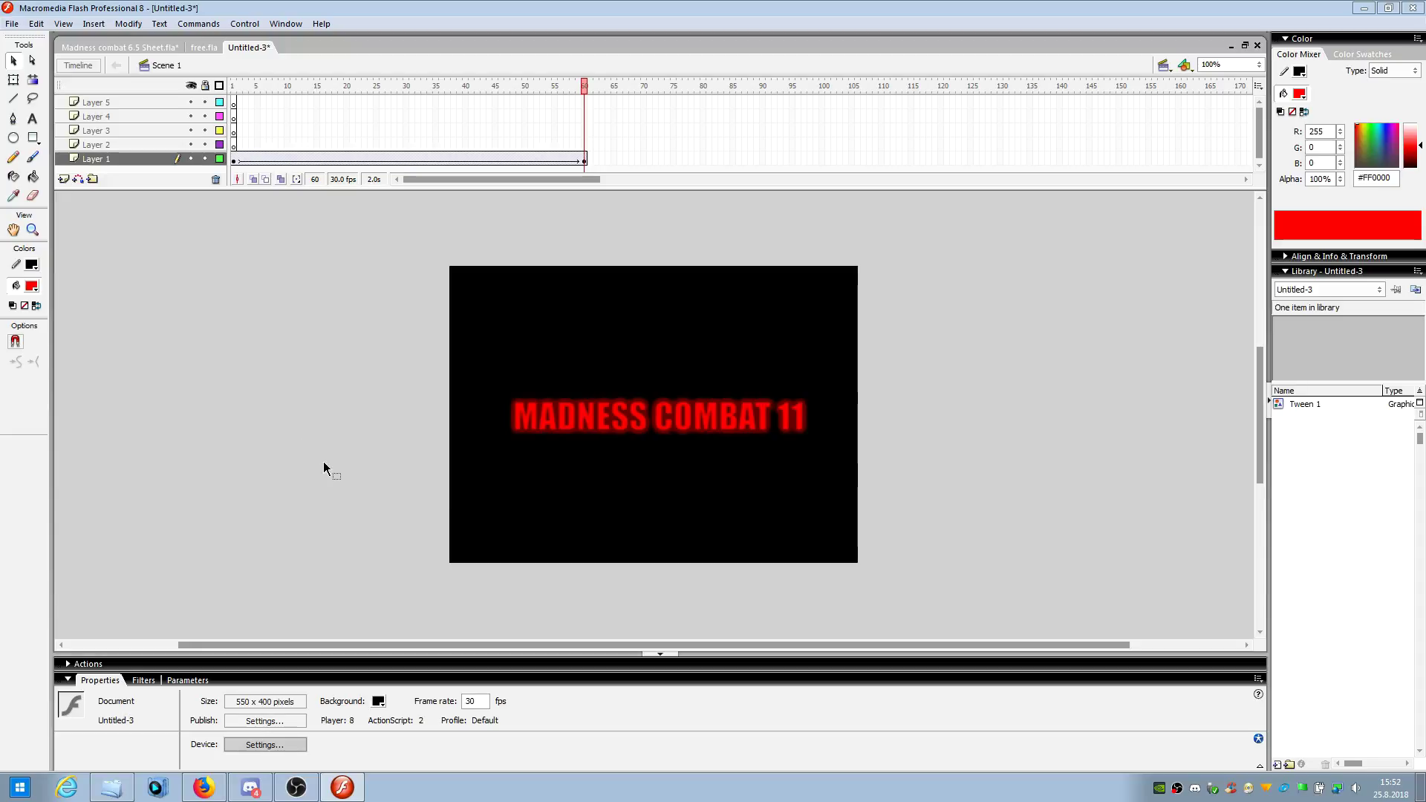
# - Set the frame 1 motion tween on Layer 1 to rotate CW 3 times and play the animation
pyautogui.press('Return')
pyautogui.click(234, 159)
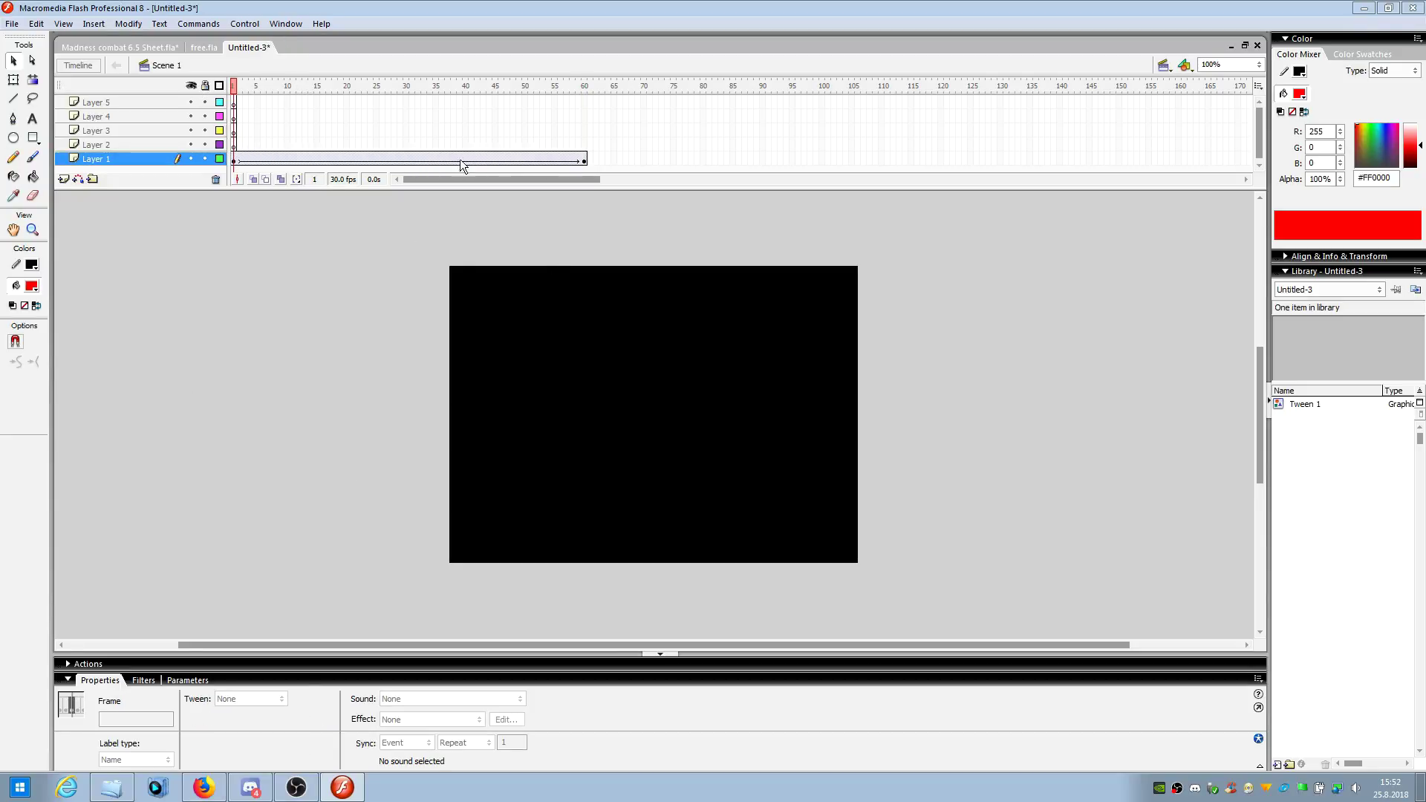
pyautogui.click(234, 159)
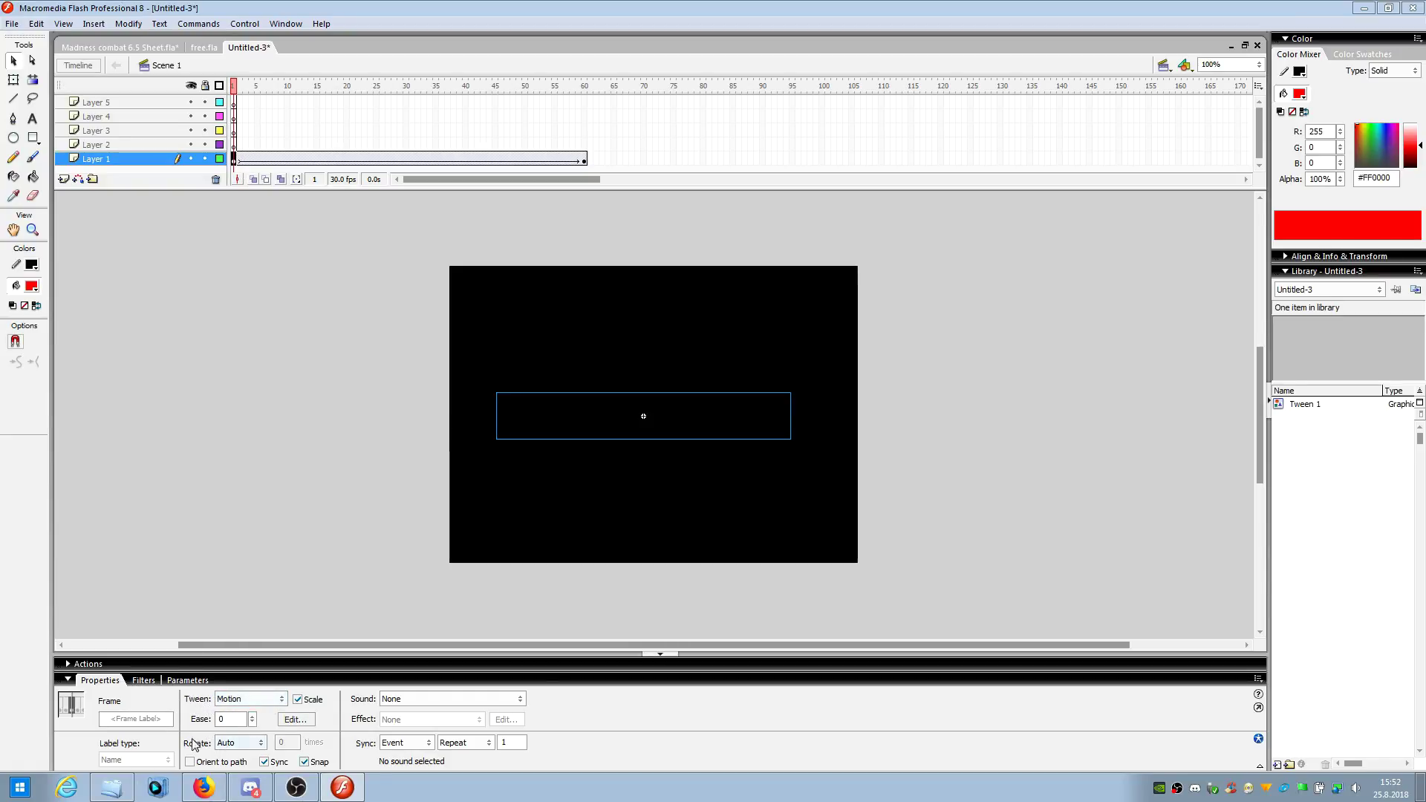
pyautogui.click(243, 743)
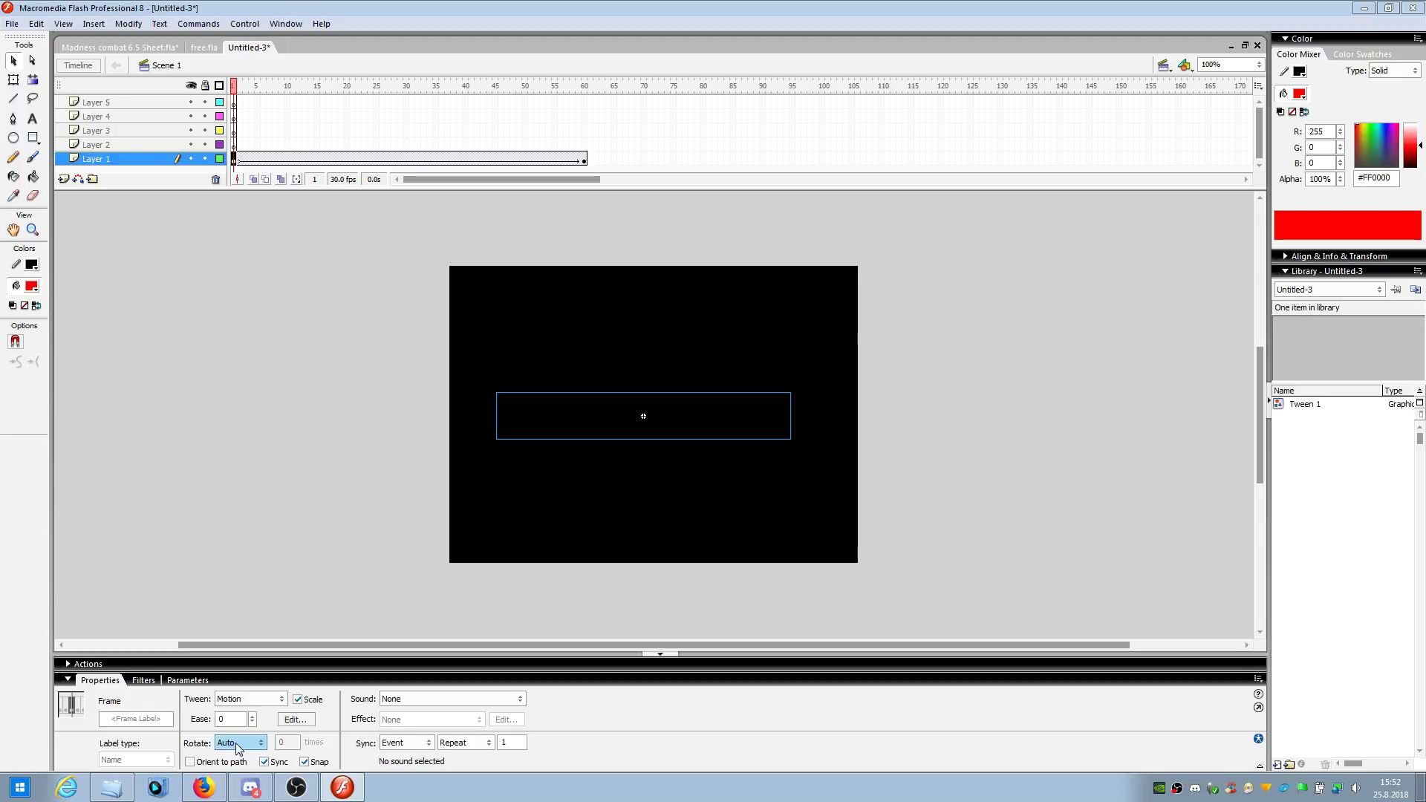
pyautogui.click(240, 745)
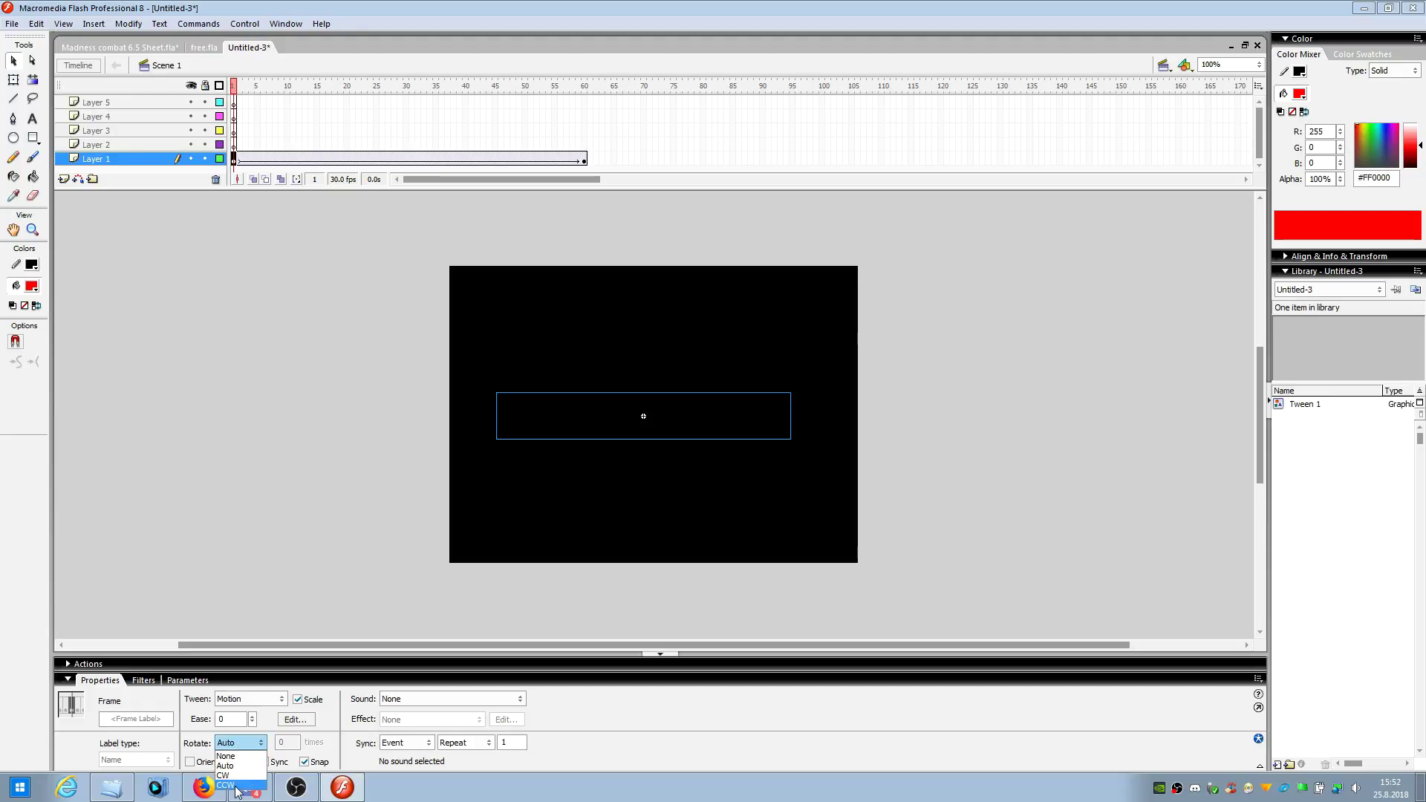
pyautogui.click(234, 776)
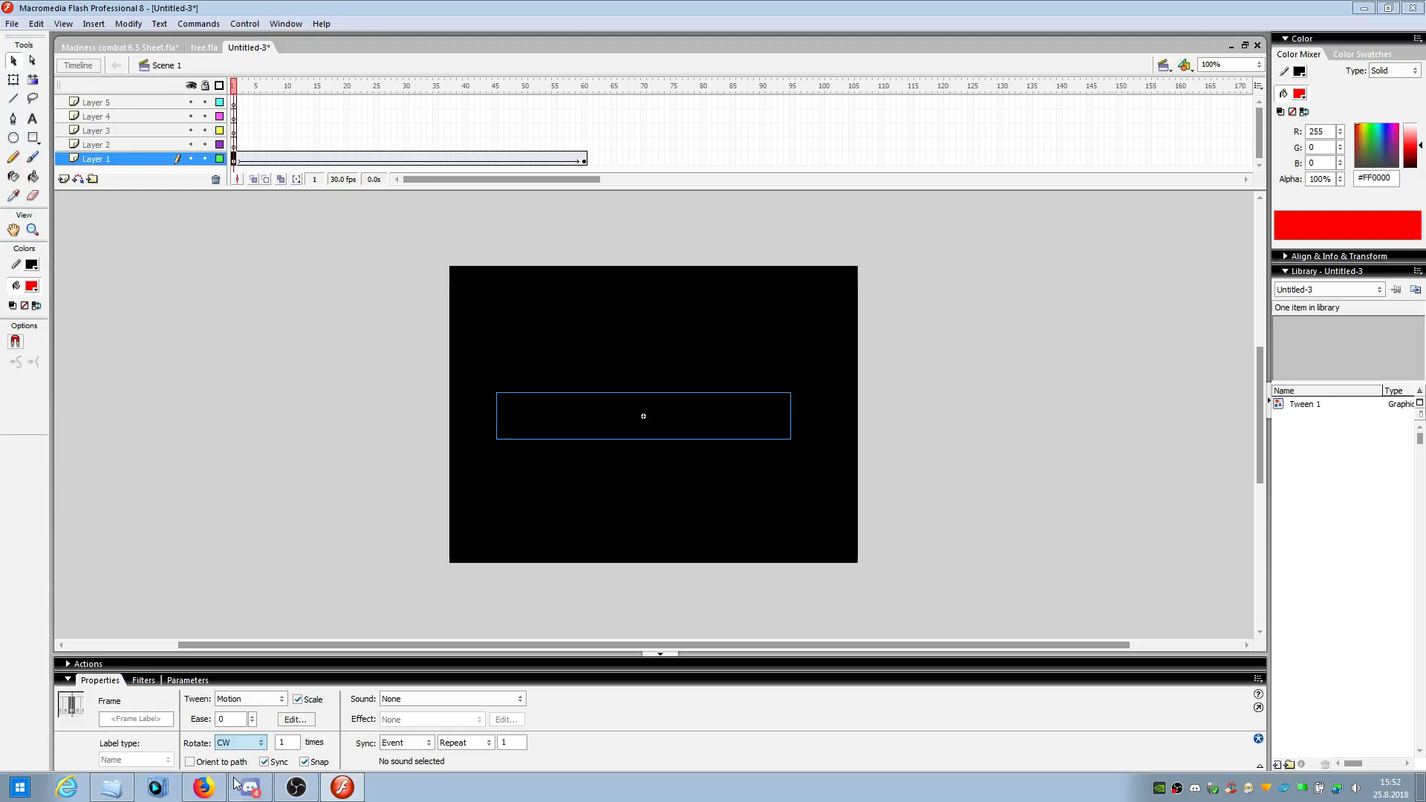
pyautogui.click(278, 749)
pyautogui.write('3')
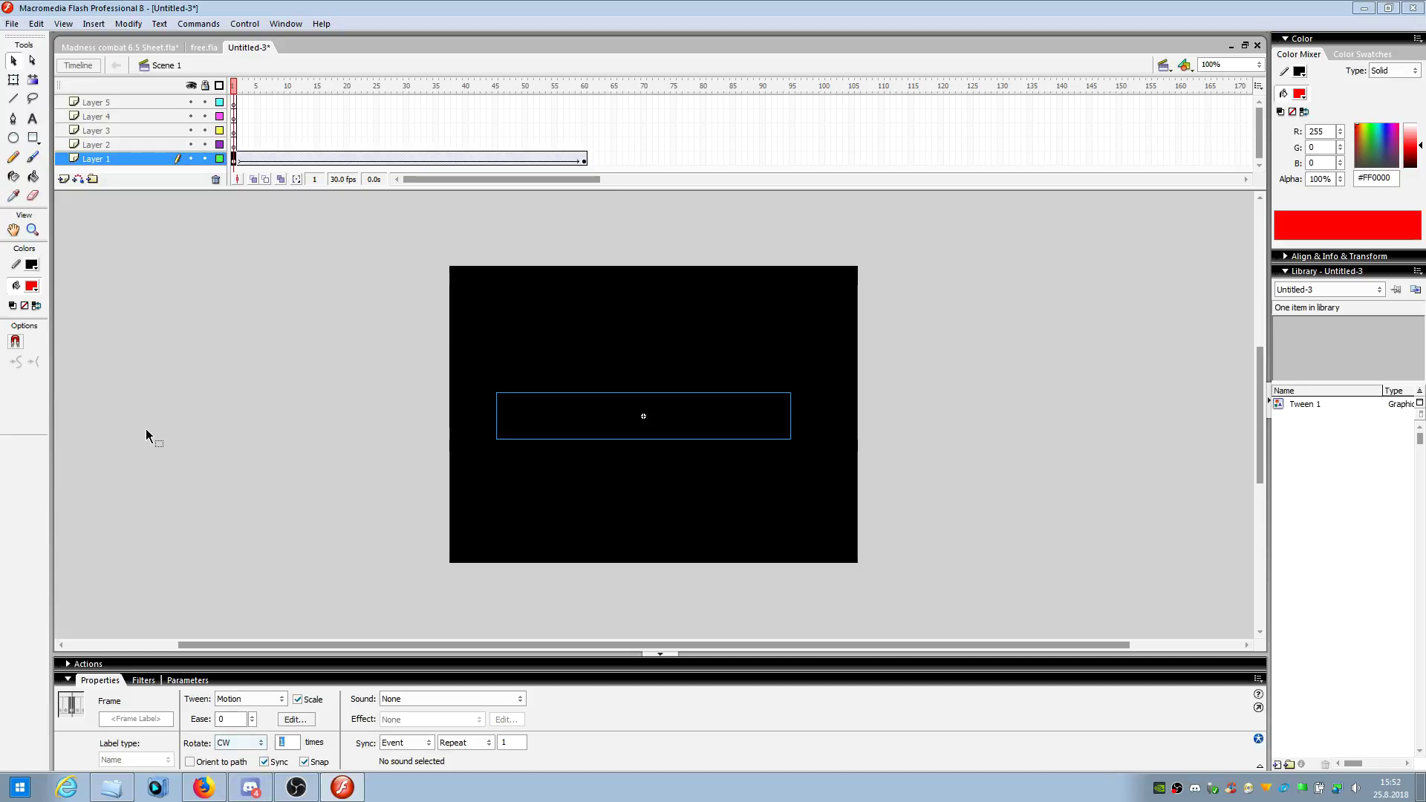
pyautogui.click(177, 438)
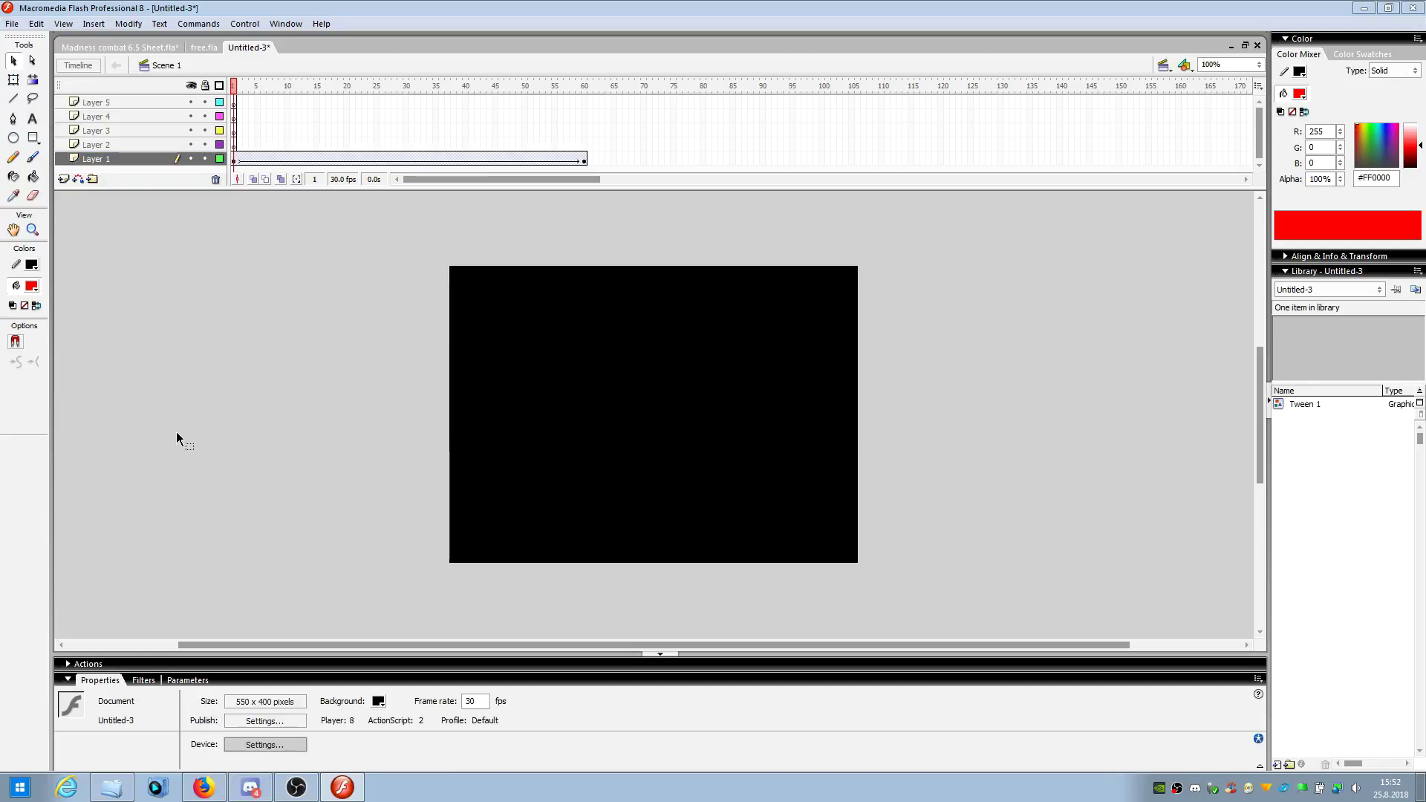
pyautogui.press('Return')
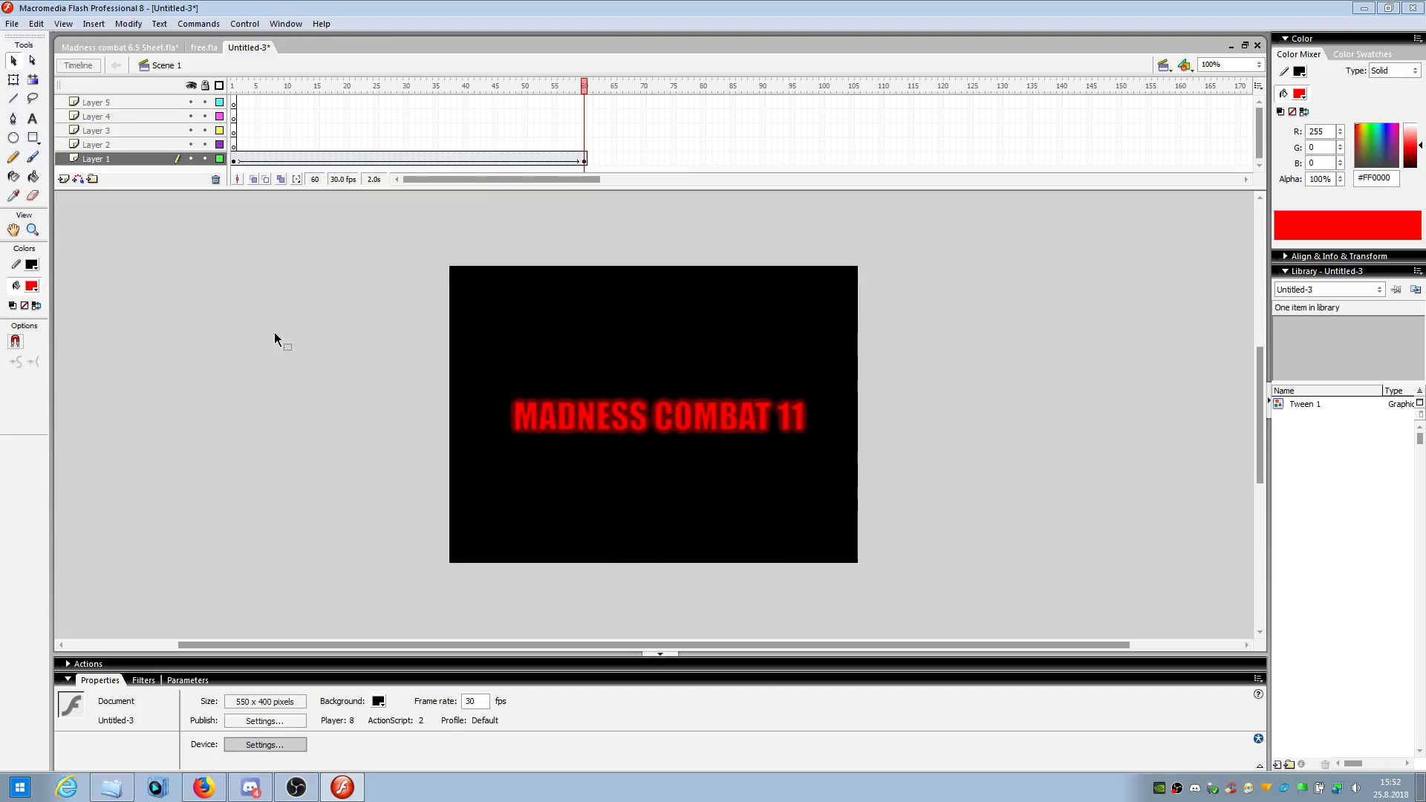
# - Change the frame 1 tween's rotation direction to CCW and play the animation
pyautogui.click(235, 162)
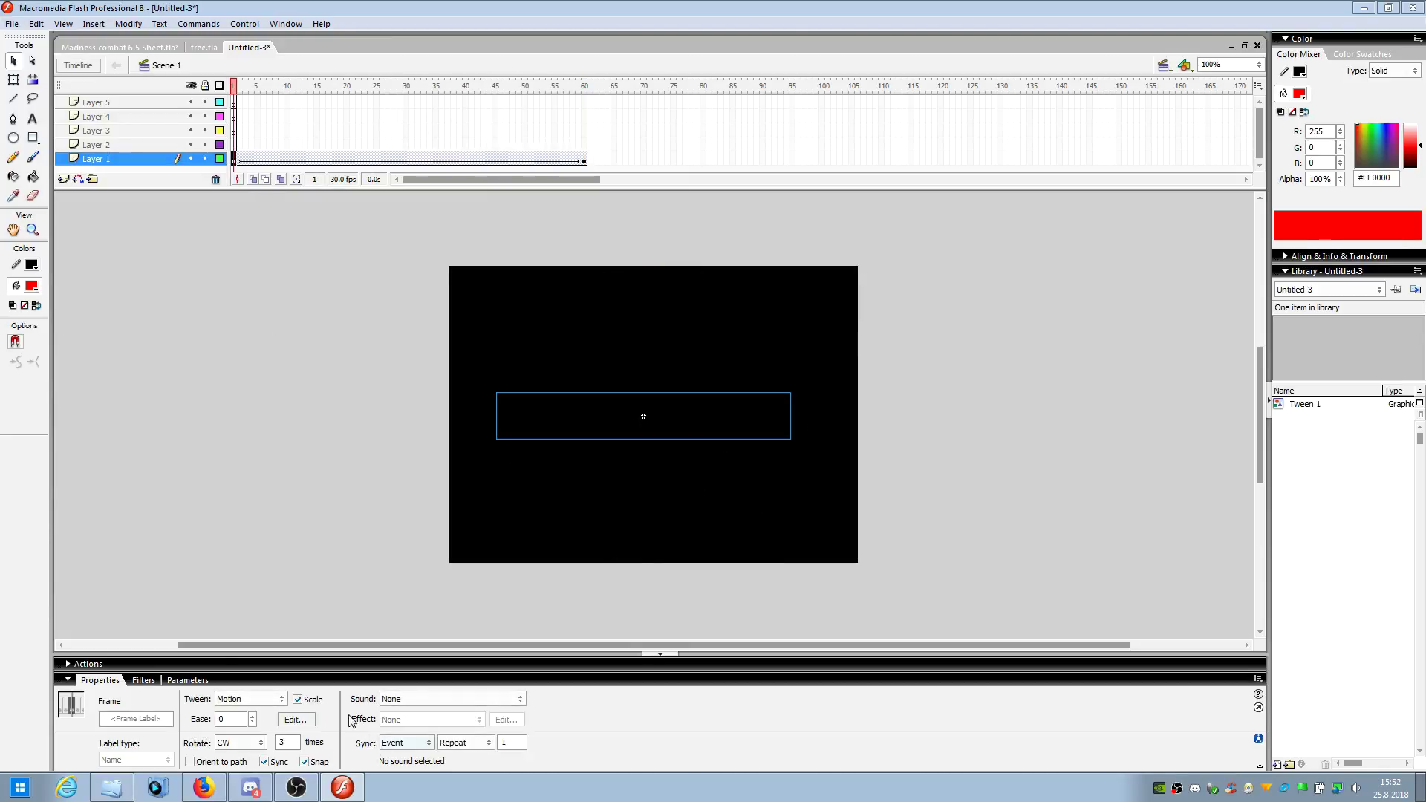
pyautogui.click(239, 743)
pyautogui.click(240, 785)
pyautogui.click(305, 599)
pyautogui.press('Return')
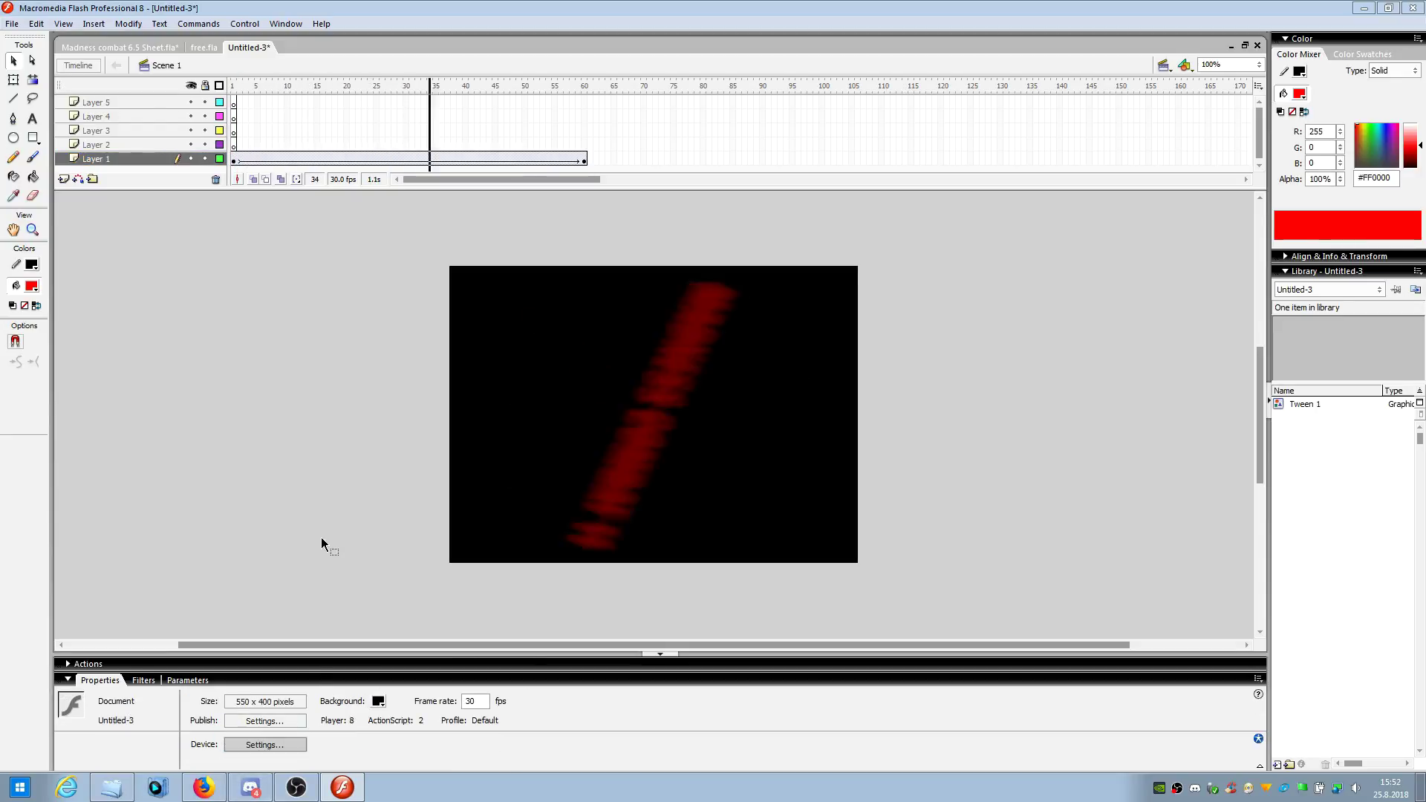
# - Set the frame 1 tween's rotation to None and its ease to 100, and preview the animation
pyautogui.click(235, 162)
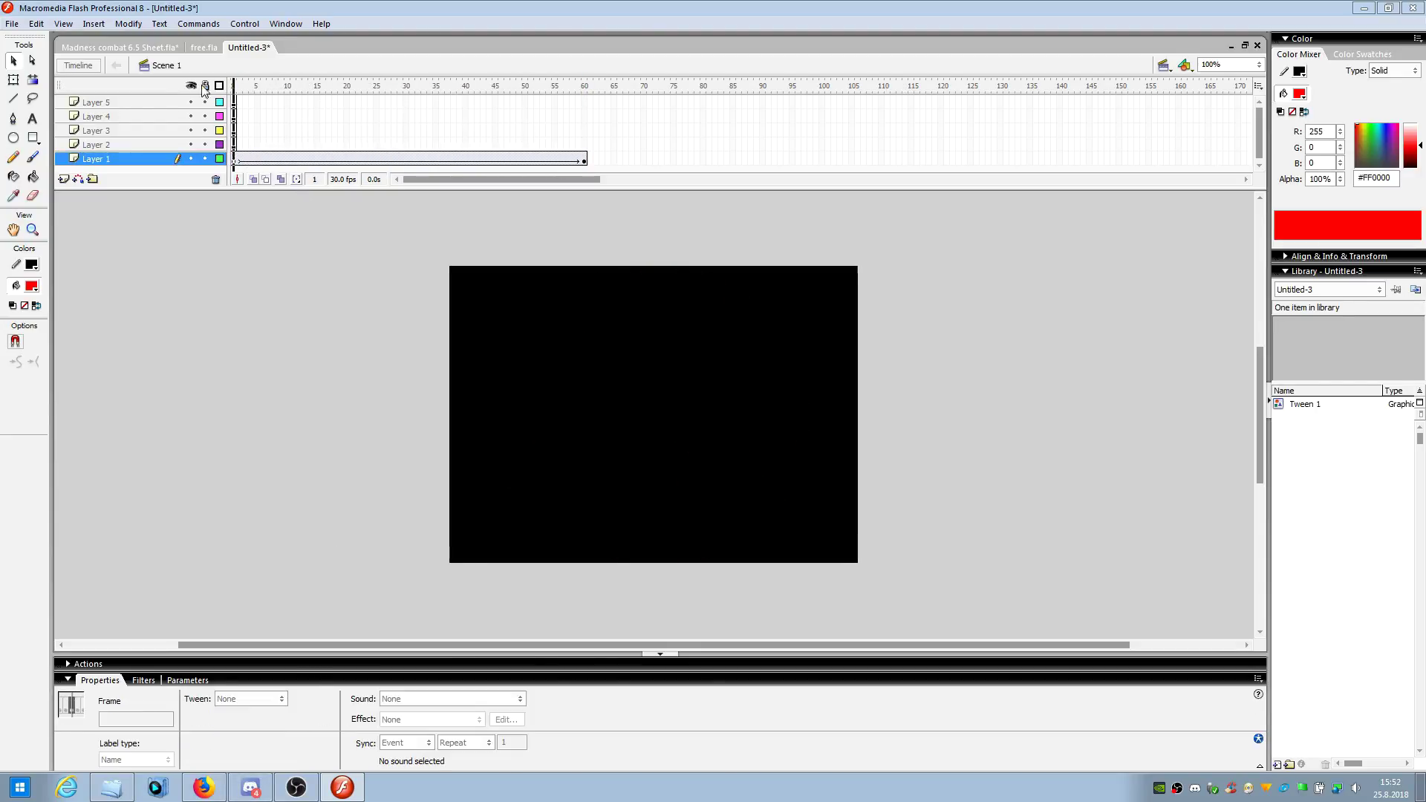
pyautogui.click(657, 435)
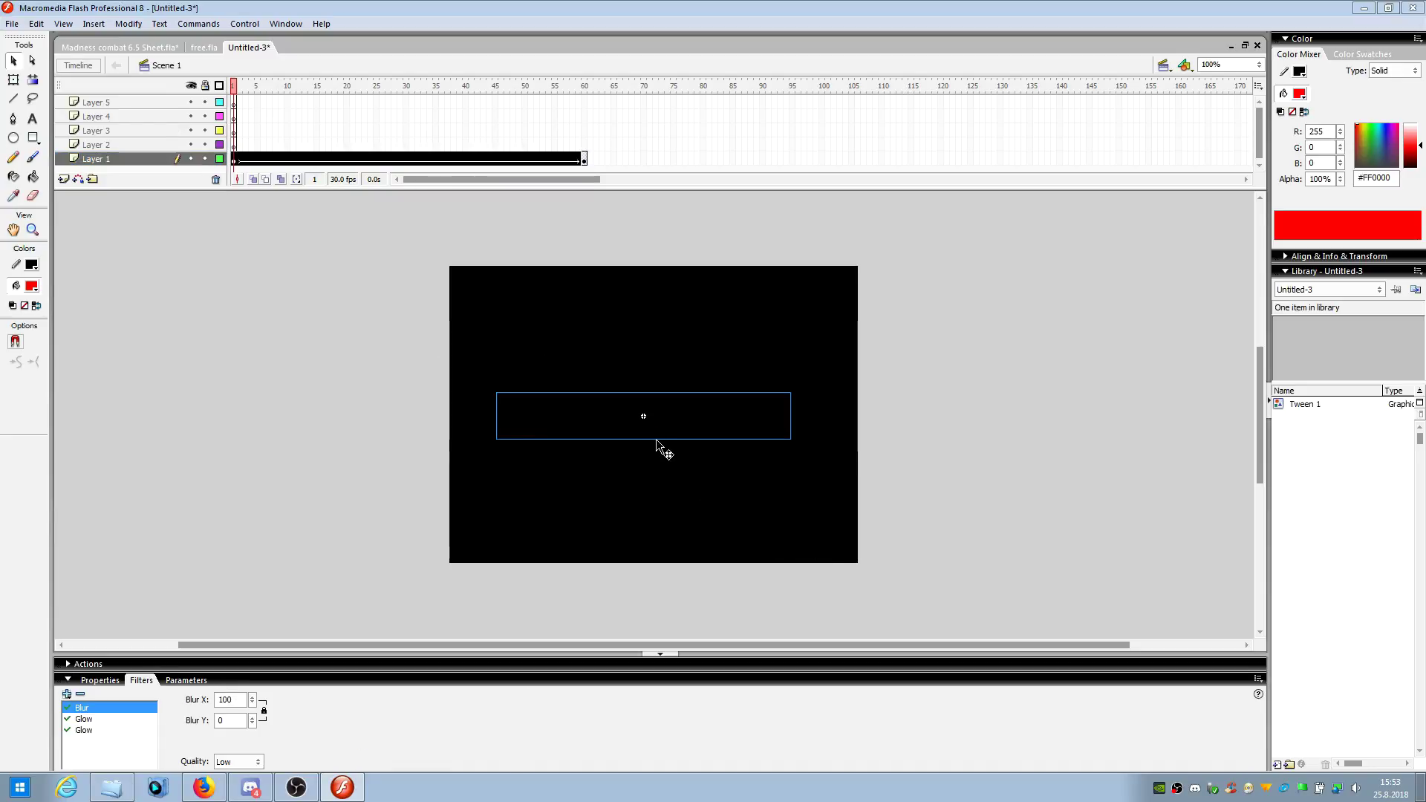
pyautogui.click(236, 161)
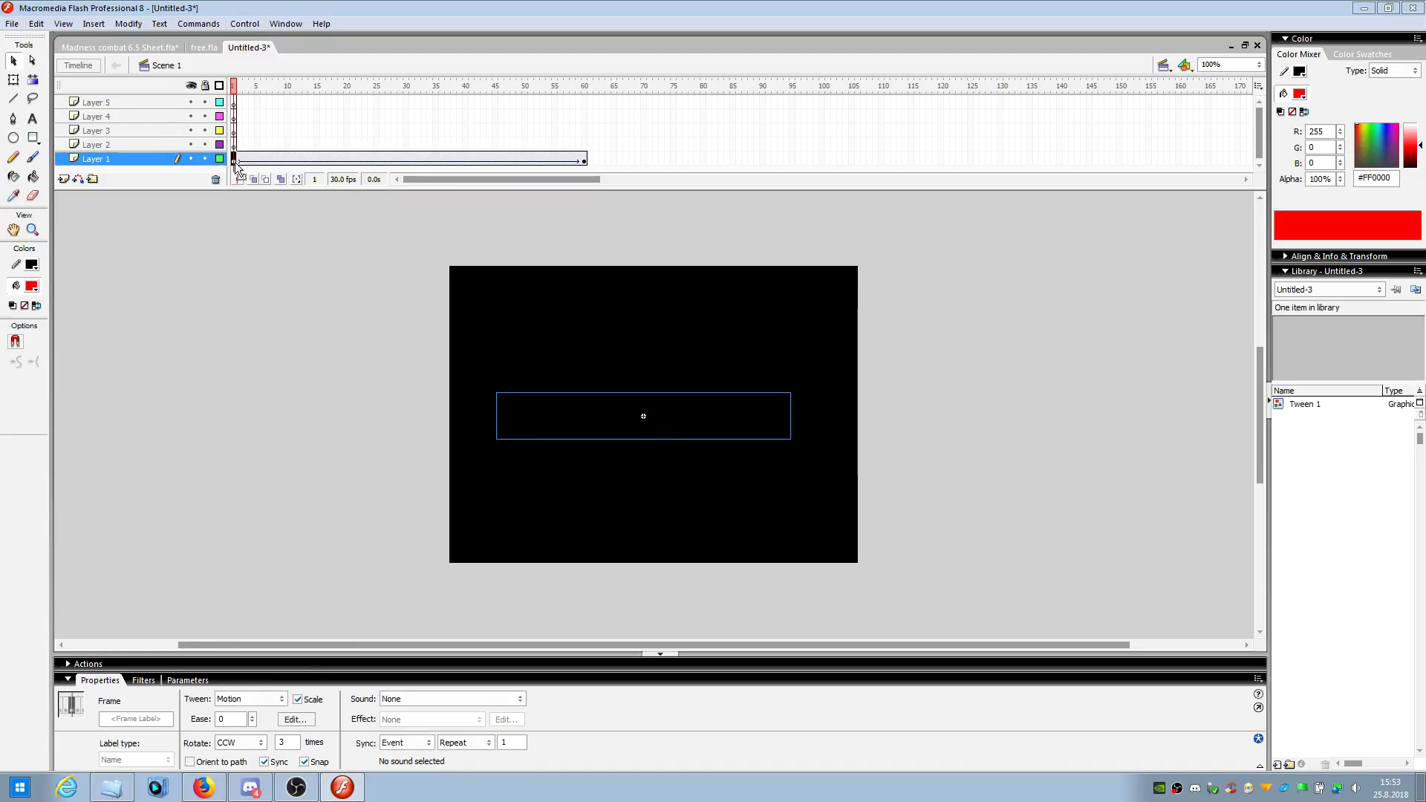
pyautogui.click(247, 743)
pyautogui.click(226, 754)
pyautogui.click(237, 519)
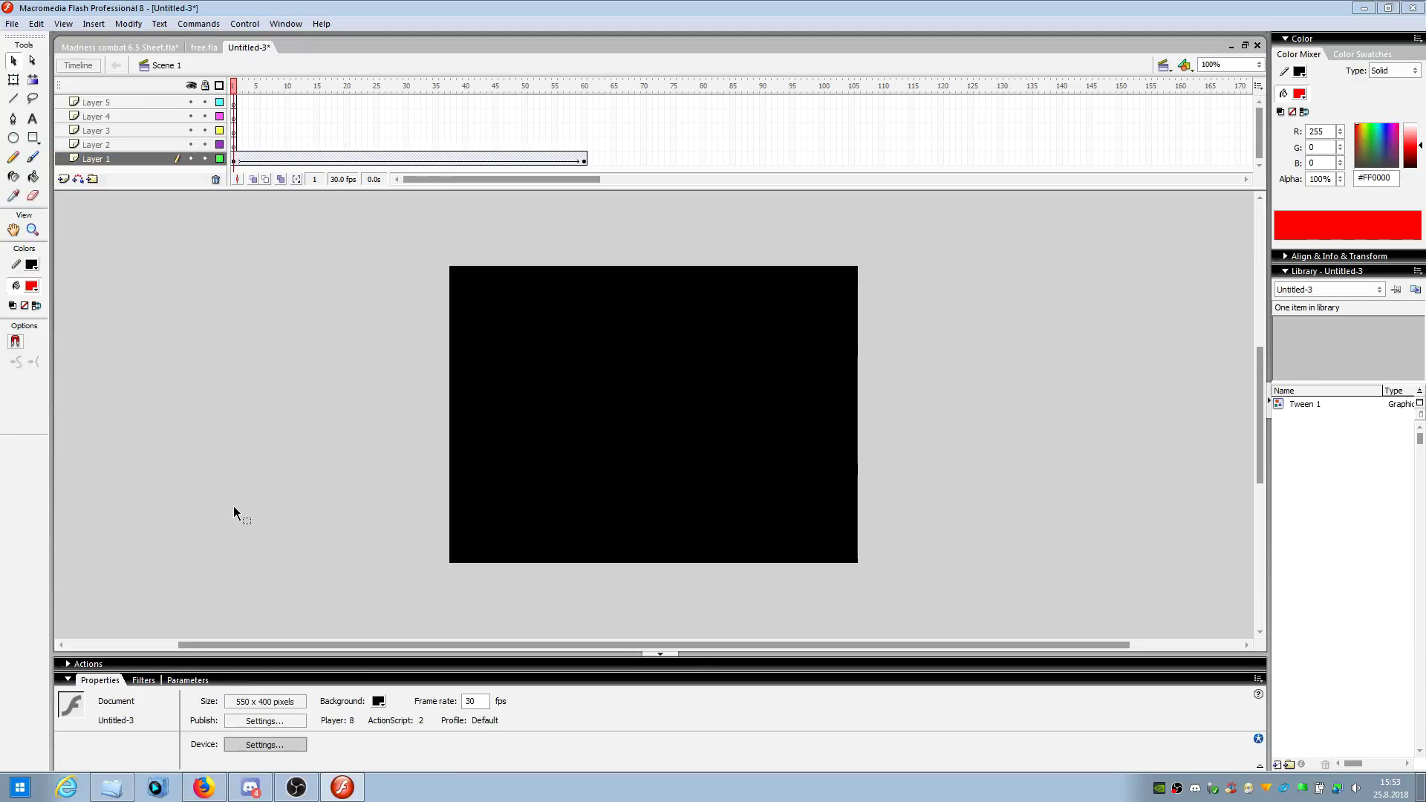
pyautogui.press('Return')
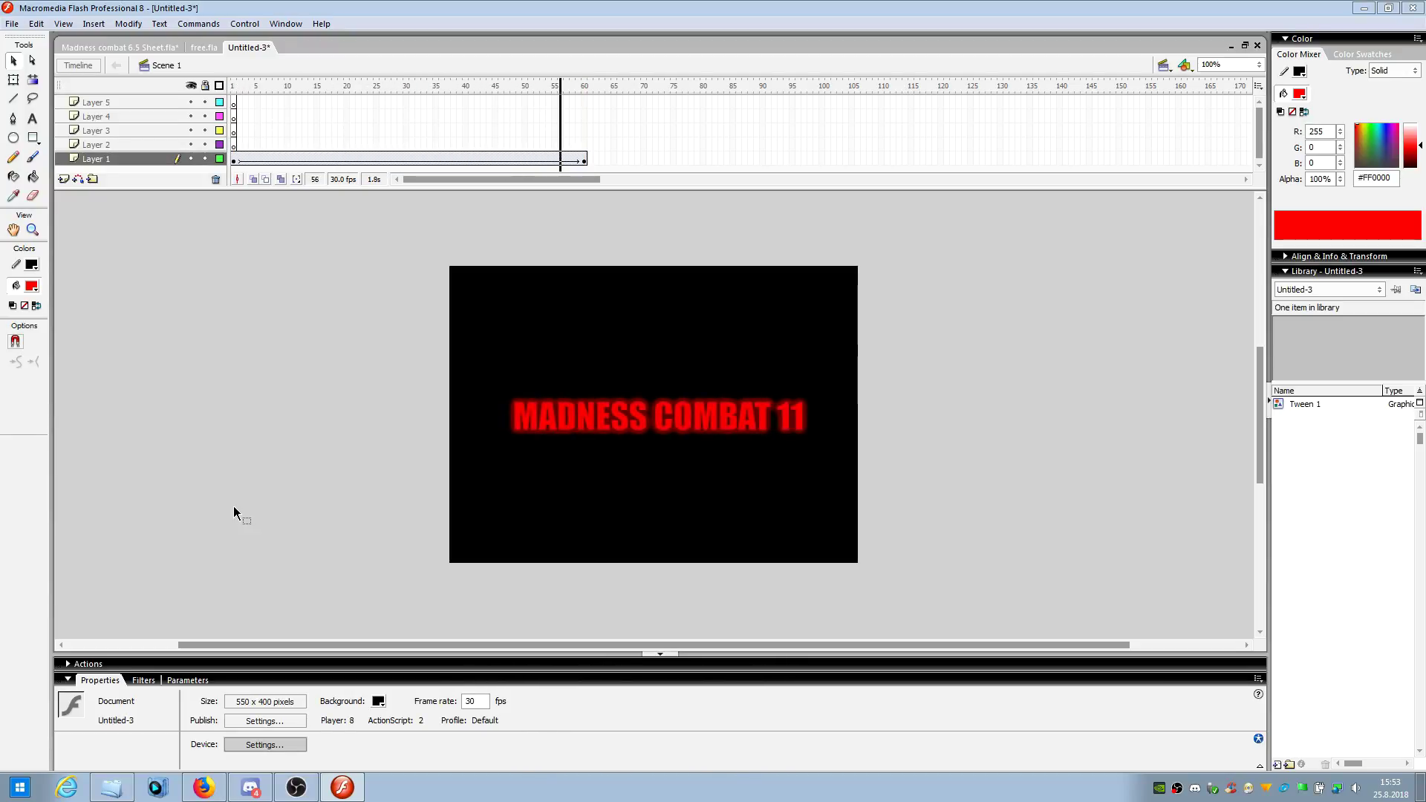
# - Set the frame 1 tween's ease to -100, preview the animation, and return to its ease value
pyautogui.click(234, 160)
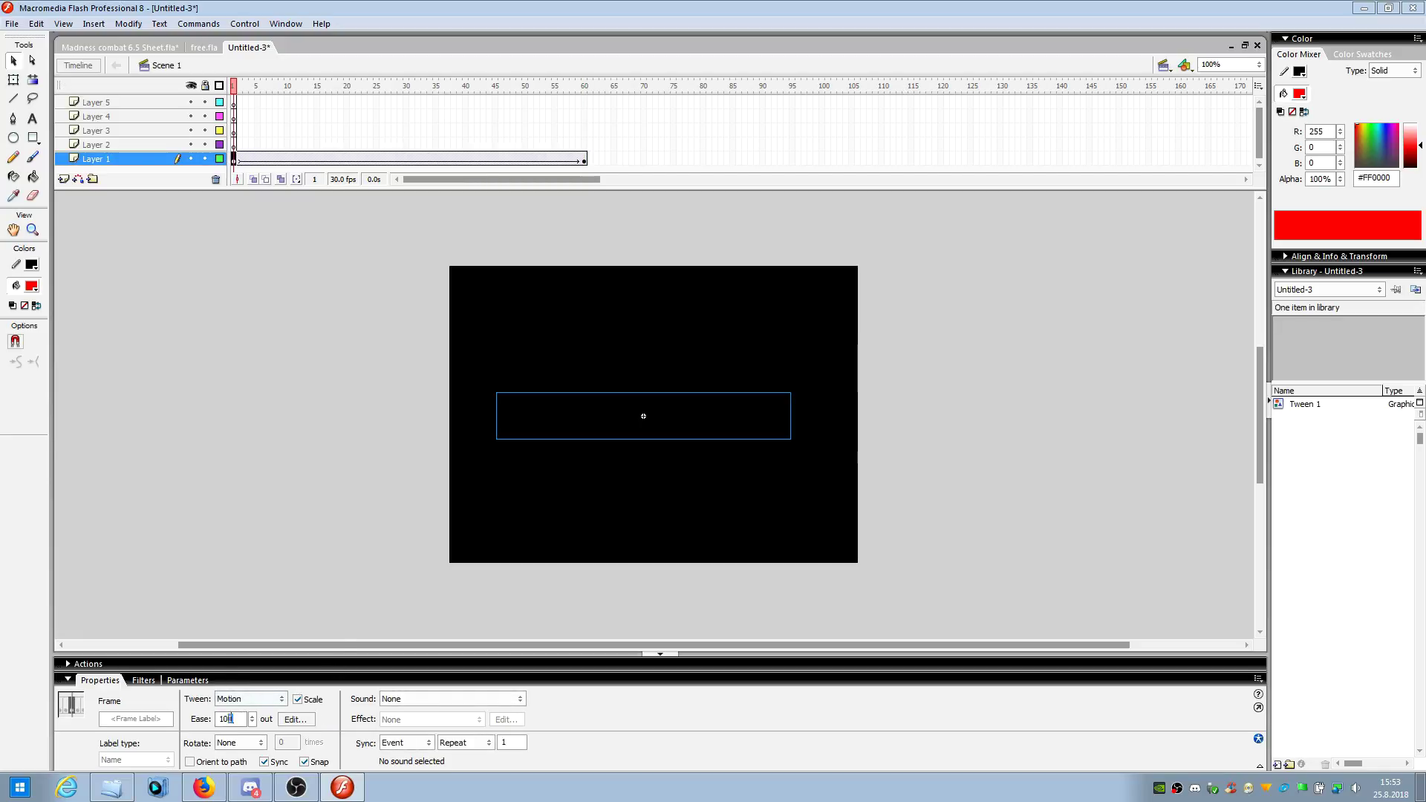
pyautogui.write('-1')
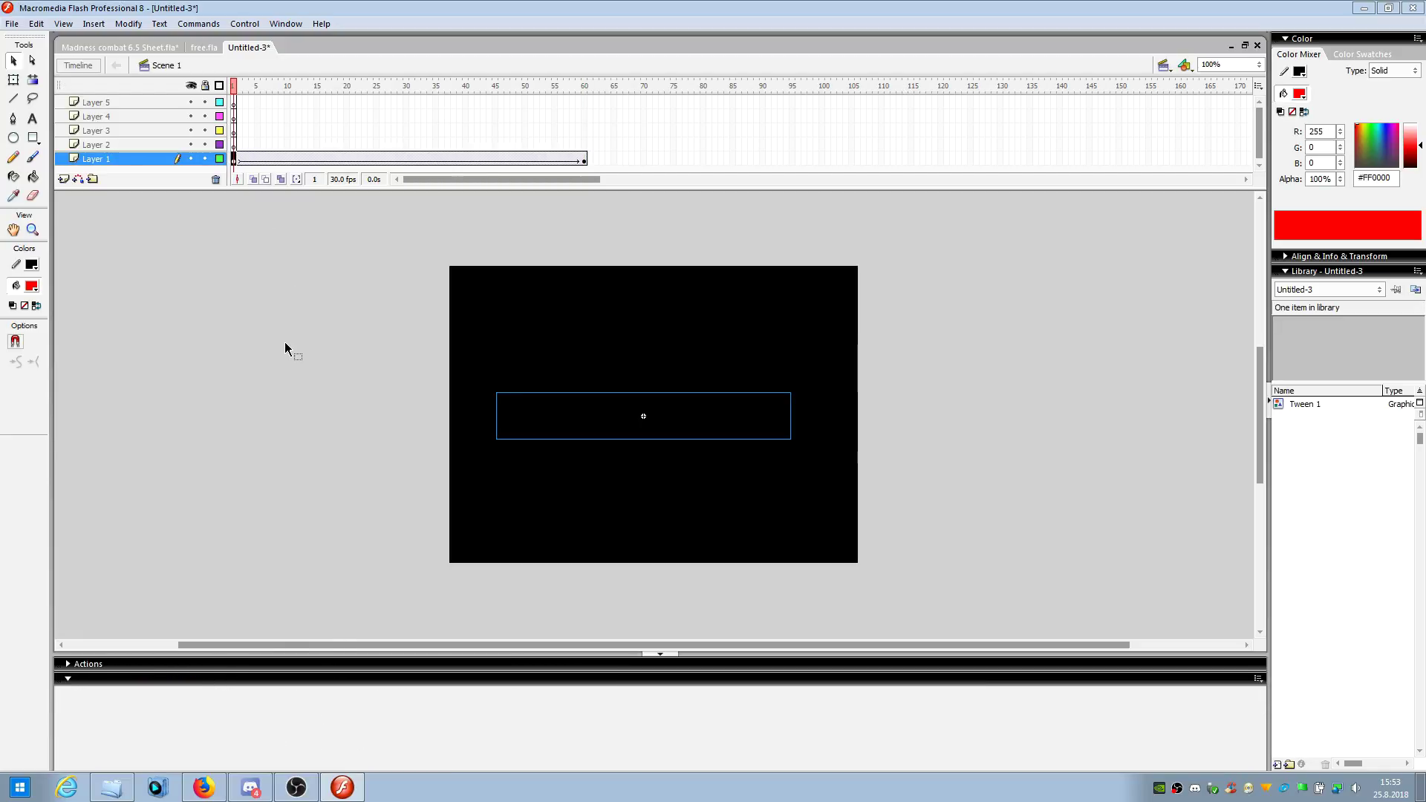
pyautogui.click(285, 347)
pyautogui.press('Return')
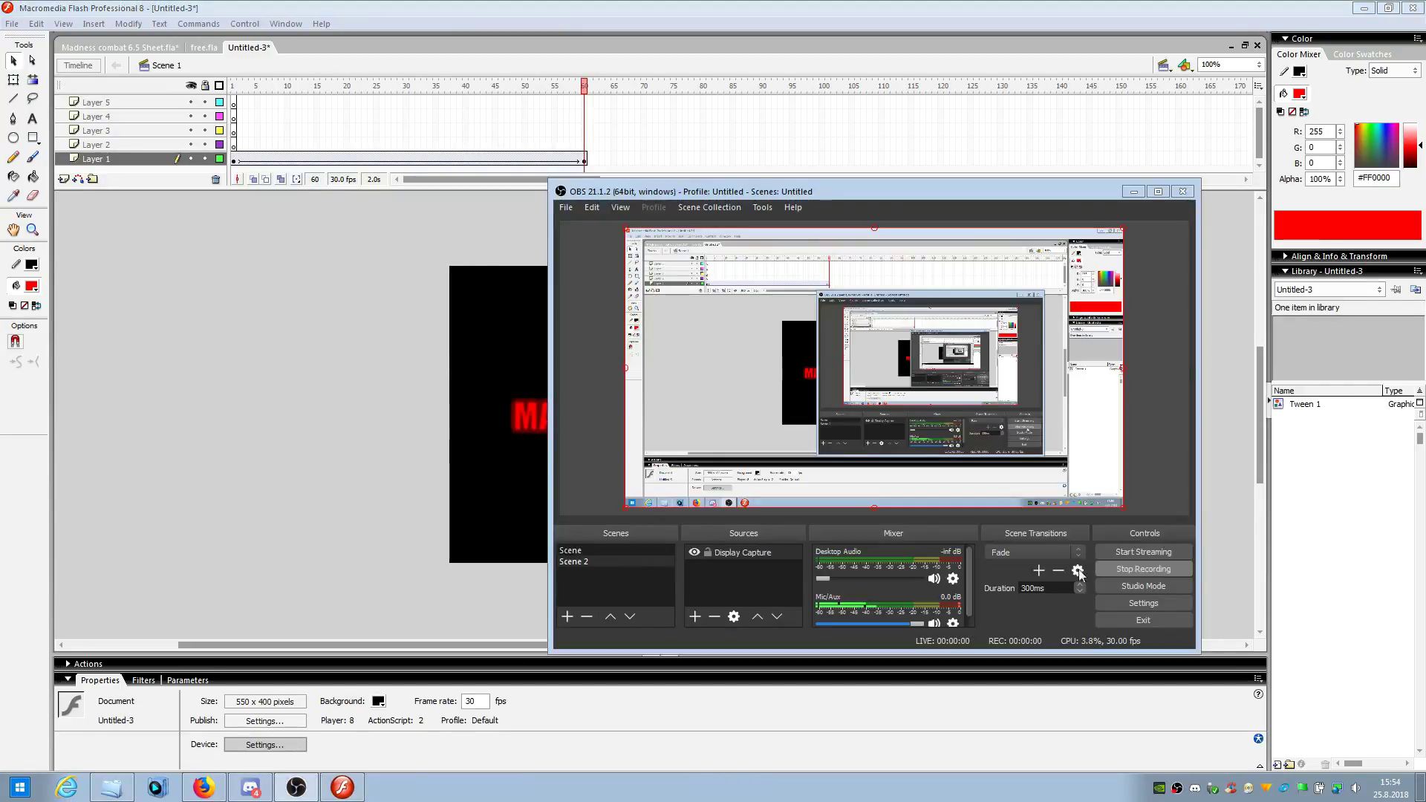
pyautogui.click(367, 450)
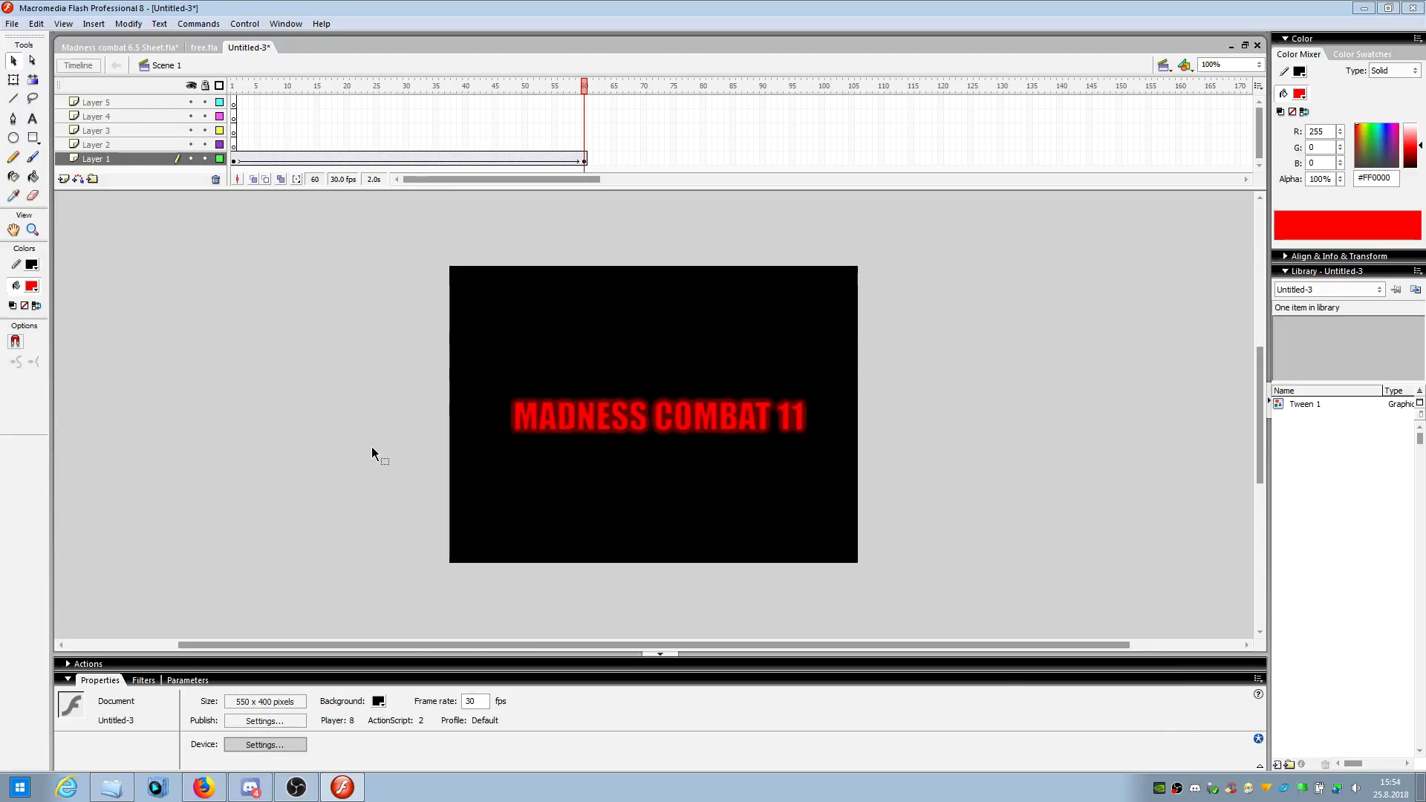
pyautogui.click(234, 159)
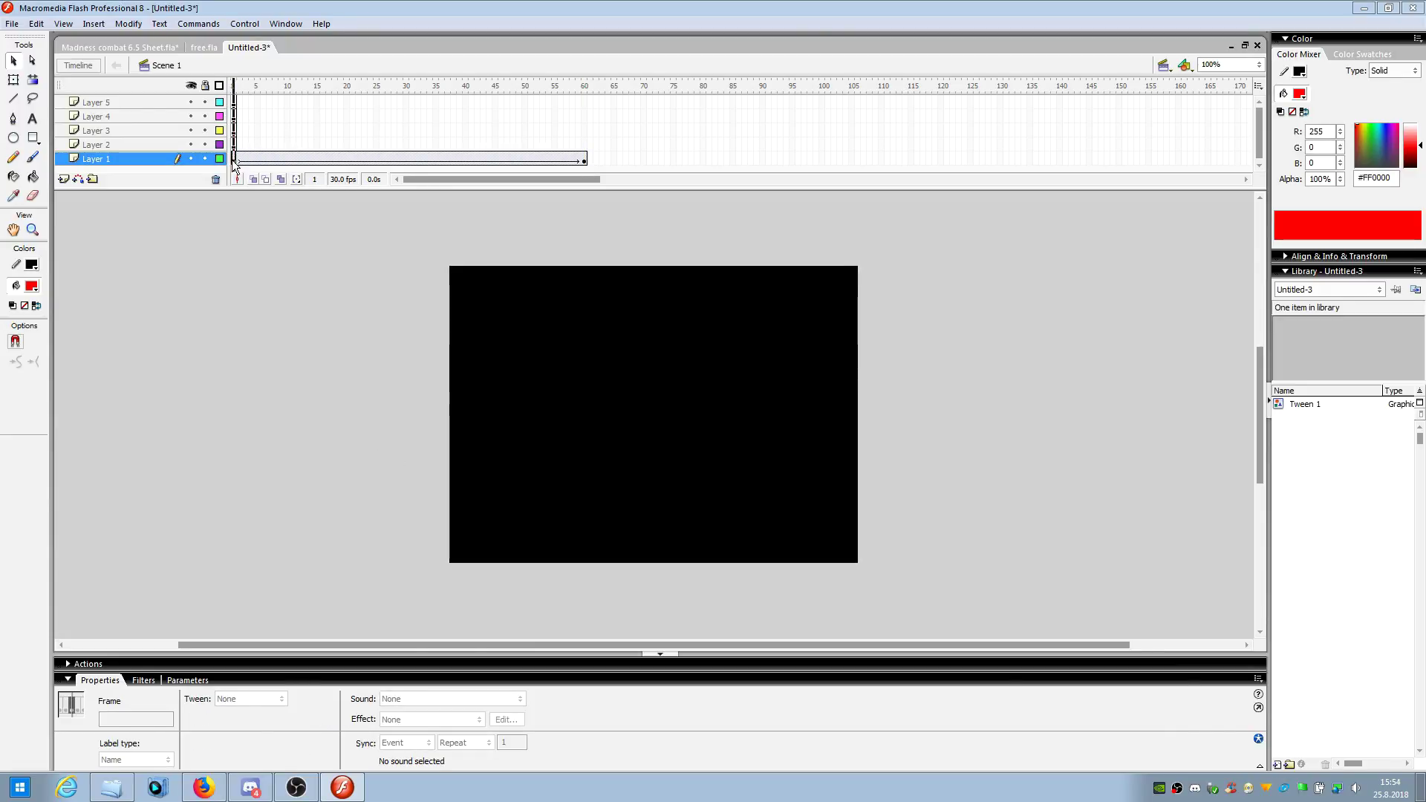
pyautogui.click(224, 722)
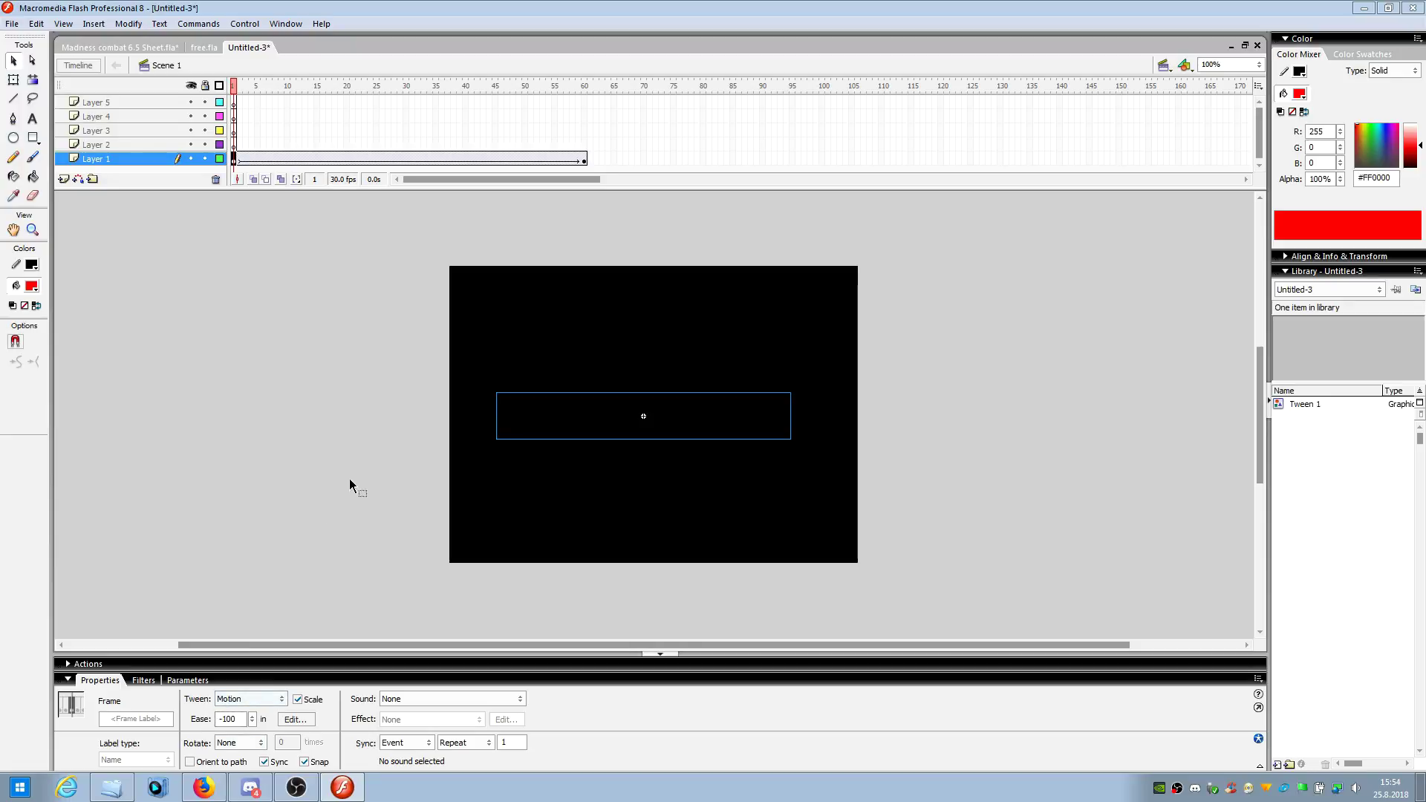
pyautogui.click(350, 542)
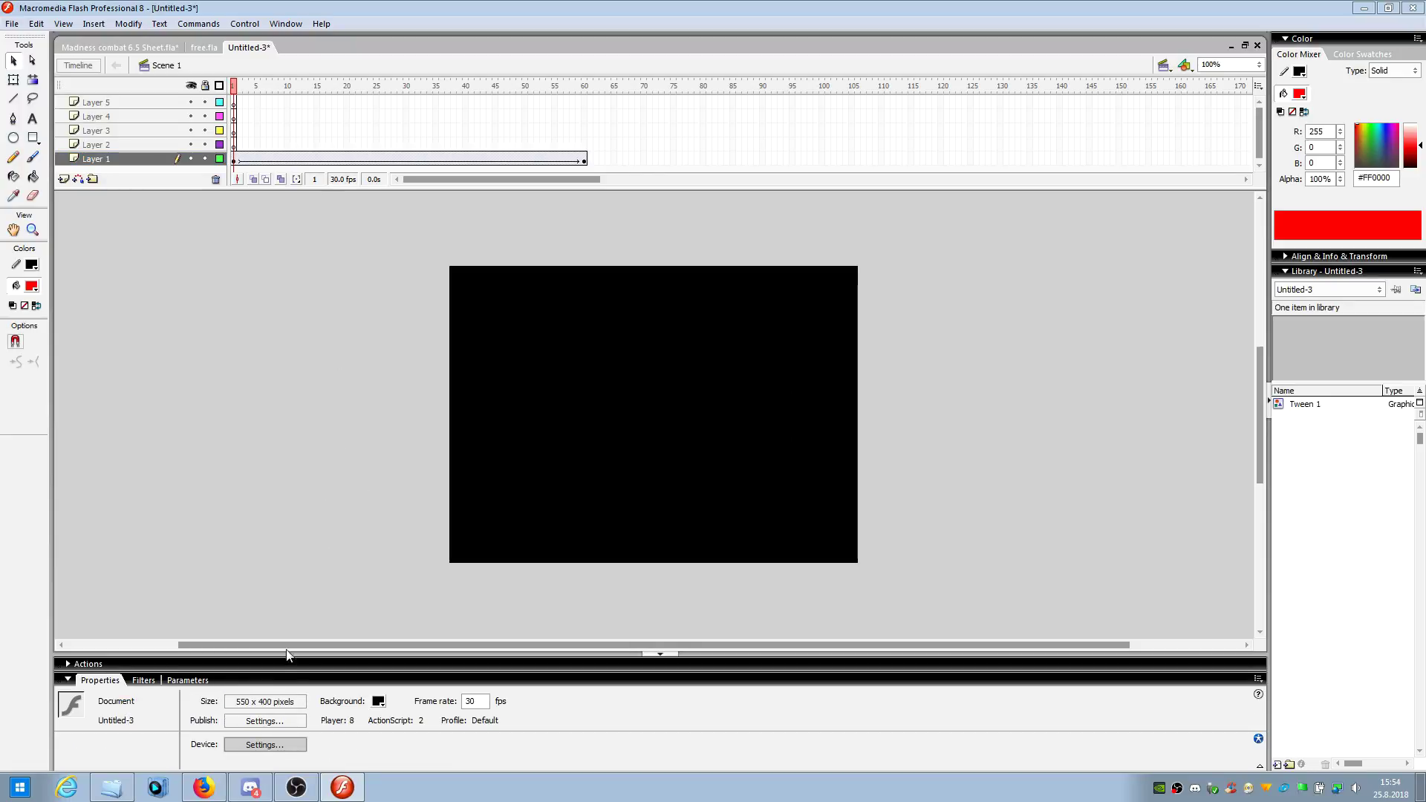
# - Insert keyframes at frames 120 and 180 on Layer 1
pyautogui.moveTo(234, 159); pyautogui.dragTo(587, 158)
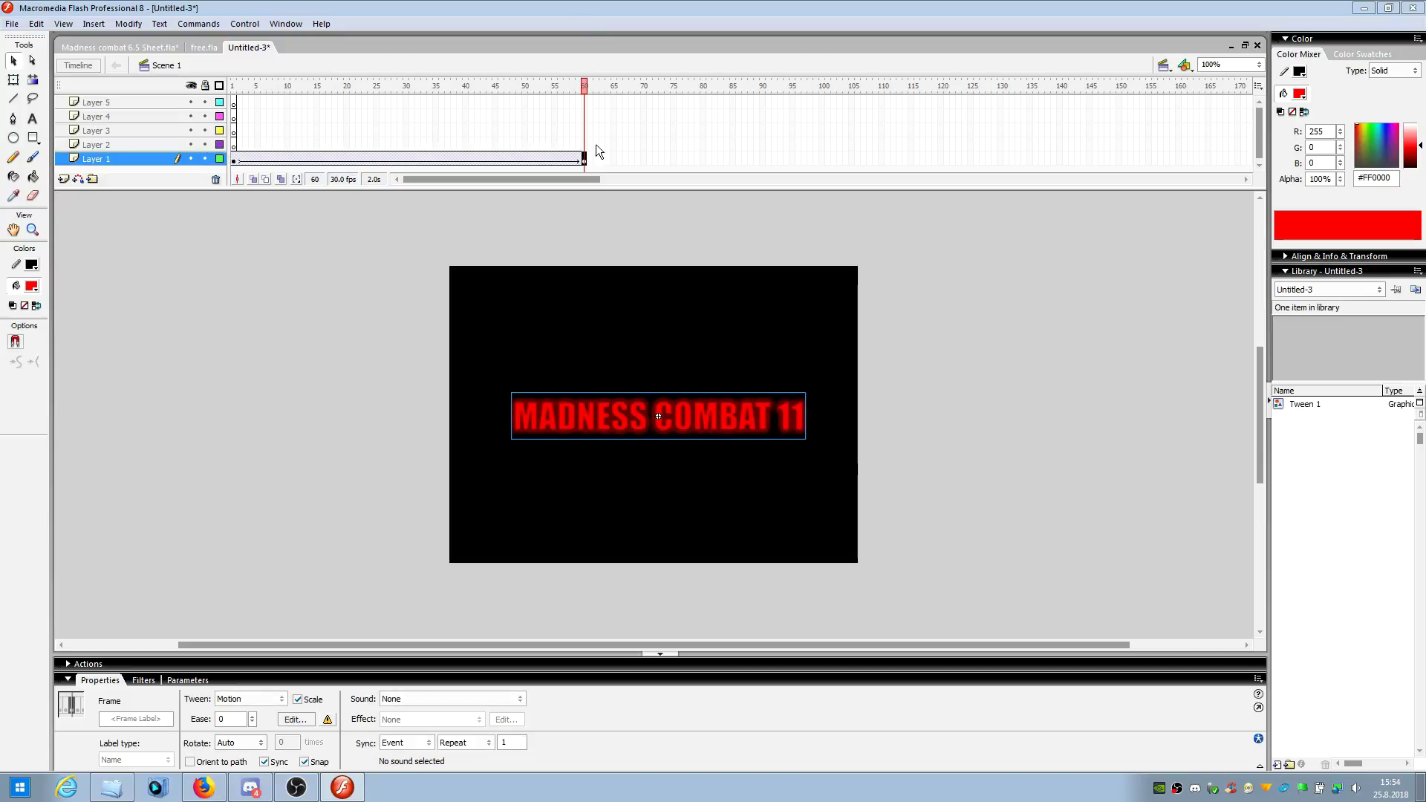
pyautogui.click(939, 159)
pyautogui.rightClick(939, 159)
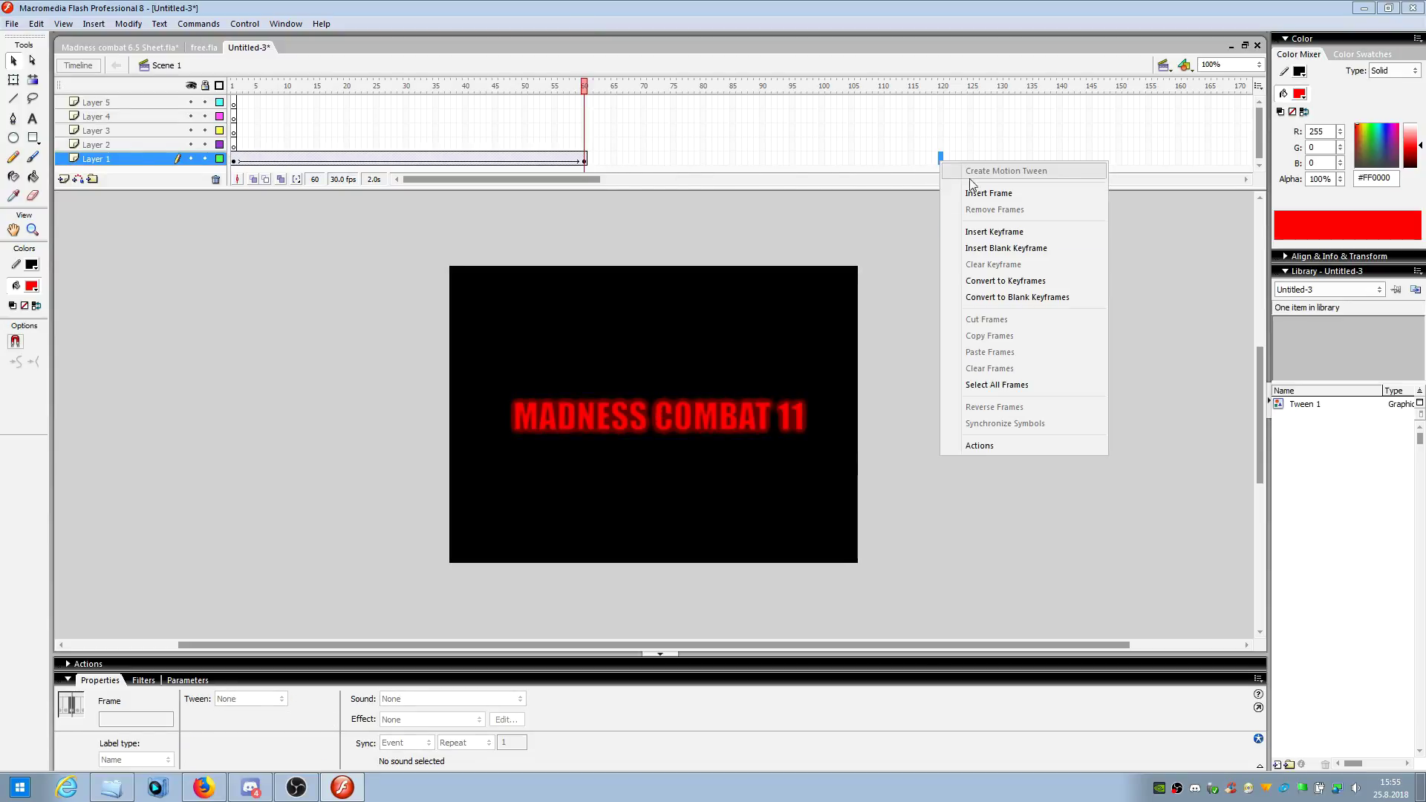
pyautogui.click(1028, 233)
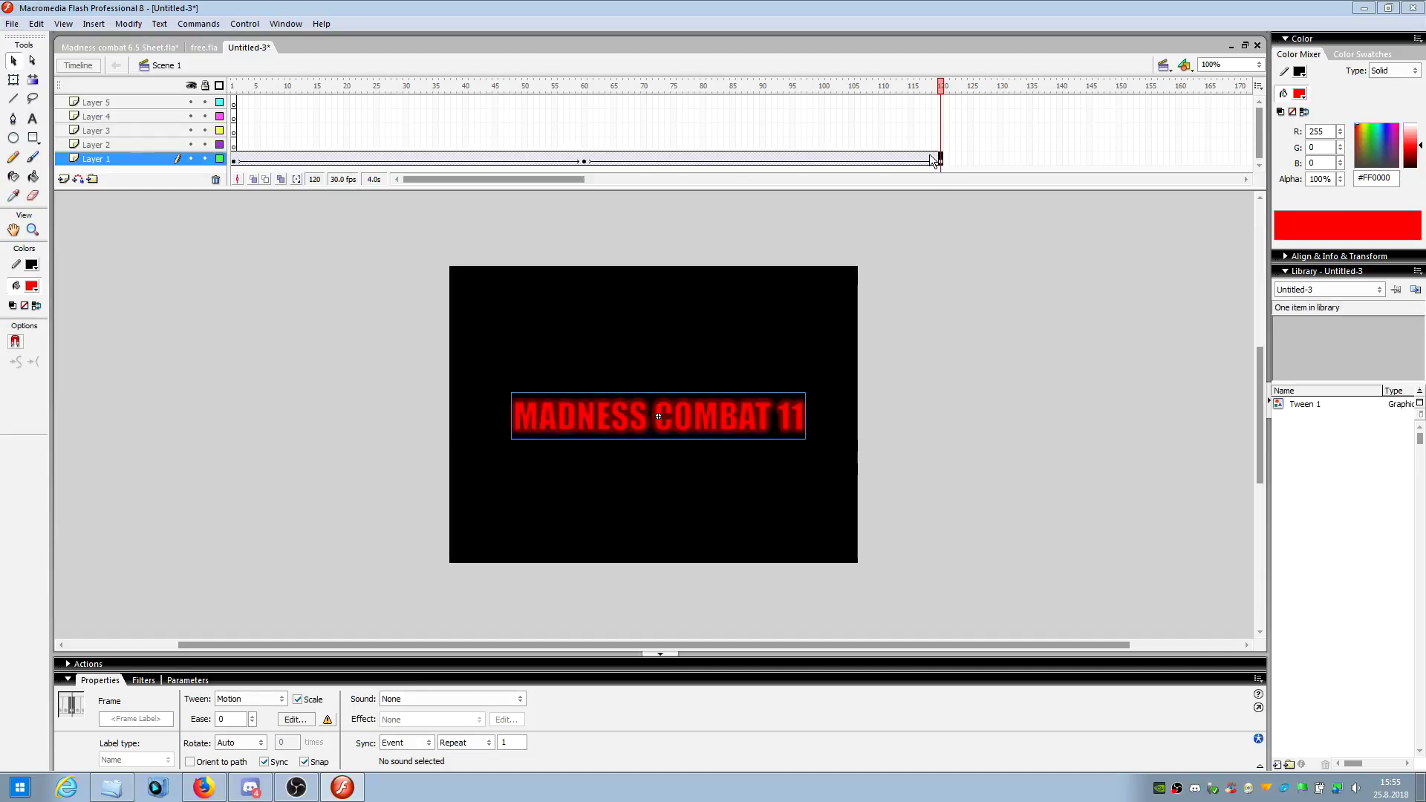
pyautogui.moveTo(572, 180); pyautogui.dragTo(643, 182)
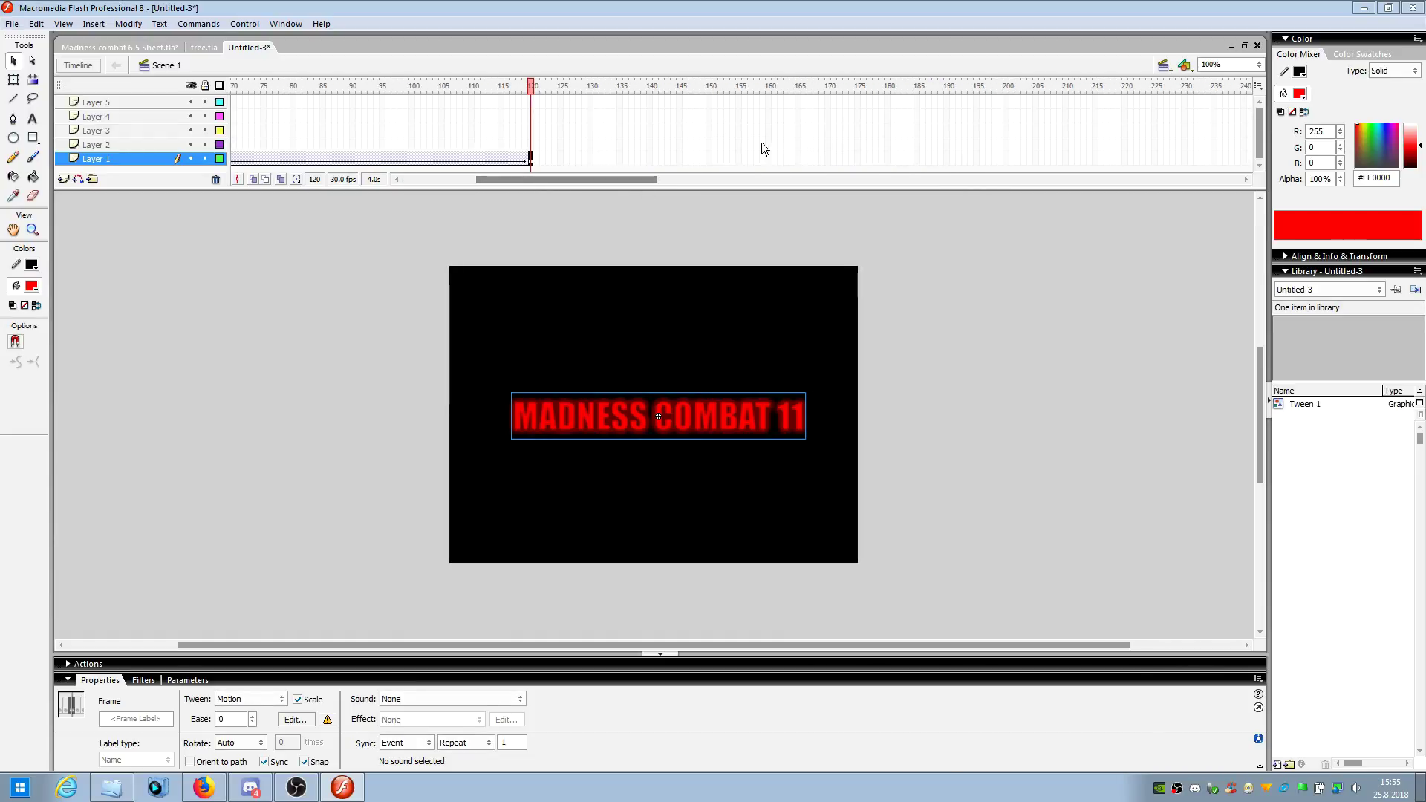
pyautogui.rightClick(885, 158)
pyautogui.click(908, 231)
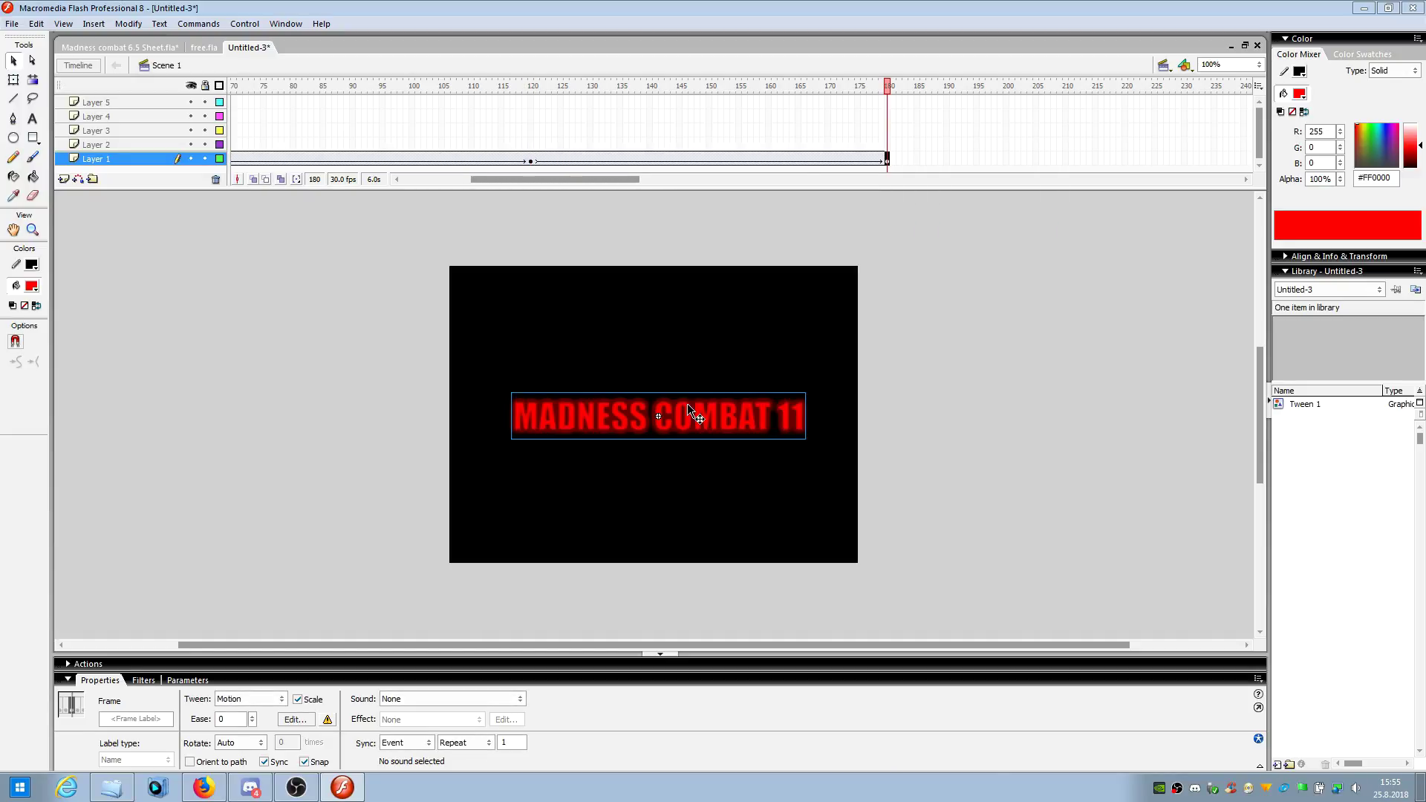
# - Set the title's Blur filter at frame 180 to unlinked Blur X 0 and Blur Y 100
pyautogui.click(690, 410)
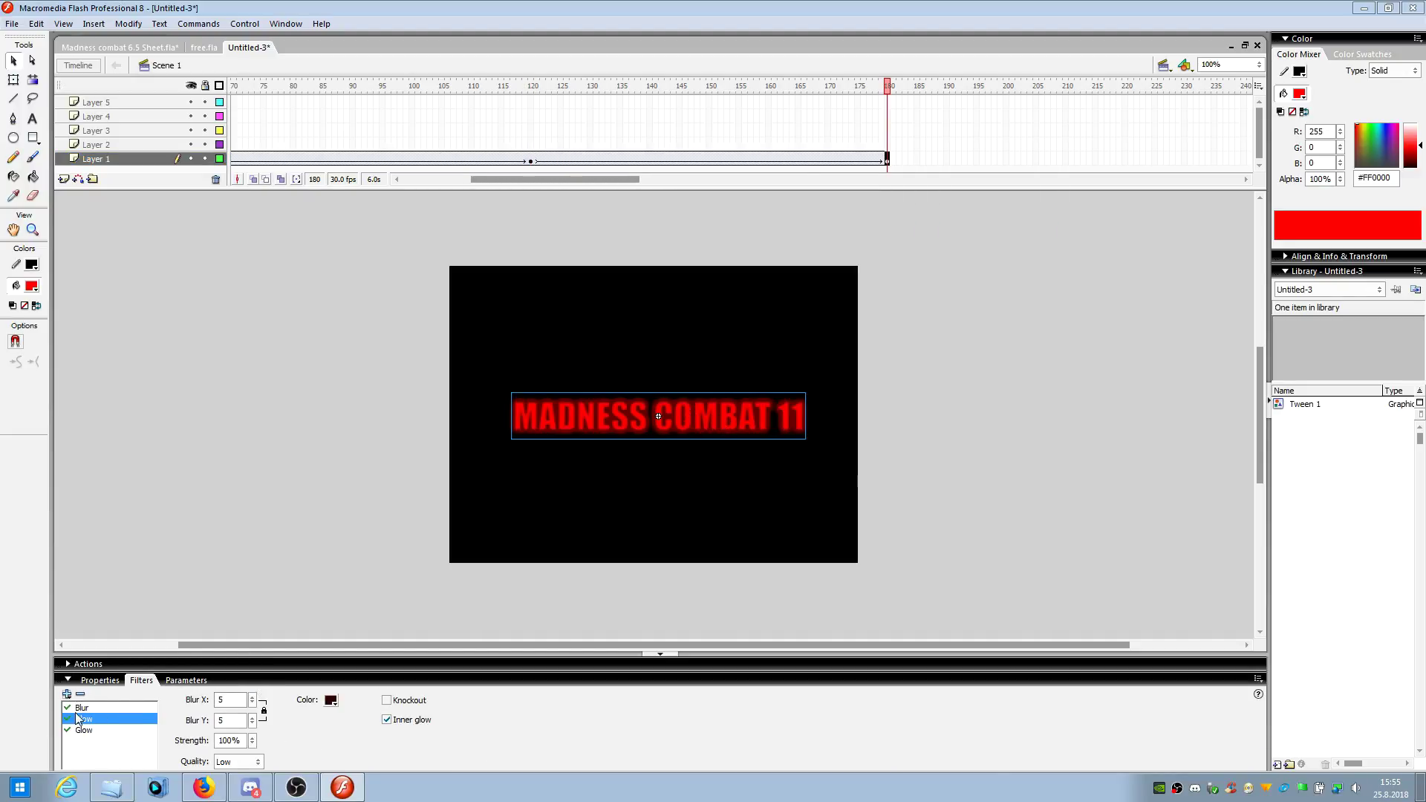
pyautogui.click(82, 709)
pyautogui.click(238, 700)
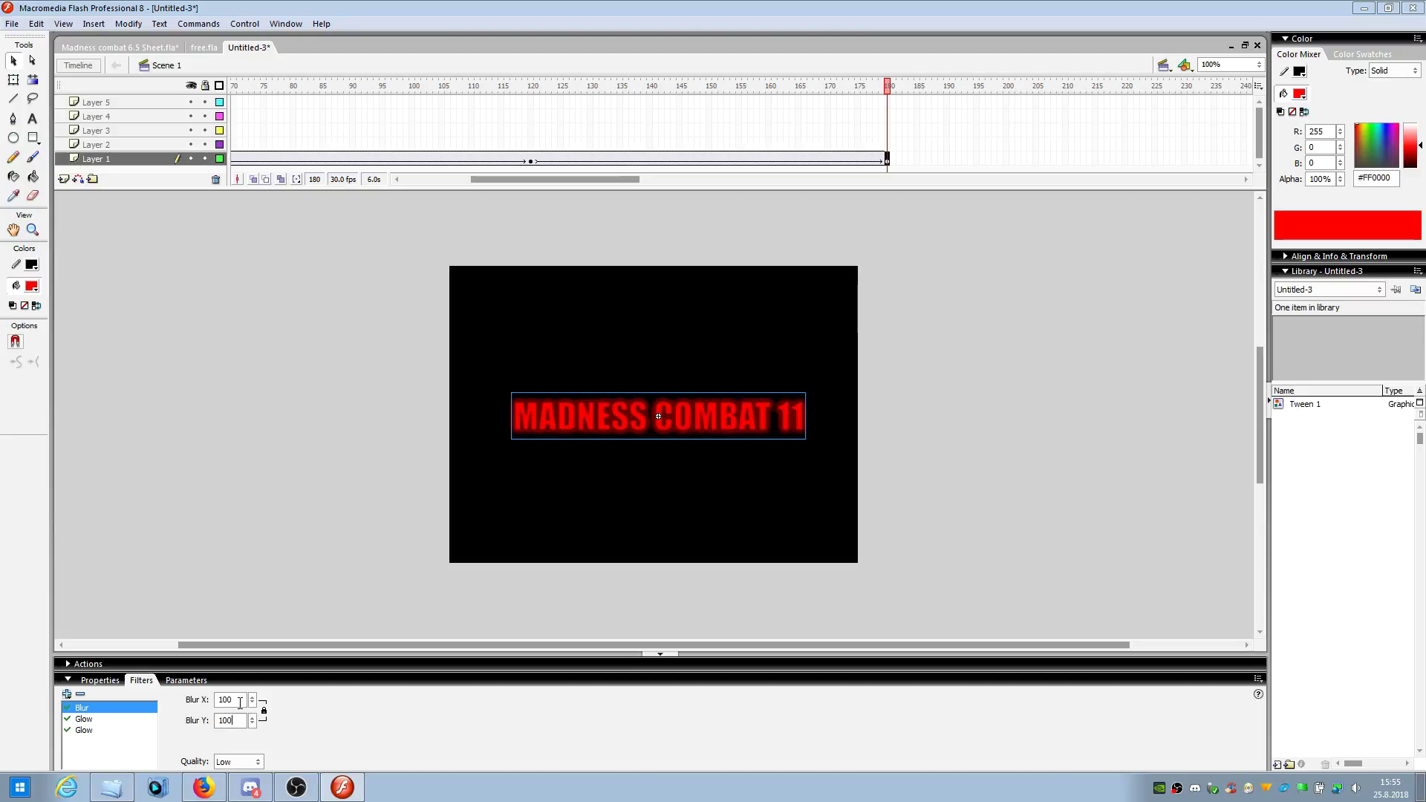
pyautogui.press('Return')
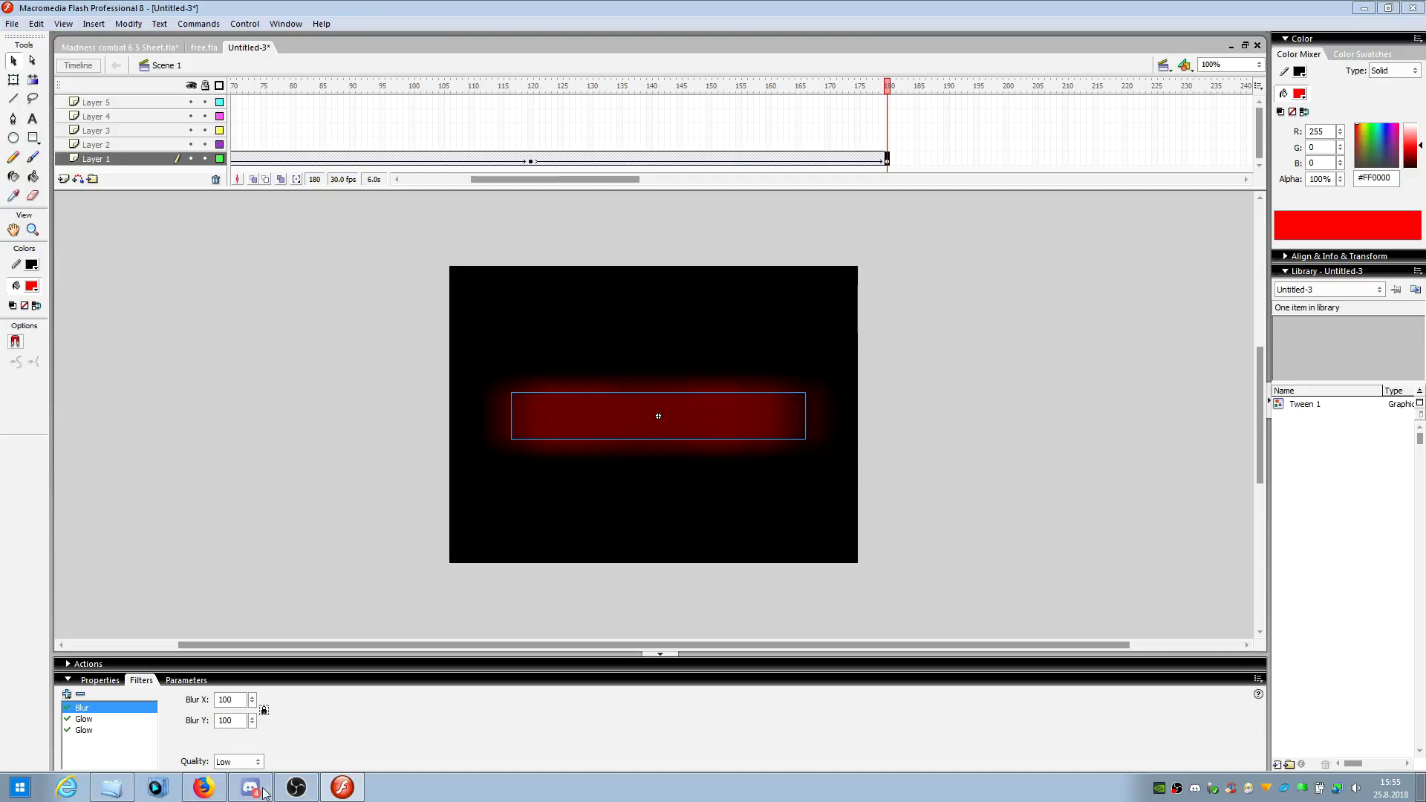
pyautogui.click(231, 542)
pyautogui.click(532, 529)
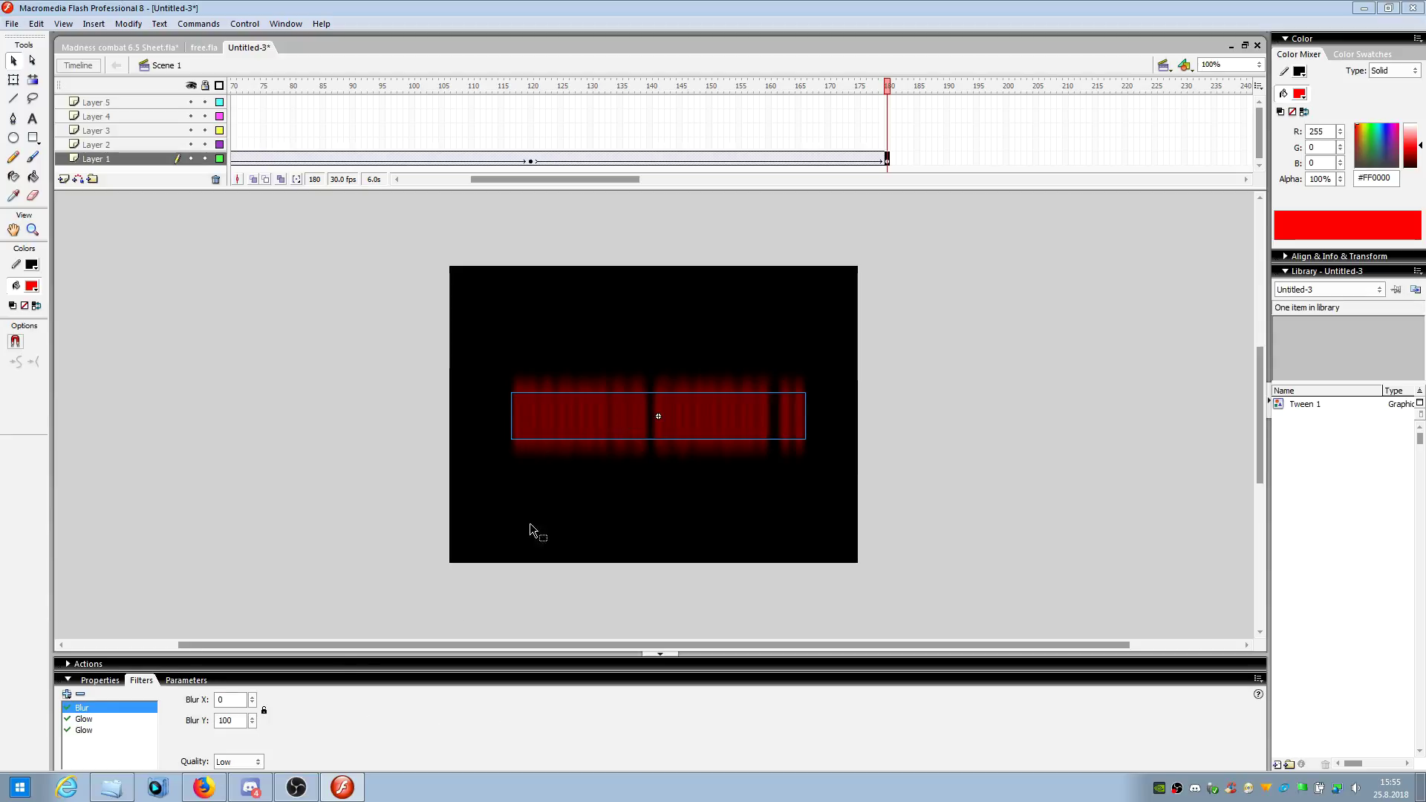
# - Apply an Alpha color effect to fade out the title at frame 180, and play the animation from frame 120
pyautogui.click(100, 681)
pyautogui.click(416, 699)
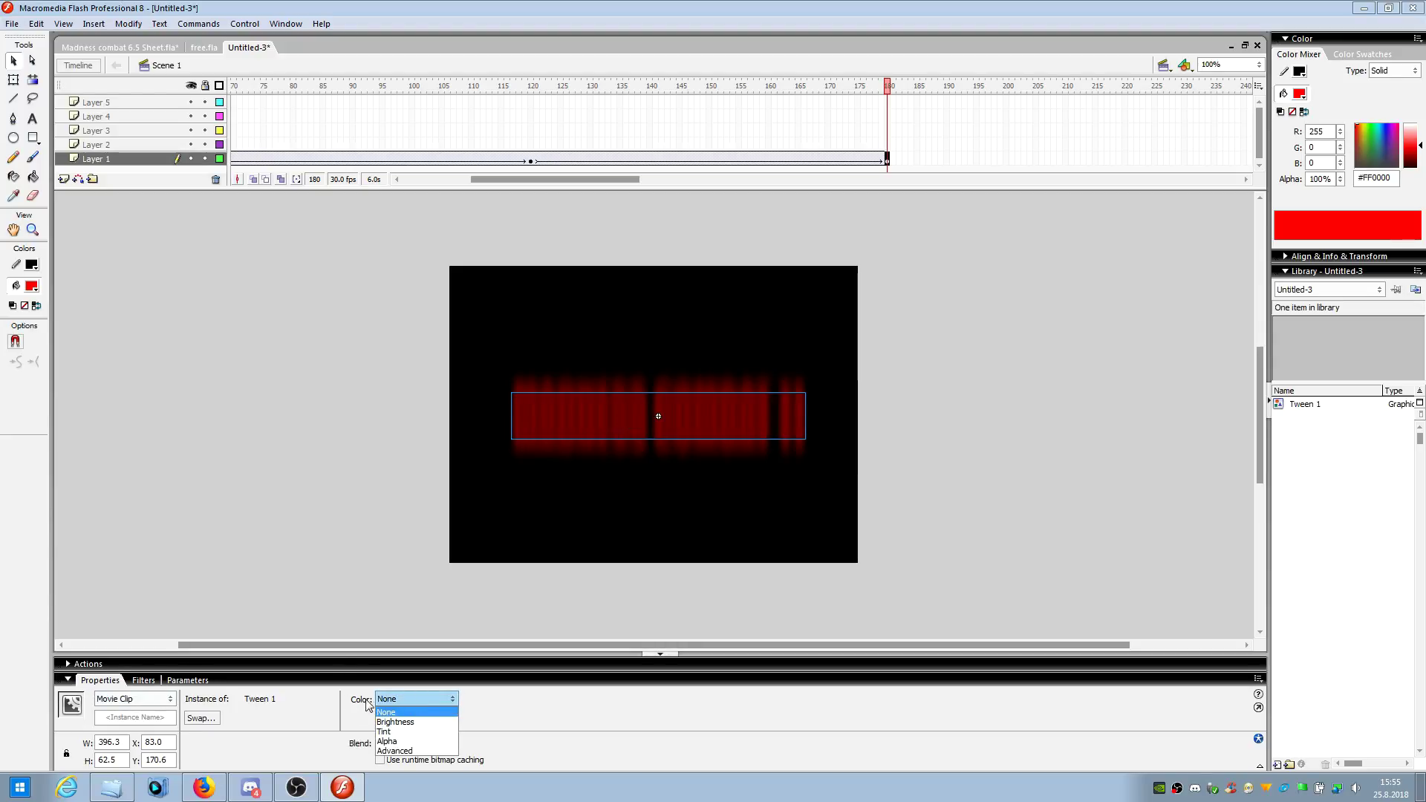
pyautogui.click(422, 742)
pyautogui.click(381, 492)
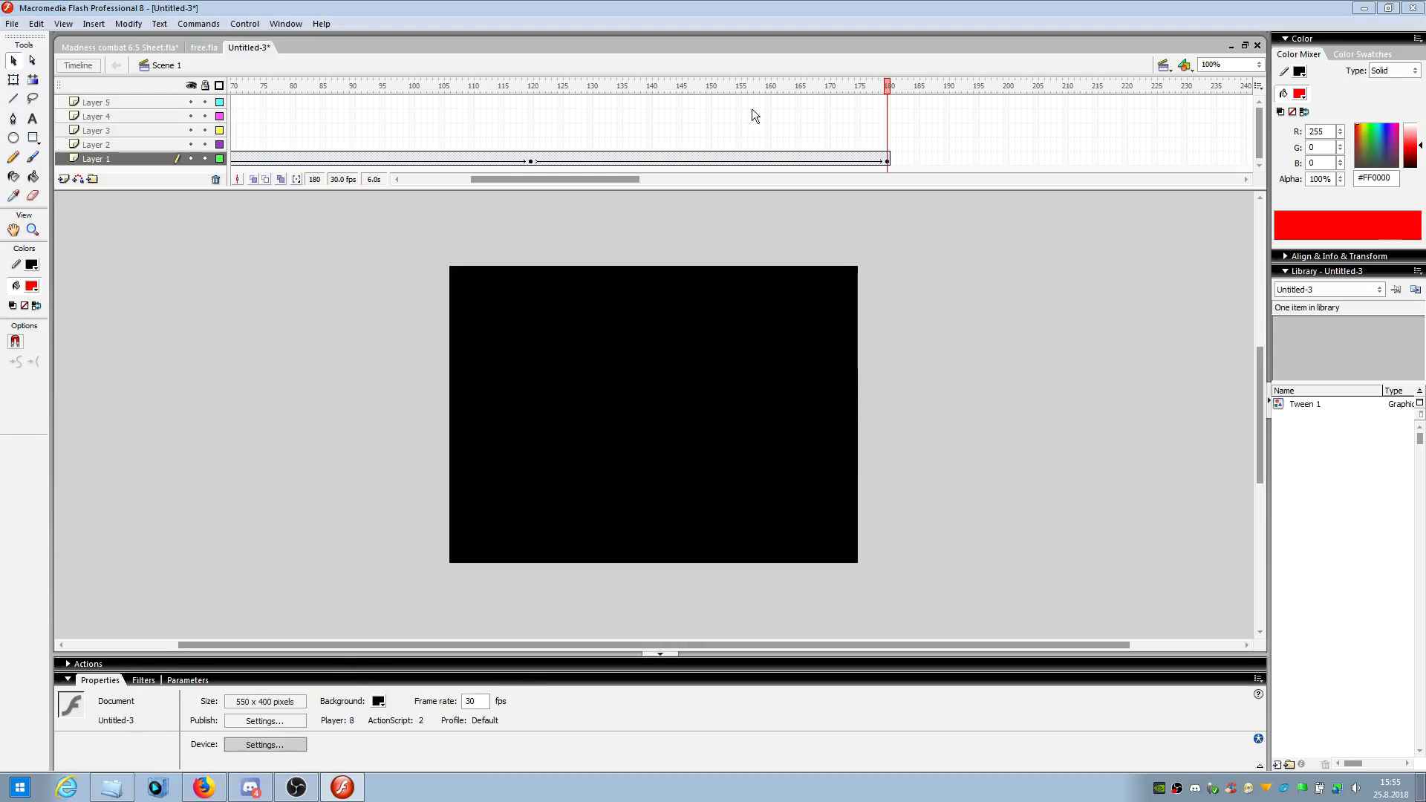
pyautogui.click(532, 90)
pyautogui.press('Return')
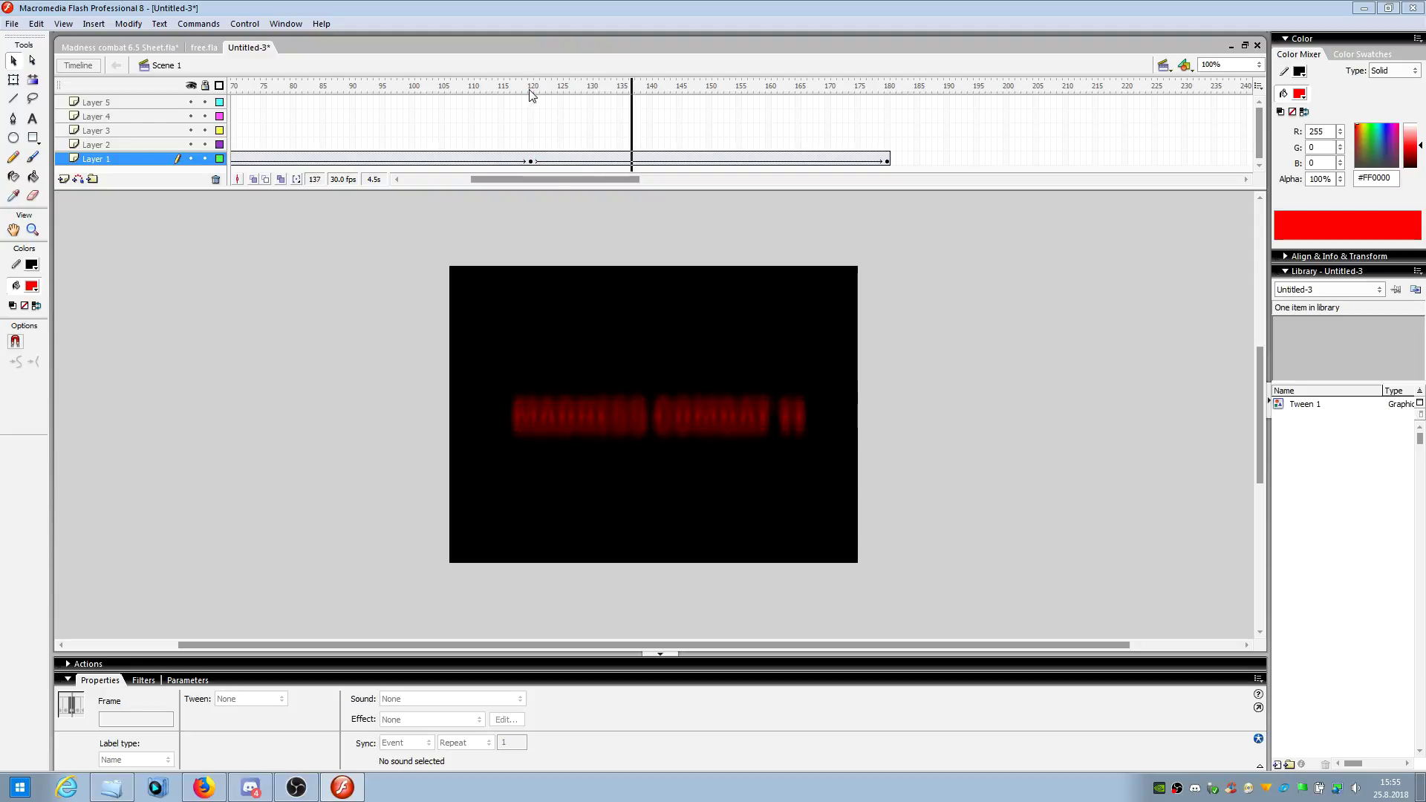
# - Play the title's fade-out starting from the keyframe at frame 120
pyautogui.click(530, 160)
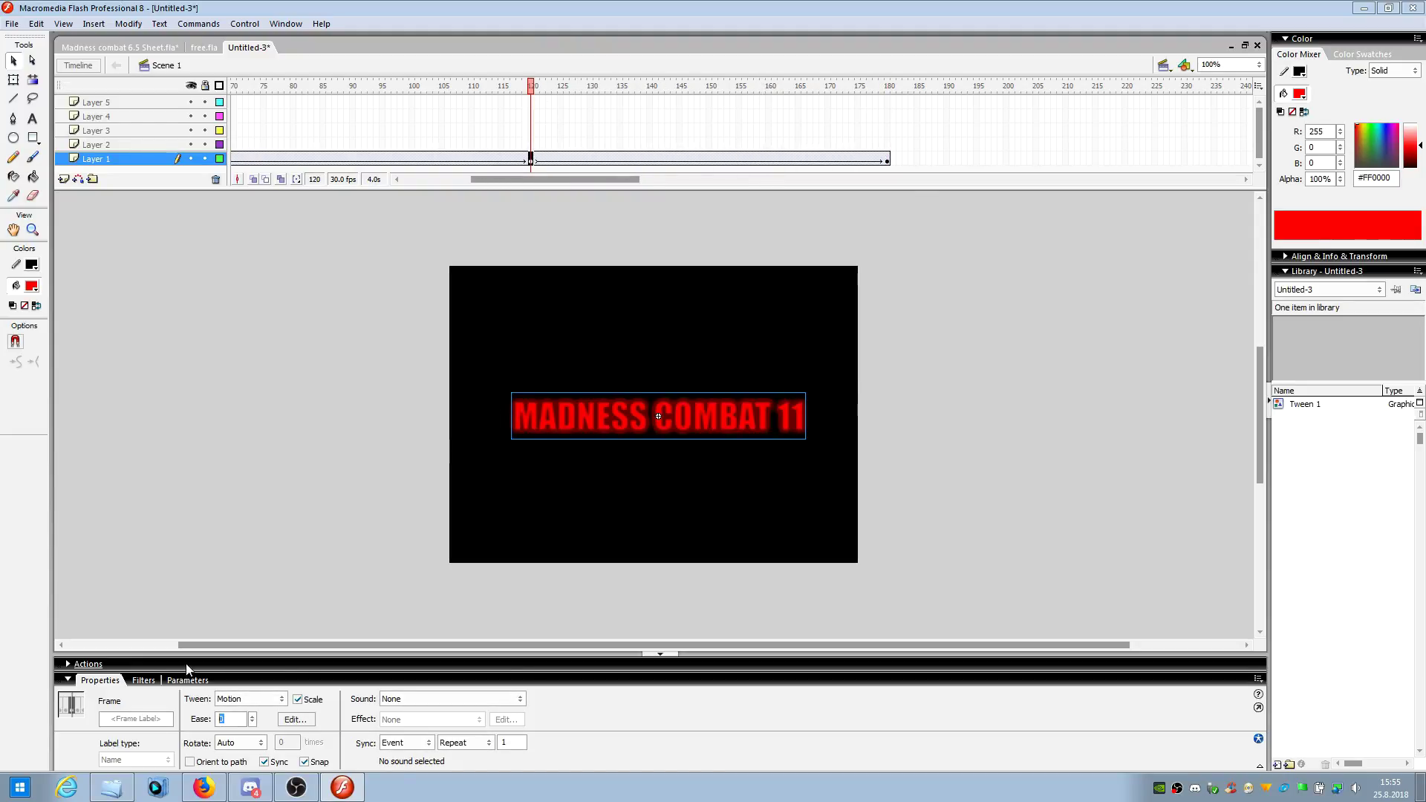
pyautogui.click(257, 528)
pyautogui.press('Return')
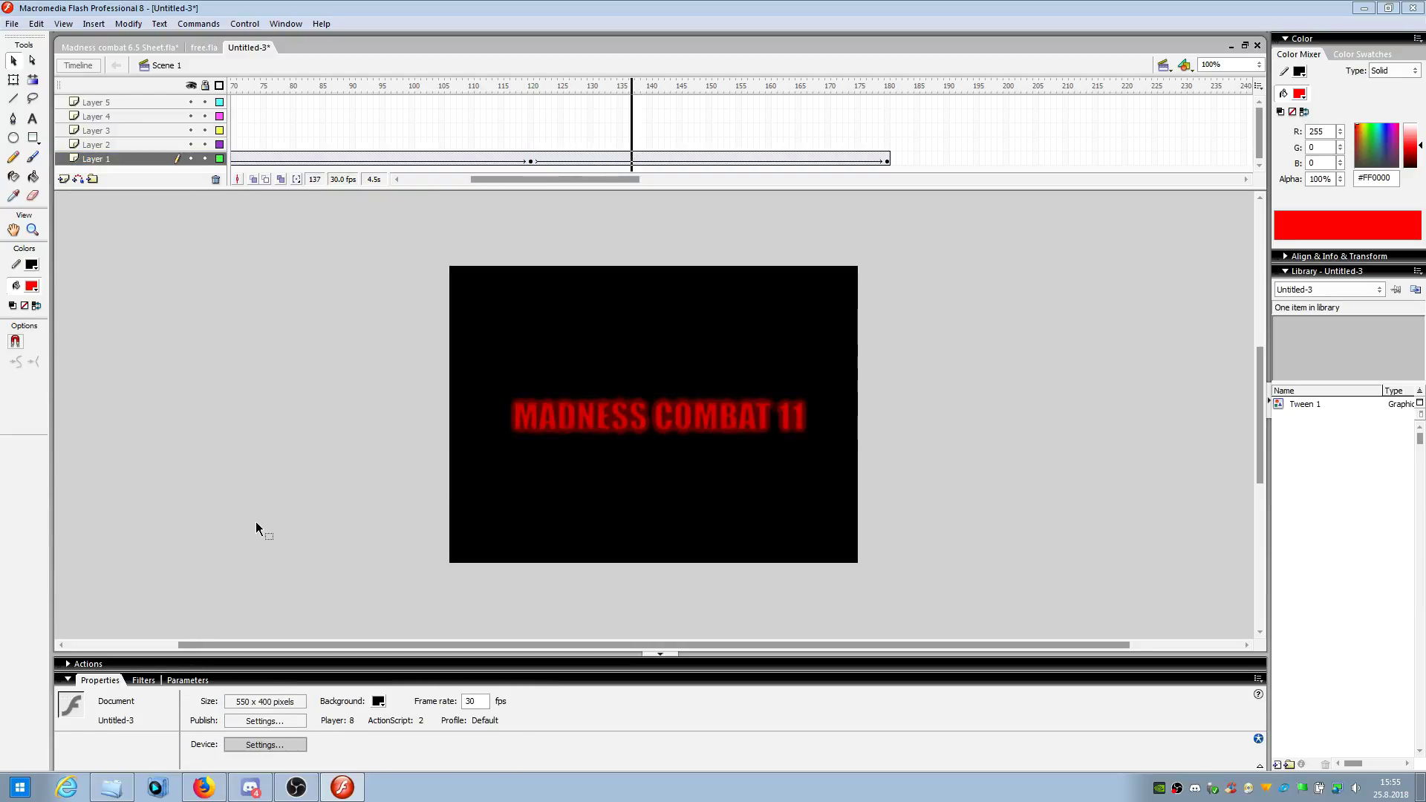
pyautogui.press('Return')
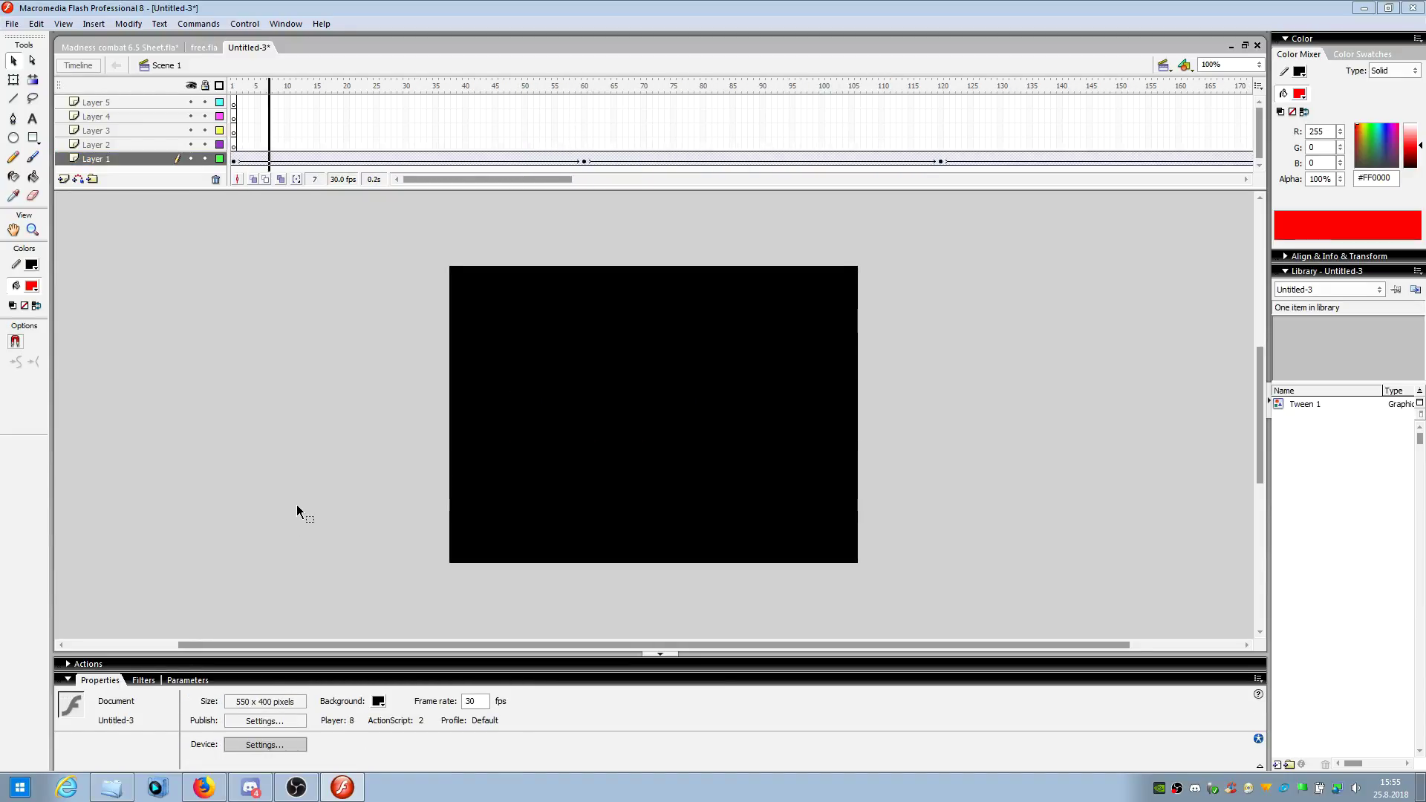
# - Play the title animation from frame 1 of Layer 1, then rewind to the start
pyautogui.click(234, 159)
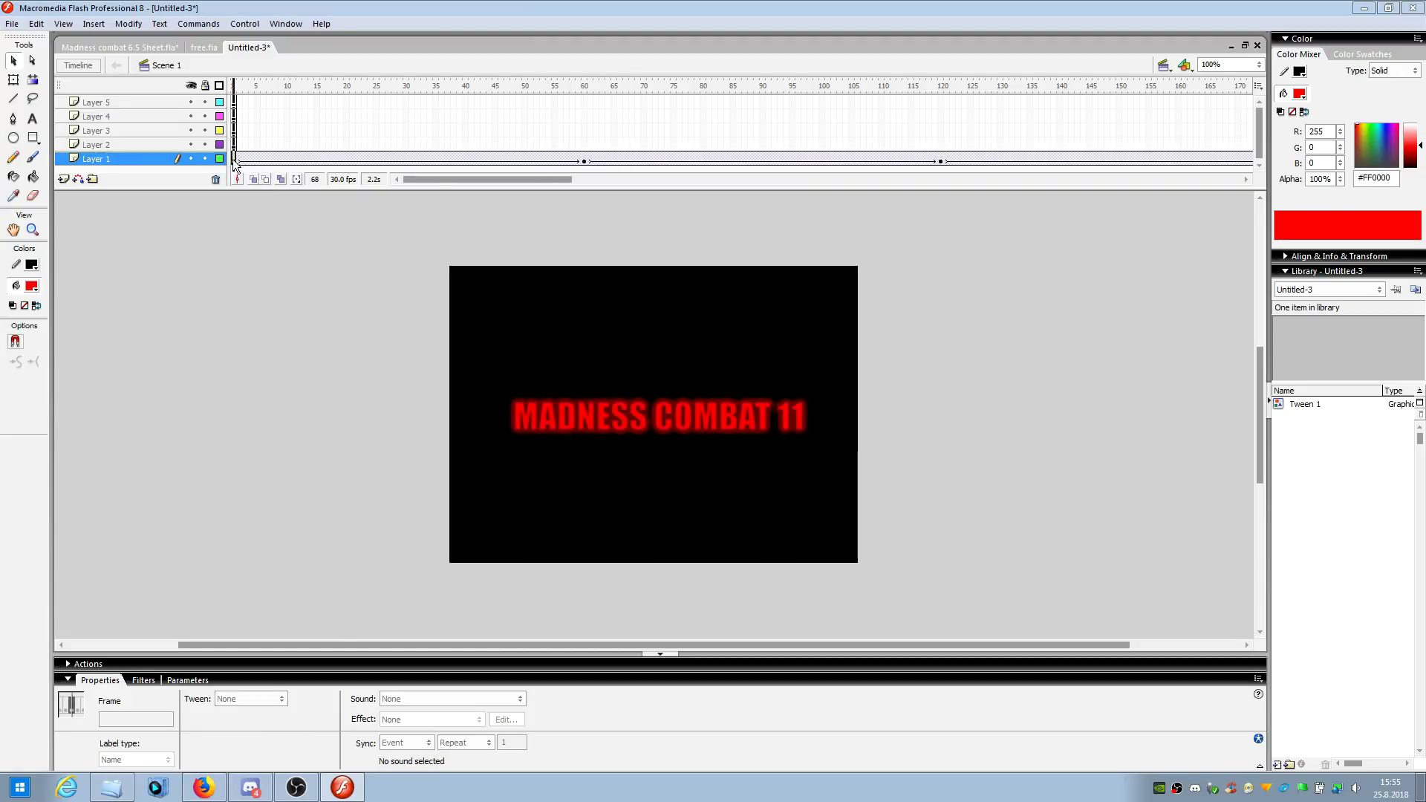
pyautogui.click(248, 471)
pyautogui.press('Return')
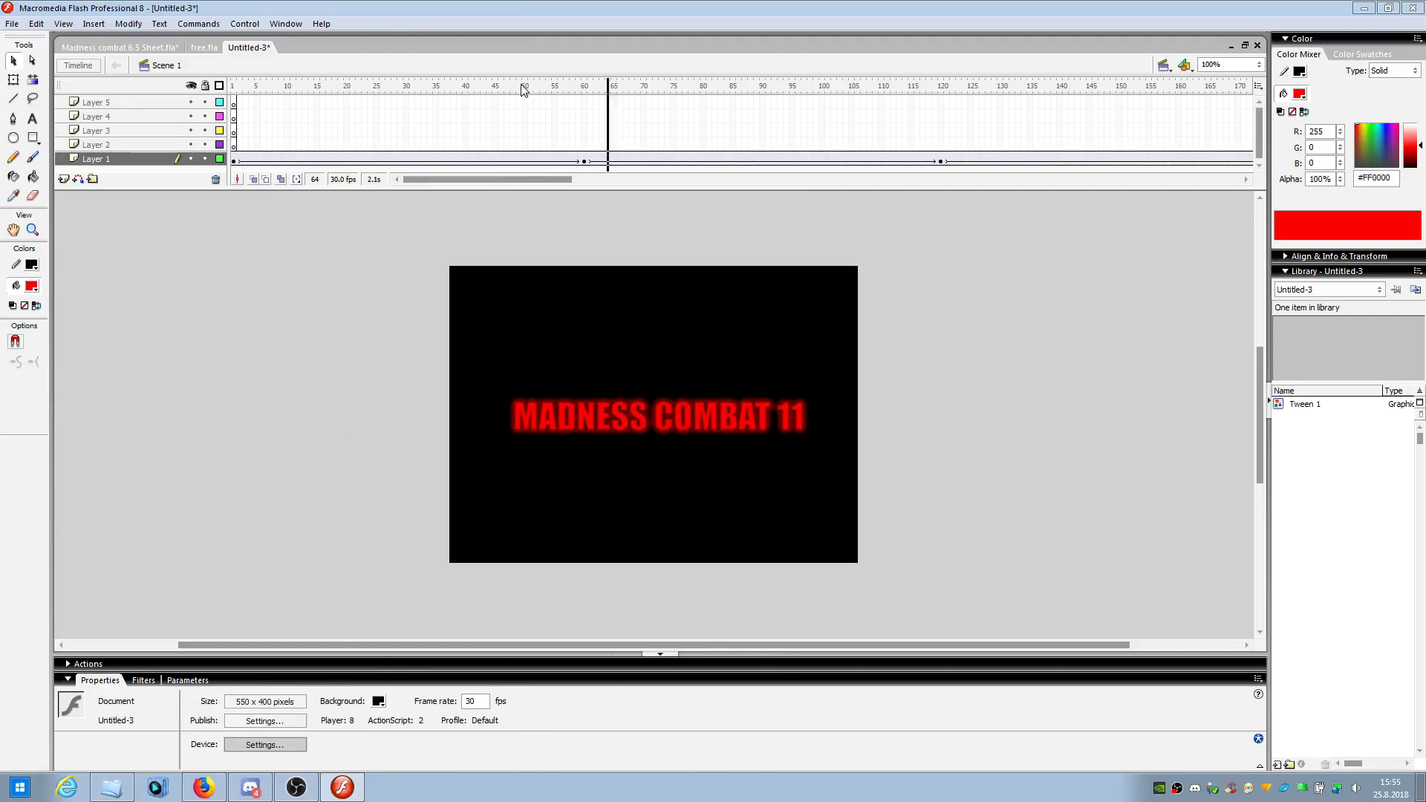
pyautogui.hotkey('ctrl', 'alt', 'r')
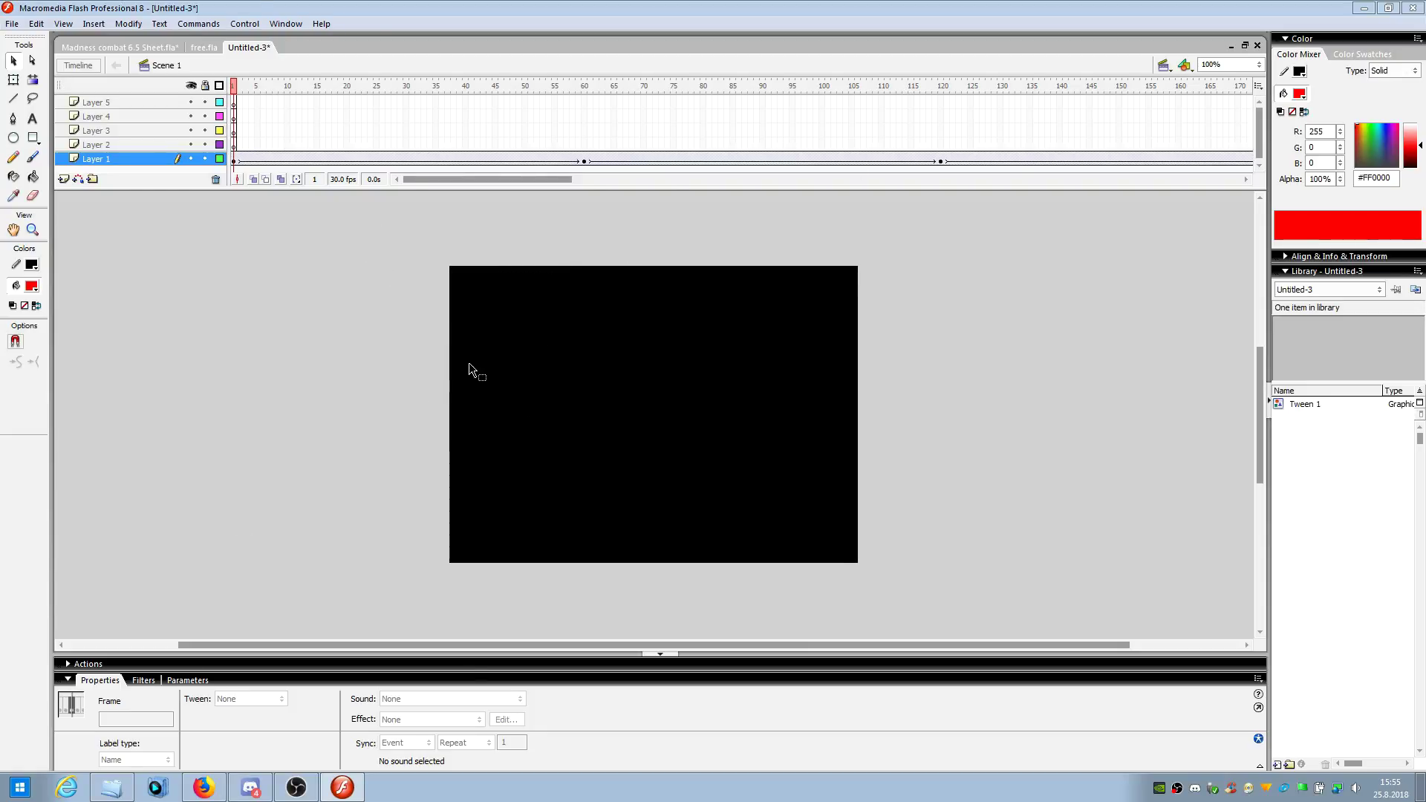
# - Test the movie to watch the exported title animation, and close the preview window
pyautogui.click(247, 25)
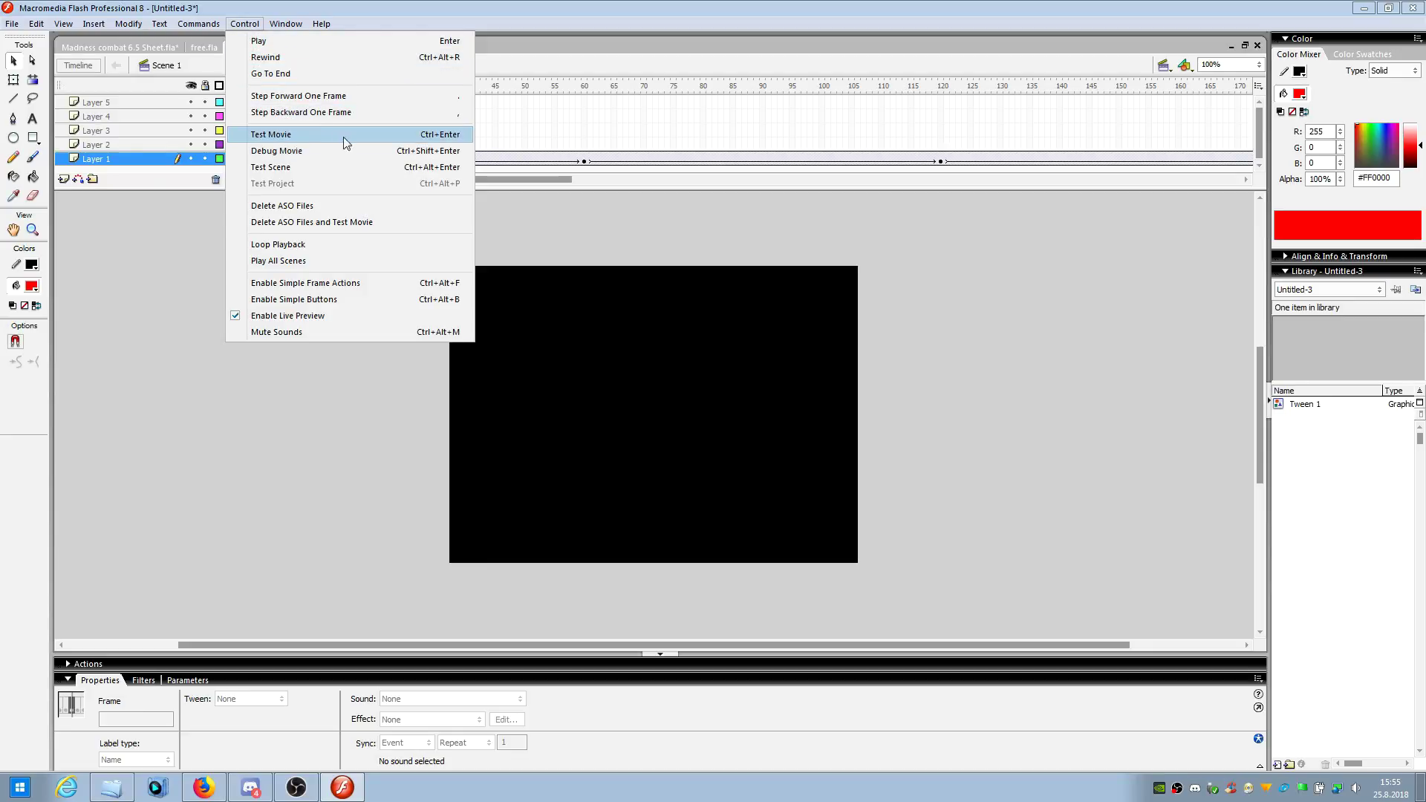
pyautogui.click(291, 136)
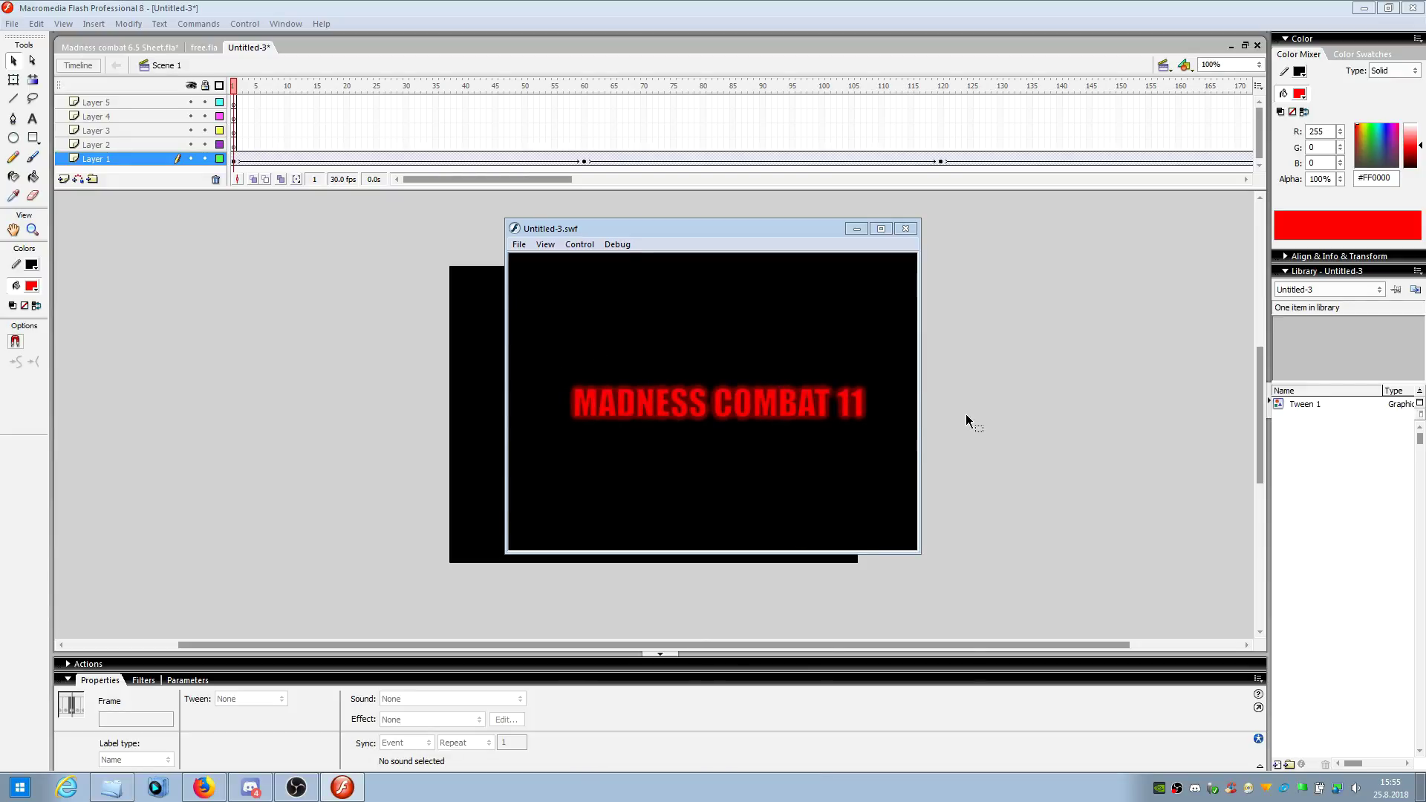
pyautogui.click(905, 228)
pyautogui.click(975, 279)
# - Remove all of Layer 1's animation frames and insert a fresh keyframe at frame 1
pyautogui.click(141, 159)
pyautogui.press('Return')
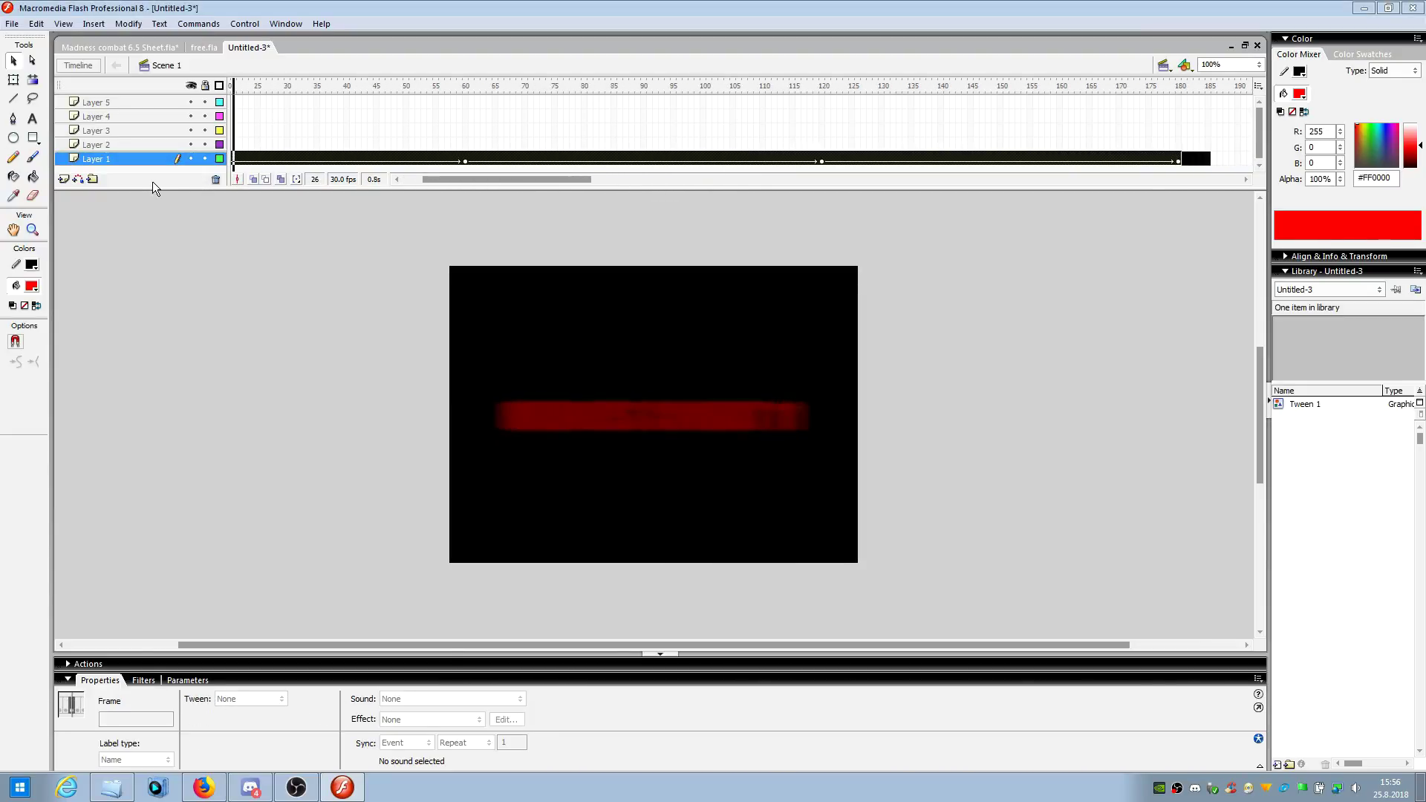
pyautogui.rightClick(290, 159)
pyautogui.click(346, 207)
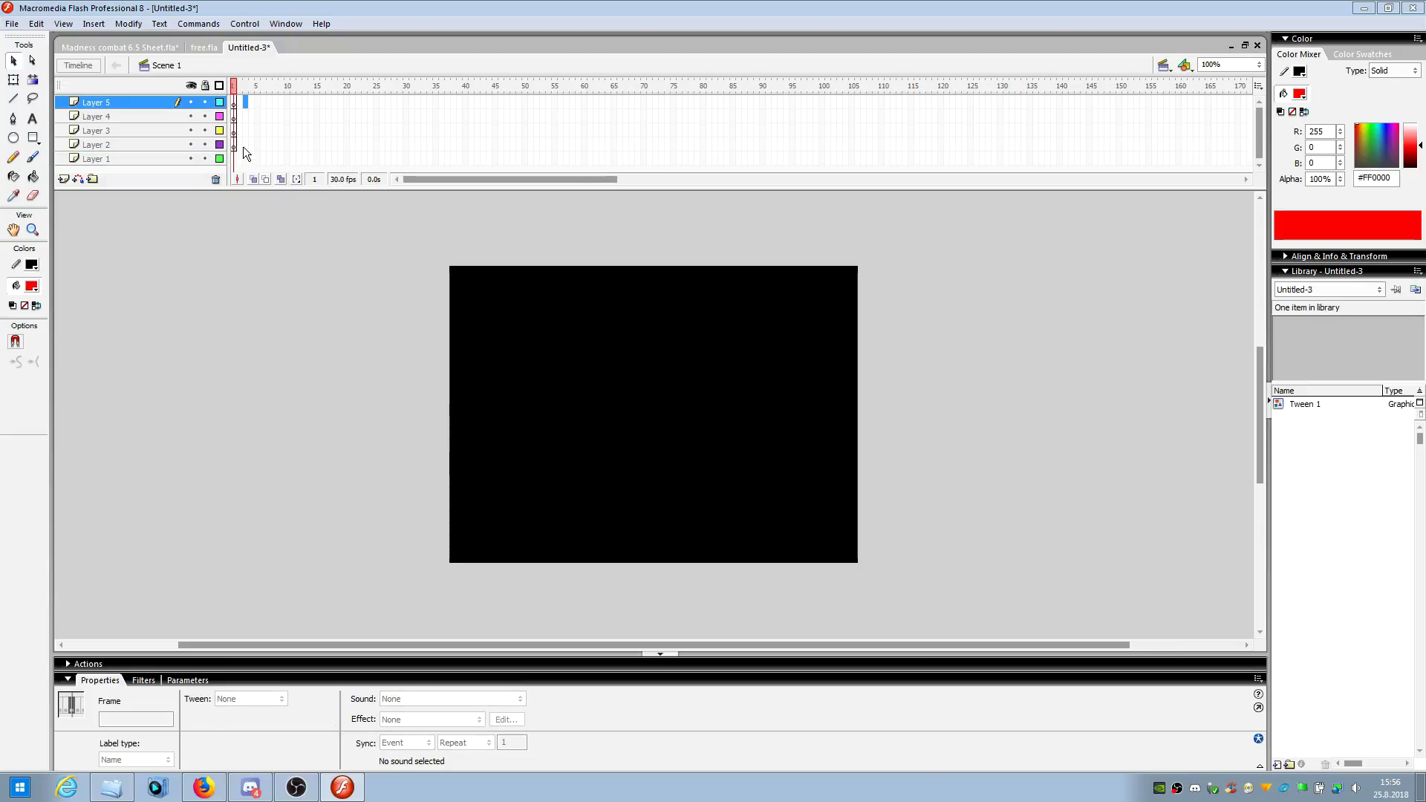
pyautogui.rightClick(234, 157)
pyautogui.click(303, 256)
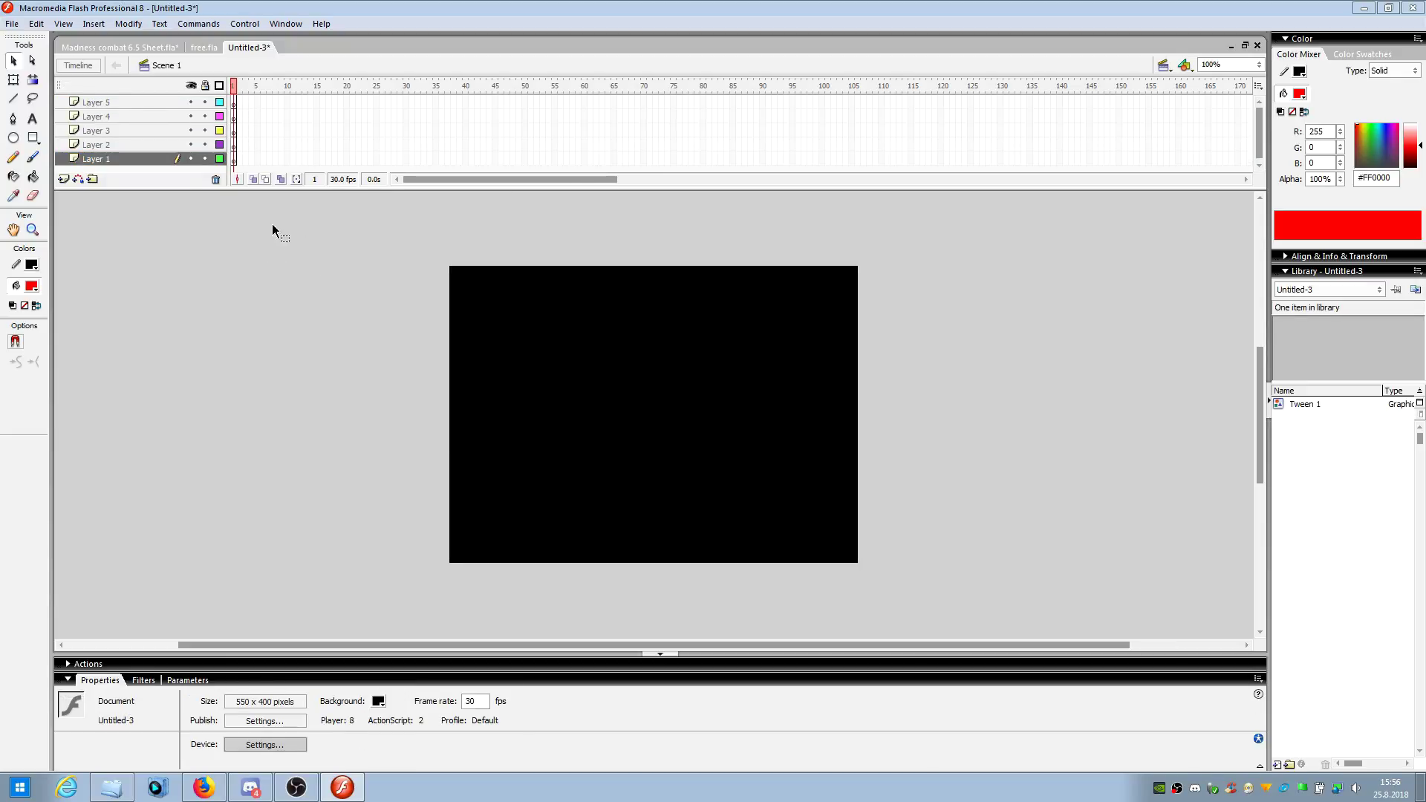
# - Draw a series of red ovals with black outlines in varied sizes and shapes, many overlapping, across the stage and work area with the Oval tool
pyautogui.click(15, 138)
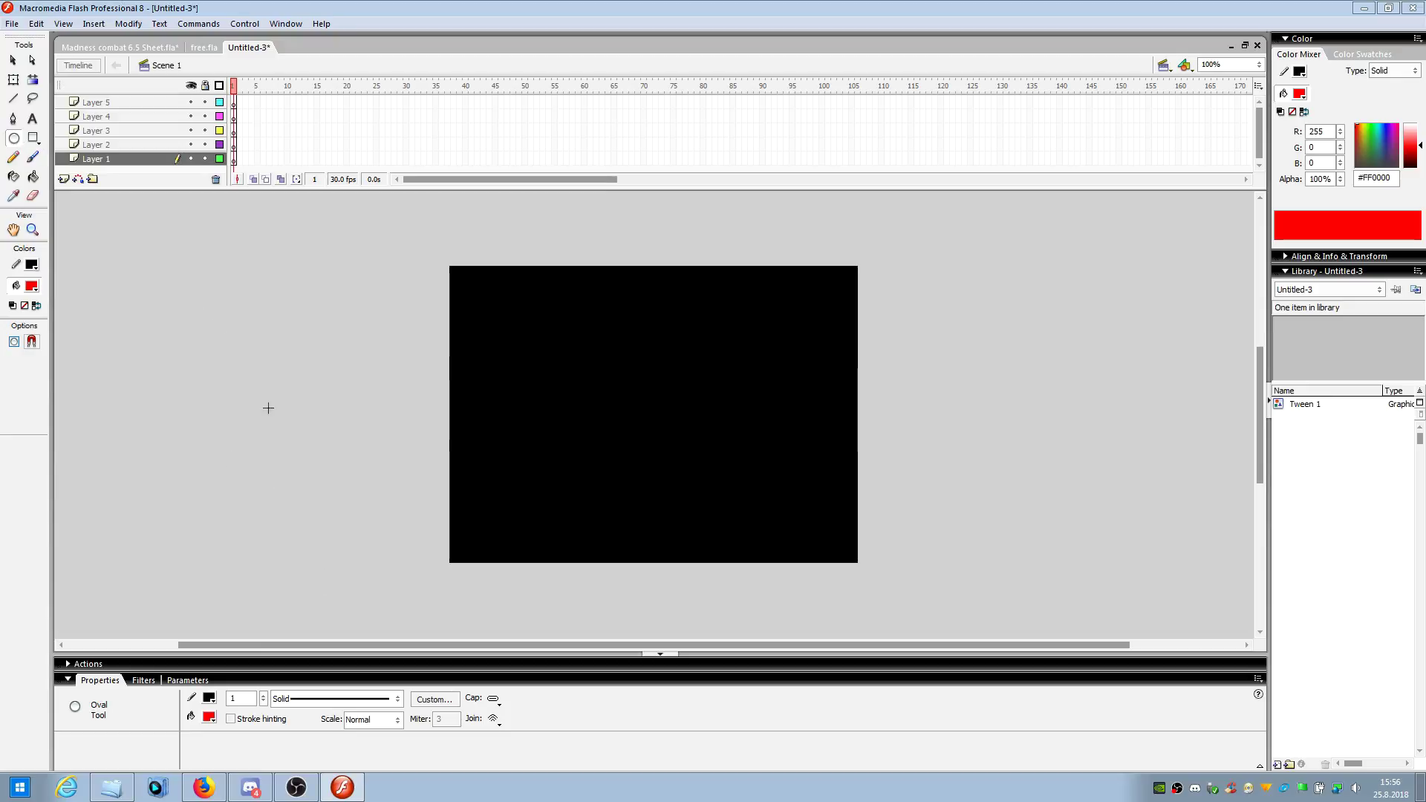
pyautogui.moveTo(250, 399); pyautogui.dragTo(324, 474)
pyautogui.moveTo(343, 374); pyautogui.dragTo(370, 402)
pyautogui.moveTo(399, 341); pyautogui.dragTo(464, 436)
pyautogui.moveTo(494, 358); pyautogui.dragTo(572, 477)
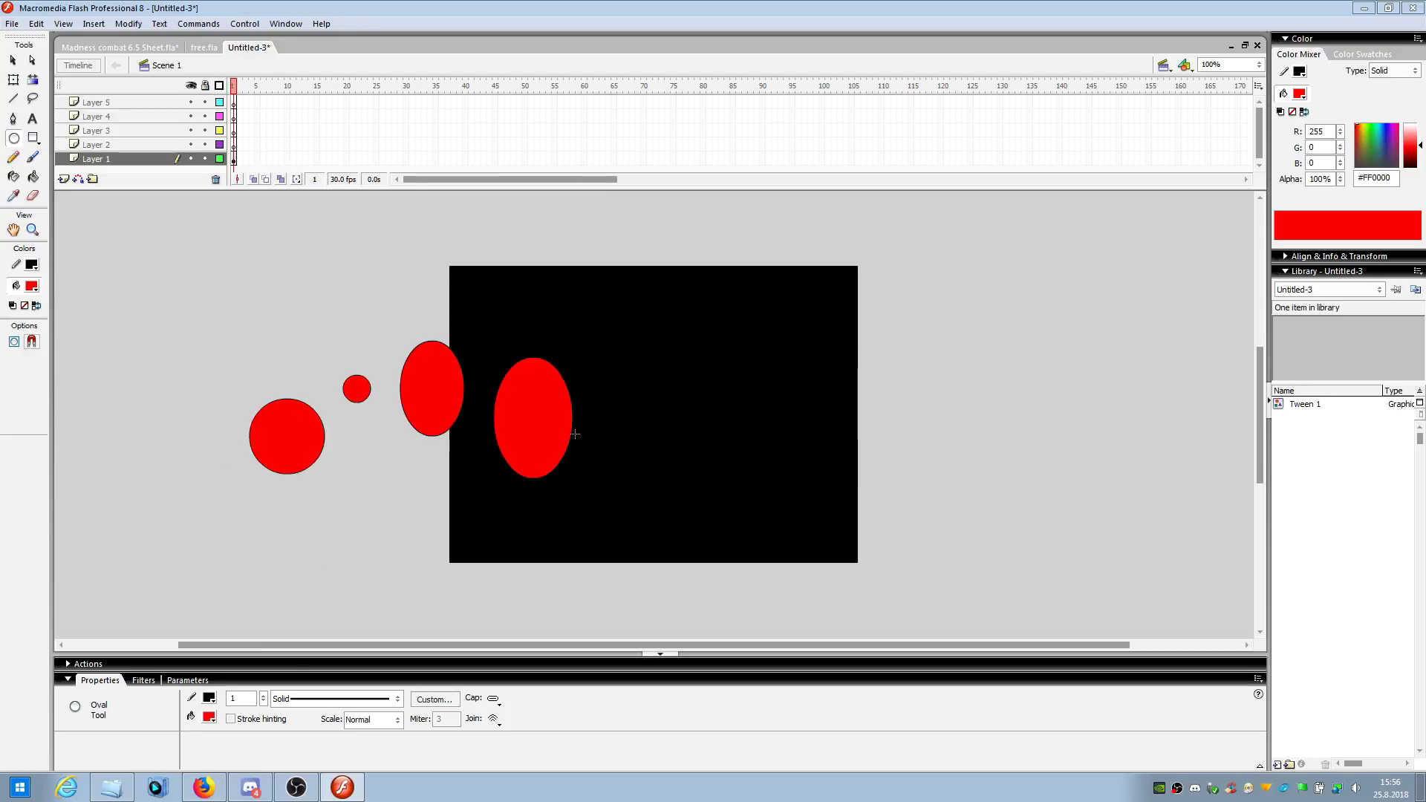
pyautogui.moveTo(561, 376); pyautogui.dragTo(648, 449)
pyautogui.moveTo(616, 352); pyautogui.dragTo(709, 444)
pyautogui.moveTo(667, 338)
pyautogui.mouseDown()
pyautogui.moveTo(735, 406)
pyautogui.moveTo(768, 380)
pyautogui.mouseUp()
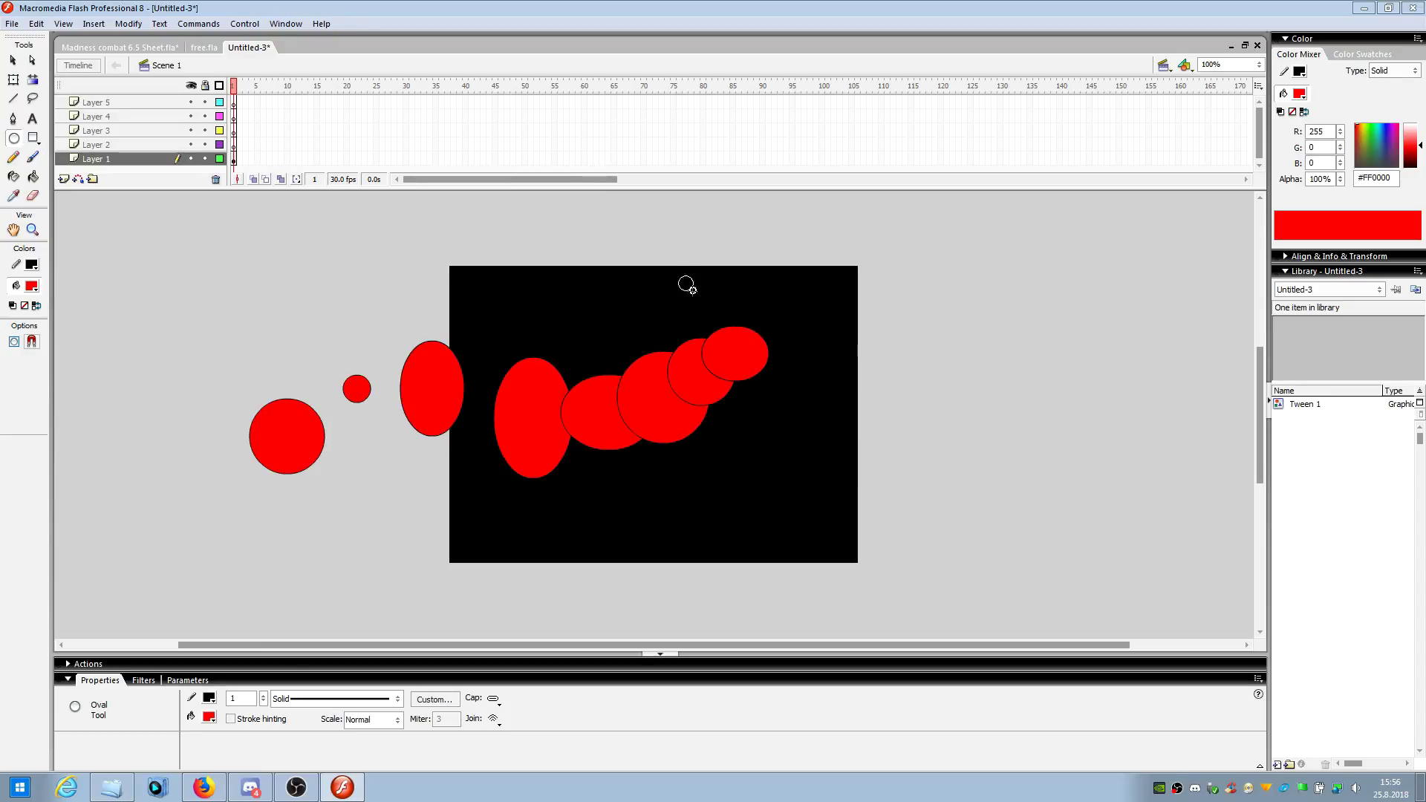
pyautogui.moveTo(691, 276); pyautogui.dragTo(777, 354)
pyautogui.moveTo(568, 254); pyautogui.dragTo(740, 355)
pyautogui.moveTo(532, 241); pyautogui.dragTo(640, 414)
pyautogui.moveTo(441, 338)
pyautogui.mouseDown()
pyautogui.moveTo(715, 522)
pyautogui.moveTo(663, 525)
pyautogui.mouseUp()
pyautogui.moveTo(255, 291); pyautogui.dragTo(500, 338)
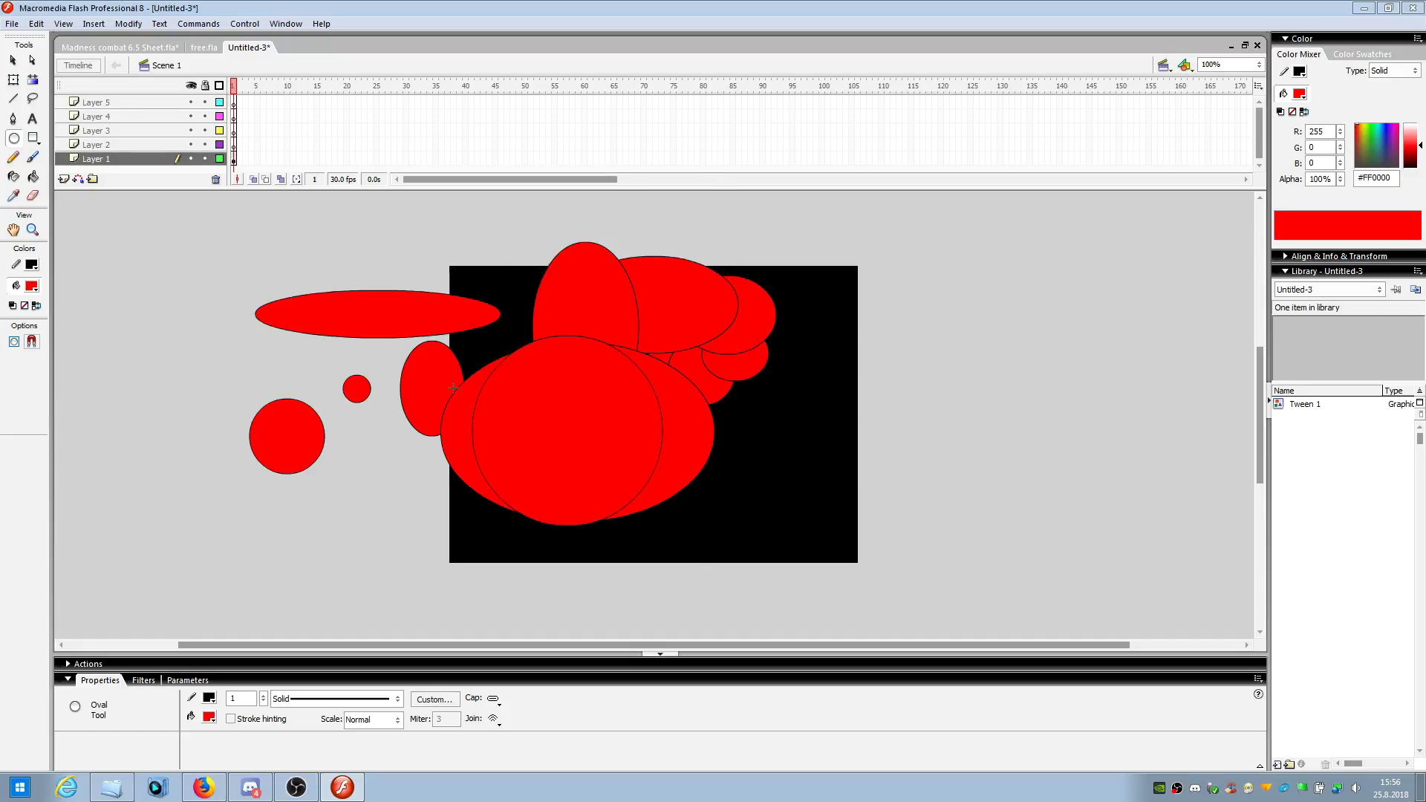
pyautogui.moveTo(548, 417); pyautogui.dragTo(682, 458)
pyautogui.moveTo(376, 364); pyautogui.dragTo(431, 420)
pyautogui.moveTo(587, 384); pyautogui.dragTo(598, 418)
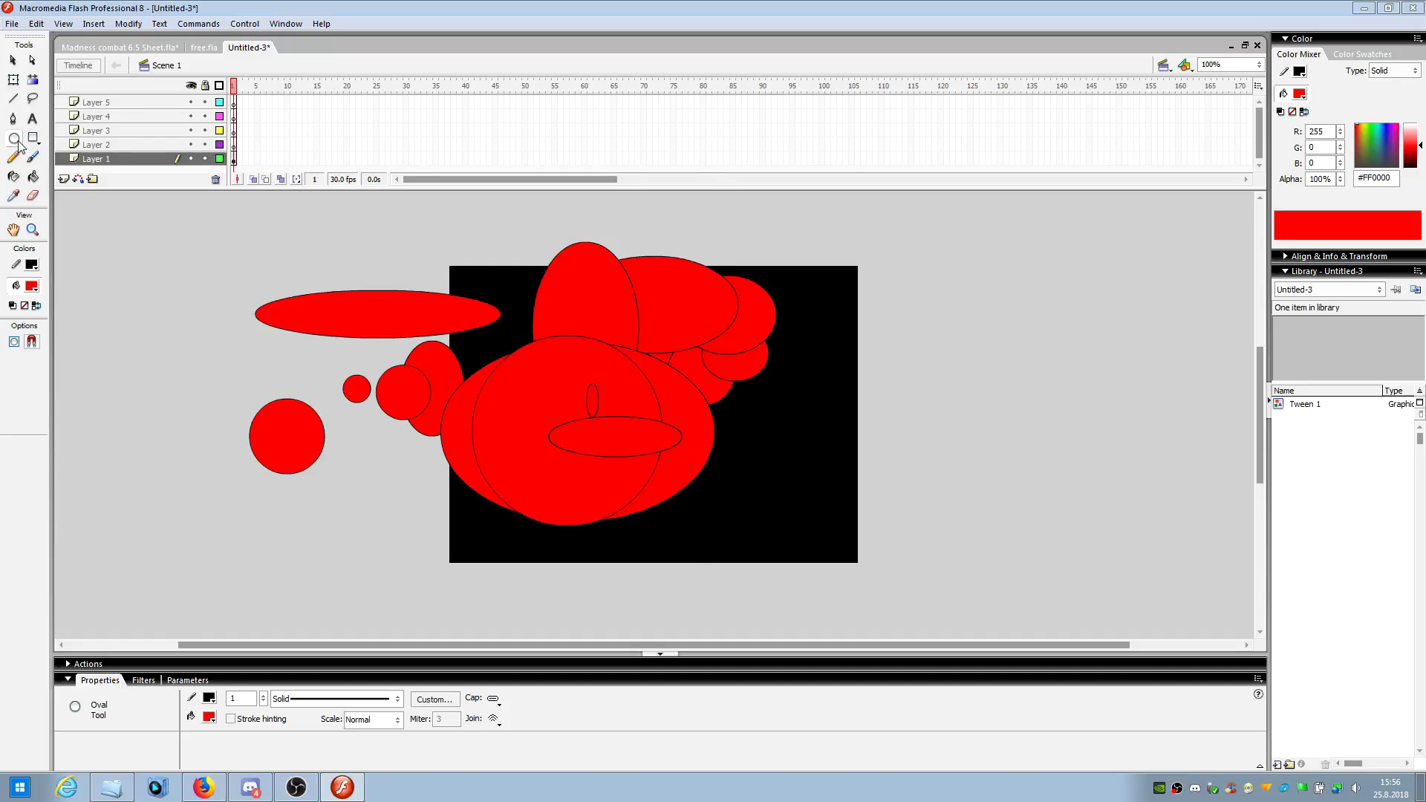
# - Select all the drawn ovals and delete them
pyautogui.click(13, 62)
pyautogui.moveTo(218, 548); pyautogui.dragTo(939, 185)
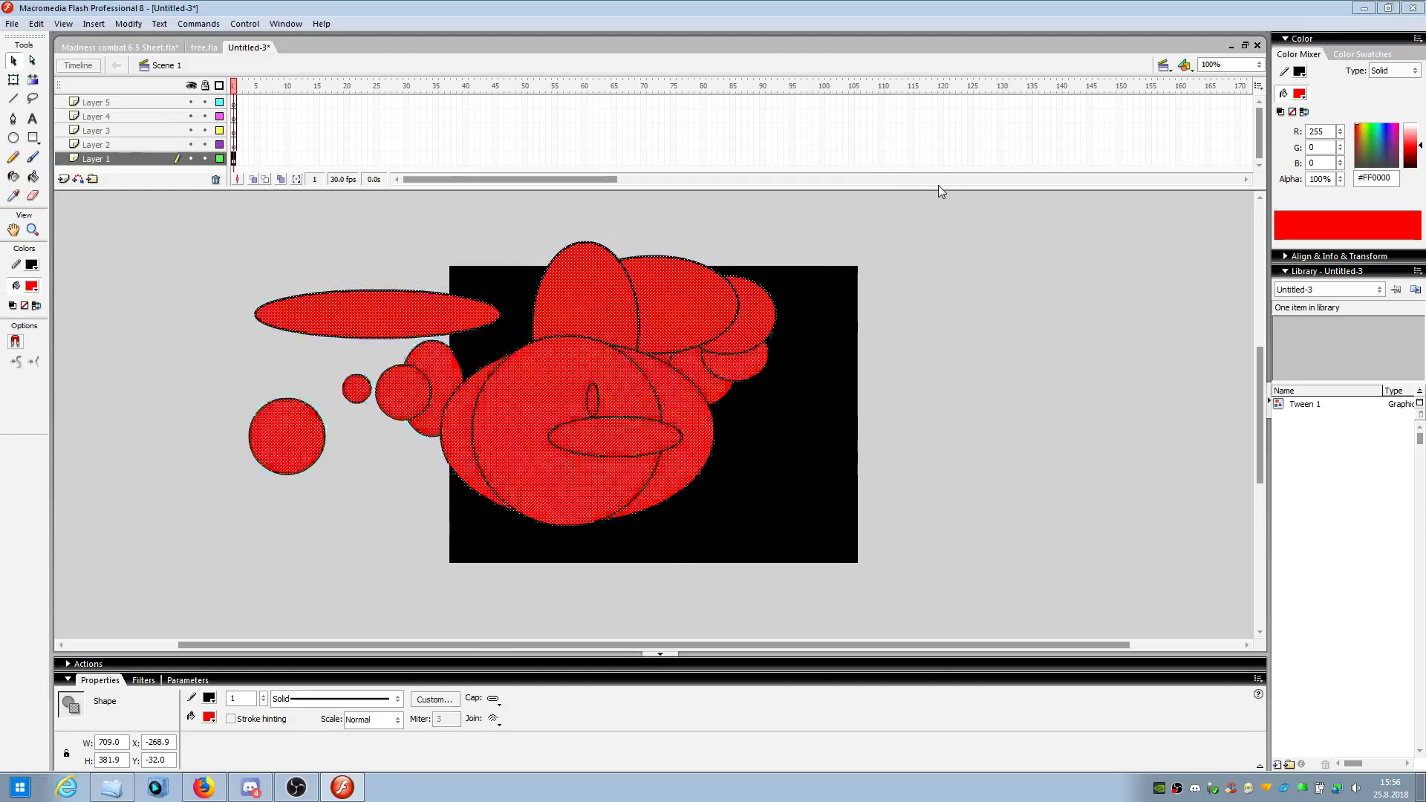
pyautogui.press('Delete')
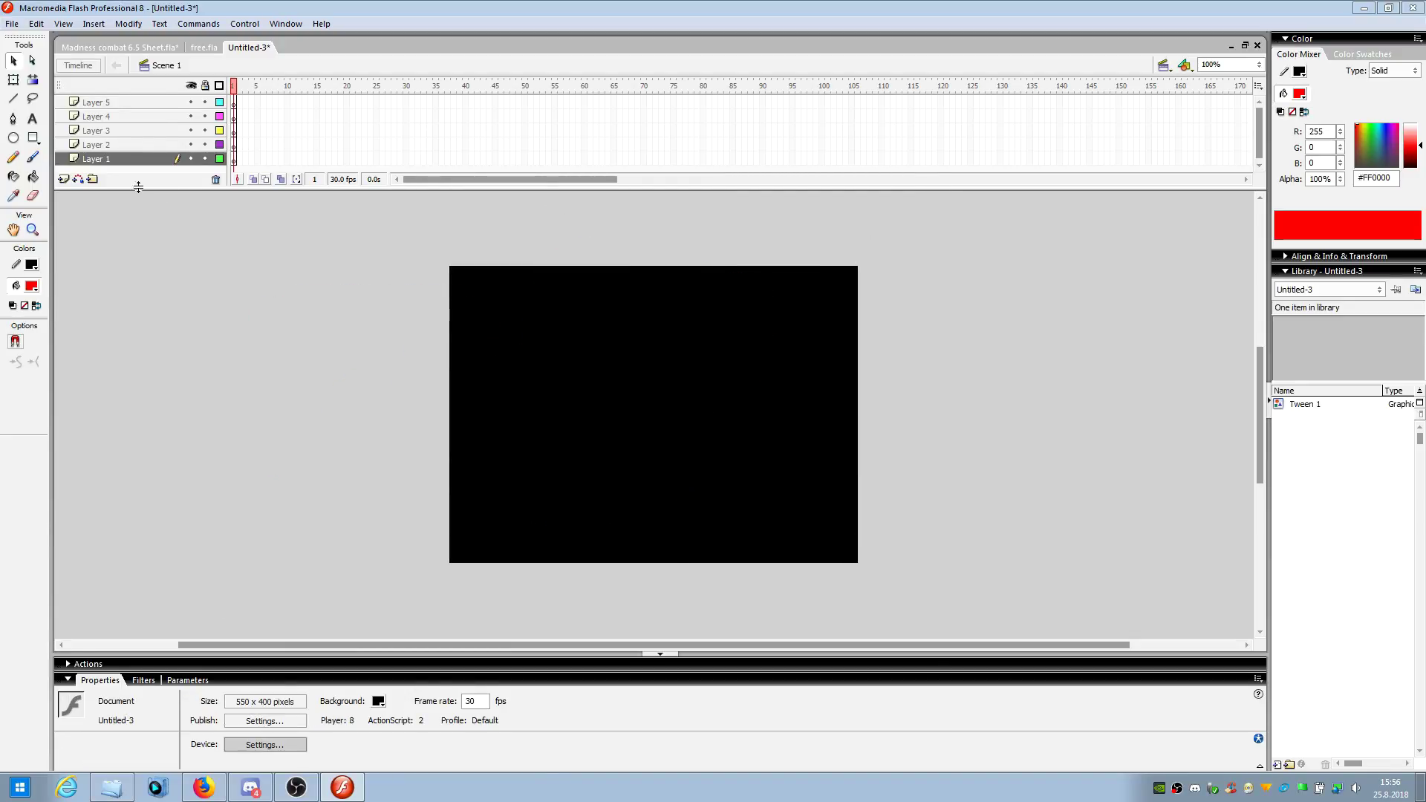
# - Draw several overlapping red rectangles with black outlines over the stage and work area with the Rectangle tool
pyautogui.click(34, 139)
pyautogui.moveTo(264, 323); pyautogui.dragTo(367, 410)
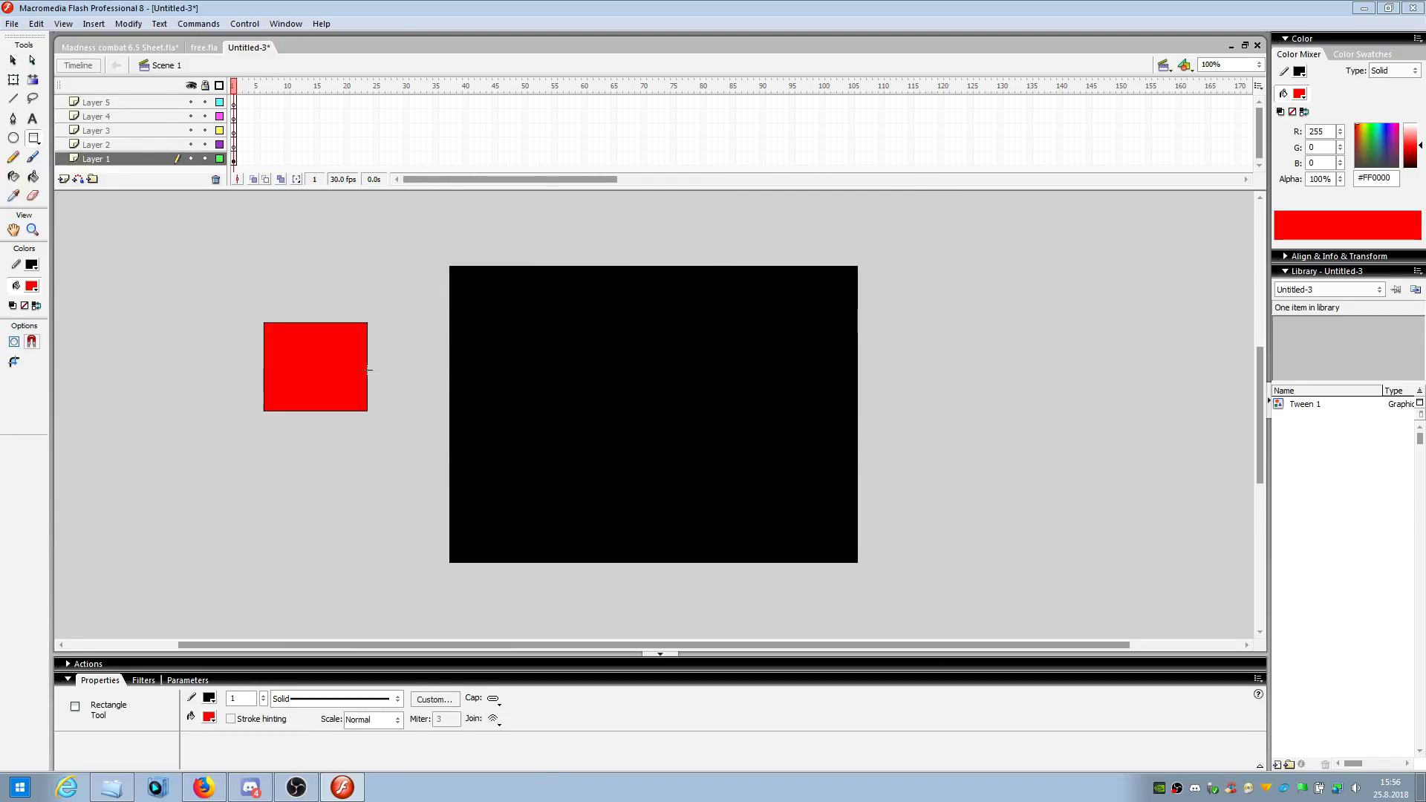
pyautogui.moveTo(325, 290); pyautogui.dragTo(478, 411)
pyautogui.moveTo(478, 350); pyautogui.dragTo(636, 390)
pyautogui.moveTo(548, 275); pyautogui.dragTo(651, 440)
pyautogui.moveTo(511, 323); pyautogui.dragTo(616, 396)
pyautogui.moveTo(403, 385); pyautogui.dragTo(525, 542)
pyautogui.moveTo(371, 547); pyautogui.dragTo(674, 390)
pyautogui.moveTo(214, 520); pyautogui.dragTo(598, 316)
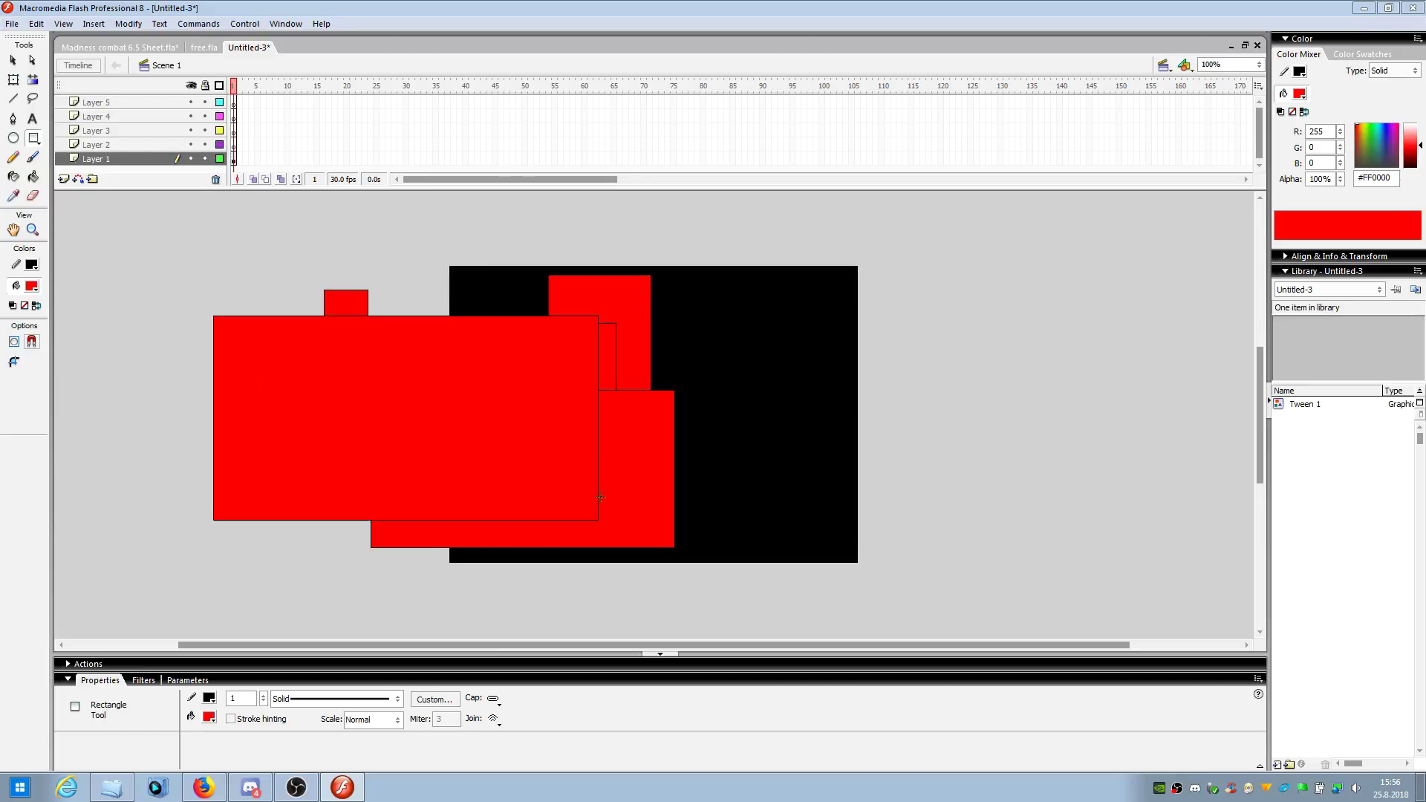
# - Examine the Rectangle tool's corner radius setting and close it without changes
pyautogui.doubleClick(35, 139)
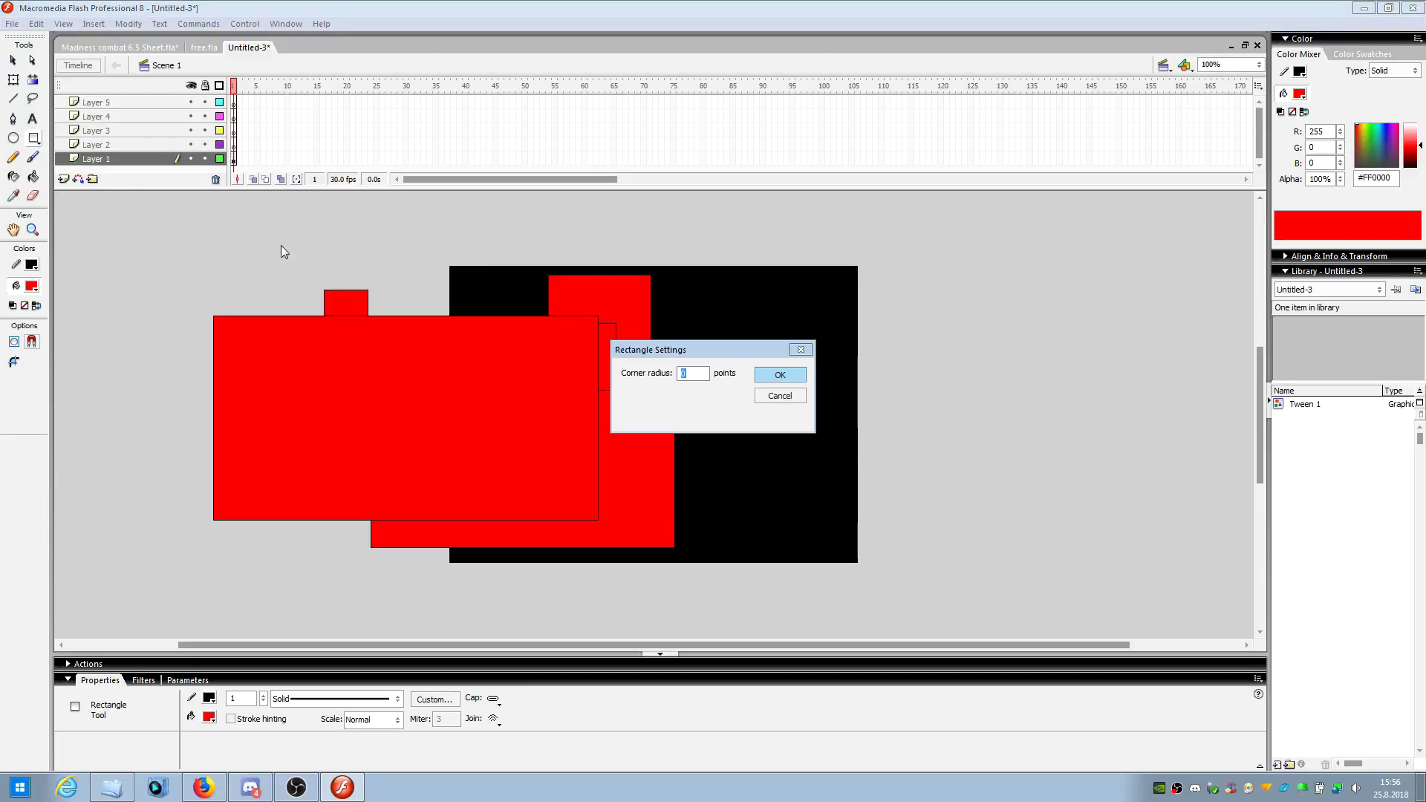
pyautogui.click(775, 398)
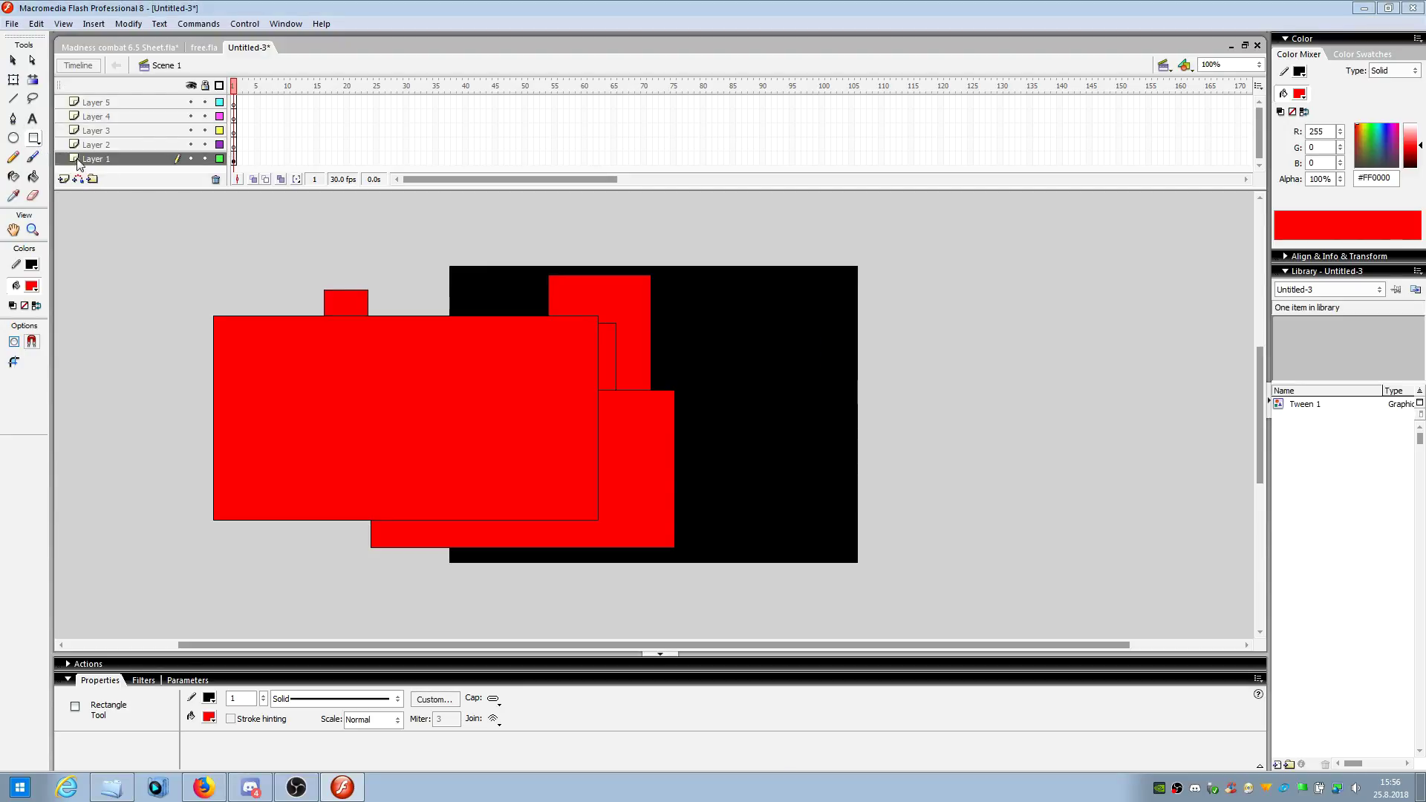
pyautogui.doubleClick(37, 143)
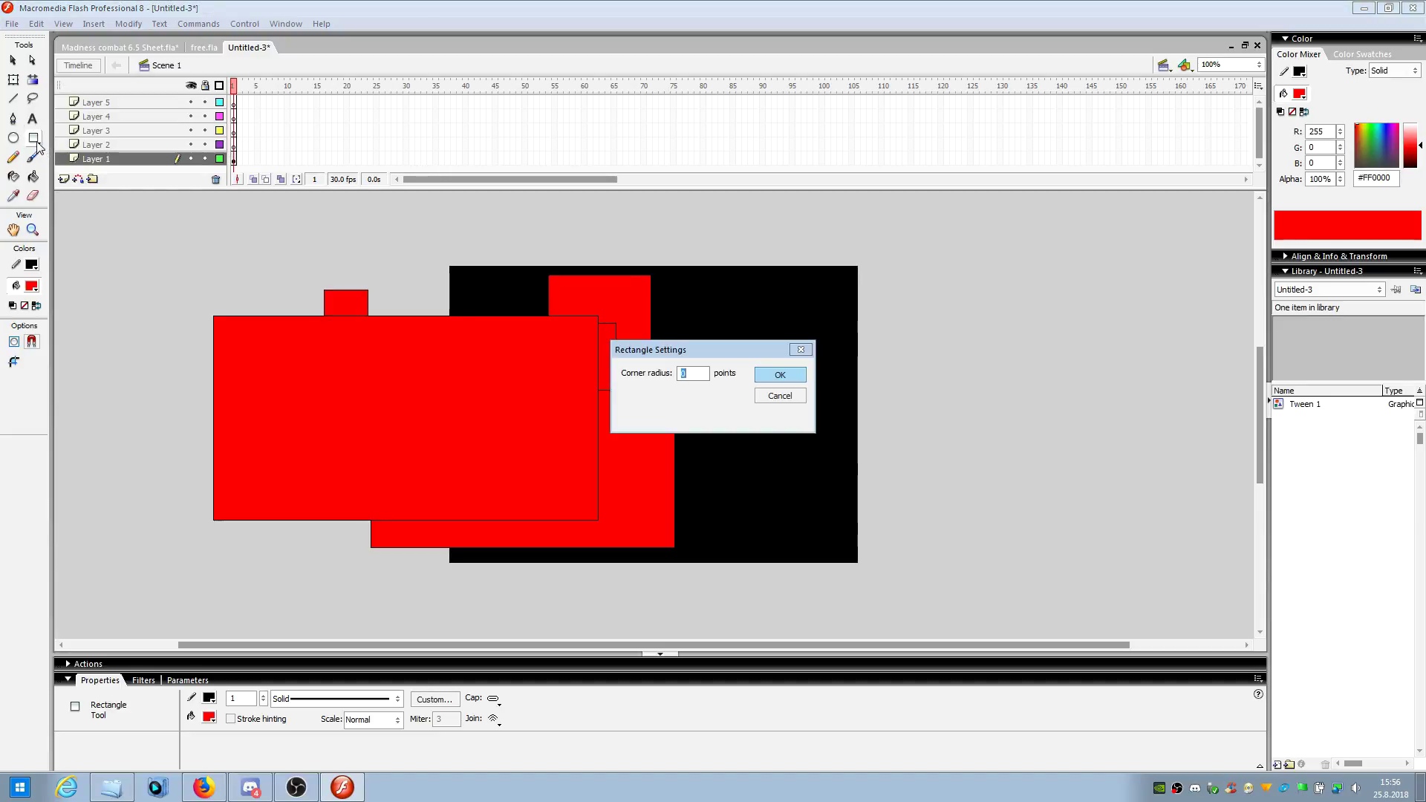
pyautogui.click(778, 398)
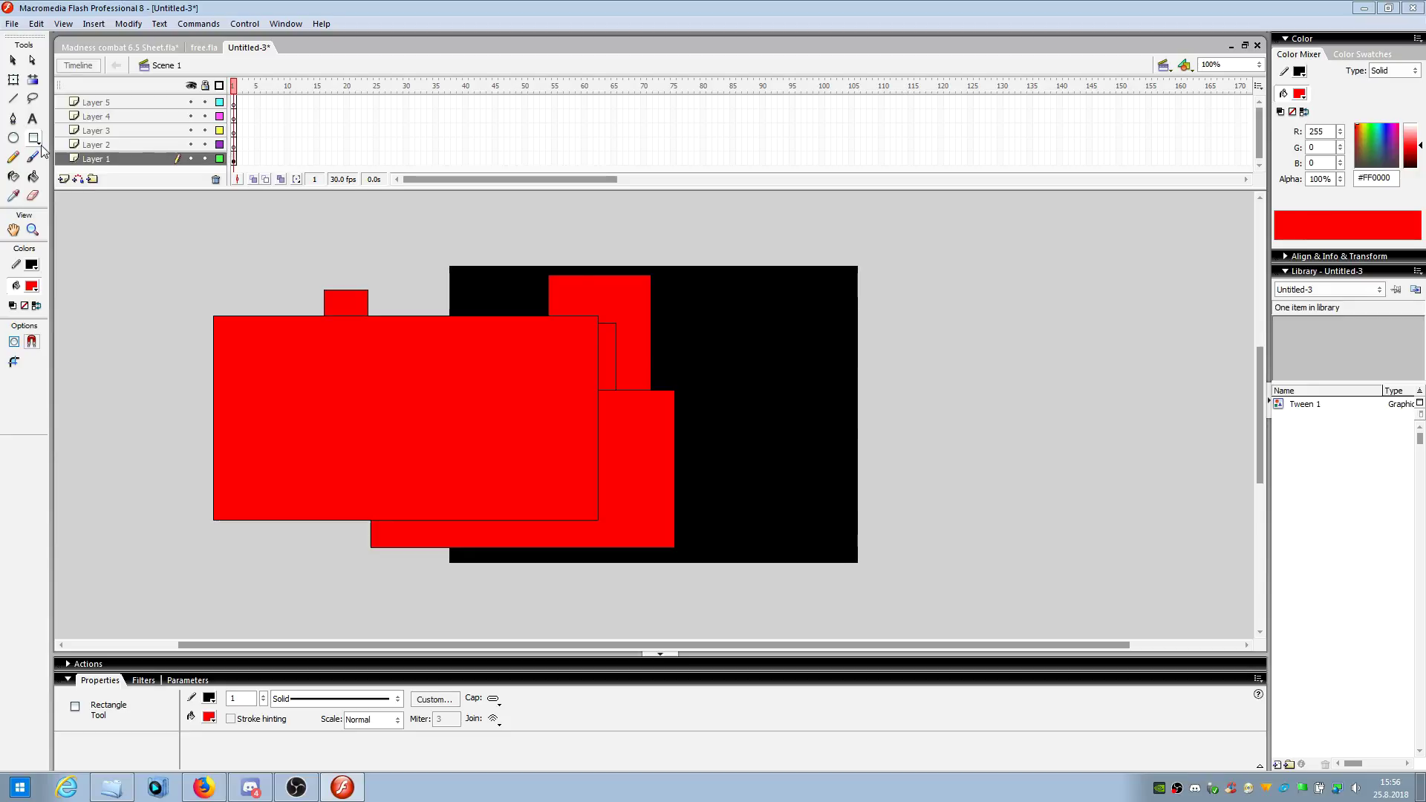
pyautogui.doubleClick(37, 143)
pyautogui.click(766, 396)
# - Select all the drawn rectangles and delete them
pyautogui.press('v')
pyautogui.moveTo(97, 618); pyautogui.dragTo(910, 215)
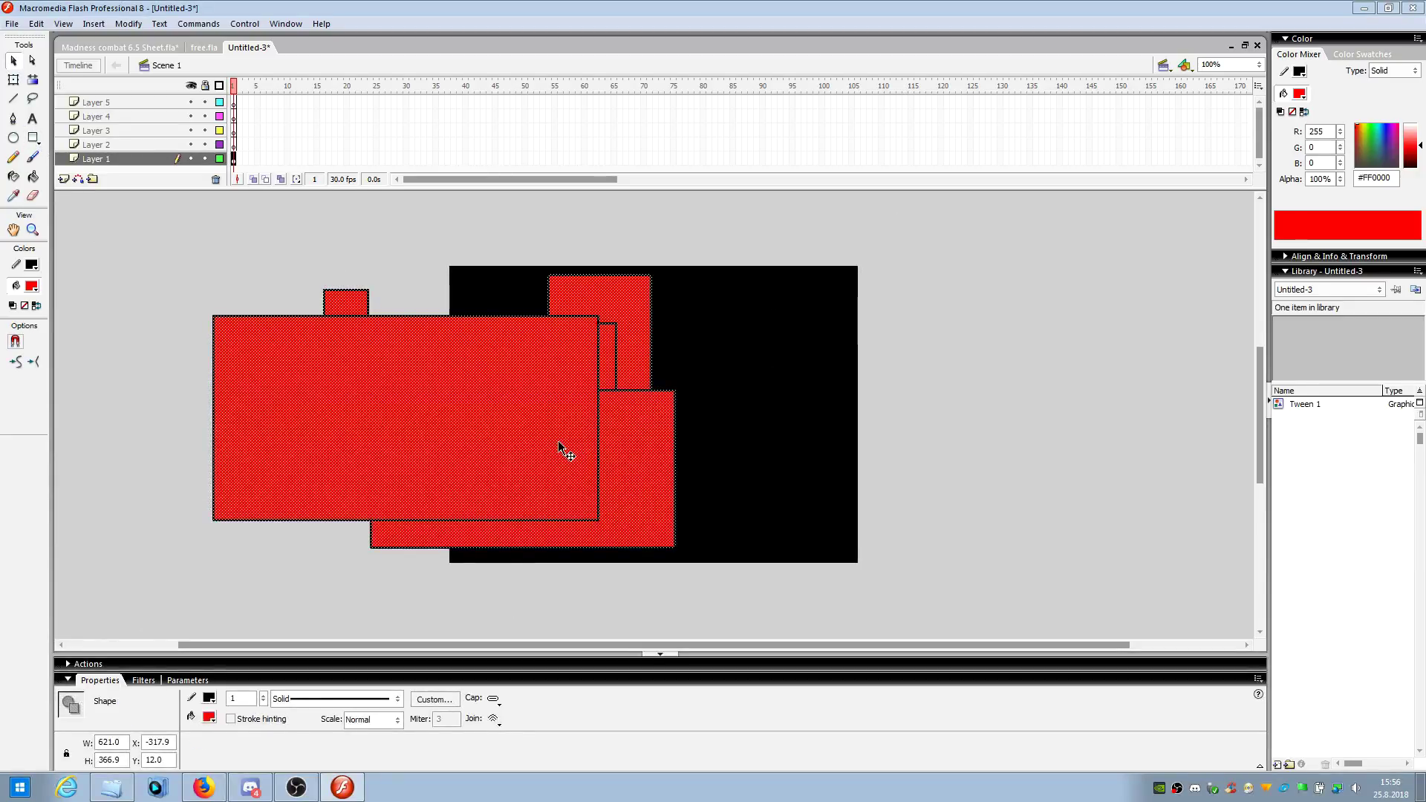
pyautogui.press('Delete')
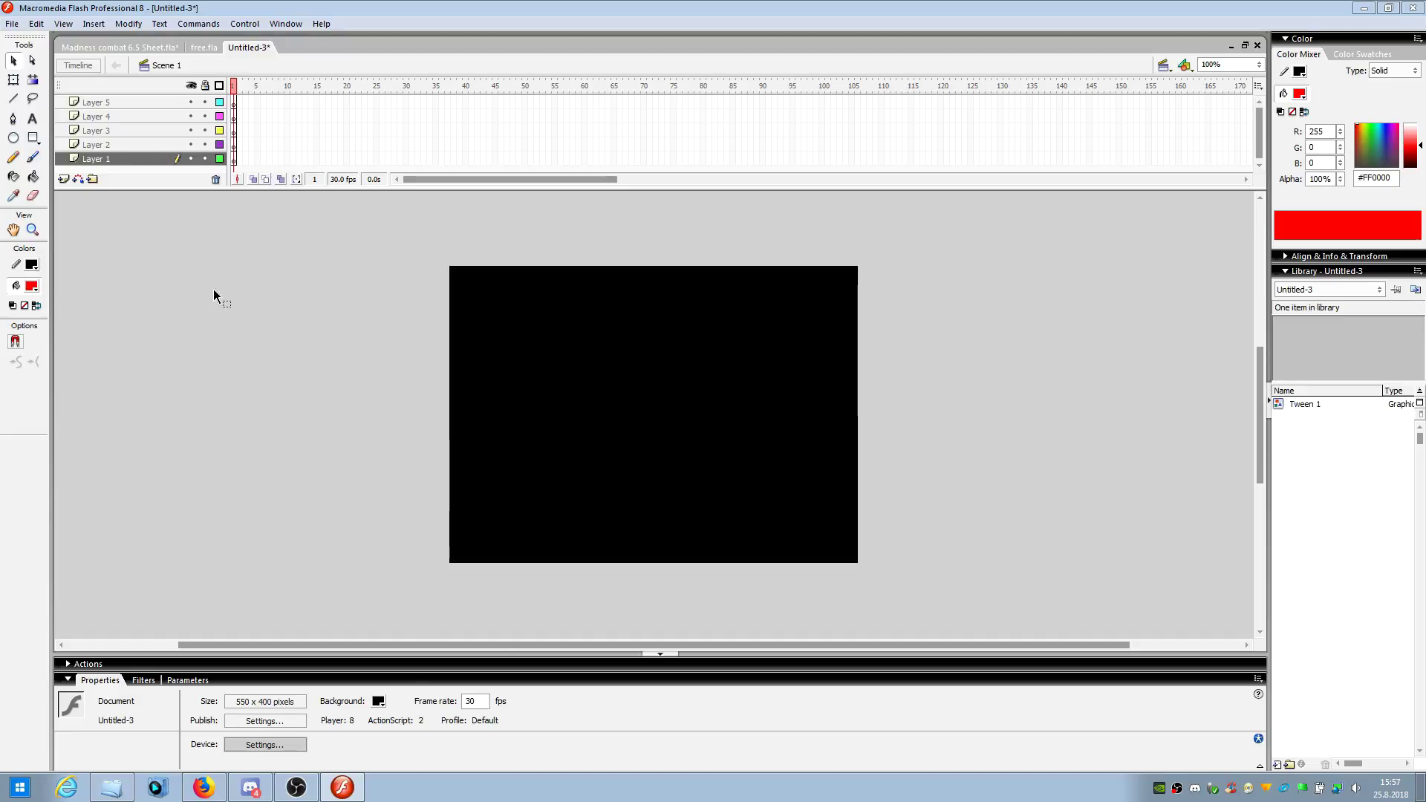
# - Draw a freehand black circle outline with a small gap in the empty area beside the stage using the Pencil tool
pyautogui.click(14, 159)
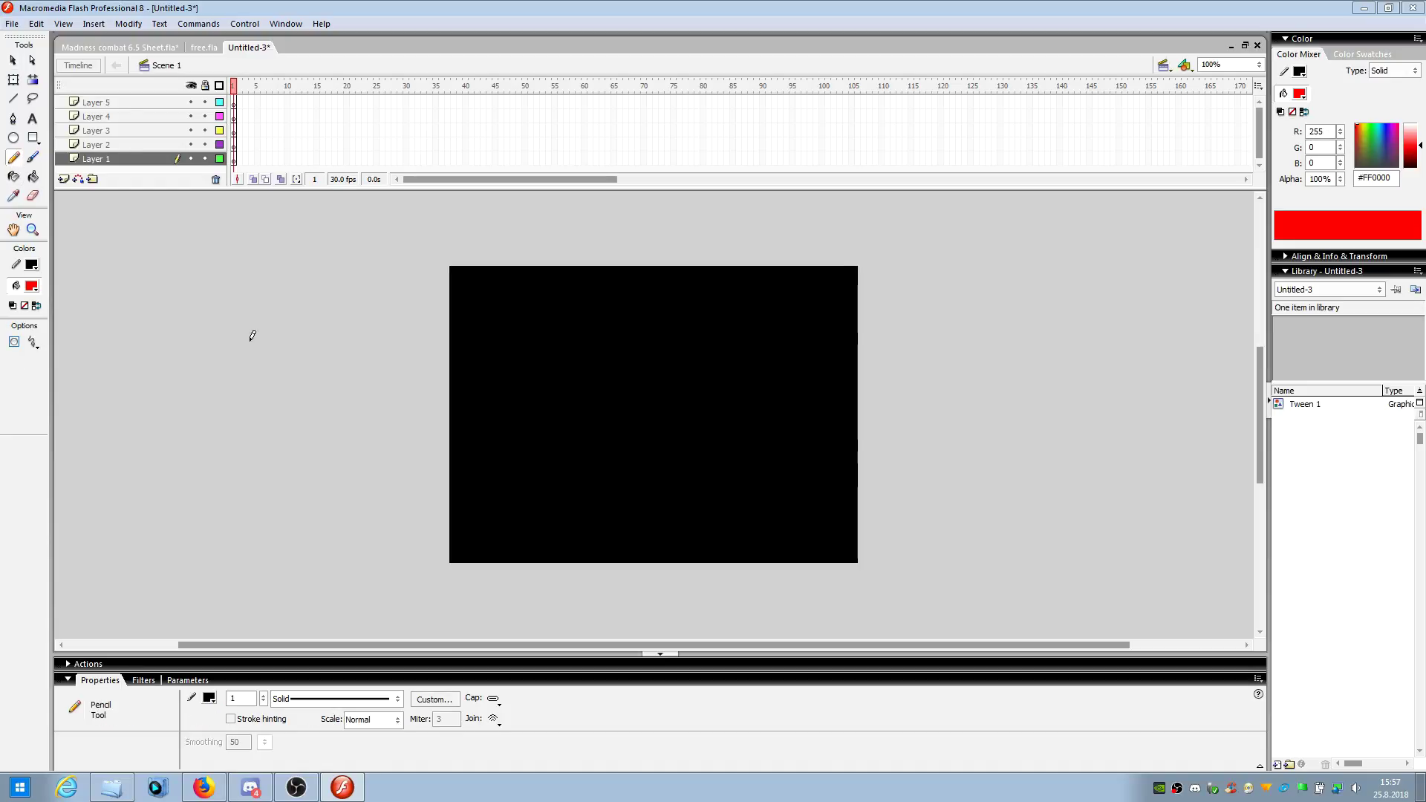
pyautogui.moveTo(262, 317)
pyautogui.mouseDown()
pyautogui.moveTo(237, 352)
pyautogui.moveTo(314, 399)
pyautogui.moveTo(296, 308)
pyautogui.moveTo(257, 320)
pyautogui.mouseUp()
pyautogui.hotkey('ctrl', 'z')
pyautogui.click(1259, 65)
pyautogui.click(1218, 107)
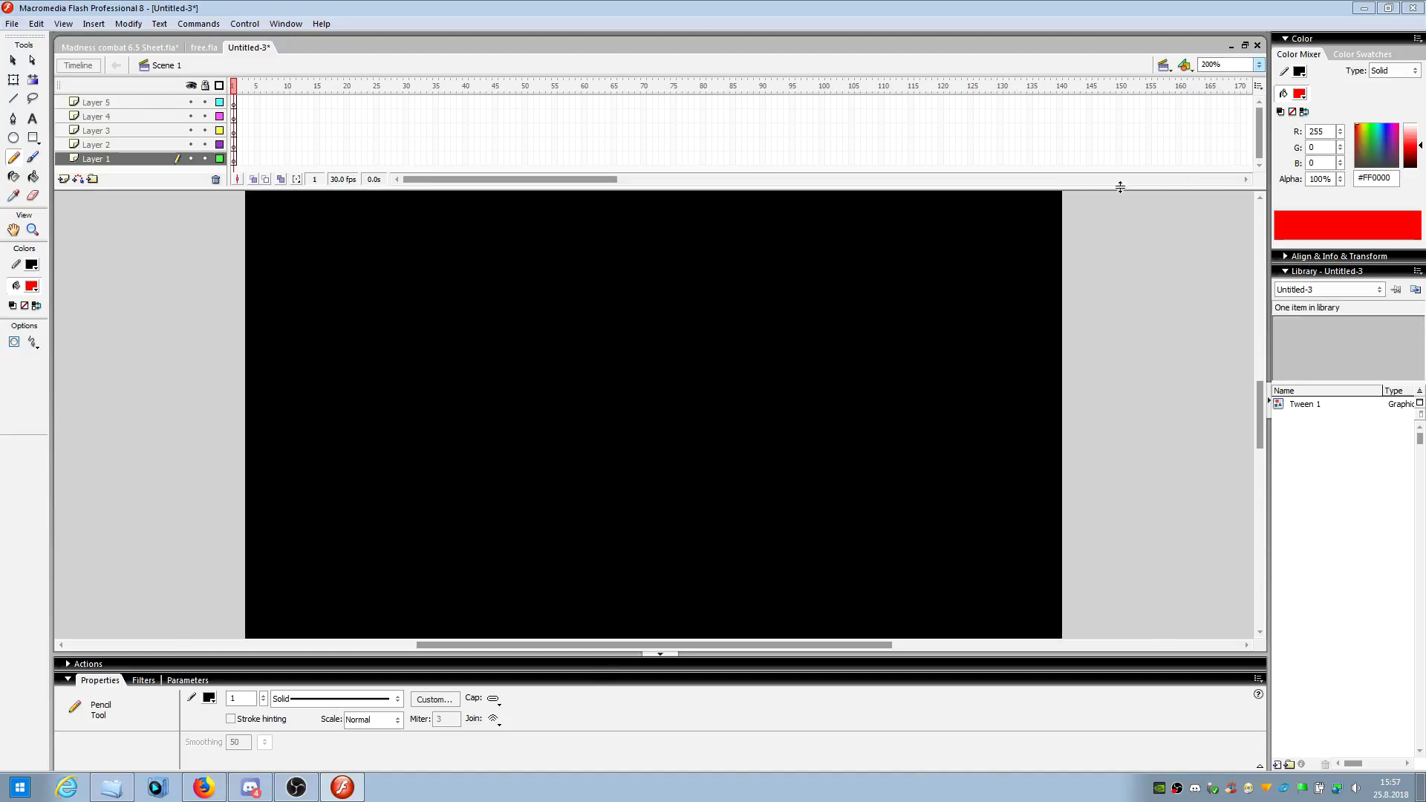
pyautogui.moveTo(614, 647); pyautogui.dragTo(386, 645)
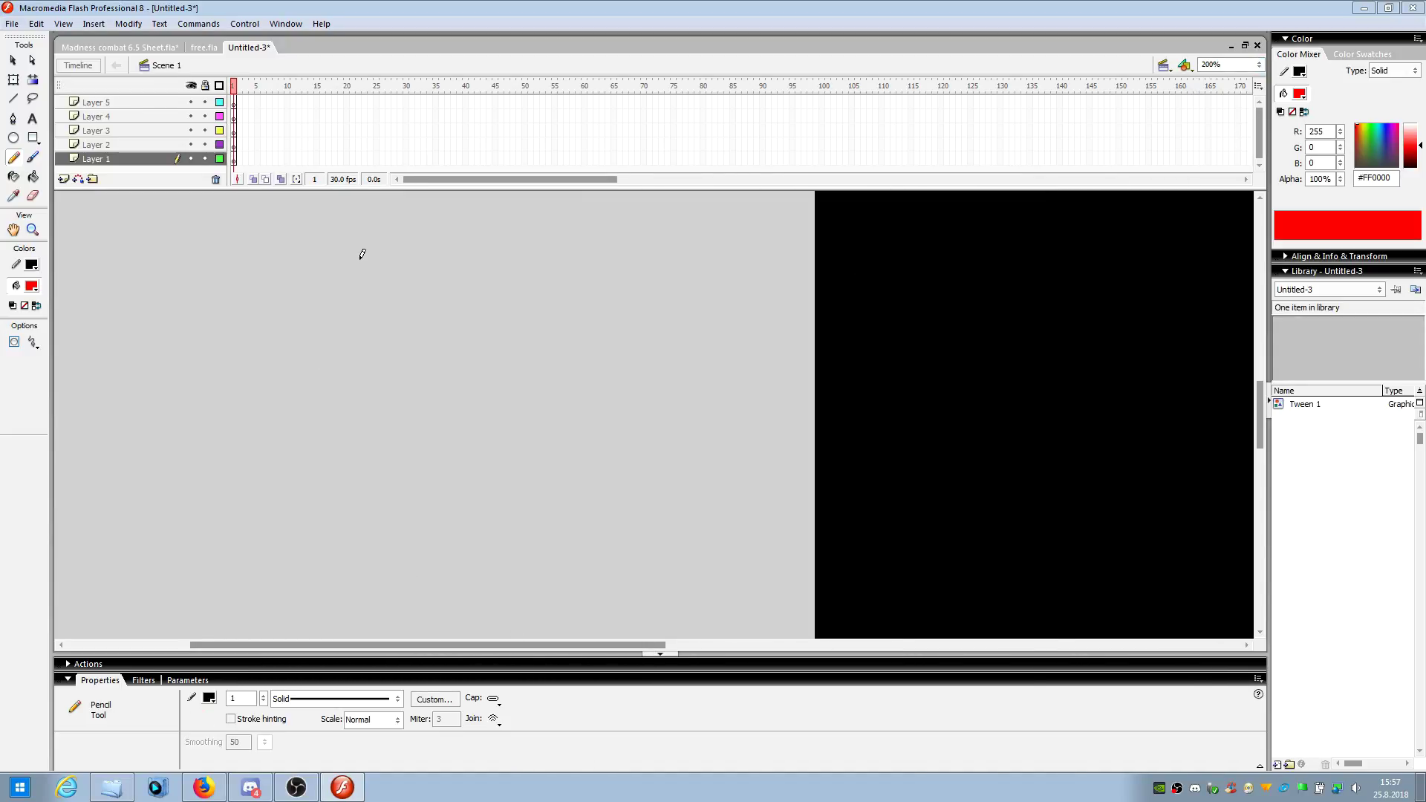
pyautogui.moveTo(360, 259)
pyautogui.mouseDown()
pyautogui.moveTo(335, 317)
pyautogui.moveTo(341, 367)
pyautogui.moveTo(410, 410)
pyautogui.moveTo(475, 380)
pyautogui.moveTo(490, 290)
pyautogui.moveTo(458, 247)
pyautogui.moveTo(414, 233)
pyautogui.moveTo(362, 255)
pyautogui.mouseUp()
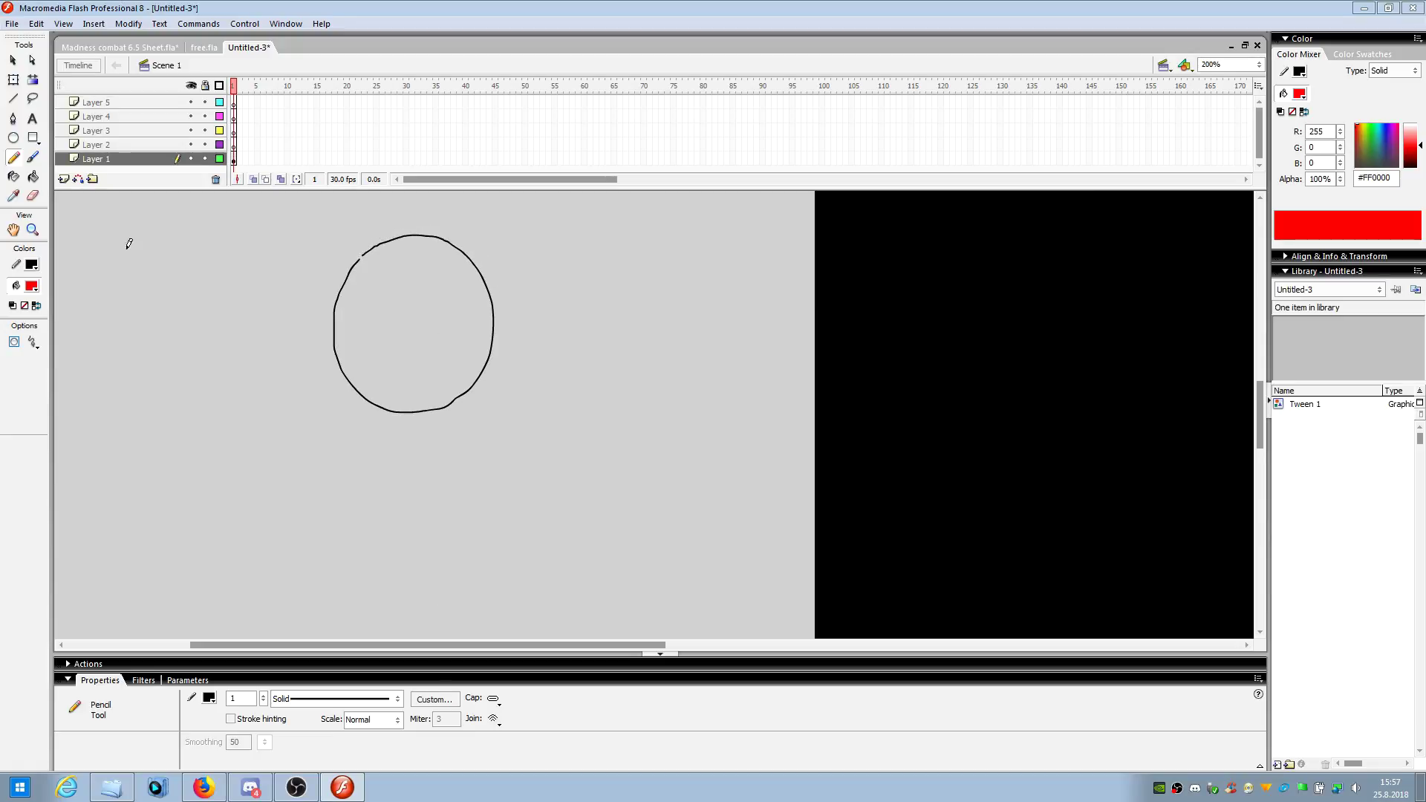
# - Set the Paint Bucket tool's gap option to Don't Close Gaps
pyautogui.click(32, 176)
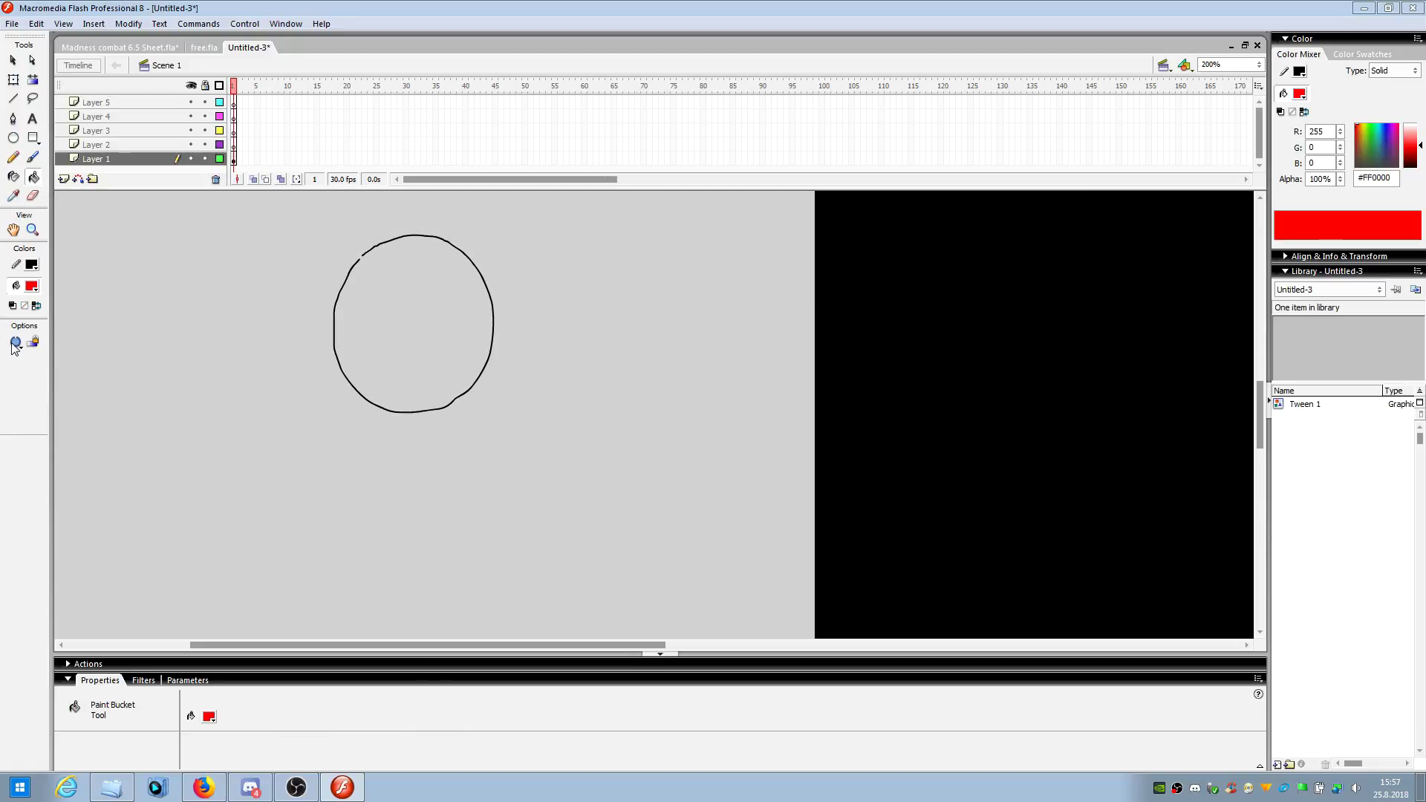
pyautogui.click(16, 344)
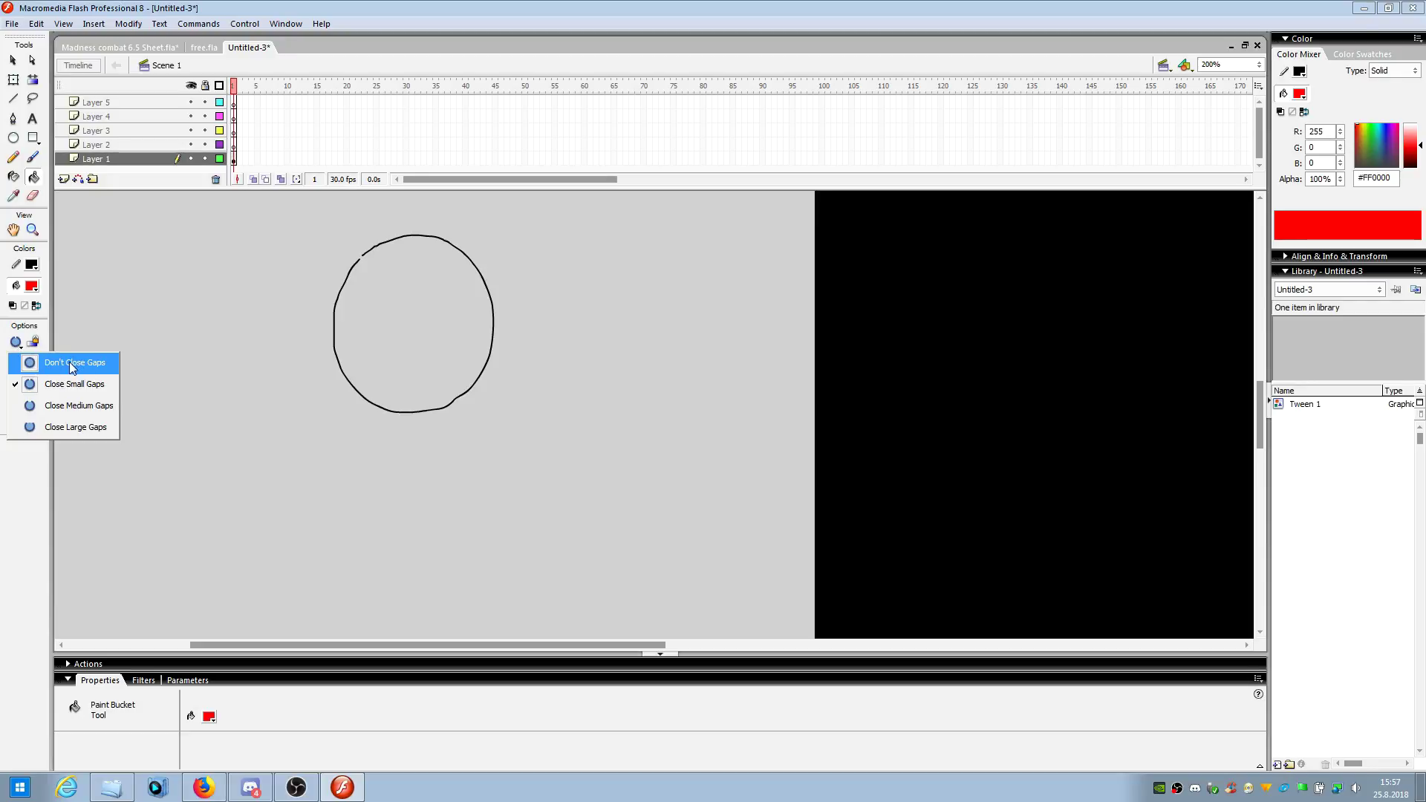
pyautogui.click(63, 366)
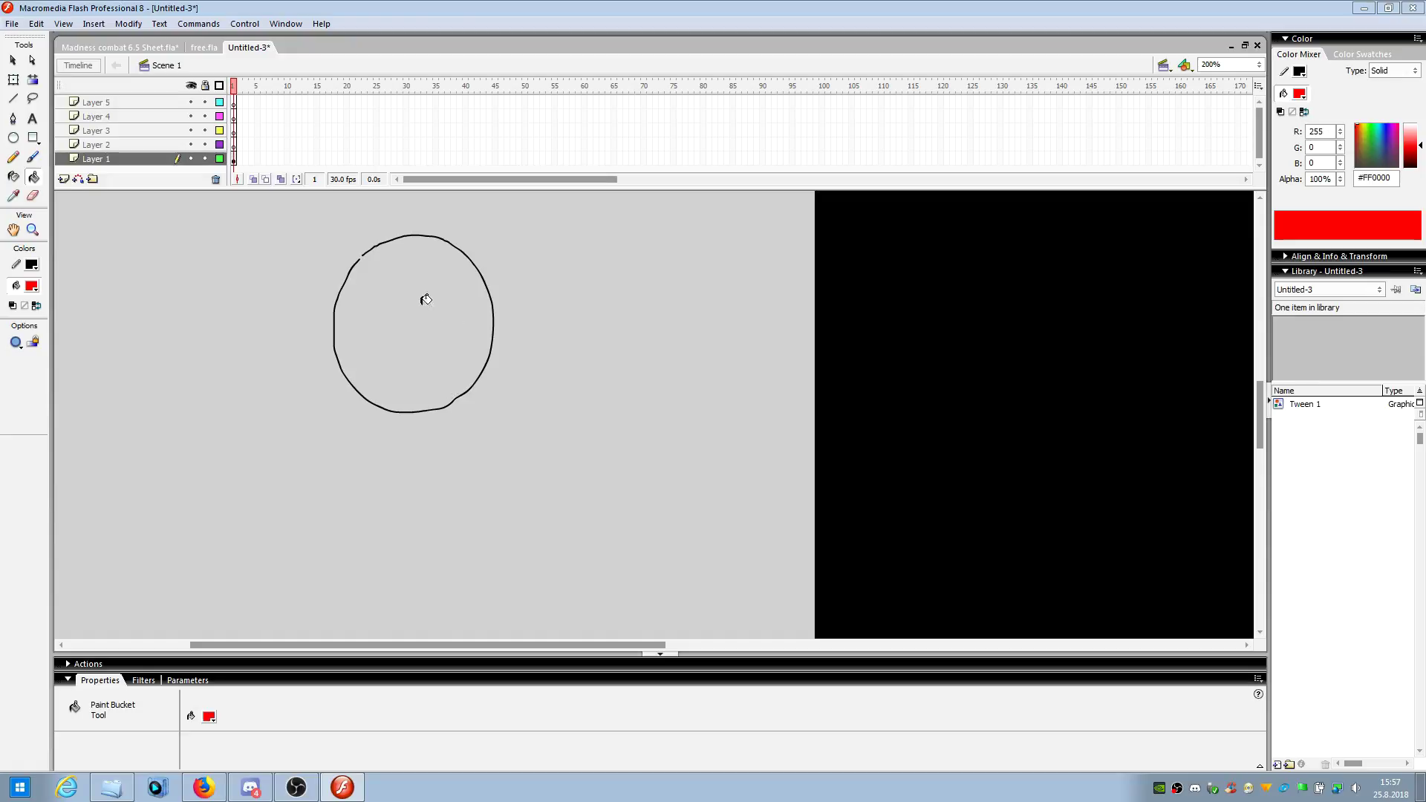
# - Join the open ends of the freehand circle with the Selection tool to close the gap in its outline
pyautogui.scroll(3, 382, 470)
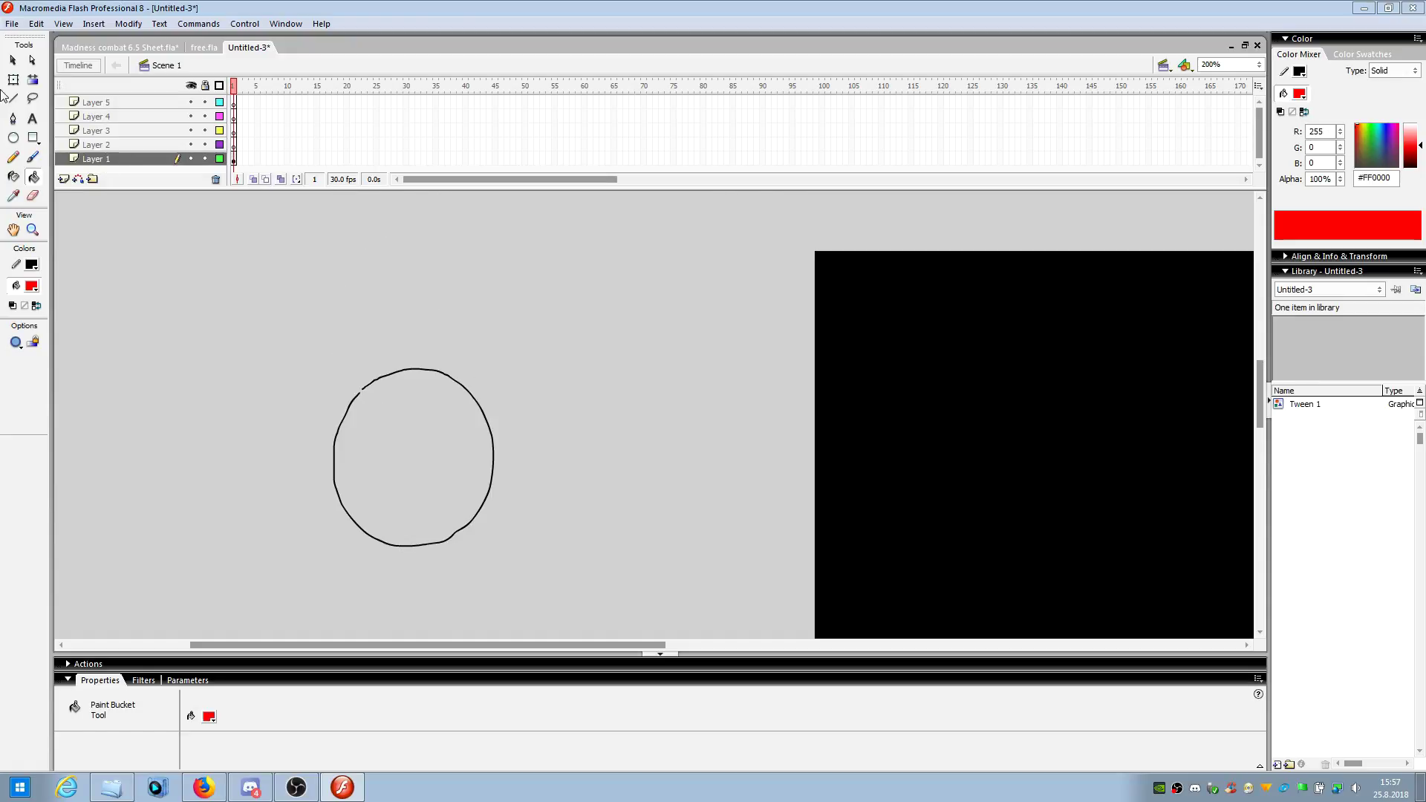
pyautogui.click(13, 62)
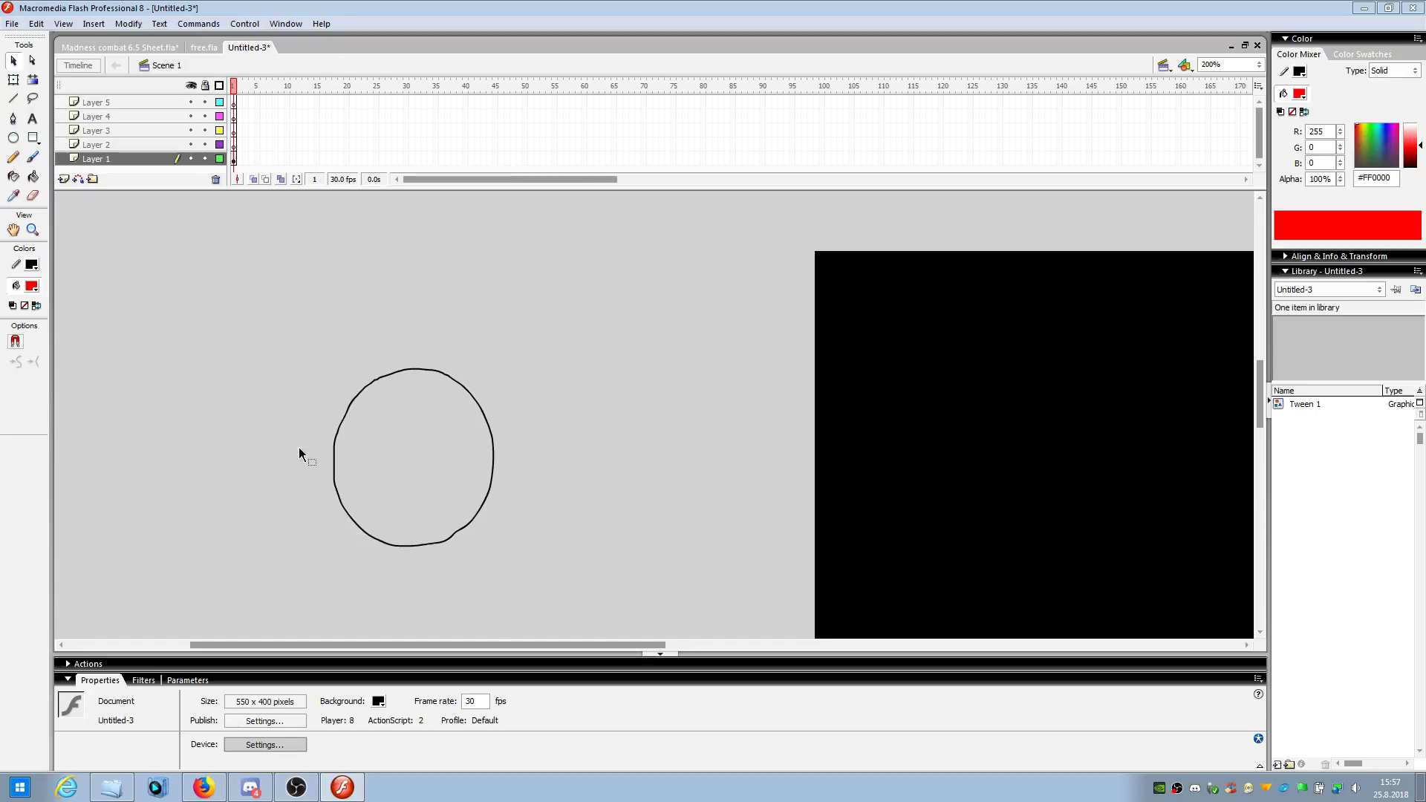
# - Fill the closed freehand circle with red using the Paint Bucket tool, and undo the fill and the joining of the outline
pyautogui.moveTo(602, 618); pyautogui.dragTo(262, 361)
pyautogui.click(215, 297)
pyautogui.click(33, 177)
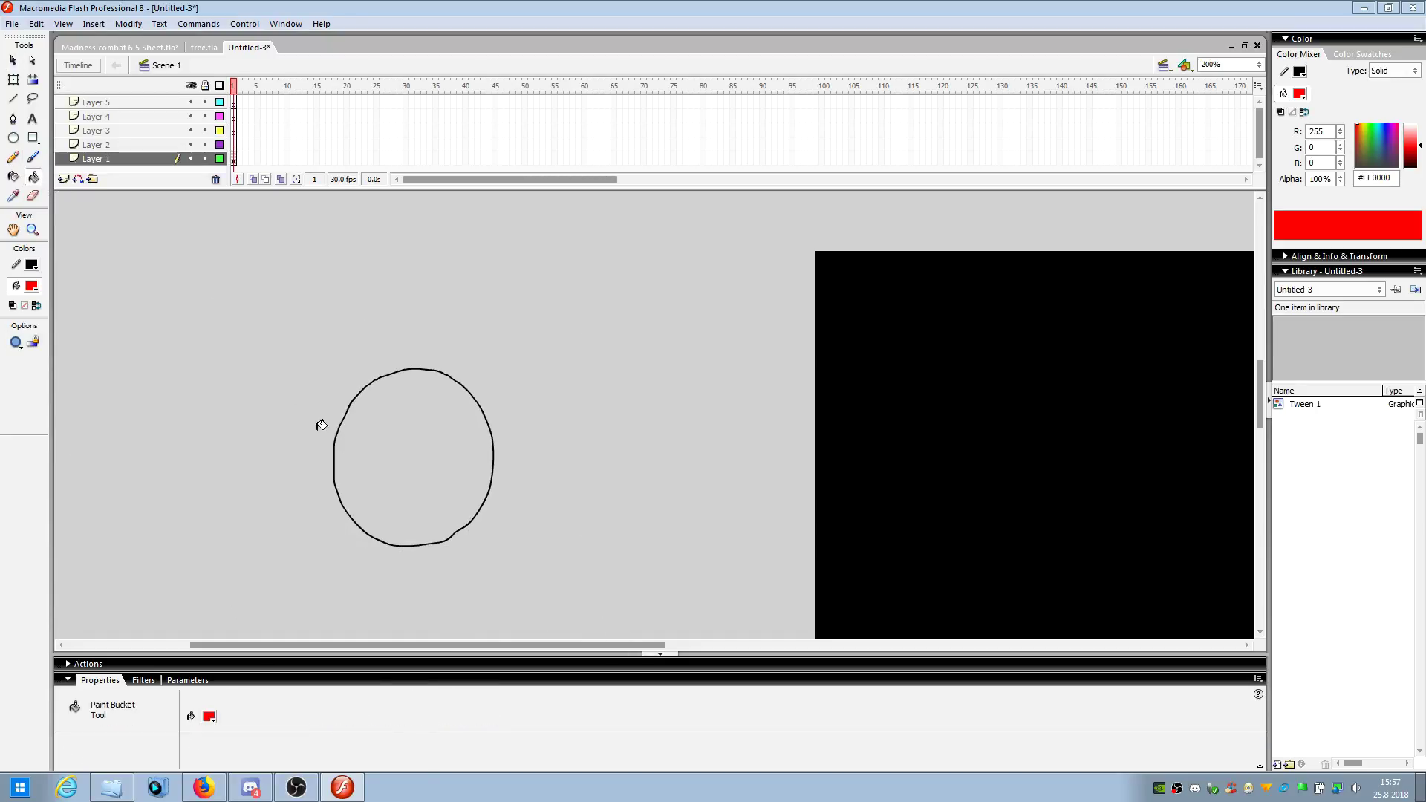
pyautogui.click(357, 452)
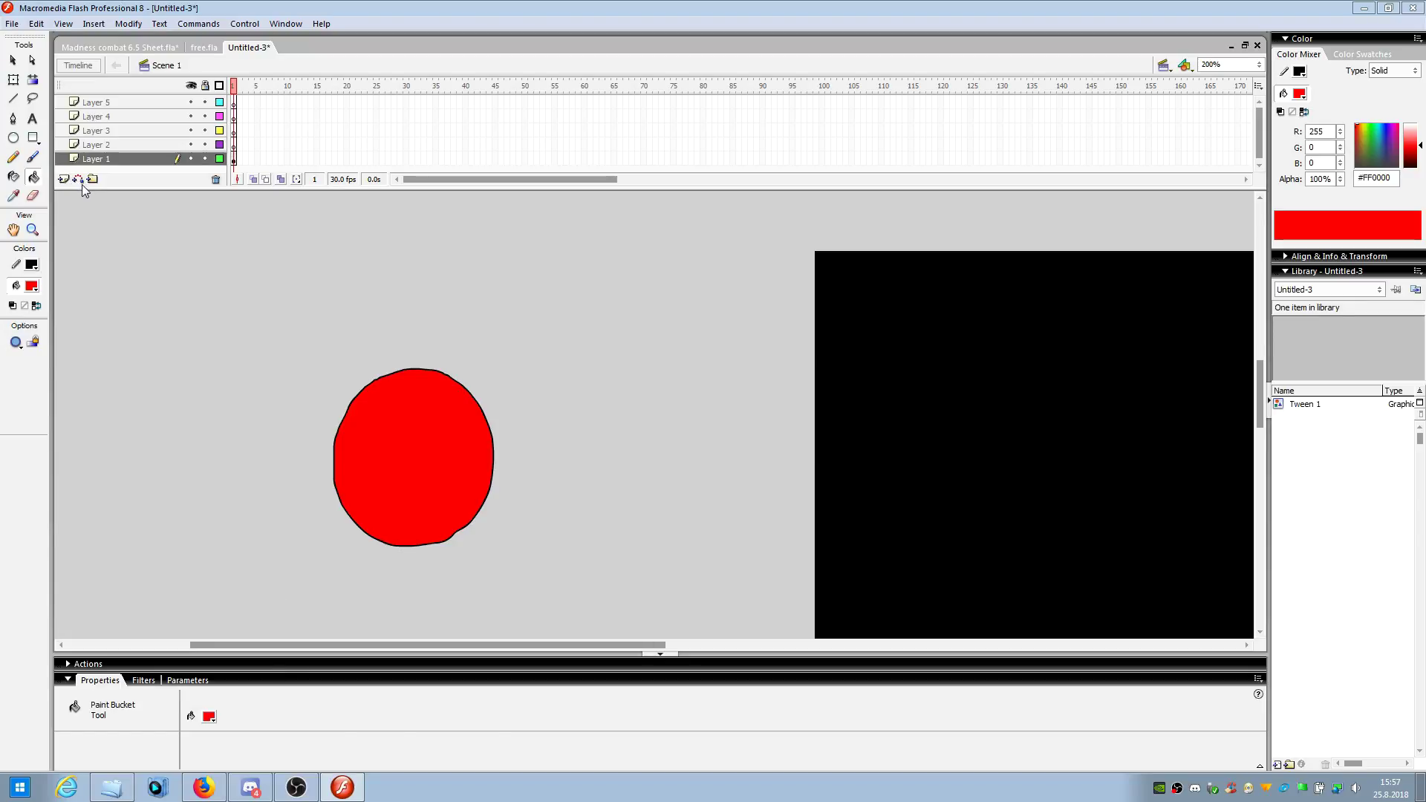
pyautogui.hotkey('ctrl', 'z')
pyautogui.click(182, 297)
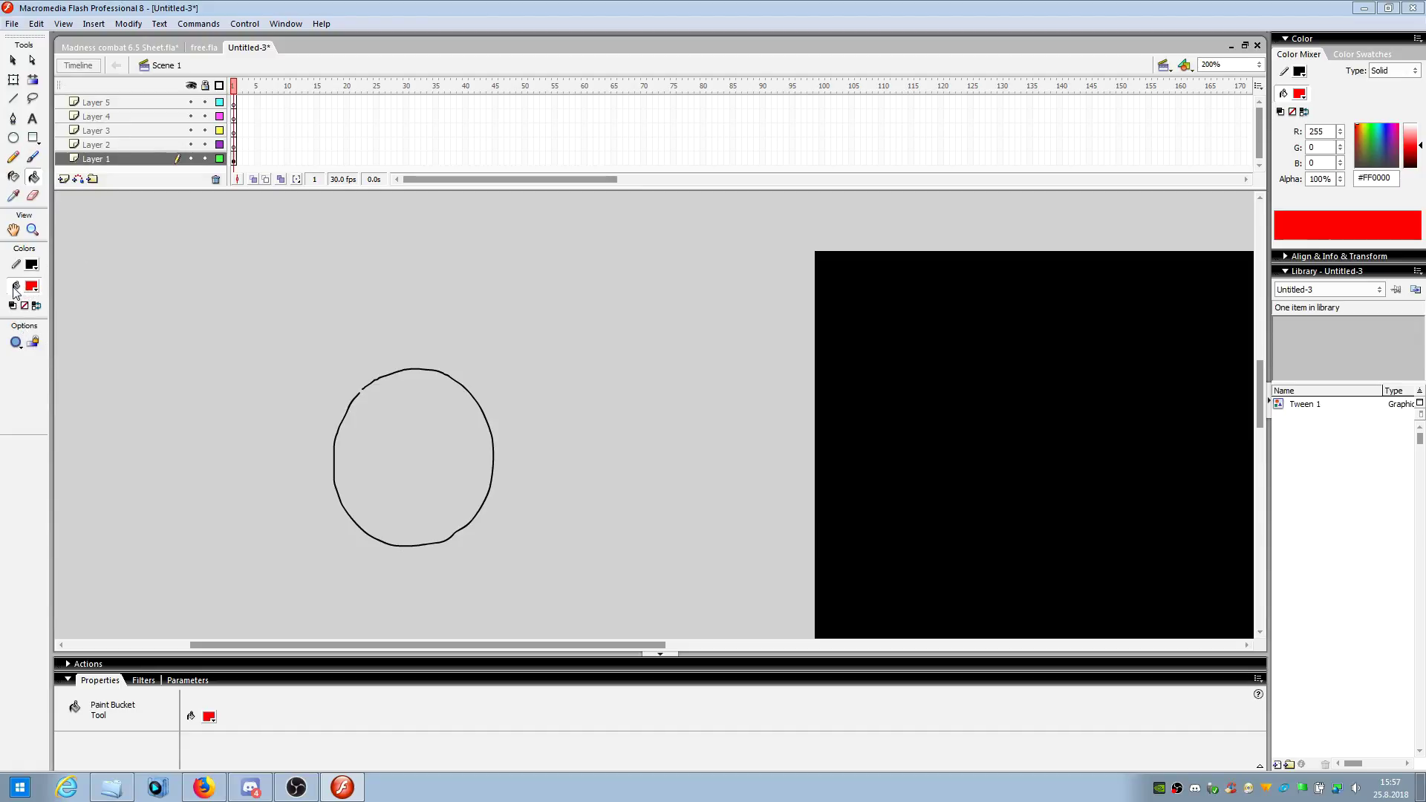
# - Set the fill color to the rainbow linear gradient and look at the custom color picker
pyautogui.click(31, 286)
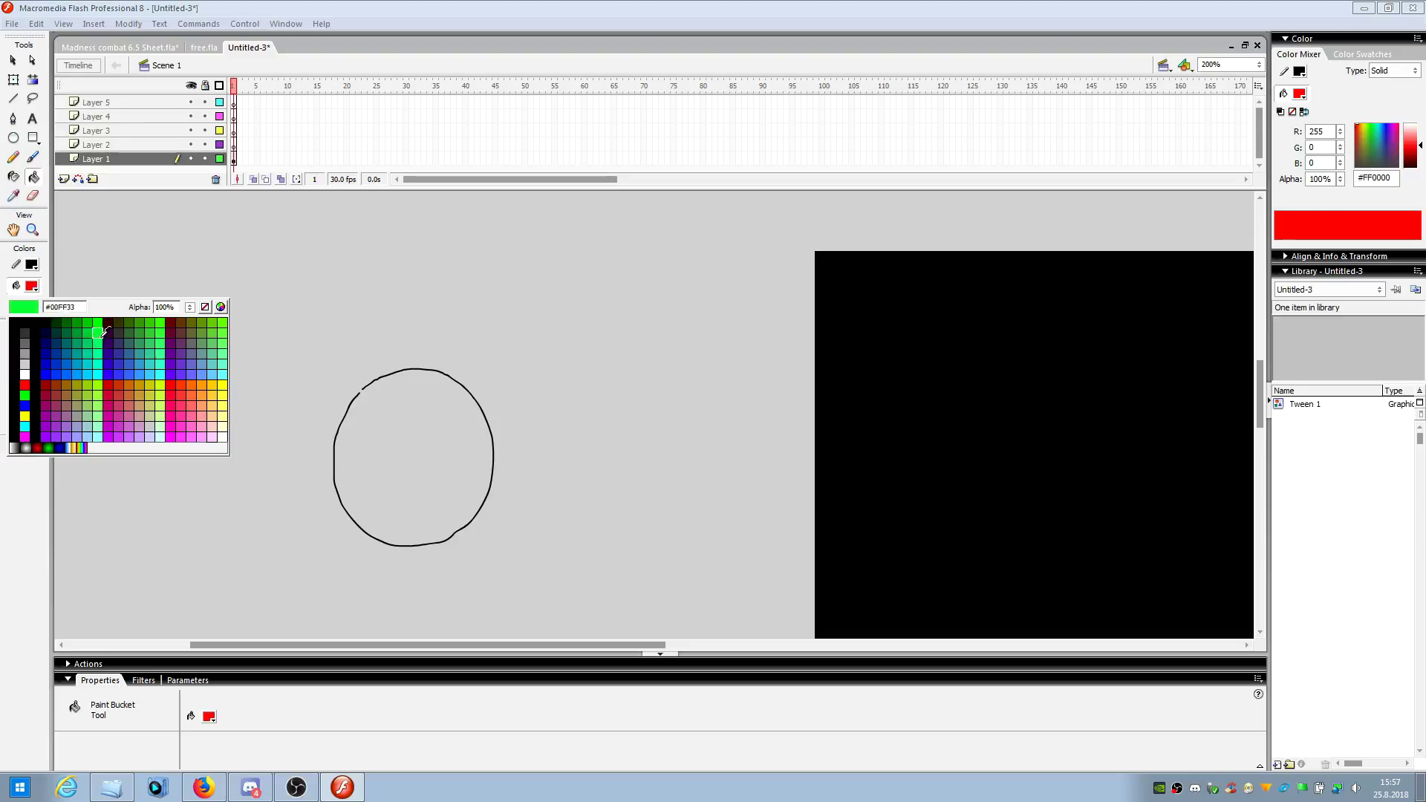
pyautogui.click(93, 444)
pyautogui.click(33, 287)
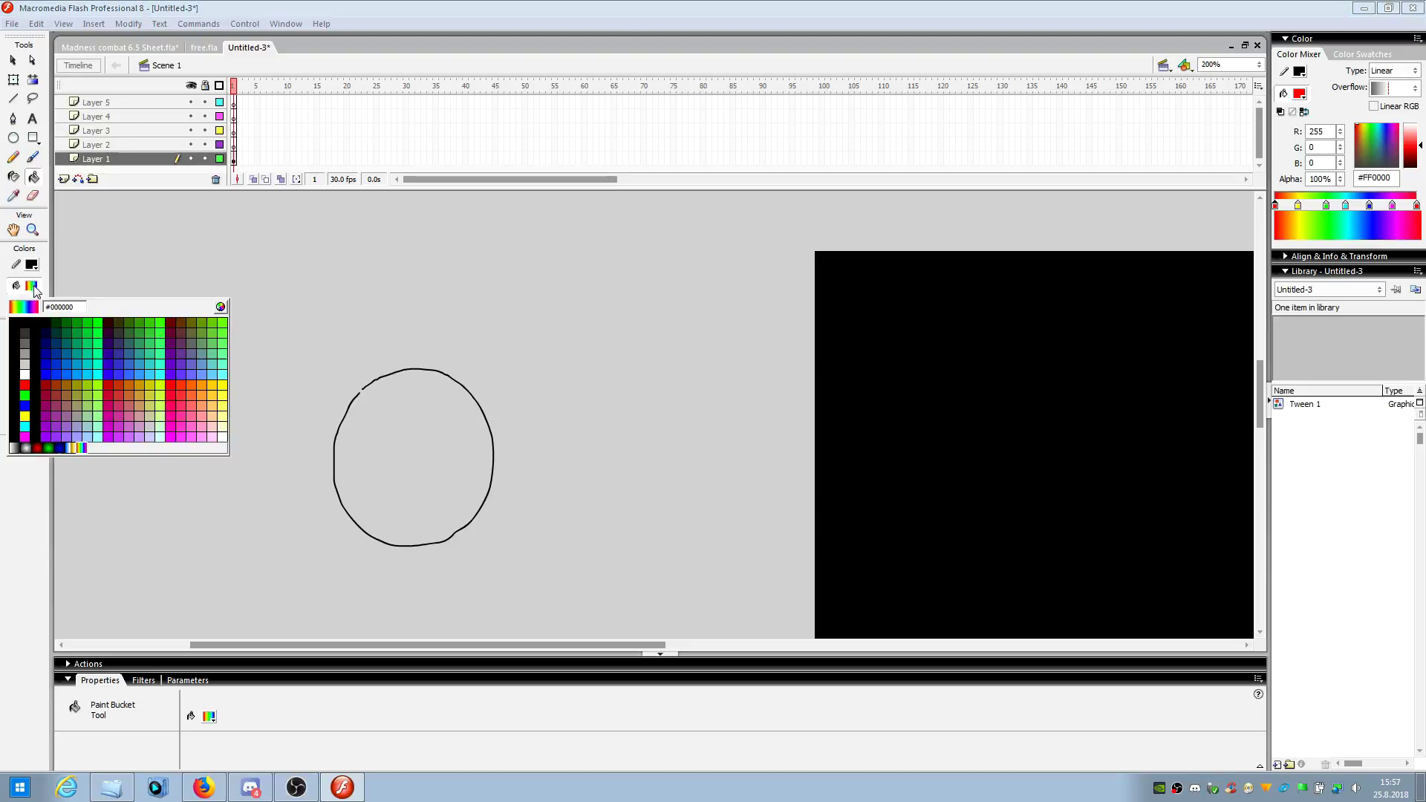
pyautogui.click(221, 307)
pyautogui.moveTo(771, 372); pyautogui.dragTo(816, 365)
pyautogui.click(629, 494)
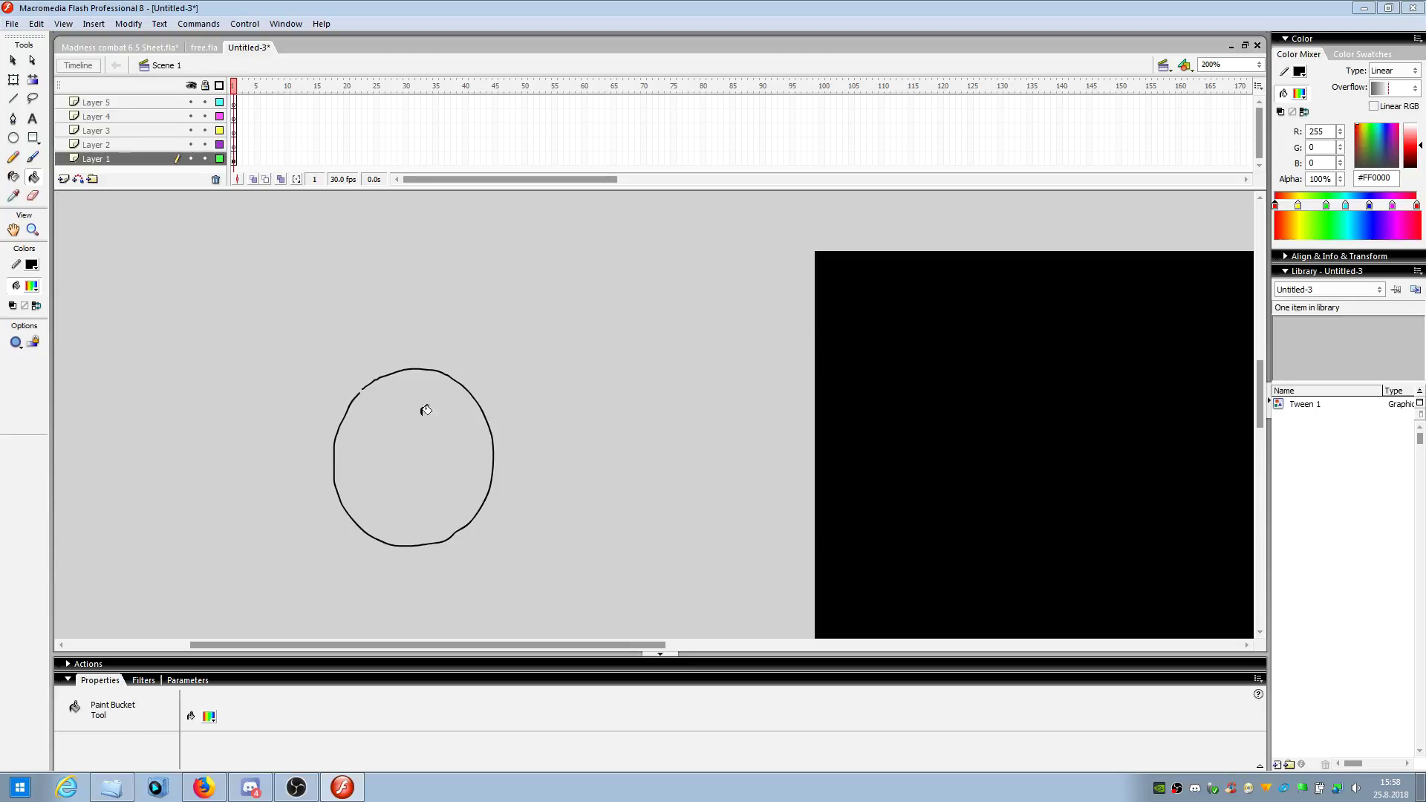
# - Set the Paint Bucket's gap option to Close Large Gaps and fill the freehand circle with the rainbow gradient
pyautogui.click(15, 343)
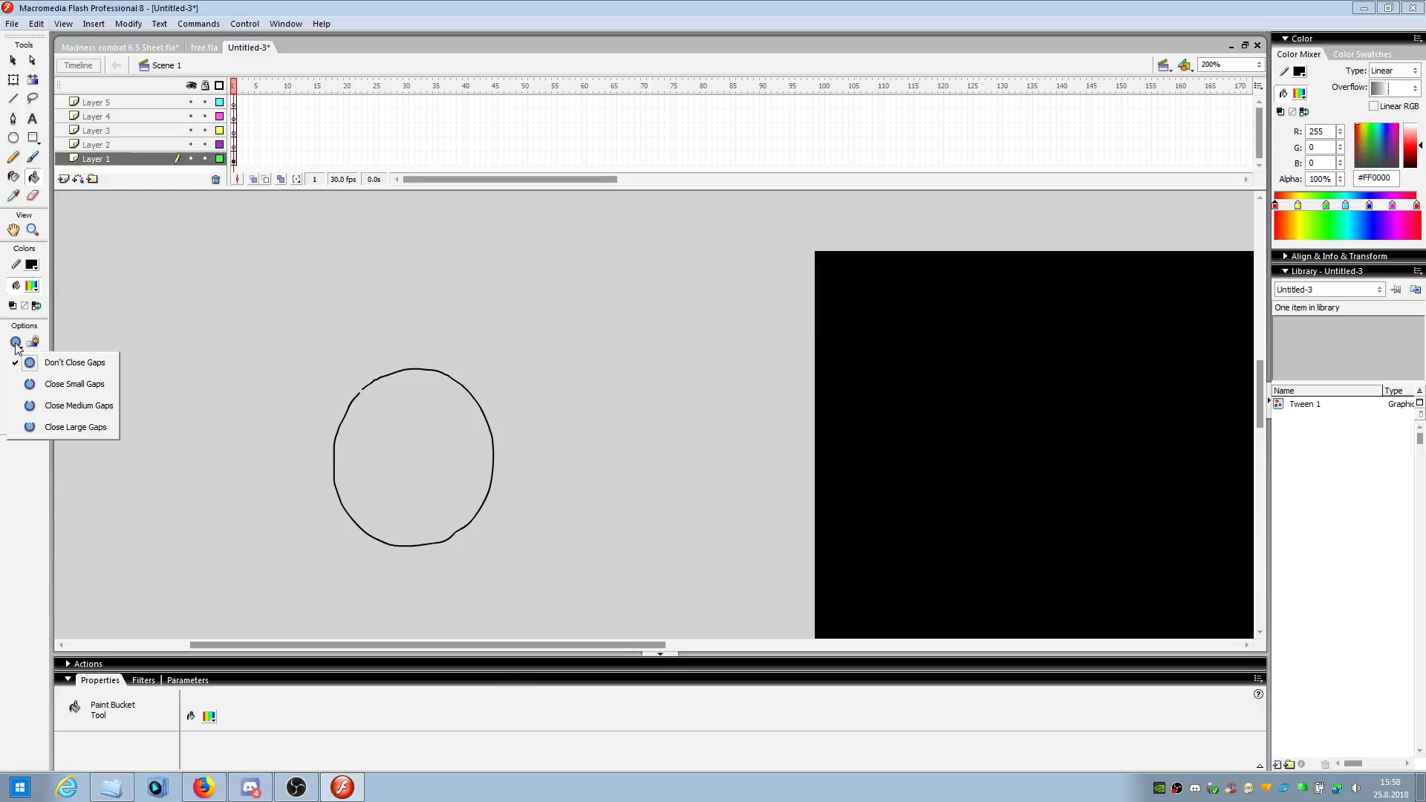
pyautogui.click(42, 430)
pyautogui.click(423, 450)
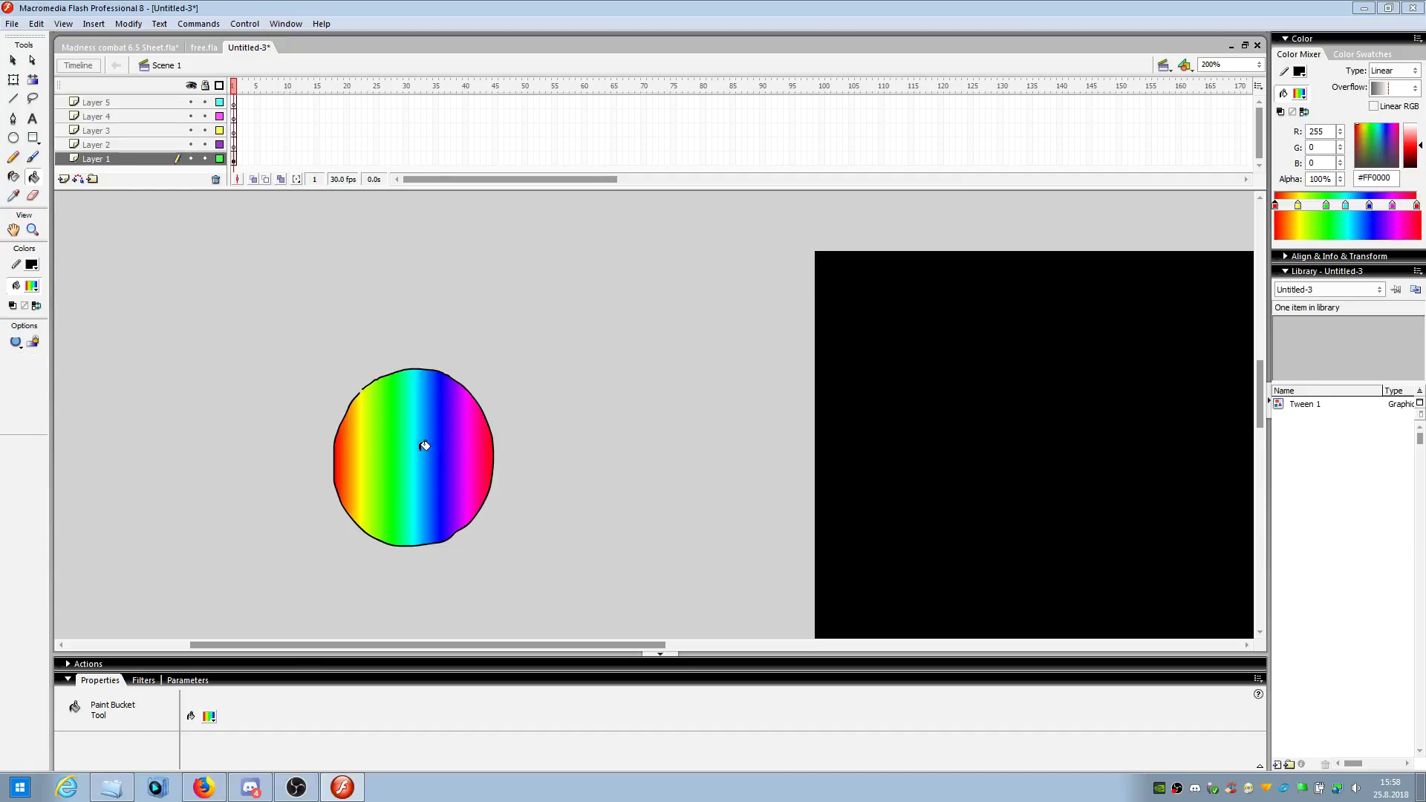
# - Set the gap option to Close Medium Gaps and refill the circle with the rainbow gradient running nearly vertically
pyautogui.click(18, 341)
pyautogui.click(58, 395)
pyautogui.moveTo(399, 472)
pyautogui.mouseDown()
pyautogui.moveTo(455, 477)
pyautogui.moveTo(395, 414)
pyautogui.moveTo(417, 487)
pyautogui.moveTo(480, 478)
pyautogui.moveTo(434, 489)
pyautogui.moveTo(401, 433)
pyautogui.moveTo(410, 487)
pyautogui.moveTo(389, 386)
pyautogui.mouseUp()
# - Draw a smaller open freehand circle above the filled one with the Pencil tool, and set the Paint Bucket to Close Large Gaps
pyautogui.click(13, 158)
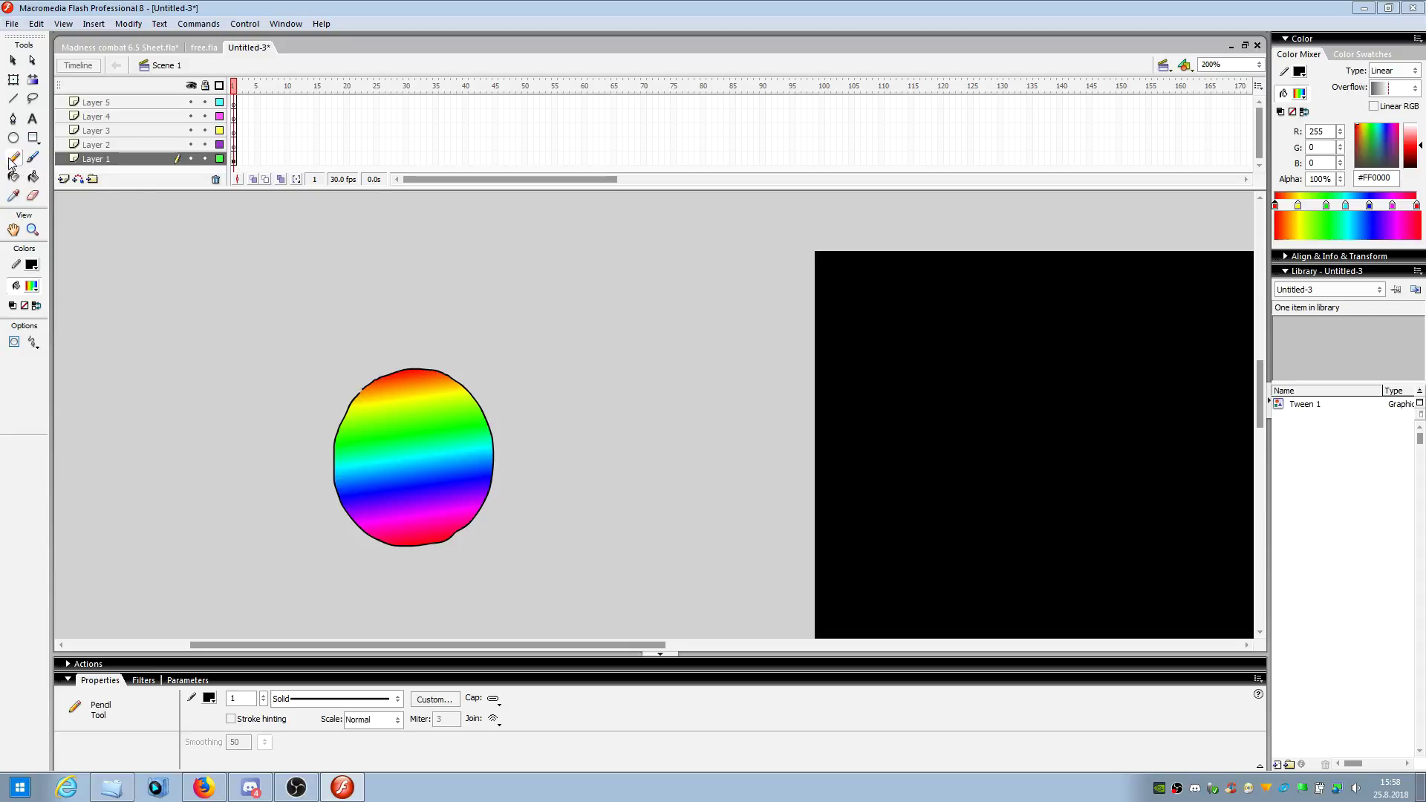
pyautogui.moveTo(287, 307)
pyautogui.mouseDown()
pyautogui.moveTo(355, 338)
pyautogui.moveTo(348, 267)
pyautogui.moveTo(304, 265)
pyautogui.moveTo(290, 290)
pyautogui.mouseUp()
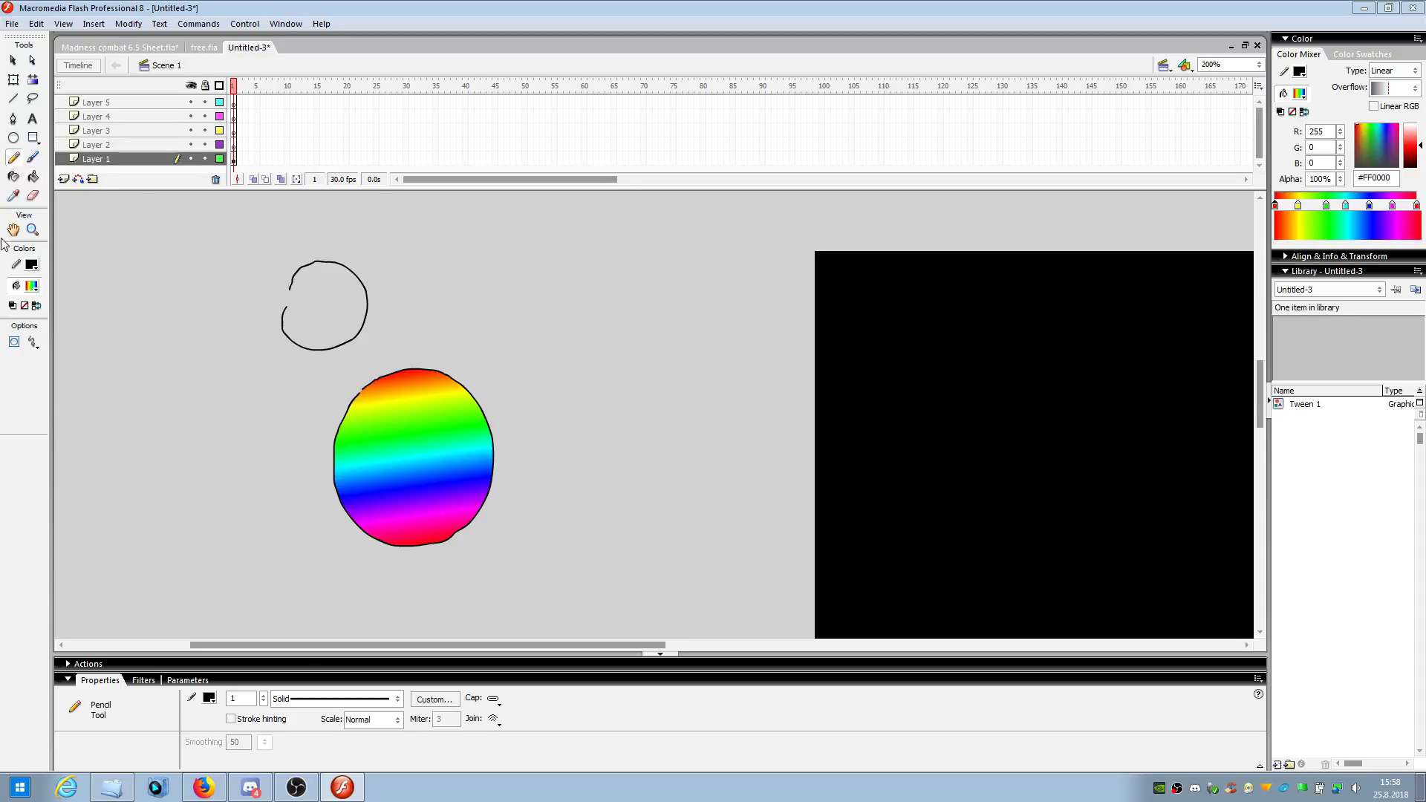
pyautogui.click(34, 177)
pyautogui.click(16, 343)
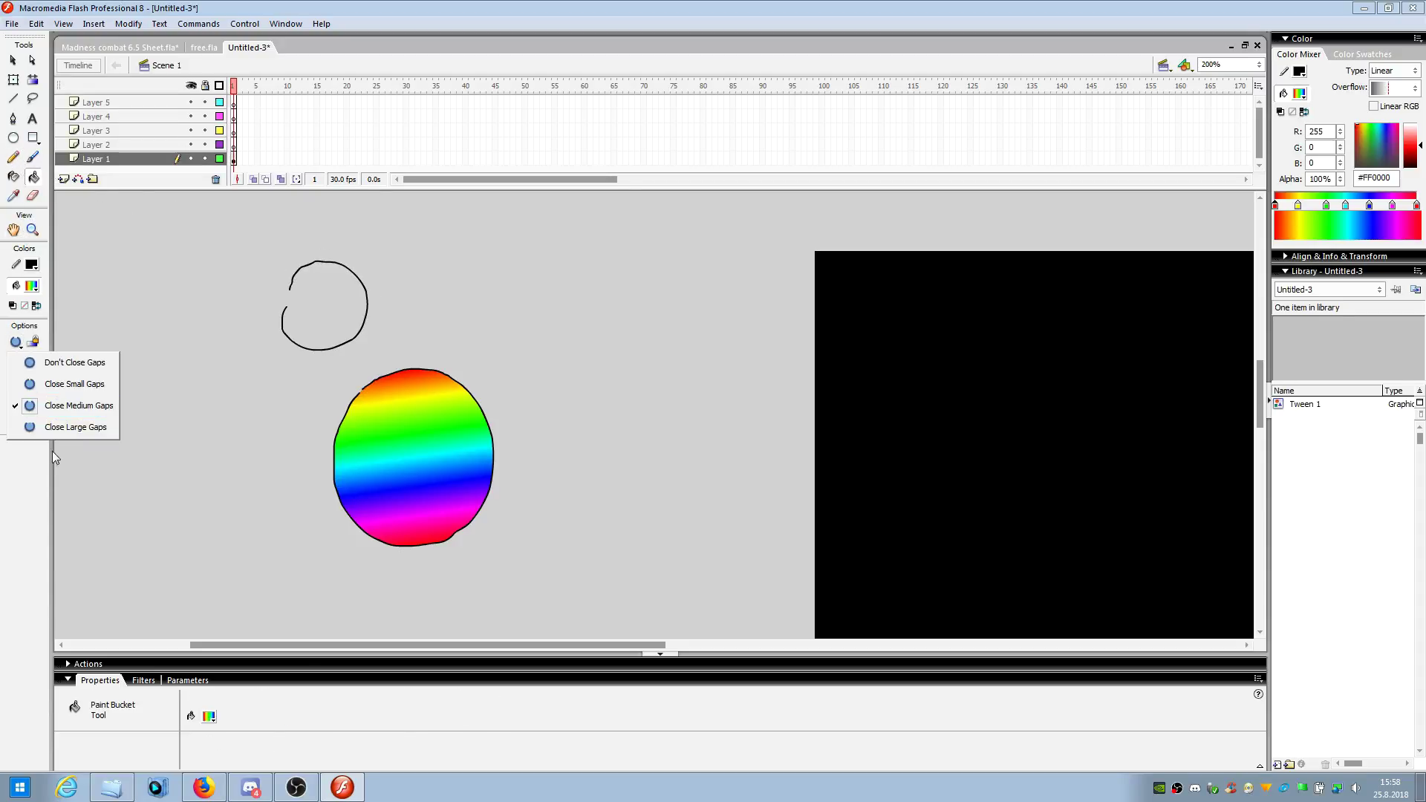
pyautogui.click(74, 428)
# - Pull the open ends of the small circle together with the Selection tool until its outline is closed
pyautogui.press('v')
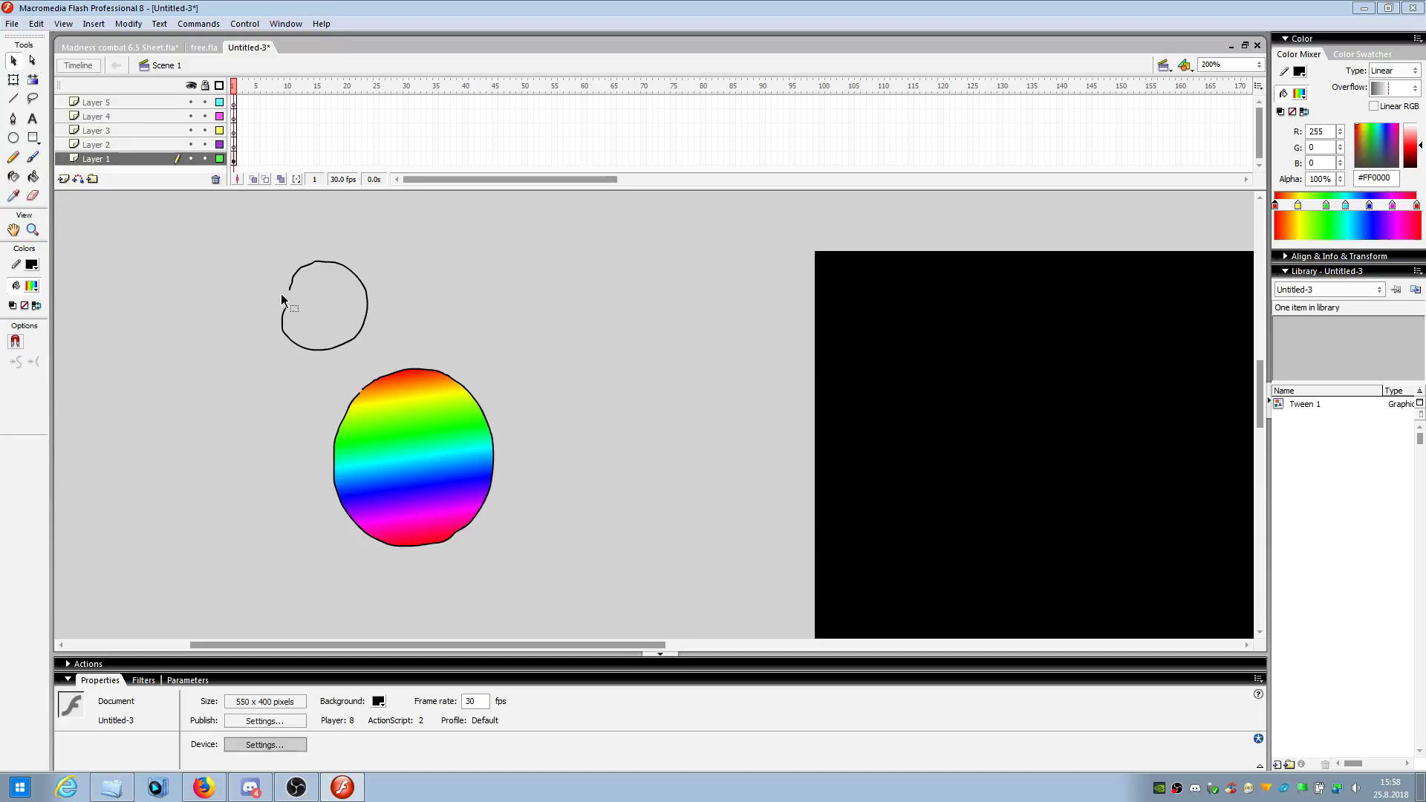
pyautogui.click(33, 177)
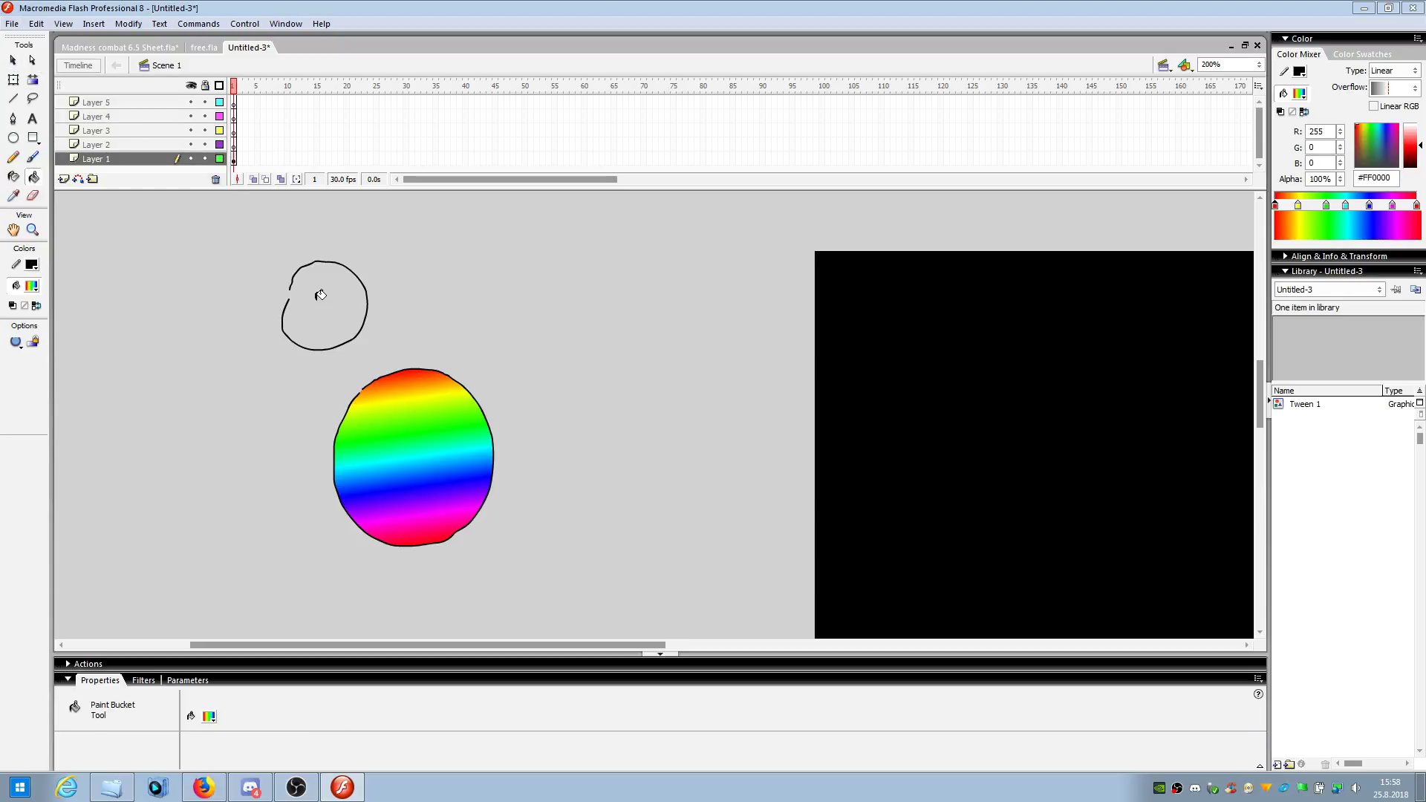
pyautogui.click(14, 59)
pyautogui.moveTo(292, 297); pyautogui.dragTo(291, 292)
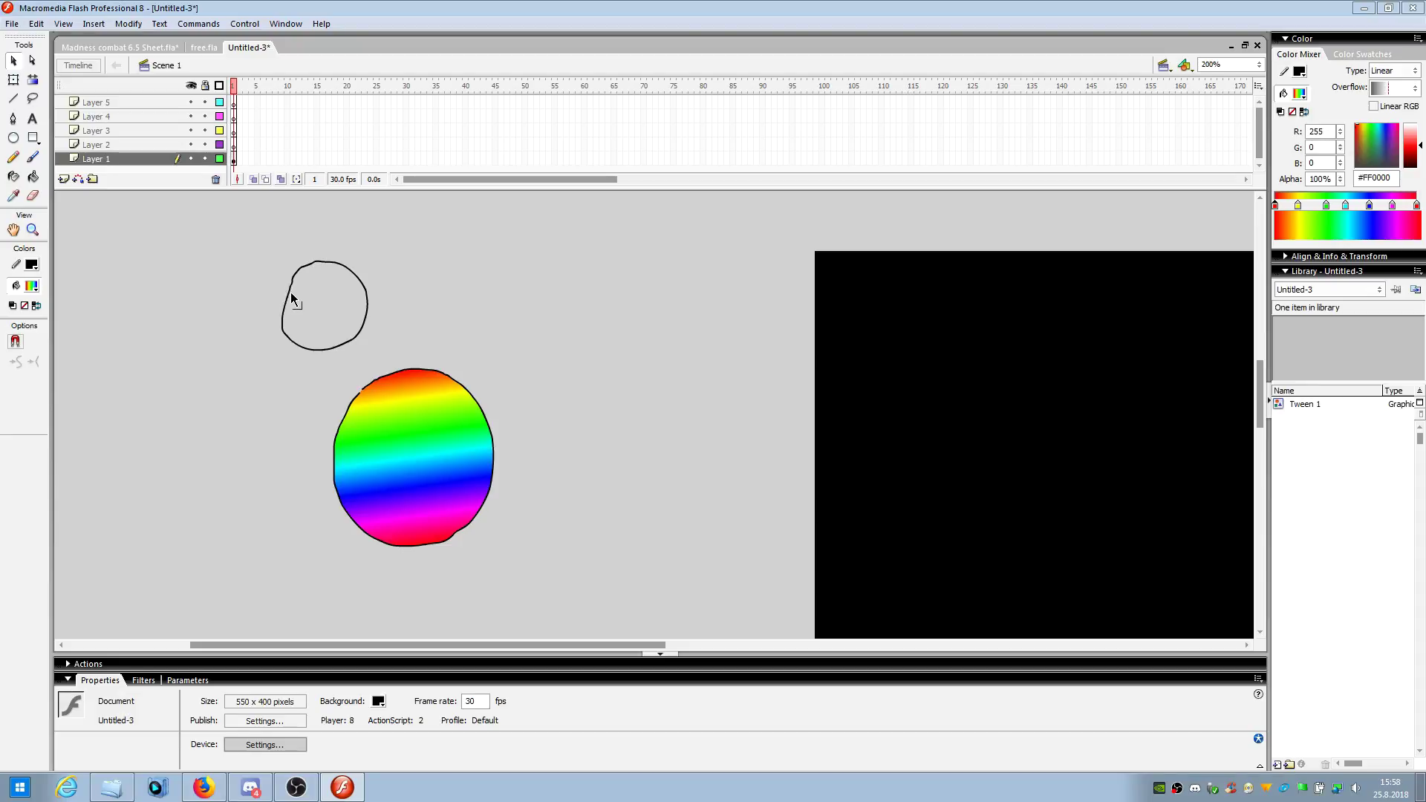
# - Select both freehand circles beside the stage and delete them
pyautogui.moveTo(427, 242); pyautogui.dragTo(225, 368)
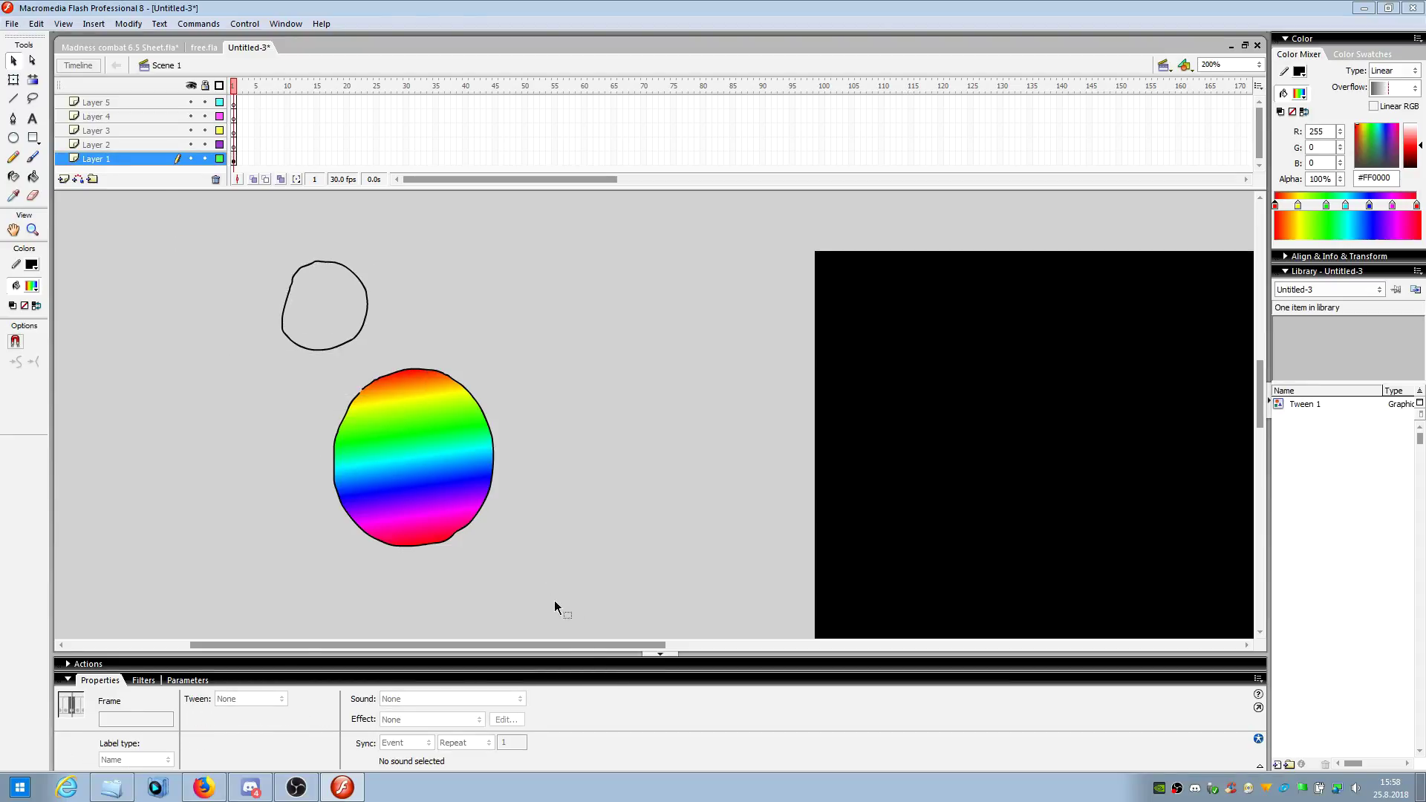
pyautogui.moveTo(554, 600); pyautogui.dragTo(198, 221)
pyautogui.press('Delete')
# - Sketch a freehand car-like outline about 160 by 49 pixels with small gaps beside the stage using the Pencil tool
pyautogui.click(14, 156)
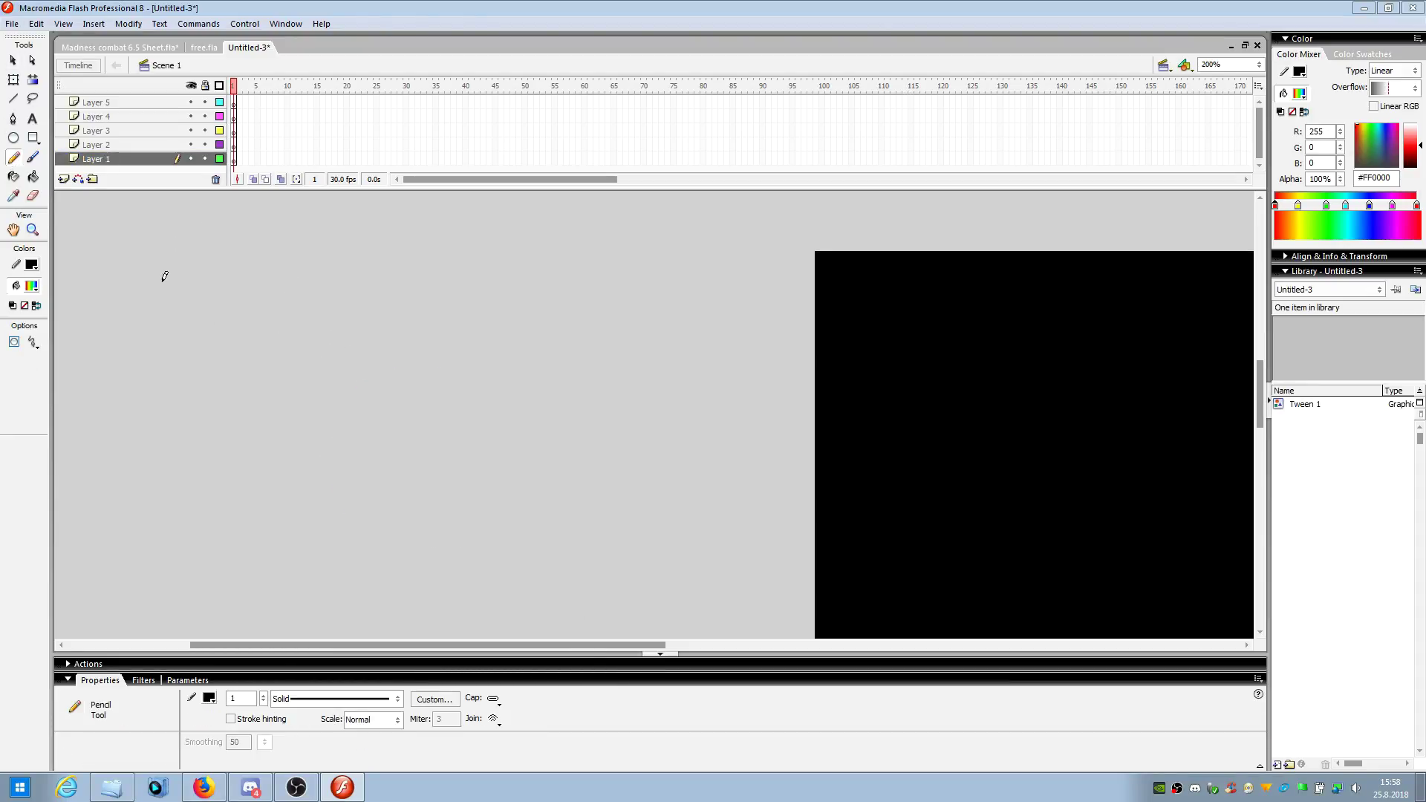
pyautogui.moveTo(295, 376)
pyautogui.mouseDown()
pyautogui.moveTo(386, 383)
pyautogui.moveTo(377, 365)
pyautogui.moveTo(445, 367)
pyautogui.moveTo(457, 390)
pyautogui.moveTo(448, 382)
pyautogui.moveTo(478, 382)
pyautogui.moveTo(506, 413)
pyautogui.mouseUp()
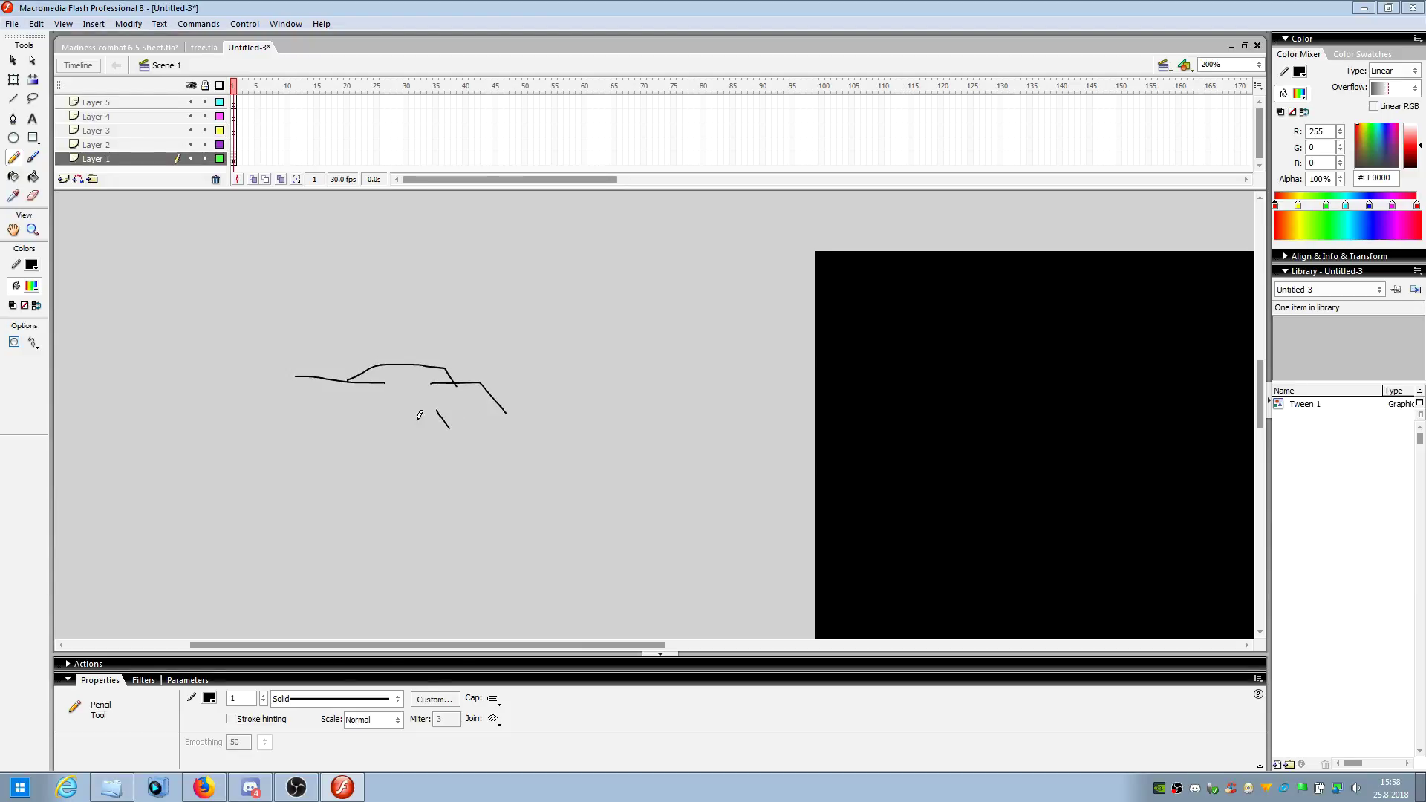
pyautogui.moveTo(398, 428)
pyautogui.mouseDown()
pyautogui.moveTo(514, 408)
pyautogui.moveTo(305, 410)
pyautogui.moveTo(304, 377)
pyautogui.mouseUp()
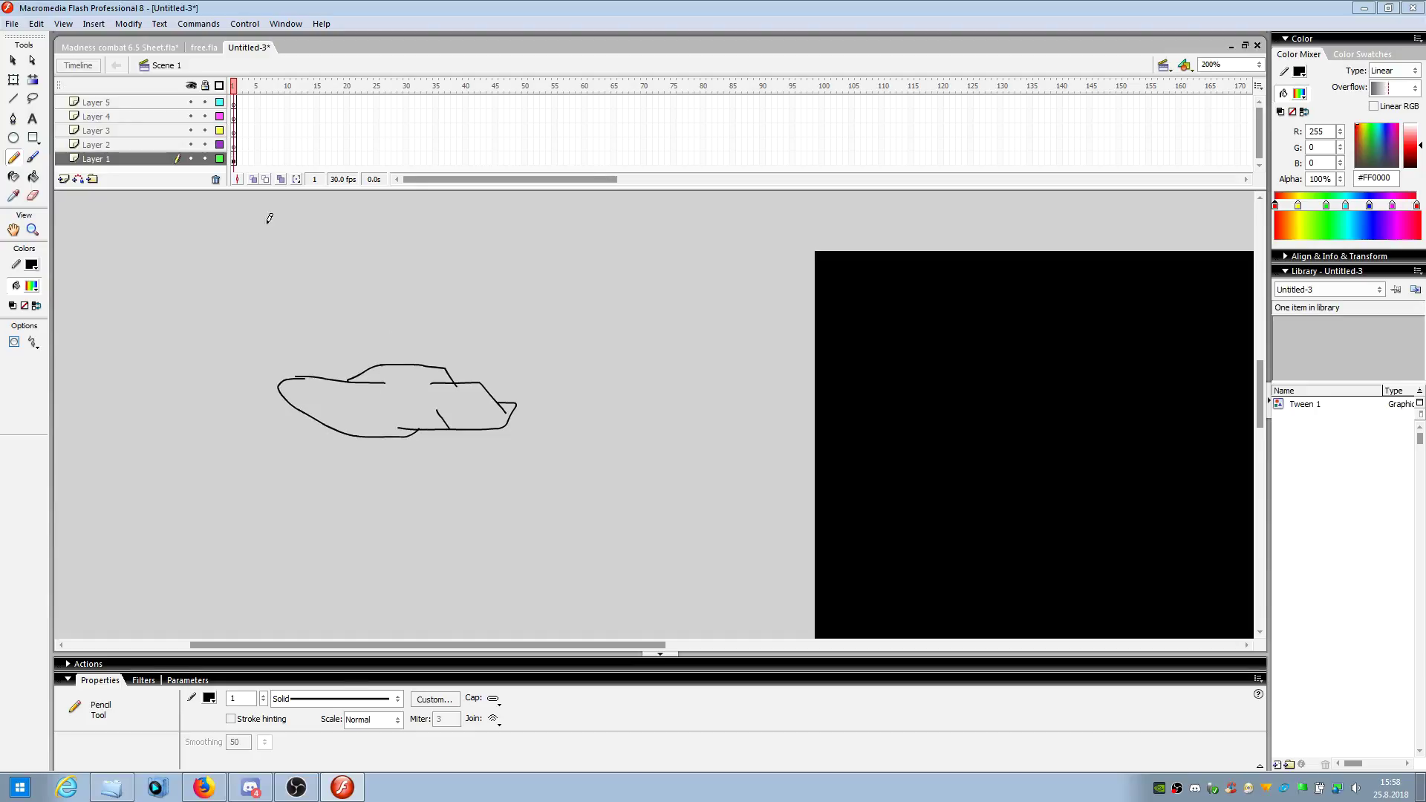
# - Fill the car-like outline with the rainbow gradient using the Paint Bucket tool
pyautogui.click(33, 176)
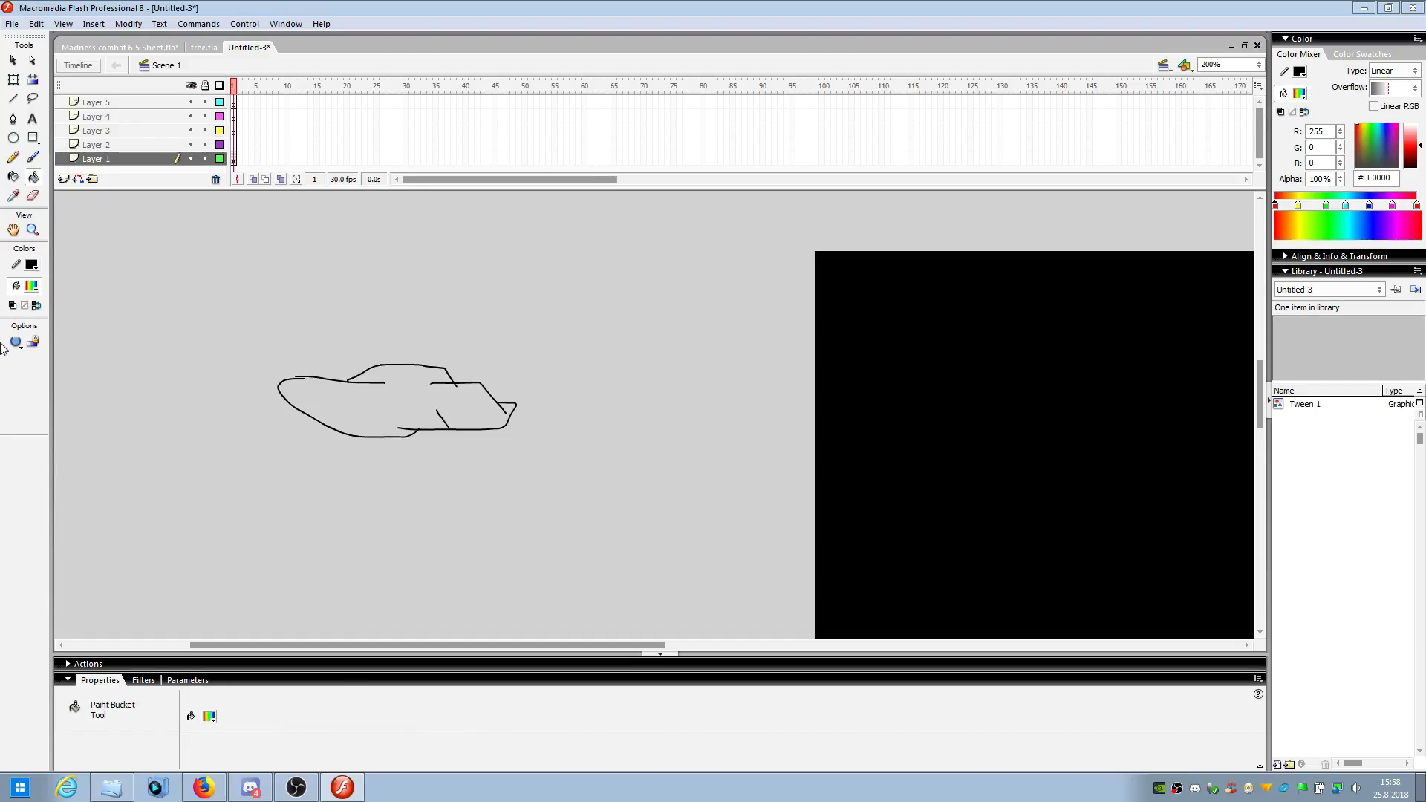
pyautogui.moveTo(343, 397); pyautogui.dragTo(431, 416)
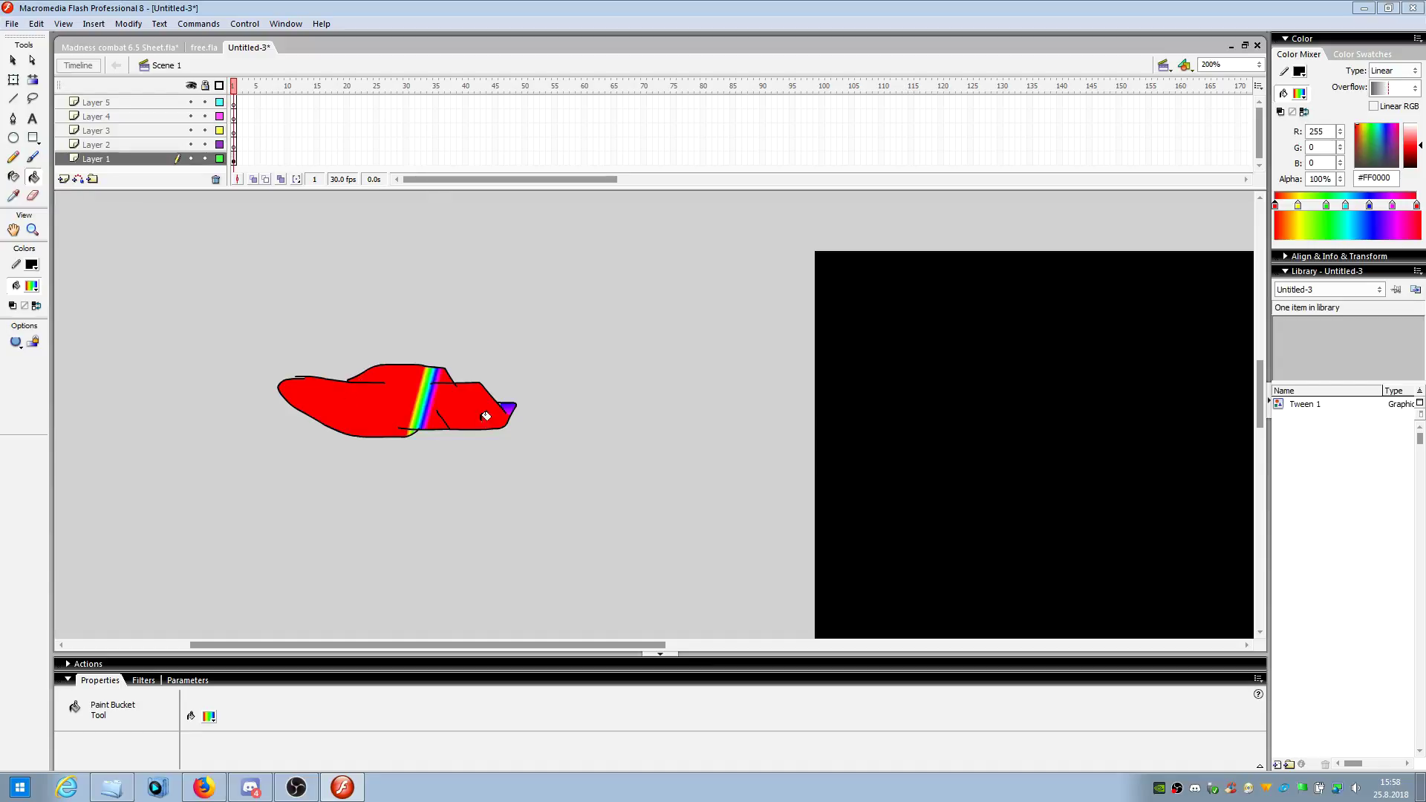
pyautogui.click(453, 412)
# - Delete the rainbow fills from the main body and the small rear section, keeping the black outline
pyautogui.click(13, 60)
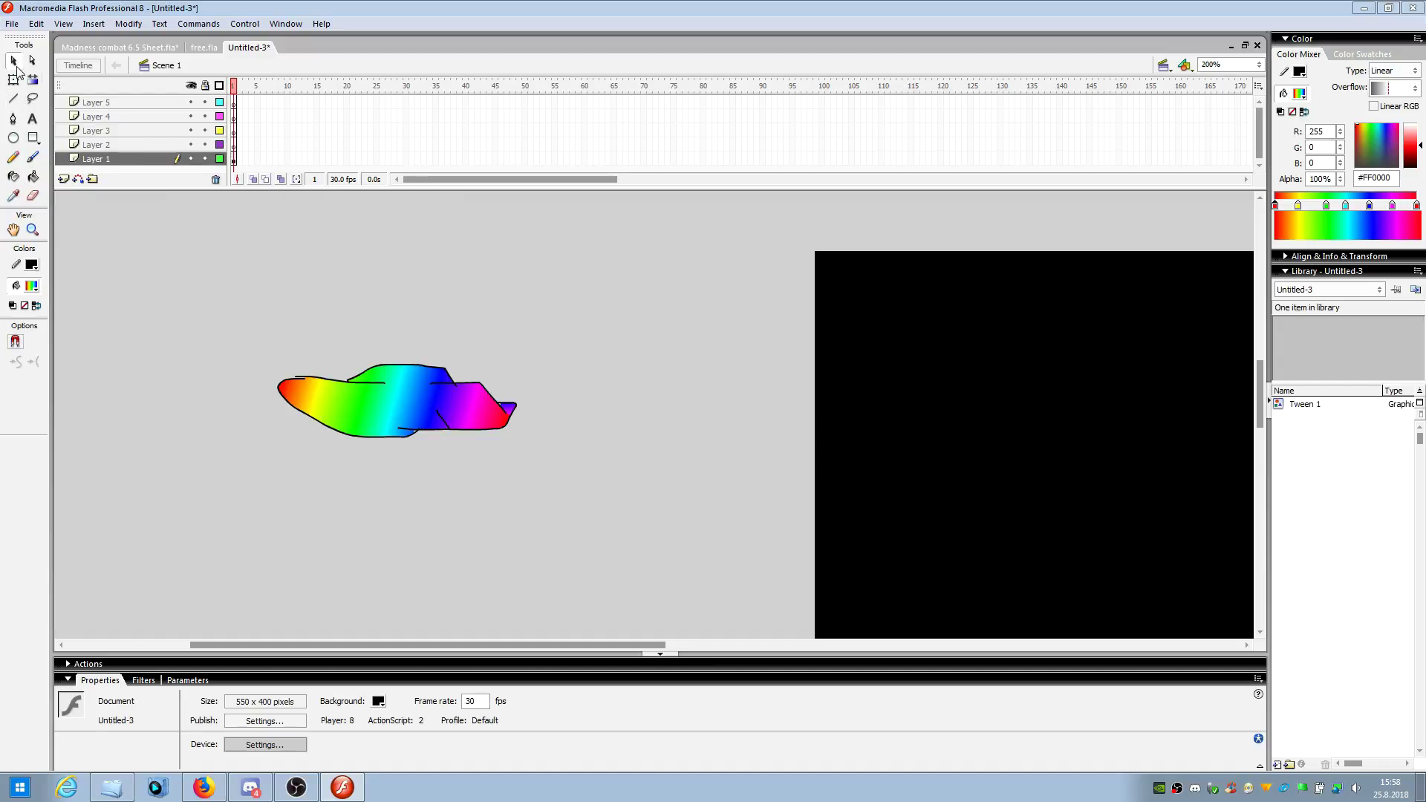
pyautogui.click(375, 425)
pyautogui.press('Delete')
pyautogui.click(511, 410)
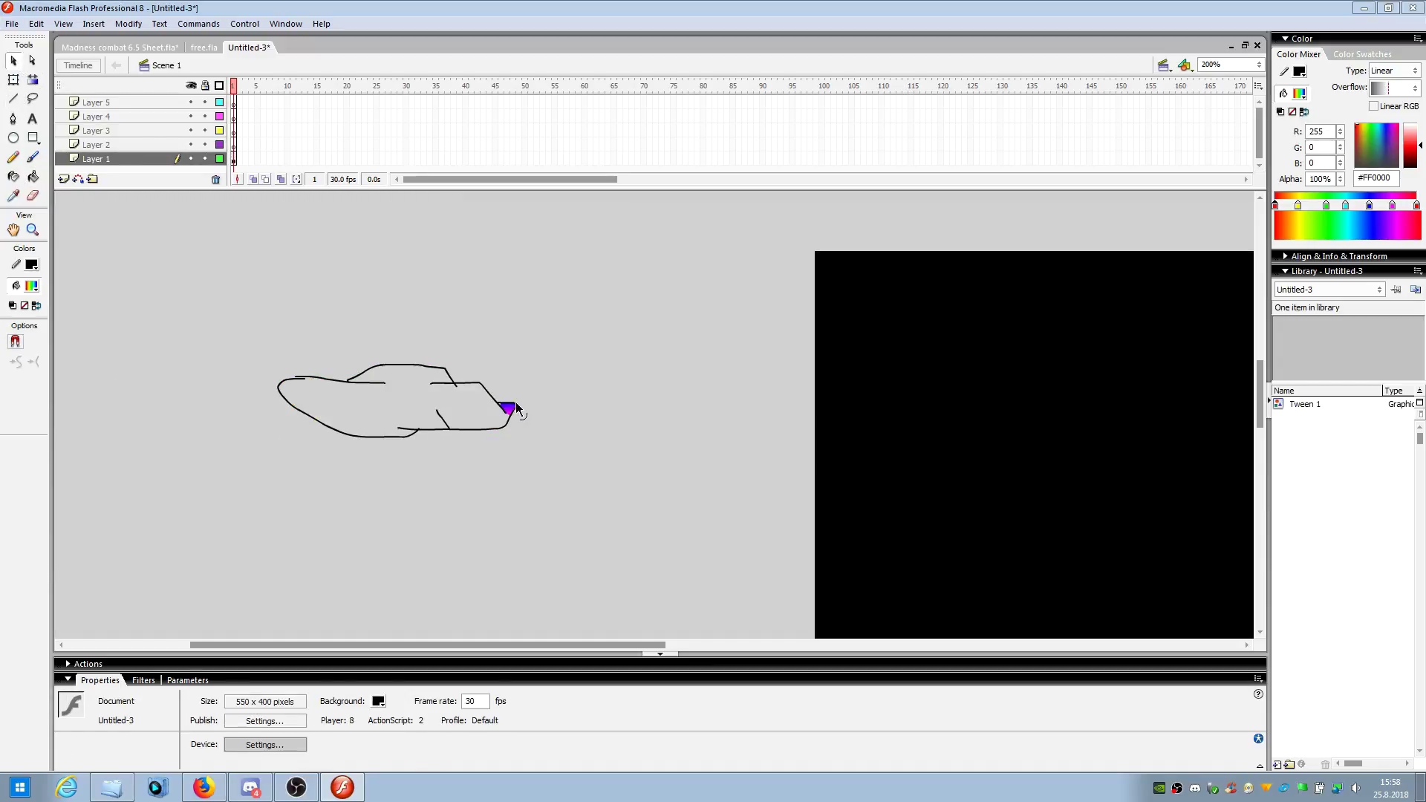
pyautogui.press('Delete')
# - Select the whole car-like outline with a selection box and clear the selection
pyautogui.click(351, 385)
pyautogui.moveTo(229, 509); pyautogui.dragTo(586, 331)
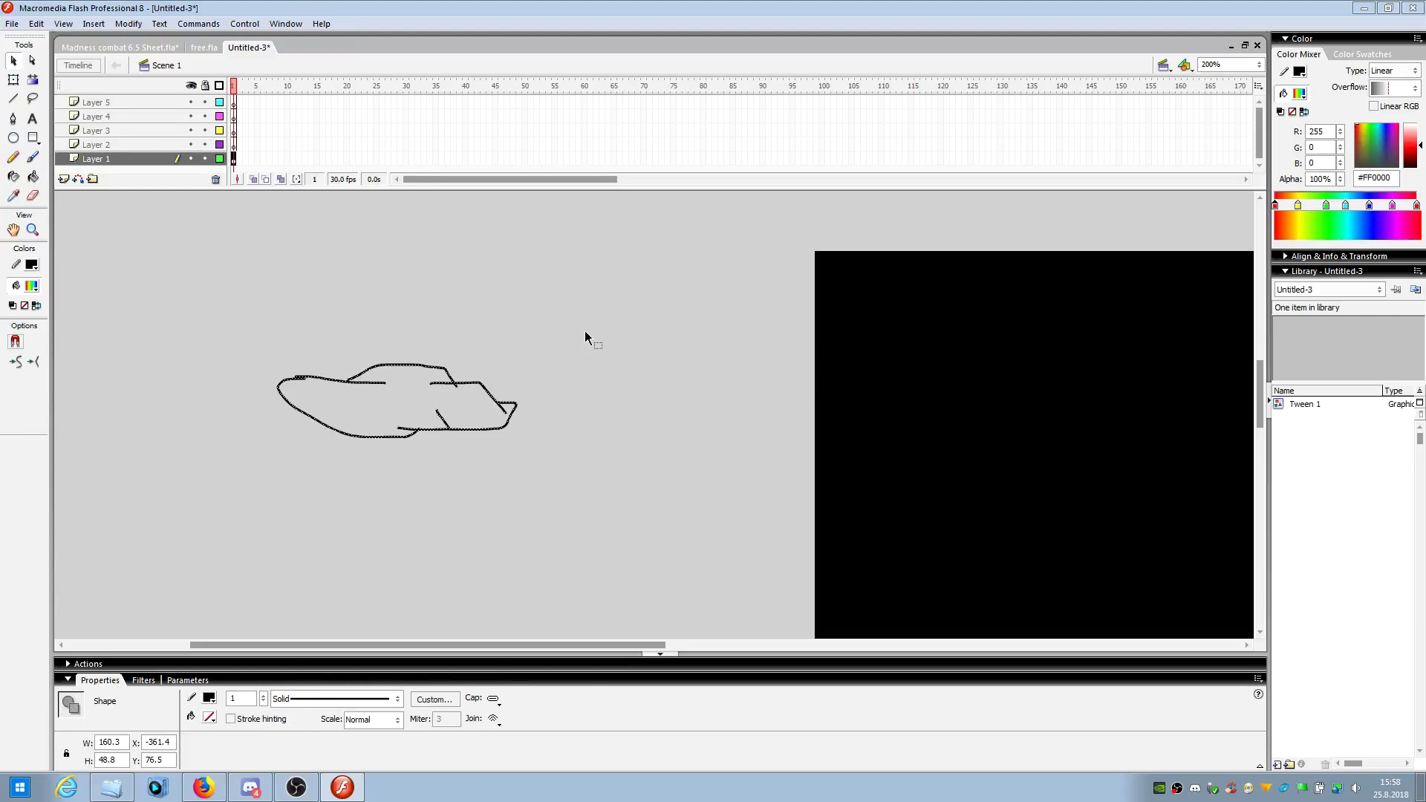
pyautogui.click(250, 506)
pyautogui.moveTo(200, 532)
pyautogui.mouseDown()
pyautogui.moveTo(590, 284)
pyautogui.moveTo(223, 491)
pyautogui.mouseUp()
pyautogui.click(594, 283)
pyautogui.click(236, 450)
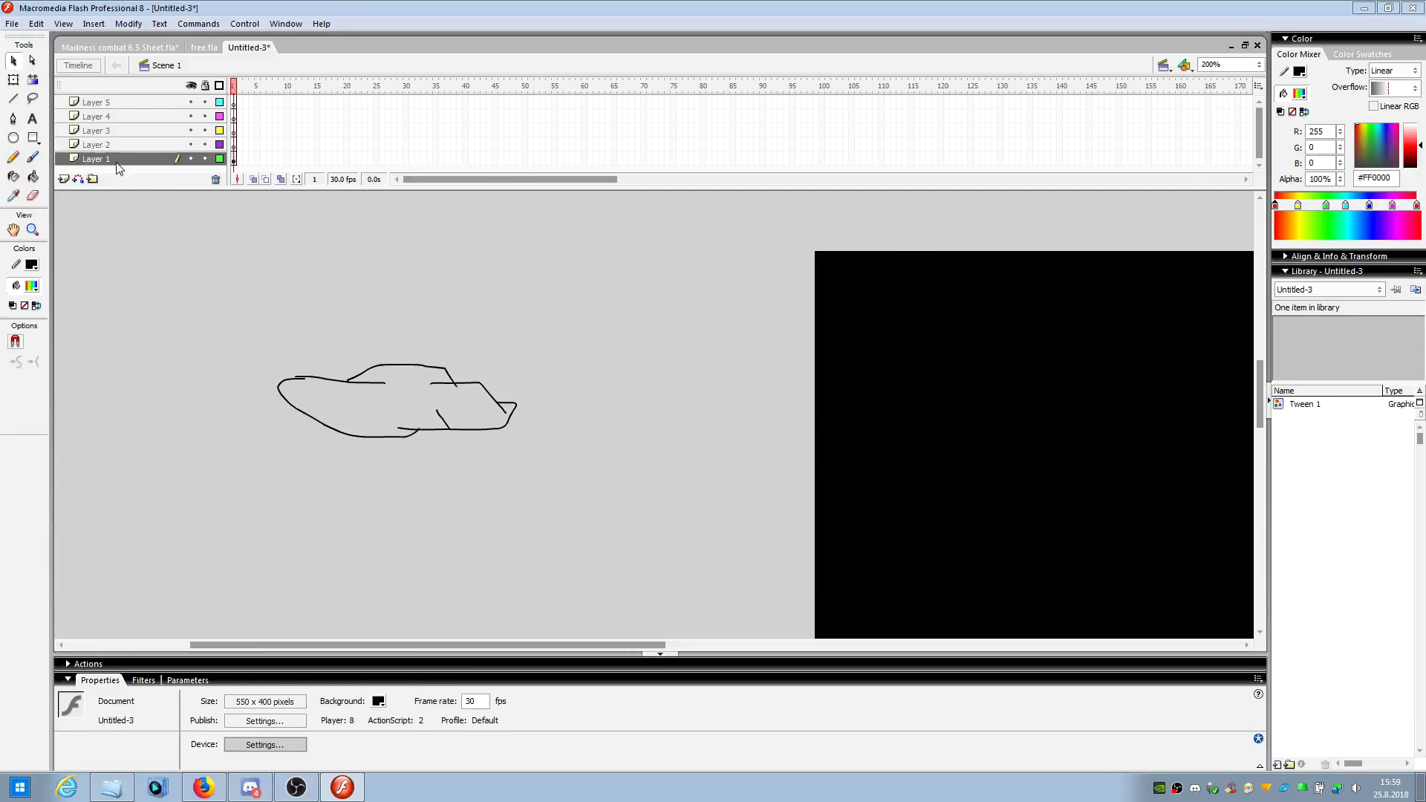
# - Toggle Layer 1's visibility off and on several times, leaving the layer shown
pyautogui.click(191, 162)
pyautogui.click(192, 162)
pyautogui.click(191, 162)
pyautogui.click(192, 162)
pyautogui.click(191, 162)
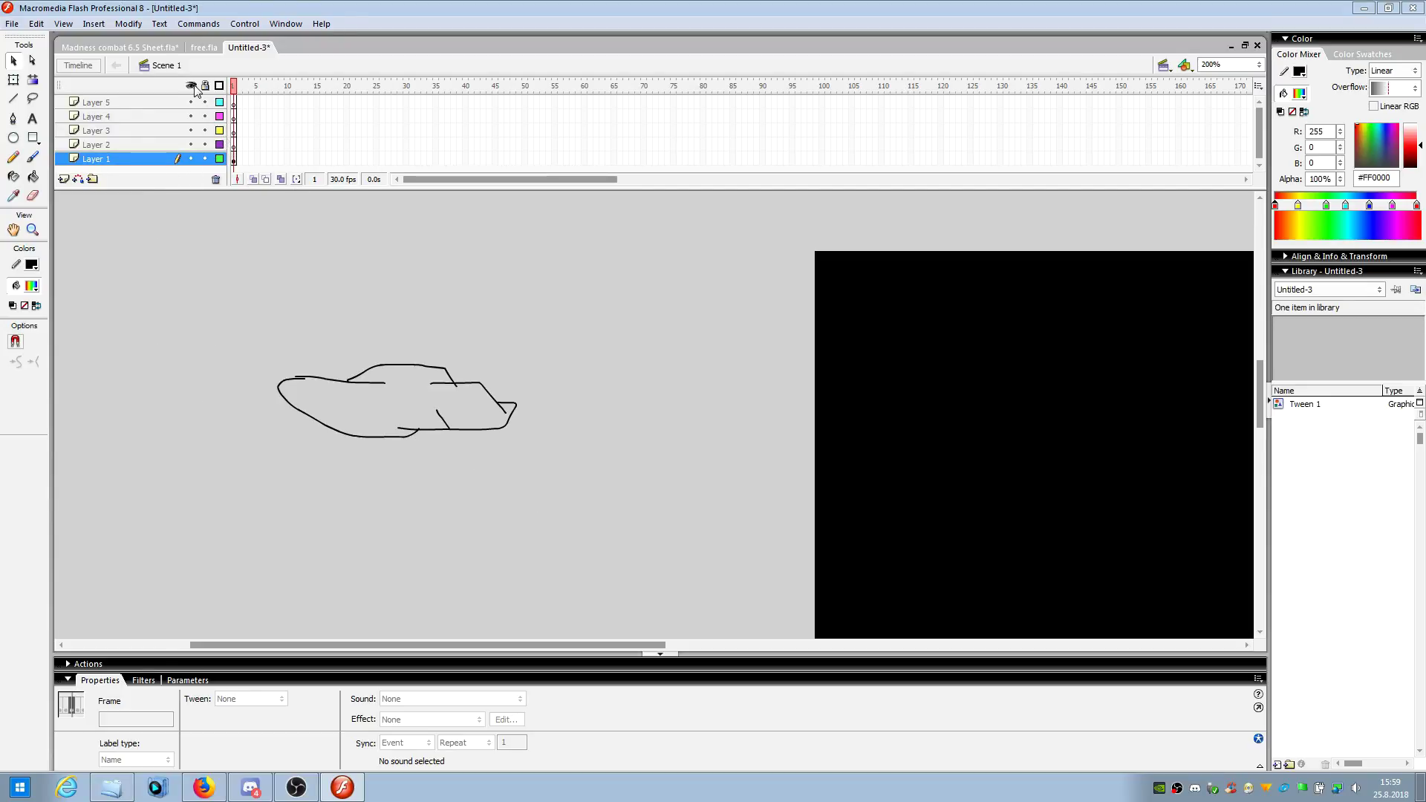
pyautogui.click(191, 160)
pyautogui.click(191, 160)
pyautogui.click(191, 160)
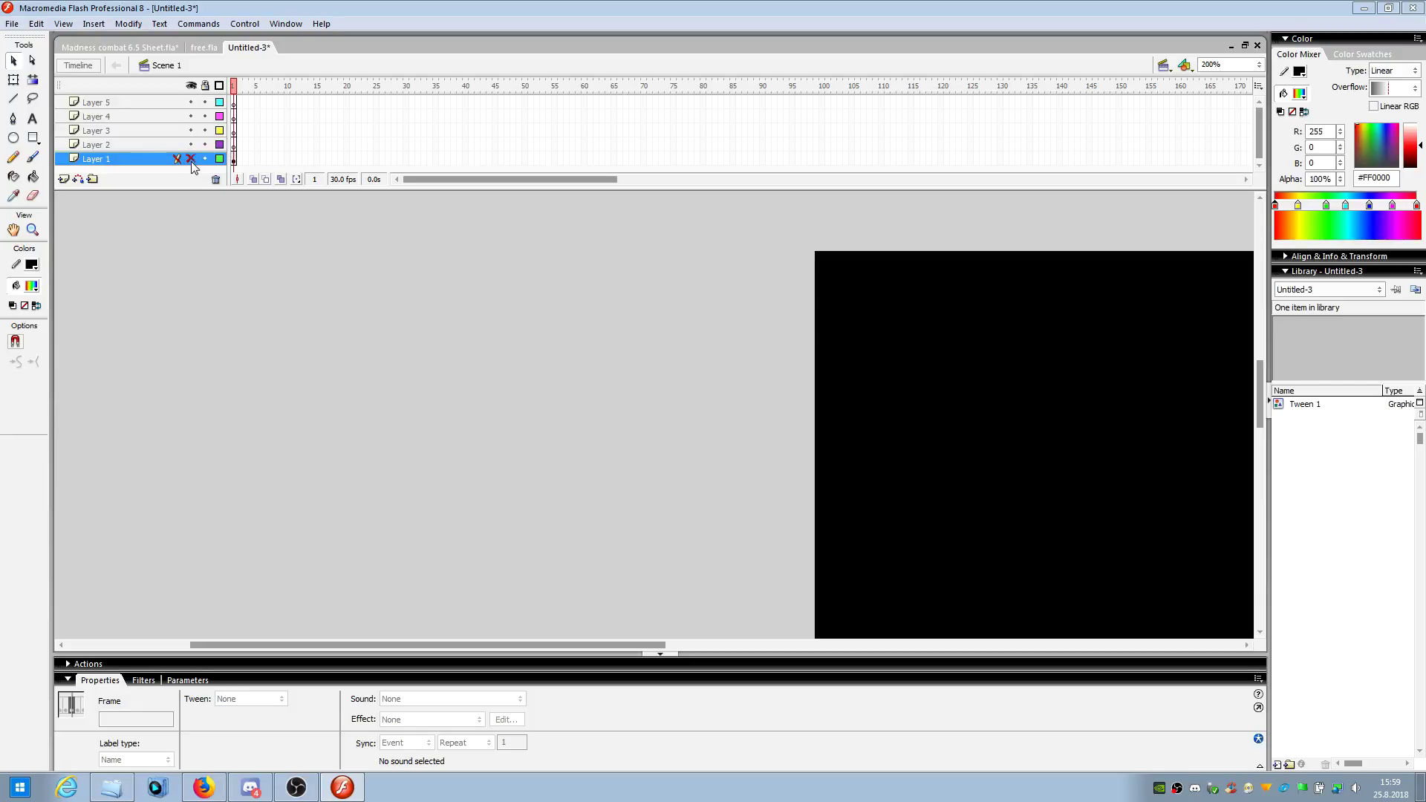
pyautogui.click(191, 160)
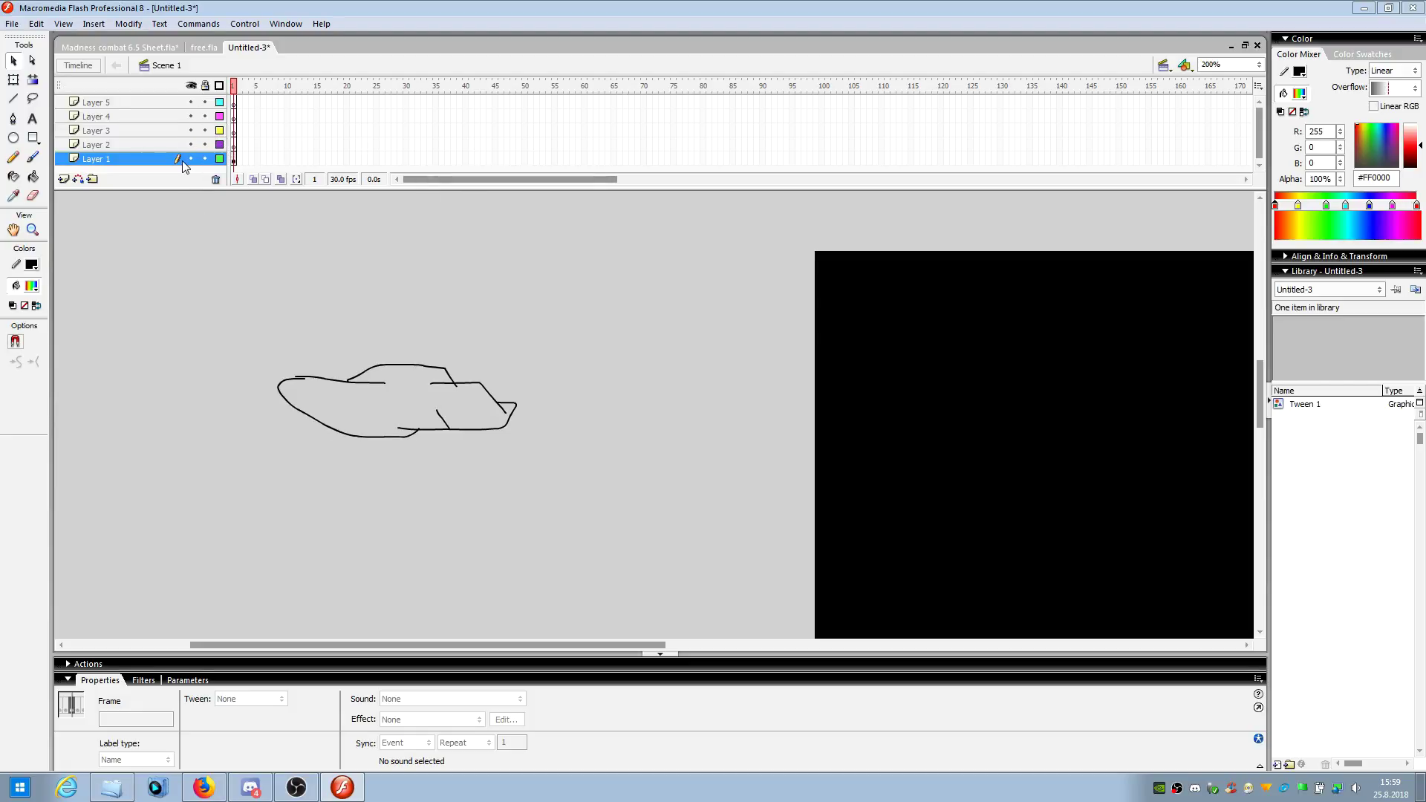
# - Lock Layer 1, try to select the drawing on it, and unlock the layer
pyautogui.click(204, 159)
pyautogui.click(255, 319)
pyautogui.moveTo(283, 289); pyautogui.dragTo(339, 473)
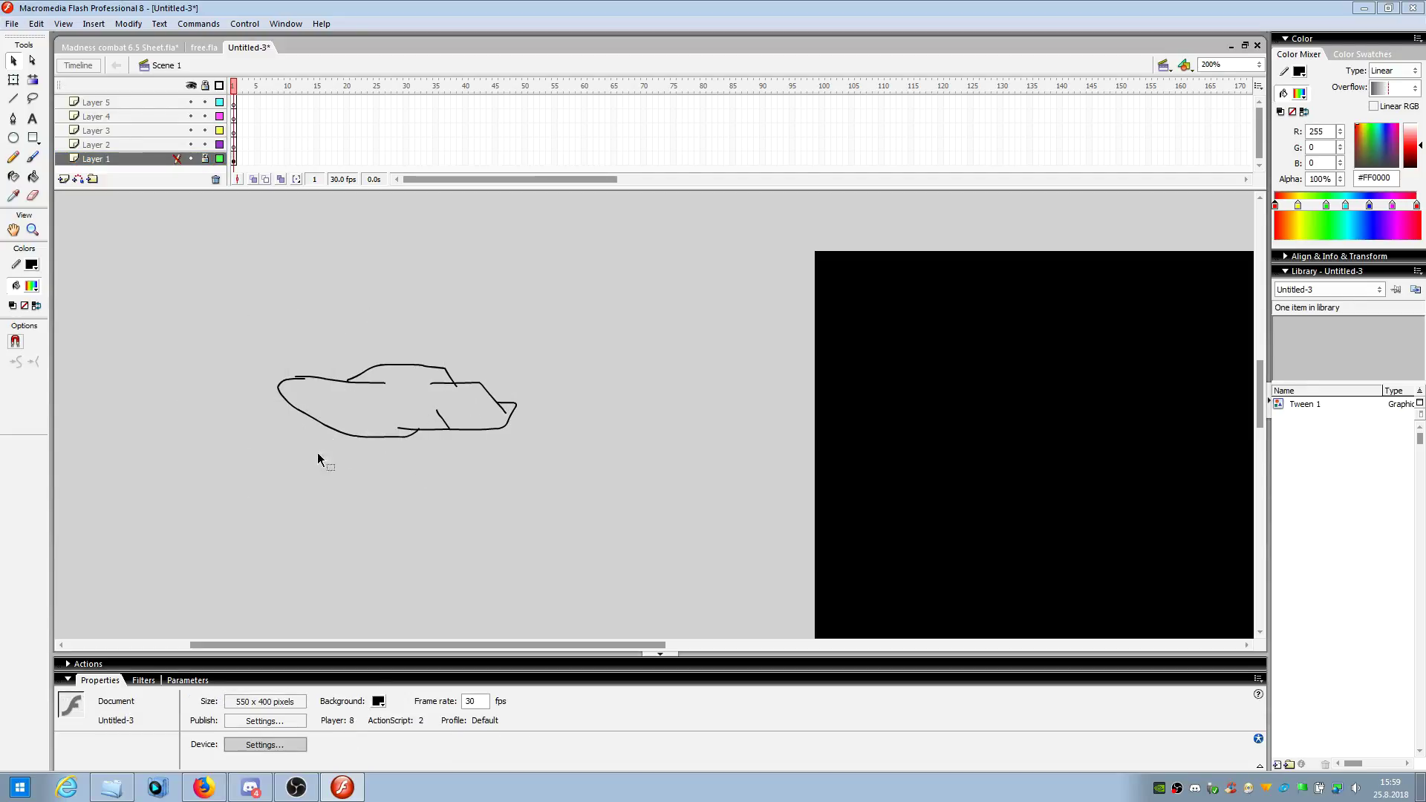
pyautogui.moveTo(303, 287); pyautogui.dragTo(557, 442)
pyautogui.click(205, 159)
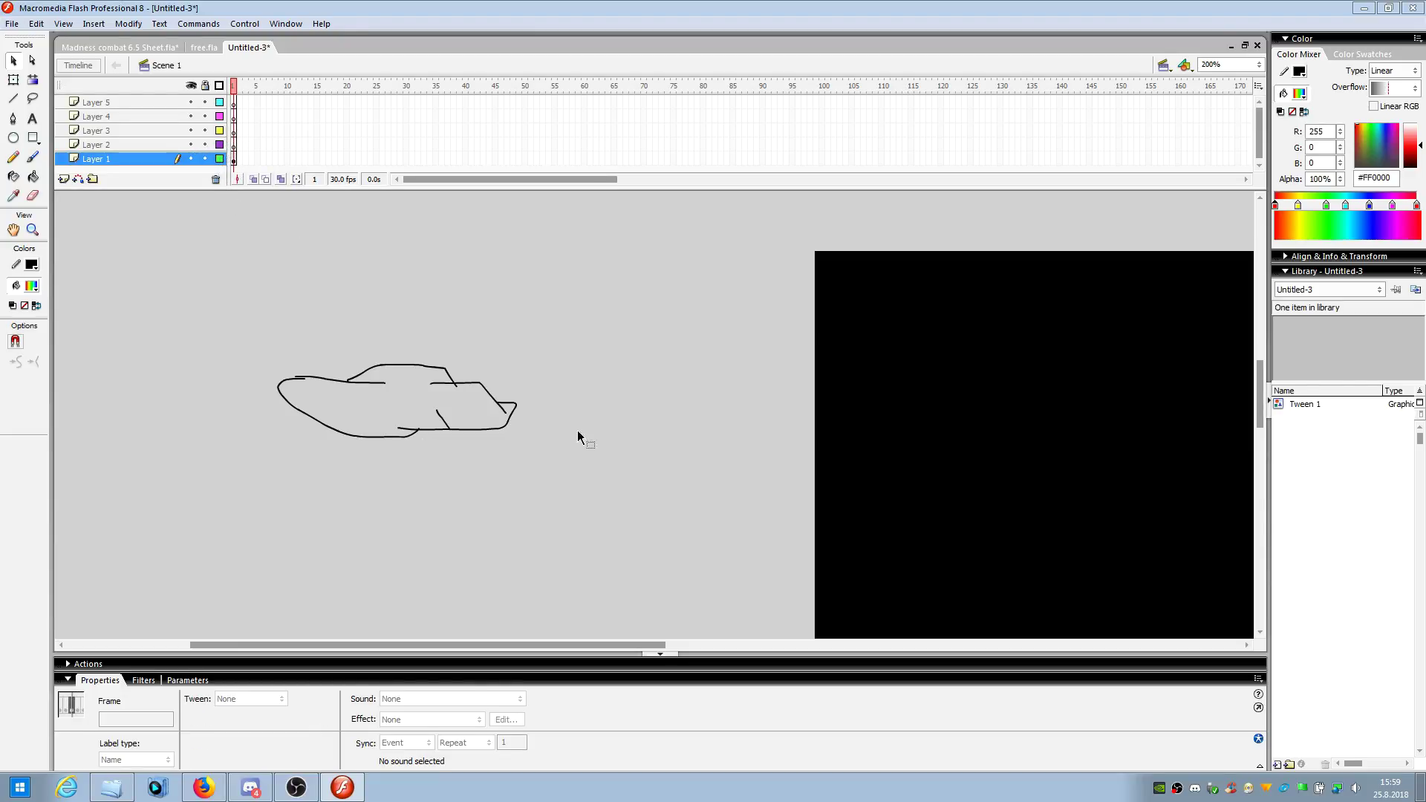
# - Display Layer 1's contents as colored outlines and run a selection box over the drawing
pyautogui.click(420, 531)
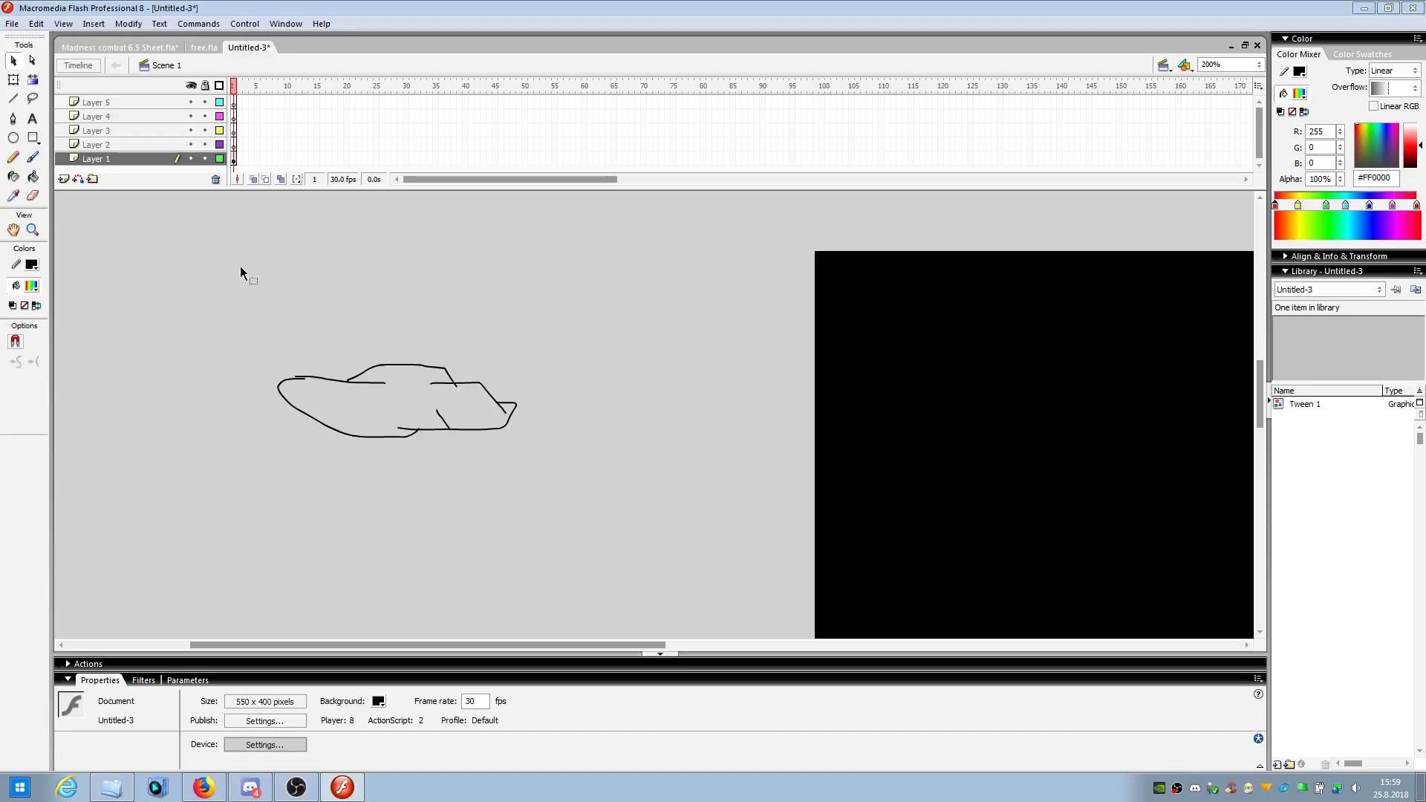
pyautogui.click(219, 159)
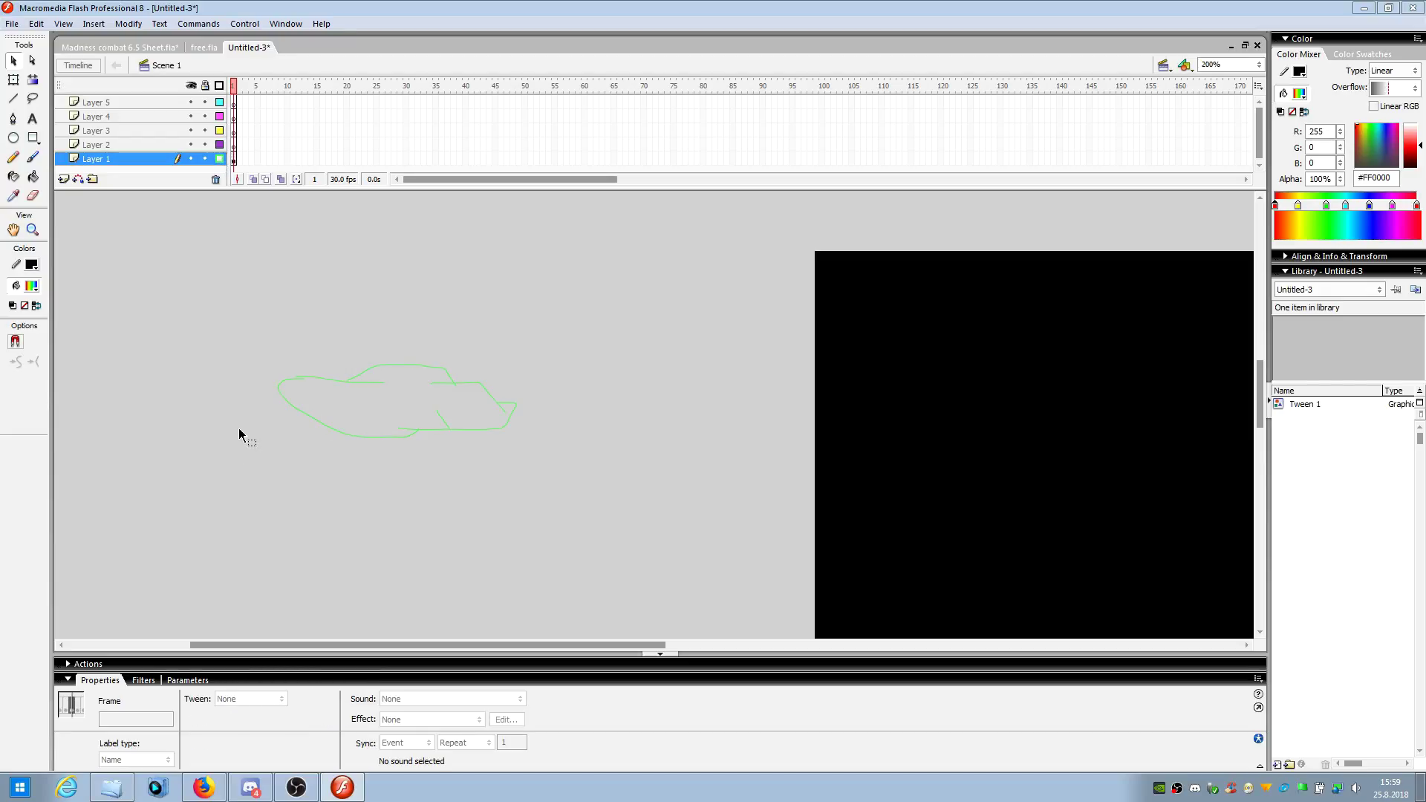
pyautogui.moveTo(223, 321); pyautogui.dragTo(594, 537)
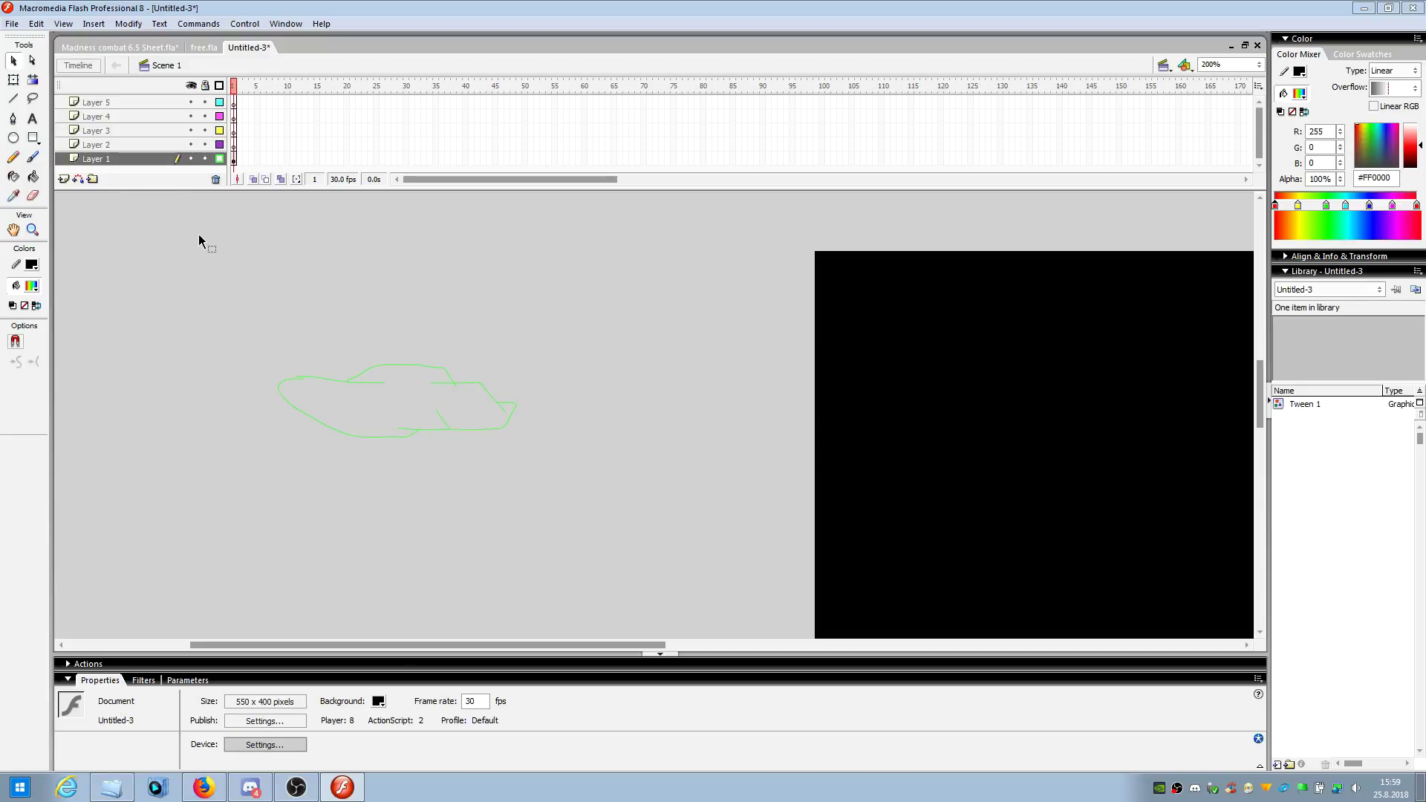
# - Change Layer 1's outline color to blue in its layer properties
pyautogui.doubleClick(74, 161)
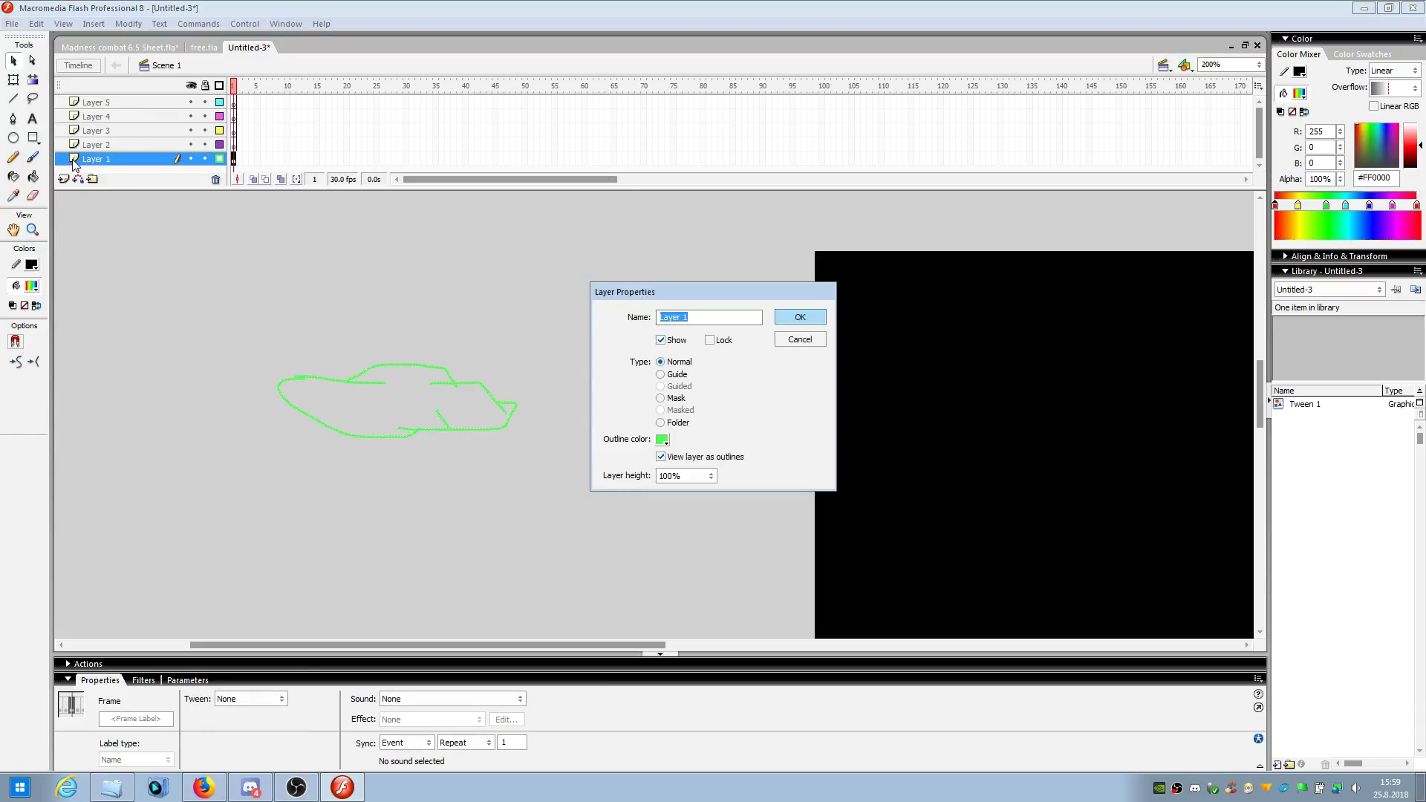
pyautogui.click(662, 440)
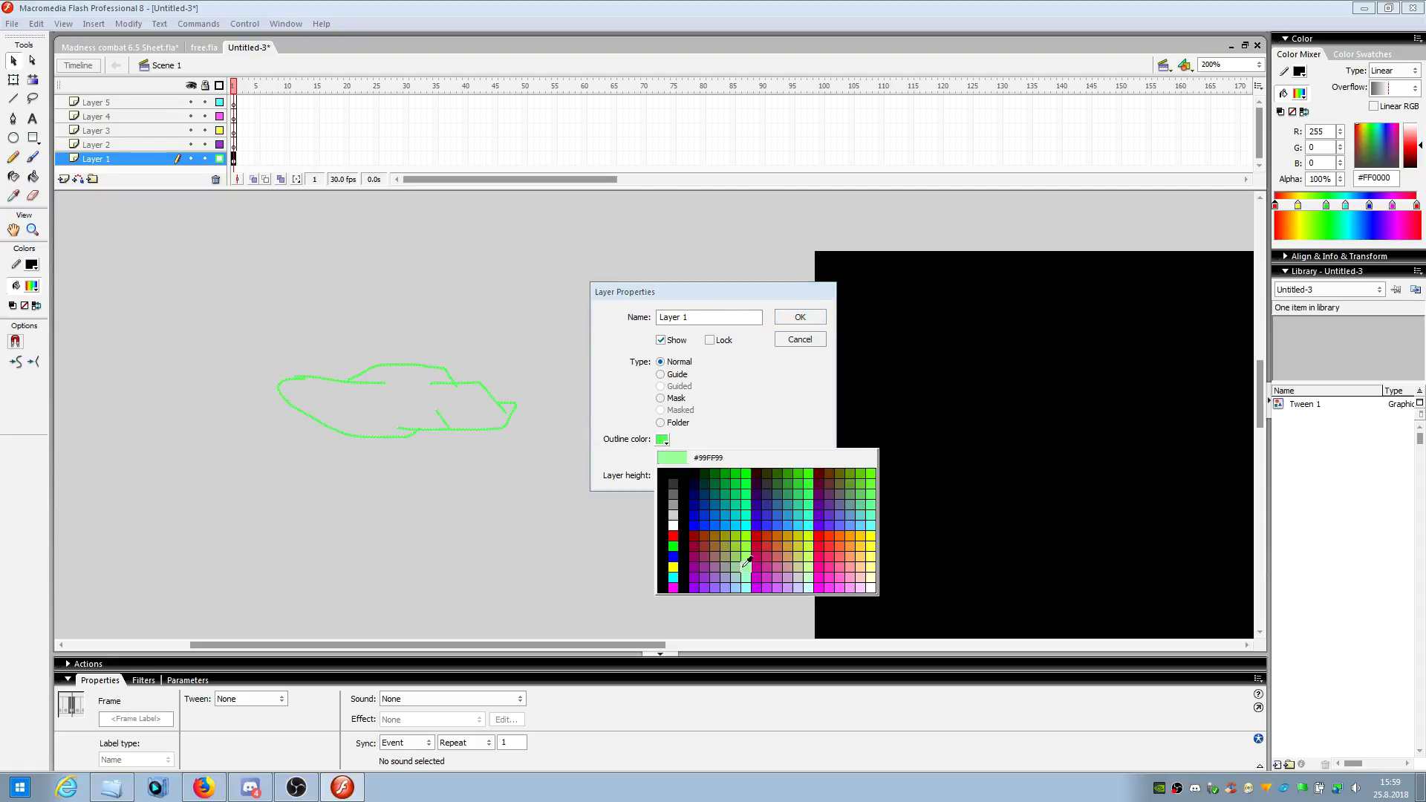
pyautogui.click(705, 515)
pyautogui.click(798, 321)
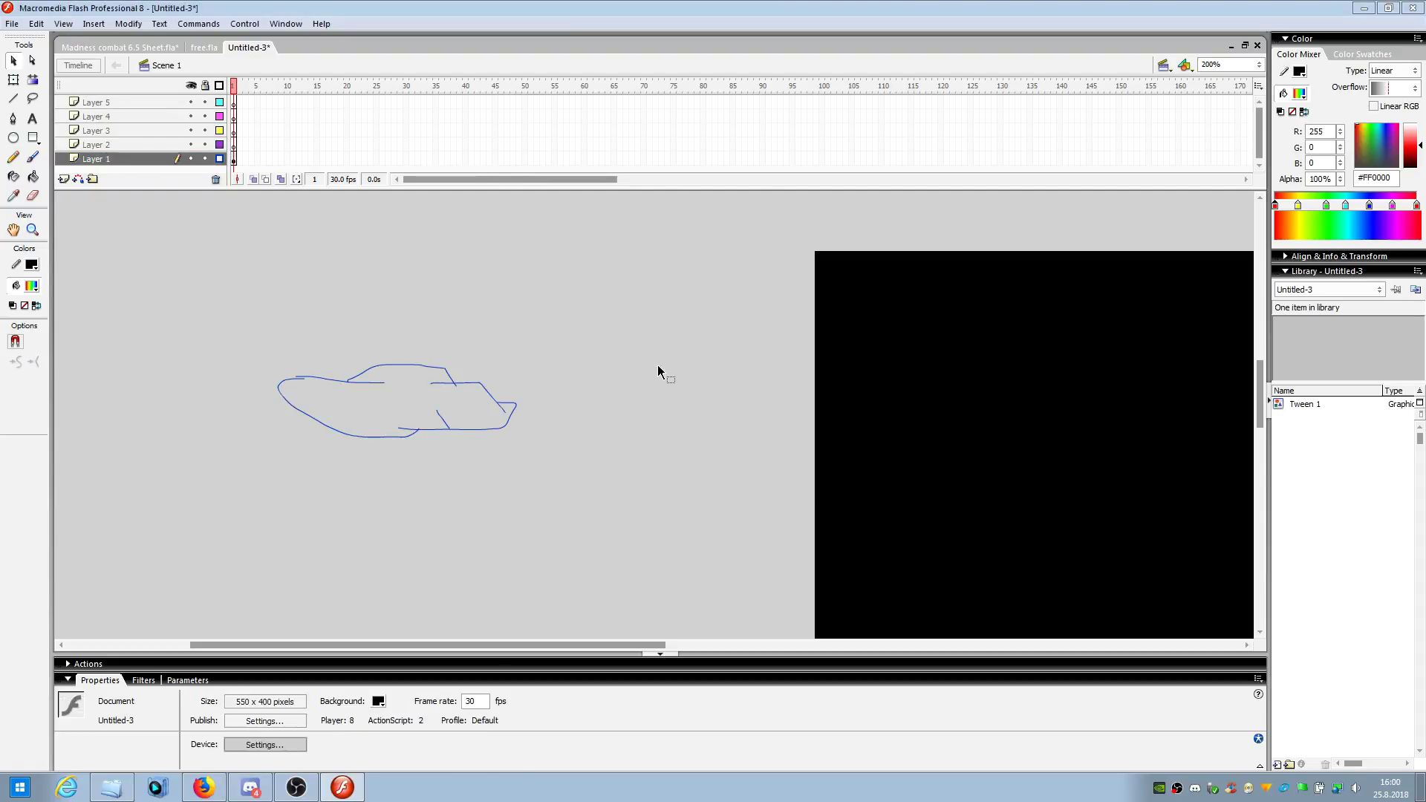
# - Examine the line junctions and gaps of the outlined vehicle drawing at 800% magnification
pyautogui.click(1259, 65)
pyautogui.click(1217, 159)
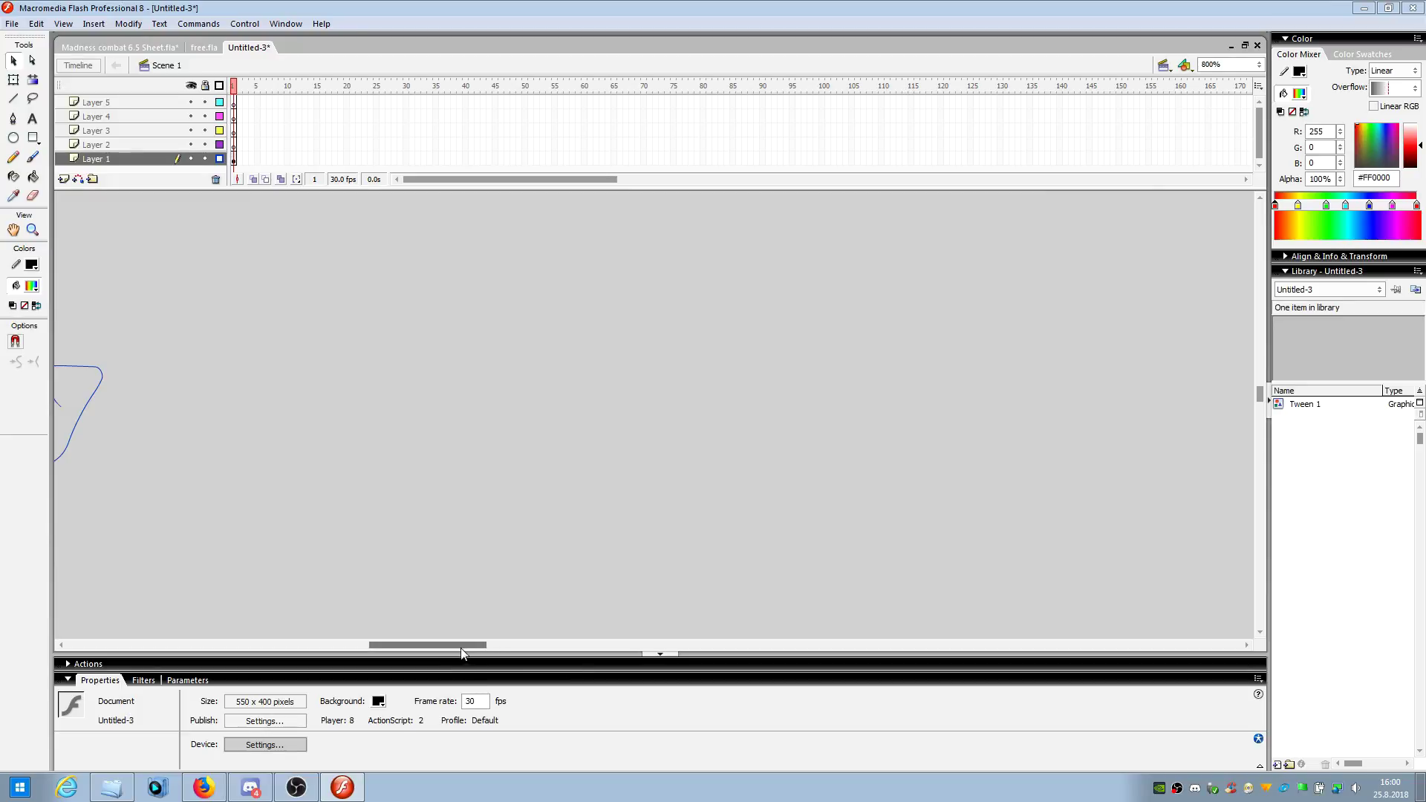
pyautogui.moveTo(484, 645); pyautogui.dragTo(385, 630)
pyautogui.scroll(3, 396, 613)
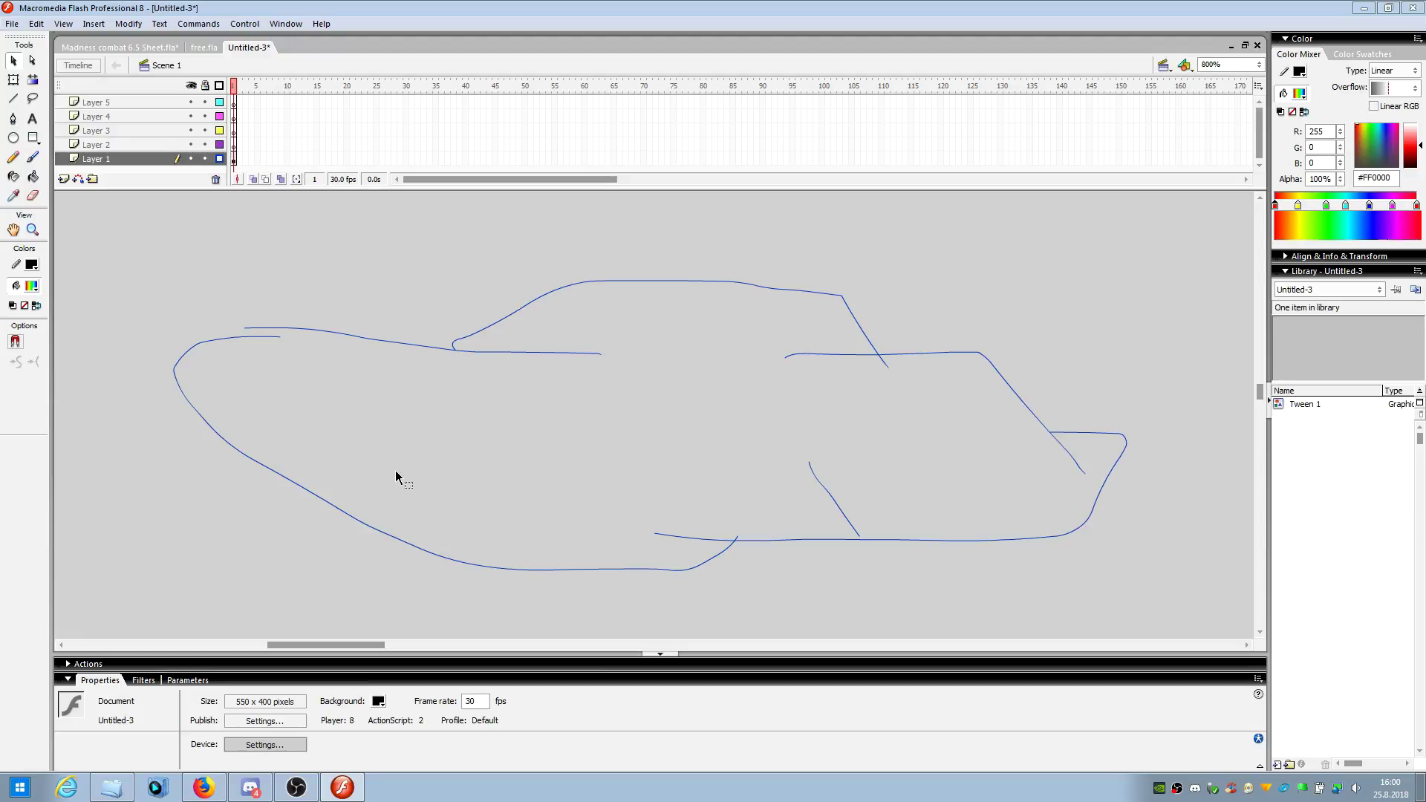
pyautogui.click(462, 349)
pyautogui.click(467, 356)
pyautogui.click(464, 350)
pyautogui.click(806, 332)
pyautogui.moveTo(842, 297)
pyautogui.mouseDown()
pyautogui.moveTo(812, 318)
pyautogui.moveTo(845, 299)
pyautogui.mouseUp()
pyautogui.moveTo(457, 355)
pyautogui.mouseDown()
pyautogui.moveTo(500, 350)
pyautogui.moveTo(456, 356)
pyautogui.moveTo(466, 362)
pyautogui.mouseUp()
# - Delete the whole outlined drawing and sketch a small D-shaped outline with slight gaps on Layer 1 using the Pencil tool
pyautogui.moveTo(1184, 614); pyautogui.dragTo(66, 223)
pyautogui.press('Delete')
pyautogui.click(14, 160)
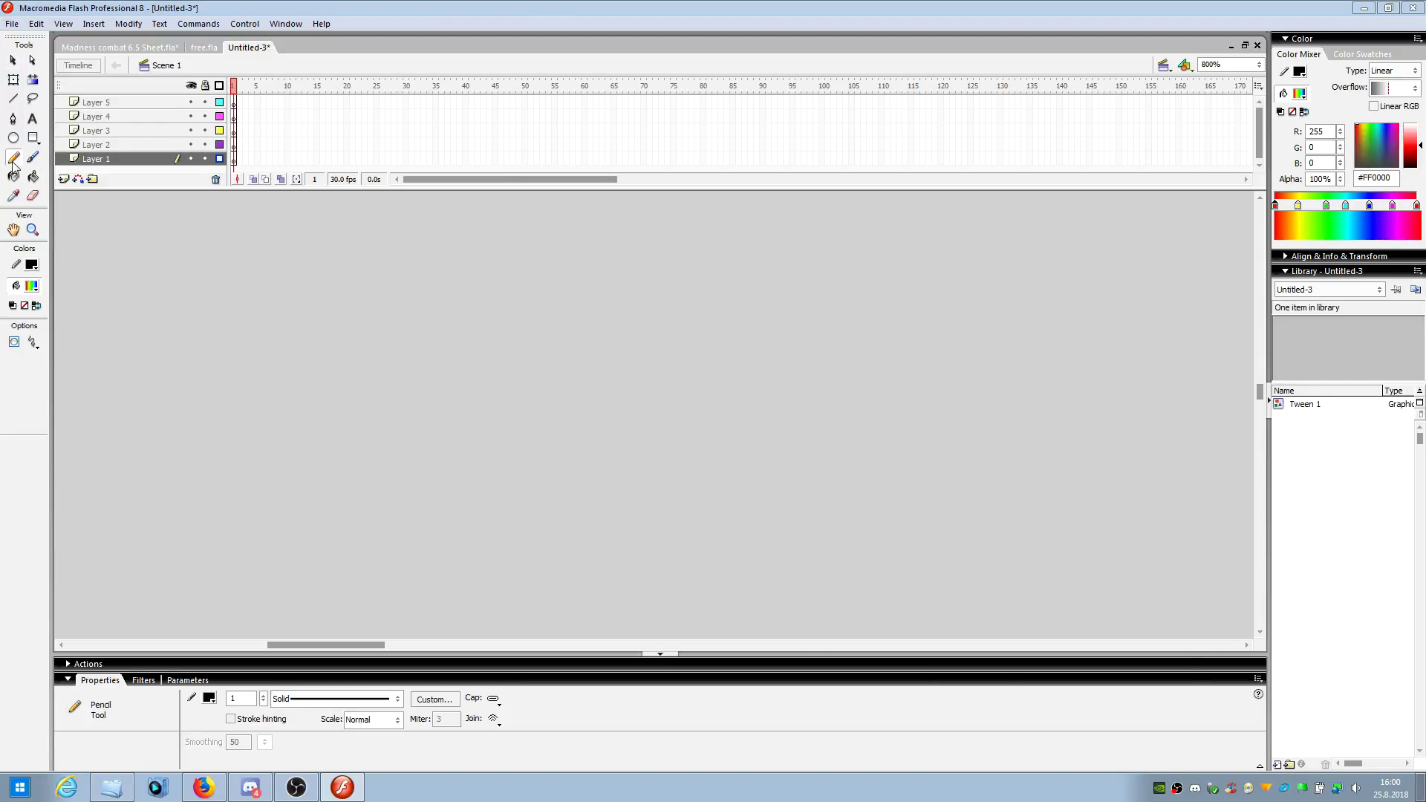
pyautogui.moveTo(575, 367)
pyautogui.mouseDown()
pyautogui.moveTo(606, 260)
pyautogui.moveTo(656, 244)
pyautogui.moveTo(739, 308)
pyautogui.moveTo(702, 283)
pyautogui.mouseUp()
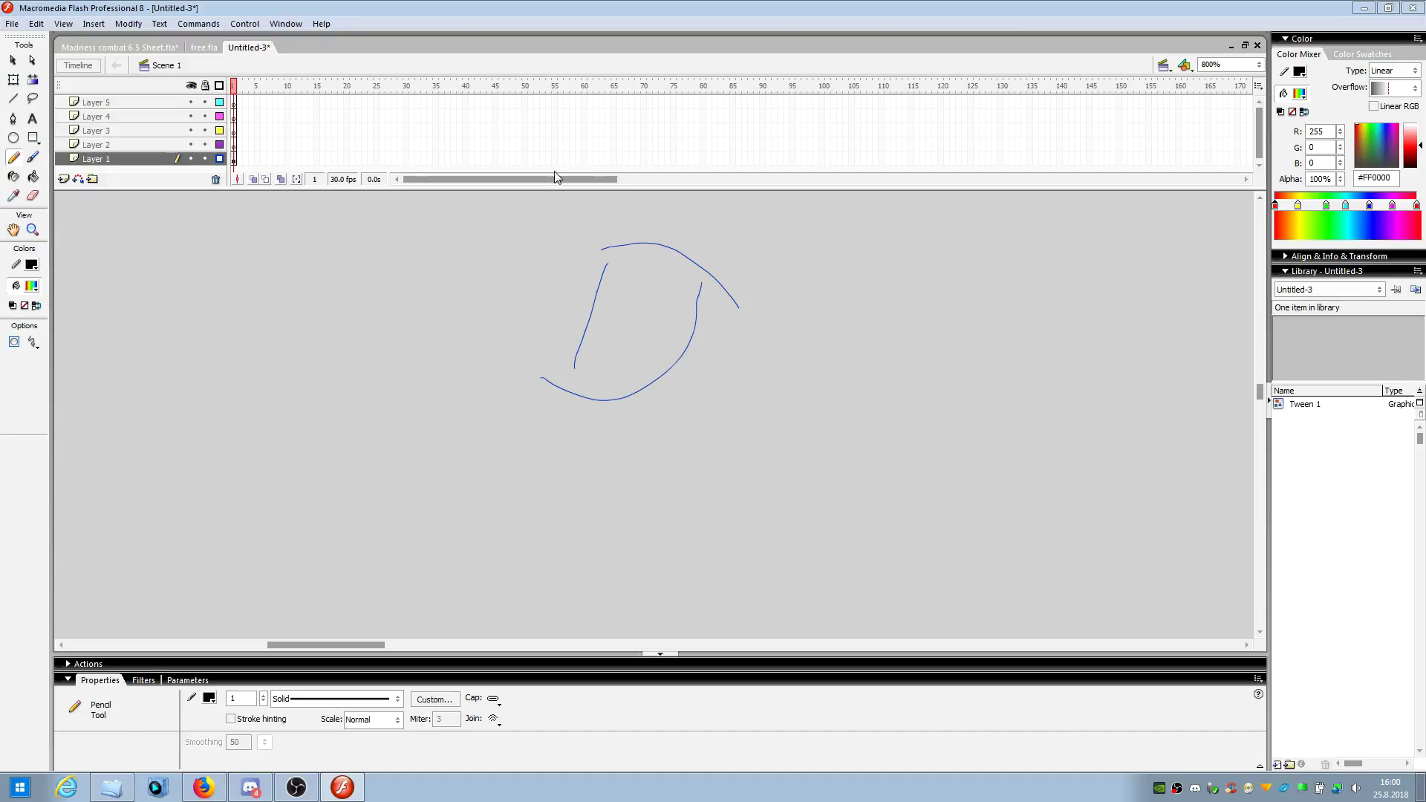
# - Inspect the D-shaped outline at 100% and 200% magnification, selecting and deselecting all of its lines
pyautogui.click(1259, 65)
pyautogui.click(1218, 89)
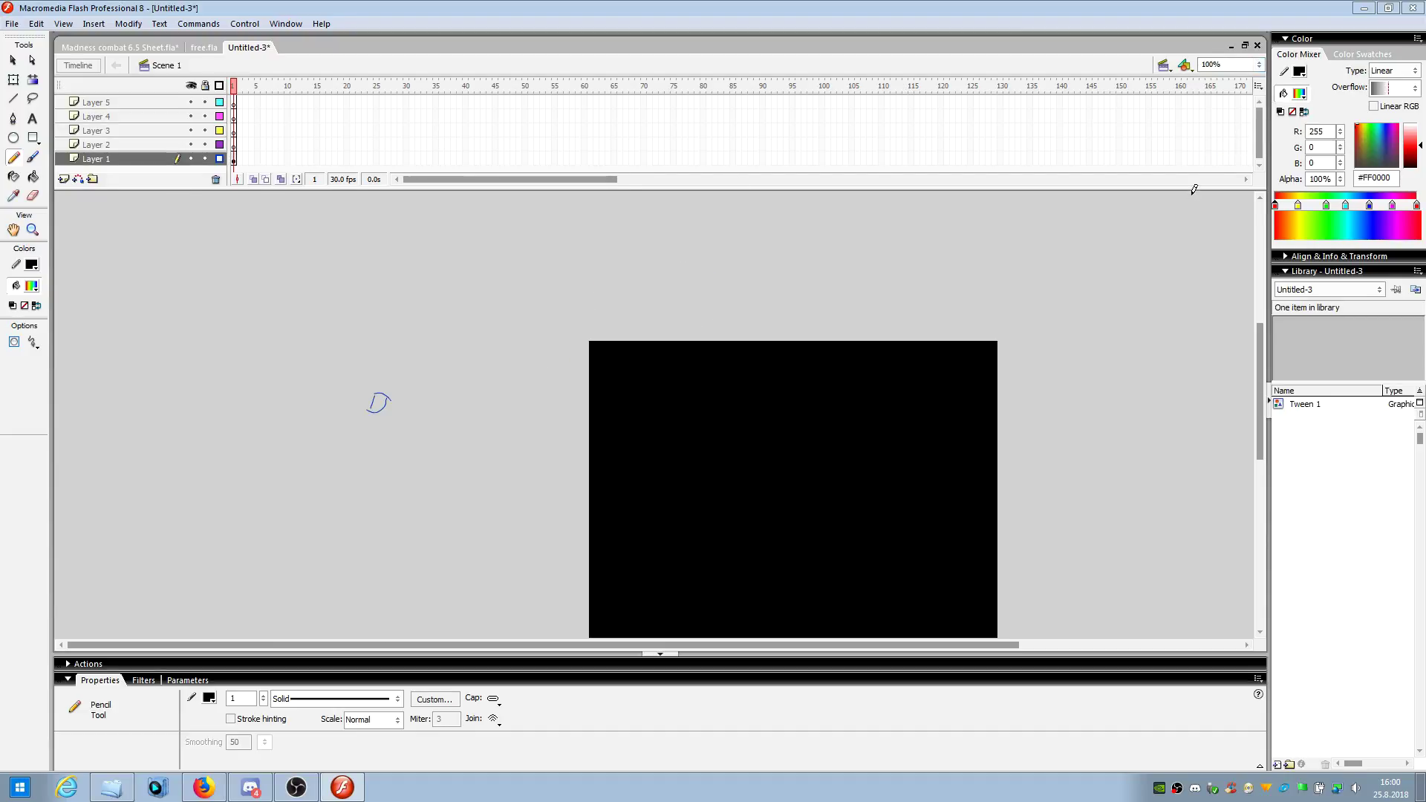
pyautogui.click(1260, 64)
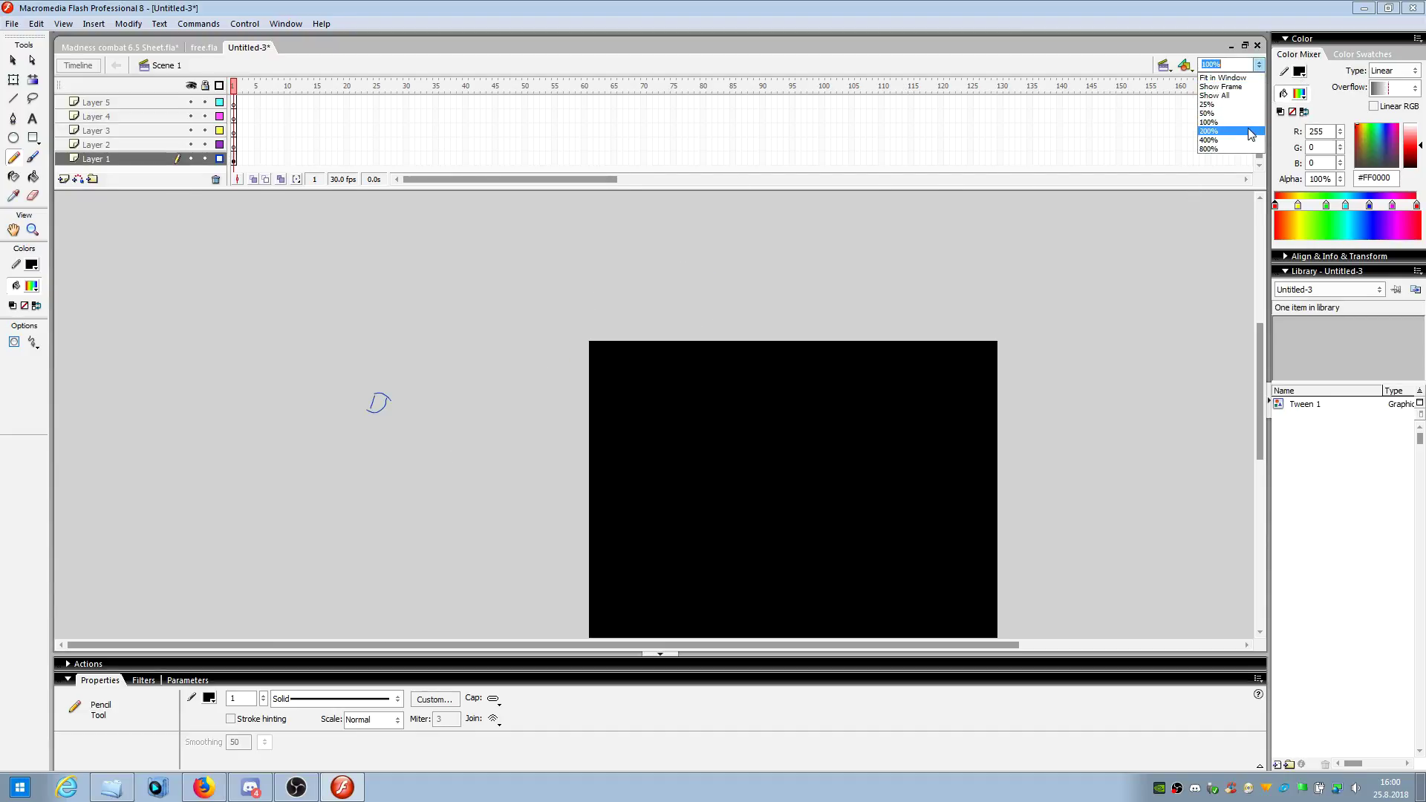
pyautogui.click(1218, 100)
pyautogui.moveTo(730, 645); pyautogui.dragTo(412, 646)
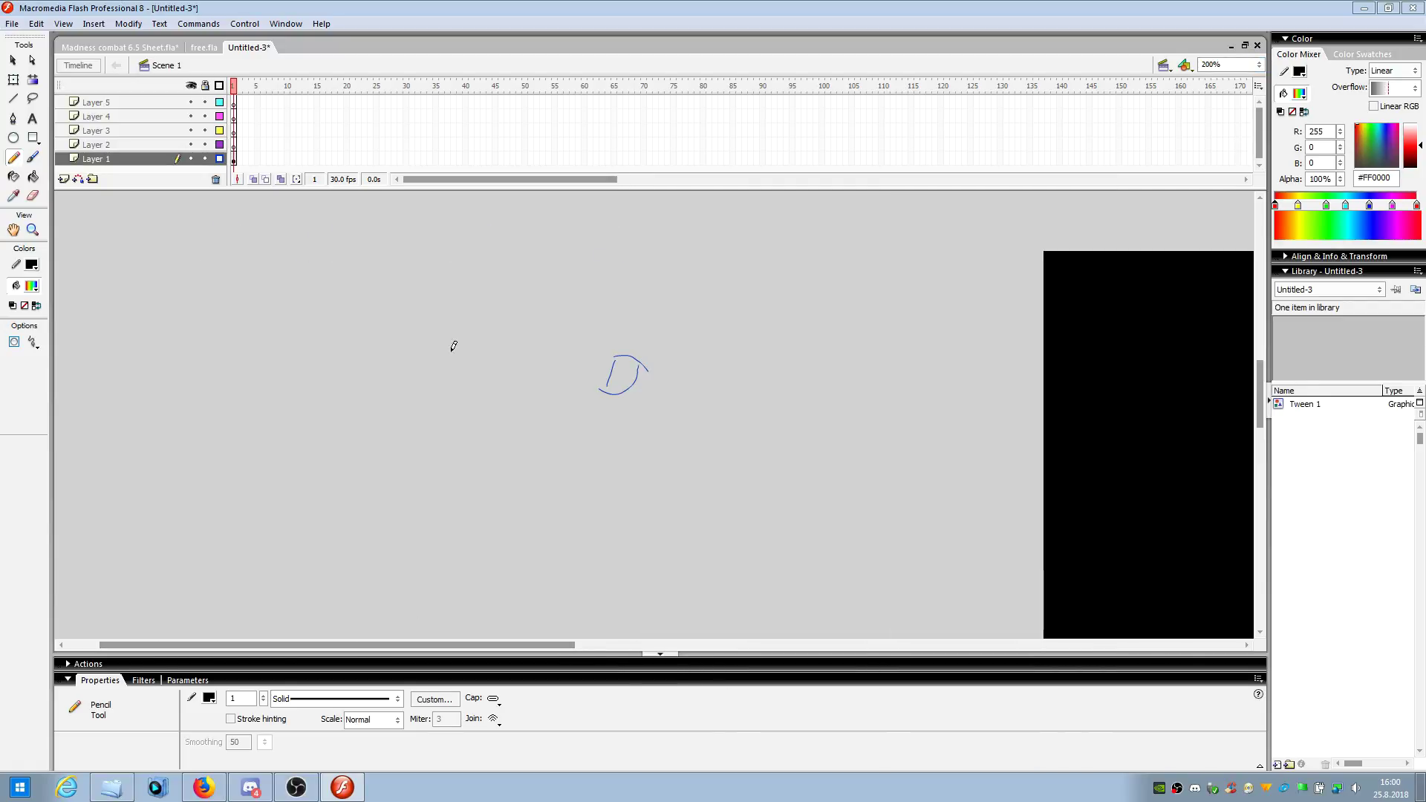
pyautogui.click(13, 60)
pyautogui.moveTo(468, 497); pyautogui.dragTo(704, 305)
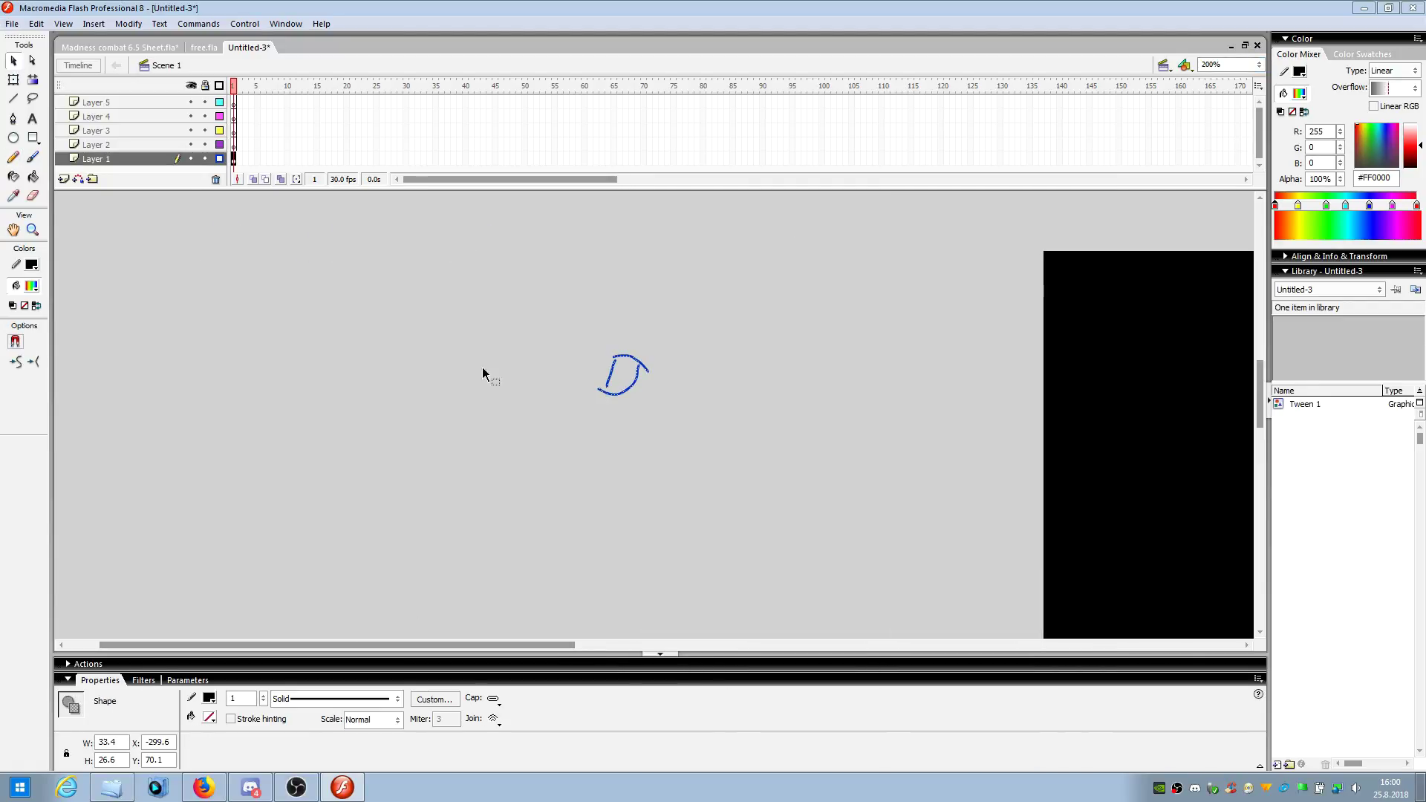
pyautogui.click(662, 564)
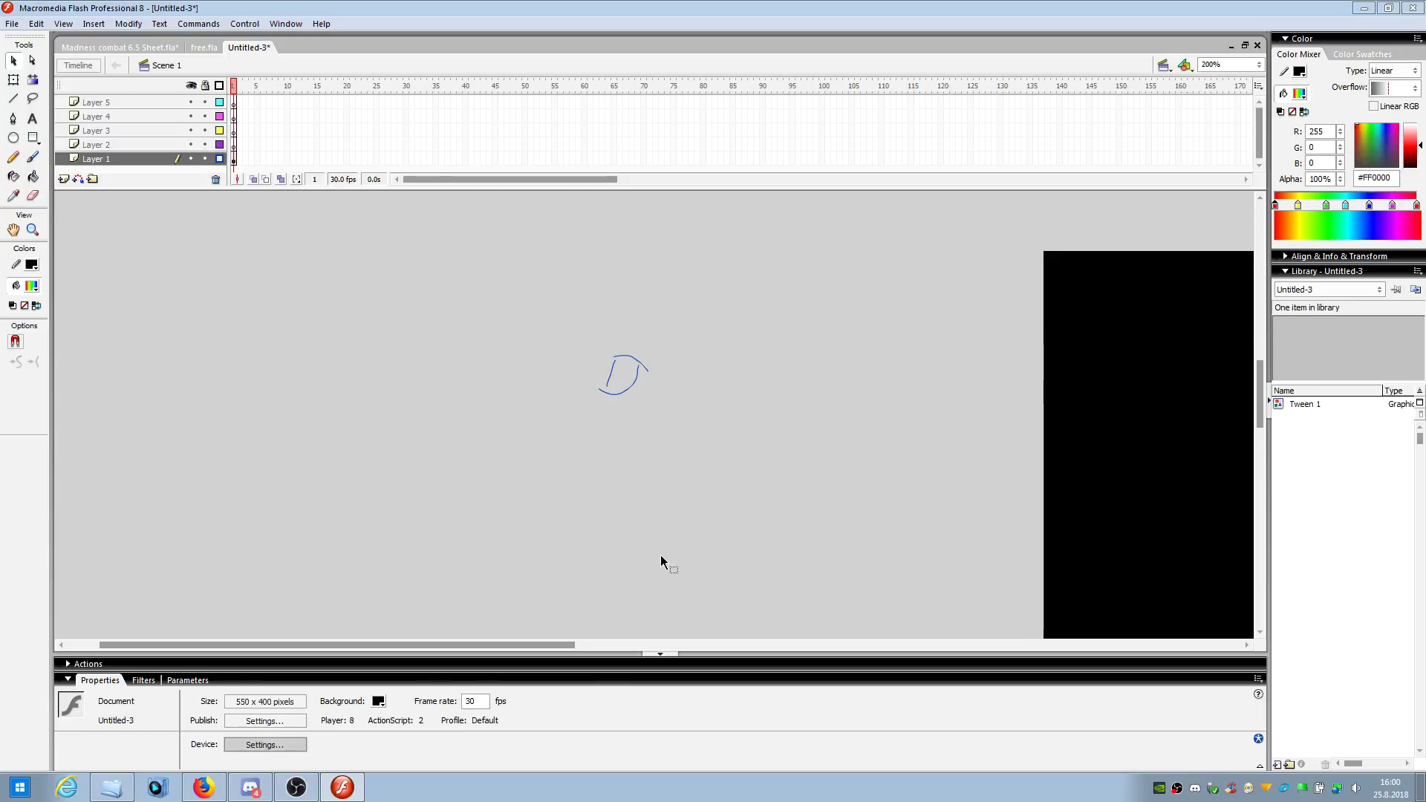
# - Fill the D-shaped outline with the rainbow gradient using the Paint Bucket, and turn off Layer 1's outline display
pyautogui.click(34, 177)
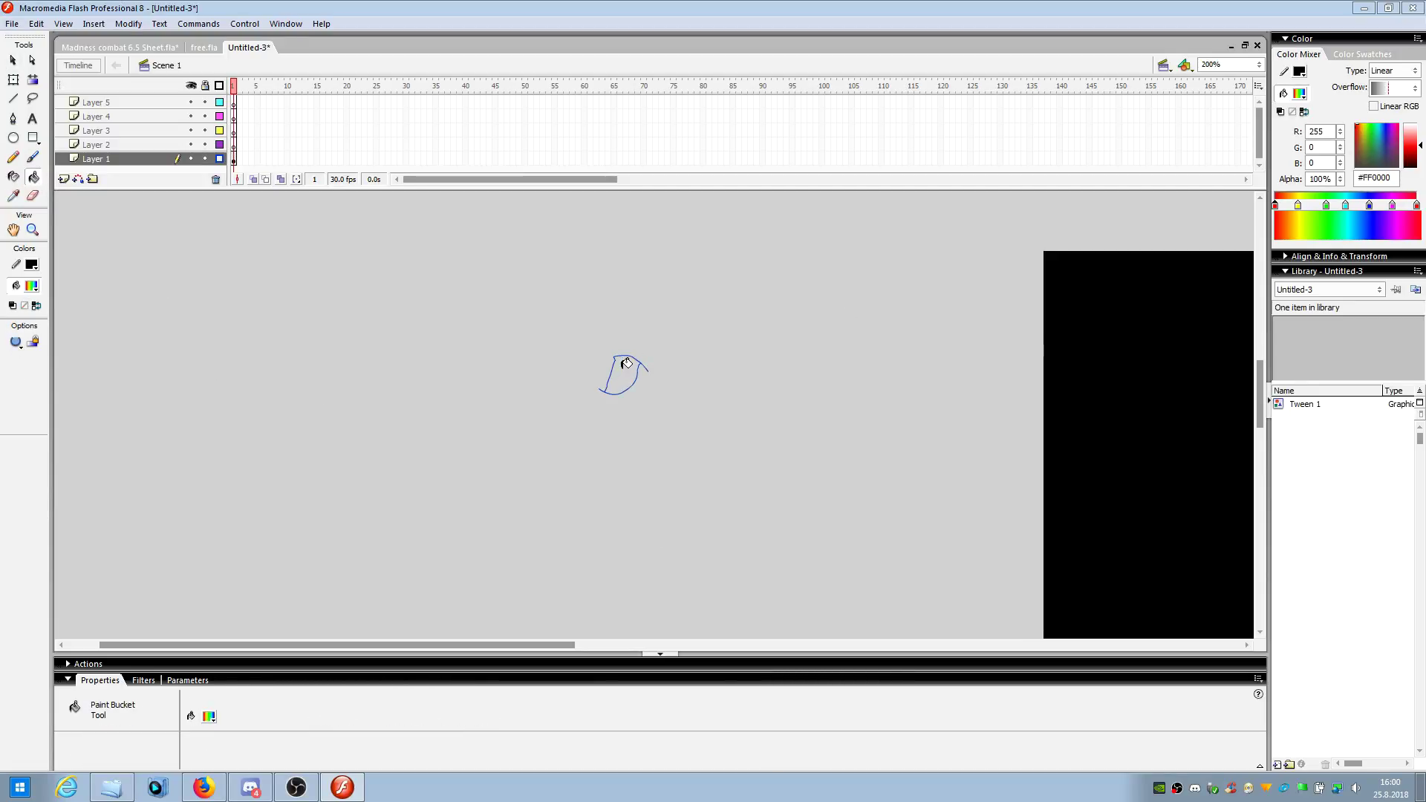
pyautogui.click(1260, 66)
pyautogui.click(1226, 119)
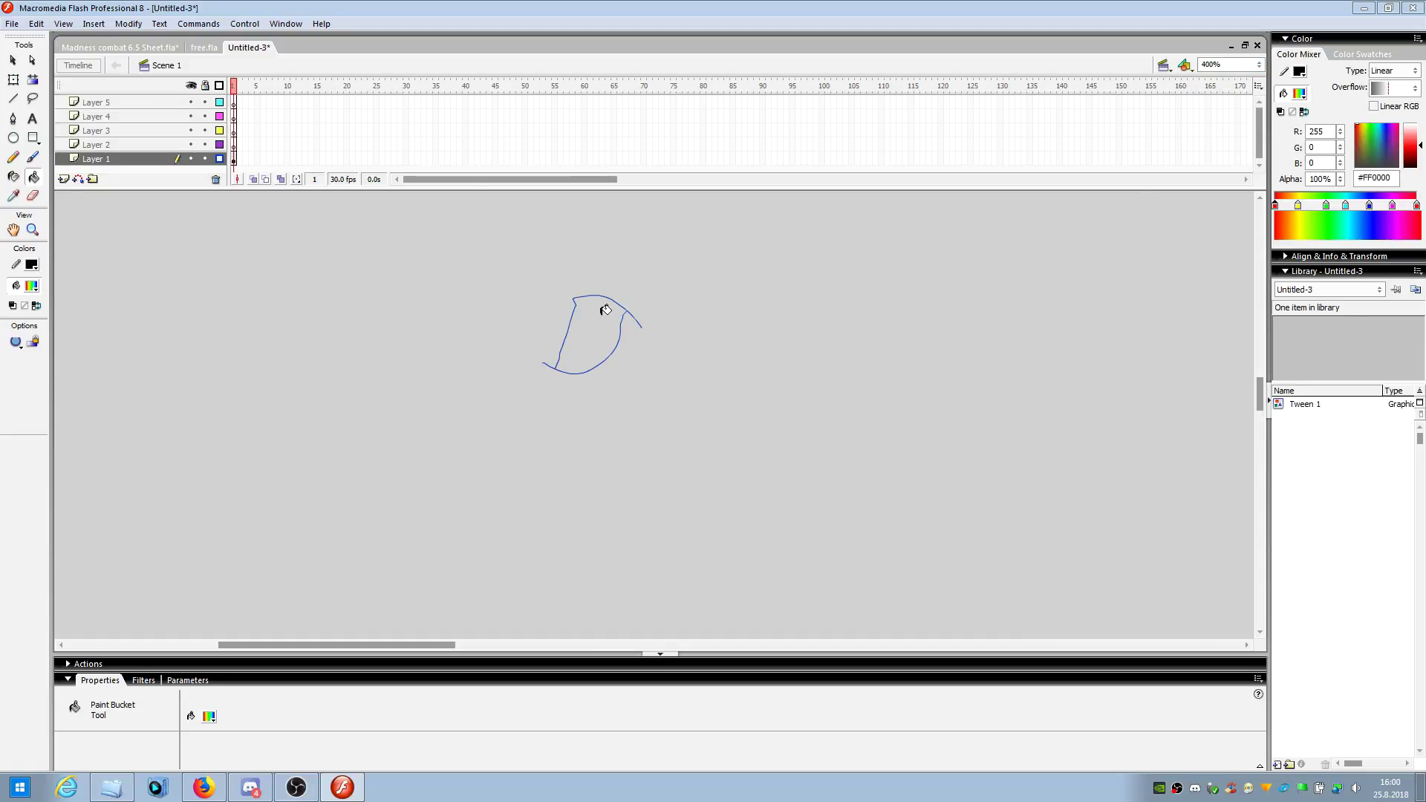
pyautogui.click(220, 159)
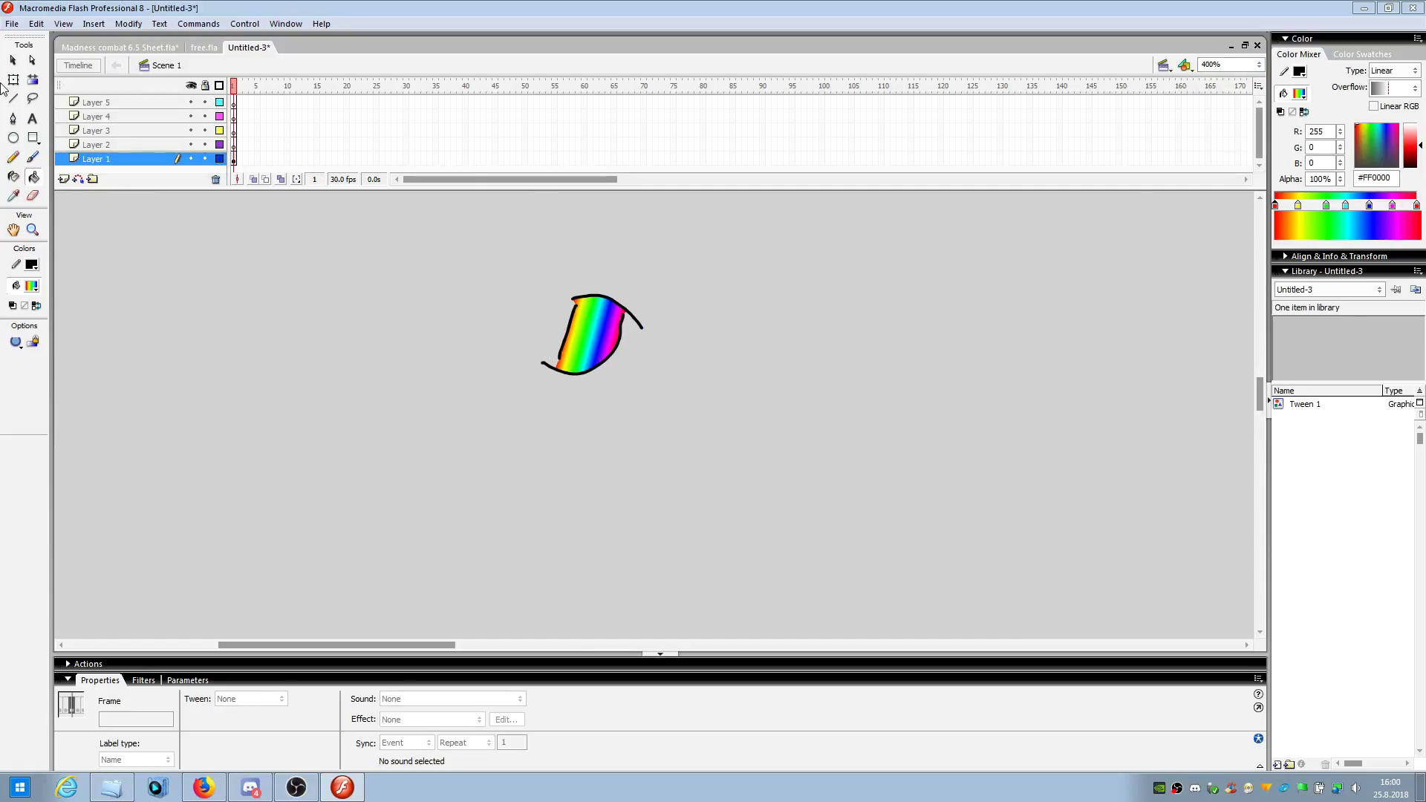
pyautogui.press('v')
pyautogui.click(165, 173)
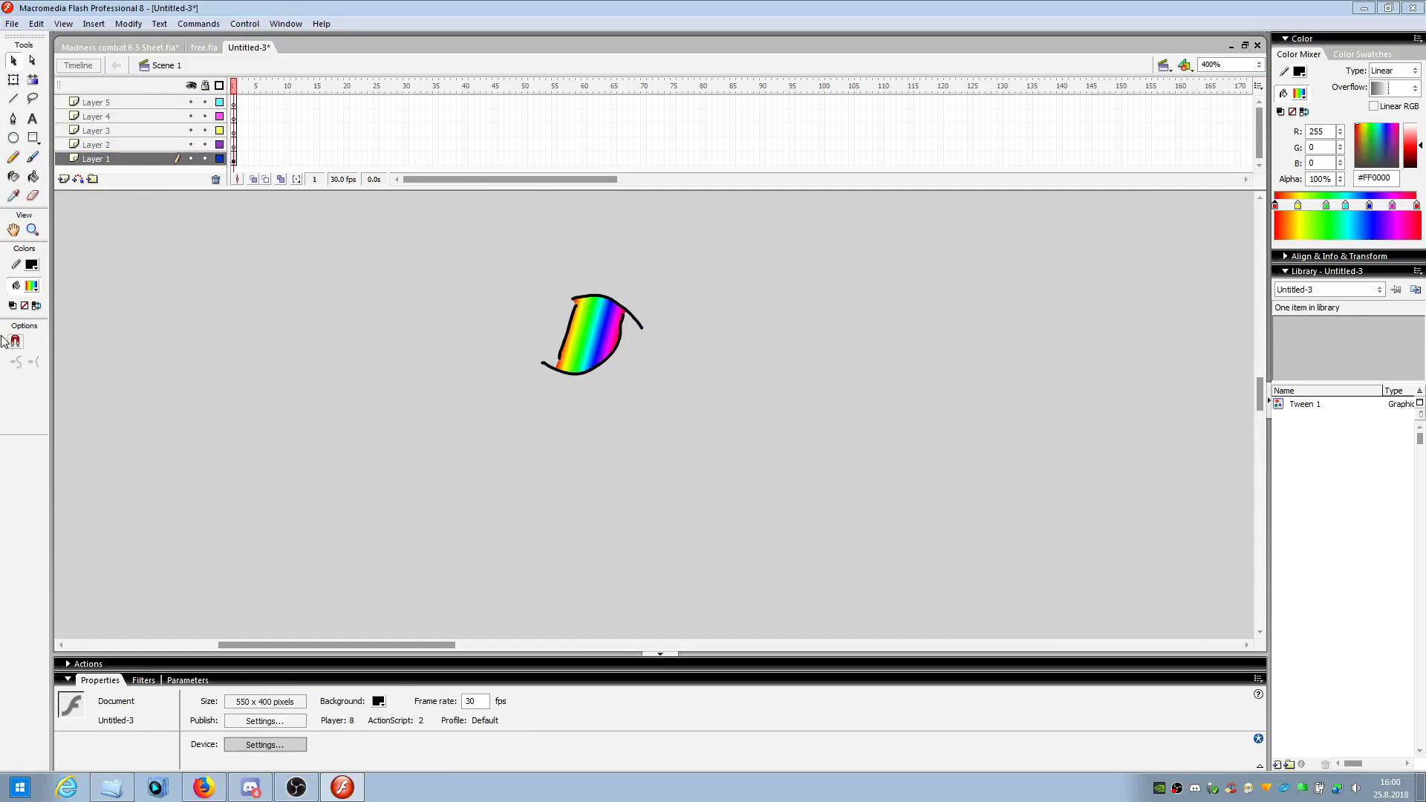
pyautogui.click(33, 177)
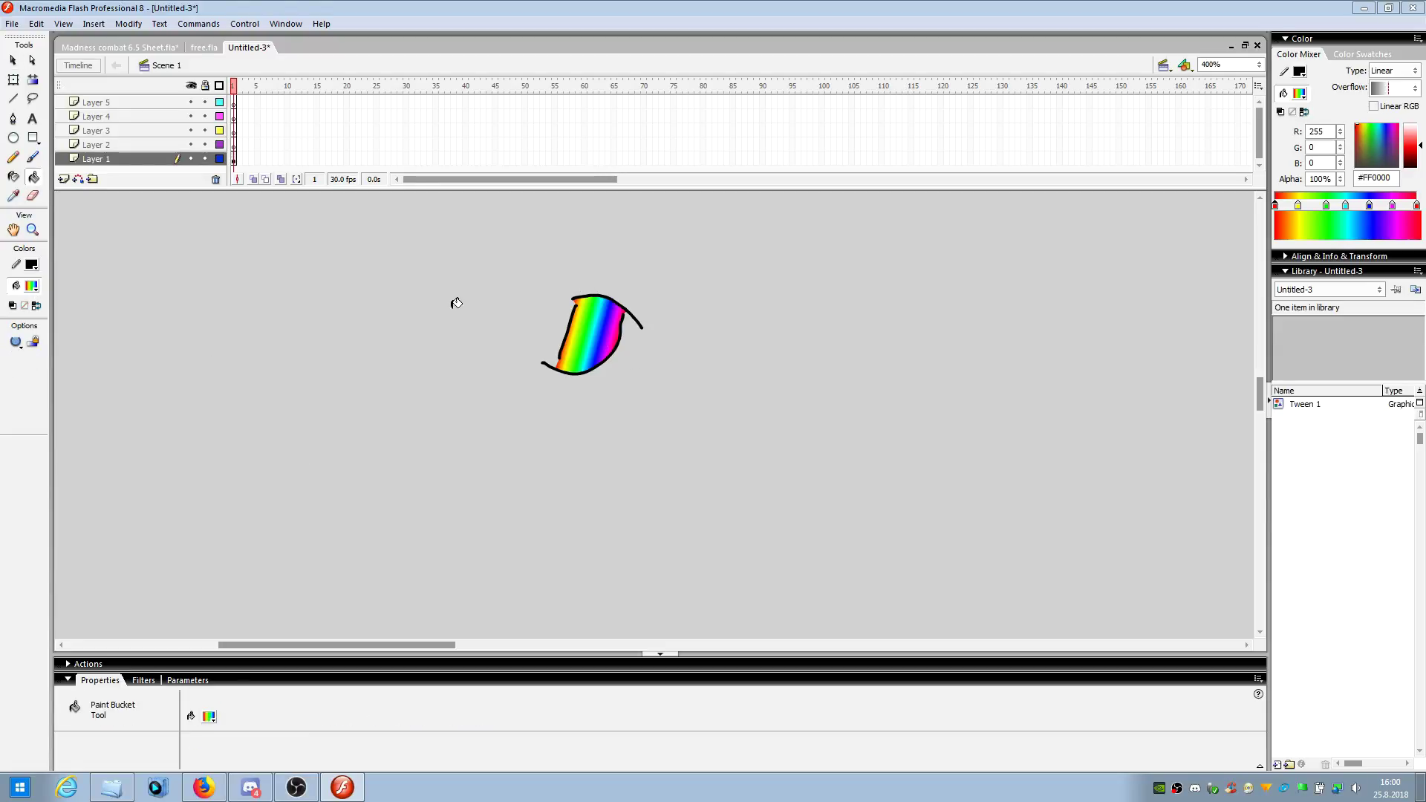
# - Delete the gradient-filled shape together with its strokes and return to 200% magnification
pyautogui.click(13, 60)
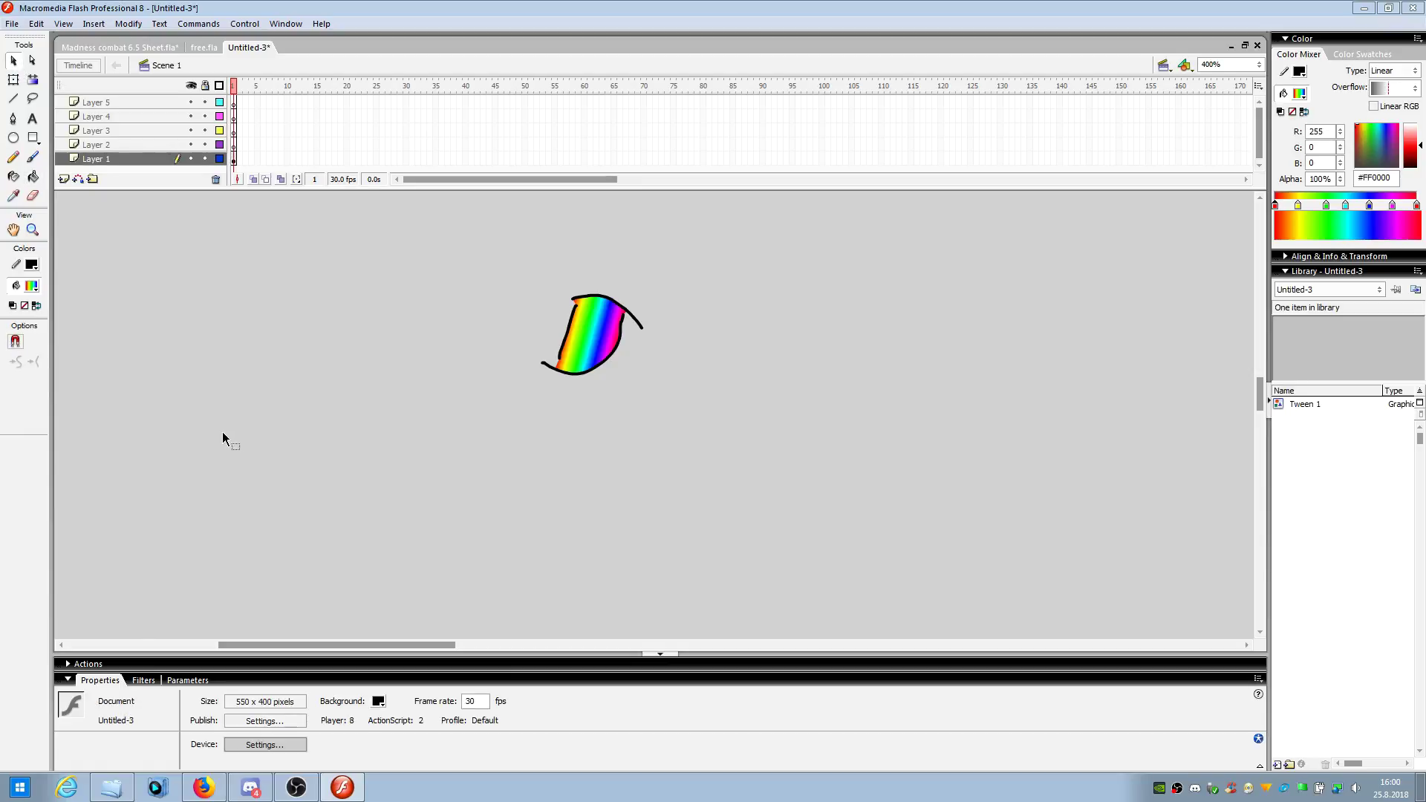
pyautogui.moveTo(466, 459); pyautogui.dragTo(753, 253)
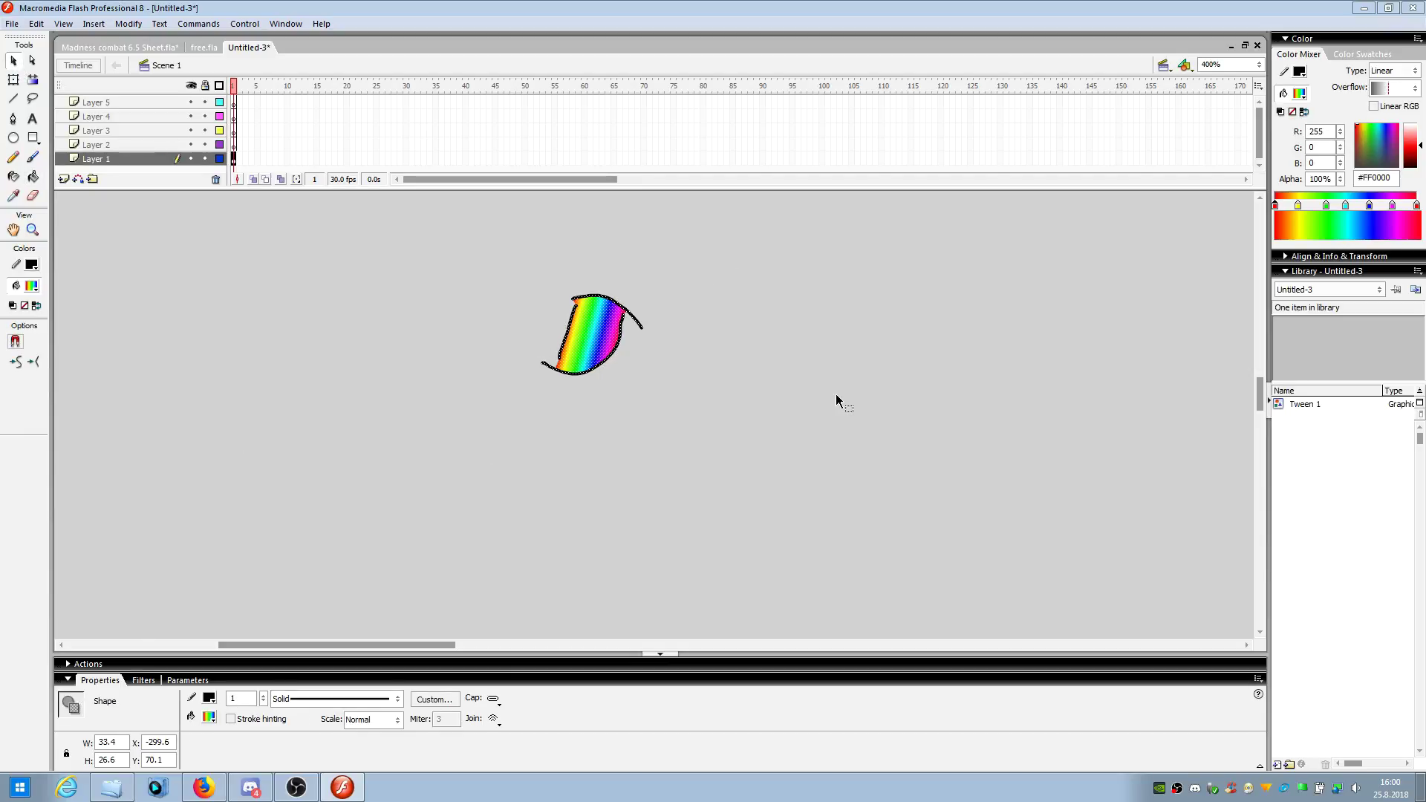
pyautogui.press('Delete')
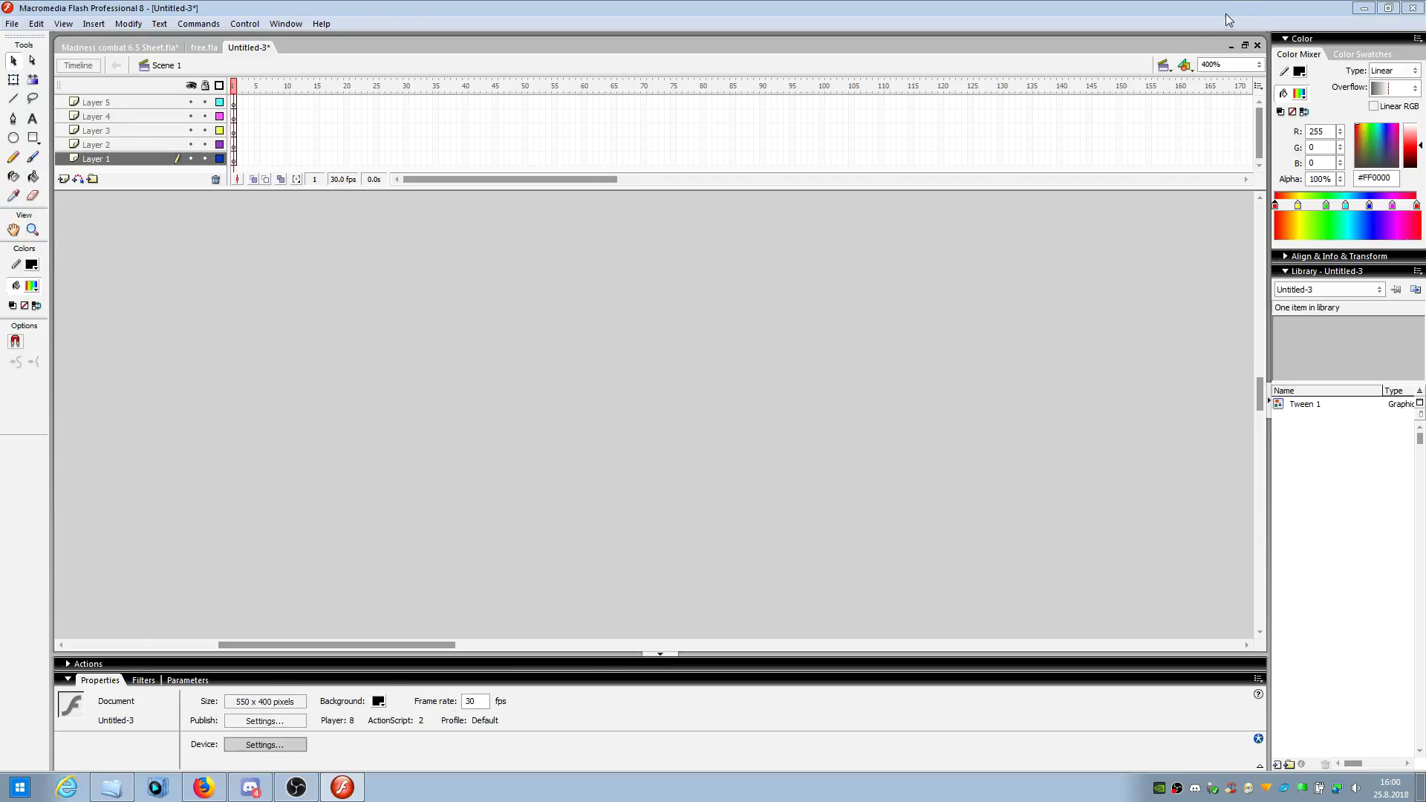
pyautogui.click(1259, 65)
pyautogui.click(1218, 107)
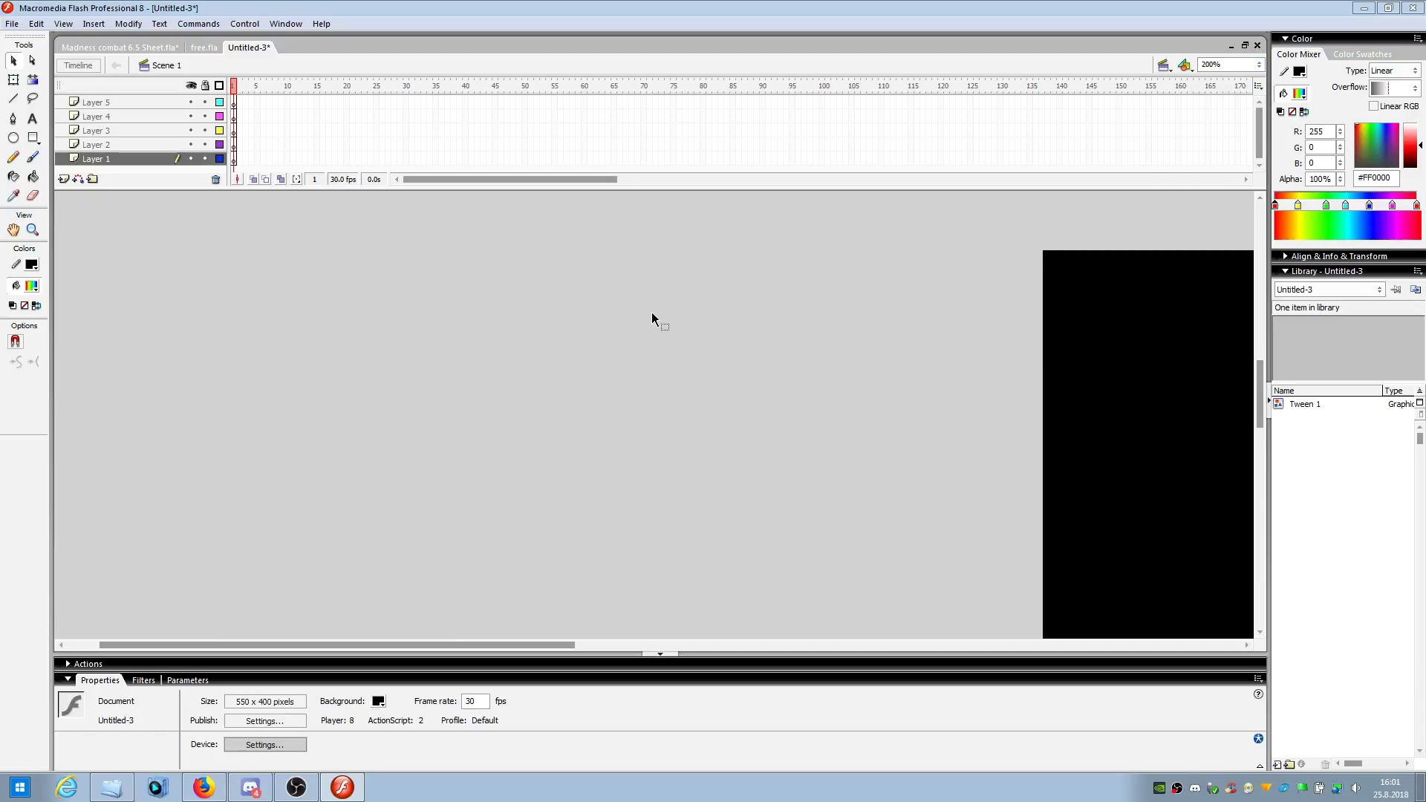
# - Set up the Brush tool with a solid black #000000 fill and a smaller brush size
pyautogui.click(37, 159)
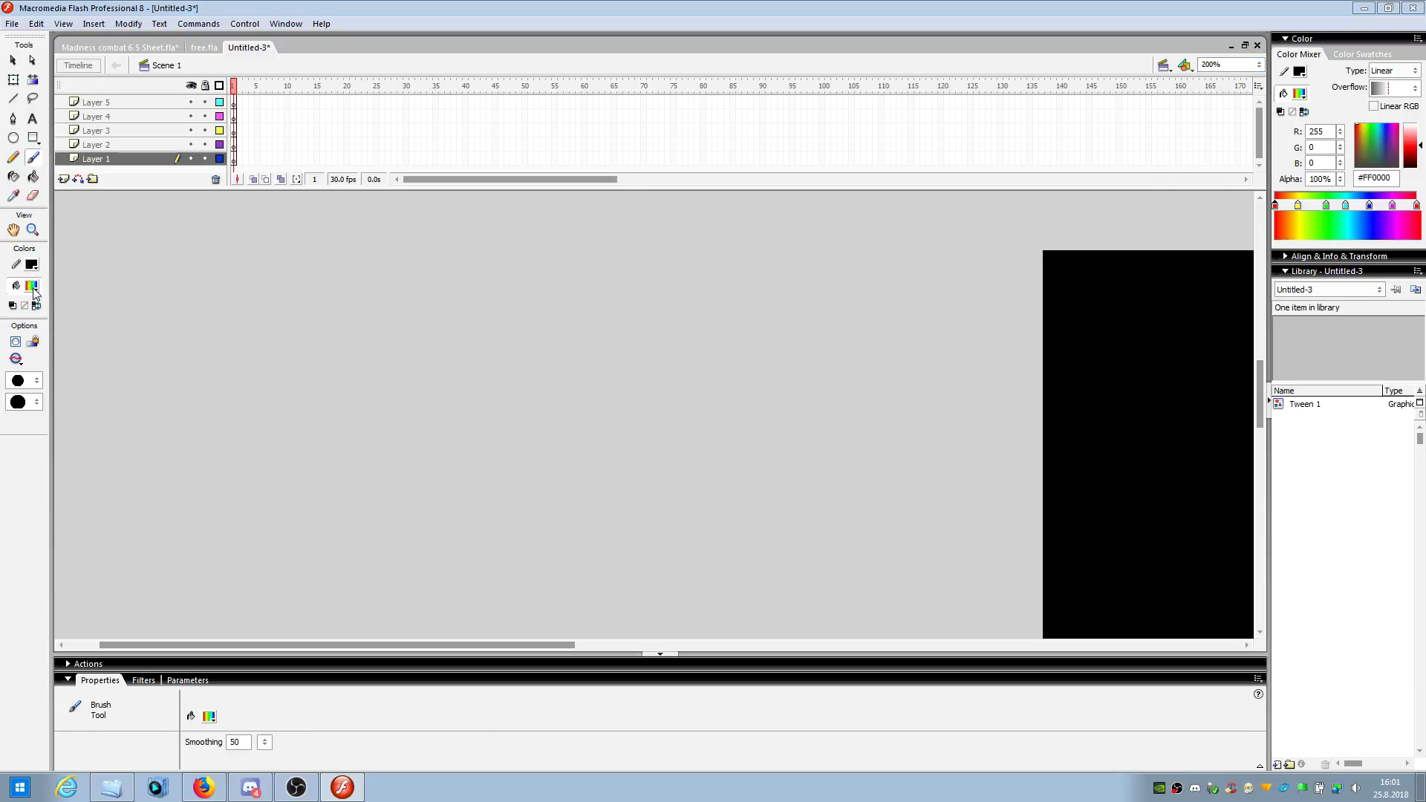
pyautogui.click(35, 288)
pyautogui.click(24, 327)
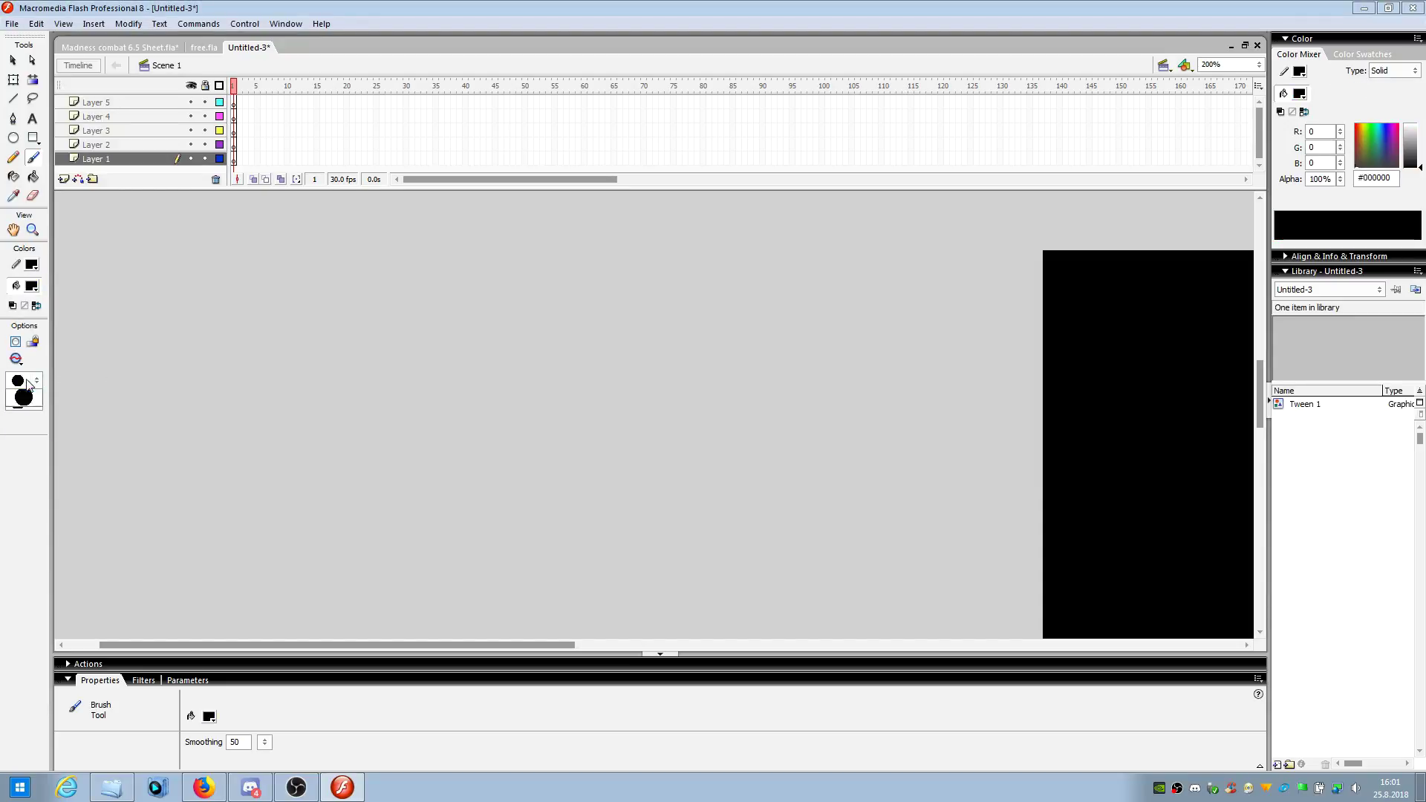
pyautogui.click(28, 381)
pyautogui.click(26, 382)
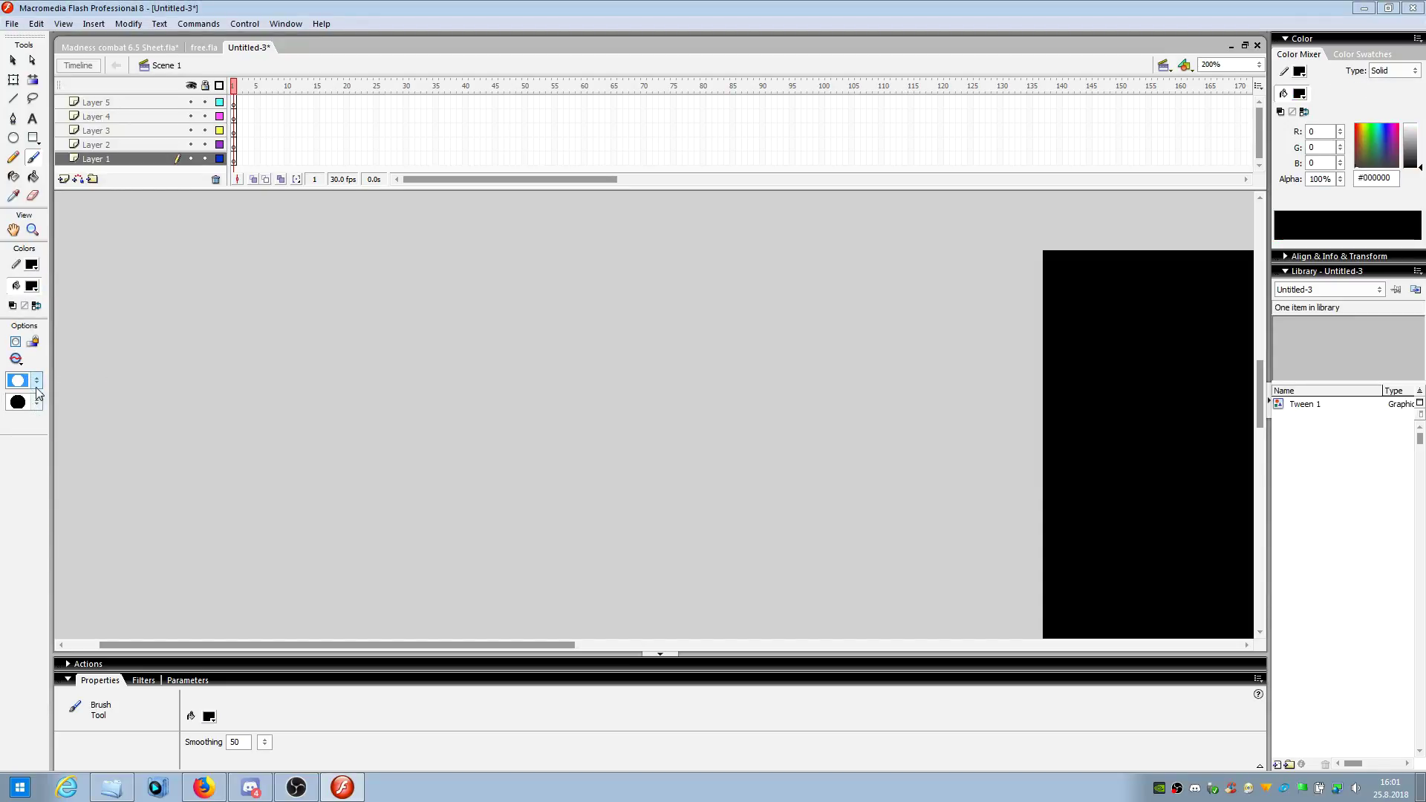
pyautogui.click(36, 382)
pyautogui.click(35, 382)
pyautogui.click(33, 288)
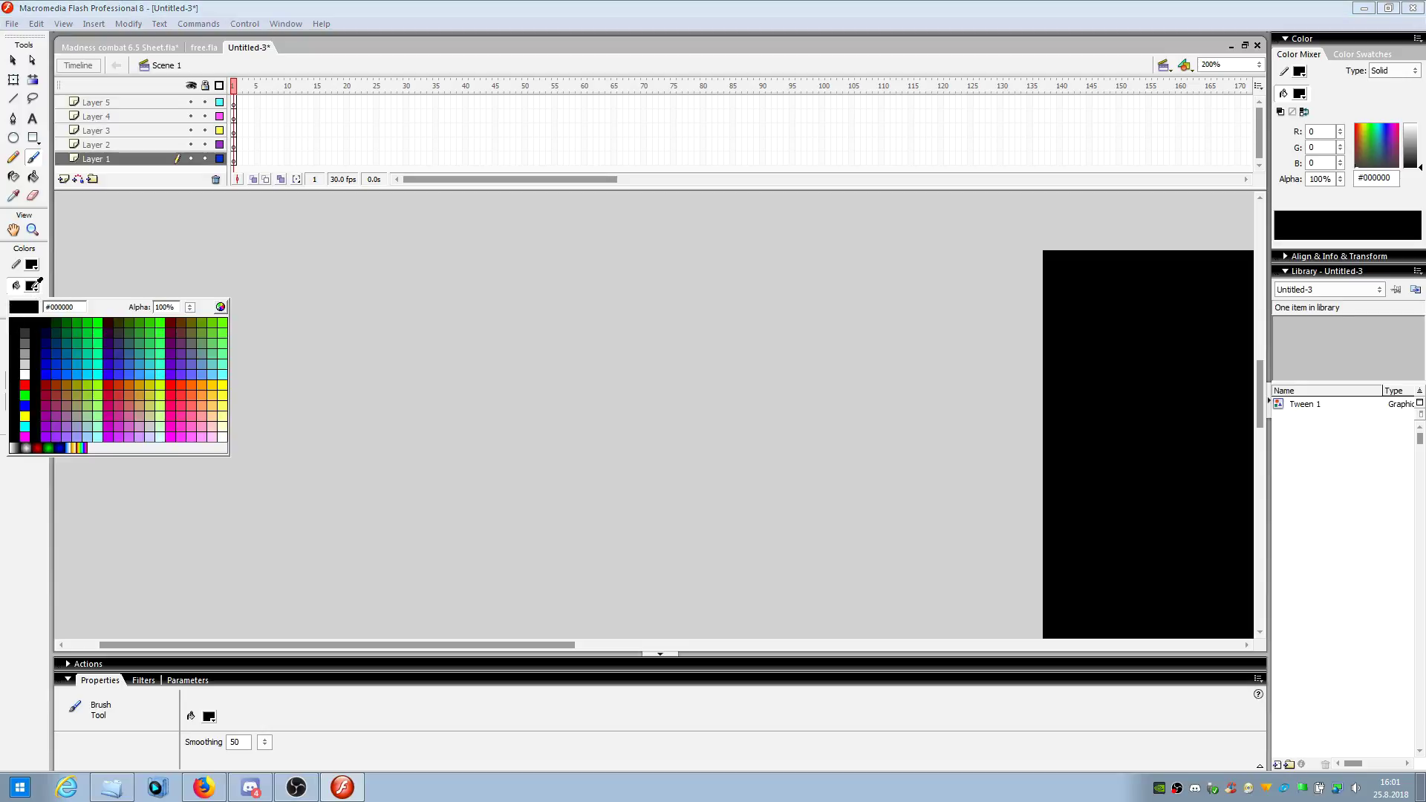
pyautogui.click(21, 321)
pyautogui.click(36, 381)
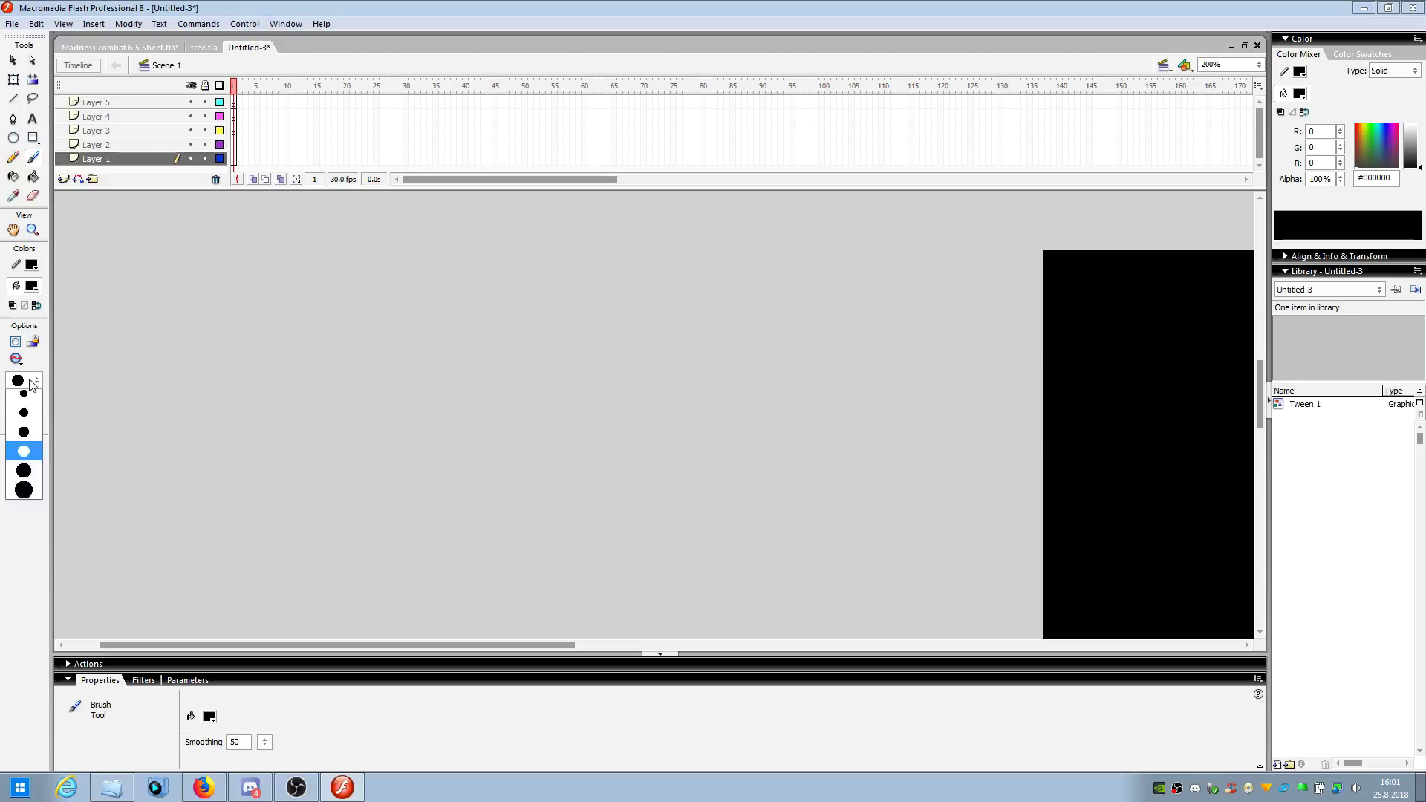
pyautogui.click(22, 443)
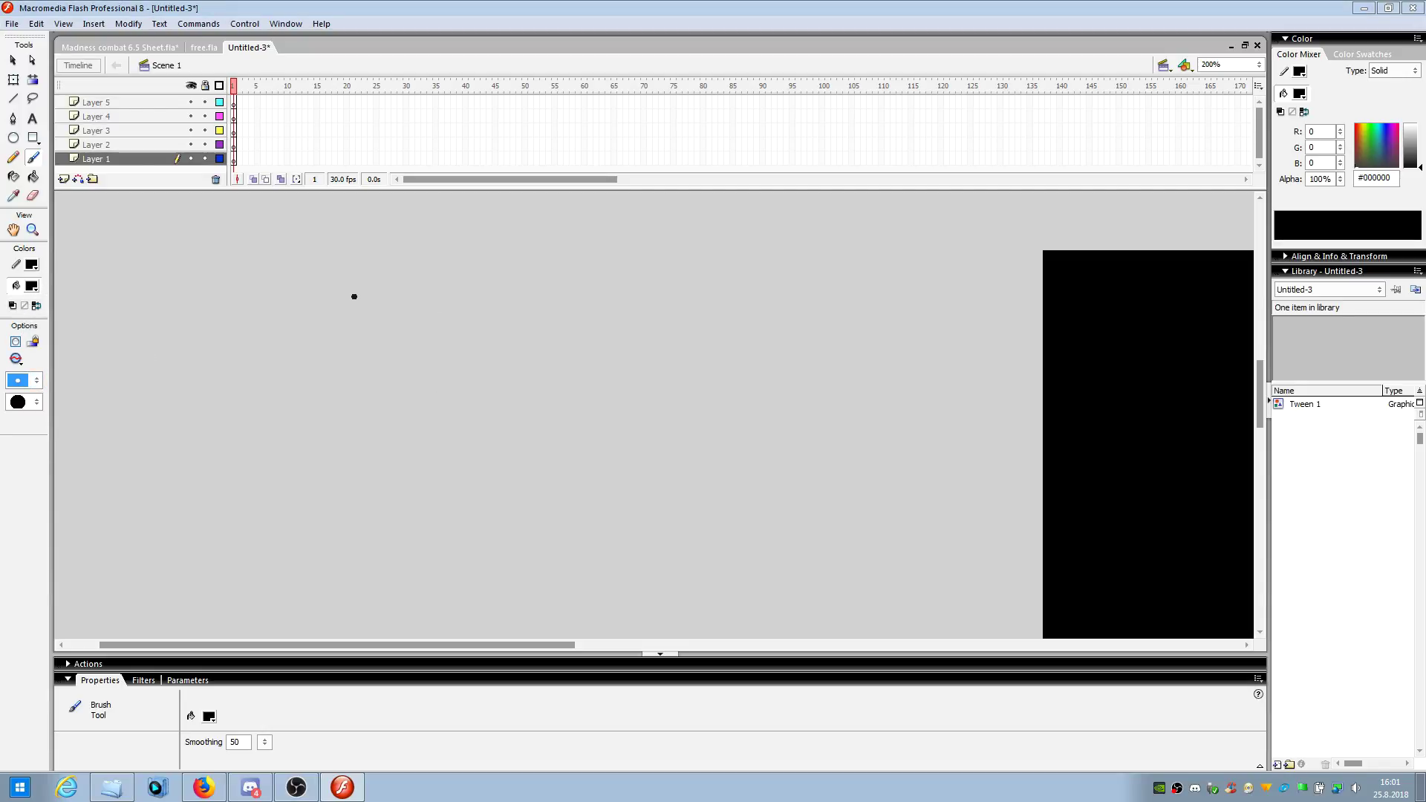
# - Brush a rough oval head beside the stage with facial guide lines, a mouth, a shaded chin and scribbled hair
pyautogui.moveTo(470, 259)
pyautogui.mouseDown()
pyautogui.moveTo(440, 283)
pyautogui.moveTo(440, 403)
pyautogui.moveTo(537, 422)
pyautogui.moveTo(575, 339)
pyautogui.moveTo(553, 264)
pyautogui.moveTo(504, 242)
pyautogui.moveTo(474, 250)
pyautogui.moveTo(481, 408)
pyautogui.mouseUp()
pyautogui.moveTo(443, 332)
pyautogui.mouseDown()
pyautogui.moveTo(480, 350)
pyautogui.moveTo(526, 347)
pyautogui.mouseUp()
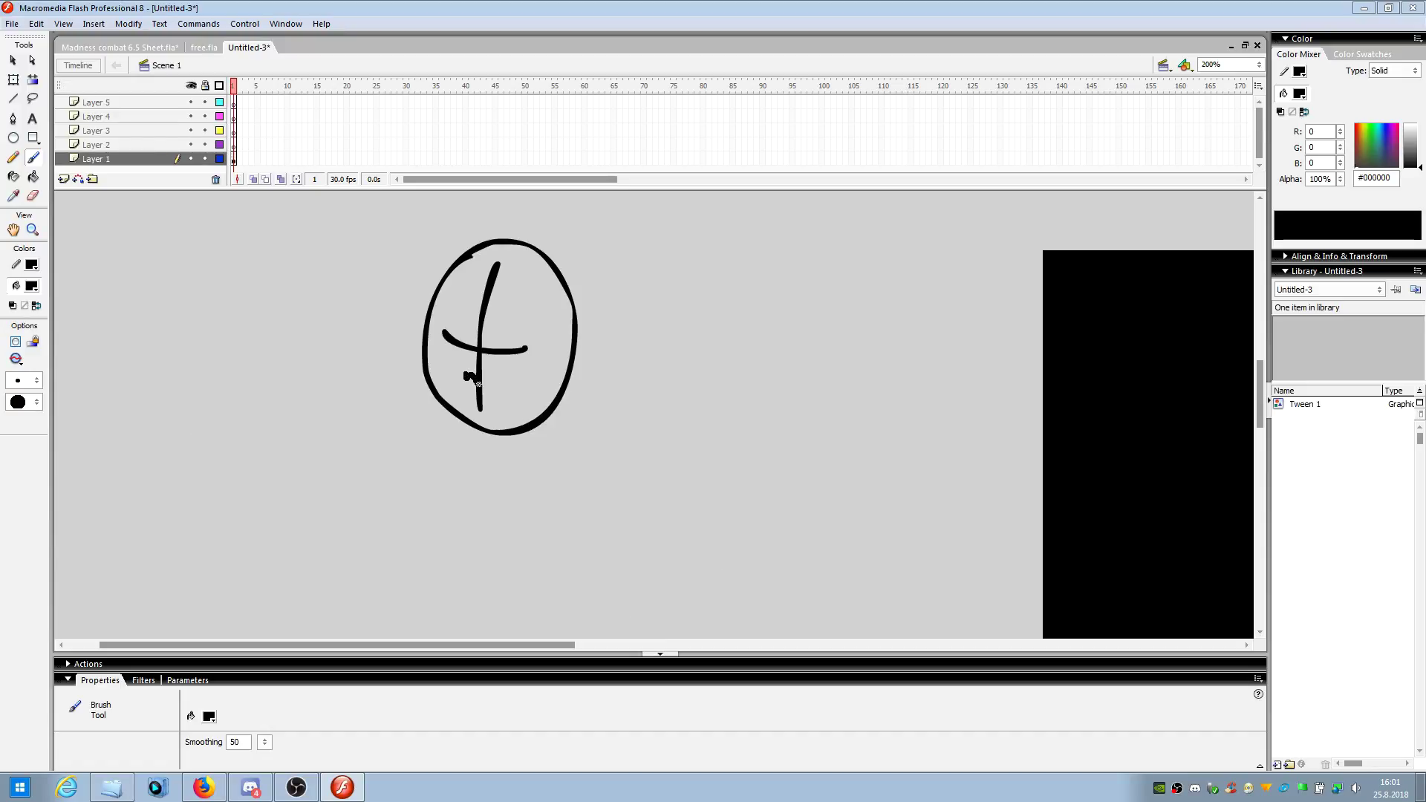
pyautogui.moveTo(478, 383); pyautogui.dragTo(491, 382)
pyautogui.moveTo(504, 423)
pyautogui.mouseDown()
pyautogui.moveTo(558, 385)
pyautogui.moveTo(517, 420)
pyautogui.moveTo(544, 406)
pyautogui.mouseUp()
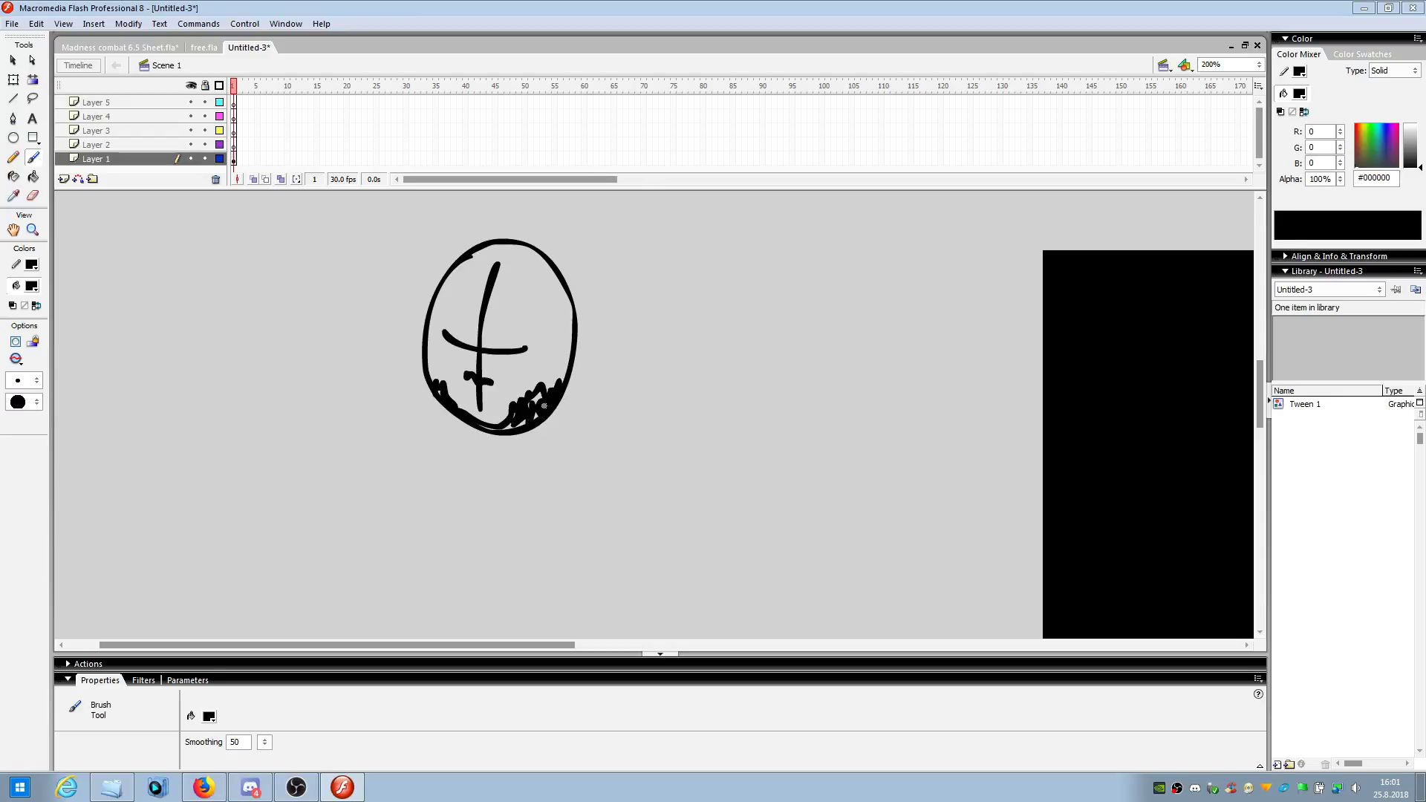
pyautogui.moveTo(449, 281)
pyautogui.mouseDown()
pyautogui.moveTo(478, 239)
pyautogui.moveTo(511, 231)
pyautogui.moveTo(561, 318)
pyautogui.moveTo(568, 287)
pyautogui.moveTo(550, 289)
pyautogui.moveTo(547, 245)
pyautogui.moveTo(569, 309)
pyautogui.mouseUp()
pyautogui.moveTo(523, 258)
pyautogui.mouseDown()
pyautogui.moveTo(494, 245)
pyautogui.moveTo(439, 288)
pyautogui.moveTo(447, 276)
pyautogui.mouseUp()
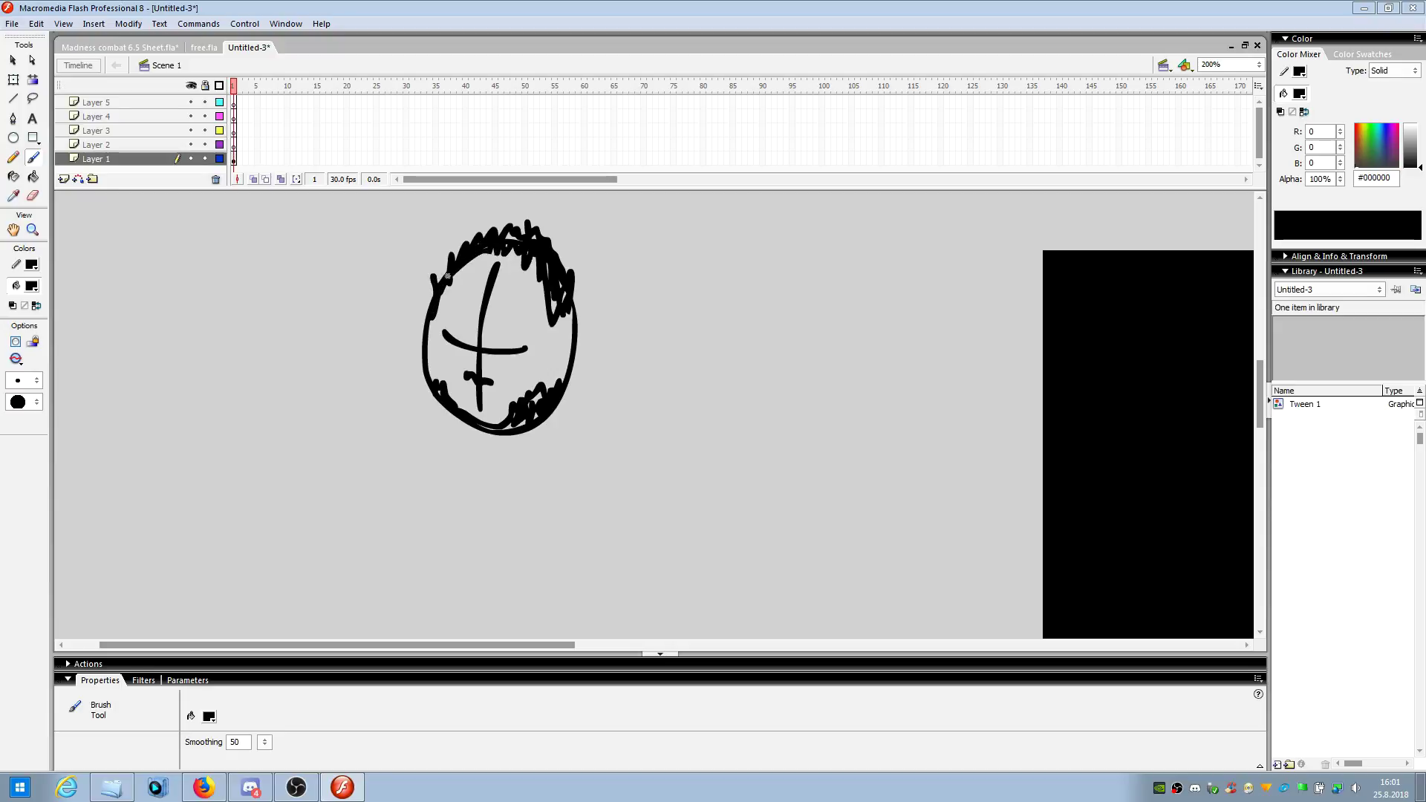
# - Brush a wavy diagonal line to the left of the head with the current smoothing of 50
pyautogui.click(14, 61)
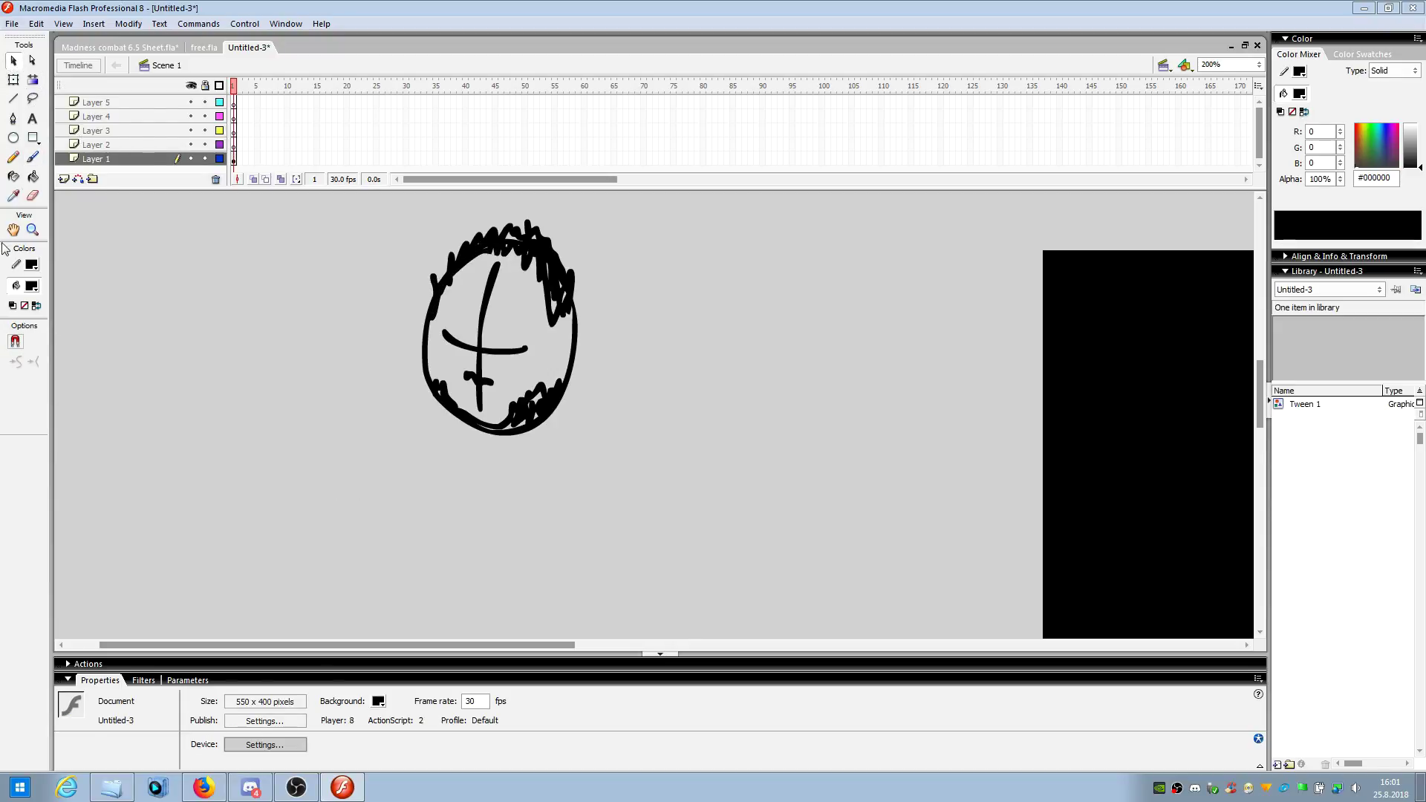
pyautogui.click(33, 157)
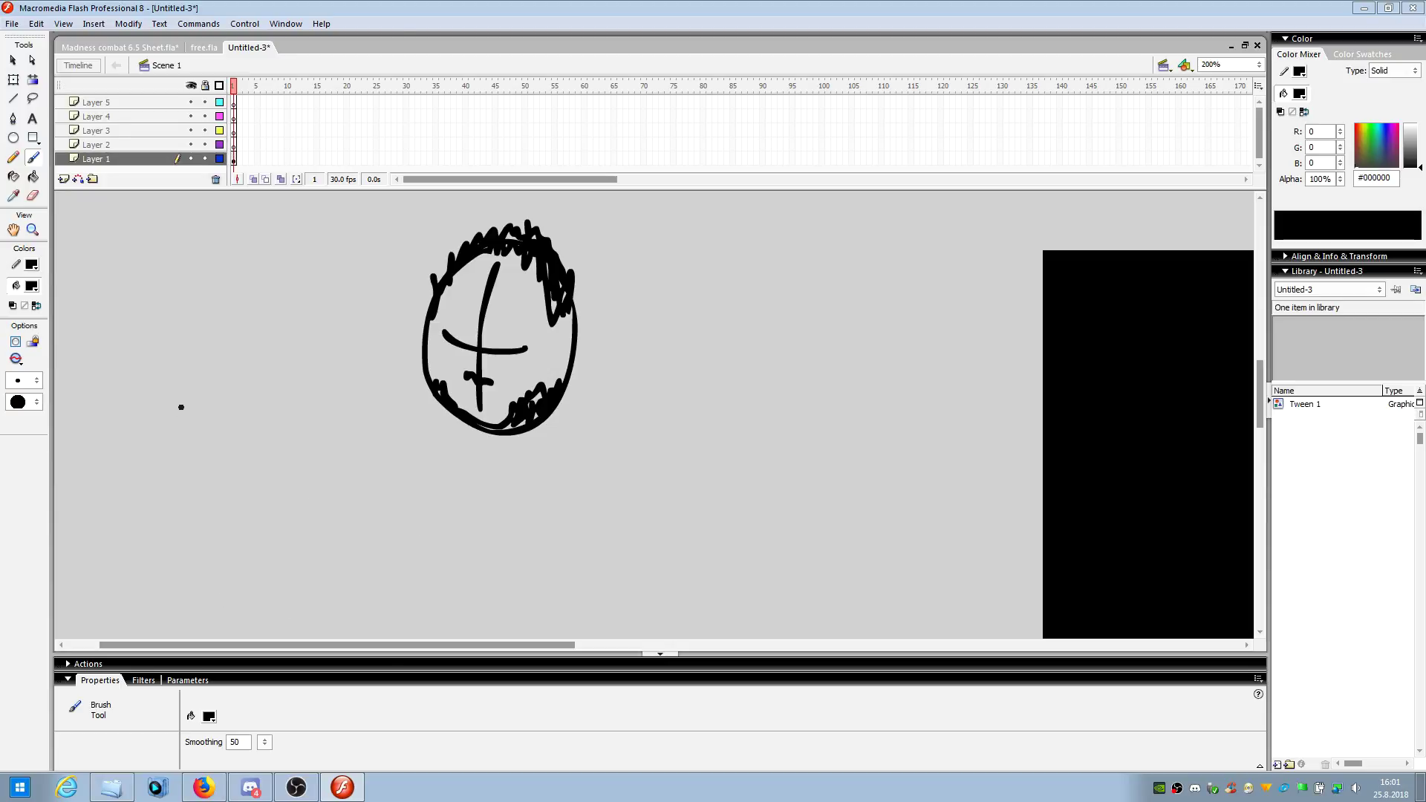
pyautogui.moveTo(247, 324); pyautogui.dragTo(361, 505)
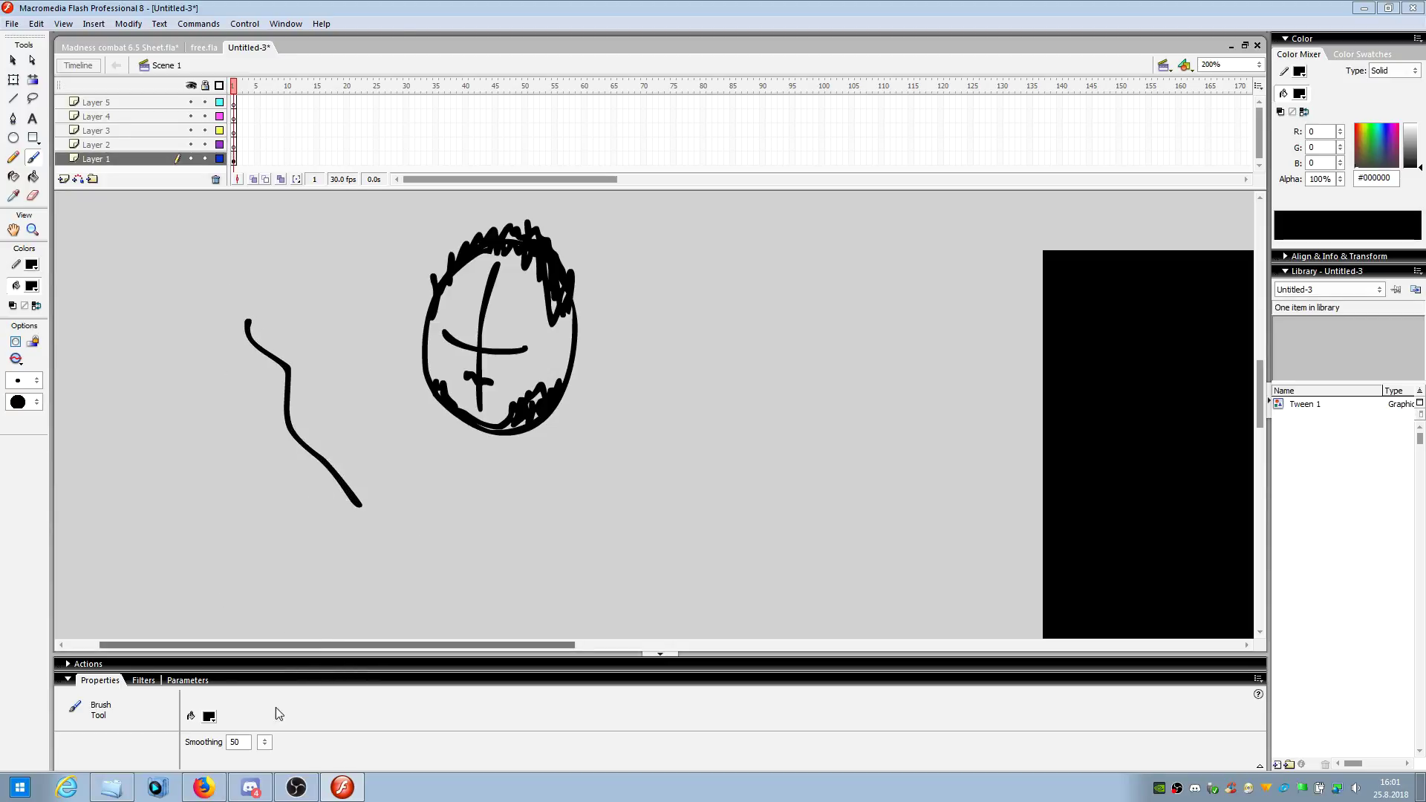
# - Set the brush smoothing to 0 and paint several wavy and looping strokes around the head
pyautogui.click(266, 743)
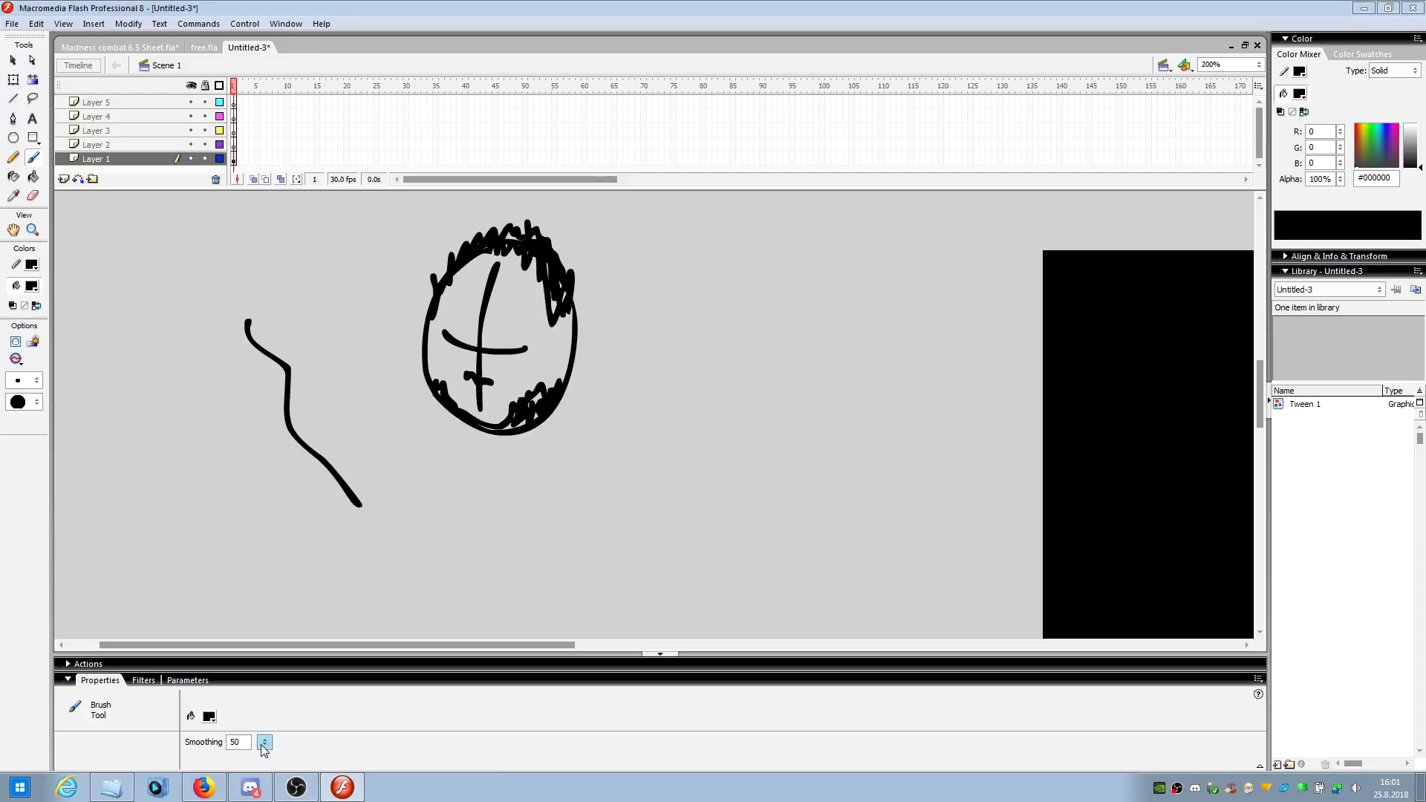
pyautogui.moveTo(270, 751); pyautogui.dragTo(271, 769)
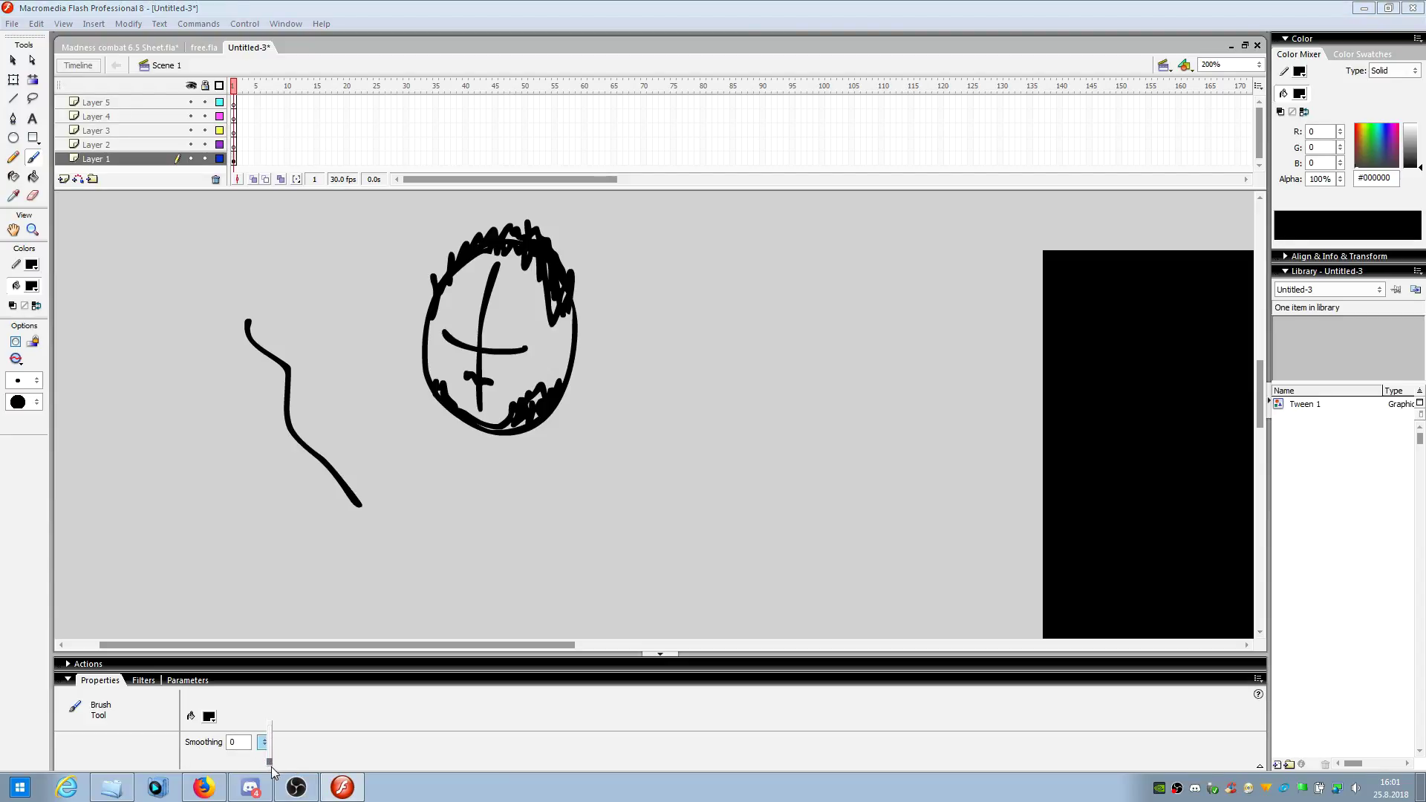
pyautogui.moveTo(161, 325)
pyautogui.mouseDown()
pyautogui.moveTo(161, 356)
pyautogui.moveTo(225, 482)
pyautogui.moveTo(317, 554)
pyautogui.mouseUp()
pyautogui.moveTo(365, 457)
pyautogui.mouseDown()
pyautogui.moveTo(415, 509)
pyautogui.moveTo(477, 524)
pyautogui.moveTo(539, 571)
pyautogui.mouseUp()
pyautogui.moveTo(565, 461)
pyautogui.mouseDown()
pyautogui.moveTo(676, 525)
pyautogui.moveTo(876, 527)
pyautogui.mouseUp()
pyautogui.moveTo(808, 462)
pyautogui.mouseDown()
pyautogui.moveTo(837, 532)
pyautogui.moveTo(699, 429)
pyautogui.moveTo(629, 457)
pyautogui.mouseUp()
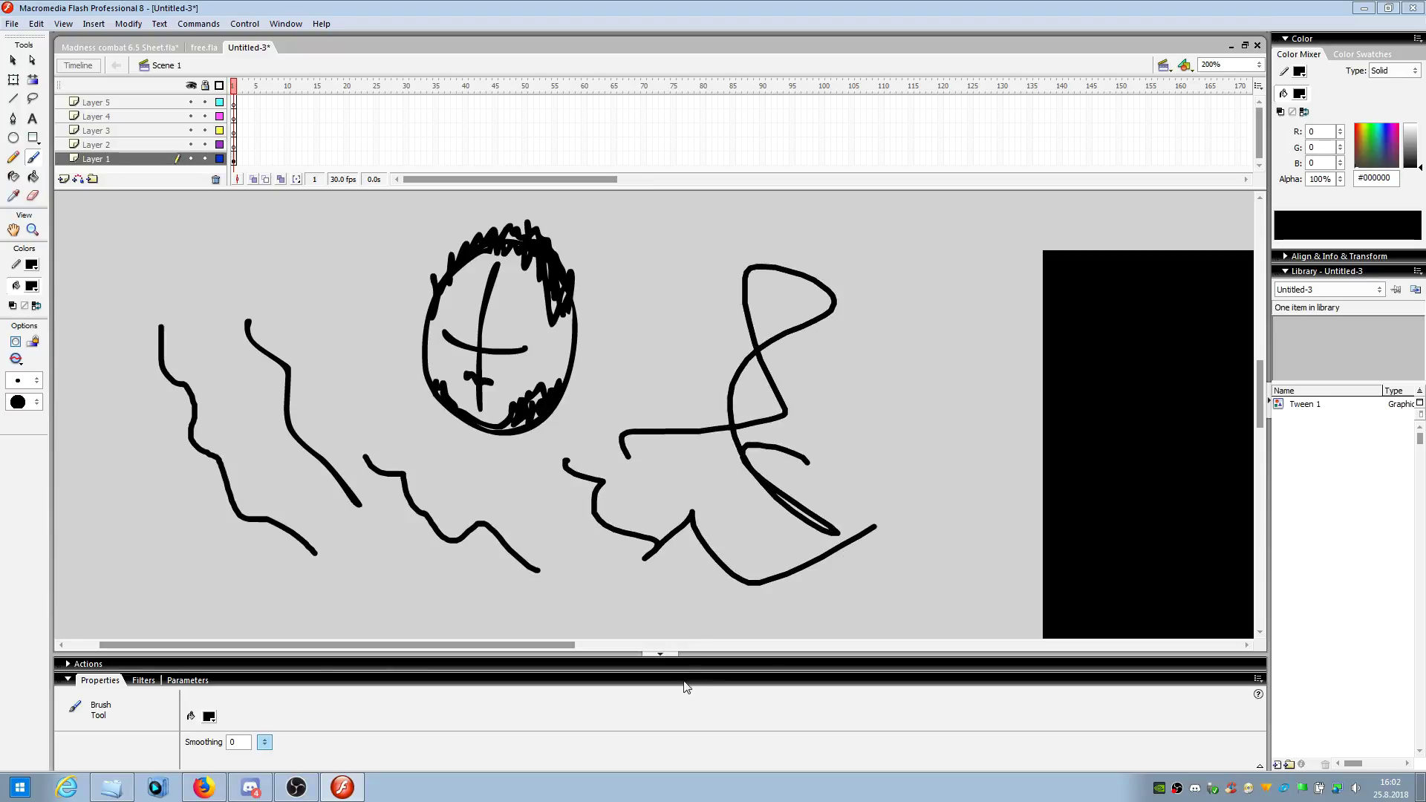
# - Set the brush smoothing to 100 and paint several curved strokes to the left of and above the head
pyautogui.moveTo(265, 742); pyautogui.dragTo(273, 688)
pyautogui.moveTo(317, 246); pyautogui.dragTo(373, 377)
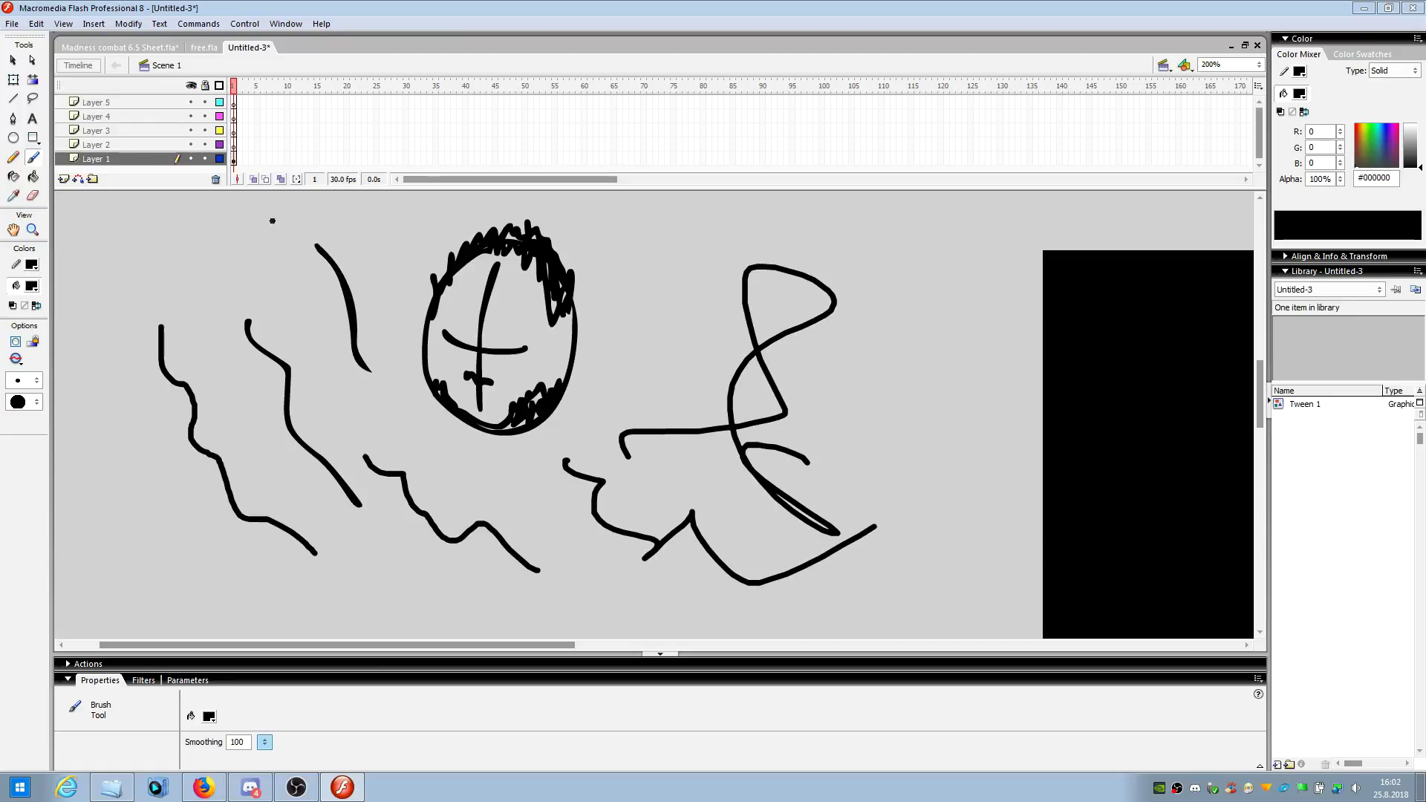
pyautogui.moveTo(191, 230)
pyautogui.mouseDown()
pyautogui.moveTo(250, 275)
pyautogui.moveTo(292, 283)
pyautogui.mouseUp()
pyautogui.scroll(3, 282, 312)
pyautogui.moveTo(209, 246)
pyautogui.mouseDown()
pyautogui.moveTo(363, 265)
pyautogui.moveTo(666, 409)
pyautogui.moveTo(702, 411)
pyautogui.mouseUp()
pyautogui.scroll(3, 363, 266)
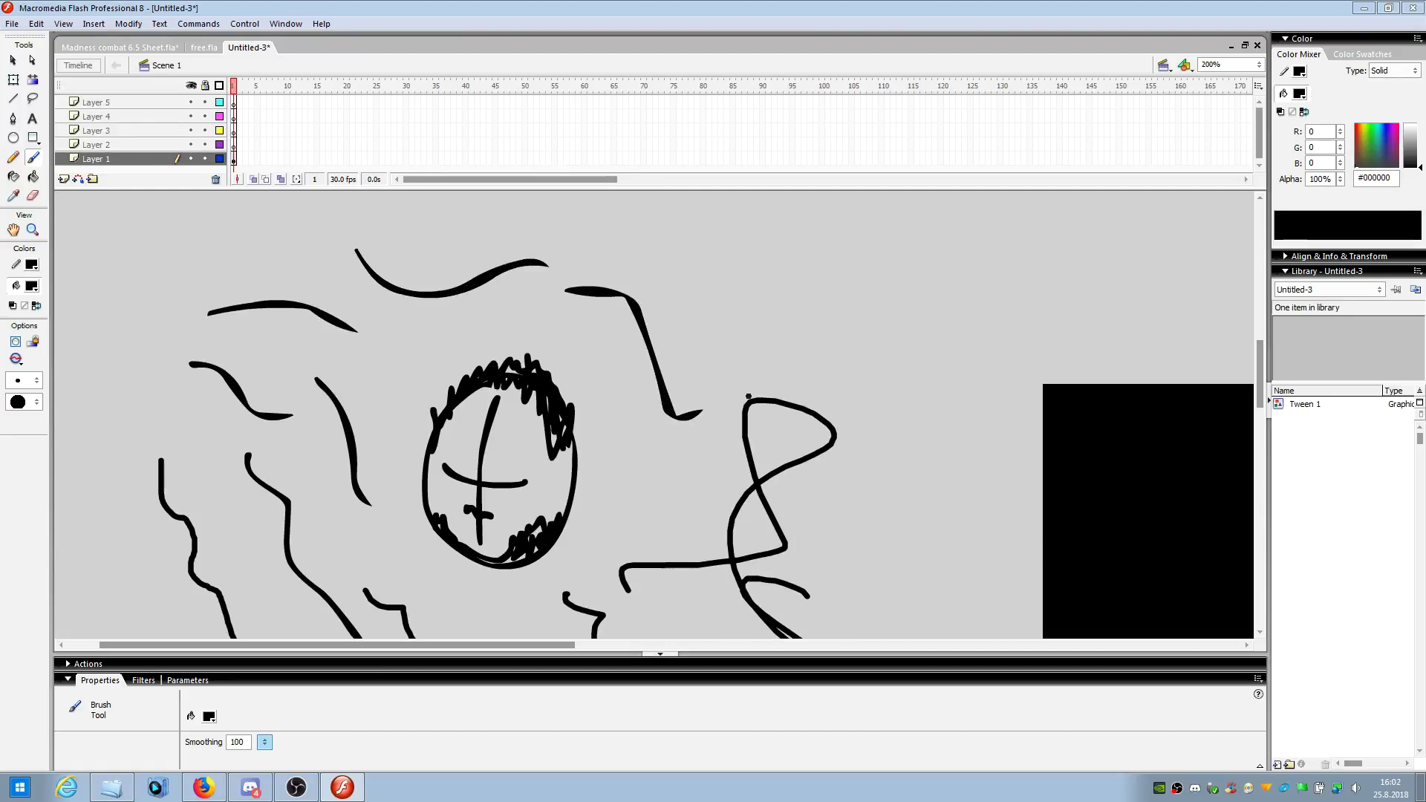
# - Paint two wavy diagonal strokes and a zigzag stroke to the right of the head with brush smoothing 100
pyautogui.moveTo(676, 300)
pyautogui.mouseDown()
pyautogui.moveTo(758, 316)
pyautogui.moveTo(892, 424)
pyautogui.mouseUp()
pyautogui.moveTo(769, 279)
pyautogui.mouseDown()
pyautogui.moveTo(870, 292)
pyautogui.moveTo(981, 417)
pyautogui.mouseUp()
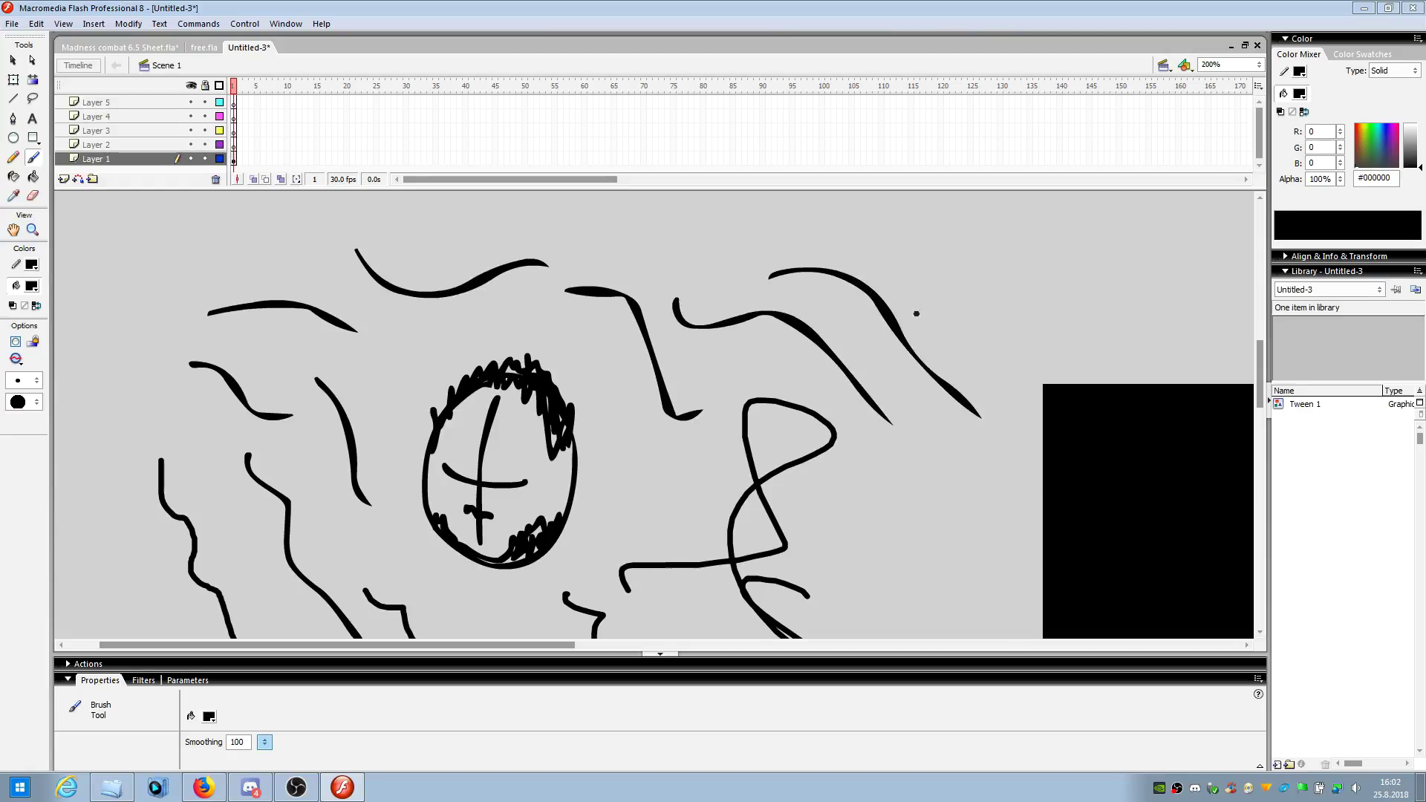
pyautogui.scroll(-3, 914, 539)
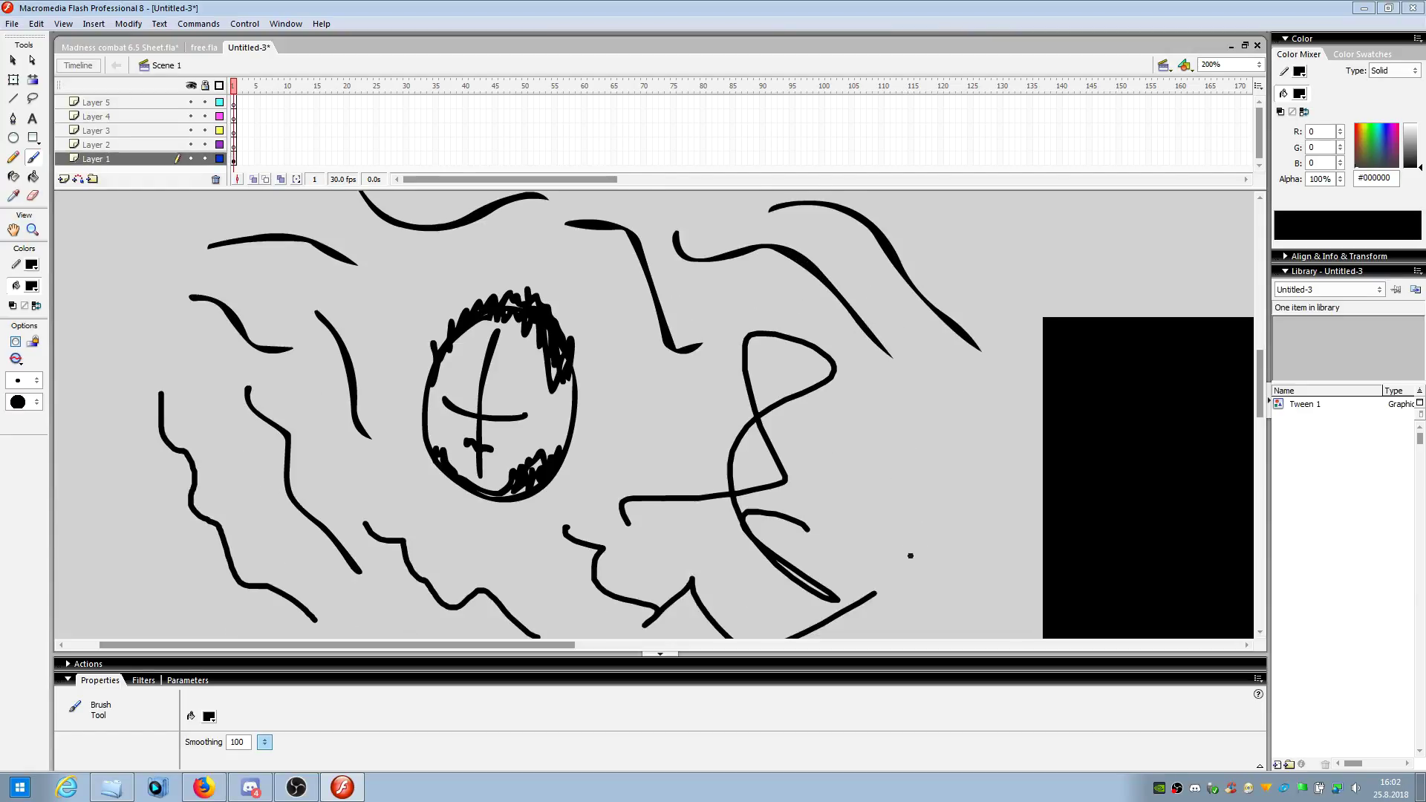
pyautogui.moveTo(899, 387)
pyautogui.mouseDown()
pyautogui.moveTo(945, 428)
pyautogui.moveTo(943, 645)
pyautogui.mouseUp()
pyautogui.scroll(-3, 974, 505)
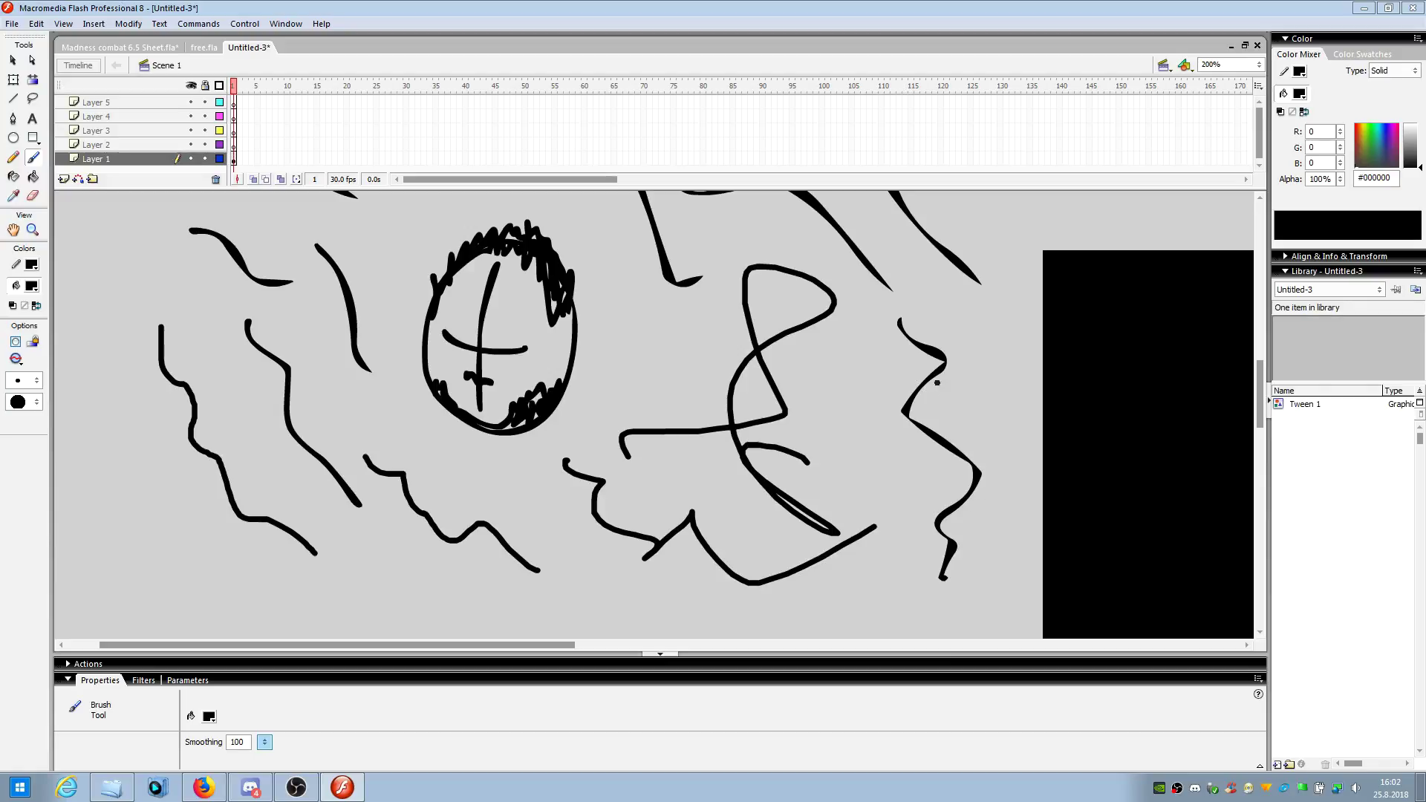
# - Set the brush smoothing to 75 and paint three curved strokes below the head
pyautogui.moveTo(249, 742); pyautogui.dragTo(200, 752)
pyautogui.moveTo(403, 569); pyautogui.dragTo(486, 609)
pyautogui.scroll(-3, 416, 568)
pyautogui.moveTo(401, 543); pyautogui.dragTo(570, 569)
pyautogui.moveTo(579, 512)
pyautogui.mouseDown()
pyautogui.moveTo(593, 539)
pyautogui.moveTo(689, 587)
pyautogui.mouseUp()
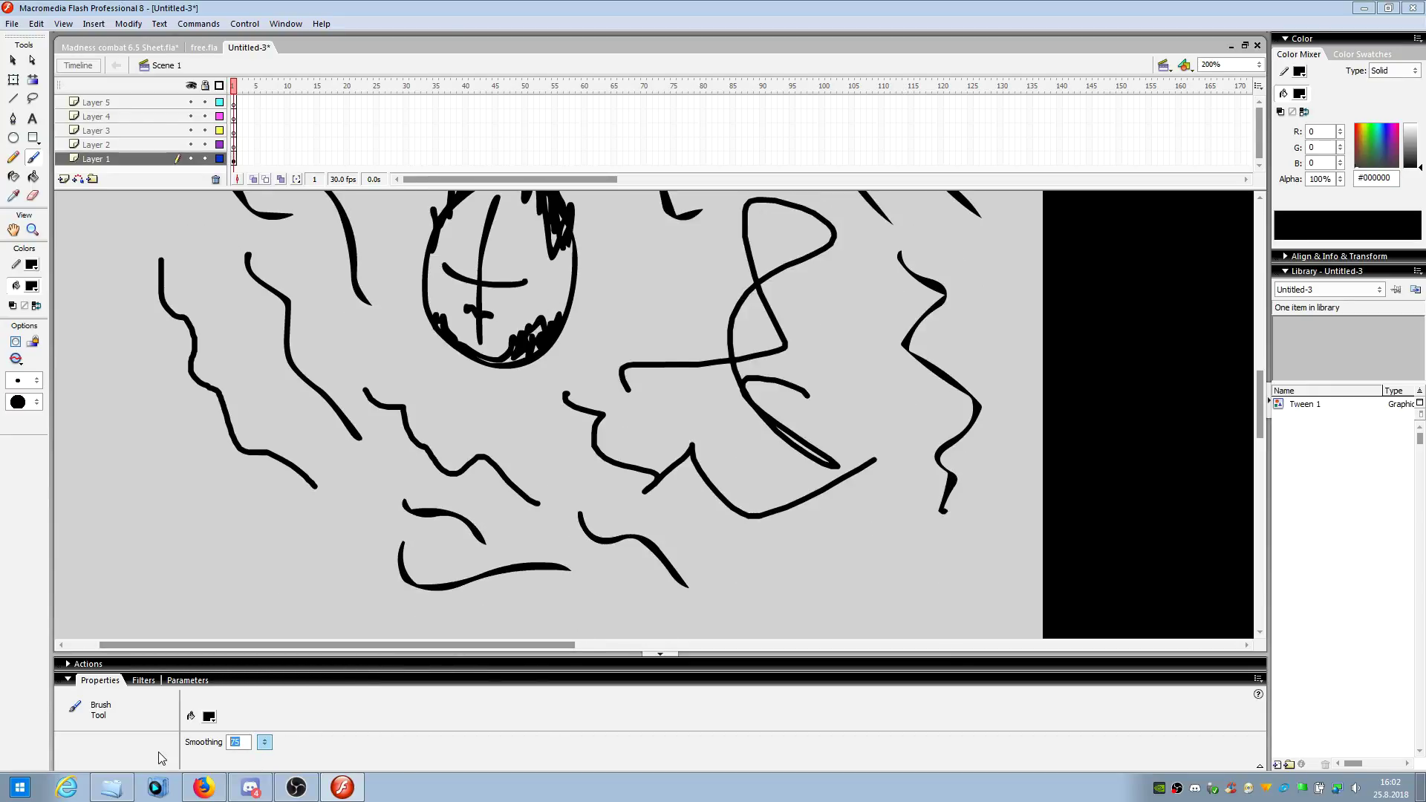
# - Set the brush smoothing to 50 and paint an angular stroke and a small looping stroke at the lower end of the sketches
pyautogui.write('50')
pyautogui.moveTo(193, 496); pyautogui.dragTo(361, 587)
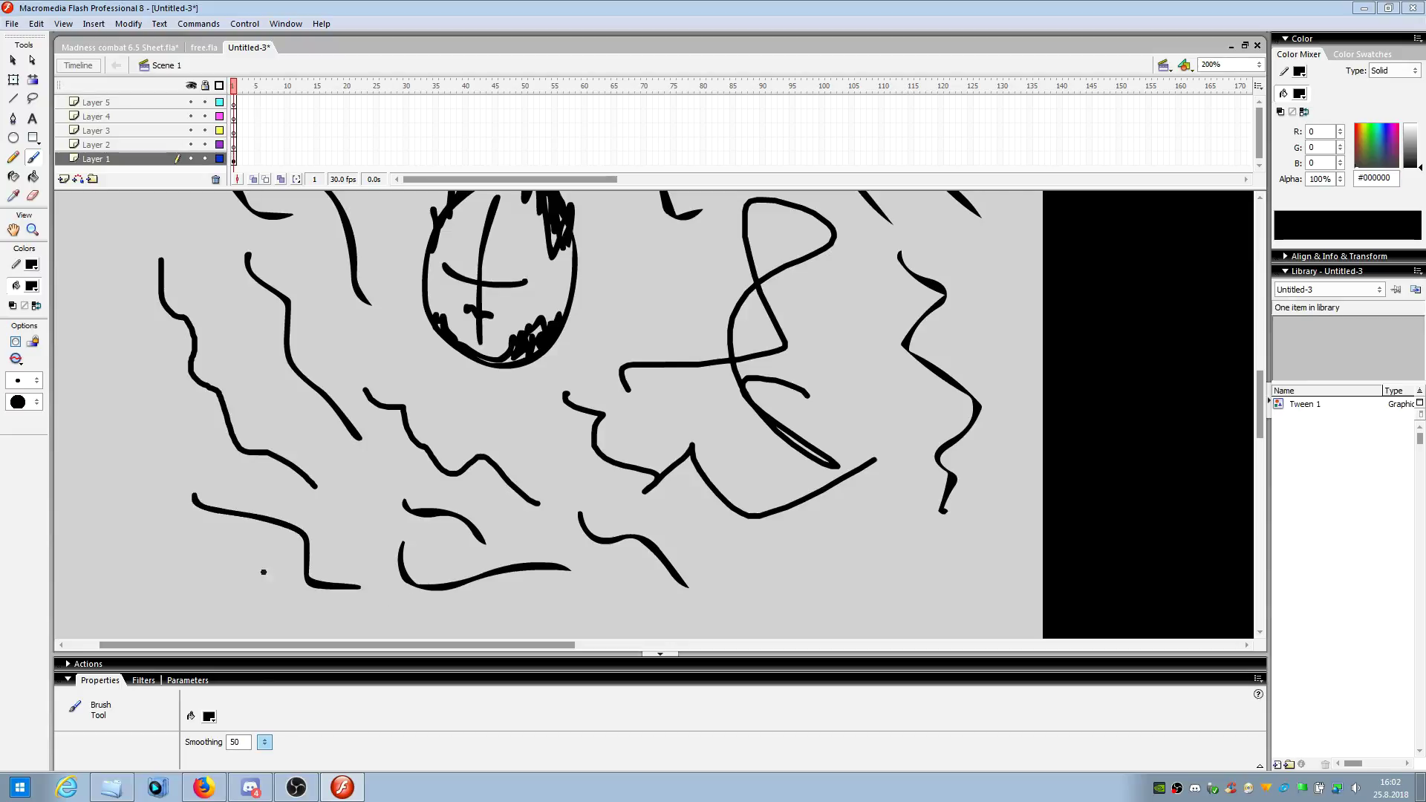
pyautogui.moveTo(171, 543); pyautogui.dragTo(265, 626)
# - Select everything in frame 1 of Layer 1 and delete all the brush strokes
pyautogui.scroll(5, 247, 468)
pyautogui.scroll(-5, 247, 468)
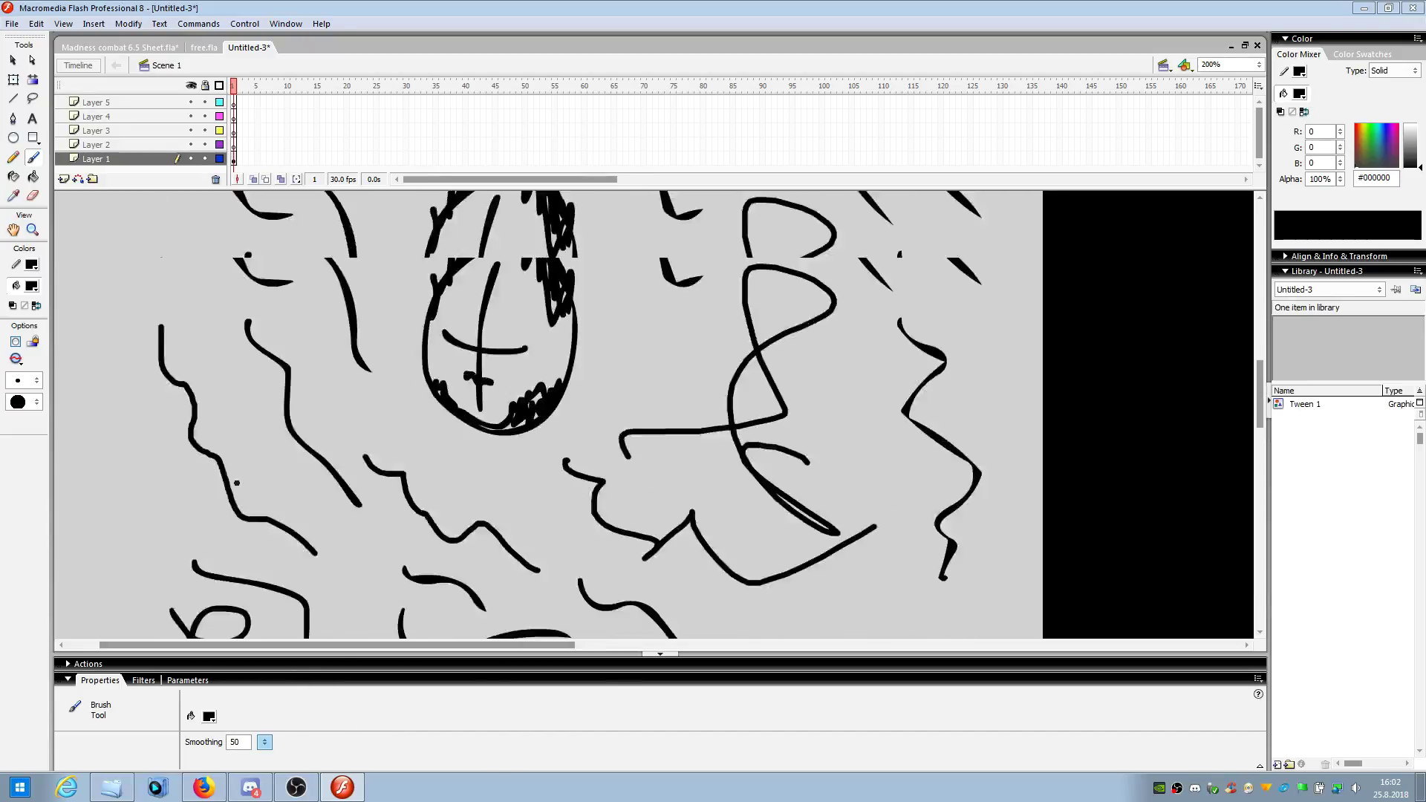
pyautogui.scroll(2, 247, 468)
pyautogui.click(234, 159)
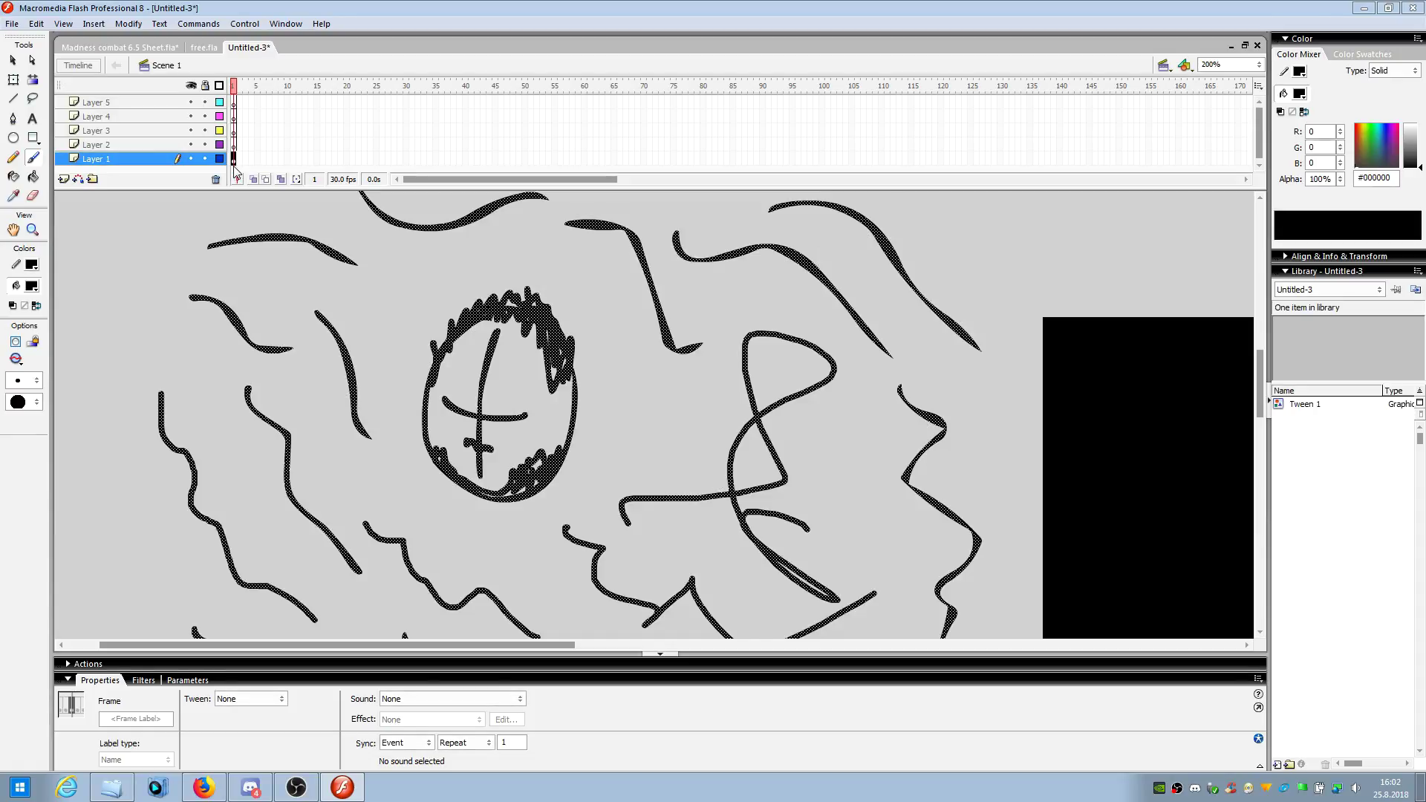
pyautogui.press('Delete')
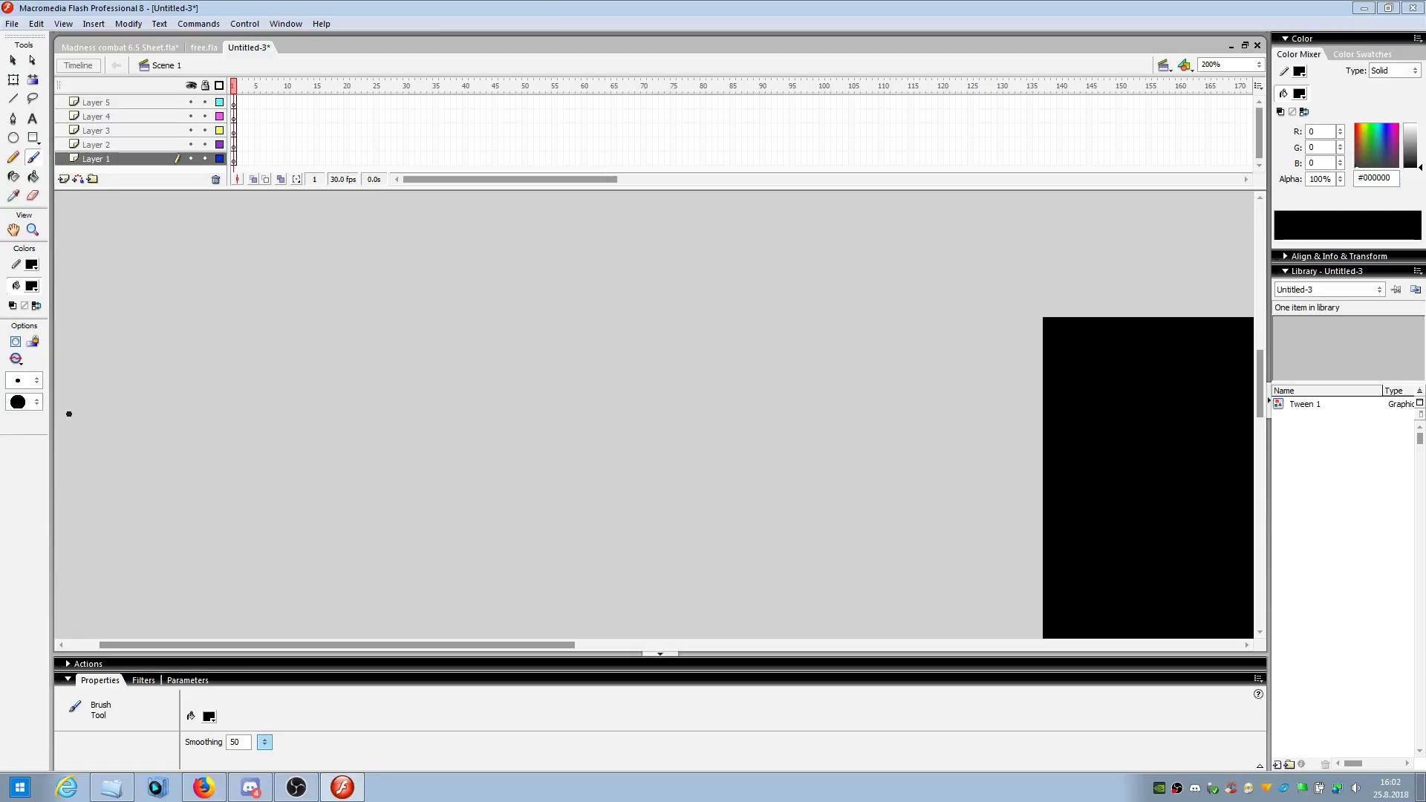
# - Choose the square brush shape and paint three slanted strokes in the empty area beside the stage
pyautogui.click(22, 403)
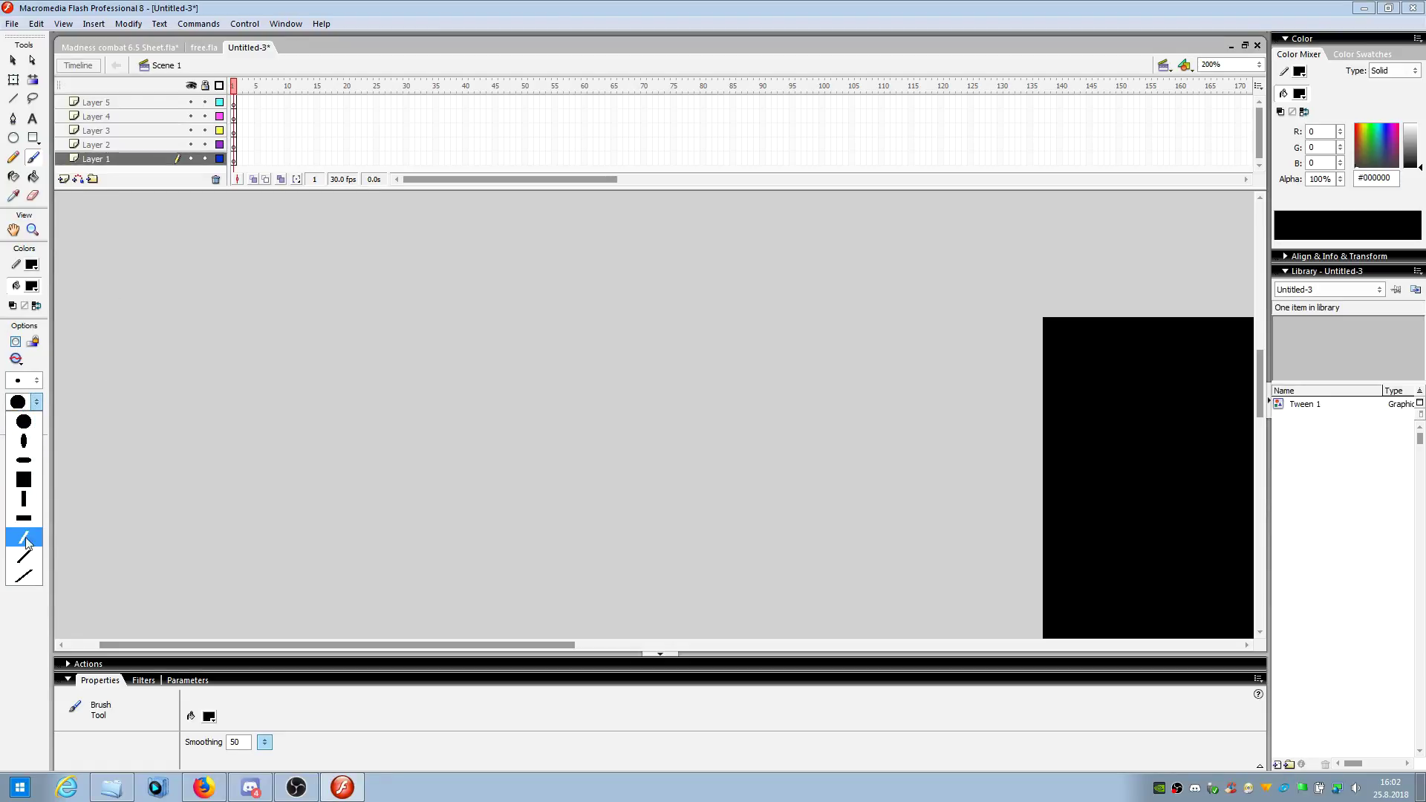
pyautogui.click(24, 480)
pyautogui.moveTo(274, 346); pyautogui.dragTo(436, 409)
pyautogui.moveTo(368, 305); pyautogui.dragTo(569, 355)
pyautogui.moveTo(486, 376); pyautogui.dragTo(630, 393)
# - Choose the flat horizontal oval brush shape and paint four straight strokes in different directions below the square-brush strokes
pyautogui.click(23, 409)
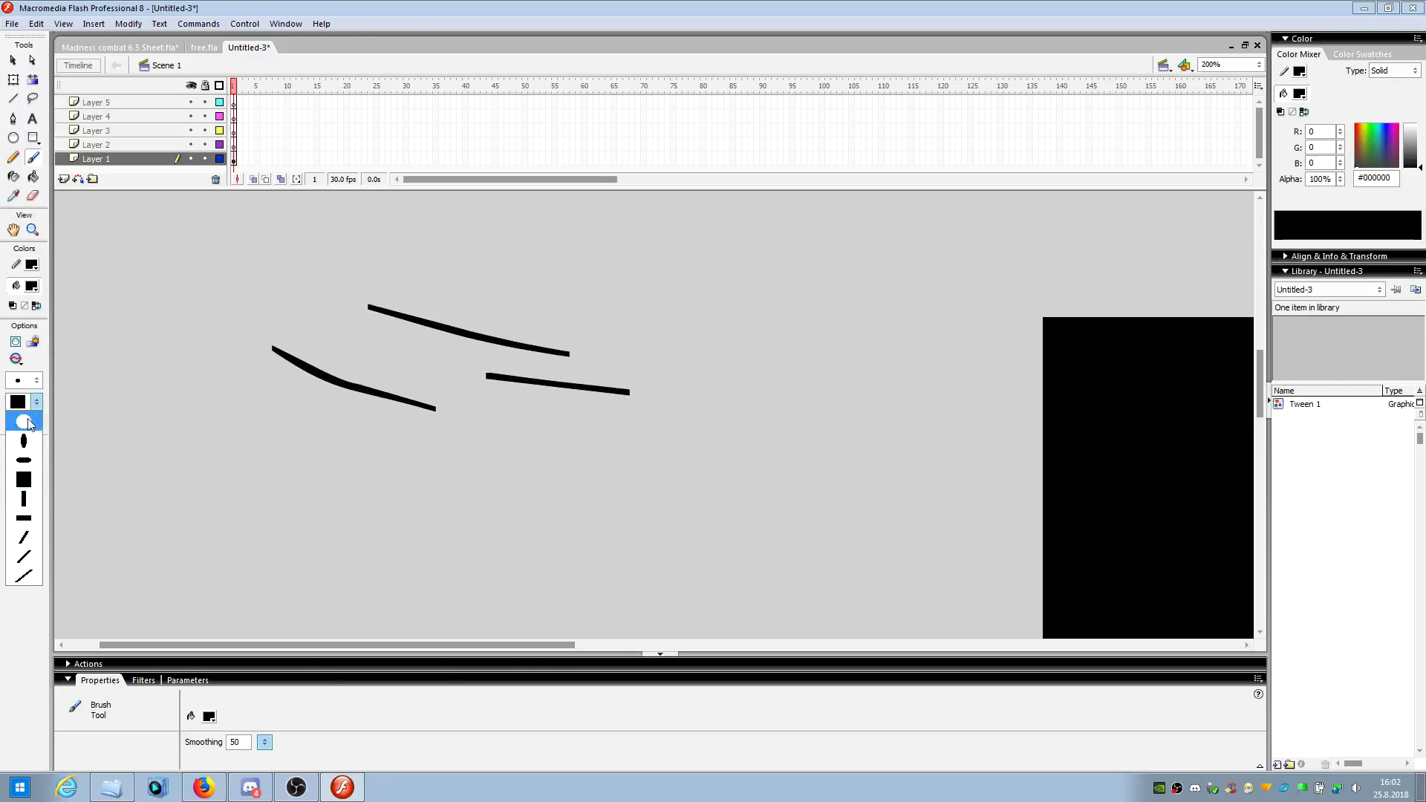
pyautogui.click(24, 460)
pyautogui.moveTo(268, 453); pyautogui.dragTo(479, 484)
pyautogui.moveTo(305, 493); pyautogui.dragTo(528, 533)
pyautogui.moveTo(408, 586); pyautogui.dragTo(485, 502)
pyautogui.moveTo(566, 454); pyautogui.dragTo(602, 533)
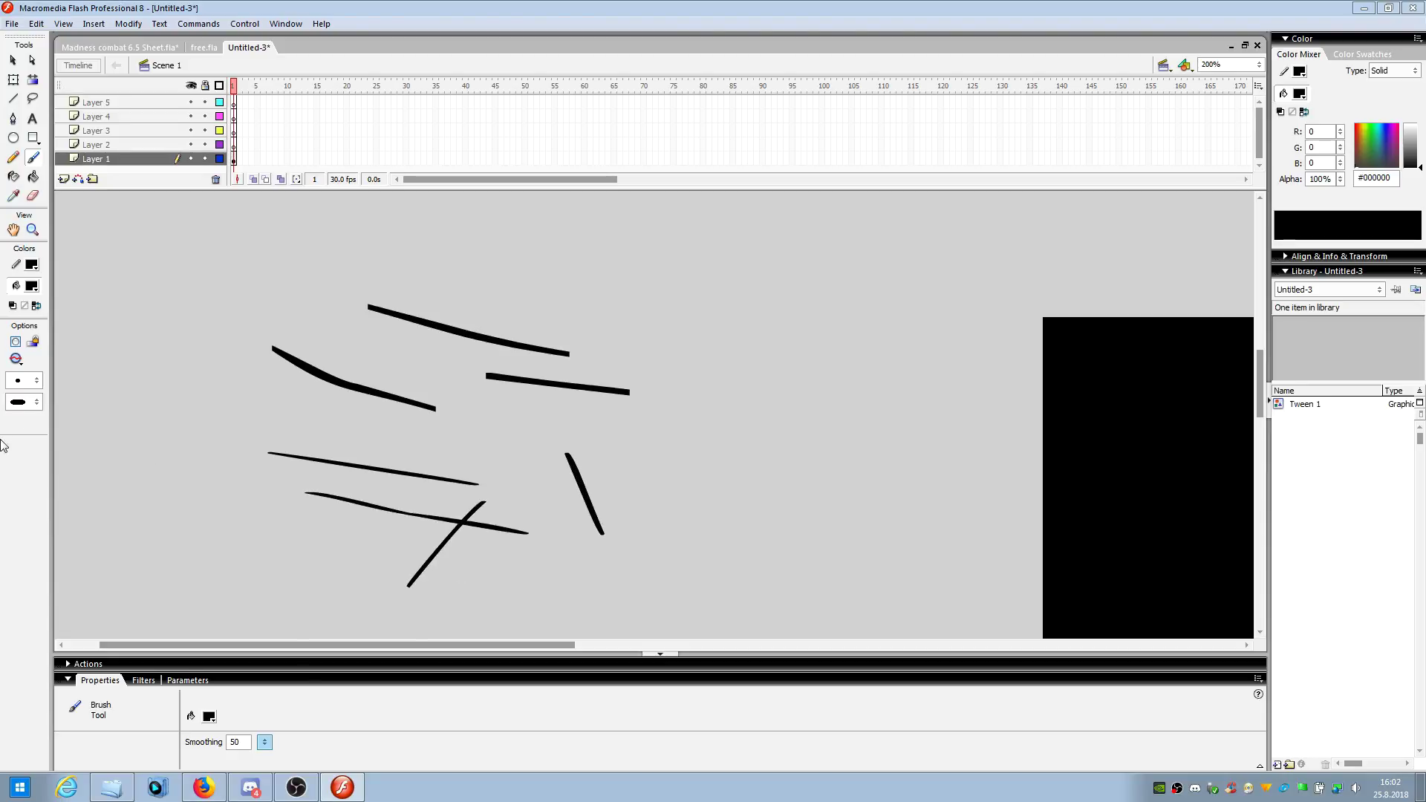
# - Choose the steepest slanted brush shape and paint three short strokes in different directions to the left of the earlier ones
pyautogui.click(23, 401)
pyautogui.click(23, 537)
pyautogui.moveTo(171, 430); pyautogui.dragTo(272, 411)
pyautogui.moveTo(113, 334); pyautogui.dragTo(160, 384)
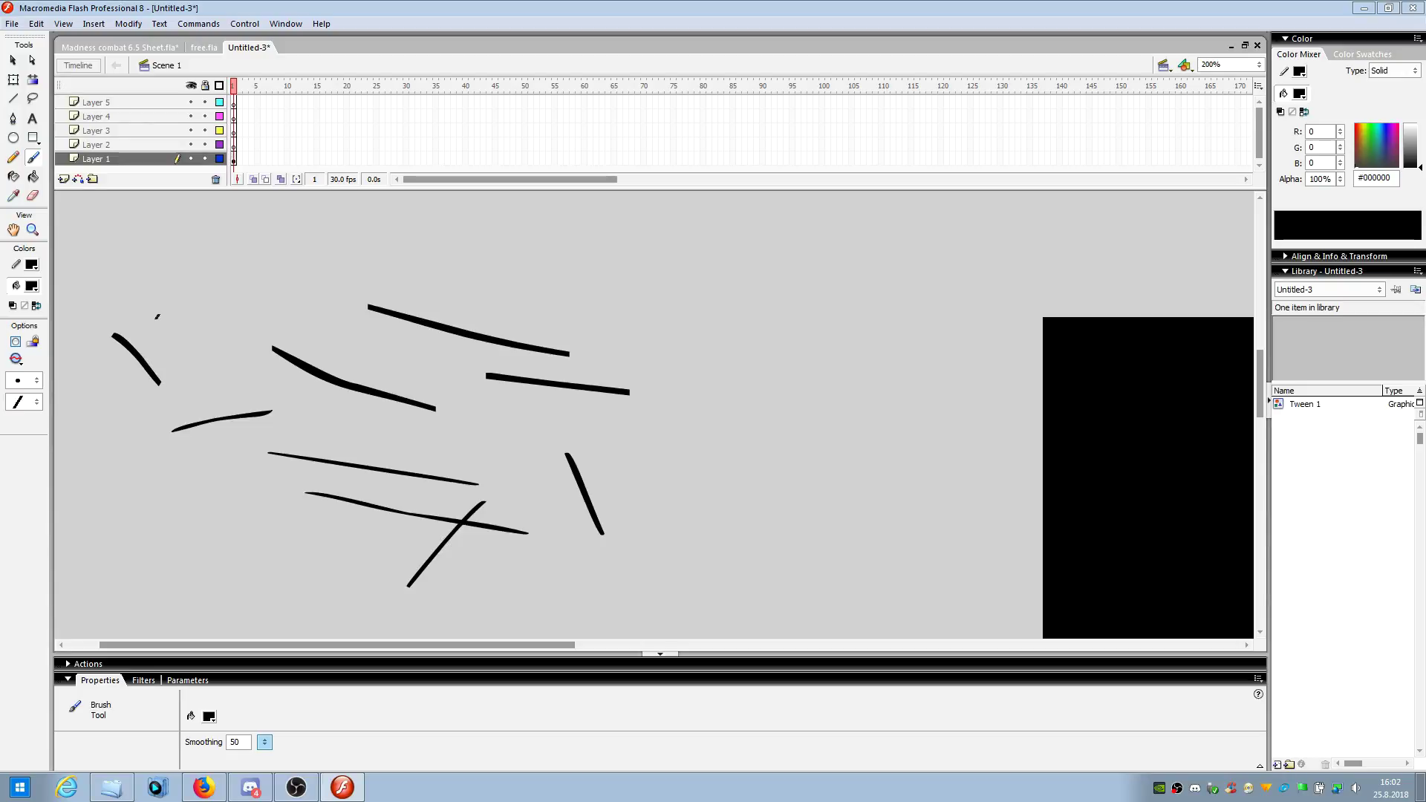
pyautogui.moveTo(156, 317); pyautogui.dragTo(90, 468)
# - Choose a less steep slanted brush shape and paint a short curved stroke and a small oval above the other strokes
pyautogui.click(23, 402)
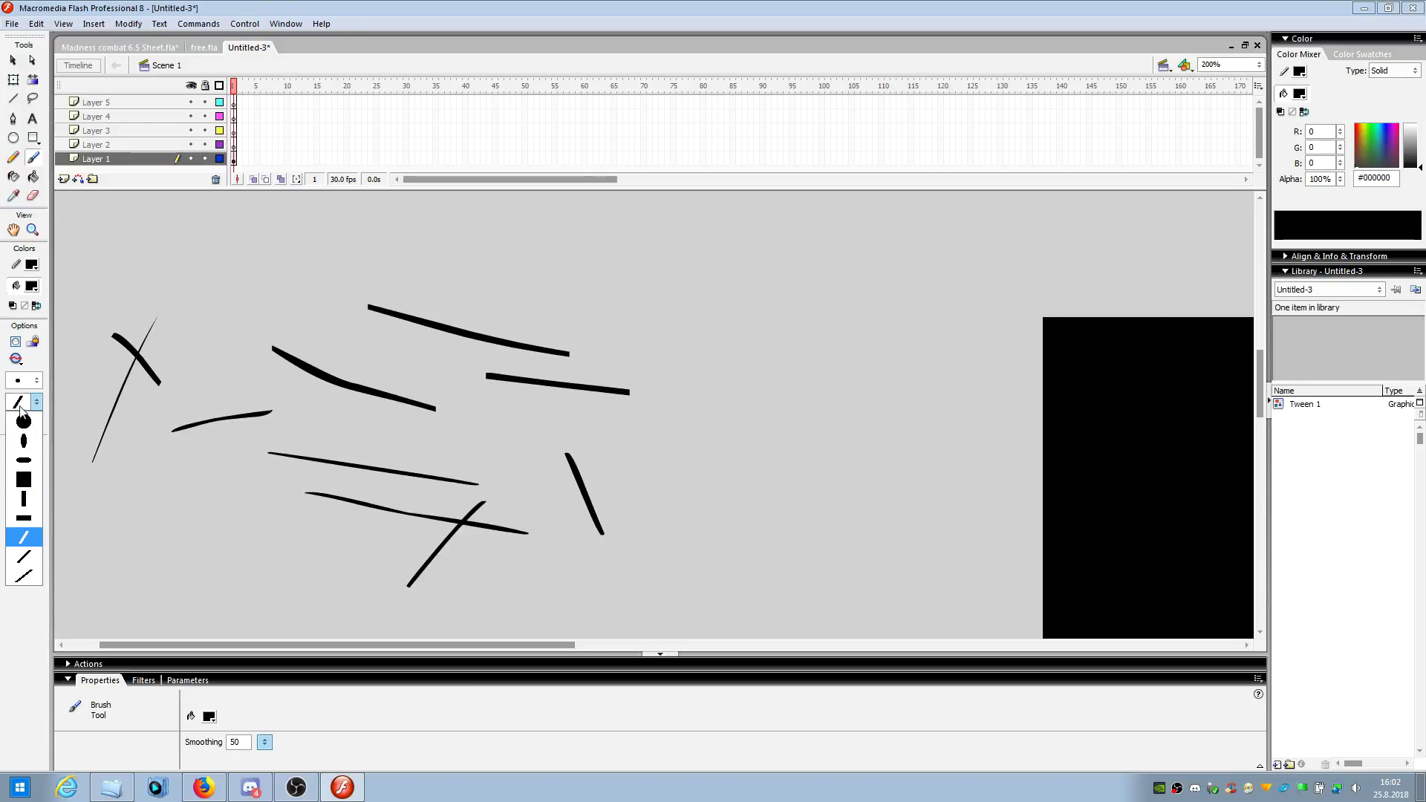
pyautogui.click(23, 566)
pyautogui.moveTo(191, 274)
pyautogui.mouseDown()
pyautogui.moveTo(279, 318)
pyautogui.moveTo(237, 345)
pyautogui.mouseUp()
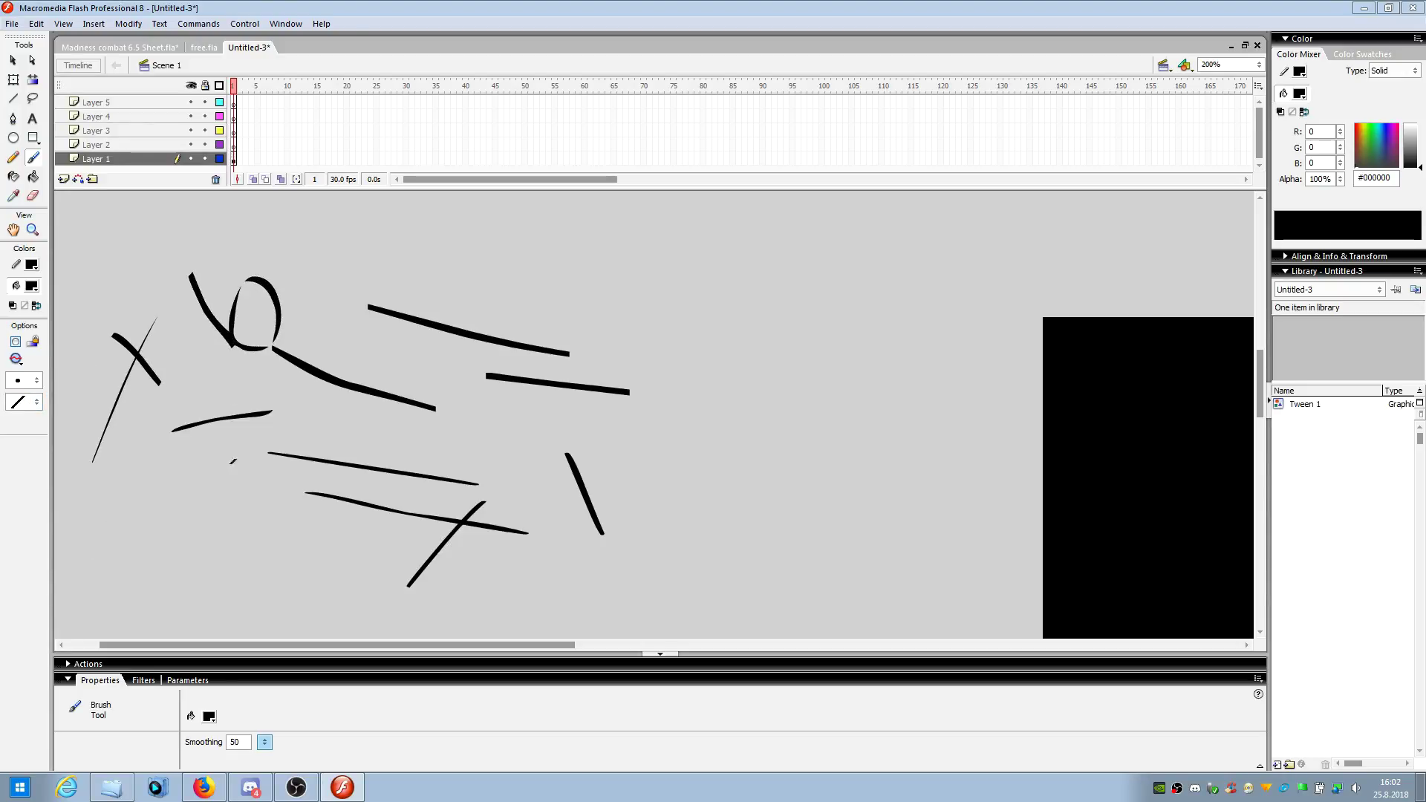
# - Choose the round brush shape again and paint a wavy S-shaped stroke below the other strokes
pyautogui.click(23, 402)
pyautogui.click(21, 439)
pyautogui.scroll(1, 35, 388)
pyautogui.moveTo(192, 472); pyautogui.dragTo(315, 630)
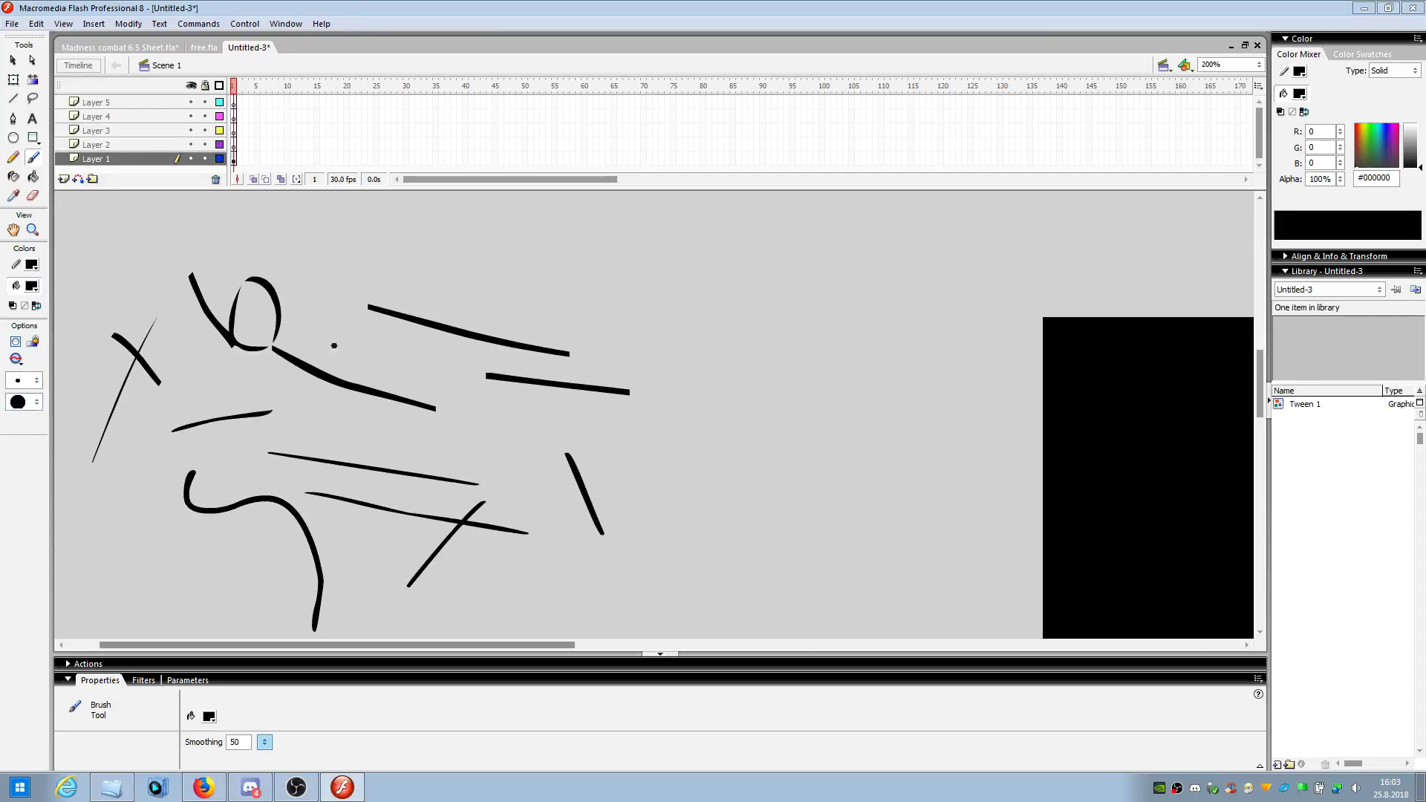
# - Select all the test strokes beside the stage and delete them
pyautogui.click(14, 60)
pyautogui.hotkey('ctrl', 'a')
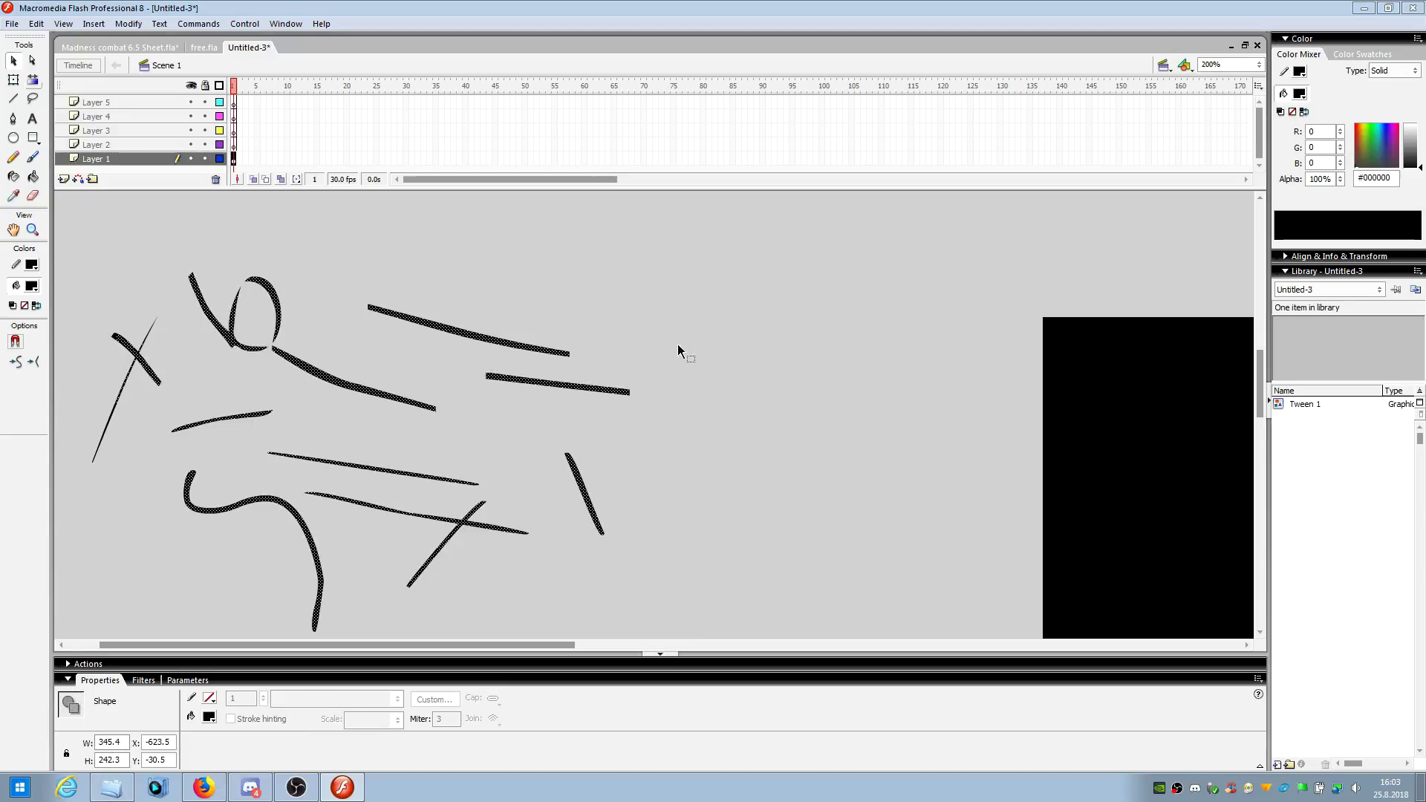
pyautogui.moveTo(751, 232)
pyautogui.mouseDown()
pyautogui.moveTo(528, 278)
pyautogui.moveTo(598, 389)
pyautogui.mouseUp()
pyautogui.press('Delete')
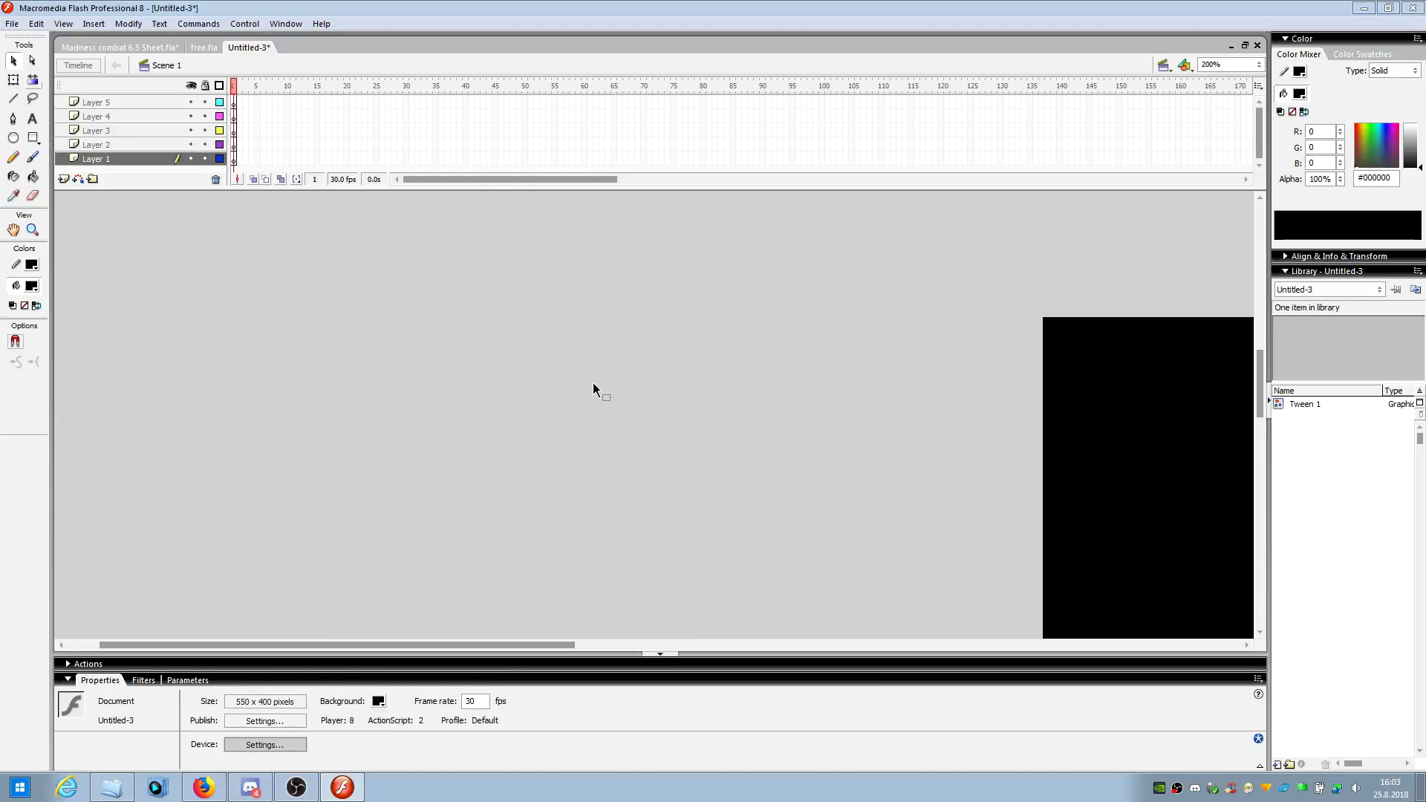
# - Brush a closed oval outline in green #00FF00 beside the stage and fill its interior with the same green
pyautogui.click(33, 157)
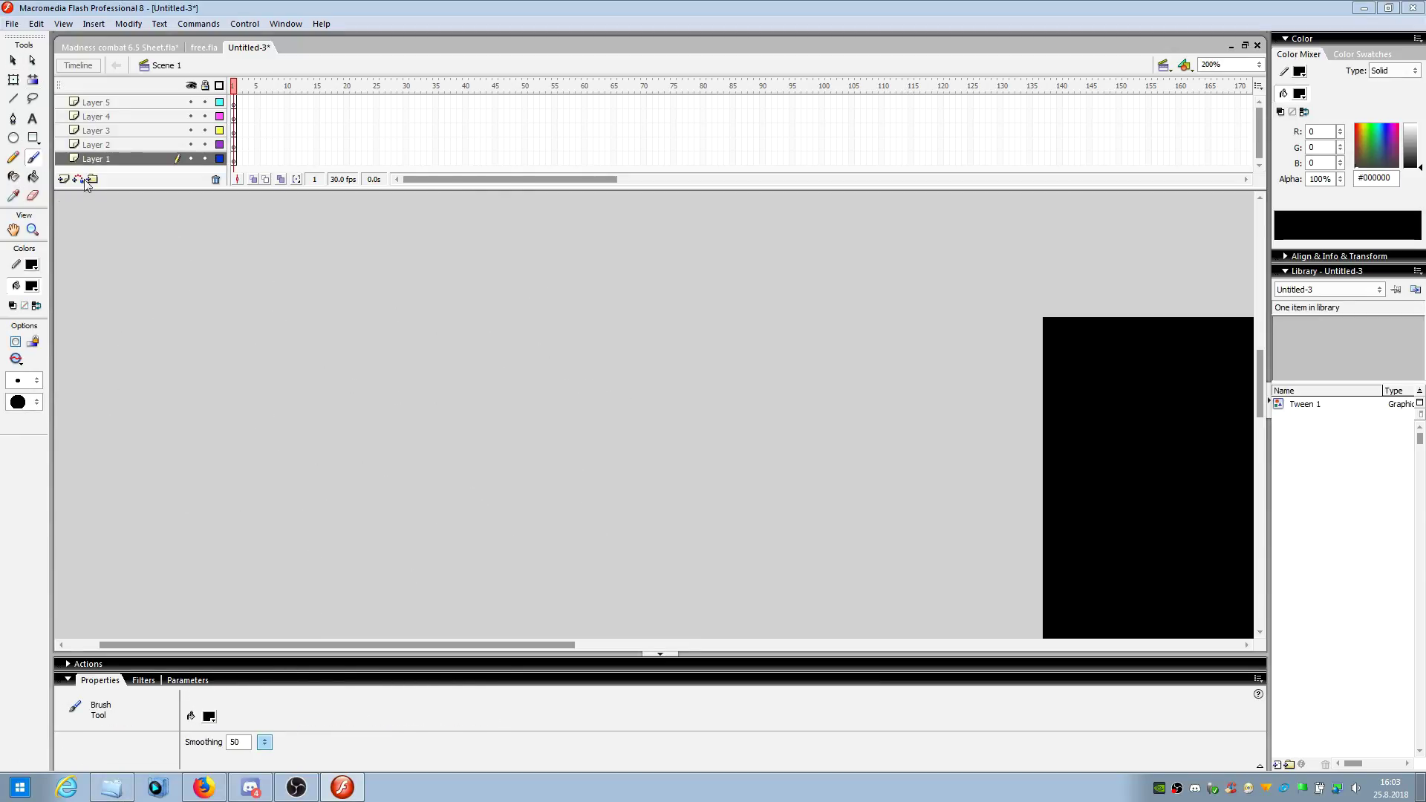
pyautogui.click(17, 178)
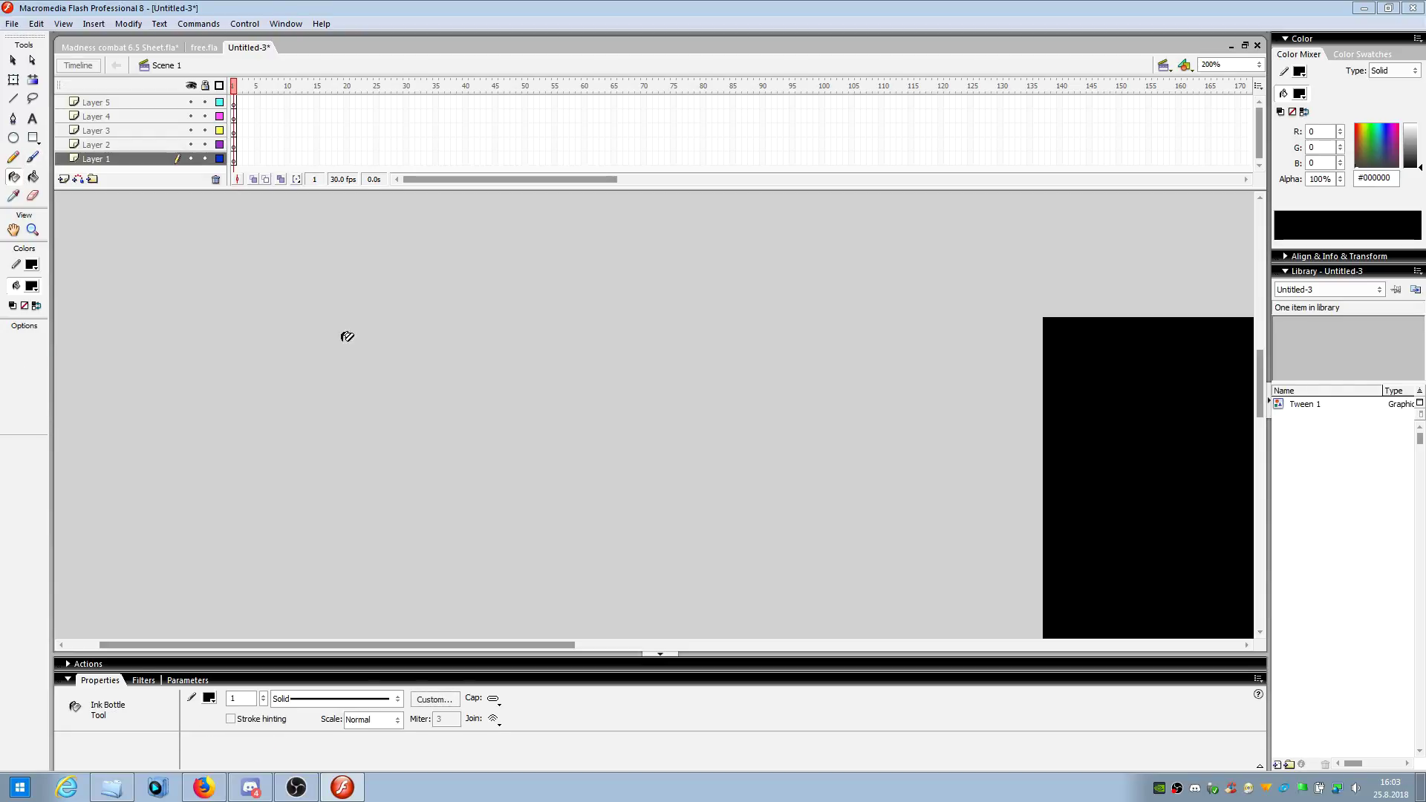
pyautogui.click(33, 157)
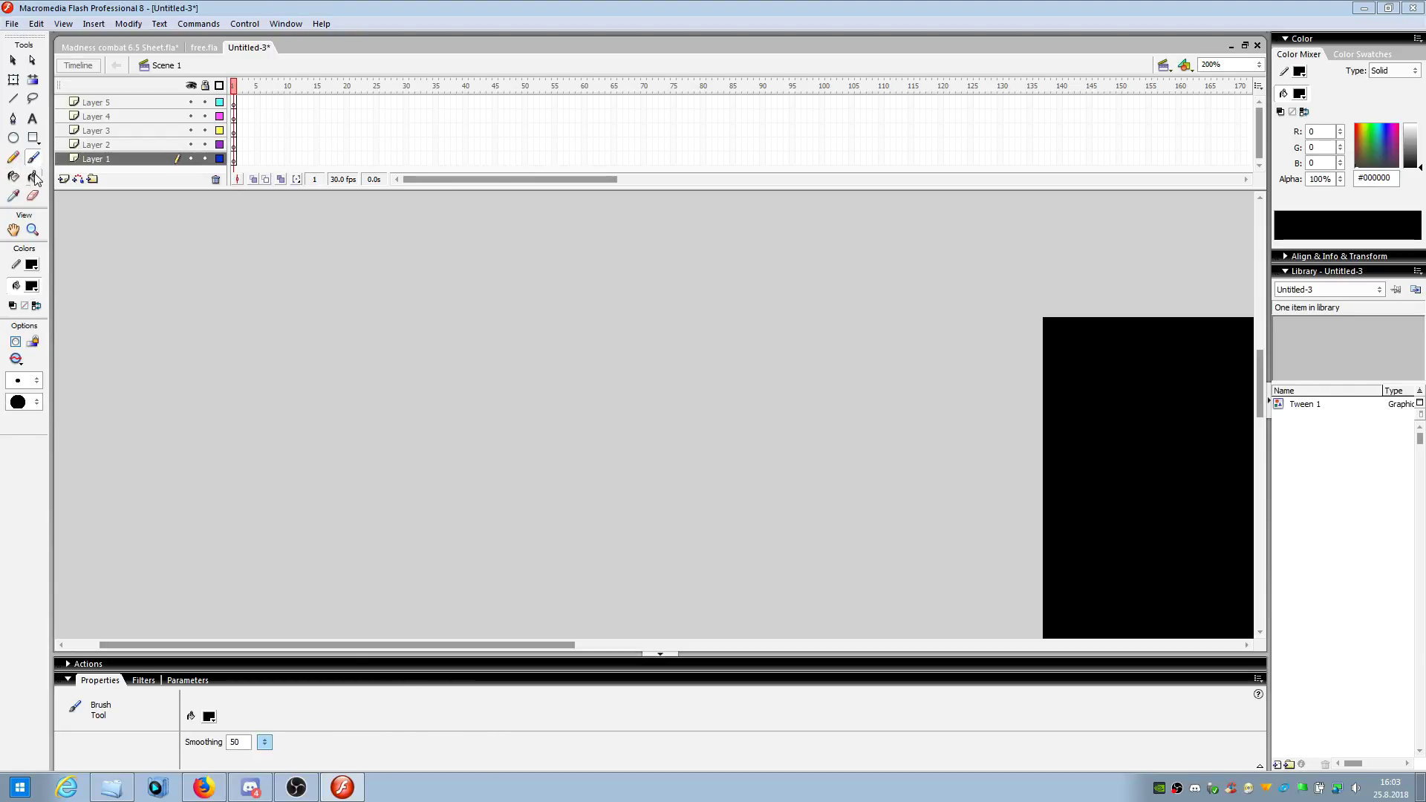
pyautogui.click(32, 286)
pyautogui.click(102, 311)
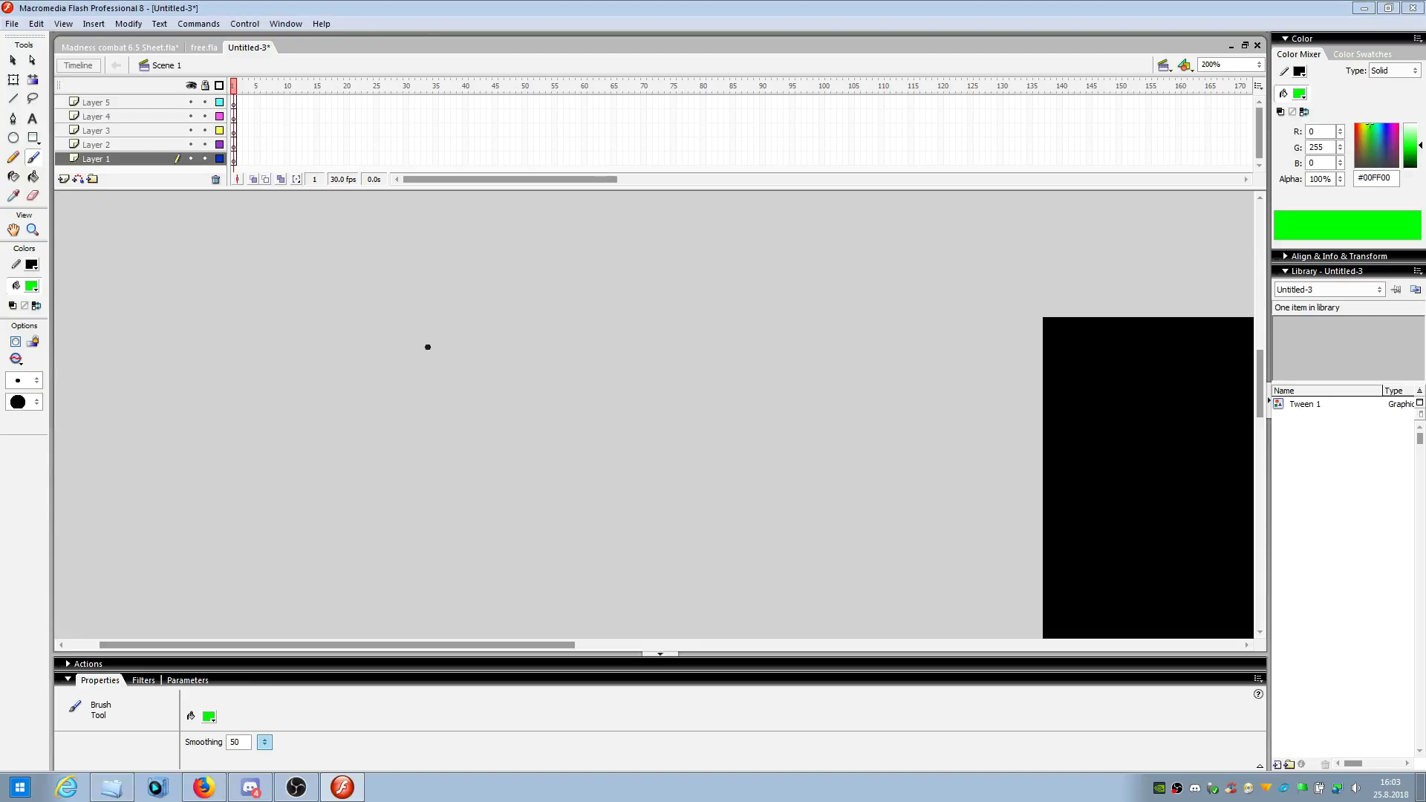
pyautogui.moveTo(416, 324)
pyautogui.mouseDown()
pyautogui.moveTo(549, 395)
pyautogui.moveTo(473, 331)
pyautogui.moveTo(417, 324)
pyautogui.mouseUp()
pyautogui.click(33, 176)
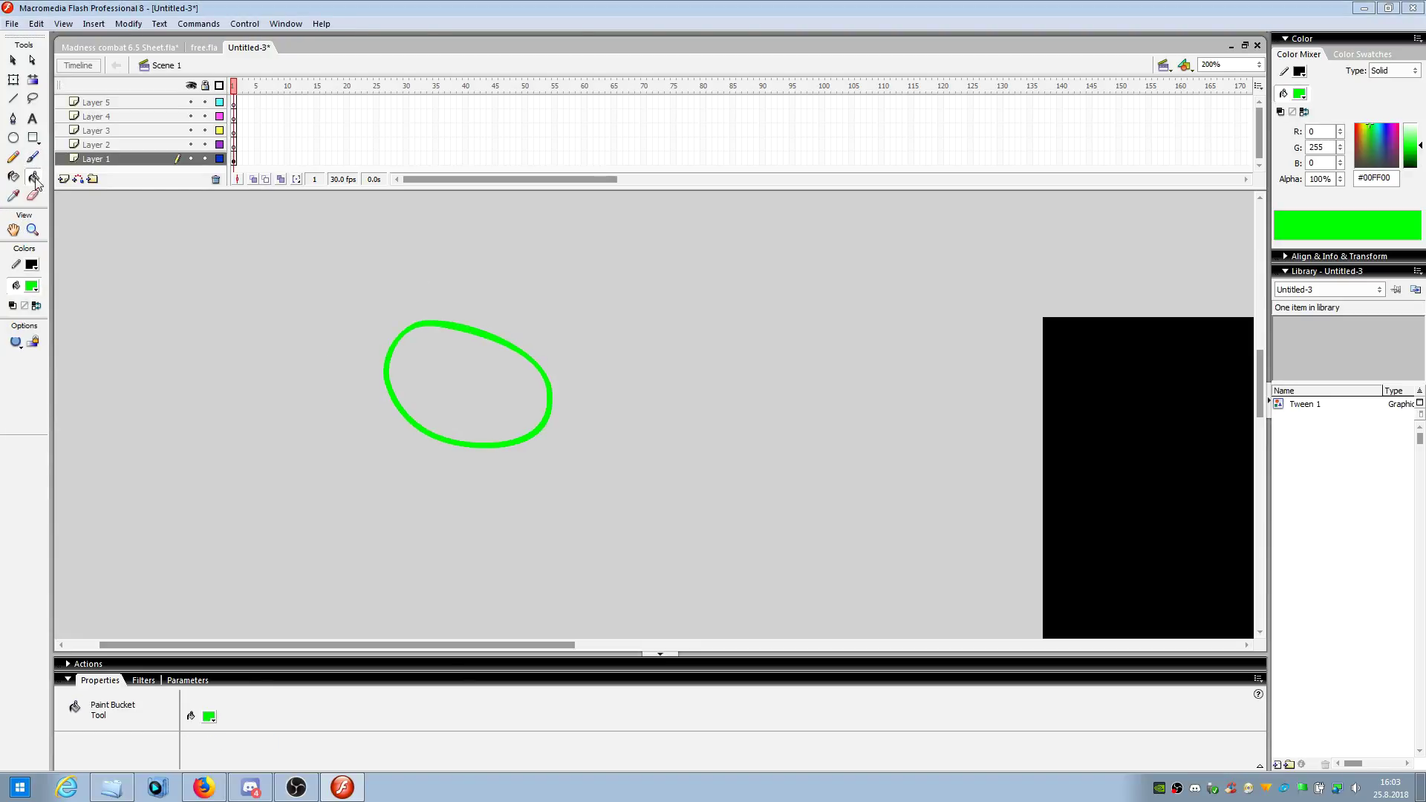
pyautogui.click(493, 393)
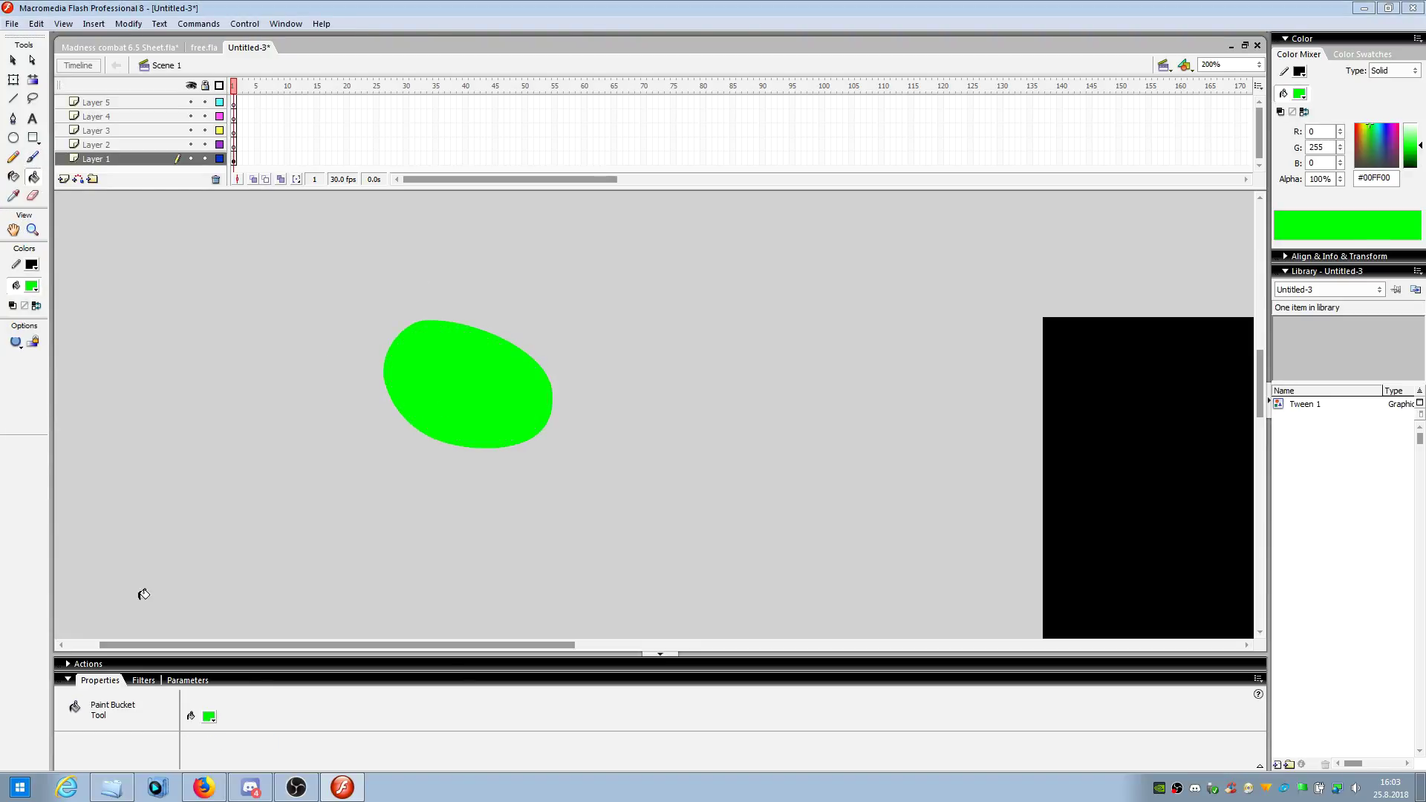
# - Add a solid black outline of thickness 1 around the green oval with the Ink Bottle tool
pyautogui.click(14, 177)
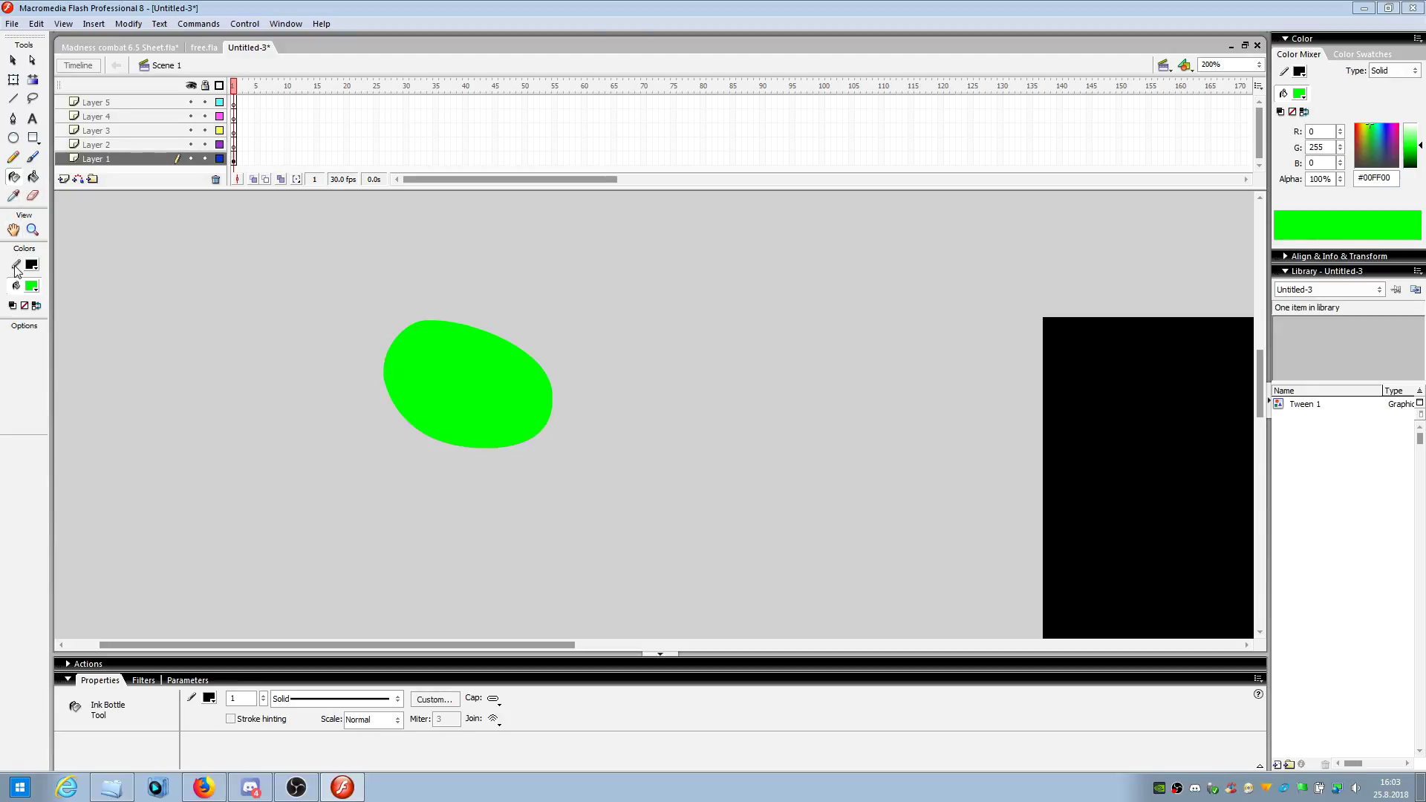
pyautogui.click(15, 269)
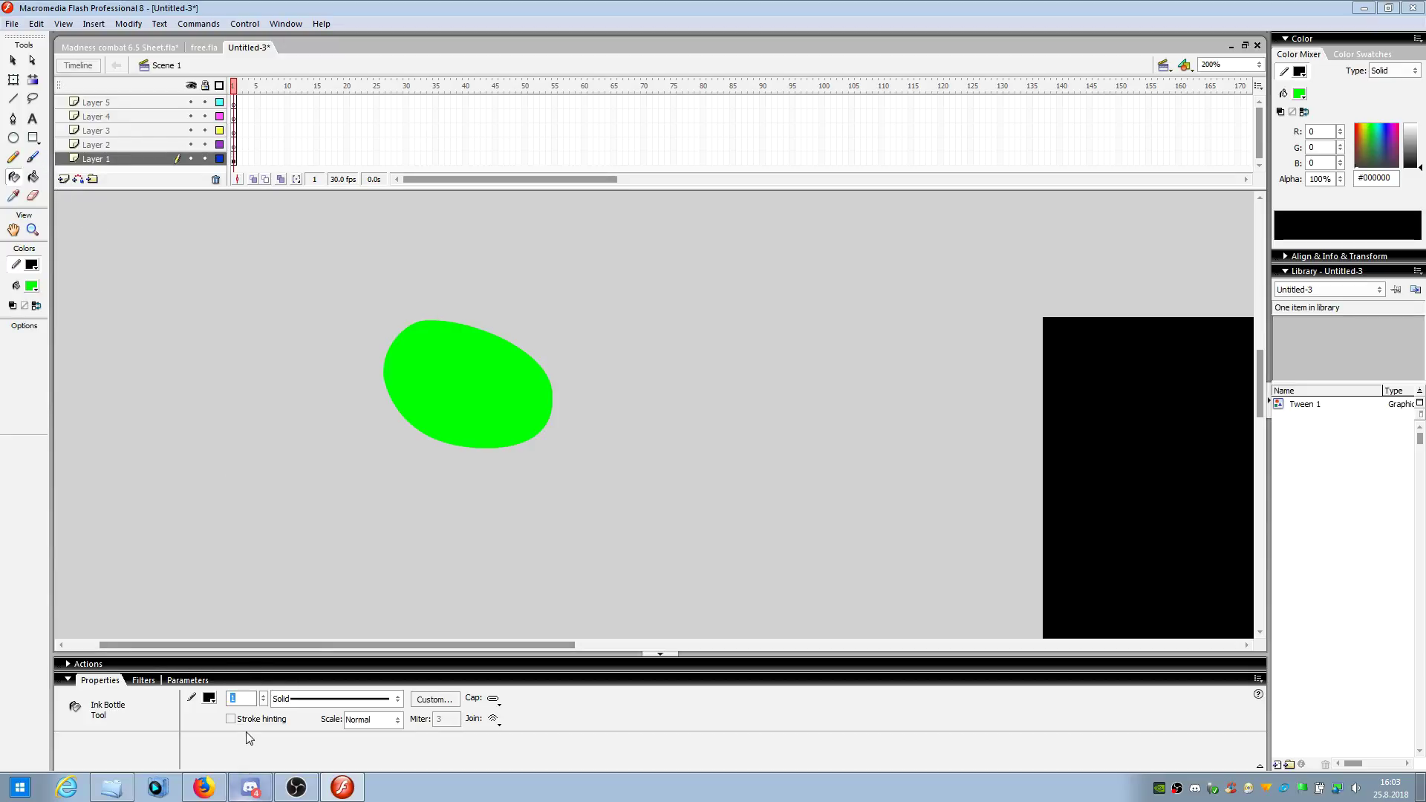
pyautogui.click(433, 433)
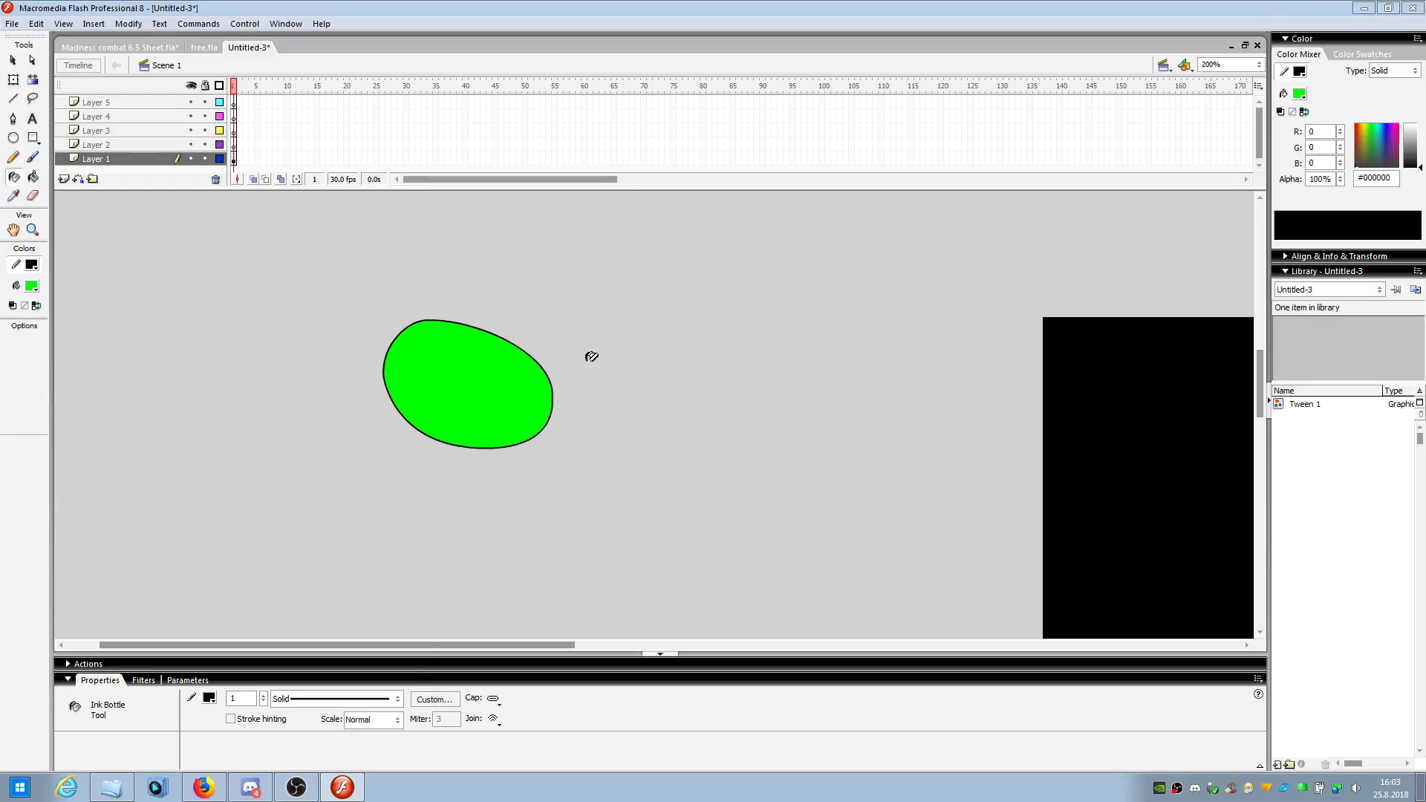
# - Thicken the green oval's black outline to 11, then reduce its thickness to 3
pyautogui.click(13, 60)
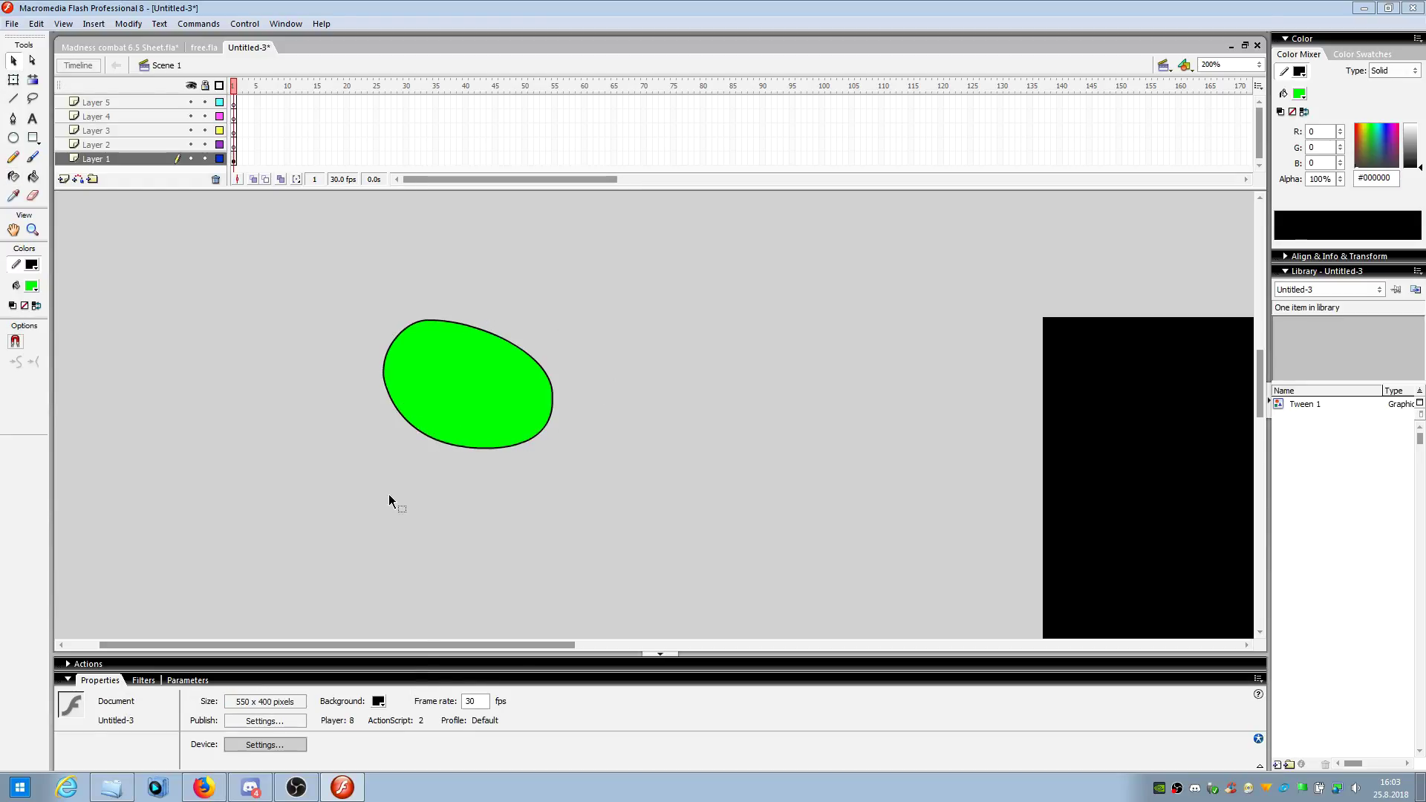
pyautogui.doubleClick(479, 451)
pyautogui.click(264, 699)
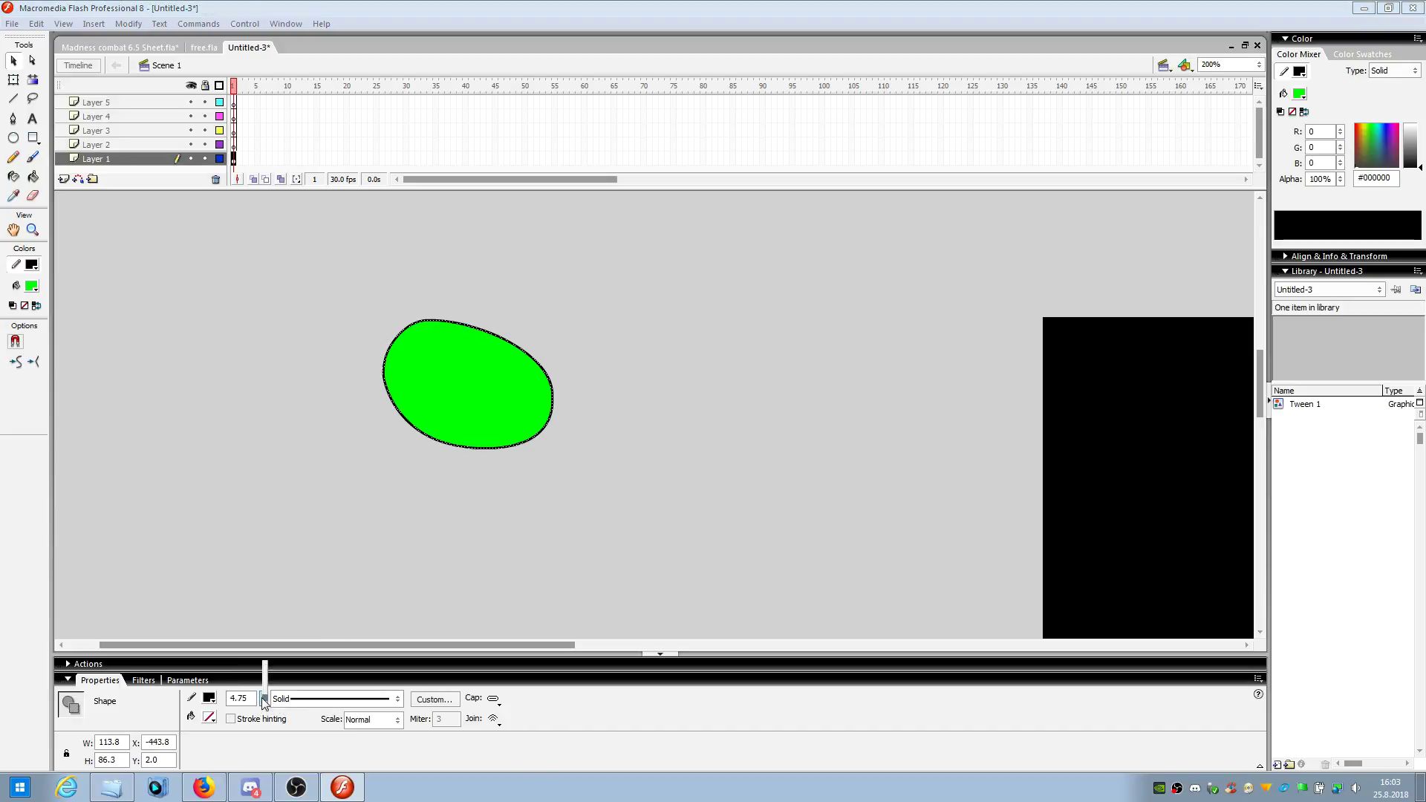
pyautogui.moveTo(264, 702); pyautogui.dragTo(261, 628)
pyautogui.click(378, 572)
pyautogui.doubleClick(483, 449)
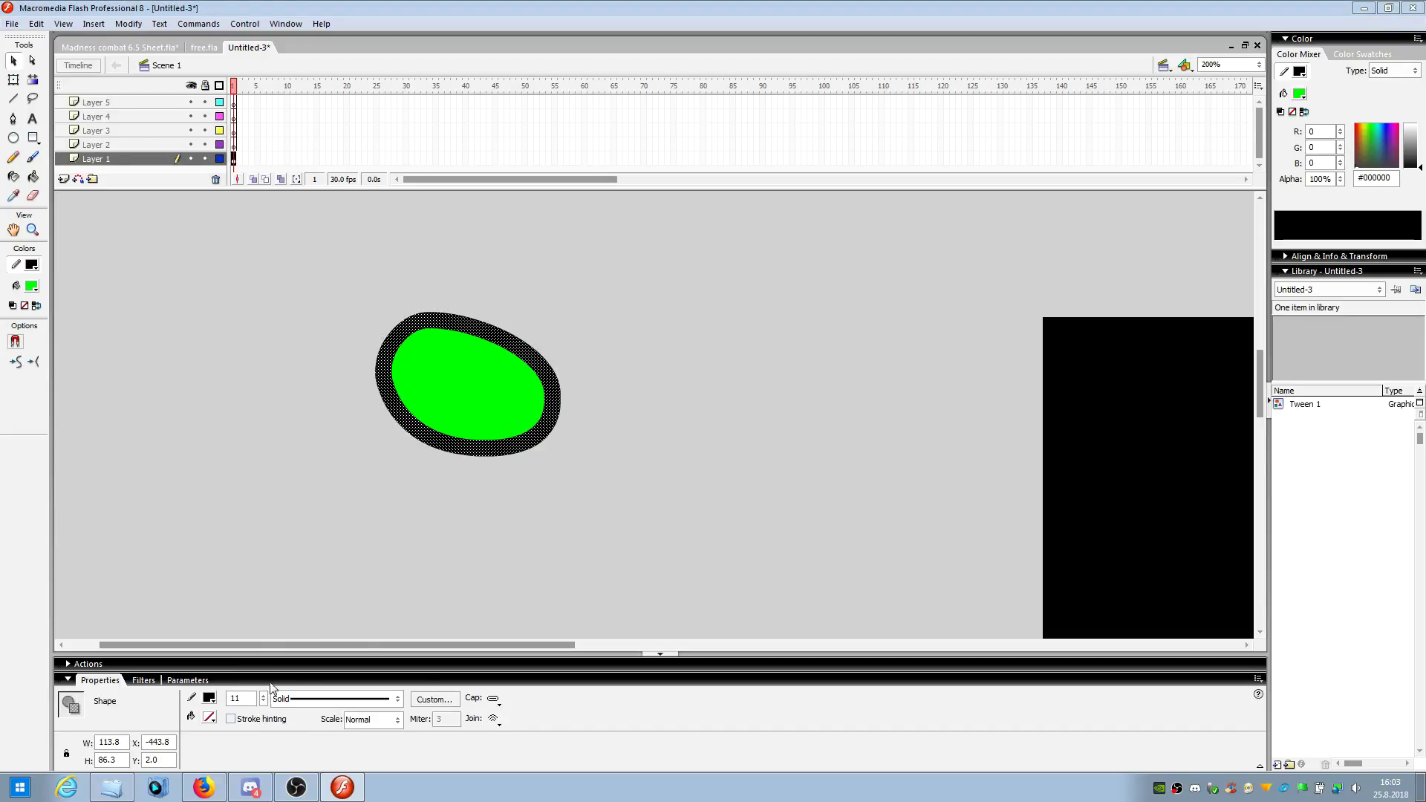
pyautogui.moveTo(264, 699); pyautogui.dragTo(264, 712)
pyautogui.click(348, 596)
# - Select the whole green oval with its outline and delete it
pyautogui.moveTo(310, 597)
pyautogui.mouseDown()
pyautogui.moveTo(479, 435)
pyautogui.moveTo(561, 312)
pyautogui.mouseUp()
pyautogui.press('Delete')
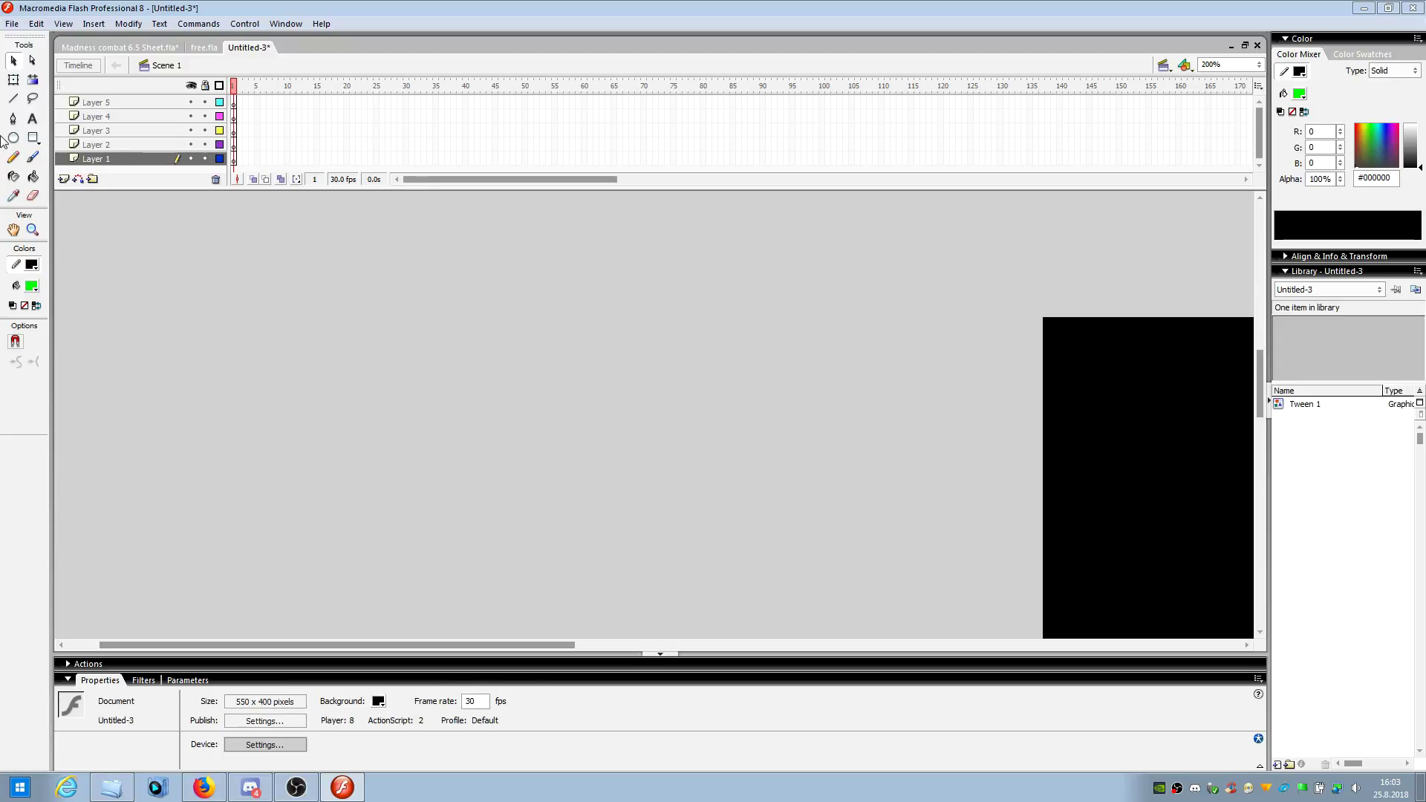
# - Set the Pencil tool's stroke style to hairline and draw a long wavy line with two humps beside the stage
pyautogui.click(13, 157)
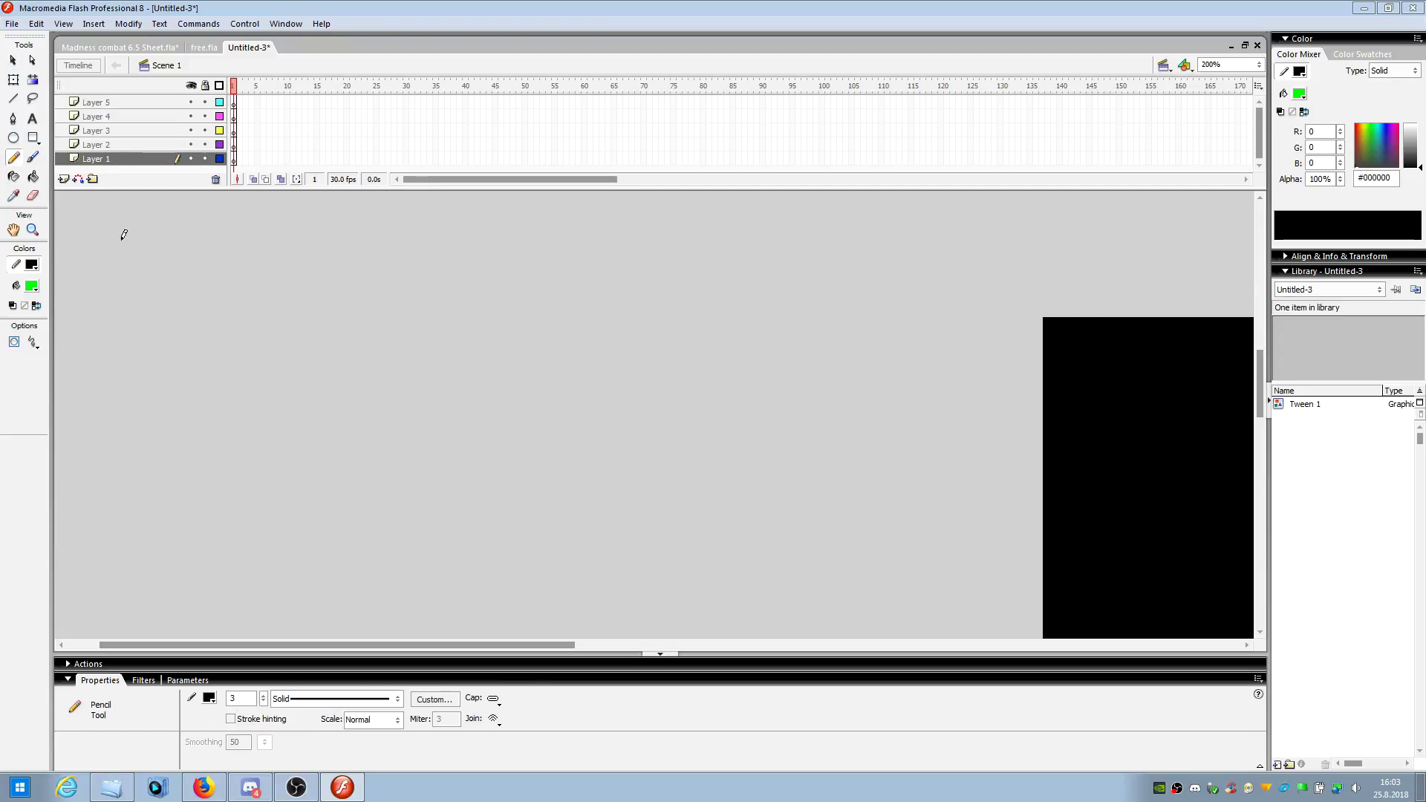
pyautogui.click(263, 700)
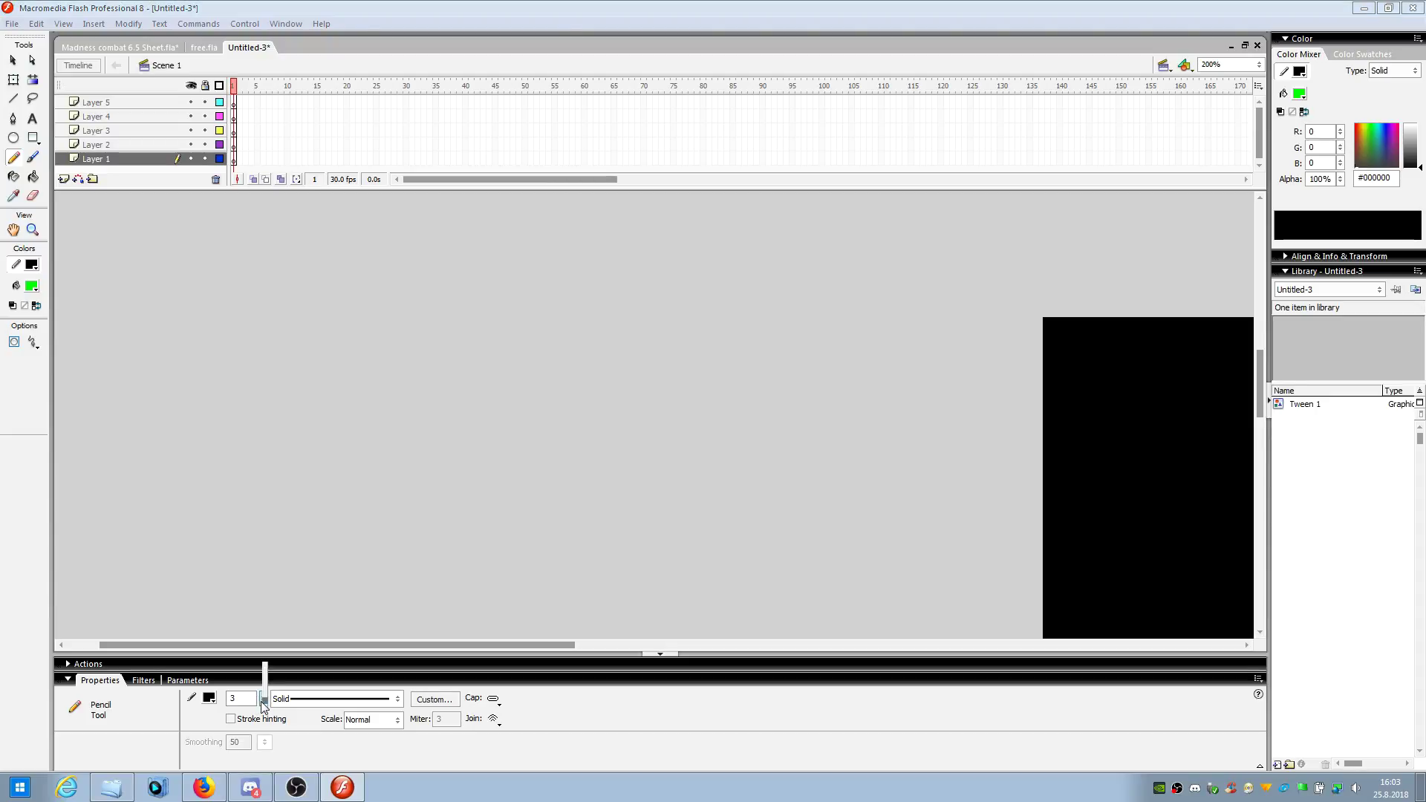
pyautogui.click(257, 702)
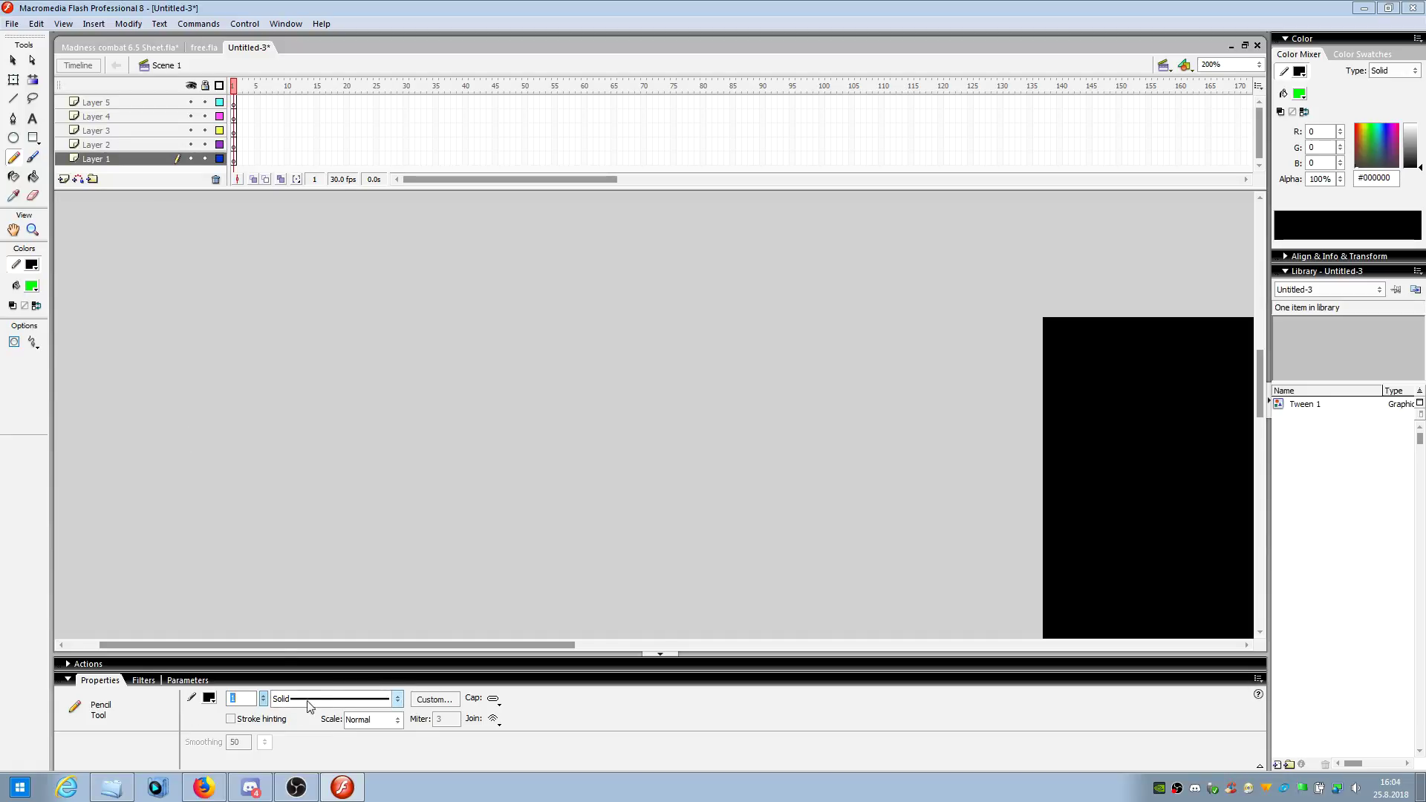
pyautogui.click(400, 698)
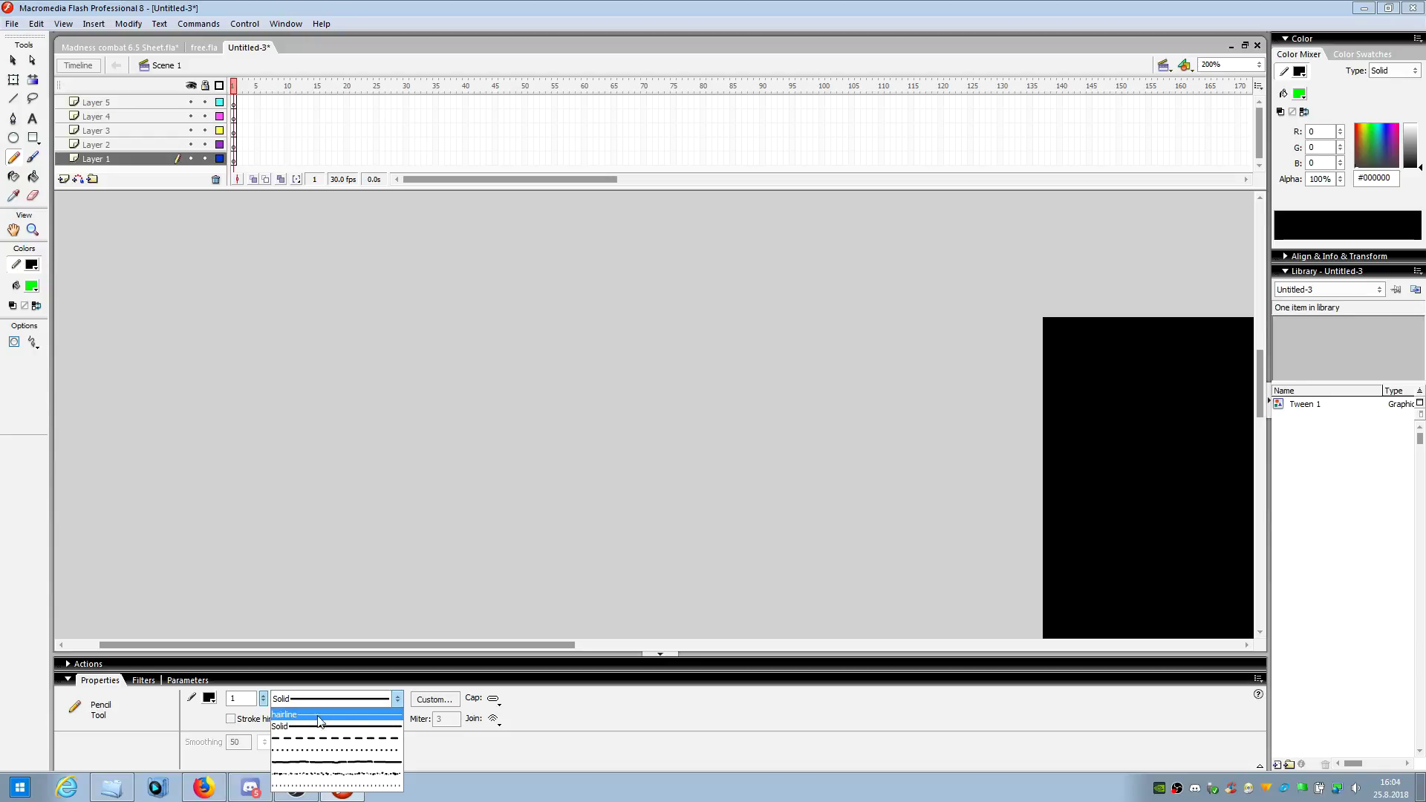
pyautogui.click(341, 718)
pyautogui.moveTo(354, 429); pyautogui.dragTo(822, 460)
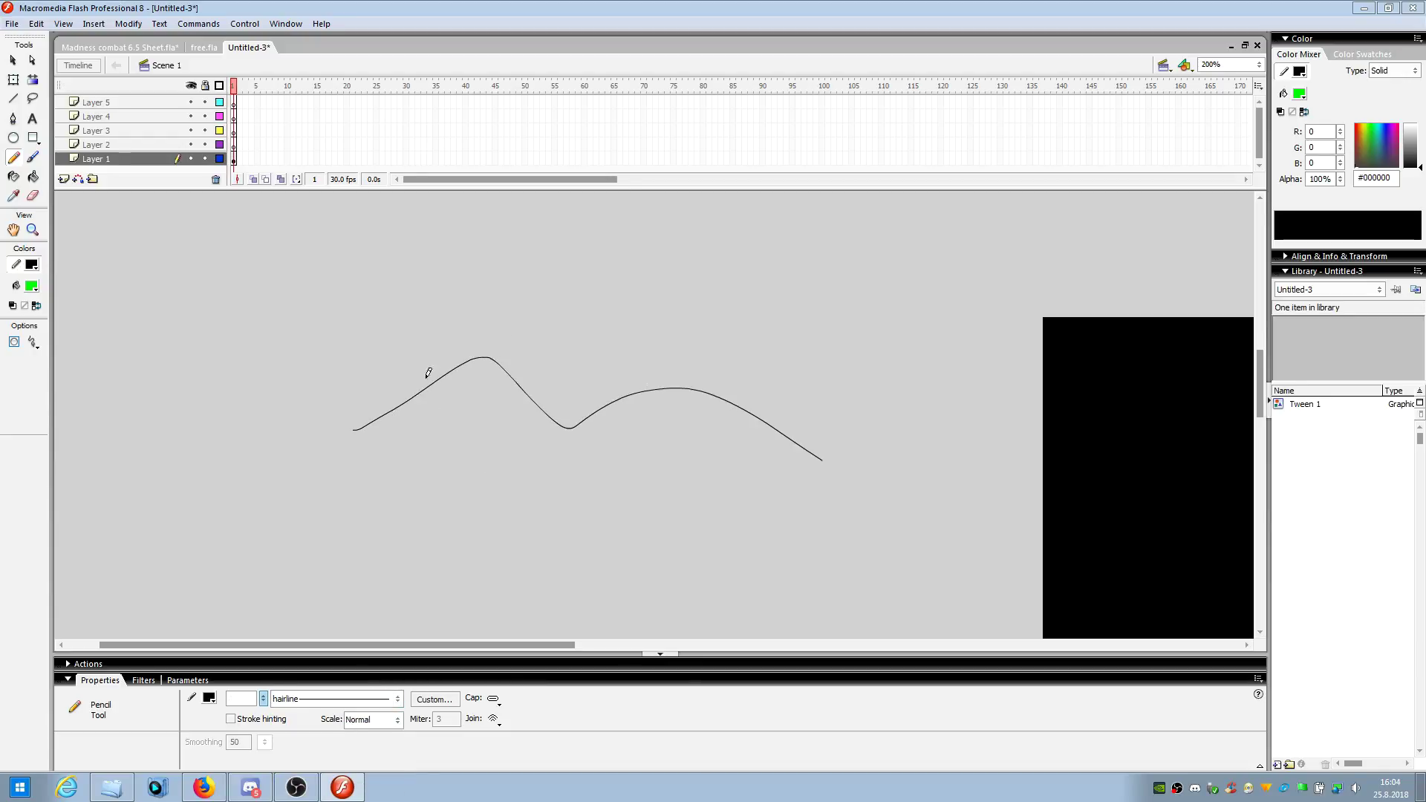
# - Set the Pencil's stroke style to Solid and draw a wavy line with two humps below the hairline one
pyautogui.click(397, 699)
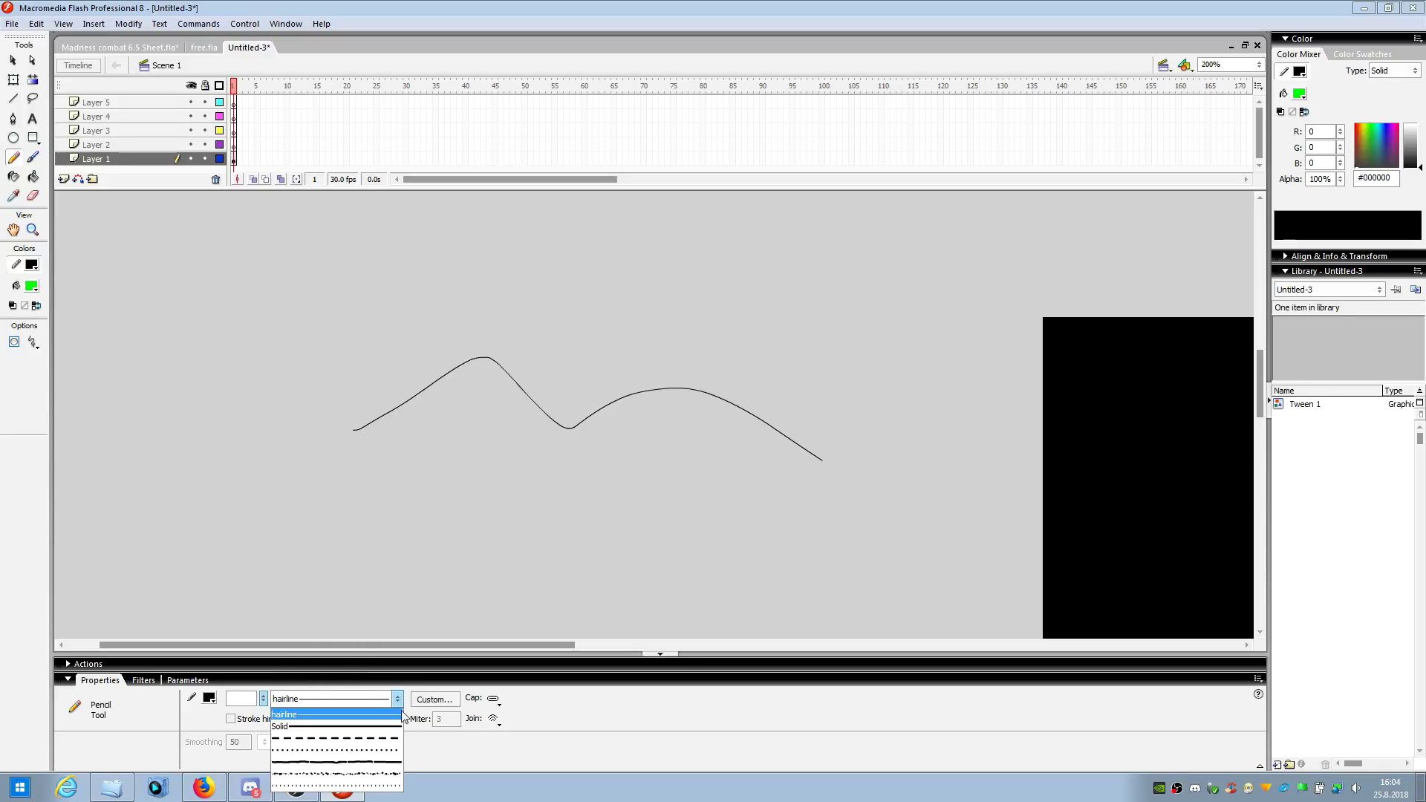
pyautogui.click(334, 727)
pyautogui.moveTo(328, 515); pyautogui.dragTo(713, 524)
# - Set the Pencil's stroke style to dashed and draw a similar two-humped wavy line below the solid one
pyautogui.scroll(-2, 358, 562)
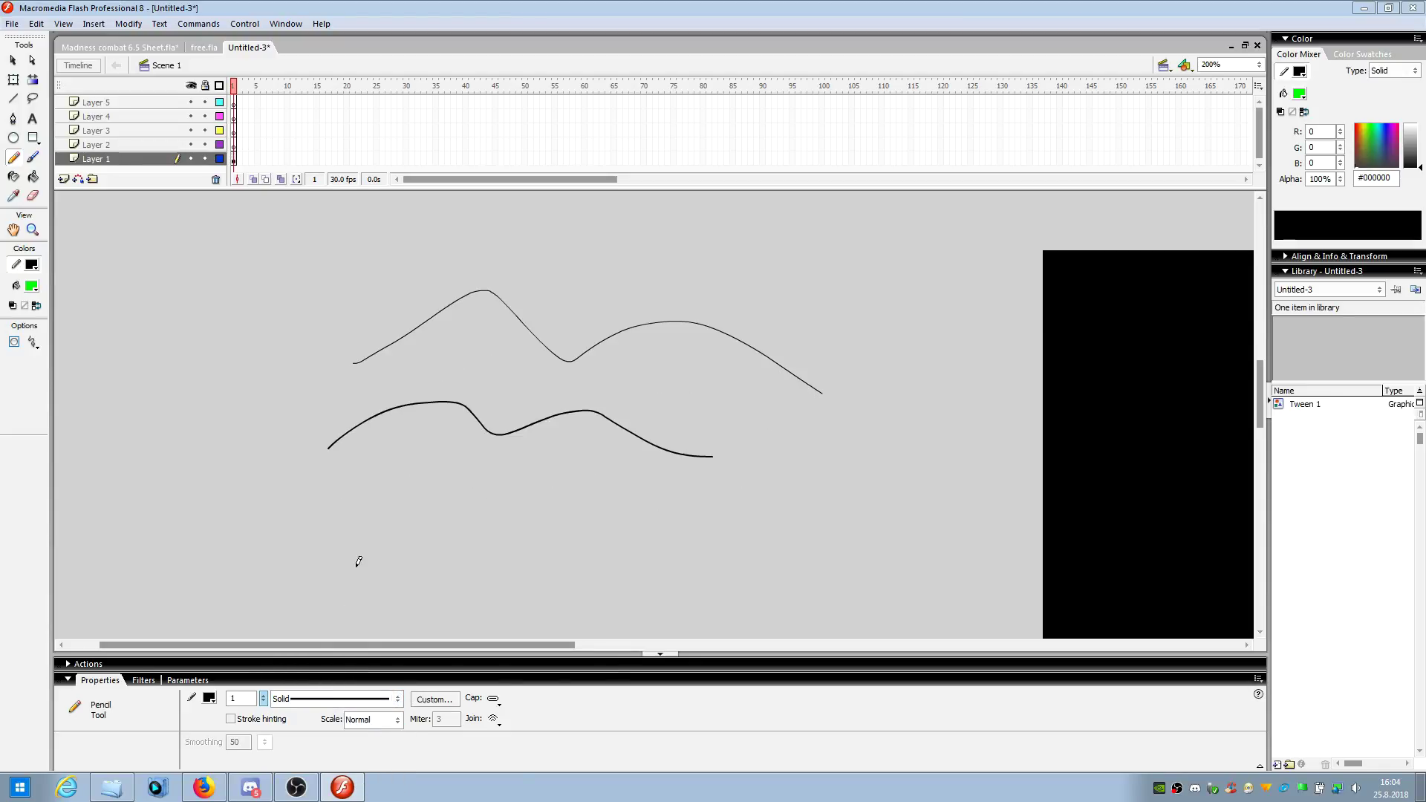
pyautogui.click(400, 699)
pyautogui.click(370, 736)
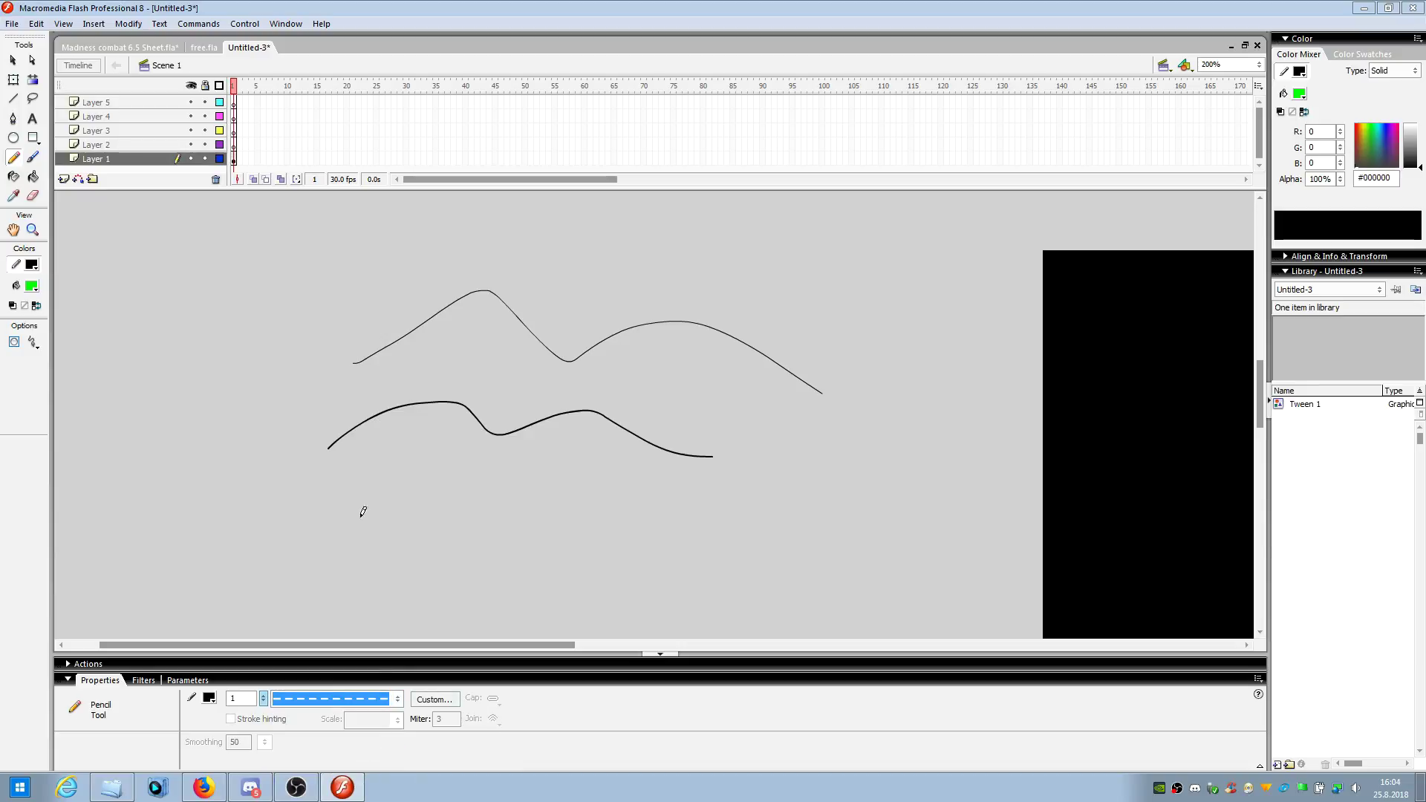
pyautogui.moveTo(303, 535)
pyautogui.mouseDown()
pyautogui.moveTo(542, 499)
pyautogui.moveTo(680, 542)
pyautogui.mouseUp()
# - Set the Pencil's stroke style to dotted and draw a long wavy line below the dashed one
pyautogui.scroll(-4, 678, 513)
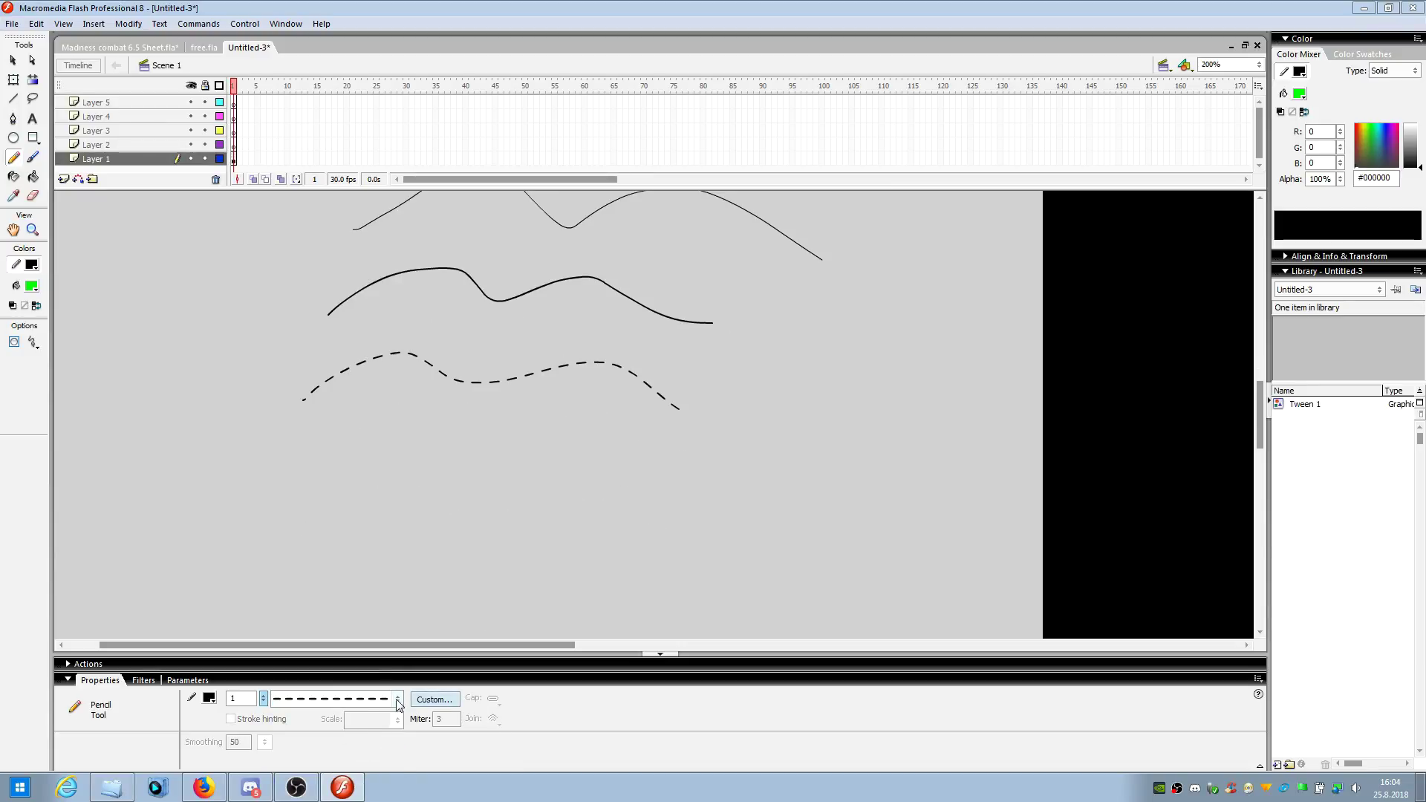
pyautogui.click(400, 700)
pyautogui.click(370, 746)
pyautogui.moveTo(288, 483)
pyautogui.mouseDown()
pyautogui.moveTo(309, 459)
pyautogui.moveTo(753, 515)
pyautogui.mouseUp()
# - Set the Pencil's stroke style to ragged and draw a wavy line with two humps below the dotted one
pyautogui.scroll(-2, 364, 628)
pyautogui.click(357, 699)
pyautogui.click(357, 745)
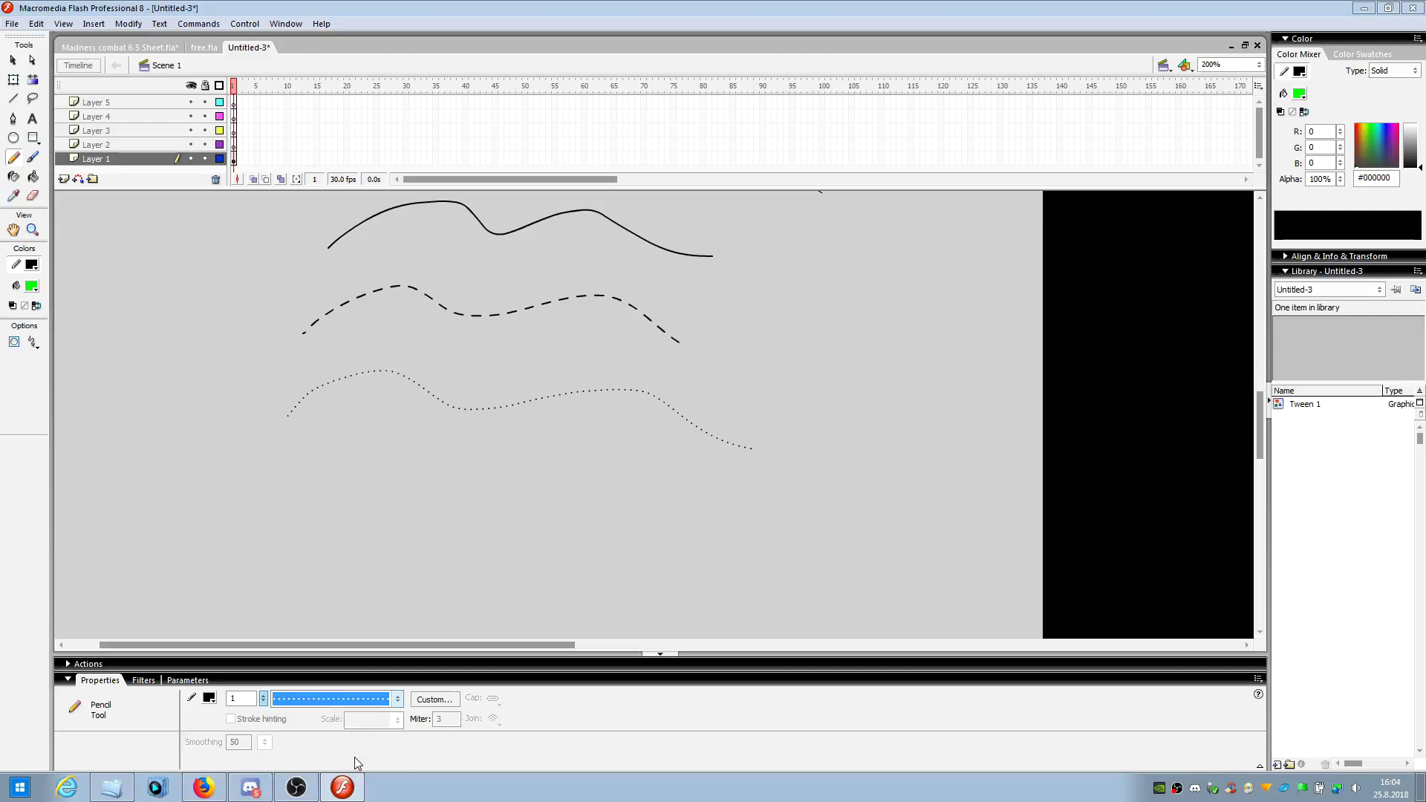
pyautogui.click(397, 700)
pyautogui.click(346, 758)
pyautogui.moveTo(291, 480)
pyautogui.mouseDown()
pyautogui.moveTo(375, 431)
pyautogui.moveTo(752, 496)
pyautogui.mouseUp()
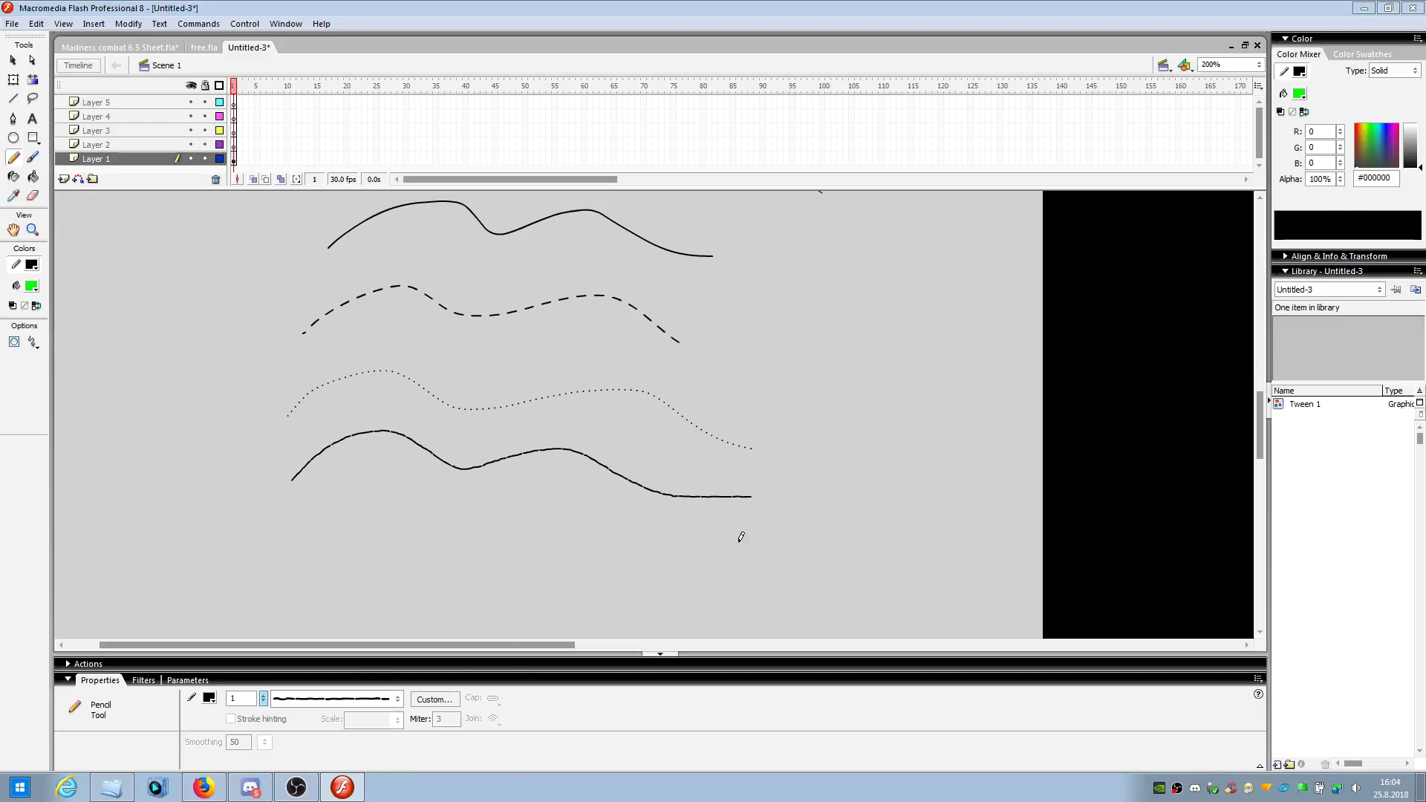
# - Set the Pencil's stroke style to stipple and draw a two-humped wavy line below the ragged one
pyautogui.scroll(-2, 352, 499)
pyautogui.click(353, 697)
pyautogui.click(346, 770)
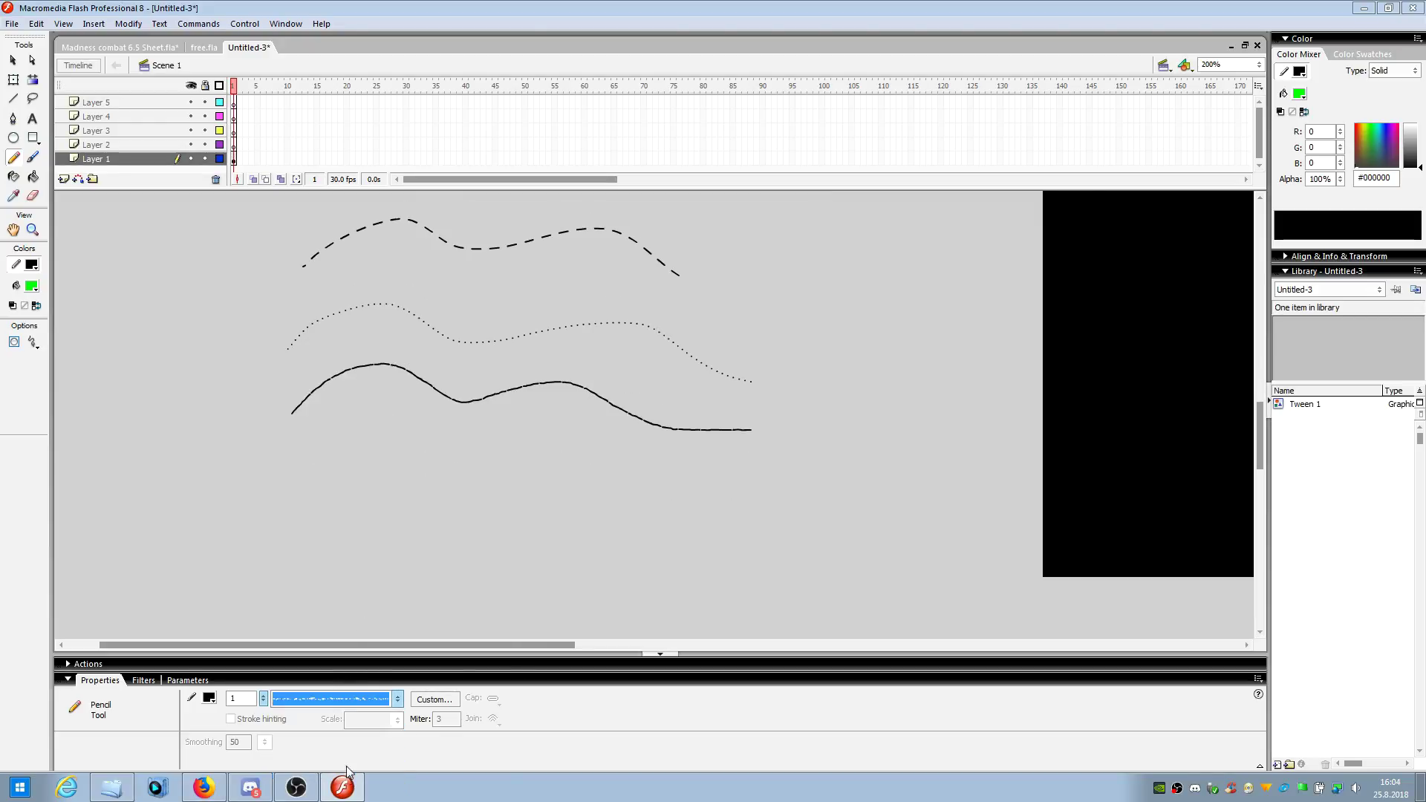
pyautogui.moveTo(281, 486)
pyautogui.mouseDown()
pyautogui.moveTo(320, 448)
pyautogui.moveTo(682, 509)
pyautogui.mouseUp()
# - Set the Pencil to the last stroke style offered, hatched, and draw a wavy line below the stippled one
pyautogui.scroll(-2, 379, 624)
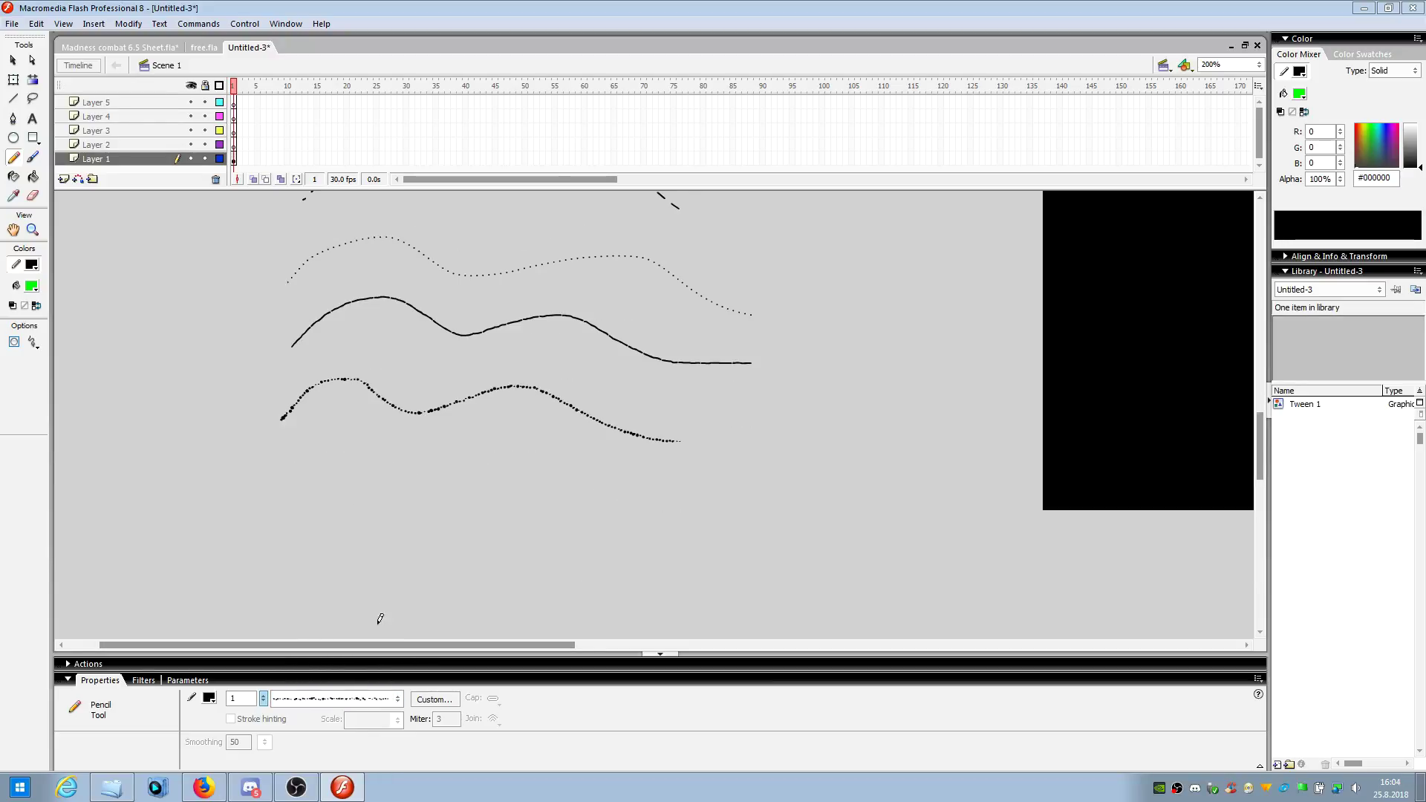
pyautogui.click(343, 703)
pyautogui.click(342, 742)
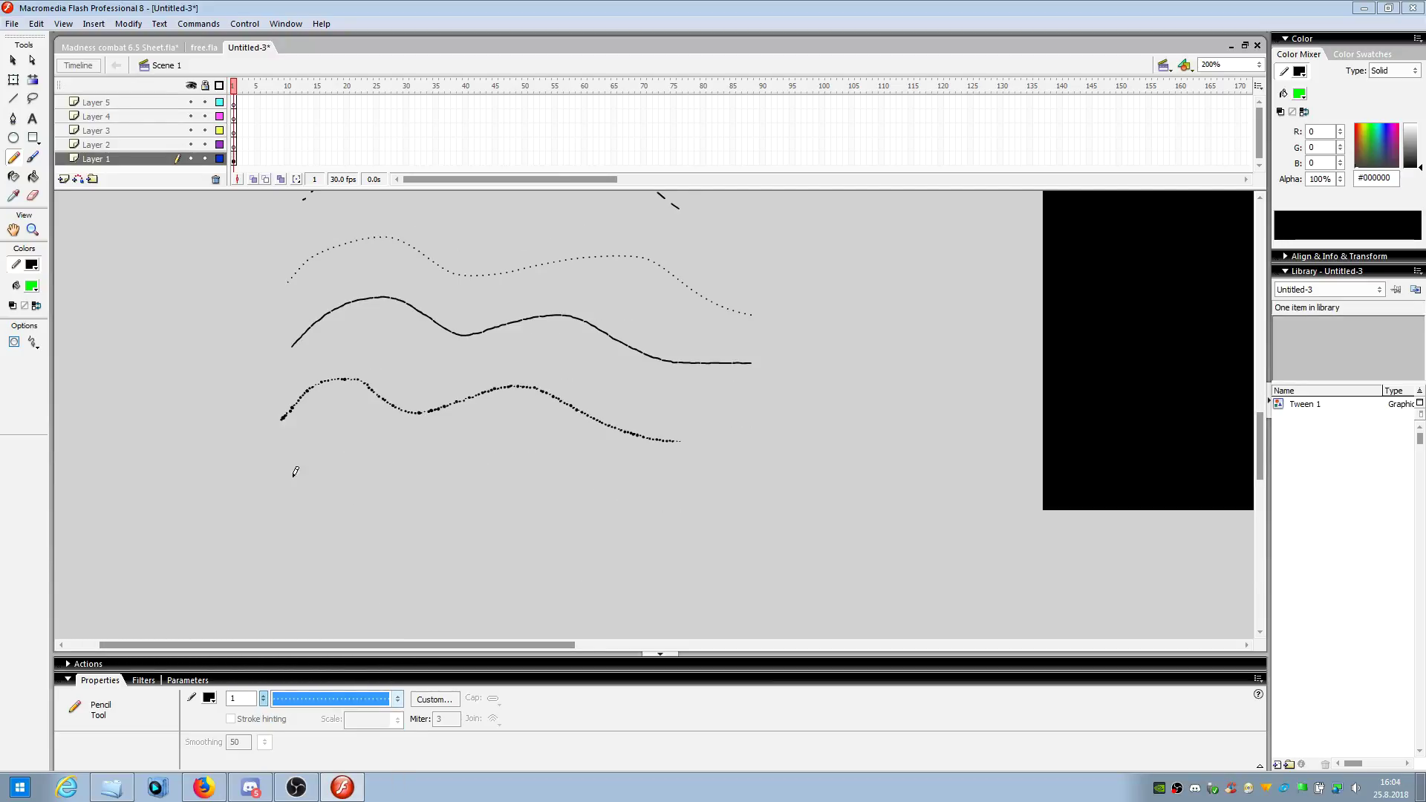
pyautogui.moveTo(289, 481)
pyautogui.mouseDown()
pyautogui.moveTo(360, 447)
pyautogui.moveTo(596, 484)
pyautogui.mouseUp()
# - Set the Pencil's stroke style back to hairline and draw a jagged line with sharp peaks above the first hairline curve
pyautogui.scroll(5, 468, 592)
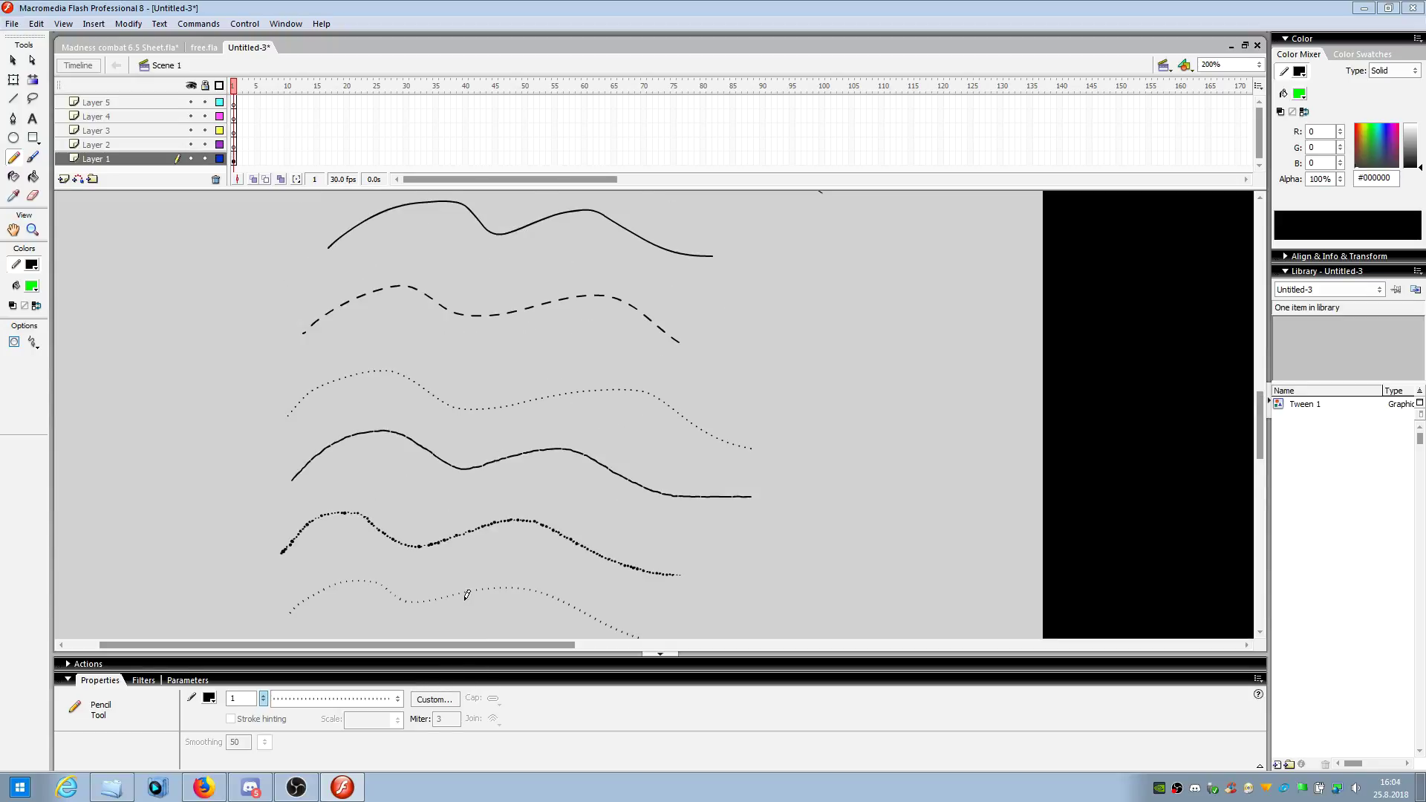
pyautogui.scroll(-2, 467, 595)
pyautogui.click(330, 700)
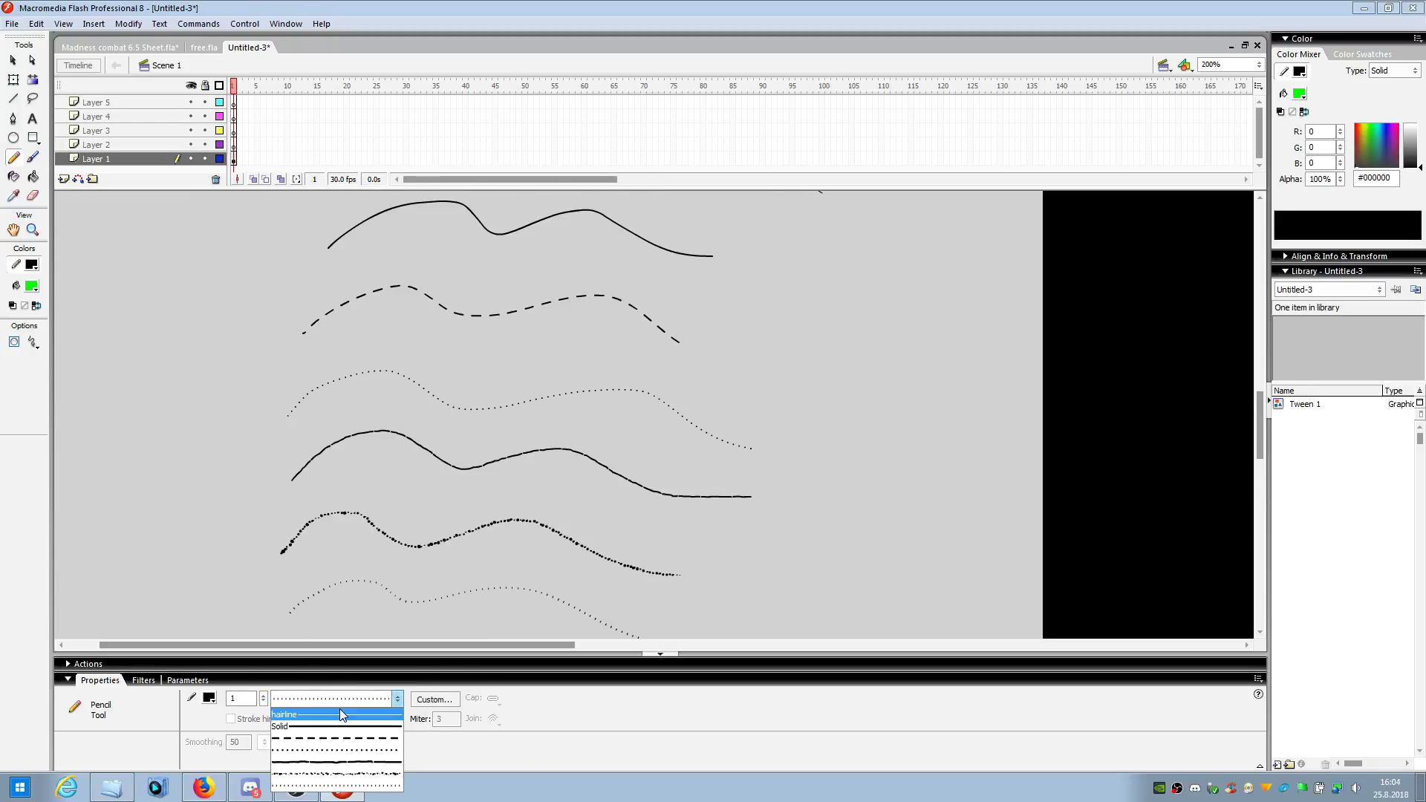
pyautogui.click(346, 759)
pyautogui.scroll(4, 237, 505)
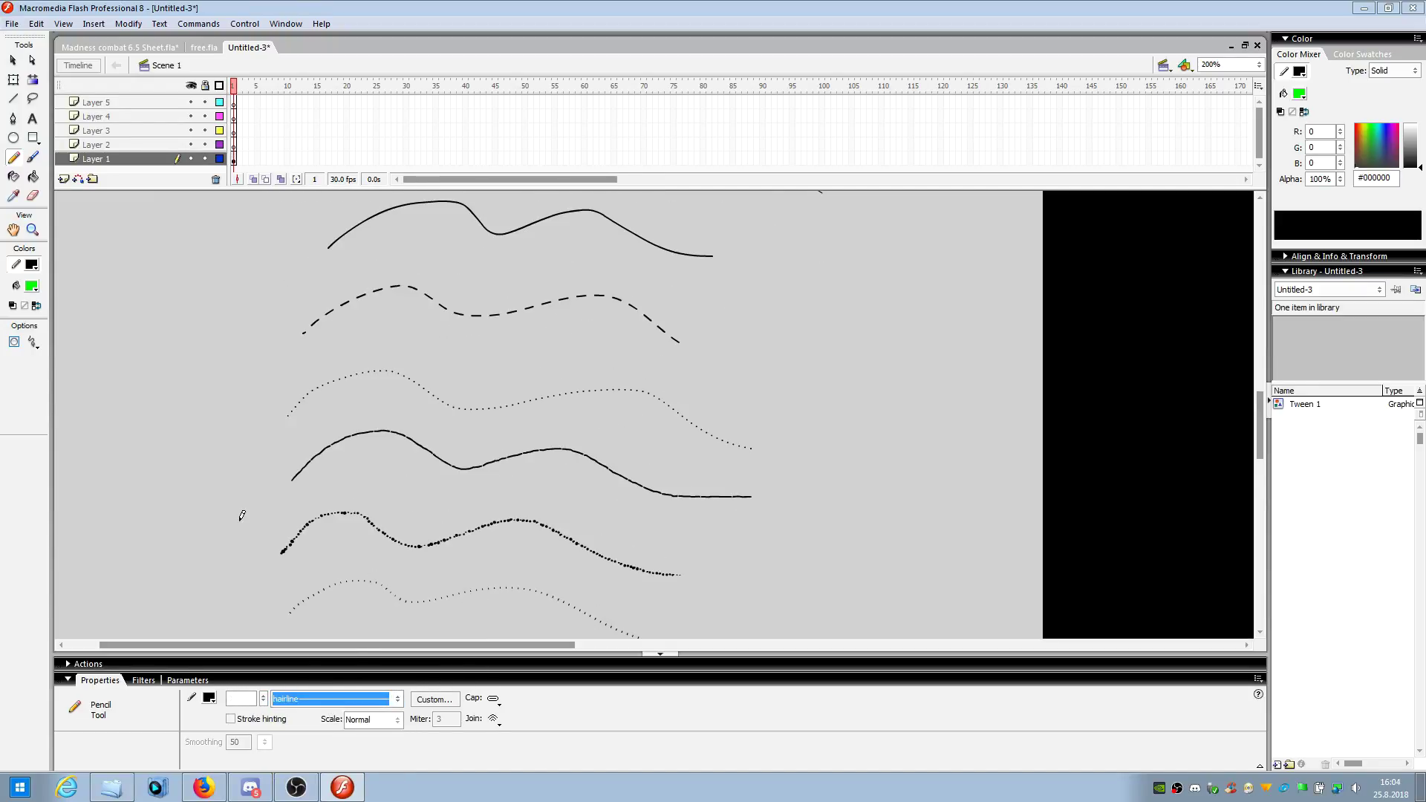
pyautogui.scroll(8, 315, 343)
pyautogui.moveTo(307, 357)
pyautogui.mouseDown()
pyautogui.moveTo(417, 335)
pyautogui.moveTo(462, 360)
pyautogui.moveTo(543, 363)
pyautogui.moveTo(593, 393)
pyautogui.moveTo(662, 344)
pyautogui.mouseUp()
# - With the ragged stroke style, draw a zigzag line and a nearly straight horizontal line above the jagged hairline
pyautogui.scroll(2, 692, 491)
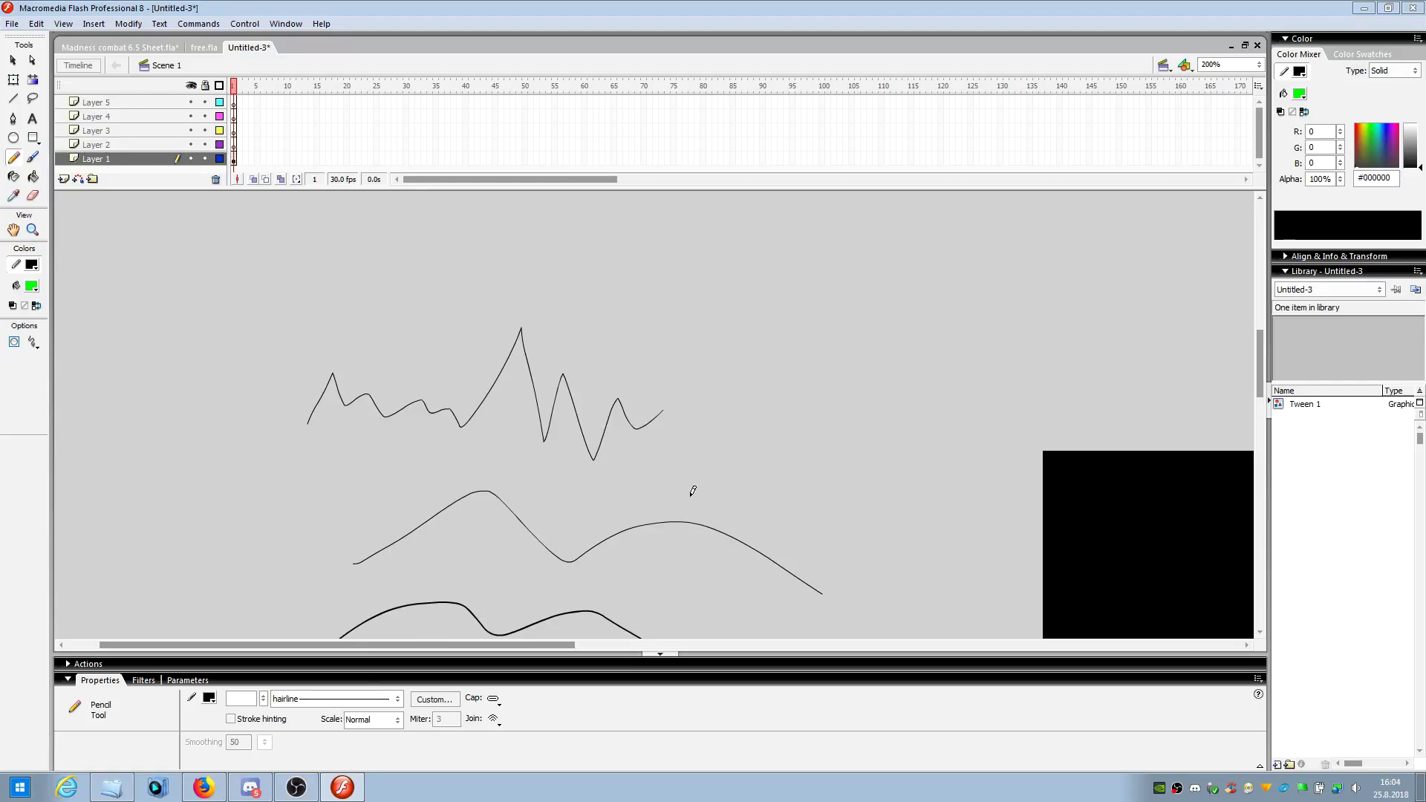
pyautogui.click(335, 700)
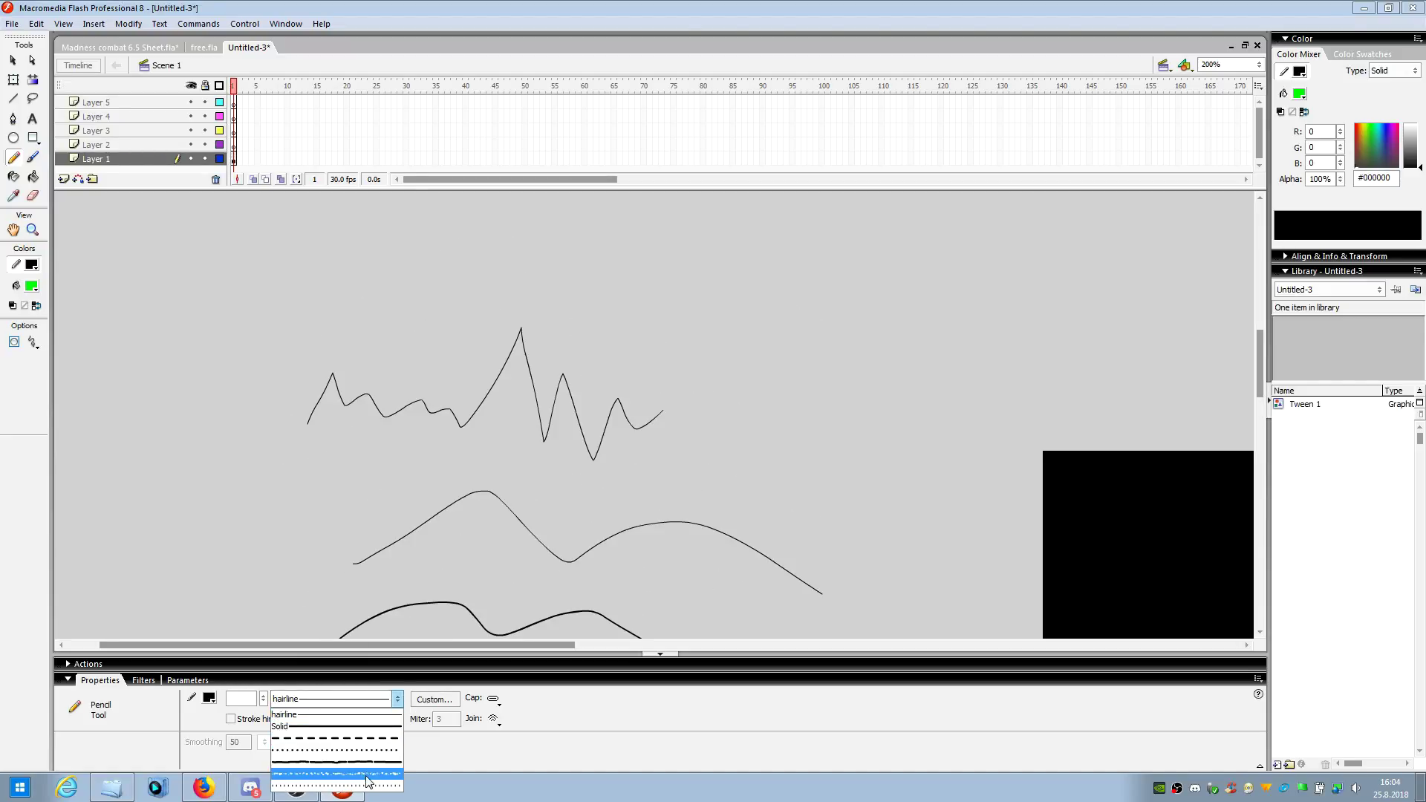
pyautogui.click(334, 747)
pyautogui.moveTo(315, 321)
pyautogui.mouseDown()
pyautogui.moveTo(334, 297)
pyautogui.moveTo(482, 262)
pyautogui.moveTo(615, 289)
pyautogui.mouseUp()
pyautogui.moveTo(635, 283); pyautogui.dragTo(654, 296)
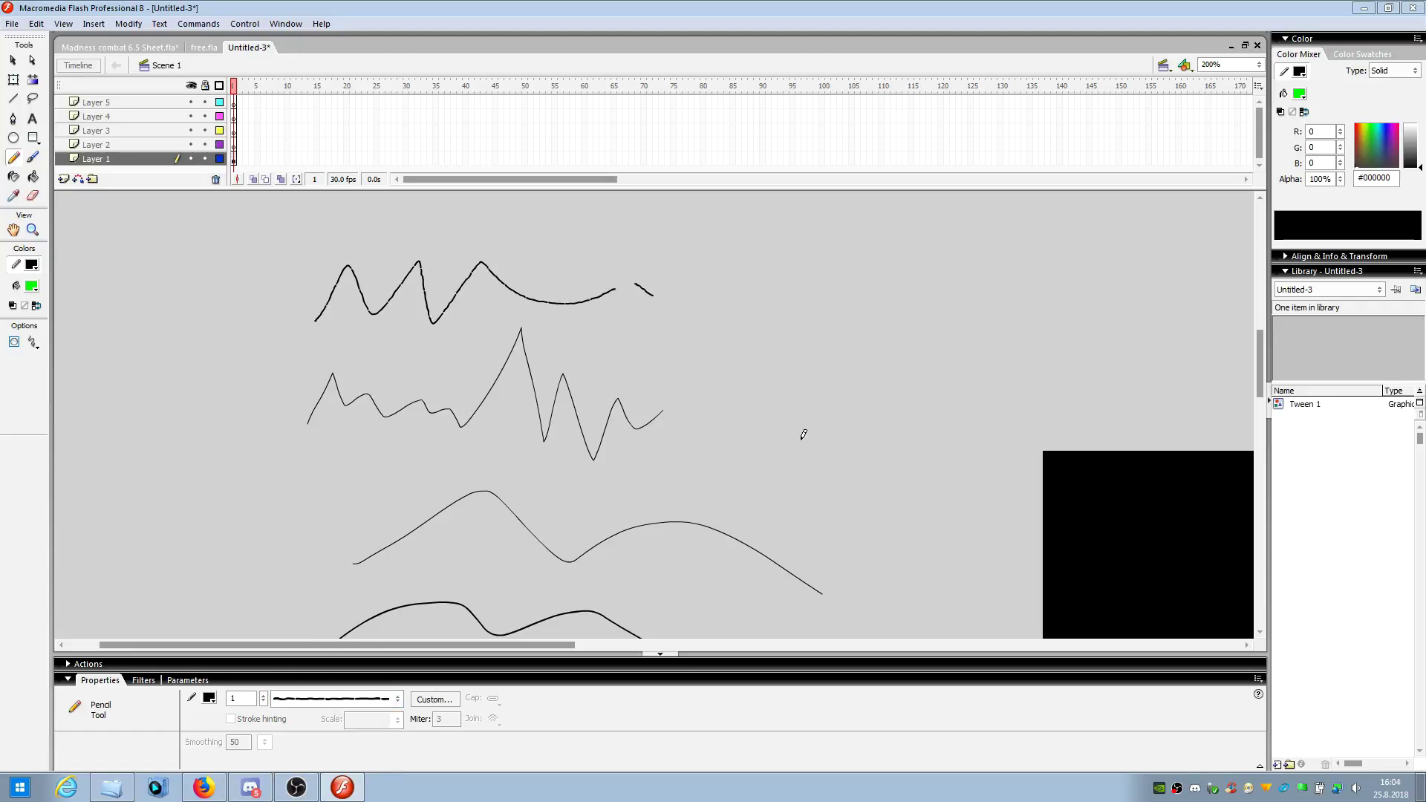
pyautogui.scroll(-2, 728, 429)
pyautogui.scroll(4, 728, 429)
pyautogui.moveTo(304, 281); pyautogui.dragTo(760, 276)
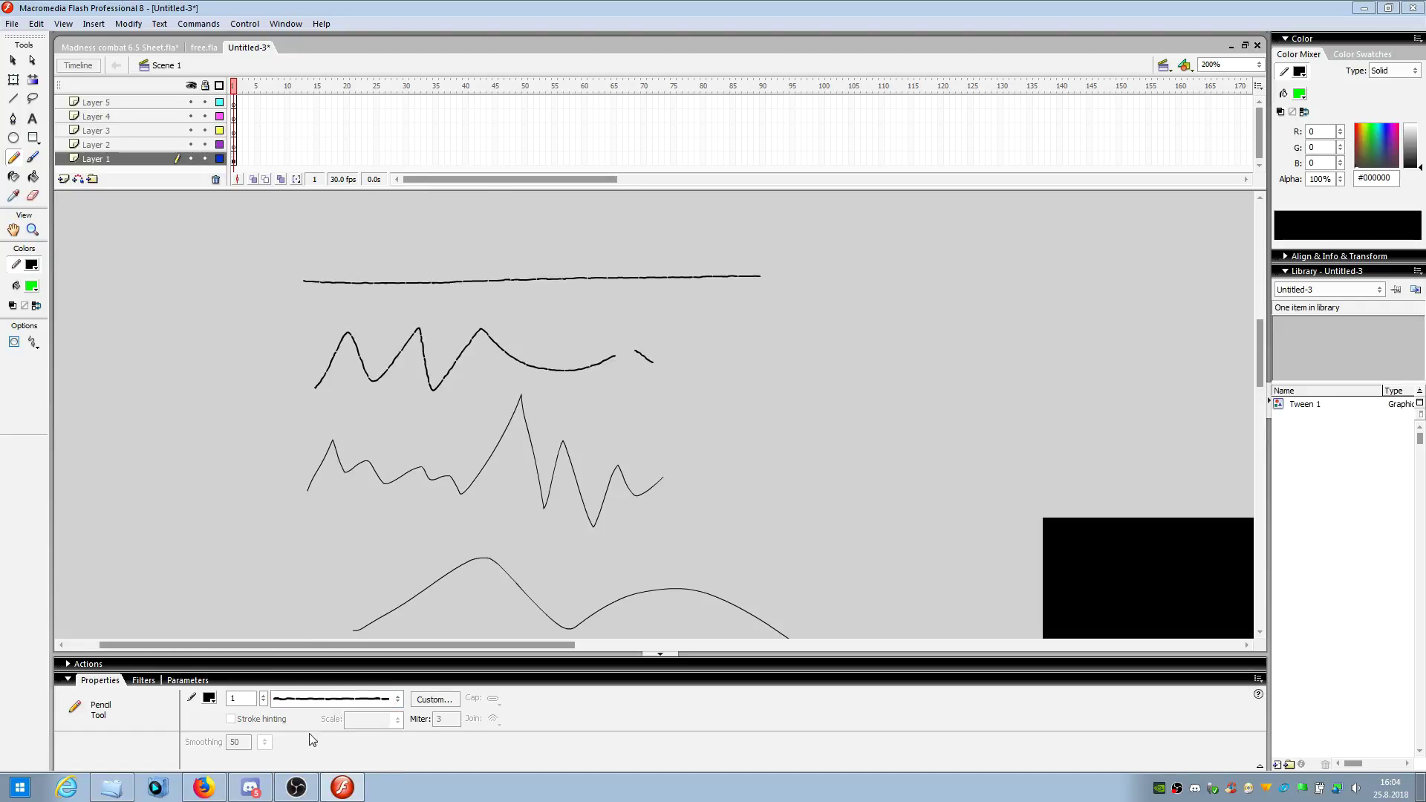
# - Set the Pencil's stroke to Solid, open its custom stroke settings and try the Dashed, Dotted and Ragged types and the Ragged pattern options
pyautogui.click(399, 699)
pyautogui.click(334, 724)
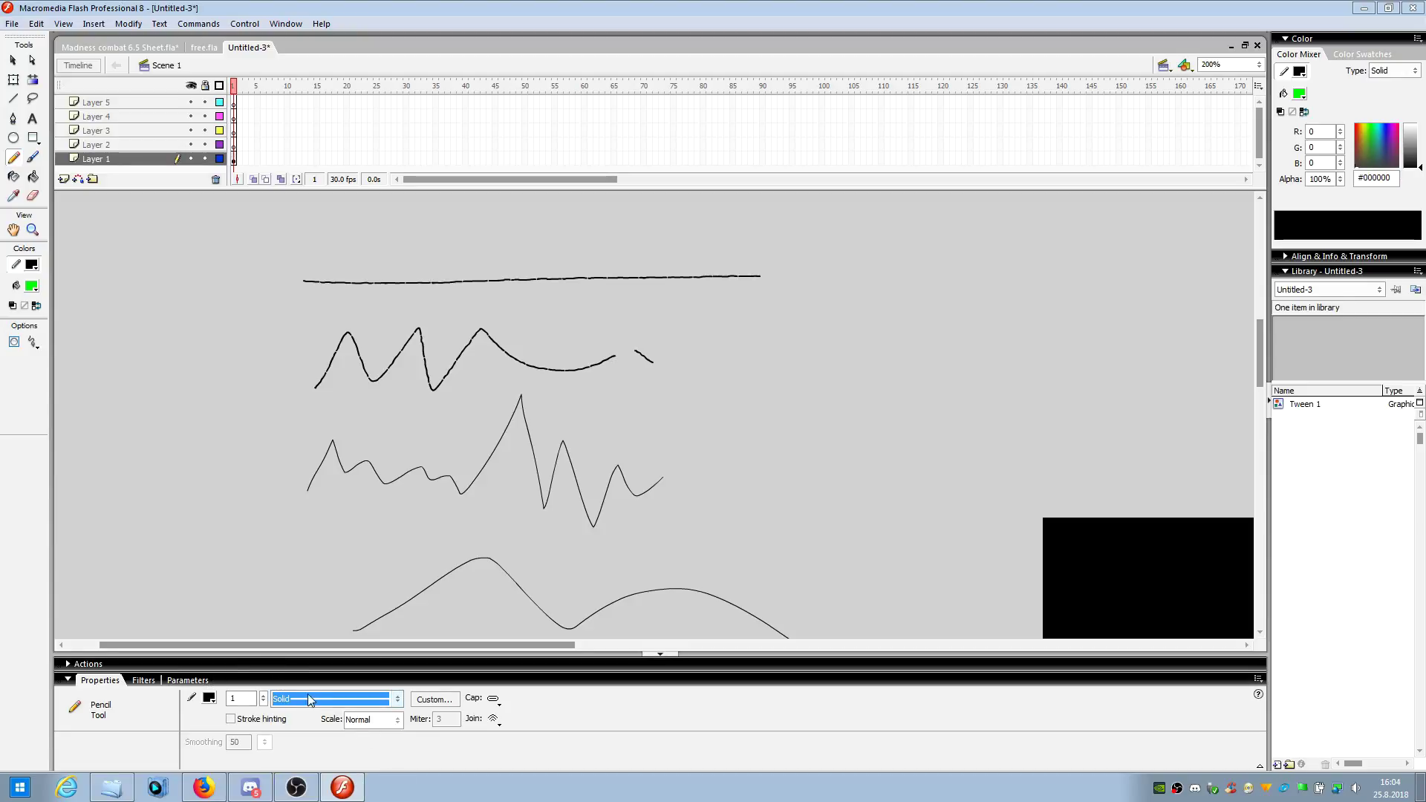
pyautogui.click(444, 702)
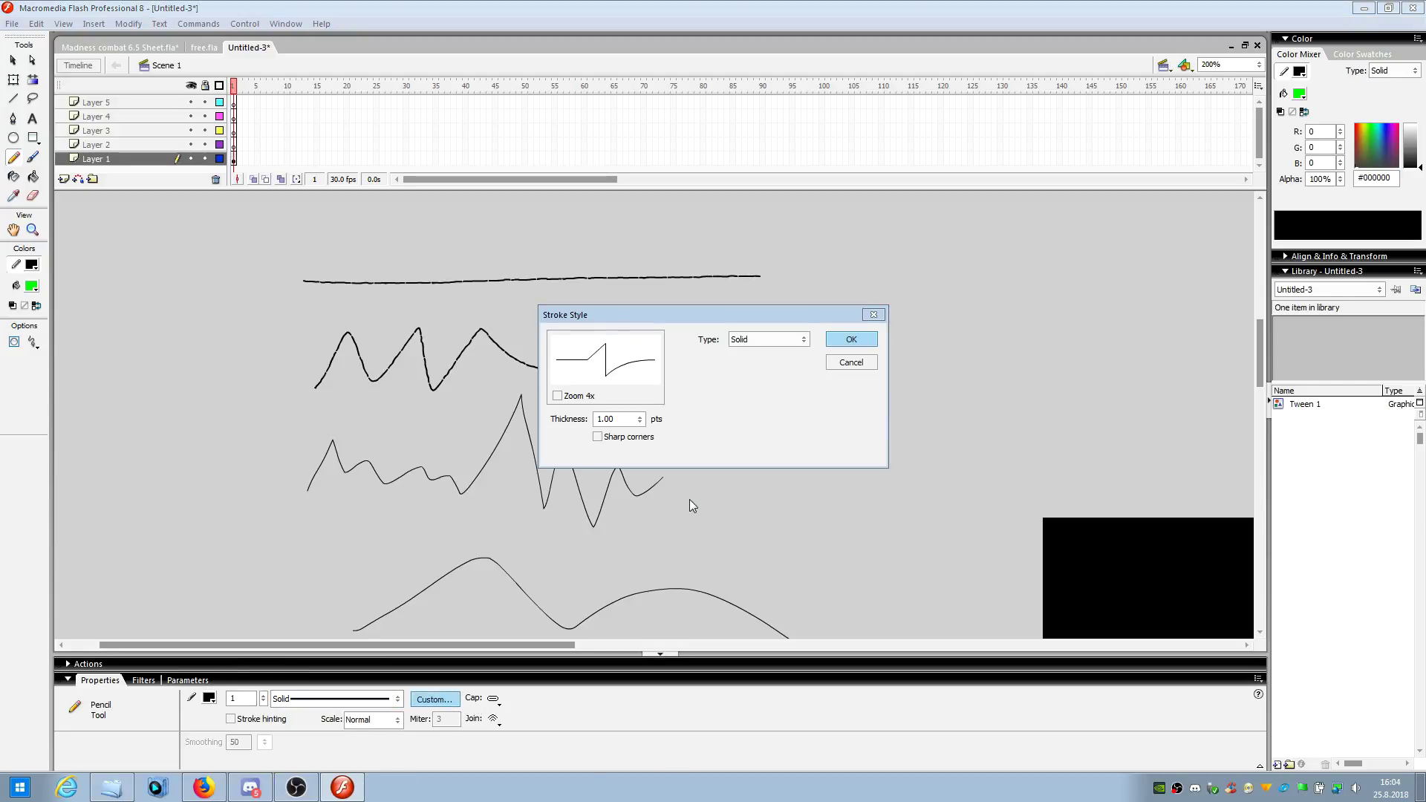
pyautogui.click(773, 340)
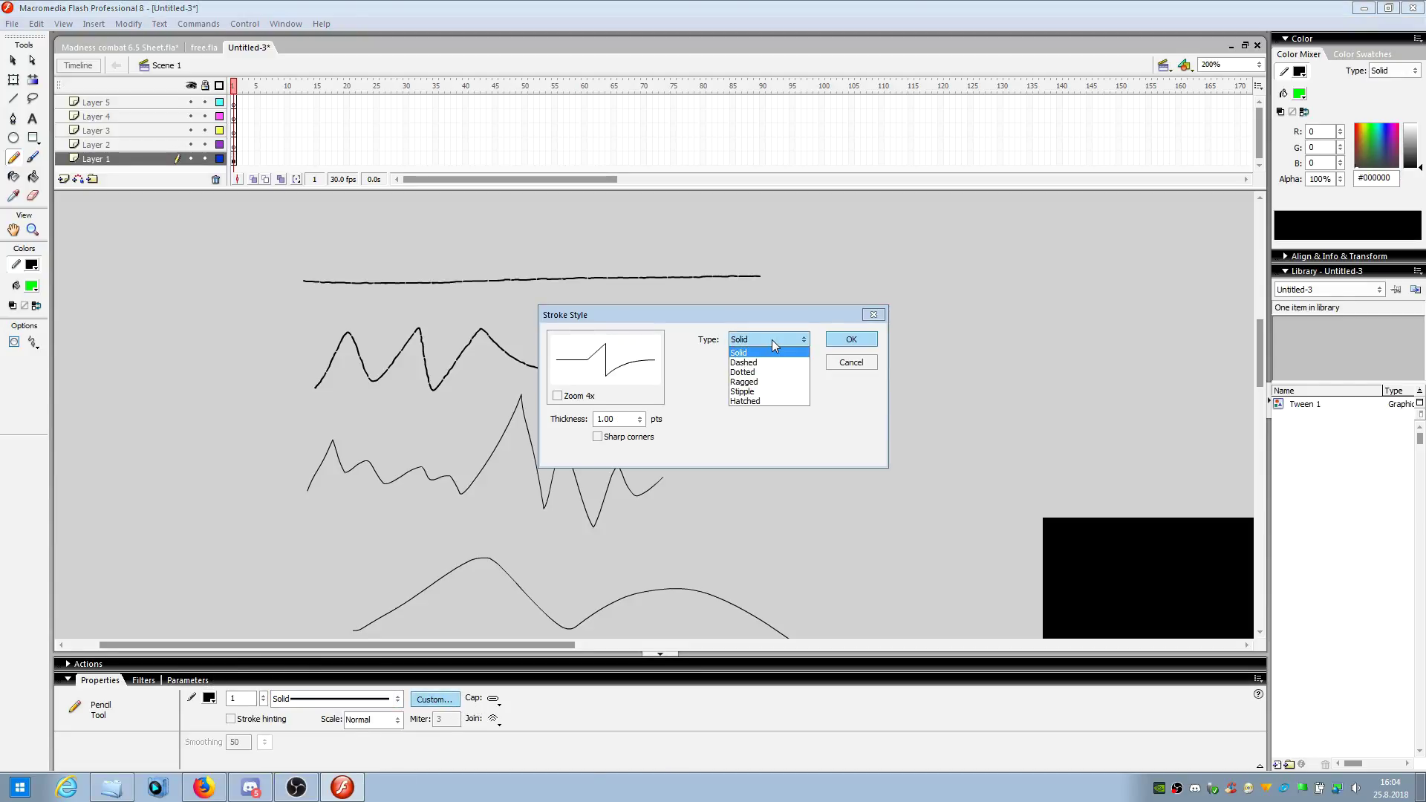
pyautogui.click(772, 362)
pyautogui.click(778, 339)
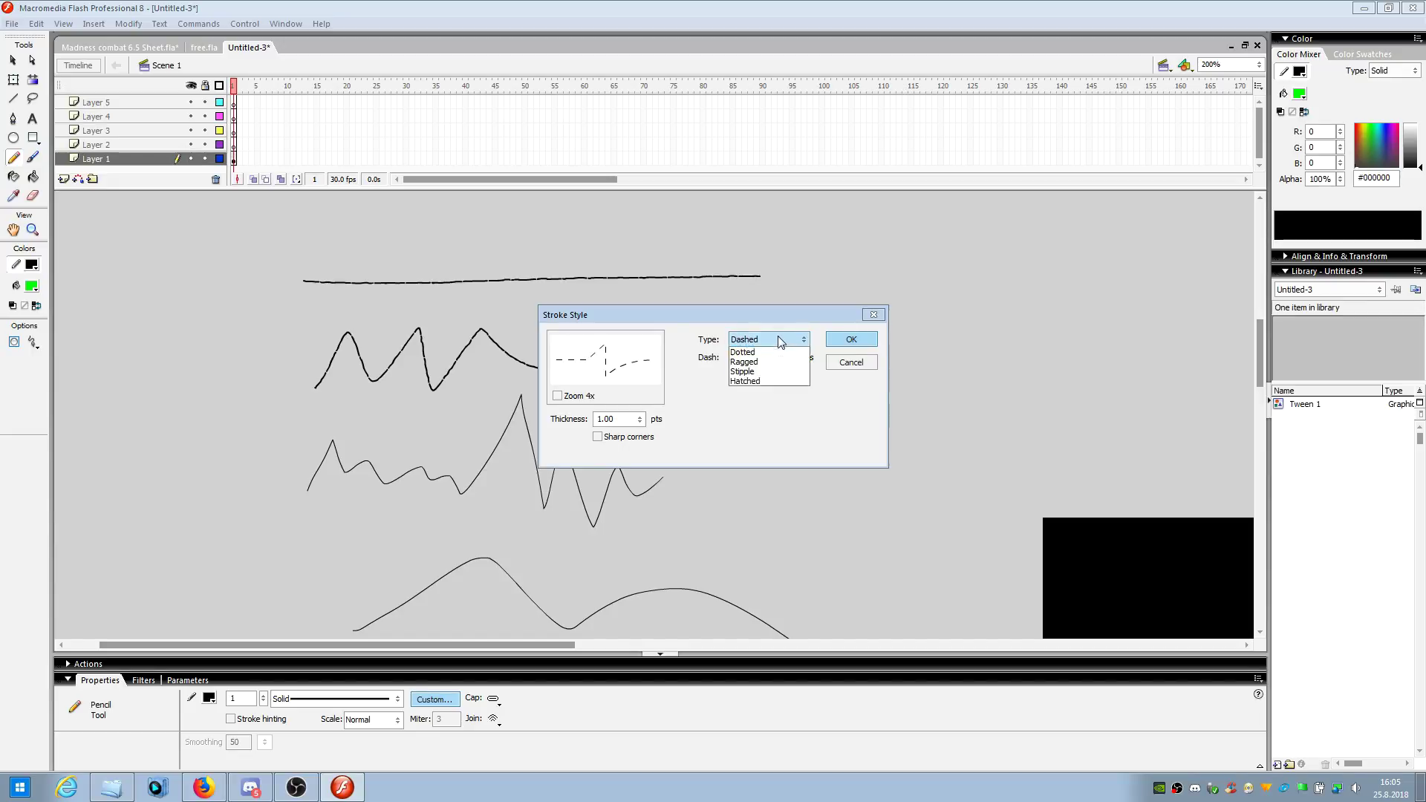
pyautogui.click(788, 354)
pyautogui.click(783, 338)
pyautogui.click(780, 380)
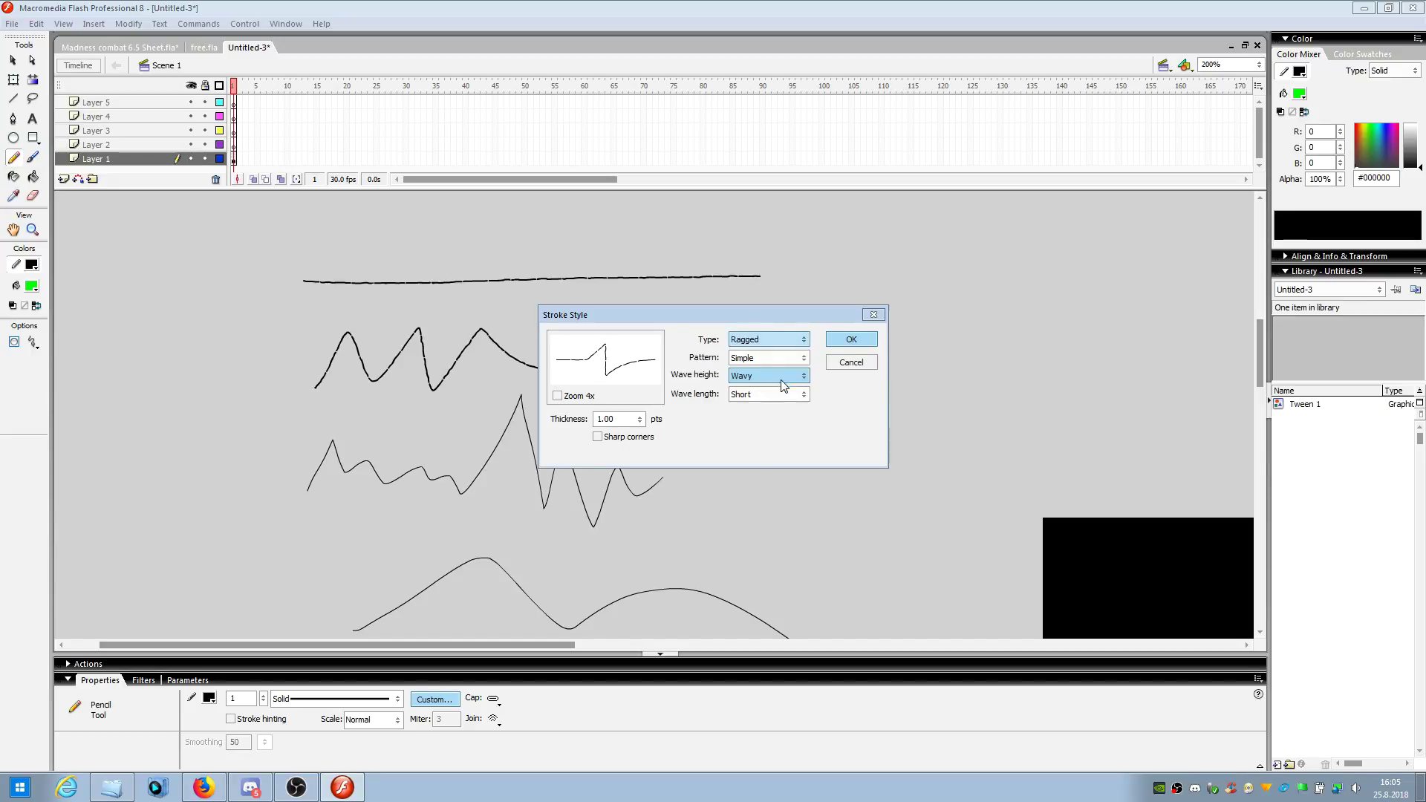
pyautogui.click(760, 358)
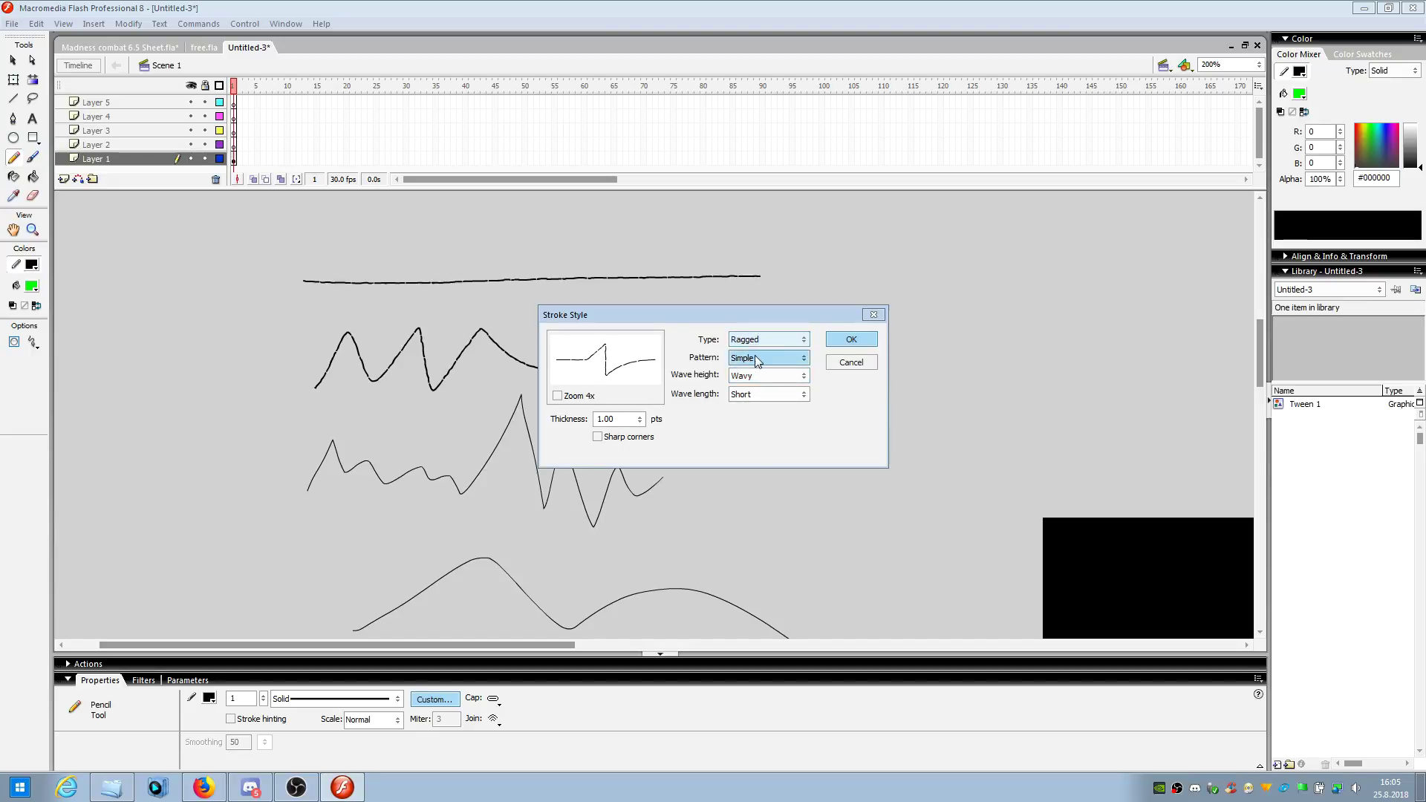
# - Set the ragged stroke style's wave height to Wild and its wave length to Medium, checking the preview at 4x zoom
pyautogui.click(760, 356)
pyautogui.click(759, 358)
pyautogui.click(786, 371)
pyautogui.click(768, 376)
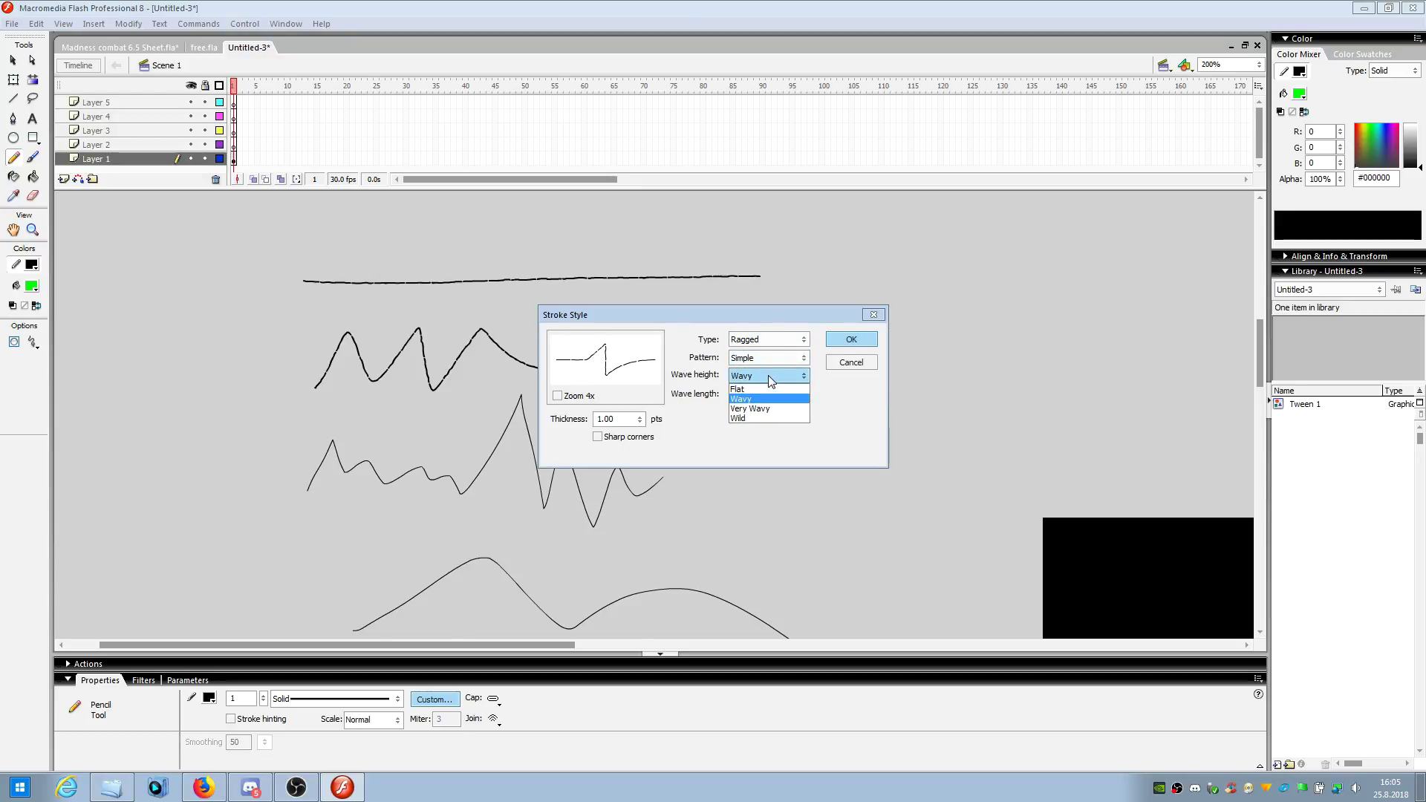
pyautogui.click(760, 415)
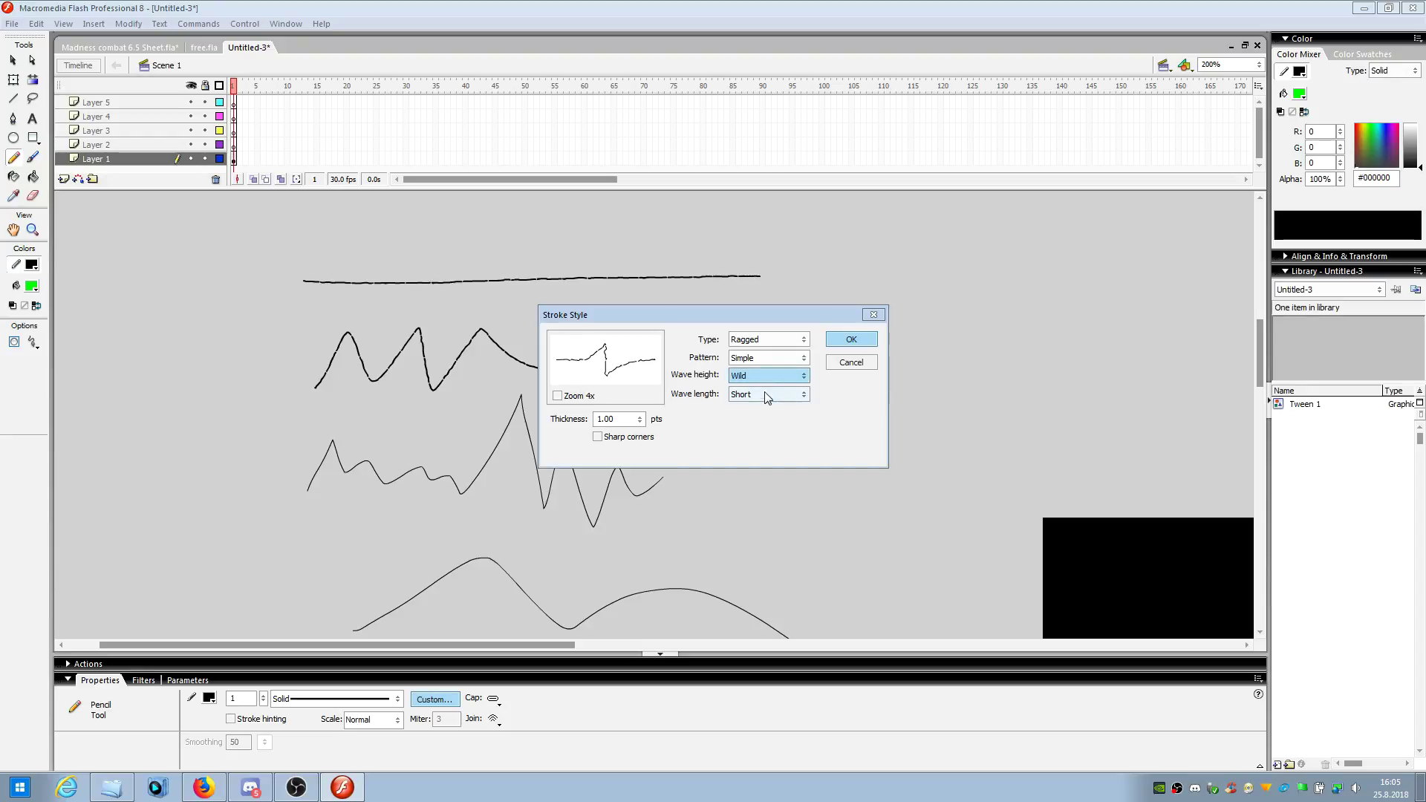
pyautogui.click(765, 393)
pyautogui.click(762, 435)
pyautogui.click(765, 394)
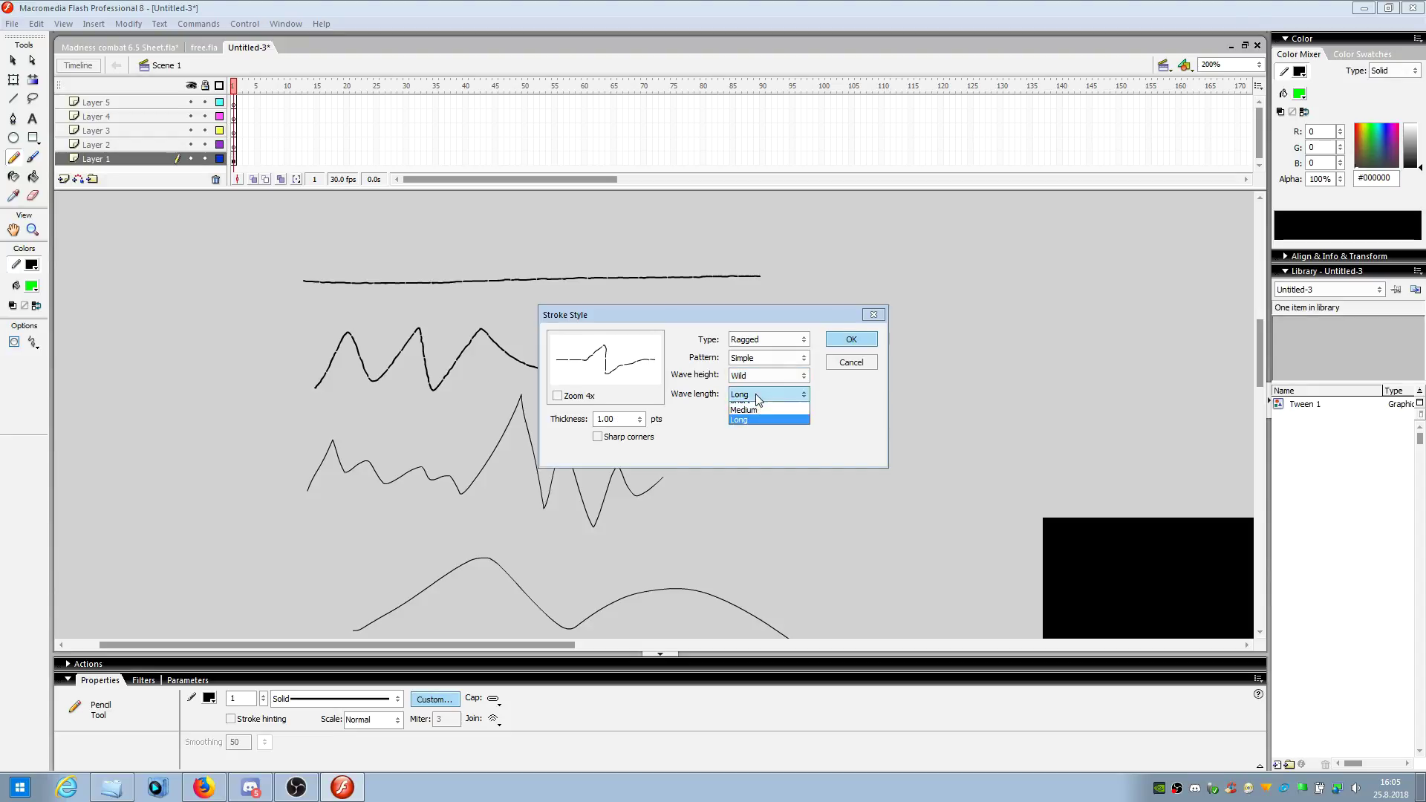
pyautogui.click(761, 425)
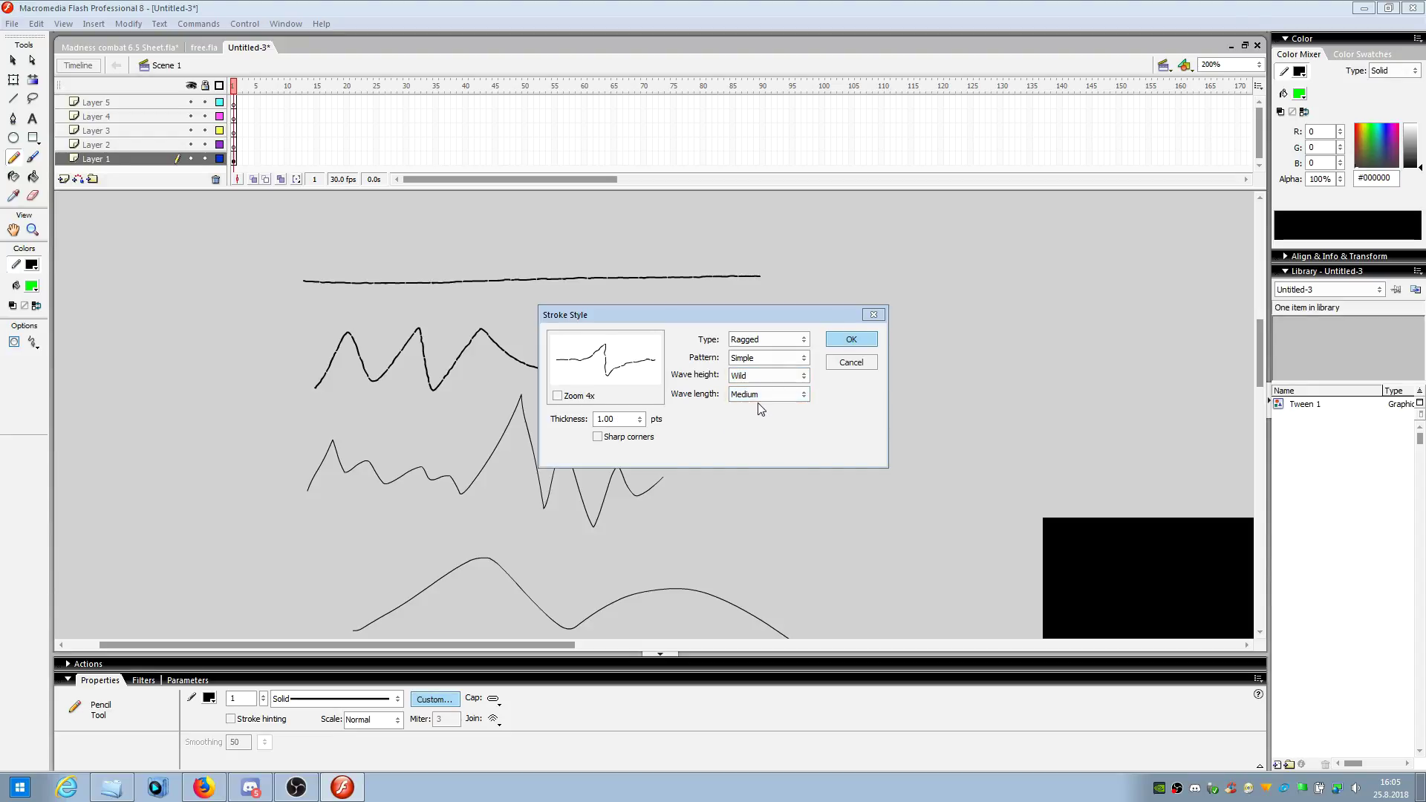
pyautogui.click(558, 396)
pyautogui.click(558, 396)
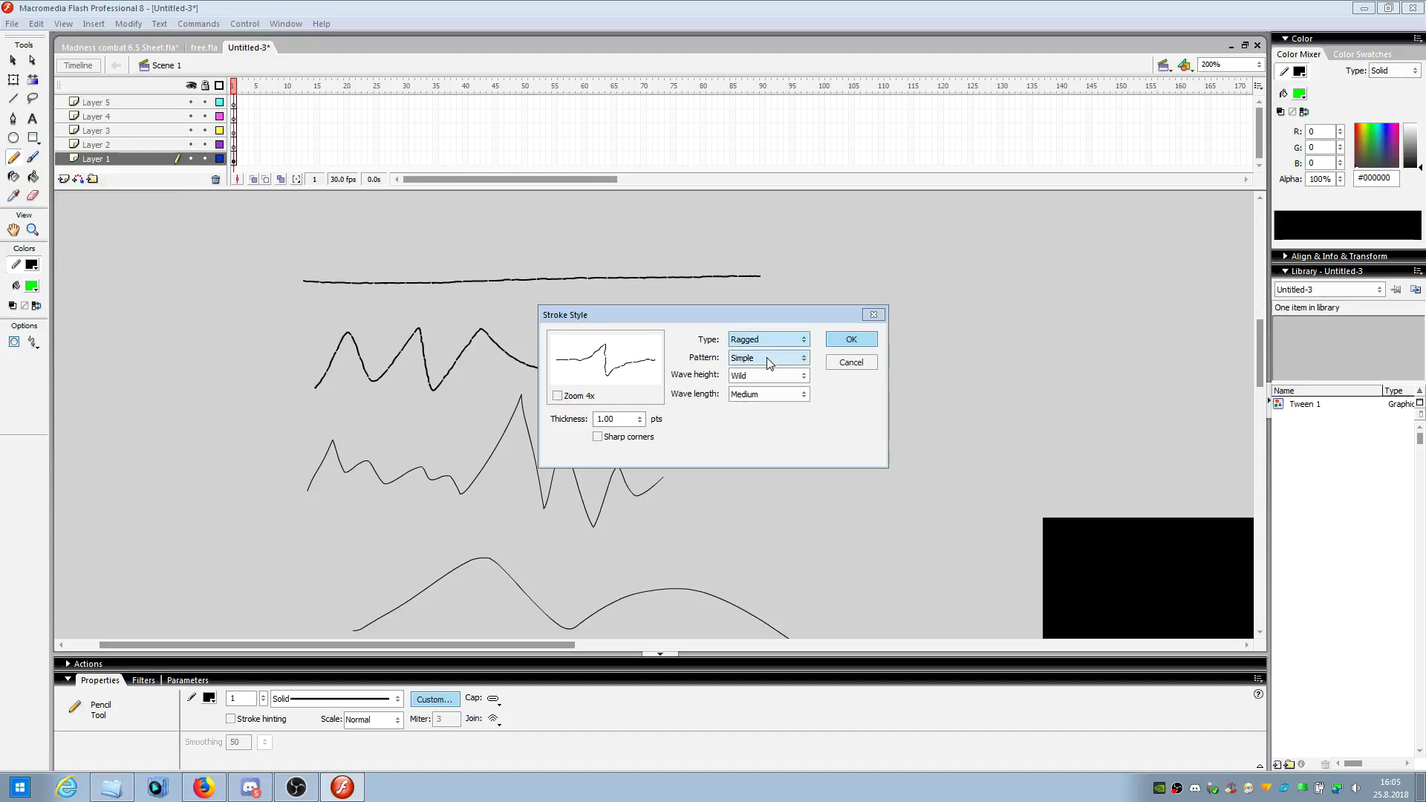
# - Preview the Solid, Dotted and Stipple stroke types, then restore the Ragged type
pyautogui.click(783, 340)
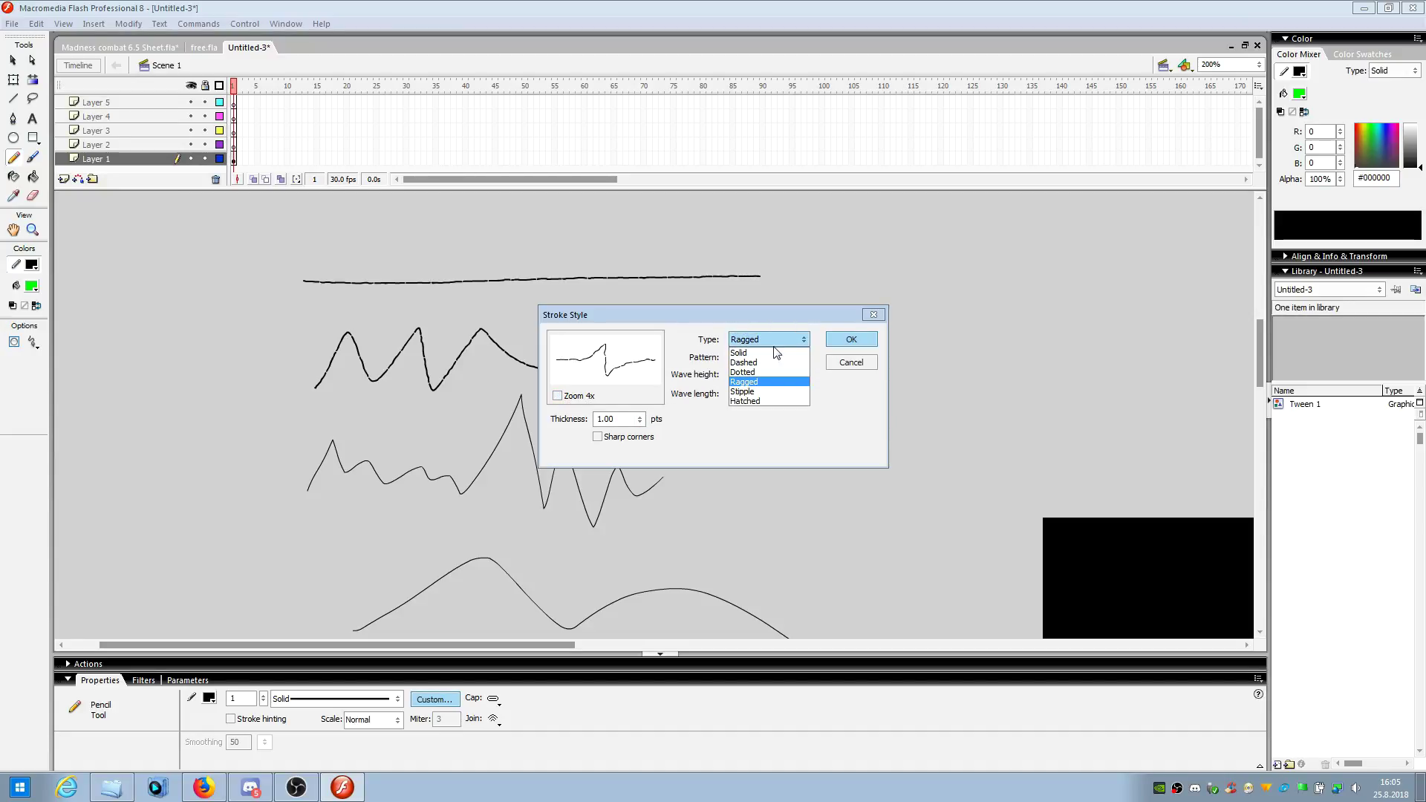
pyautogui.click(775, 353)
pyautogui.click(773, 340)
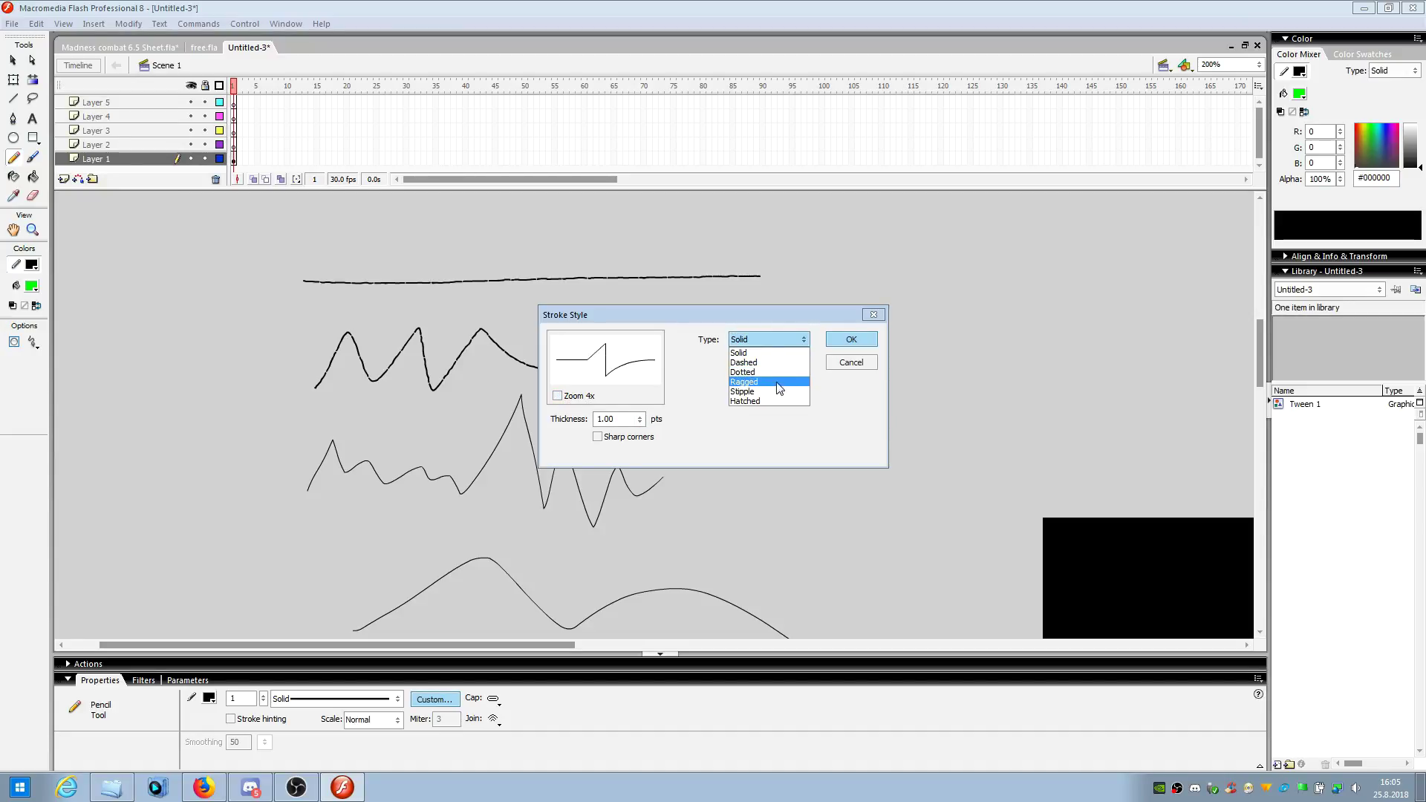
pyautogui.click(772, 372)
pyautogui.click(773, 340)
pyautogui.click(773, 391)
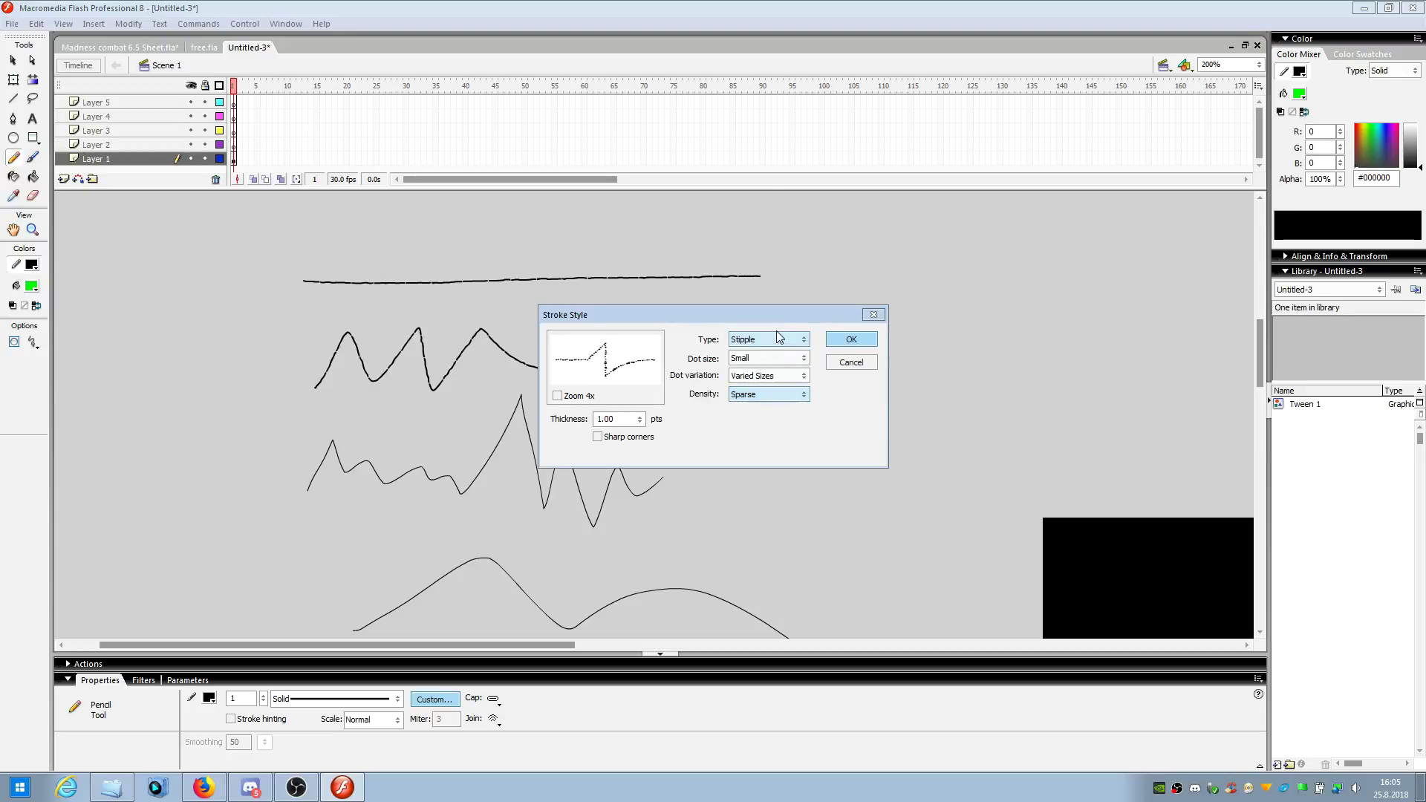
pyautogui.click(778, 337)
pyautogui.click(773, 382)
# - Give the ragged stroke a Solid pattern with Wild wave height, adjust its wave length, and apply the style
pyautogui.click(786, 359)
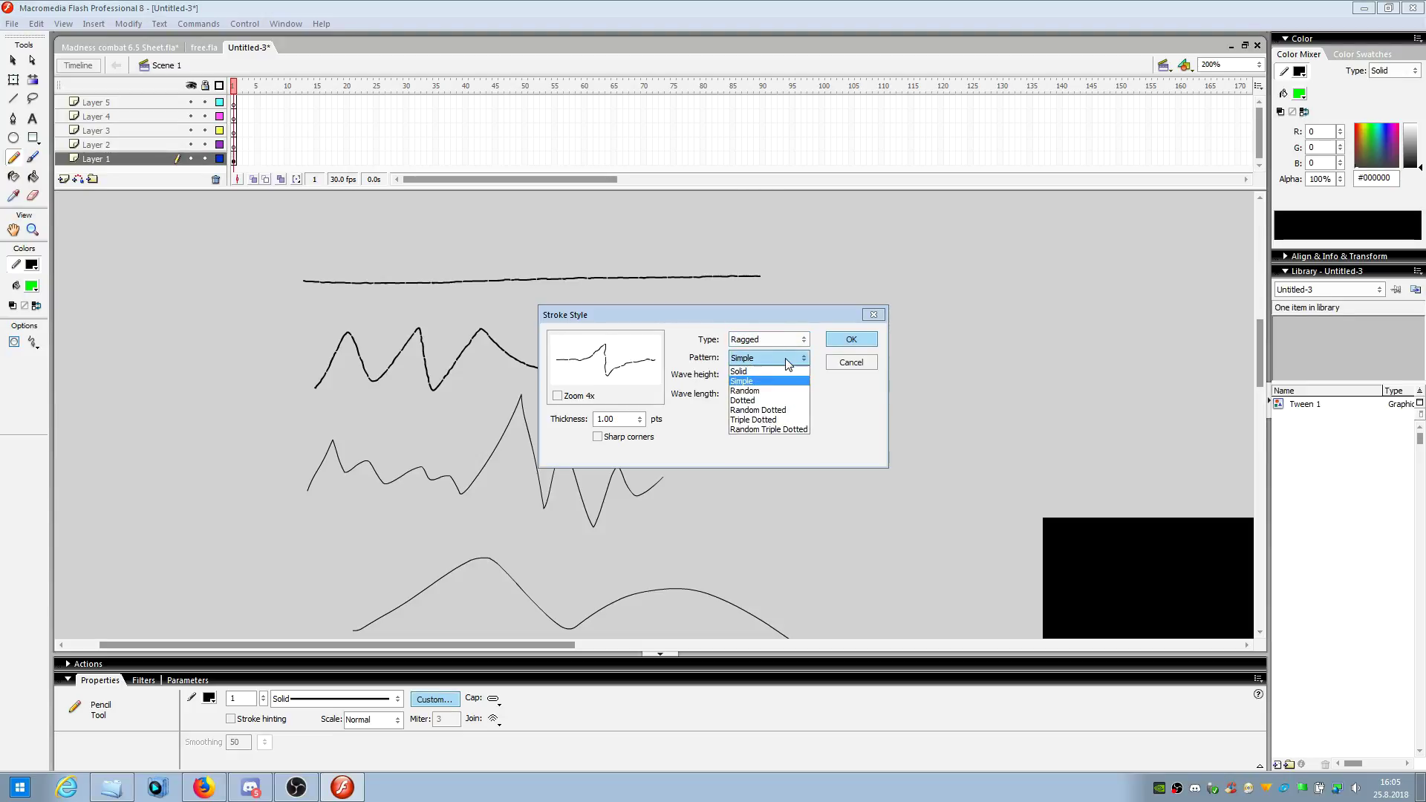
pyautogui.click(785, 371)
pyautogui.click(771, 355)
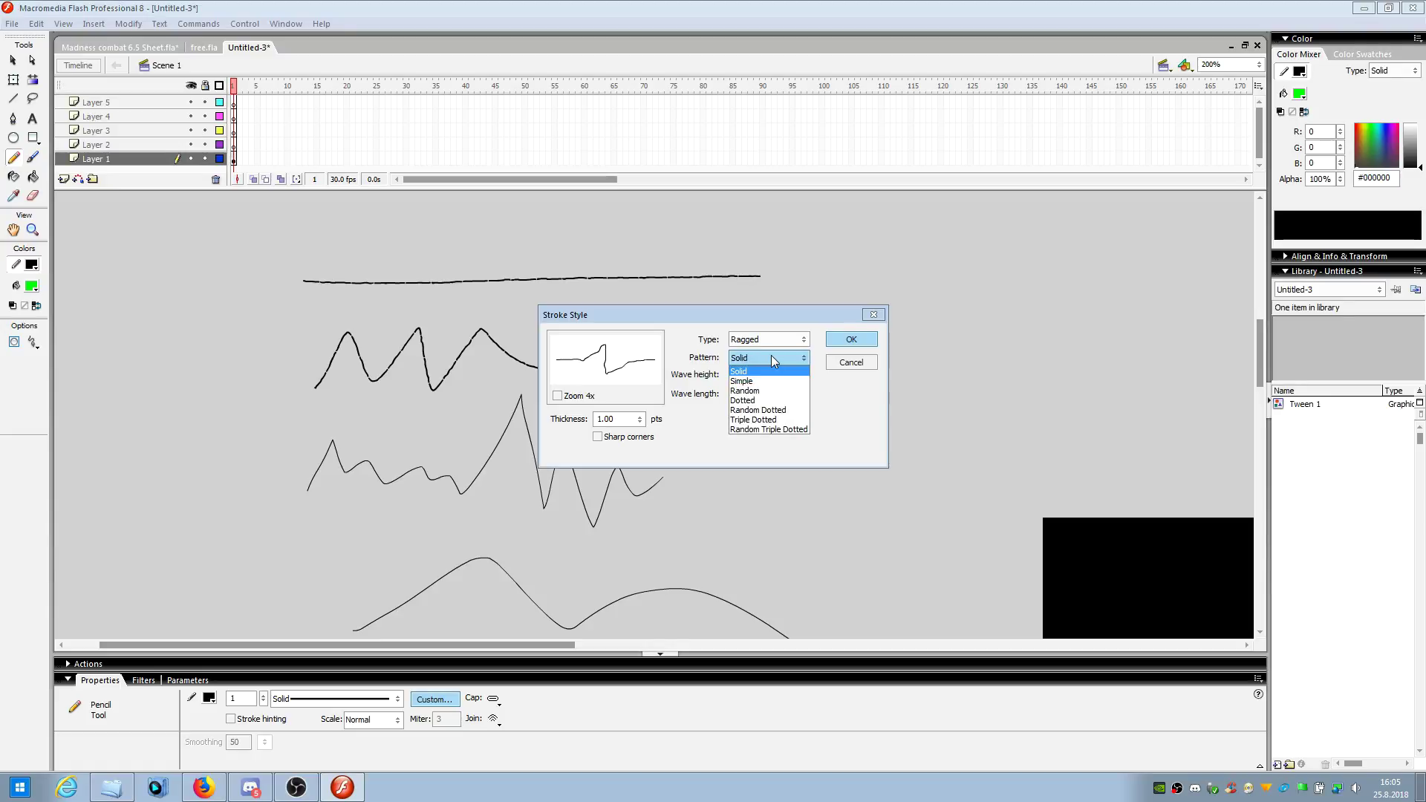
pyautogui.click(772, 356)
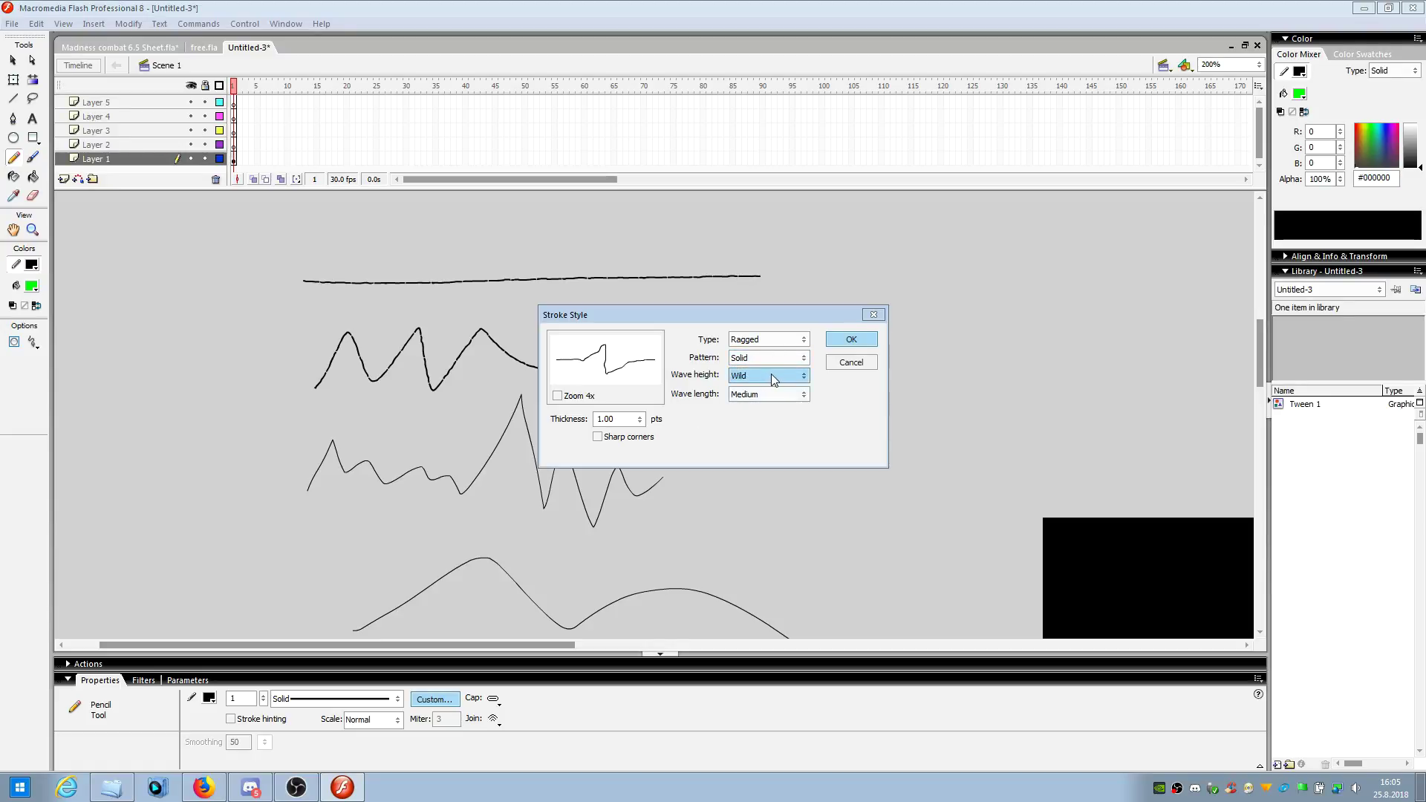
pyautogui.click(771, 374)
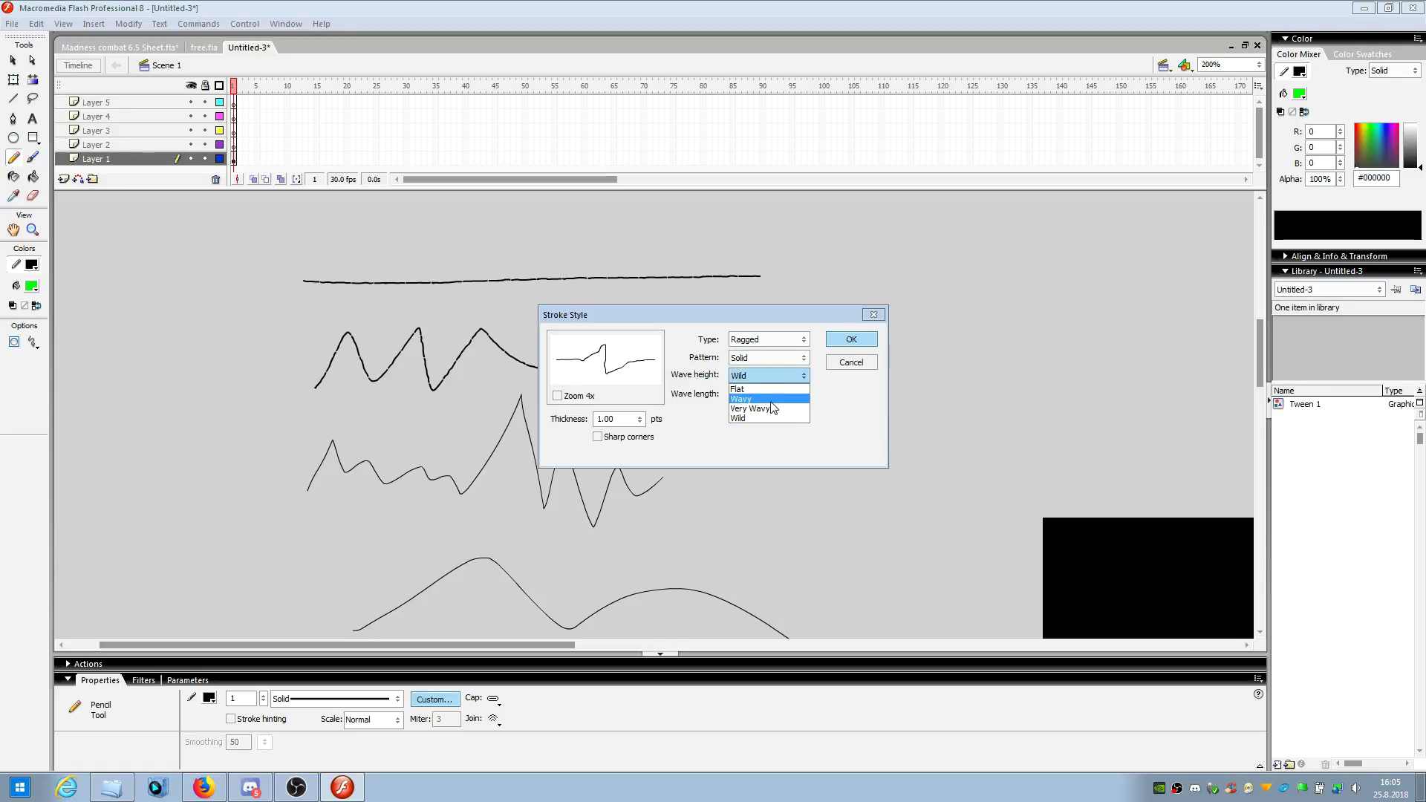
pyautogui.click(771, 394)
pyautogui.click(771, 417)
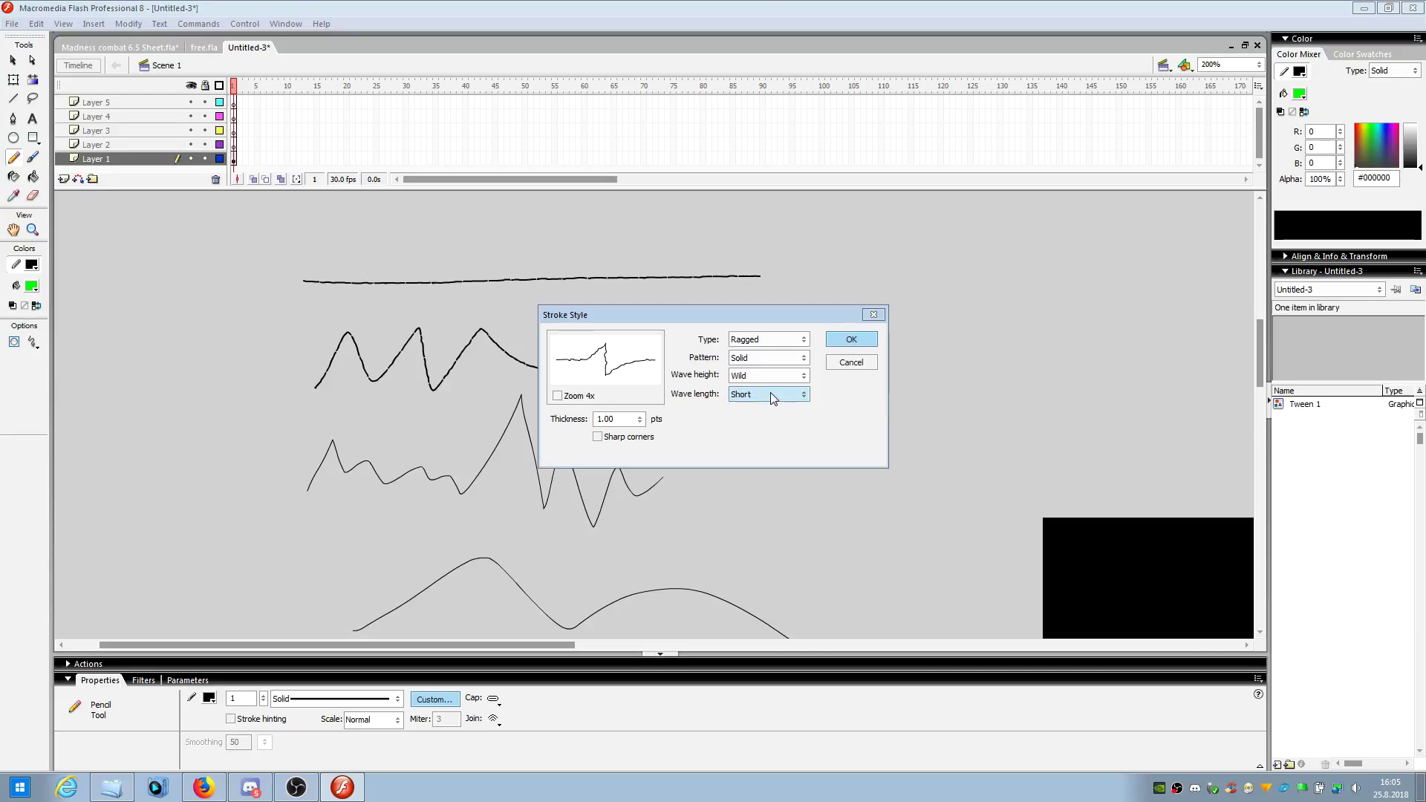
pyautogui.click(773, 395)
pyautogui.click(769, 428)
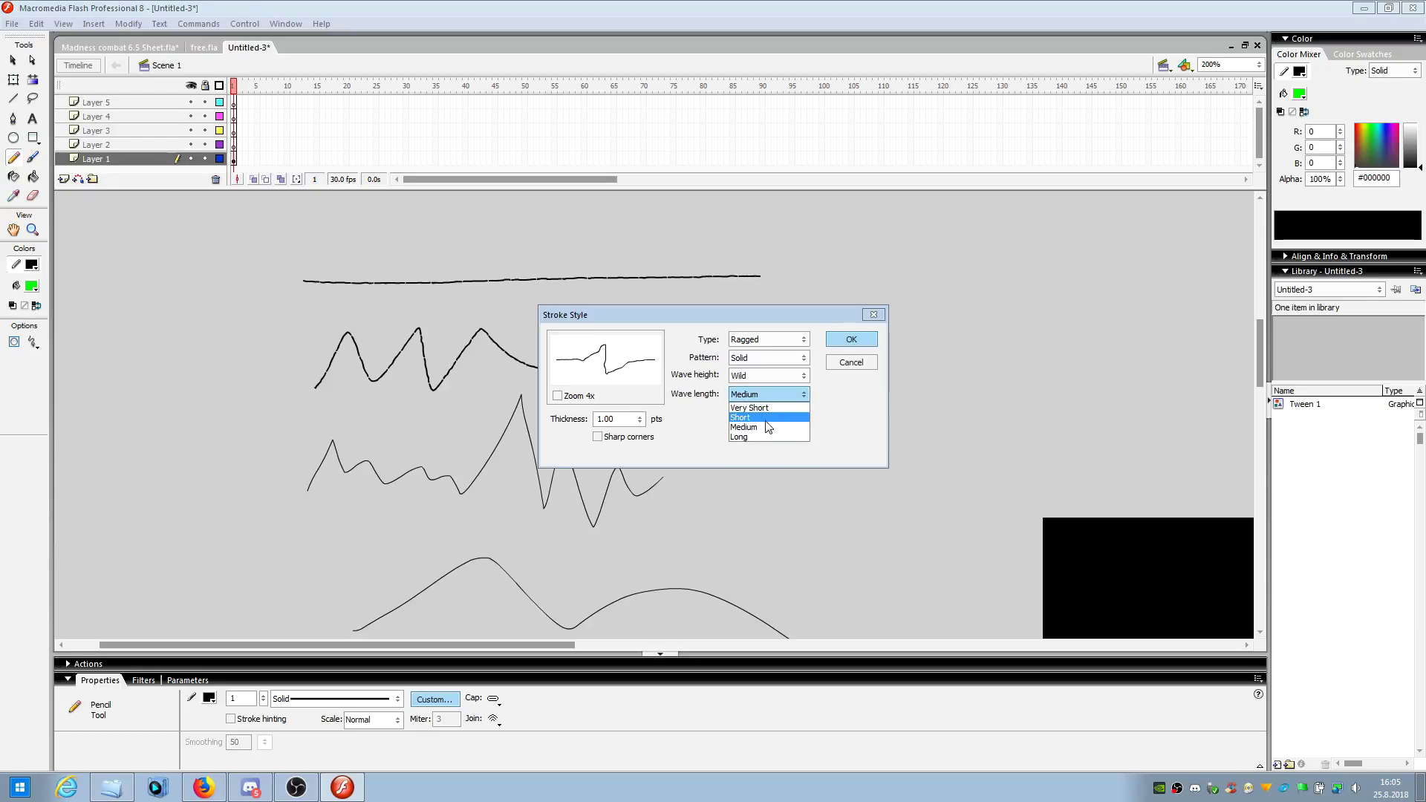
pyautogui.click(769, 427)
pyautogui.click(848, 341)
# - Draw freehand test strokes with the Pencil around the area above the existing lines: zigzags, waves, loops and a crossing scribble
pyautogui.scroll(3, 365, 373)
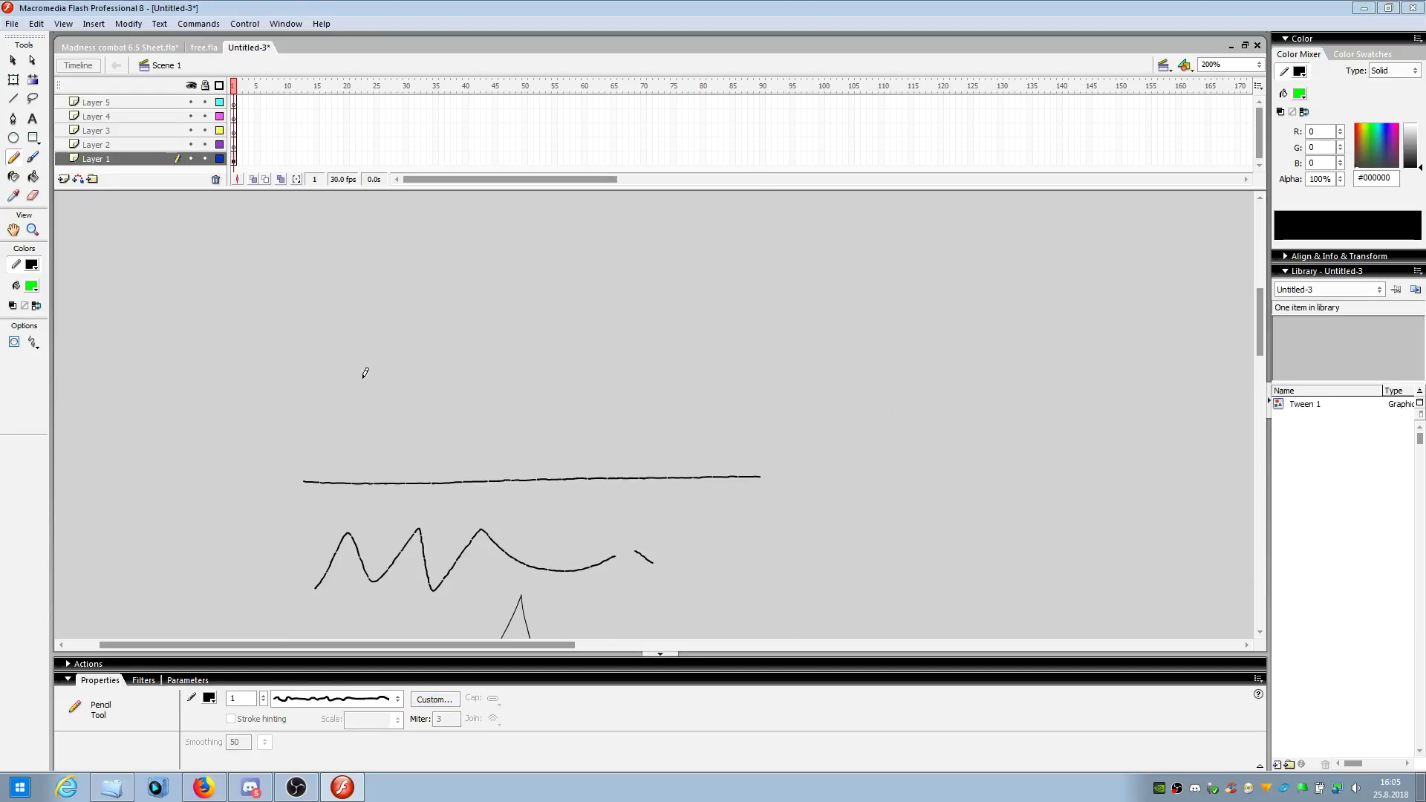
pyautogui.moveTo(327, 314)
pyautogui.mouseDown()
pyautogui.moveTo(417, 319)
pyautogui.moveTo(434, 335)
pyautogui.moveTo(493, 313)
pyautogui.moveTo(535, 352)
pyautogui.moveTo(606, 355)
pyautogui.mouseUp()
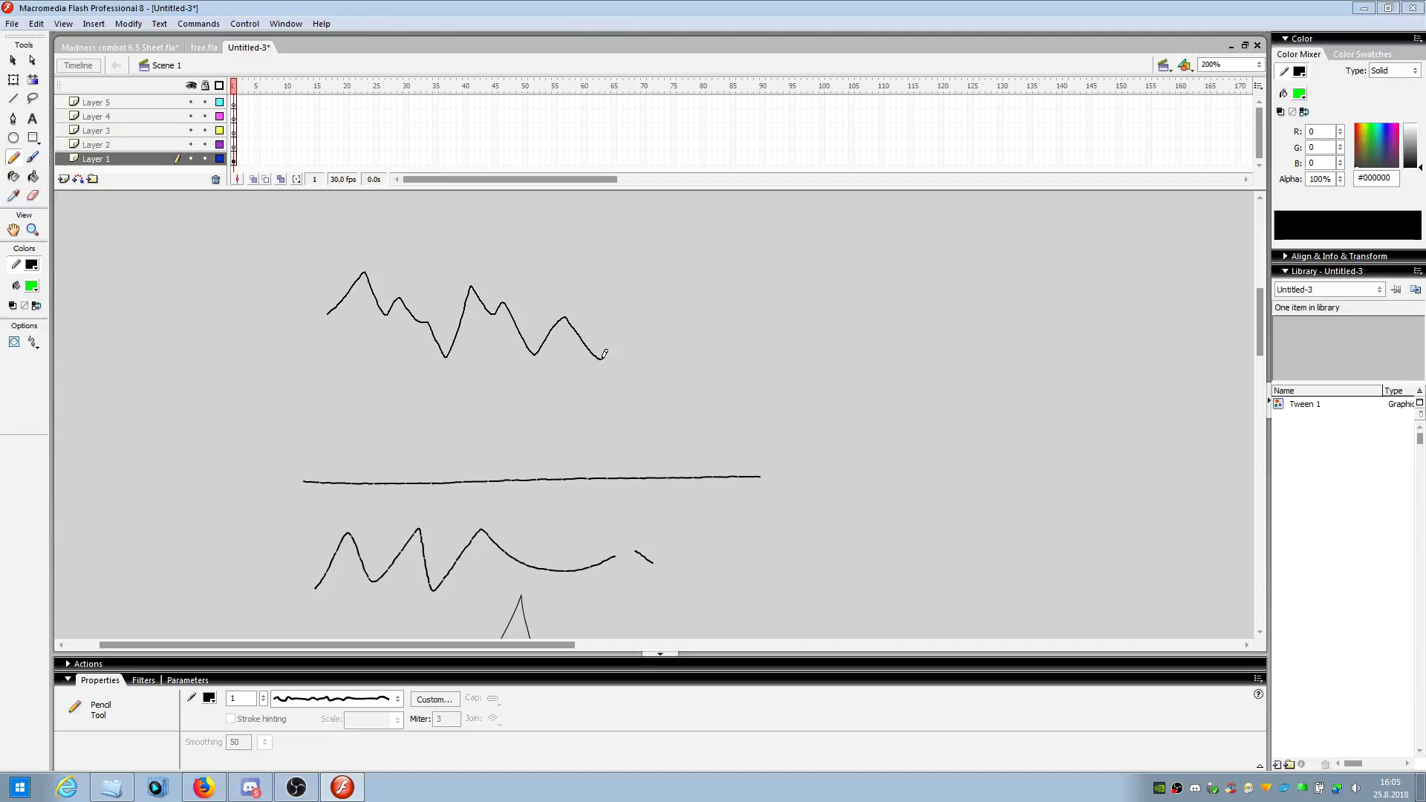
pyautogui.moveTo(667, 315); pyautogui.dragTo(700, 319)
pyautogui.moveTo(264, 408)
pyautogui.mouseDown()
pyautogui.moveTo(359, 475)
pyautogui.moveTo(431, 409)
pyautogui.mouseUp()
pyautogui.moveTo(520, 421)
pyautogui.mouseDown()
pyautogui.moveTo(765, 409)
pyautogui.moveTo(1049, 419)
pyautogui.mouseUp()
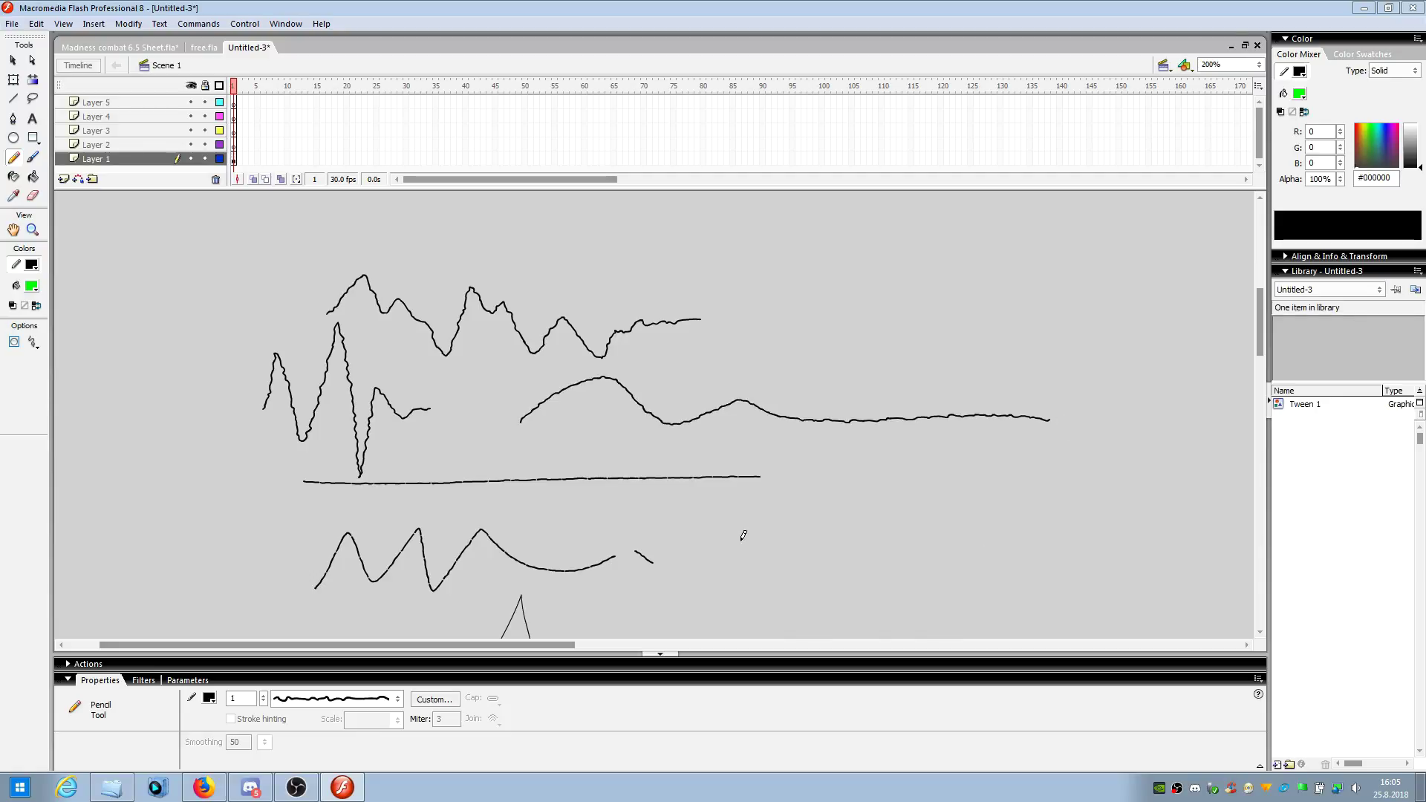
pyautogui.moveTo(740, 529)
pyautogui.mouseDown()
pyautogui.moveTo(819, 418)
pyautogui.moveTo(905, 541)
pyautogui.mouseUp()
pyautogui.moveTo(783, 421); pyautogui.dragTo(740, 360)
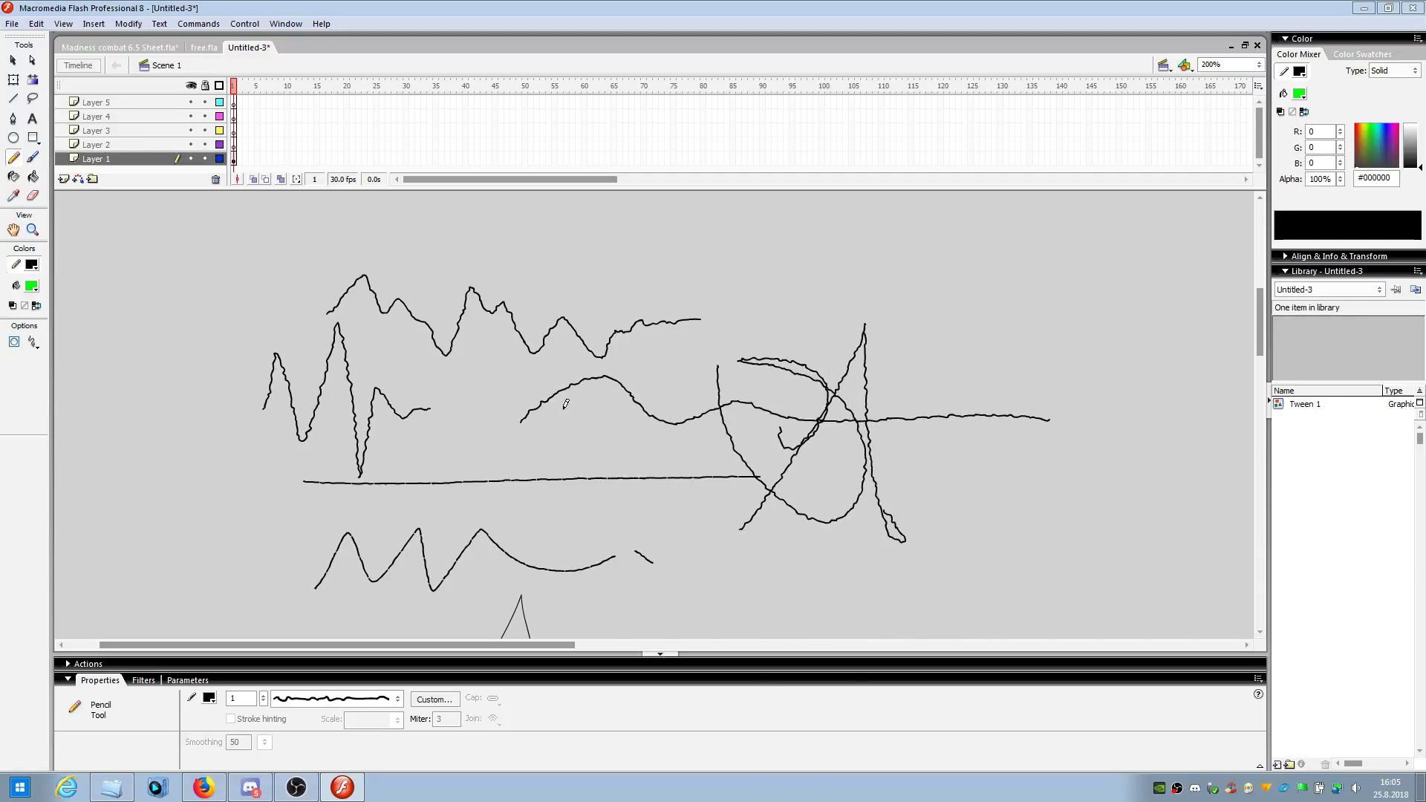
pyautogui.moveTo(505, 434)
pyautogui.mouseDown()
pyautogui.moveTo(676, 319)
pyautogui.moveTo(792, 328)
pyautogui.mouseUp()
pyautogui.moveTo(340, 381); pyautogui.dragTo(654, 263)
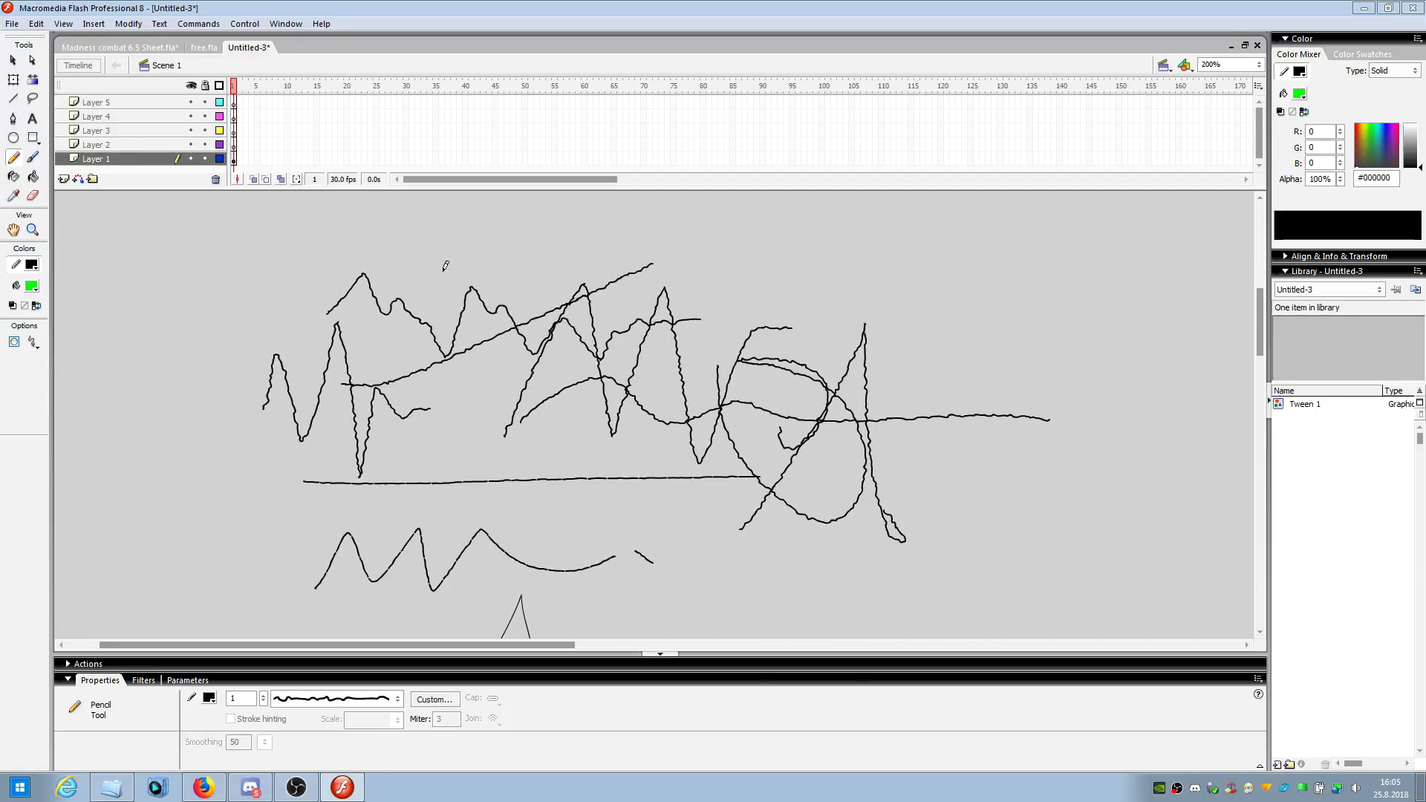
pyautogui.moveTo(557, 413)
pyautogui.mouseDown()
pyautogui.moveTo(342, 384)
pyautogui.moveTo(547, 238)
pyautogui.mouseUp()
pyautogui.moveTo(425, 268); pyautogui.dragTo(491, 428)
pyautogui.moveTo(326, 421); pyautogui.dragTo(505, 312)
pyautogui.moveTo(374, 242); pyautogui.dragTo(362, 476)
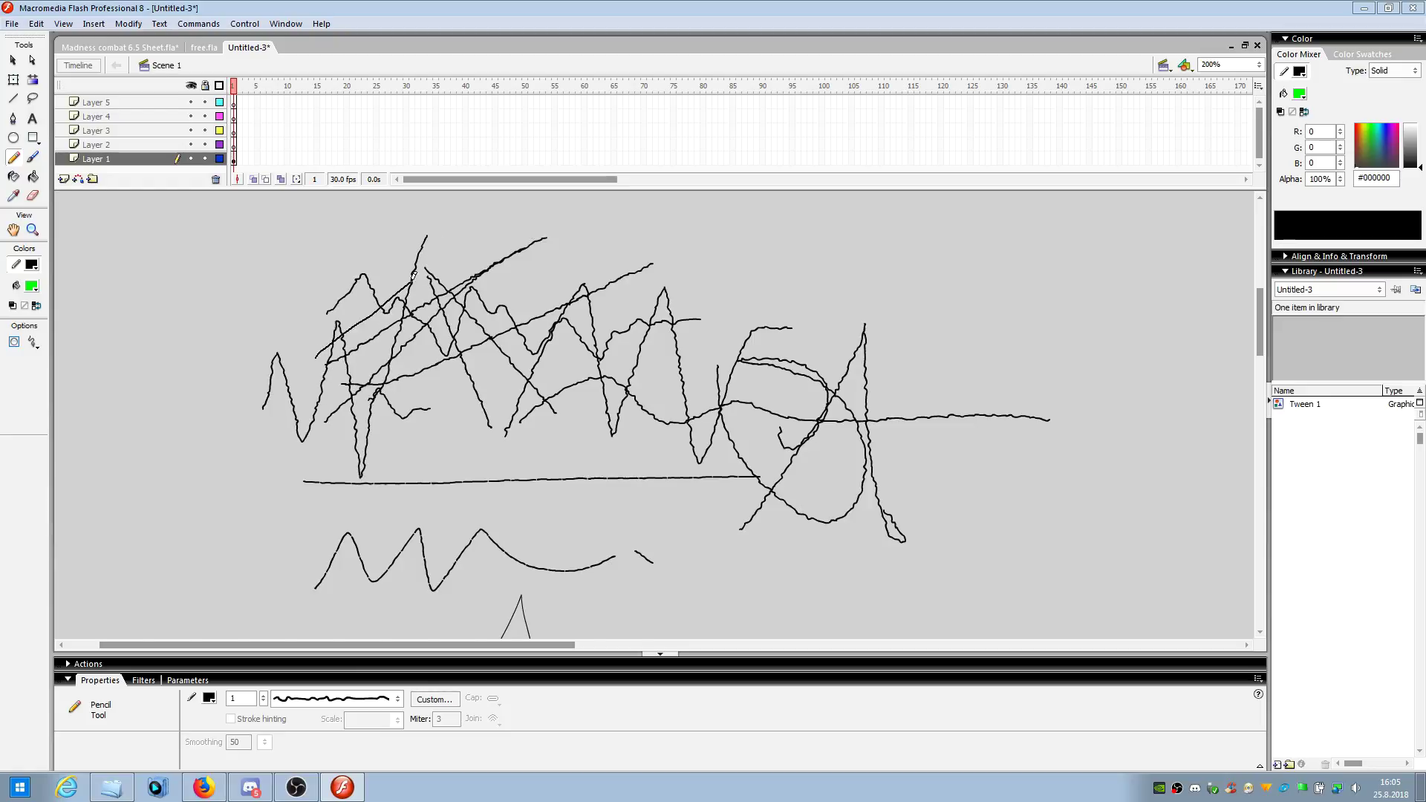
pyautogui.moveTo(315, 358); pyautogui.dragTo(435, 249)
pyautogui.moveTo(275, 314)
pyautogui.mouseDown()
pyautogui.moveTo(452, 268)
pyautogui.moveTo(451, 408)
pyautogui.mouseUp()
pyautogui.moveTo(327, 360); pyautogui.dragTo(551, 321)
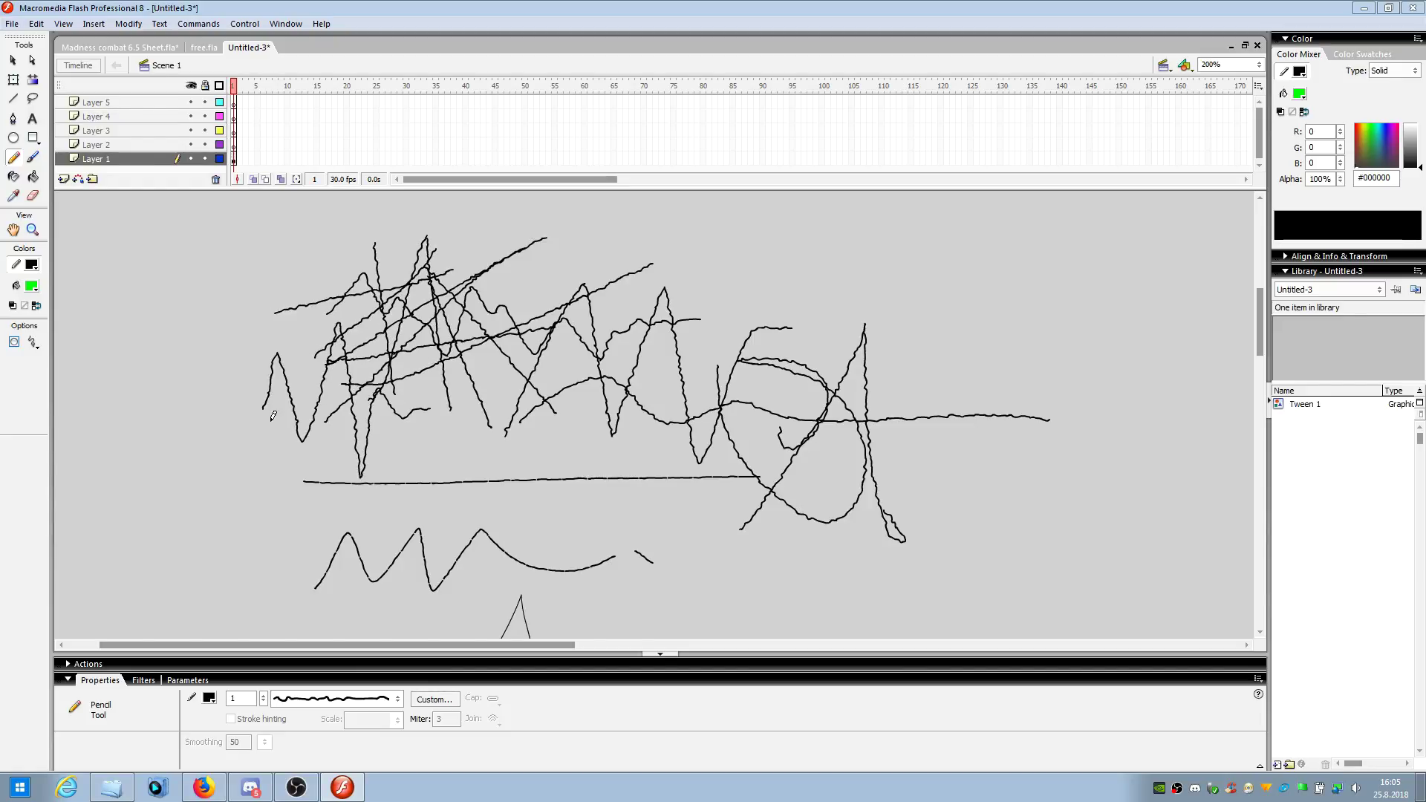
# - Set the ragged stroke's wave length to Very Short and draw two horizontal test lines above the looped scribble
pyautogui.click(393, 699)
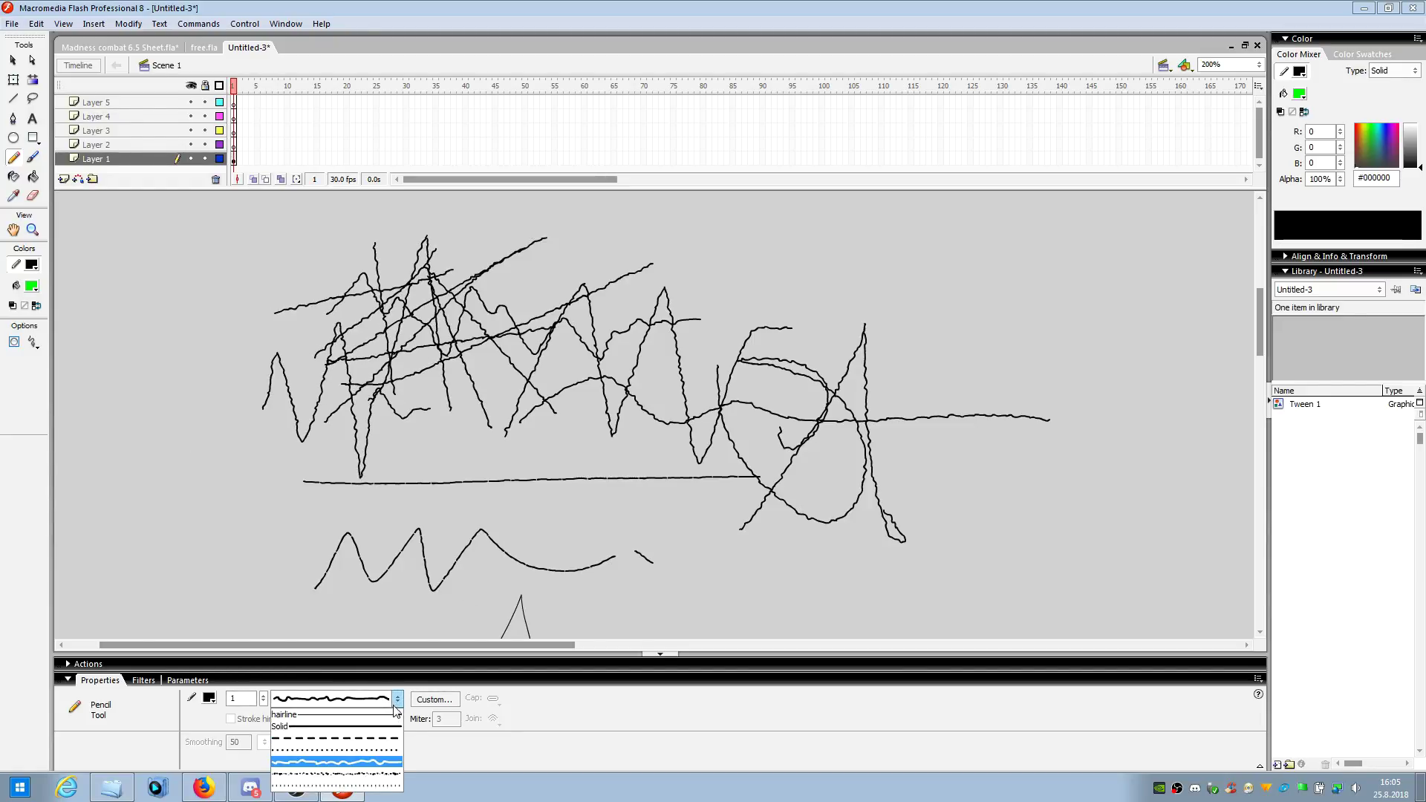
pyautogui.click(372, 716)
pyautogui.click(431, 700)
pyautogui.click(804, 376)
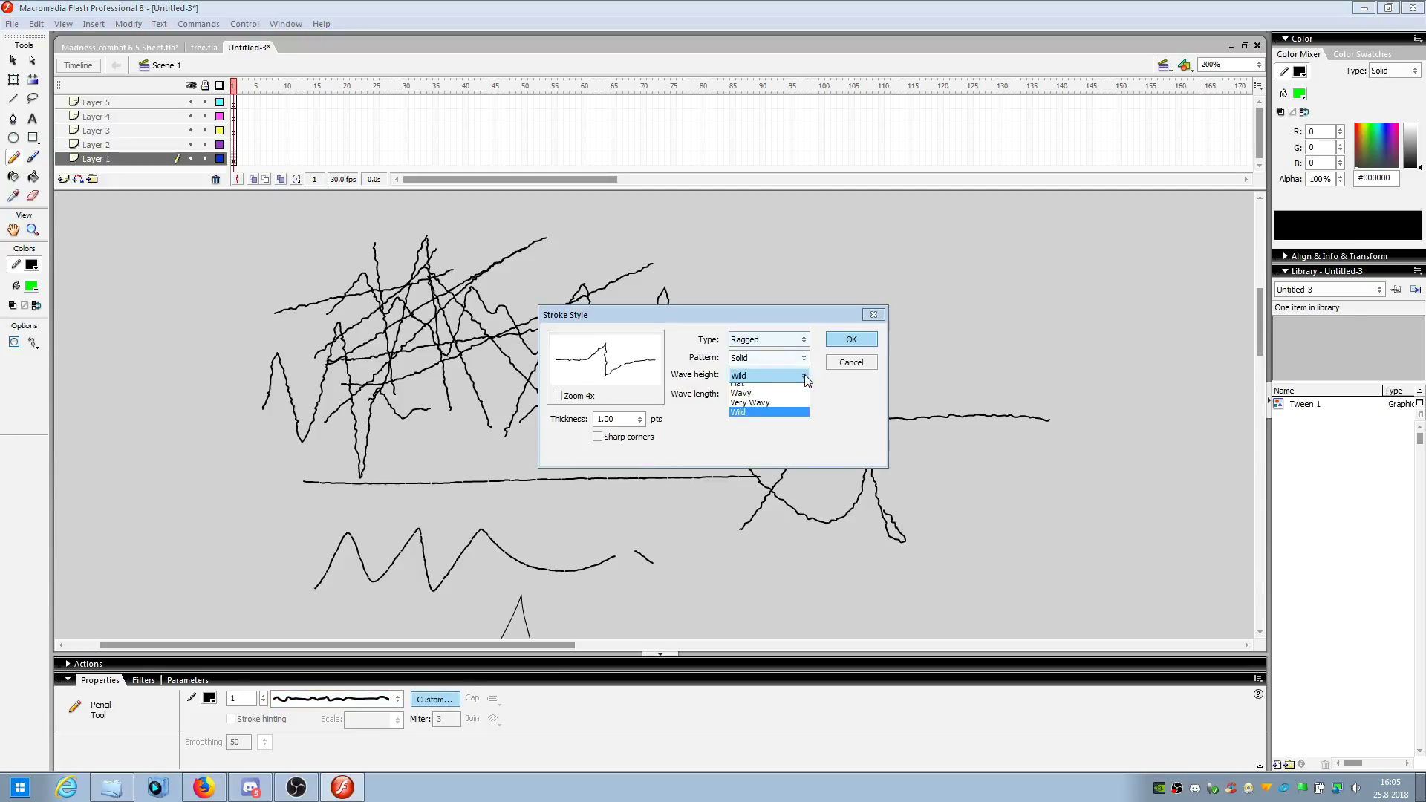
pyautogui.click(765, 414)
pyautogui.click(804, 394)
pyautogui.click(750, 408)
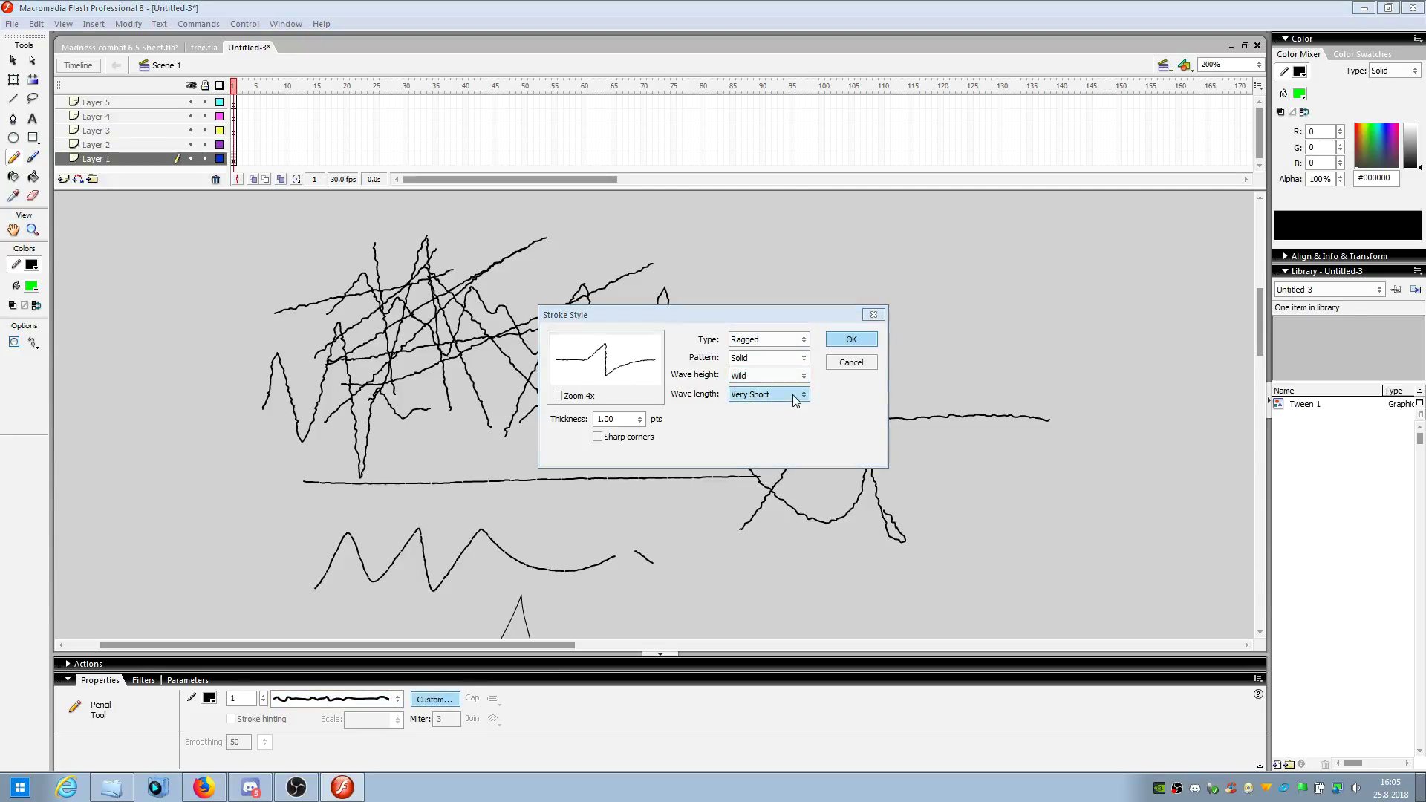
pyautogui.click(869, 339)
pyautogui.moveTo(784, 288); pyautogui.dragTo(969, 289)
pyautogui.moveTo(864, 309); pyautogui.dragTo(1066, 309)
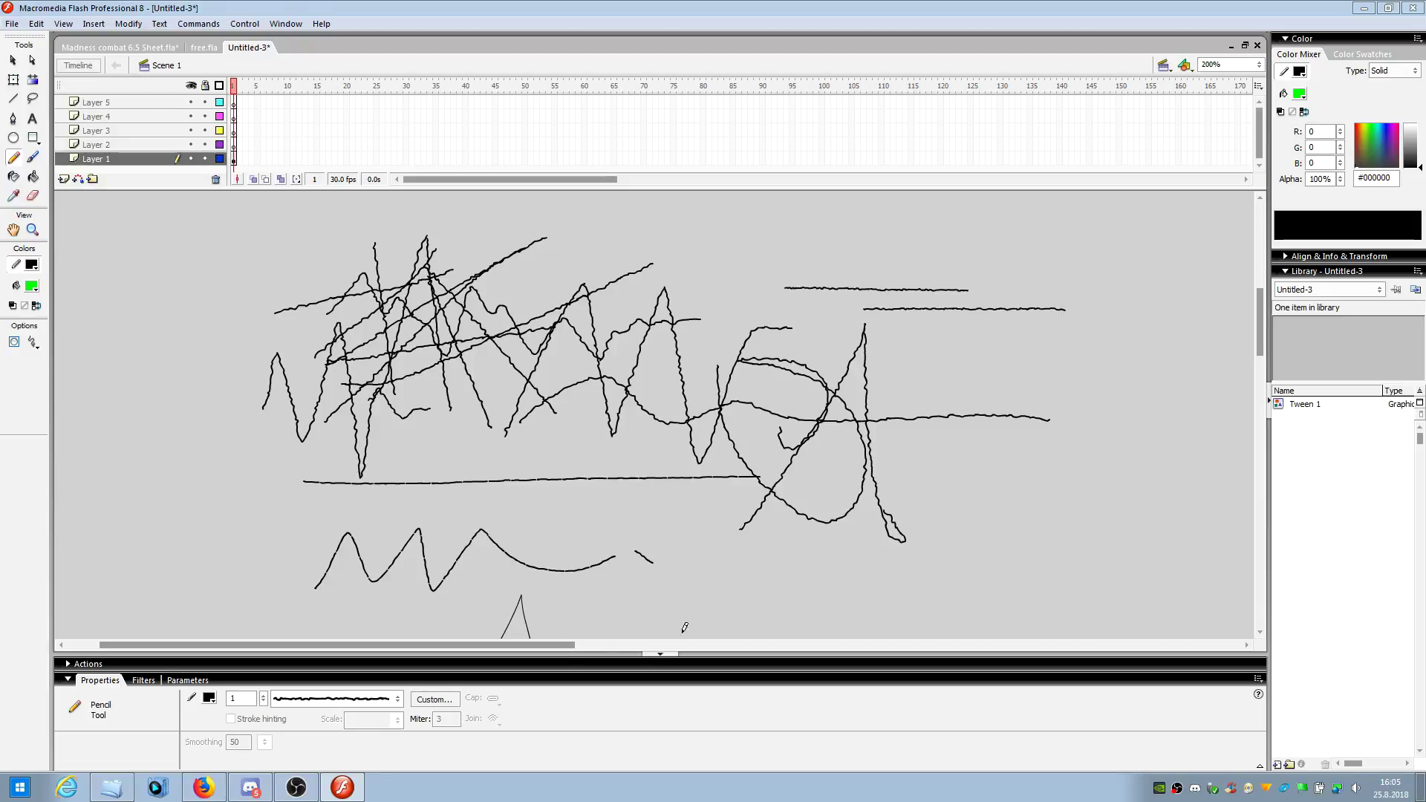
# - Set the ragged stroke's wave length to Long and draw a horizontal test line and a short wavy line beside the scribbles
pyautogui.click(398, 699)
pyautogui.click(390, 728)
pyautogui.click(436, 698)
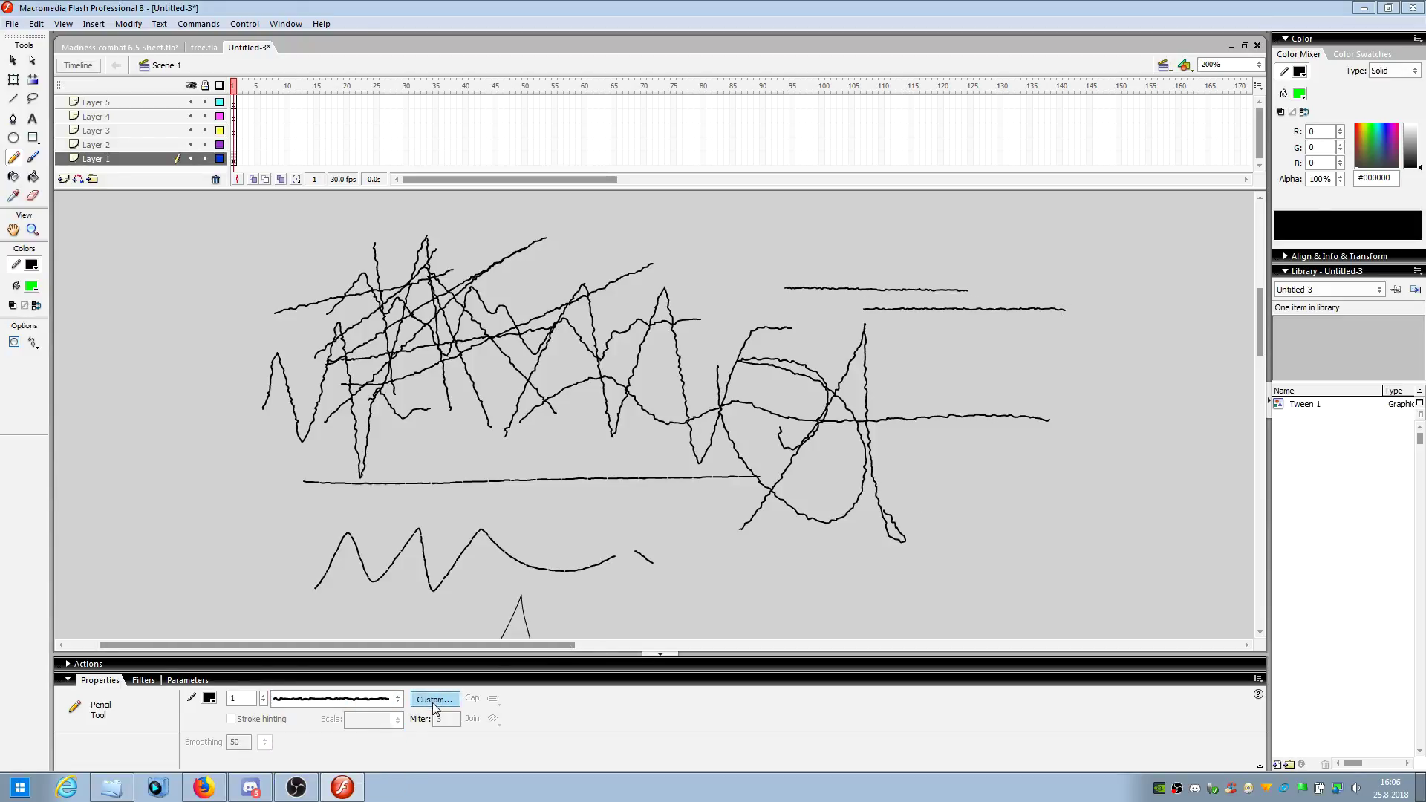
pyautogui.click(798, 395)
pyautogui.click(797, 395)
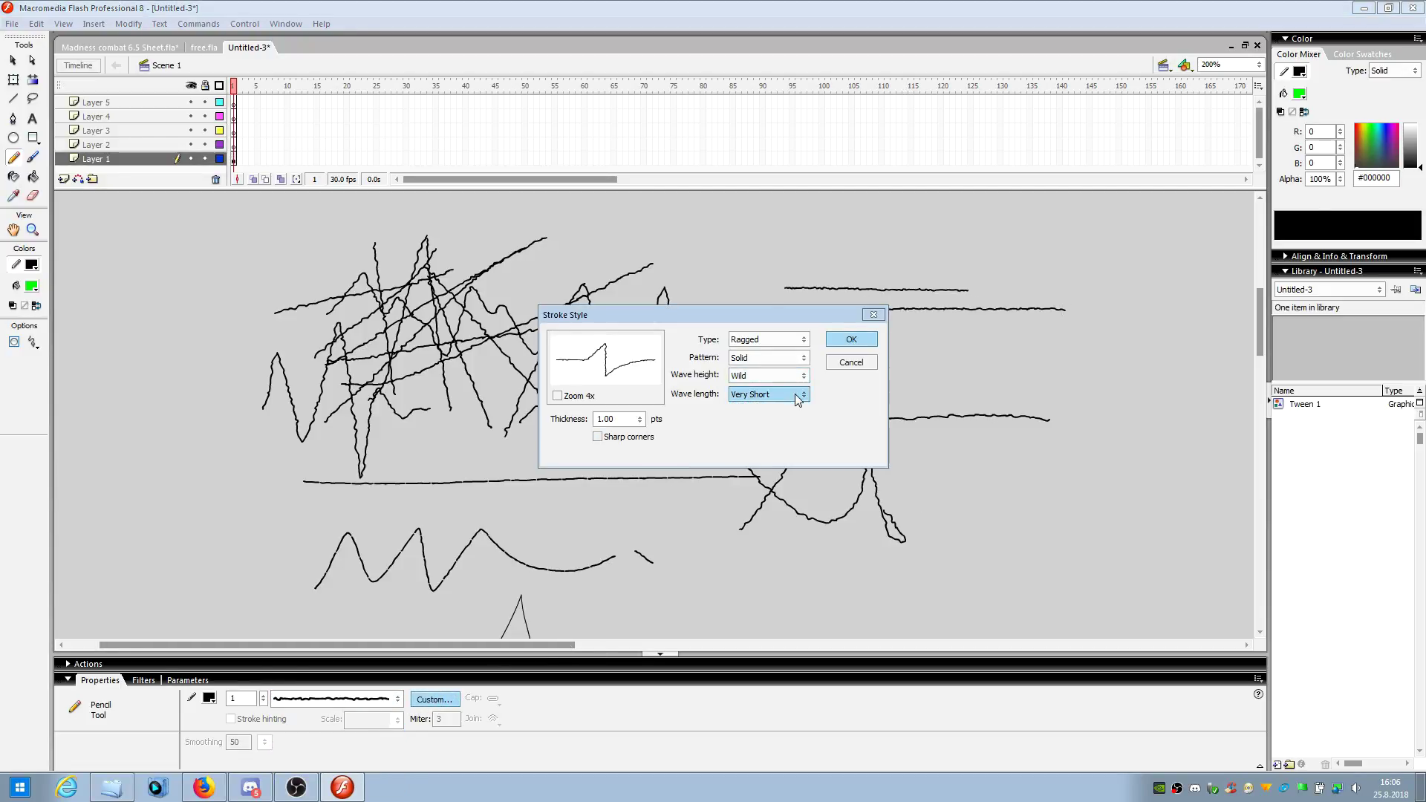
pyautogui.click(788, 394)
pyautogui.click(777, 435)
pyautogui.click(851, 340)
pyautogui.moveTo(766, 245); pyautogui.dragTo(1067, 247)
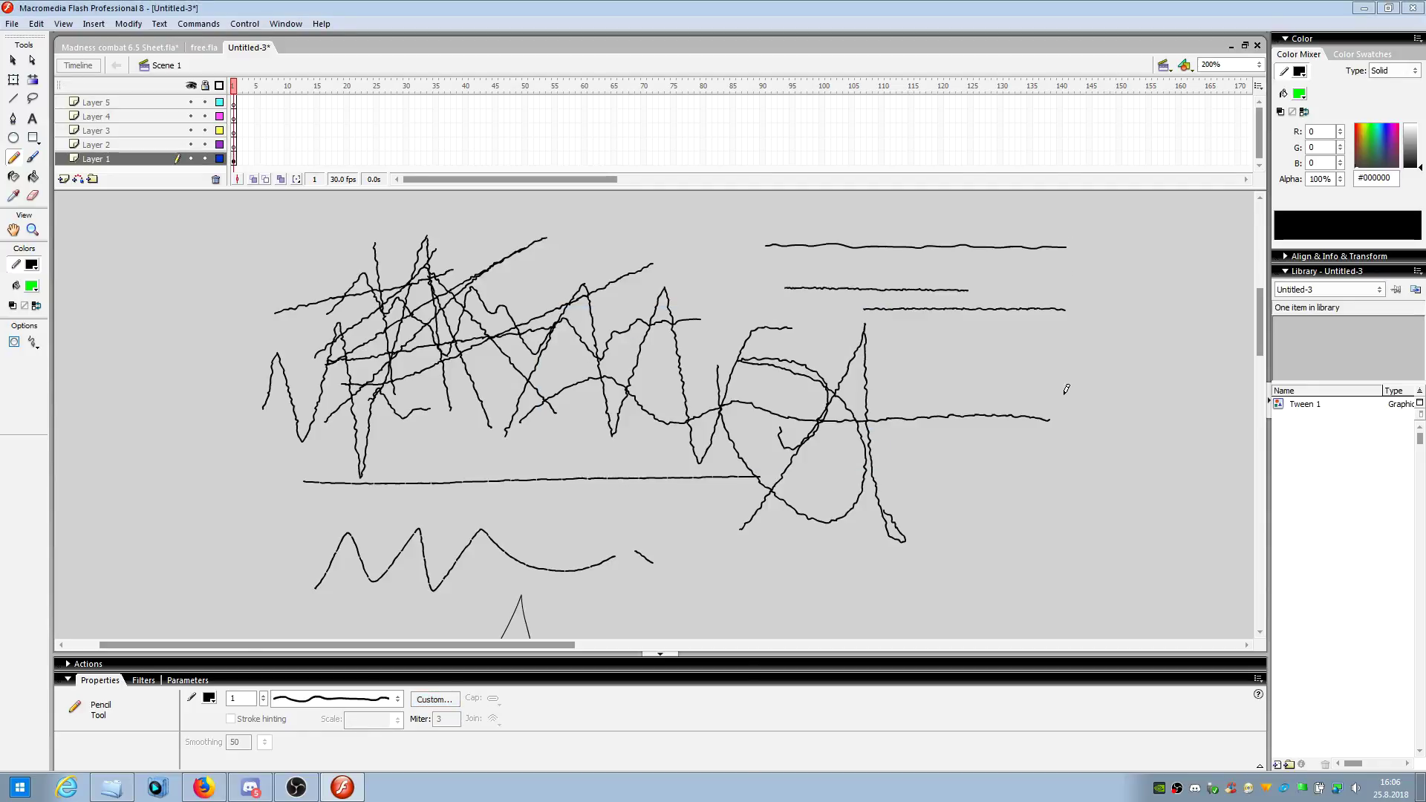
pyautogui.moveTo(984, 343); pyautogui.dragTo(1155, 367)
# - Select everything on Layer 1's first frame and delete all the test strokes
pyautogui.scroll(2, 1098, 509)
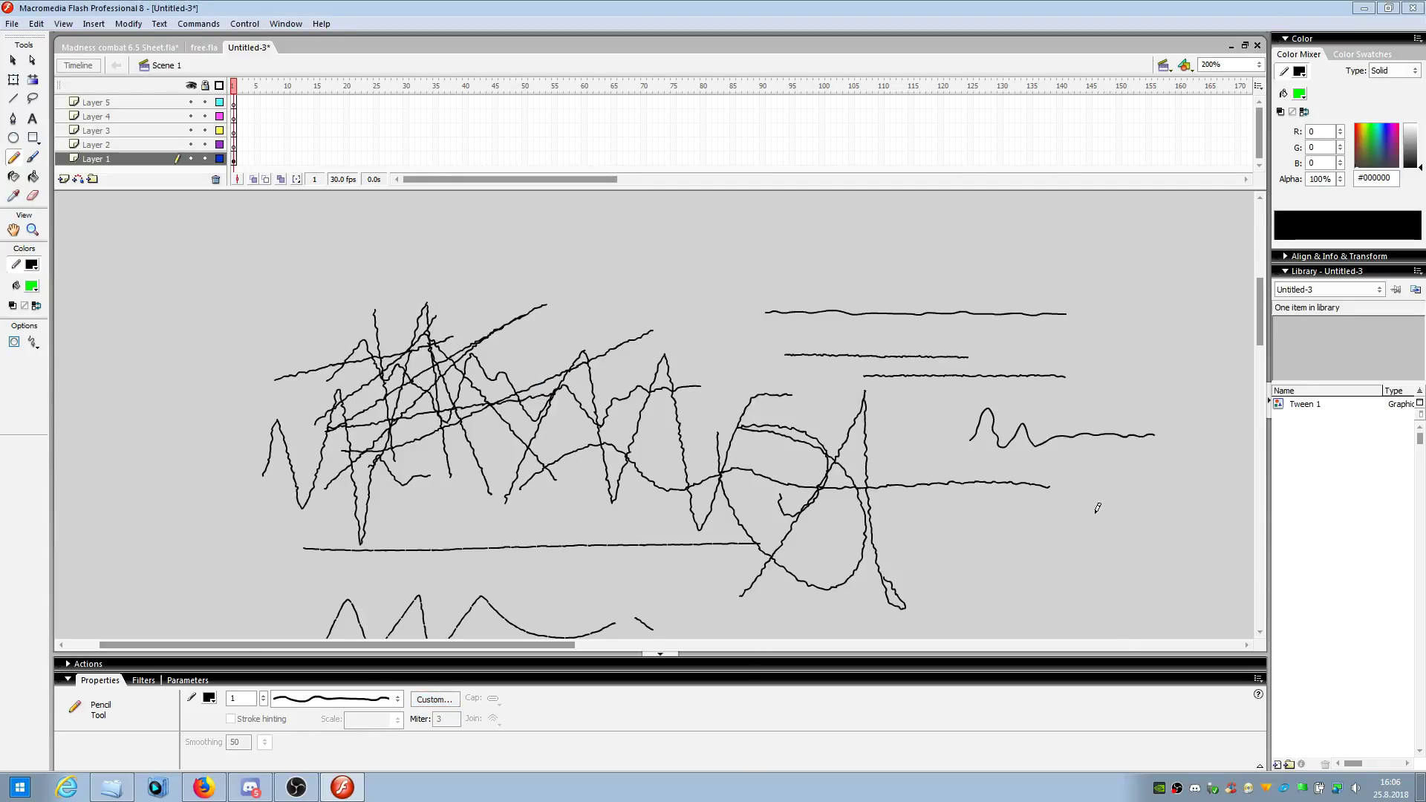
pyautogui.click(234, 159)
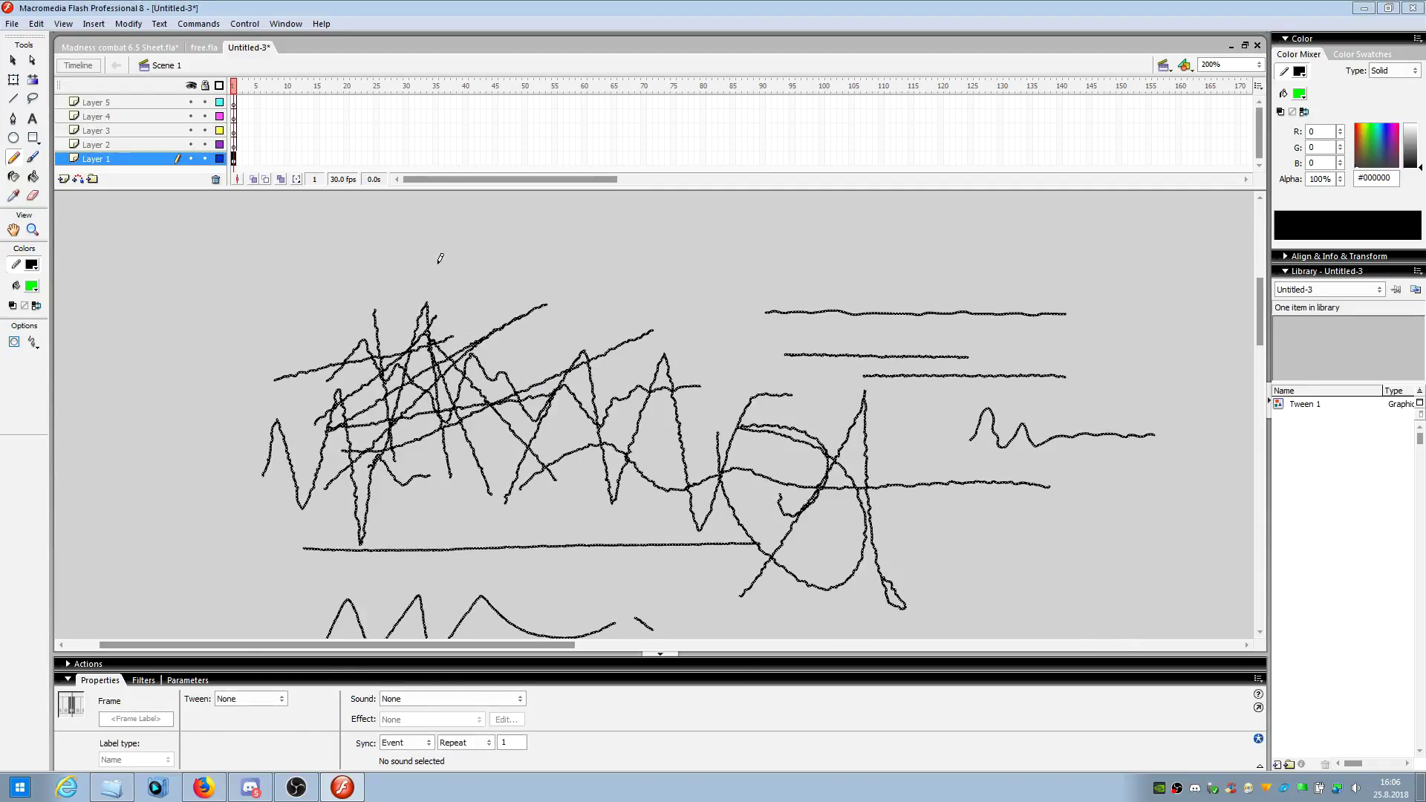
pyautogui.press('Delete')
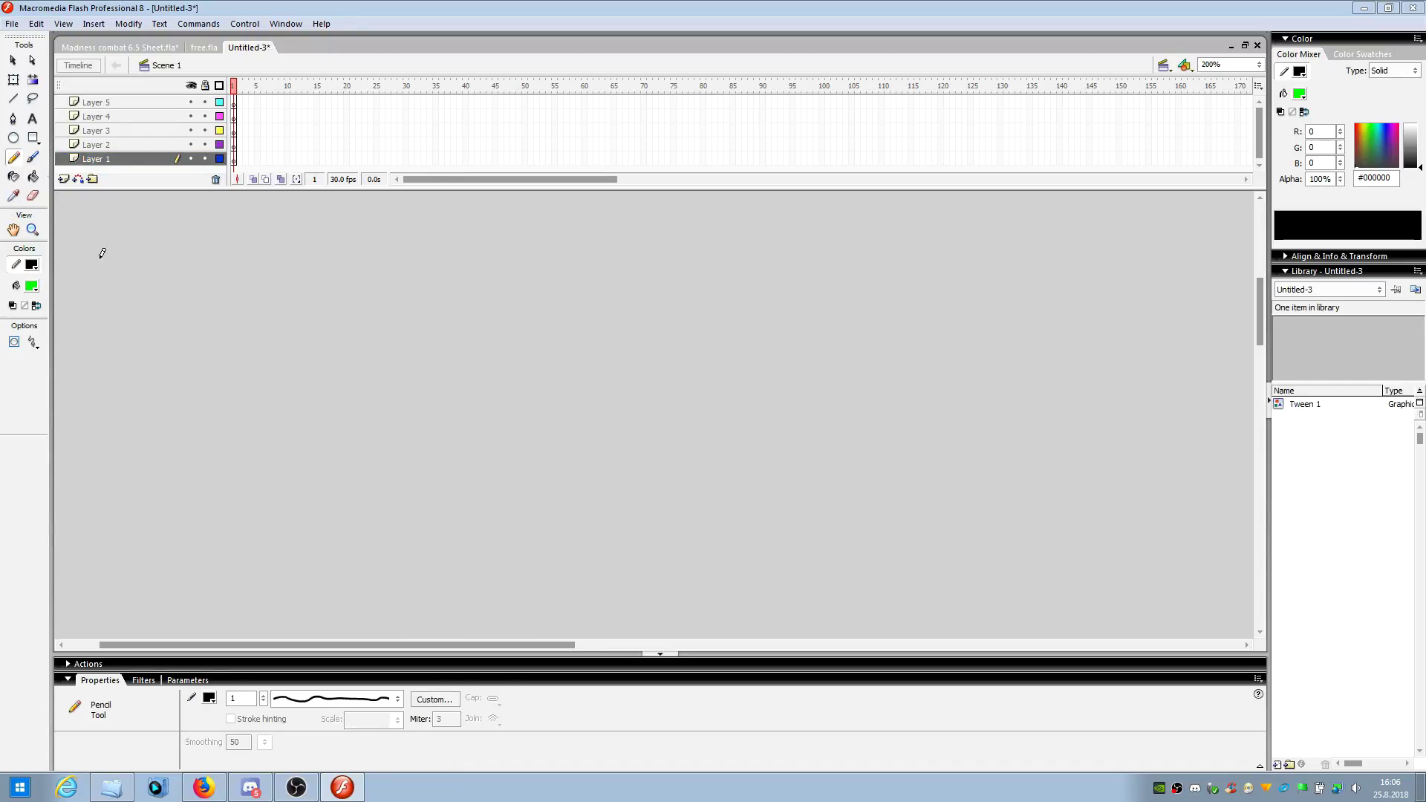
pyautogui.click(33, 177)
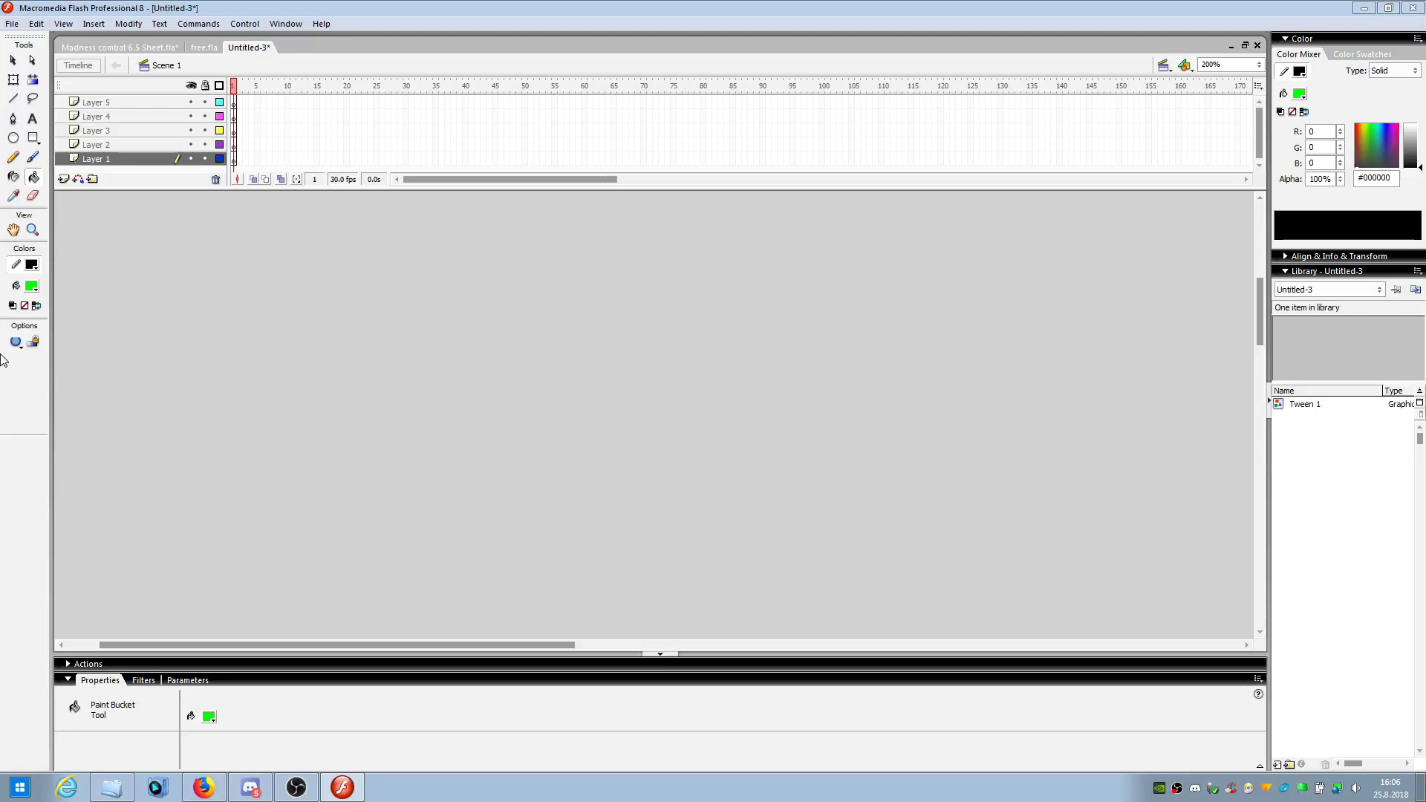
pyautogui.click(13, 197)
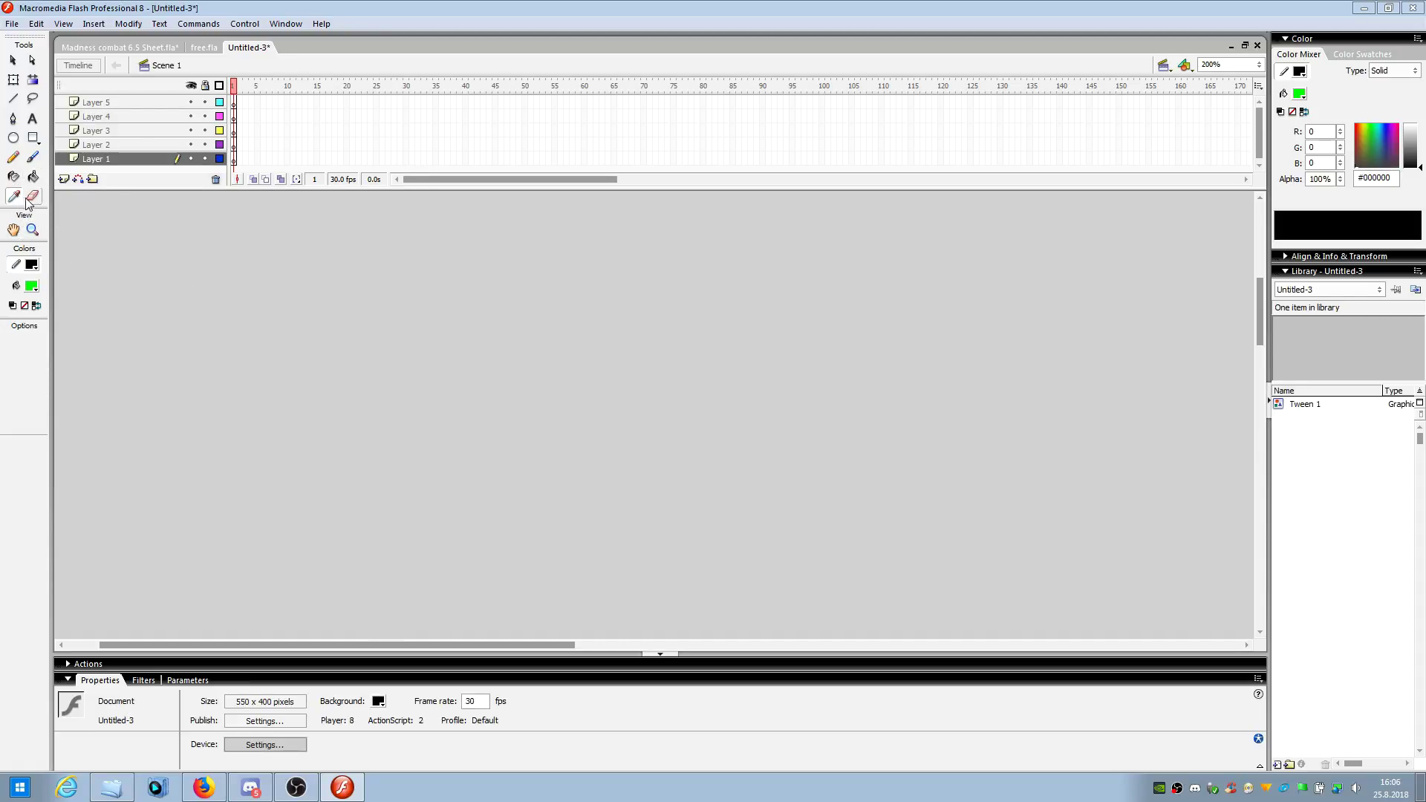
# - Draw a green-filled rectangle with the ragged black outline on the empty canvas, and switch to the Selection tool
pyautogui.click(34, 138)
pyautogui.moveTo(352, 307); pyautogui.dragTo(505, 473)
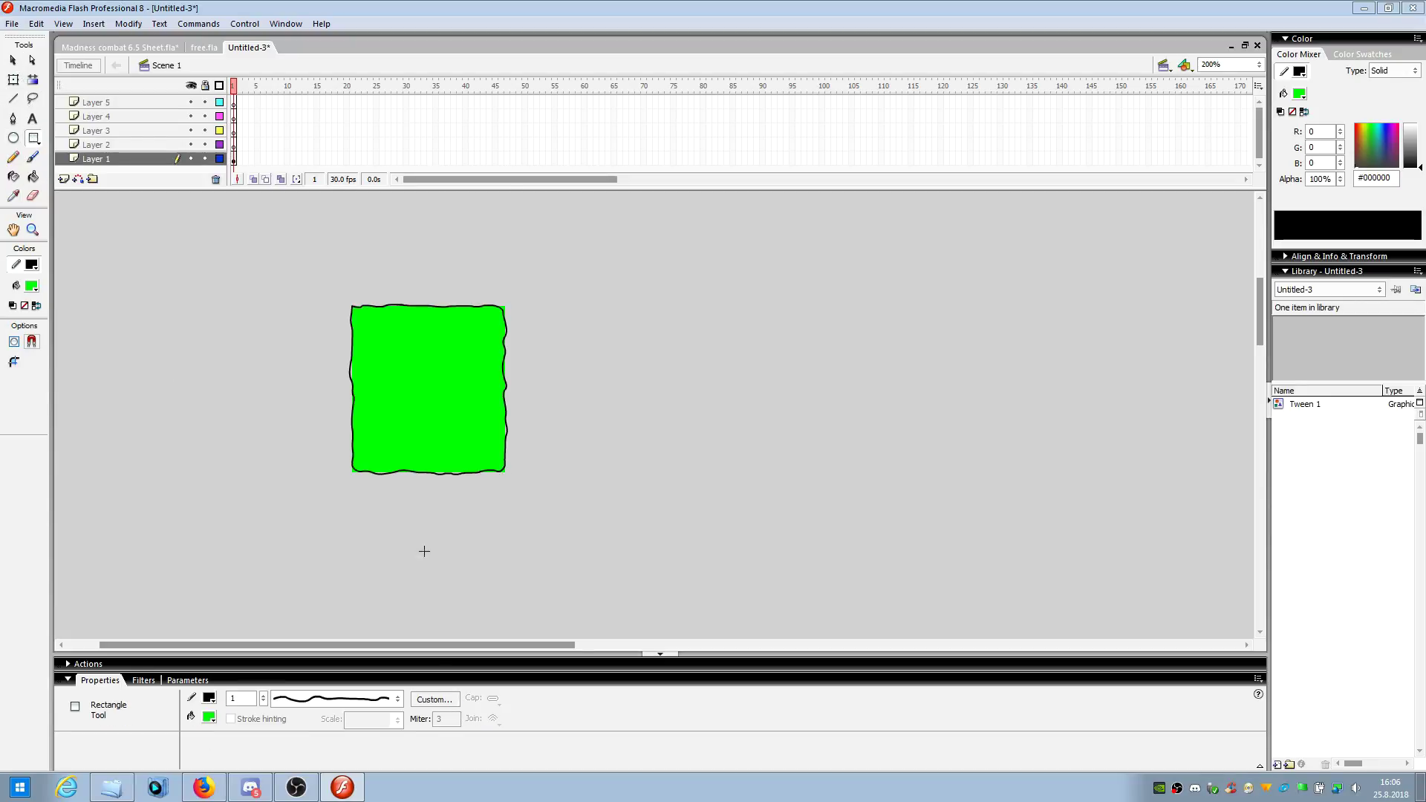
pyautogui.click(13, 60)
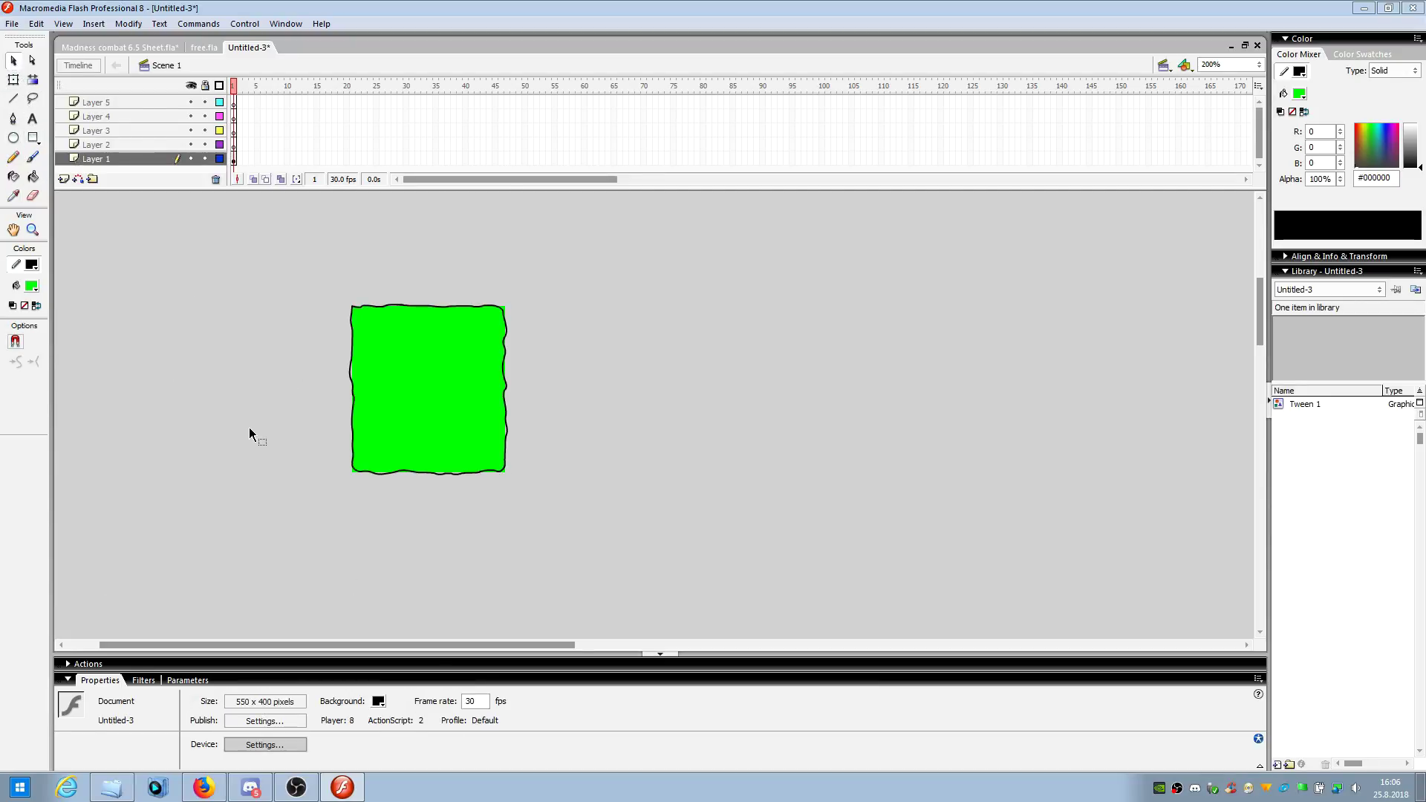
# - Set the fill color to red, and sample the rectangle's green fill with the Eyedropper
pyautogui.click(32, 286)
pyautogui.click(21, 386)
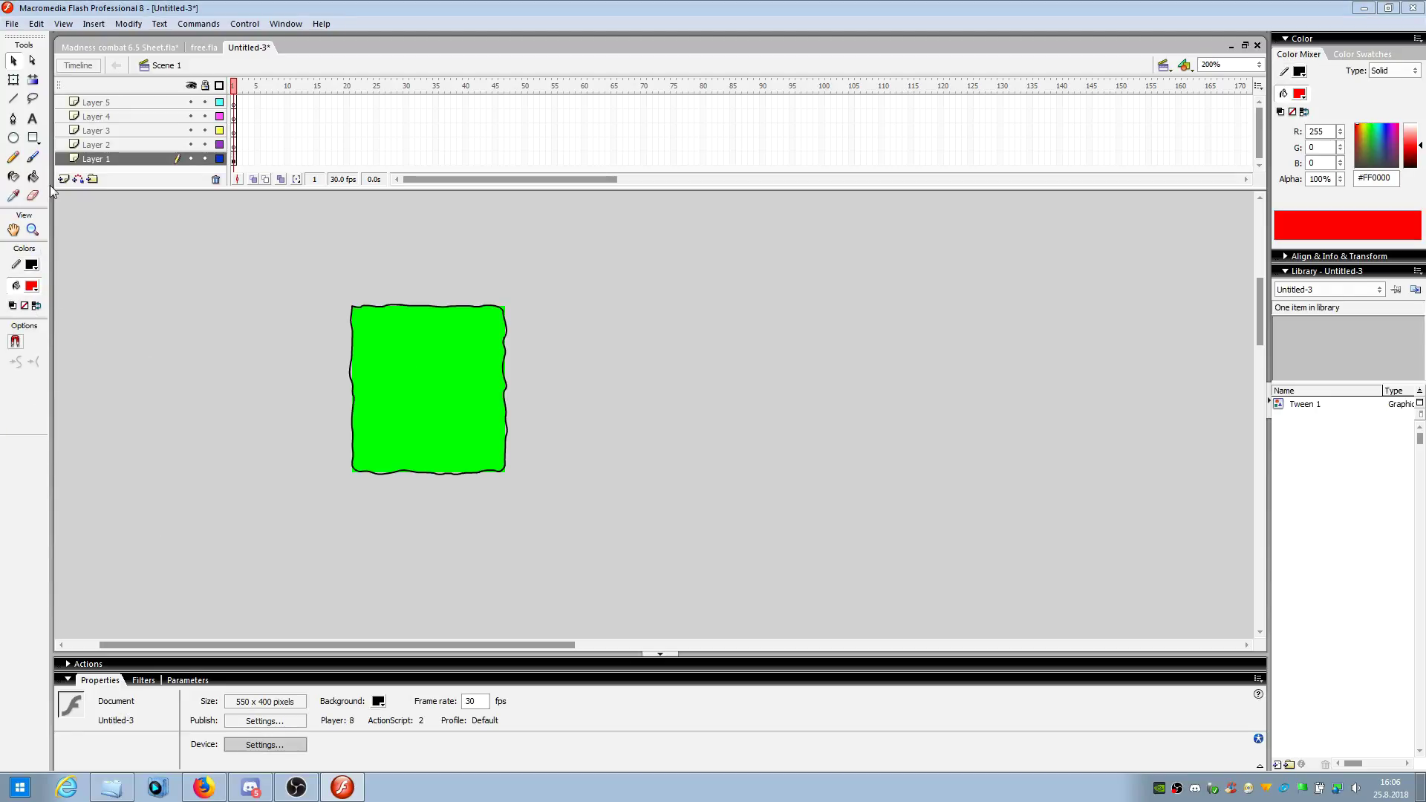
pyautogui.click(13, 195)
pyautogui.click(414, 362)
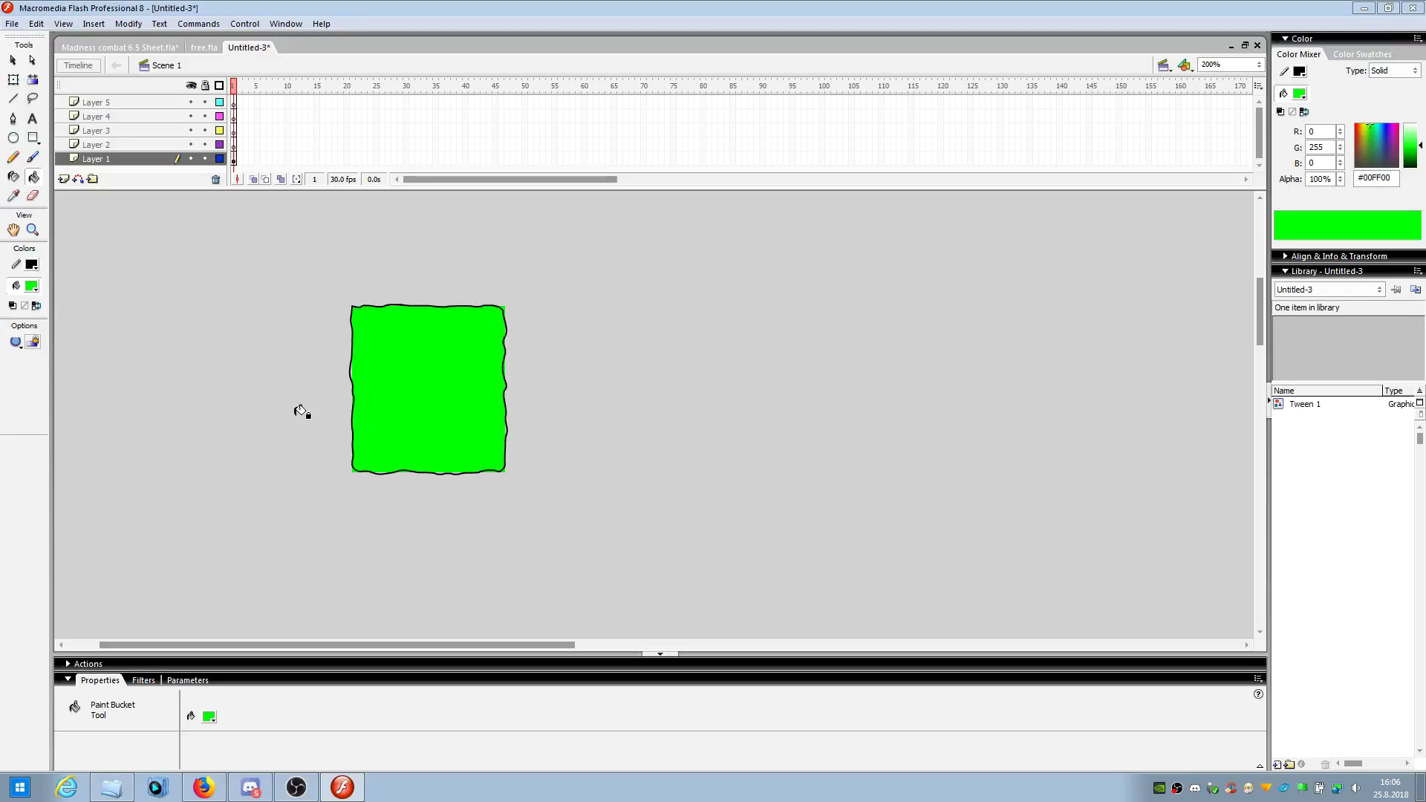
# - Pick the blue #2B65A2 from the screen as the fill color and fill the rectangle with it
pyautogui.click(13, 60)
pyautogui.click(32, 286)
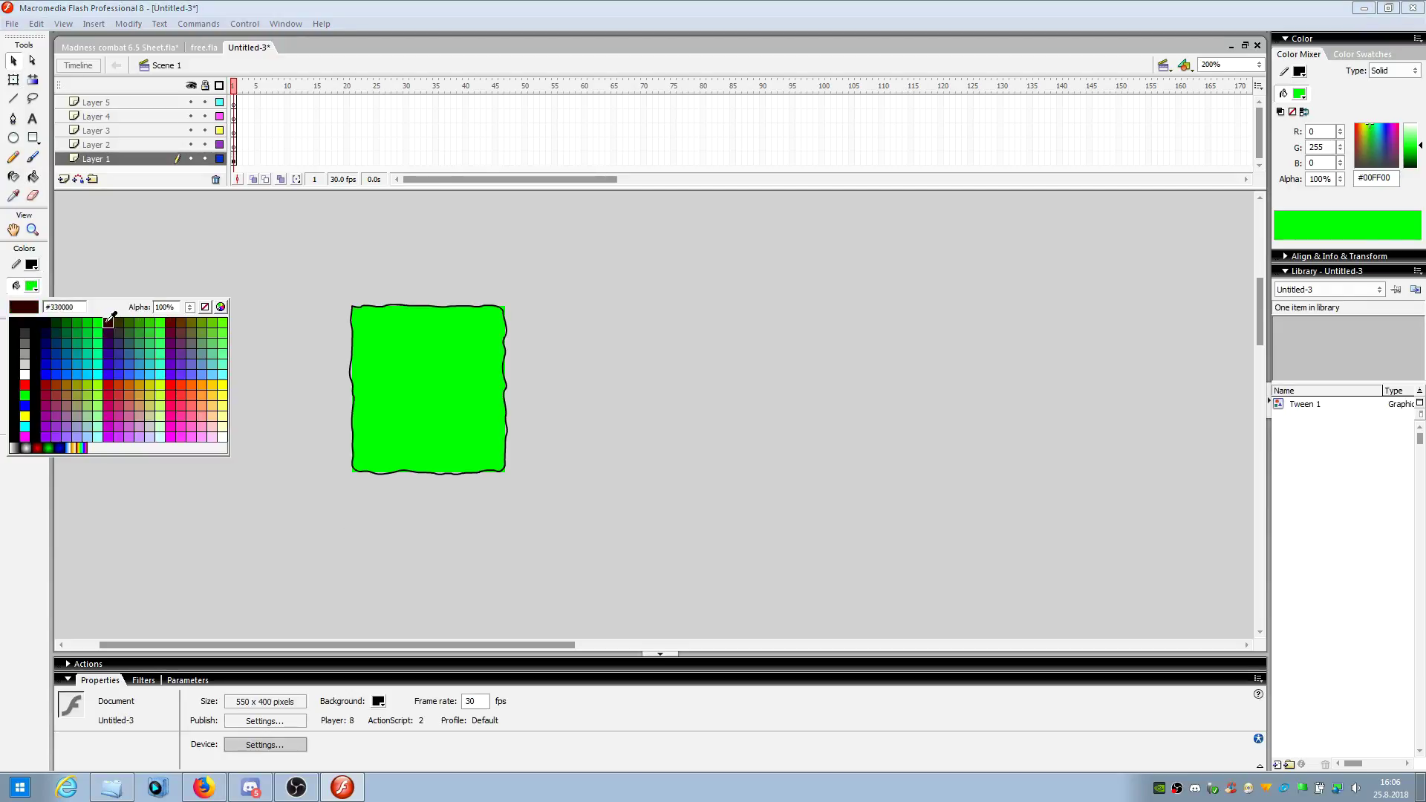
pyautogui.click(25, 385)
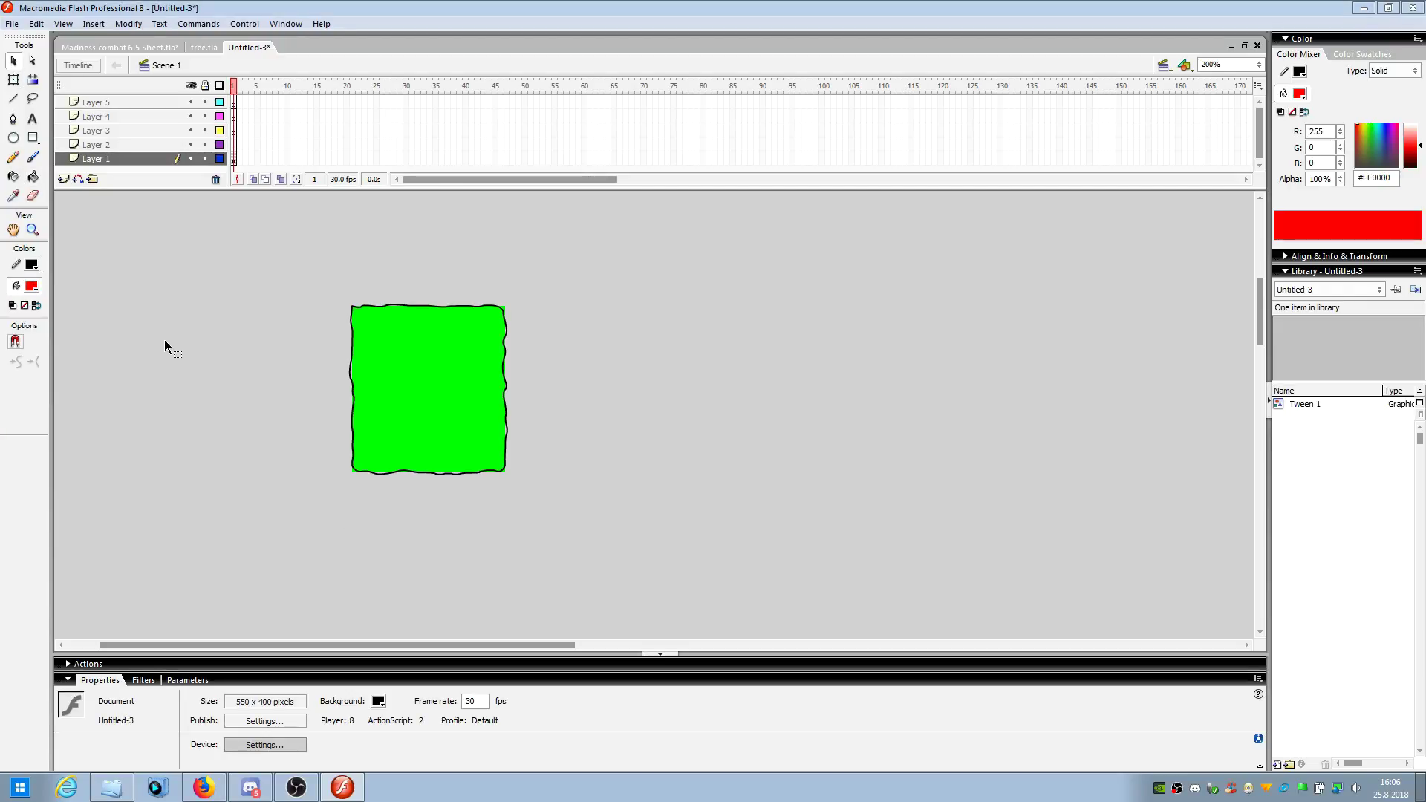
pyautogui.click(31, 287)
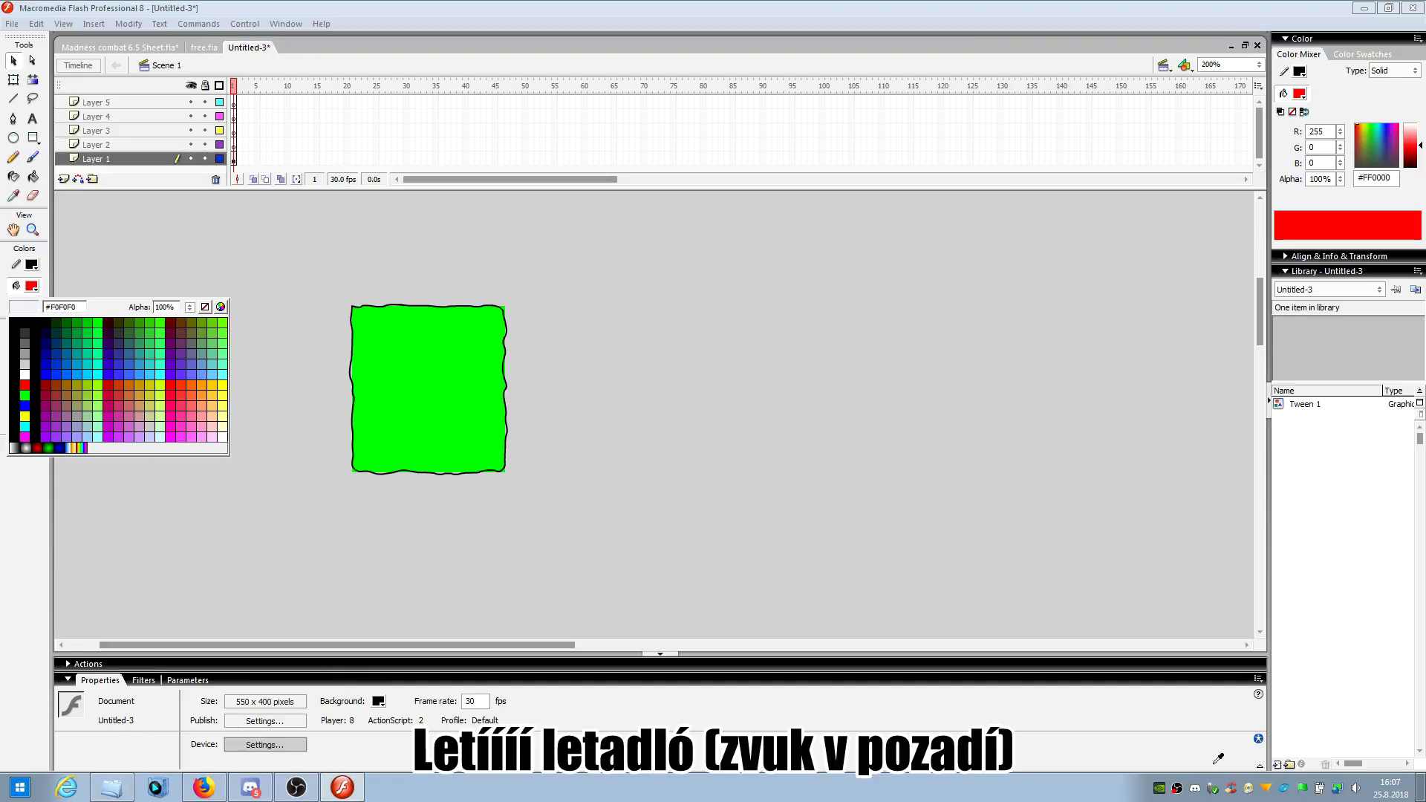
pyautogui.click(1258, 738)
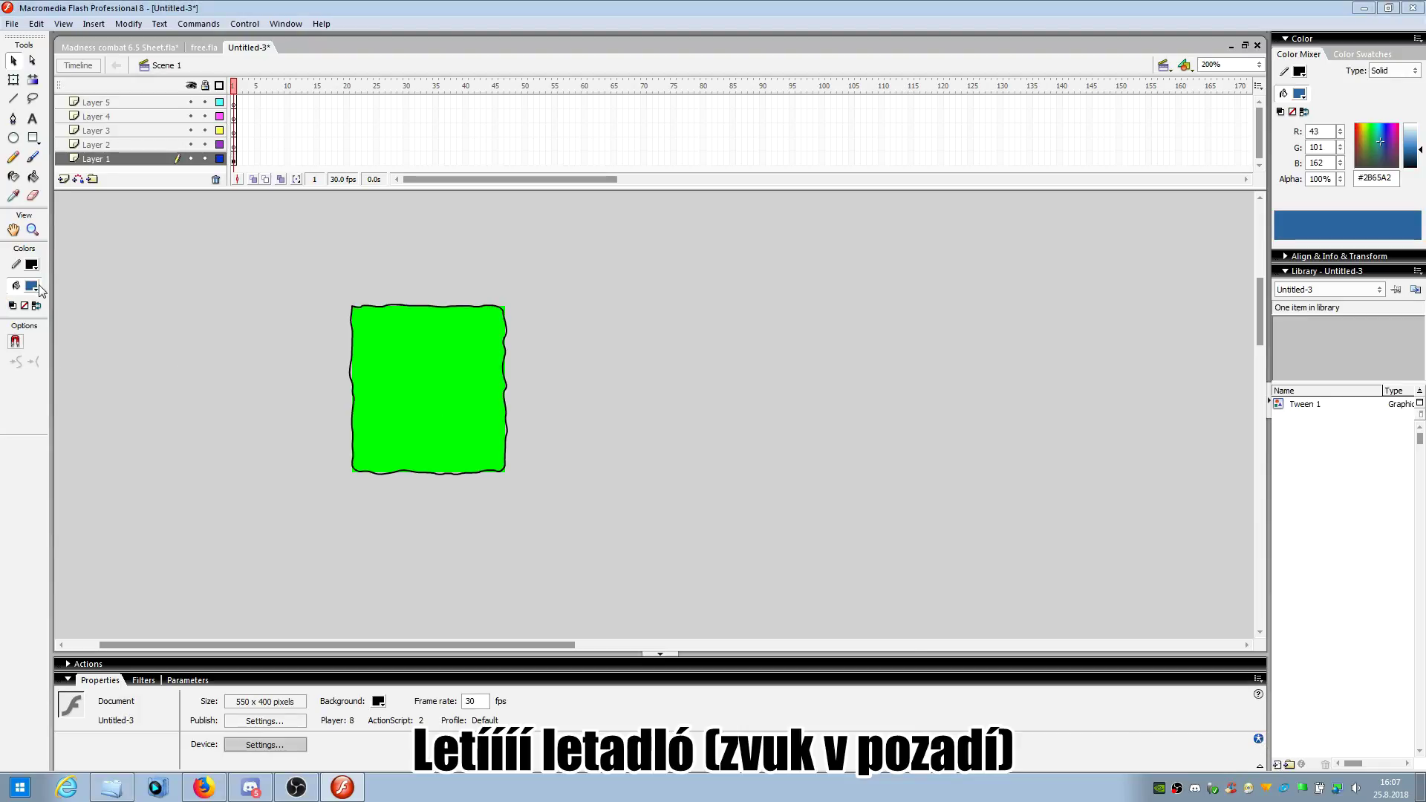
pyautogui.click(33, 176)
pyautogui.click(449, 438)
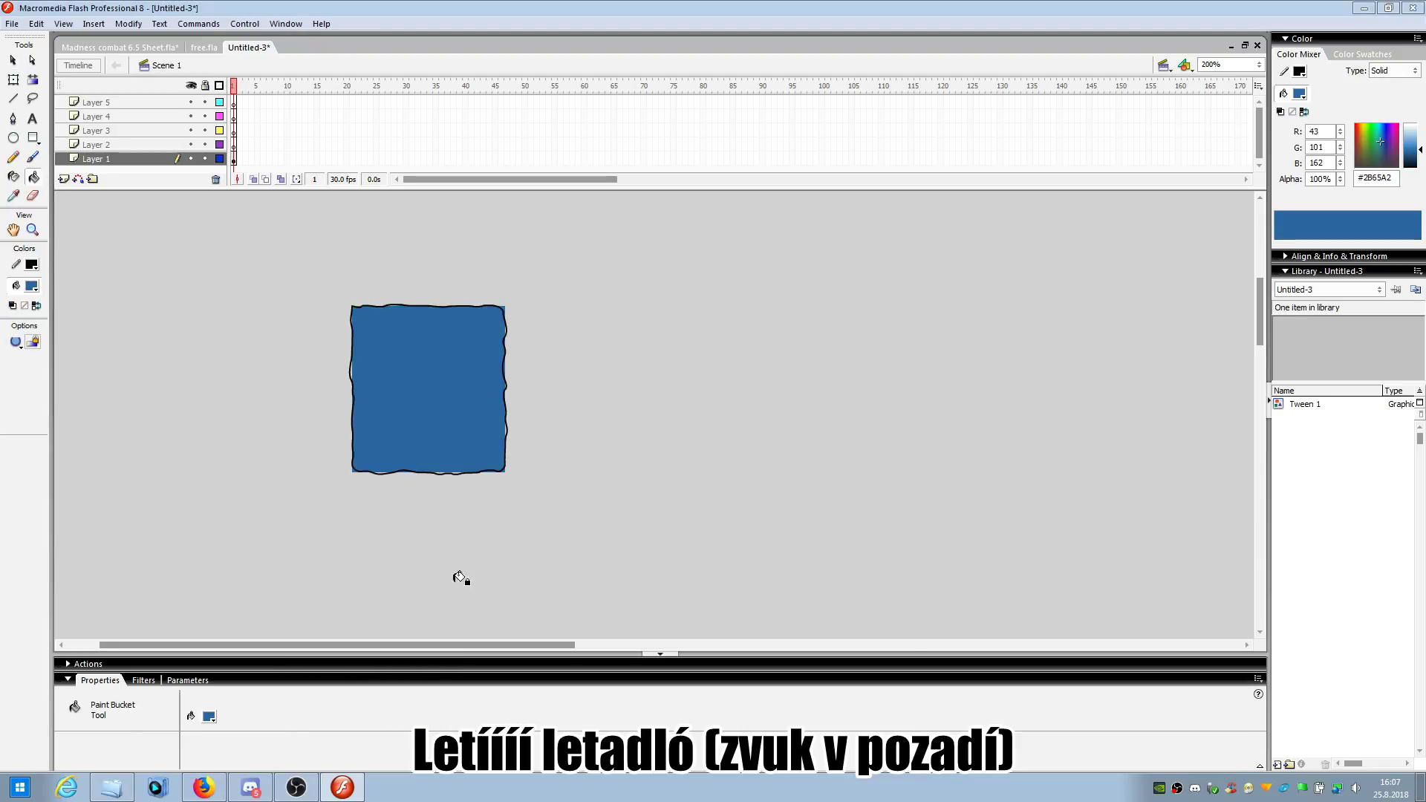
pyautogui.click(13, 60)
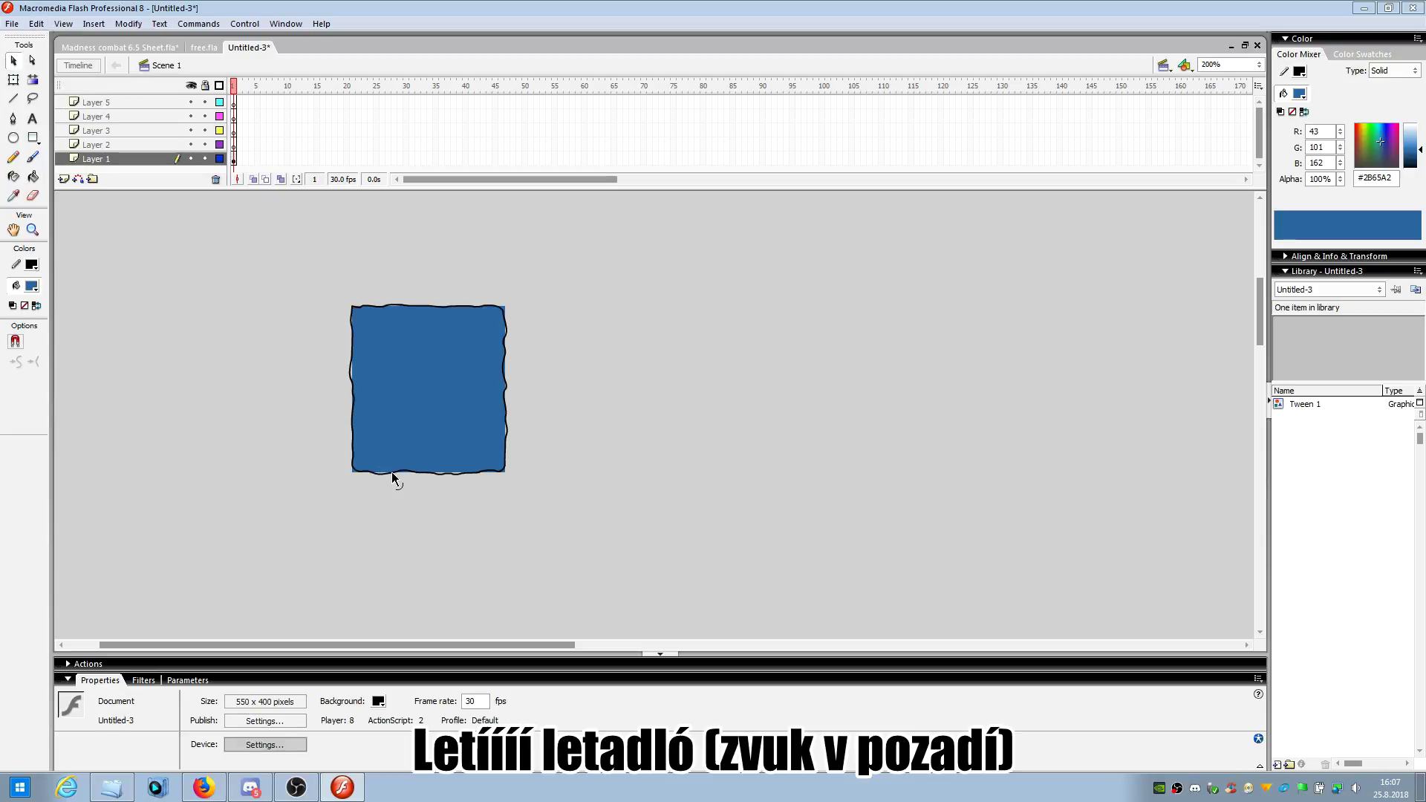
# - Bend the rectangle's bottom edge slightly downward and pull its left edge outward into a wide curve
pyautogui.moveTo(392, 475); pyautogui.dragTo(394, 492)
pyautogui.moveTo(354, 373); pyautogui.dragTo(278, 395)
pyautogui.moveTo(544, 579); pyautogui.dragTo(217, 304)
pyautogui.click(102, 341)
# - Select the whole curved shape and recolor its fill with the gray #B8B8B8 sampled from the screen
pyautogui.moveTo(112, 549); pyautogui.dragTo(520, 294)
pyautogui.click(31, 286)
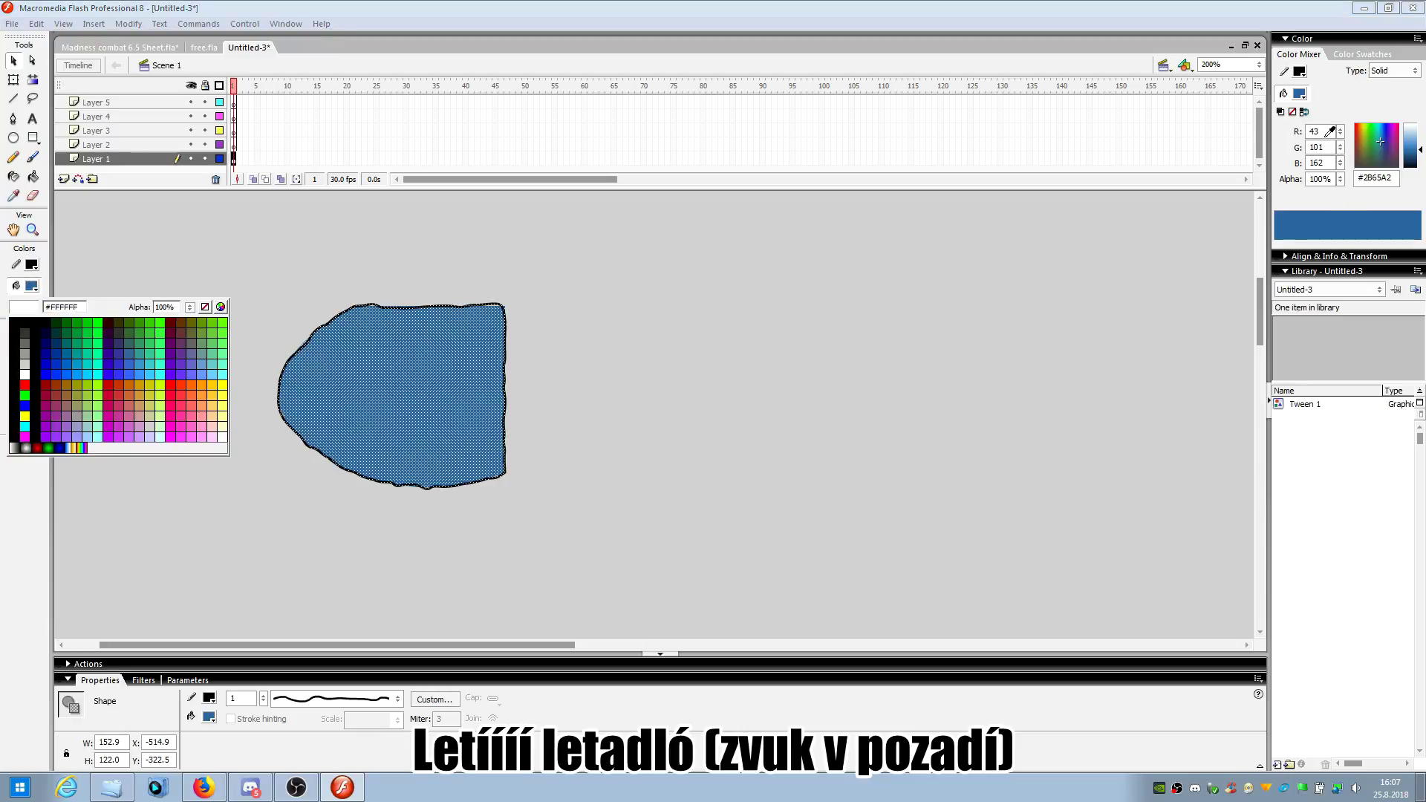
pyautogui.click(1197, 46)
pyautogui.click(709, 605)
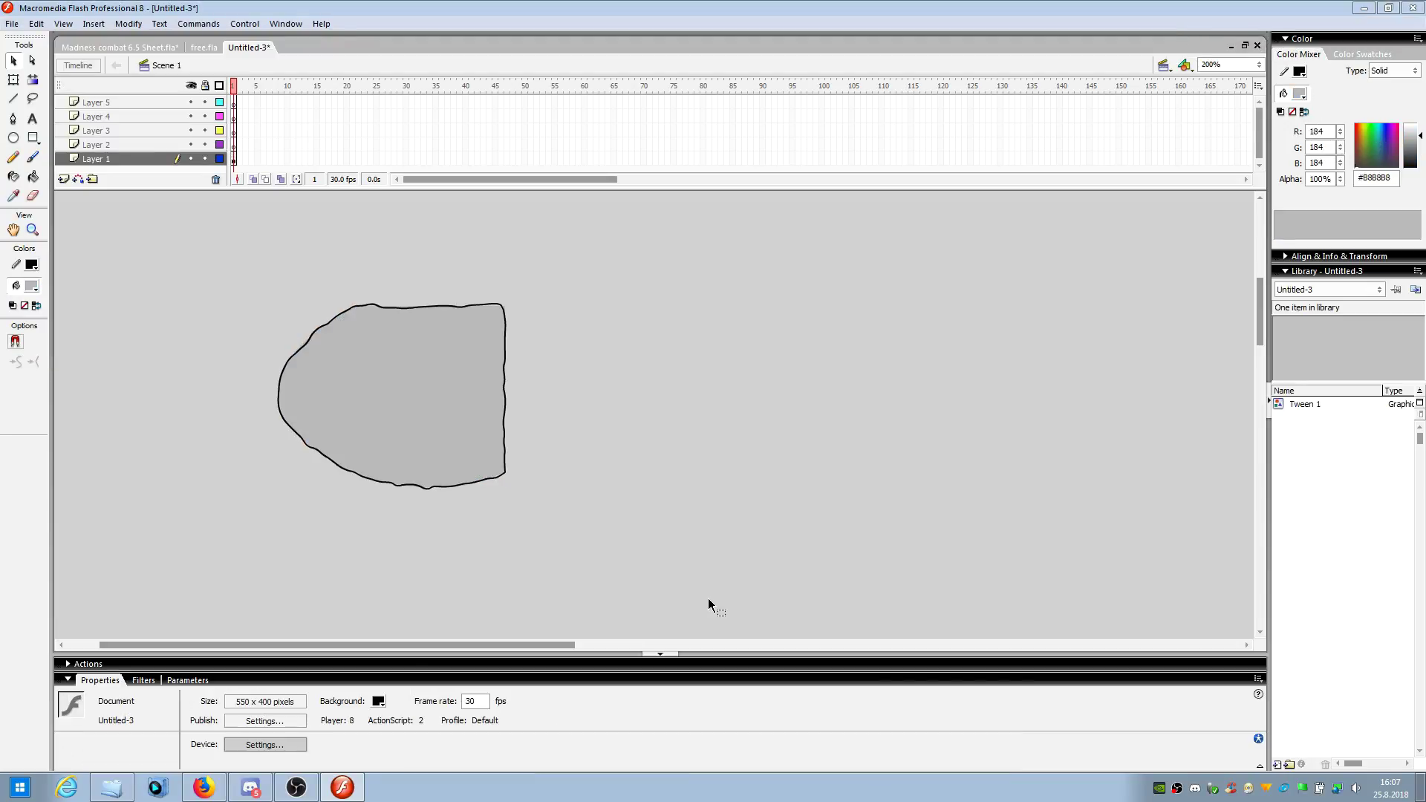
pyautogui.moveTo(708, 605); pyautogui.dragTo(222, 254)
pyautogui.click(146, 267)
# - Set the fill color to the mauve #916D84 sampled from the screen and fill the curved shape with it
pyautogui.click(14, 196)
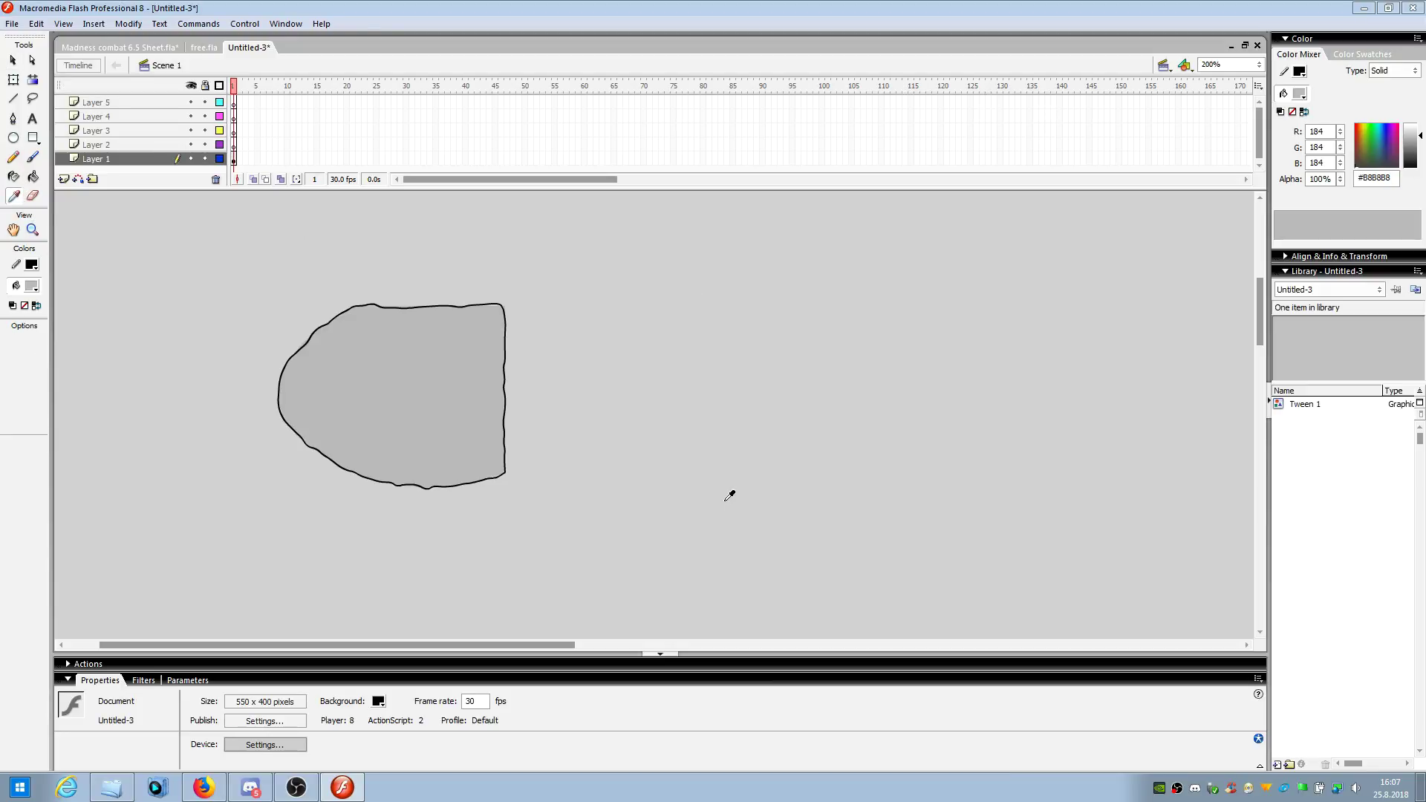
pyautogui.click(32, 287)
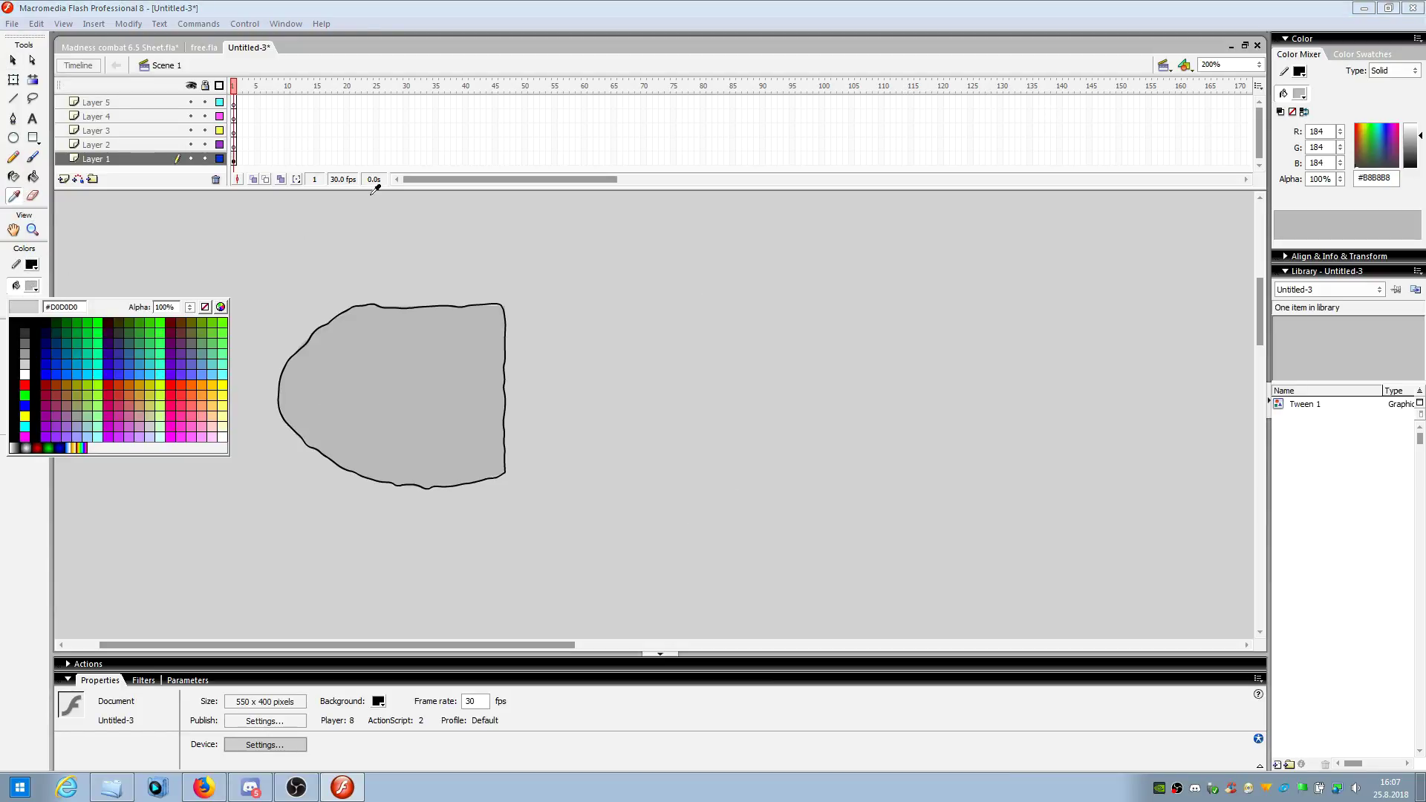
pyautogui.click(17, 24)
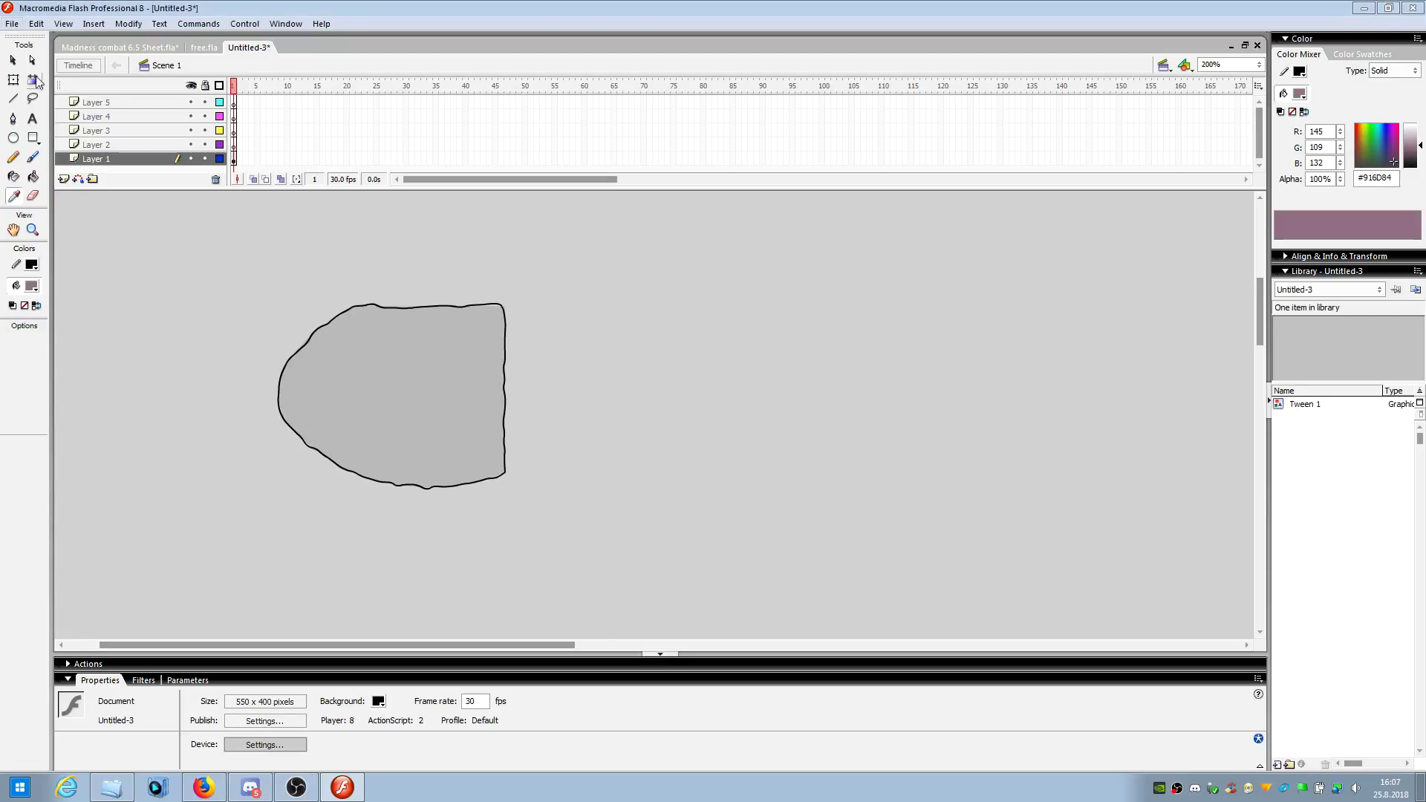
pyautogui.click(33, 176)
pyautogui.click(383, 391)
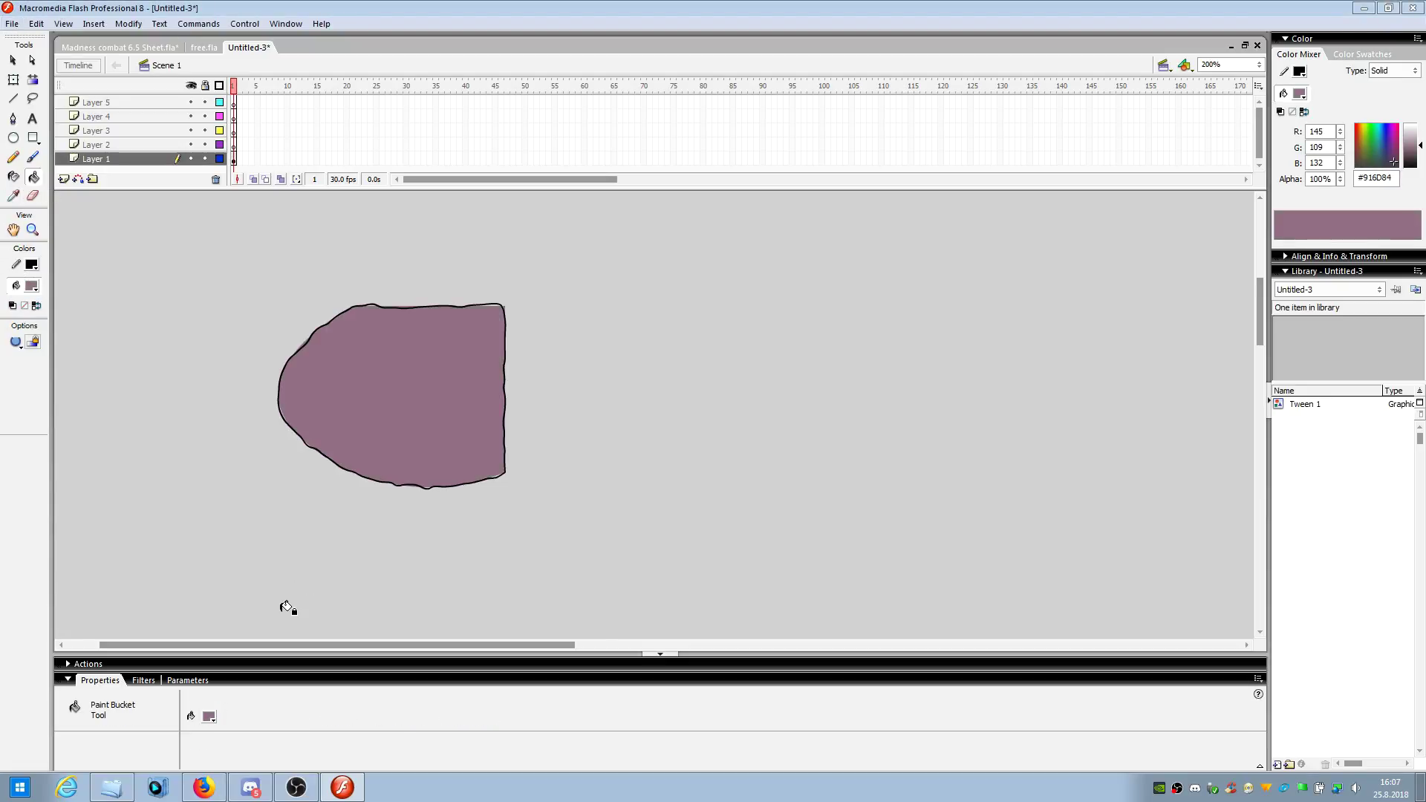
# - Select the entire curved shape and delete it from the canvas
pyautogui.click(13, 60)
pyautogui.hotkey('ctrl', 'a')
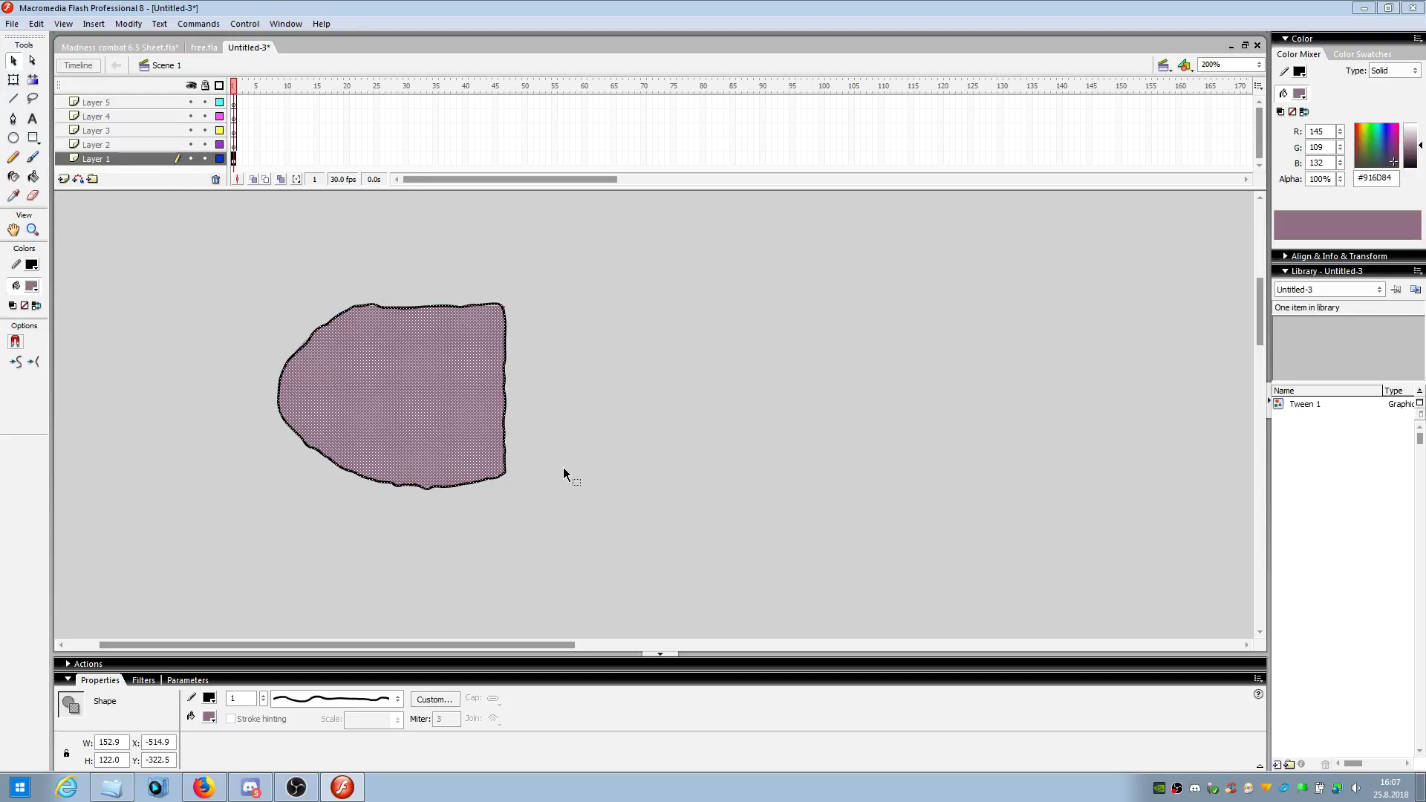
pyautogui.press('Delete')
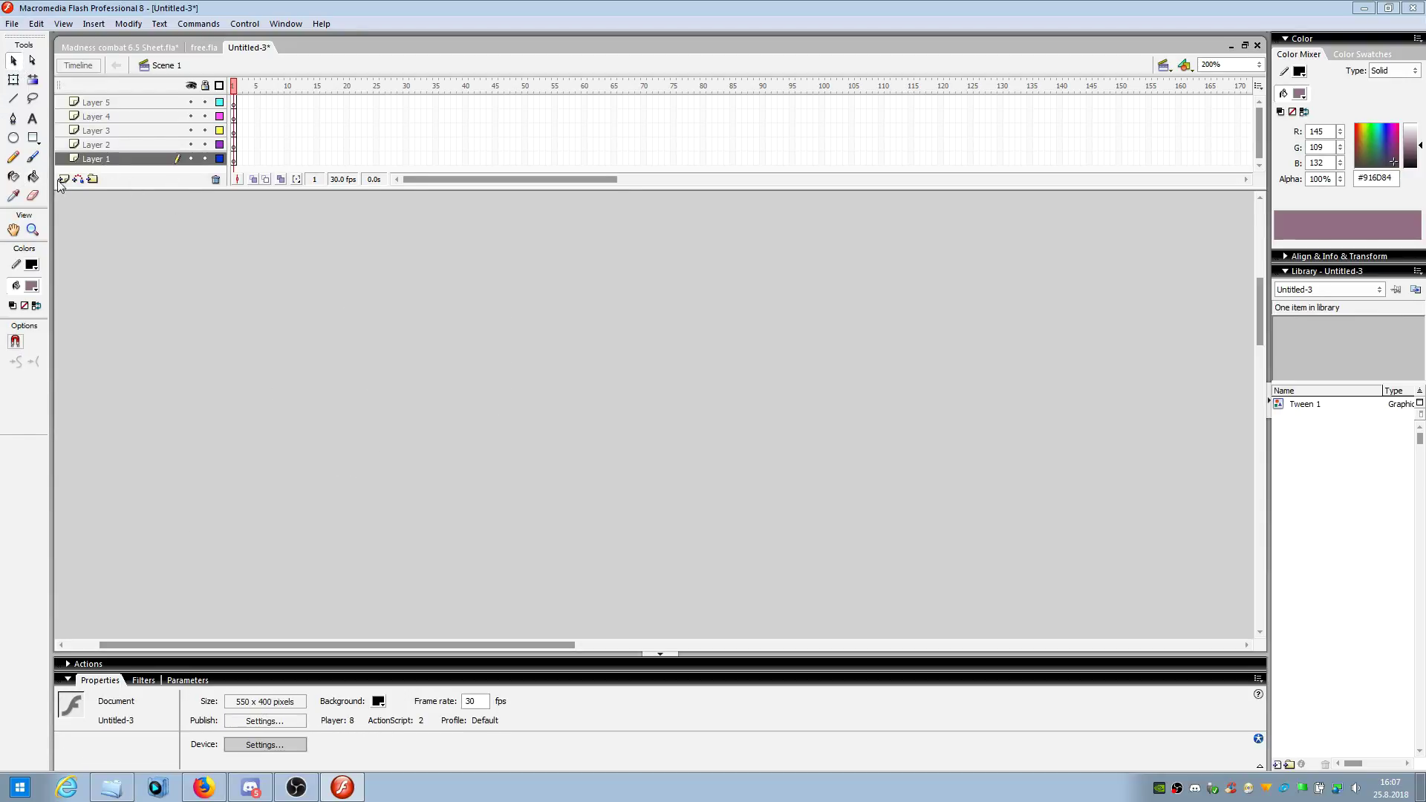
pyautogui.click(33, 197)
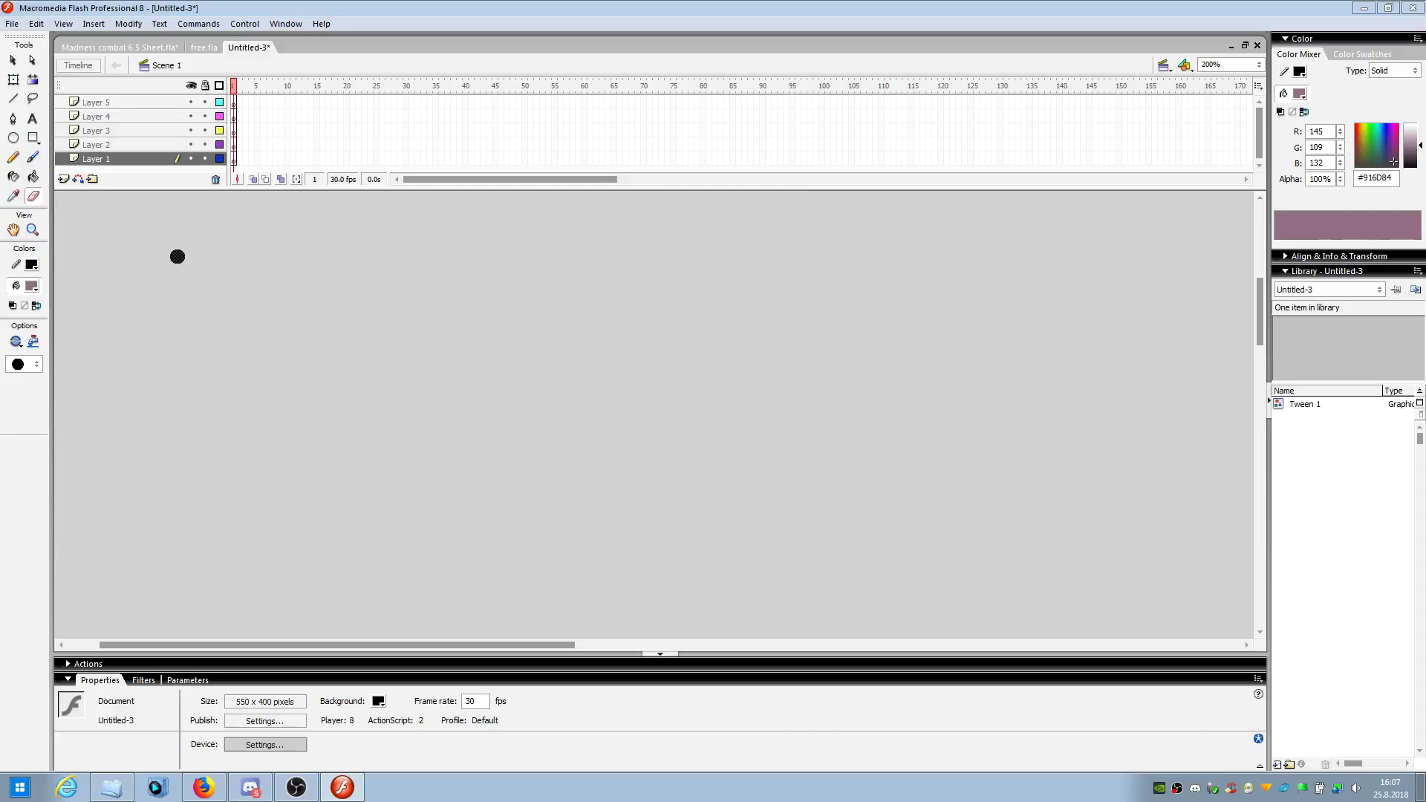
pyautogui.moveTo(280, 295); pyautogui.dragTo(567, 379)
pyautogui.moveTo(391, 373)
pyautogui.mouseDown()
pyautogui.moveTo(481, 315)
pyautogui.moveTo(373, 313)
pyautogui.moveTo(567, 229)
pyautogui.mouseUp()
pyautogui.moveTo(439, 288)
pyautogui.mouseDown()
pyautogui.moveTo(468, 287)
pyautogui.moveTo(212, 505)
pyautogui.mouseUp()
pyautogui.click(14, 62)
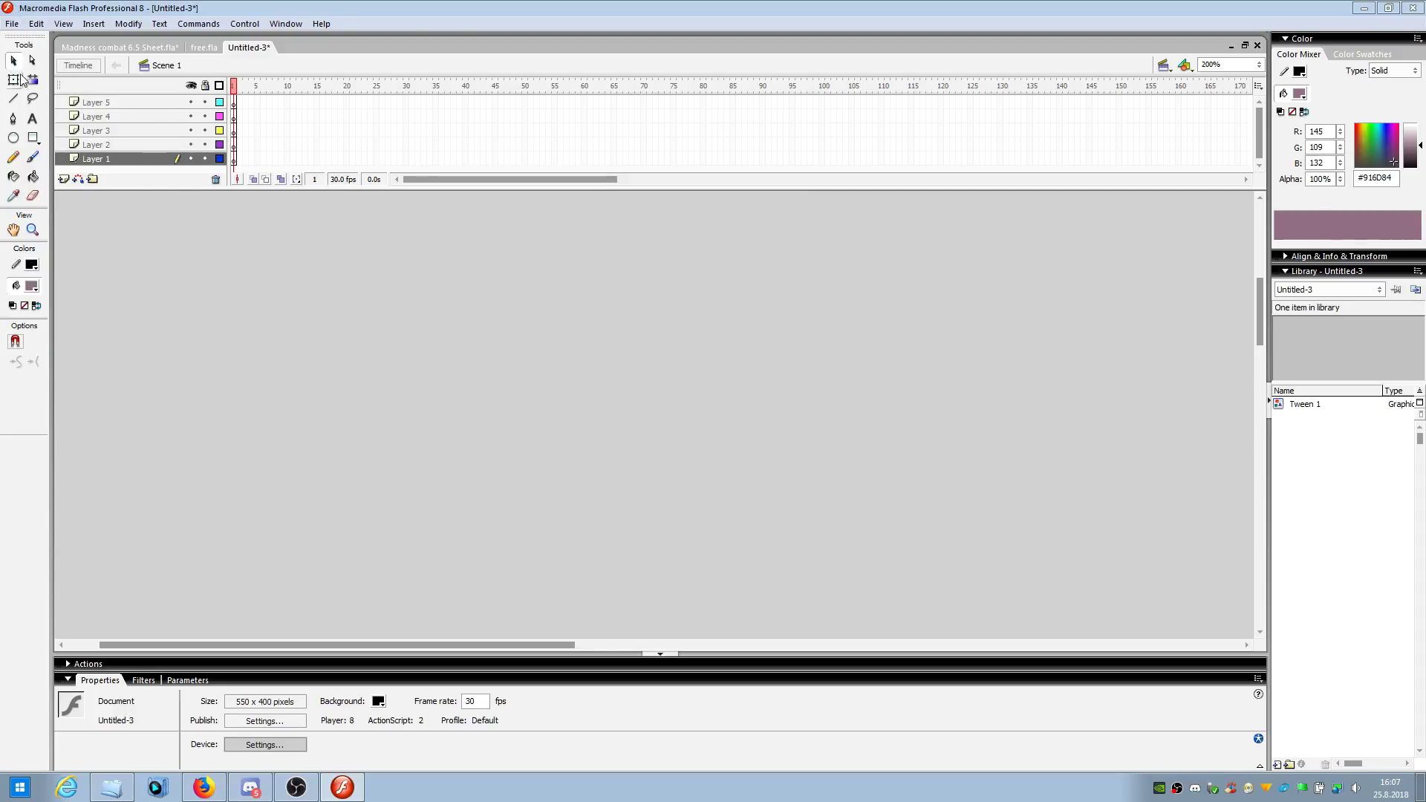
pyautogui.moveTo(341, 525); pyautogui.dragTo(693, 202)
pyautogui.moveTo(478, 300); pyautogui.dragTo(216, 516)
pyautogui.rightClick(331, 389)
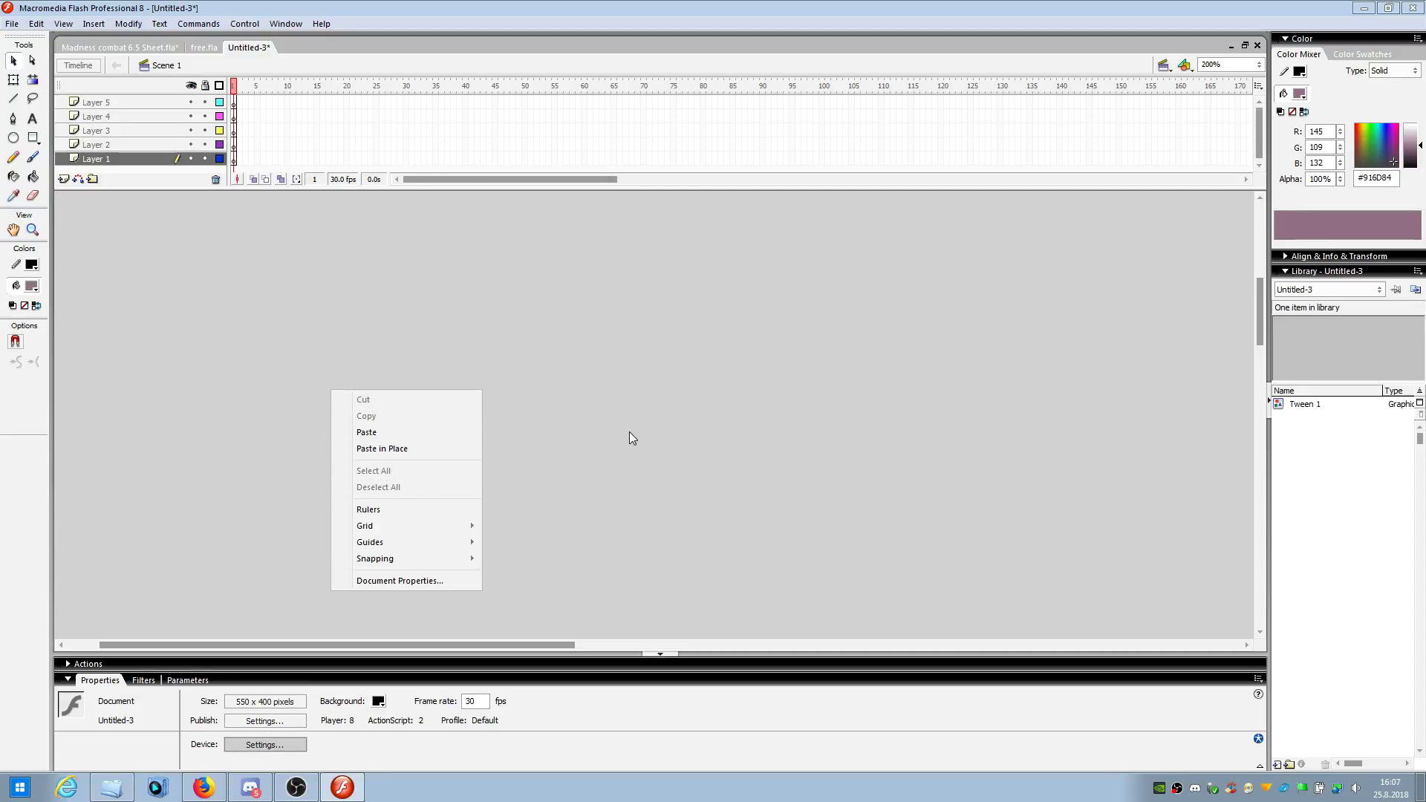
pyautogui.click(724, 399)
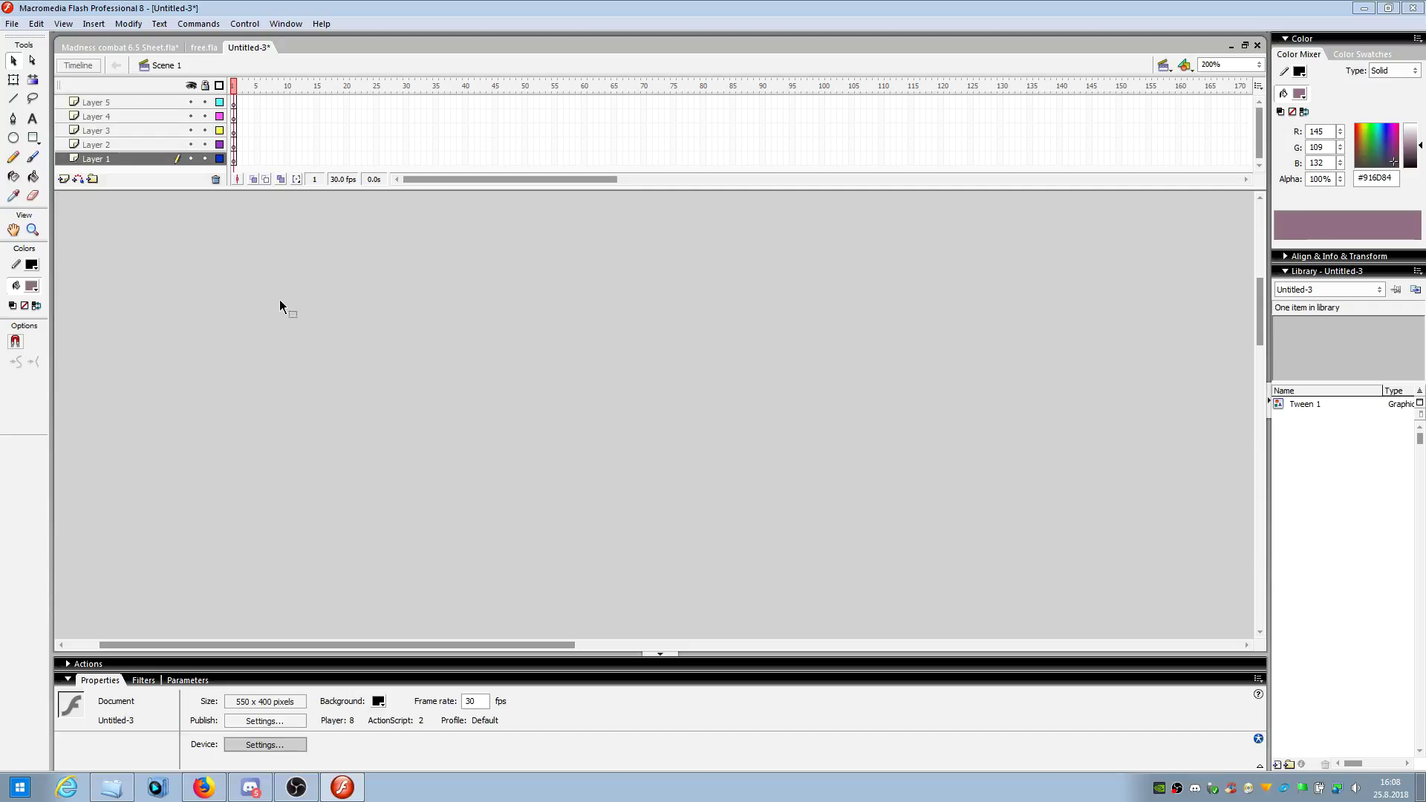
# - Draw a round head outline with a vertical line and a curved crossing line inside it, using a black Brush
pyautogui.click(33, 156)
pyautogui.click(31, 286)
pyautogui.click(24, 321)
pyautogui.moveTo(380, 272)
pyautogui.mouseDown()
pyautogui.moveTo(353, 316)
pyautogui.moveTo(438, 276)
pyautogui.moveTo(384, 270)
pyautogui.moveTo(445, 433)
pyautogui.mouseUp()
pyautogui.moveTo(413, 352); pyautogui.dragTo(501, 379)
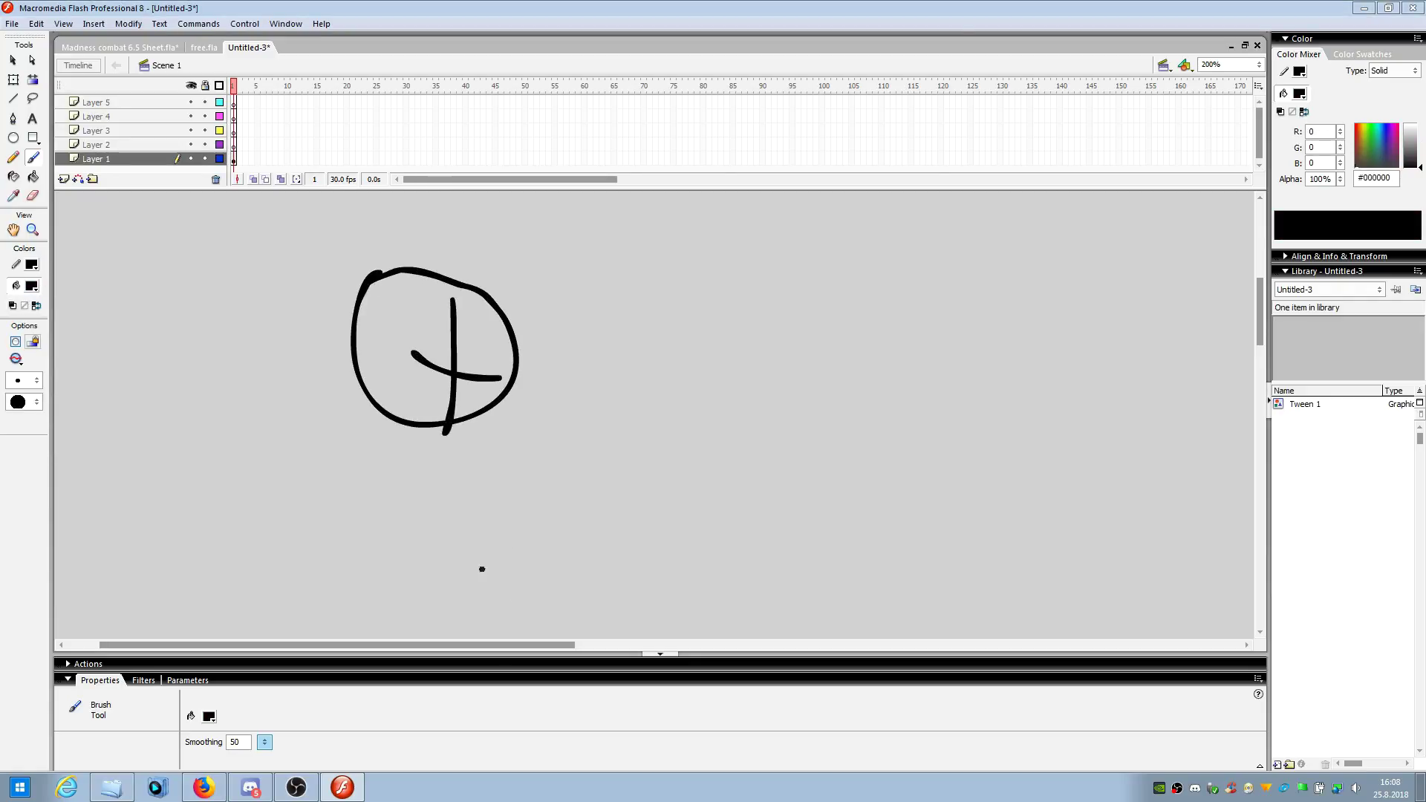
# - Fill the sections of the head with light gray #CCCCCC using the Paint Bucket
pyautogui.click(33, 176)
pyautogui.click(32, 286)
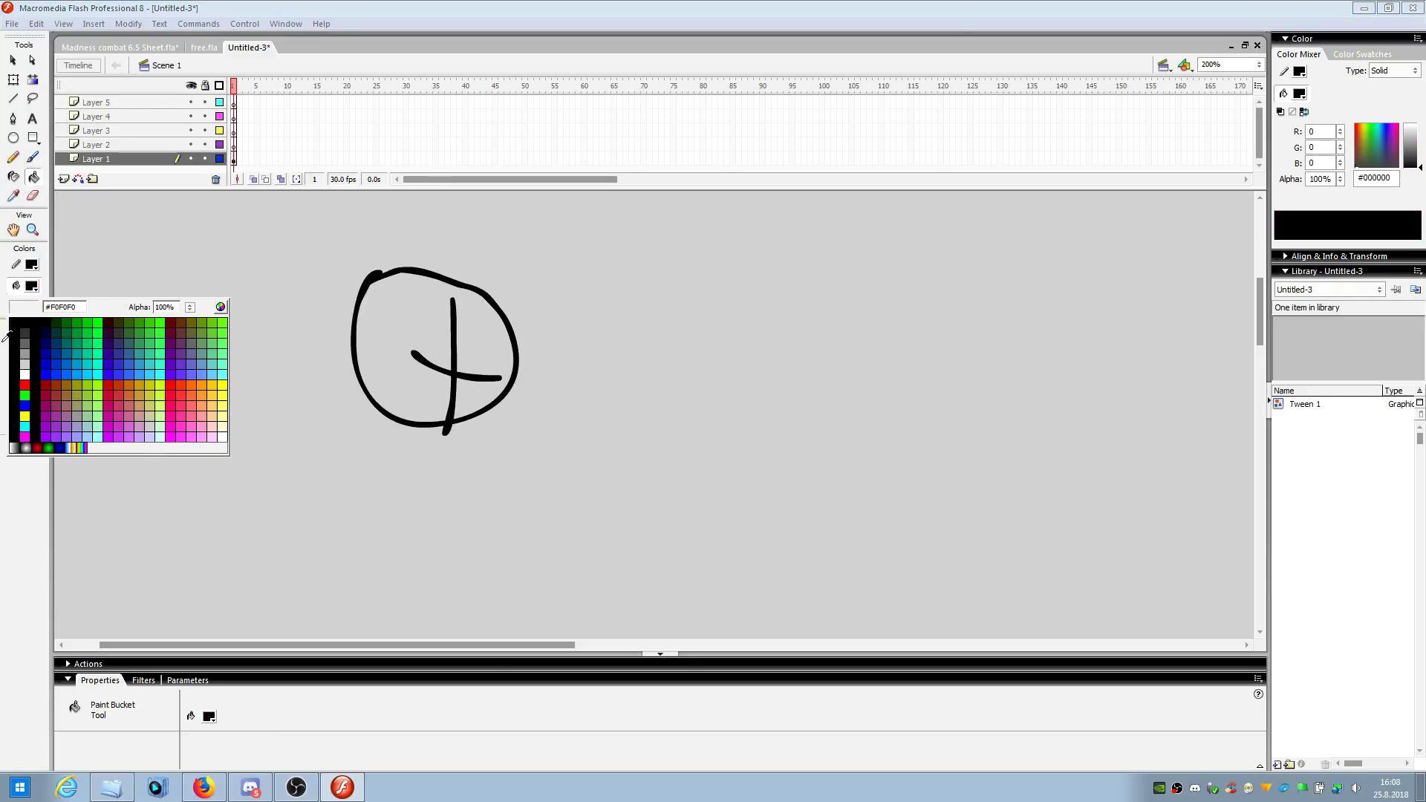
pyautogui.click(25, 358)
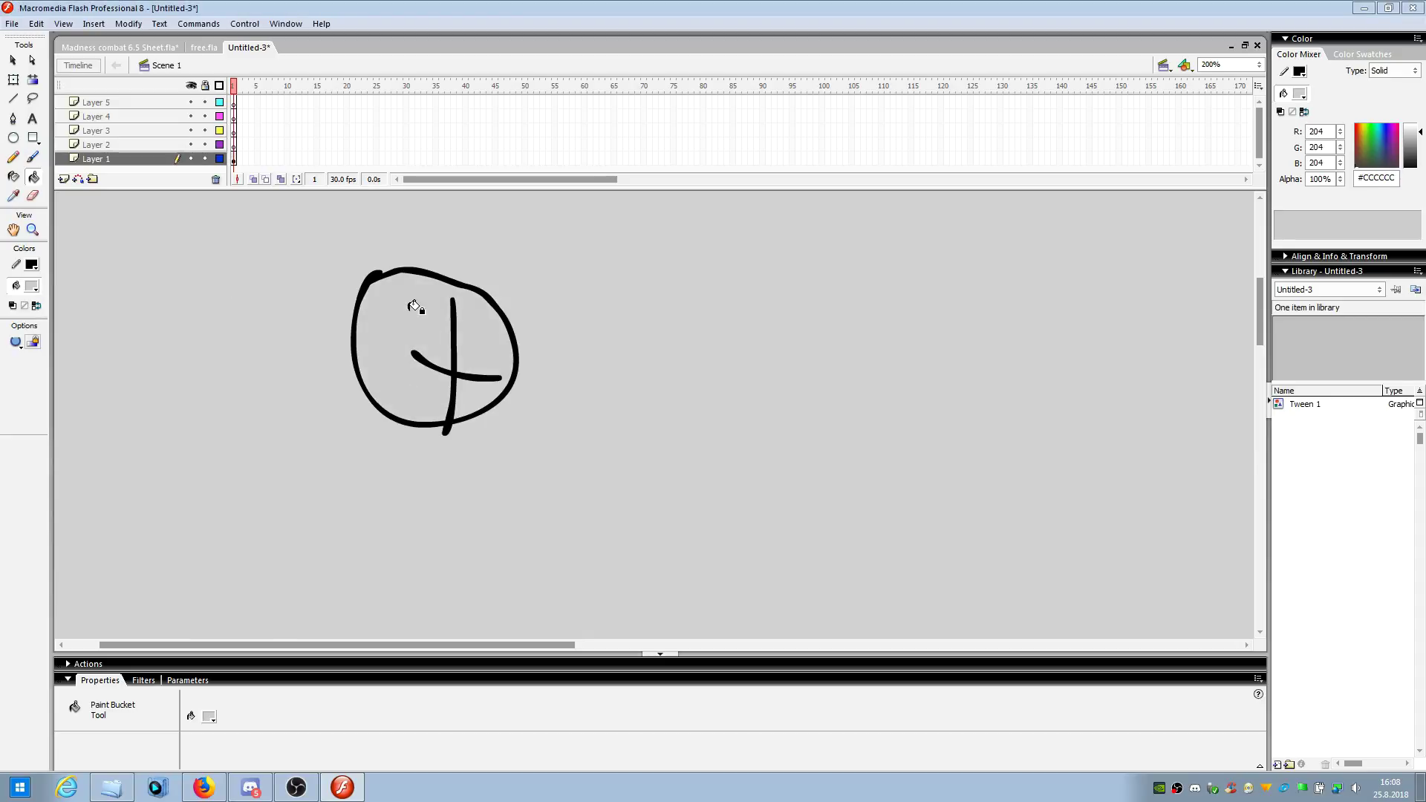
pyautogui.press('v')
# - Select the whole head and move it onto the upper-left corner of the black stage
pyautogui.moveTo(238, 200); pyautogui.dragTo(668, 513)
pyautogui.moveTo(434, 376); pyautogui.dragTo(500, 501)
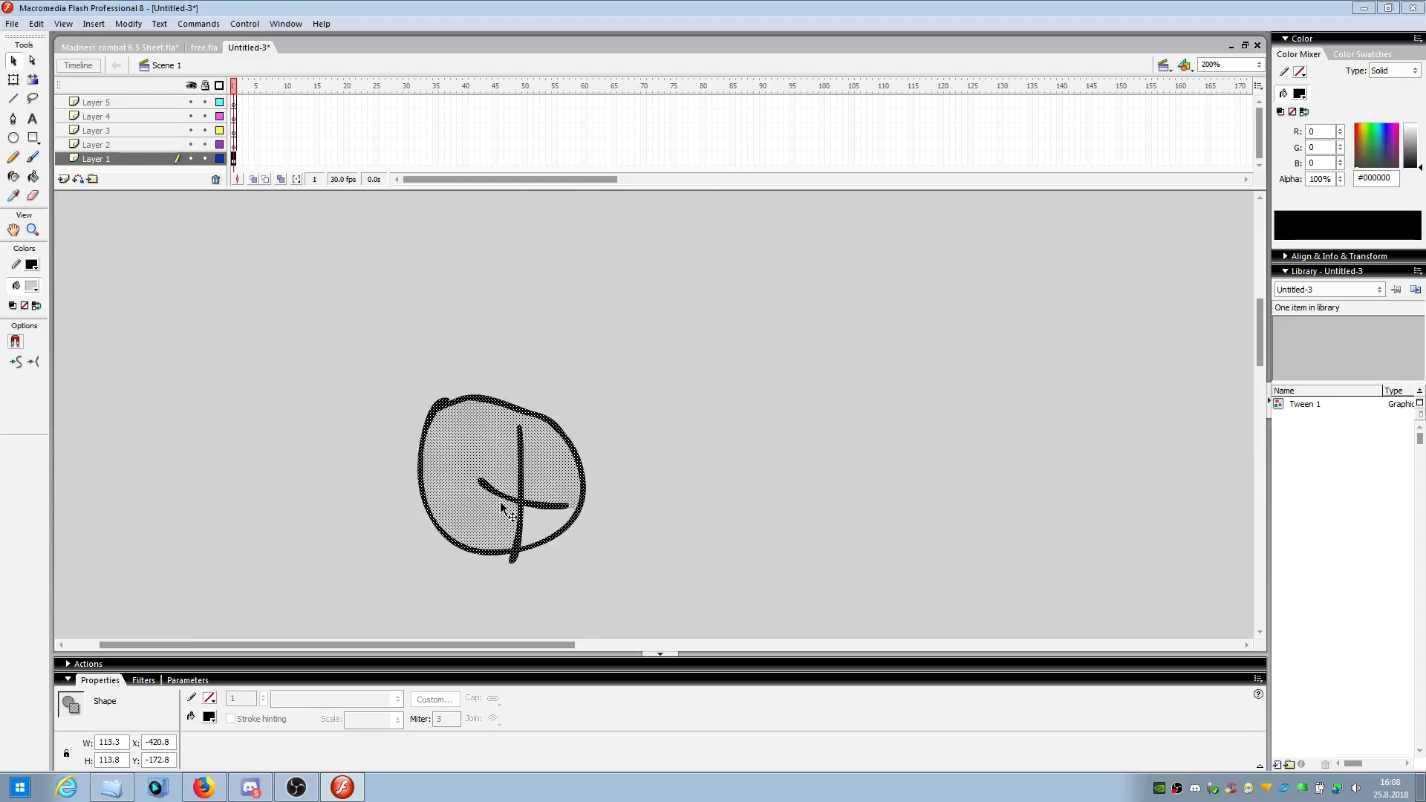
pyautogui.scroll(-3, 524, 202)
pyautogui.moveTo(523, 200); pyautogui.dragTo(1200, 468)
pyautogui.moveTo(551, 645); pyautogui.dragTo(701, 645)
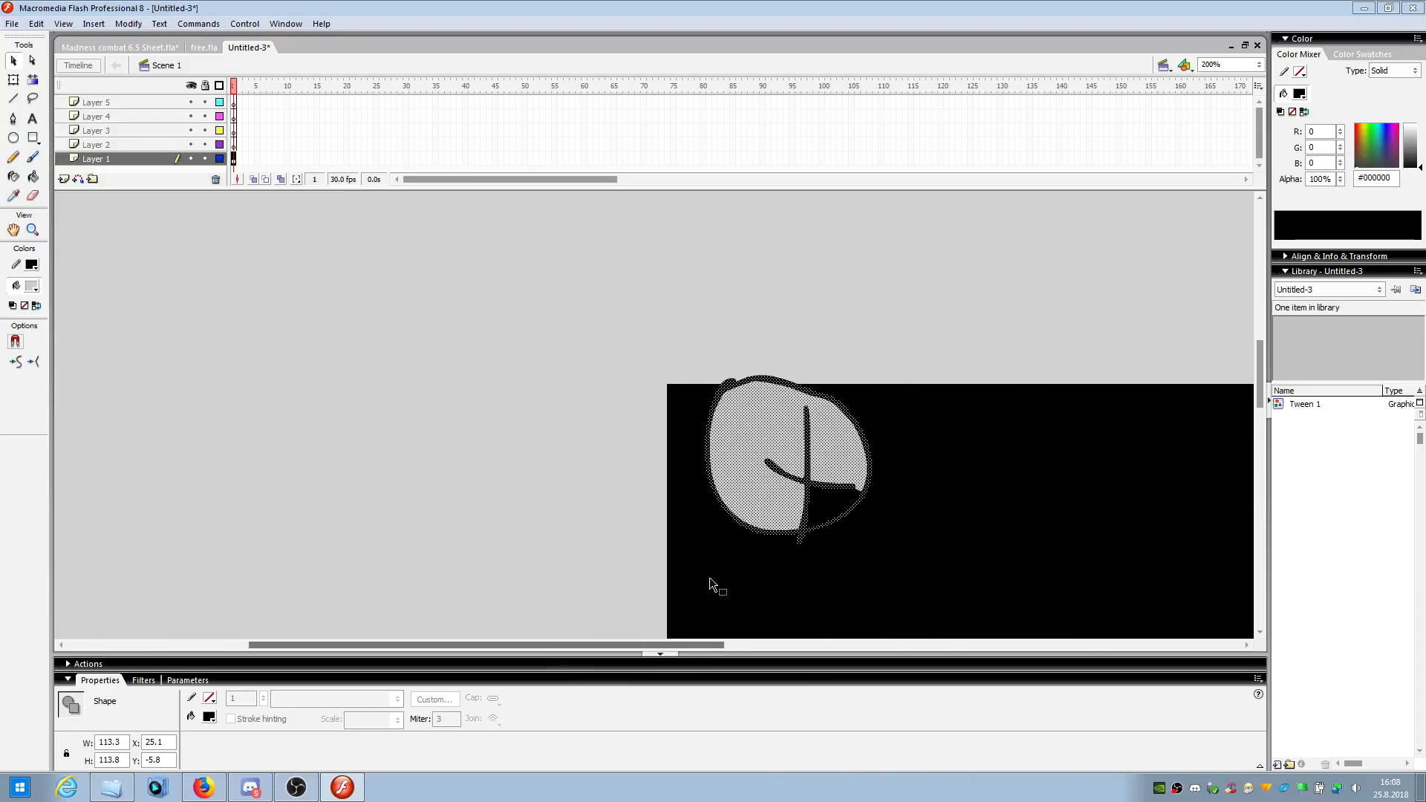
pyautogui.click(1079, 529)
# - Fill the head's remaining unfilled lower-right section with the same light gray
pyautogui.click(33, 176)
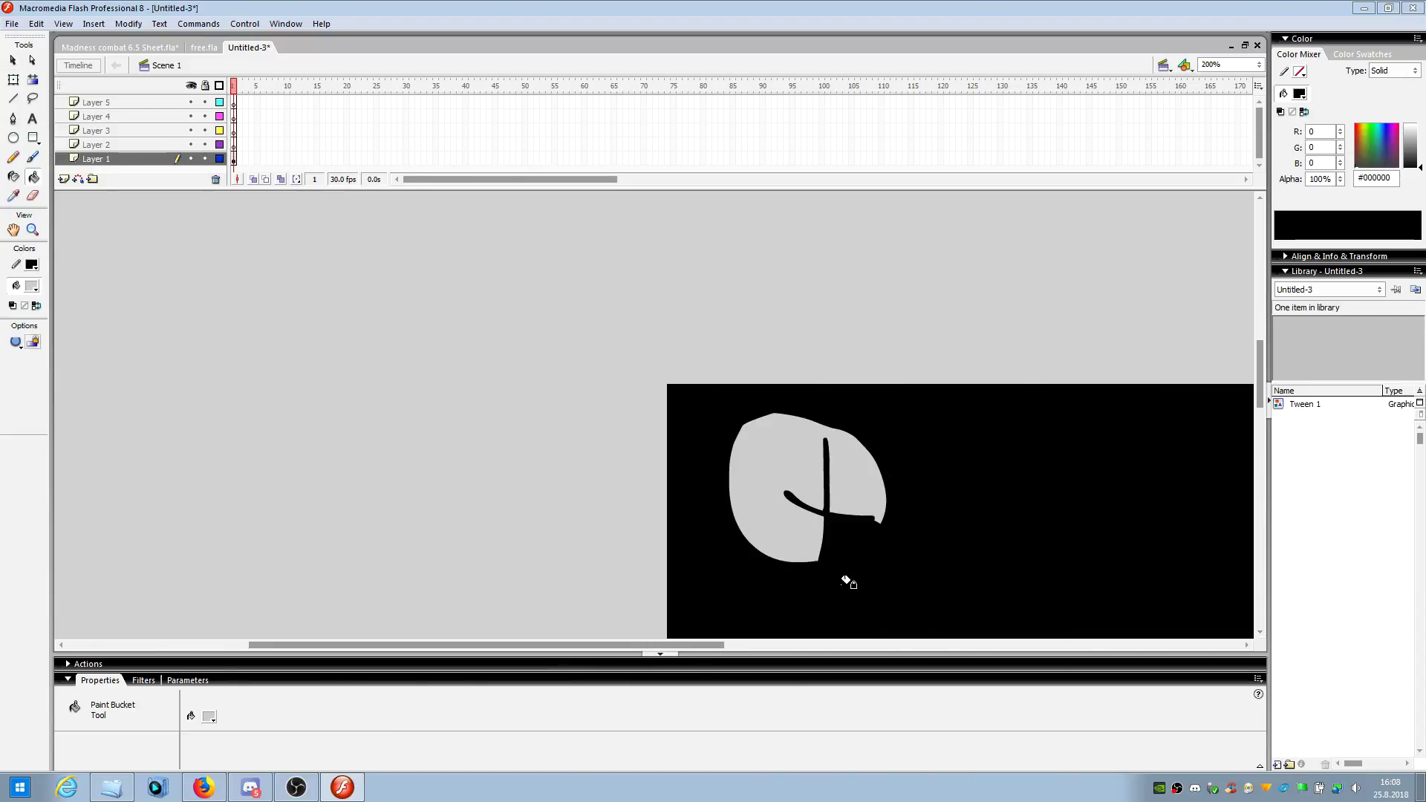
pyautogui.click(839, 536)
pyautogui.click(13, 60)
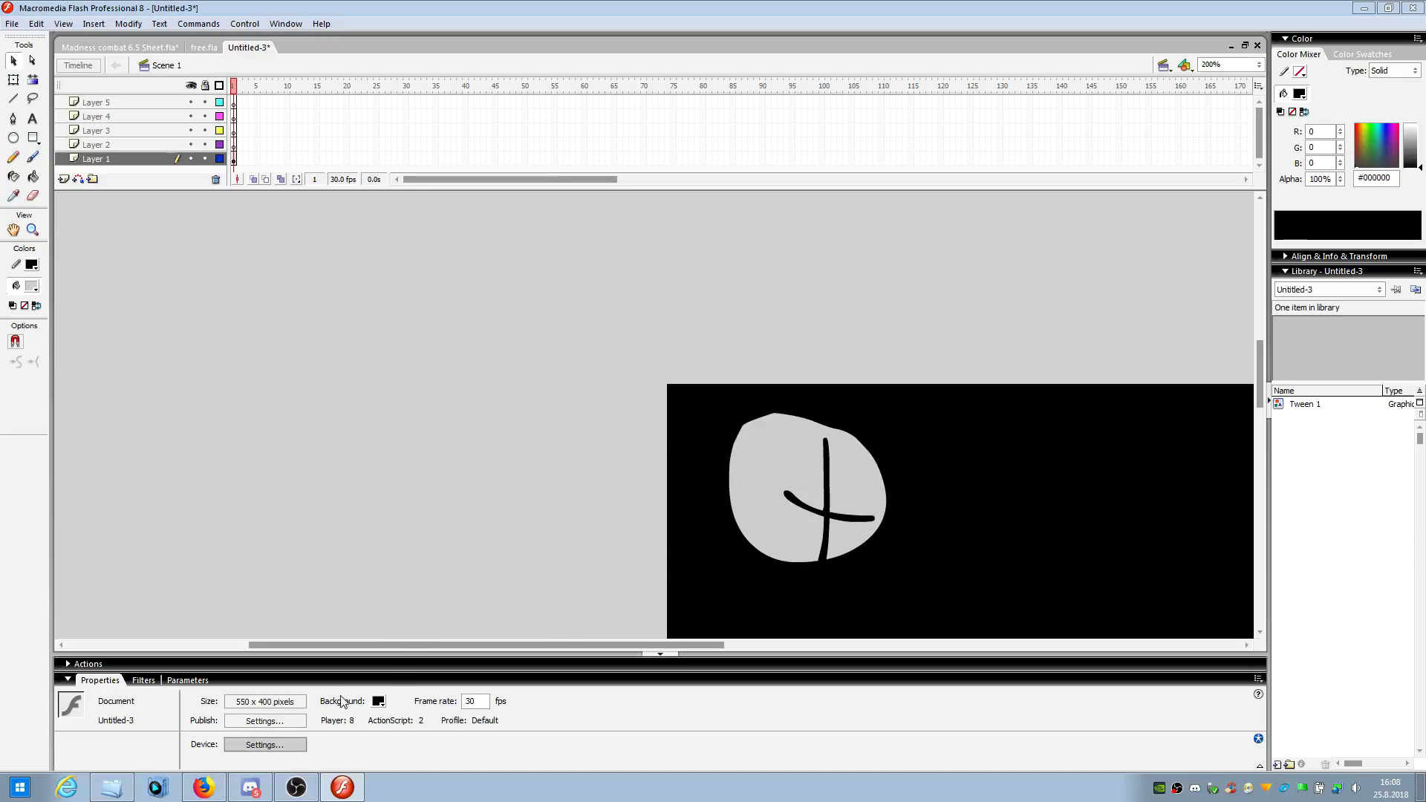
# - Set the document's background color to white
pyautogui.click(379, 702)
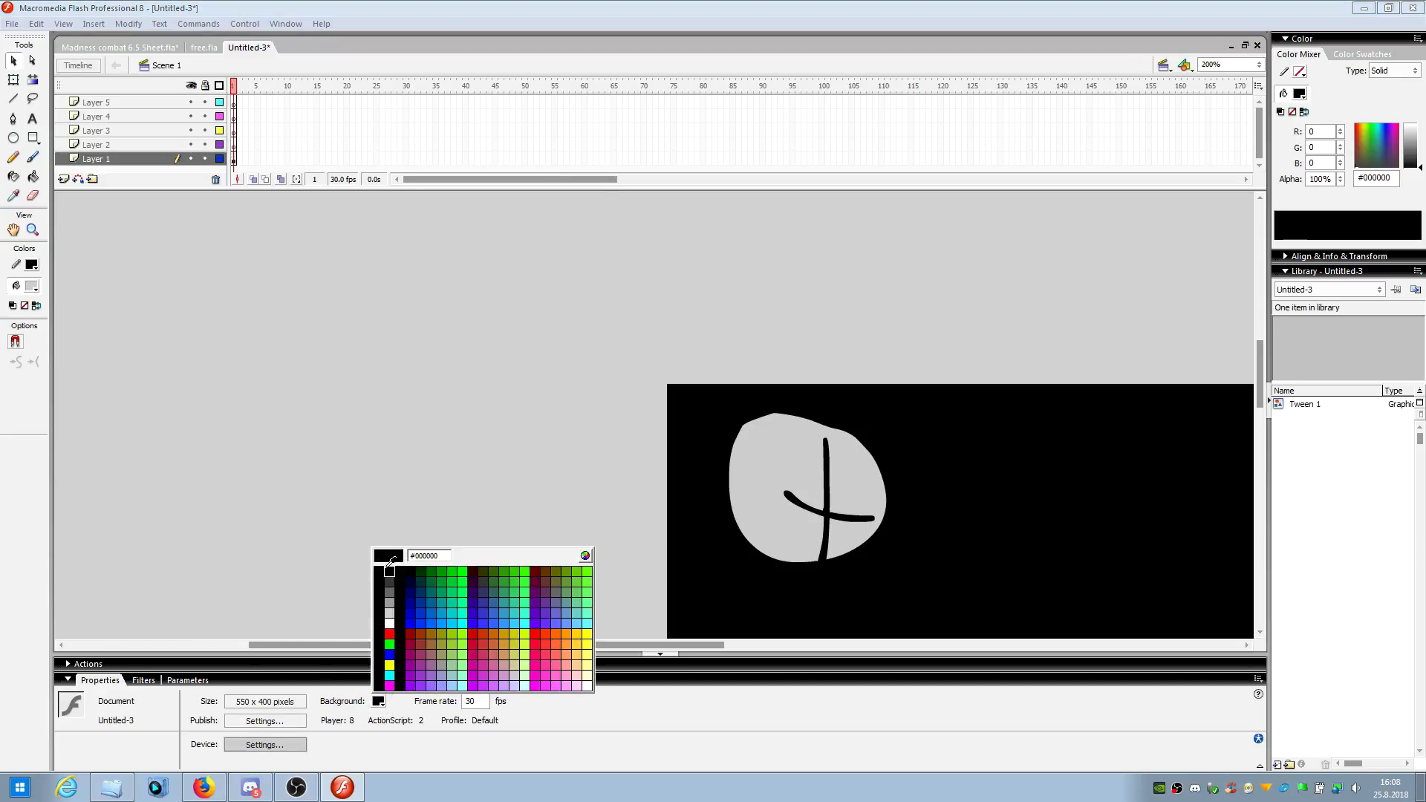
pyautogui.click(389, 621)
pyautogui.scroll(-5, 493, 582)
pyautogui.hscroll(5, 653, 654)
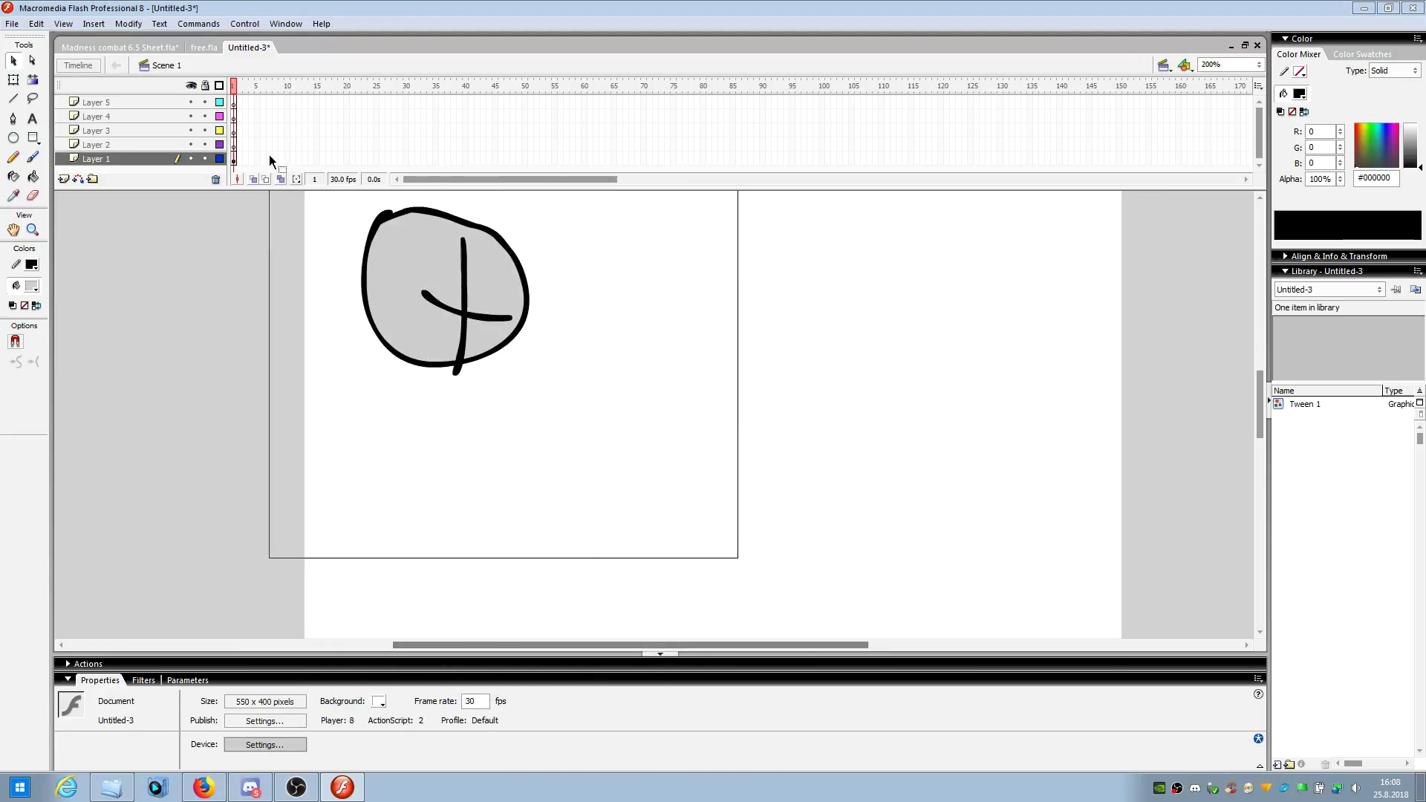
# - Select the whole head and move it to the middle of the stage, at about X 229.6, Y 127.7
pyautogui.doubleClick(444, 296)
pyautogui.moveTo(444, 295); pyautogui.dragTo(759, 463)
pyautogui.scroll(-3, 987, 480)
pyautogui.moveTo(939, 509); pyautogui.dragTo(665, 268)
pyautogui.moveTo(778, 379); pyautogui.dragTo(748, 379)
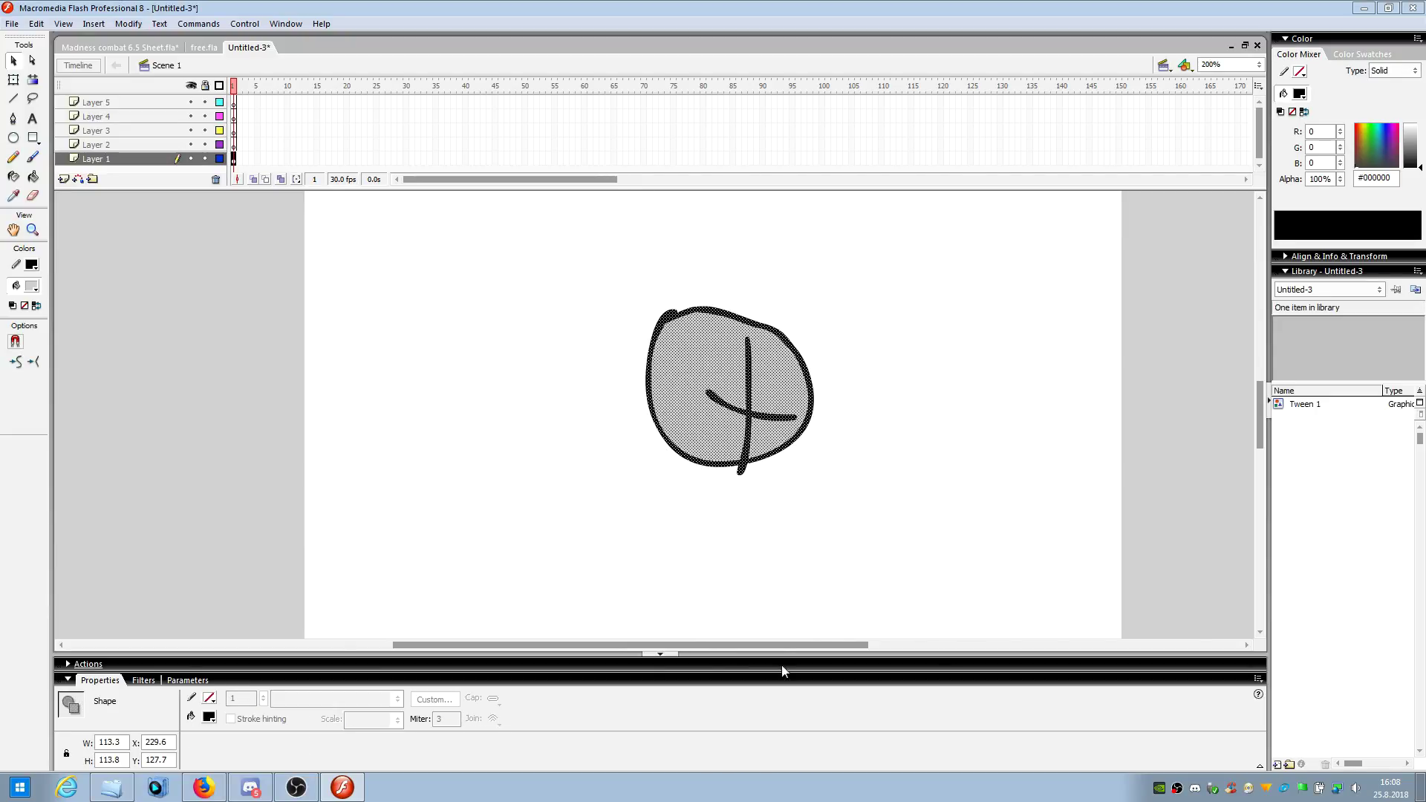
# - Convert the selected head to a movie clip symbol named "hlava"
pyautogui.rightClick(731, 421)
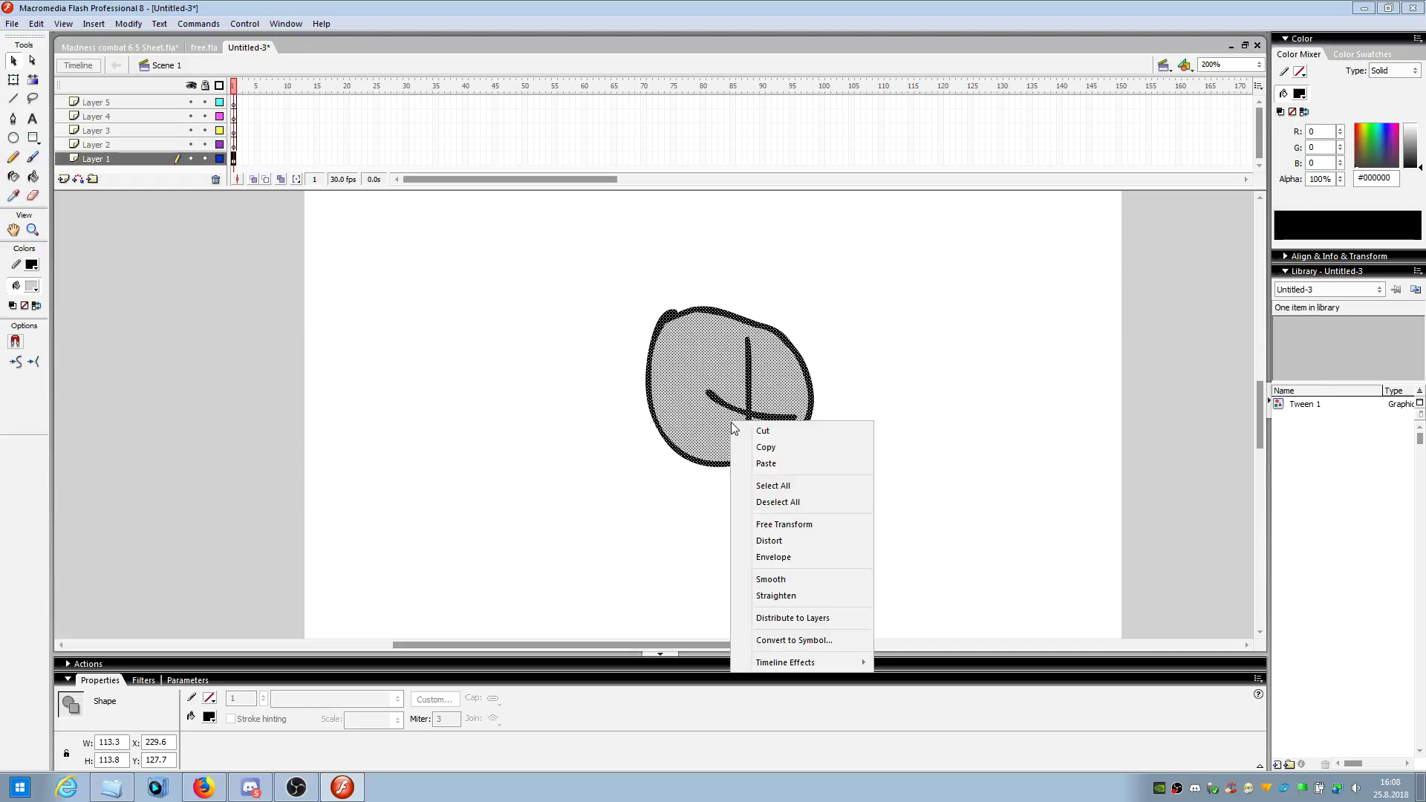
pyautogui.click(819, 641)
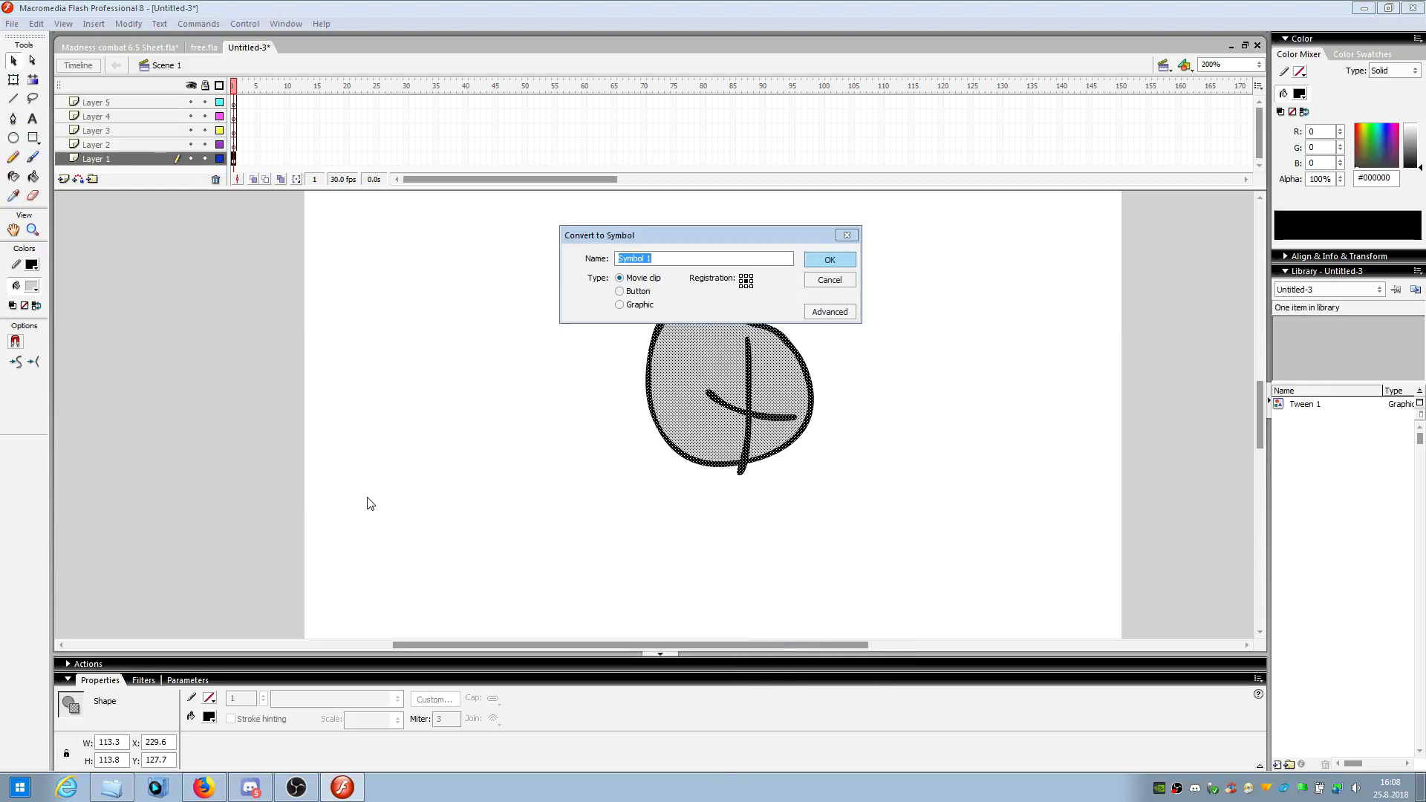
pyautogui.write('hlava')
pyautogui.press('Return')
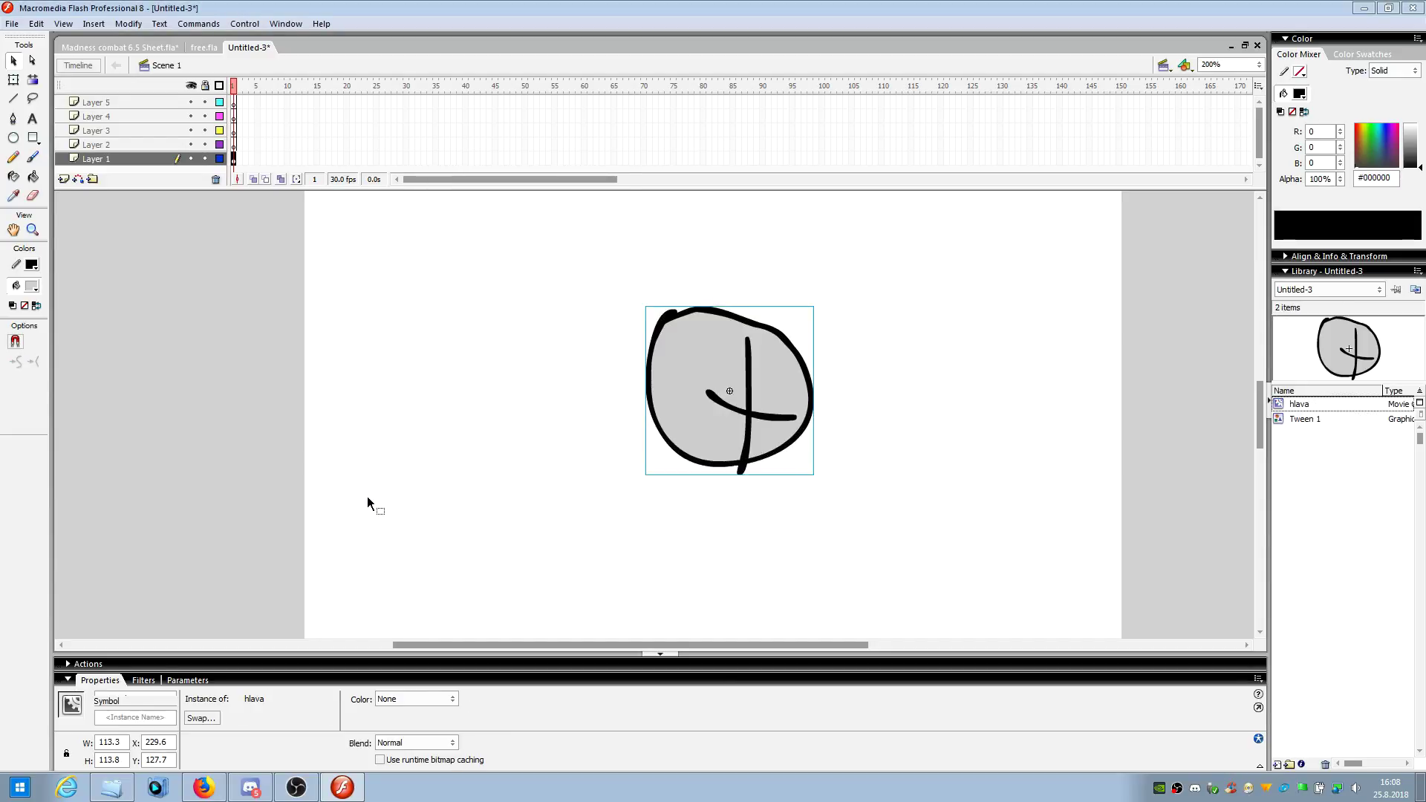
# - Delete the Tween 1 graphic symbol from the library
pyautogui.click(1308, 419)
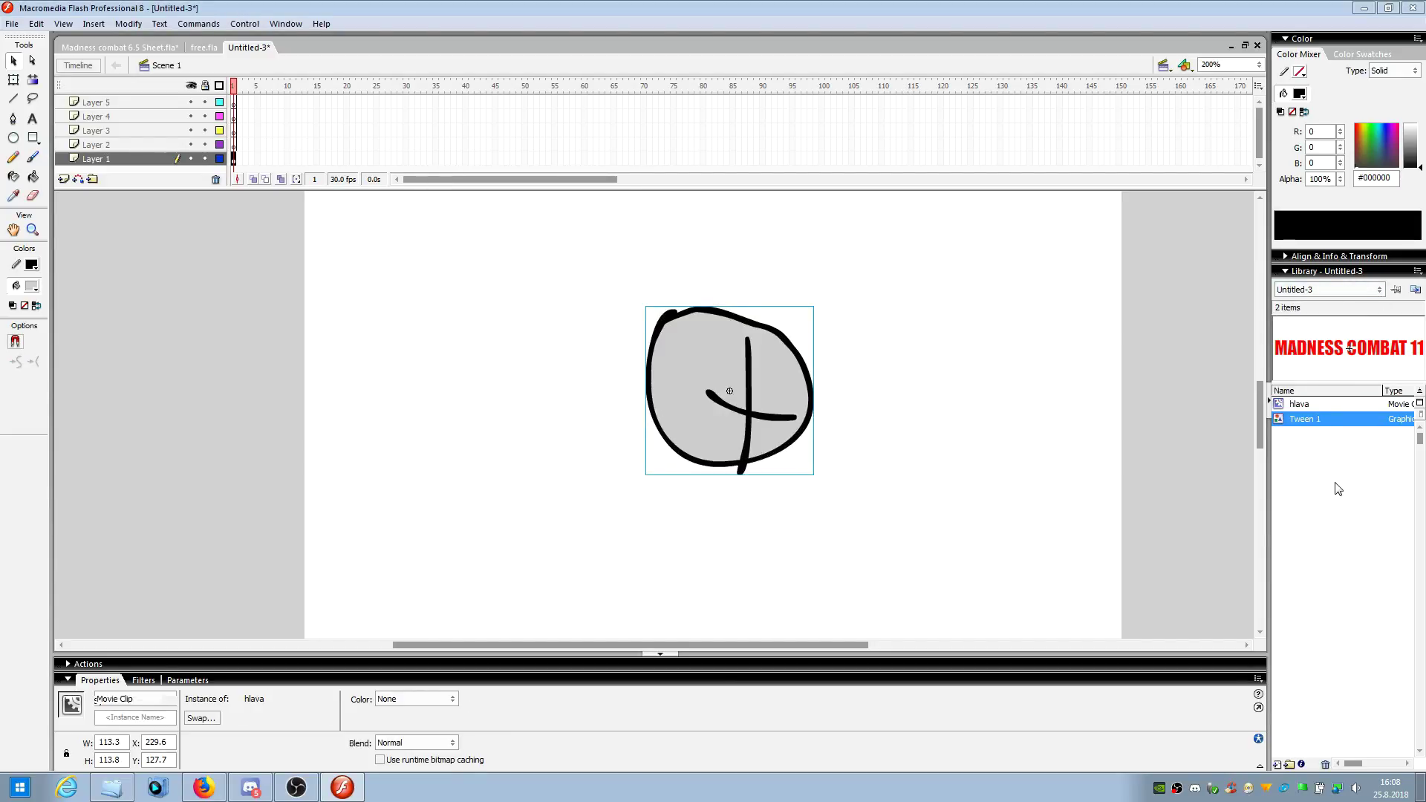
pyautogui.press('Delete')
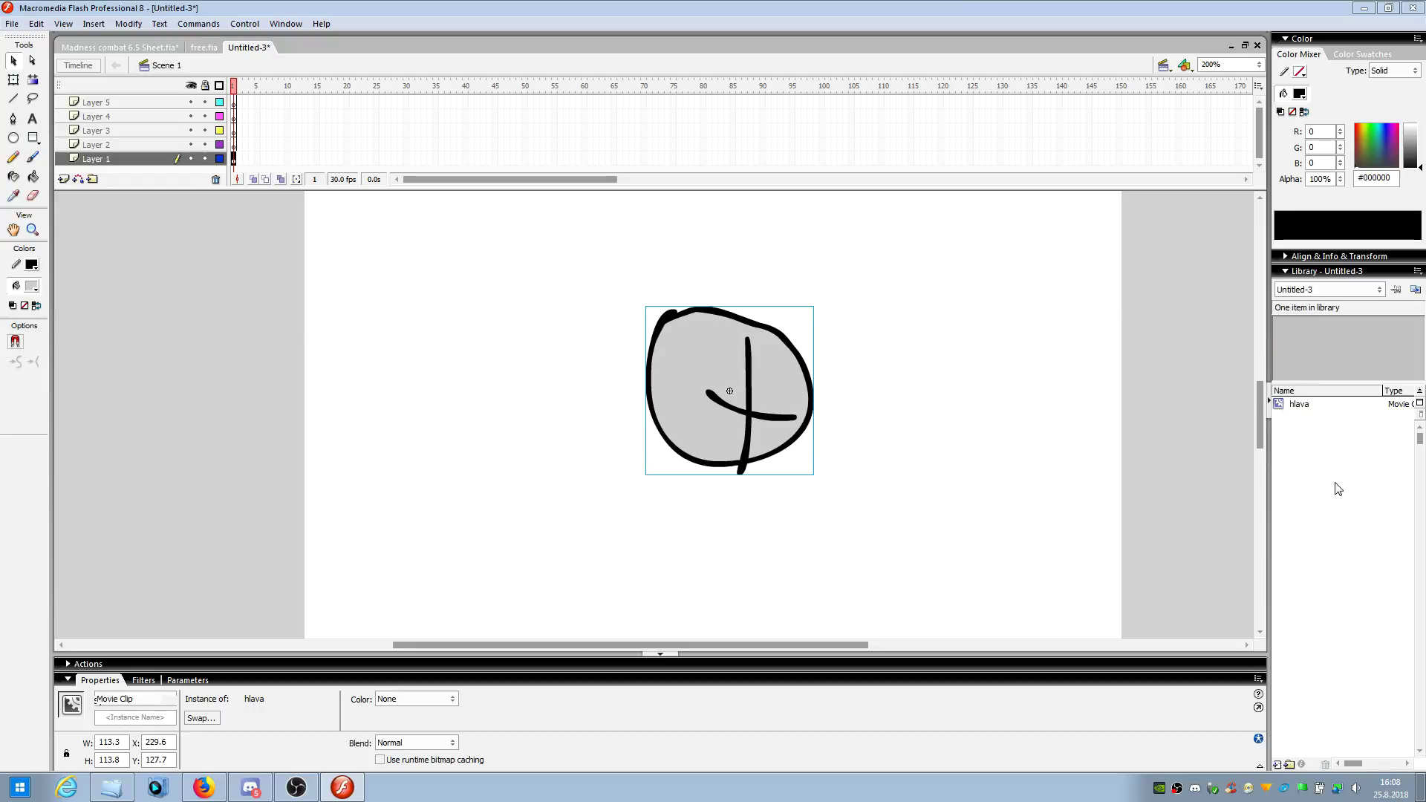
# - Preview the hlava symbol in the library and move its instance around the stage, ending at about X 128.6, Y 137.2
pyautogui.click(1308, 406)
pyautogui.click(766, 422)
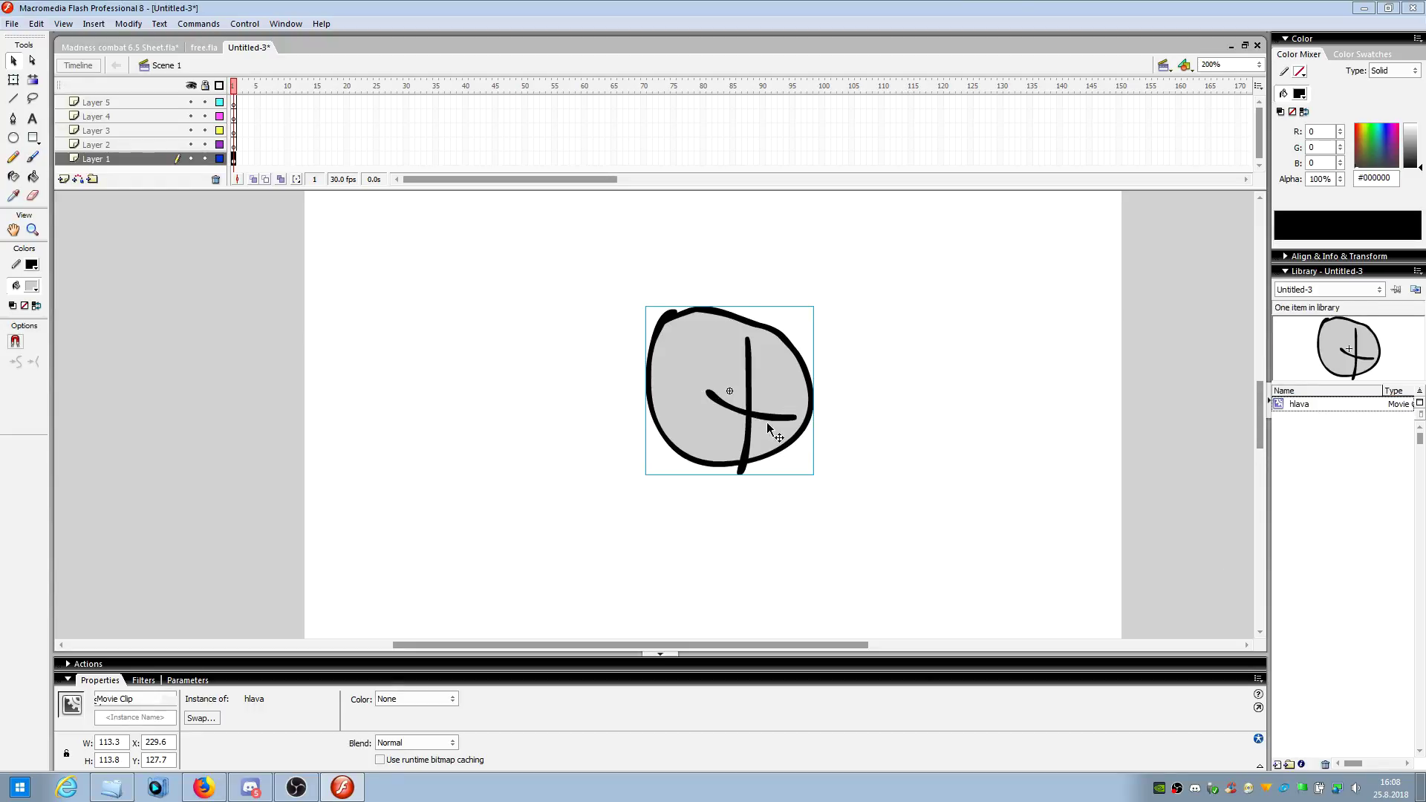
pyautogui.moveTo(716, 404); pyautogui.dragTo(509, 428)
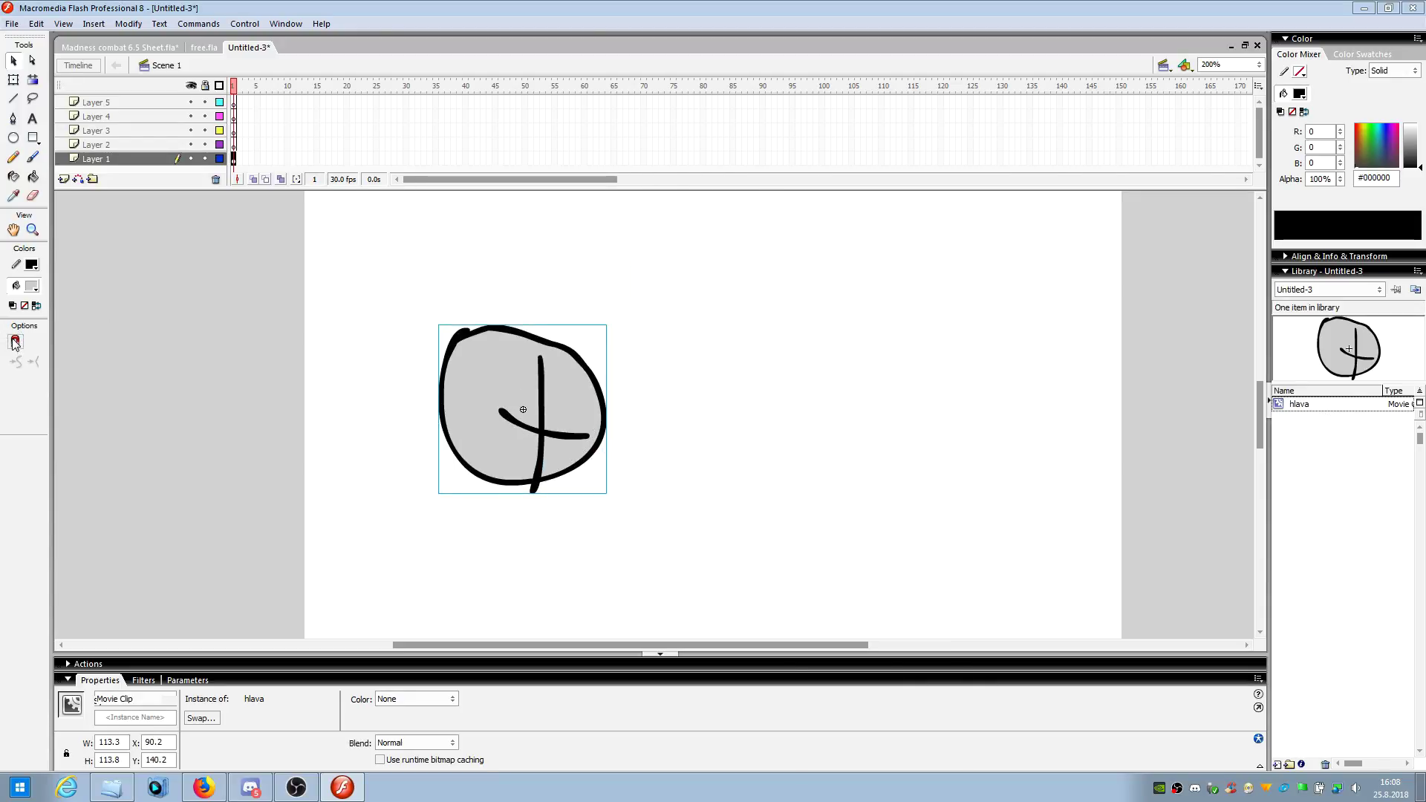
pyautogui.moveTo(565, 423); pyautogui.dragTo(597, 390)
pyautogui.click(781, 383)
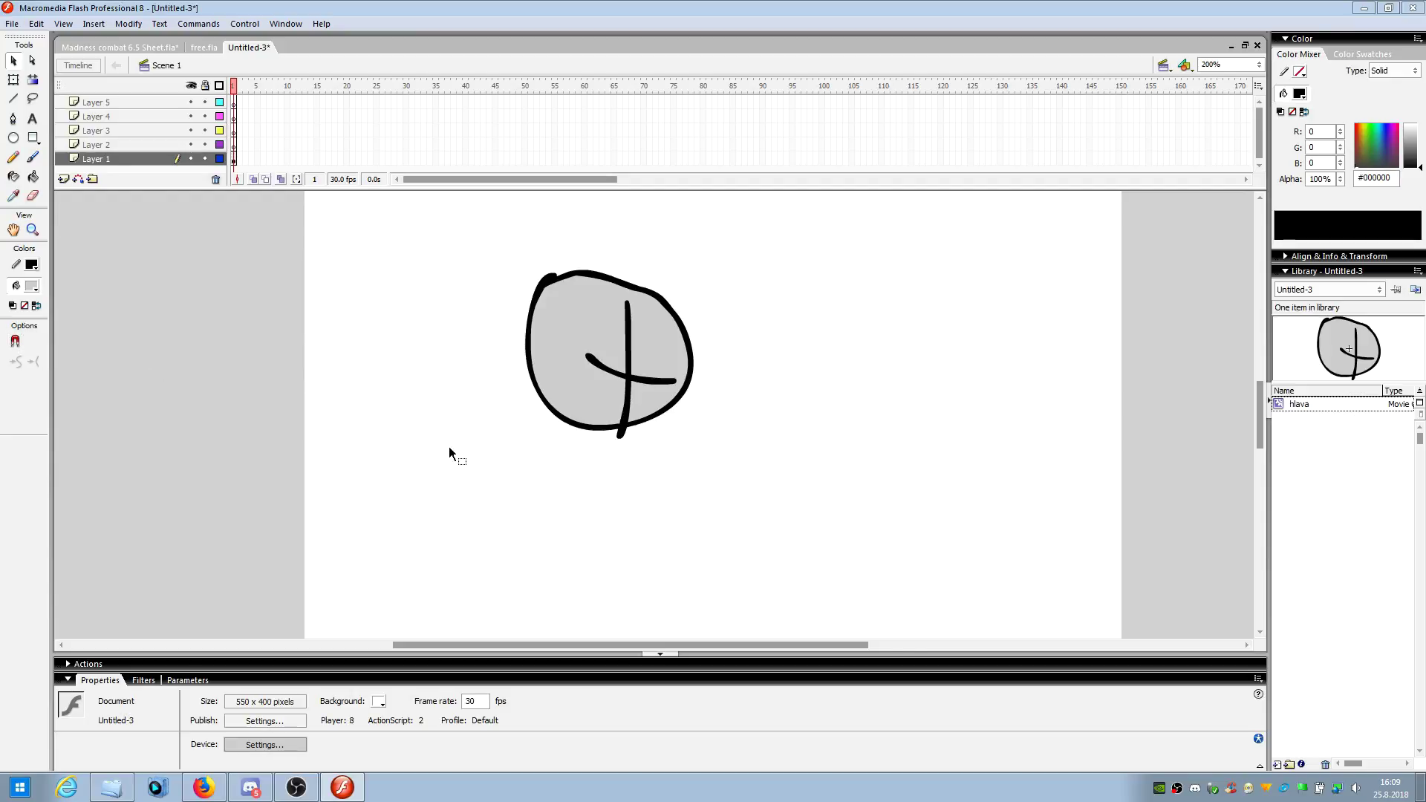
pyautogui.click(608, 342)
pyautogui.moveTo(607, 337); pyautogui.dragTo(796, 379)
pyautogui.moveTo(796, 379); pyautogui.dragTo(929, 383)
pyautogui.hotkey('ctrl', 'z')
pyautogui.moveTo(800, 382); pyautogui.dragTo(620, 415)
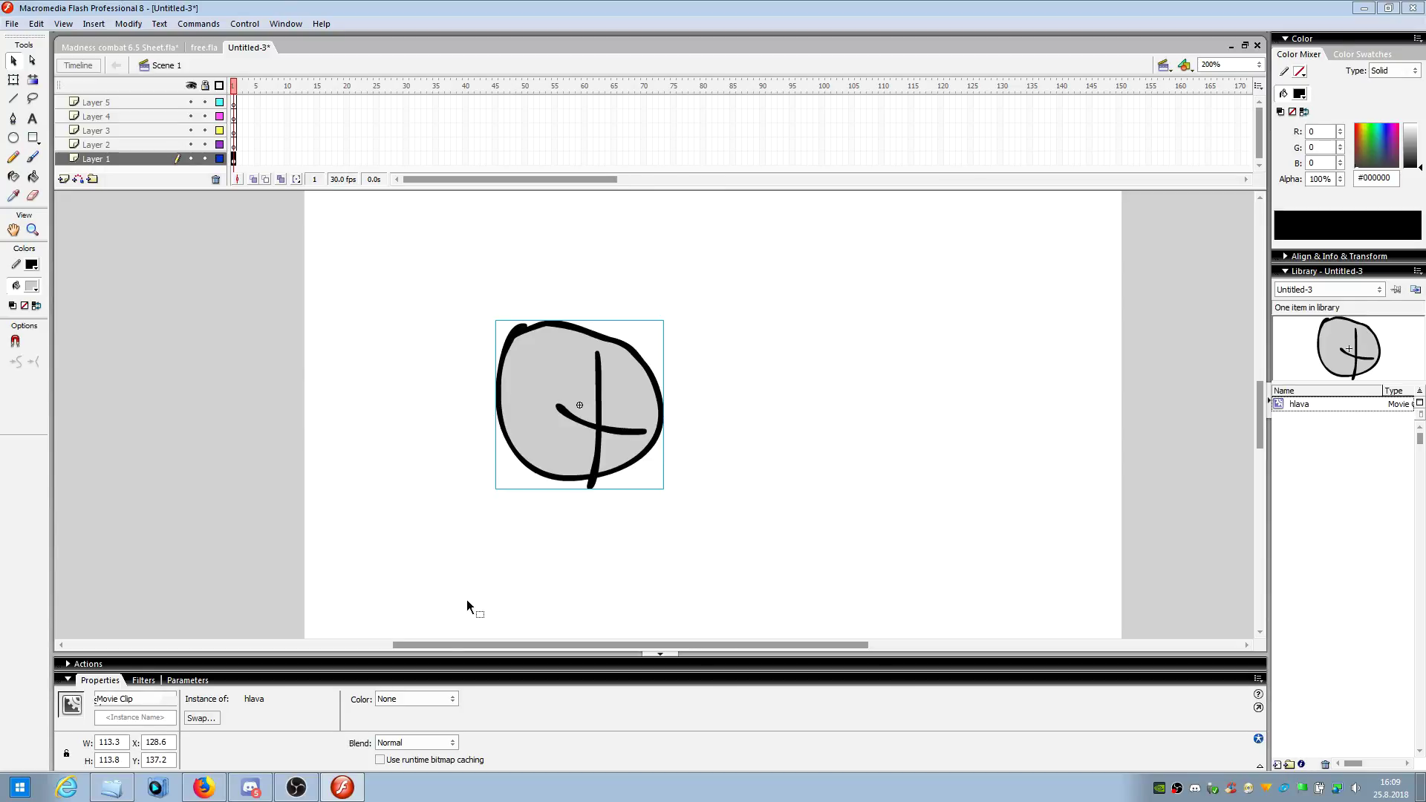
# - Open the hlava movie clip for editing and brush the black outline of a brimmed hat on the head
pyautogui.doubleClick(628, 409)
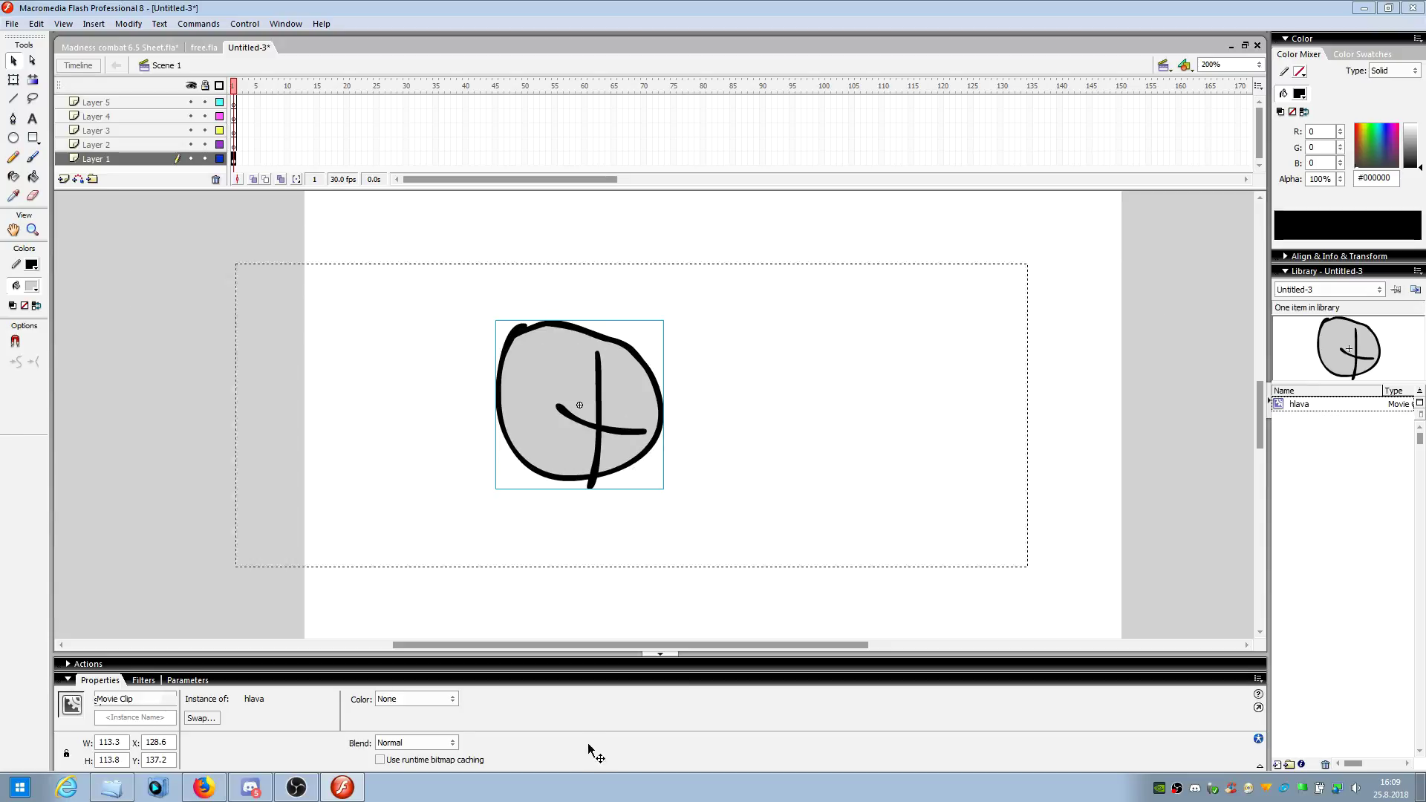
pyautogui.click(34, 158)
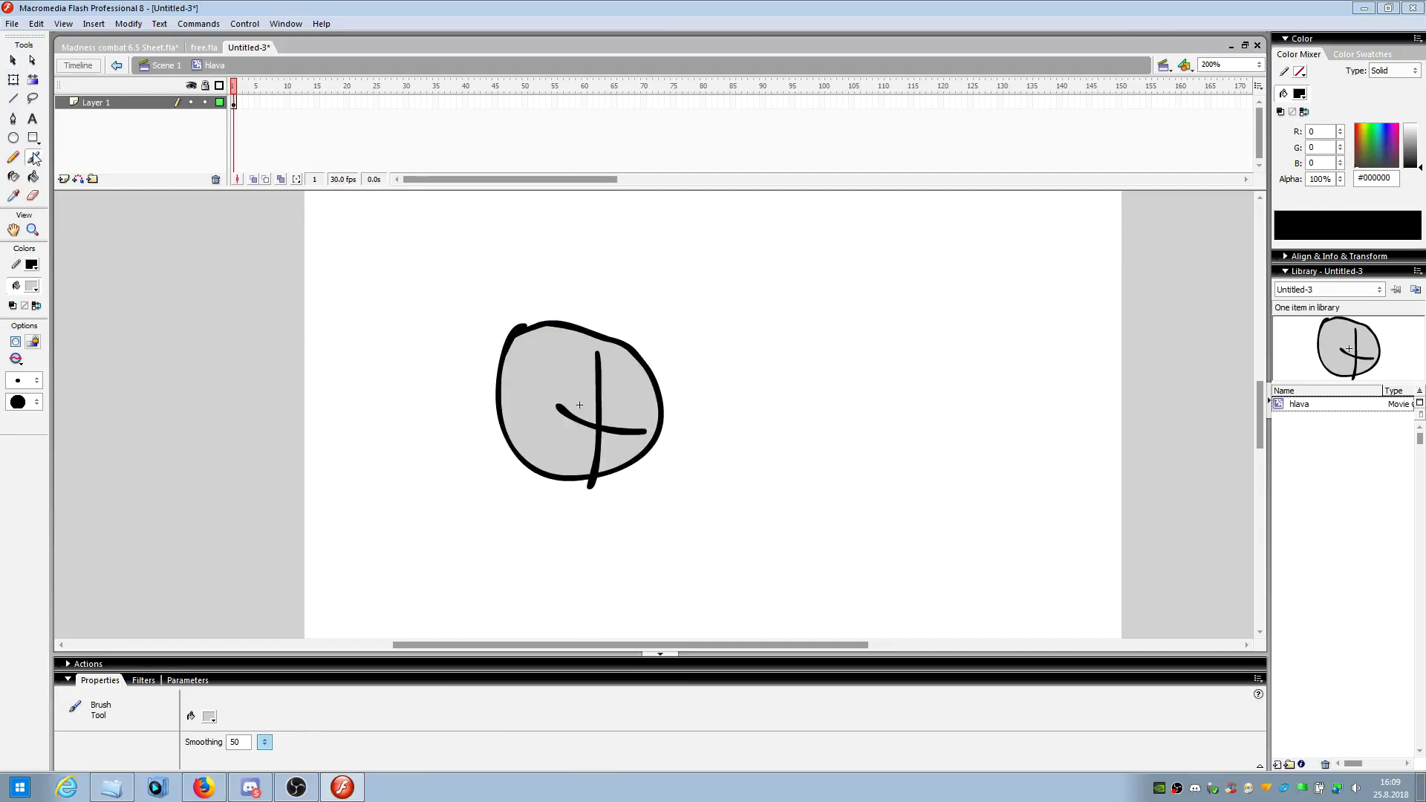
pyautogui.moveTo(505, 344)
pyautogui.mouseDown()
pyautogui.moveTo(588, 305)
pyautogui.moveTo(635, 321)
pyautogui.mouseUp()
pyautogui.hotkey('ctrl', 'z')
pyautogui.click(31, 286)
pyautogui.click(35, 327)
pyautogui.moveTo(497, 356)
pyautogui.mouseDown()
pyautogui.moveTo(473, 322)
pyautogui.moveTo(544, 300)
pyautogui.moveTo(679, 341)
pyautogui.moveTo(727, 383)
pyautogui.moveTo(665, 402)
pyautogui.mouseUp()
pyautogui.moveTo(518, 299)
pyautogui.mouseDown()
pyautogui.moveTo(543, 242)
pyautogui.moveTo(688, 288)
pyautogui.moveTo(678, 342)
pyautogui.mouseUp()
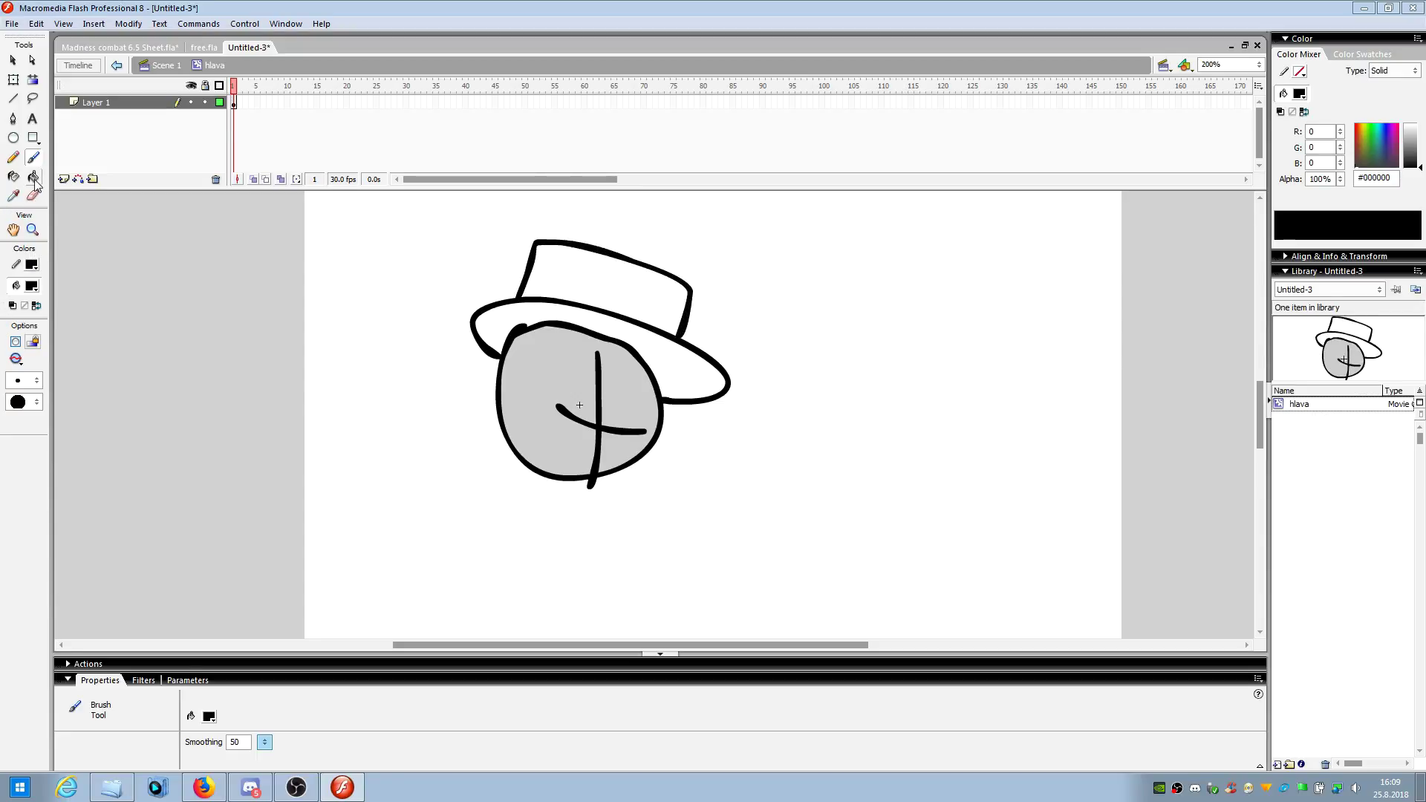
# - Fill the hat's crown and brim with dark grey #333333
pyautogui.click(33, 176)
pyautogui.click(31, 286)
pyautogui.click(26, 324)
pyautogui.click(605, 277)
pyautogui.click(703, 371)
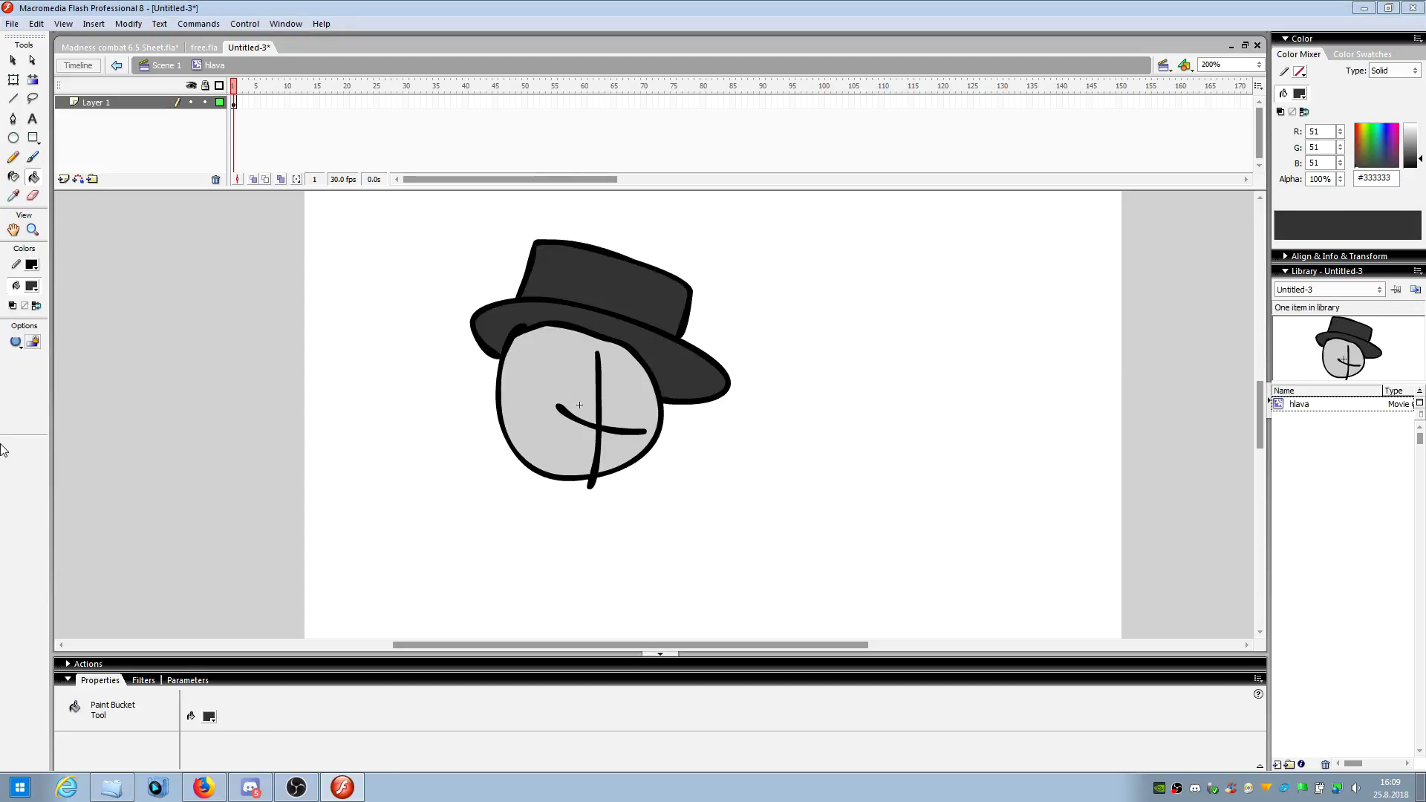
# - Brush a #333333 moustache outline on the lower face and fill its inside with the same grey
pyautogui.click(32, 157)
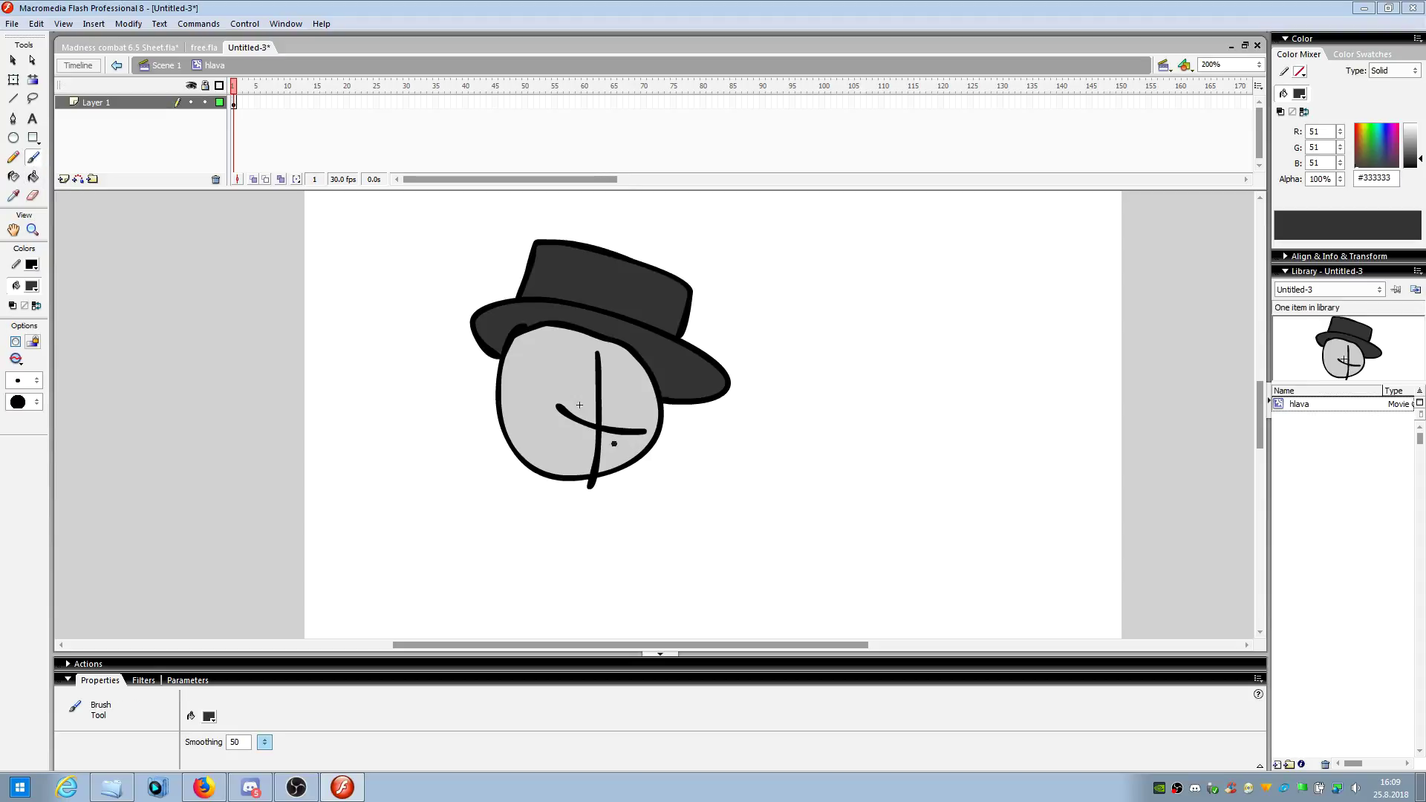
pyautogui.moveTo(559, 442); pyautogui.dragTo(567, 453)
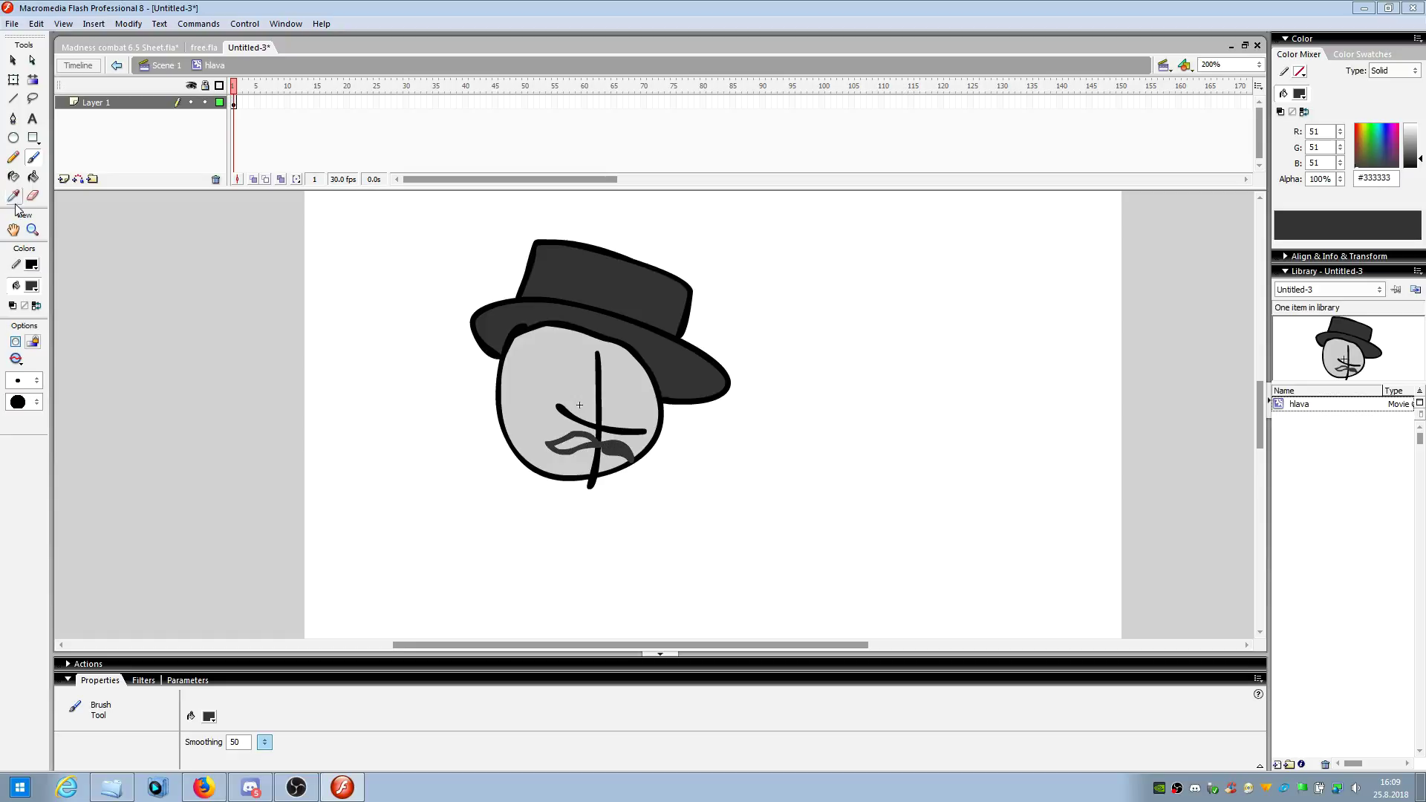
pyautogui.click(33, 176)
pyautogui.click(587, 437)
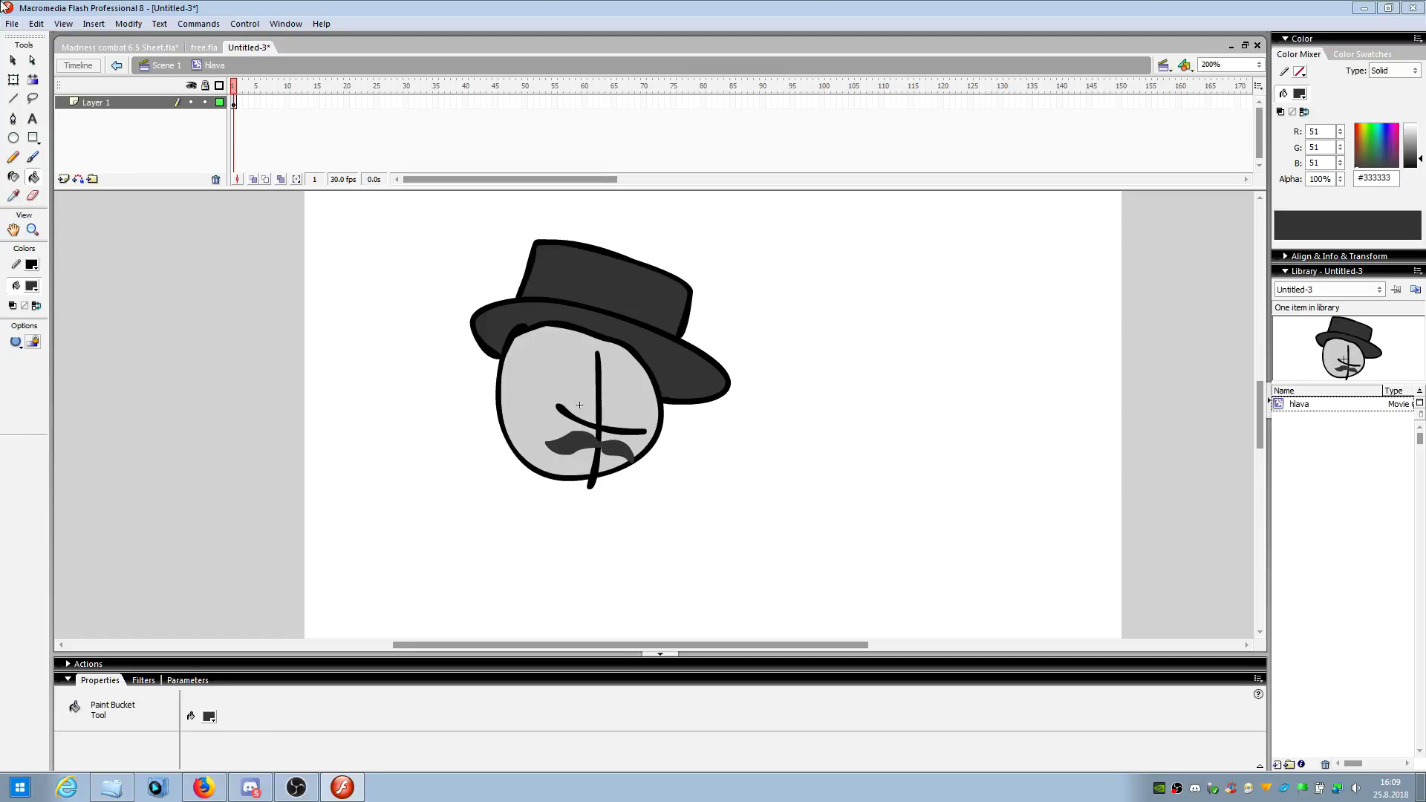
# - Return to Scene 1 and move the head with the hat to about X 122.3, Y 99.0
pyautogui.click(16, 59)
pyautogui.click(296, 511)
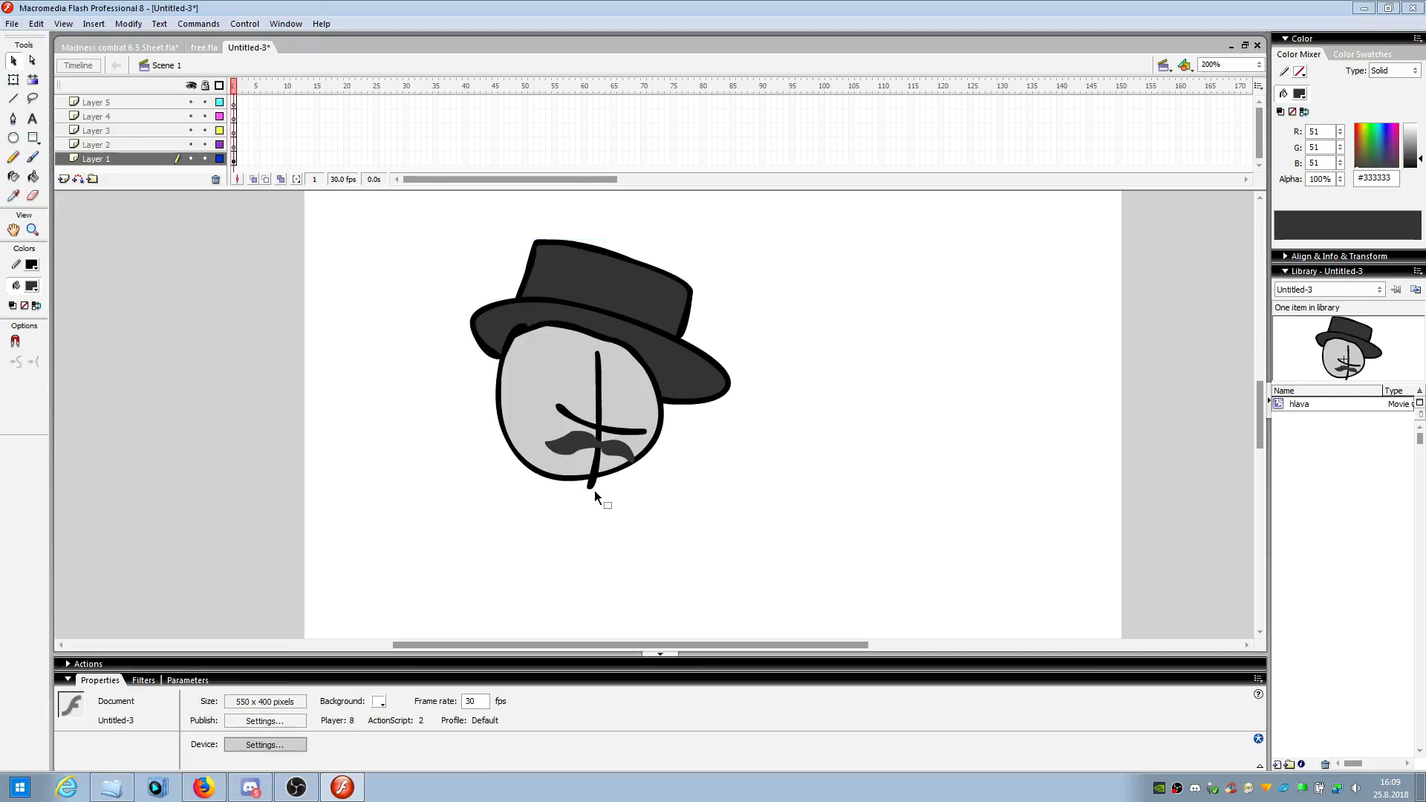
pyautogui.moveTo(595, 490); pyautogui.dragTo(601, 451)
pyautogui.click(933, 517)
pyautogui.click(646, 422)
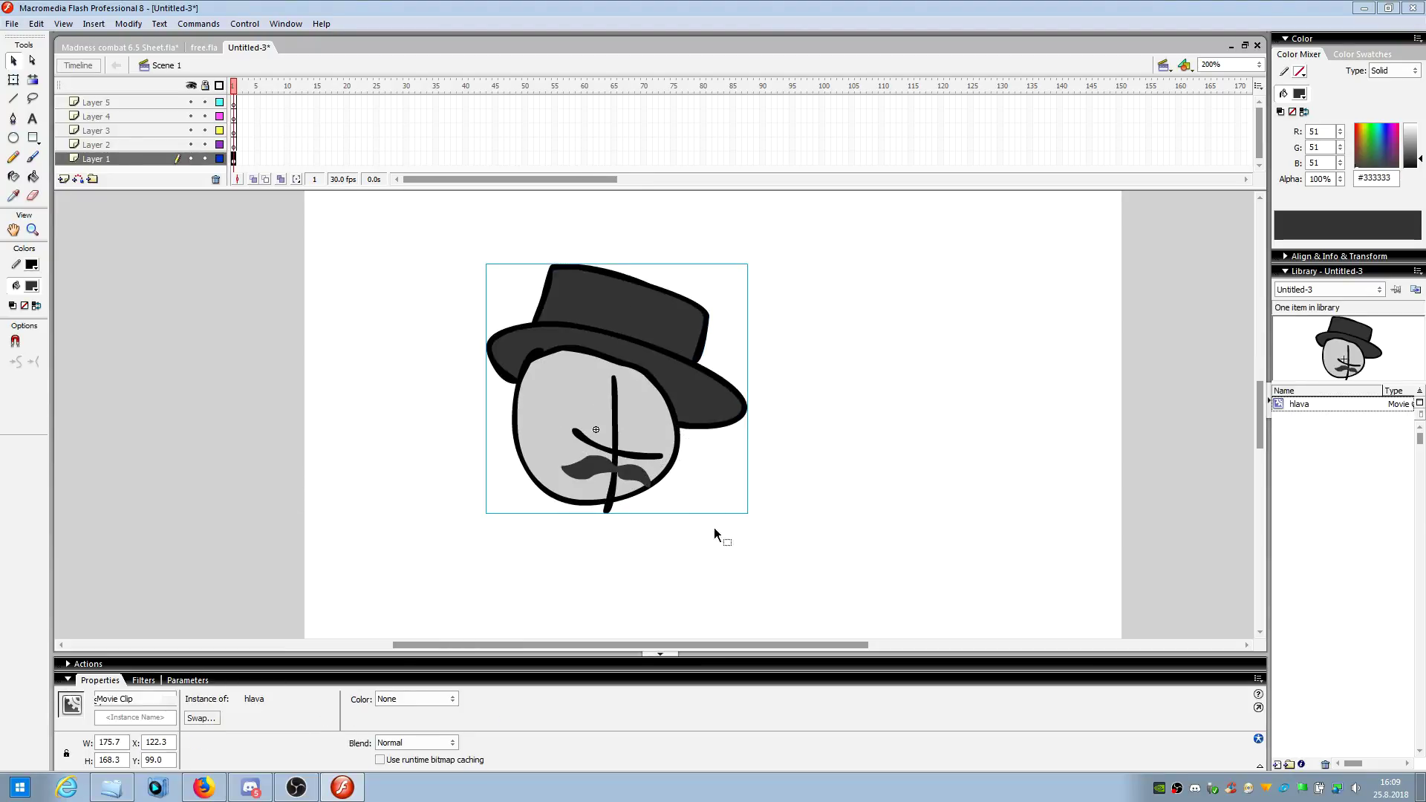
# - Delete the hlava instance from the stage
pyautogui.click(715, 439)
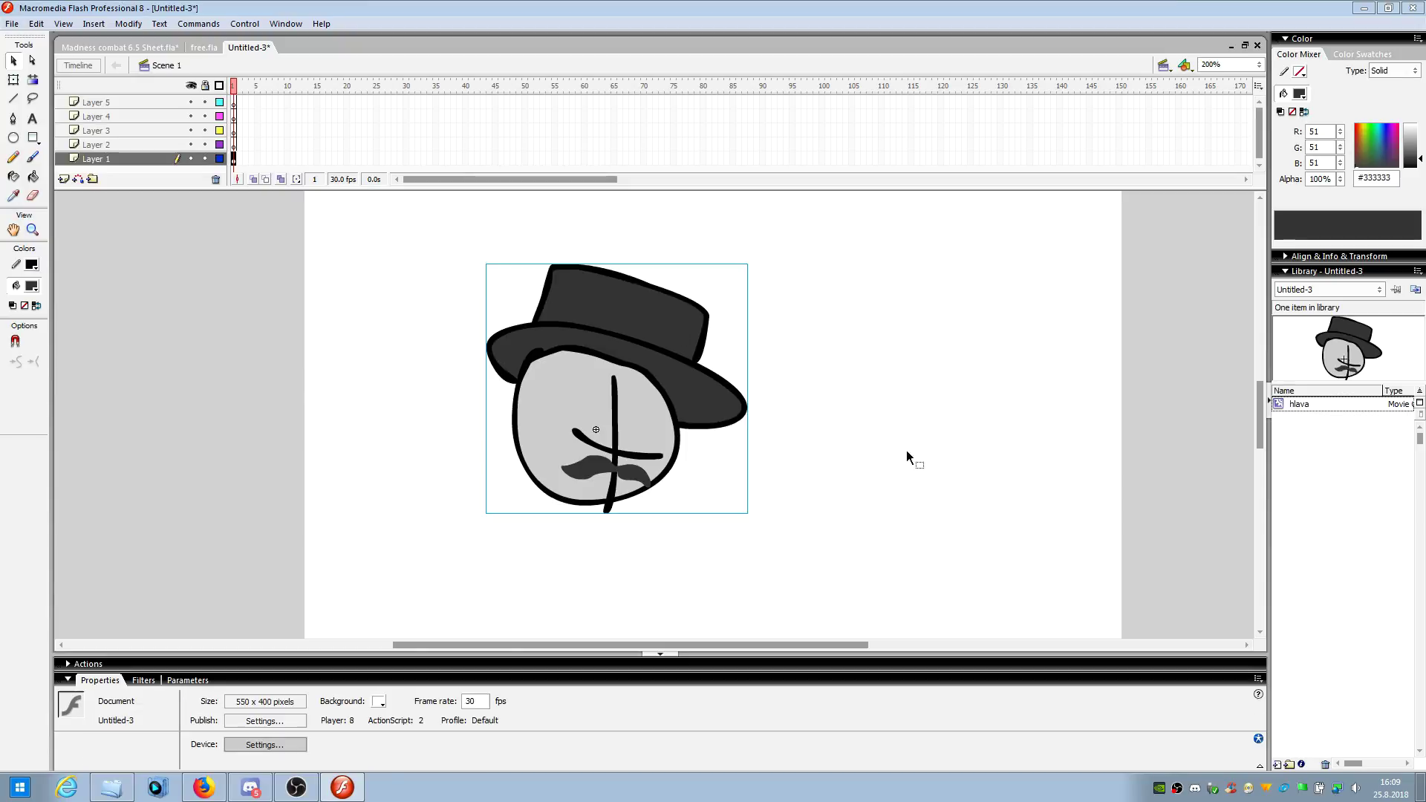
pyautogui.hotkey('ctrl', 'a')
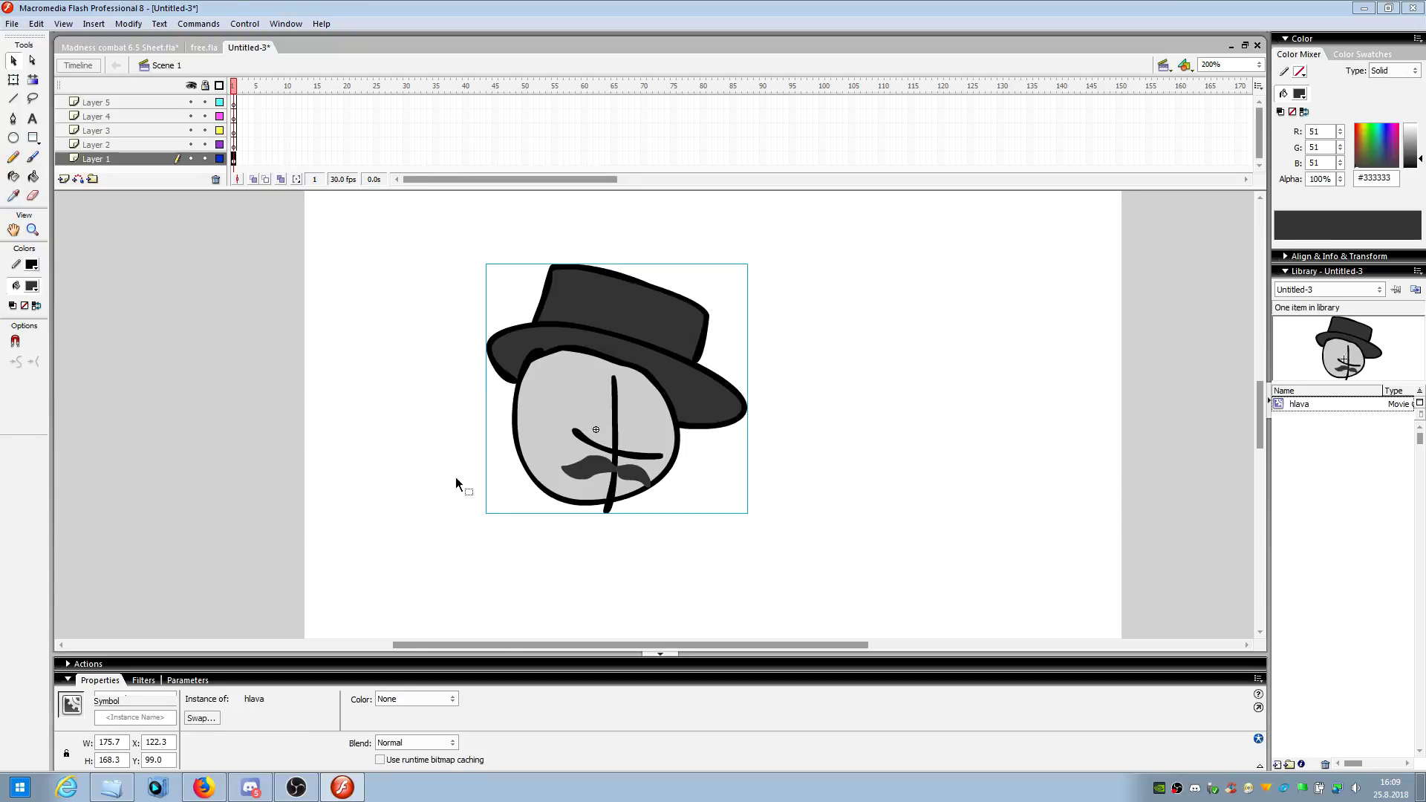
pyautogui.press('Delete')
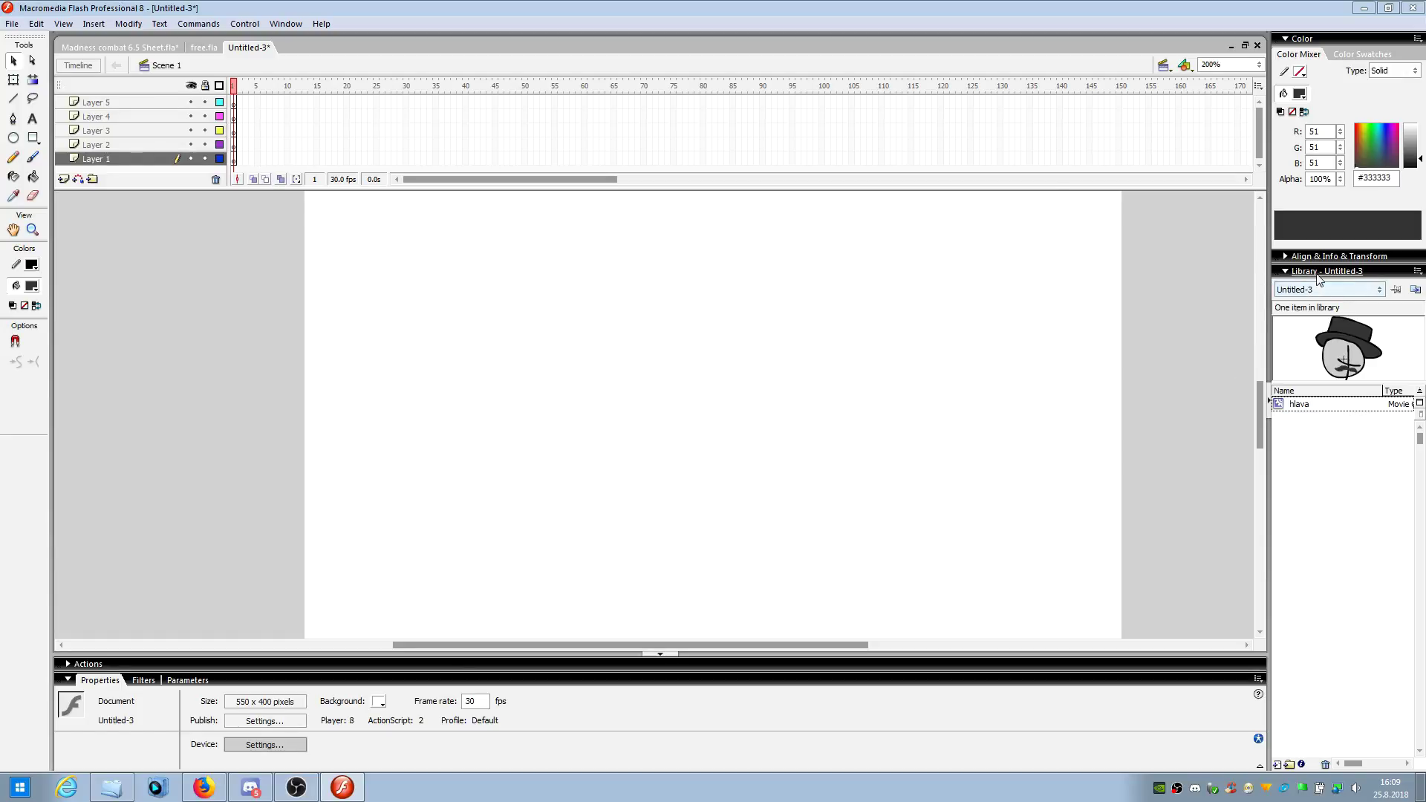
# - Place three instances of the hlava symbol from the library side by side on the stage
pyautogui.click(1312, 406)
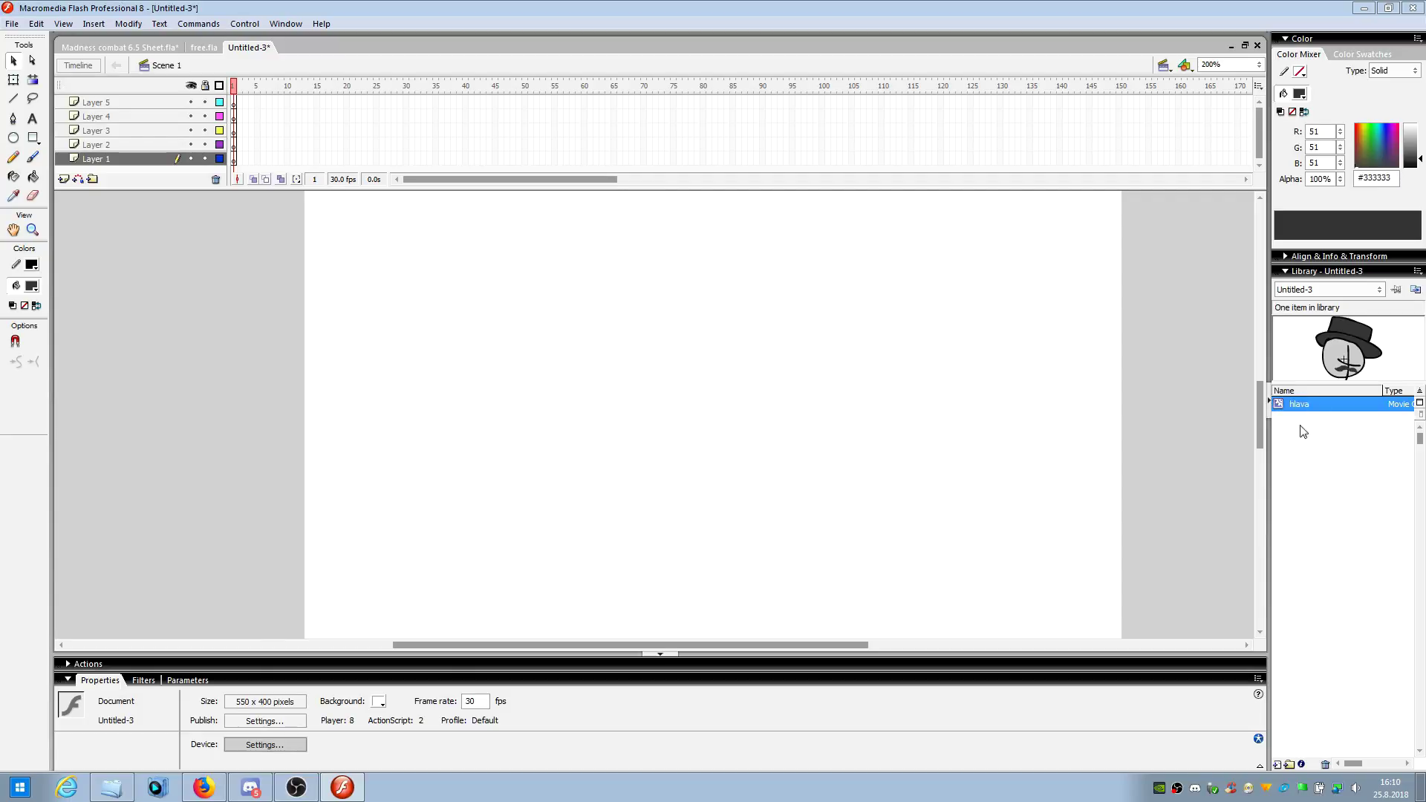
pyautogui.moveTo(1298, 412); pyautogui.dragTo(715, 398)
pyautogui.click(439, 523)
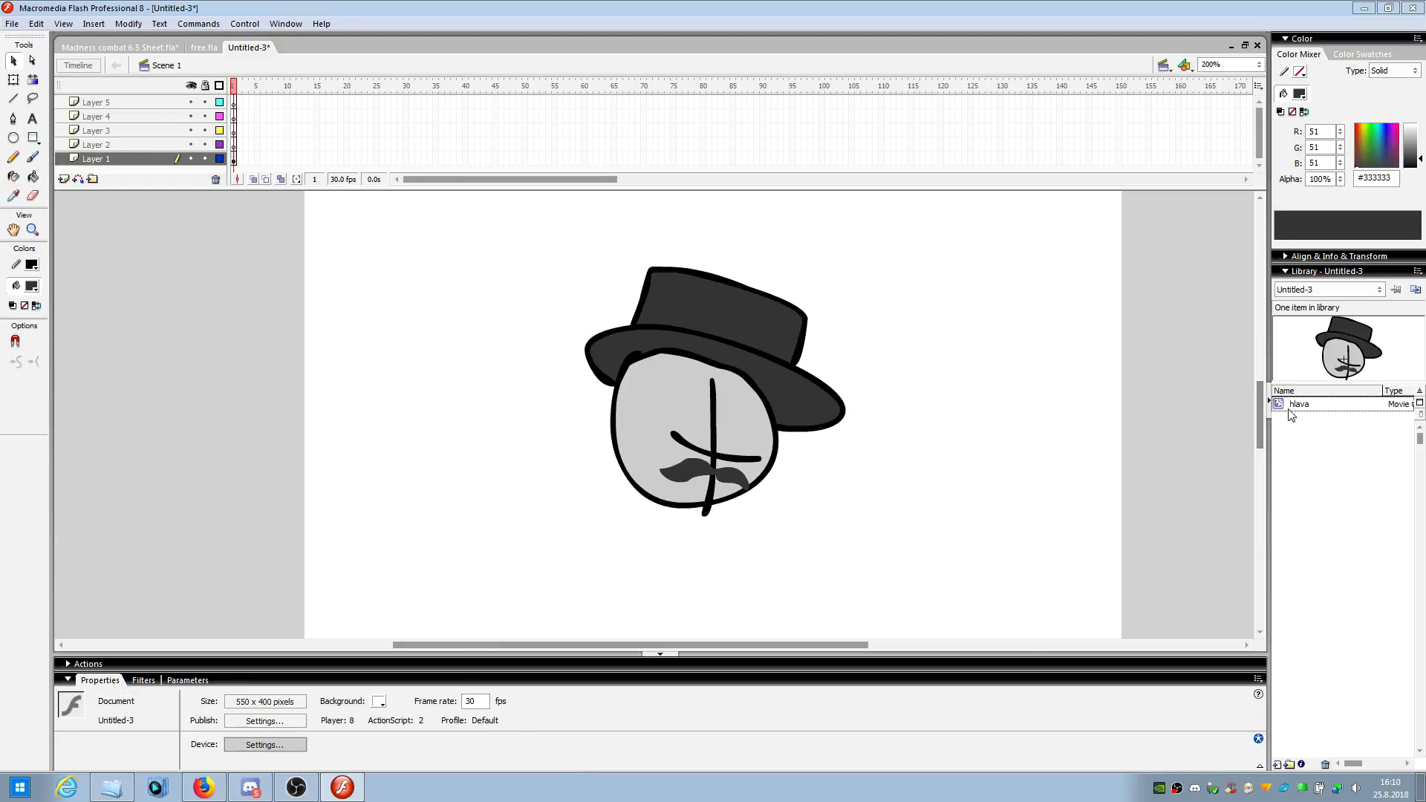
pyautogui.moveTo(1296, 404); pyautogui.dragTo(947, 364)
pyautogui.click(961, 563)
pyautogui.moveTo(1300, 405); pyautogui.dragTo(532, 333)
pyautogui.click(541, 501)
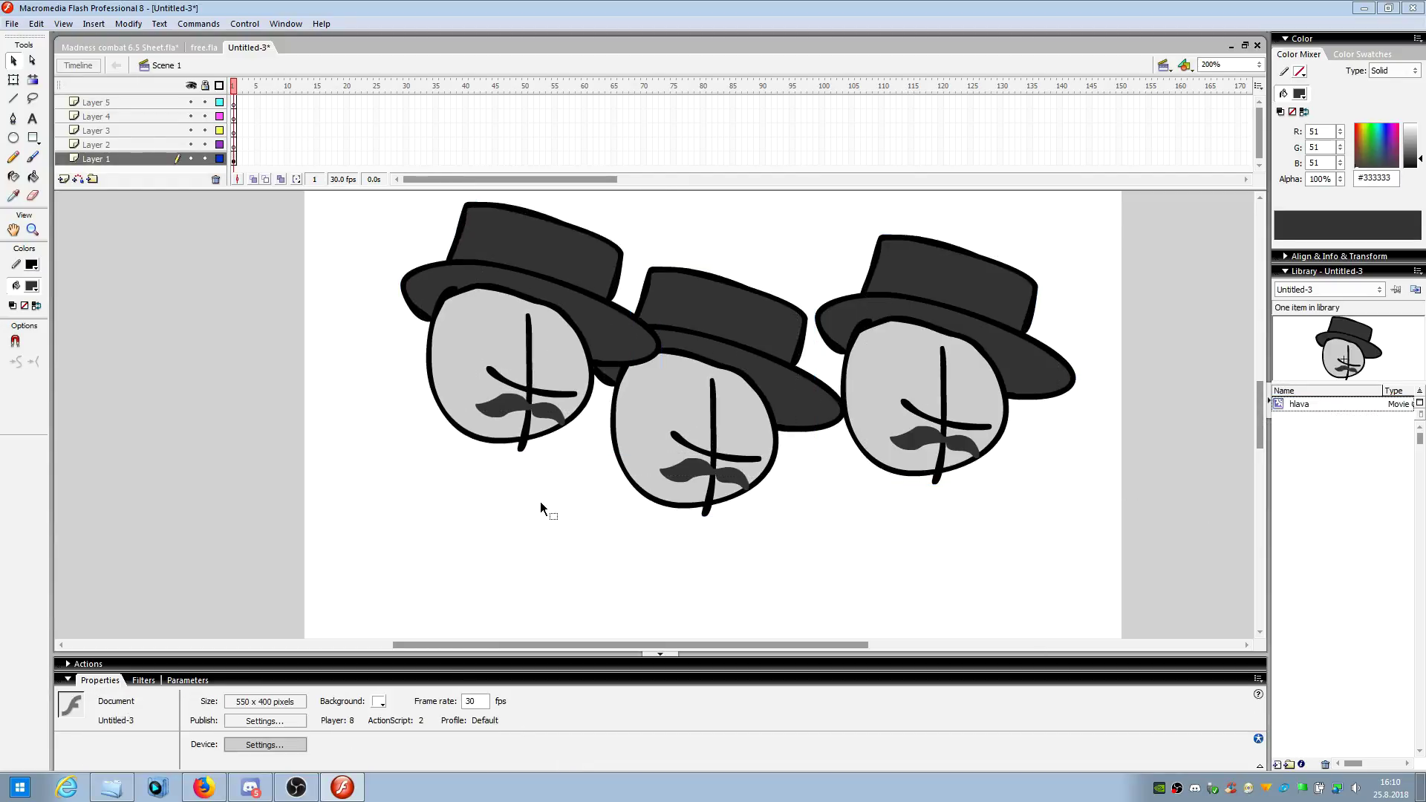
# - Select all three hlava instances and delete them
pyautogui.moveTo(420, 566); pyautogui.dragTo(968, 503)
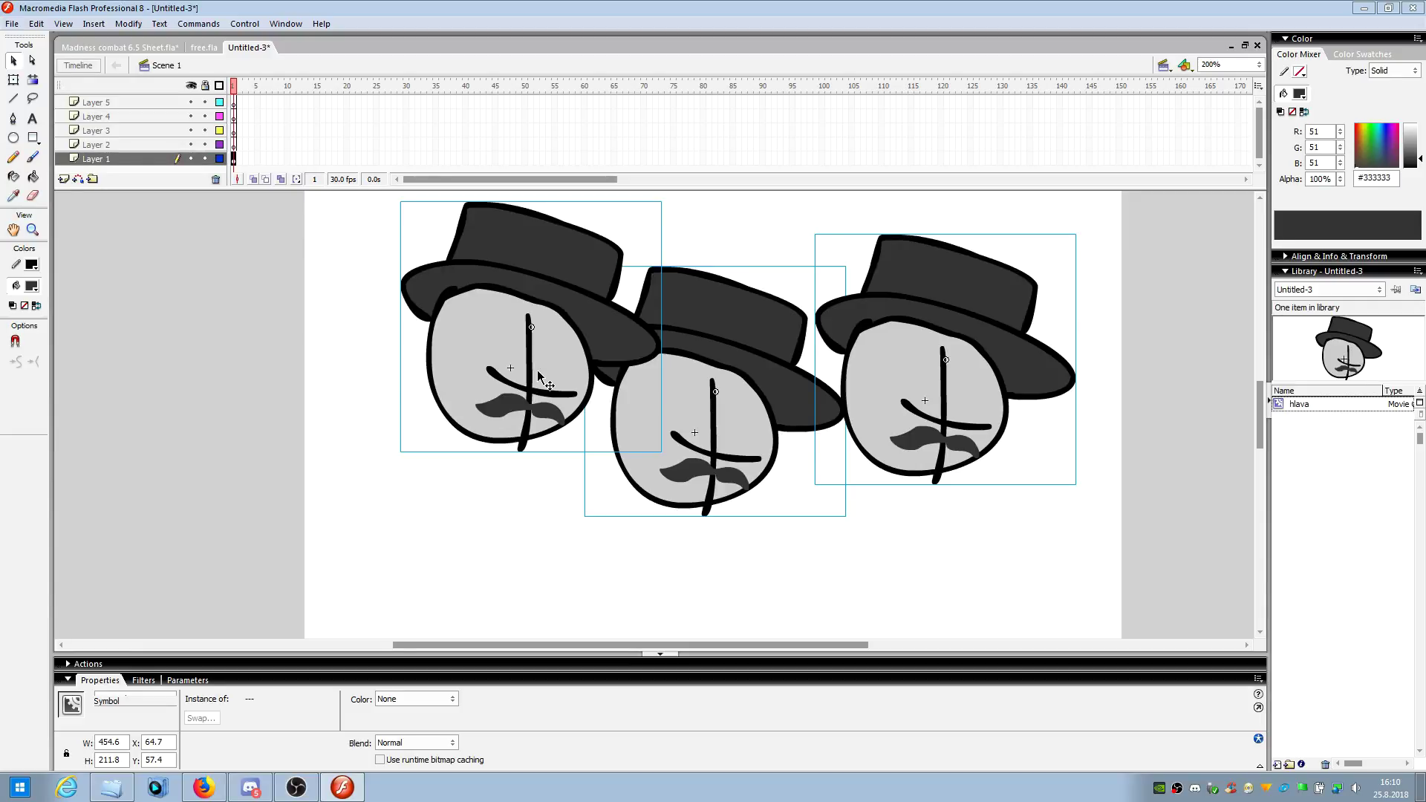
pyautogui.press('Delete')
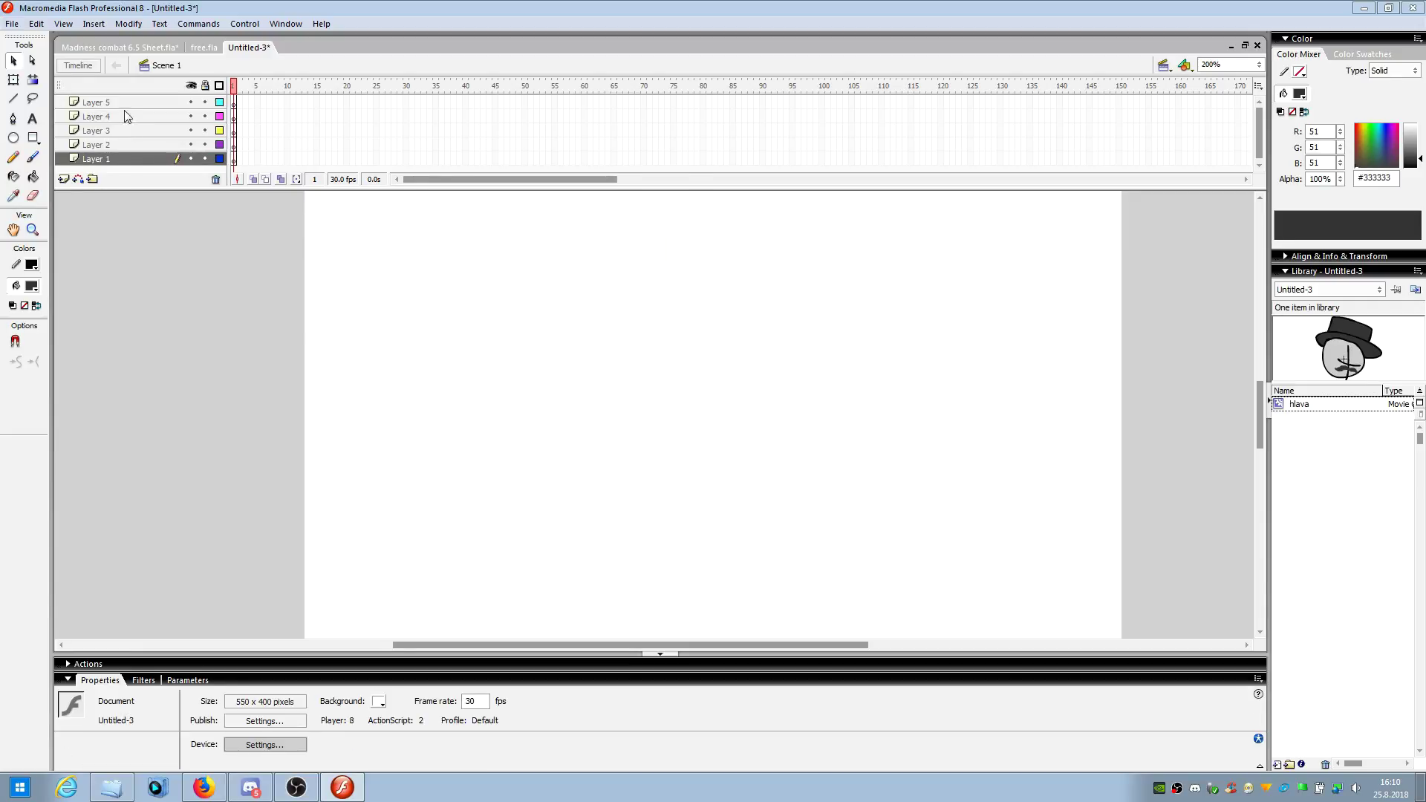
# - Add new layers above Layer 5 until the timeline reaches Layer 21
pyautogui.click(115, 134)
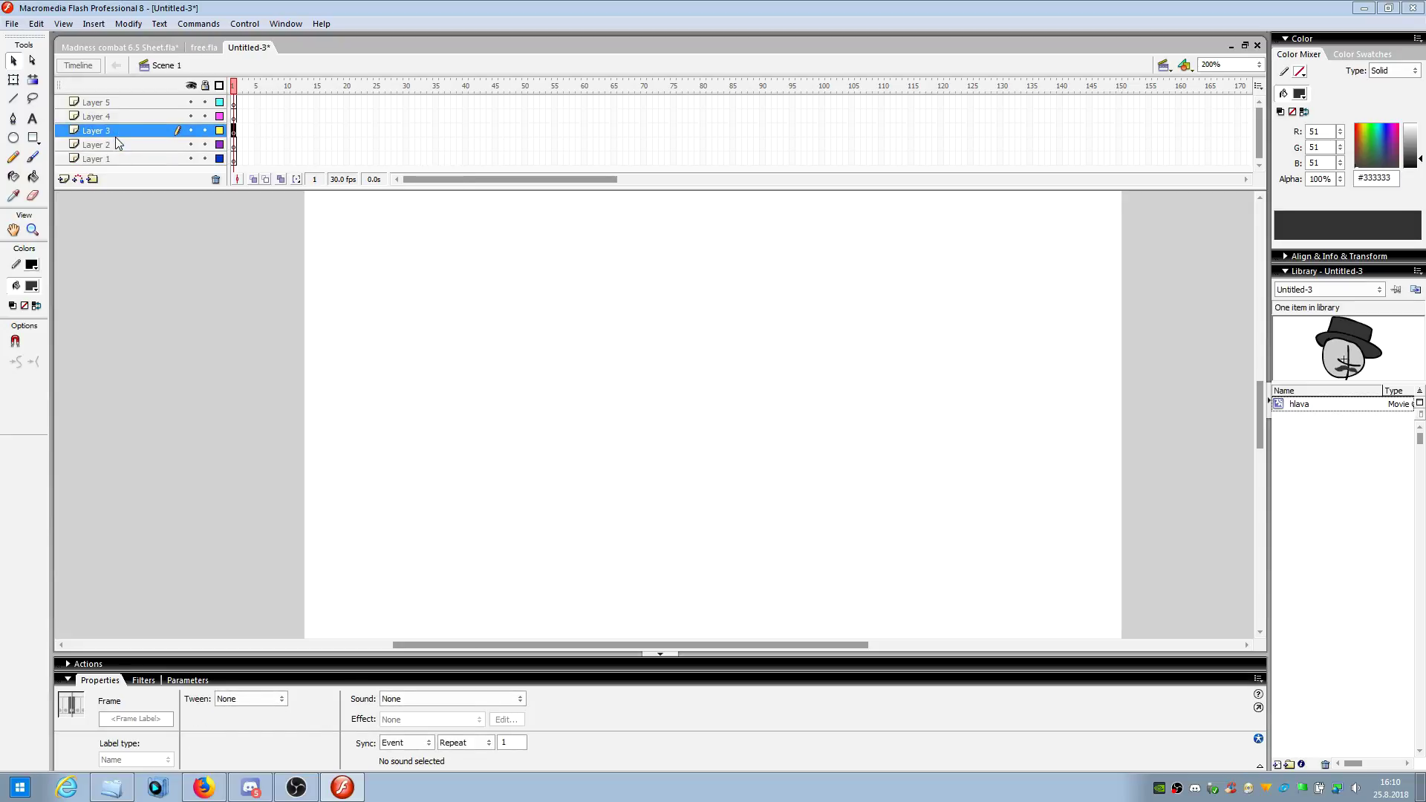
pyautogui.click(97, 116)
pyautogui.click(97, 101)
pyautogui.click(314, 380)
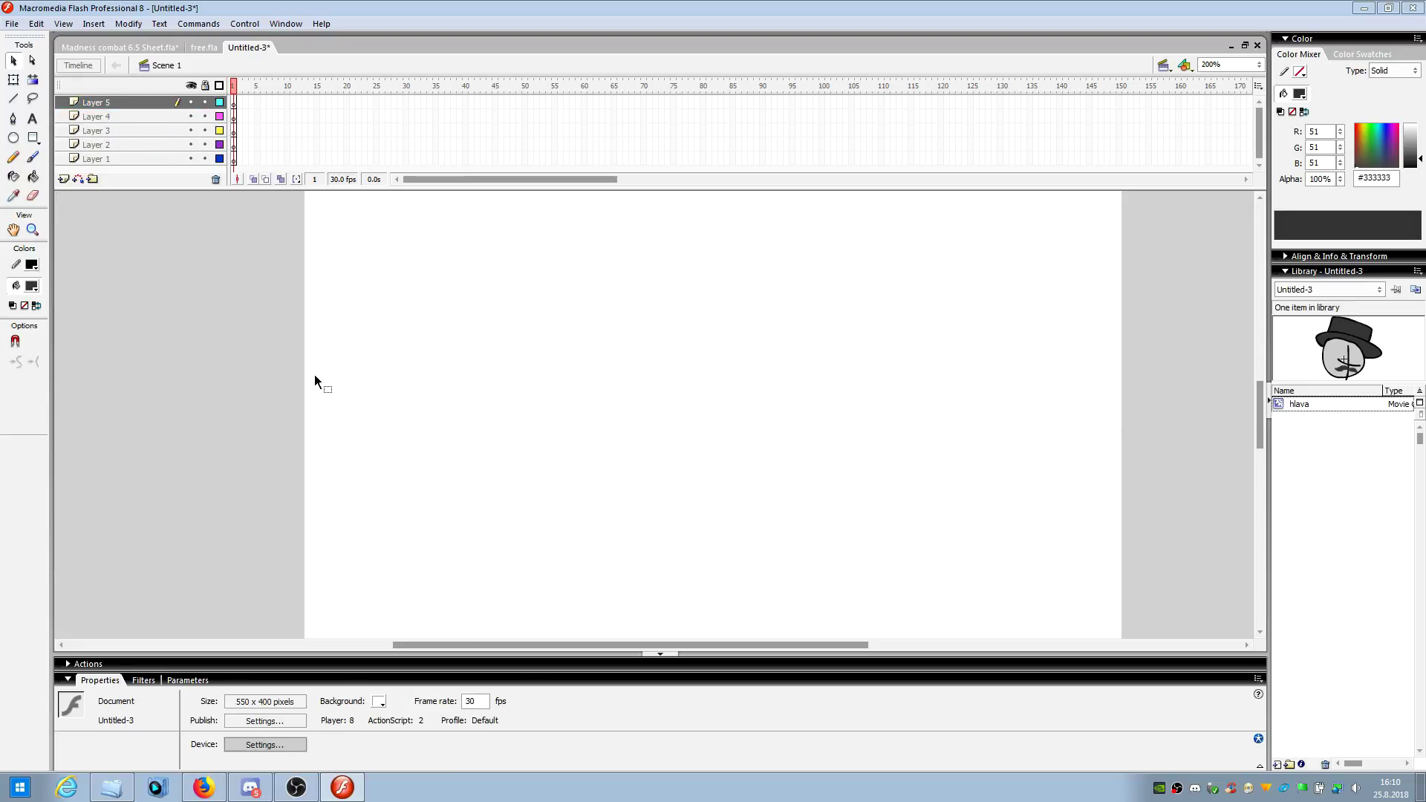
pyautogui.click(63, 179)
pyautogui.click(63, 179)
pyautogui.click(64, 179)
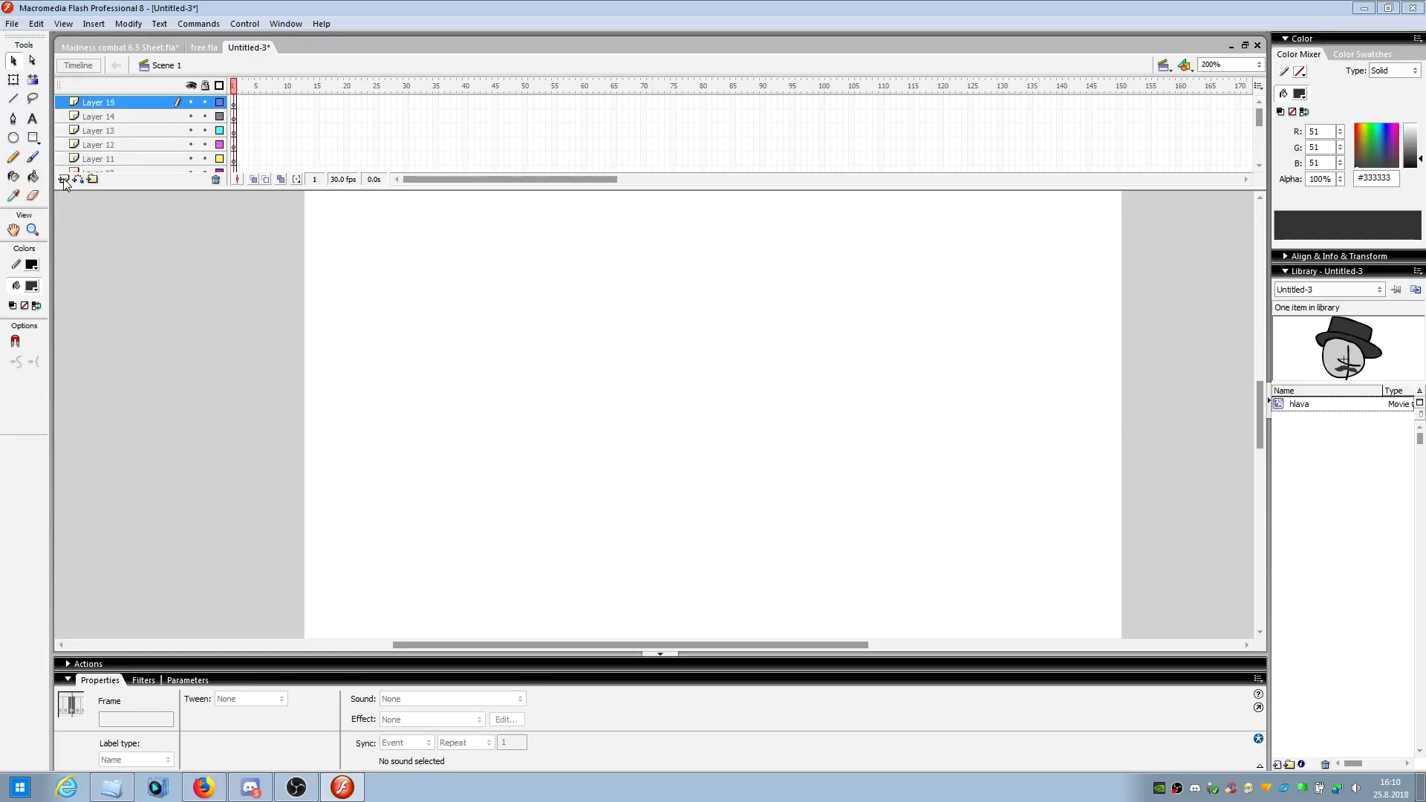
pyautogui.click(63, 179)
pyautogui.click(63, 179)
pyautogui.click(63, 179)
pyautogui.click(63, 179)
pyautogui.click(64, 179)
pyautogui.click(269, 510)
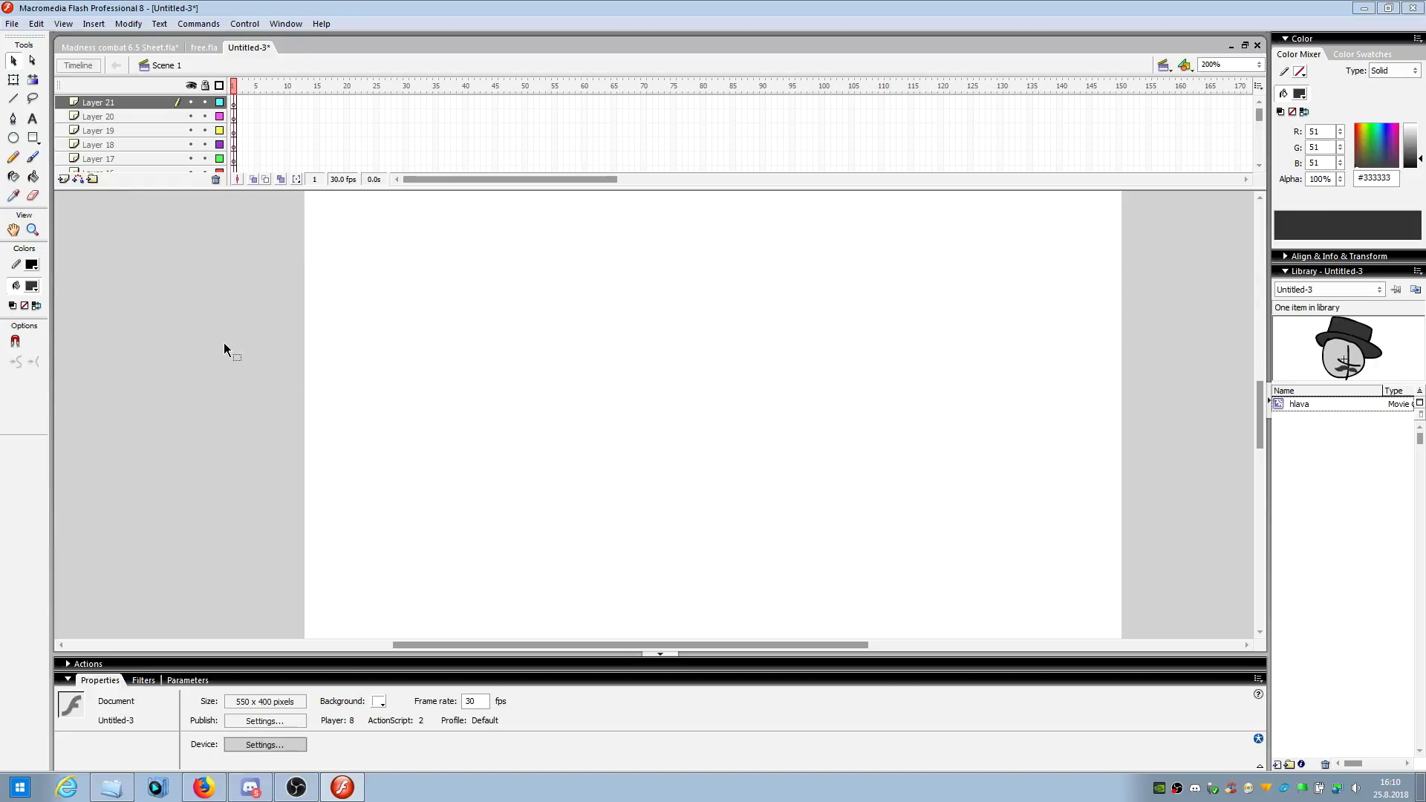
# - Select Layer 21 and place an instance of the hlava symbol from the library on the stage
pyautogui.click(116, 115)
pyautogui.doubleClick(111, 102)
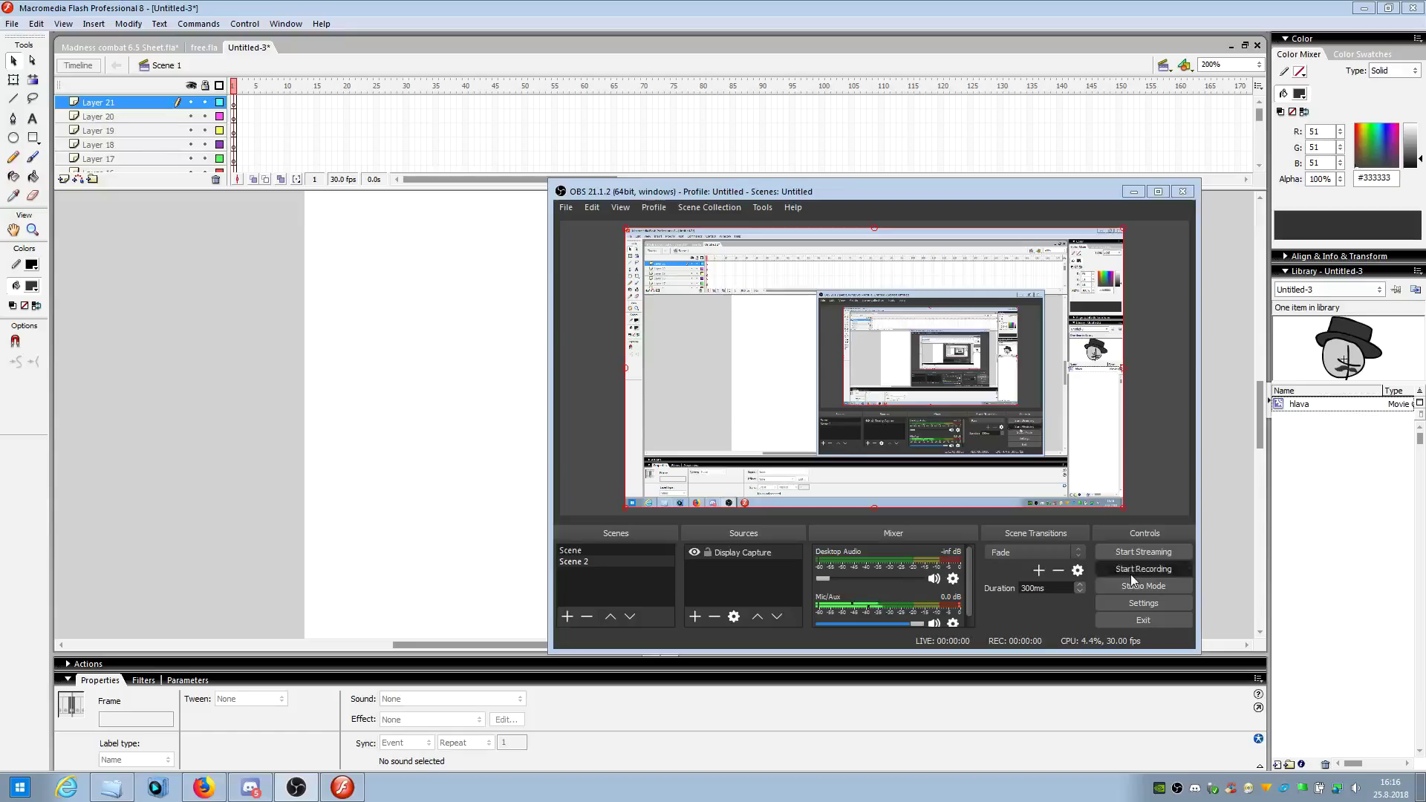
pyautogui.click(432, 555)
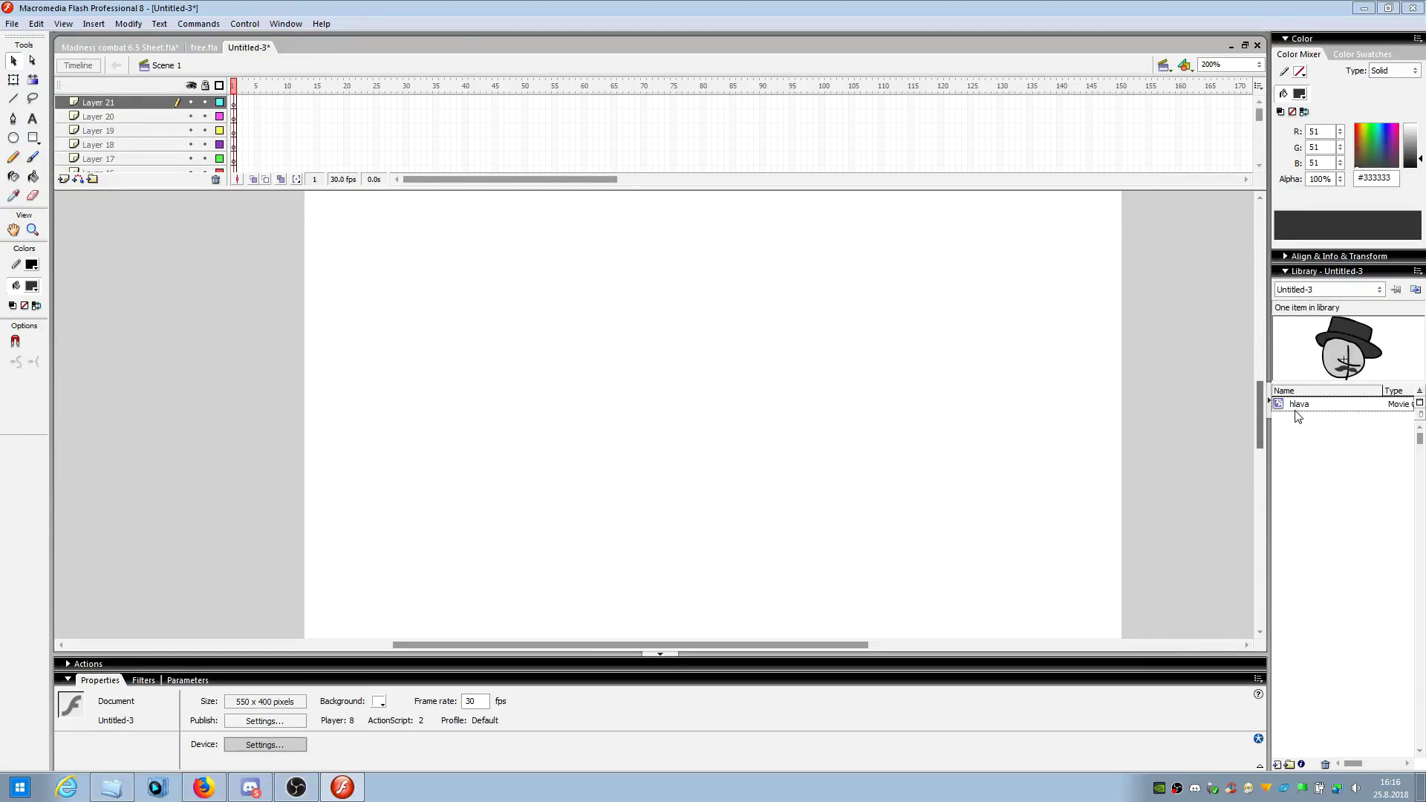
pyautogui.moveTo(1296, 411); pyautogui.dragTo(936, 468)
pyautogui.moveTo(711, 483); pyautogui.dragTo(711, 483)
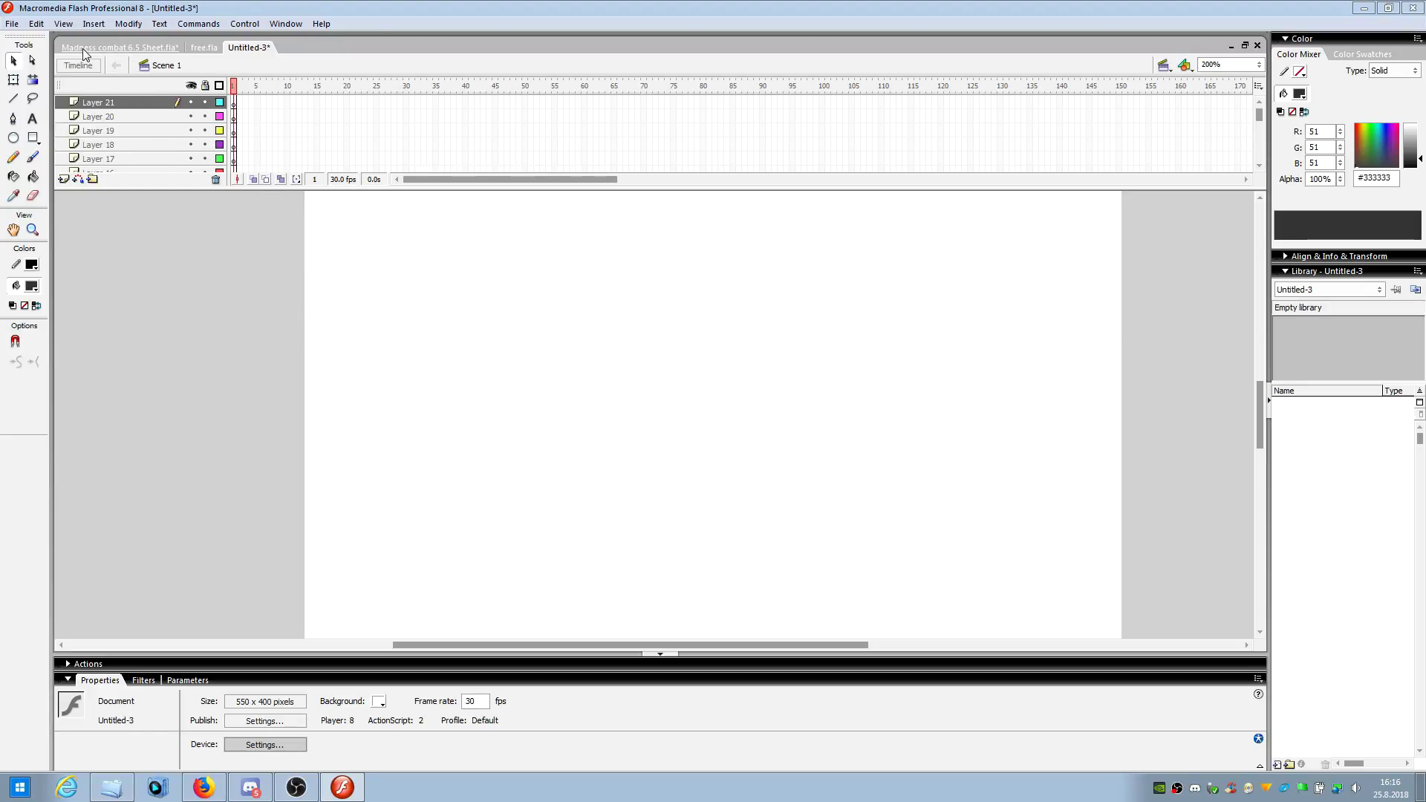
# - Look over the sprites in Madness combat 6.5 Sheet.fla and switch to frame 2 of free.fla
pyautogui.click(110, 49)
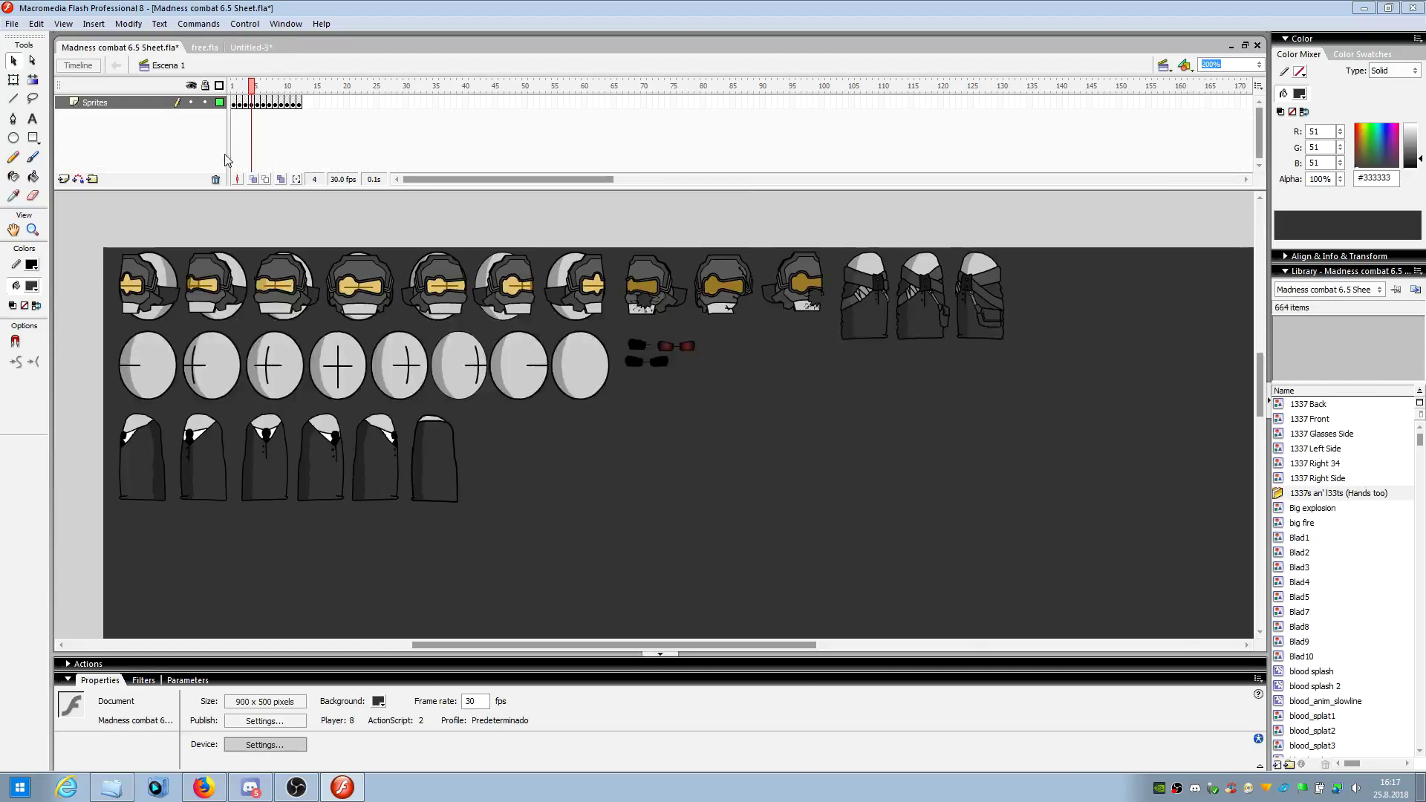
pyautogui.click(203, 50)
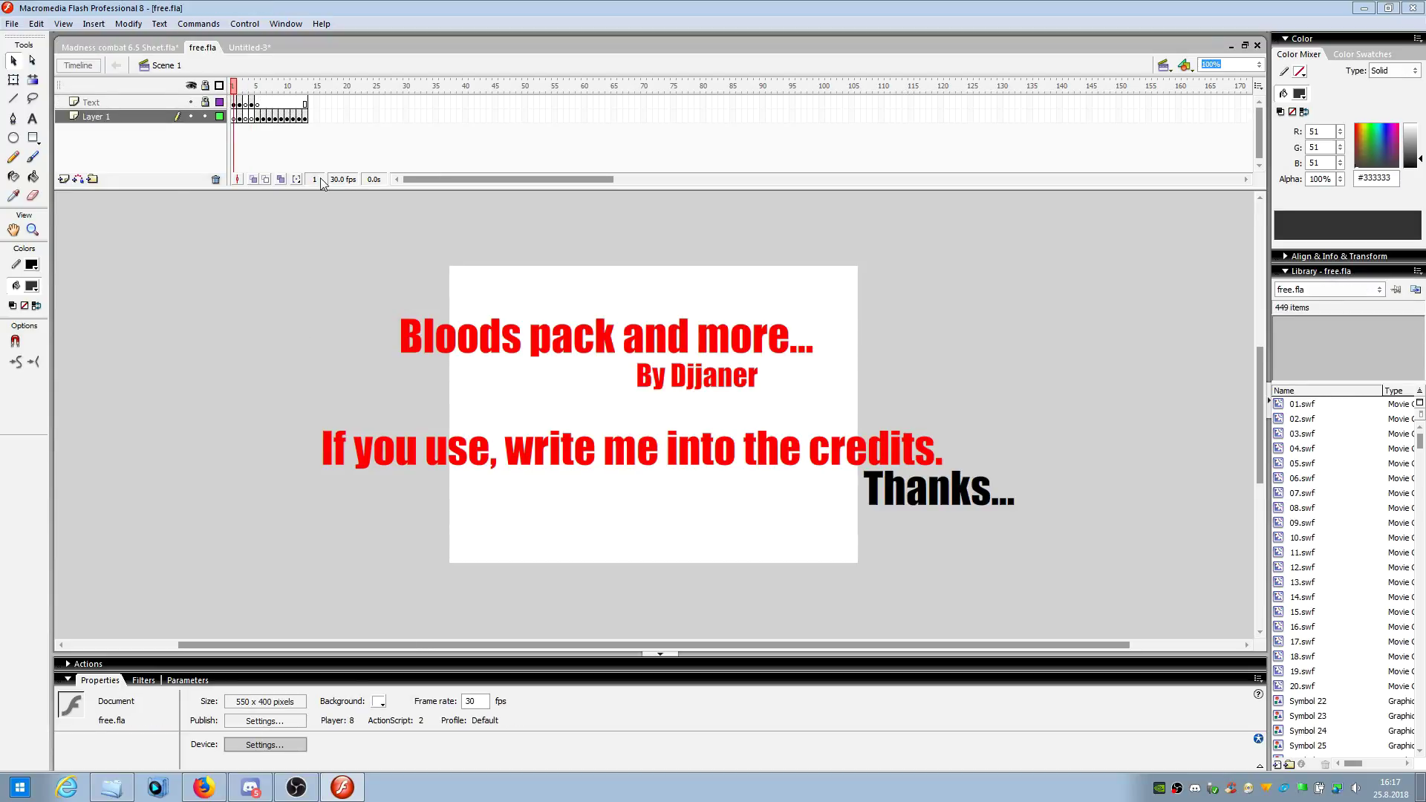
pyautogui.click(239, 86)
pyautogui.click(196, 307)
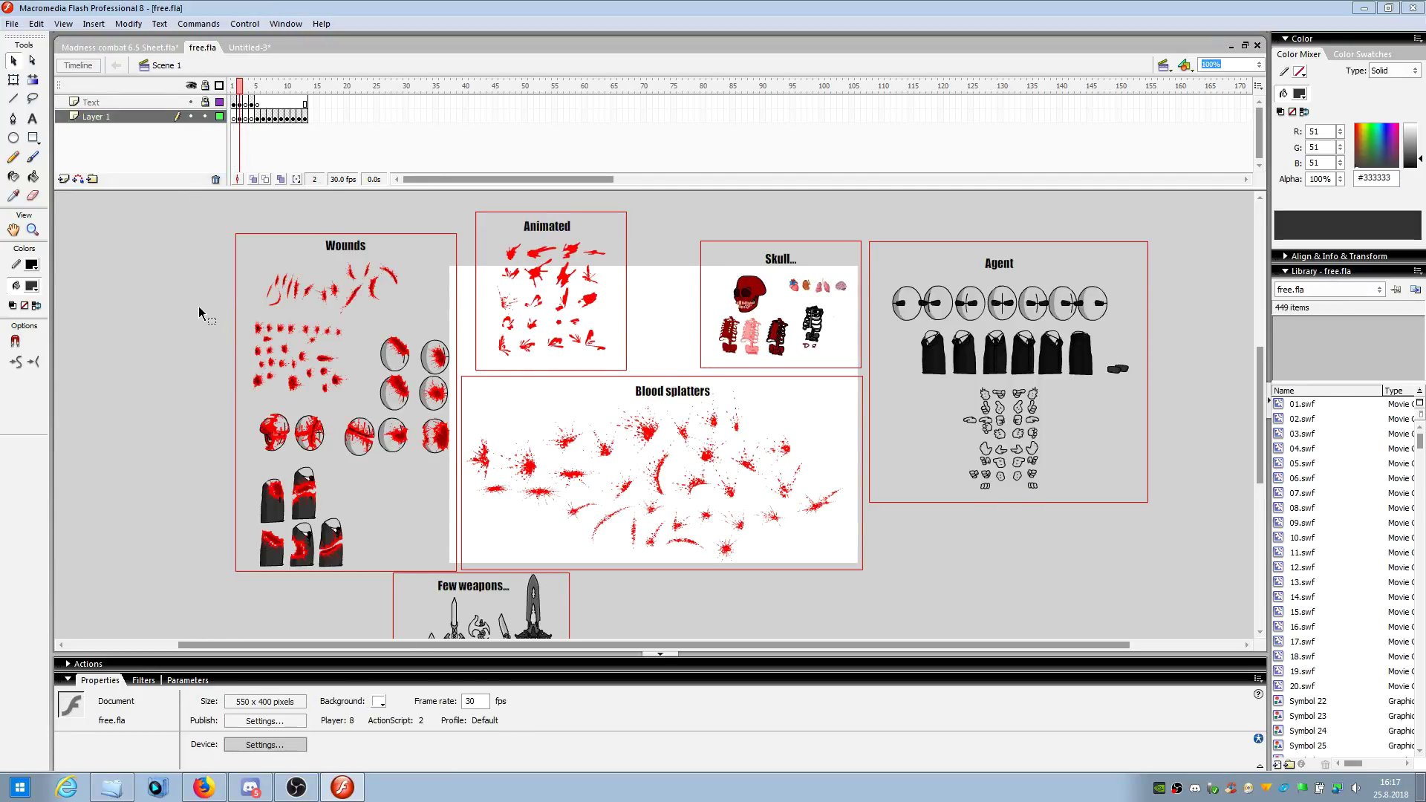
# - Examine the asset groups on frame 2 of free.fla, especially the animated blood effects
pyautogui.scroll(-2, 196, 306)
pyautogui.scroll(2, 197, 307)
pyautogui.moveTo(622, 249); pyautogui.dragTo(497, 375)
pyautogui.click(647, 294)
pyautogui.moveTo(613, 346); pyautogui.dragTo(494, 238)
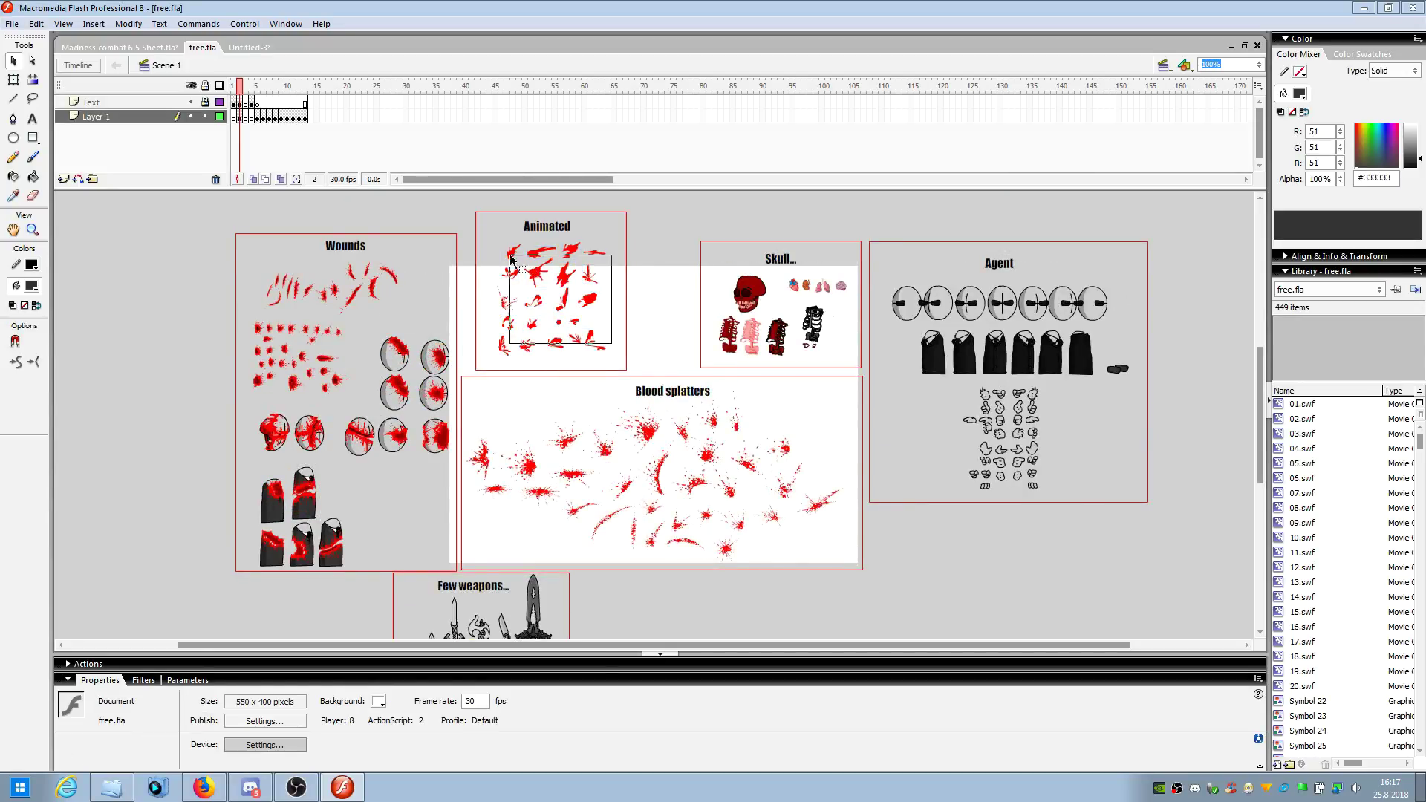
pyautogui.click(700, 257)
pyautogui.moveTo(615, 252); pyautogui.dragTo(517, 343)
pyautogui.click(514, 199)
# - View the credit pages on frames 1 and 4 of free.fla and go back to frame 2
pyautogui.click(236, 86)
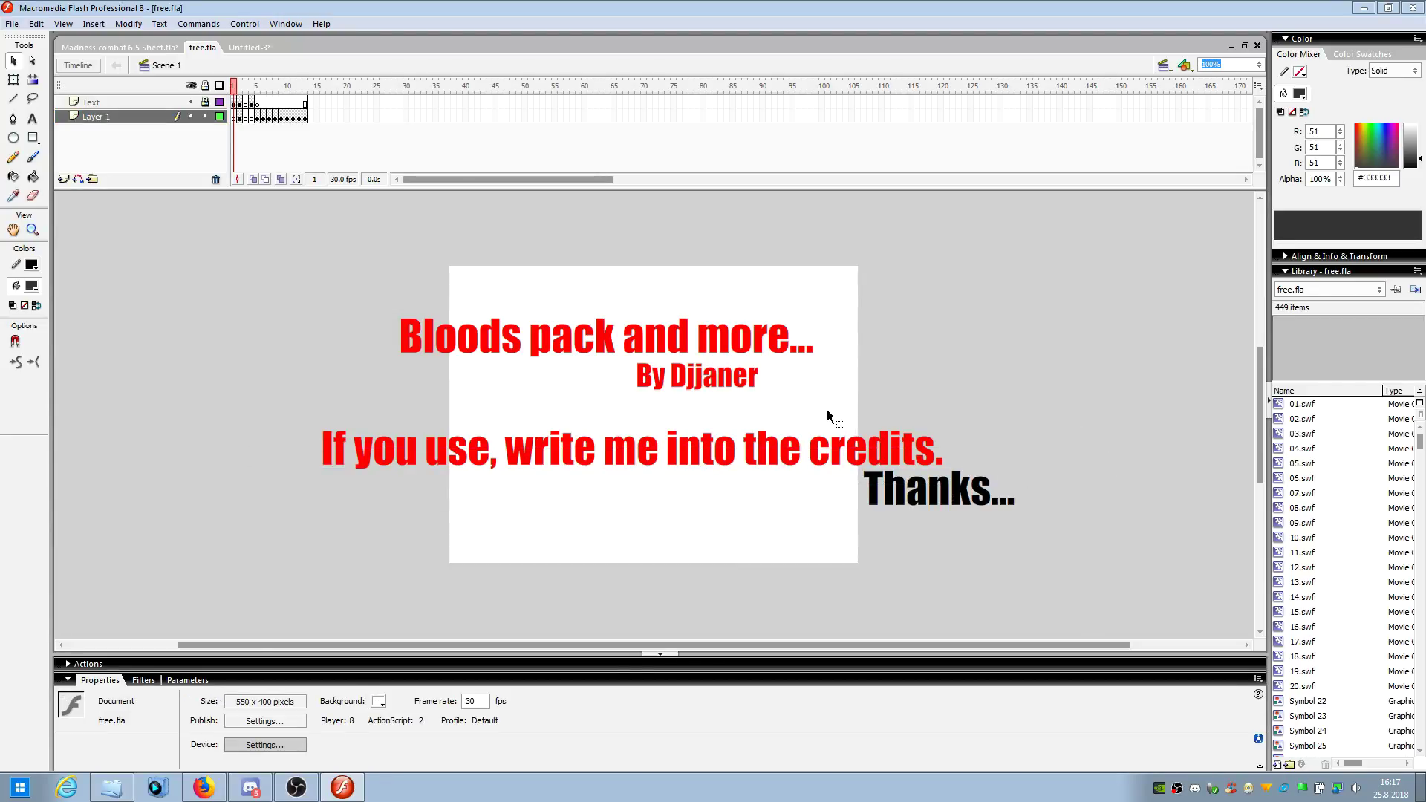
pyautogui.click(252, 117)
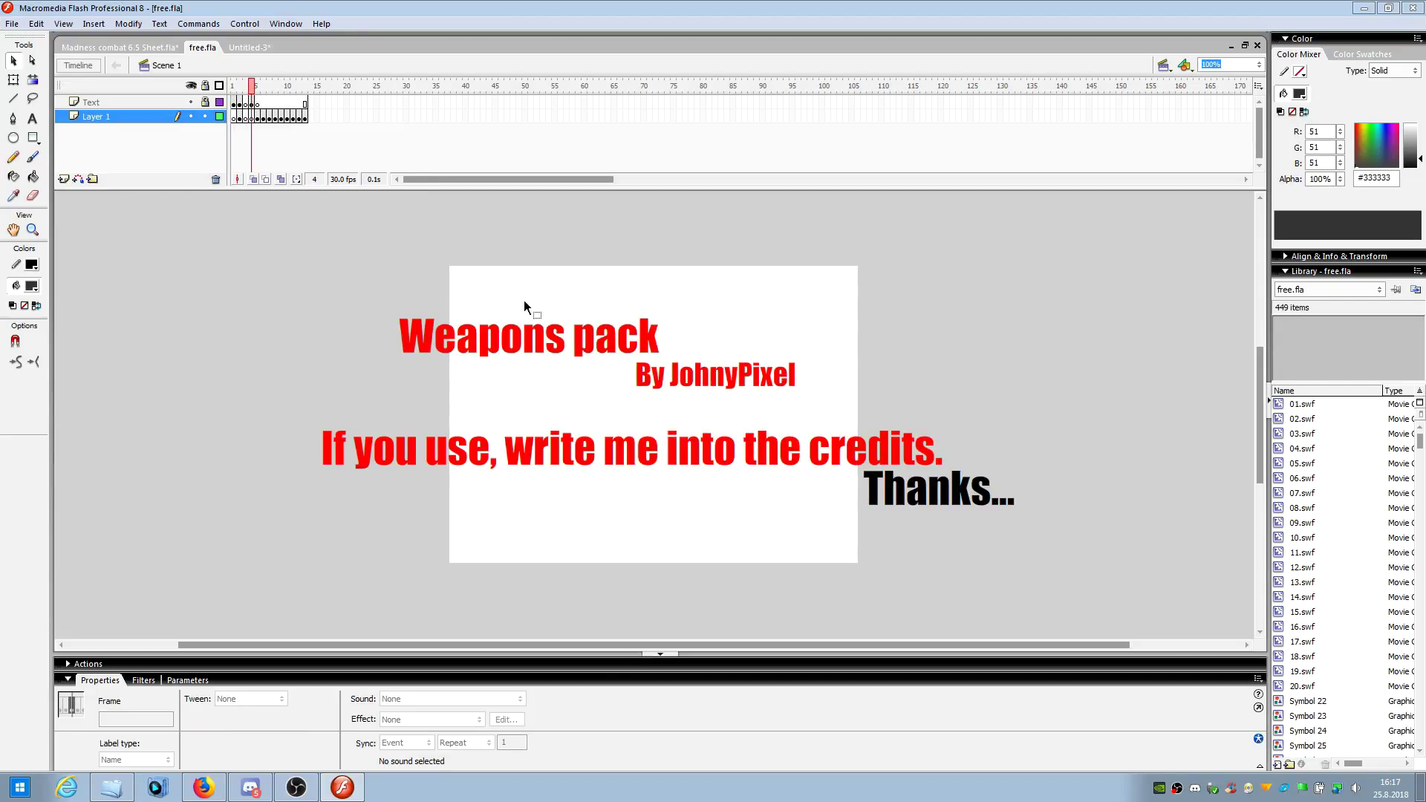
pyautogui.moveTo(570, 394); pyautogui.dragTo(630, 421)
pyautogui.click(238, 86)
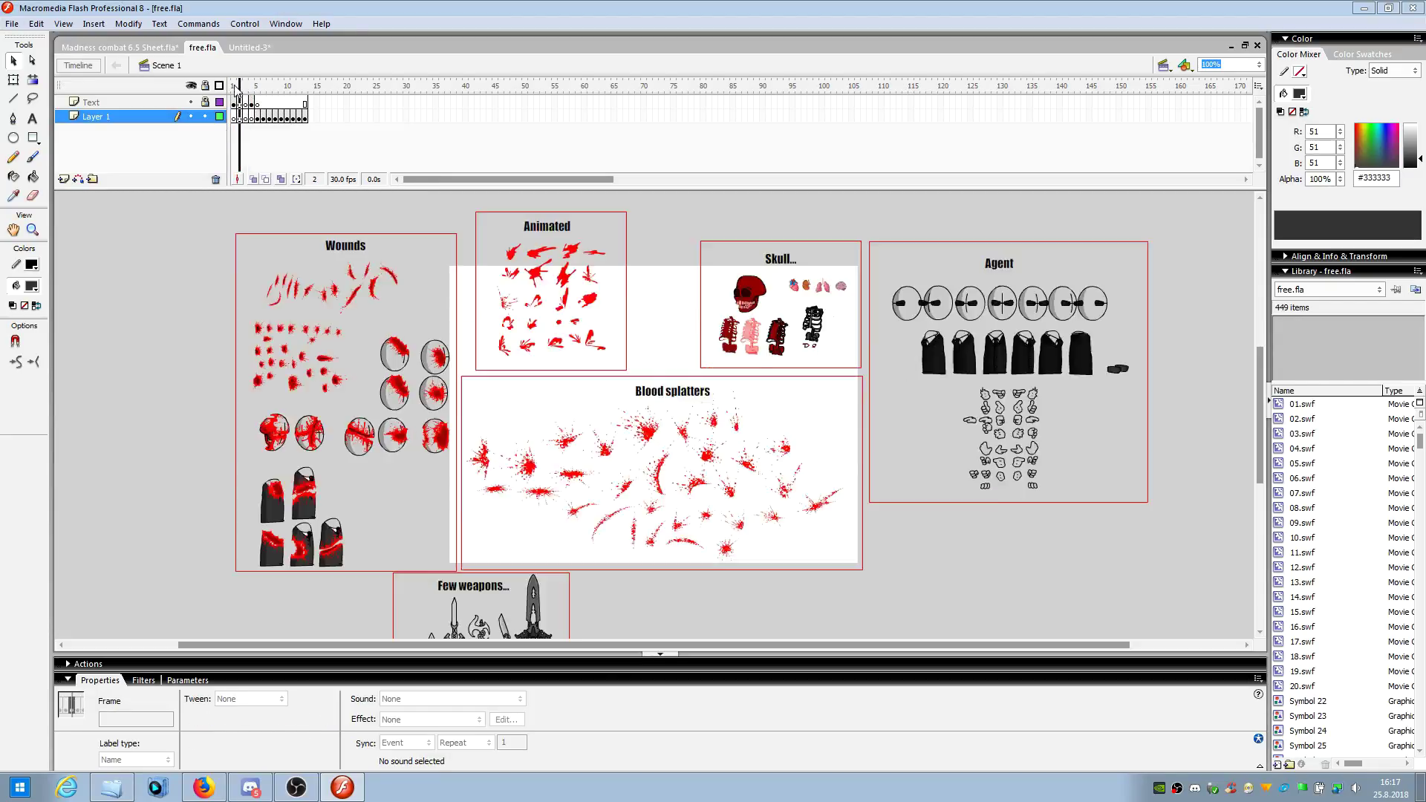
# - View the credit pages on frames 1 and 4 of free.fla, ending on frame 1
pyautogui.click(234, 87)
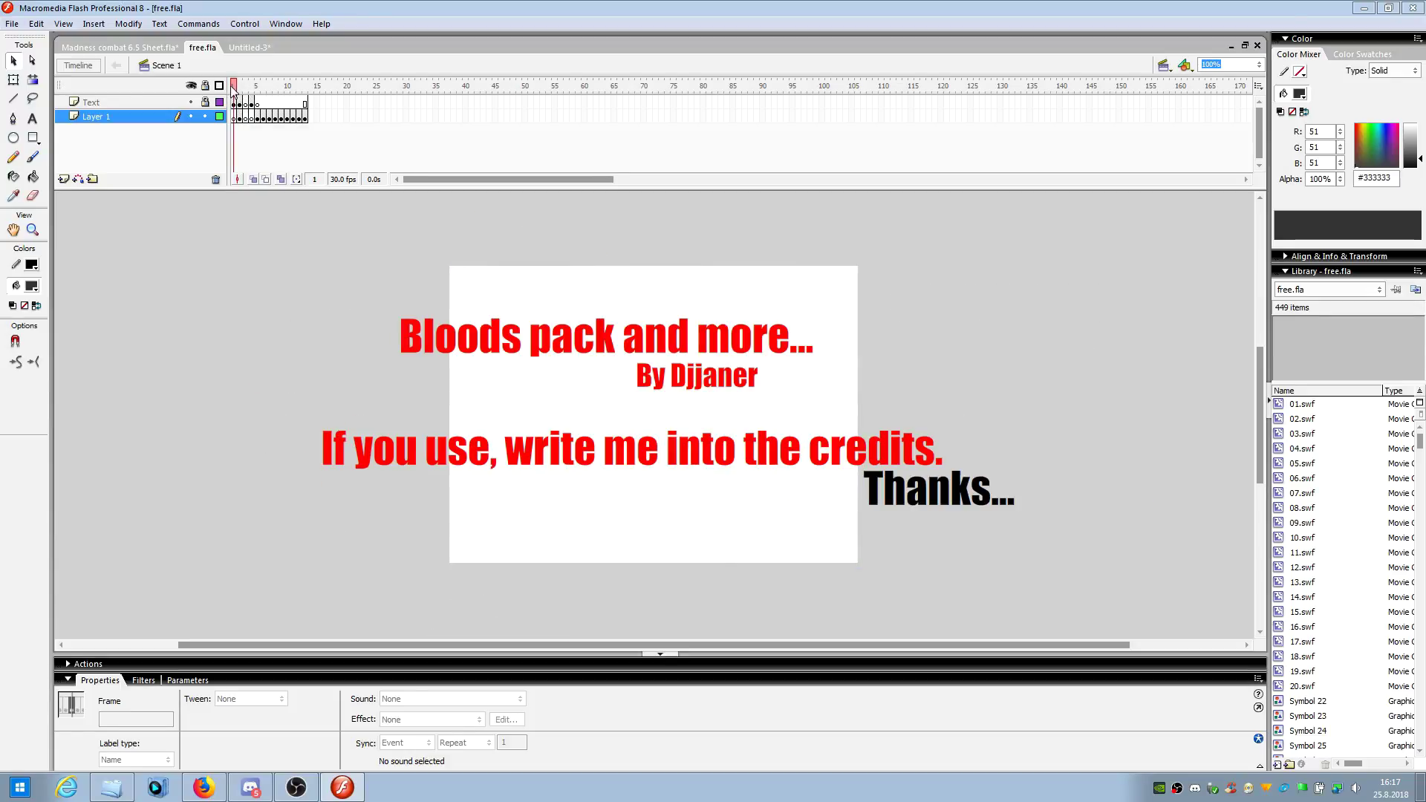
pyautogui.moveTo(251, 87)
pyautogui.mouseDown()
pyautogui.moveTo(314, 96)
pyautogui.moveTo(251, 101)
pyautogui.mouseUp()
pyautogui.moveTo(602, 396); pyautogui.dragTo(783, 381)
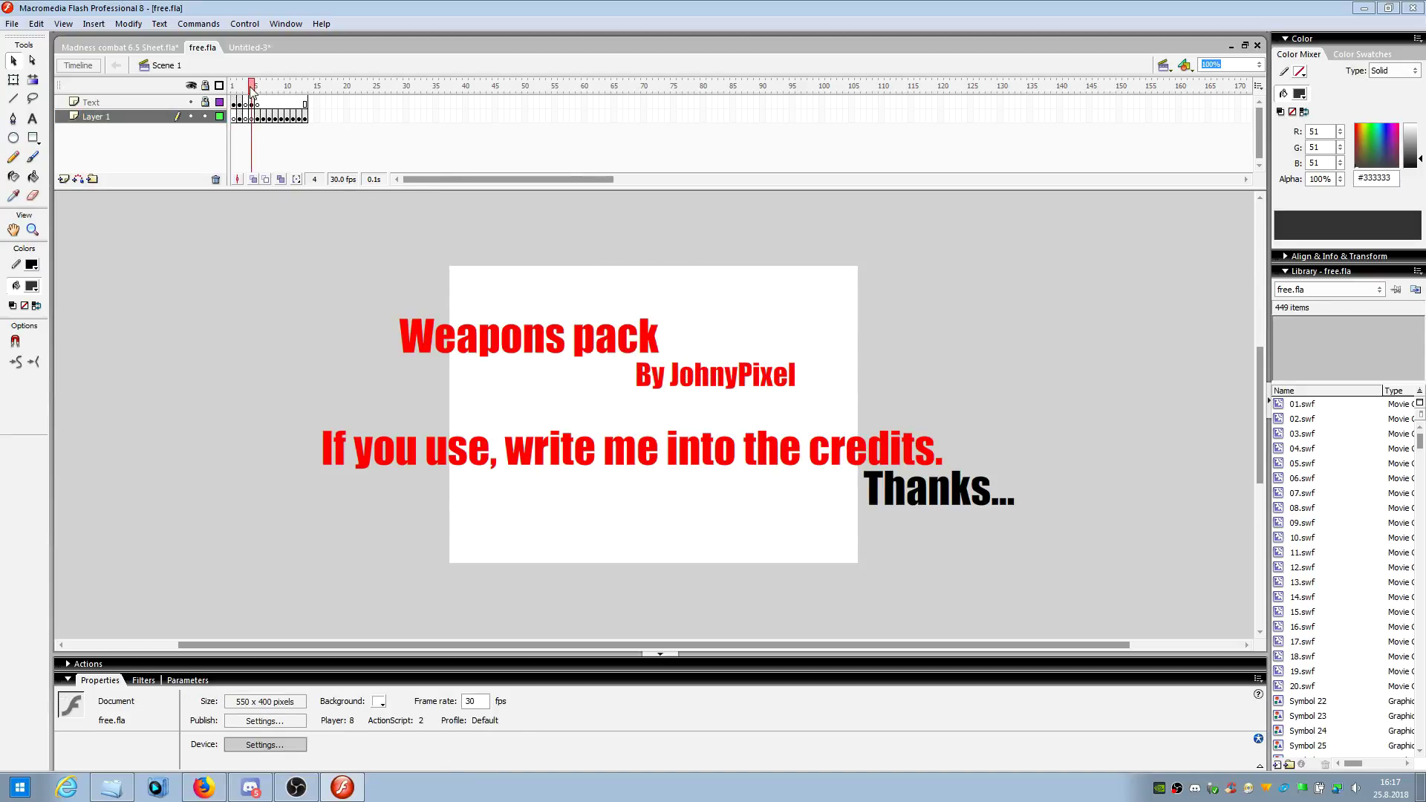
pyautogui.moveTo(252, 89); pyautogui.dragTo(234, 89)
pyautogui.click(332, 344)
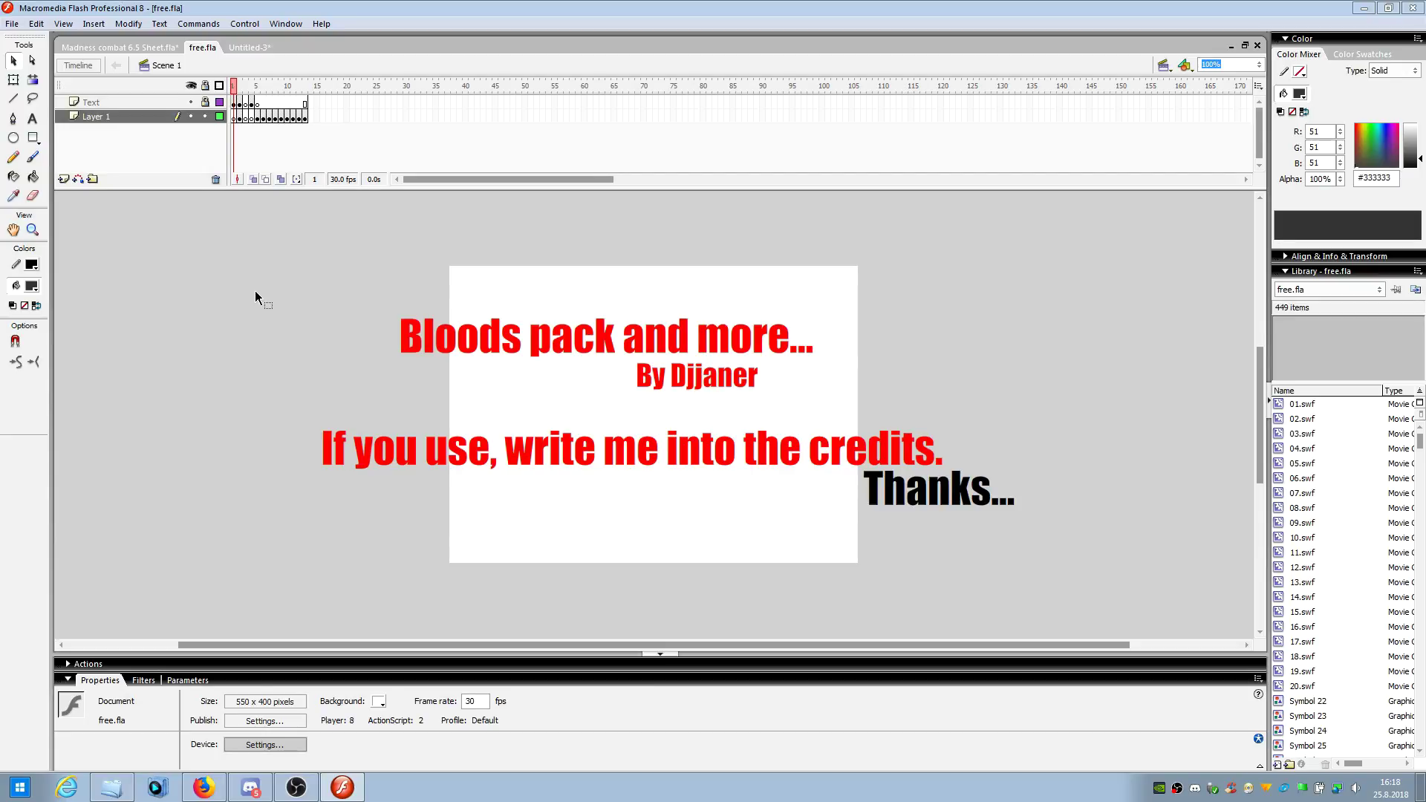
# - Copy the fifth suit torso of the Agent group on frame 2 of free.fla
pyautogui.click(240, 117)
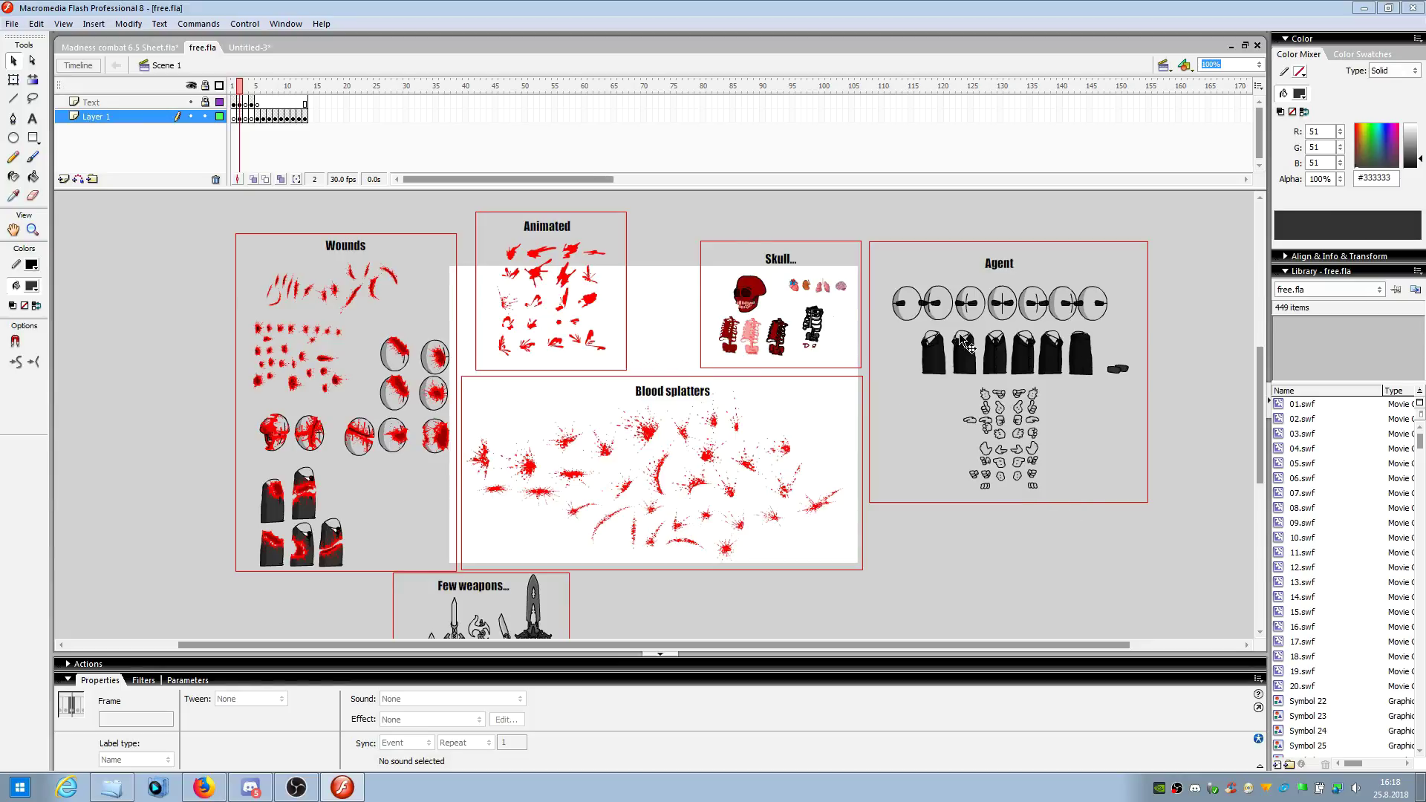
pyautogui.click(1052, 355)
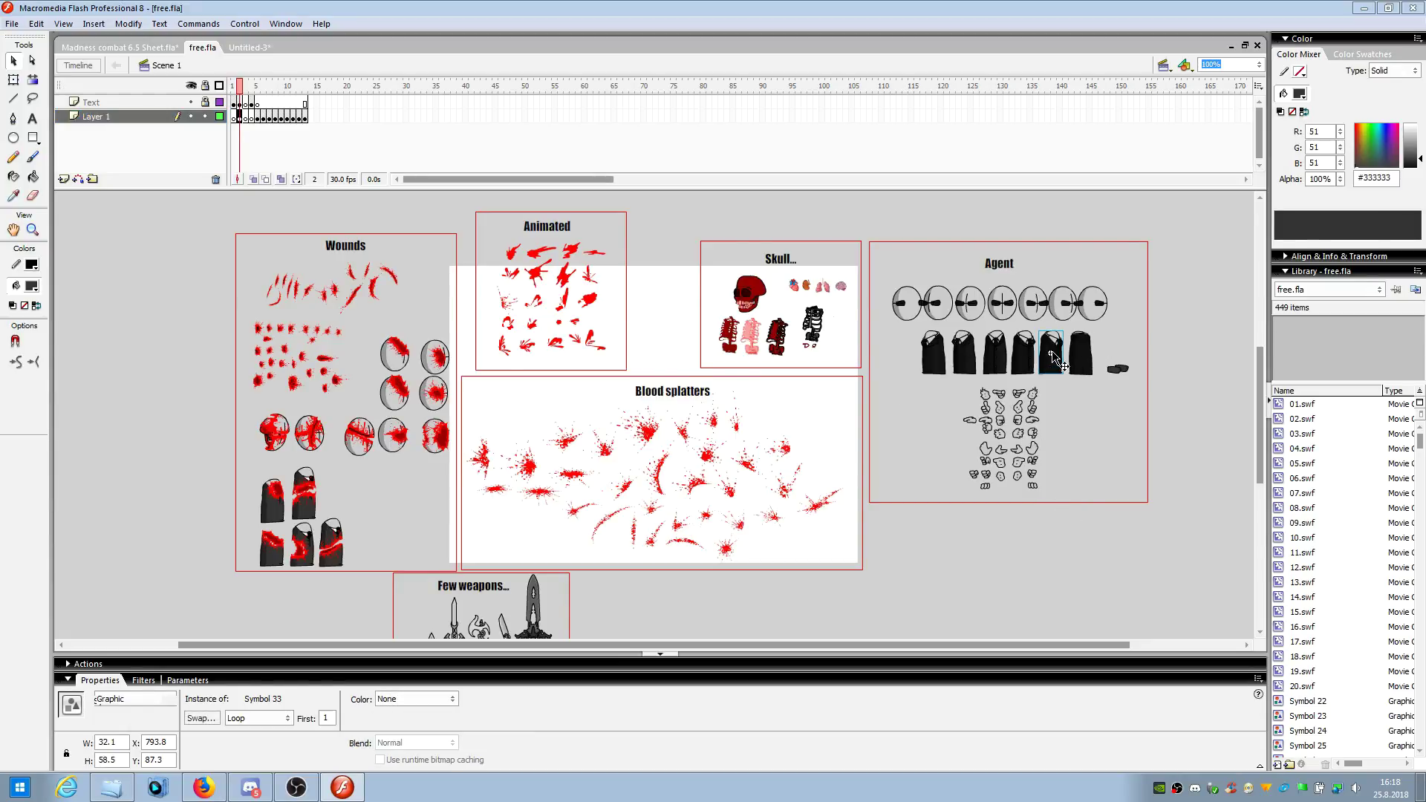
pyautogui.rightClick(1058, 355)
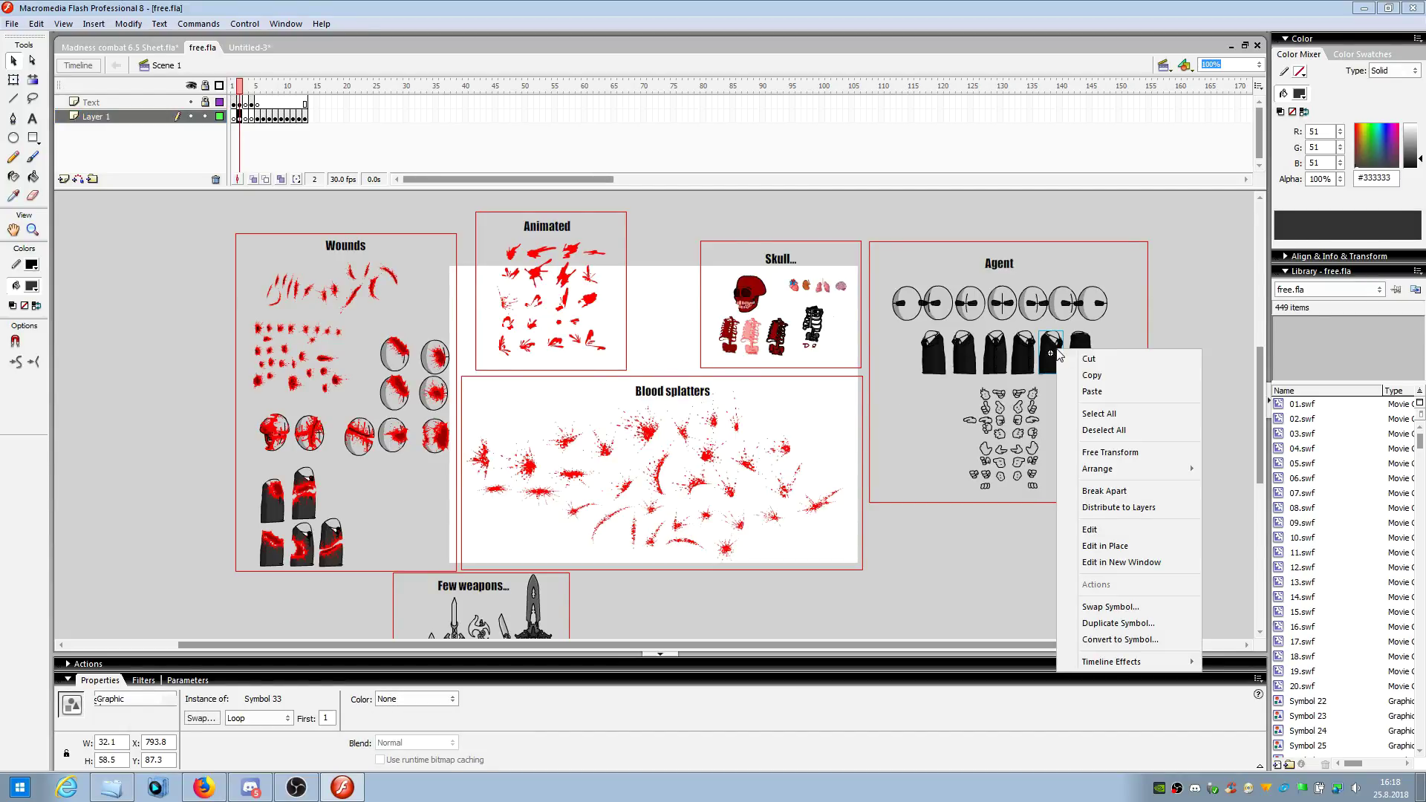
pyautogui.click(1092, 375)
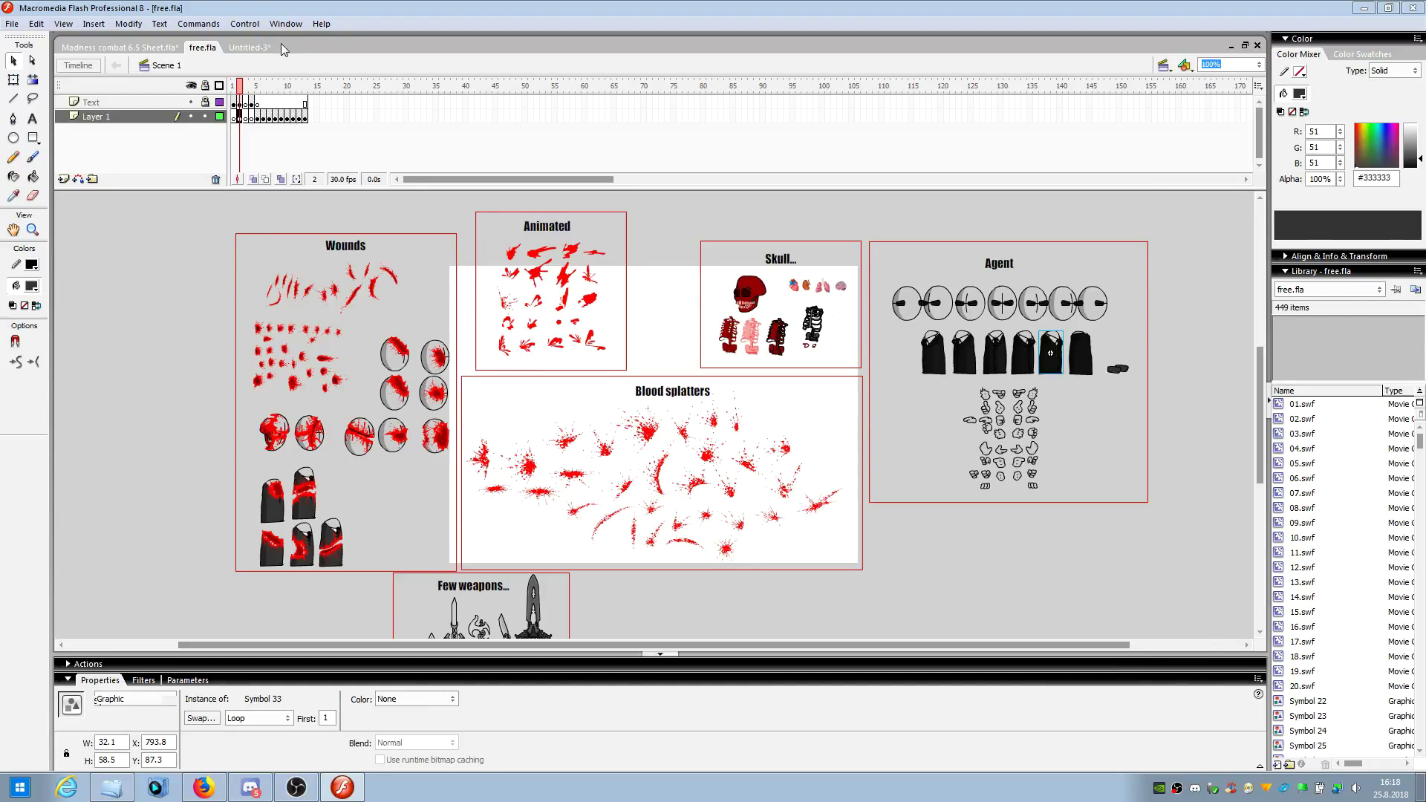
# - Paste the torso onto Layer 19 of Untitled-3, near the middle of the stage, and lock that layer
pyautogui.click(250, 48)
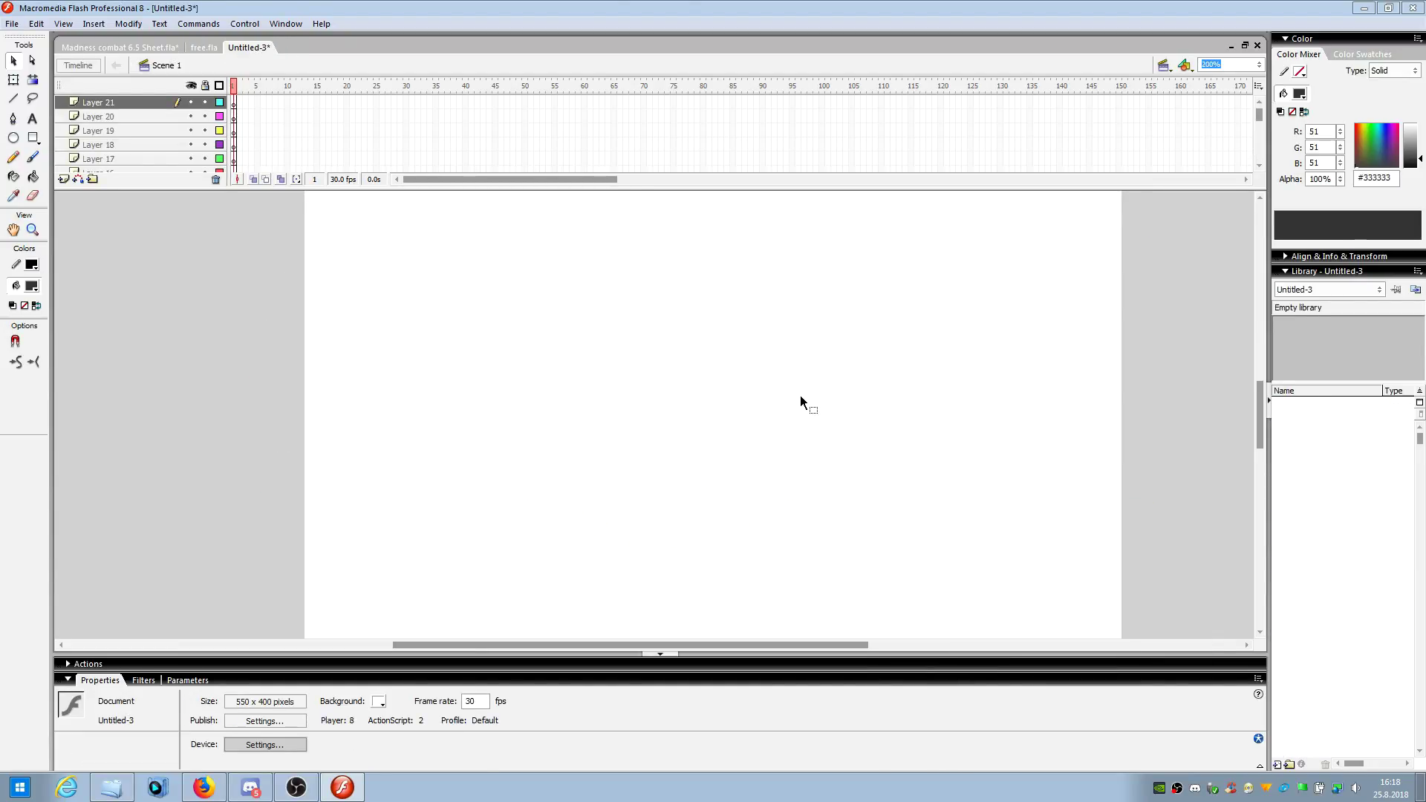
pyautogui.click(235, 131)
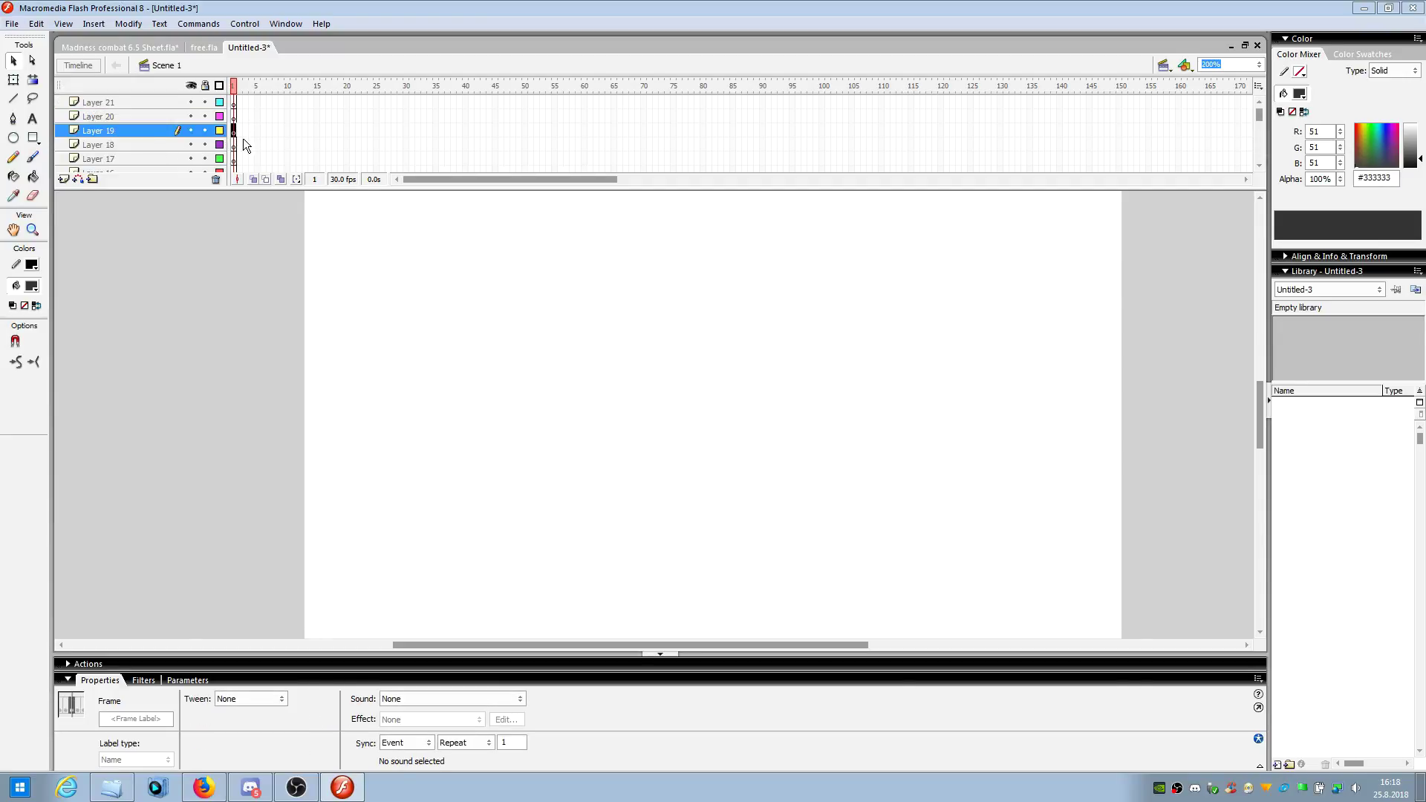
pyautogui.click(662, 383)
pyautogui.rightClick(666, 297)
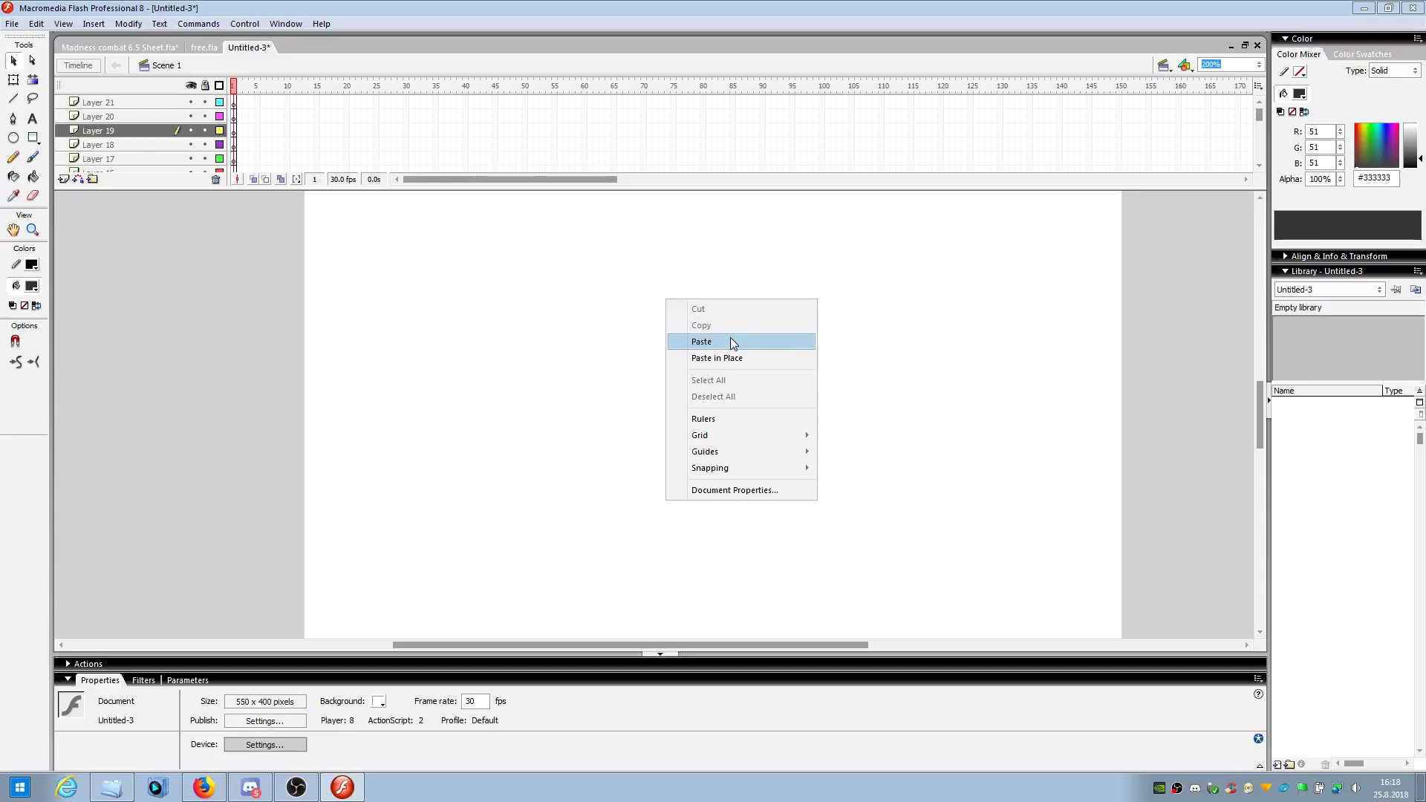
pyautogui.click(729, 338)
pyautogui.moveTo(652, 428); pyautogui.dragTo(673, 423)
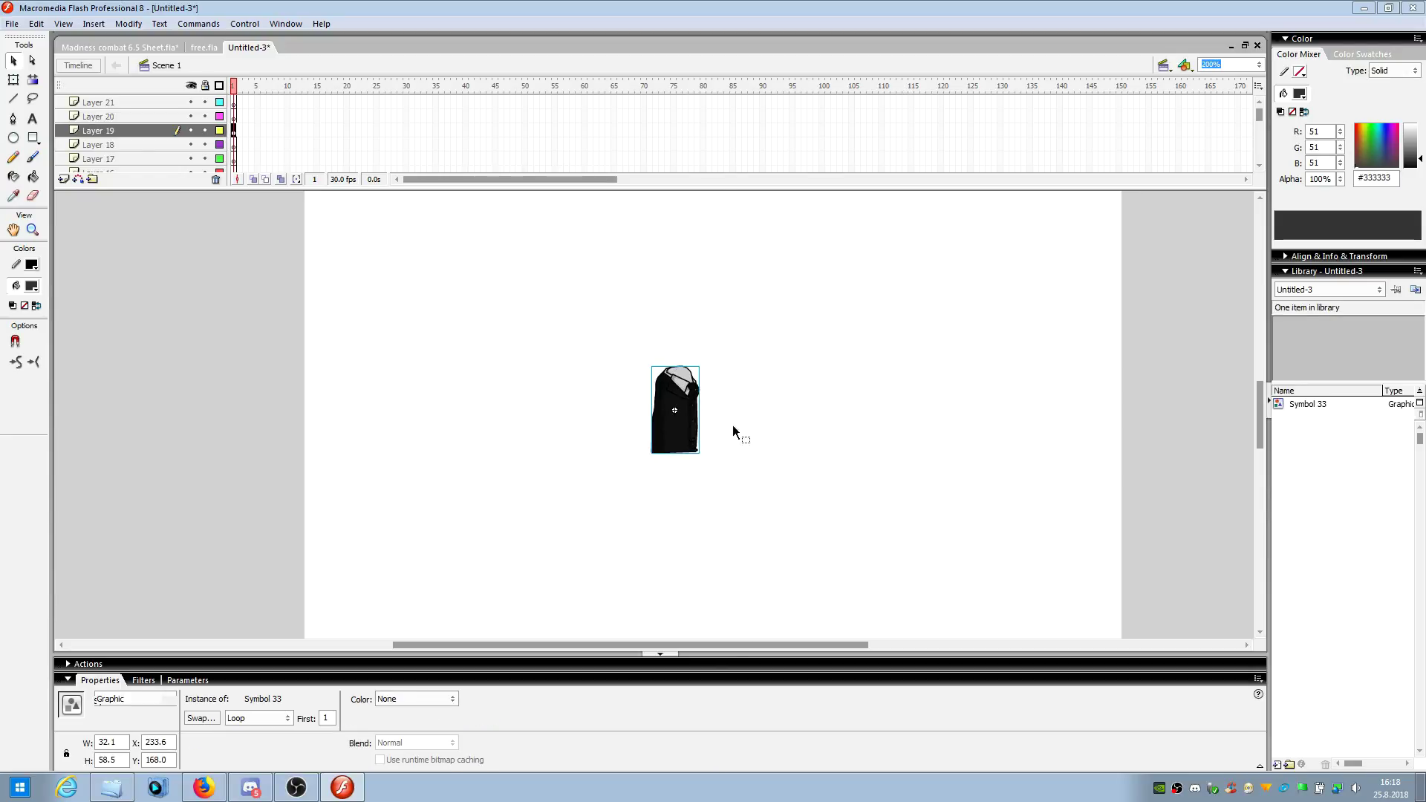
pyautogui.click(747, 425)
pyautogui.click(205, 131)
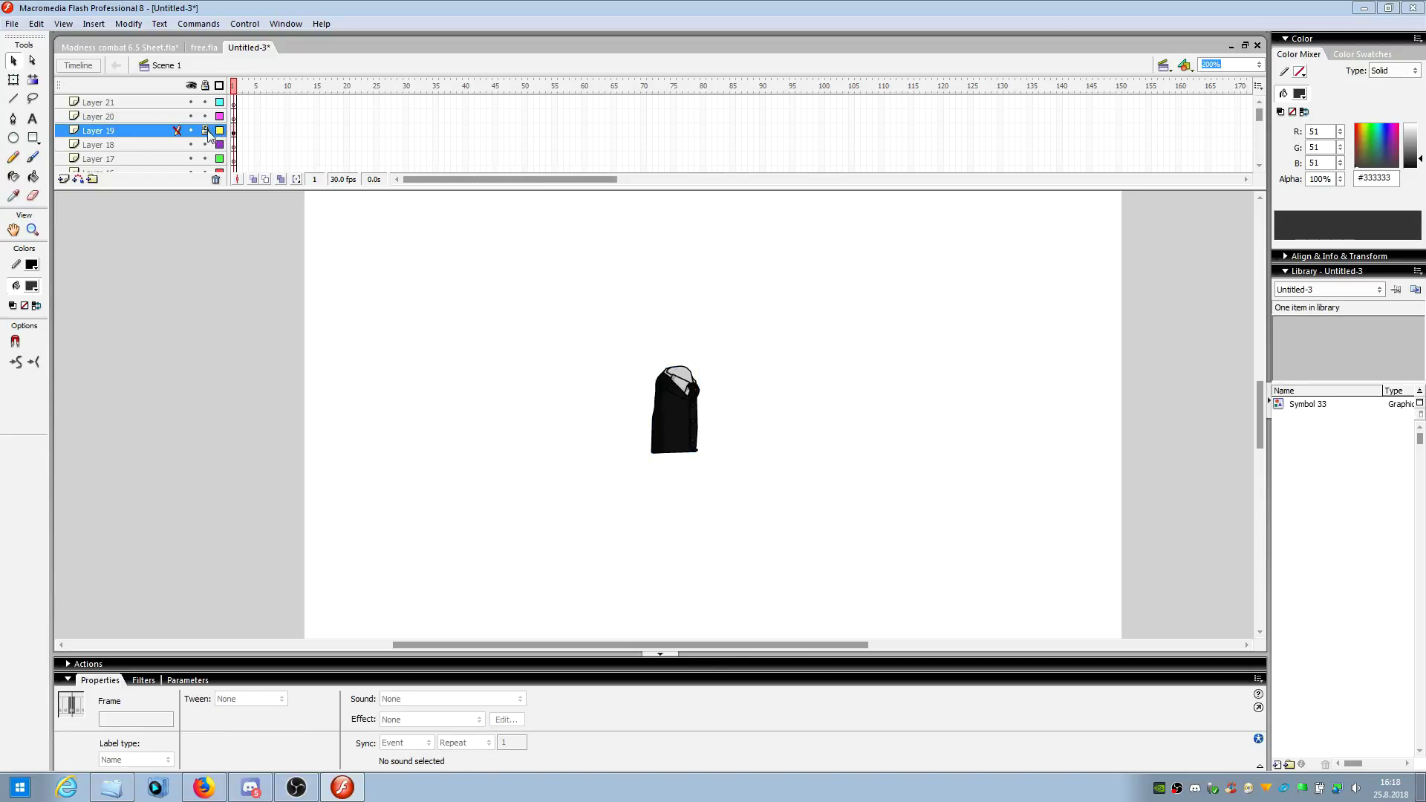
# - Select Layer 20 in Untitled-3 and copy the sixth Agent head with its glasses from free.fla
pyautogui.click(233, 116)
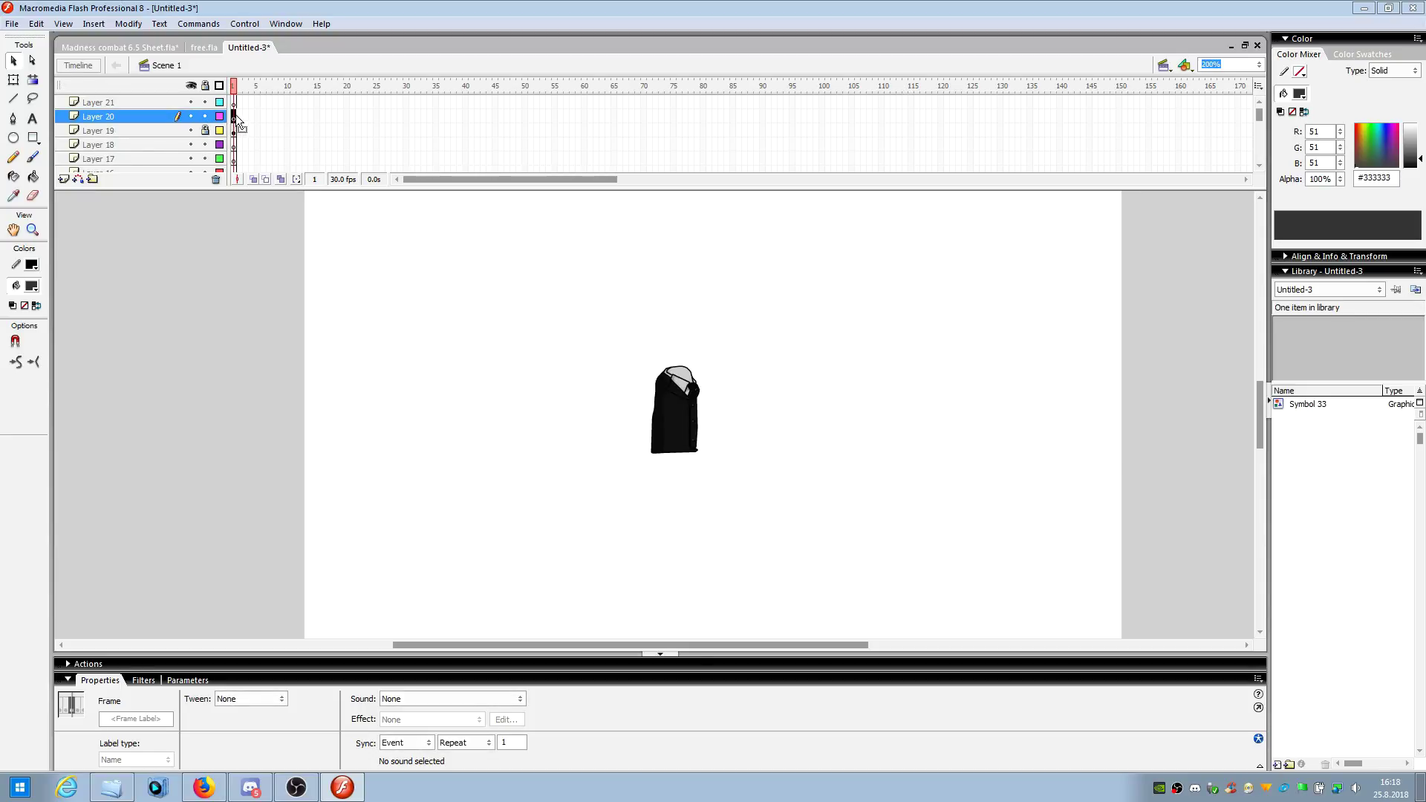
pyautogui.click(136, 48)
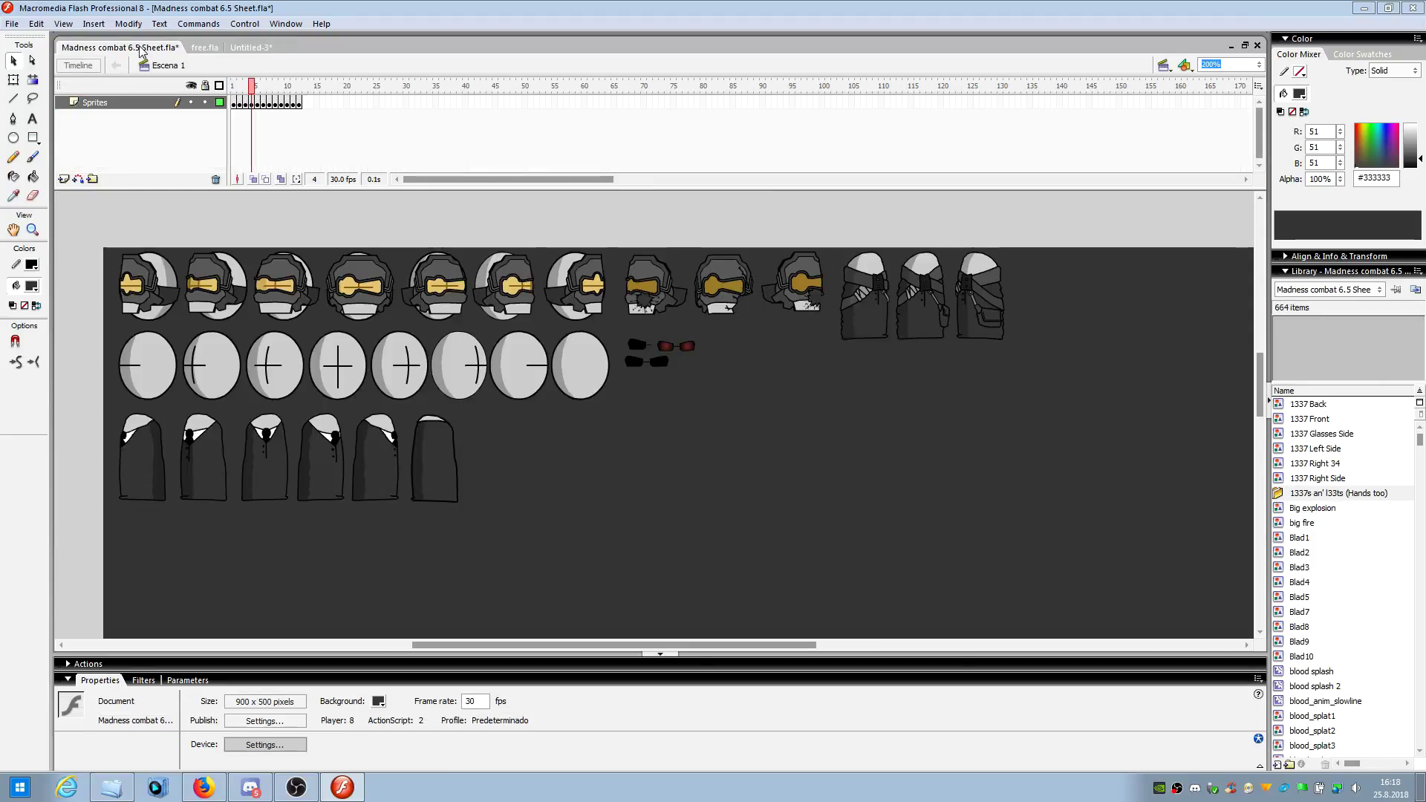
pyautogui.click(202, 50)
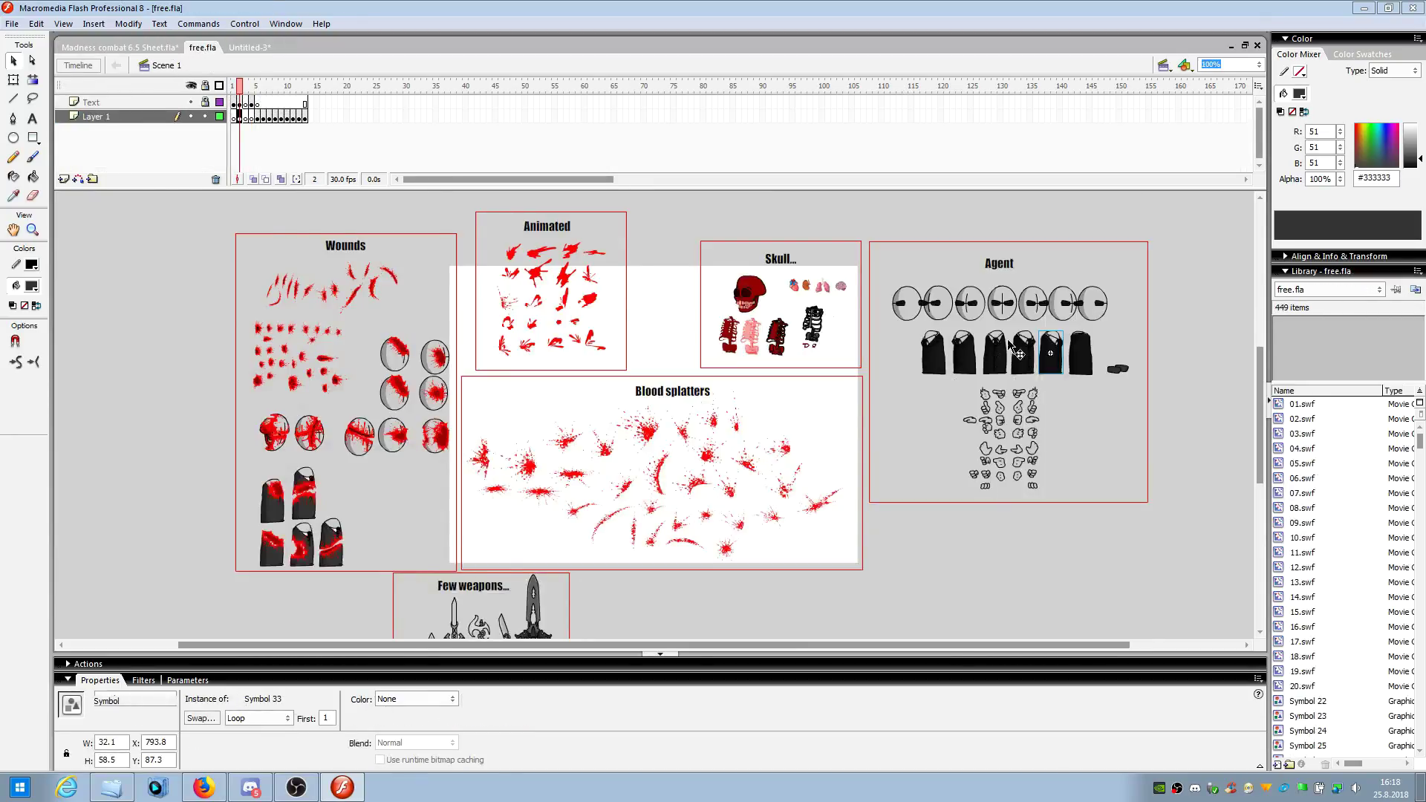
pyautogui.click(1063, 308)
pyautogui.rightClick(1061, 315)
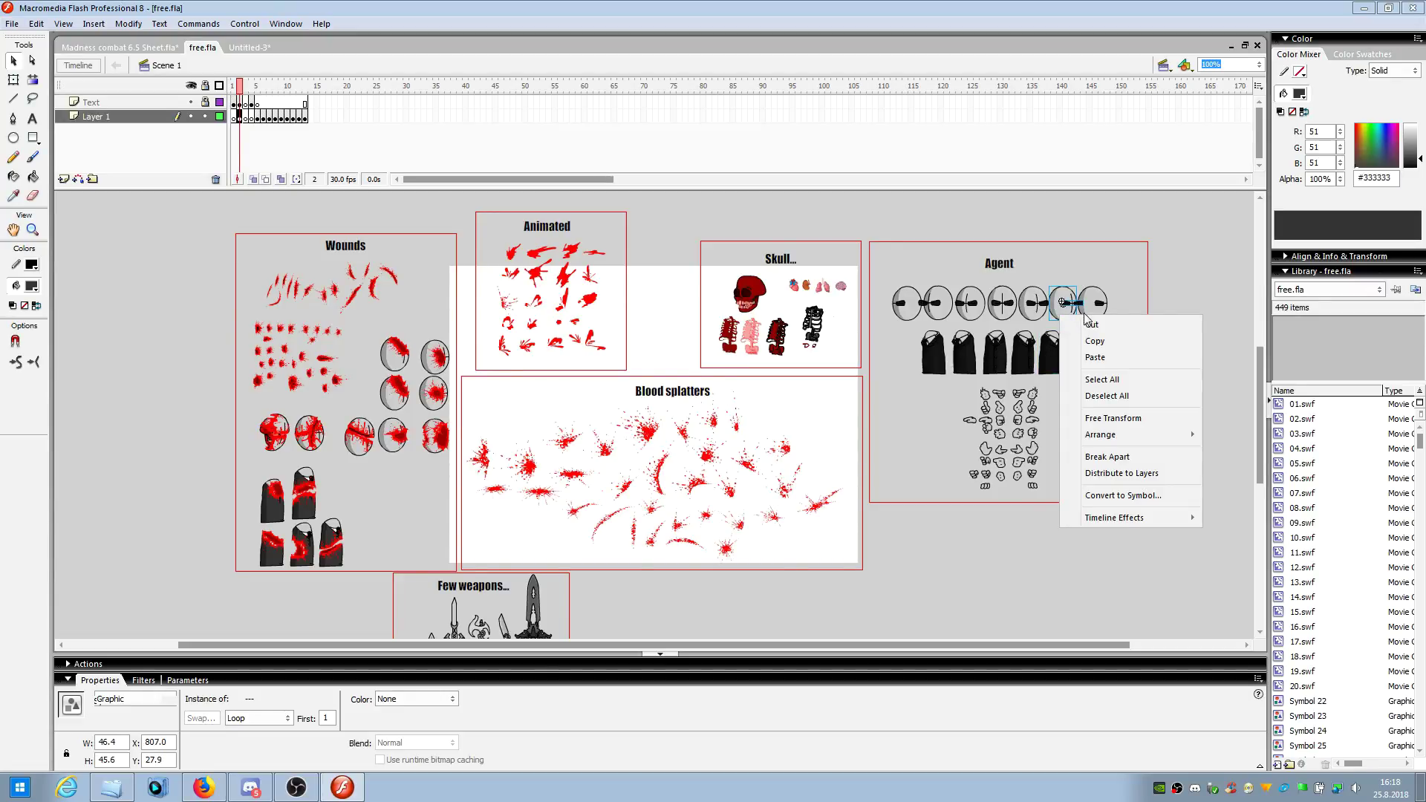
pyautogui.click(1070, 270)
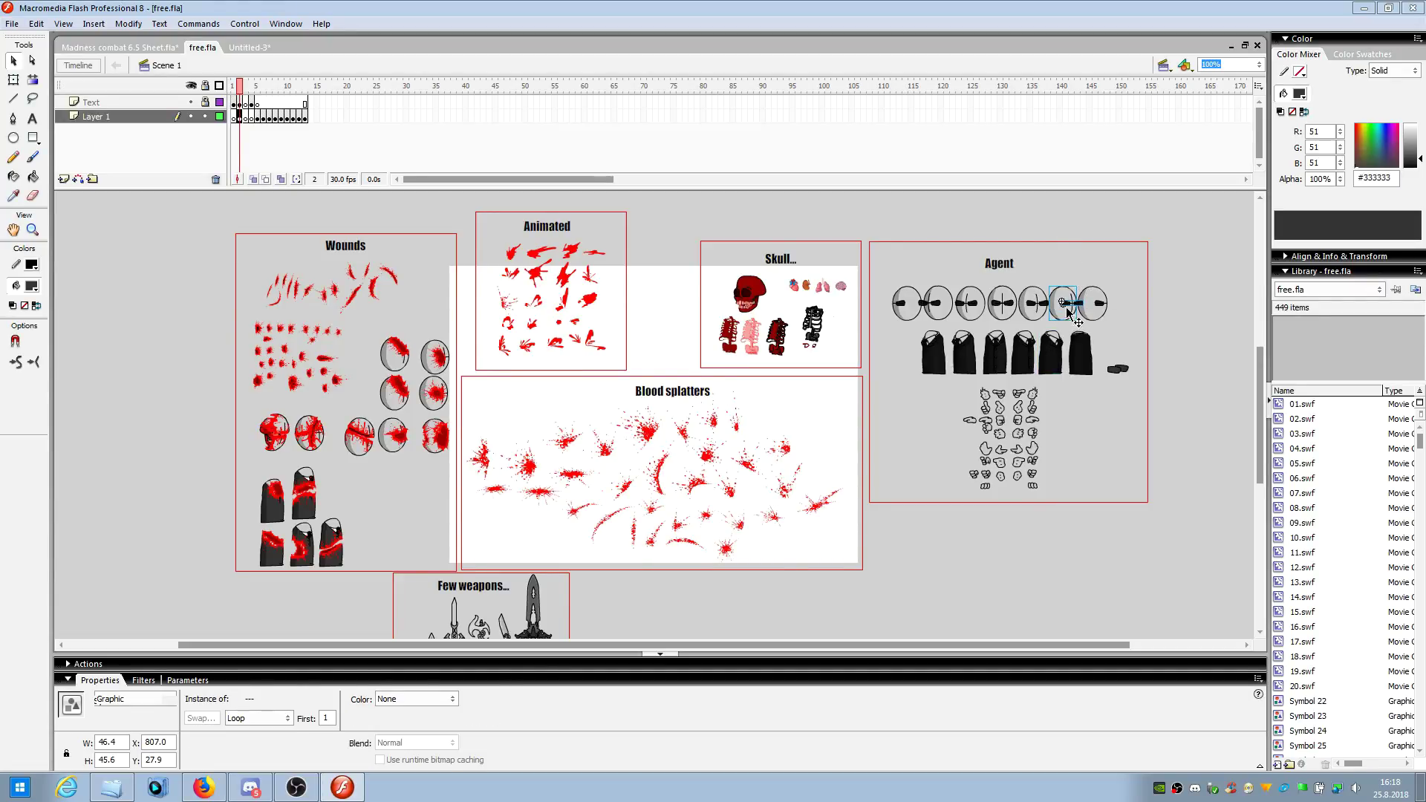
pyautogui.rightClick(1065, 309)
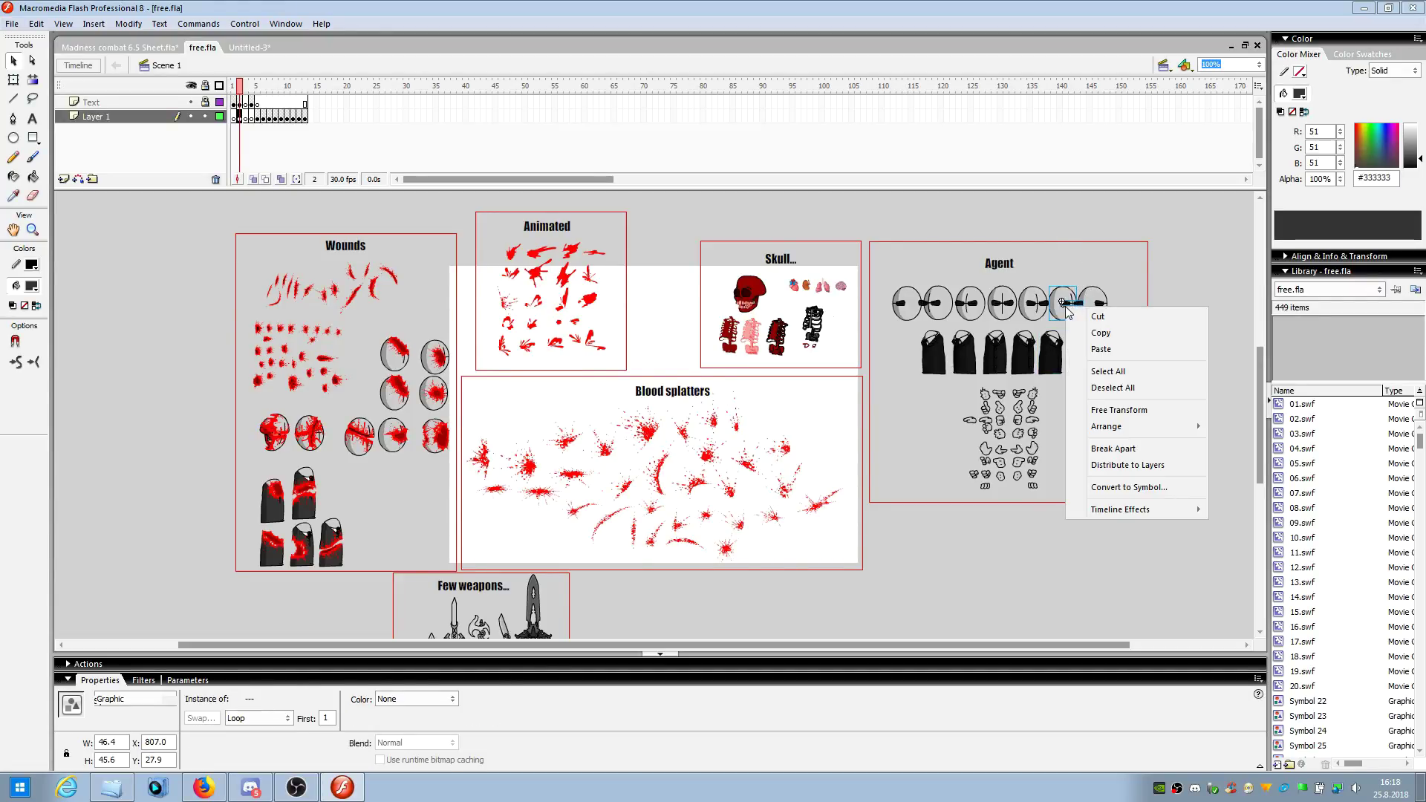
pyautogui.click(1101, 336)
# - Paste the head with glasses onto Layer 20 of Untitled-3 and place it on top of the torso
pyautogui.click(266, 49)
pyautogui.click(417, 270)
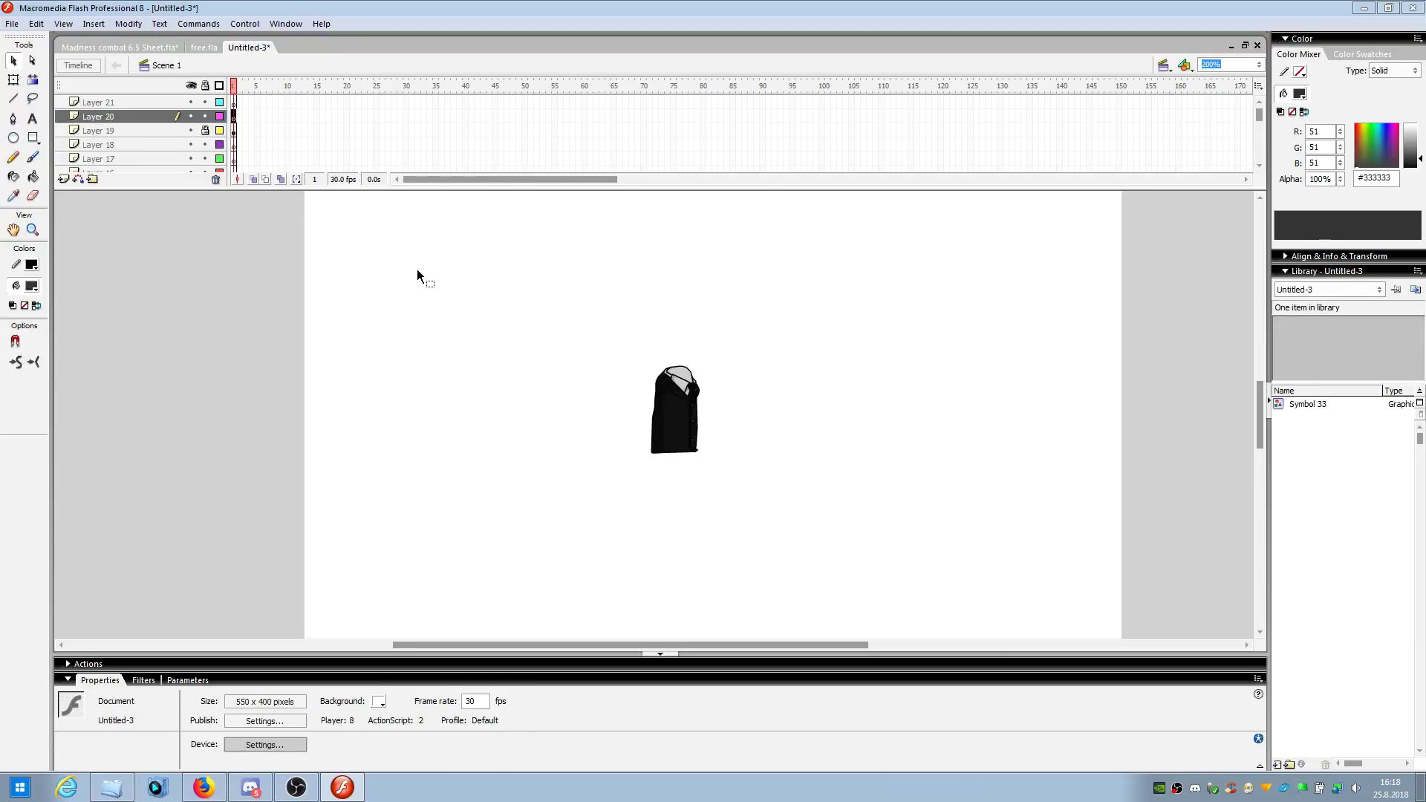
pyautogui.rightClick(417, 270)
pyautogui.click(454, 312)
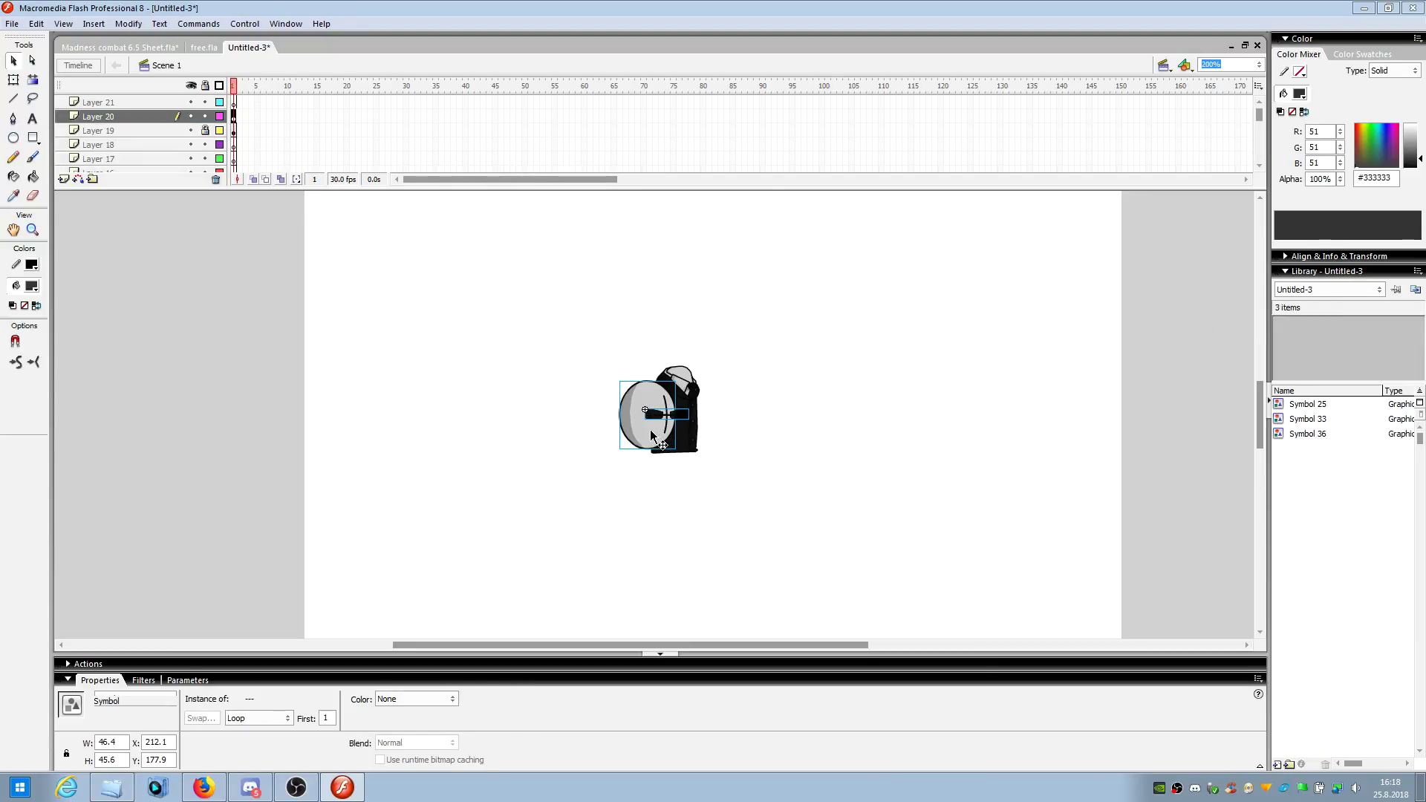
pyautogui.moveTo(650, 434); pyautogui.dragTo(694, 369)
pyautogui.click(829, 425)
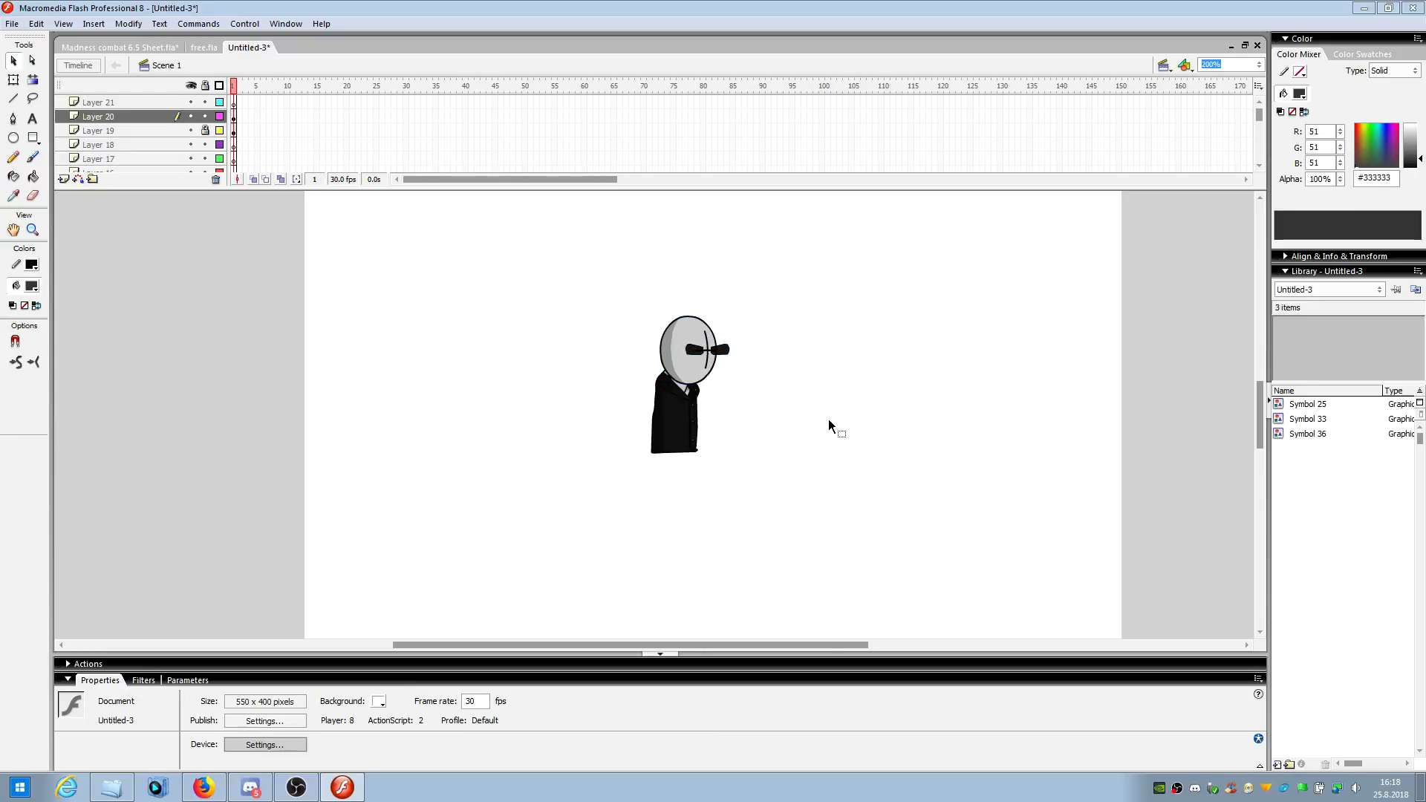
# - Inspect the character at 800% zoom, move the glasses off the face and undo that move
pyautogui.click(722, 347)
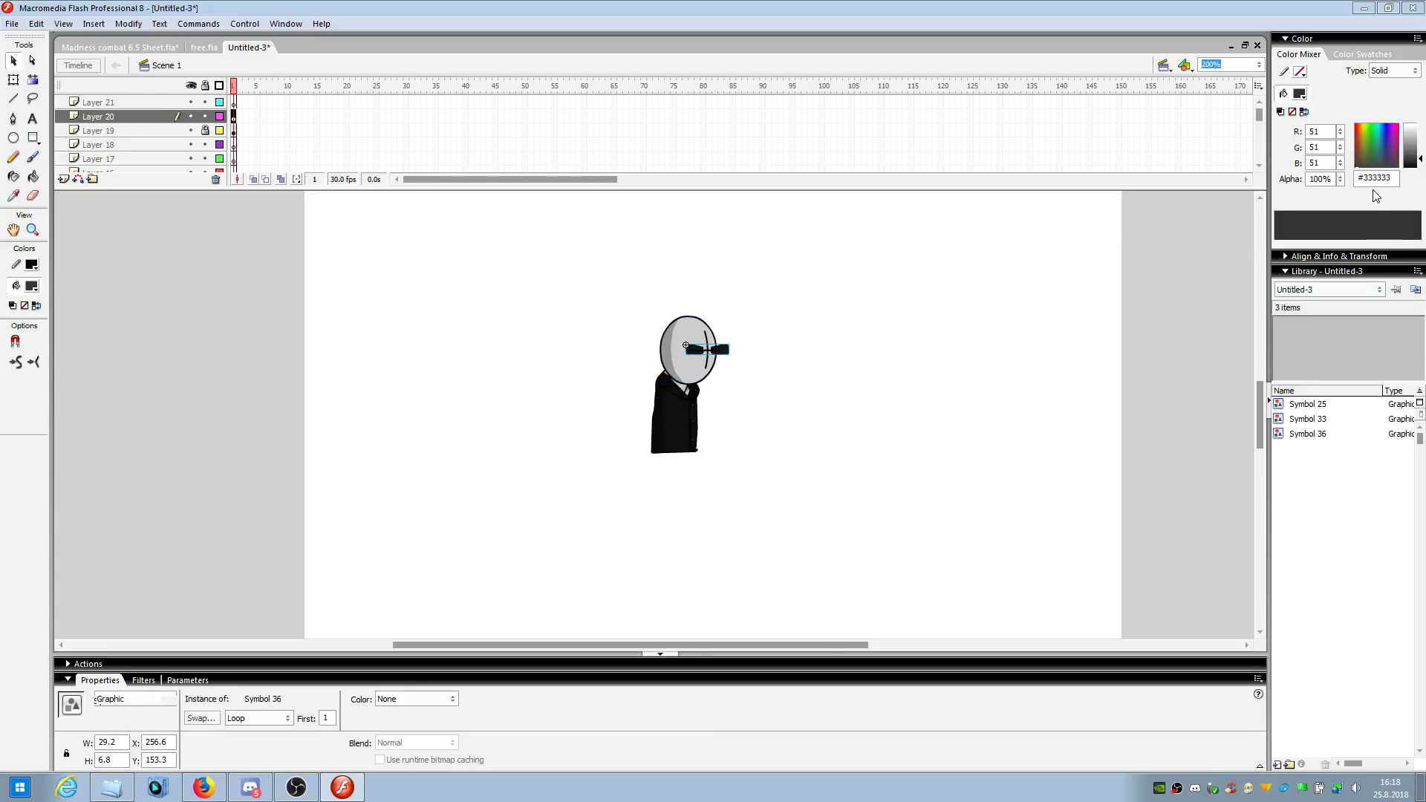
pyautogui.click(1259, 64)
pyautogui.click(1235, 145)
pyautogui.click(780, 407)
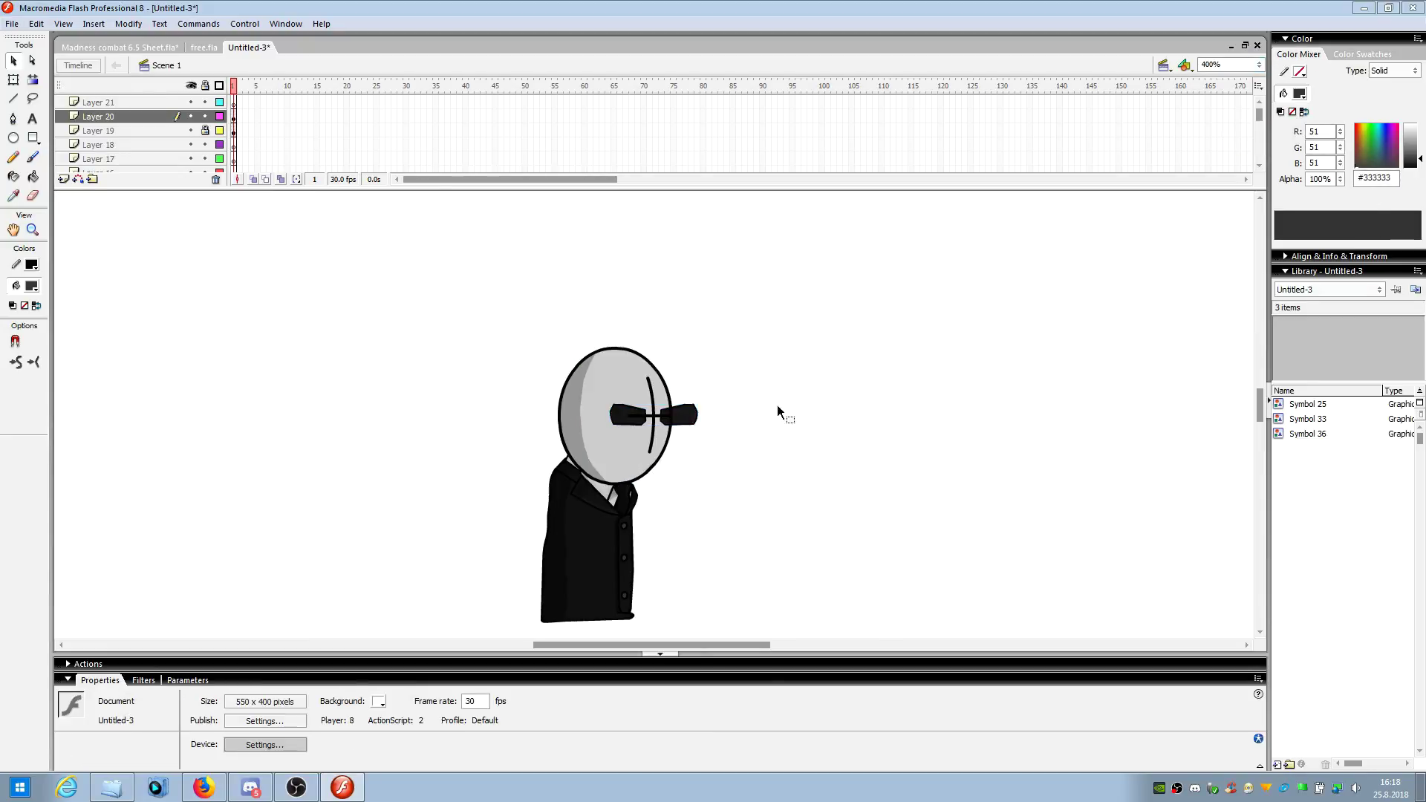
pyautogui.click(1259, 65)
pyautogui.click(1215, 160)
pyautogui.moveTo(692, 421); pyautogui.dragTo(825, 412)
pyautogui.click(879, 437)
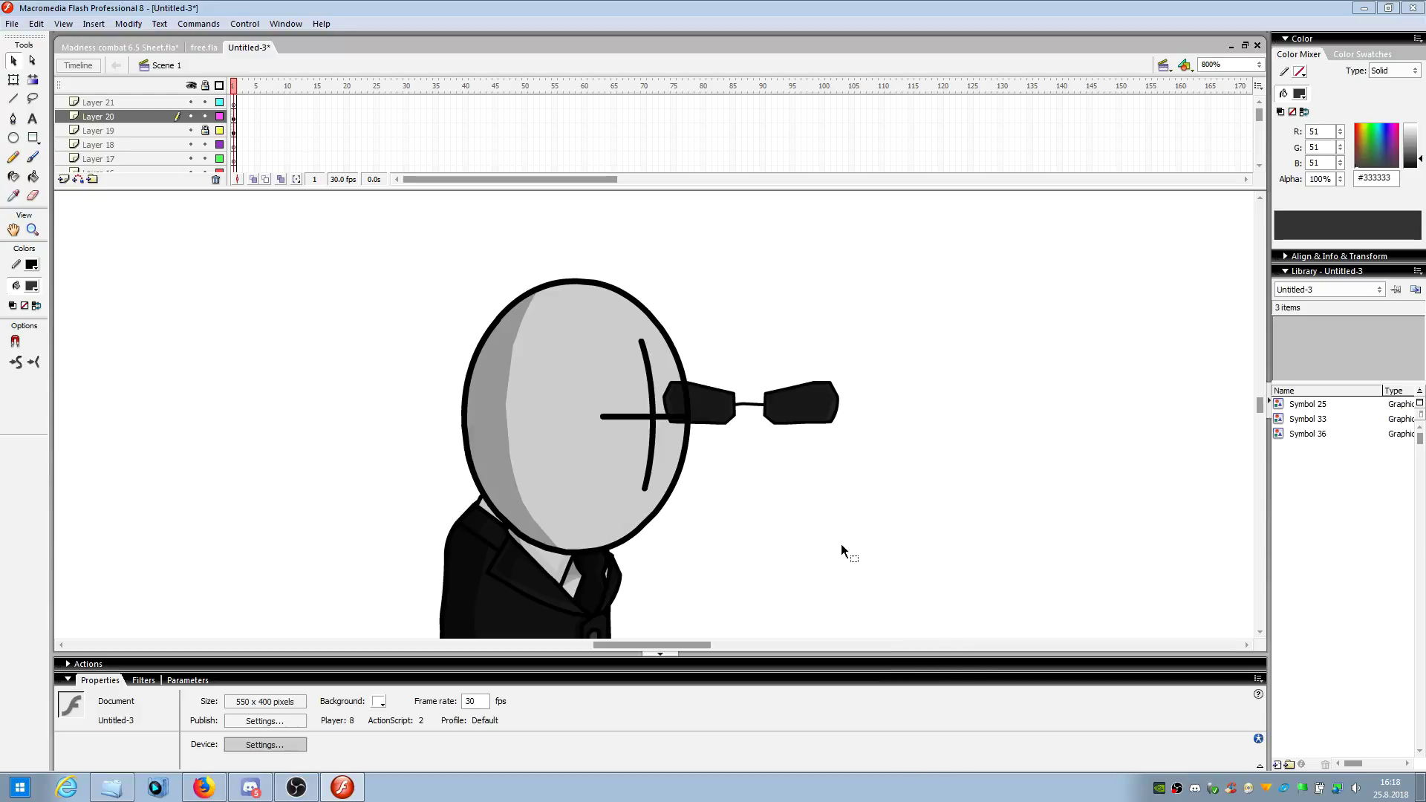
pyautogui.hotkey('ctrl', 'z')
pyautogui.hotkey('ctrl', 'z')
pyautogui.click(952, 439)
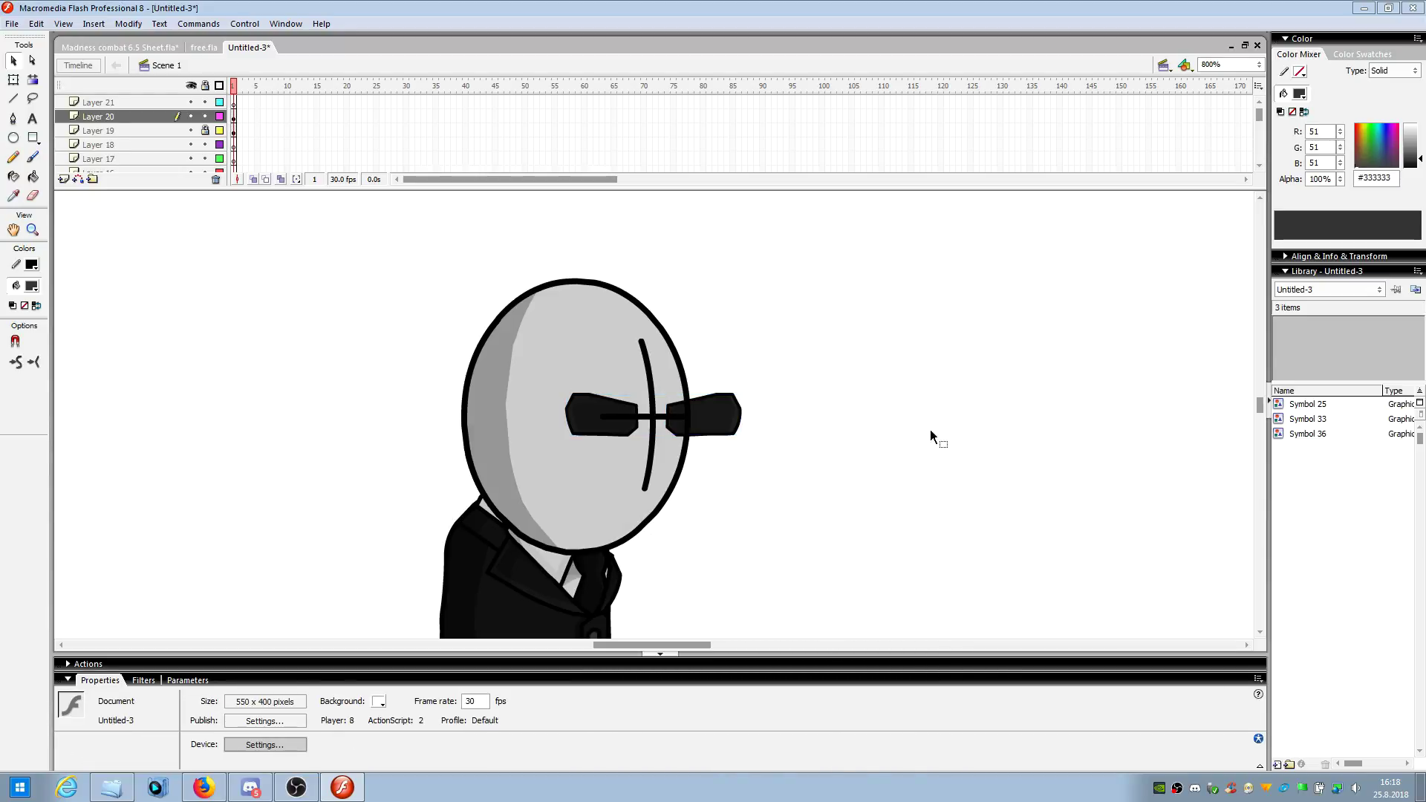
# - Select the head together with the glasses and group them into one object
pyautogui.moveTo(877, 355); pyautogui.dragTo(584, 407)
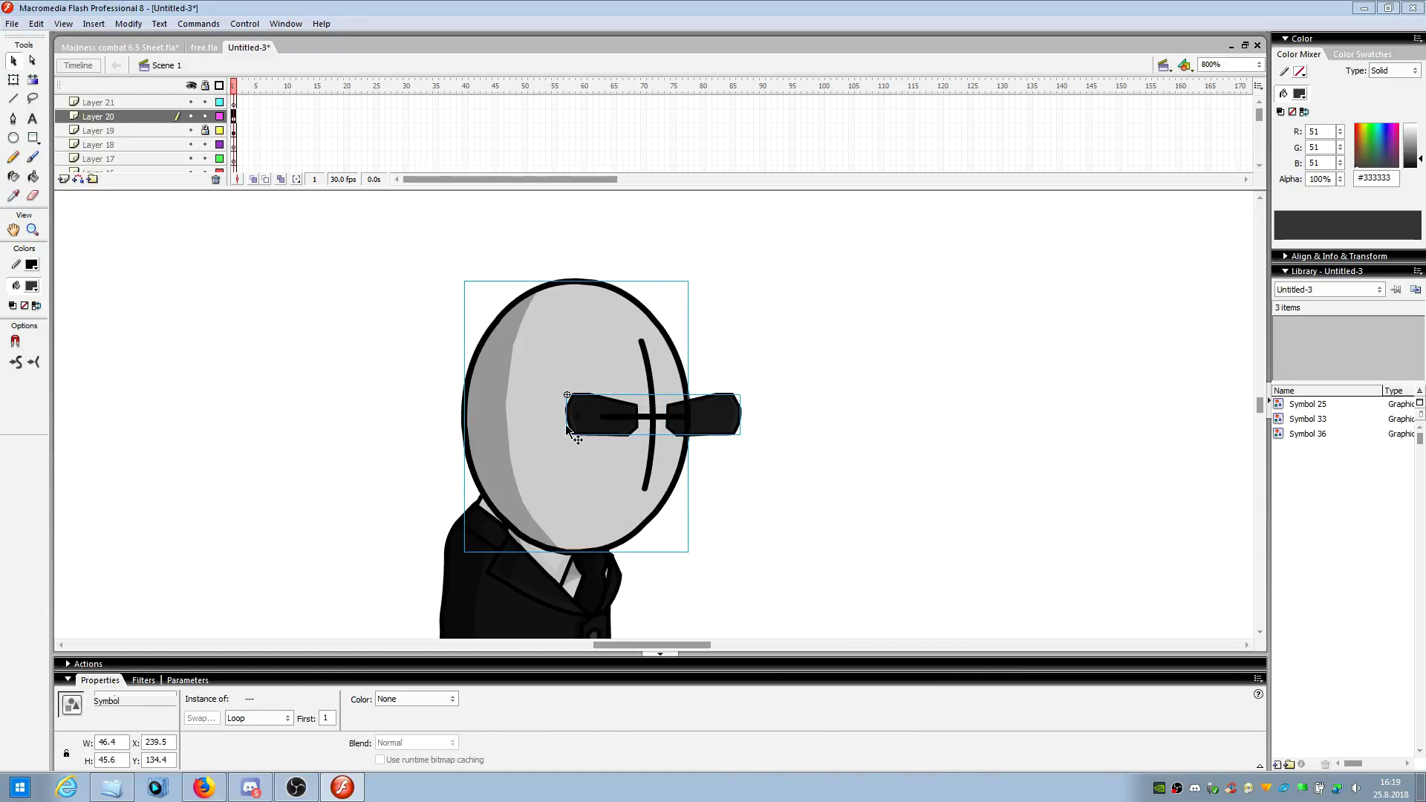
pyautogui.rightClick(565, 425)
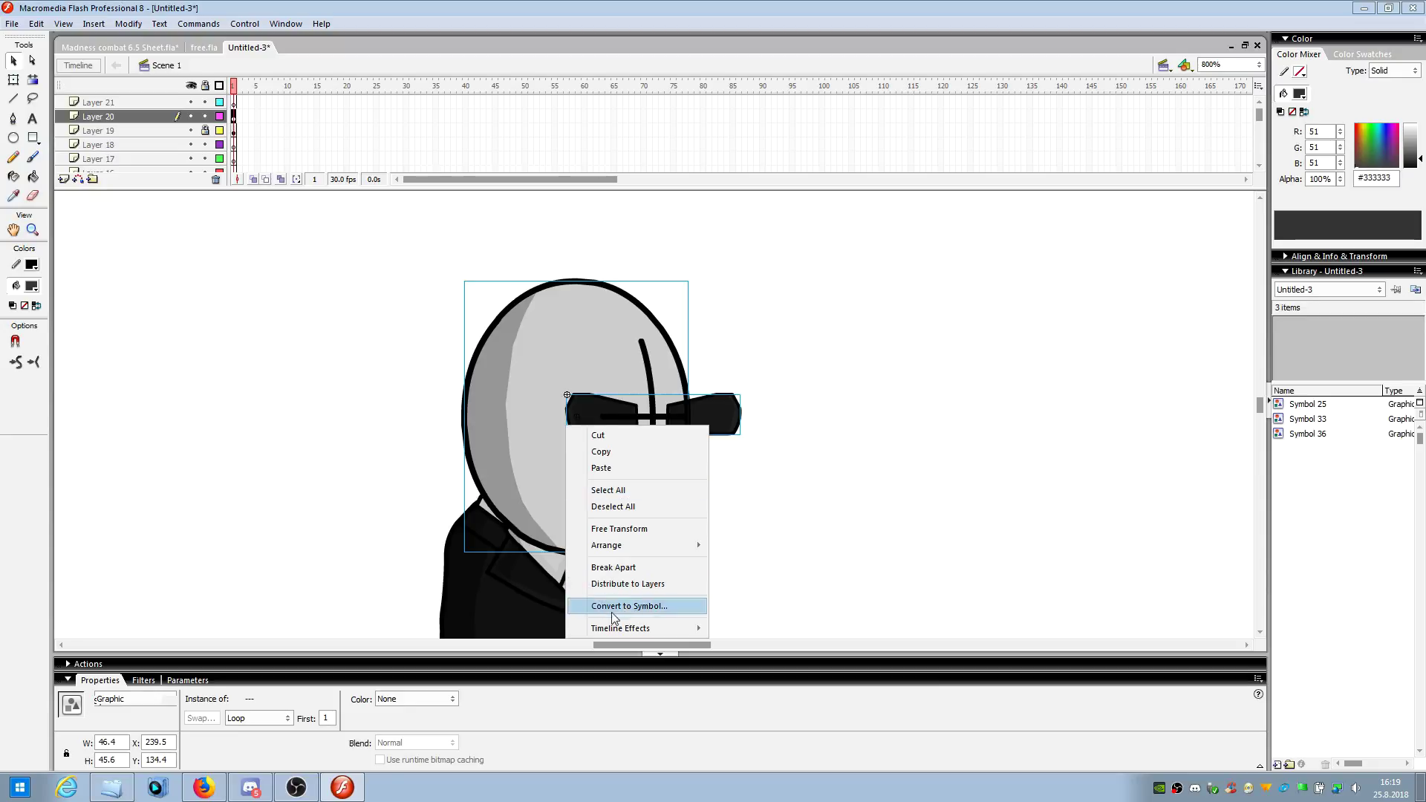
pyautogui.click(769, 346)
pyautogui.moveTo(820, 319); pyautogui.dragTo(609, 433)
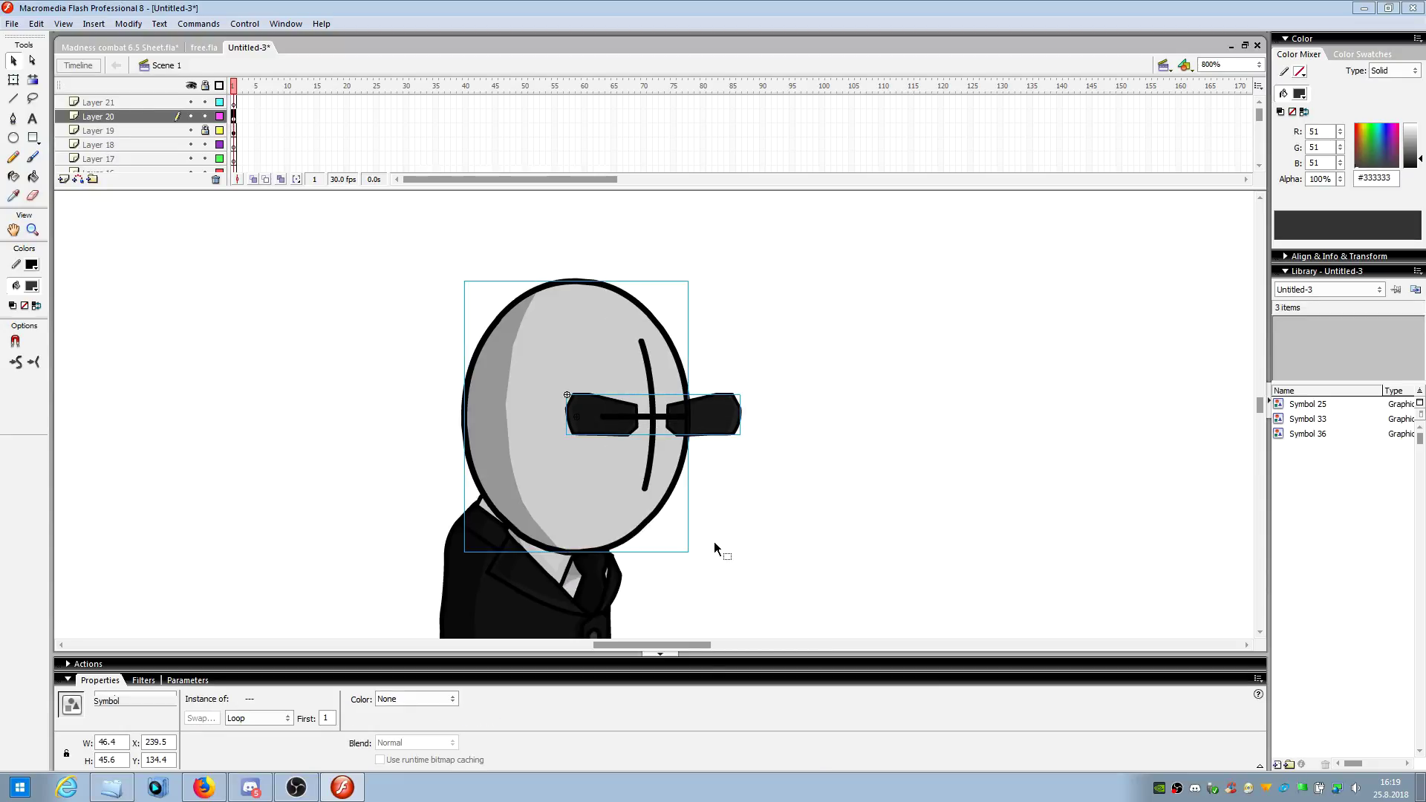
pyautogui.hotkey('ctrl', 'g')
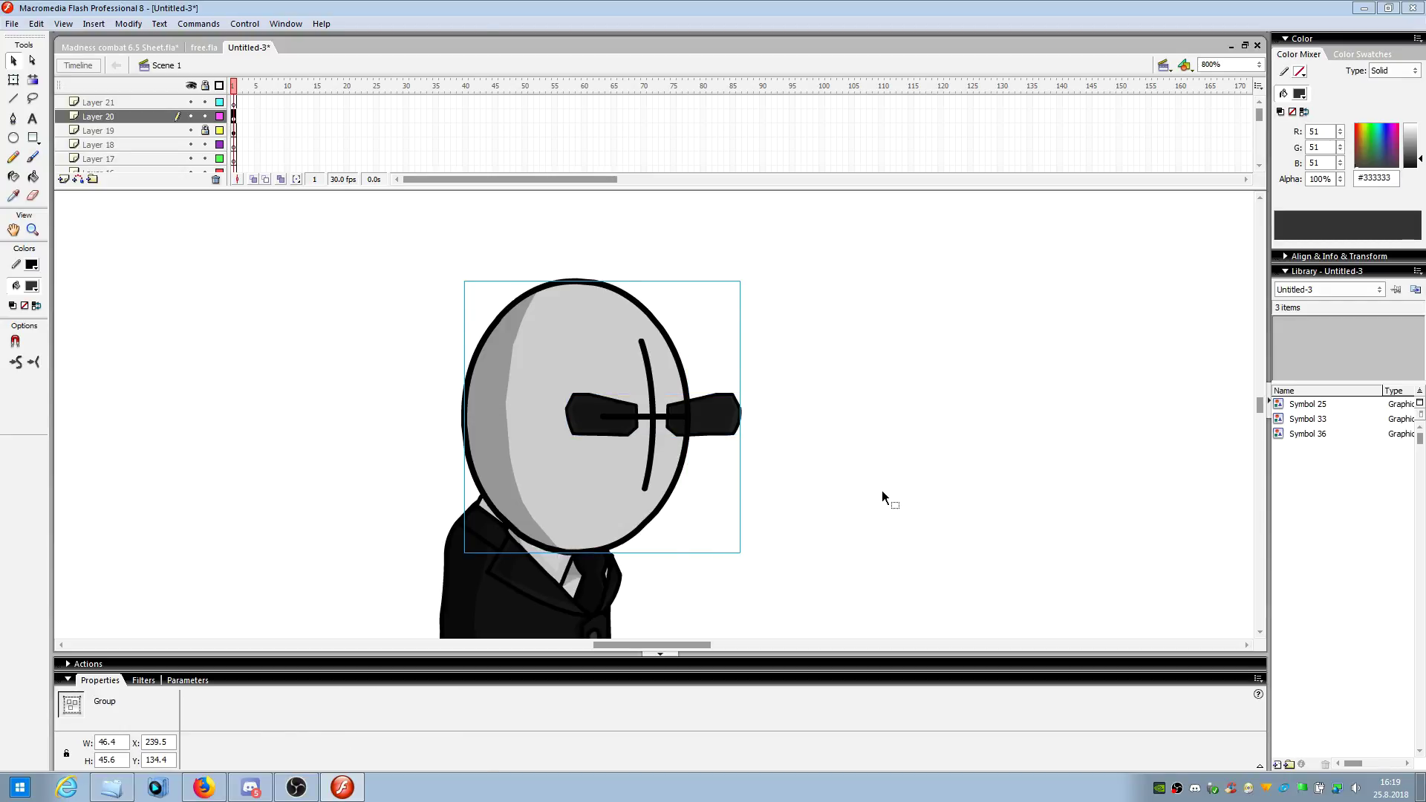
pyautogui.click(883, 492)
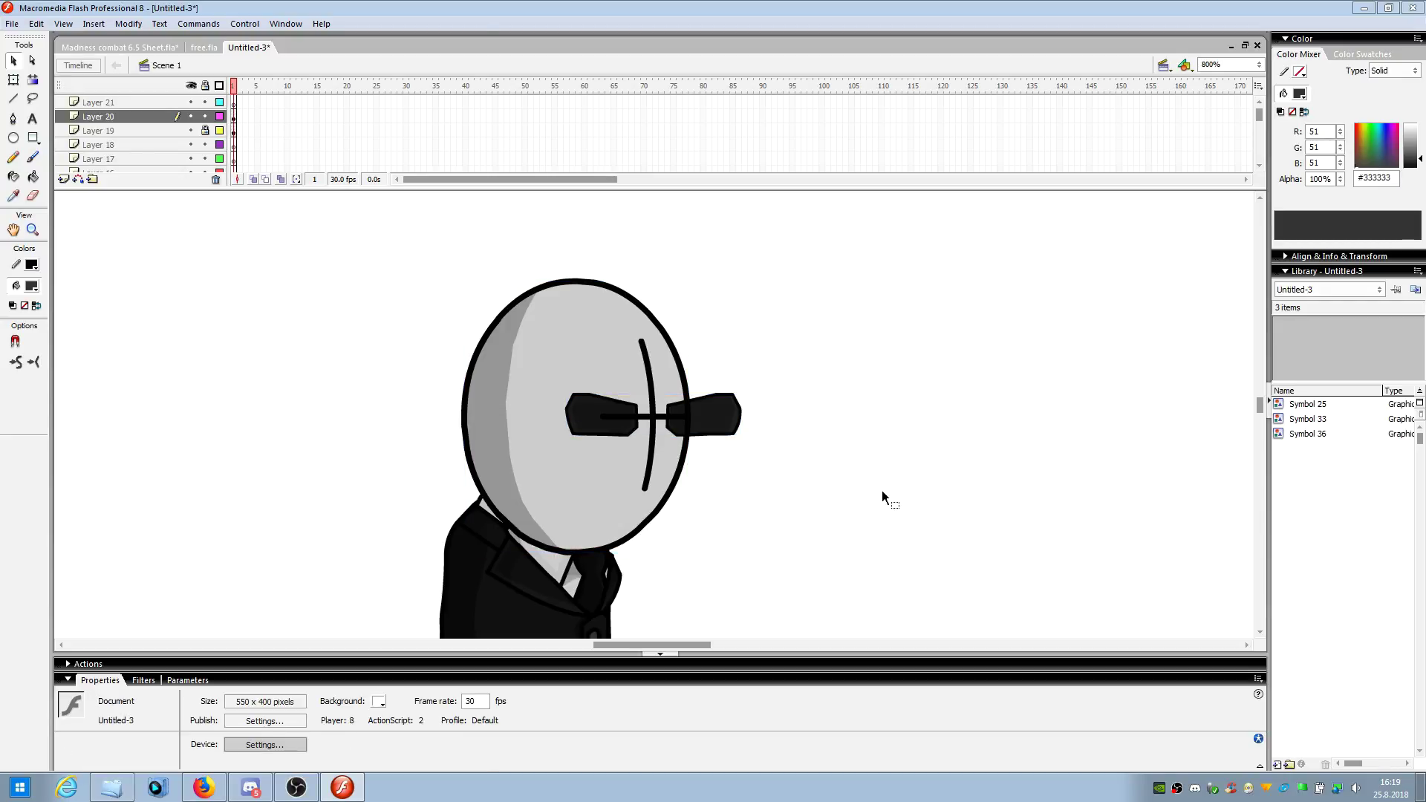
# - Check on Layer 20 that the head and glasses select as a single object
pyautogui.click(657, 461)
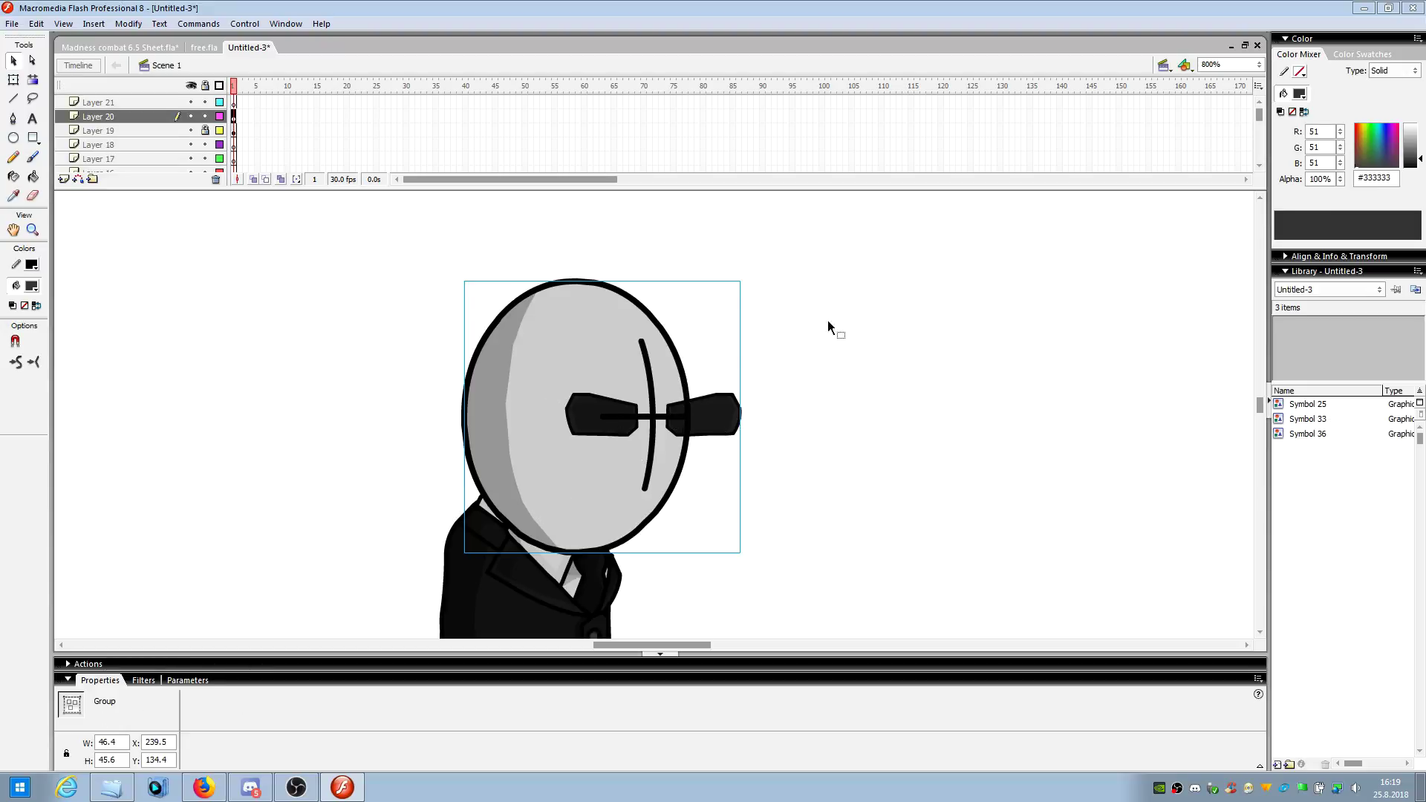
pyautogui.click(874, 461)
pyautogui.click(628, 446)
pyautogui.click(763, 412)
pyautogui.click(590, 416)
pyautogui.click(995, 383)
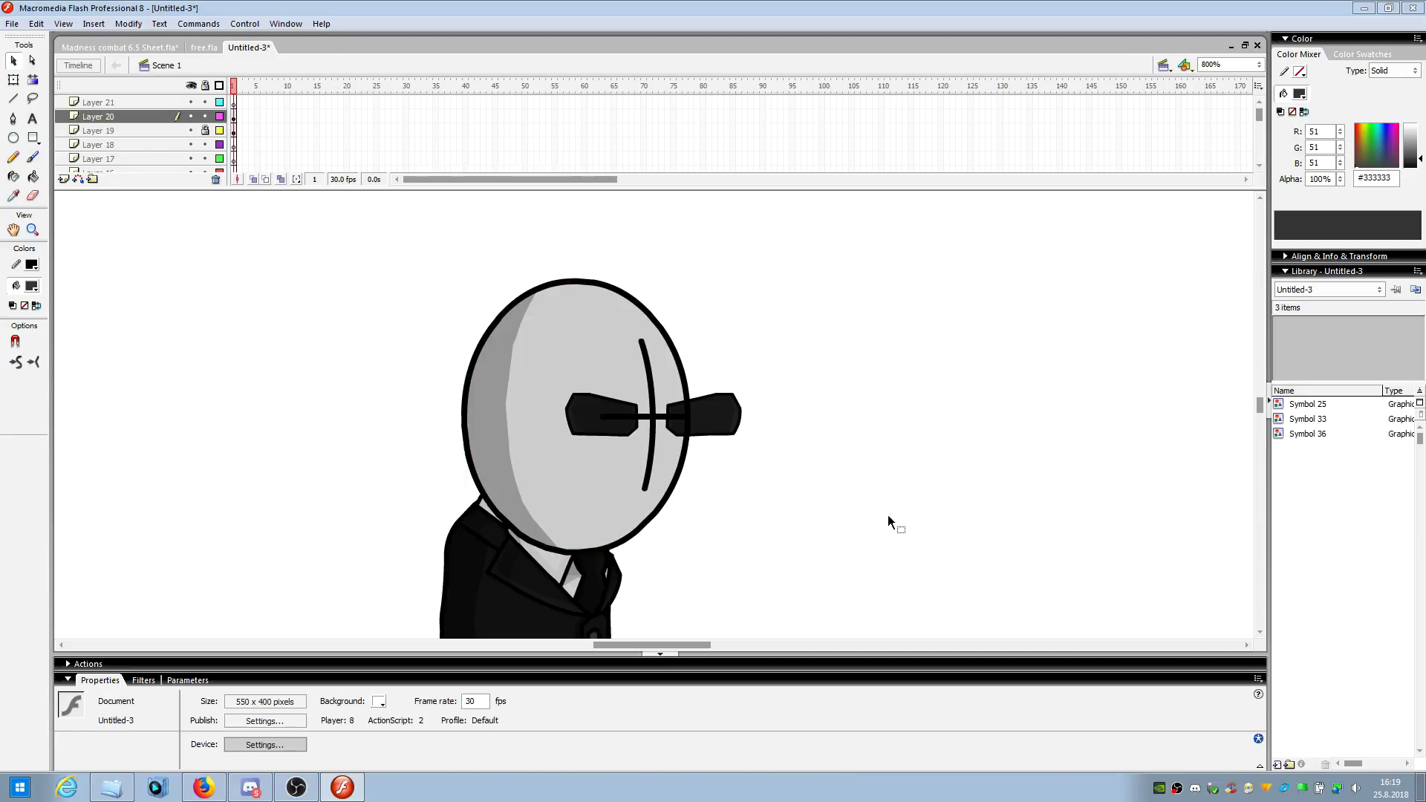
pyautogui.click(651, 399)
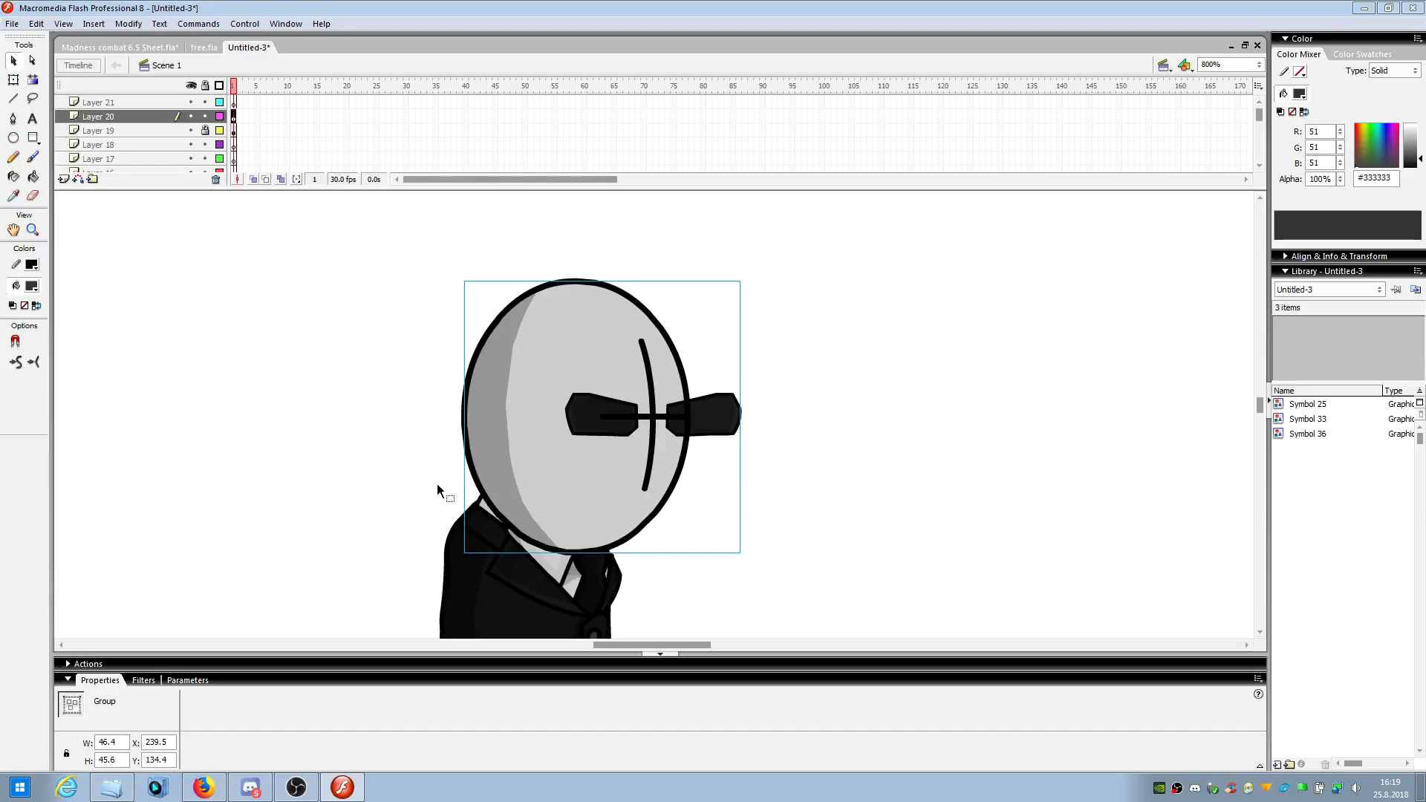
pyautogui.click(237, 116)
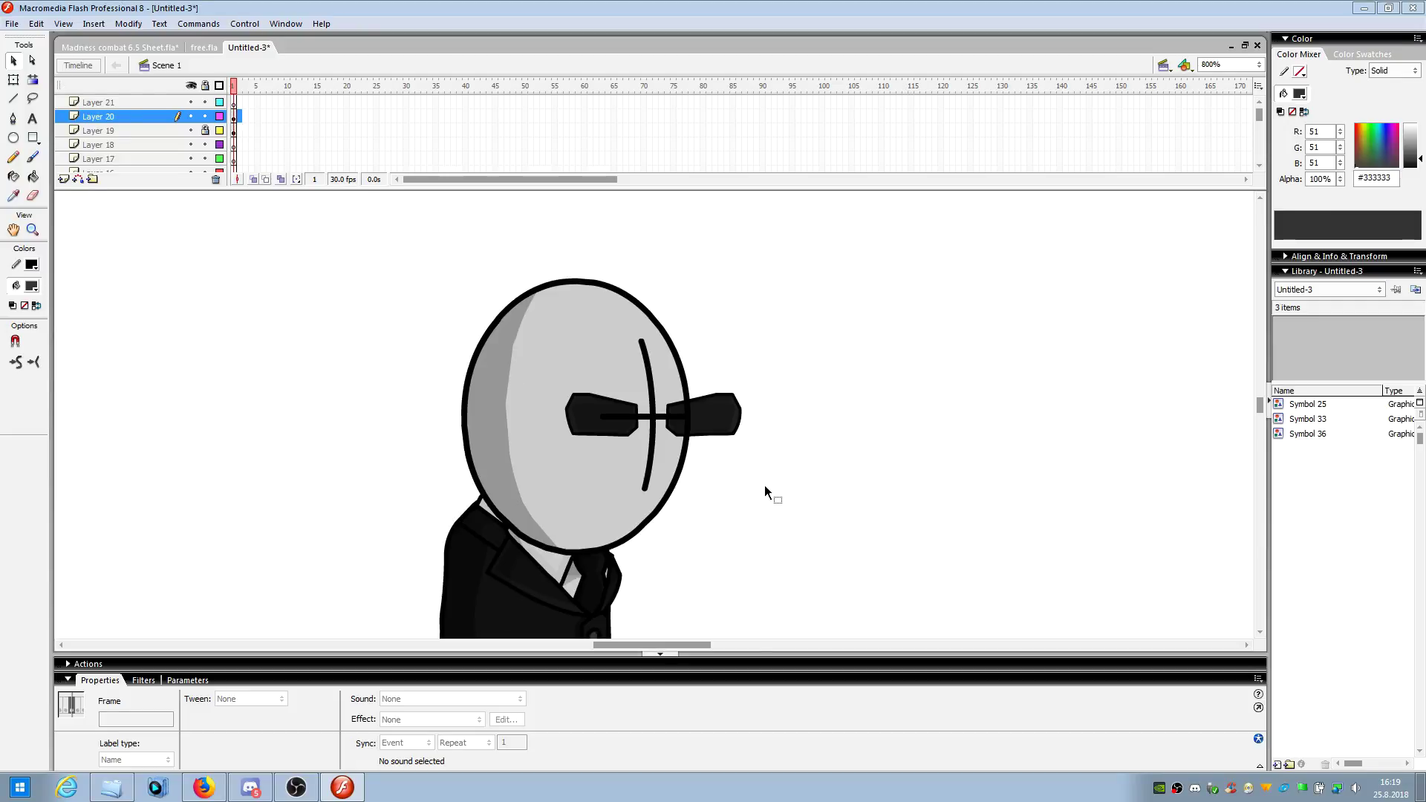
pyautogui.click(403, 319)
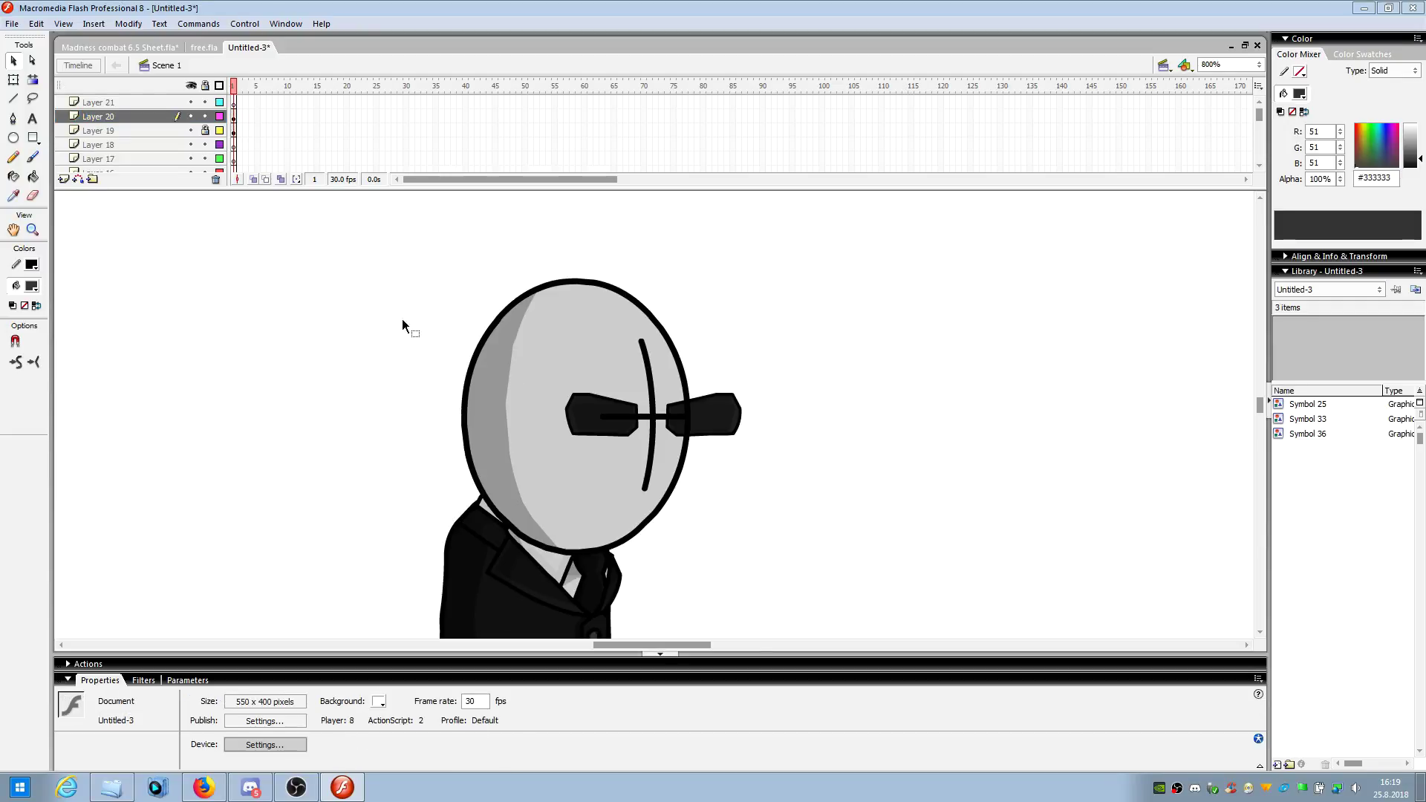
# - Inside the head group, brush a spiky hair outline in #333333 over the top of the head and fill it with the same color
pyautogui.click(534, 383)
pyautogui.doubleClick(558, 388)
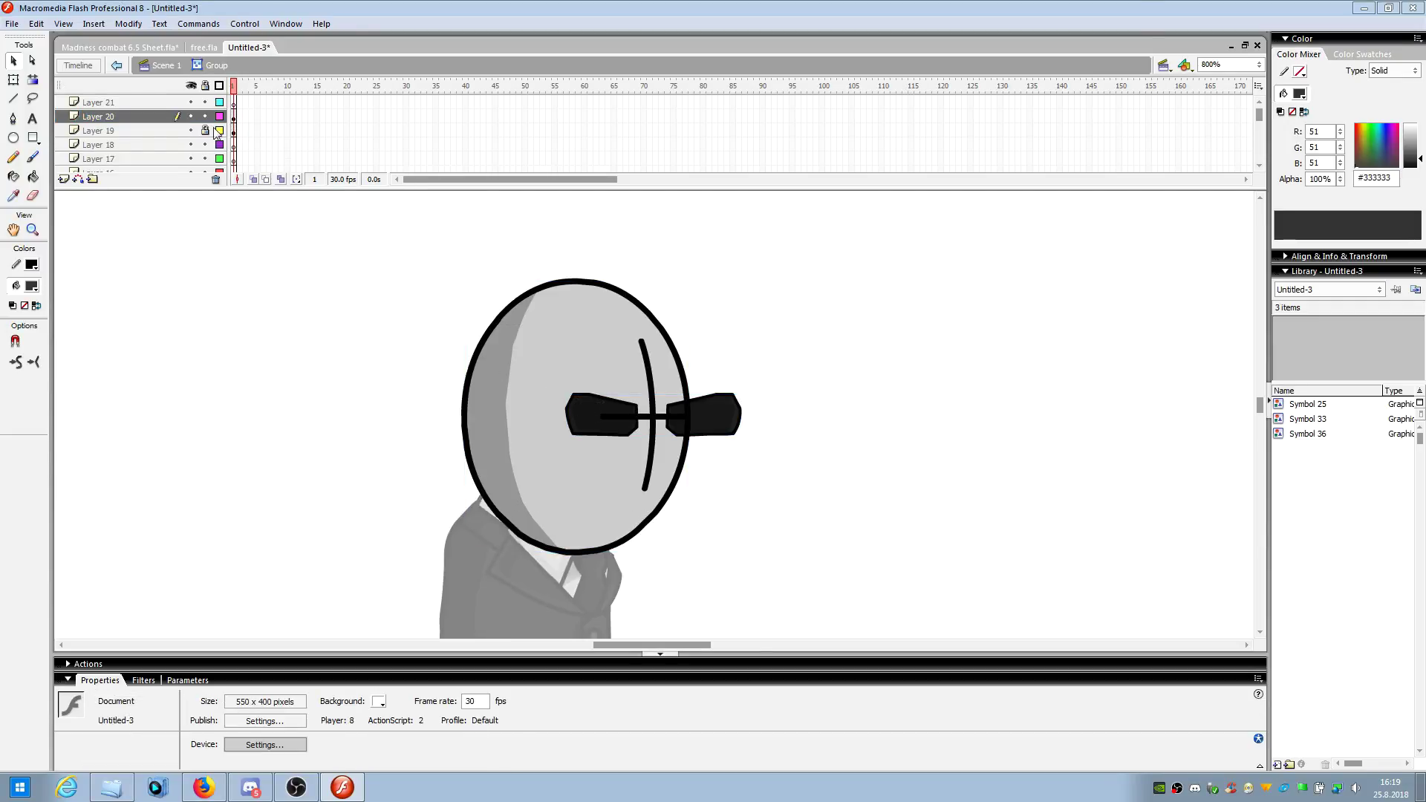
pyautogui.click(33, 157)
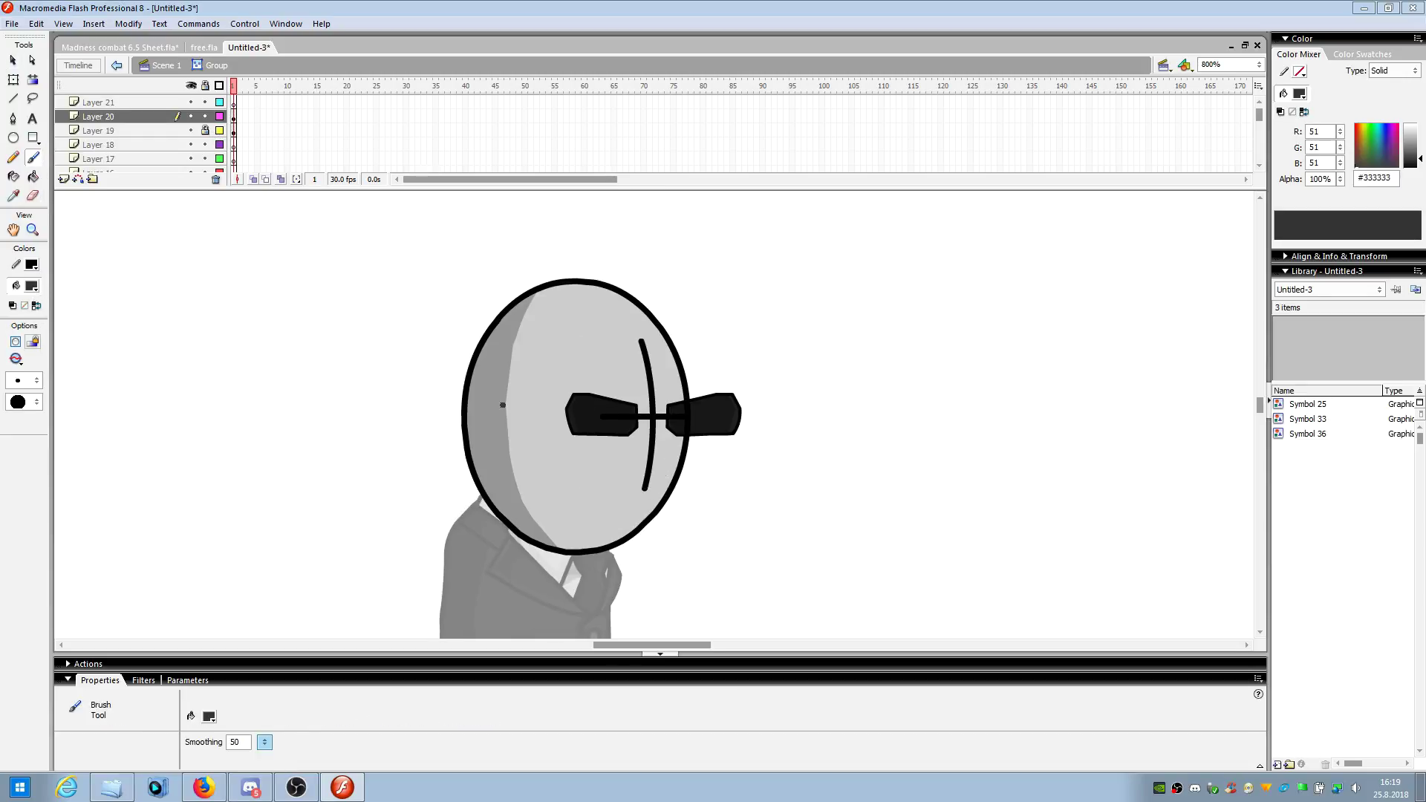
pyautogui.scroll(2, 520, 386)
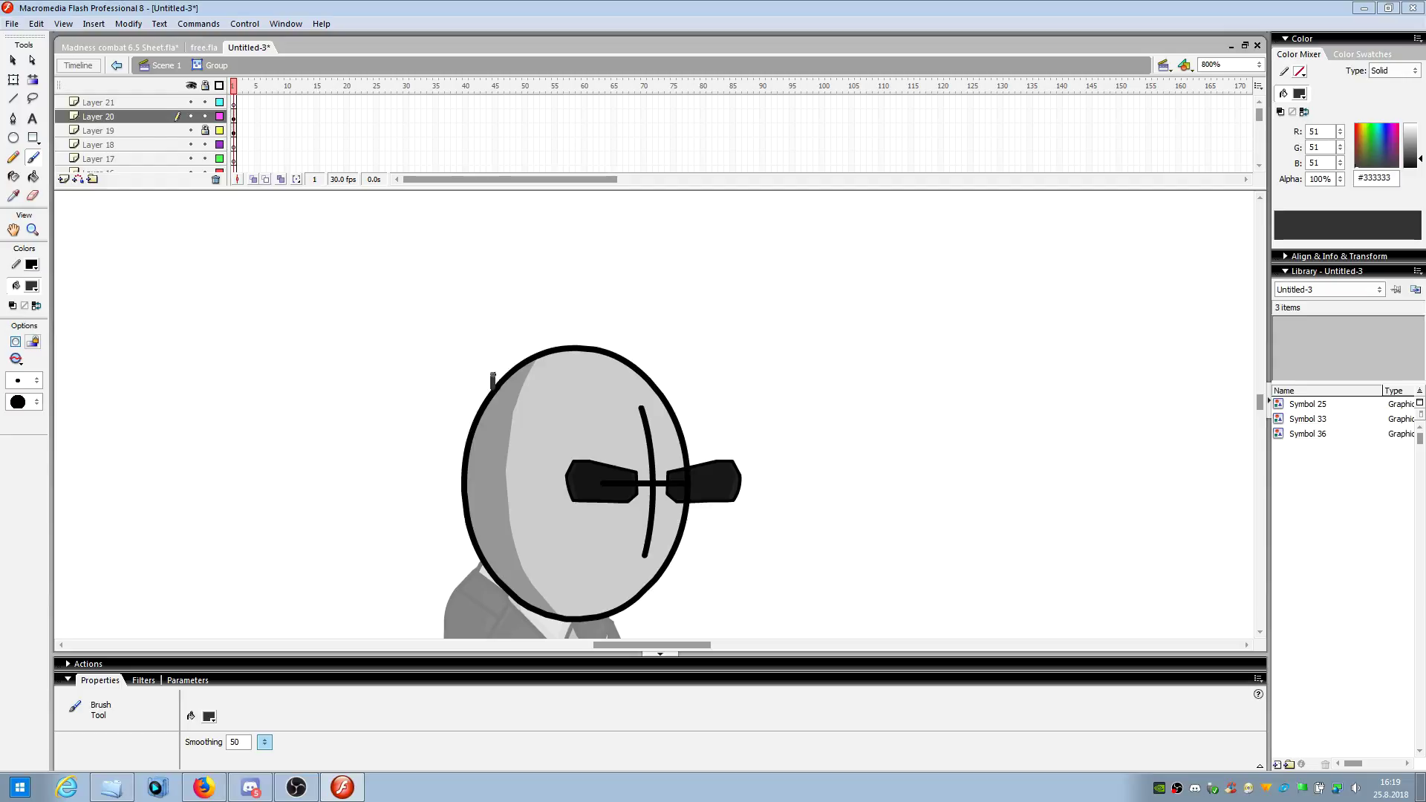
pyautogui.moveTo(493, 382)
pyautogui.mouseDown()
pyautogui.moveTo(513, 343)
pyautogui.moveTo(602, 309)
pyautogui.moveTo(663, 367)
pyautogui.moveTo(678, 422)
pyautogui.moveTo(579, 364)
pyautogui.moveTo(492, 382)
pyautogui.mouseUp()
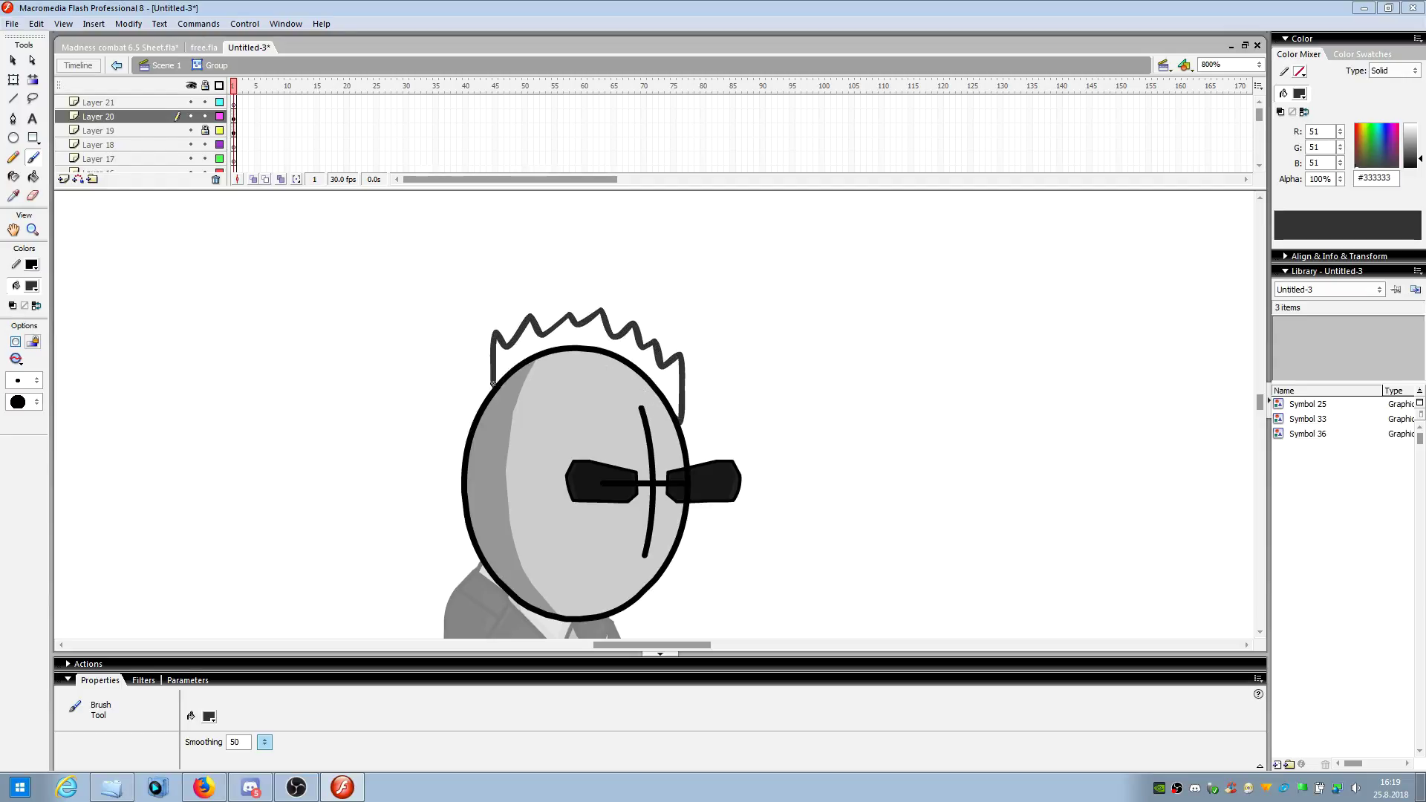
pyautogui.click(33, 176)
pyautogui.click(526, 331)
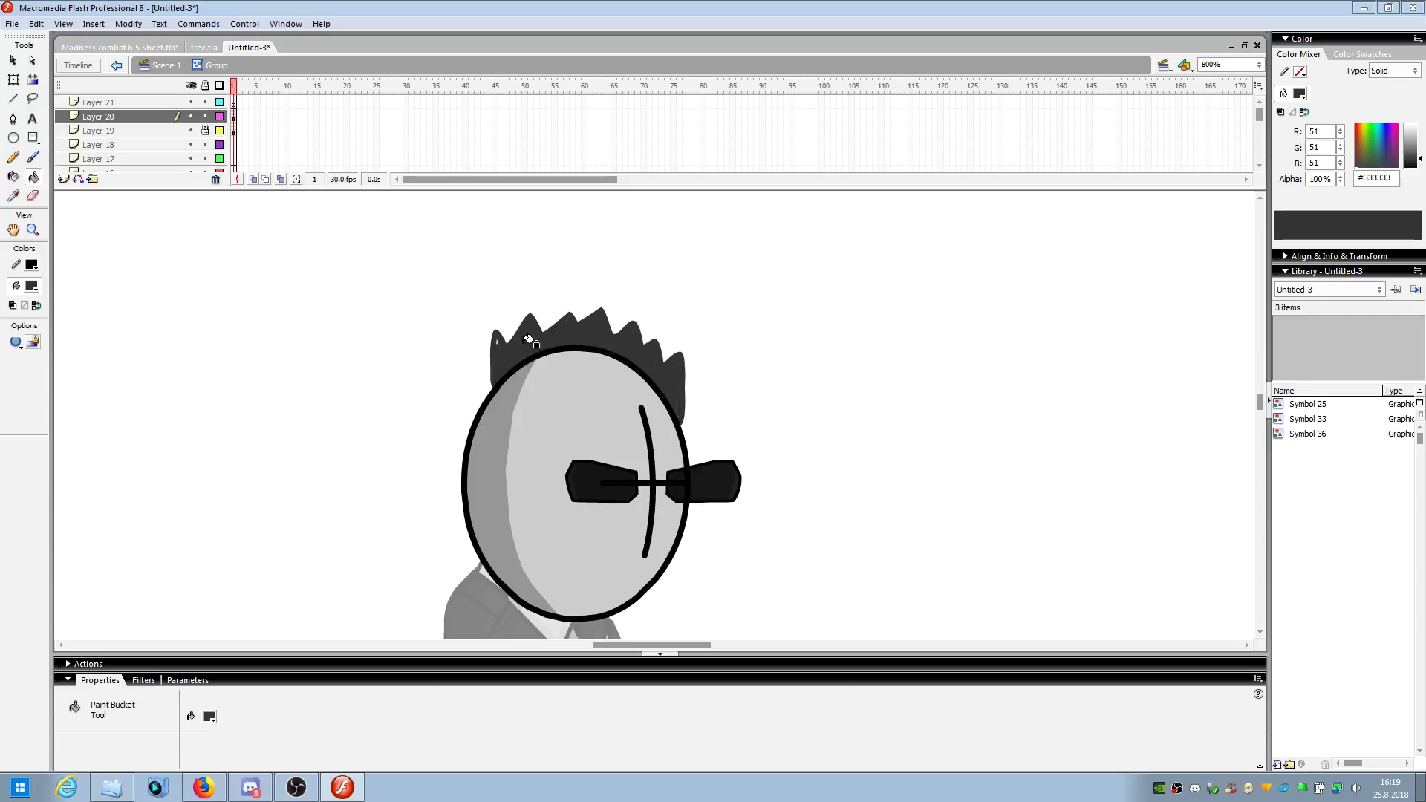
# - Return to Scene 1 and add keyframes on Layer 20 through frame 7, moving the head group away from the torso
pyautogui.click(12, 59)
pyautogui.doubleClick(350, 399)
pyautogui.click(622, 500)
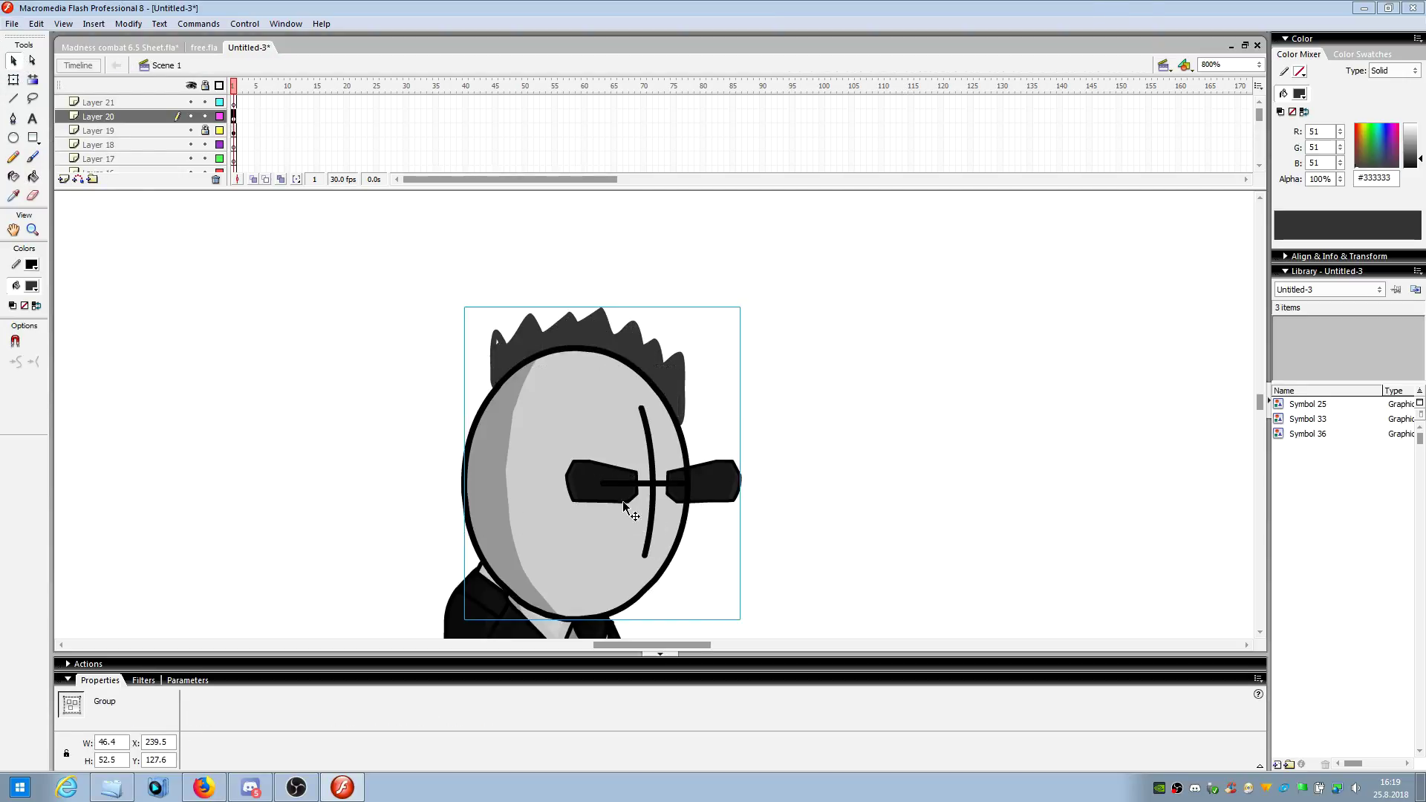
pyautogui.press('F6')
pyautogui.moveTo(616, 512); pyautogui.dragTo(708, 518)
pyautogui.press('F6')
pyautogui.press('F6')
pyautogui.press('F6')
pyautogui.press('F6')
pyautogui.press('F6')
pyautogui.click(940, 577)
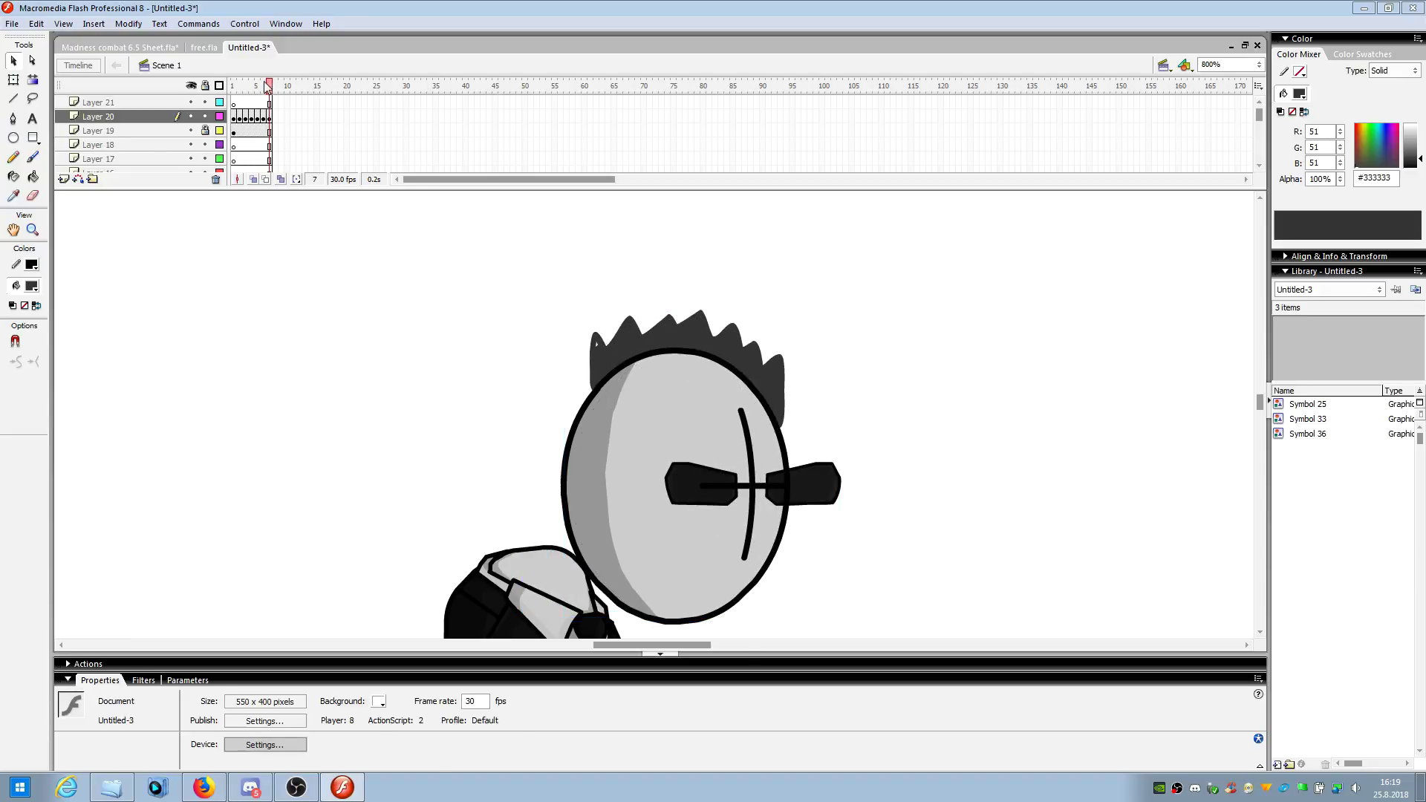
# - Open the head group in frame 3 of Layer 20, delete its hair and return to the main scene
pyautogui.moveTo(268, 86); pyautogui.dragTo(246, 86)
pyautogui.click(608, 456)
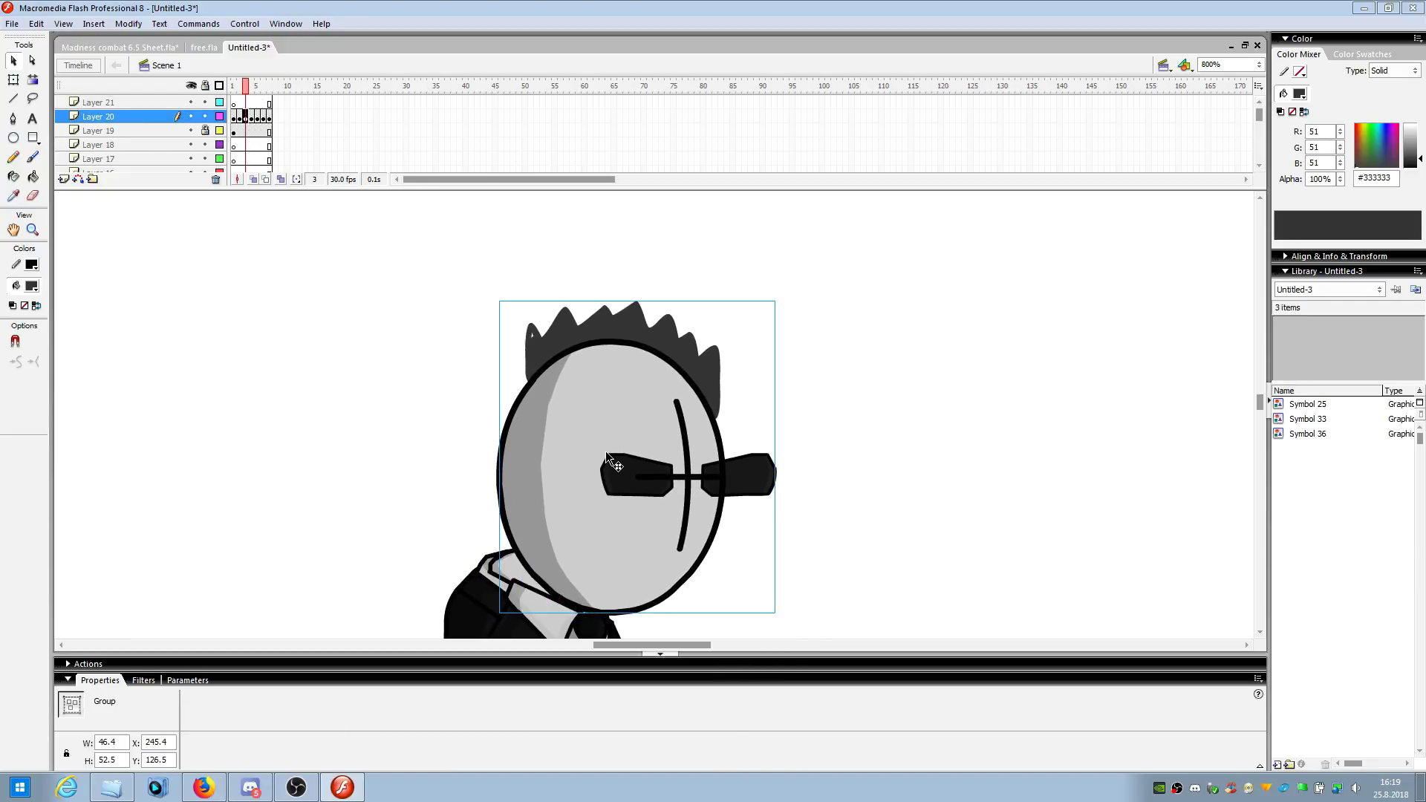
pyautogui.doubleClick(548, 476)
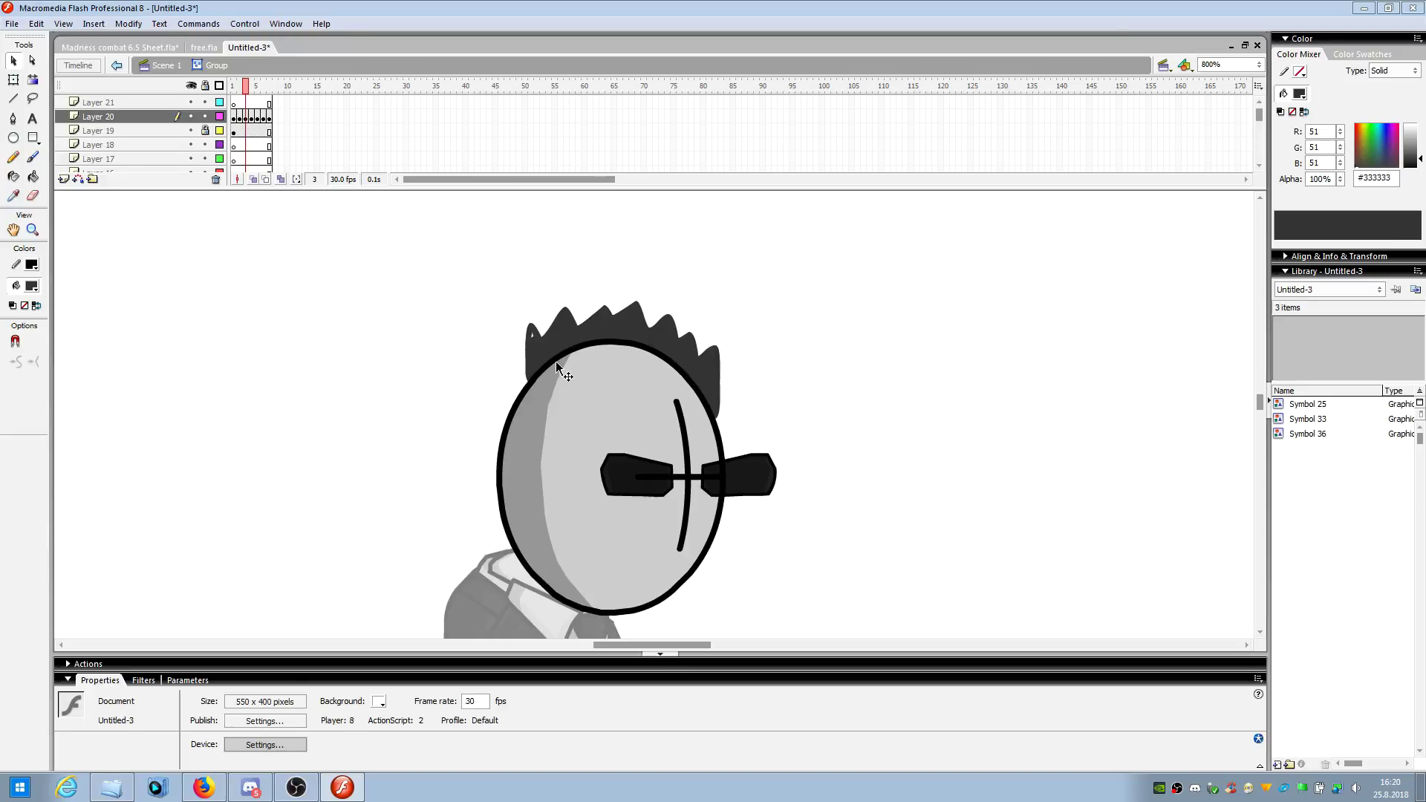
pyautogui.click(557, 366)
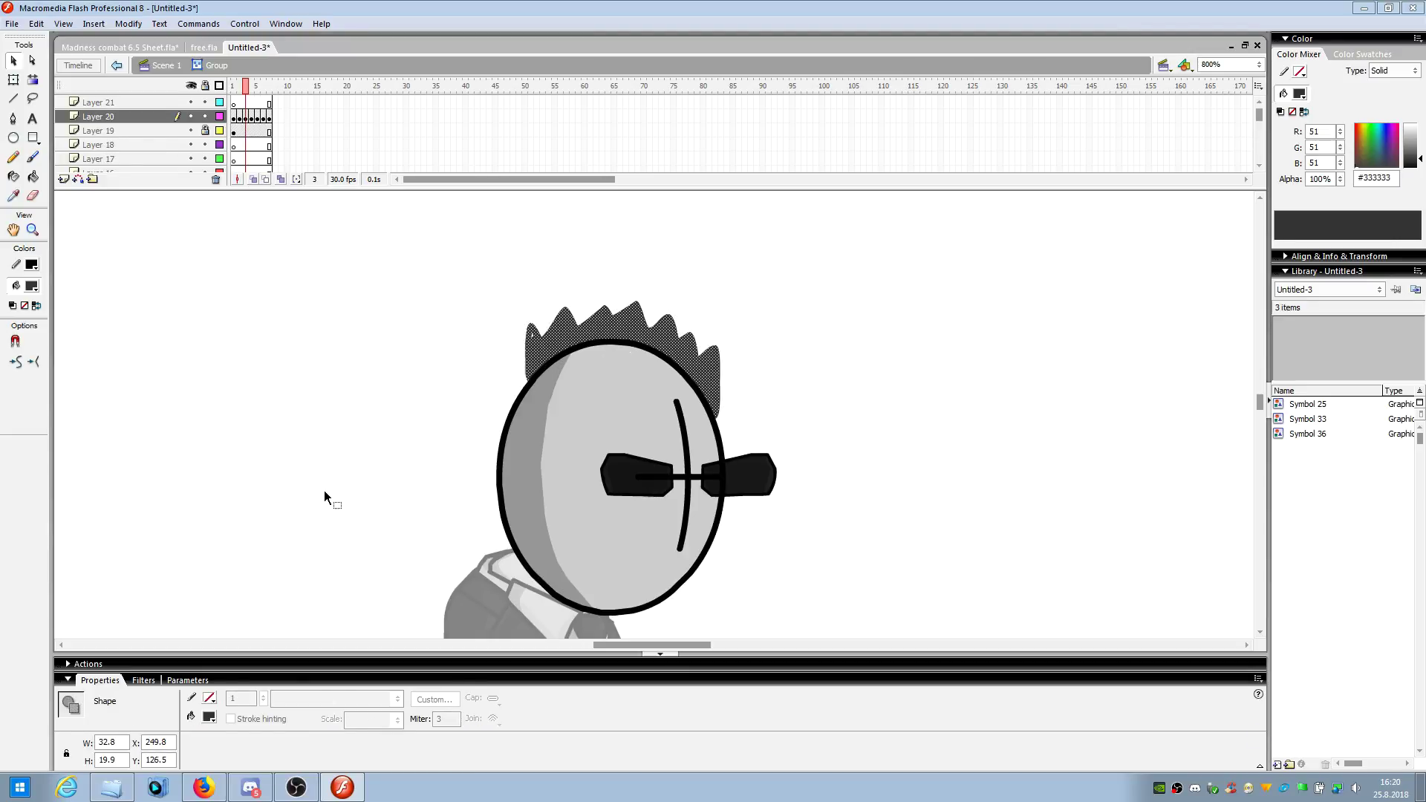
pyautogui.press('Delete')
pyautogui.doubleClick(377, 465)
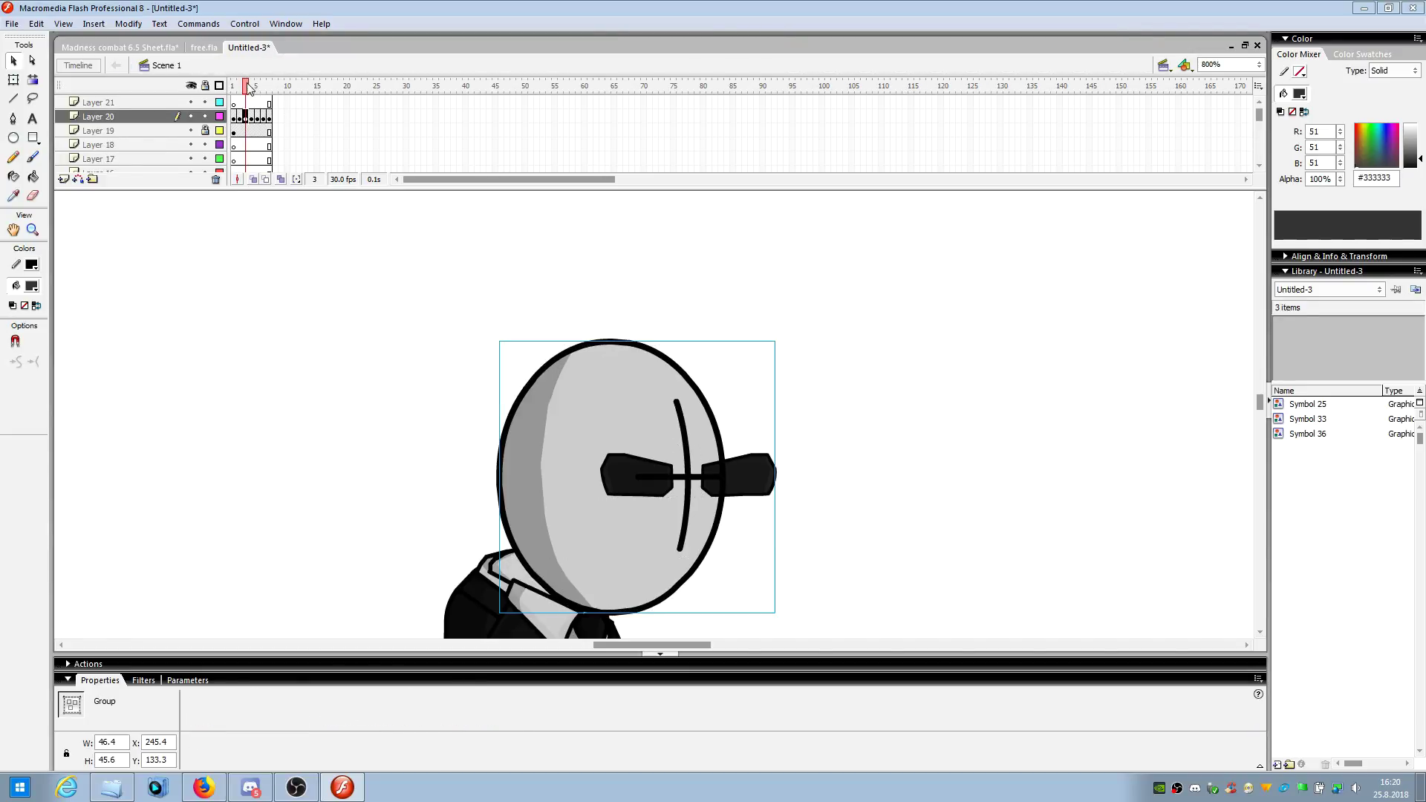
# - Check the head in frame 3, and remove the added frames after frame 1 from the layers
pyautogui.moveTo(249, 88)
pyautogui.mouseDown()
pyautogui.moveTo(273, 89)
pyautogui.moveTo(235, 106)
pyautogui.moveTo(270, 89)
pyautogui.moveTo(246, 89)
pyautogui.mouseUp()
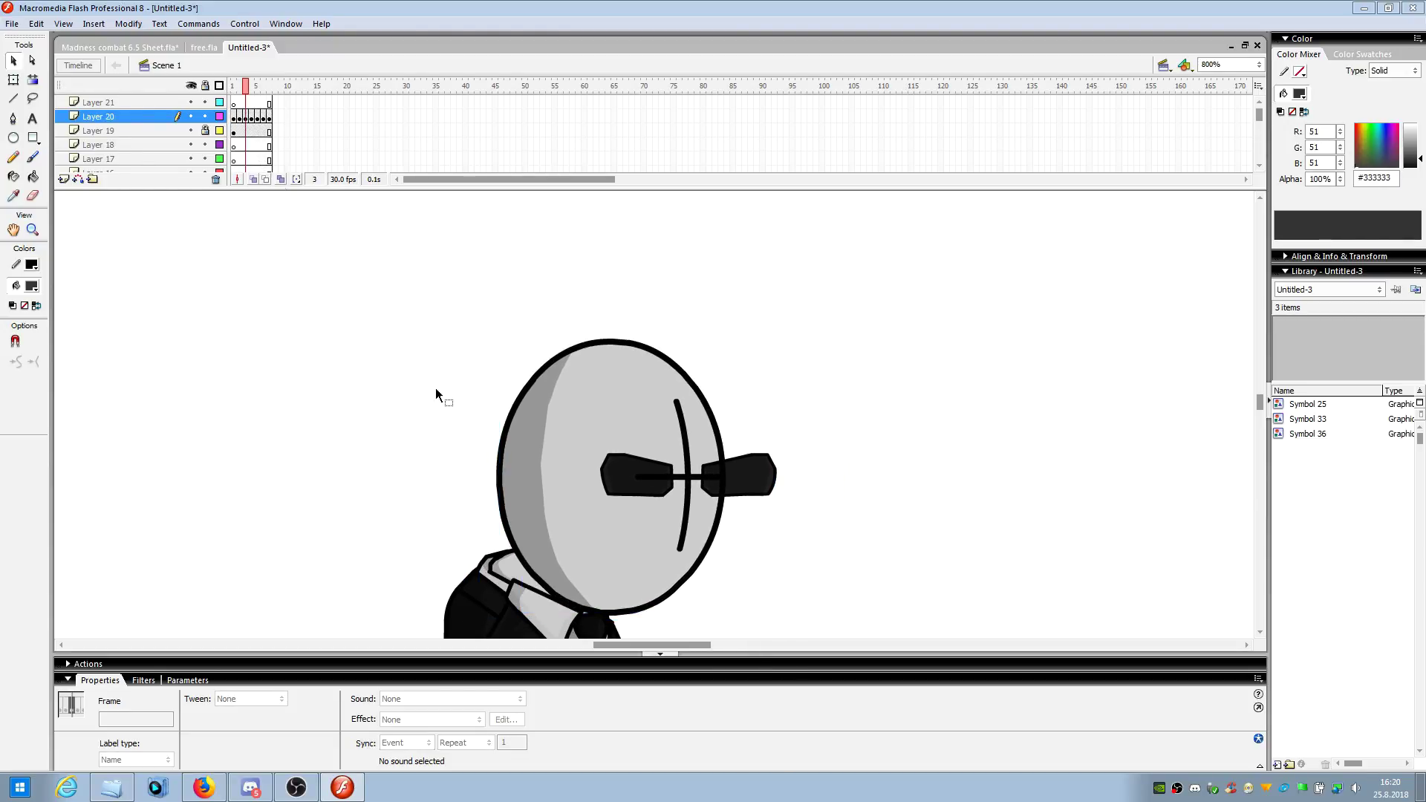
pyautogui.click(437, 390)
pyautogui.scroll(3, 274, 123)
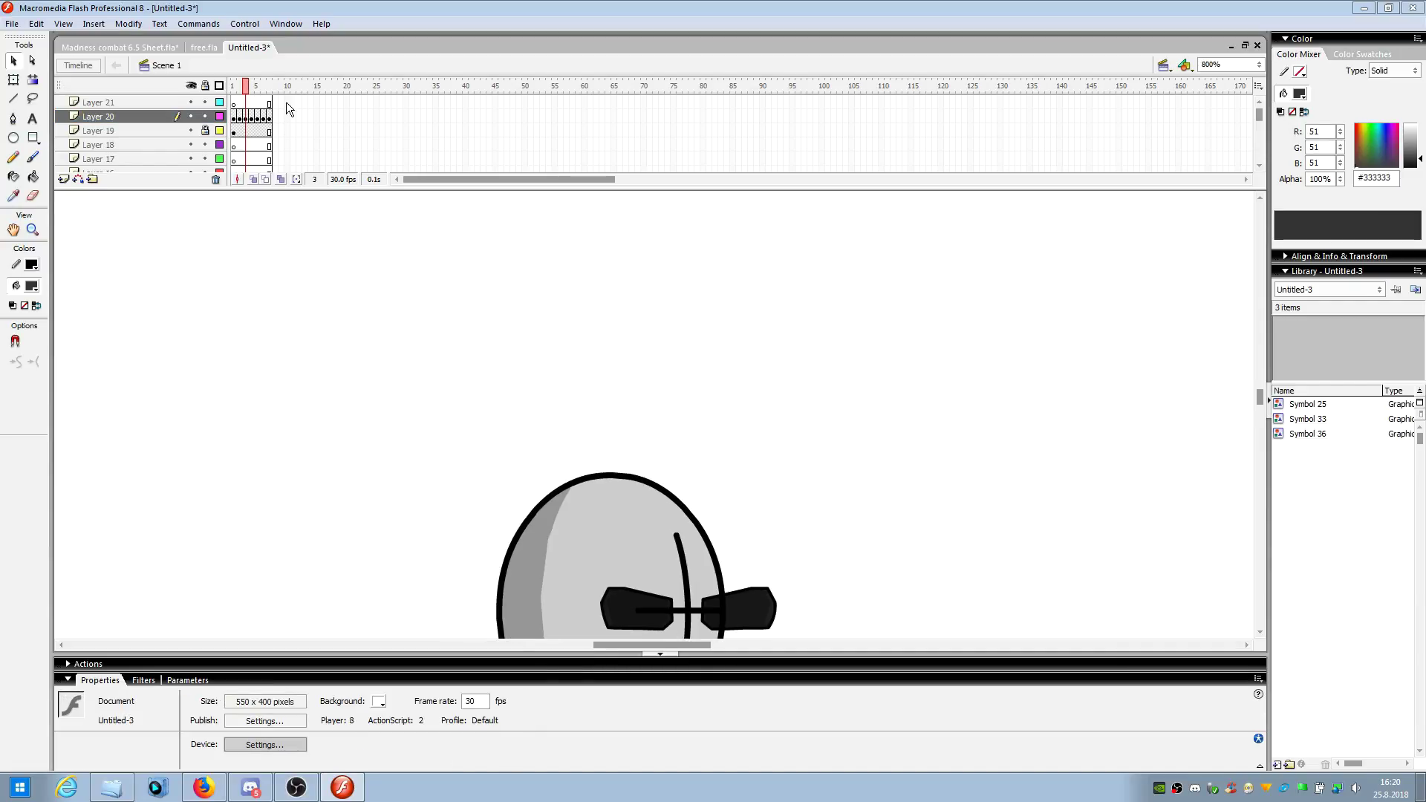
pyautogui.scroll(-3, 381, 367)
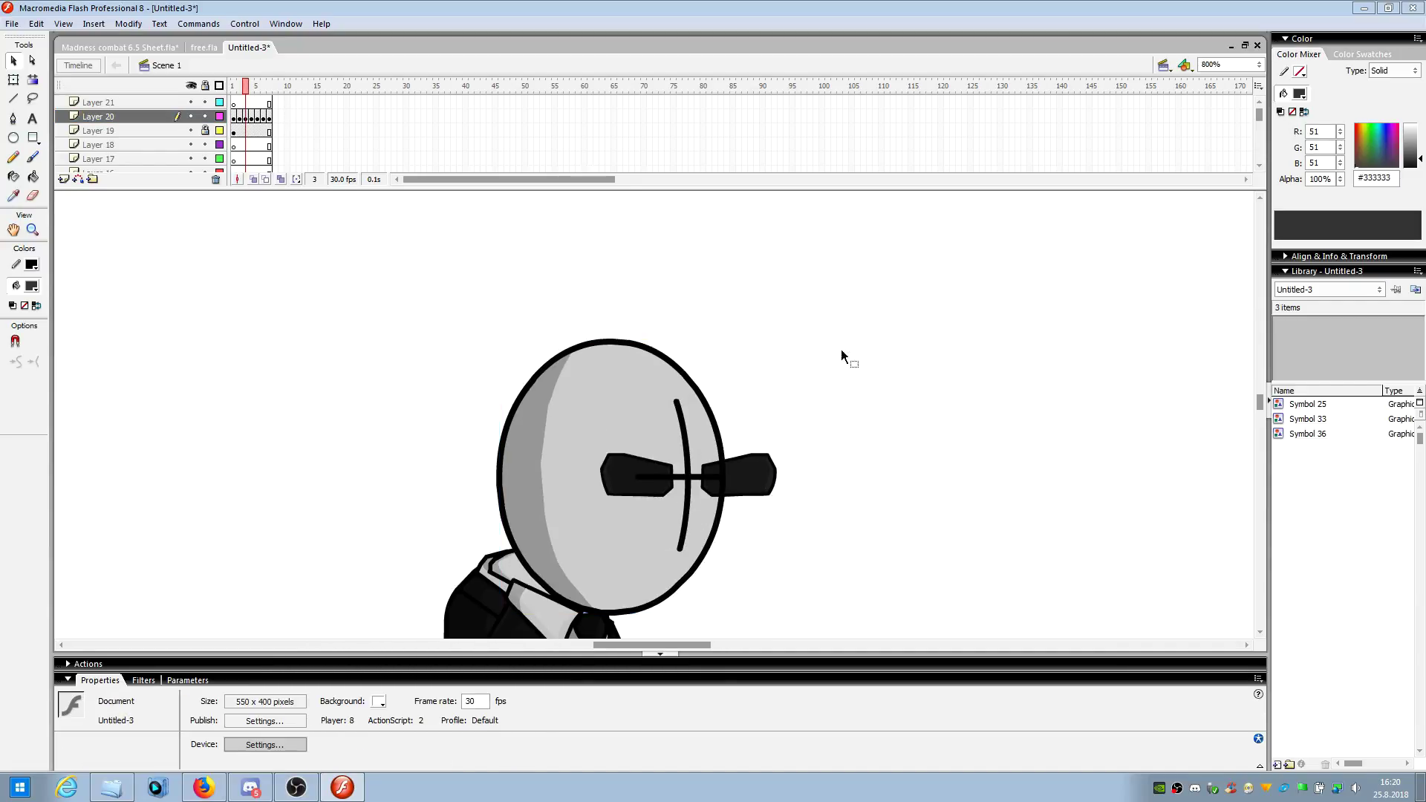
pyautogui.moveTo(291, 101); pyautogui.dragTo(247, 117)
pyautogui.rightClick(247, 117)
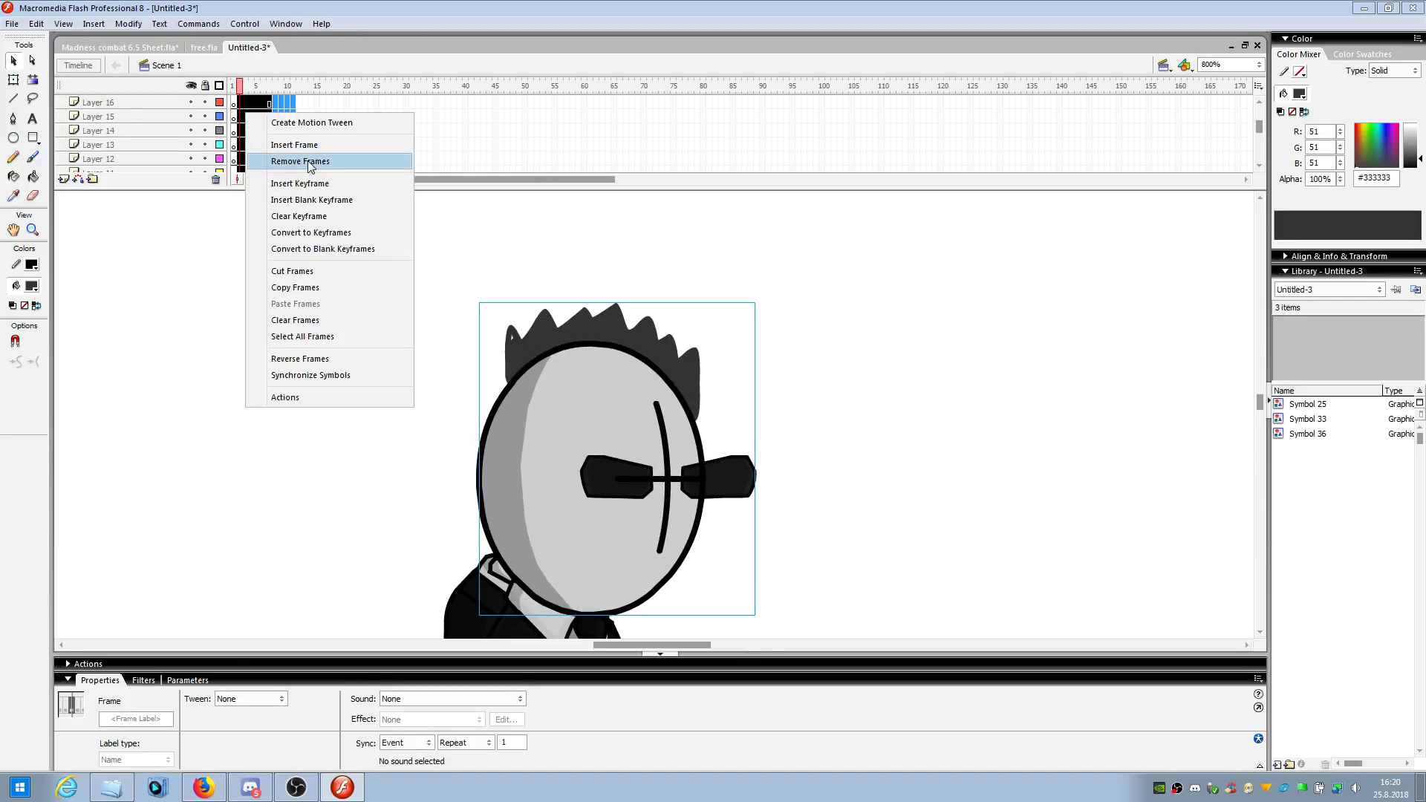
pyautogui.click(282, 158)
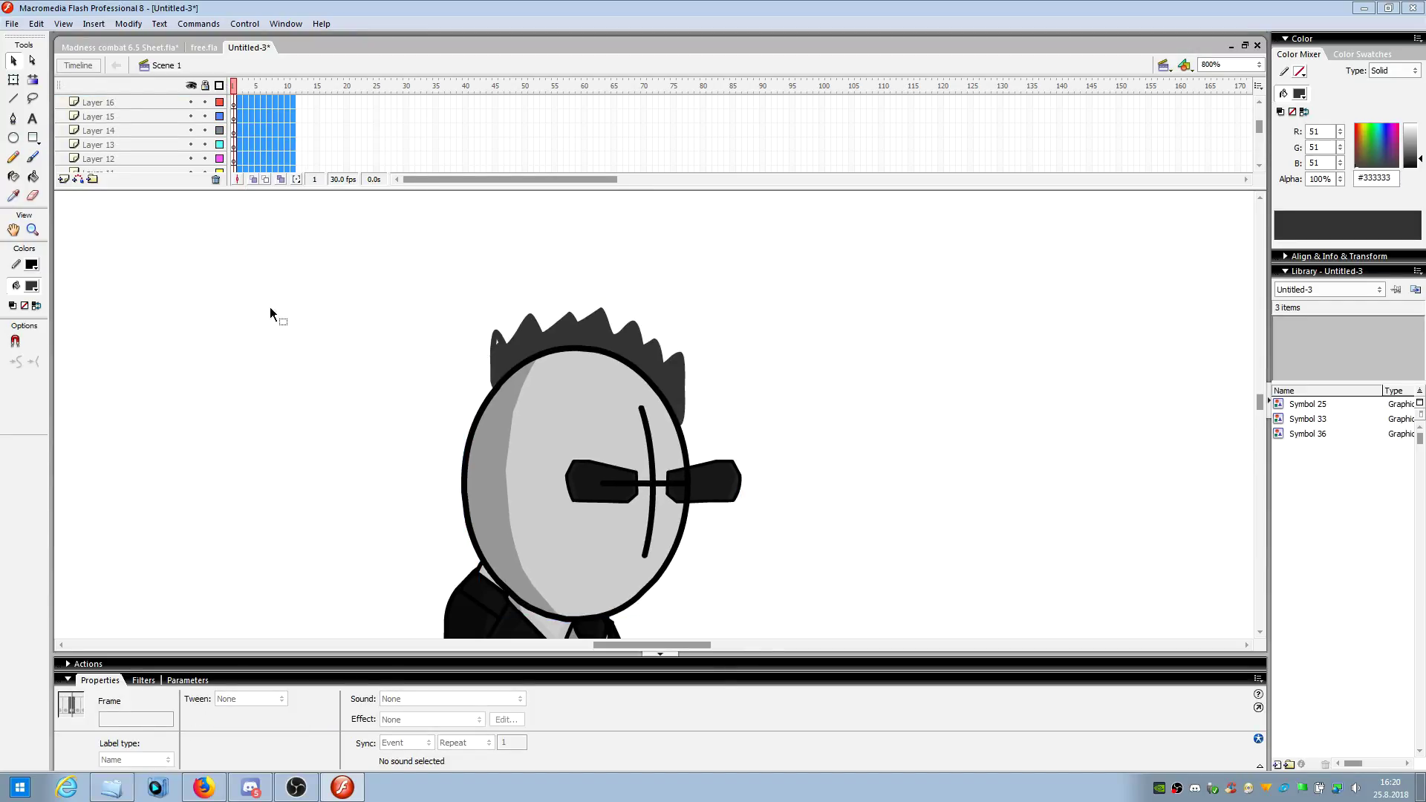
# - Delete the spiky hair from inside the head group in frame 1 and return to Scene 1
pyautogui.doubleClick(600, 328)
pyautogui.click(613, 324)
pyautogui.click(758, 385)
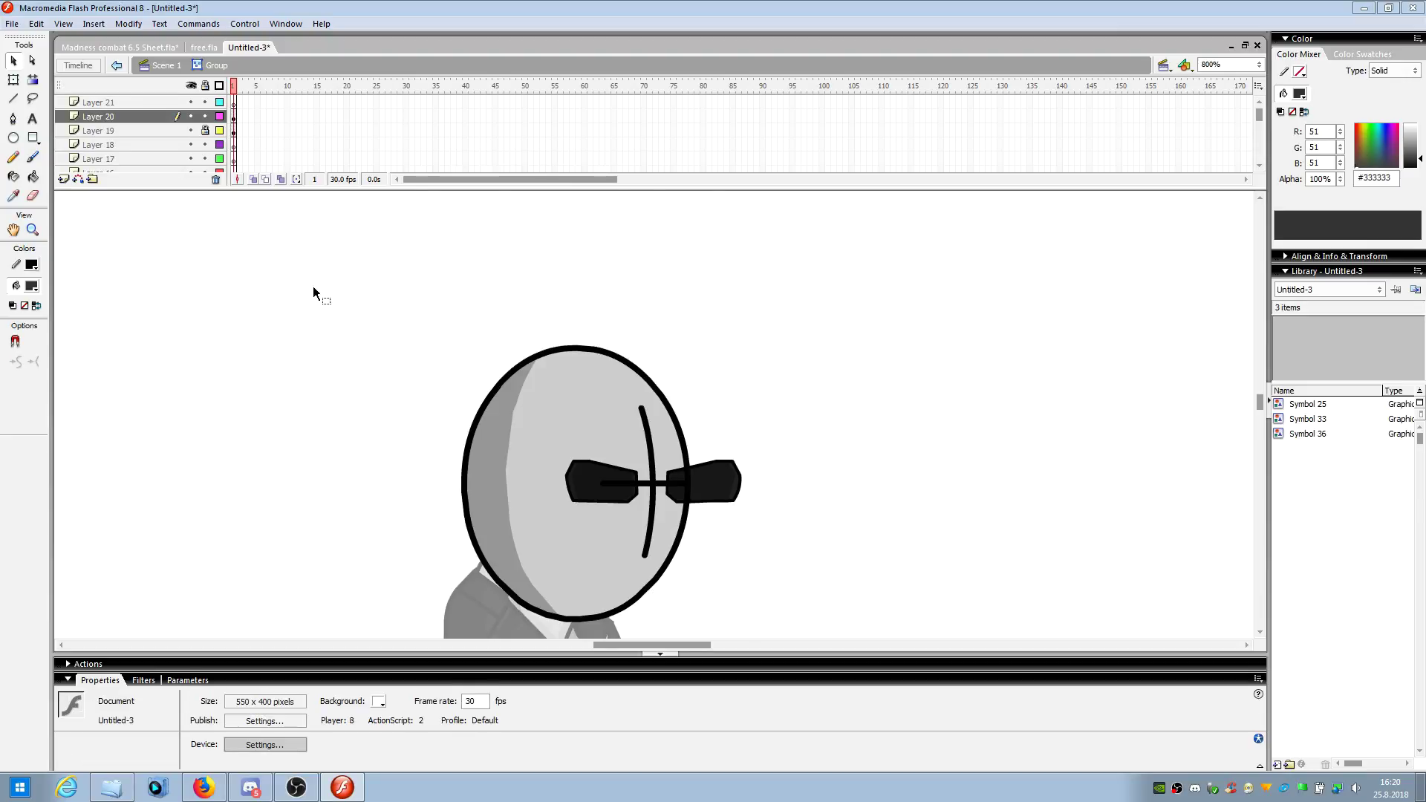
pyautogui.doubleClick(312, 296)
pyautogui.click(453, 424)
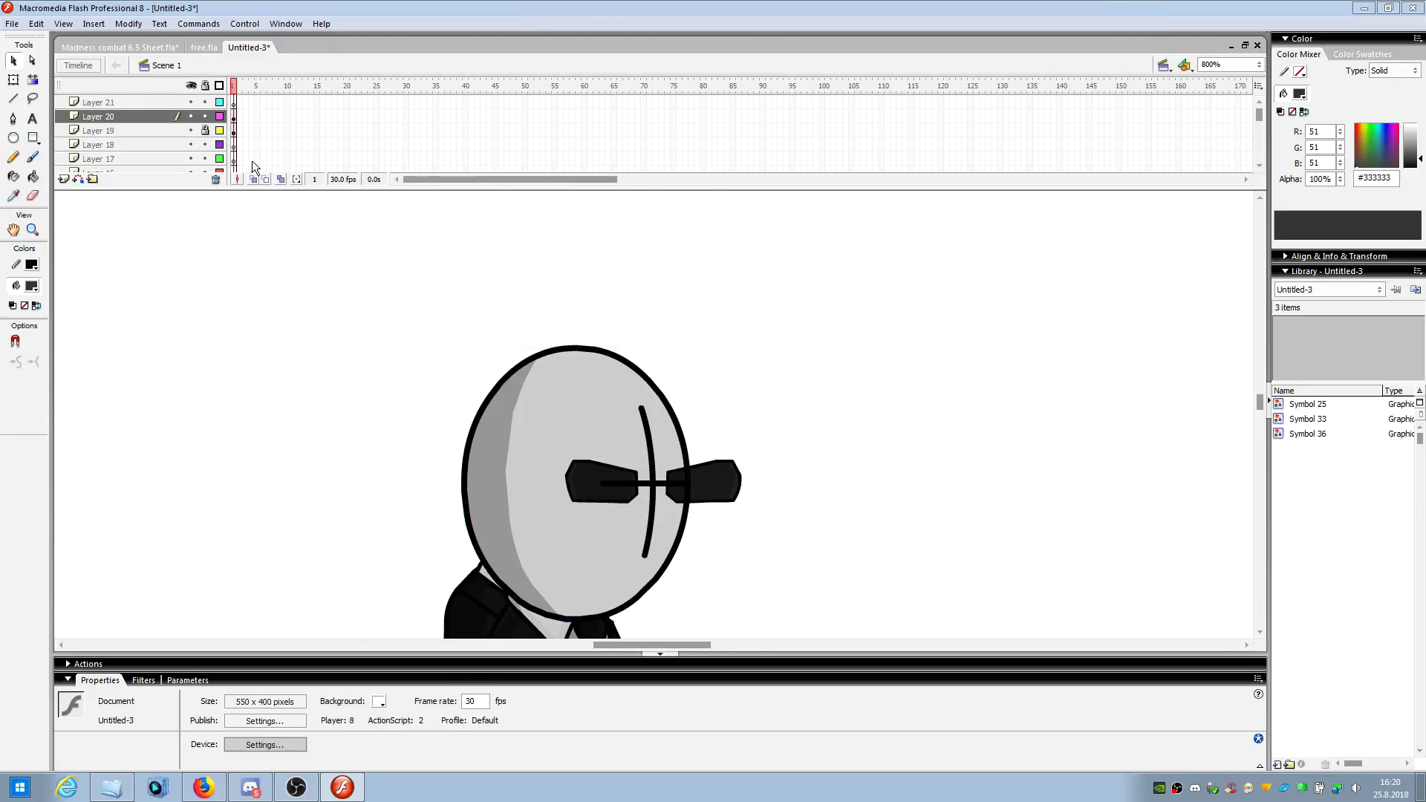
# - Lock Layer 20 of Untitled-3 and copy a hand sprite from the Agent section of free.fla
pyautogui.click(664, 514)
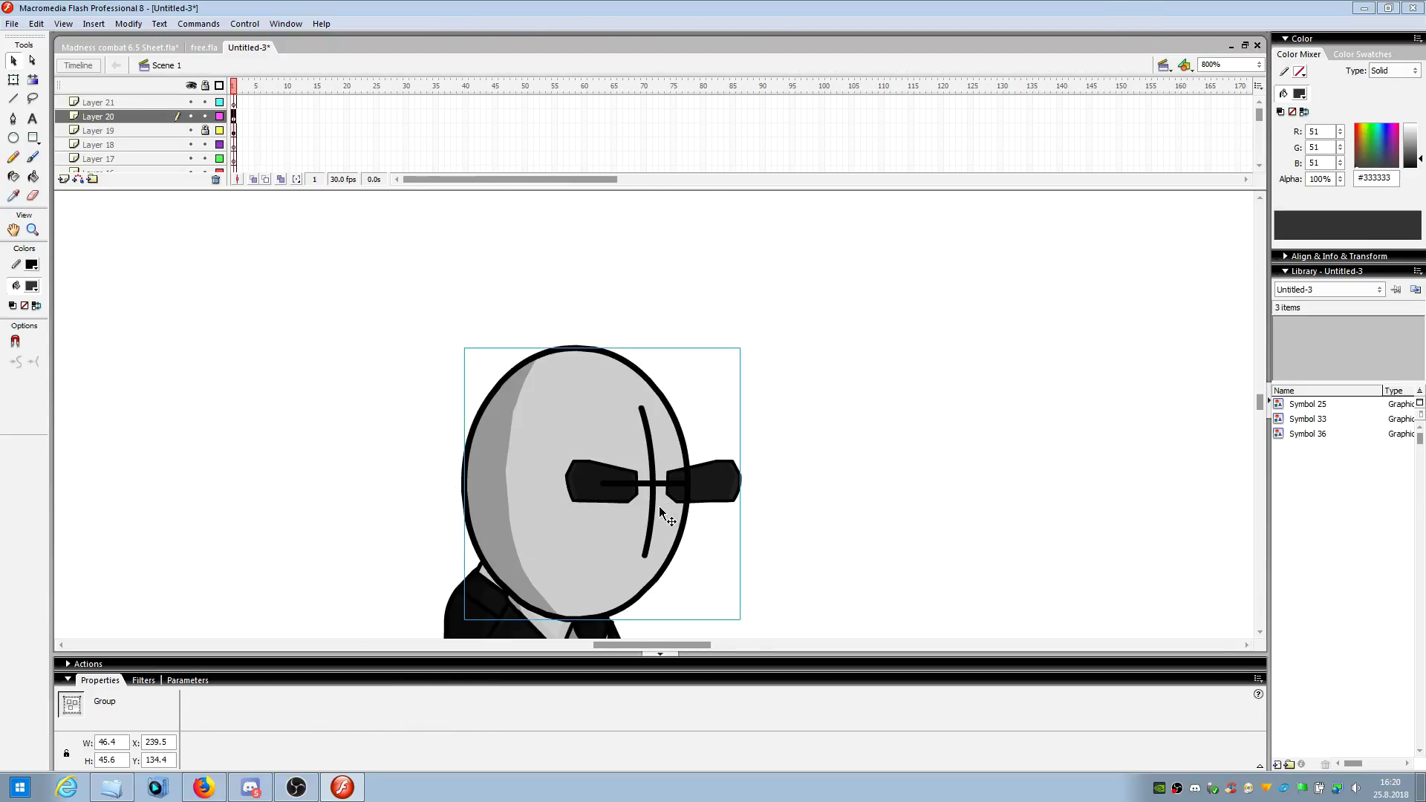
pyautogui.click(212, 125)
pyautogui.click(160, 50)
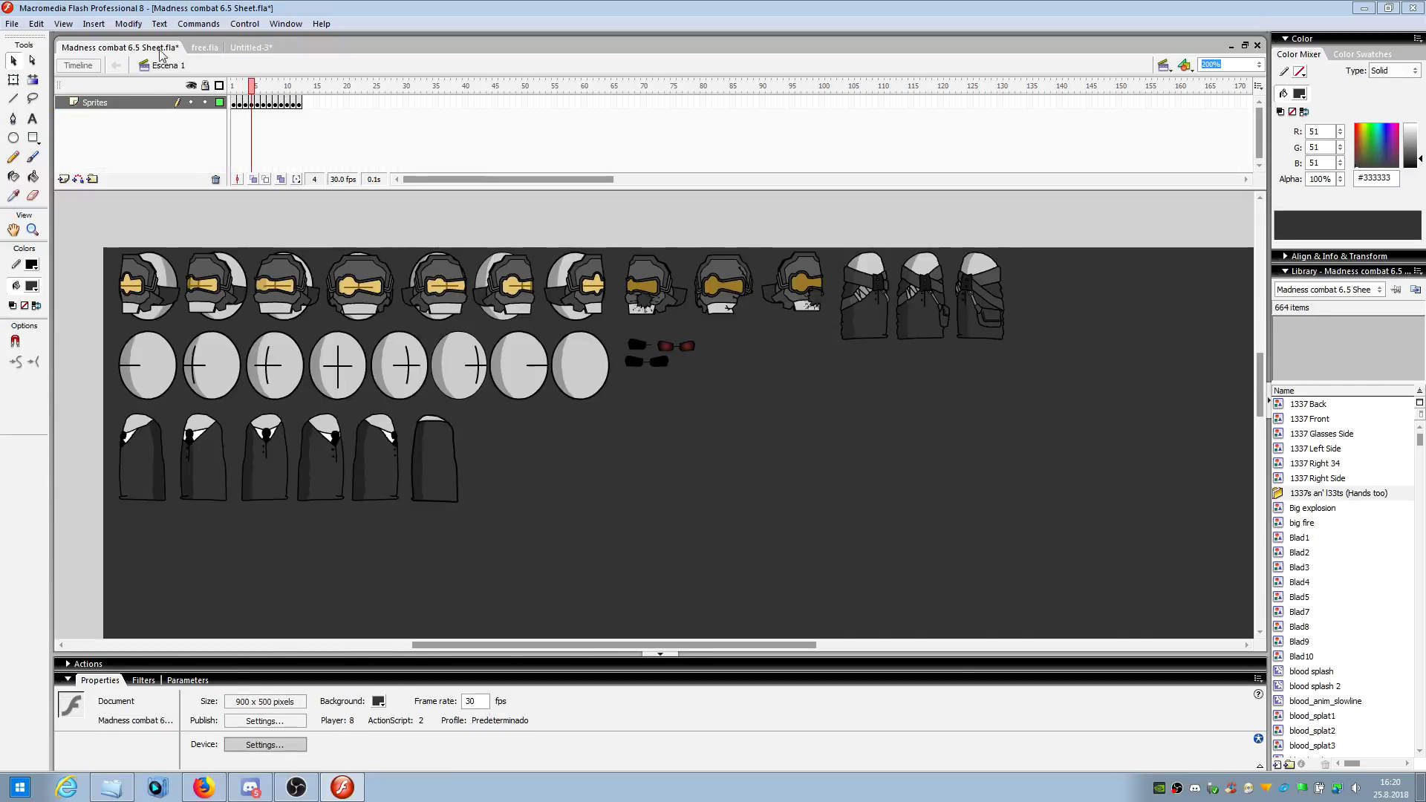
pyautogui.click(204, 47)
pyautogui.click(1029, 520)
pyautogui.click(777, 283)
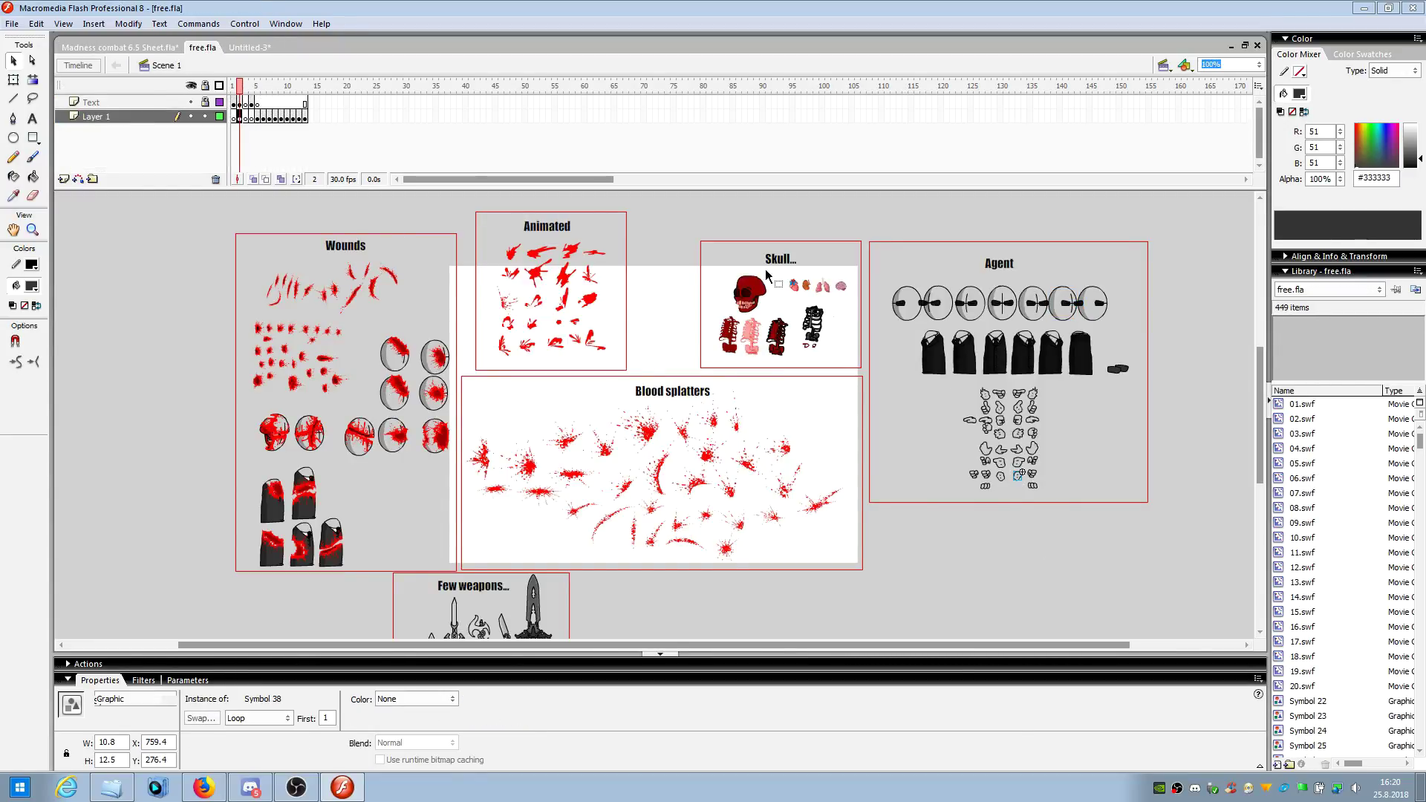
# - Paste the hand onto Layer 21 of Untitled-3 and place it at the back edge of the torso, below the middle
pyautogui.hotkey('ctrl', 'Tab')
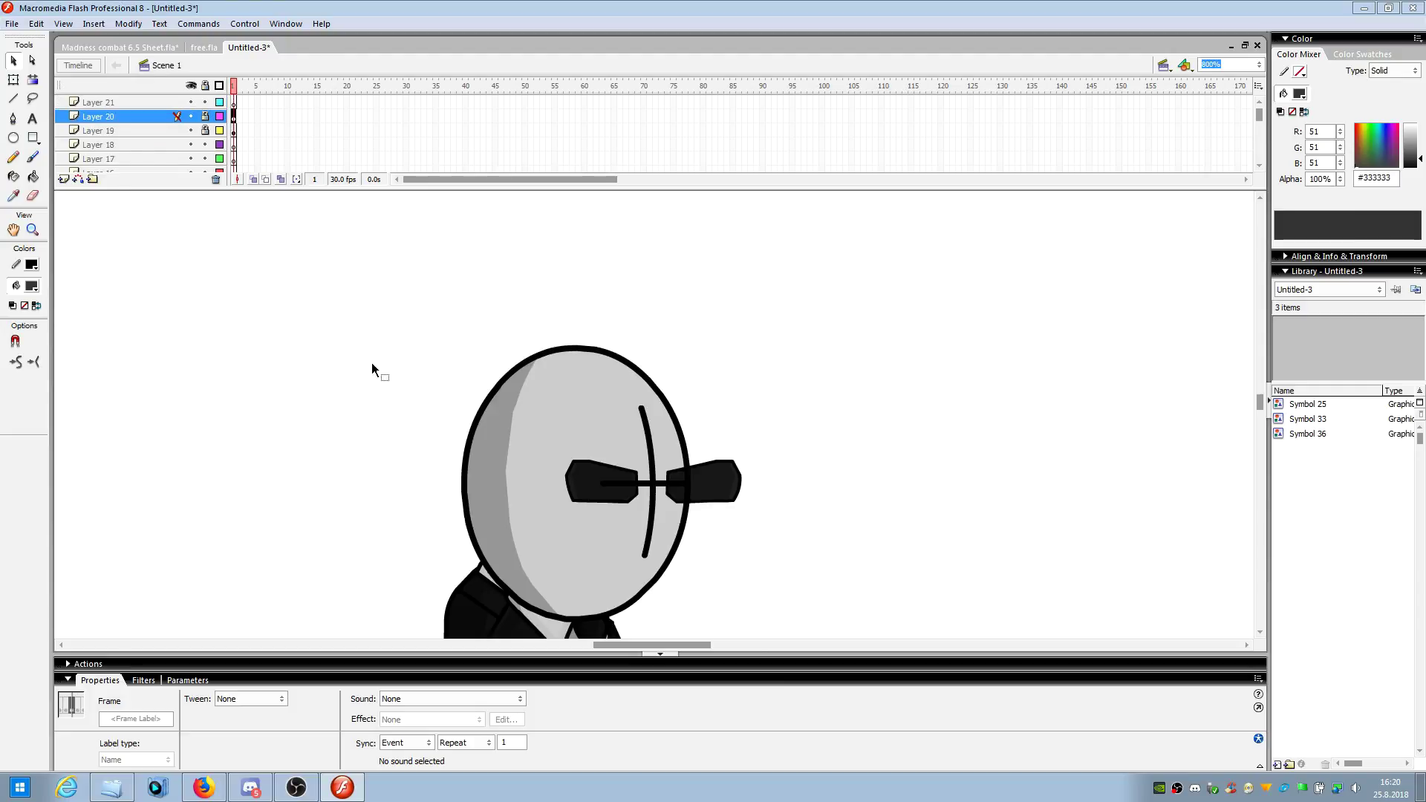
pyautogui.click(234, 103)
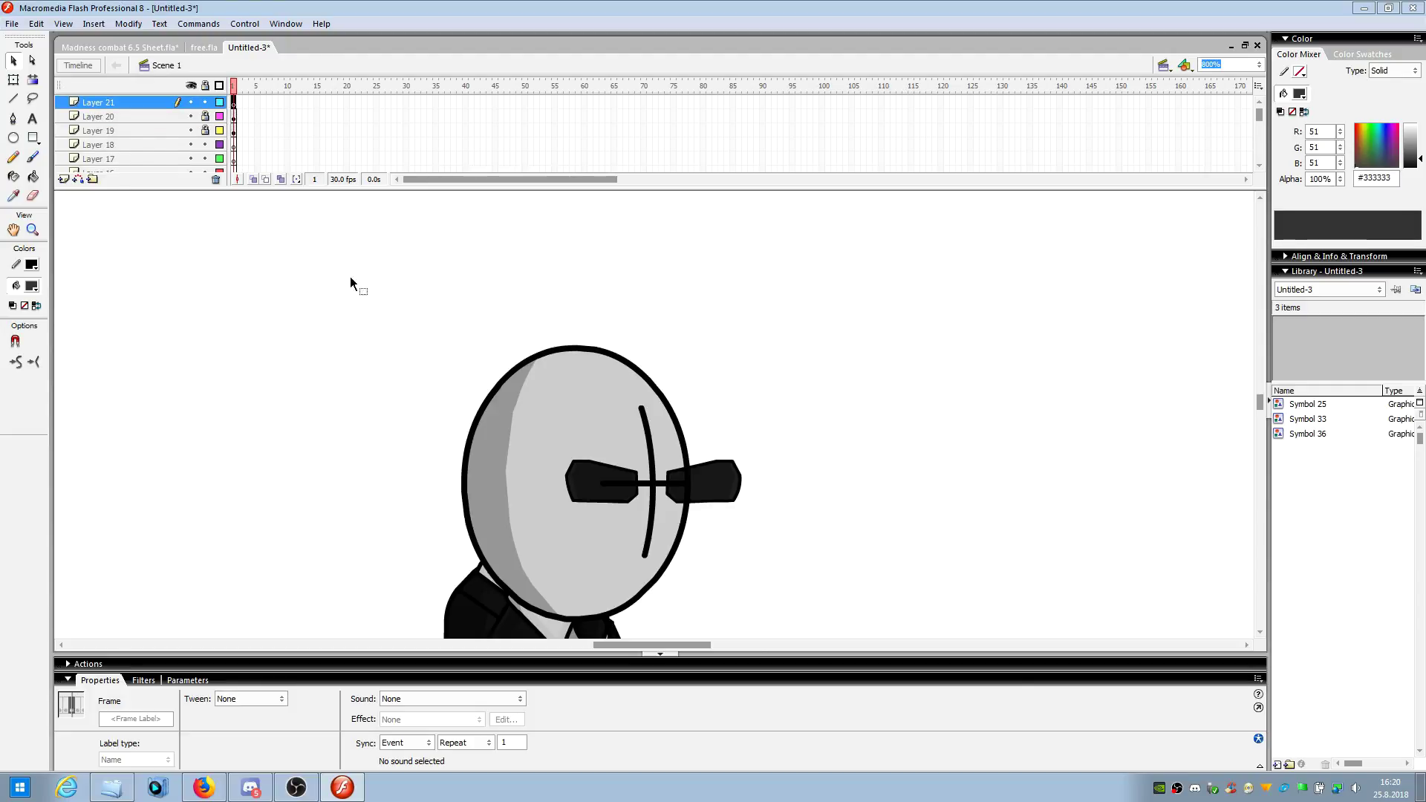
pyautogui.click(424, 390)
pyautogui.scroll(-5, 446, 388)
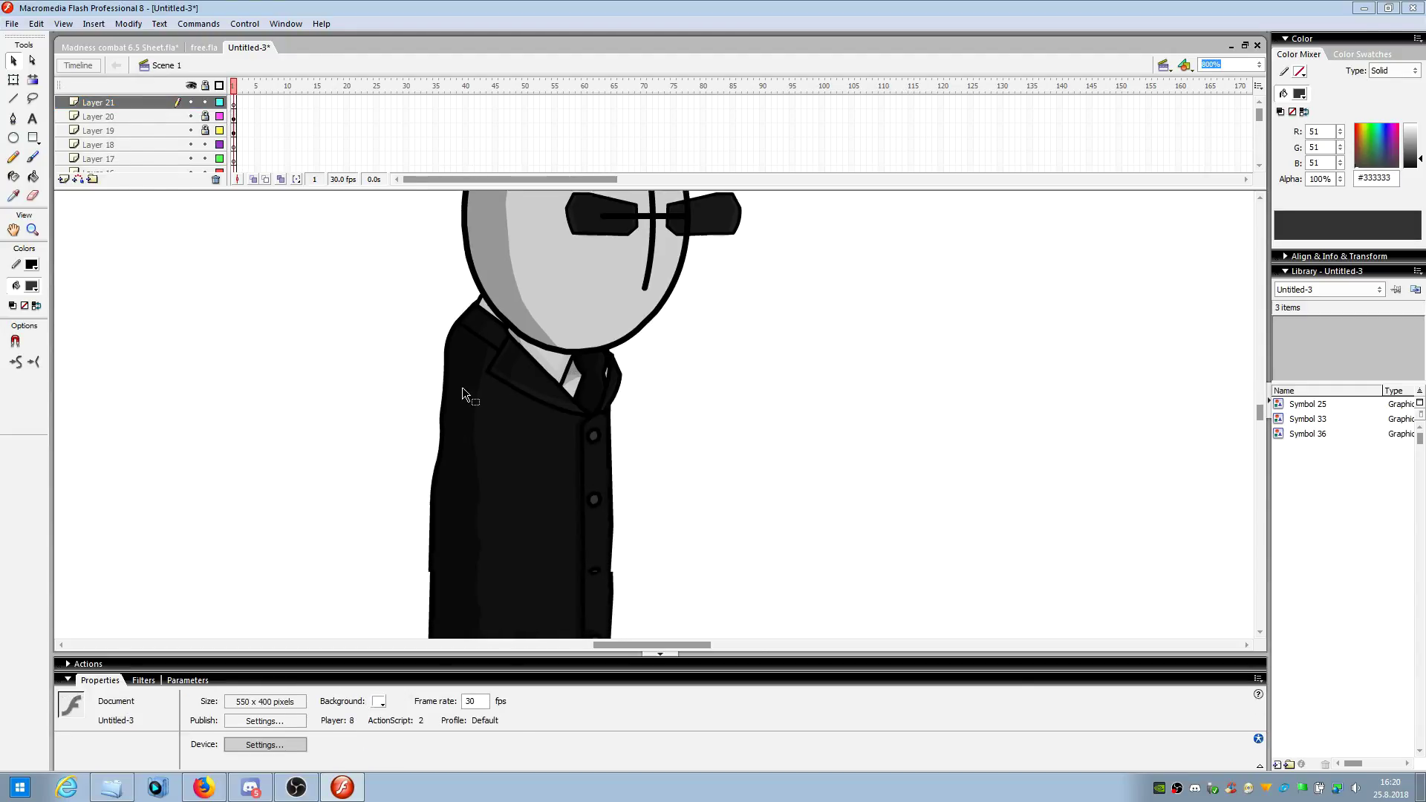
pyautogui.rightClick(788, 322)
pyautogui.scroll(5, 676, 401)
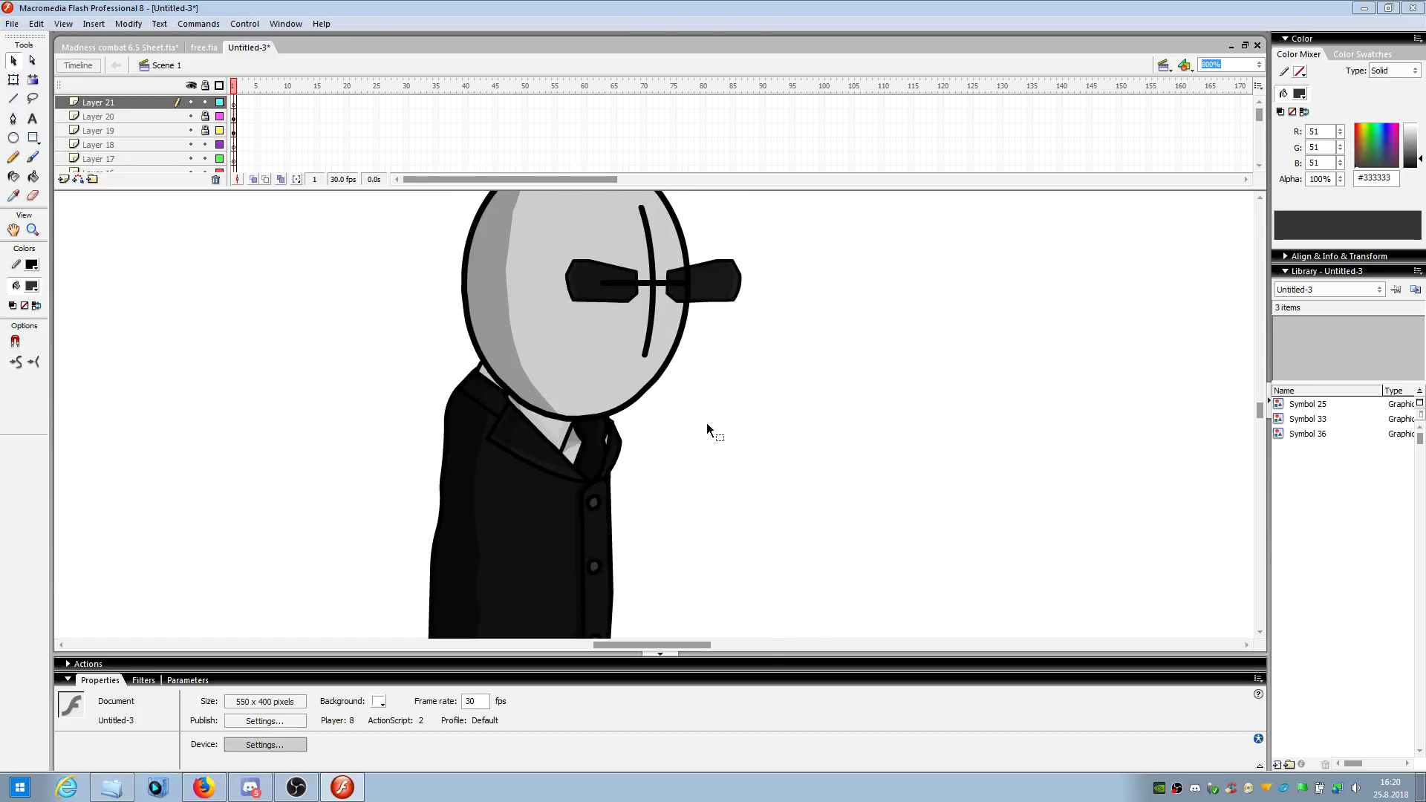
pyautogui.scroll(-4, 720, 446)
pyautogui.hotkey('ctrl', 'v')
pyautogui.moveTo(673, 407); pyautogui.dragTo(465, 487)
pyautogui.click(799, 422)
pyautogui.scroll(2, 780, 465)
pyautogui.scroll(-2, 780, 465)
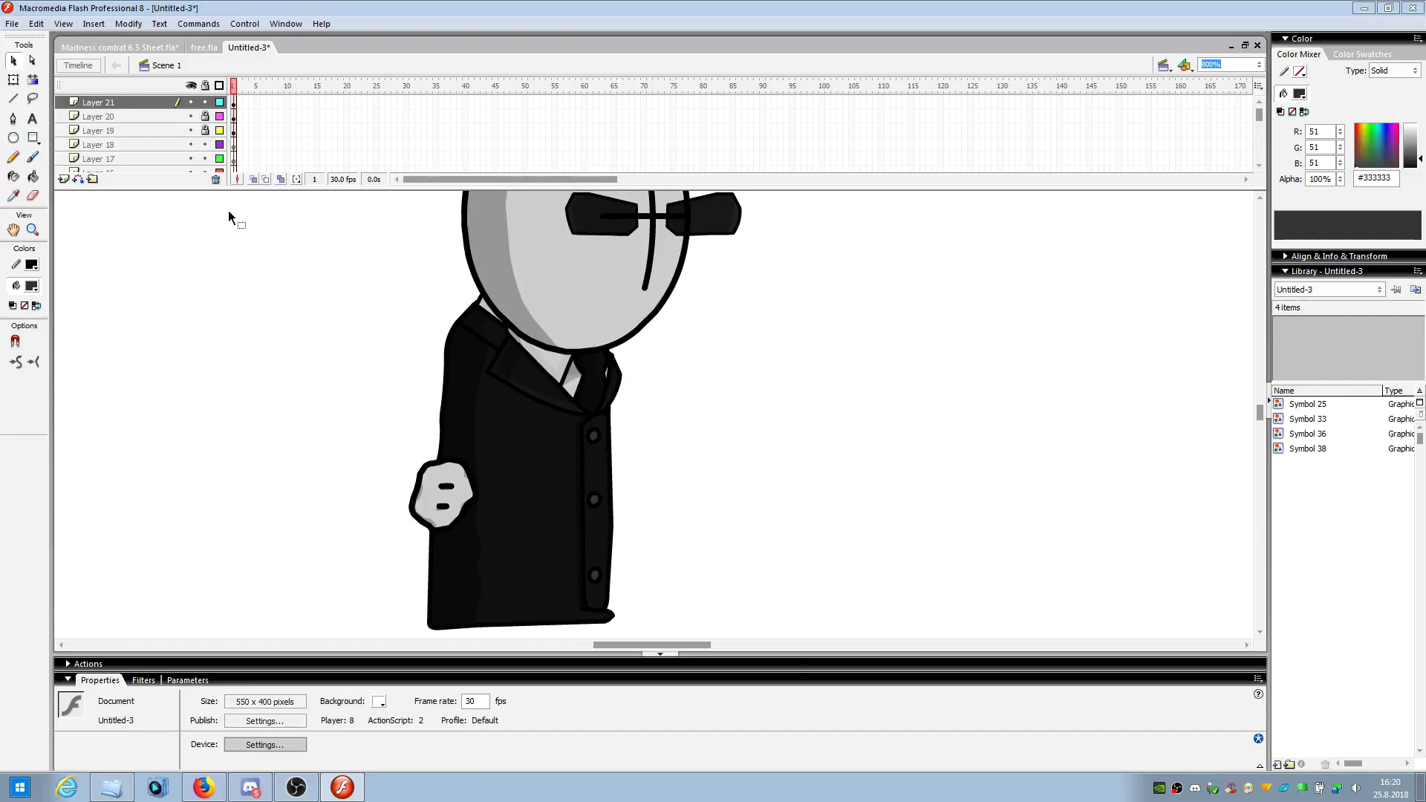
# - Copy the pair of black feet beside the torsos in the Agent section of free.fla
pyautogui.click(148, 48)
pyautogui.click(200, 48)
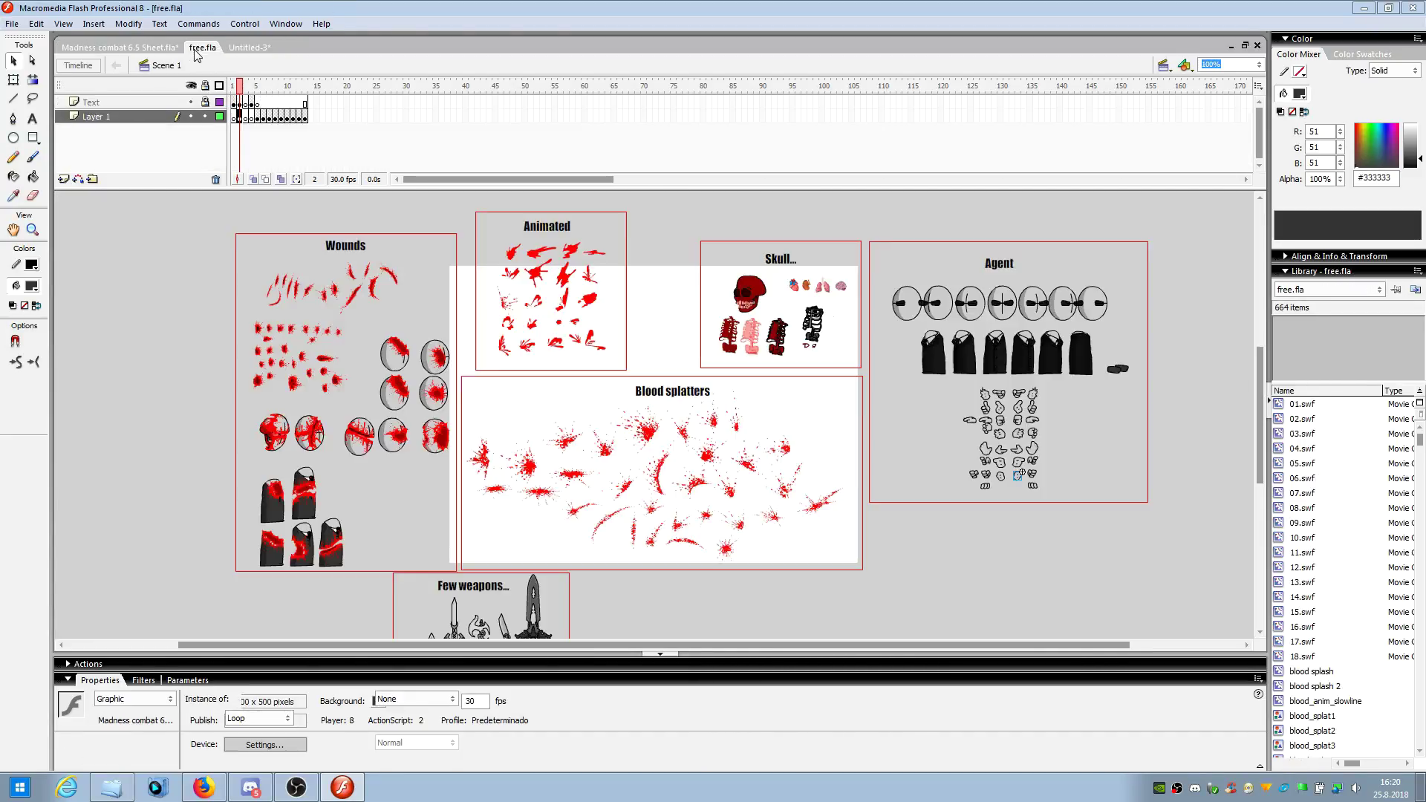
pyautogui.click(1033, 566)
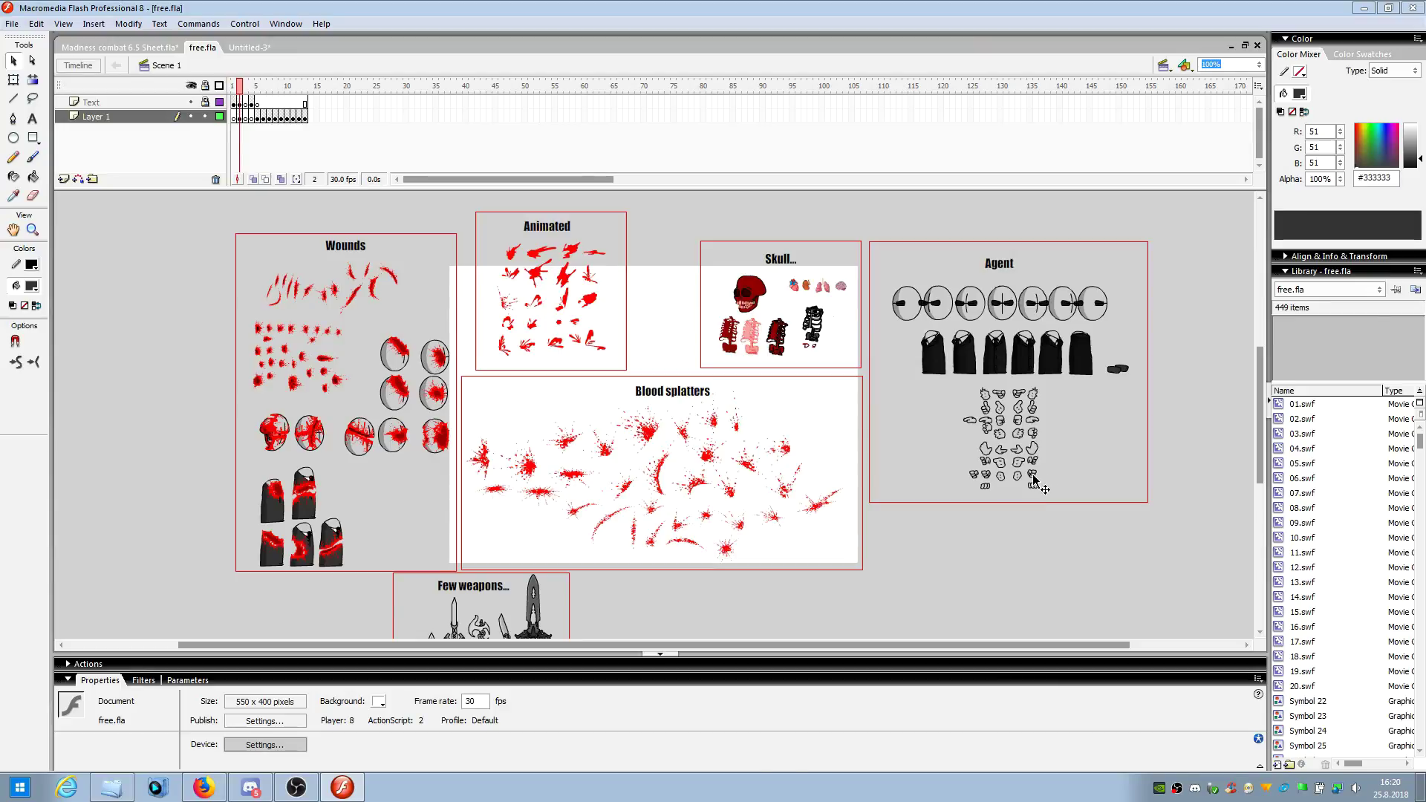
pyautogui.click(1127, 368)
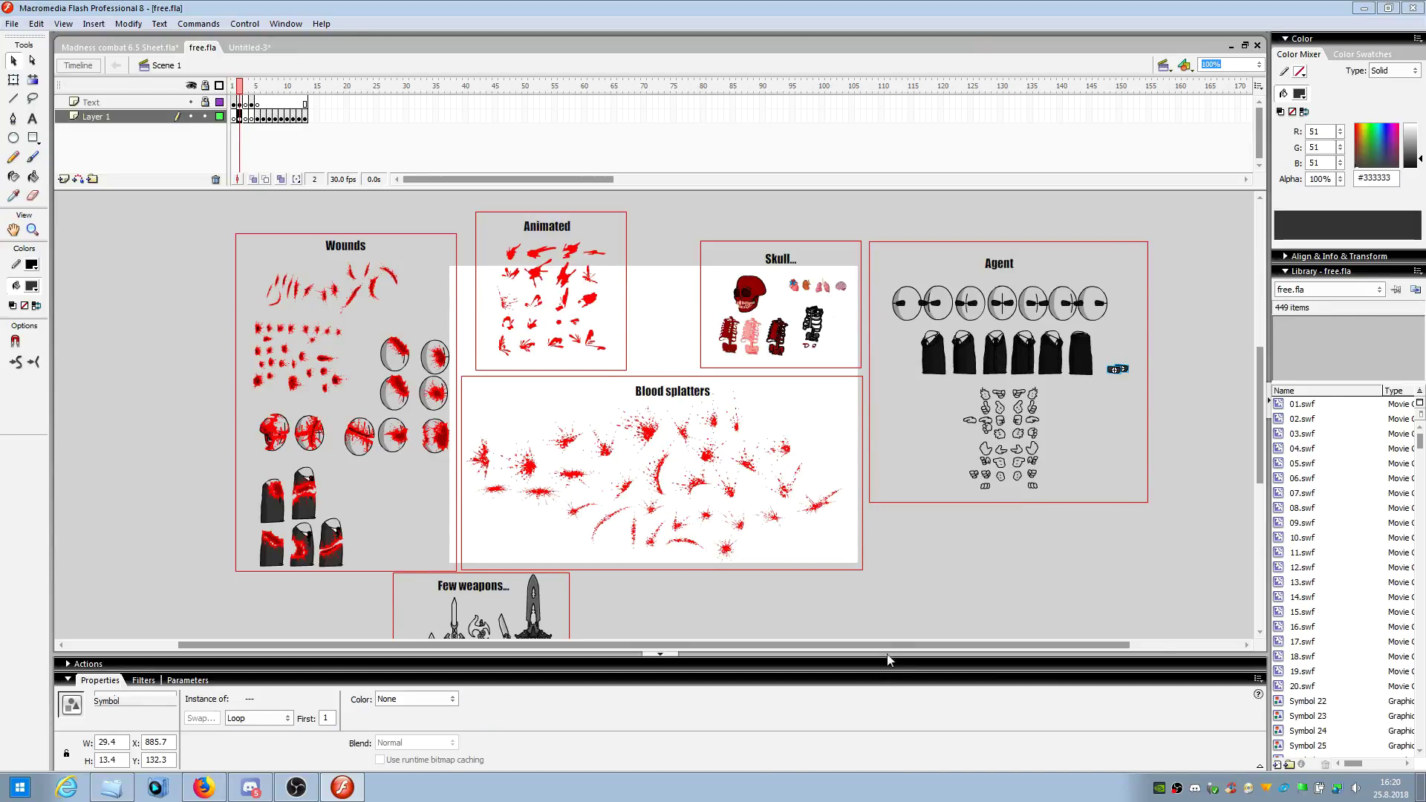
pyautogui.rightClick(1115, 376)
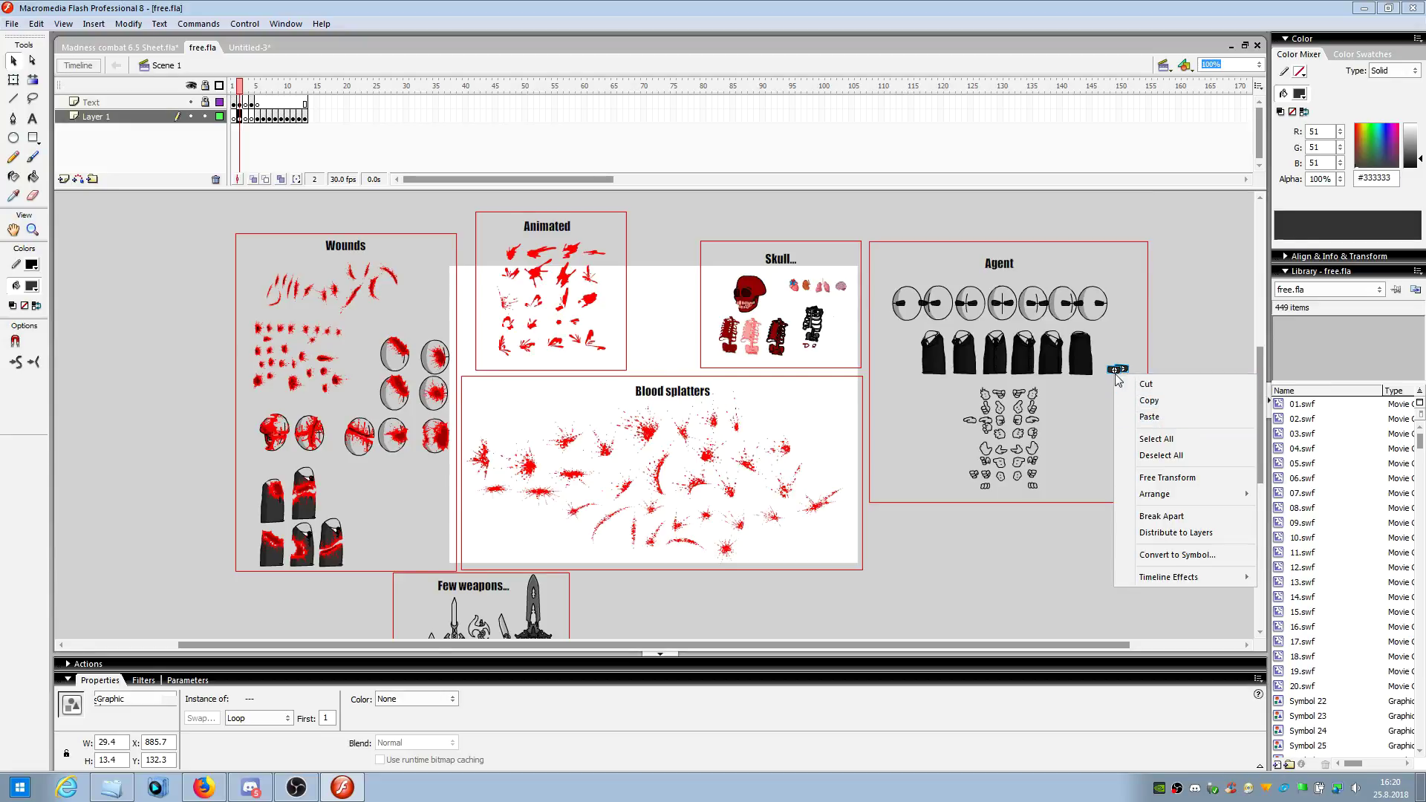
pyautogui.press('Escape')
# - Lock Layer 21 in Untitled-3 and toggle the visibility of Layer 19 to check which body part it holds
pyautogui.click(270, 47)
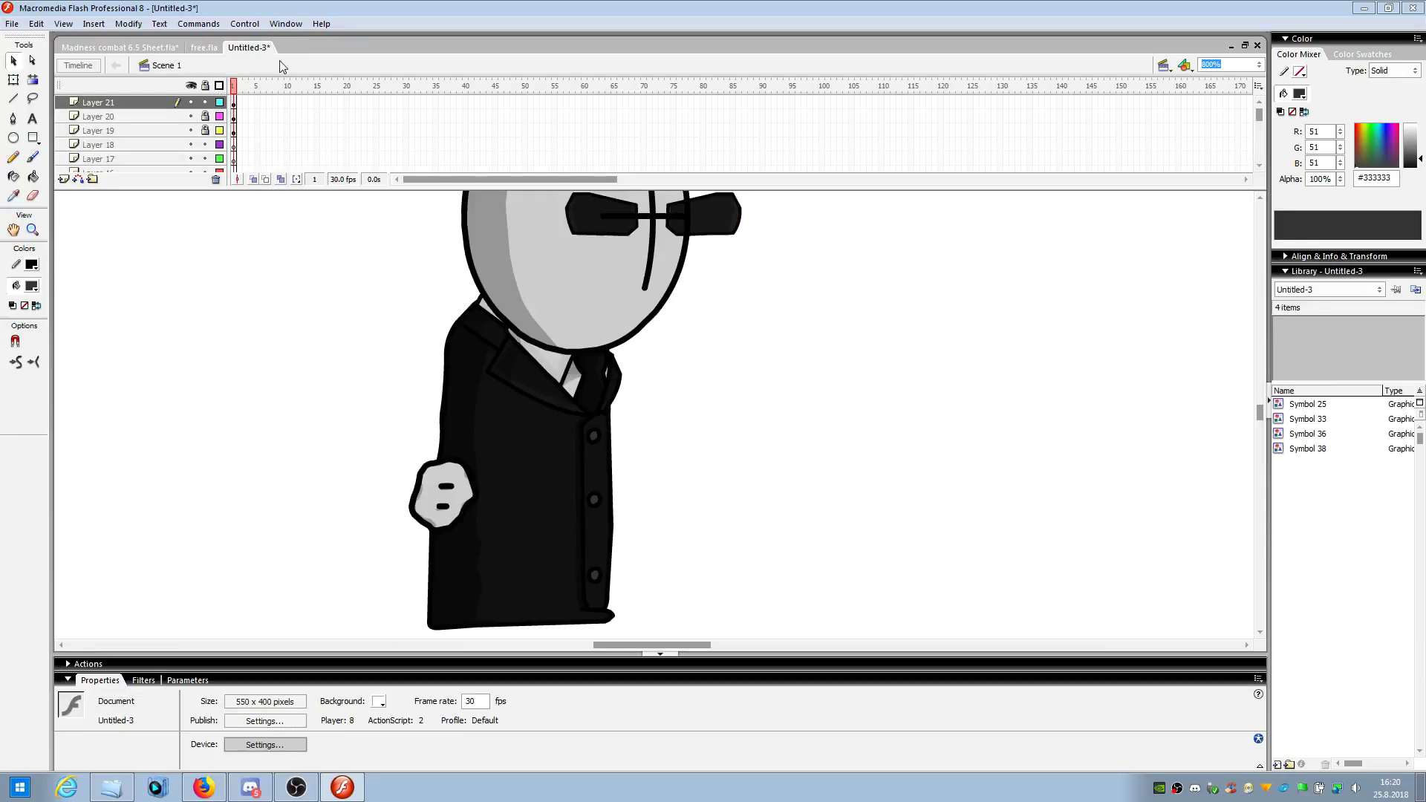
pyautogui.click(205, 102)
pyautogui.click(191, 130)
pyautogui.click(191, 130)
pyautogui.click(191, 130)
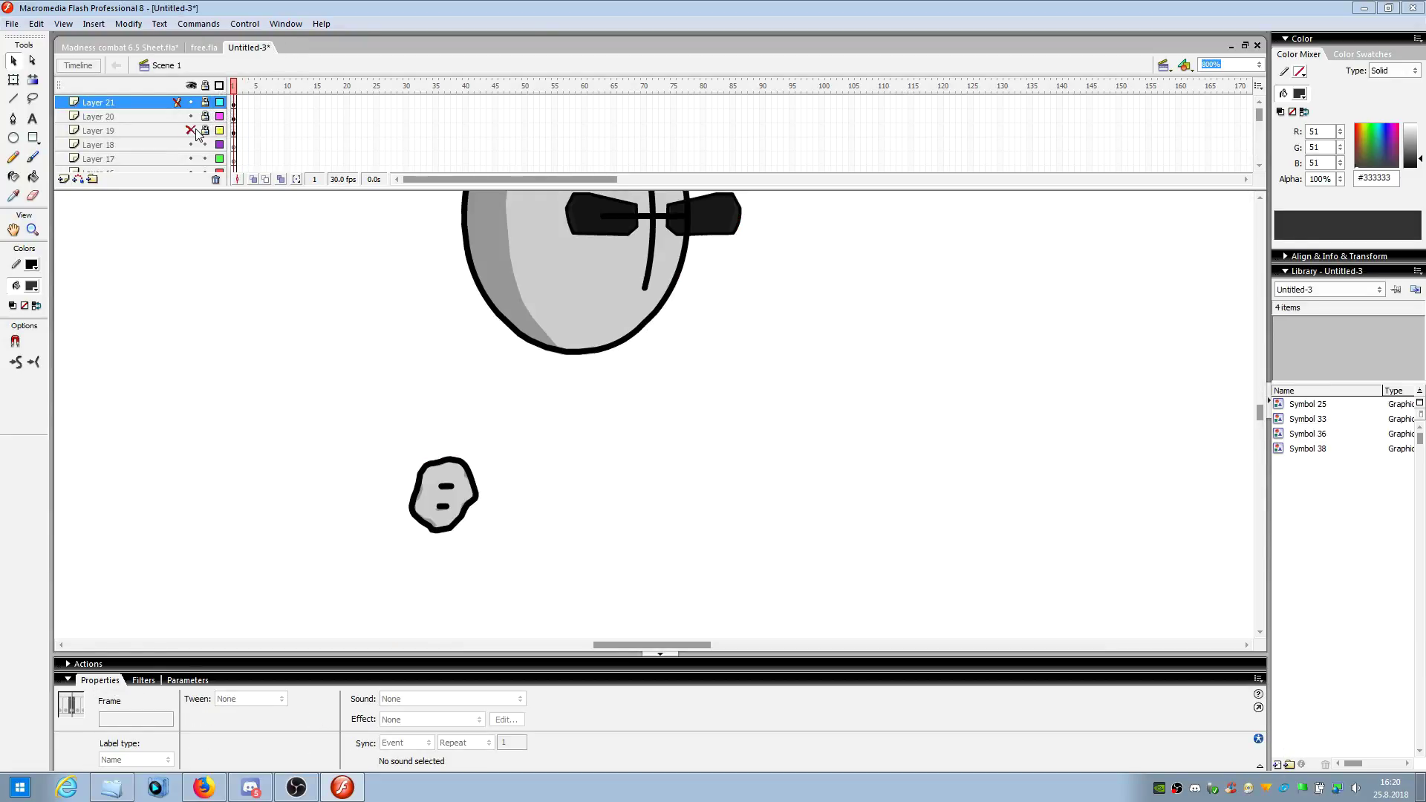
pyautogui.click(191, 130)
# - Paste the feet onto Layer 18, behind the torso, and position them under the bottom of the coat
pyautogui.click(220, 145)
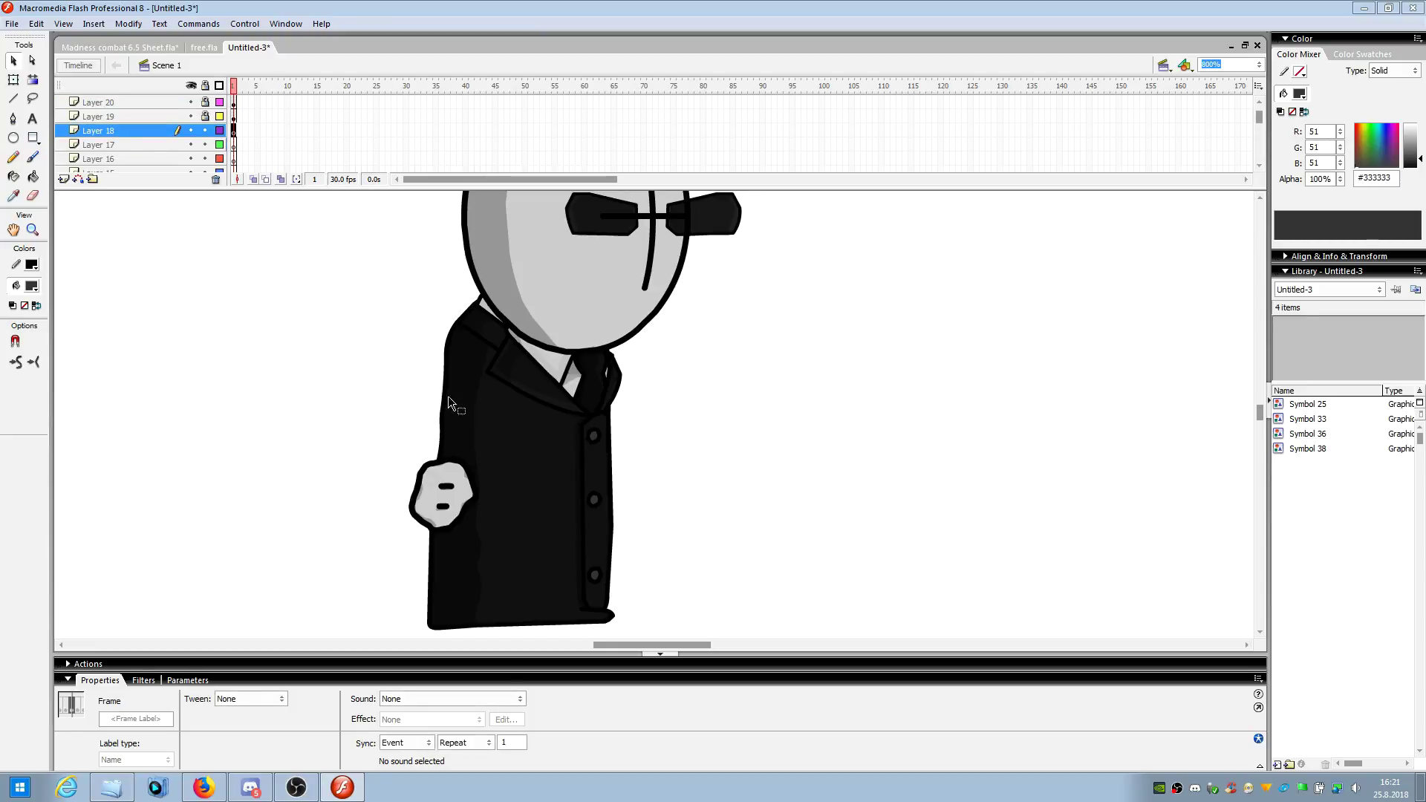
pyautogui.hotkey('ctrl', 'v')
pyautogui.scroll(-3, 672, 522)
pyautogui.moveTo(707, 430); pyautogui.dragTo(581, 569)
pyautogui.click(728, 547)
pyautogui.scroll(5, 729, 546)
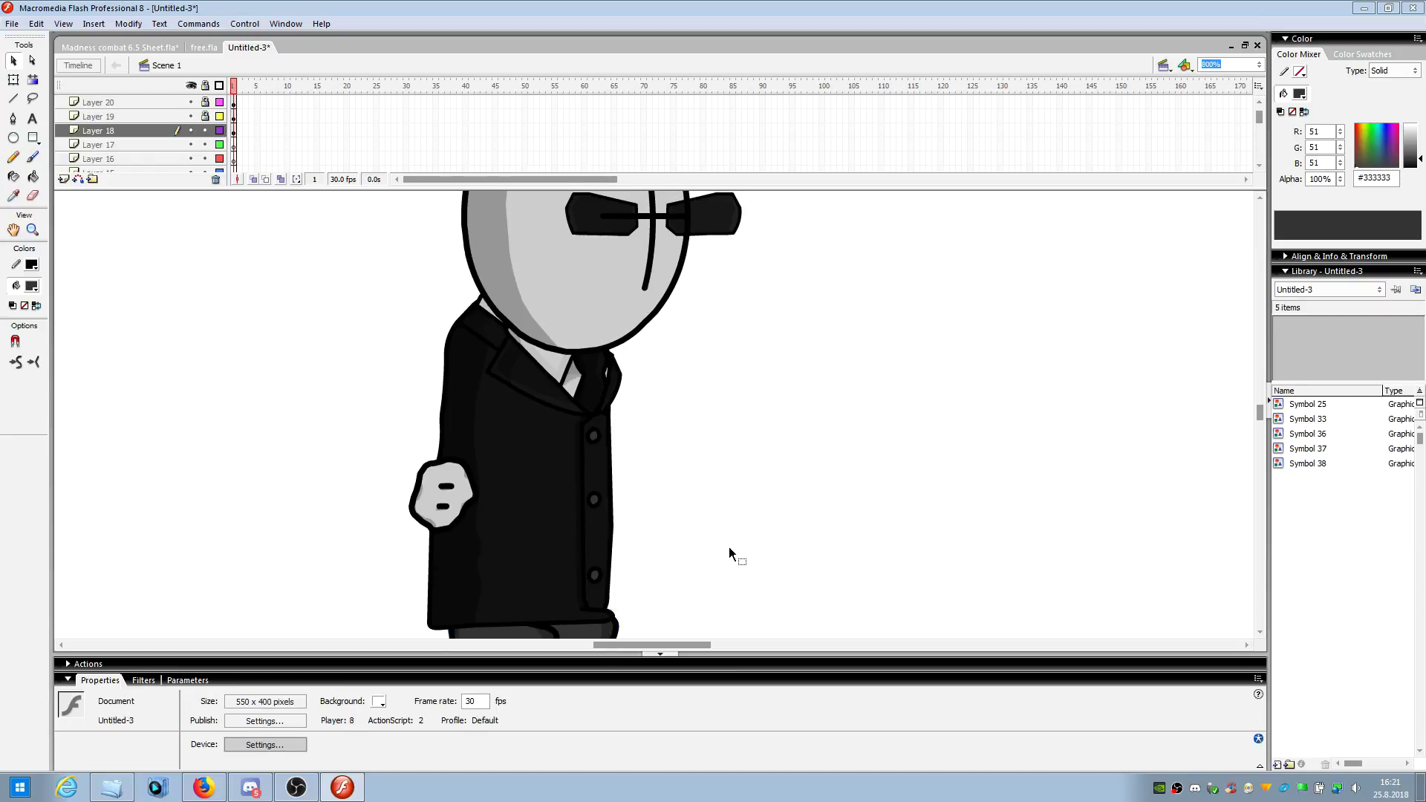
pyautogui.scroll(-2, 729, 547)
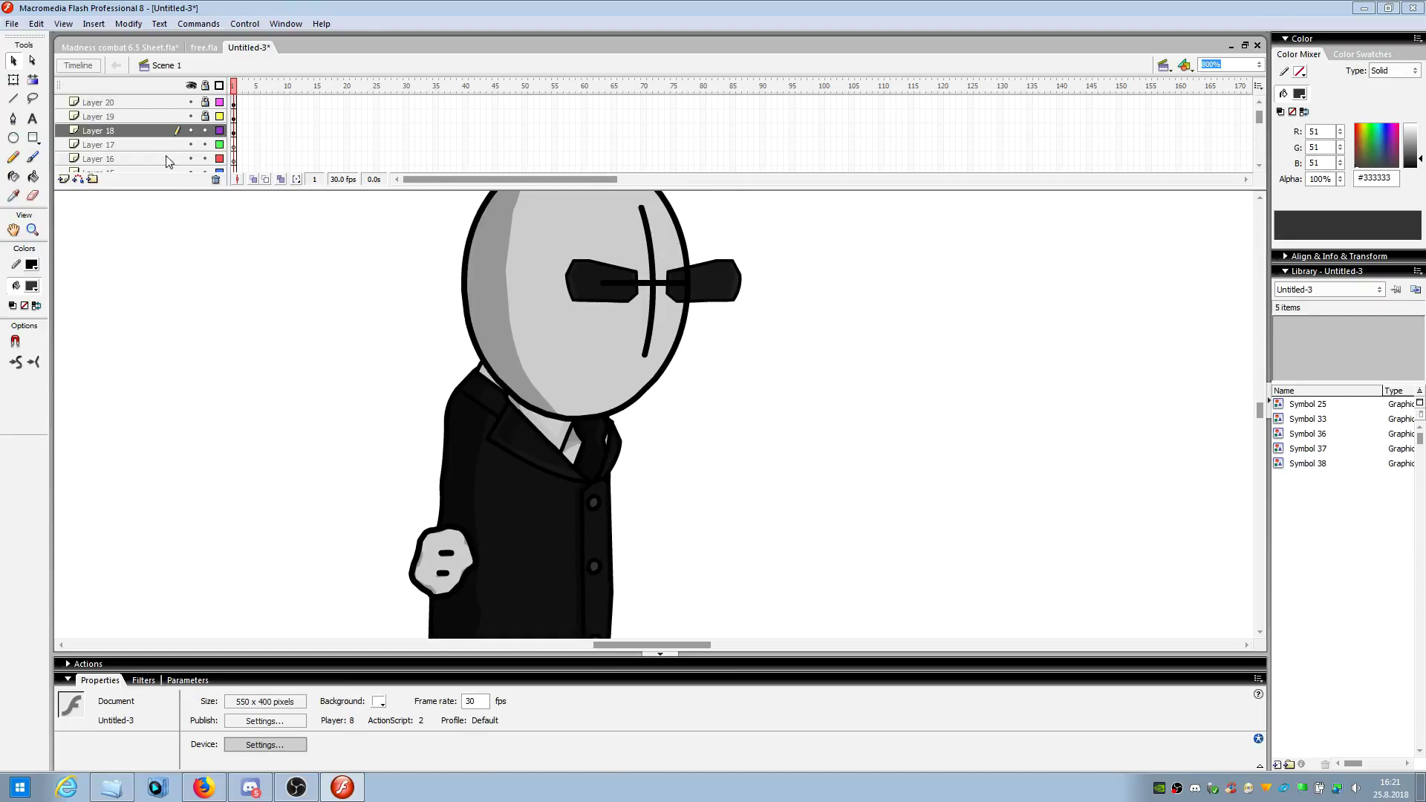
# - Move Layer 20 below Layer 19 to demonstrate how stacking order covers the head, and return it above Layer 19
pyautogui.click(140, 105)
pyautogui.scroll(1, 197, 141)
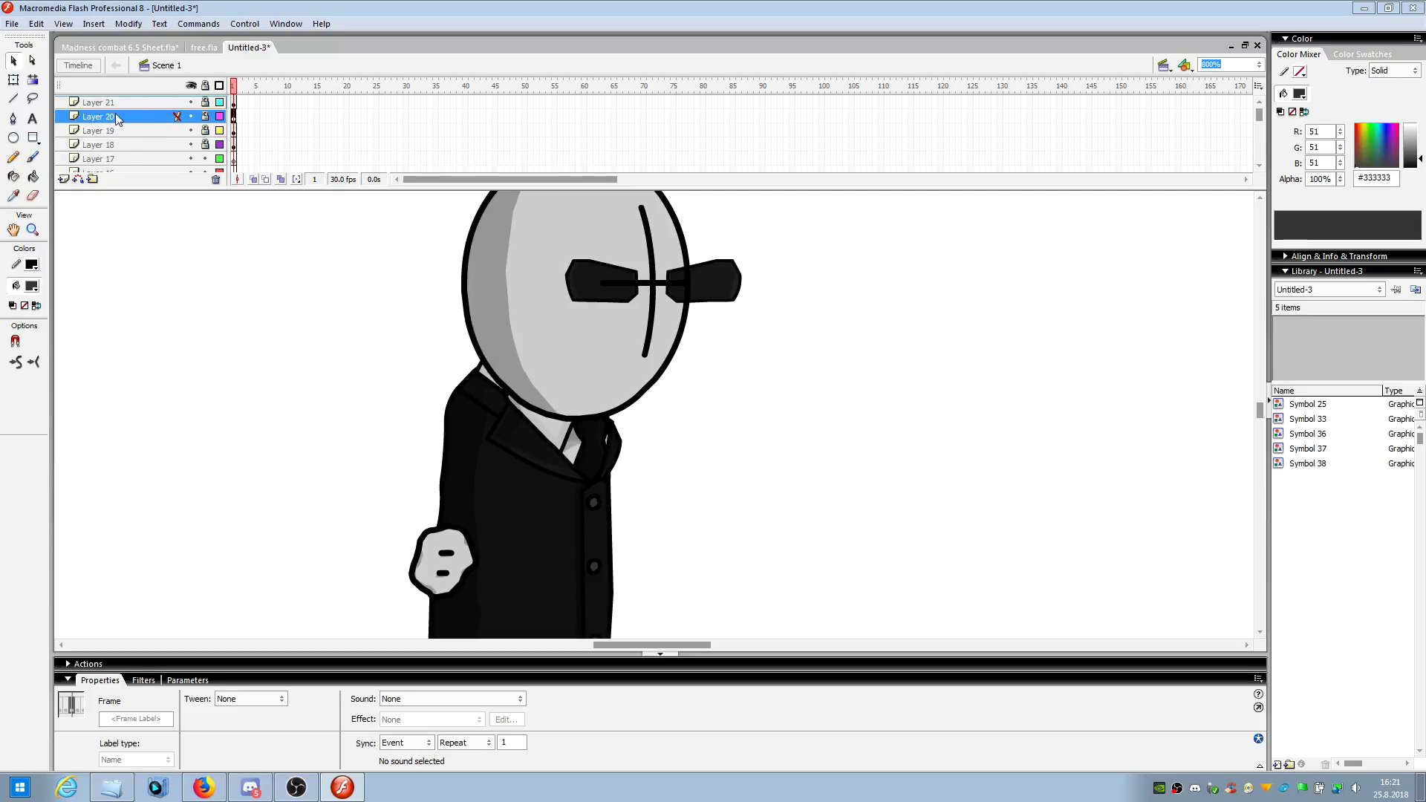
pyautogui.moveTo(122, 122); pyautogui.dragTo(125, 147)
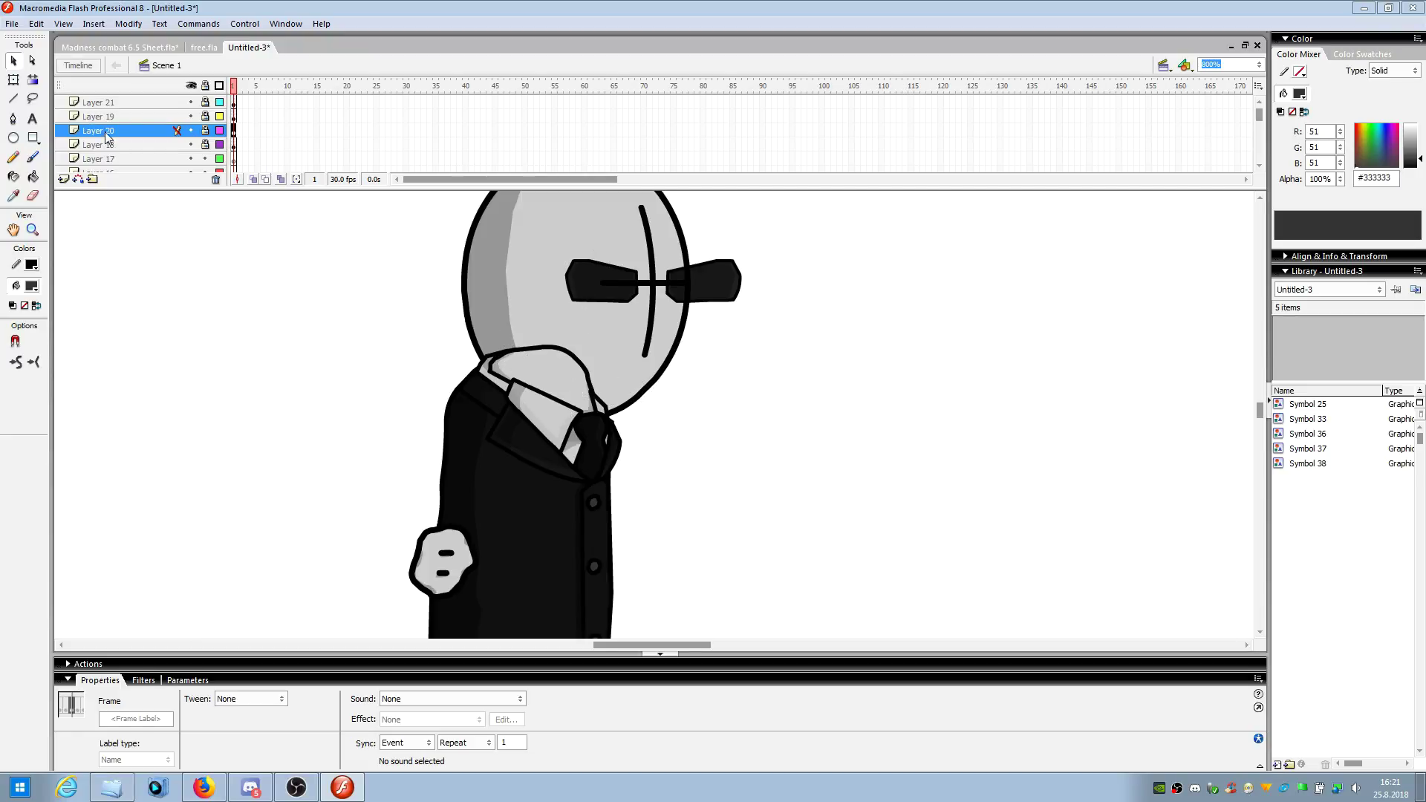
pyautogui.moveTo(108, 136); pyautogui.dragTo(102, 103)
pyautogui.click(288, 447)
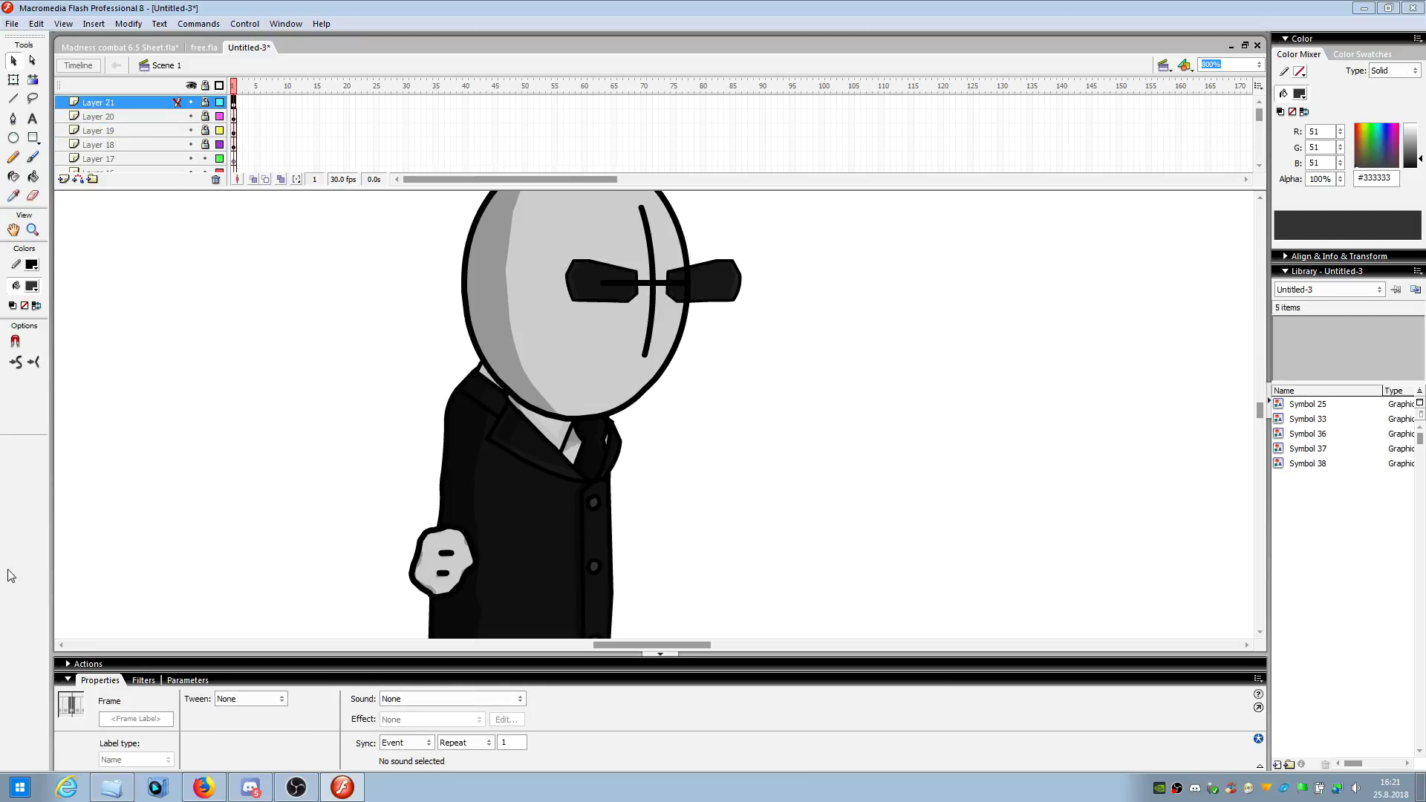
pyautogui.click(350, 507)
# - Select Layer 17 as the target and copy the fist near the bottom of the Agent section's hands in free.fla
pyautogui.scroll(-3, 273, 444)
pyautogui.scroll(3, 275, 447)
pyautogui.scroll(-3, 275, 447)
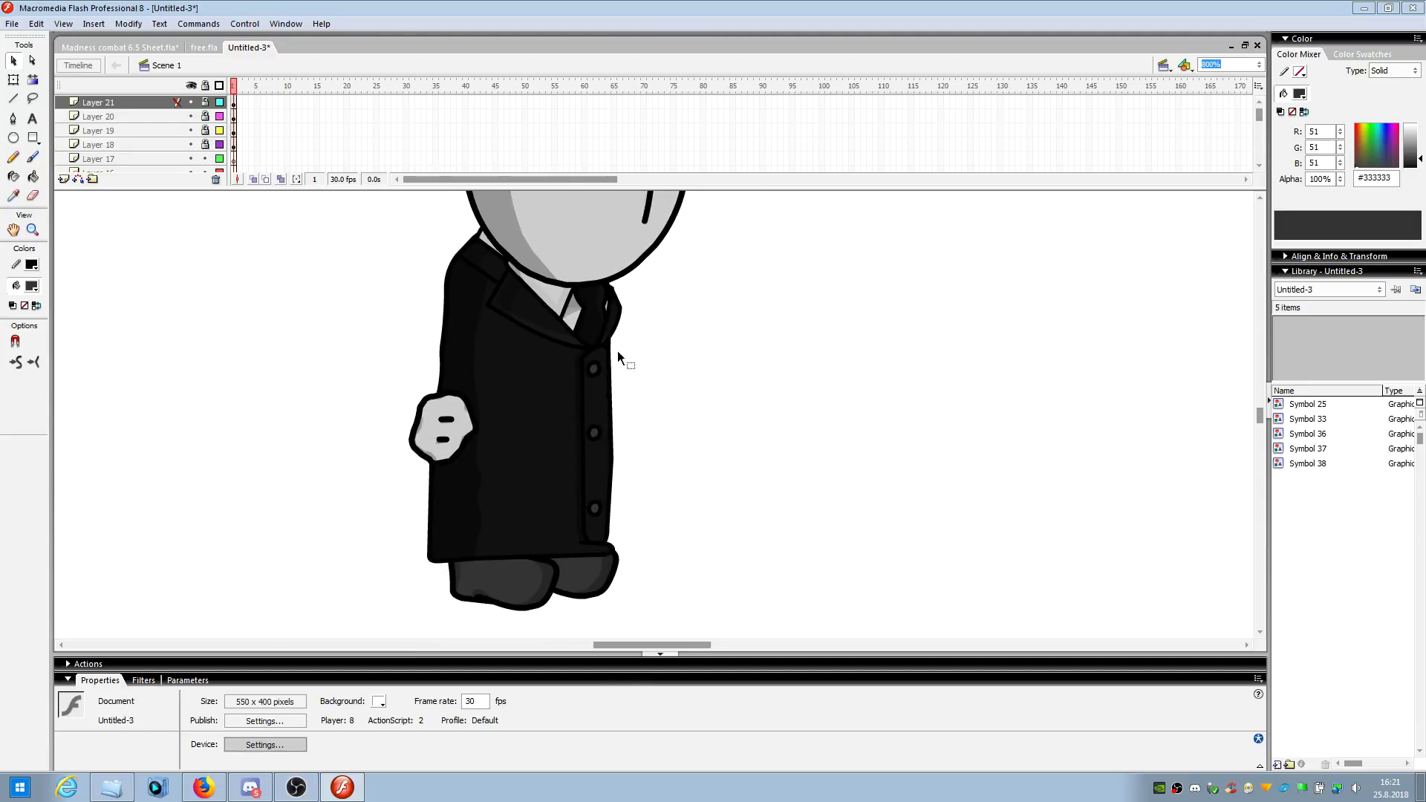
pyautogui.click(156, 156)
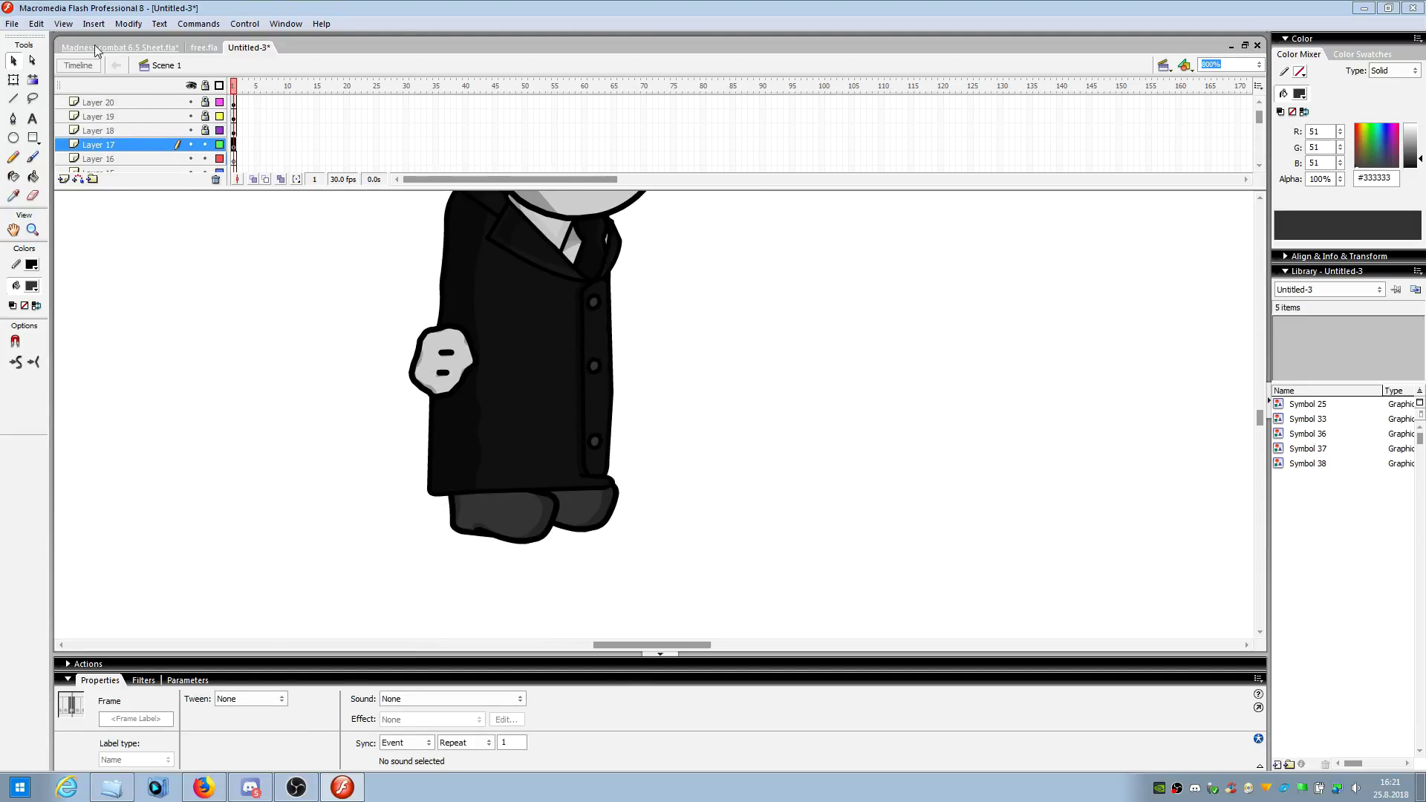
pyautogui.click(87, 49)
pyautogui.click(204, 47)
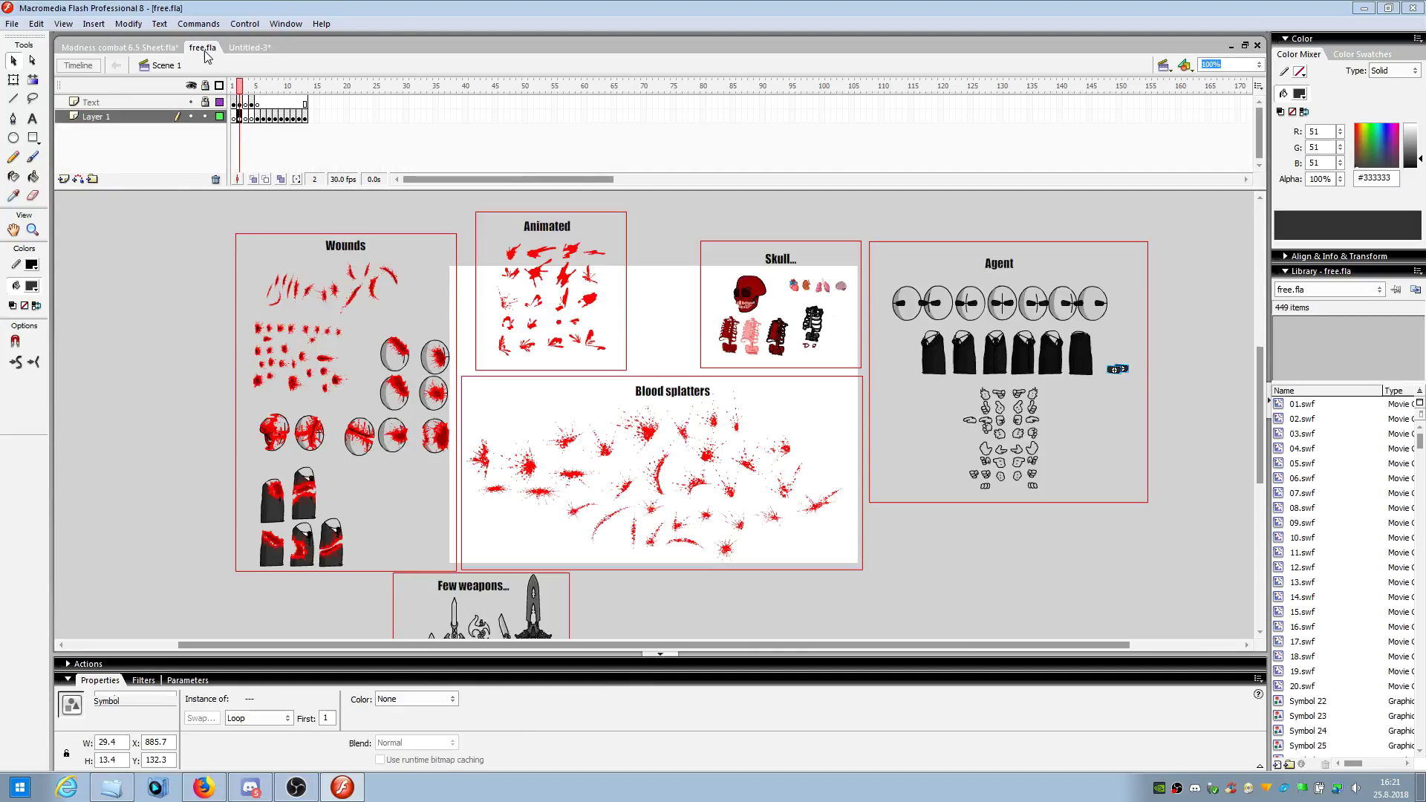
pyautogui.click(1038, 479)
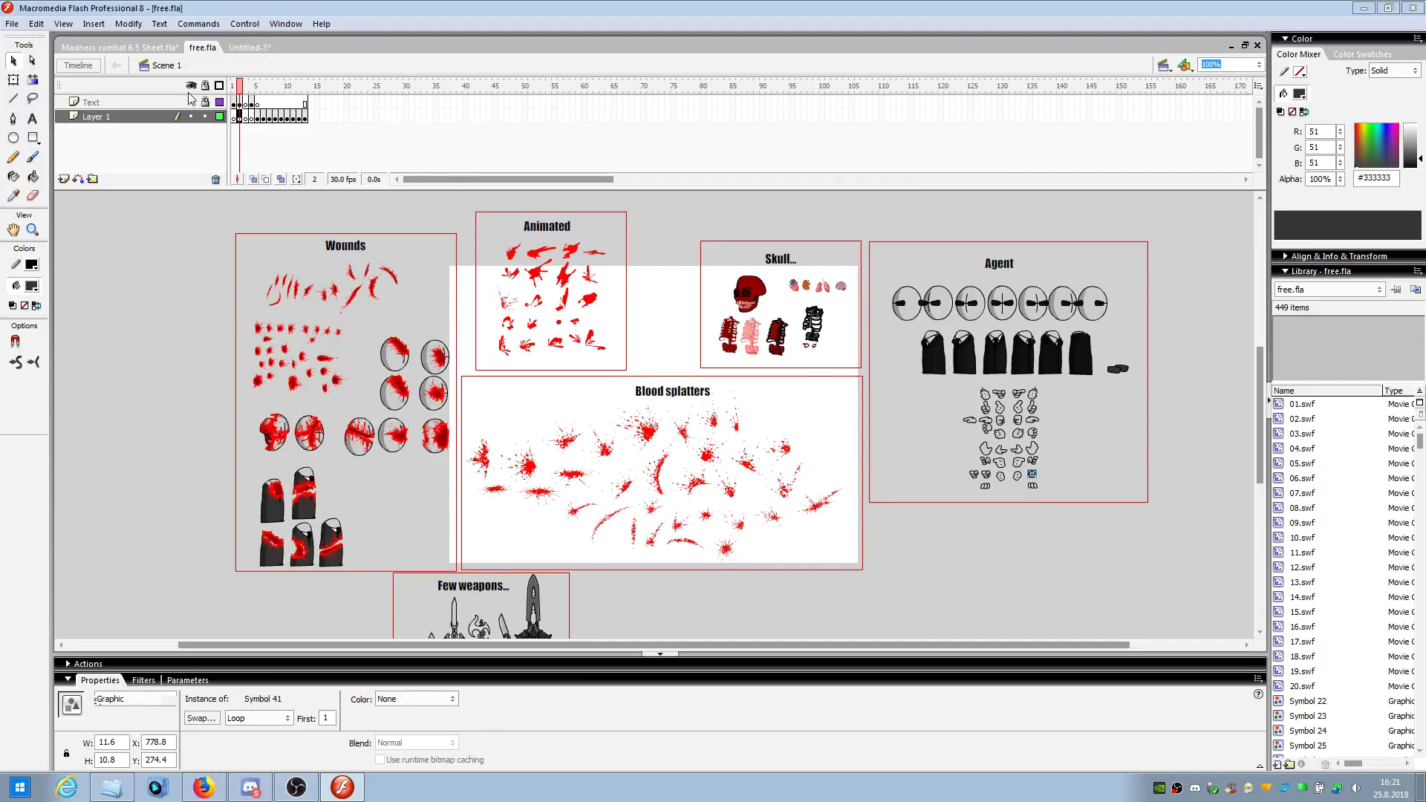
# - Paste the fist onto Layer 17 of Untitled-3 and place it just in front of the coat, below the middle
pyautogui.click(264, 49)
pyautogui.hotkey('ctrl', 'v')
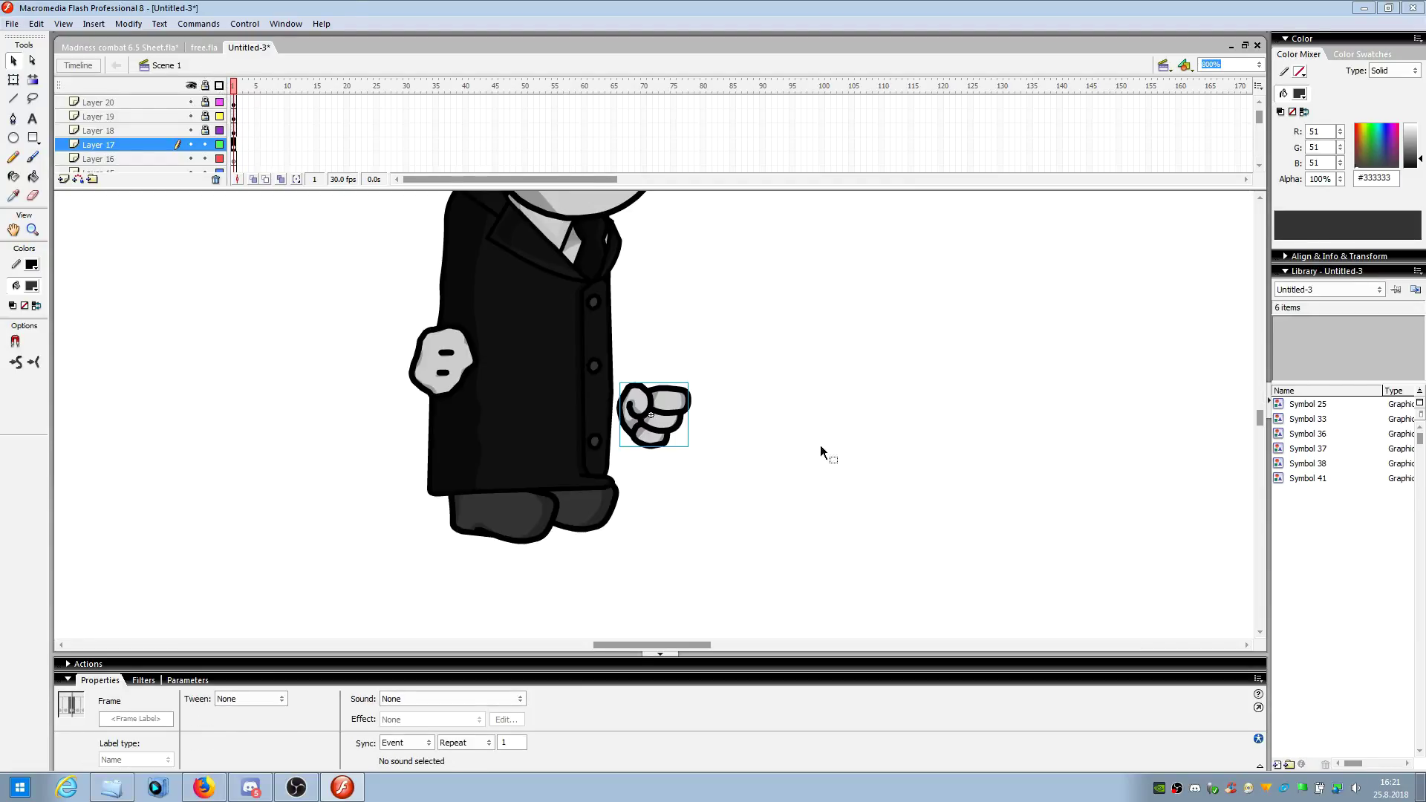
pyautogui.moveTo(655, 424); pyautogui.dragTo(655, 399)
pyautogui.click(773, 496)
pyautogui.scroll(2, 773, 496)
pyautogui.scroll(3, 772, 496)
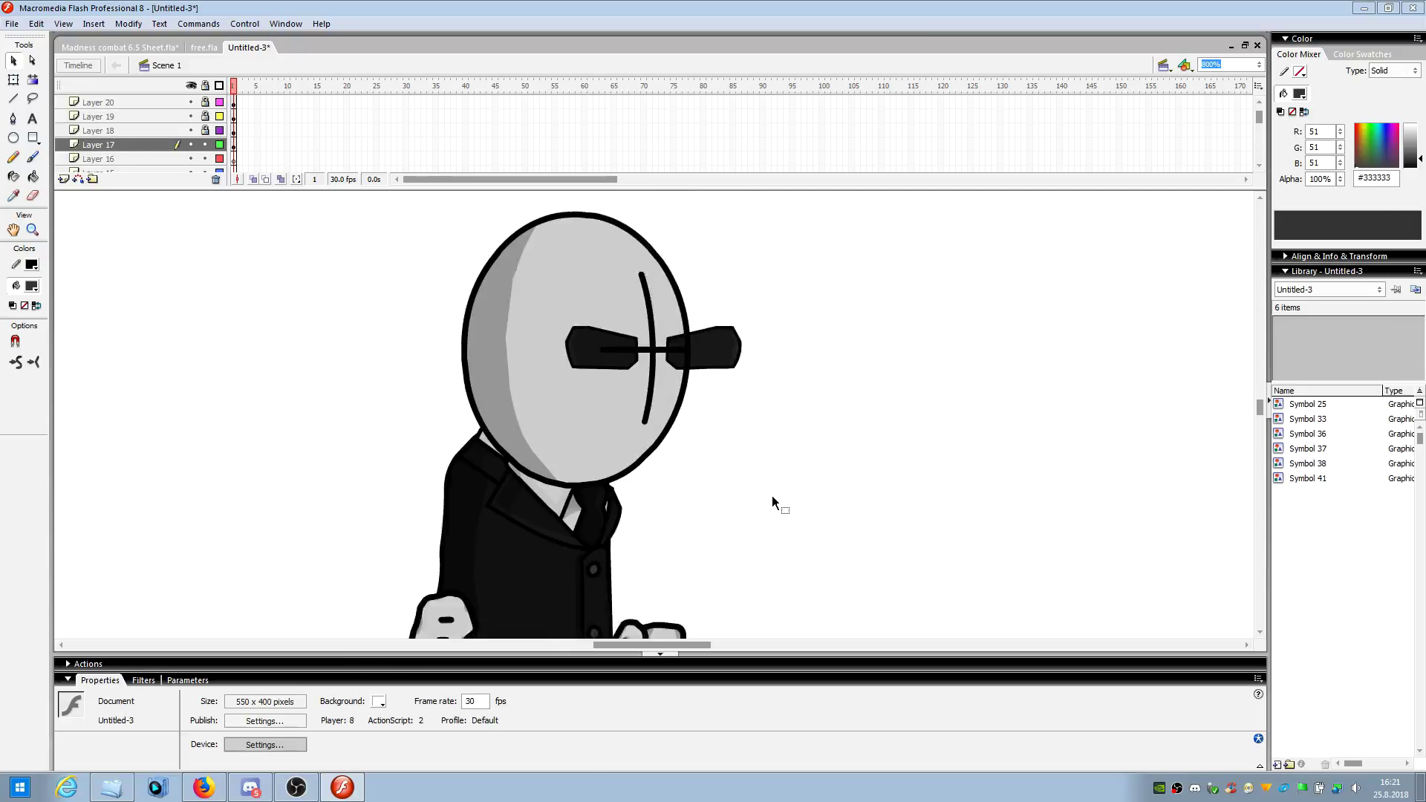
pyautogui.scroll(-3, 773, 496)
pyautogui.scroll(2, 772, 496)
pyautogui.scroll(-2, 772, 496)
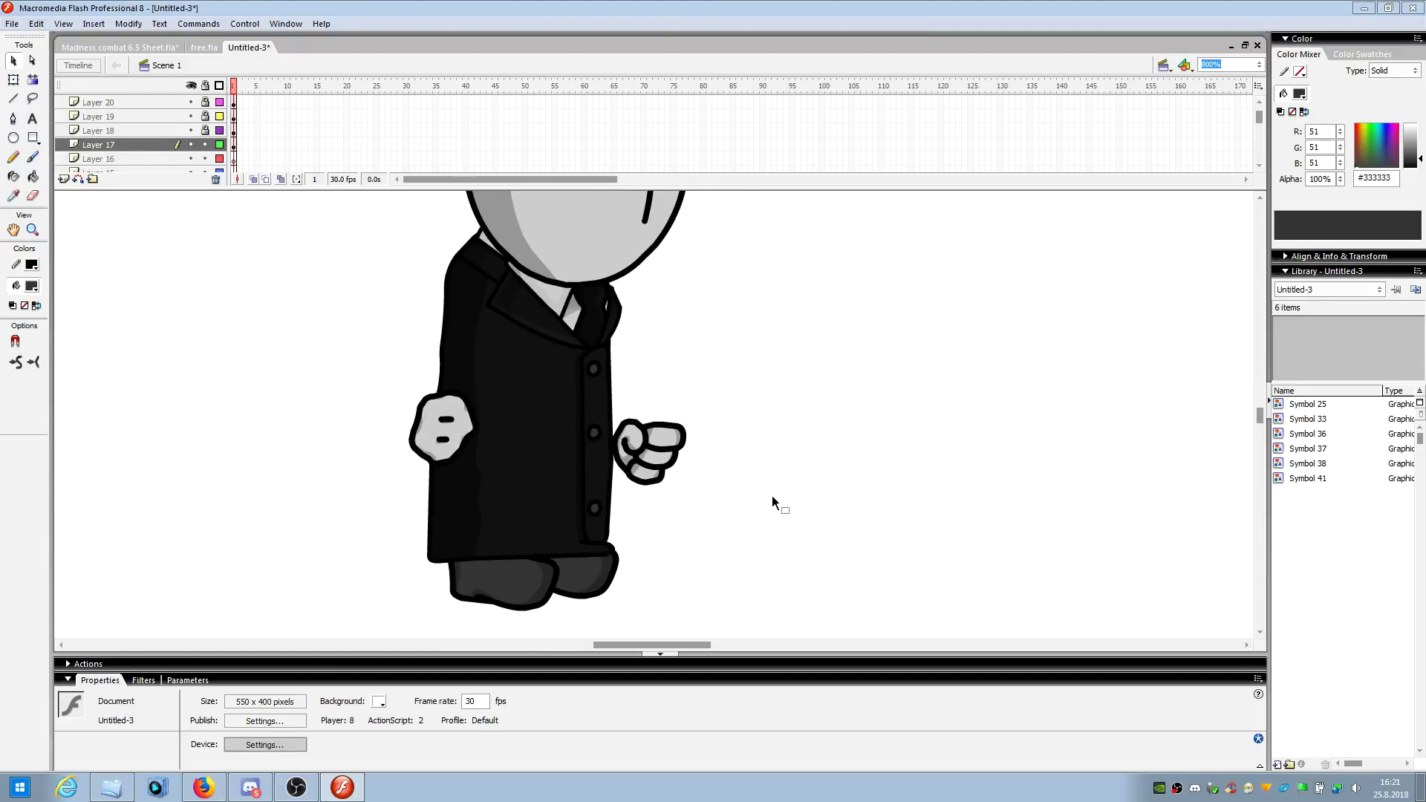
# - Lock Layer 17, toggle the visibility of Layer 19 to identify its body part, and unlock Layer 19
pyautogui.click(168, 149)
pyautogui.scroll(1, 208, 149)
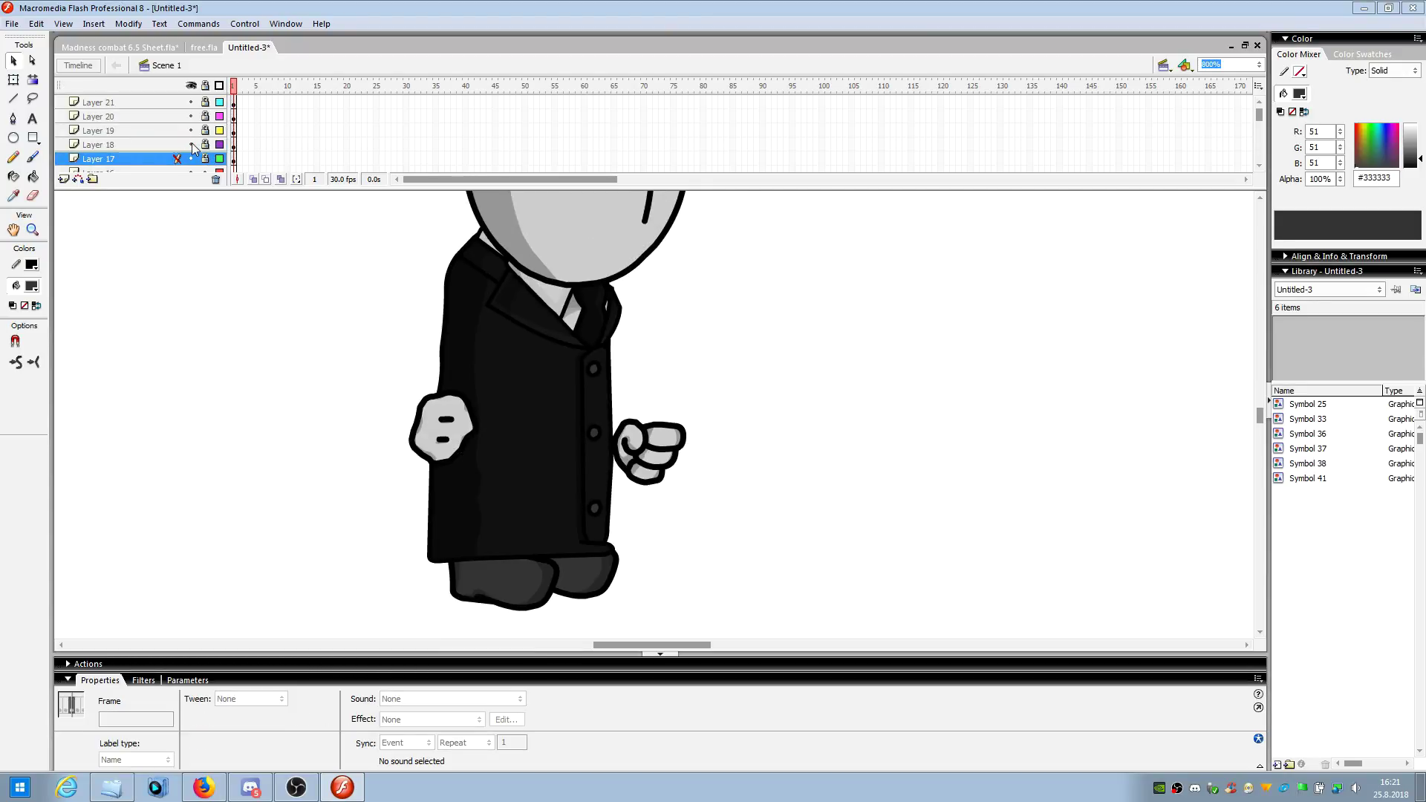
pyautogui.click(191, 131)
pyautogui.click(192, 132)
pyautogui.click(191, 131)
pyautogui.click(191, 131)
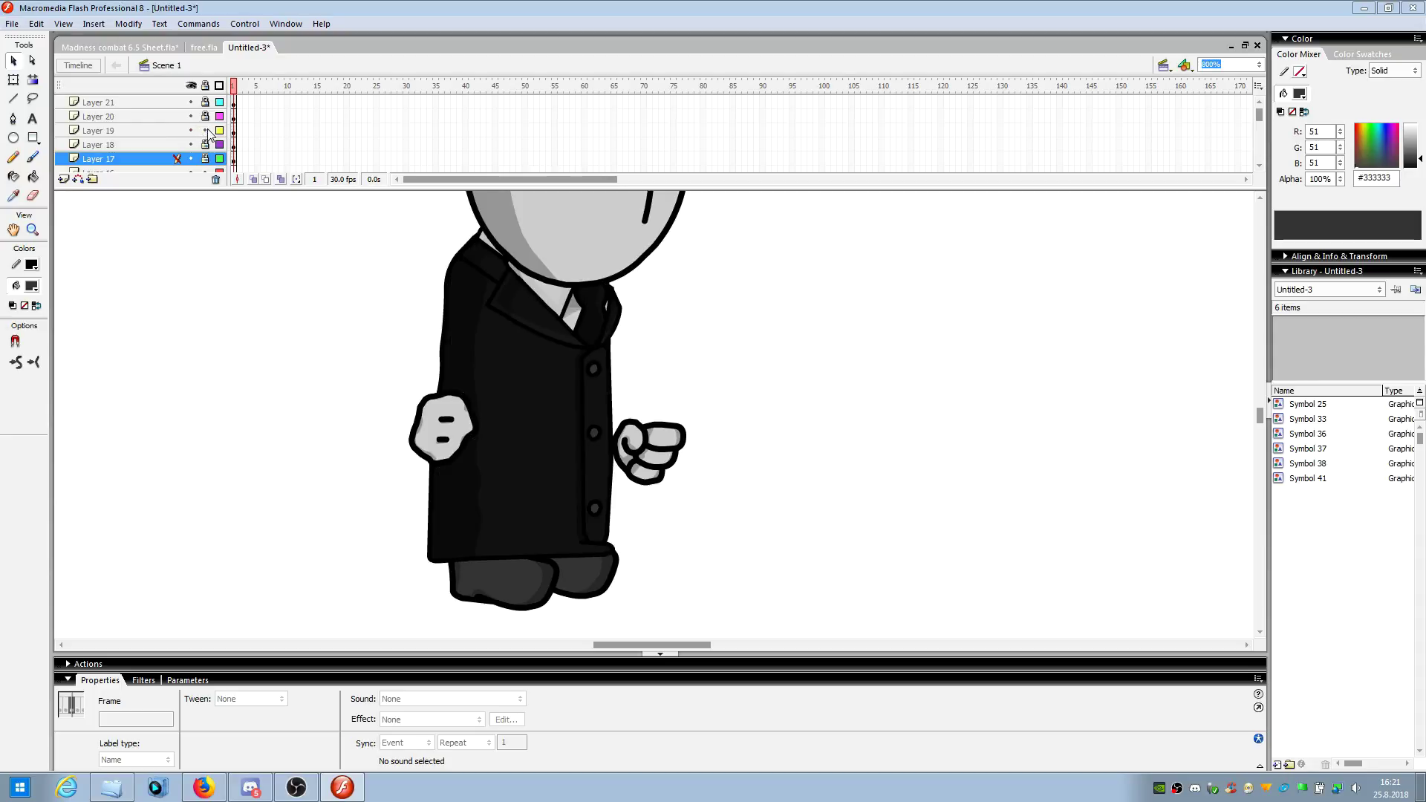
# - Select the torso on Layer 19 and activate Free Transform on it
pyautogui.click(511, 373)
pyautogui.scroll(3, 827, 557)
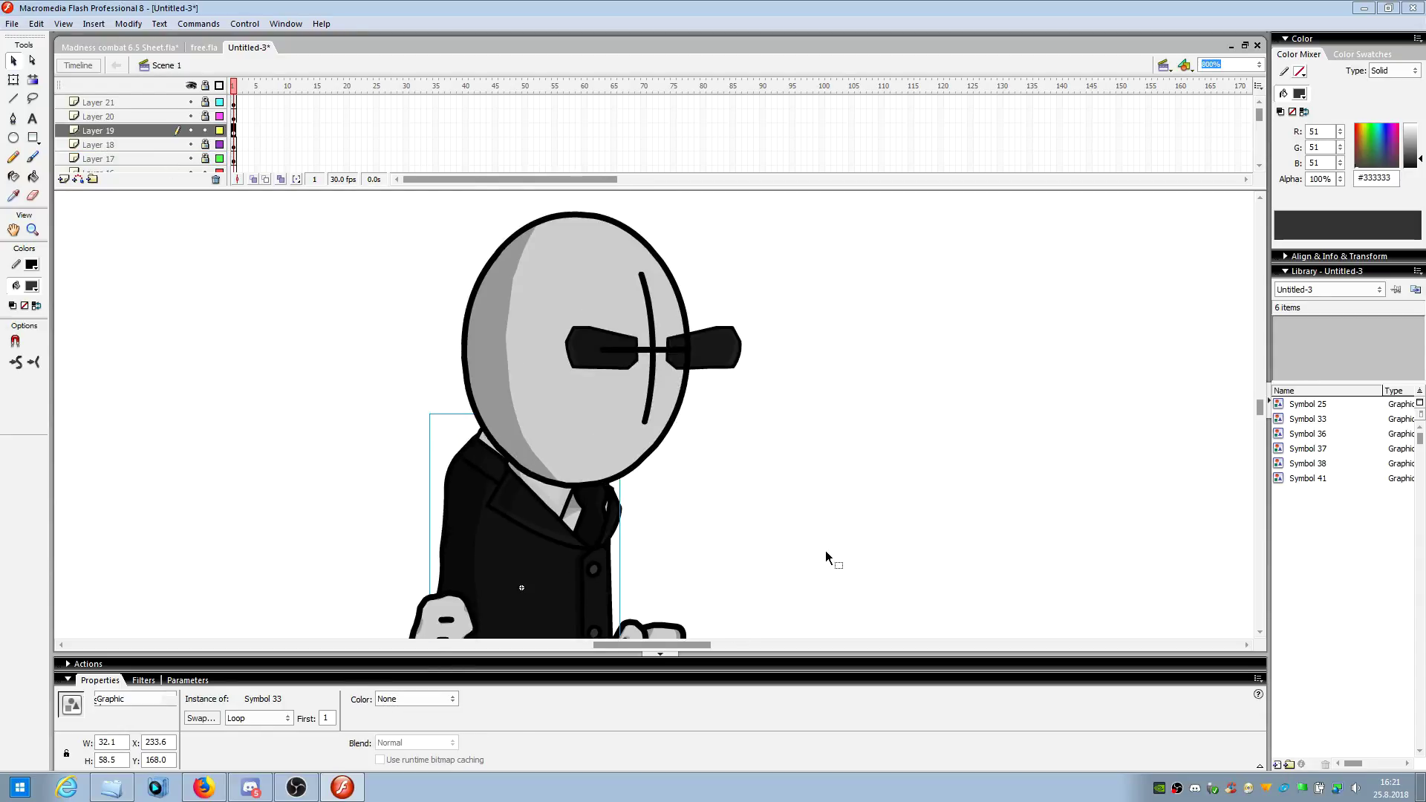
pyautogui.scroll(-3, 827, 557)
pyautogui.rightClick(587, 447)
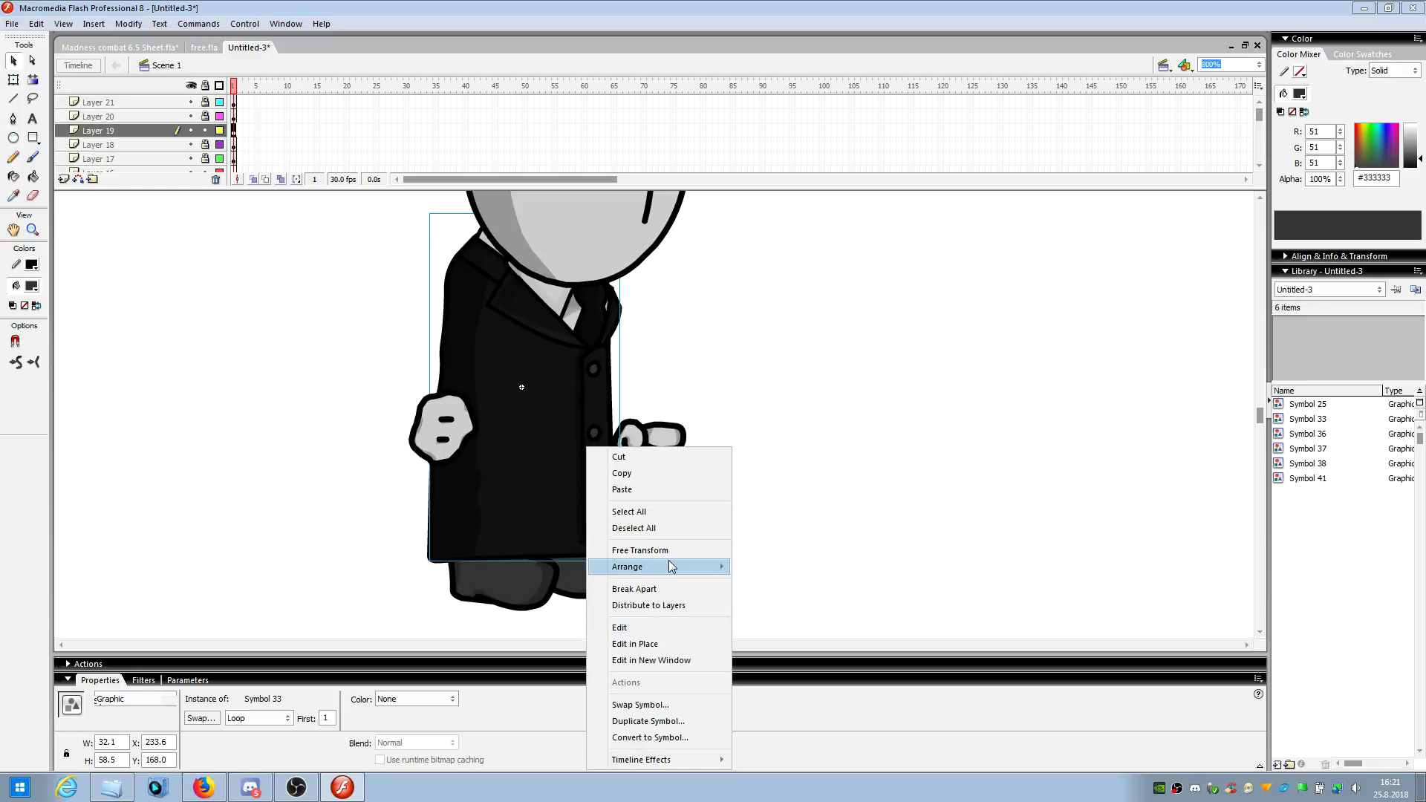
pyautogui.click(485, 467)
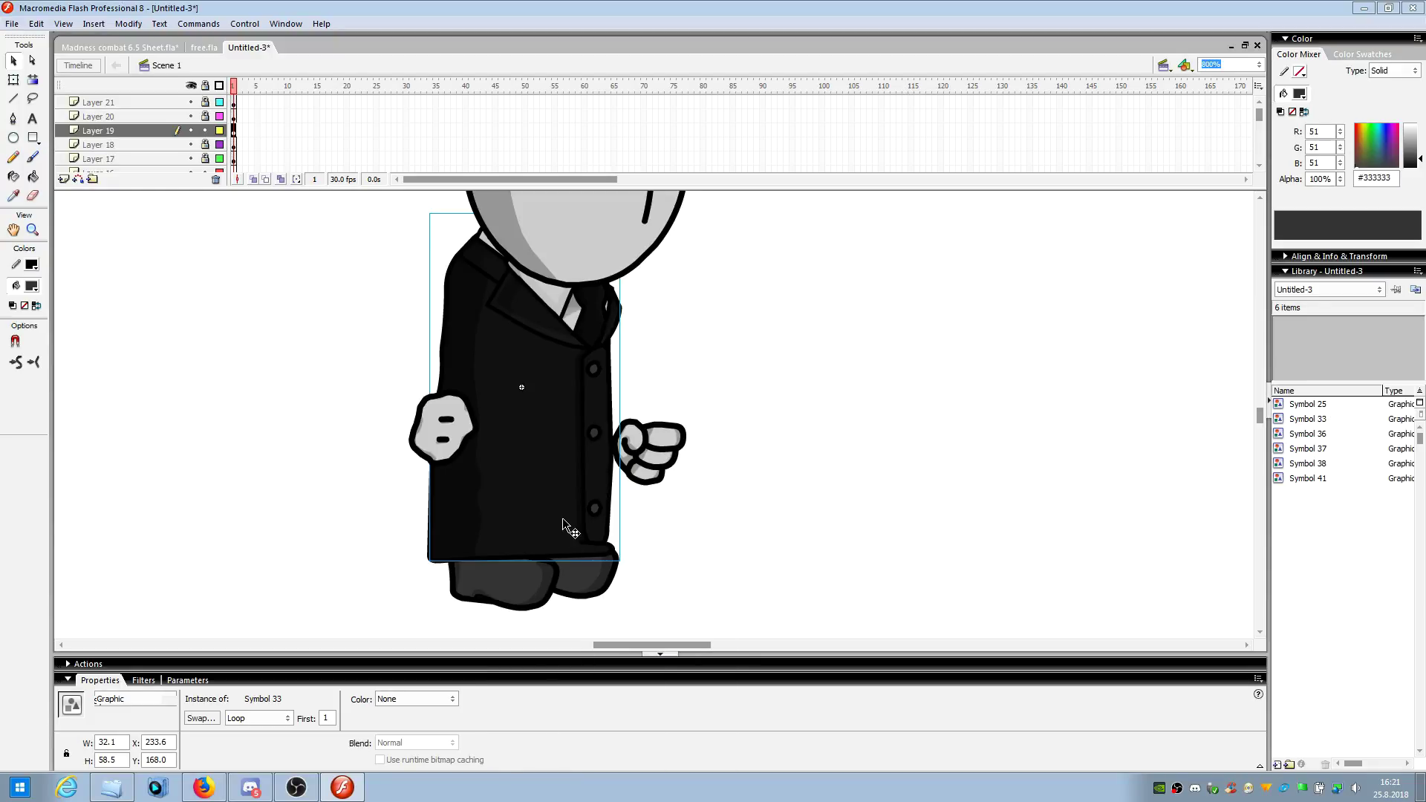
pyautogui.click(13, 81)
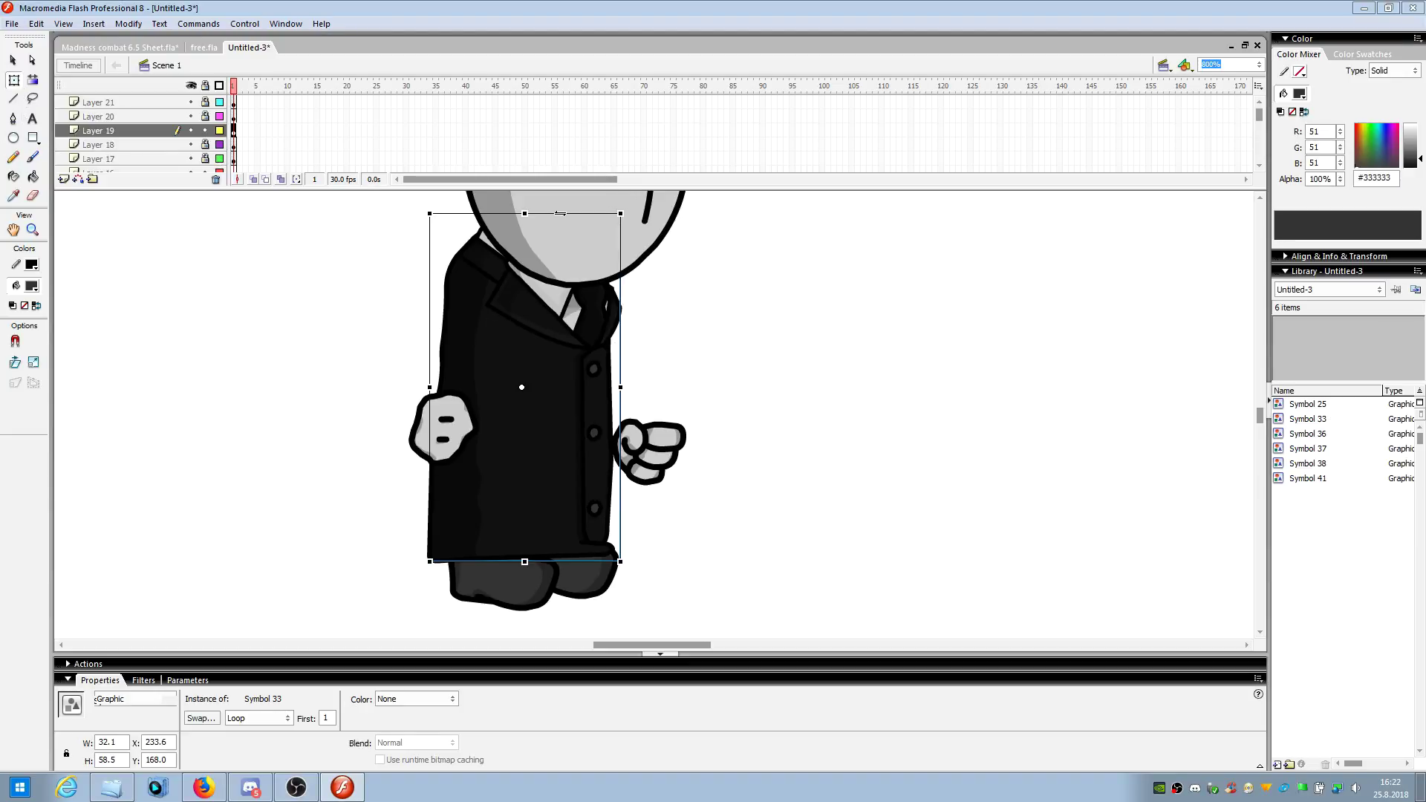
# - Try skewing the torso sideways and stretching it horizontally and vertically with Free Transform, undoing each distortion
pyautogui.moveTo(560, 213); pyautogui.dragTo(751, 213)
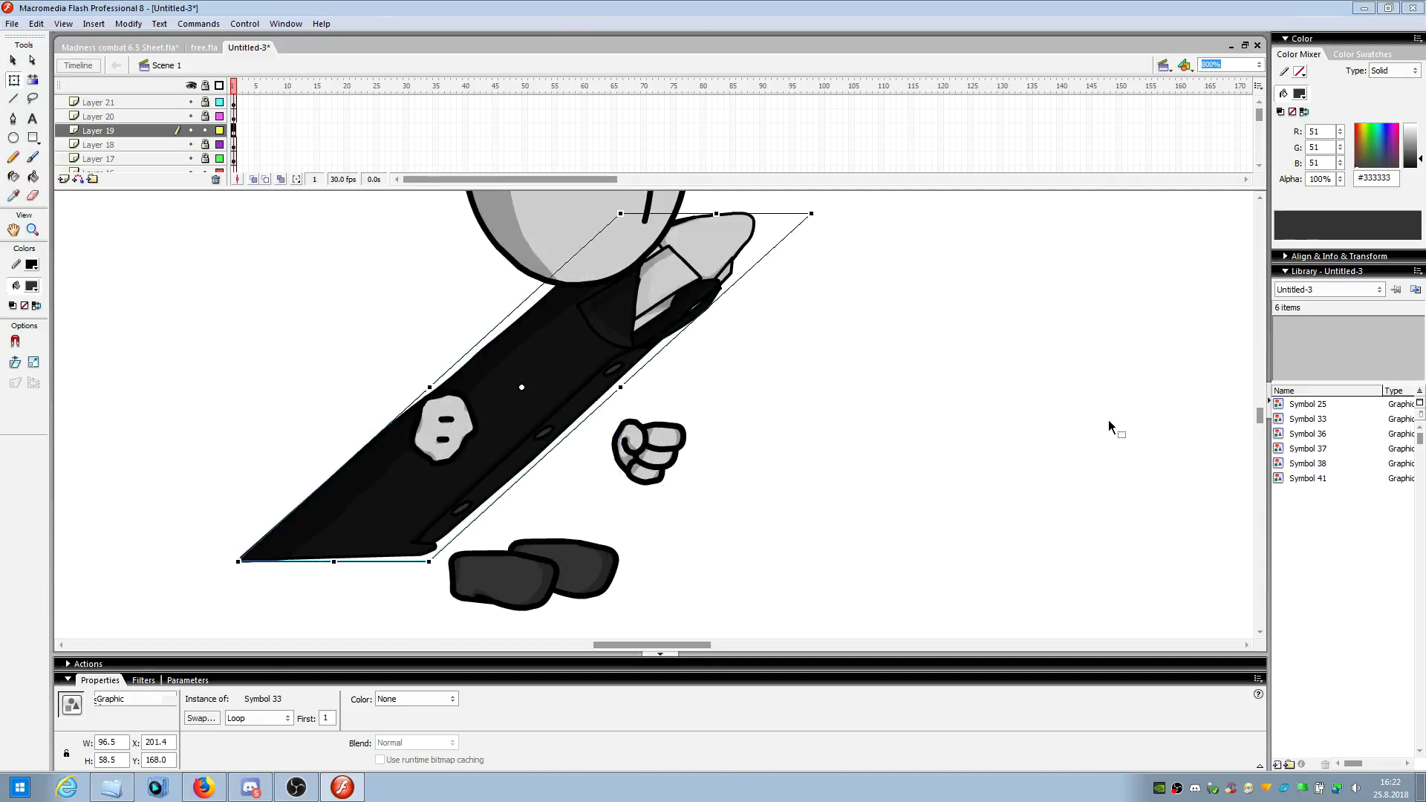
pyautogui.hotkey('ctrl', 'z')
pyautogui.moveTo(623, 387); pyautogui.dragTo(1070, 430)
pyautogui.hotkey('ctrl', 'z')
pyautogui.scroll(3, 541, 341)
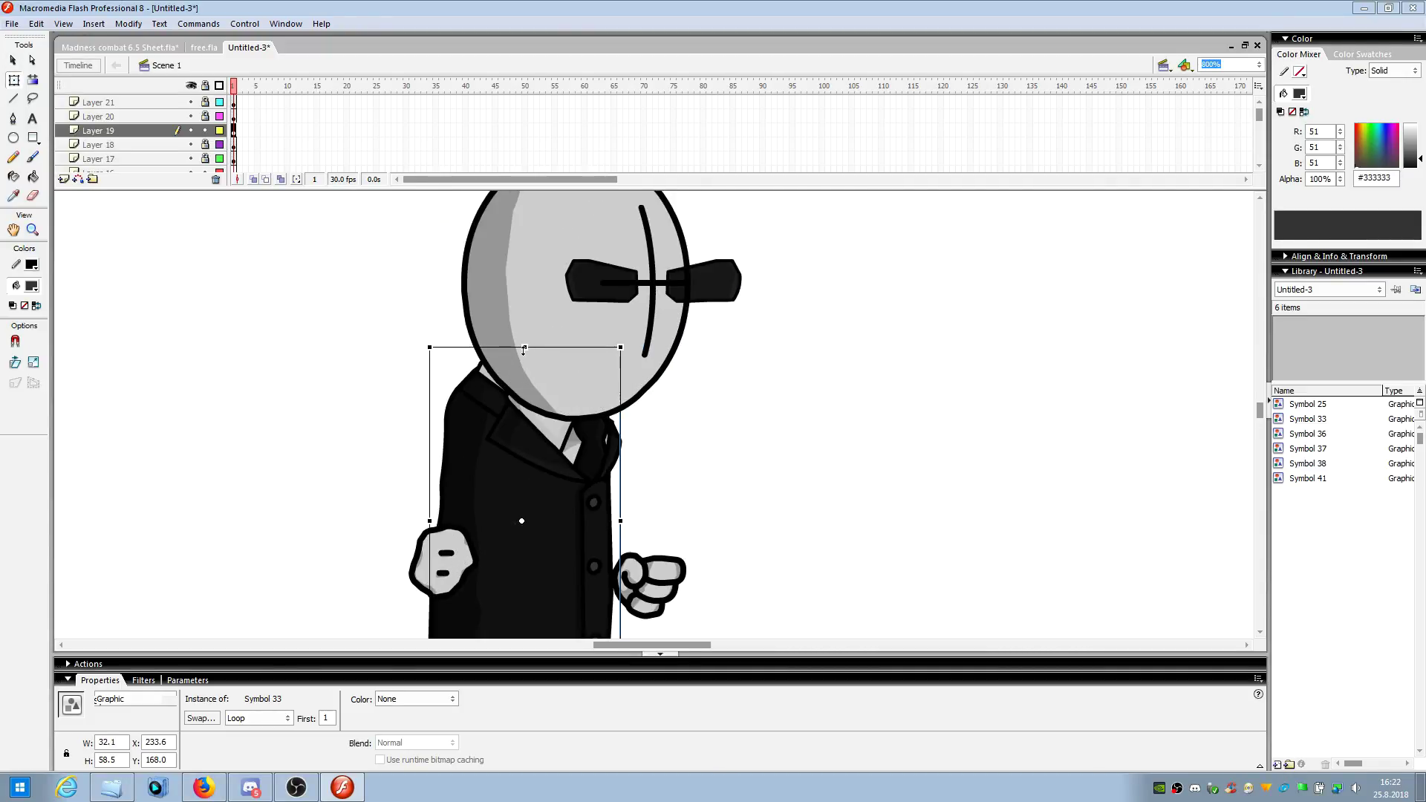
pyautogui.moveTo(524, 349); pyautogui.dragTo(524, 195)
pyautogui.scroll(-3, 668, 472)
pyautogui.hotkey('ctrl', 'z')
pyautogui.scroll(1, 672, 564)
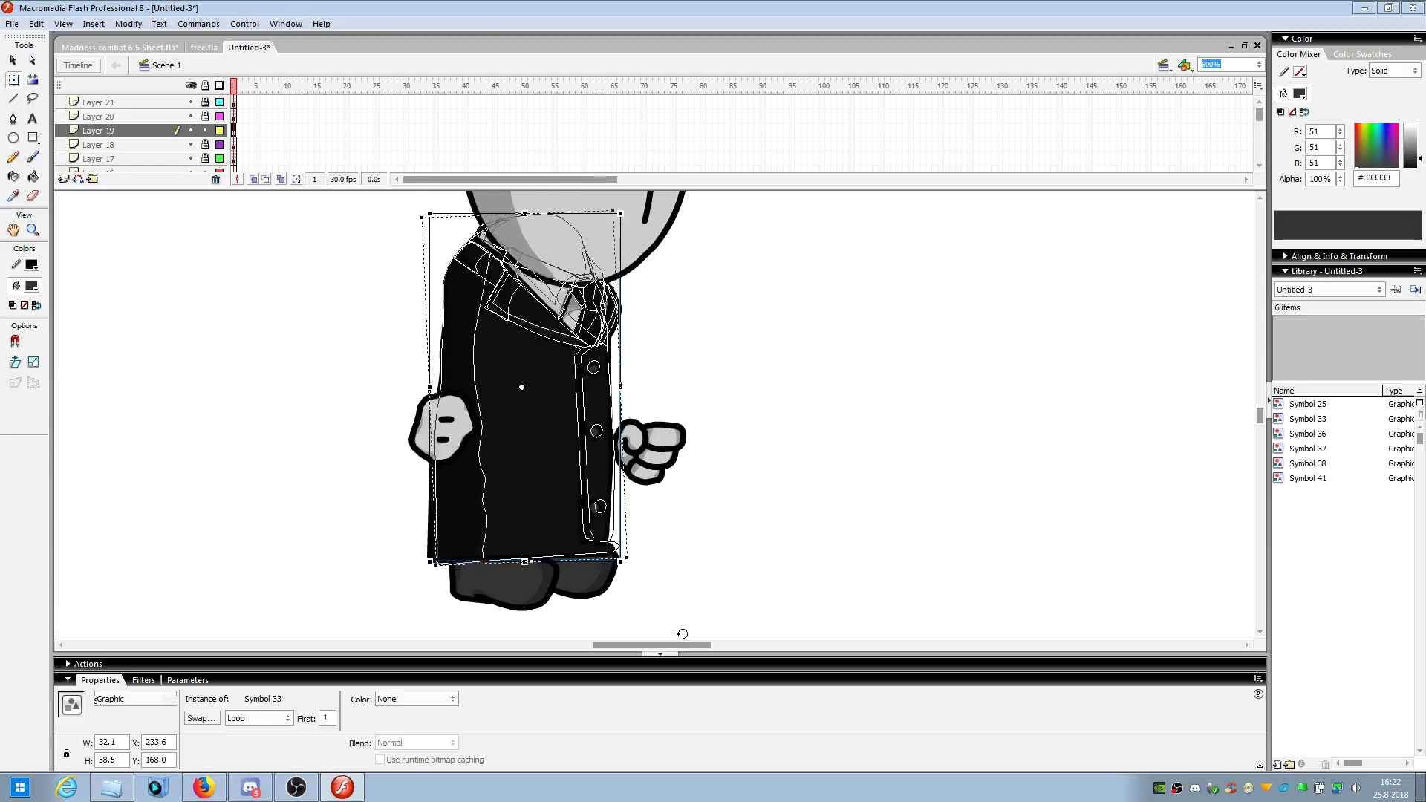
# - Rotate the torso slightly backward with Free Transform and shift its transformation point down toward the bottom of the coat
pyautogui.moveTo(836, 798); pyautogui.dragTo(794, 791)
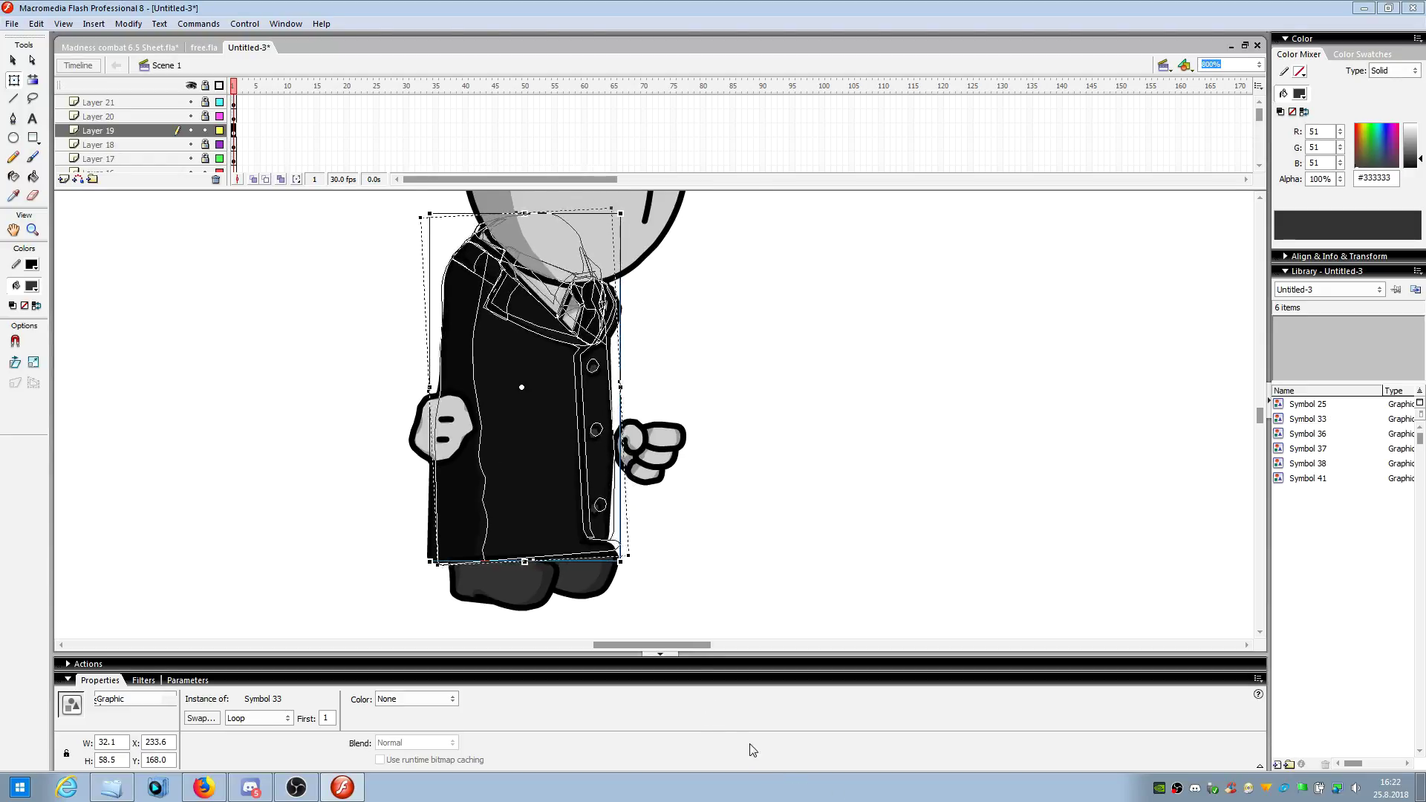
pyautogui.moveTo(751, 743); pyautogui.dragTo(649, 614)
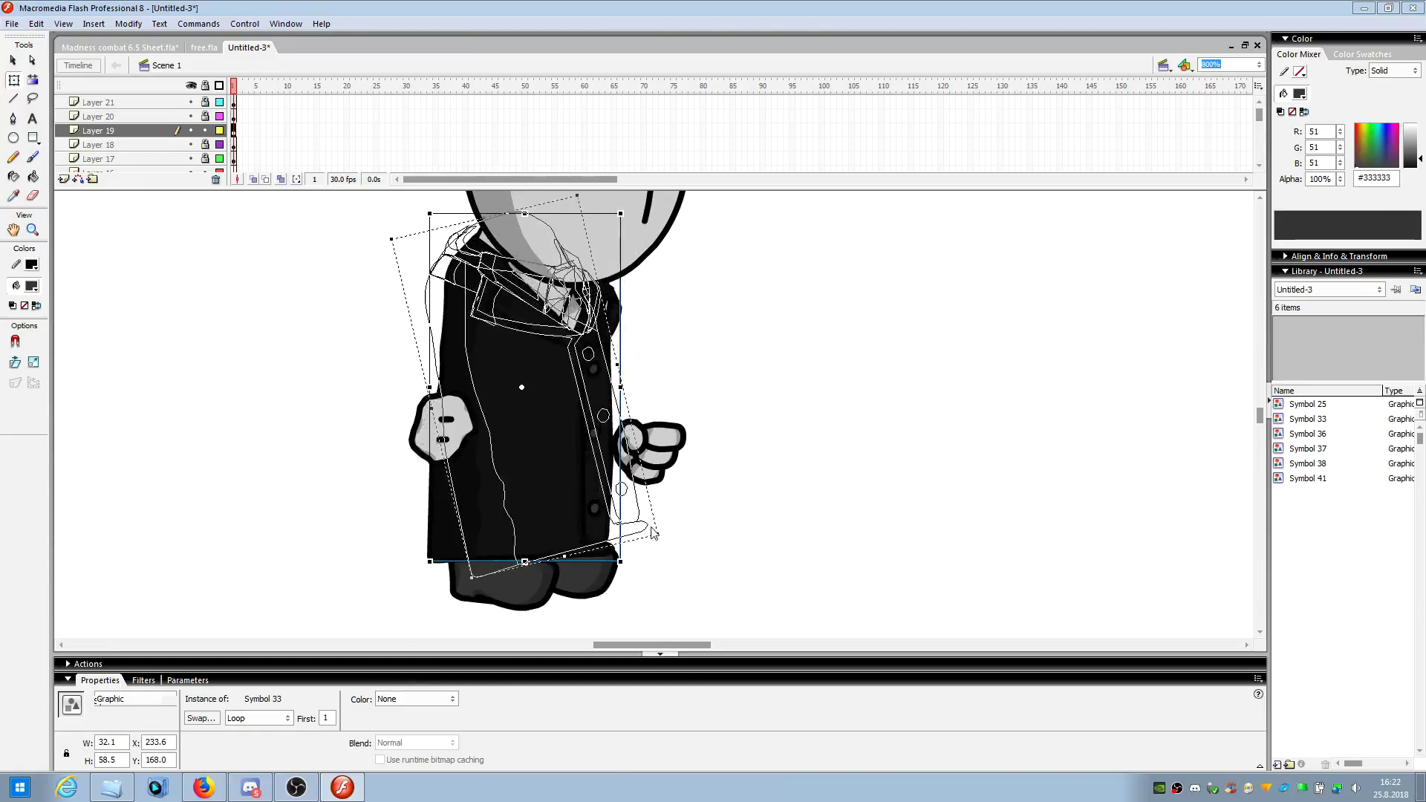
pyautogui.moveTo(662, 551); pyautogui.dragTo(794, 788)
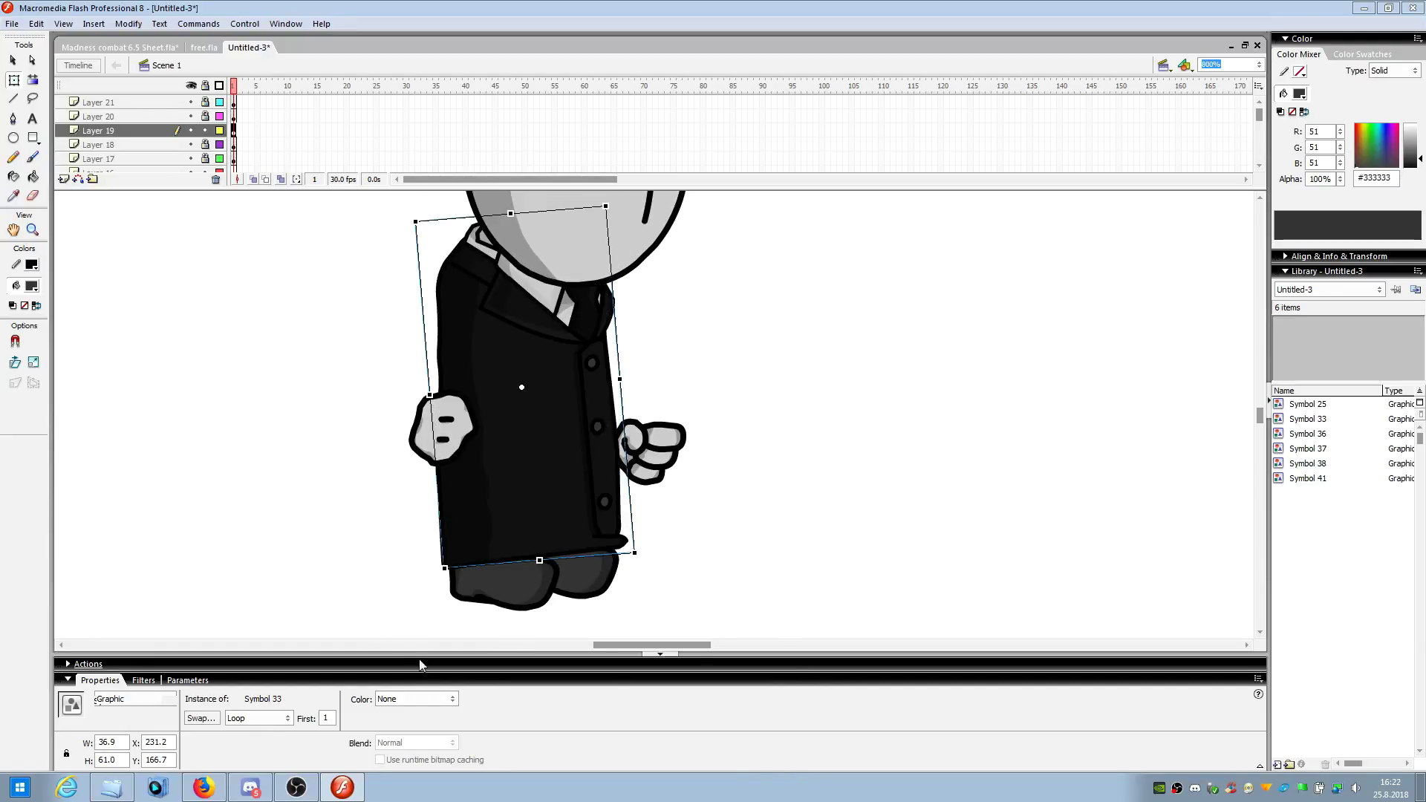
pyautogui.moveTo(647, 553); pyautogui.dragTo(810, 664)
pyautogui.scroll(1, 624, 496)
pyautogui.scroll(-1, 567, 471)
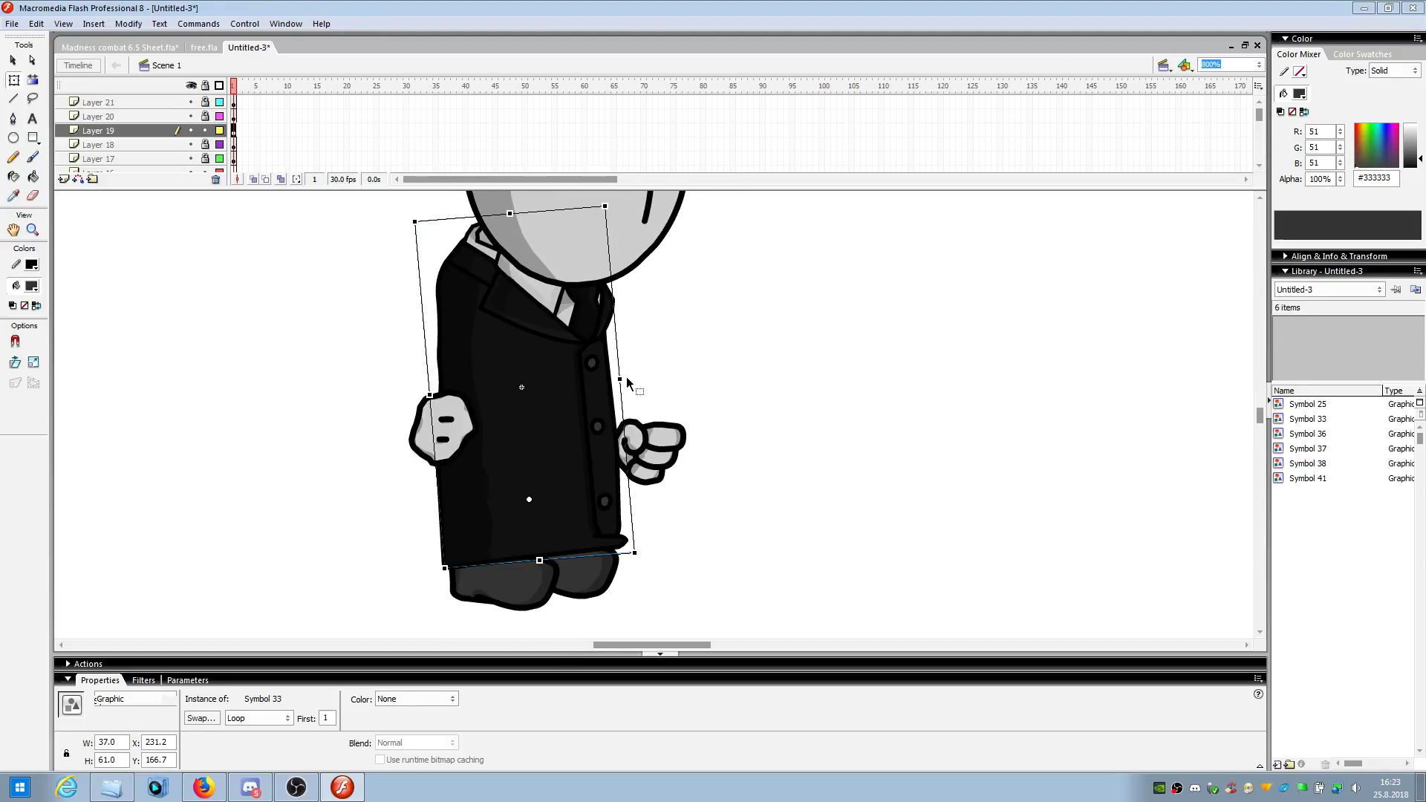
# - Try a strong backward rotation of the torso about its lowered transformation point, and undo it
pyautogui.scroll(3, 626, 383)
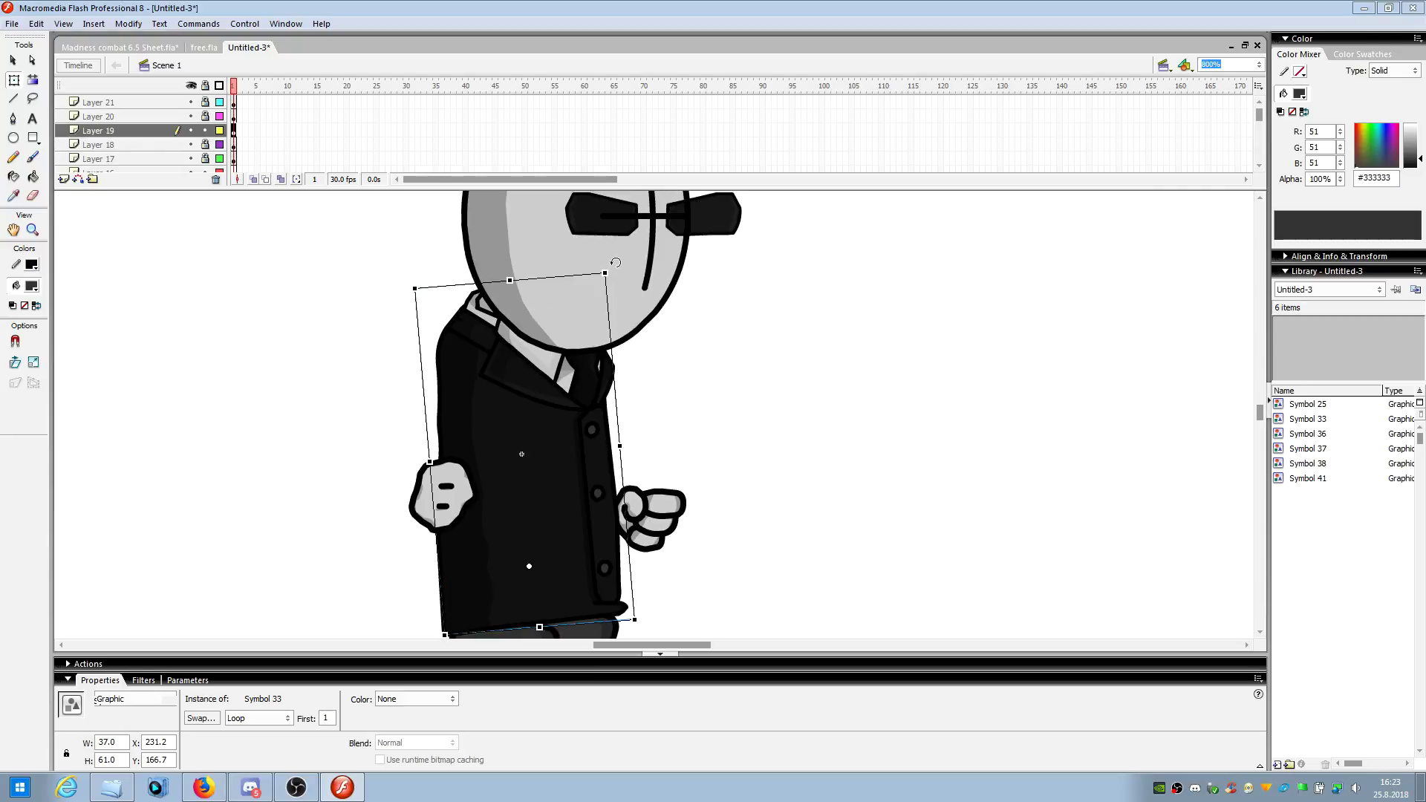
pyautogui.moveTo(616, 262); pyautogui.dragTo(445, 312)
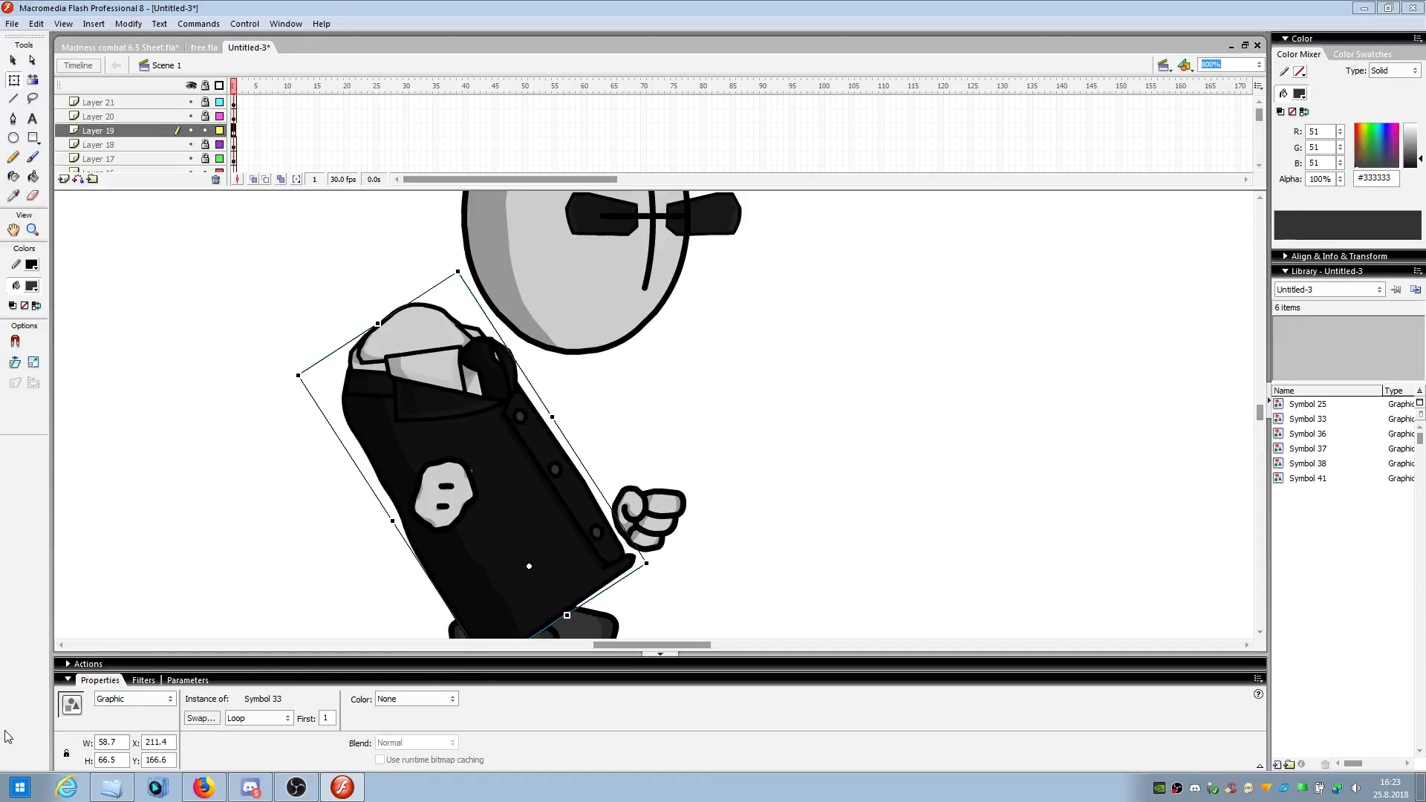
pyautogui.hotkey('ctrl', 'z')
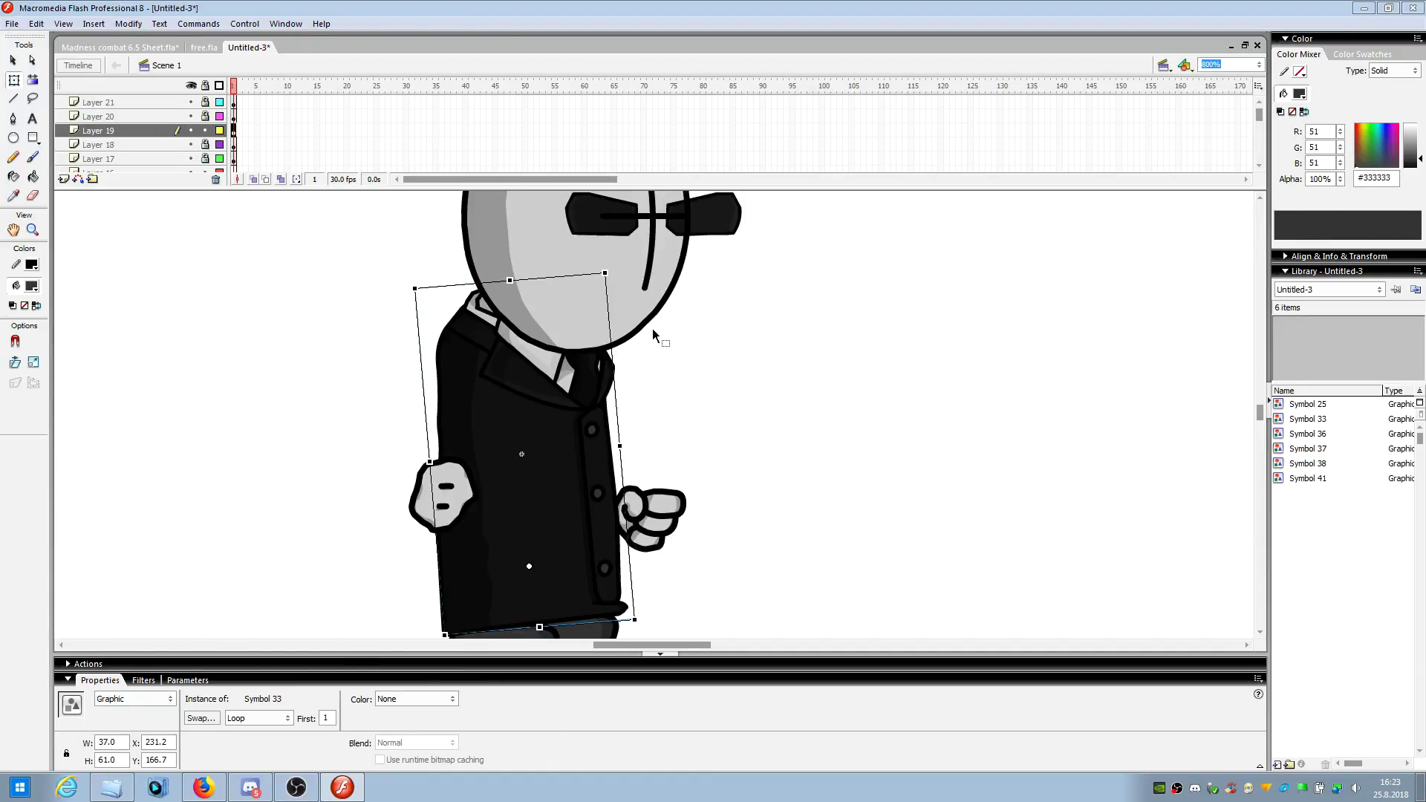
pyautogui.hotkey('ctrl', 'z')
# - Tilt the torso a little further backward, shift it slightly toward its back, and lock Layer 19
pyautogui.scroll(-1, 572, 492)
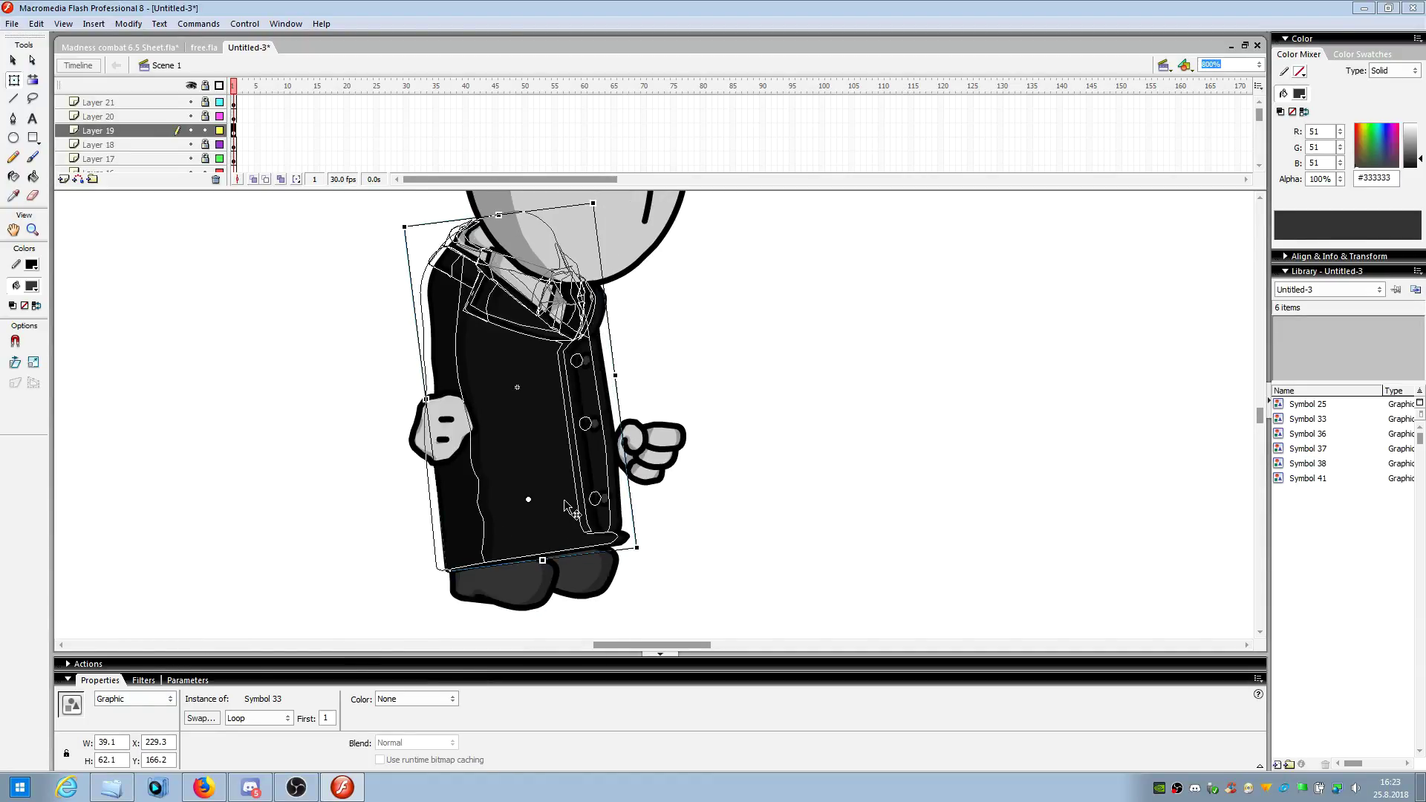
pyautogui.scroll(1, 669, 520)
pyautogui.click(832, 559)
pyautogui.click(207, 131)
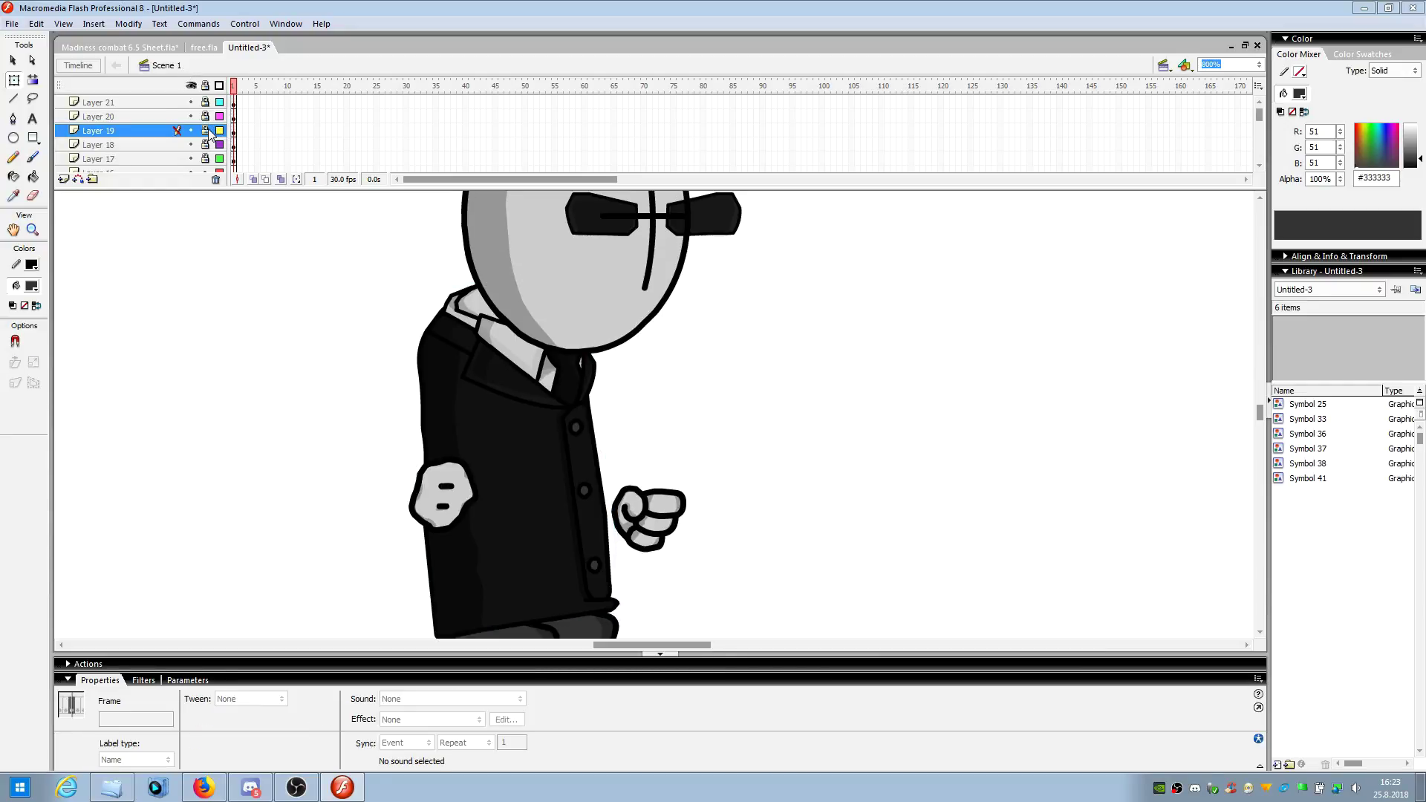
# - Unlock Layer 20, move the head backward so it sits over the tilted collar, and lock the layer again
pyautogui.click(192, 116)
pyautogui.click(207, 117)
pyautogui.moveTo(627, 321); pyautogui.dragTo(589, 319)
pyautogui.click(893, 406)
pyautogui.scroll(2, 774, 429)
pyautogui.scroll(-3, 697, 445)
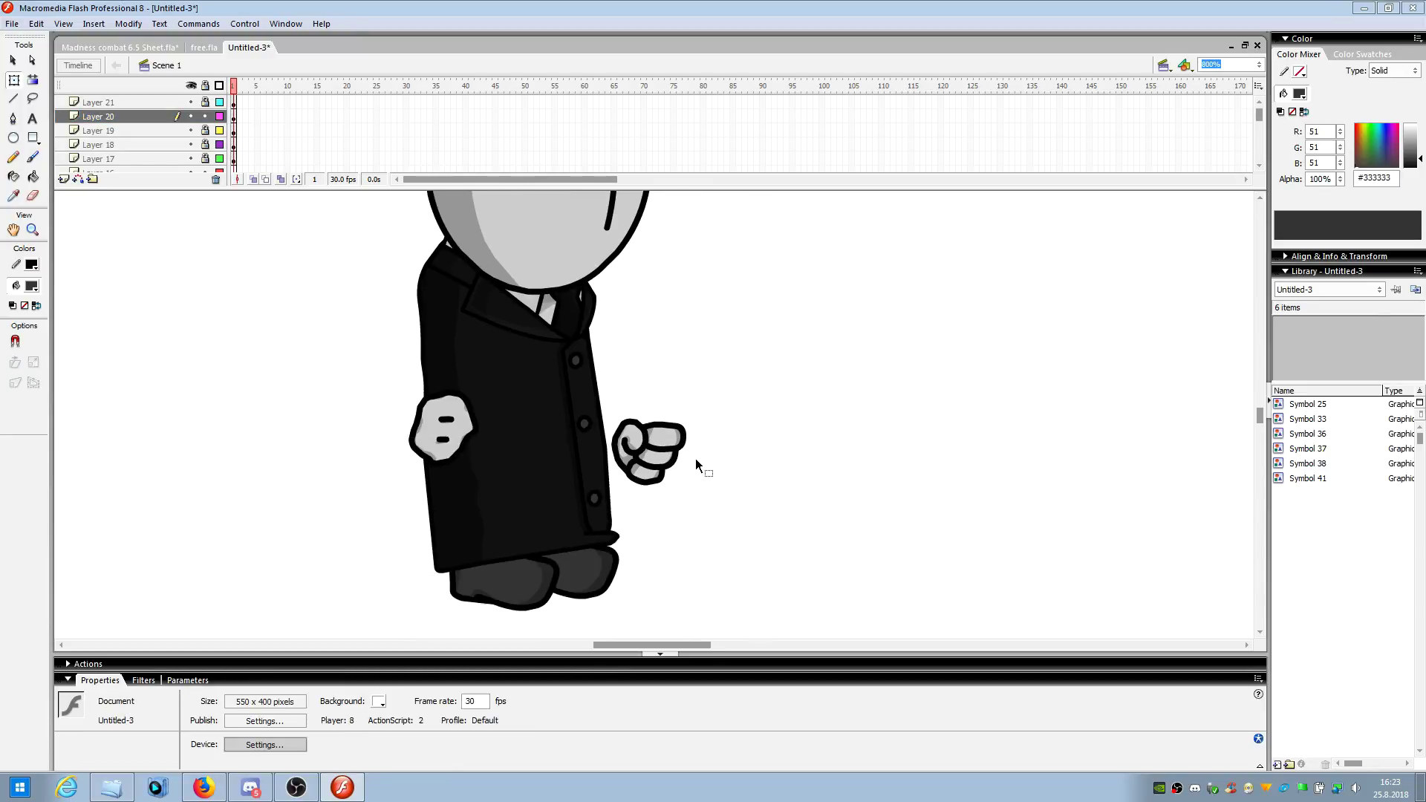
pyautogui.click(205, 116)
# - Unlock Layer 18, nudge the front foot slightly forward and up under the coat, and lock the layer again
pyautogui.click(191, 147)
pyautogui.click(192, 147)
pyautogui.click(205, 144)
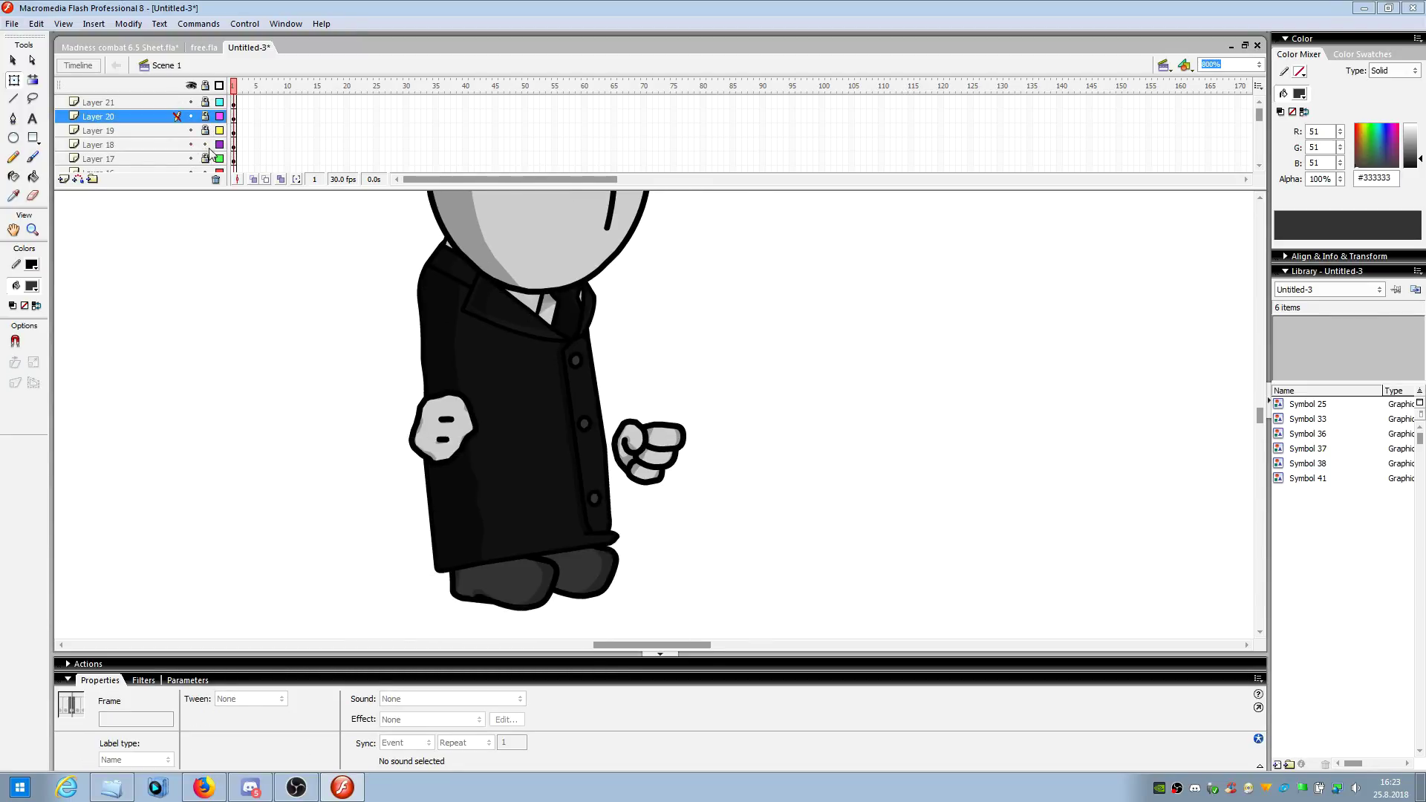
pyautogui.click(233, 146)
pyautogui.click(615, 598)
pyautogui.moveTo(615, 587); pyautogui.dragTo(628, 576)
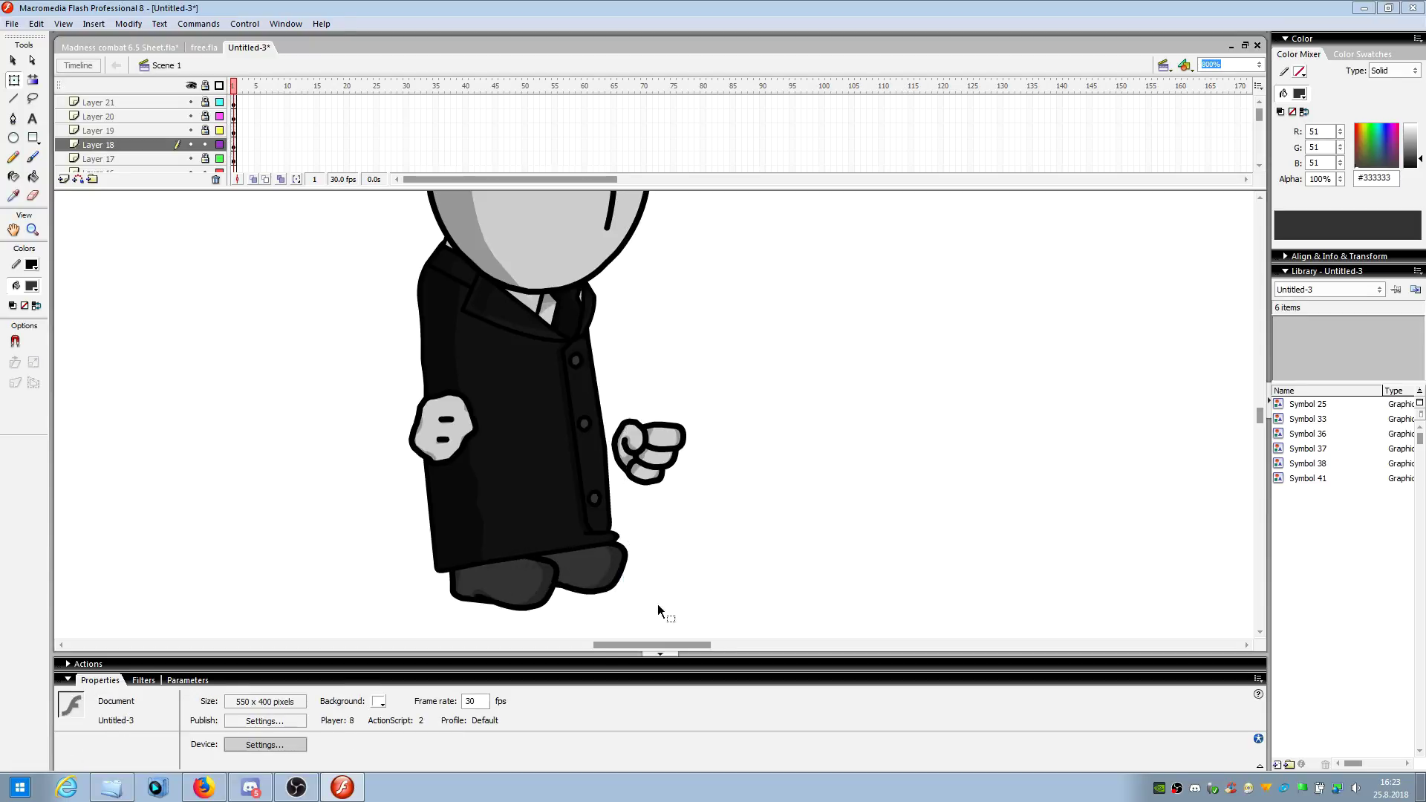
pyautogui.click(531, 590)
pyautogui.click(747, 592)
pyautogui.scroll(3, 747, 592)
pyautogui.scroll(-2, 748, 591)
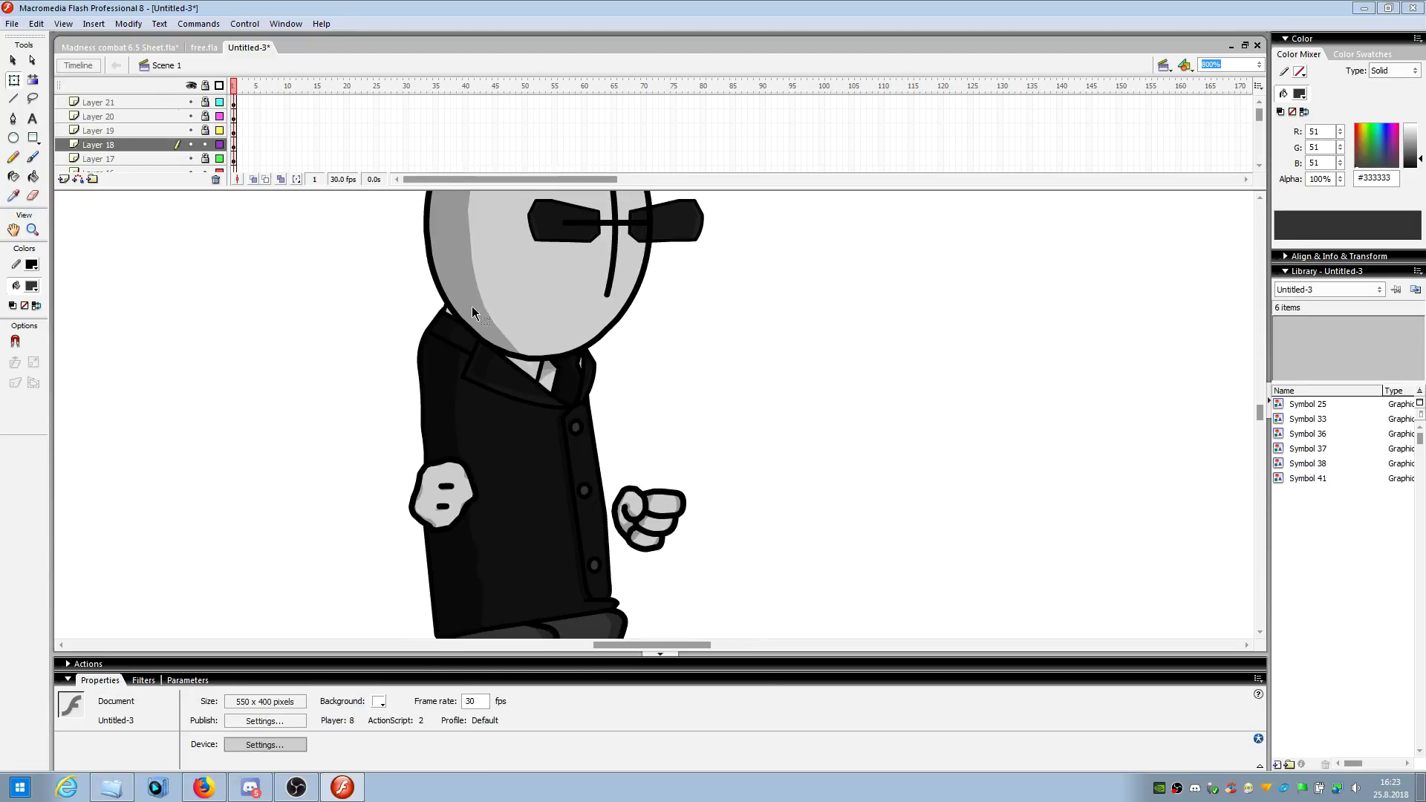
pyautogui.click(206, 145)
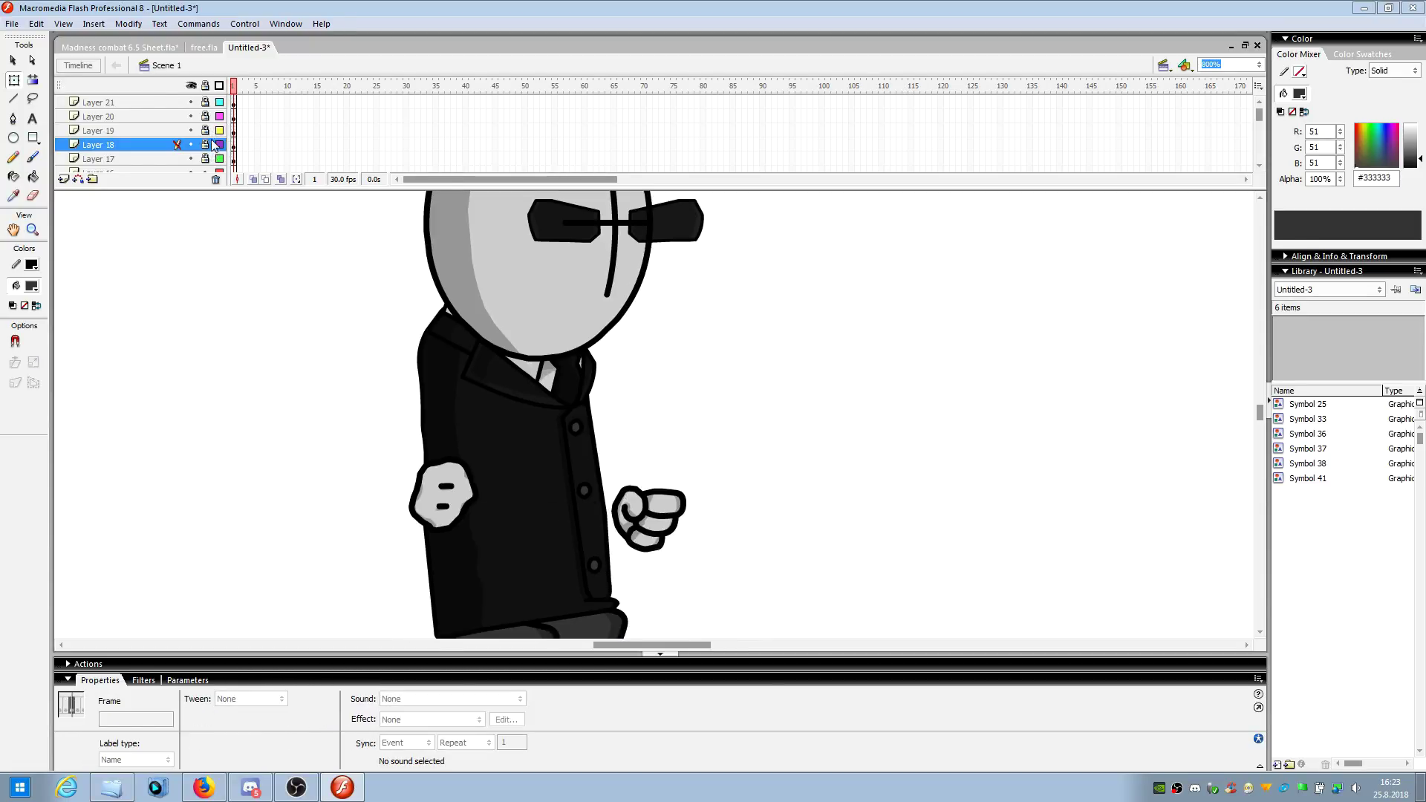
# - Shift the rear hand on Layer 21 slightly backward and down to follow the tilted torso, and lock Layer 21
pyautogui.click(103, 104)
pyautogui.moveTo(466, 518); pyautogui.dragTo(456, 530)
pyautogui.hotkey('ctrl', 'shift', 'a')
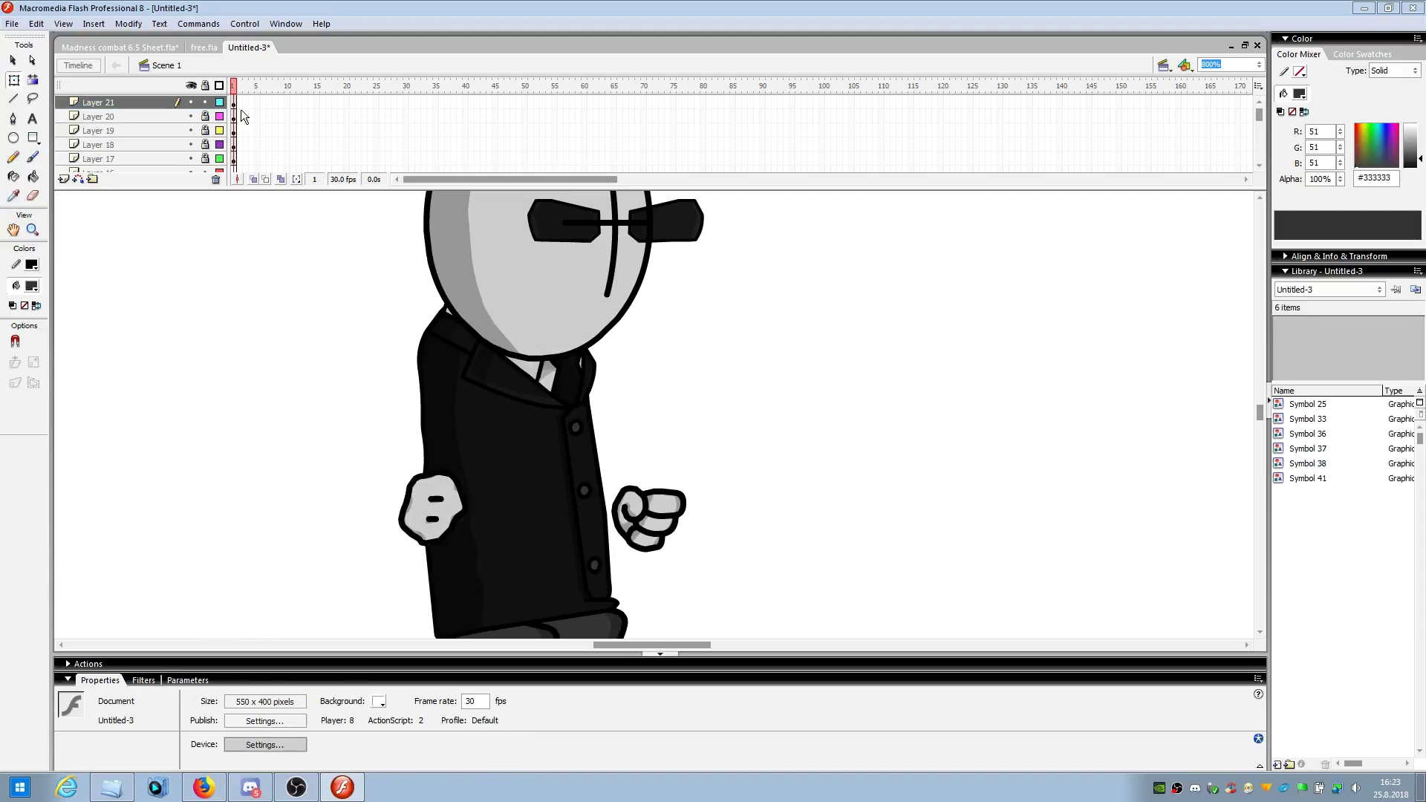
pyautogui.click(206, 104)
pyautogui.scroll(-1, 208, 116)
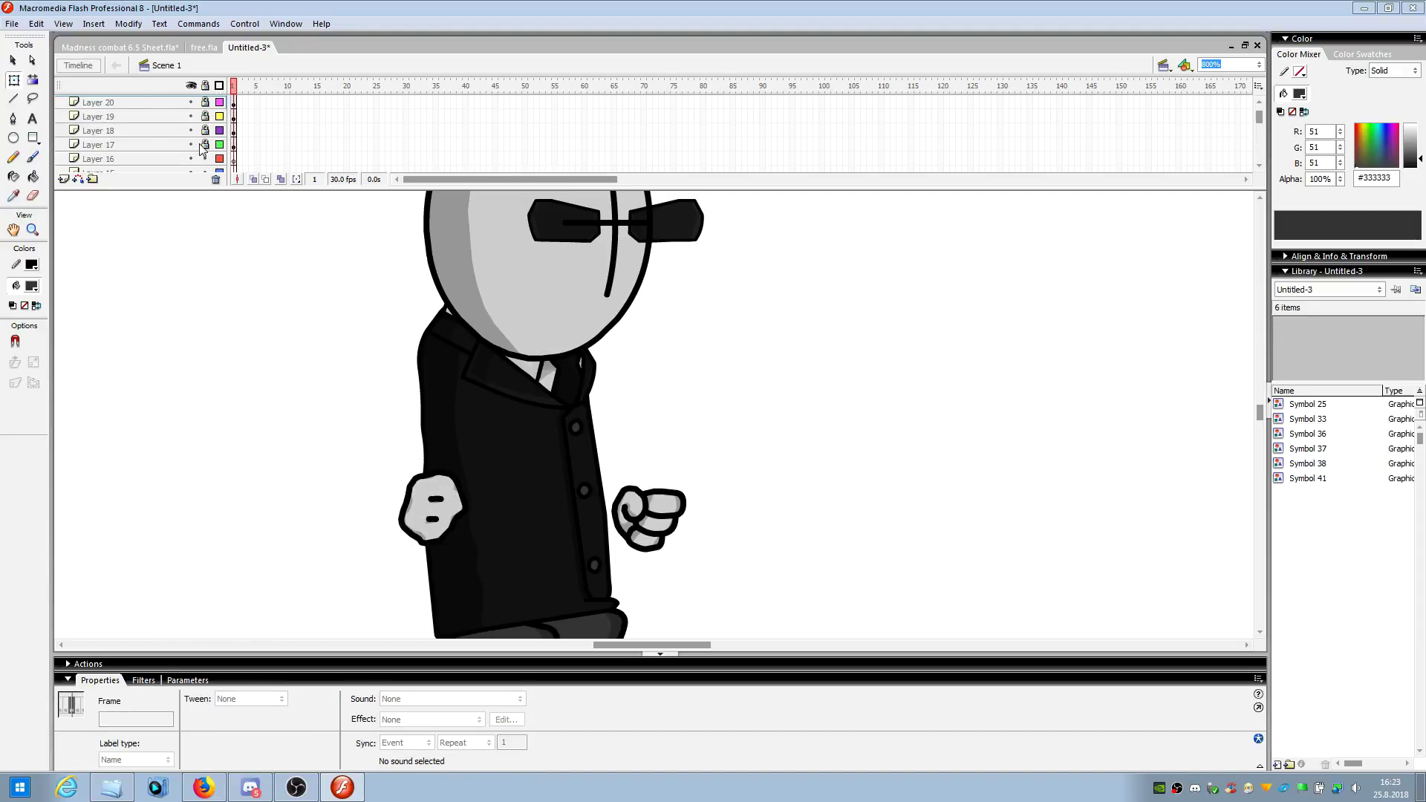
# - Unlock Layer 17, shift the front fist up and backward toward the coat's buttoned edge, and lock the layer again
pyautogui.click(204, 145)
pyautogui.click(669, 517)
pyautogui.moveTo(669, 518); pyautogui.dragTo(659, 483)
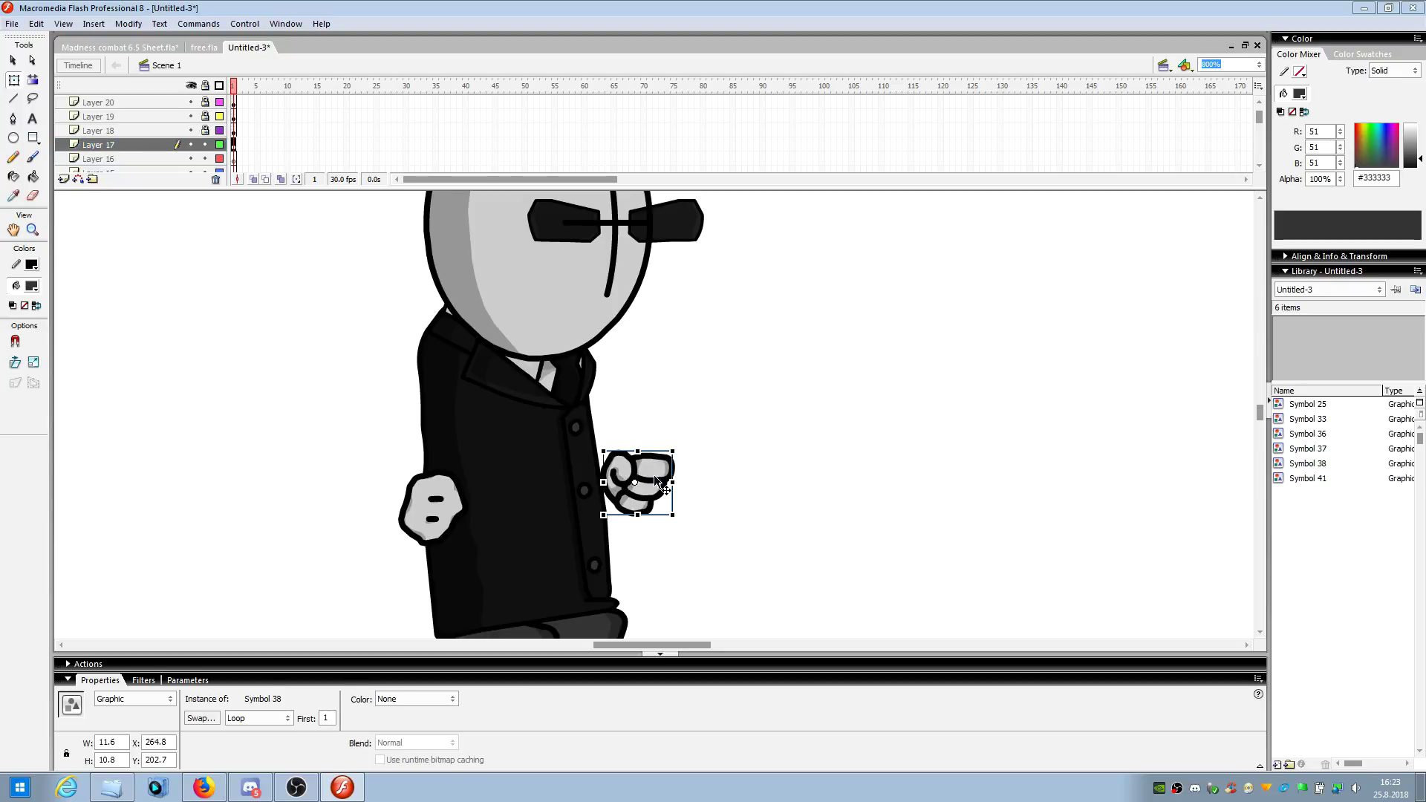
pyautogui.click(790, 478)
pyautogui.click(205, 145)
# - Rename Layer 21 as "ruka vpred", Layer 20 as "hlava" and Layer 19 as "telo"
pyautogui.scroll(1, 126, 127)
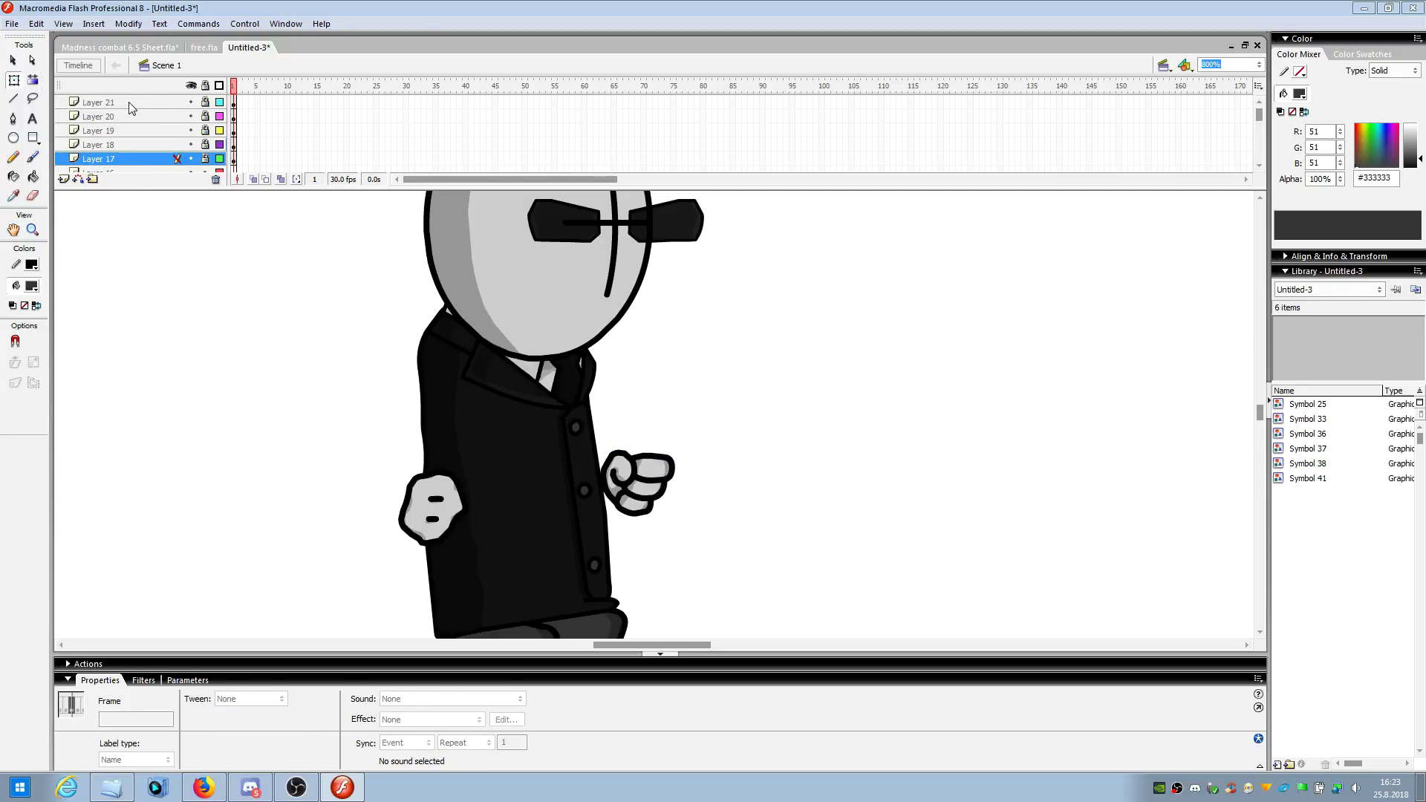
pyautogui.doubleClick(119, 102)
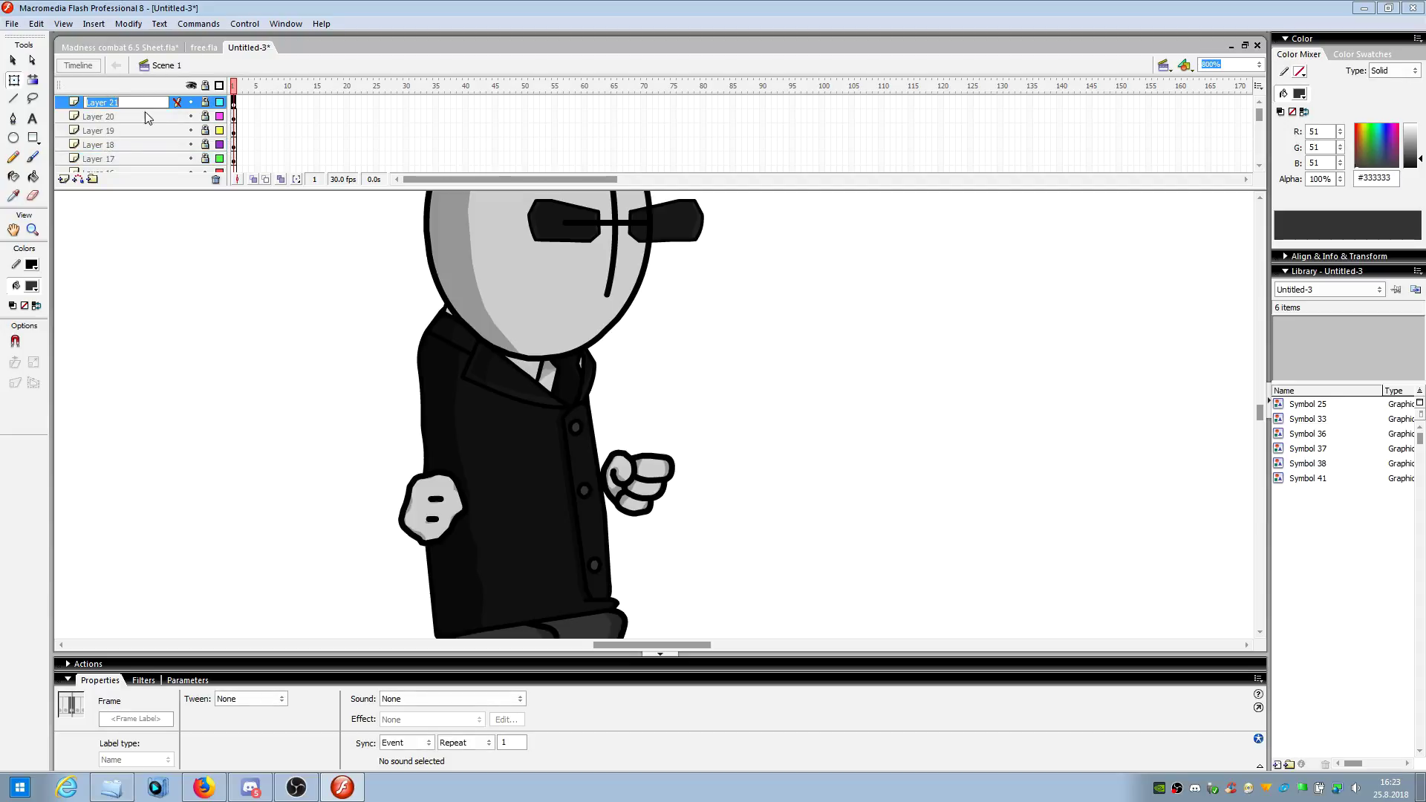
pyautogui.write('ruka vpred')
pyautogui.doubleClick(148, 121)
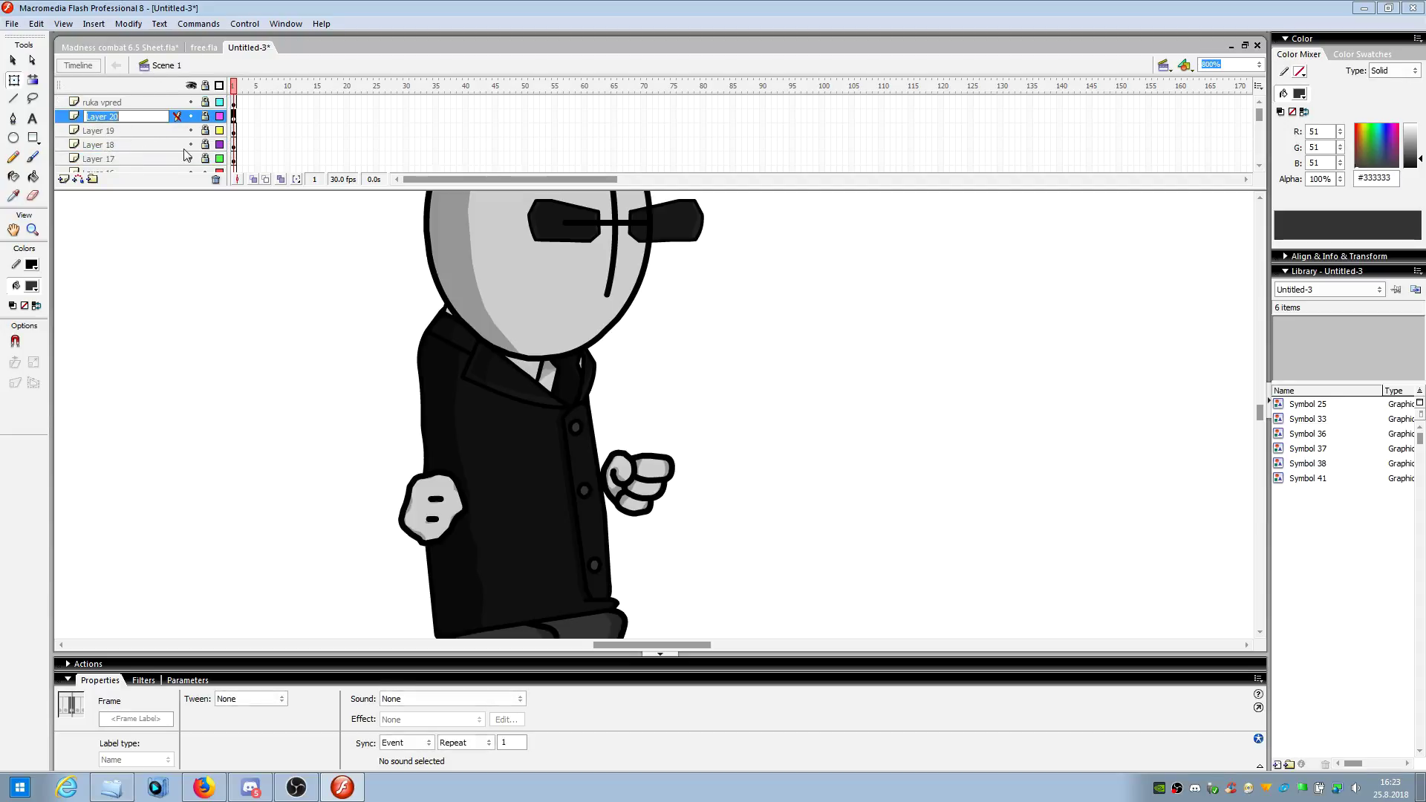
pyautogui.write('hlava')
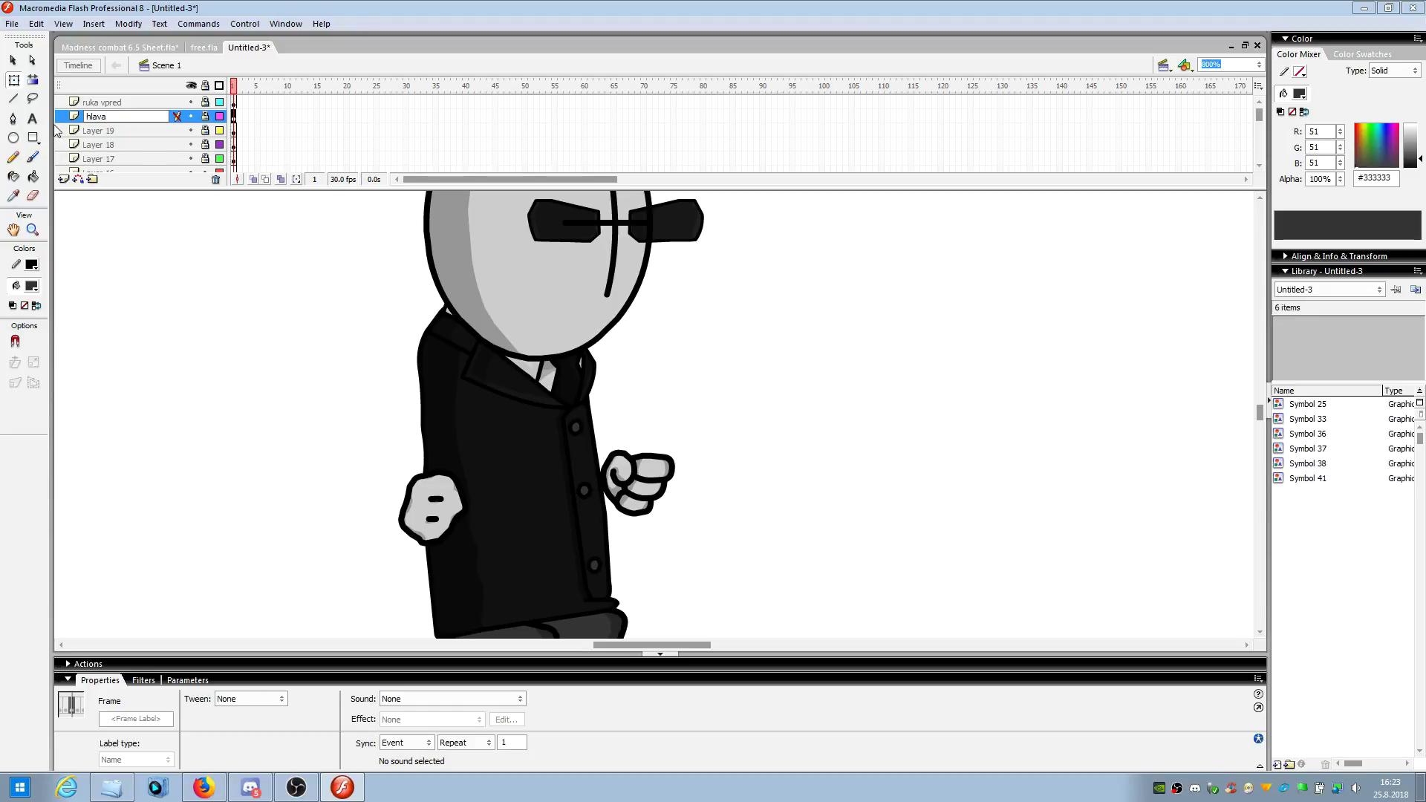
pyautogui.doubleClick(124, 131)
pyautogui.write('tel')
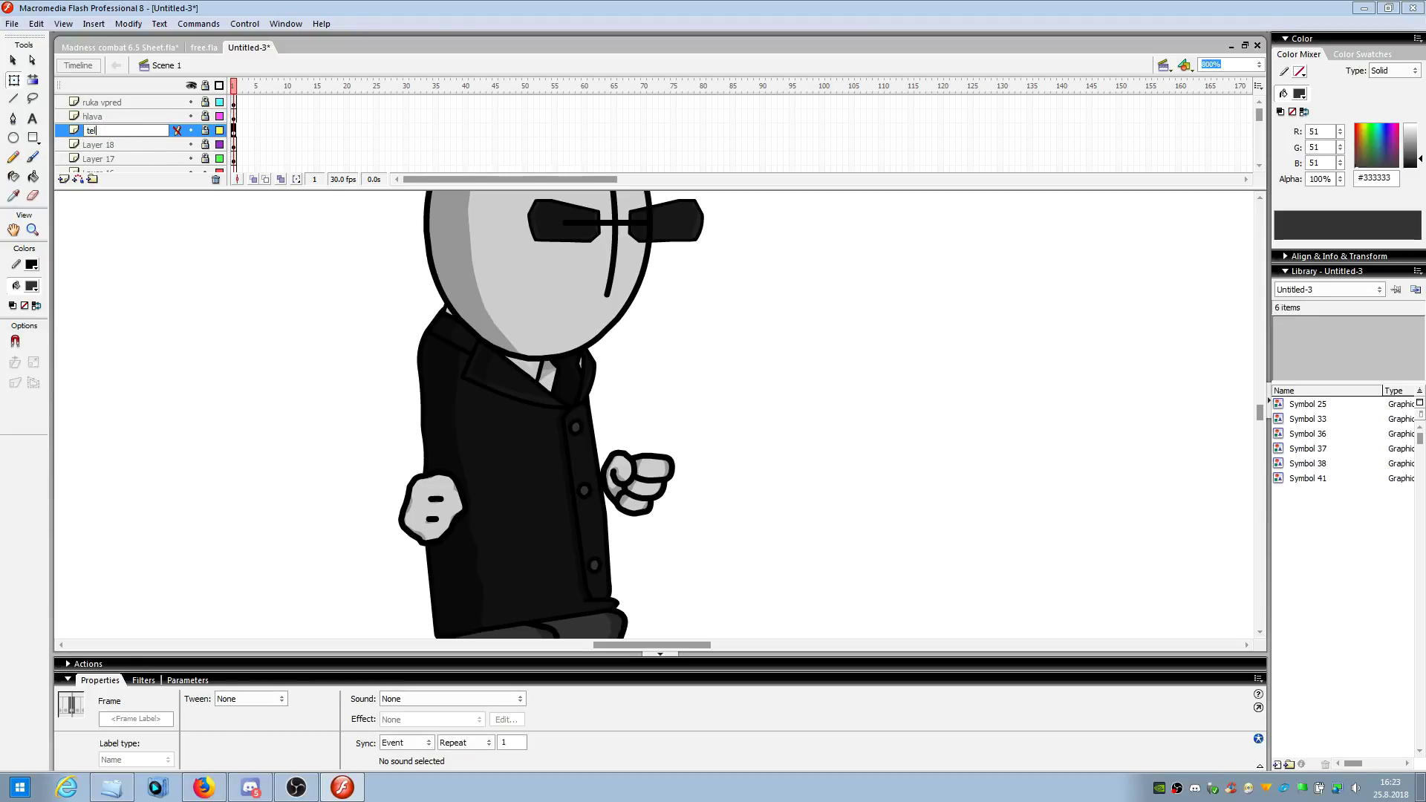
pyautogui.write('o')
# - Rename Layer 18 as "nohy" and Layer 17 as "ruka vzad"
pyautogui.doubleClick(122, 146)
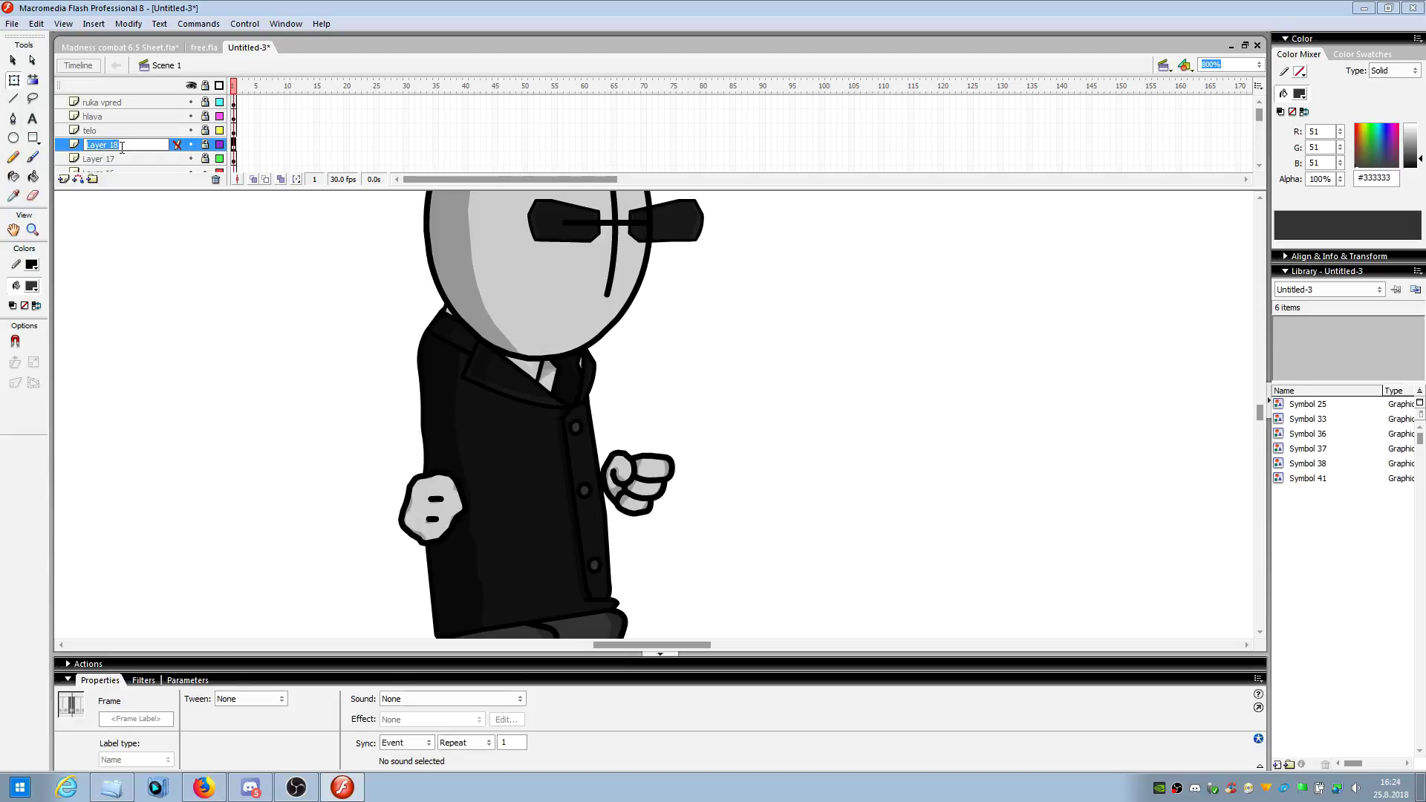
pyautogui.write('nohy')
pyautogui.doubleClick(126, 160)
pyautogui.write('ru')
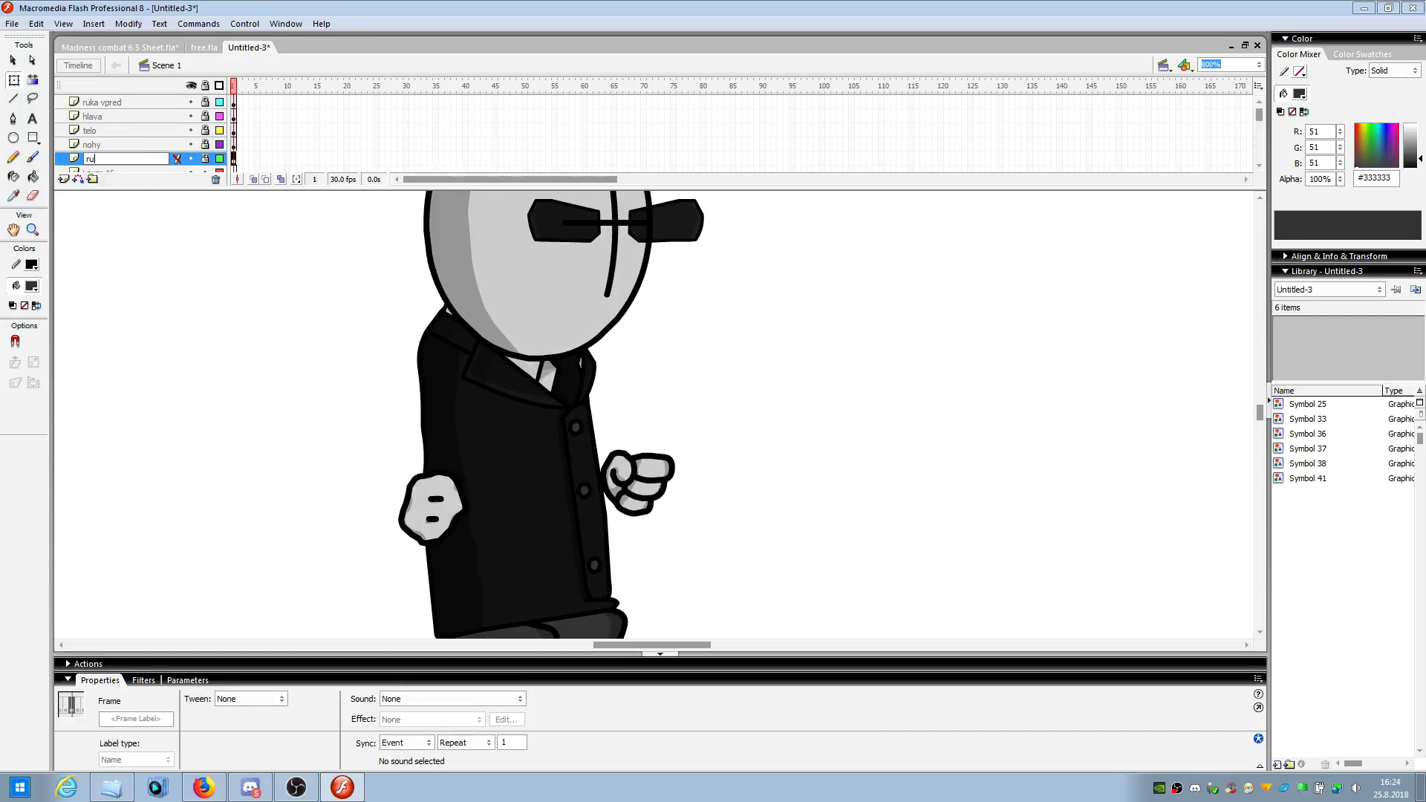
pyautogui.write('ka vzad')
pyautogui.press('Return')
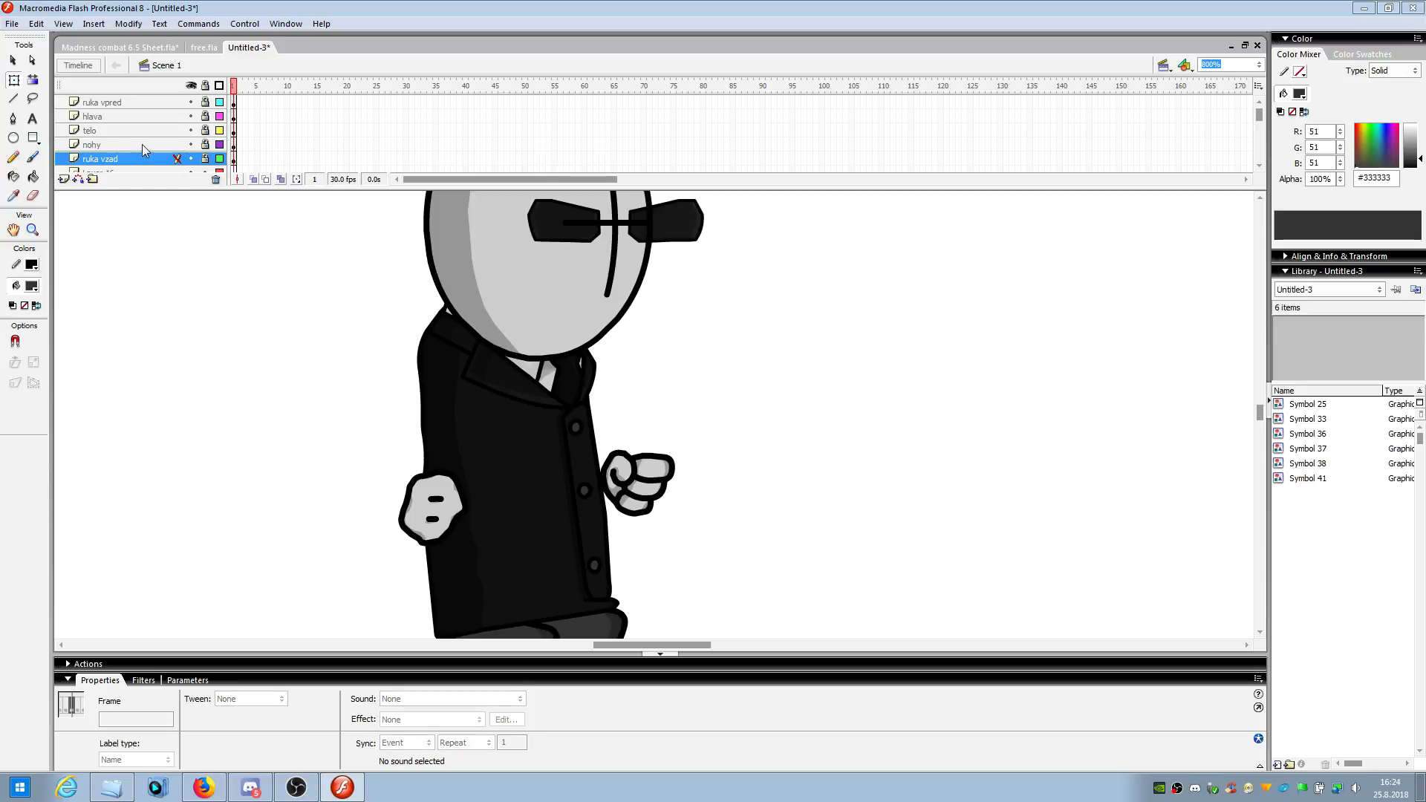
# - Enlarge the timeline to show more layers and add a layer folder named "agent 1" above "ruka vpred"
pyautogui.click(116, 104)
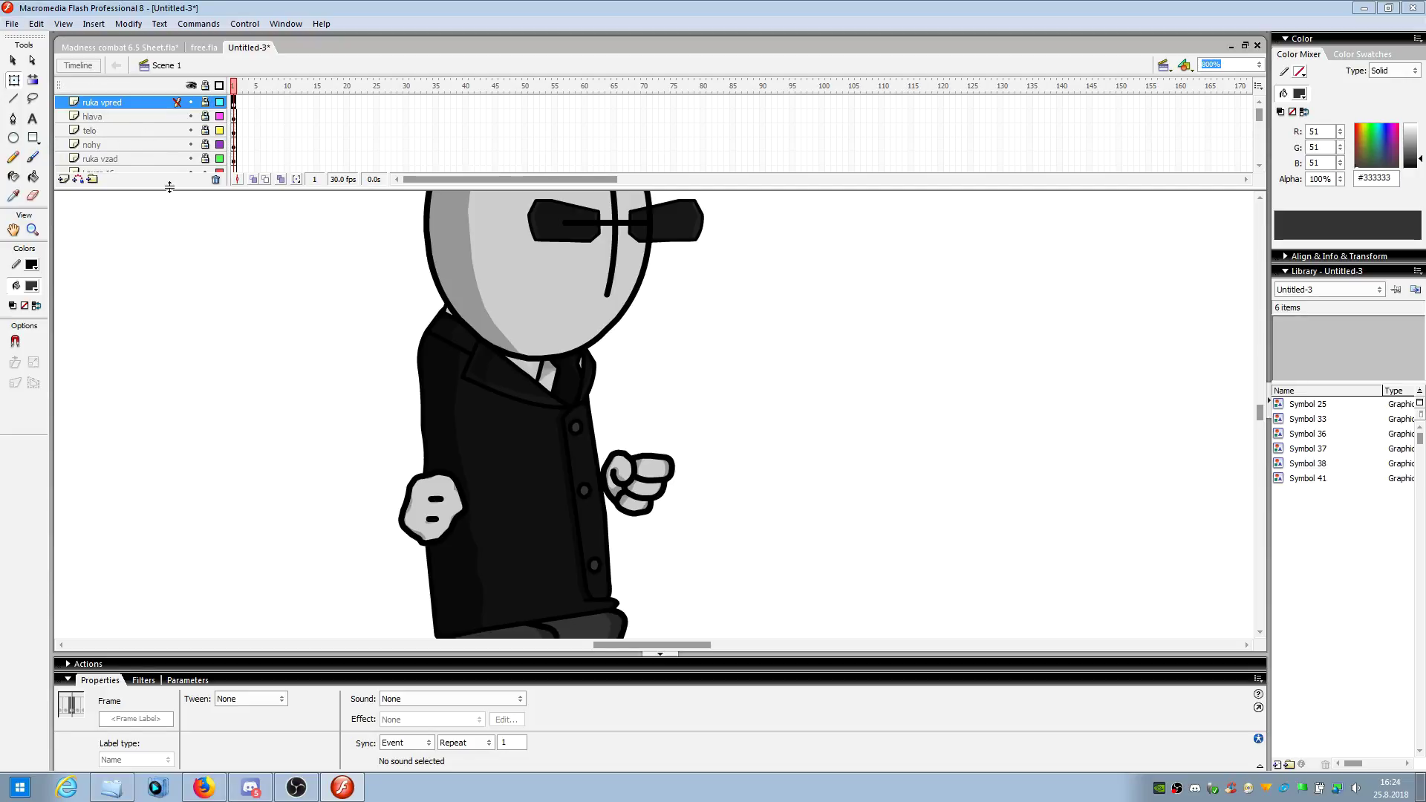
pyautogui.moveTo(169, 187); pyautogui.dragTo(182, 300)
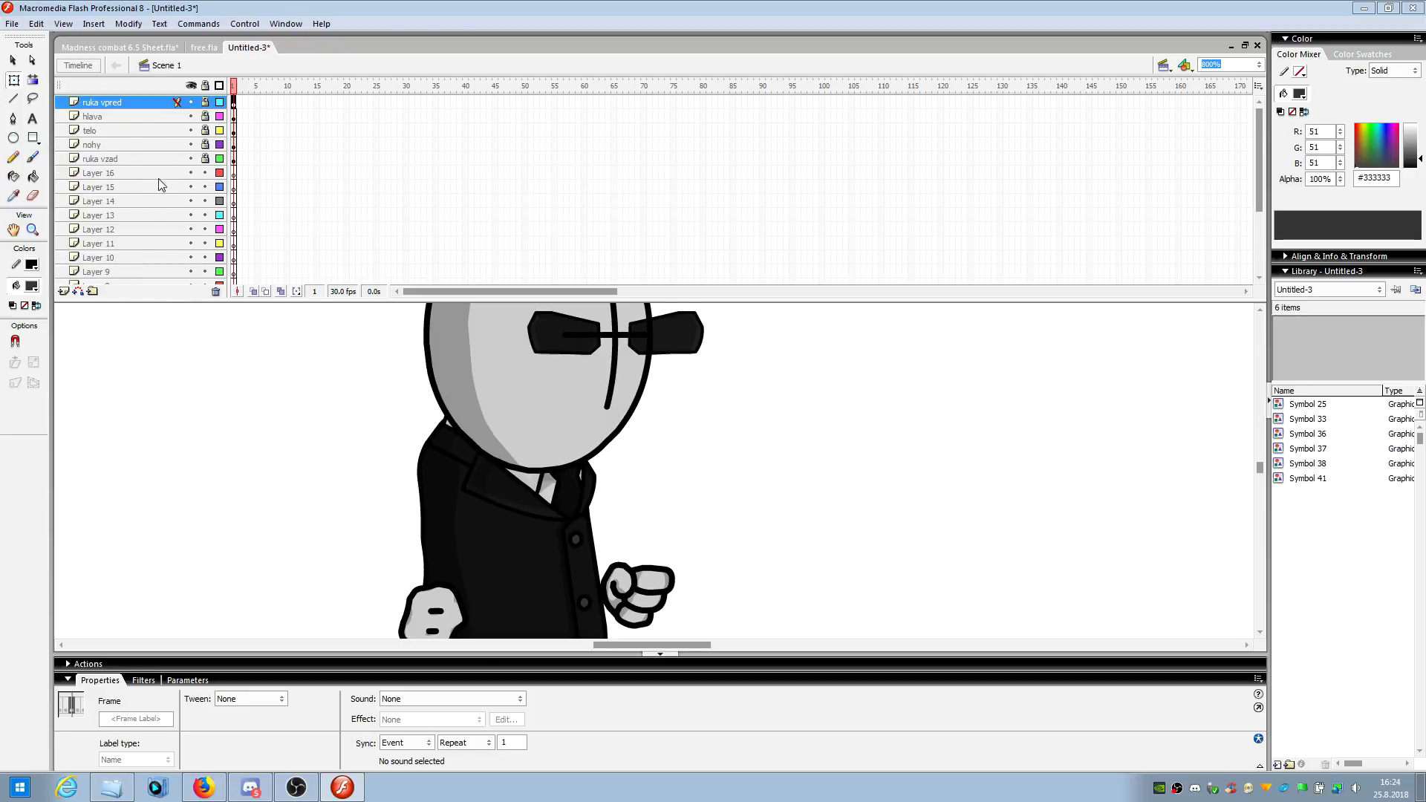
pyautogui.scroll(-3, 160, 195)
pyautogui.scroll(3, 160, 195)
pyautogui.click(92, 292)
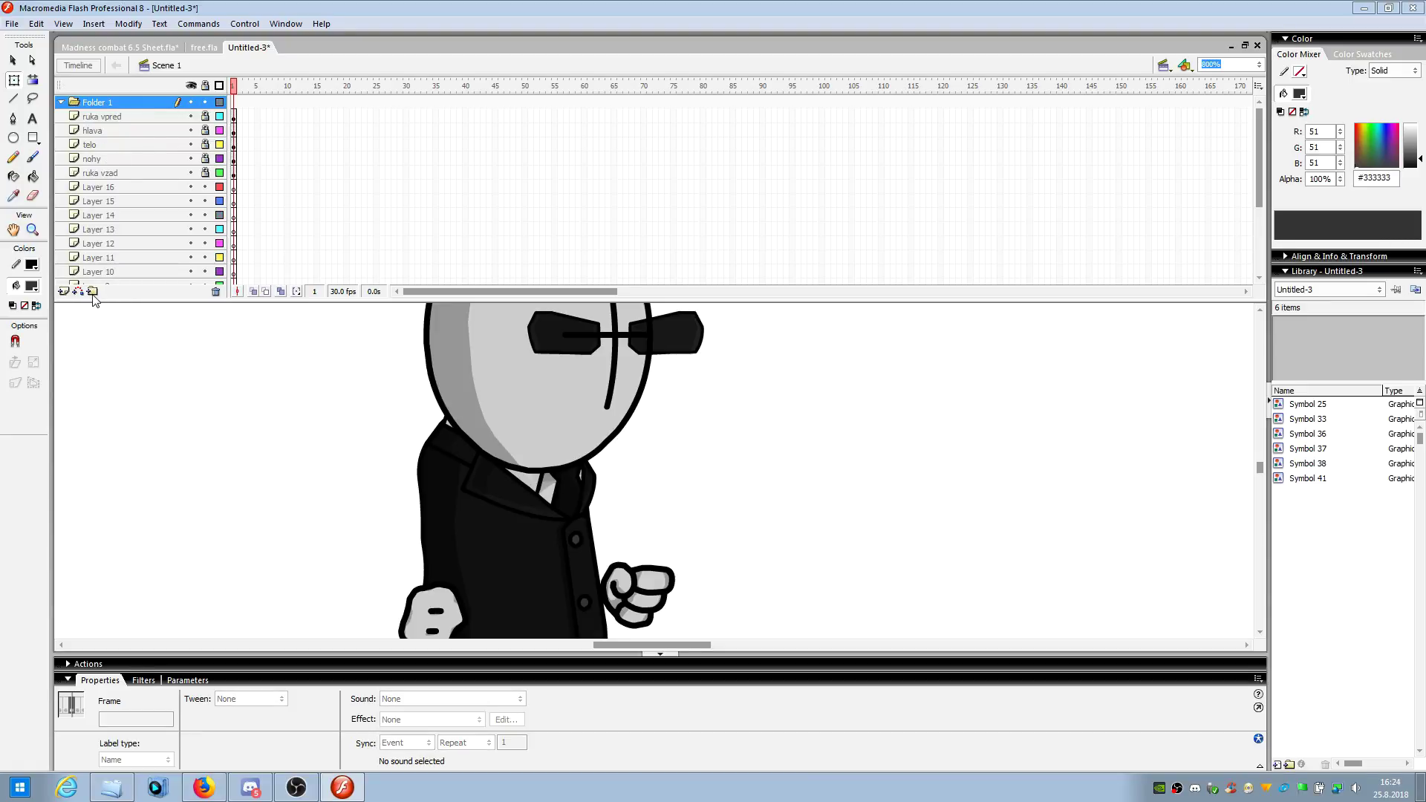
pyautogui.doubleClick(119, 103)
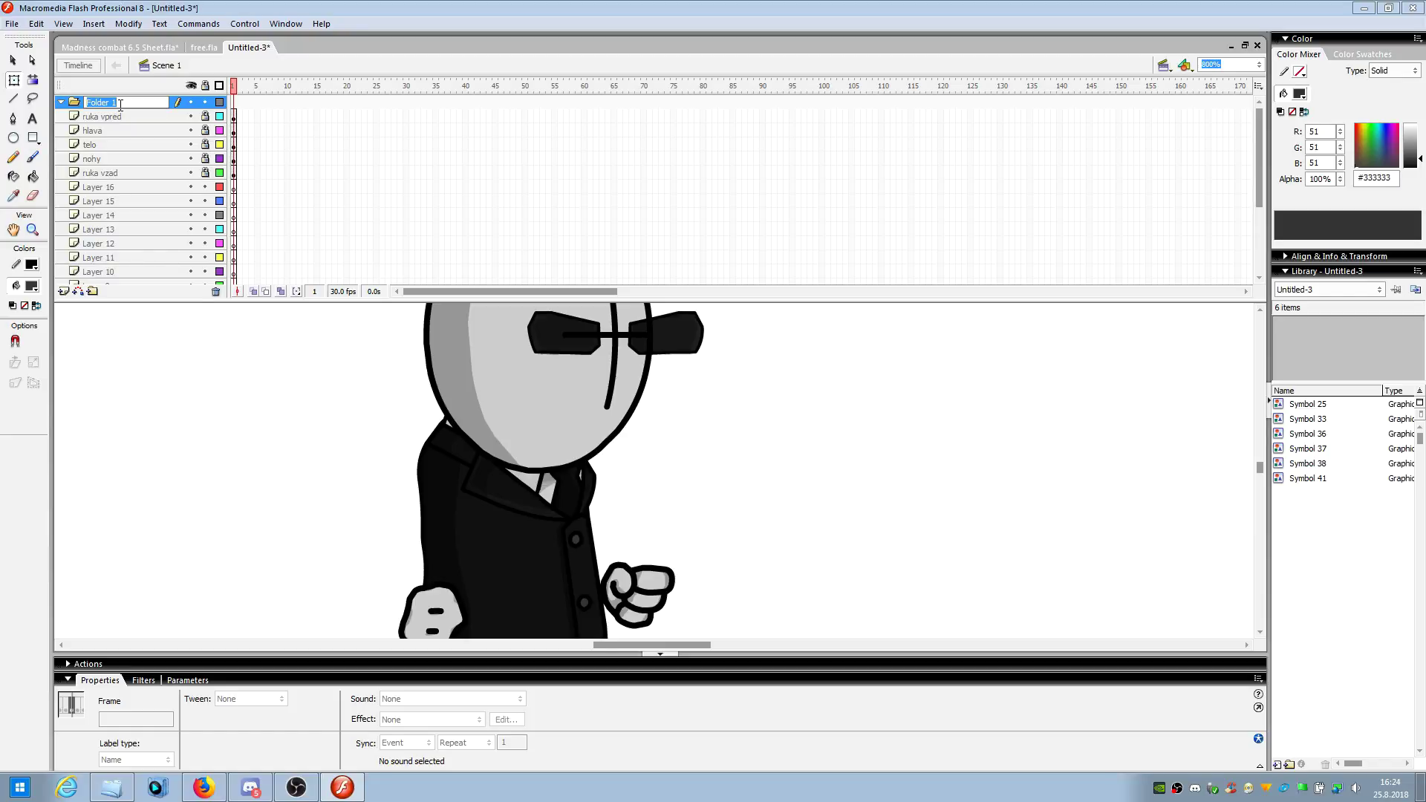
pyautogui.write('agent')
pyautogui.press('Return')
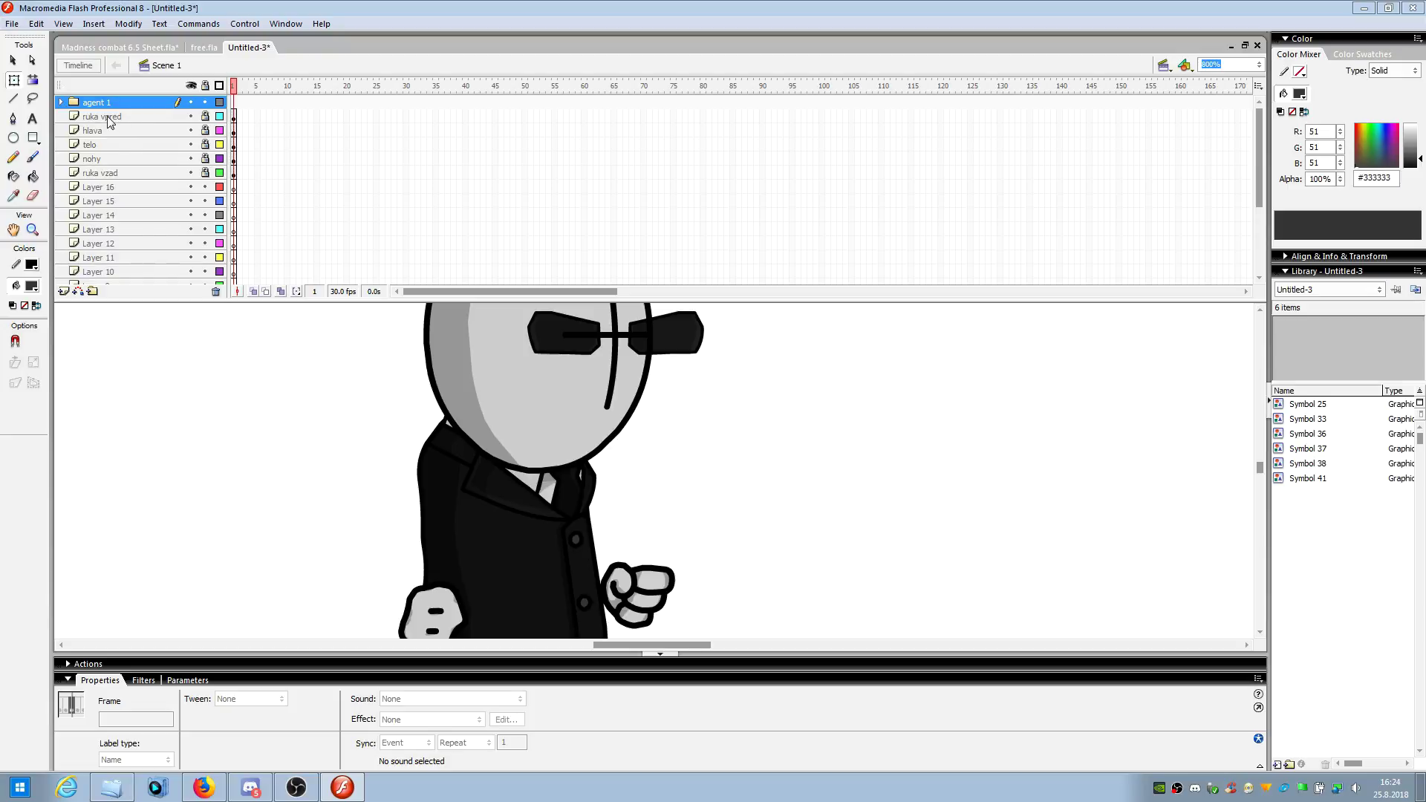
# - Move the ruka vpred, hlava, telo, nohy and ruka vzad layers into the agent 1 folder and expand the folder
pyautogui.click(96, 120)
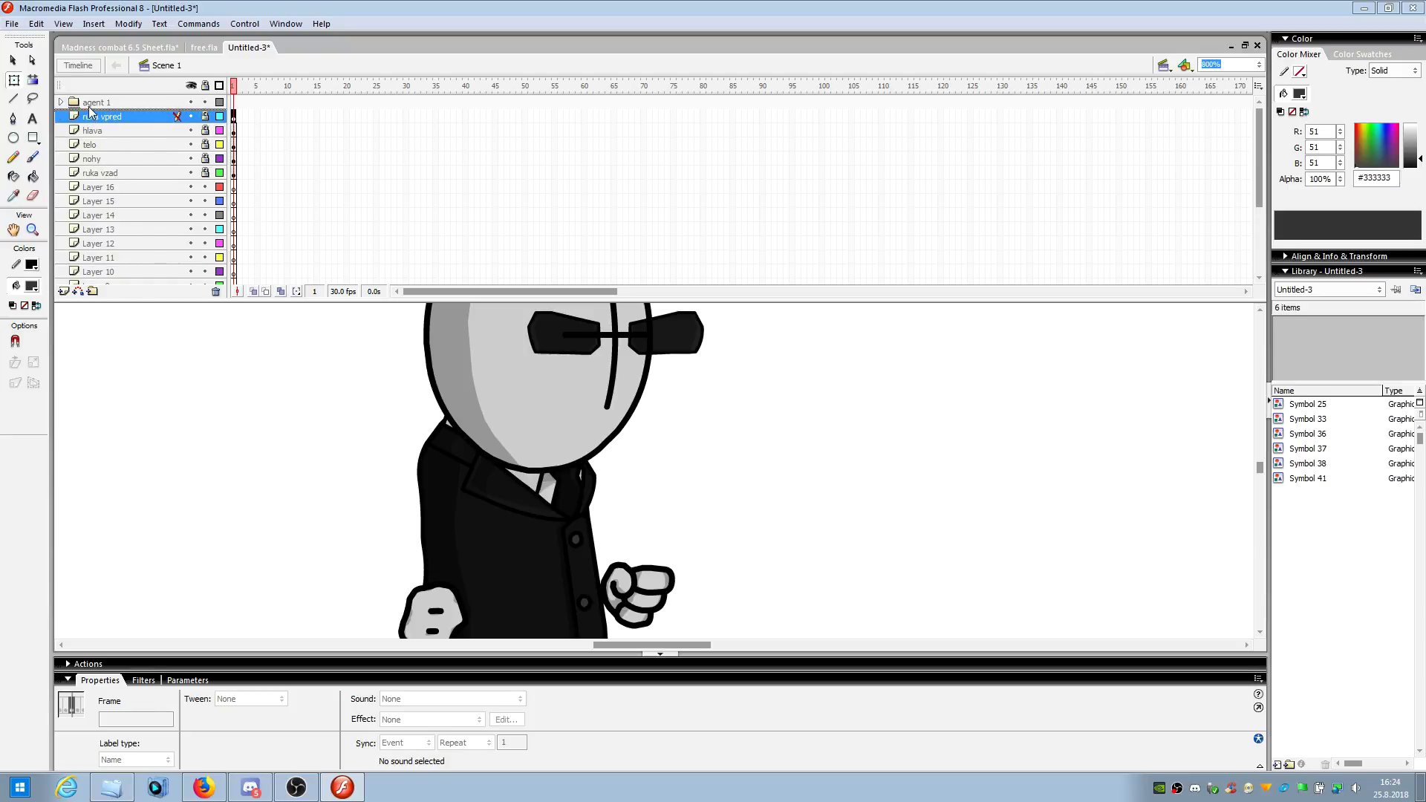
pyautogui.moveTo(80, 106); pyautogui.dragTo(89, 102)
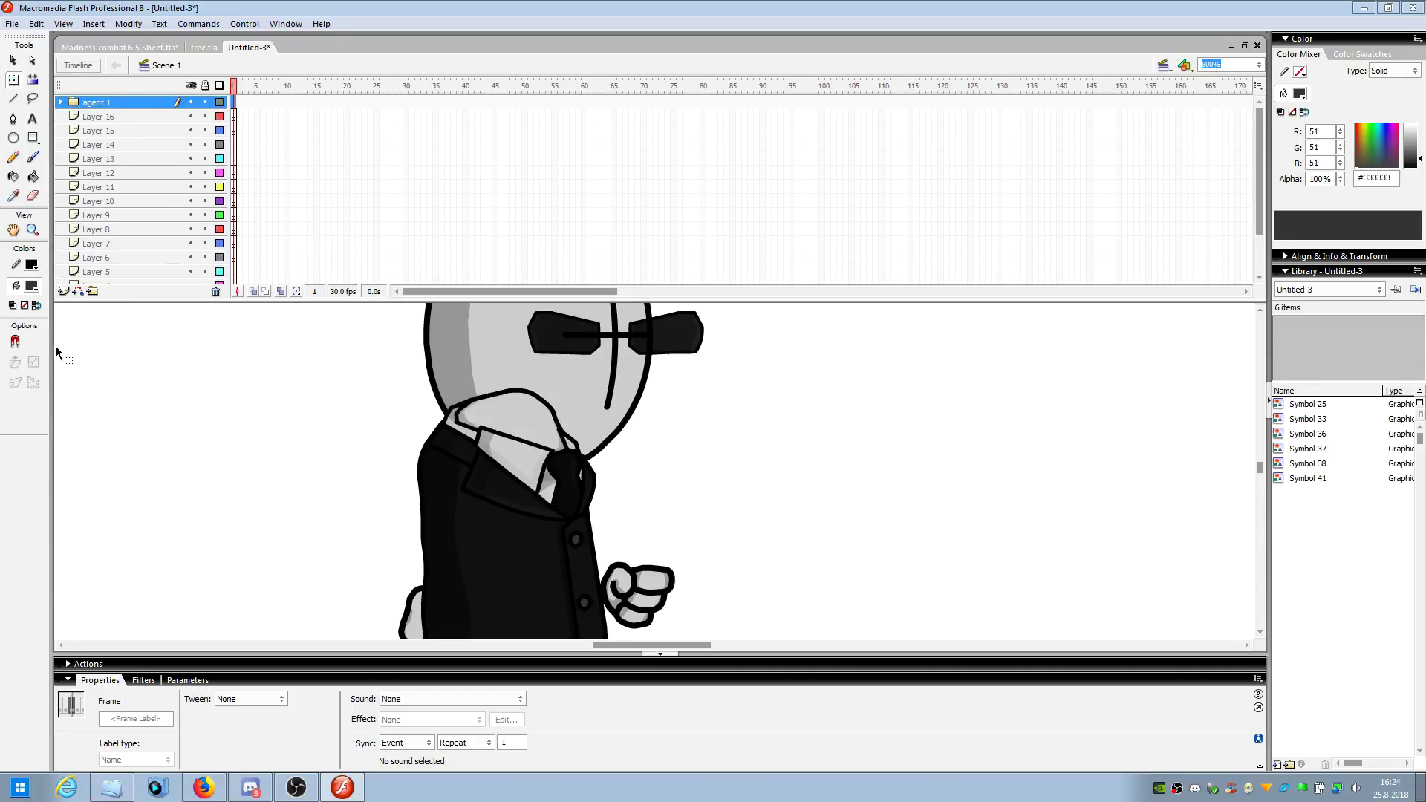
pyautogui.click(61, 103)
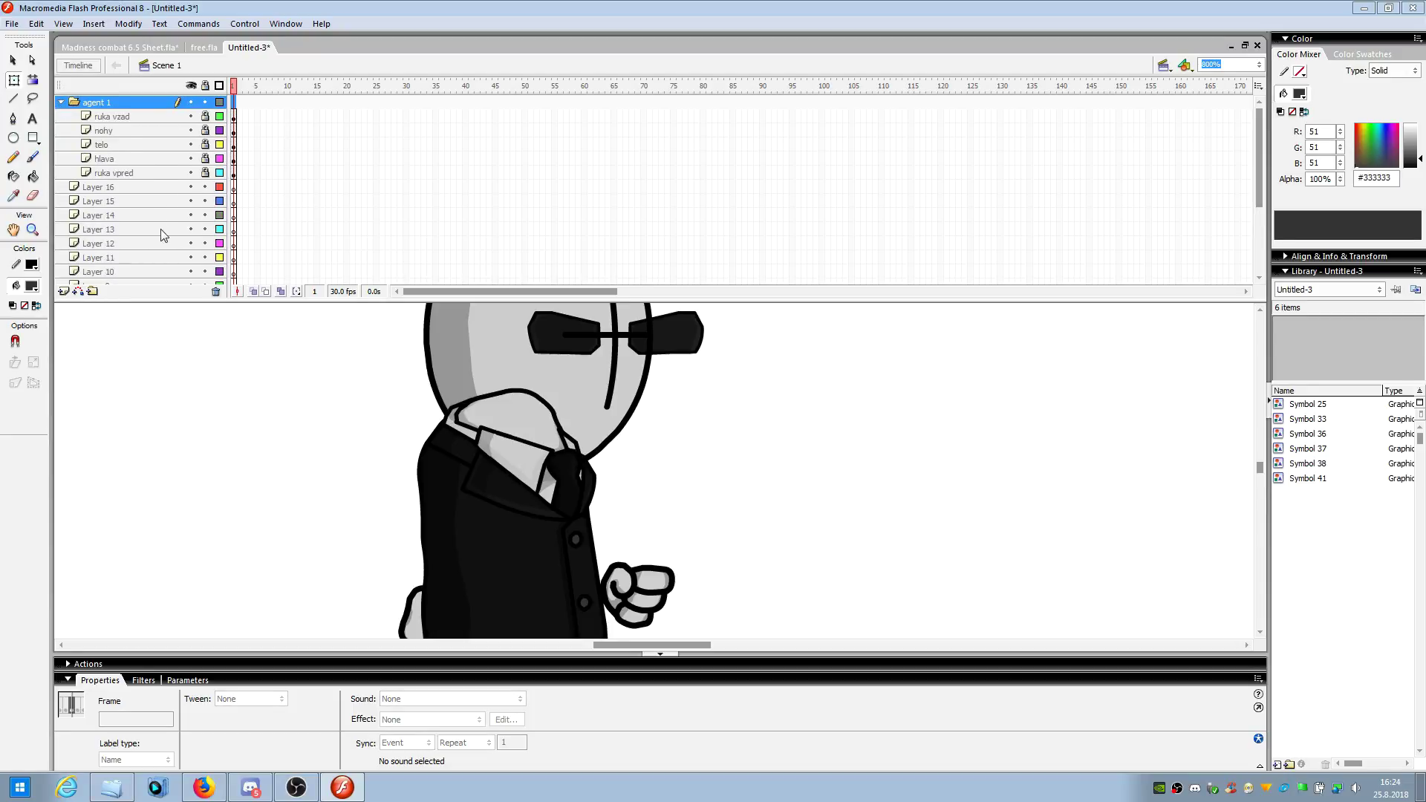
# - Reorder the layers in the agent 1 folder from top to bottom as ruka vpred, hlava, telo, nohy, ruka vzad
pyautogui.click(345, 487)
pyautogui.scroll(-3, 333, 491)
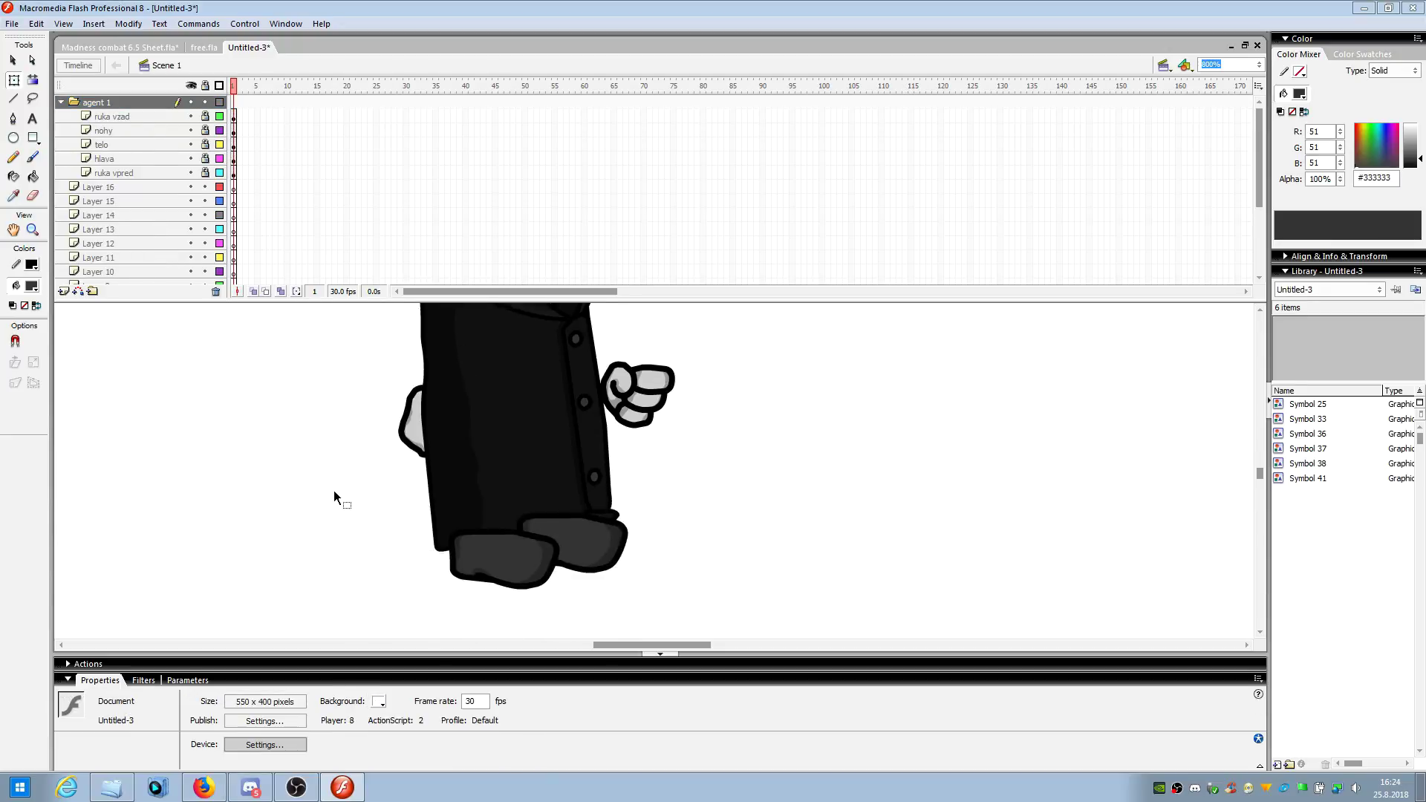
pyautogui.scroll(4, 333, 491)
pyautogui.scroll(-3, 333, 490)
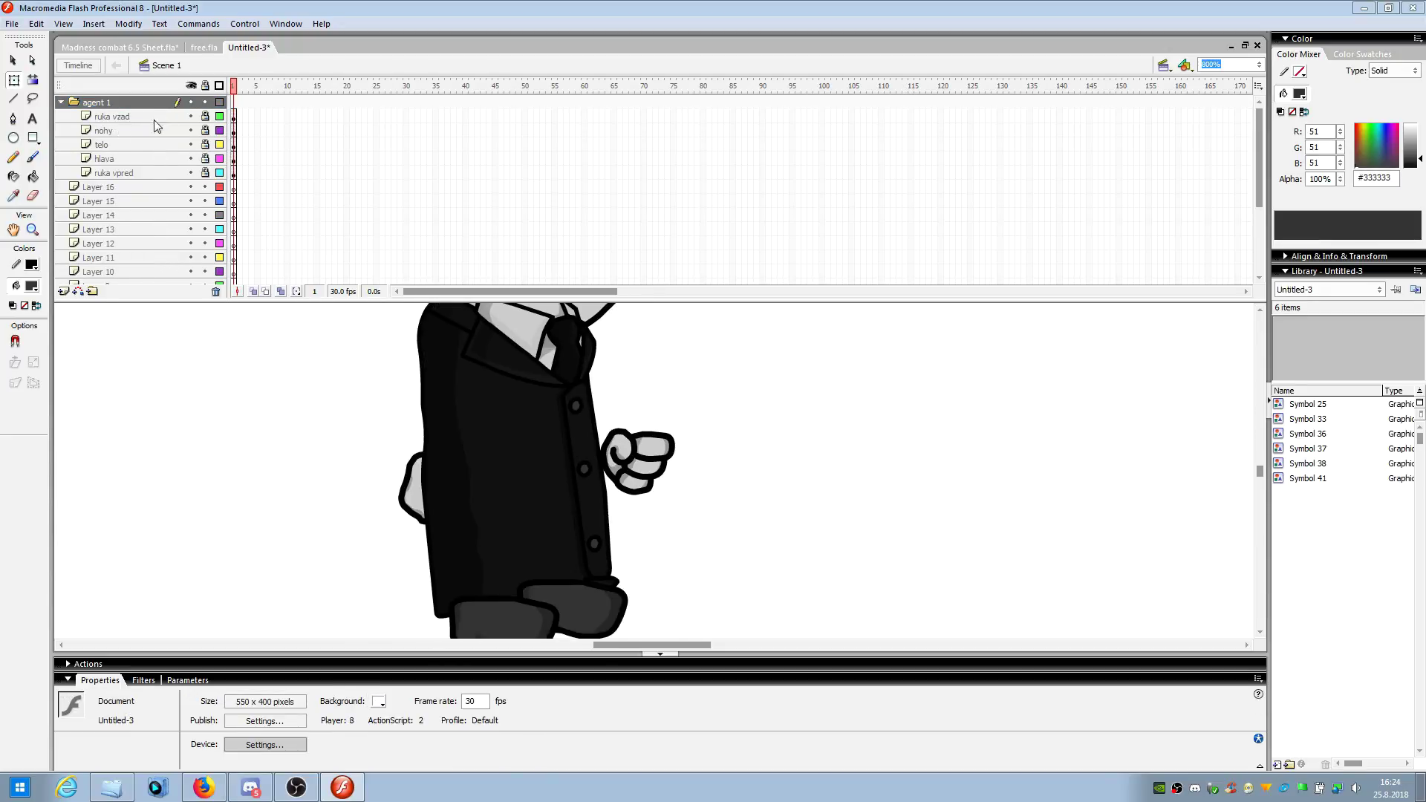
pyautogui.moveTo(122, 175); pyautogui.dragTo(135, 123)
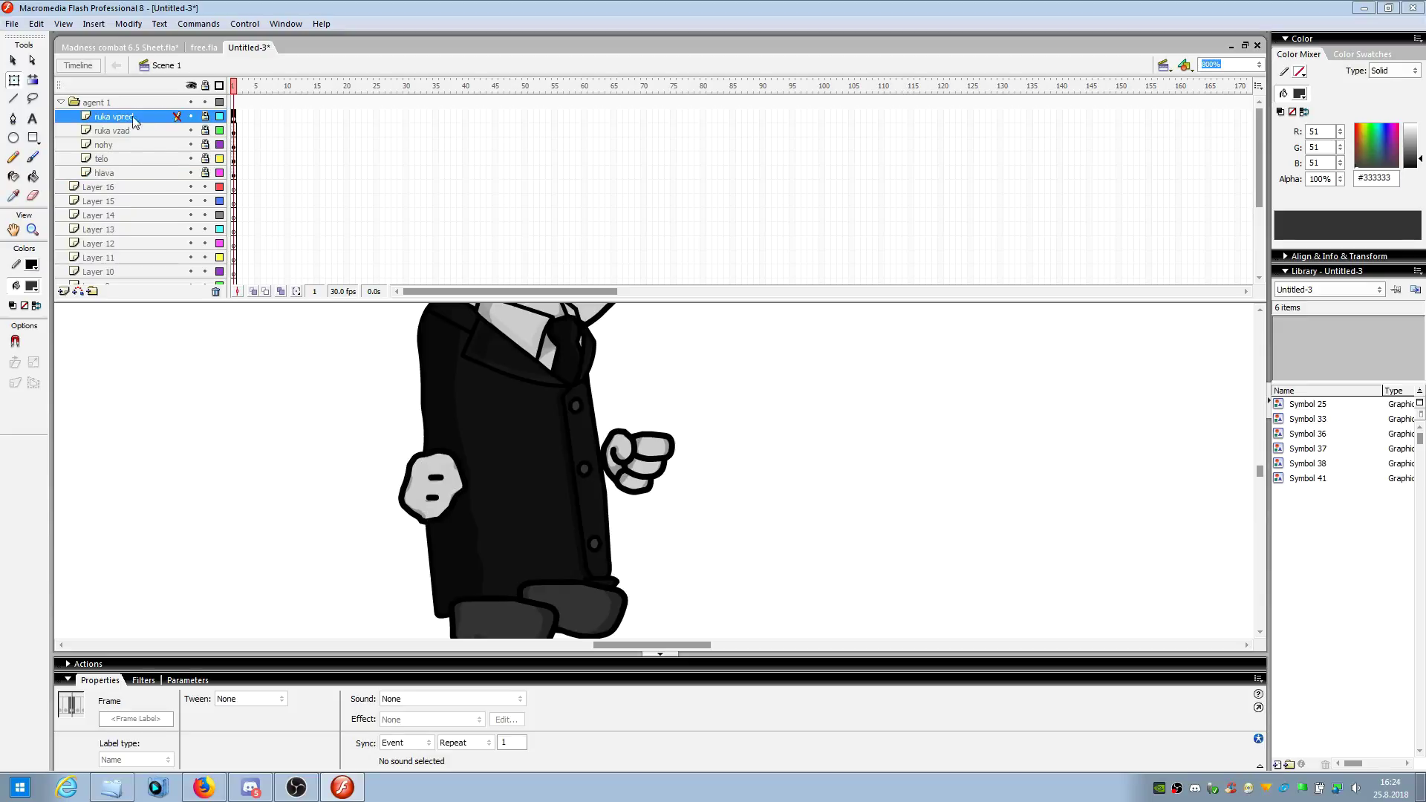
pyautogui.moveTo(110, 174)
pyautogui.mouseDown()
pyautogui.moveTo(111, 128)
pyautogui.moveTo(112, 154)
pyautogui.mouseUp()
pyautogui.click(111, 175)
pyautogui.click(395, 316)
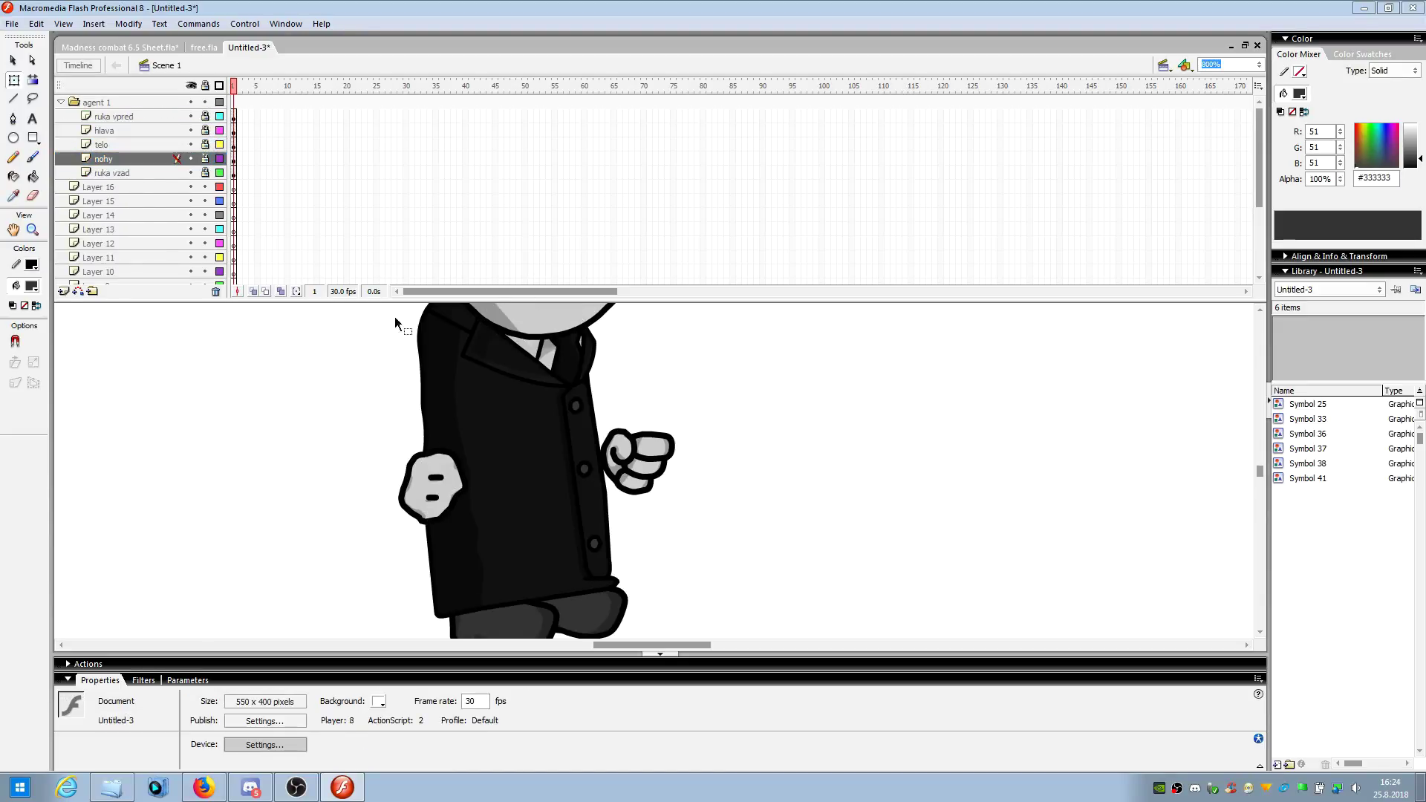
# - Delete the unused layers Layer 16, Layer 15, Layer 14 and Layer 13 below the agent 1 folder
pyautogui.click(104, 186)
pyautogui.scroll(-1, 119, 253)
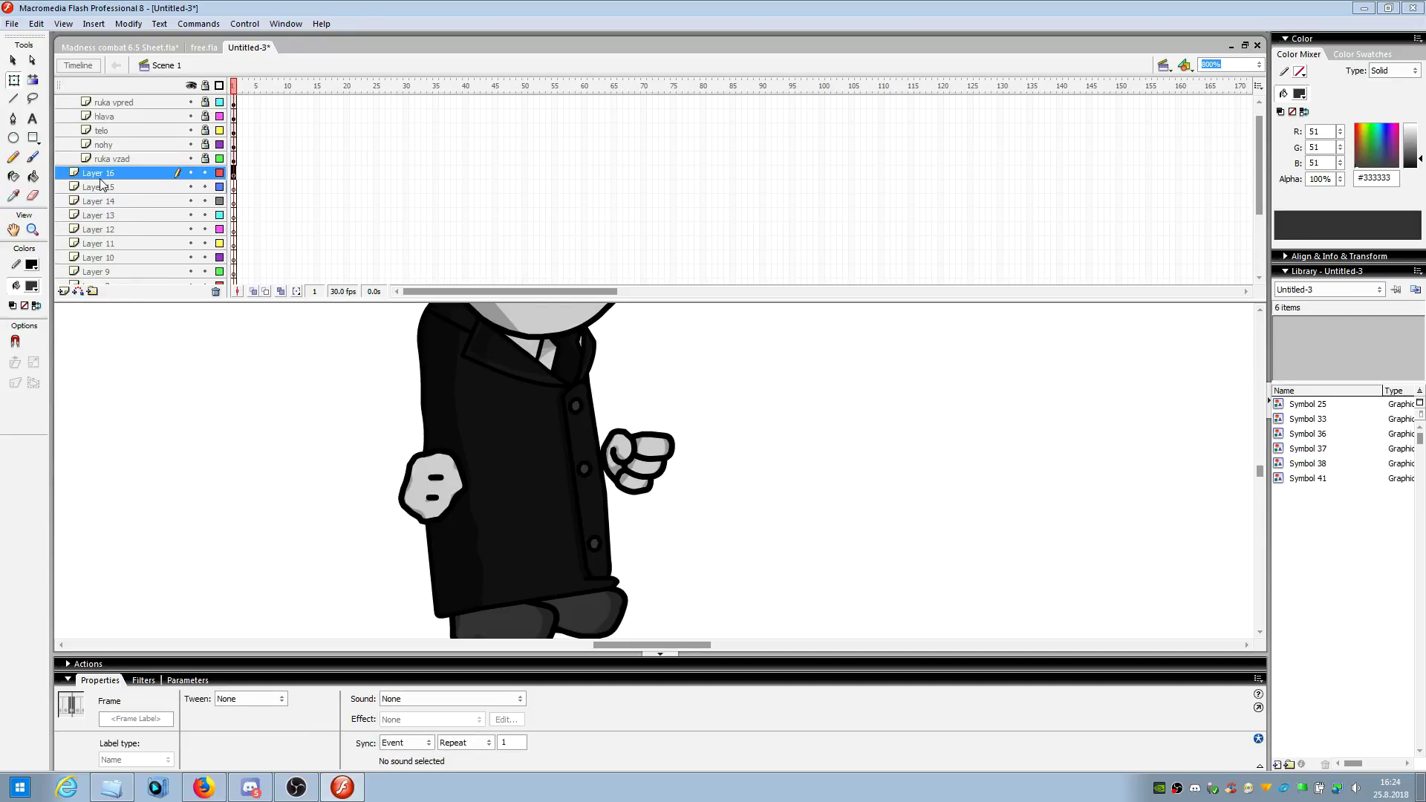
pyautogui.moveTo(109, 185)
pyautogui.mouseDown()
pyautogui.moveTo(119, 204)
pyautogui.moveTo(117, 180)
pyautogui.mouseUp()
pyautogui.rightClick(117, 181)
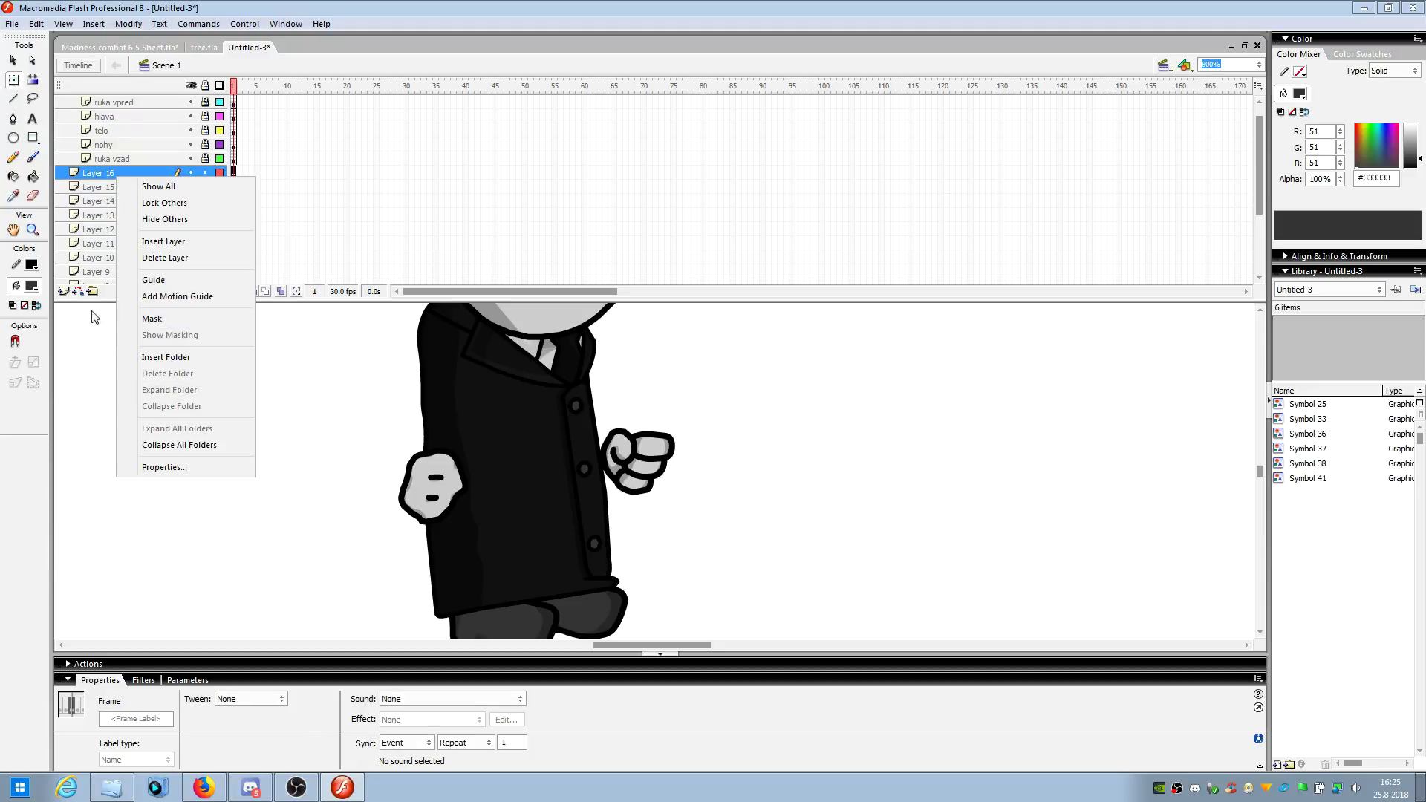
pyautogui.click(180, 259)
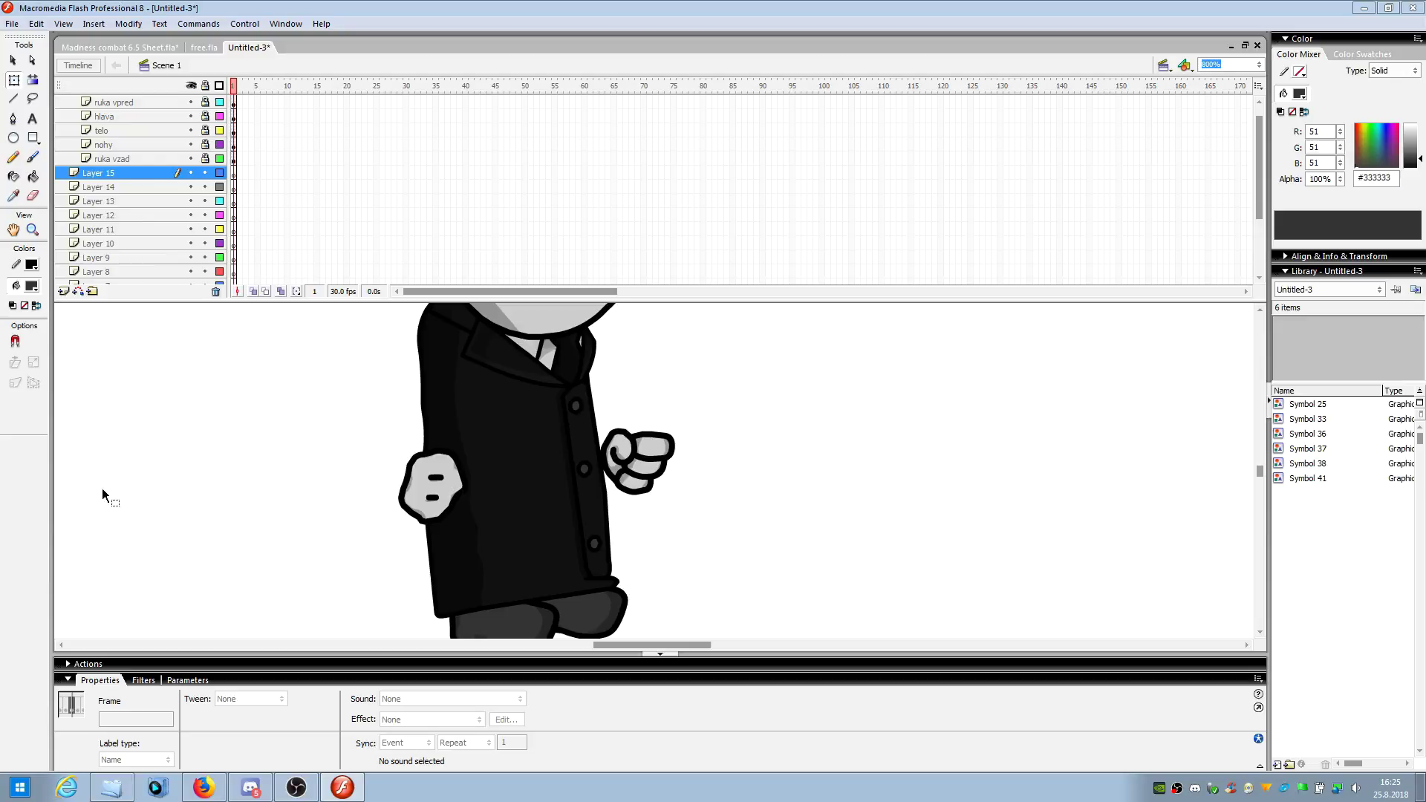
pyautogui.rightClick(108, 174)
pyautogui.click(148, 257)
pyautogui.rightClick(96, 177)
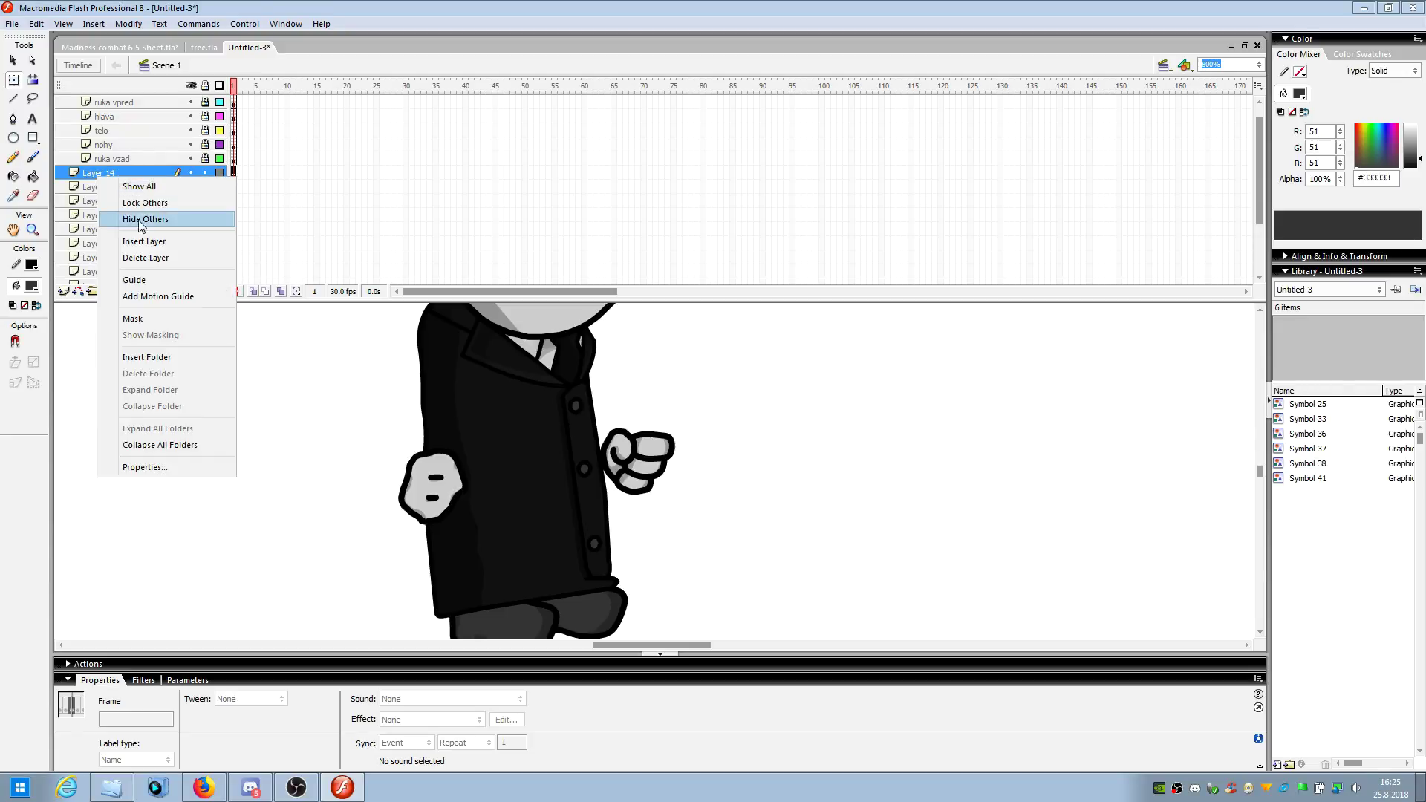
pyautogui.click(147, 258)
pyautogui.rightClick(121, 168)
pyautogui.click(186, 245)
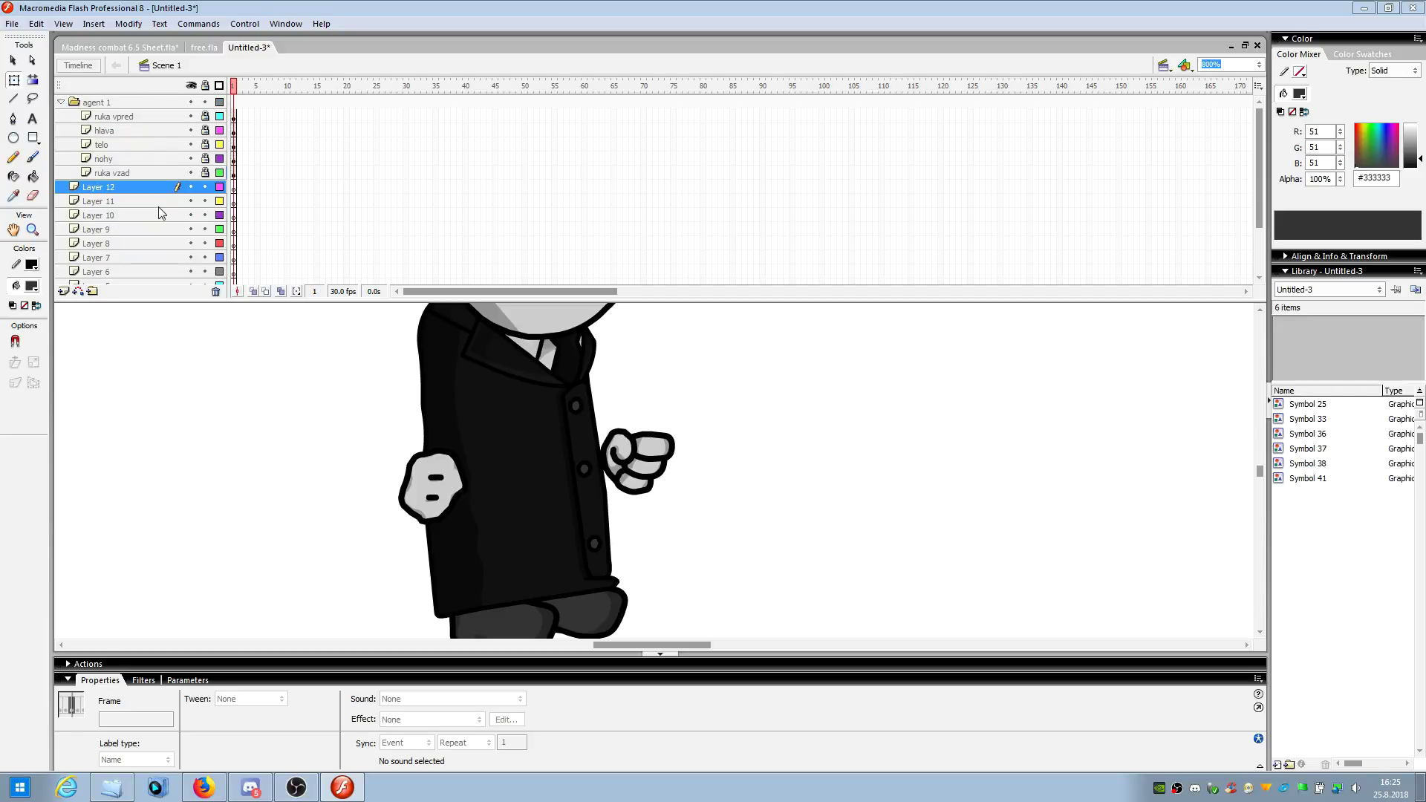
# - Add a new layer above the agent 1 folder and name it "kamera"
pyautogui.click(115, 102)
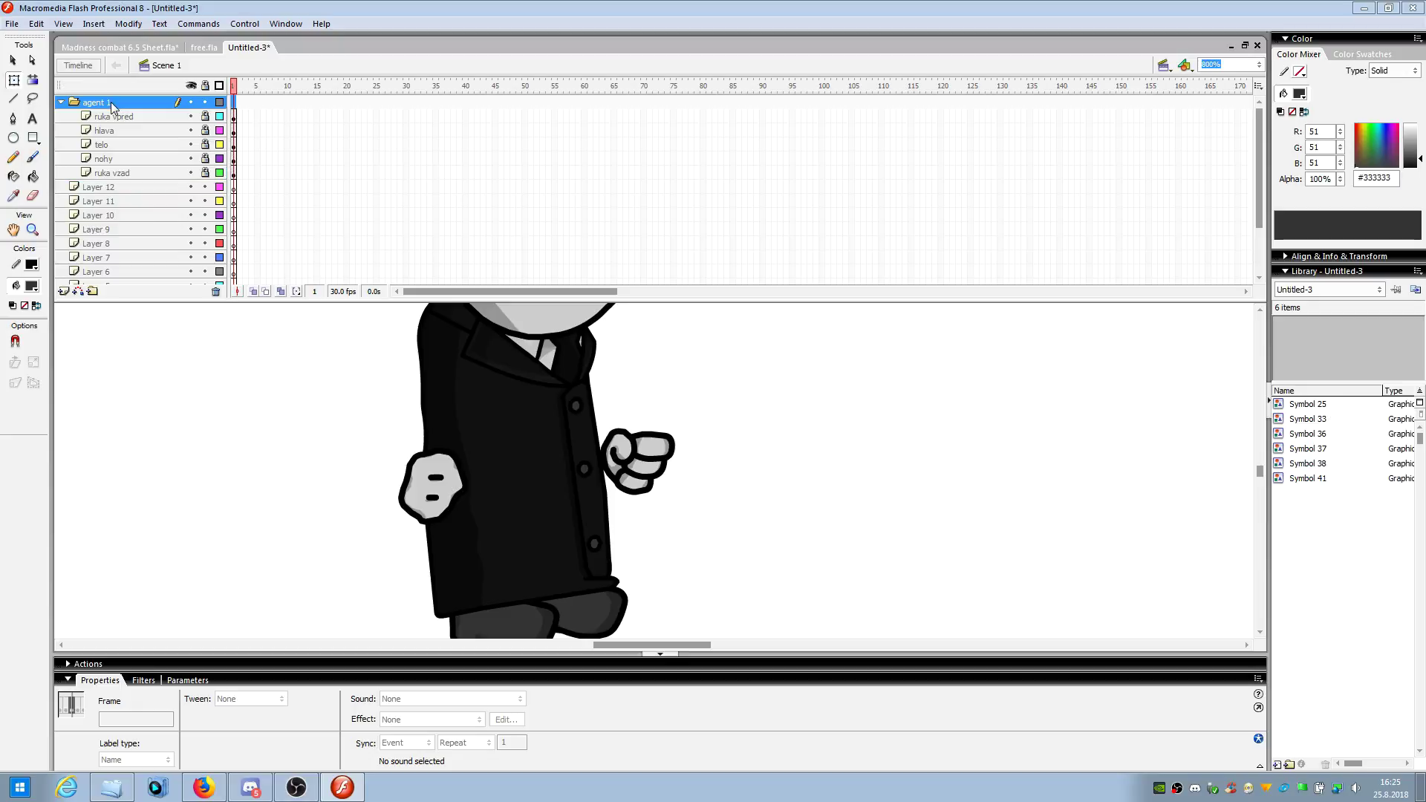
pyautogui.click(63, 293)
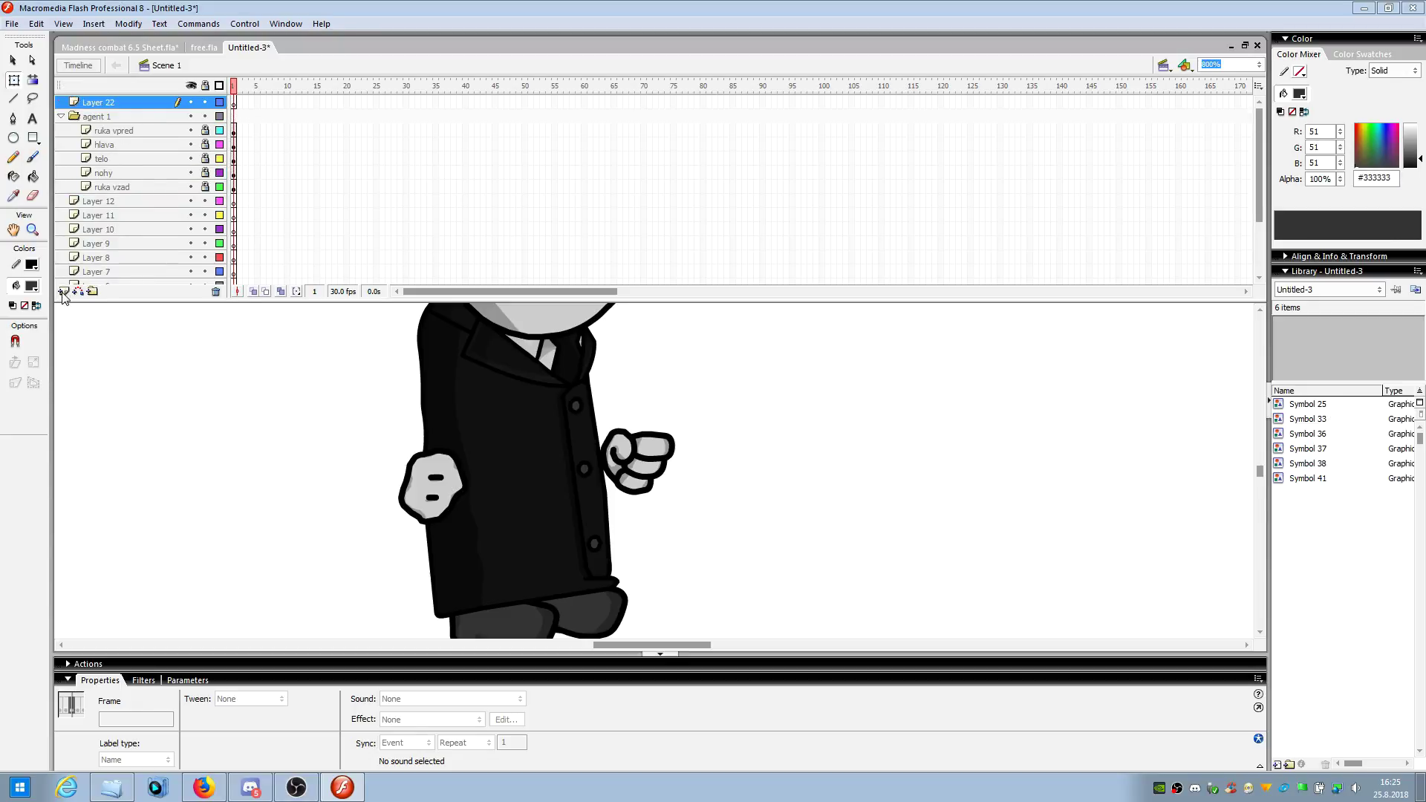
pyautogui.doubleClick(126, 108)
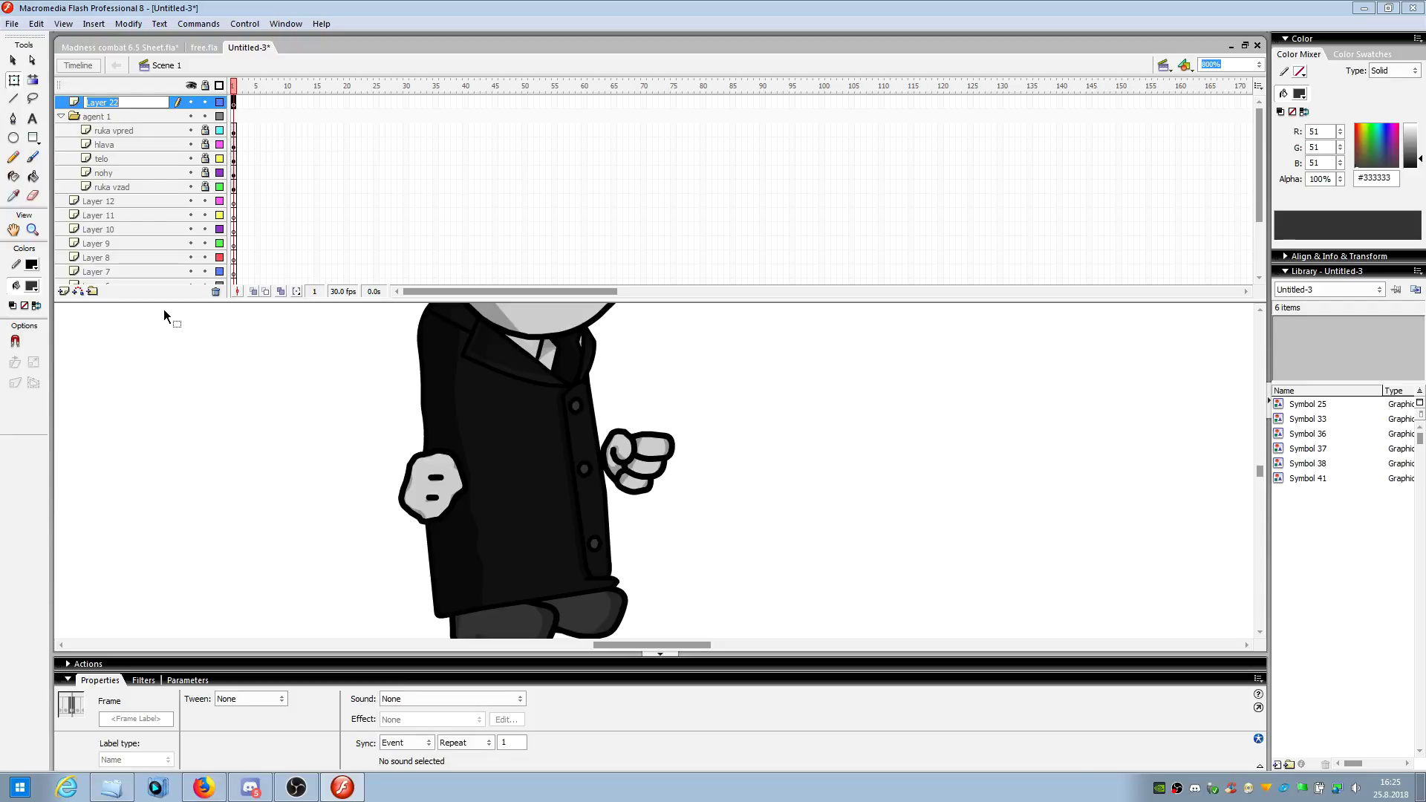
pyautogui.write('kamera')
pyautogui.press('Return')
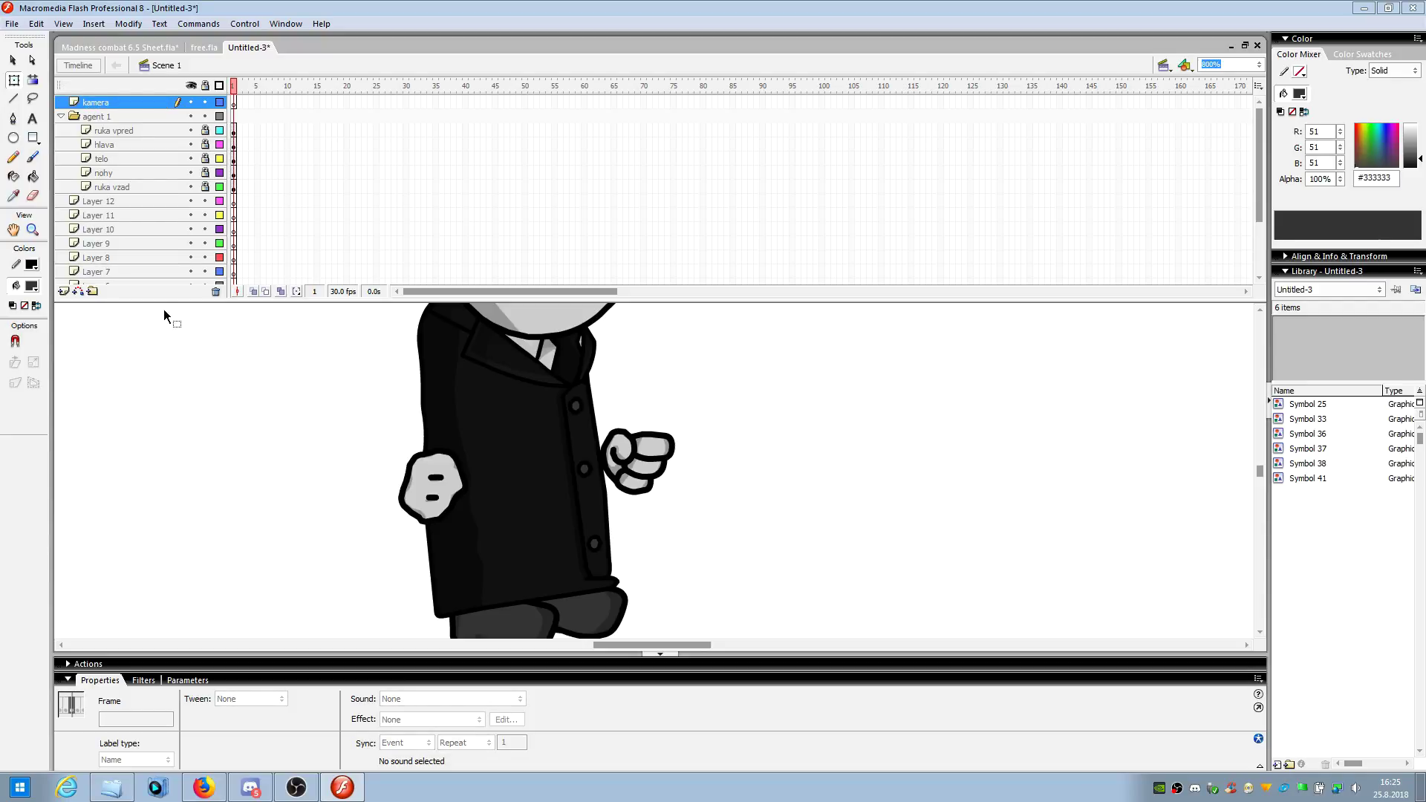
# - Switch to the Madness combat 6.5 Sheet.fla document and go to frame 1 of its timeline at 100% zoom
pyautogui.click(1259, 65)
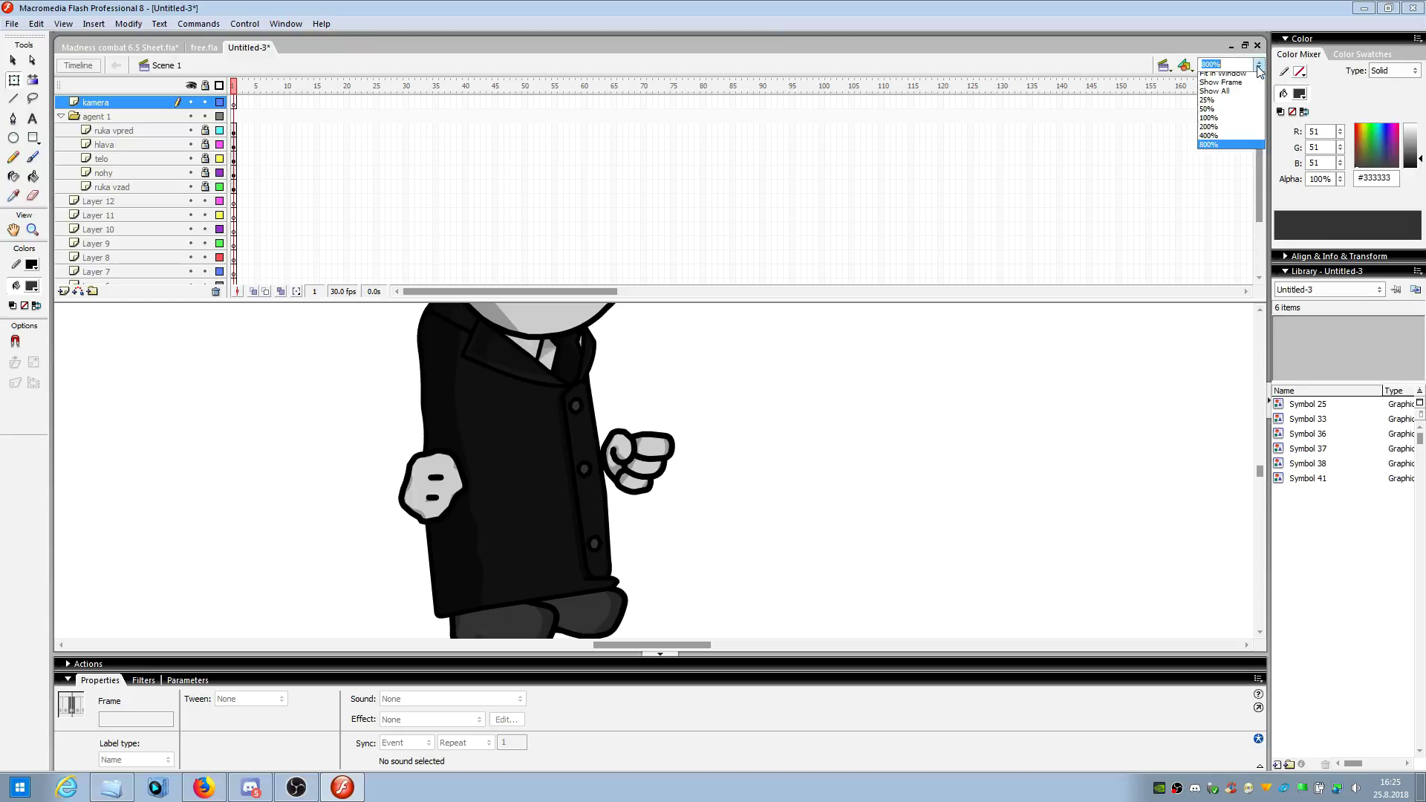
pyautogui.click(1211, 107)
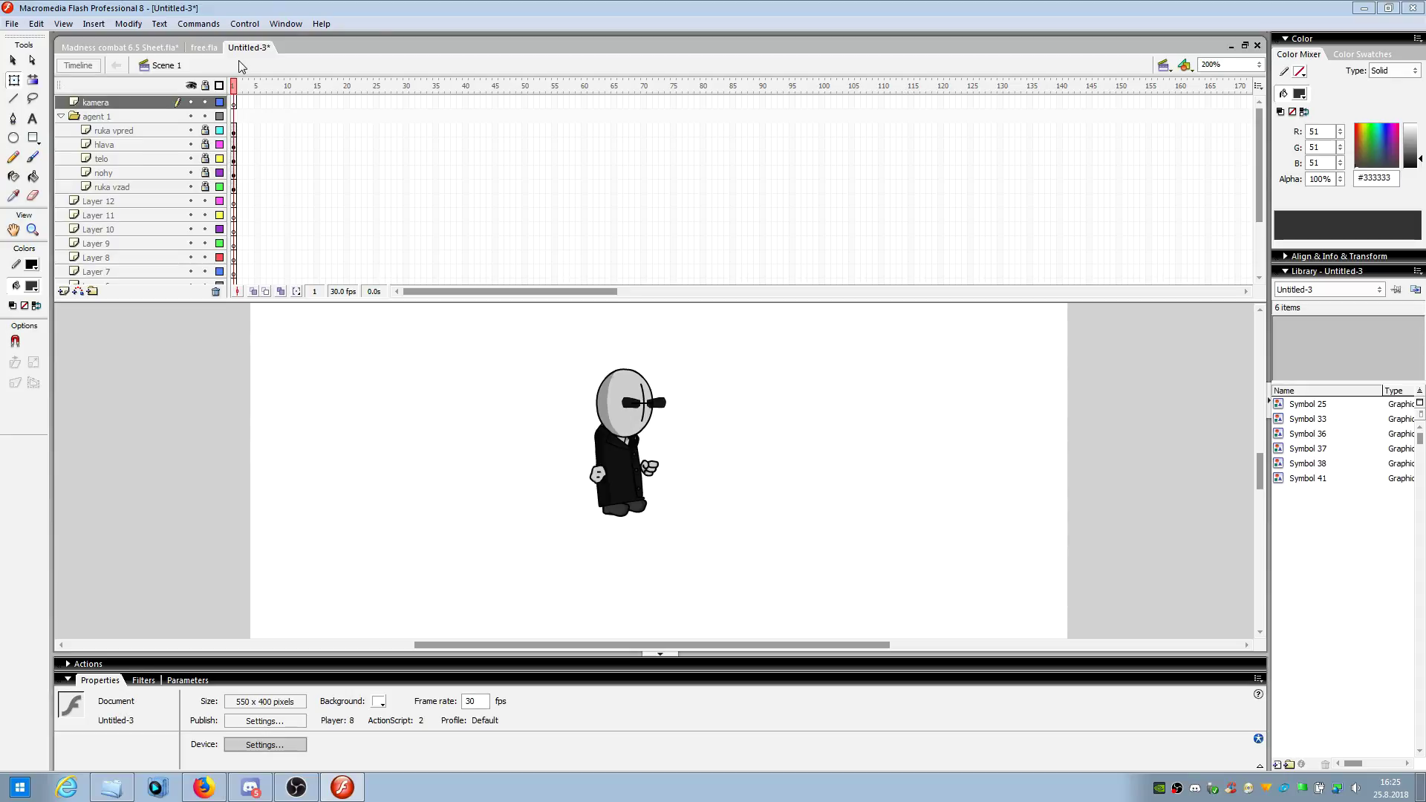
pyautogui.click(108, 49)
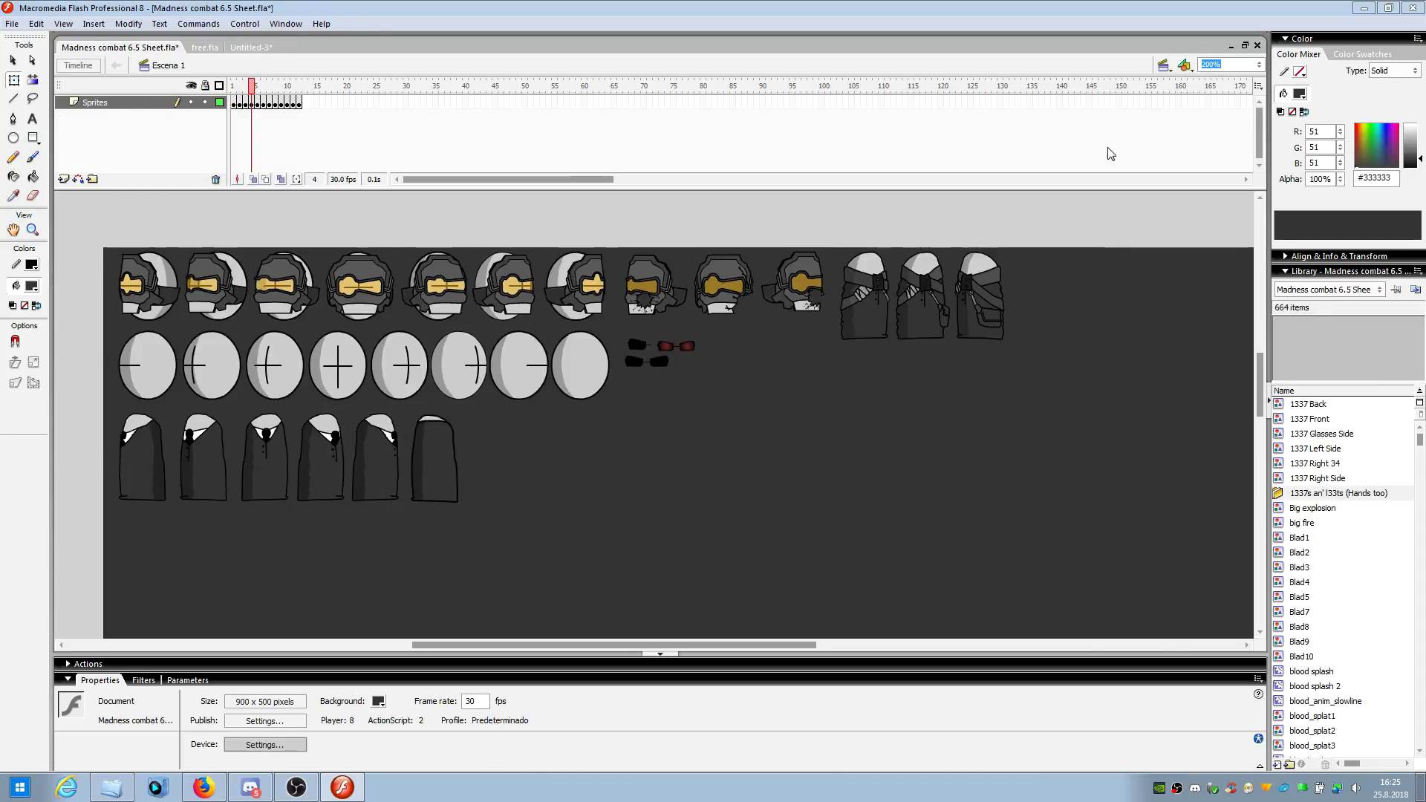
pyautogui.click(1260, 65)
pyautogui.click(1222, 124)
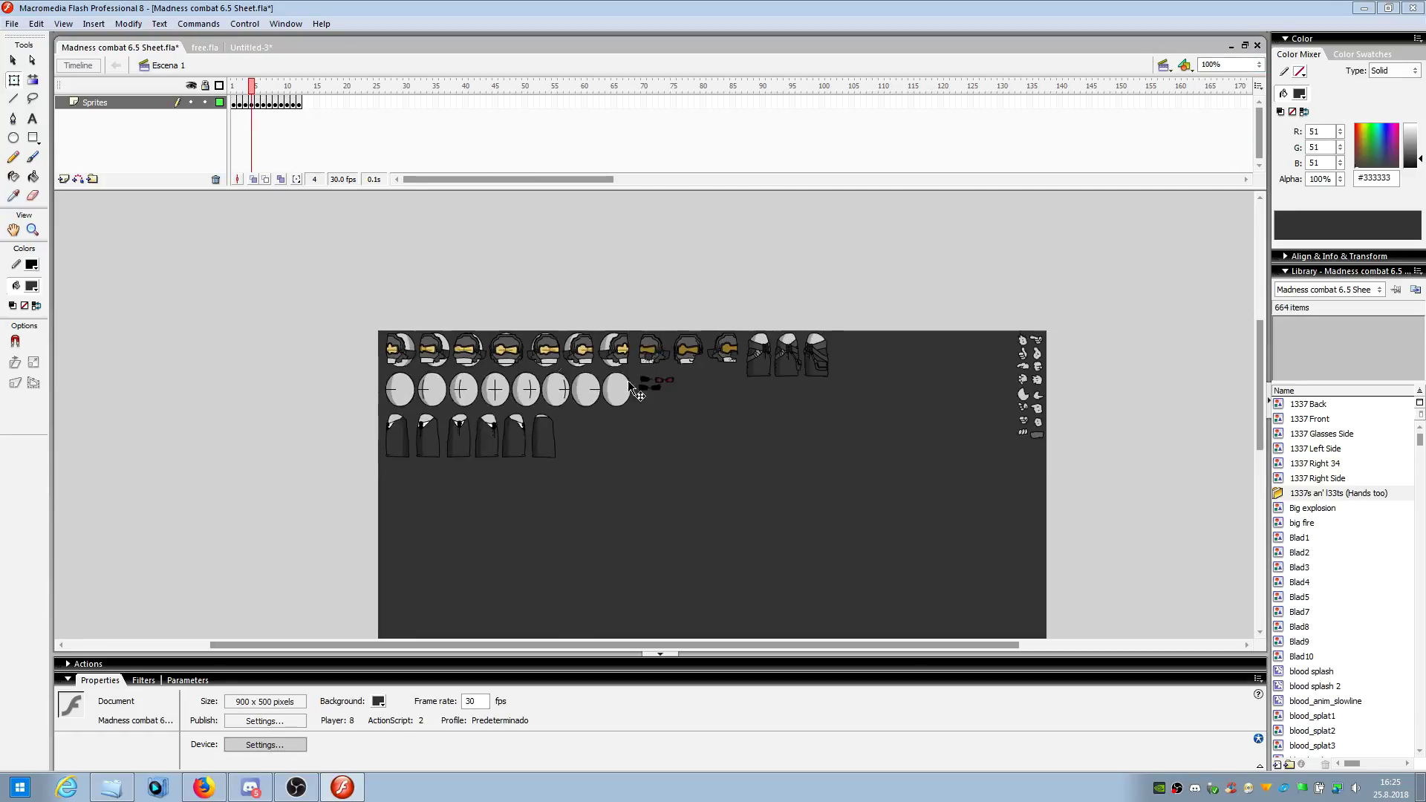
pyautogui.click(233, 87)
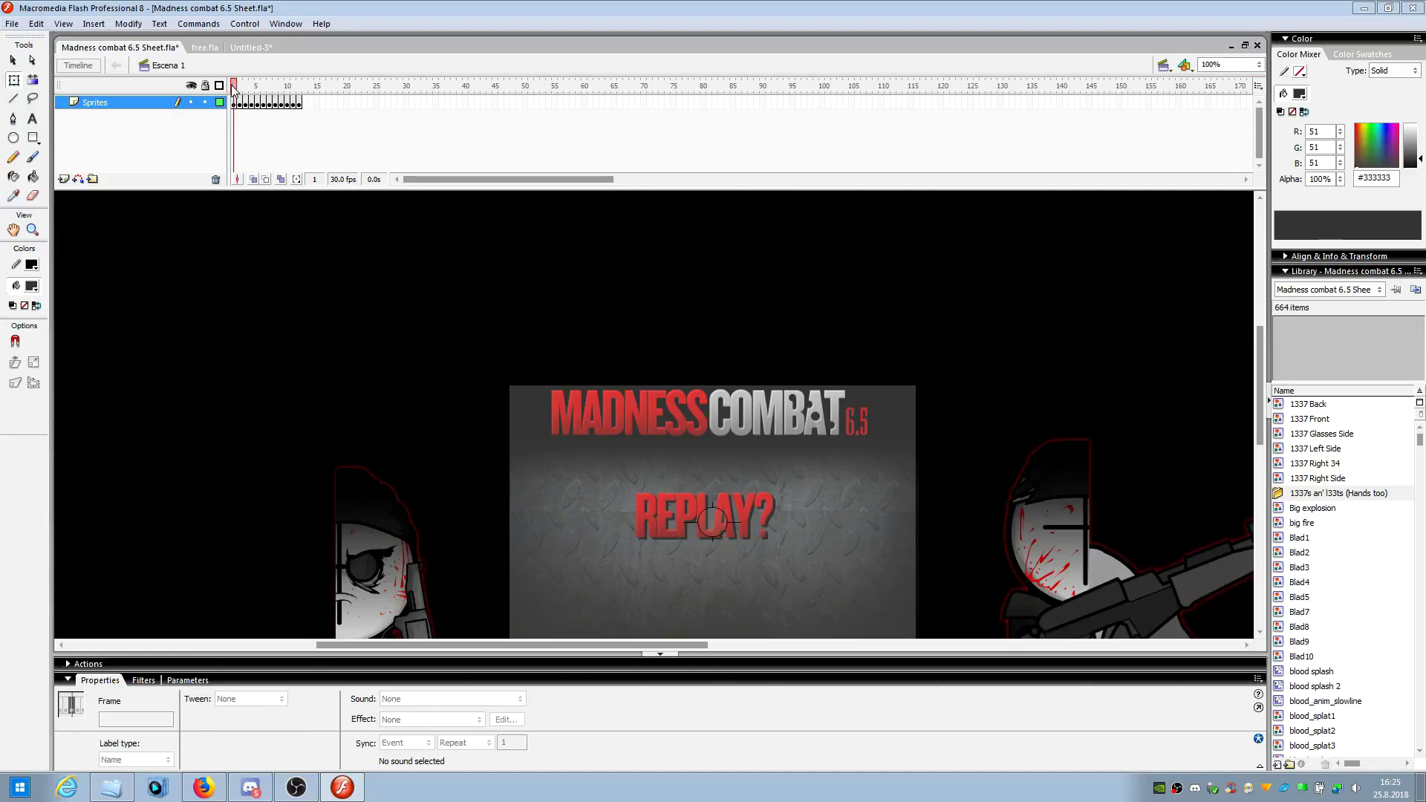
# - Copy the REPLAY? movie clip from frame 1 of Madness combat 6.5 Sheet.fla and paste it in place on Untitled-3's kamera layer
pyautogui.click(751, 485)
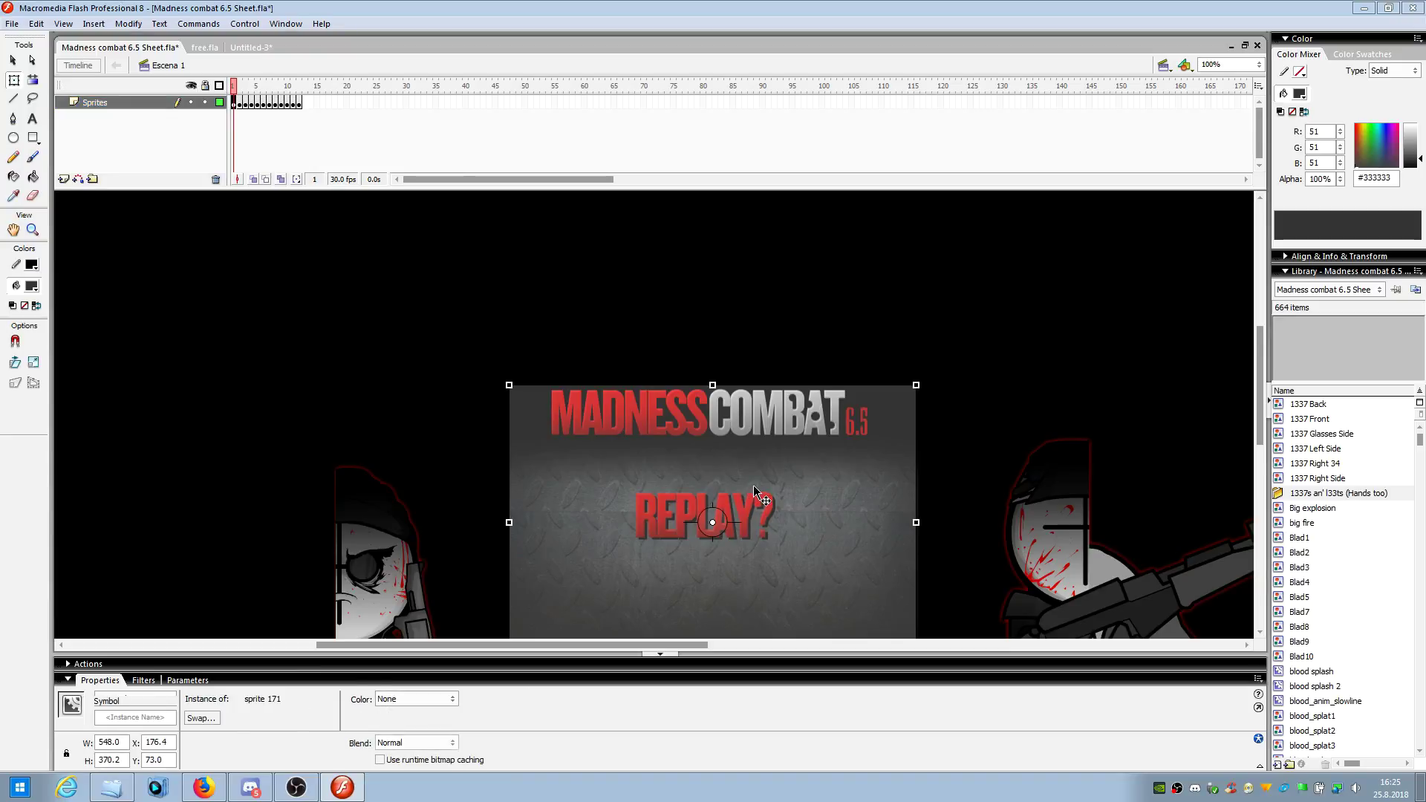
pyautogui.scroll(-2, 753, 484)
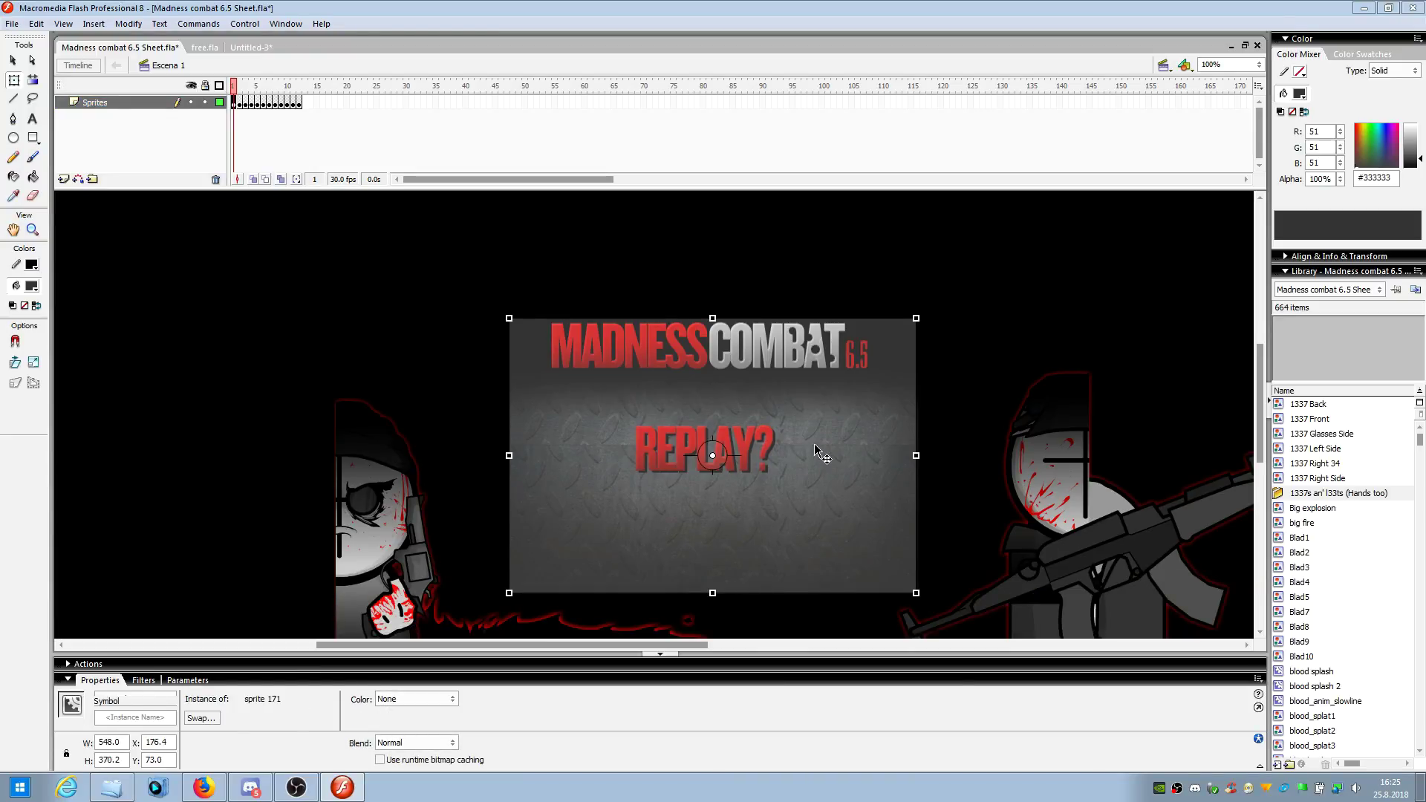
pyautogui.rightClick(795, 433)
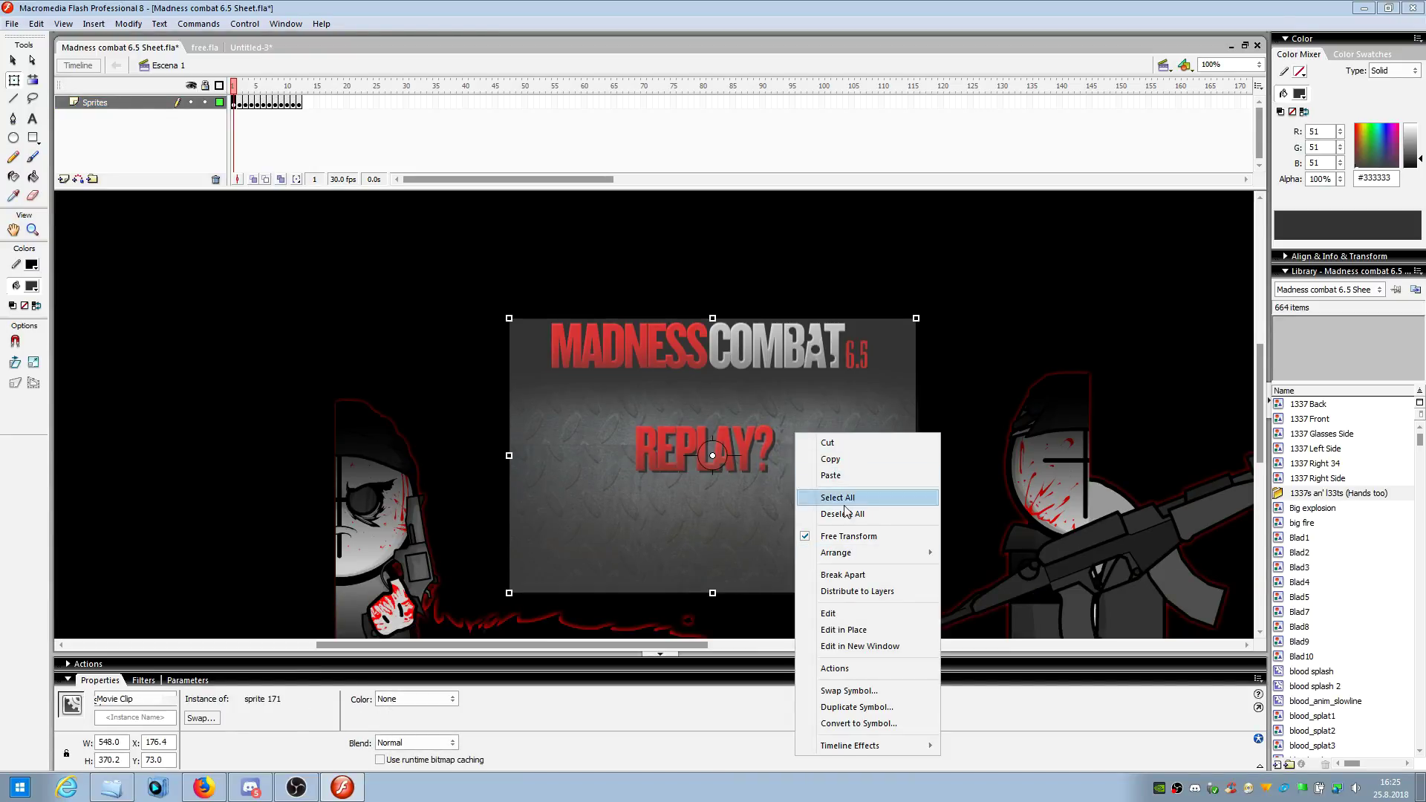
pyautogui.click(842, 460)
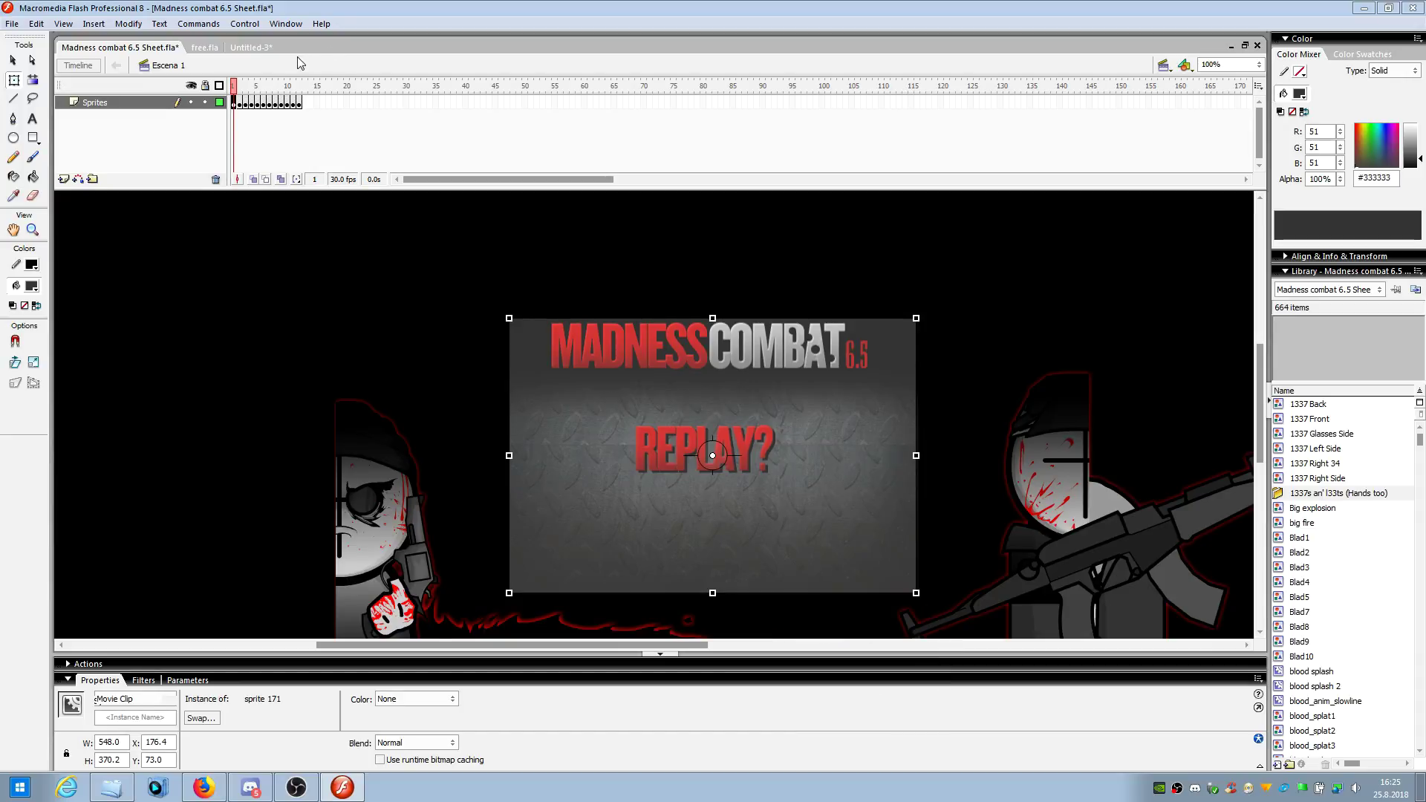
pyautogui.click(251, 49)
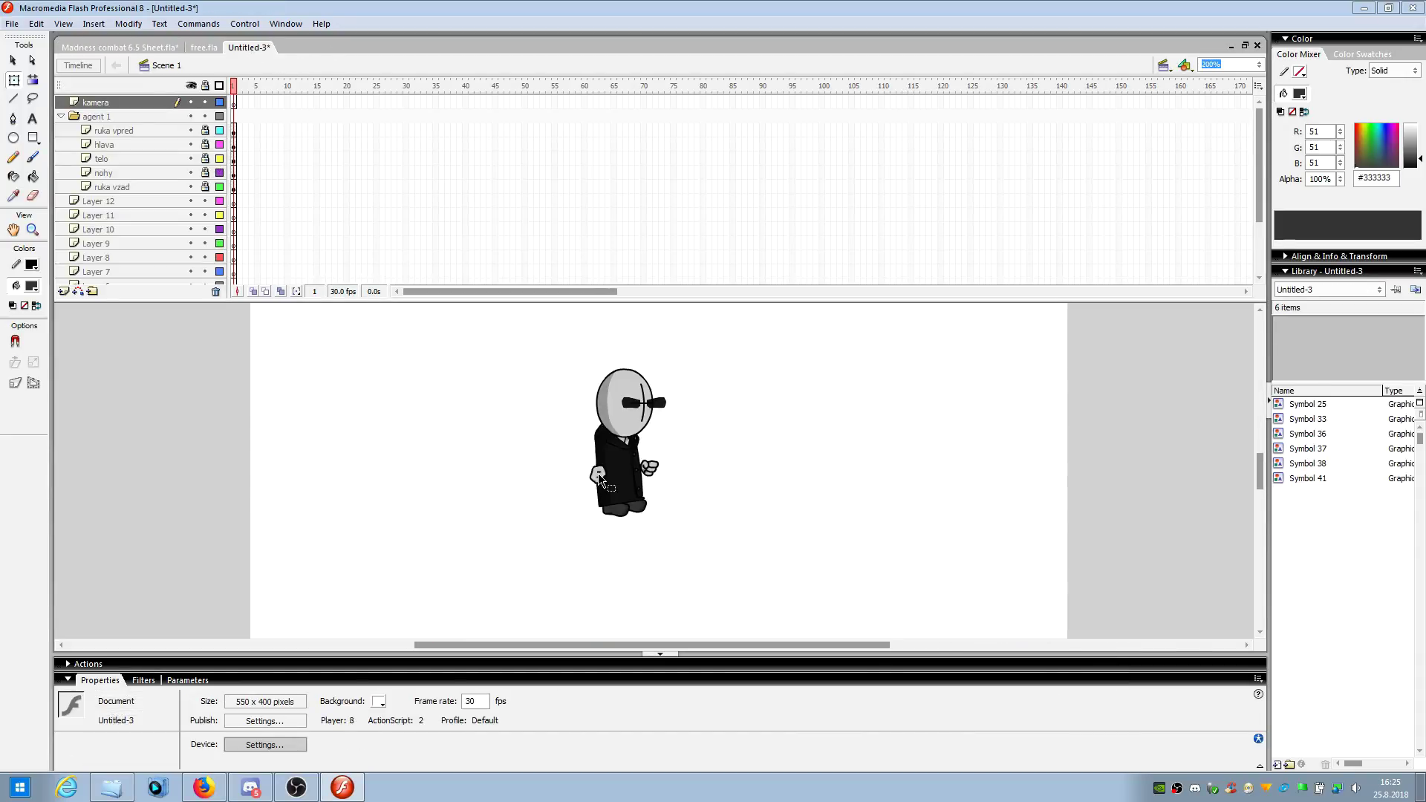
pyautogui.hotkey('ctrl', 'shift', 'v')
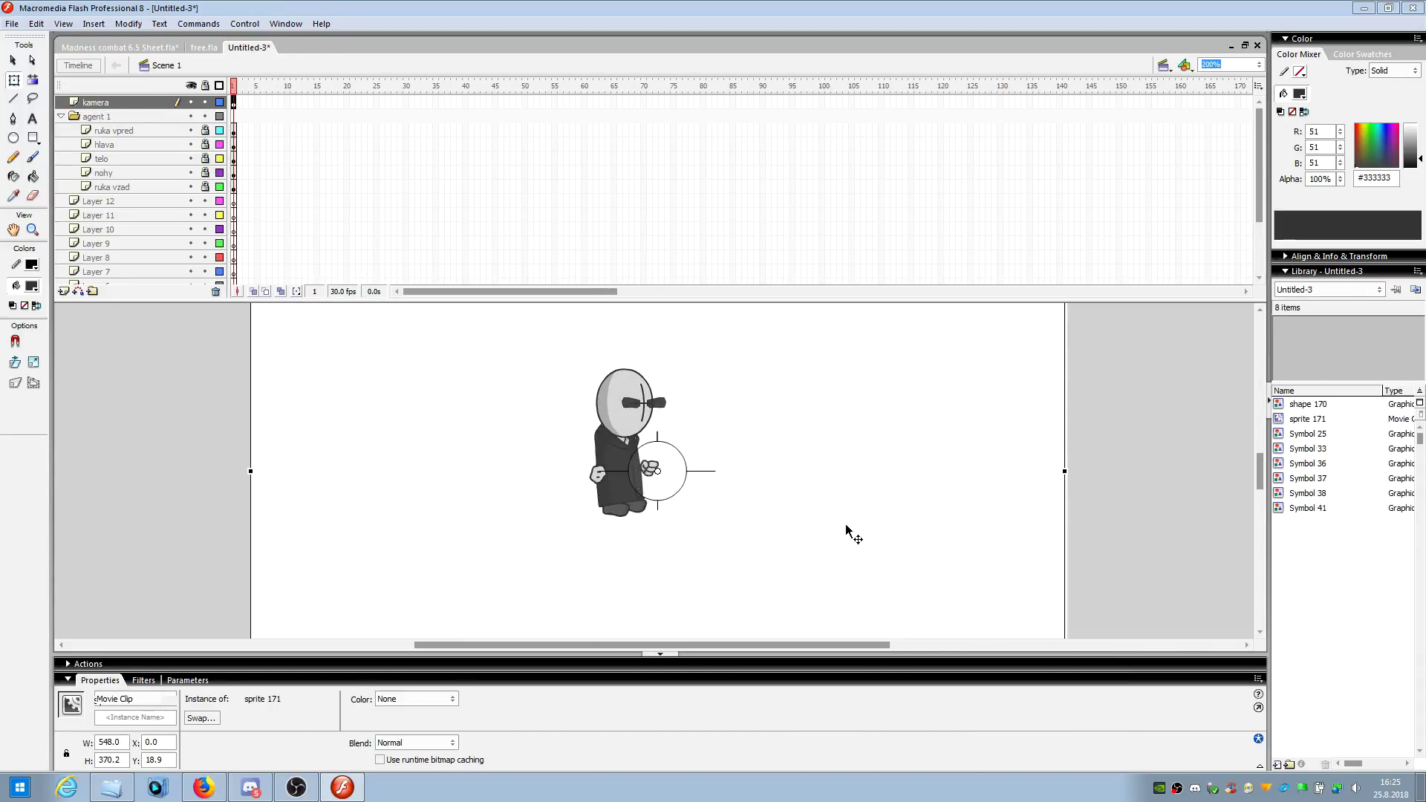
# - Try to resize the pasted camera frame to about 756 × 221 pixels
pyautogui.scroll(-2, 849, 533)
pyautogui.scroll(1, 854, 534)
pyautogui.scroll(-2, 743, 490)
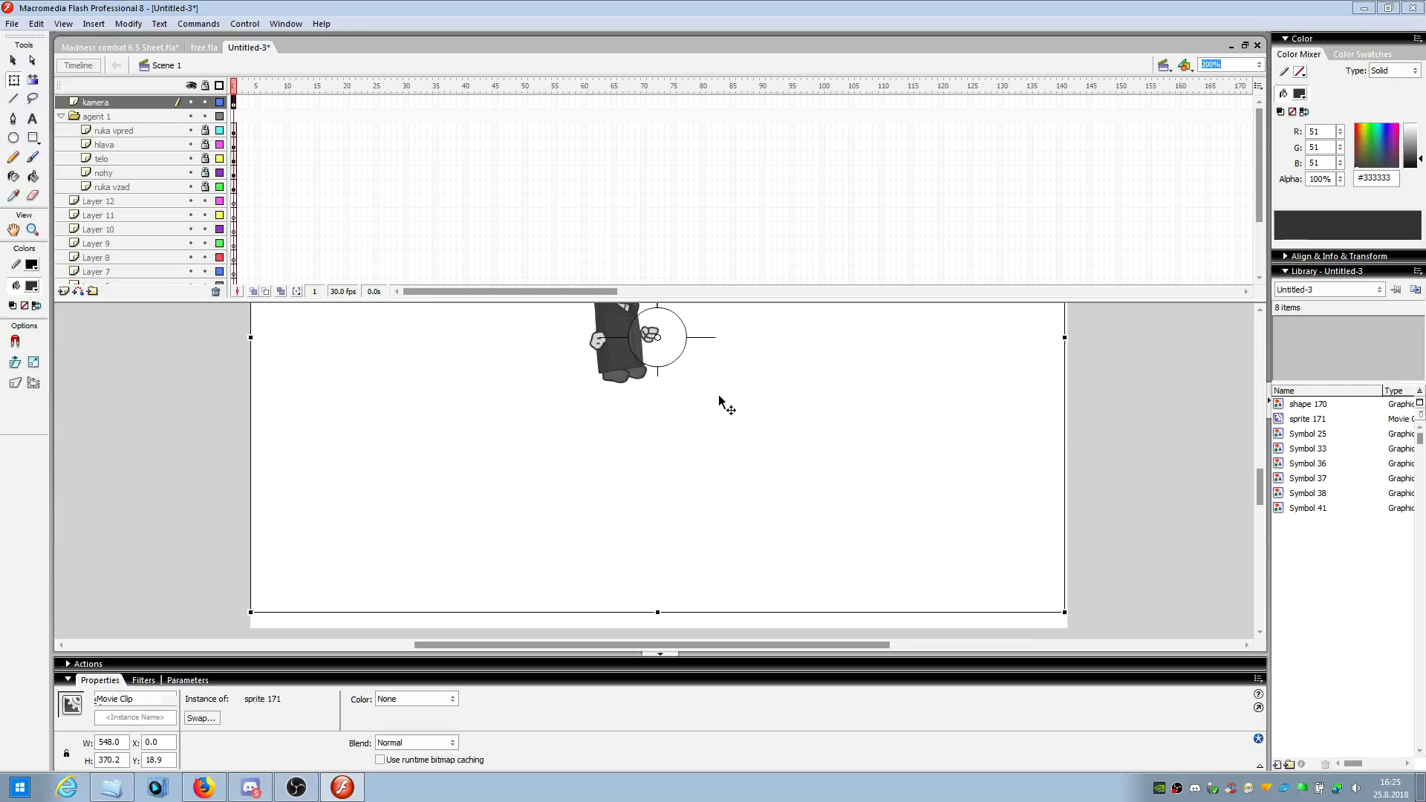
pyautogui.scroll(1, 637, 364)
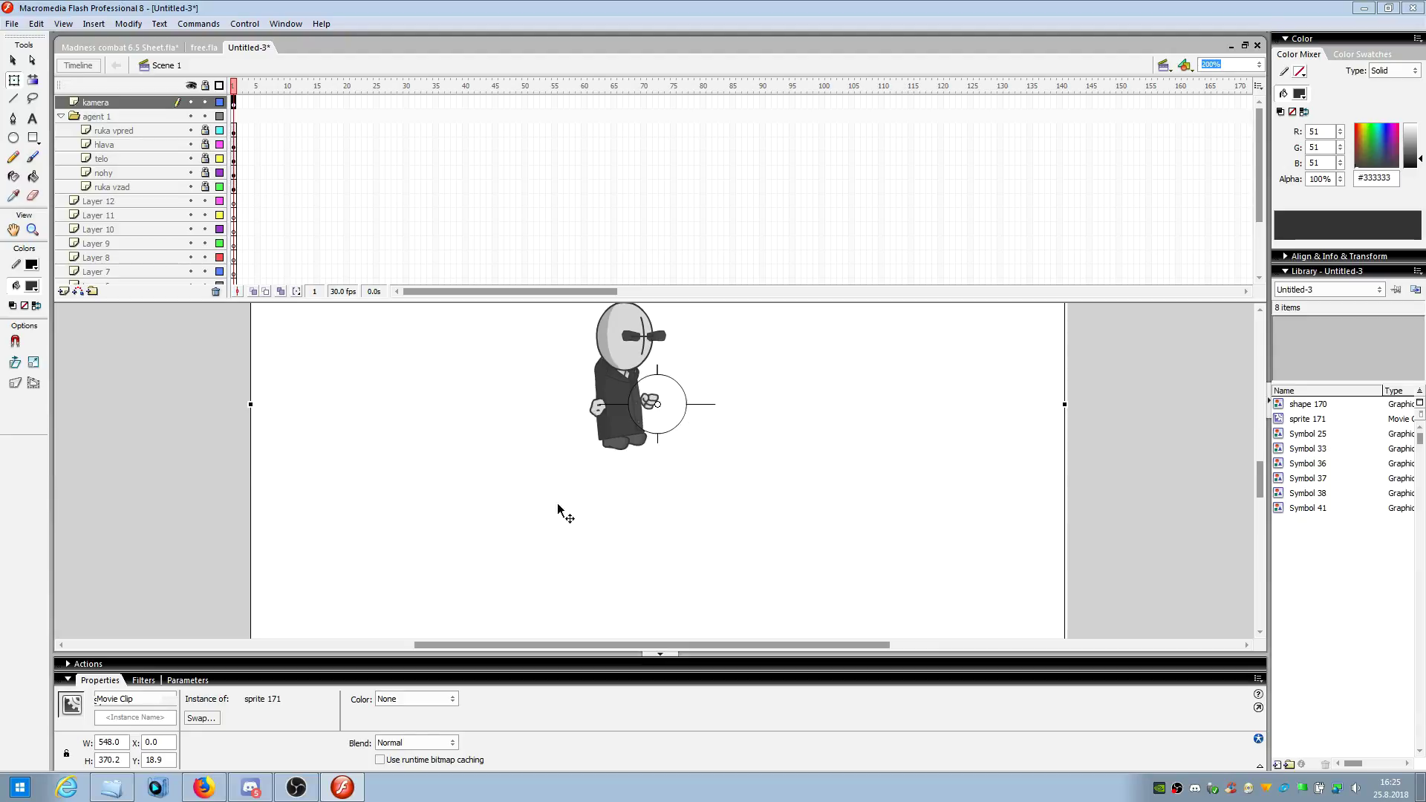
pyautogui.scroll(3, 561, 513)
pyautogui.scroll(-2, 548, 534)
pyautogui.scroll(2, 549, 528)
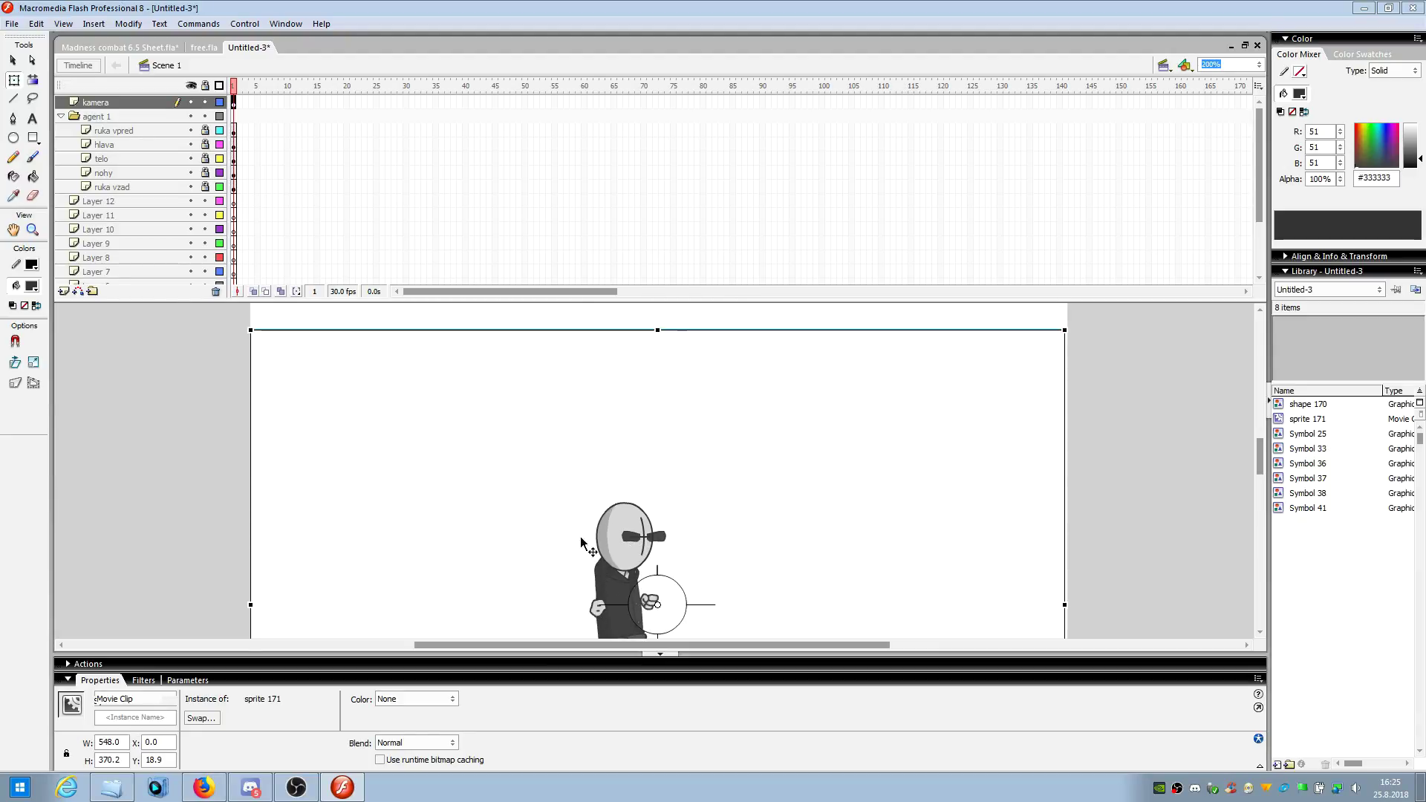
pyautogui.moveTo(1064, 332); pyautogui.dragTo(1219, 441)
pyautogui.scroll(-2, 876, 471)
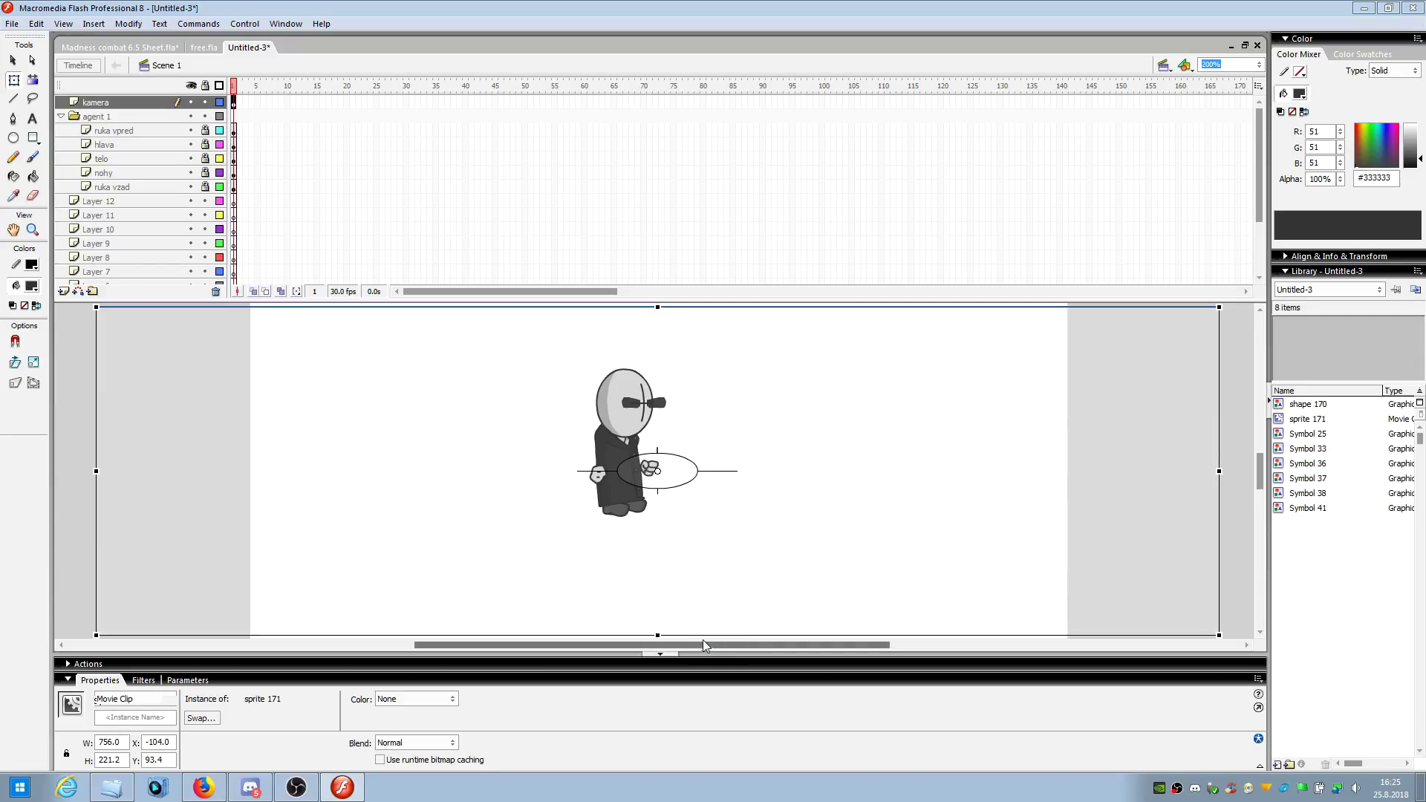
pyautogui.hotkey('ctrl', 'z')
# - Scale the camera frame down to about 378 × 253 pixels around its center
pyautogui.scroll(-3, 946, 541)
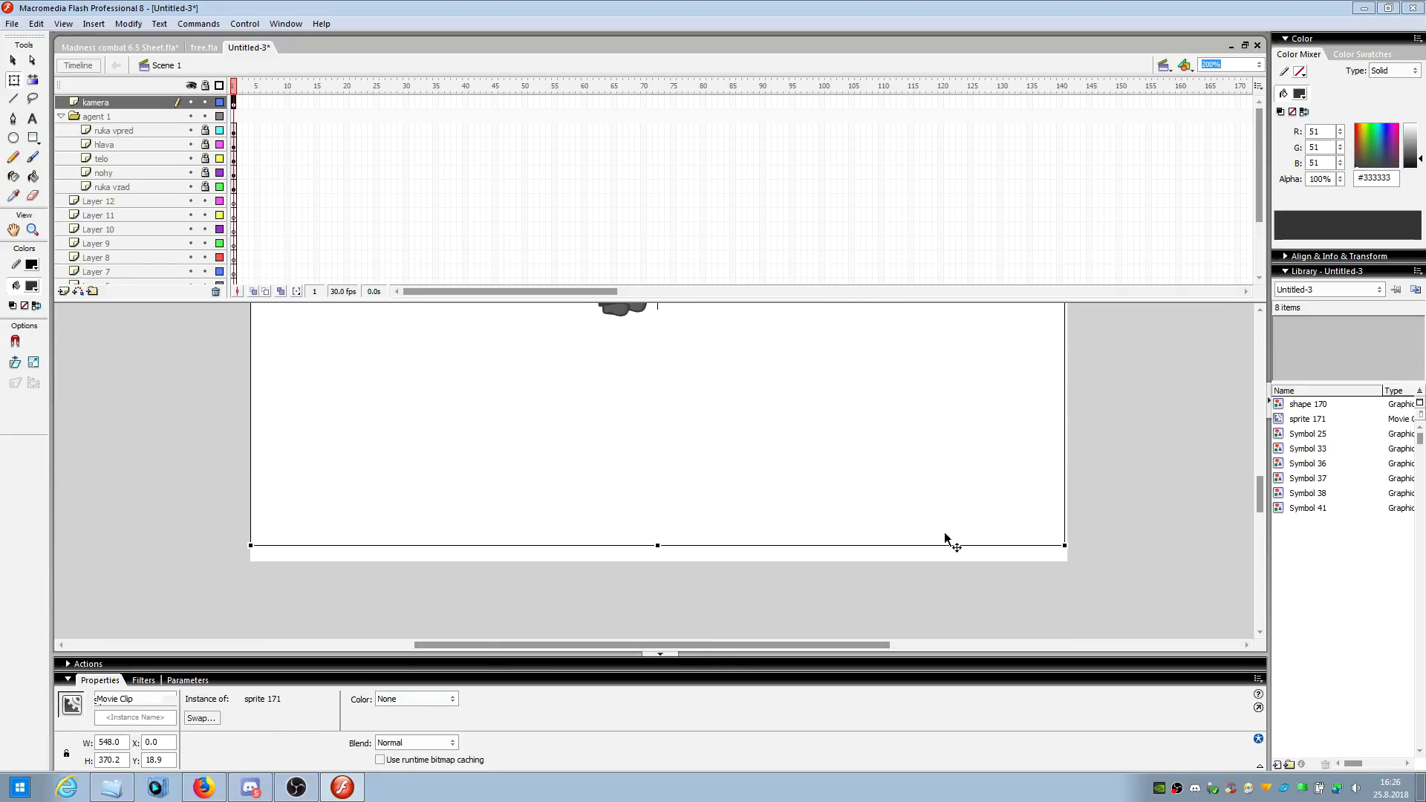
pyautogui.moveTo(1064, 545); pyautogui.dragTo(965, 471)
pyautogui.scroll(2, 965, 478)
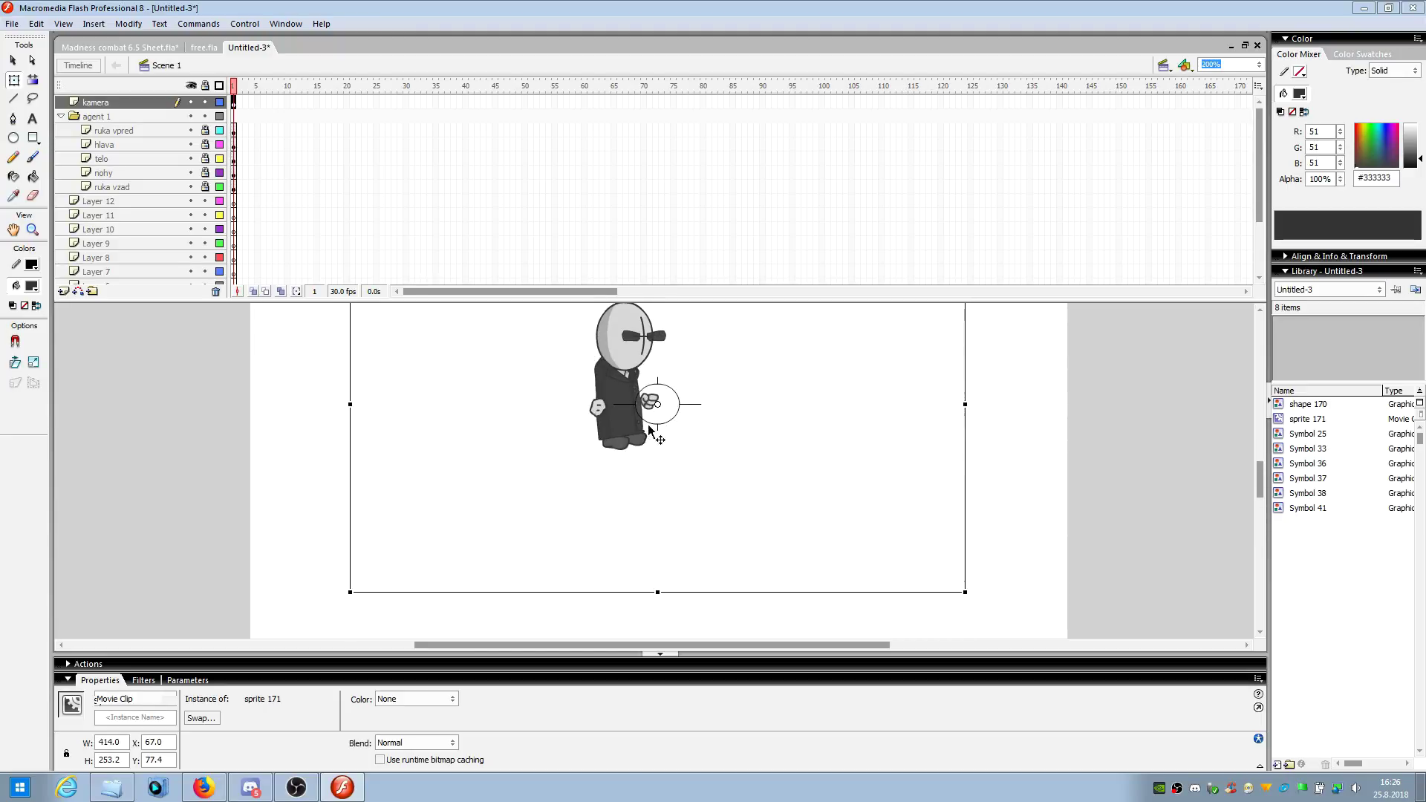
pyautogui.moveTo(966, 405); pyautogui.dragTo(939, 404)
pyautogui.click(1068, 519)
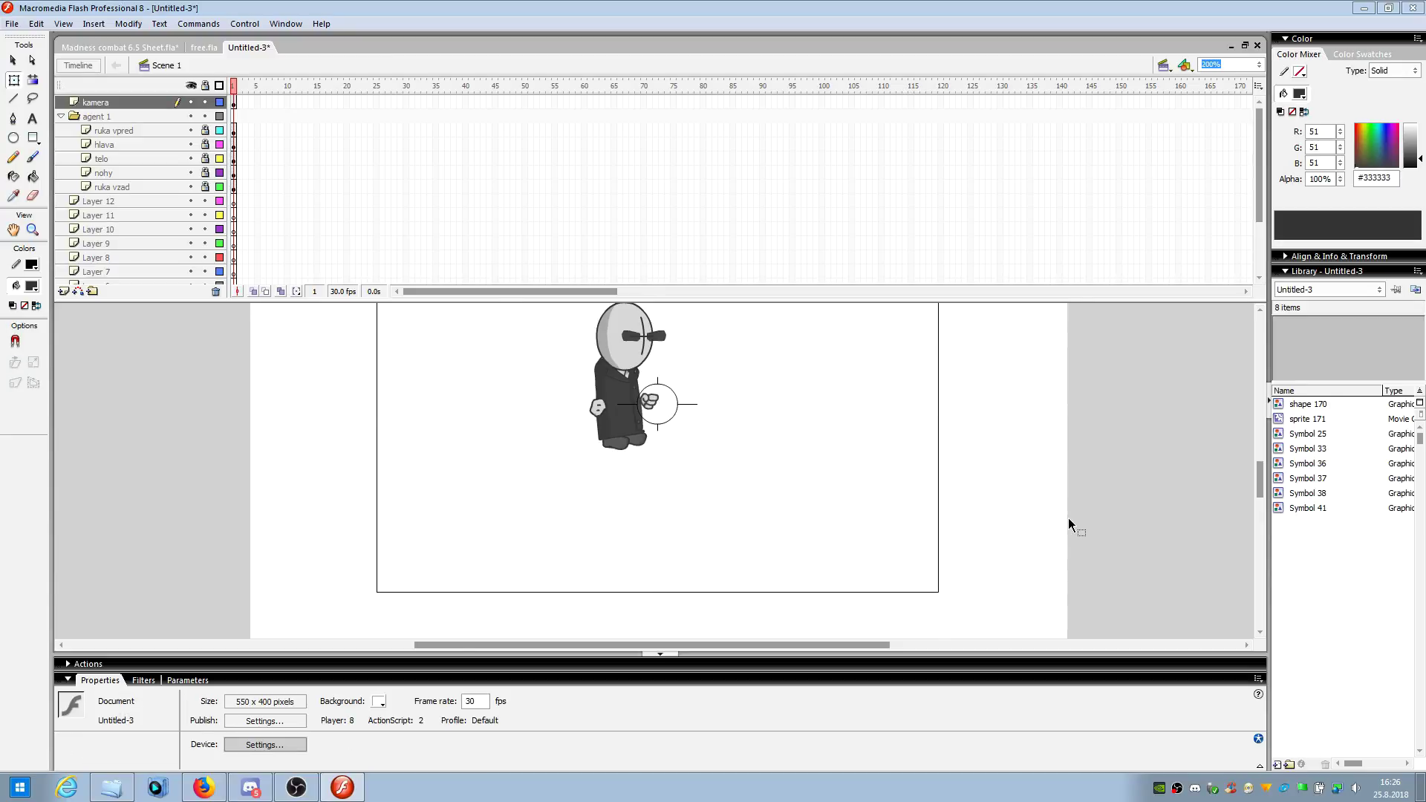
# - Move the camera frame up and slightly to the right around the agent, and lock the kamera layer
pyautogui.scroll(2, 1033, 511)
pyautogui.moveTo(791, 542); pyautogui.dragTo(791, 478)
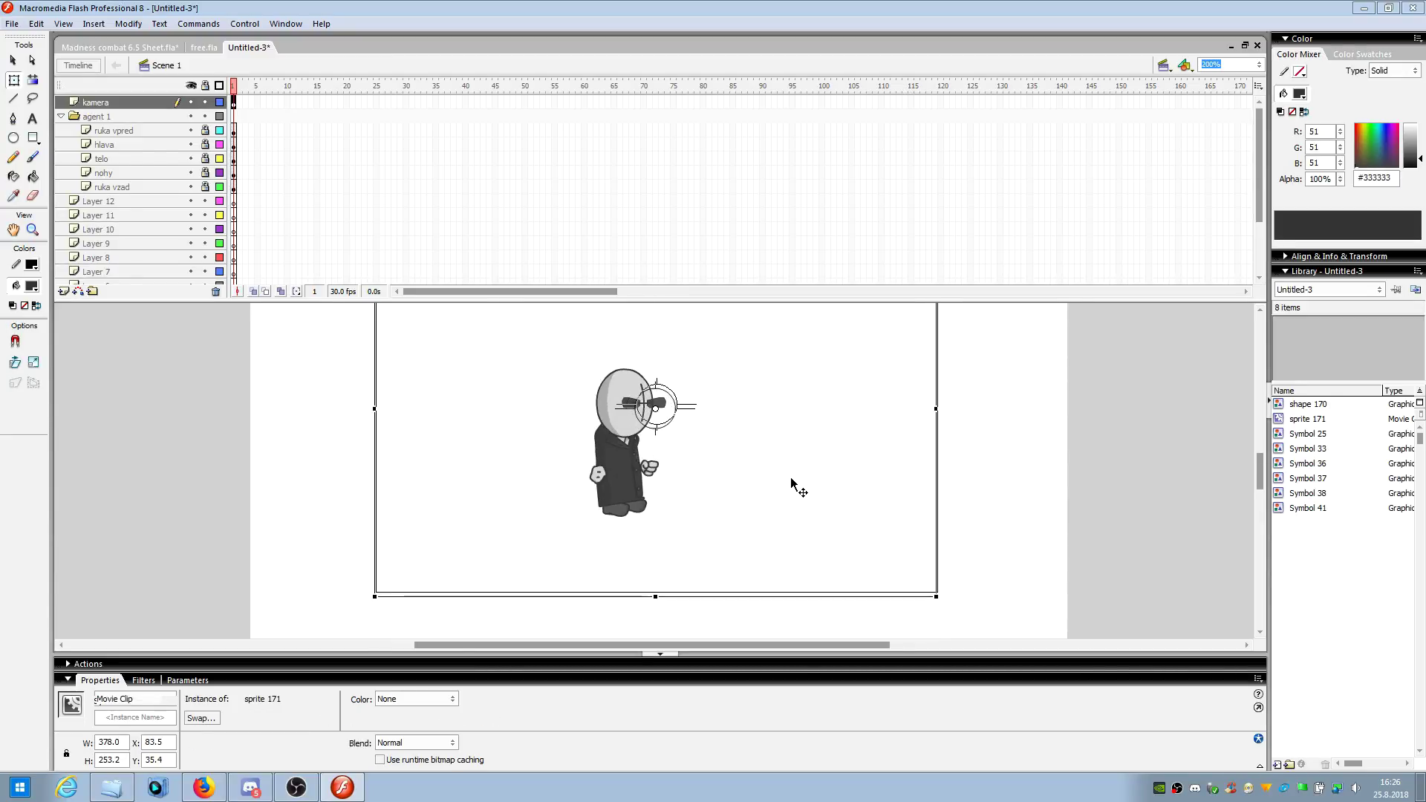
pyautogui.click(1035, 475)
pyautogui.scroll(3, 969, 559)
pyautogui.scroll(-3, 968, 559)
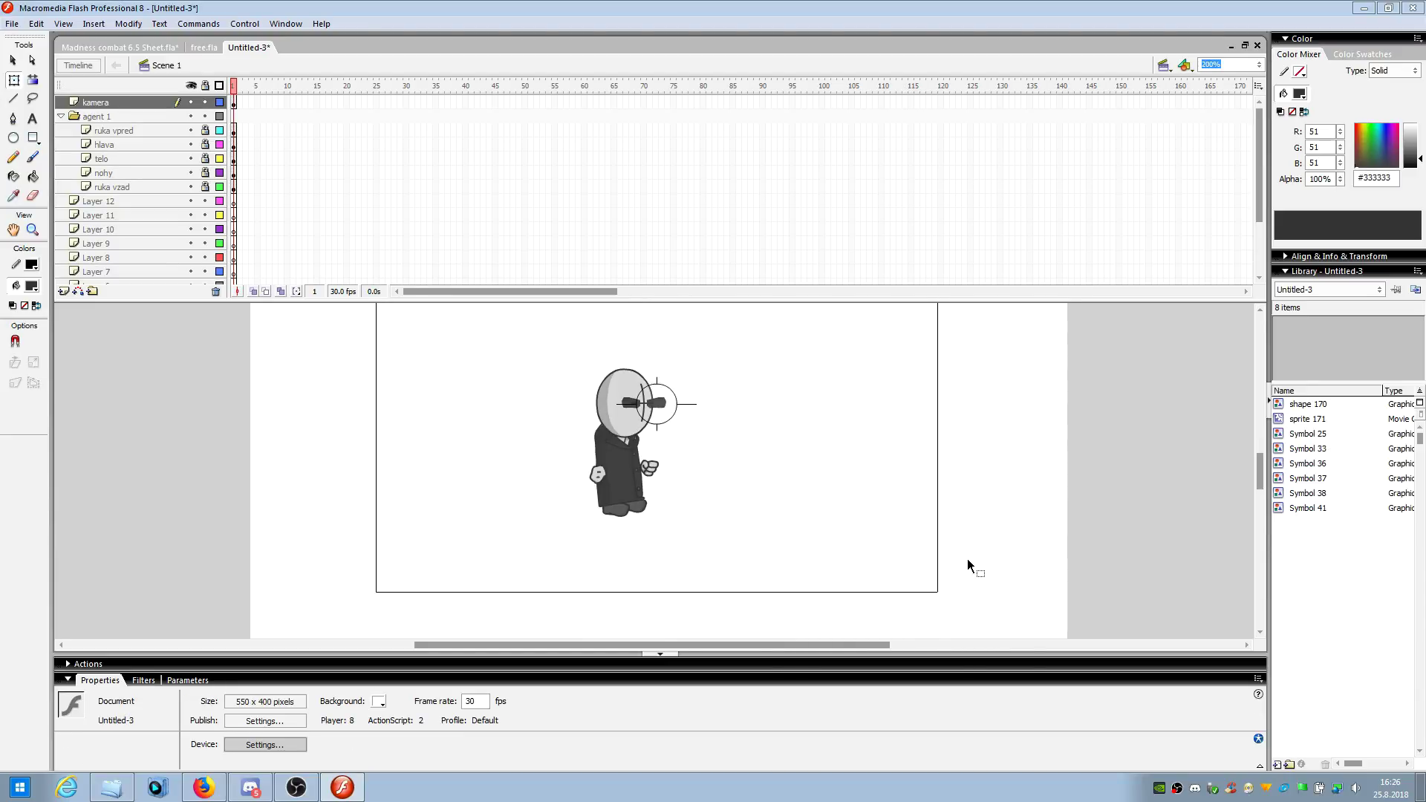
pyautogui.moveTo(765, 520); pyautogui.dragTo(799, 520)
pyautogui.click(1040, 577)
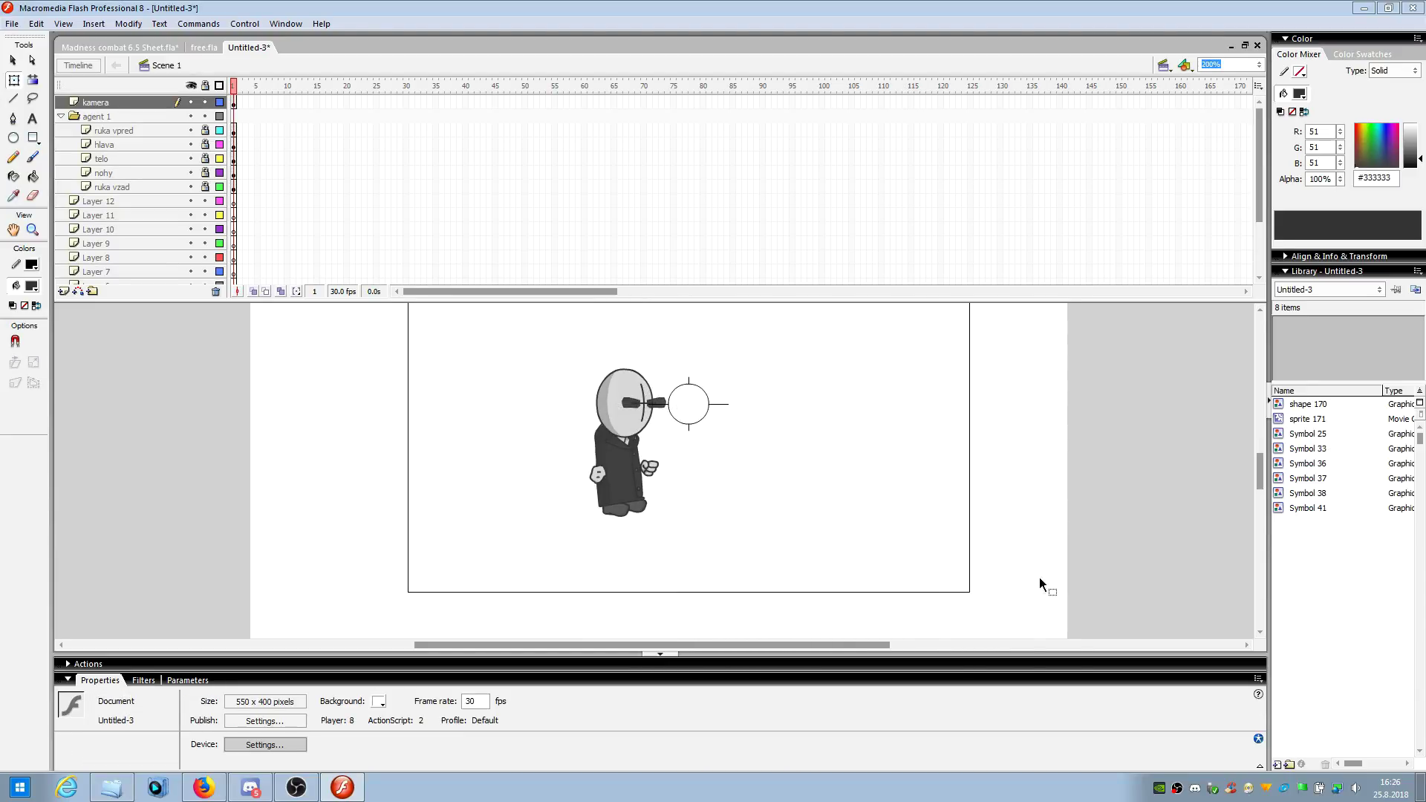
pyautogui.scroll(3, 450, 398)
pyautogui.scroll(-5, 445, 401)
pyautogui.scroll(2, 446, 401)
pyautogui.click(208, 105)
# - Rename the lowest layer, Layer 1, as "pozadi"
pyautogui.scroll(-3, 105, 256)
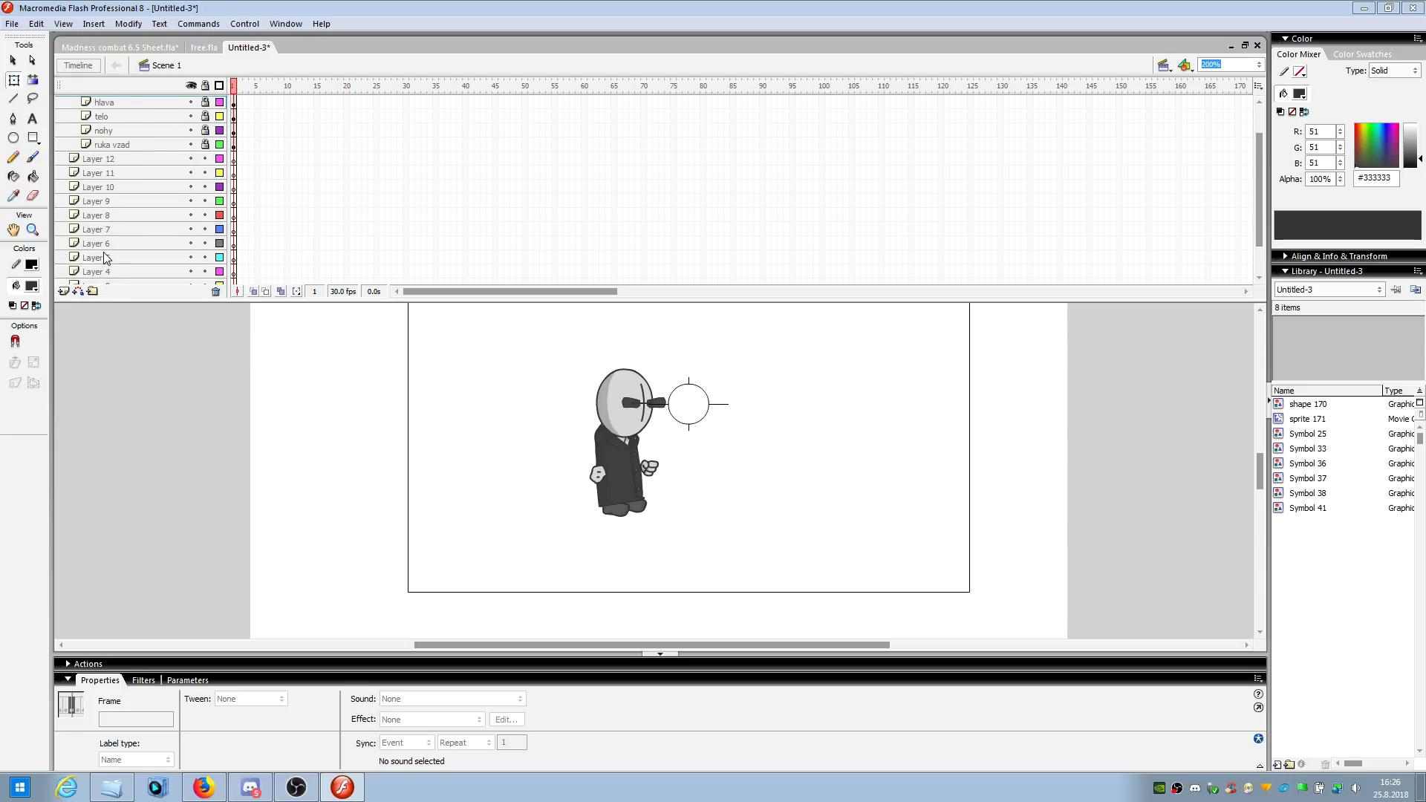
pyautogui.doubleClick(111, 273)
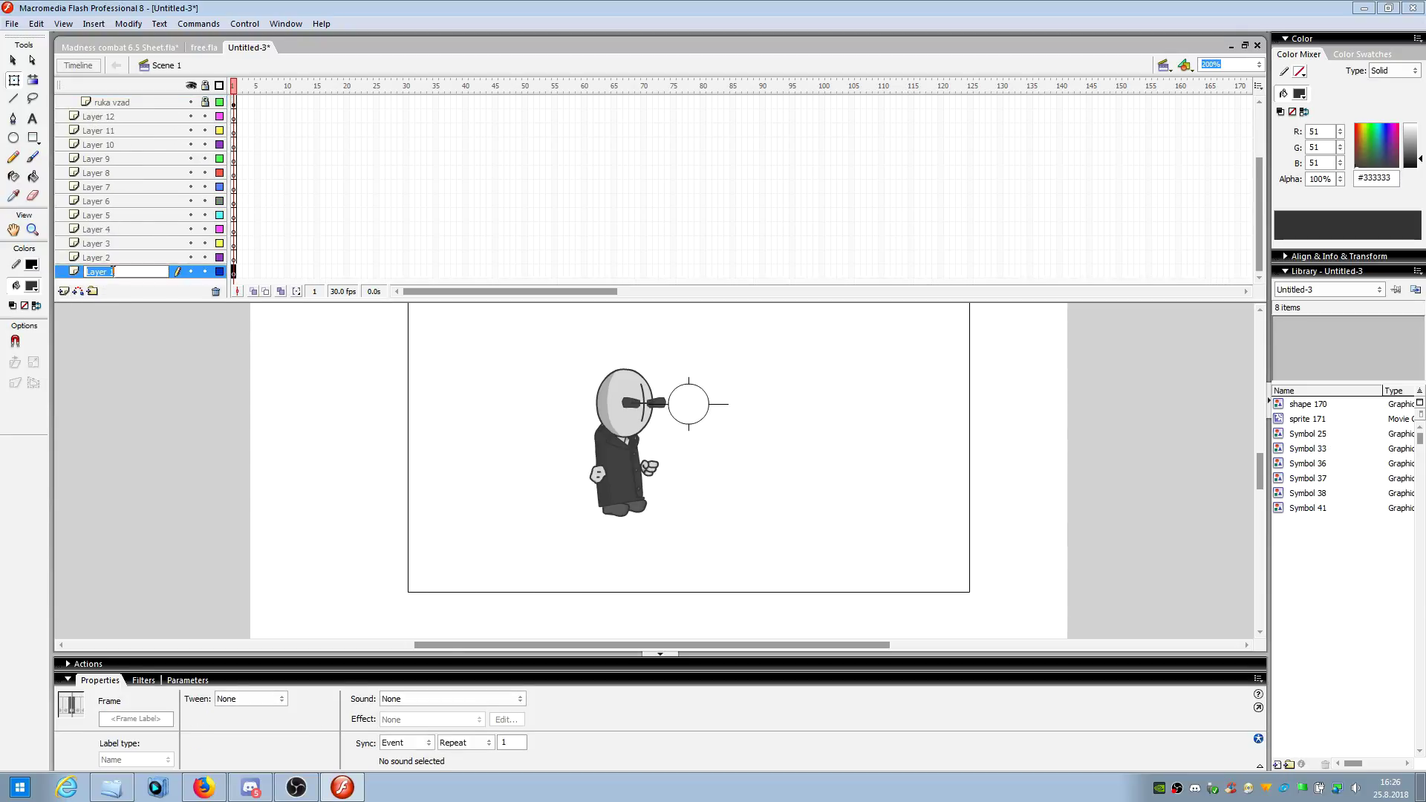
pyautogui.write('pozadi')
pyautogui.press('Return')
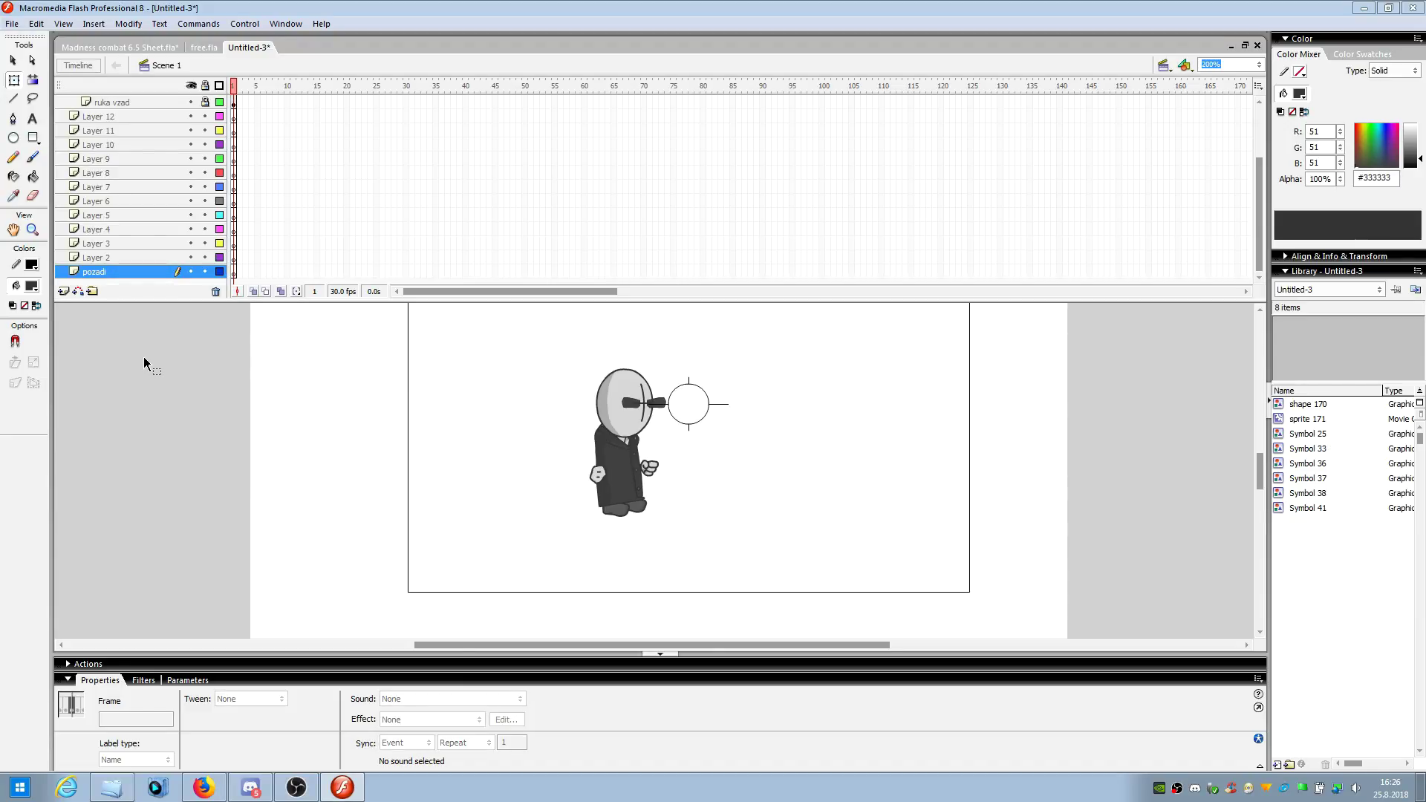
# - Copy the EXIT room background from frame 11 of Madness combat 6.5 Sheet.fla and paste it into frame 1 of Untitled-3's pozadi layer
pyautogui.click(156, 50)
pyautogui.moveTo(258, 92); pyautogui.dragTo(293, 93)
pyautogui.click(928, 517)
pyautogui.scroll(5, 925, 429)
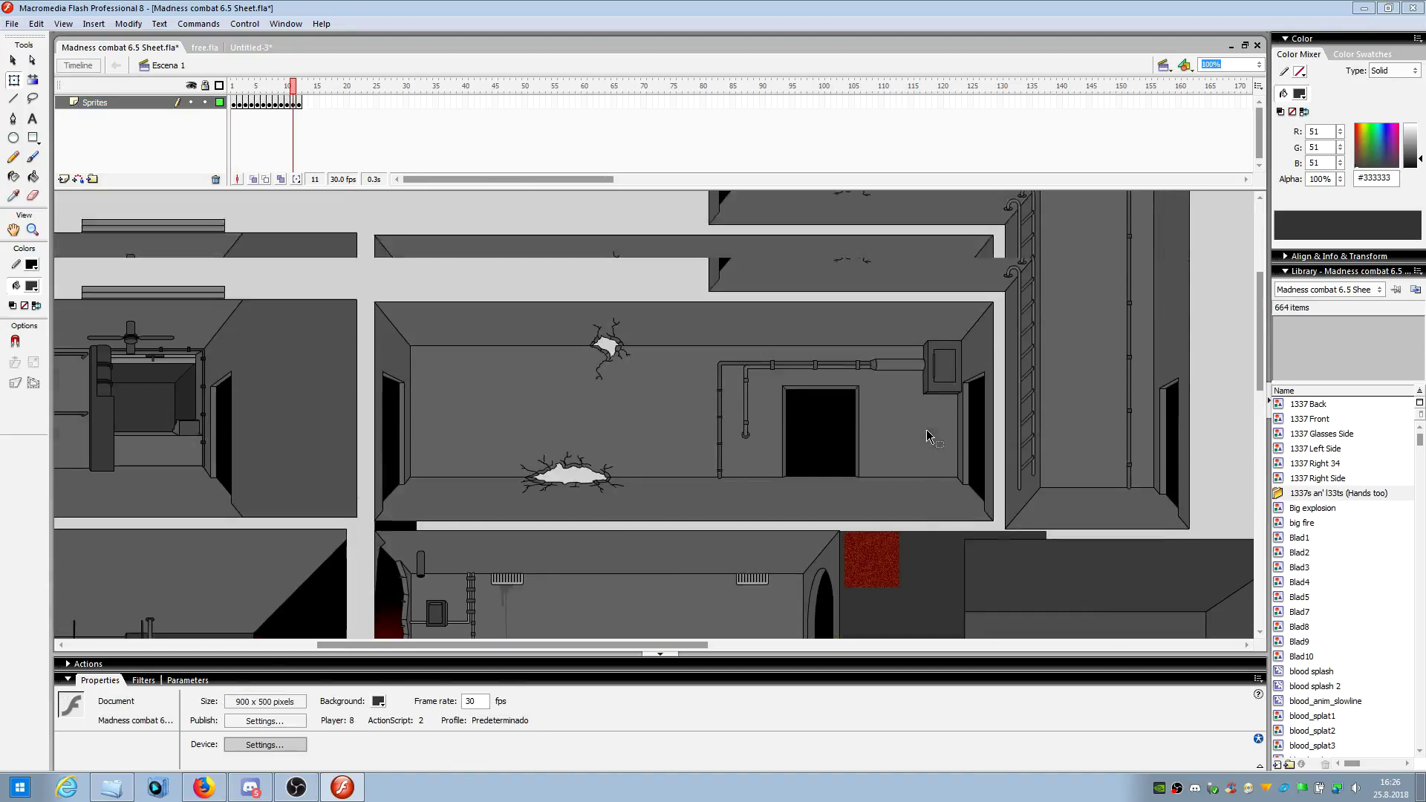
pyautogui.scroll(-8, 859, 556)
pyautogui.scroll(-3, 857, 558)
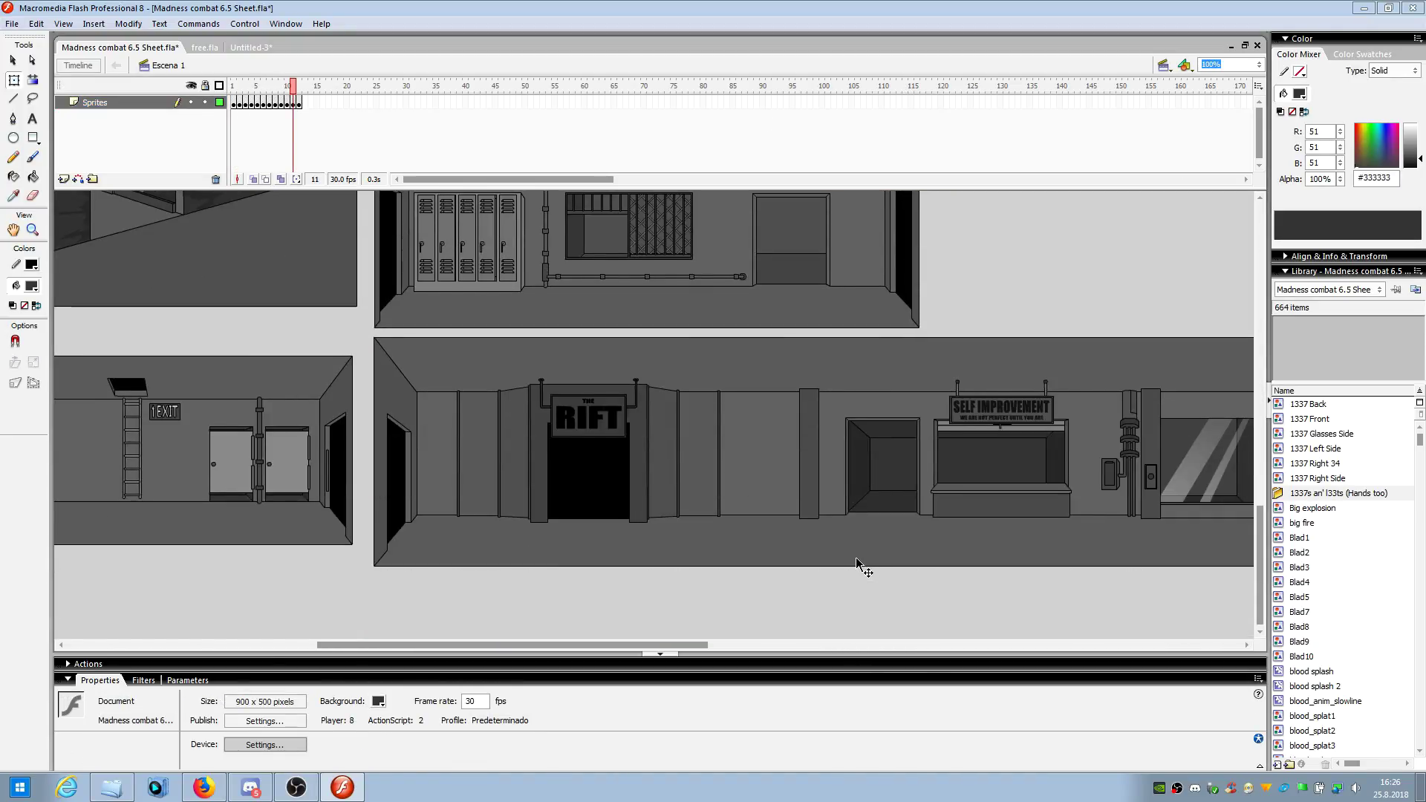
pyautogui.moveTo(571, 645); pyautogui.dragTo(472, 639)
pyautogui.click(431, 517)
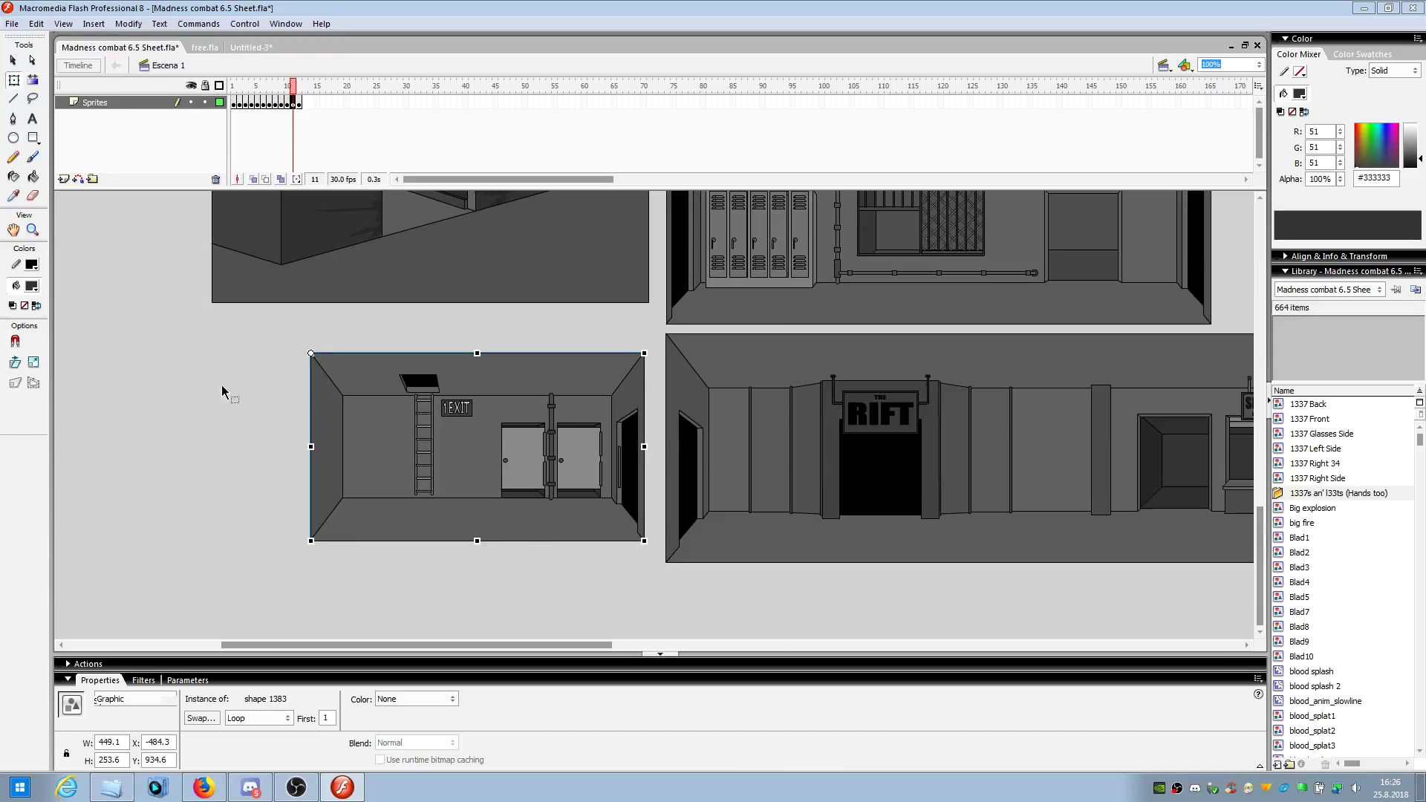
pyautogui.click(210, 49)
pyautogui.click(251, 48)
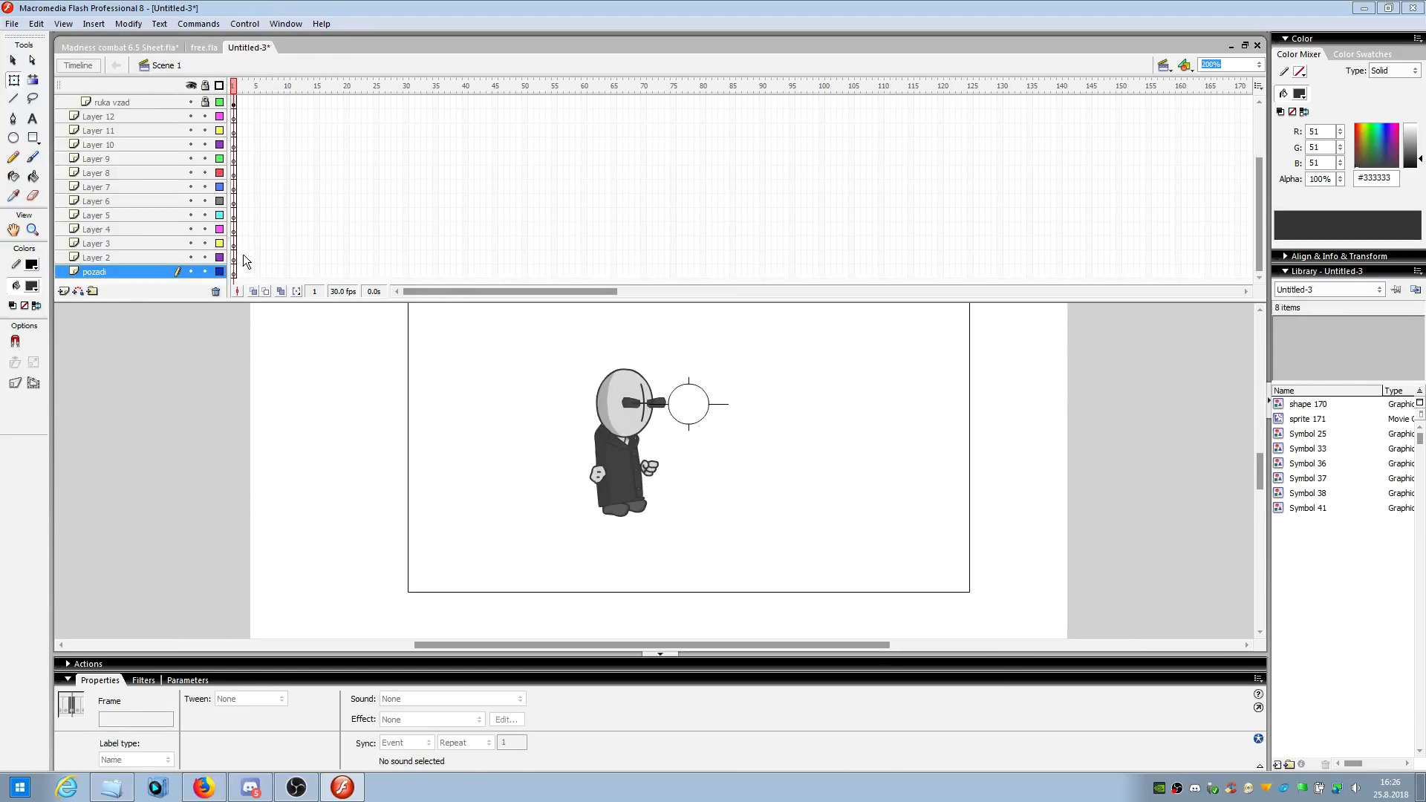
pyautogui.click(234, 272)
pyautogui.hotkey('ctrl', 'v')
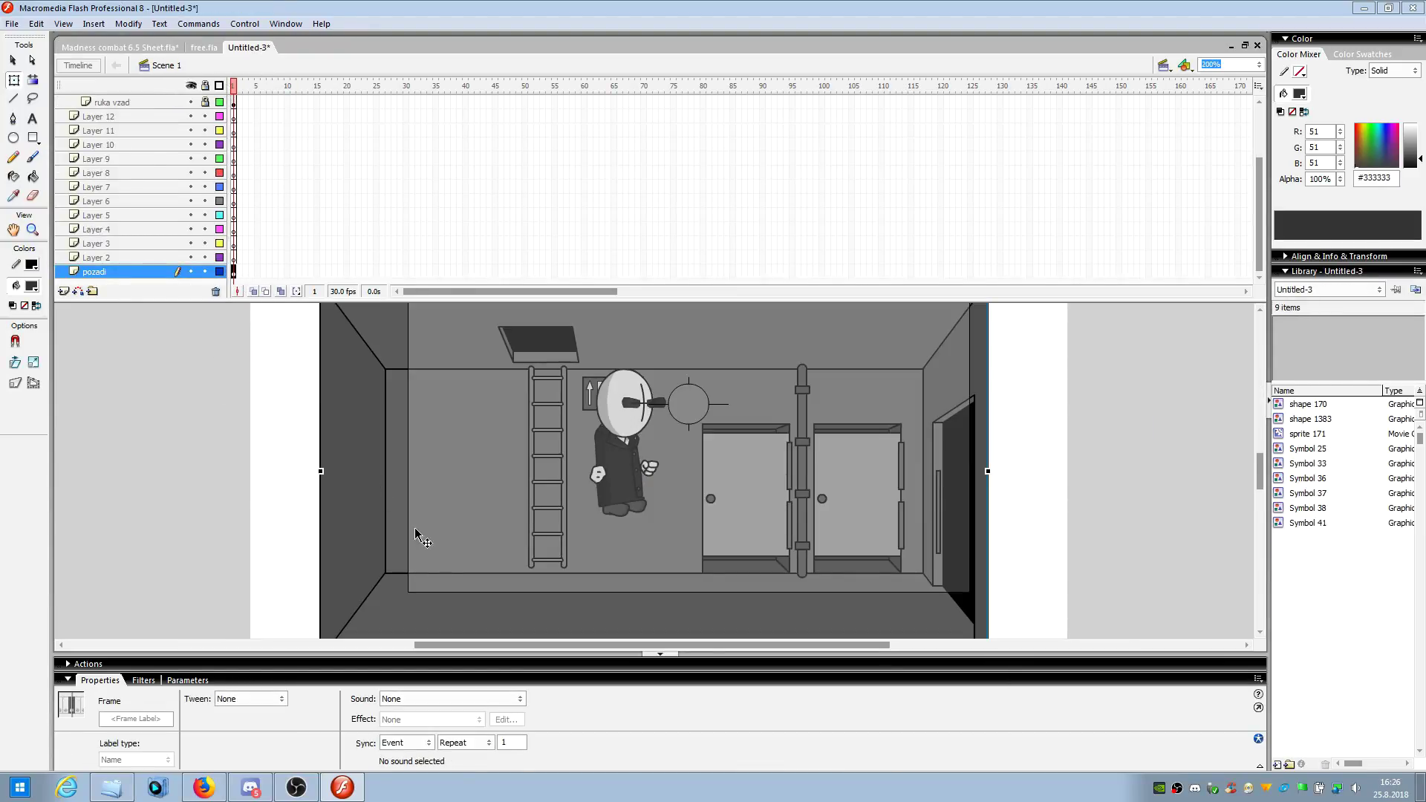
# - Move the room background to about X 119.7, Y 18 so the agent stands on its floor, and lock the pozadi layer
pyautogui.moveTo(359, 591); pyautogui.dragTo(436, 533)
pyautogui.scroll(3, 282, 445)
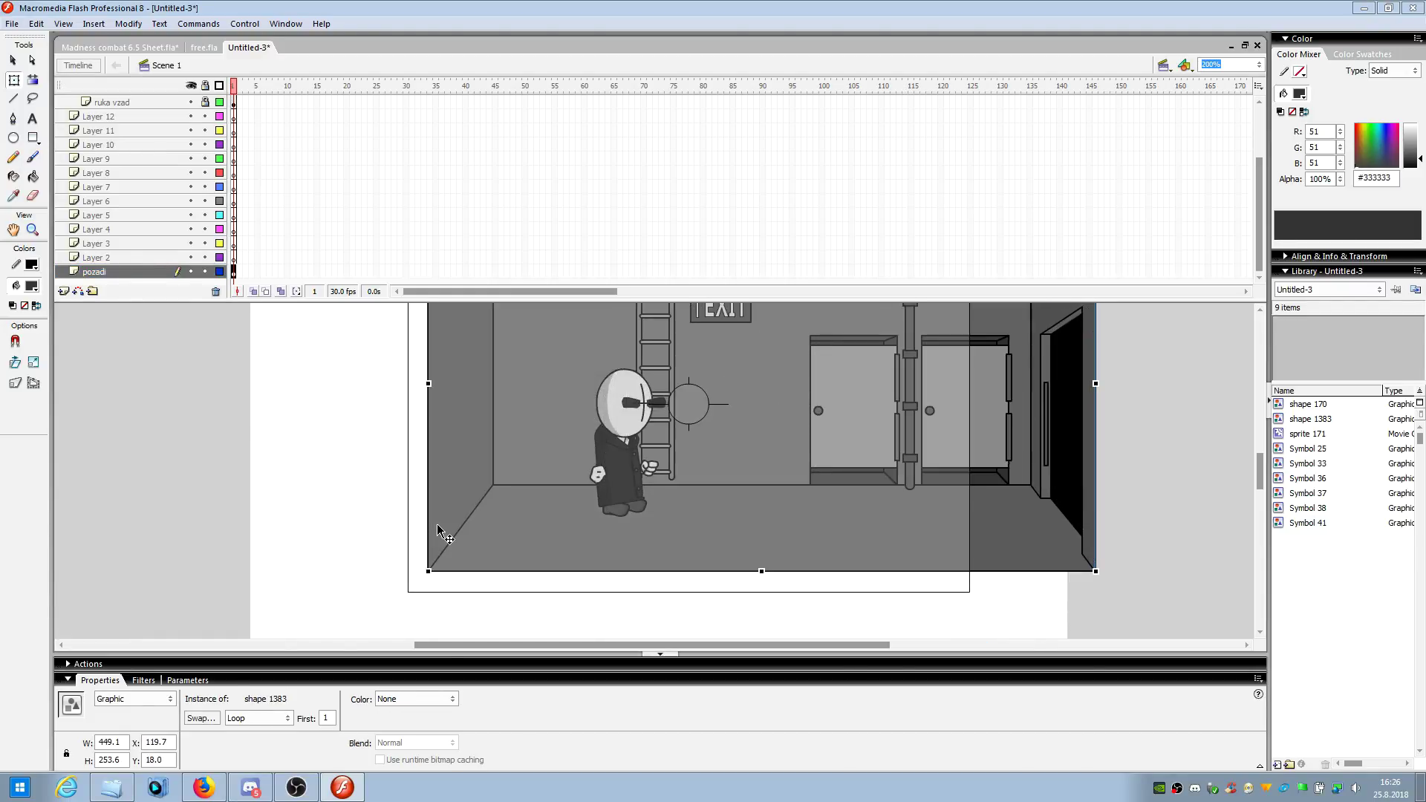
pyautogui.scroll(-3, 282, 445)
pyautogui.click(206, 271)
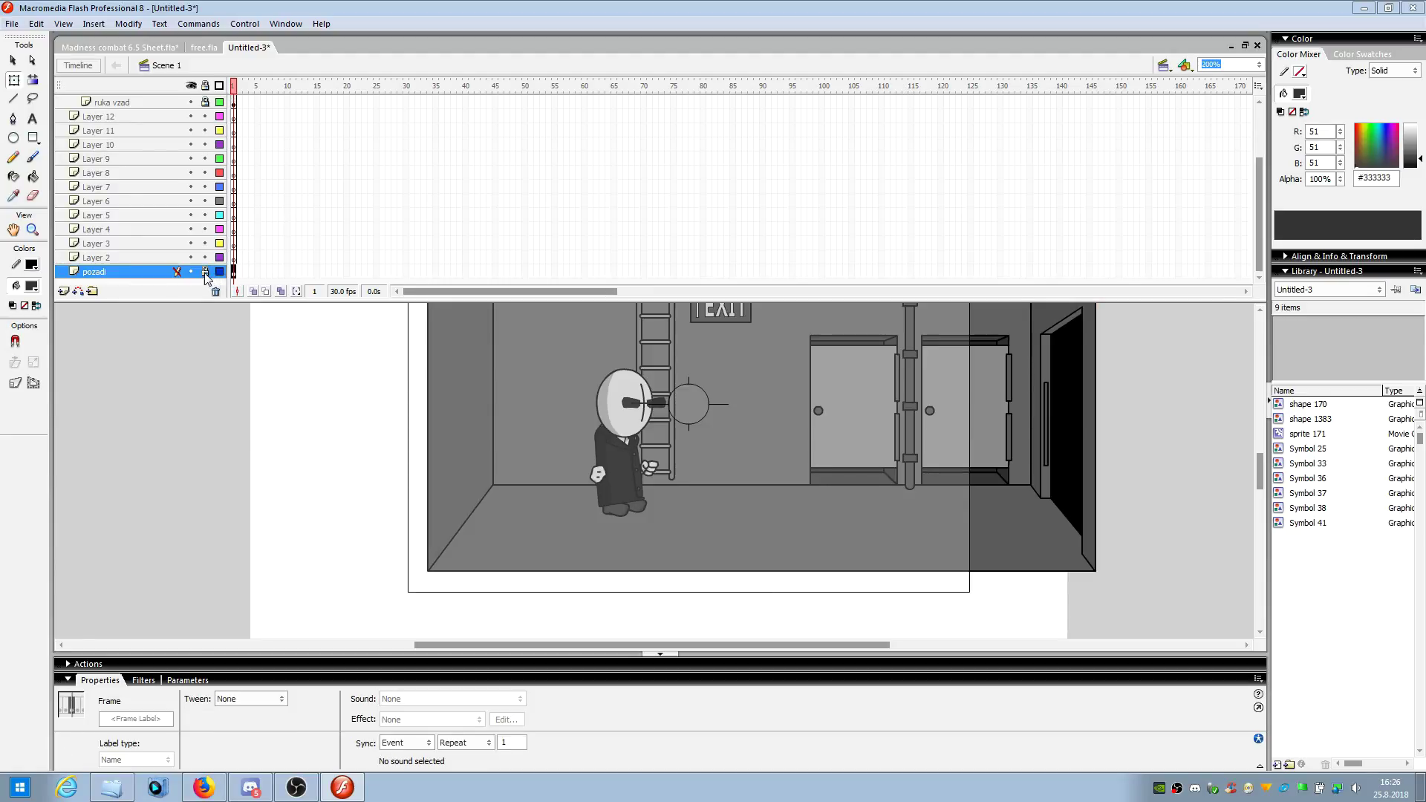
# - Try moving the camera frame on the unlocked kamera layer to about X 133, Y 41.4
pyautogui.scroll(2, 214, 233)
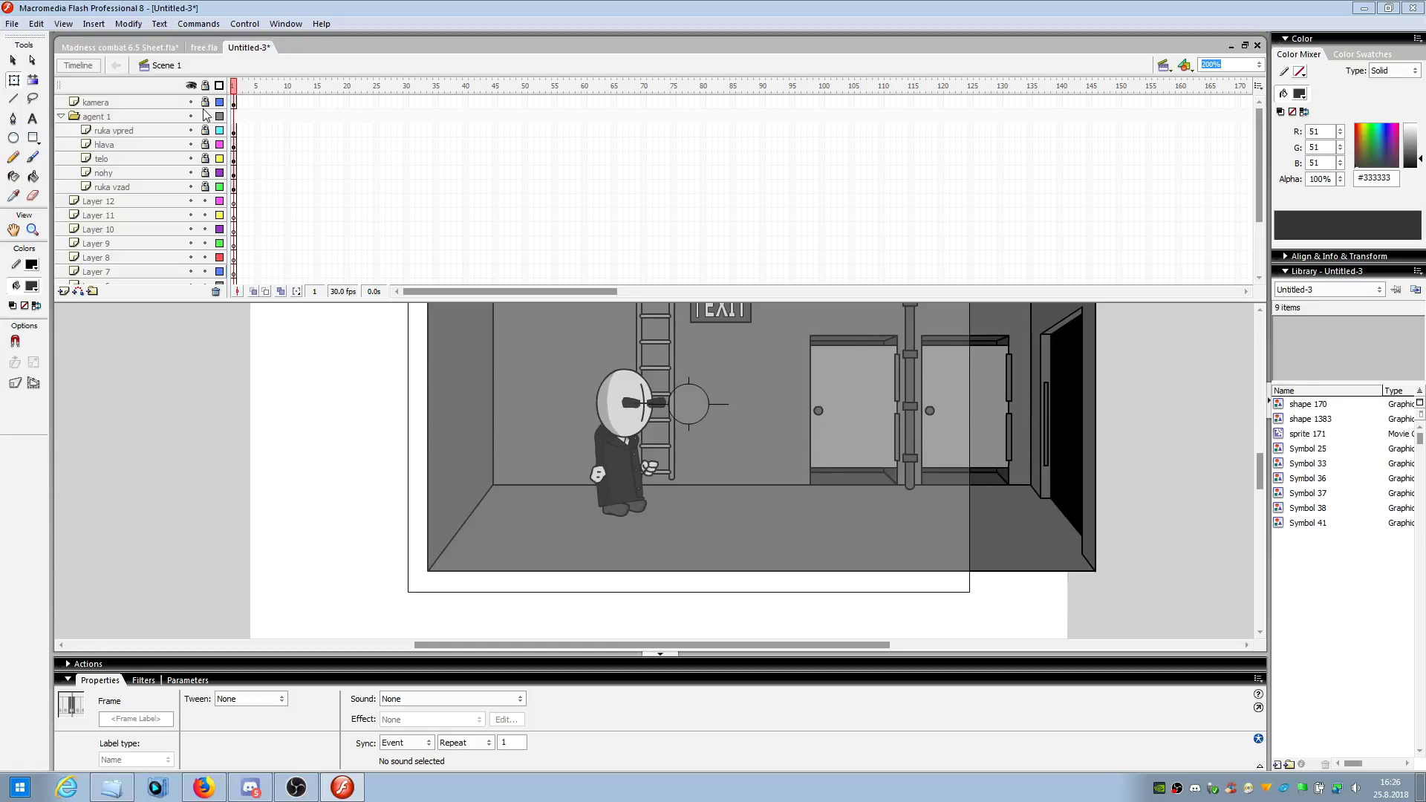
pyautogui.click(206, 102)
pyautogui.moveTo(475, 320); pyautogui.dragTo(516, 333)
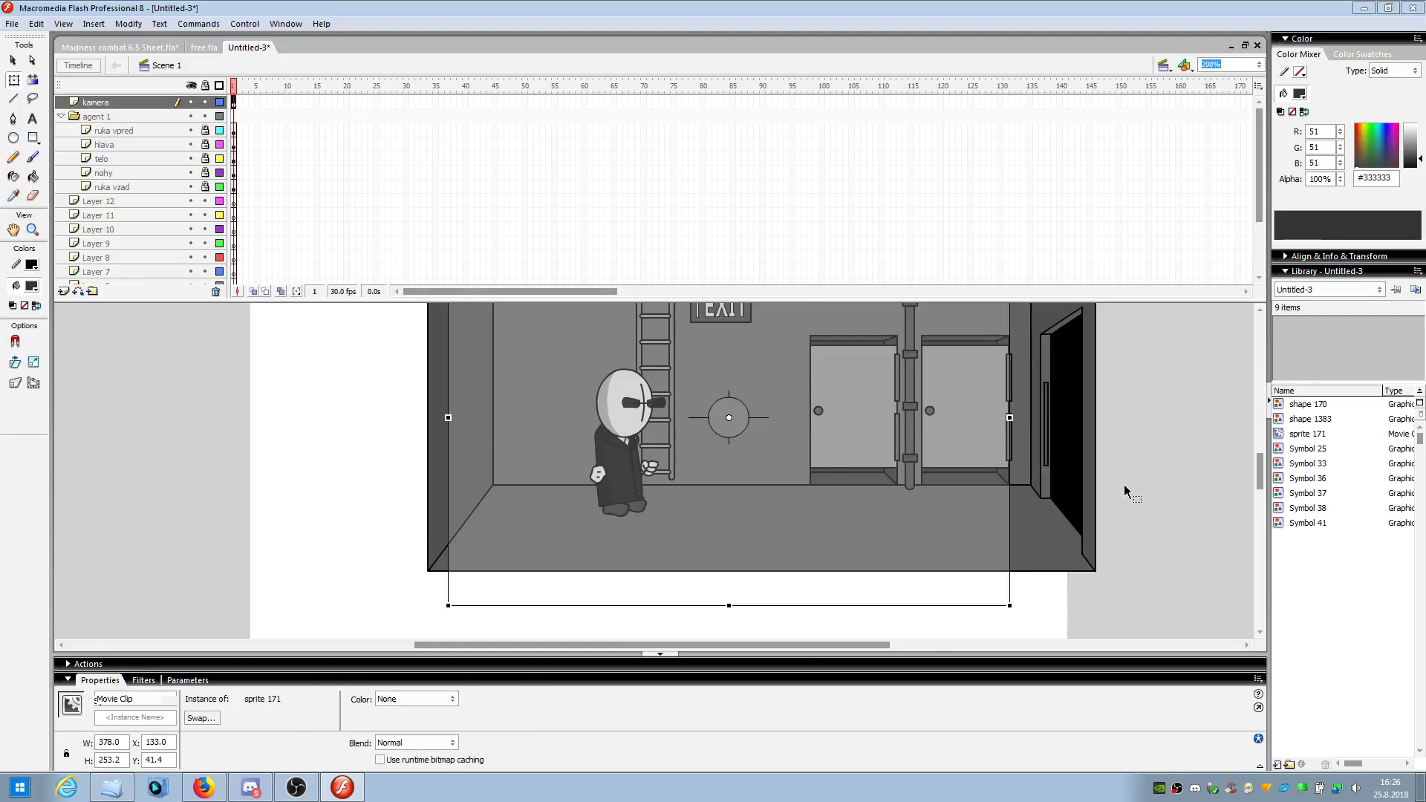
pyautogui.hotkey('ctrl', 'z')
pyautogui.click(206, 102)
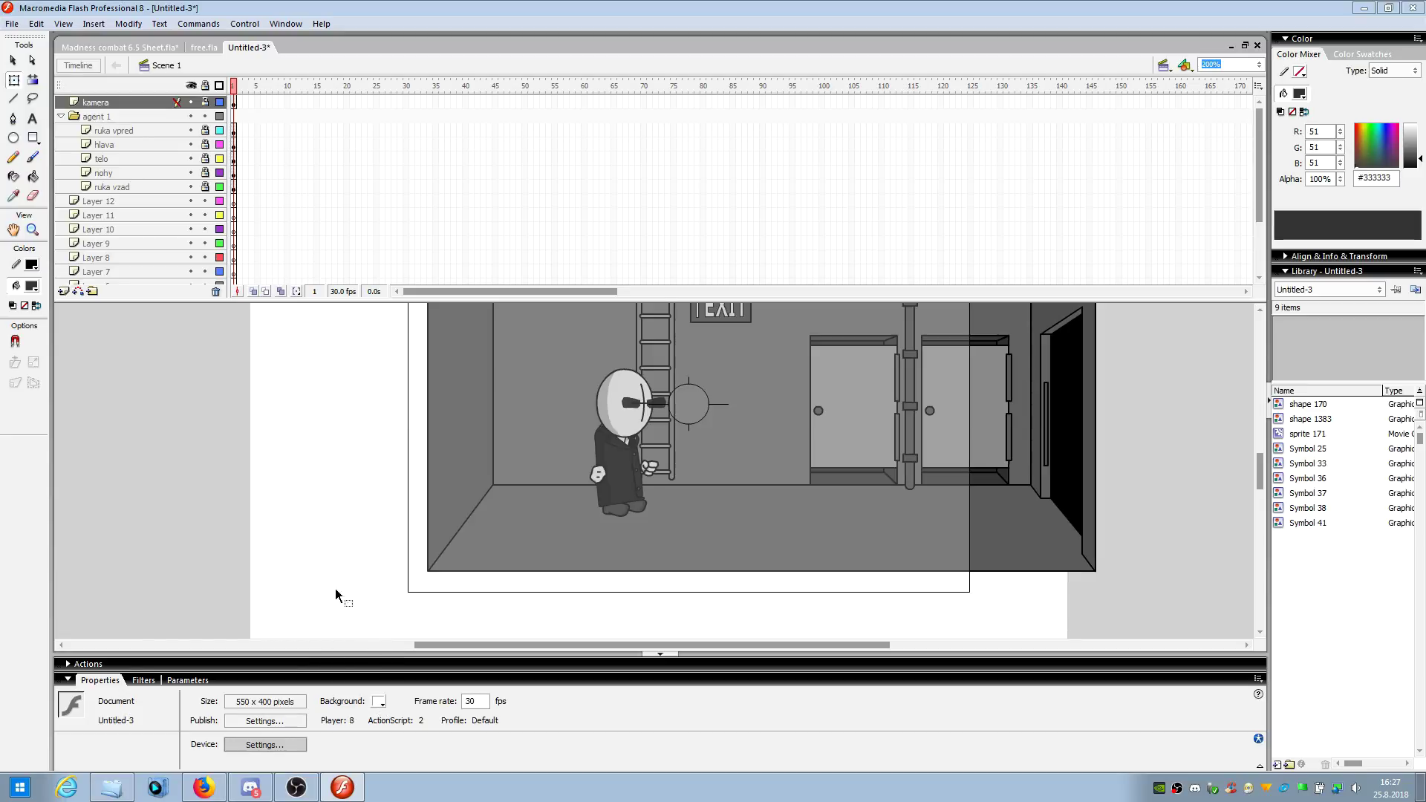
# - Set the document background to black and display the kamera layer as outlines
pyautogui.click(379, 703)
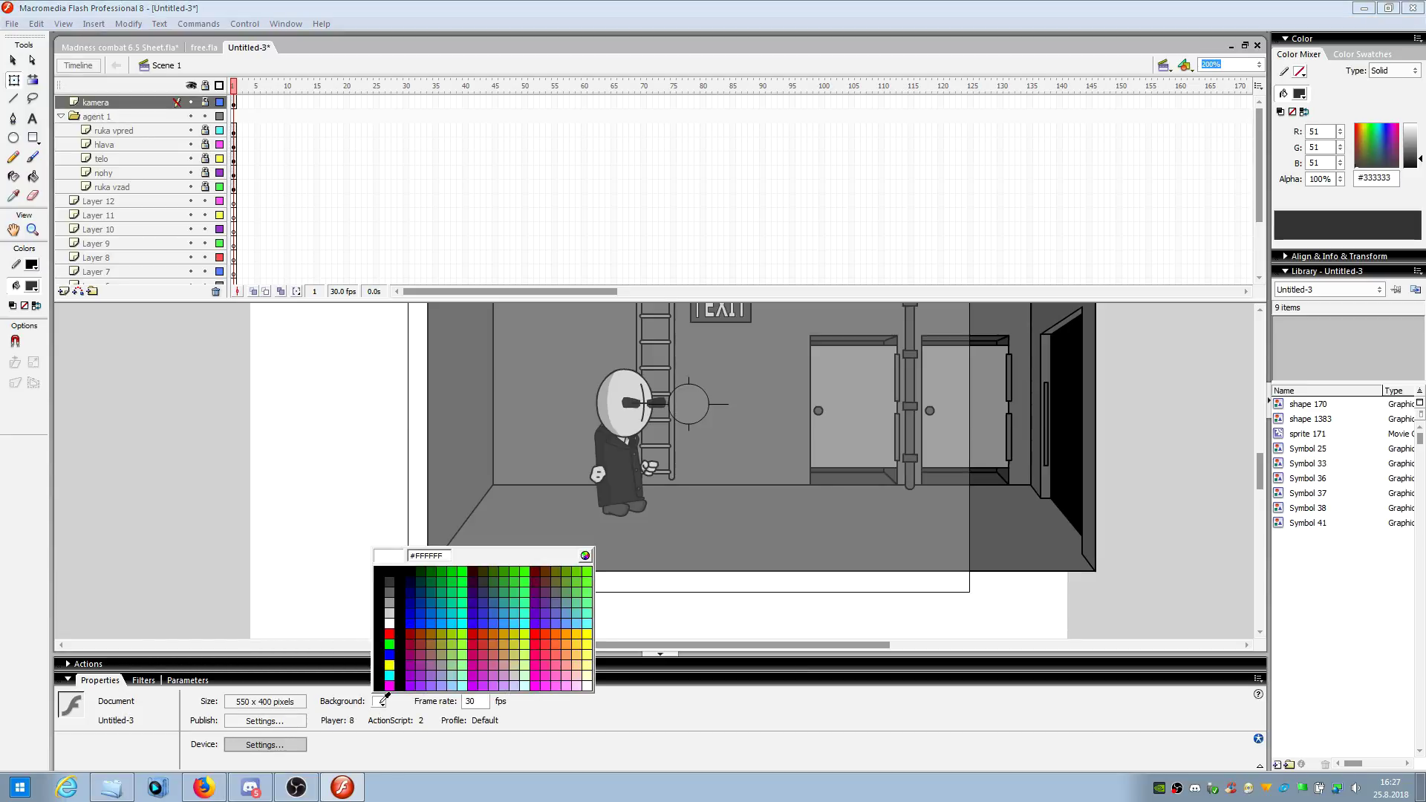
pyautogui.click(390, 570)
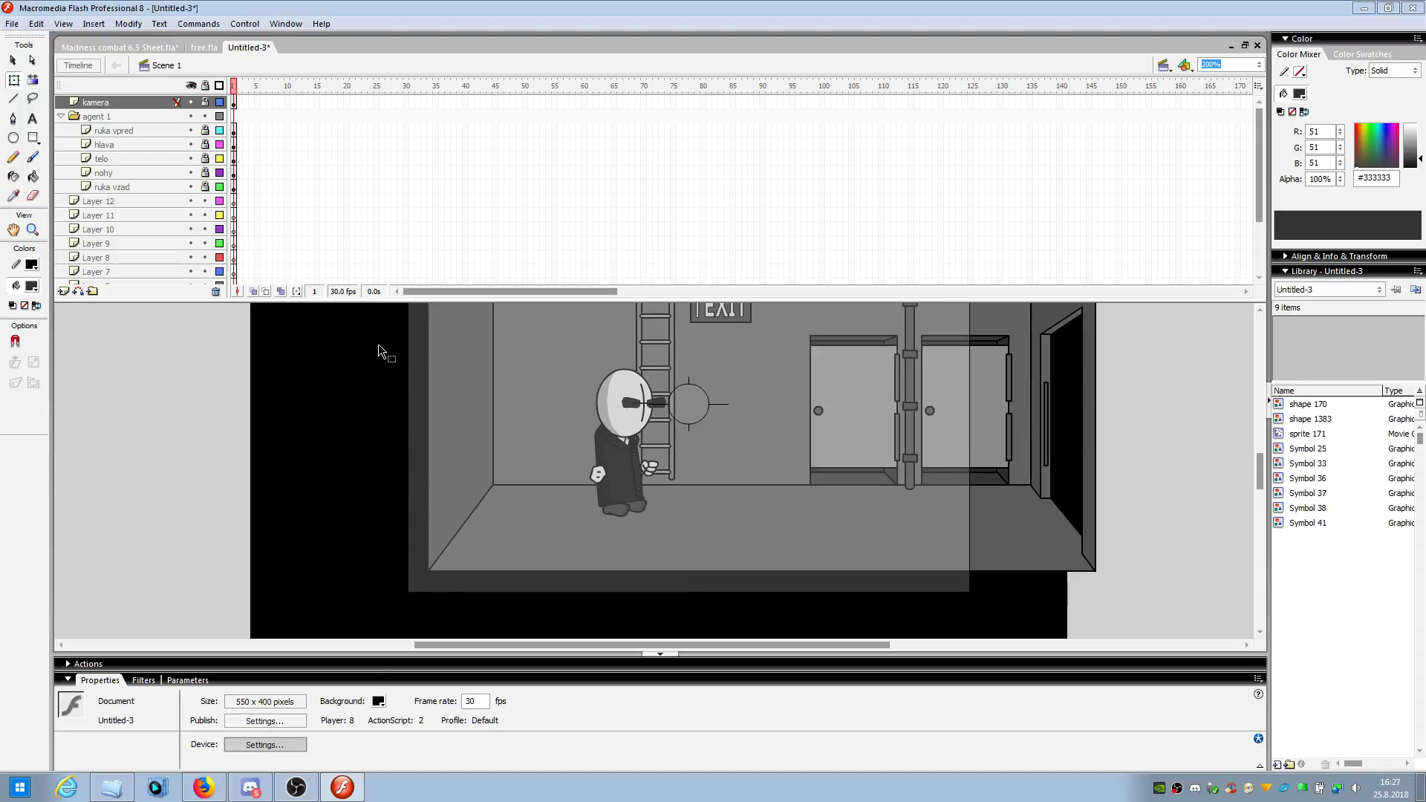
pyautogui.click(219, 104)
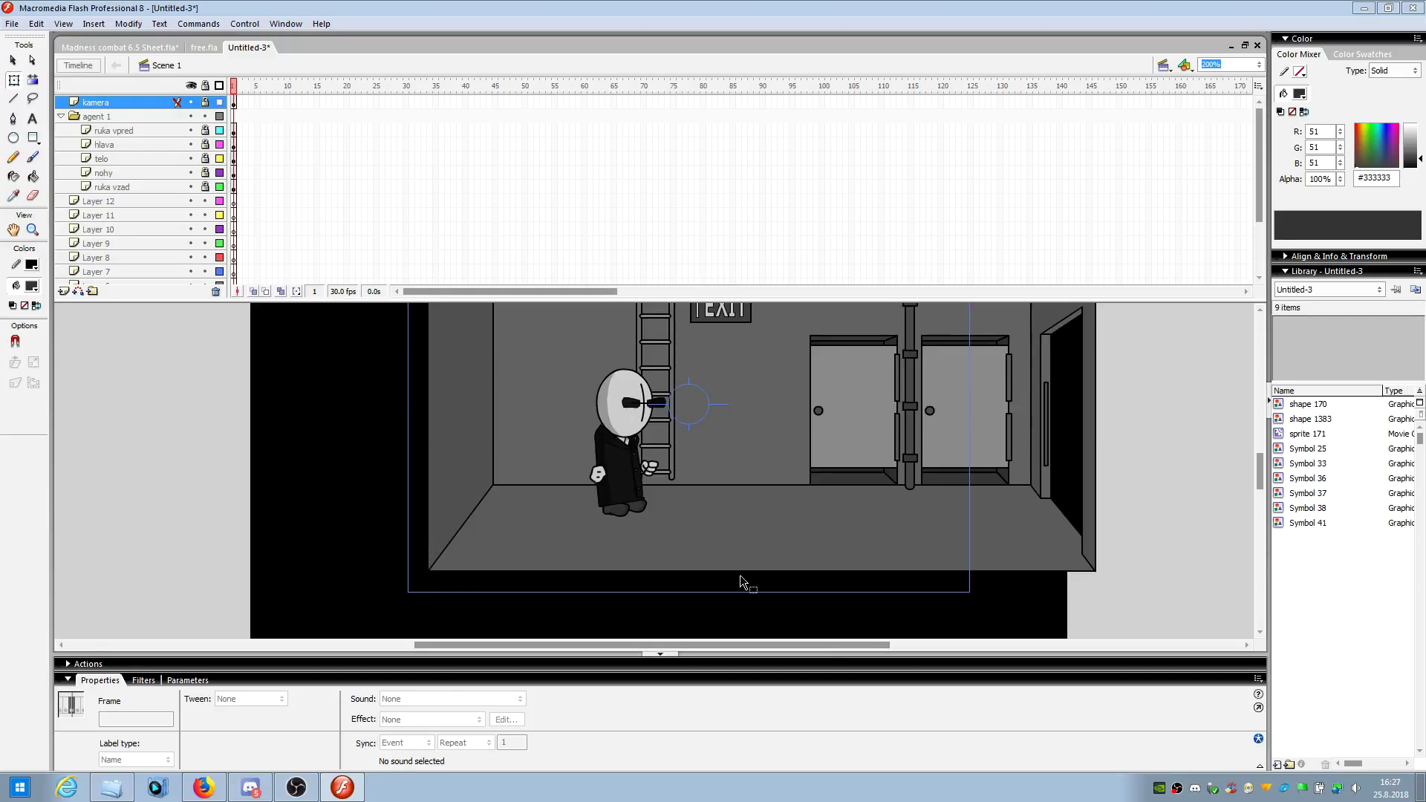
pyautogui.click(800, 492)
# - Magnify the stage to 800% and collapse the properties area beneath it to give the scene more room
pyautogui.scroll(3, 795, 520)
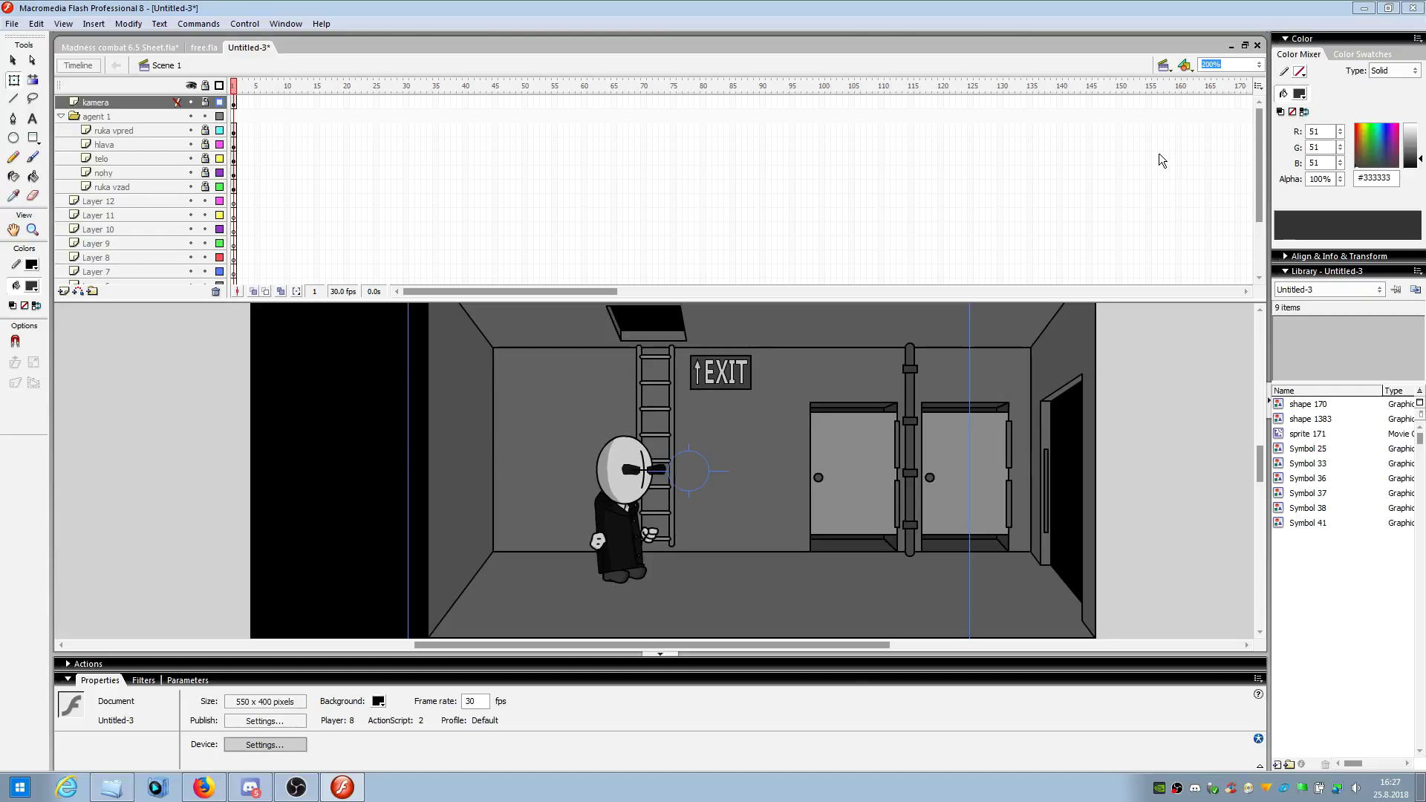
pyautogui.click(1261, 67)
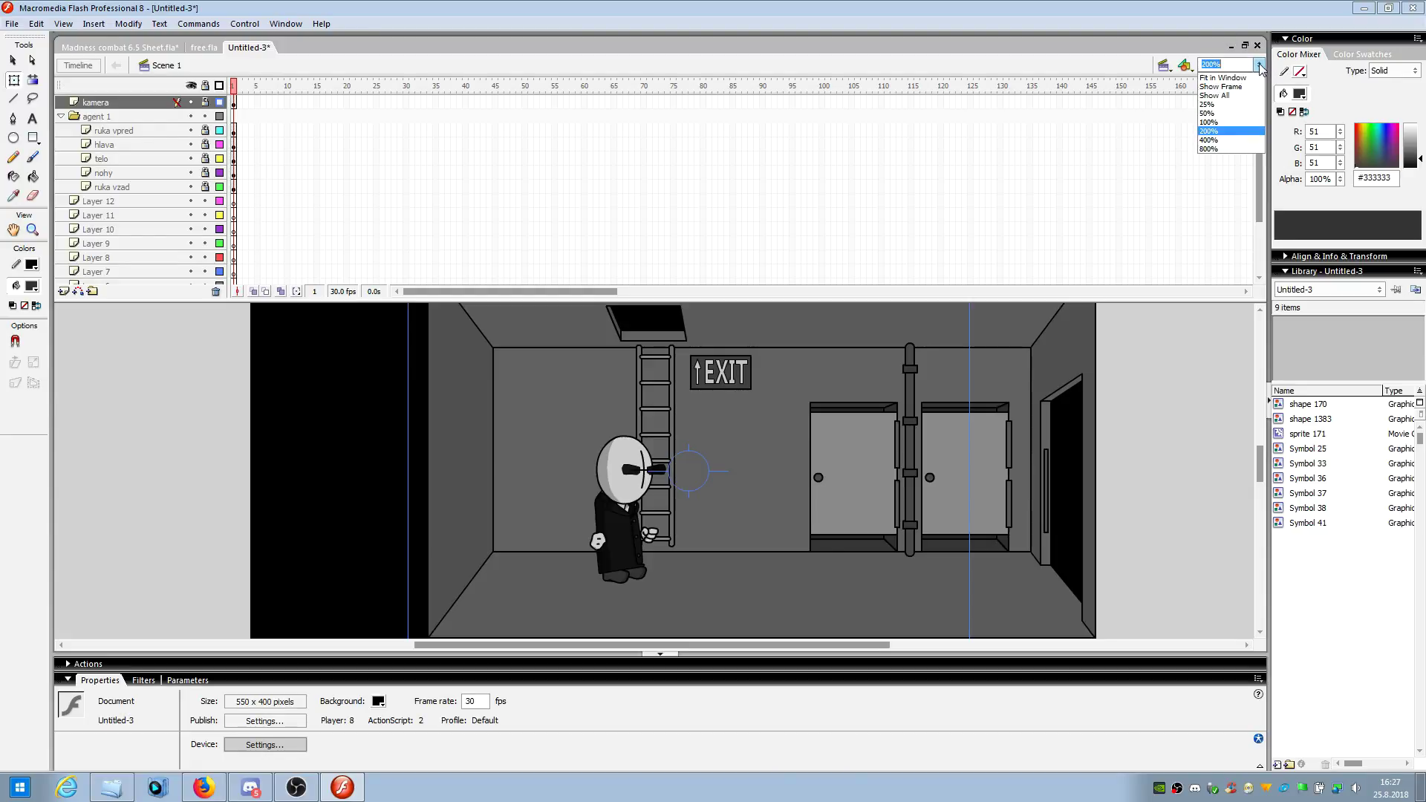
pyautogui.click(1217, 150)
pyautogui.scroll(-3, 731, 319)
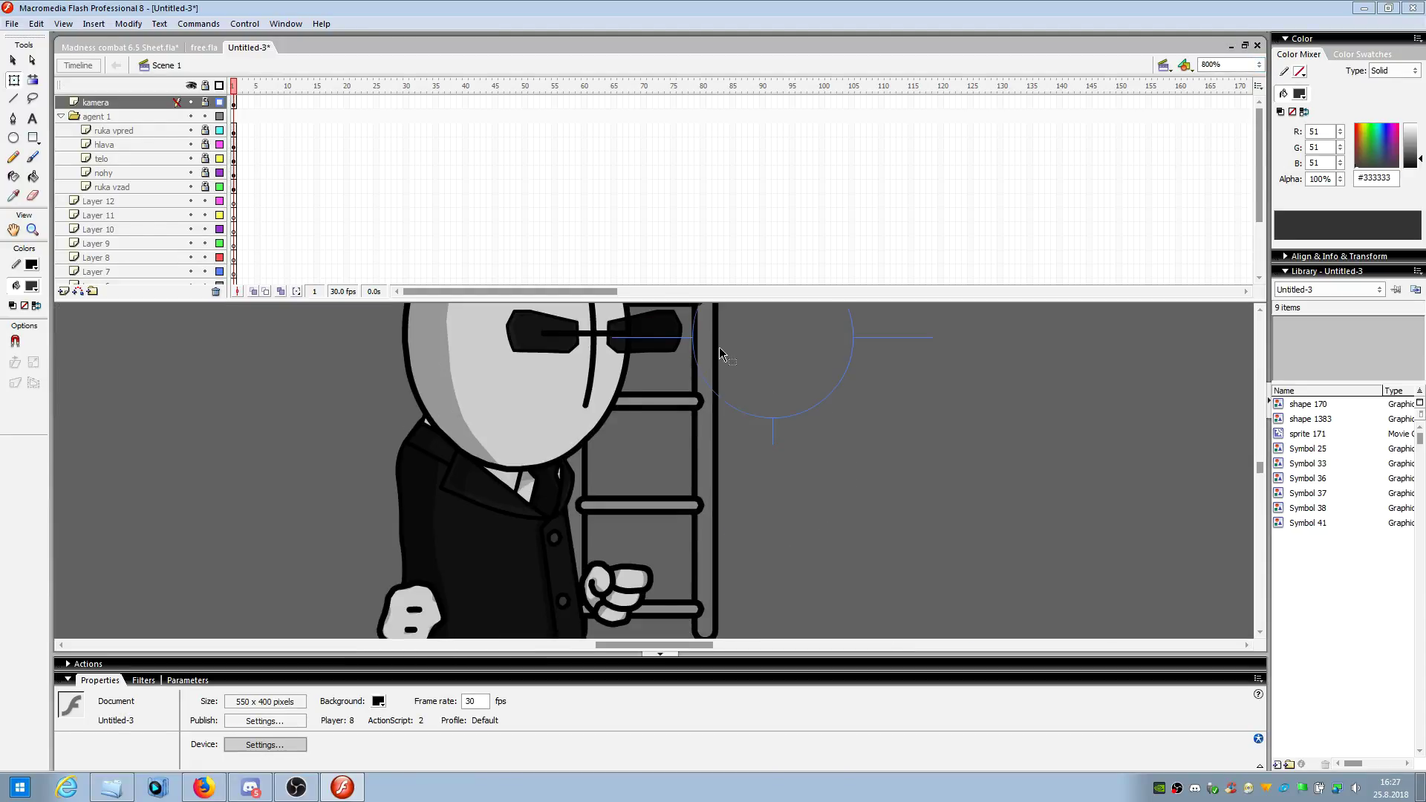
pyautogui.click(659, 653)
pyautogui.scroll(-2, 617, 600)
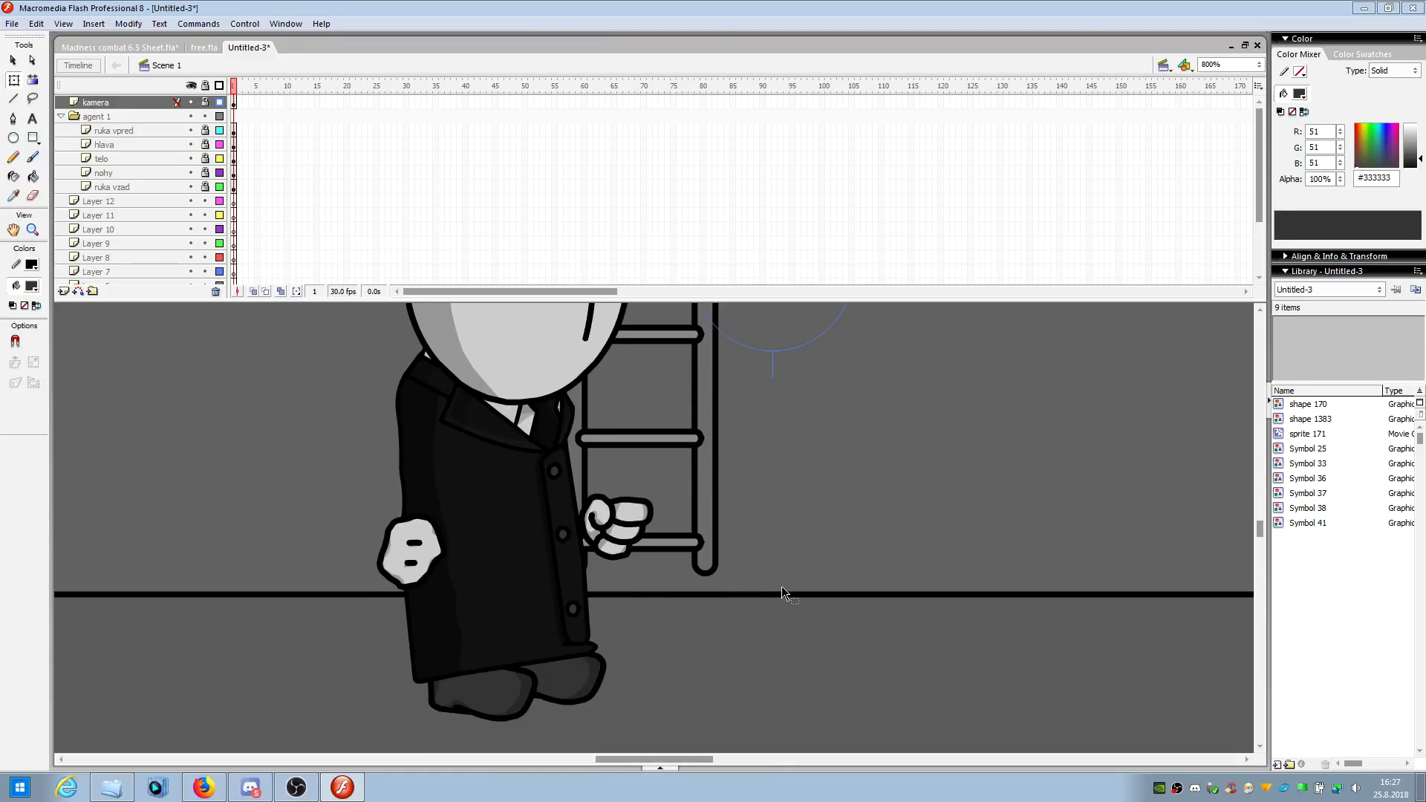
# - Try stage magnifications of 600% and 400%, and return to 800%
pyautogui.doubleClick(1207, 67)
pyautogui.write('6')
pyautogui.press('Return')
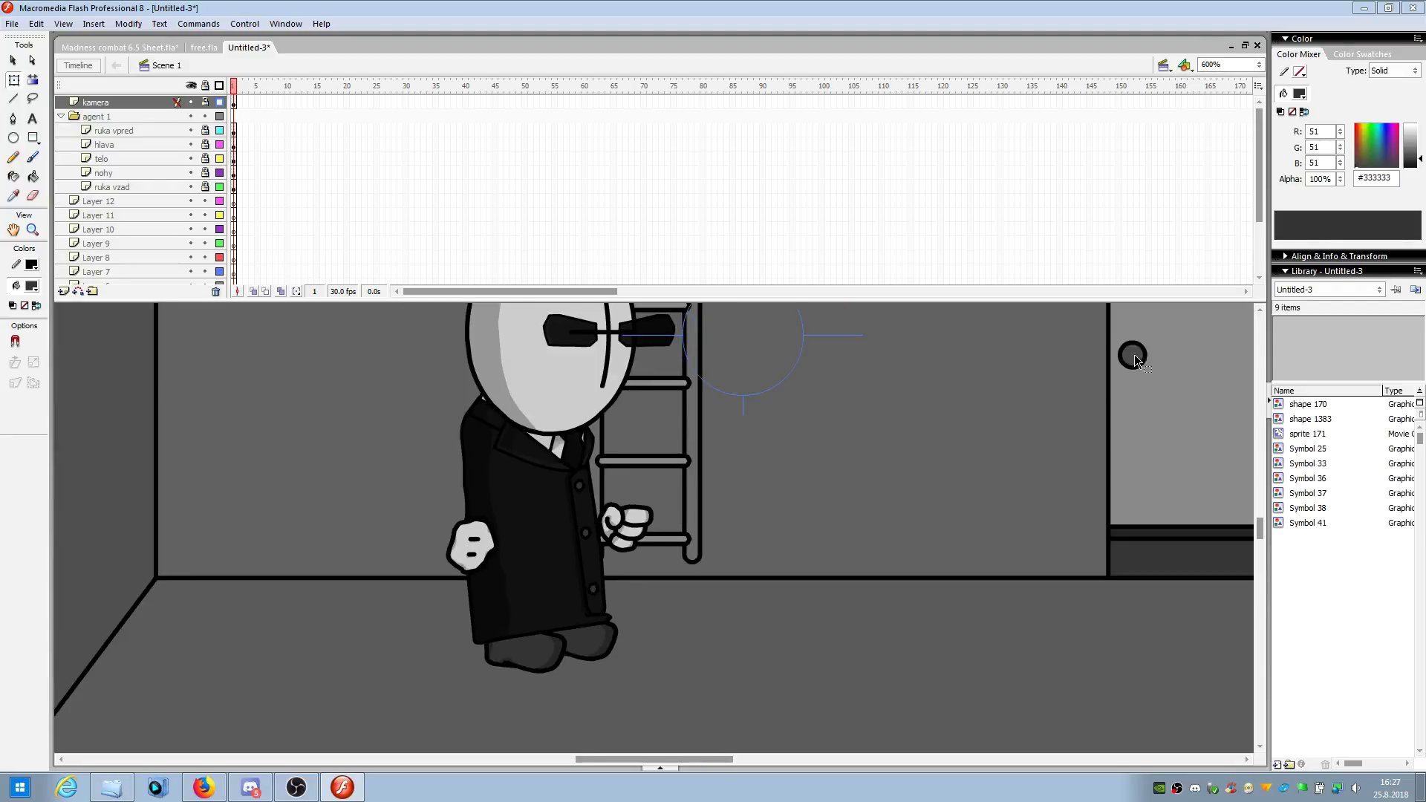
pyautogui.moveTo(1207, 63)
pyautogui.mouseDown()
pyautogui.moveTo(1191, 69)
pyautogui.moveTo(1205, 67)
pyautogui.mouseUp()
pyautogui.write('4')
pyautogui.press('Return')
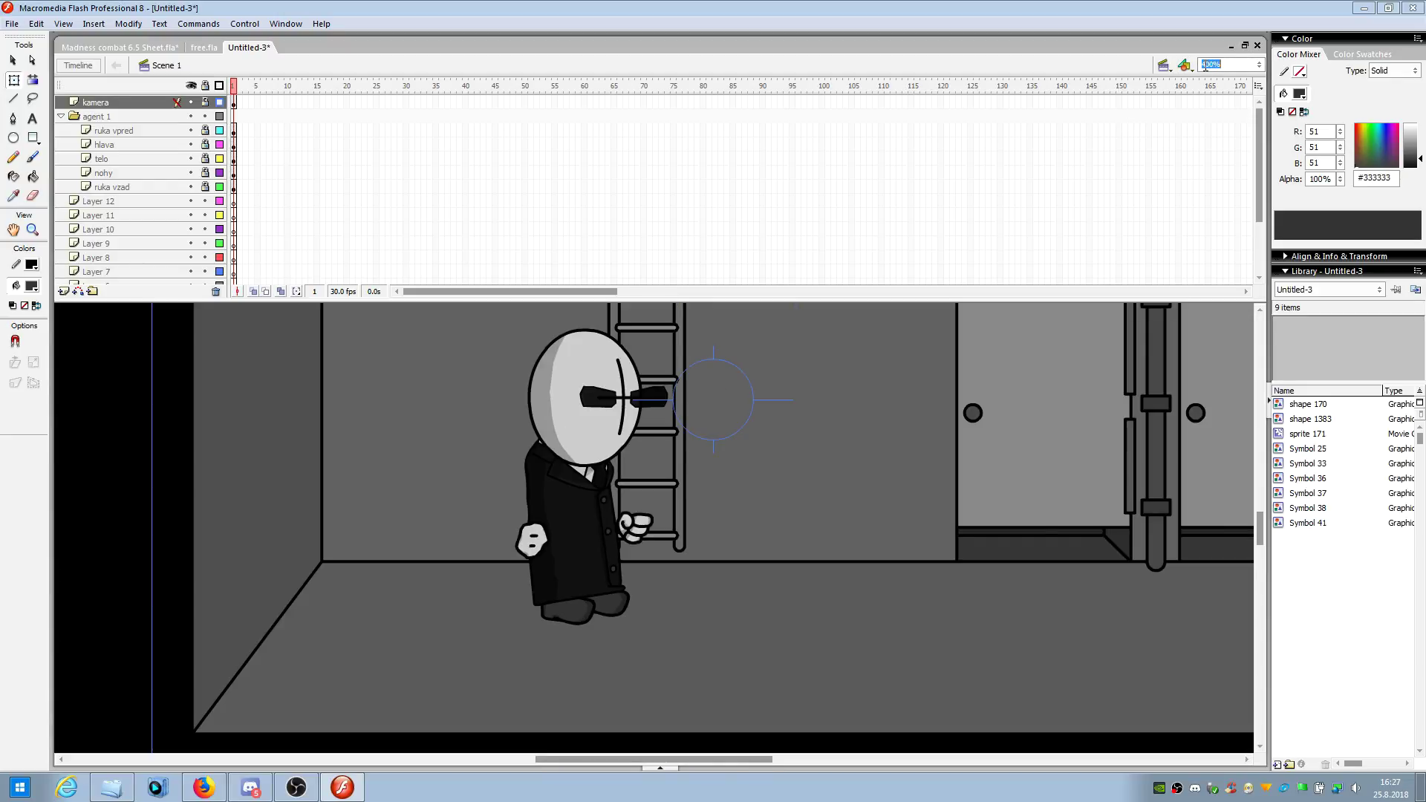
pyautogui.write('800%')
pyautogui.press('Return')
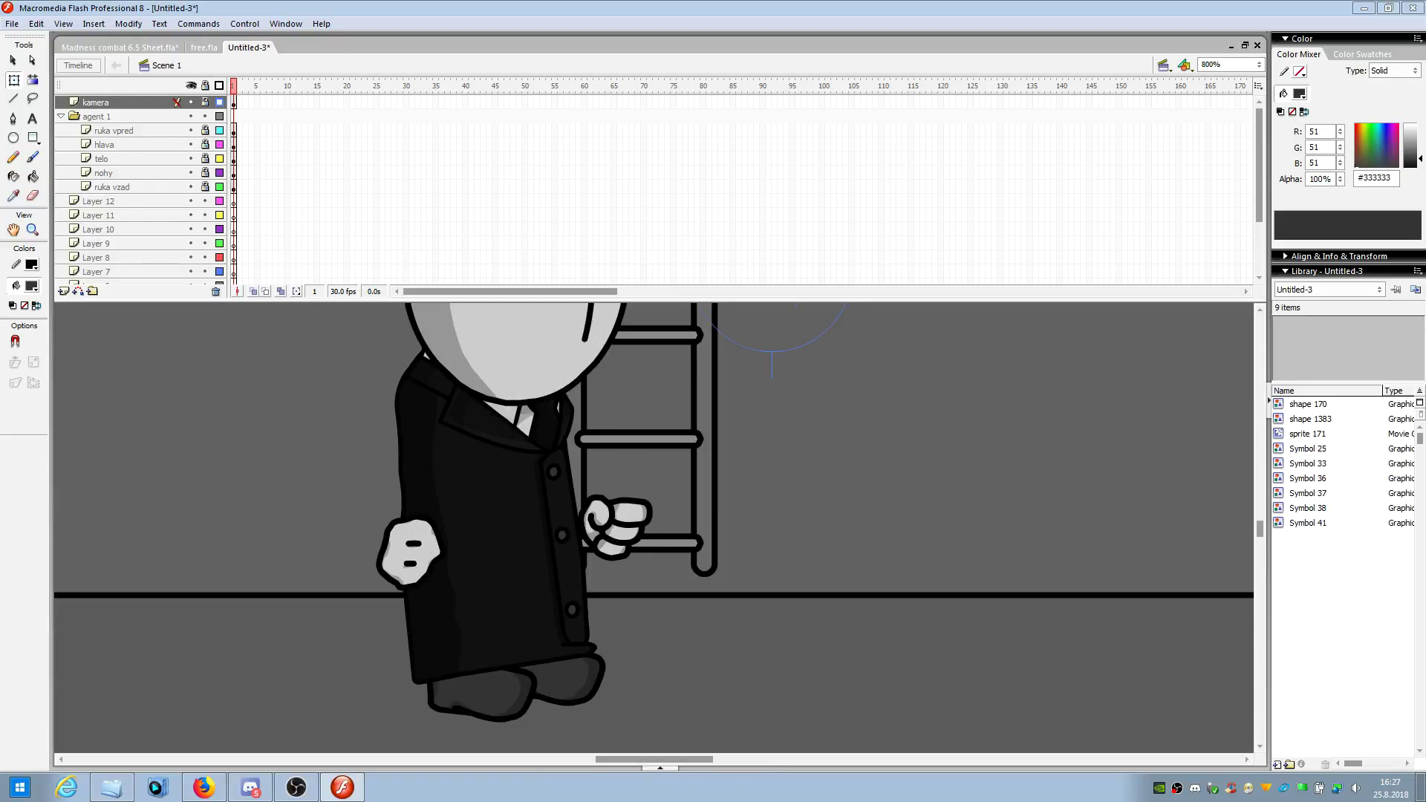
pyautogui.scroll(-3, 823, 579)
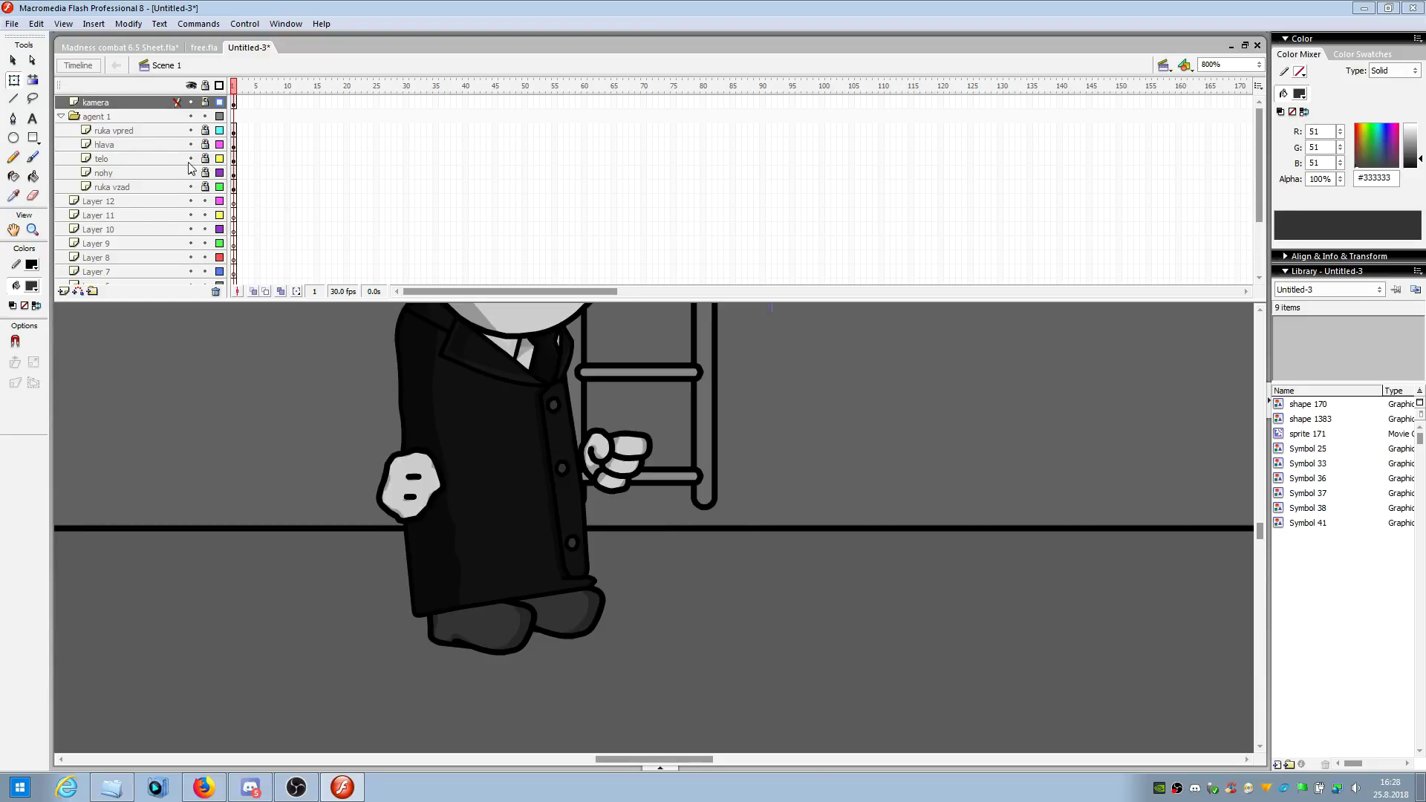
# - Hide the agent's hlava, ruka vpred, nohy and ruka vzad layers to isolate the body on the telo layer
pyautogui.click(233, 159)
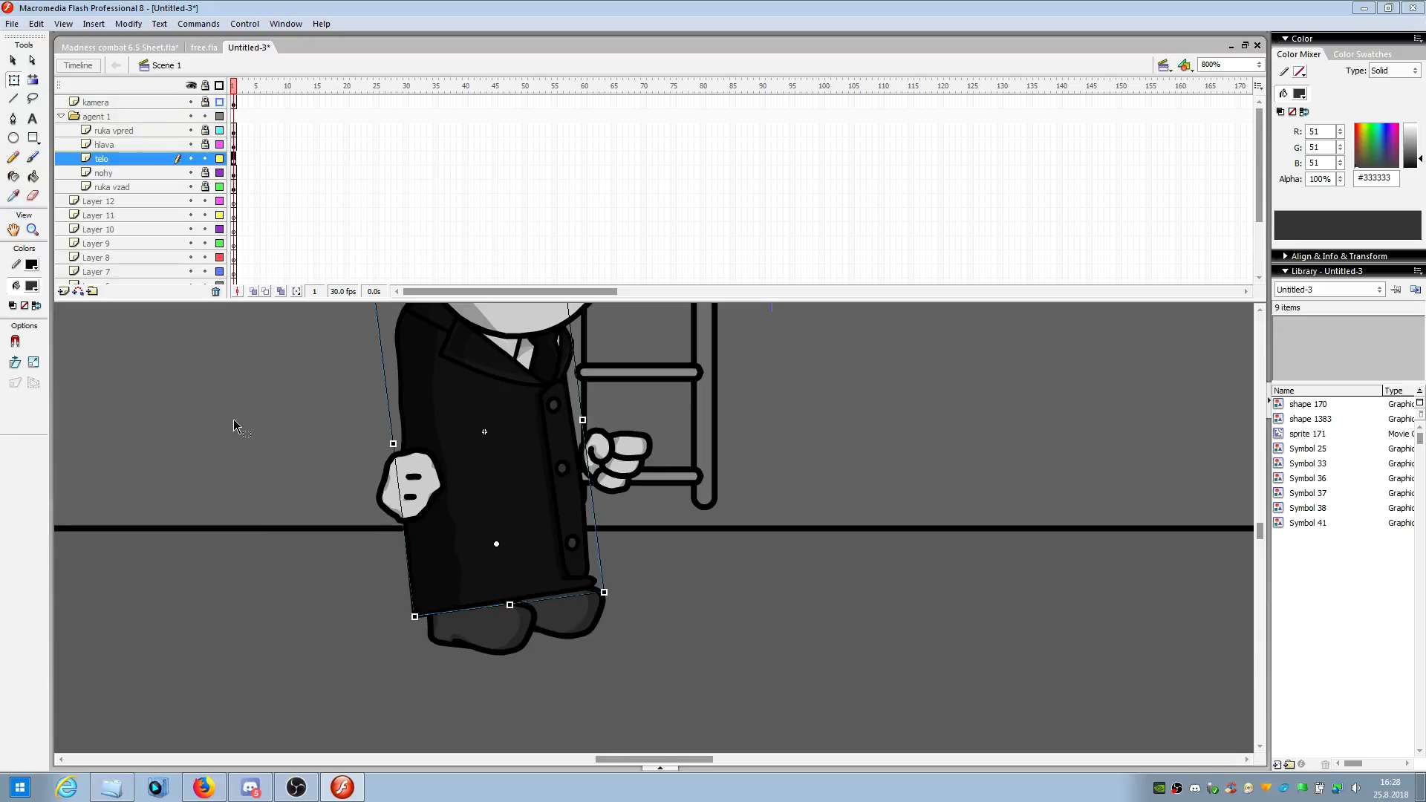
pyautogui.click(191, 144)
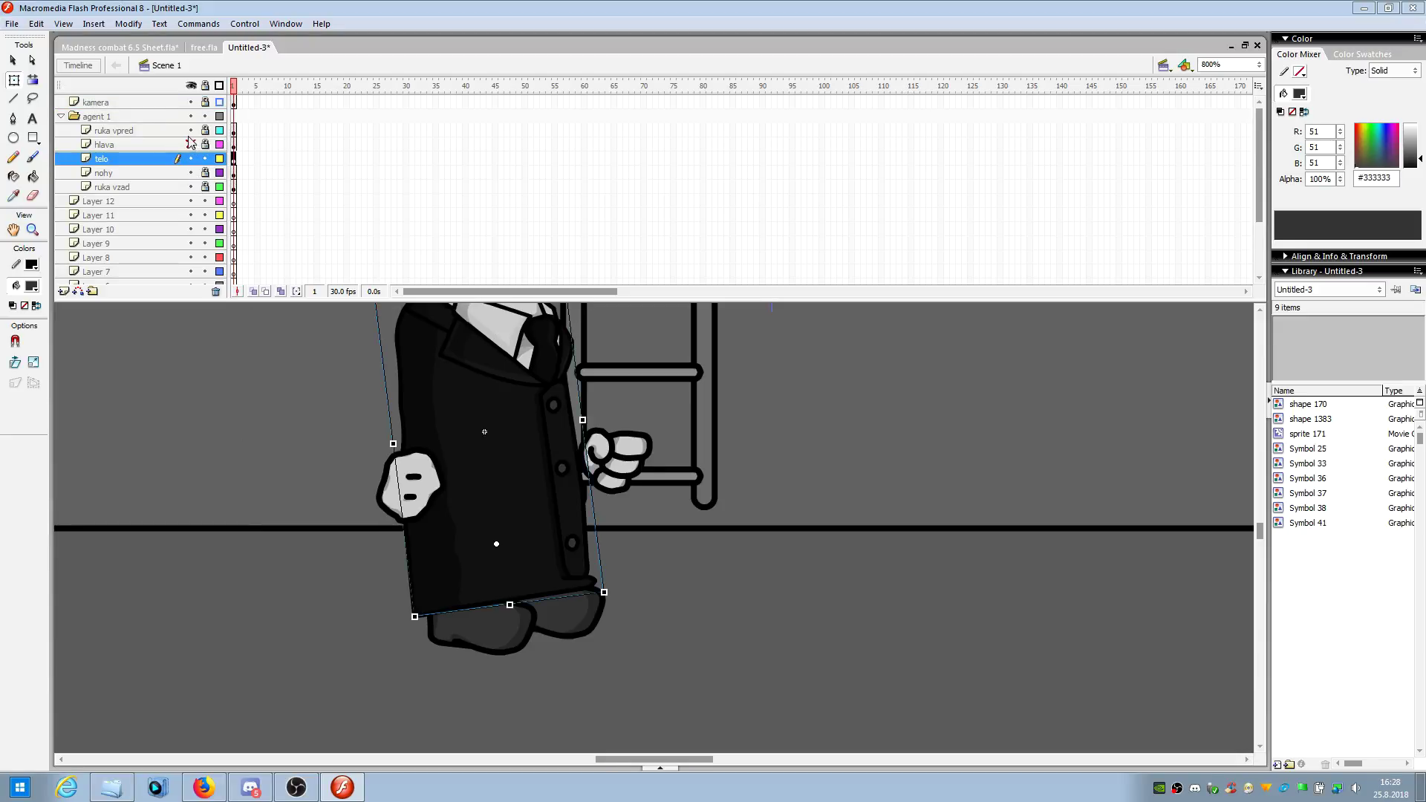
pyautogui.click(191, 130)
pyautogui.click(191, 173)
pyautogui.click(191, 186)
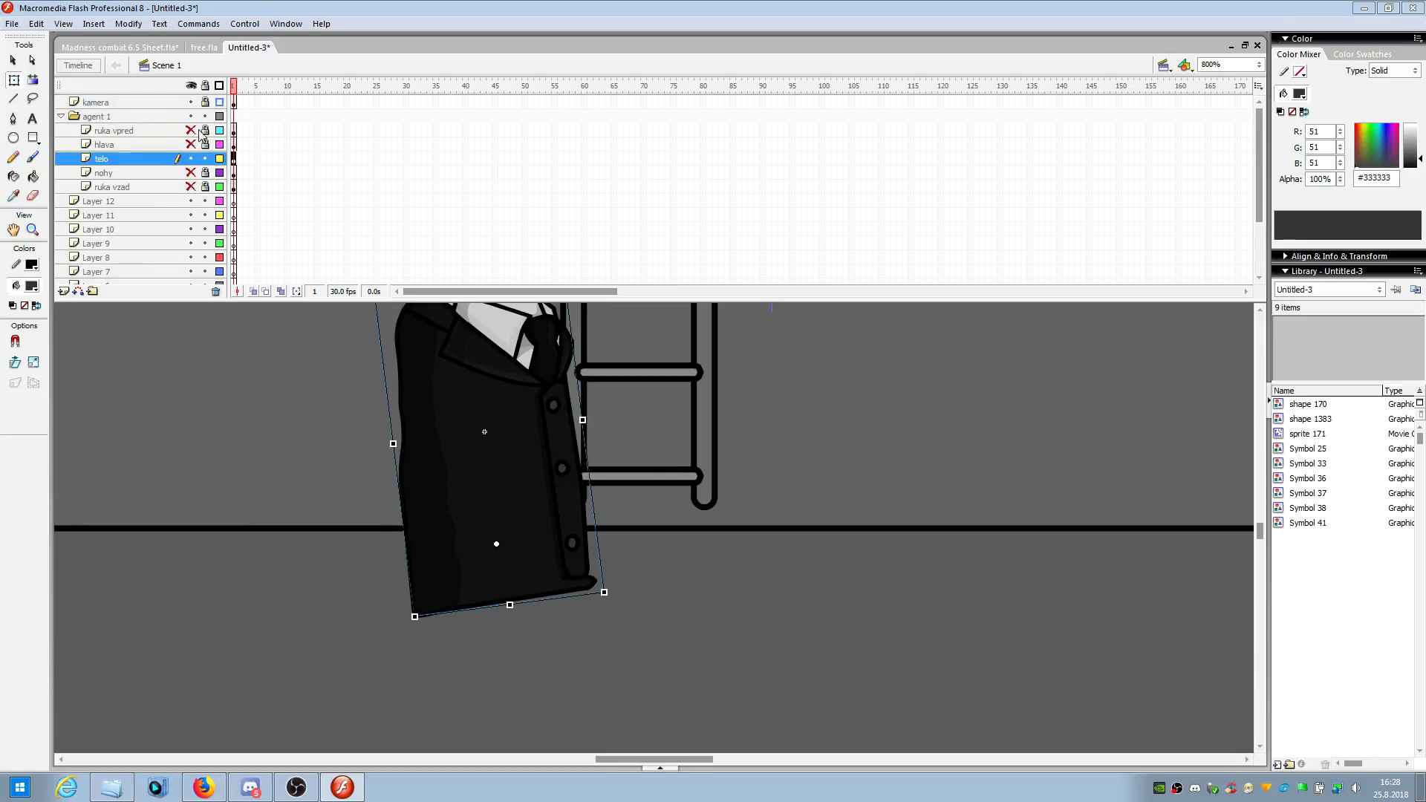
pyautogui.scroll(3, 700, 570)
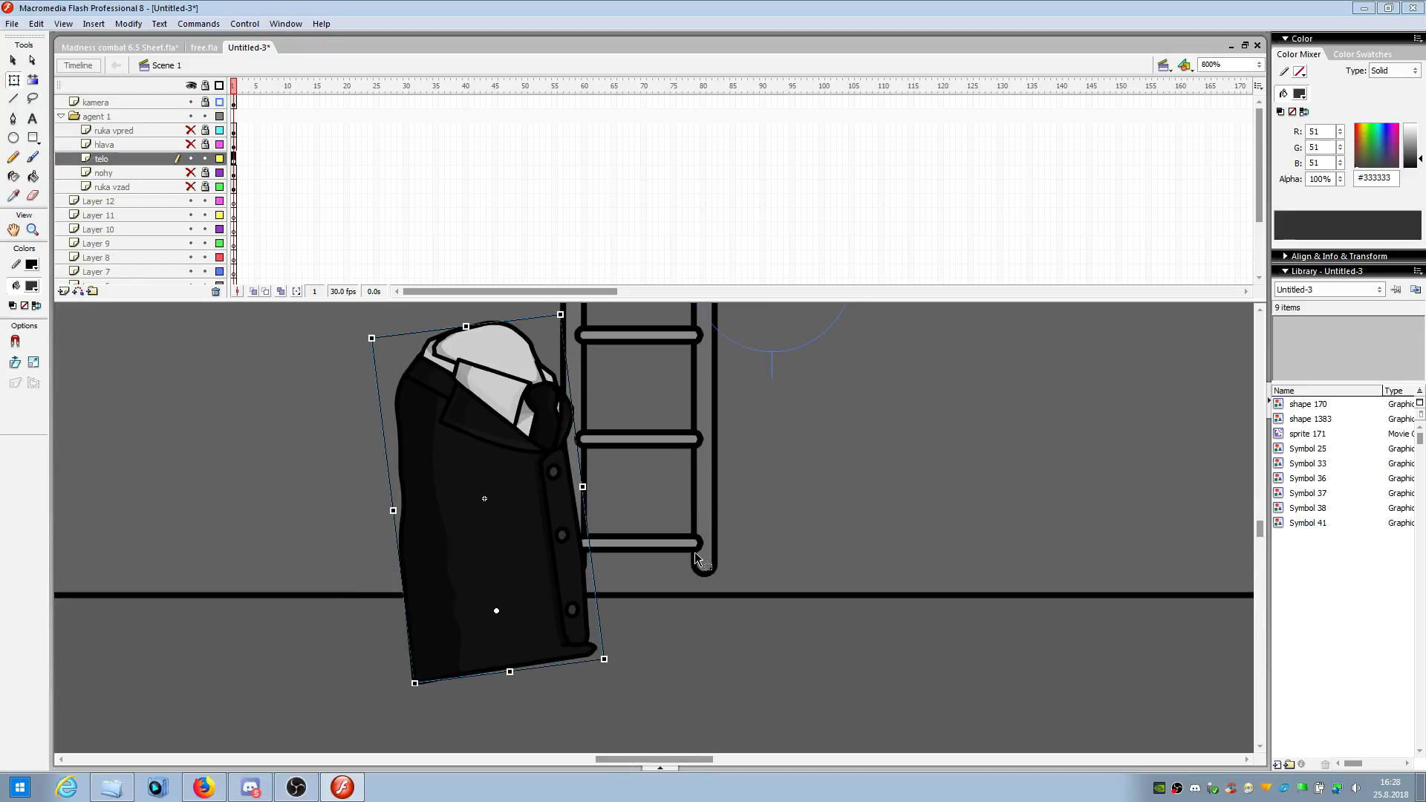
pyautogui.scroll(3, 703, 520)
pyautogui.scroll(-3, 703, 510)
pyautogui.scroll(3, 704, 511)
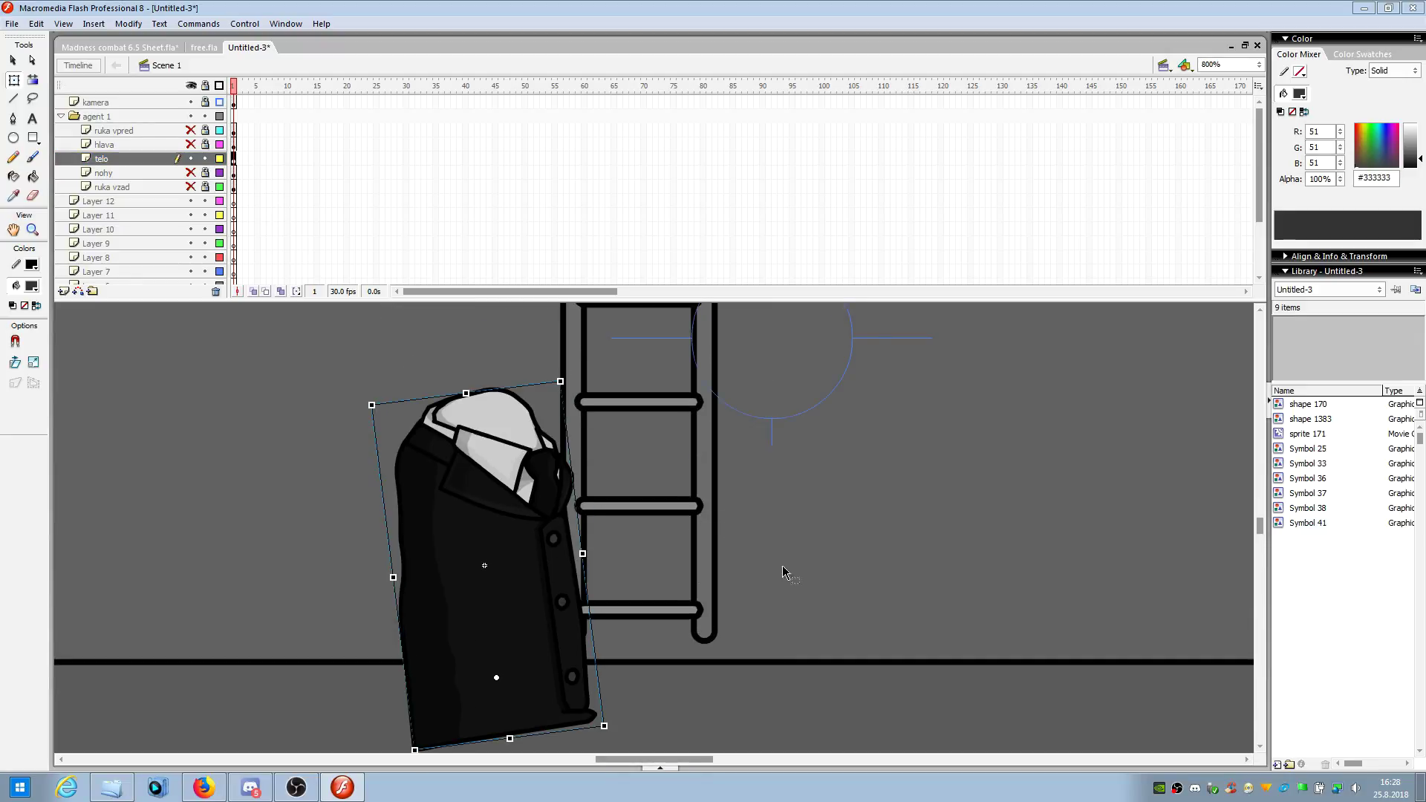
pyautogui.click(783, 537)
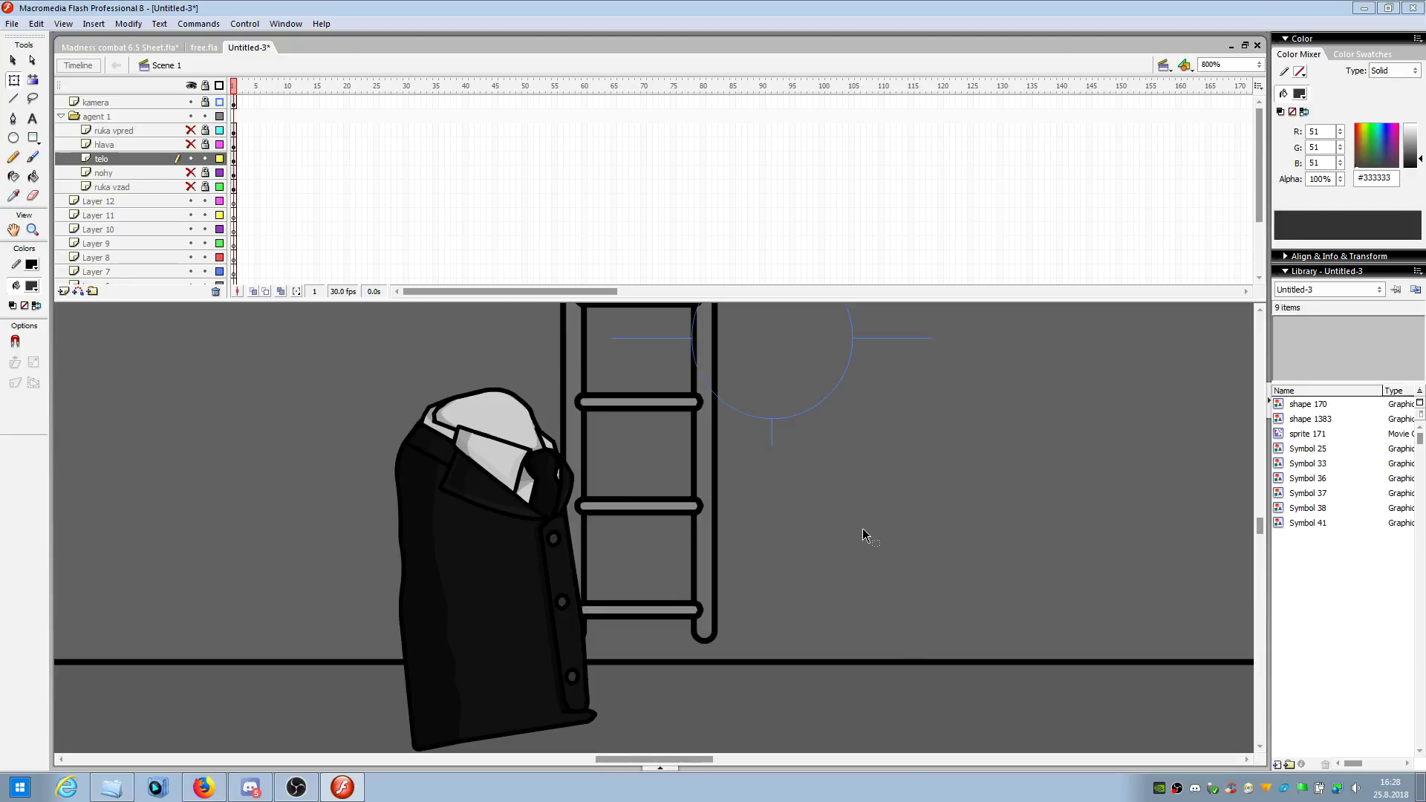
# - Turn off Snap Align in the stage's snapping options
pyautogui.rightClick(823, 504)
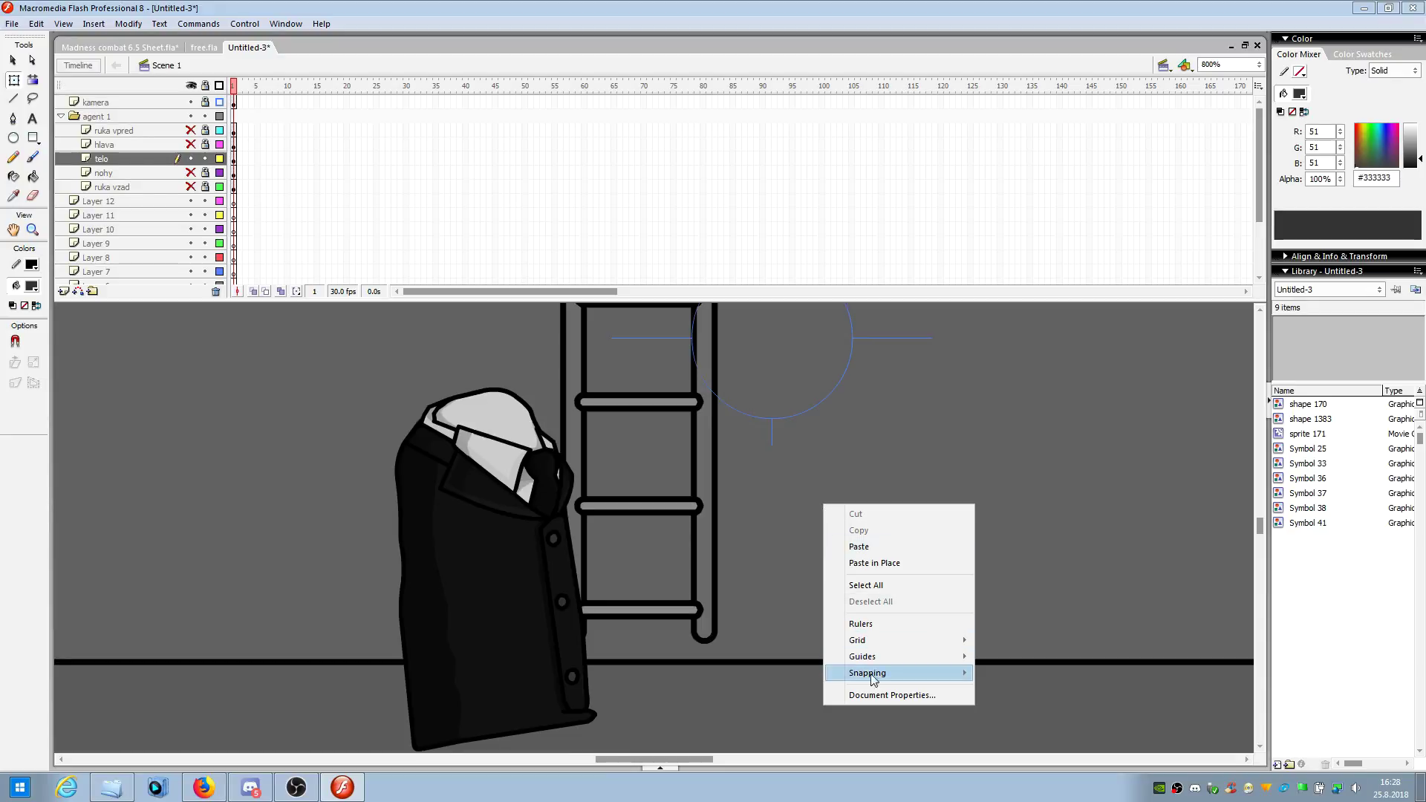
pyautogui.moveTo(873, 680)
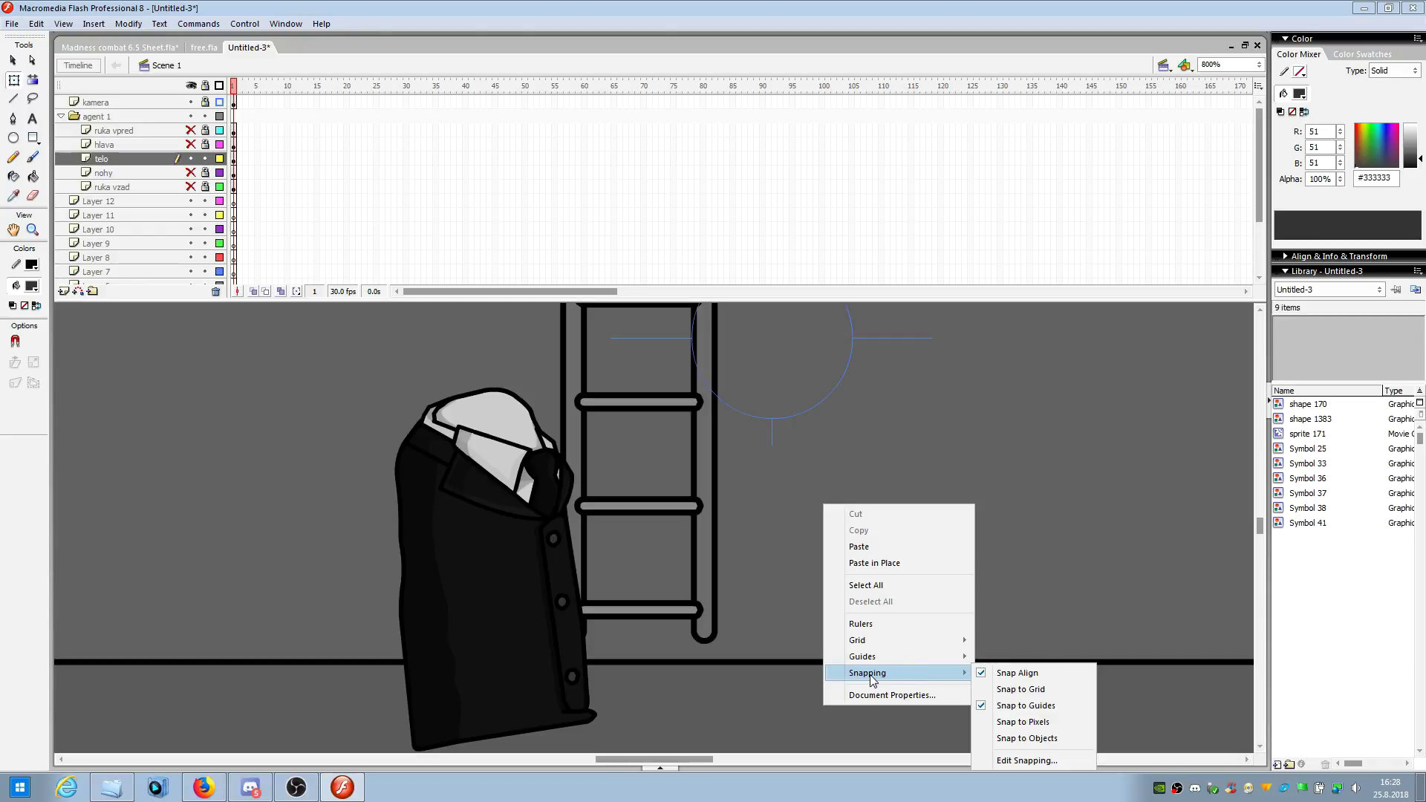
pyautogui.click(1008, 675)
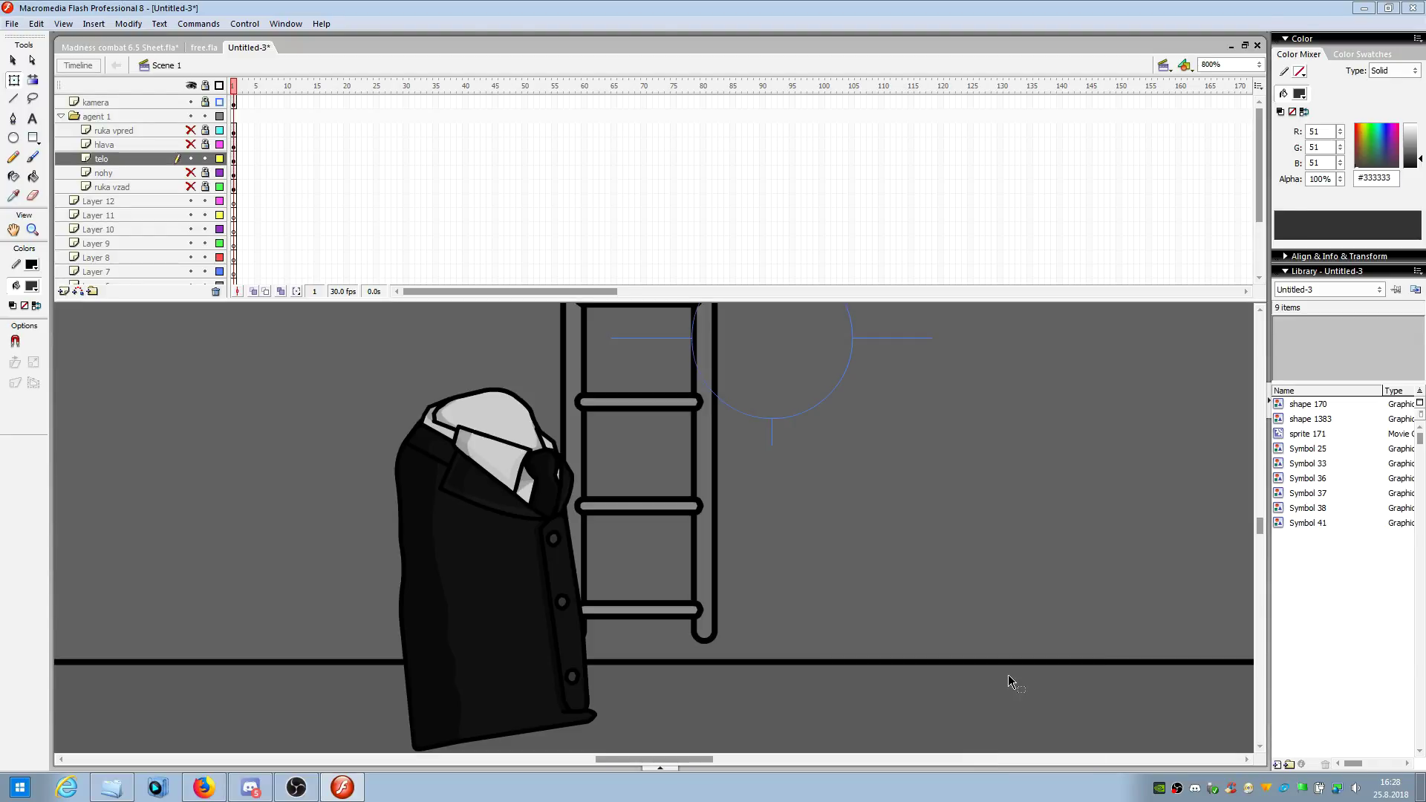
pyautogui.rightClick(898, 572)
pyautogui.moveTo(959, 540)
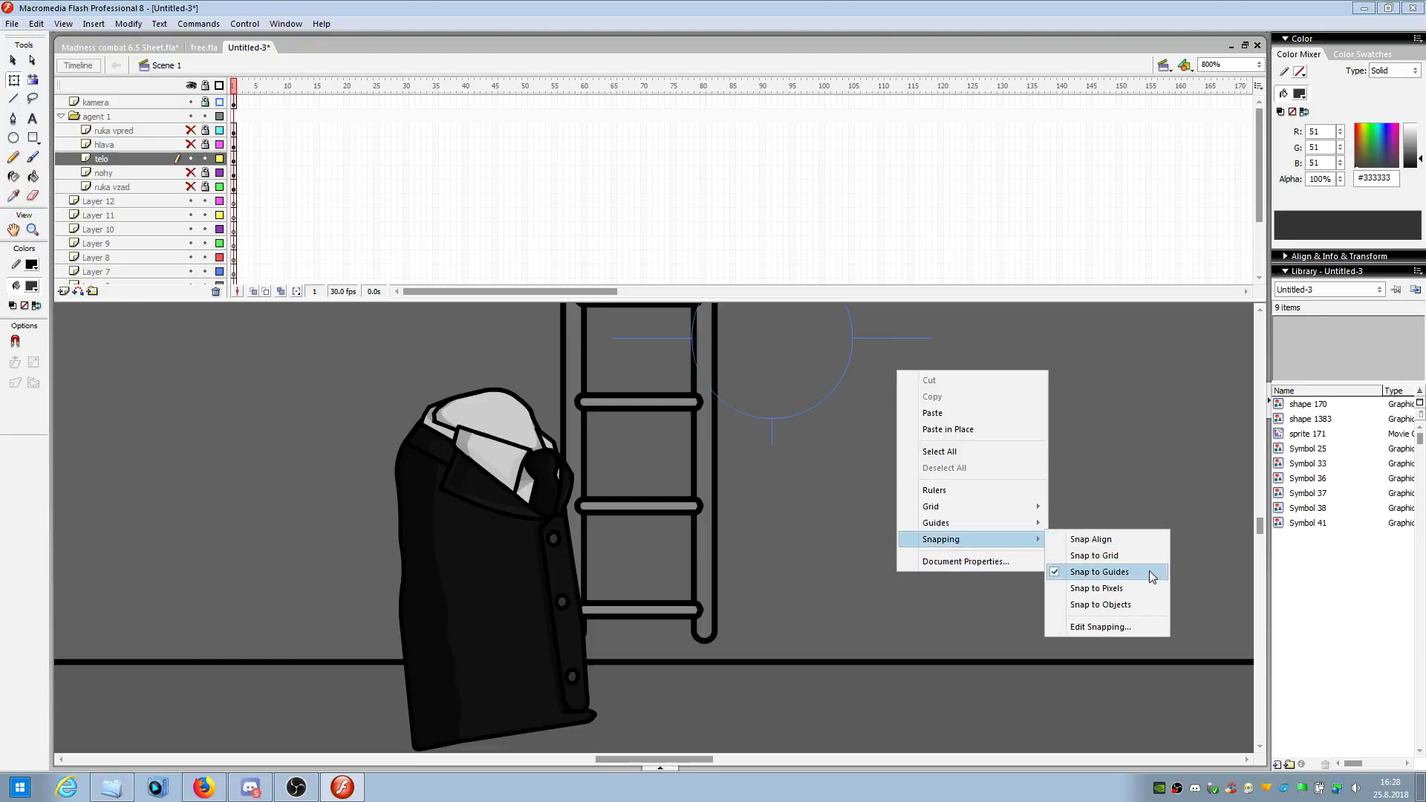
pyautogui.click(1148, 570)
pyautogui.rightClick(881, 495)
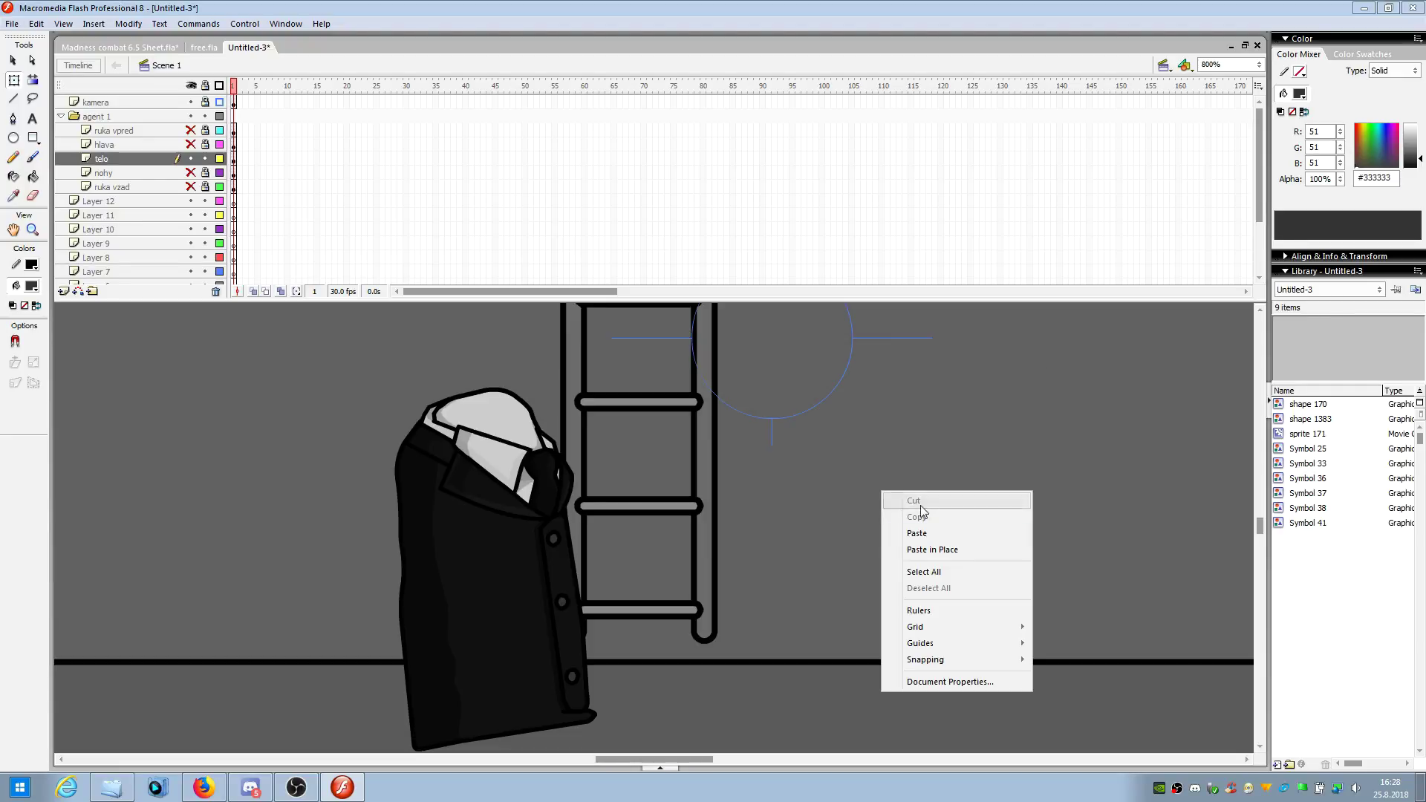
pyautogui.moveTo(988, 660)
pyautogui.click(1093, 661)
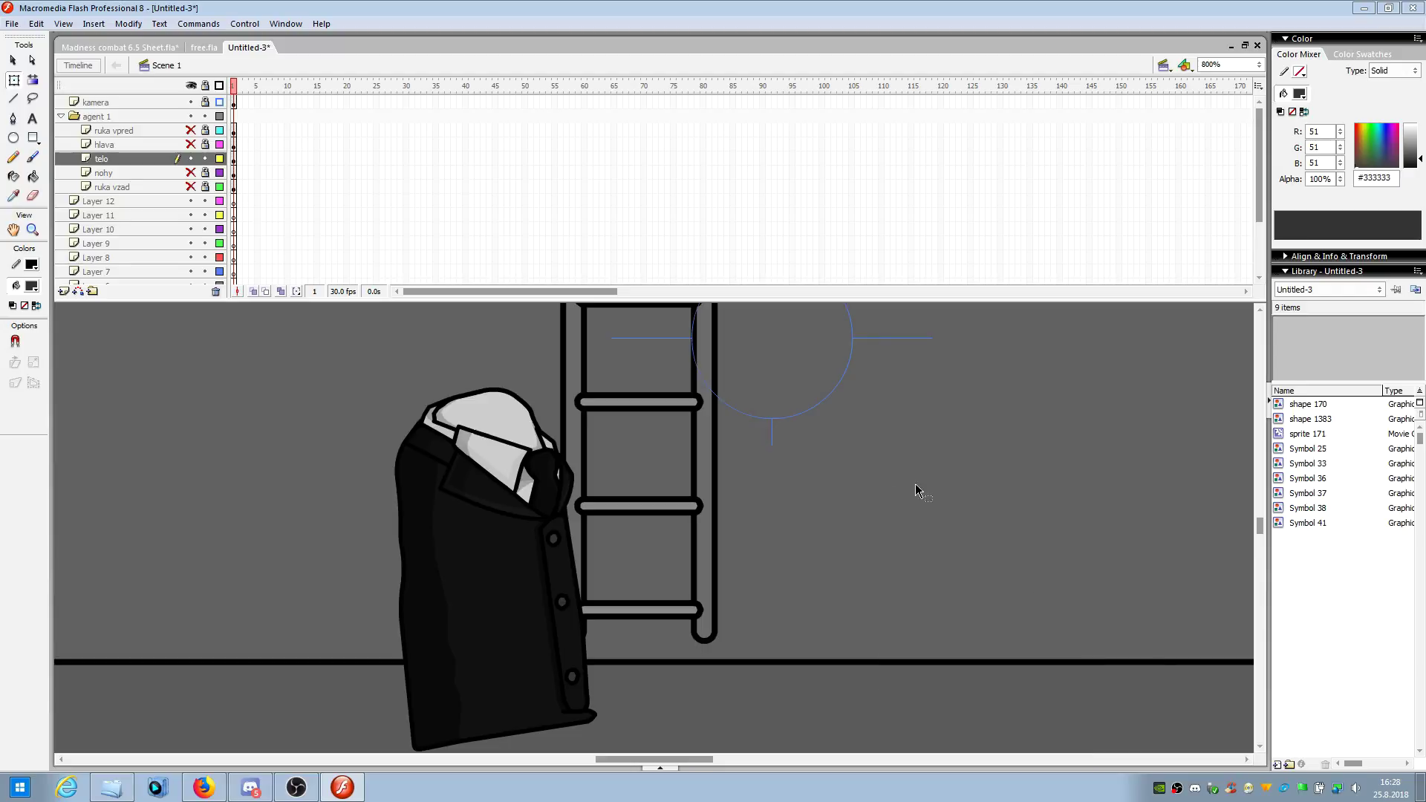
pyautogui.rightClick(912, 482)
pyautogui.click(1085, 667)
# - Move the agent's body on the telo layer's frame 1 to the left, clear of the ladder
pyautogui.click(234, 161)
pyautogui.scroll(-1, 236, 165)
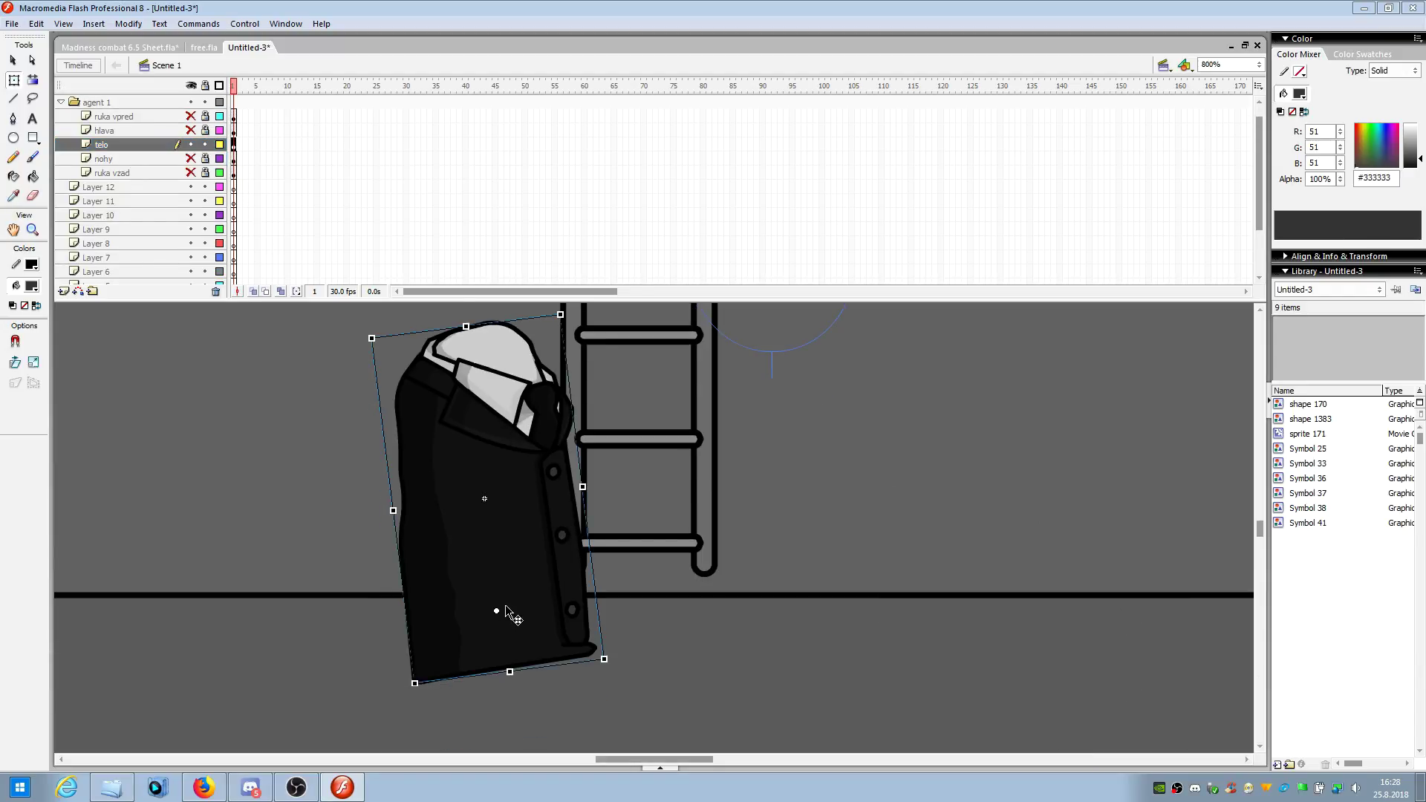
pyautogui.scroll(-2, 505, 605)
pyautogui.moveTo(529, 544); pyautogui.dragTo(465, 563)
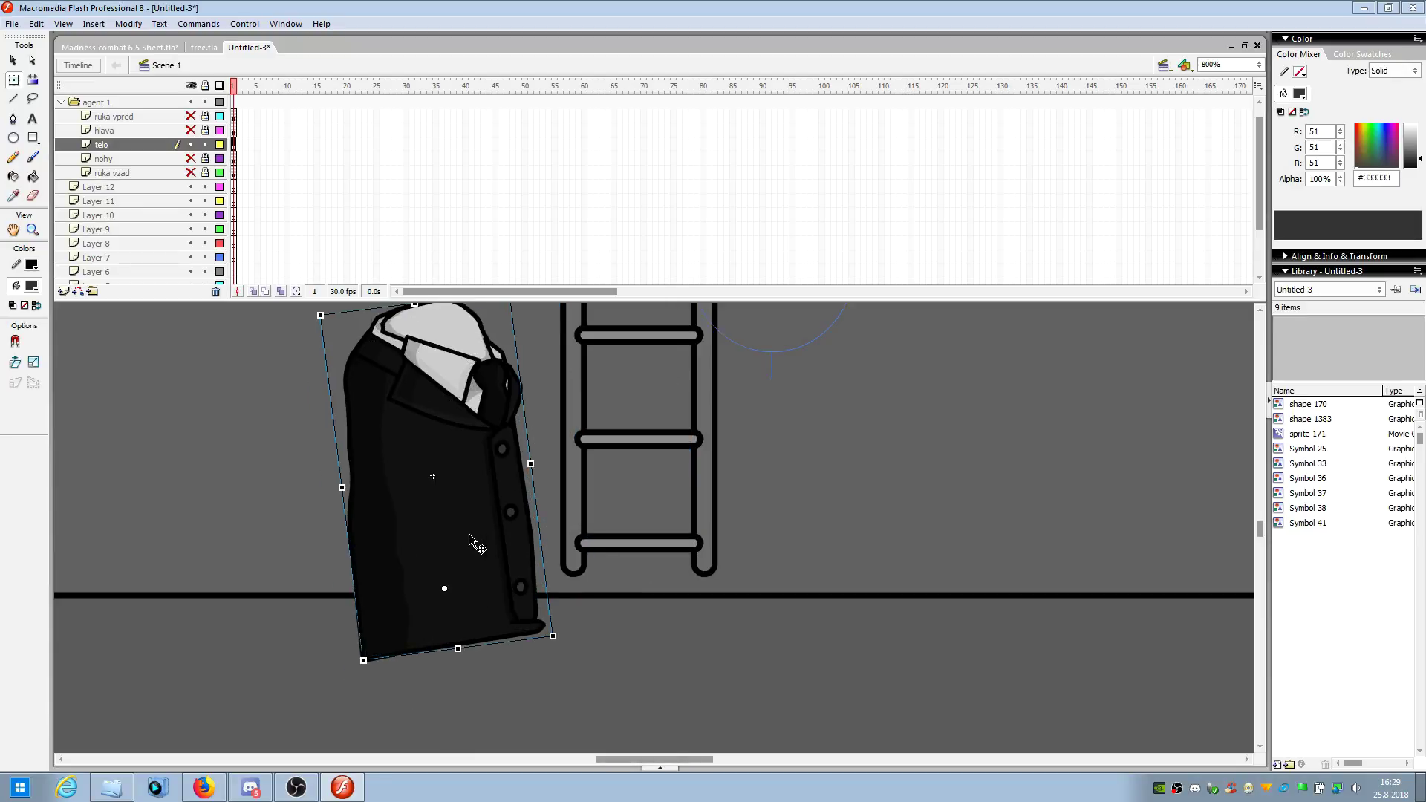
pyautogui.click(724, 593)
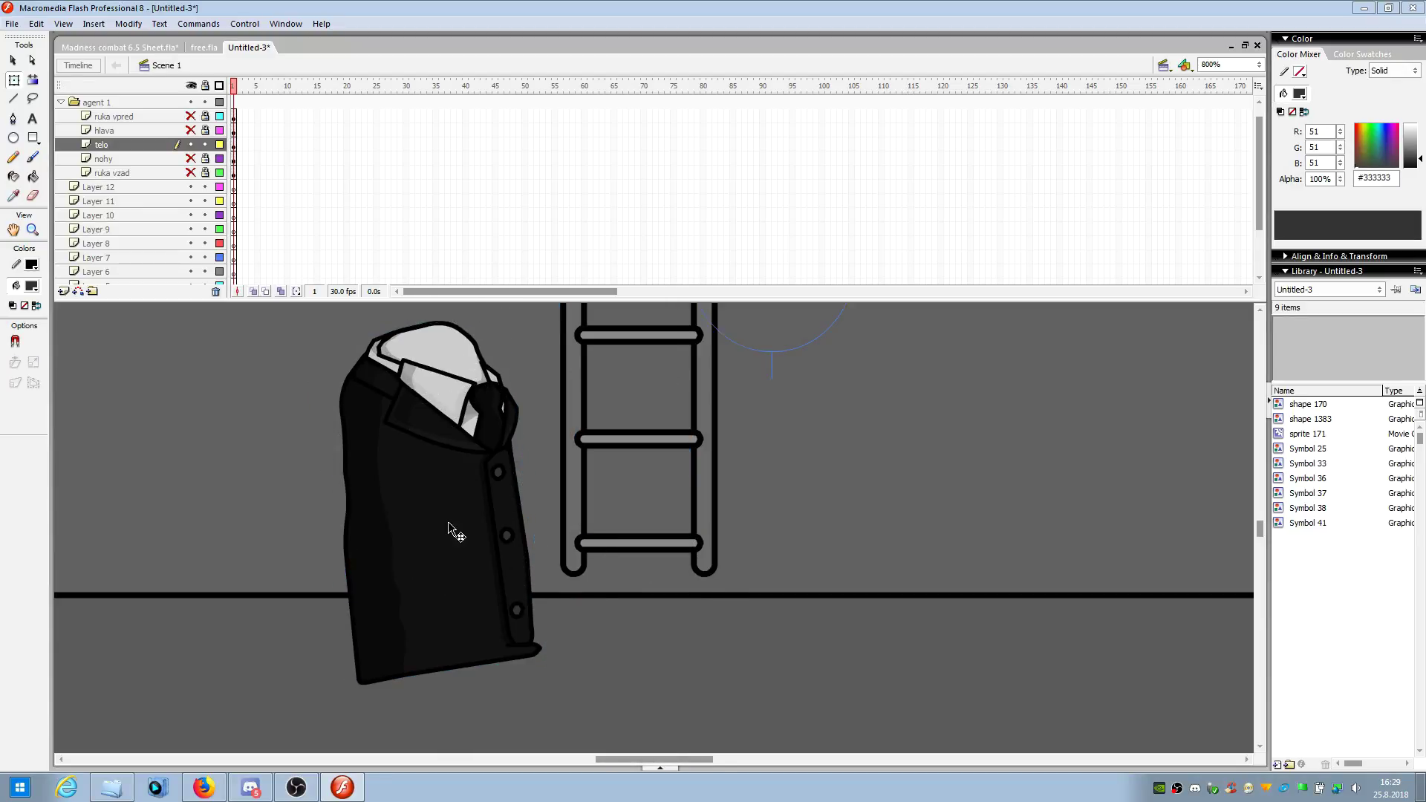
pyautogui.click(468, 621)
# - Toggle Snap to Grid in the stage's snapping options
pyautogui.click(732, 647)
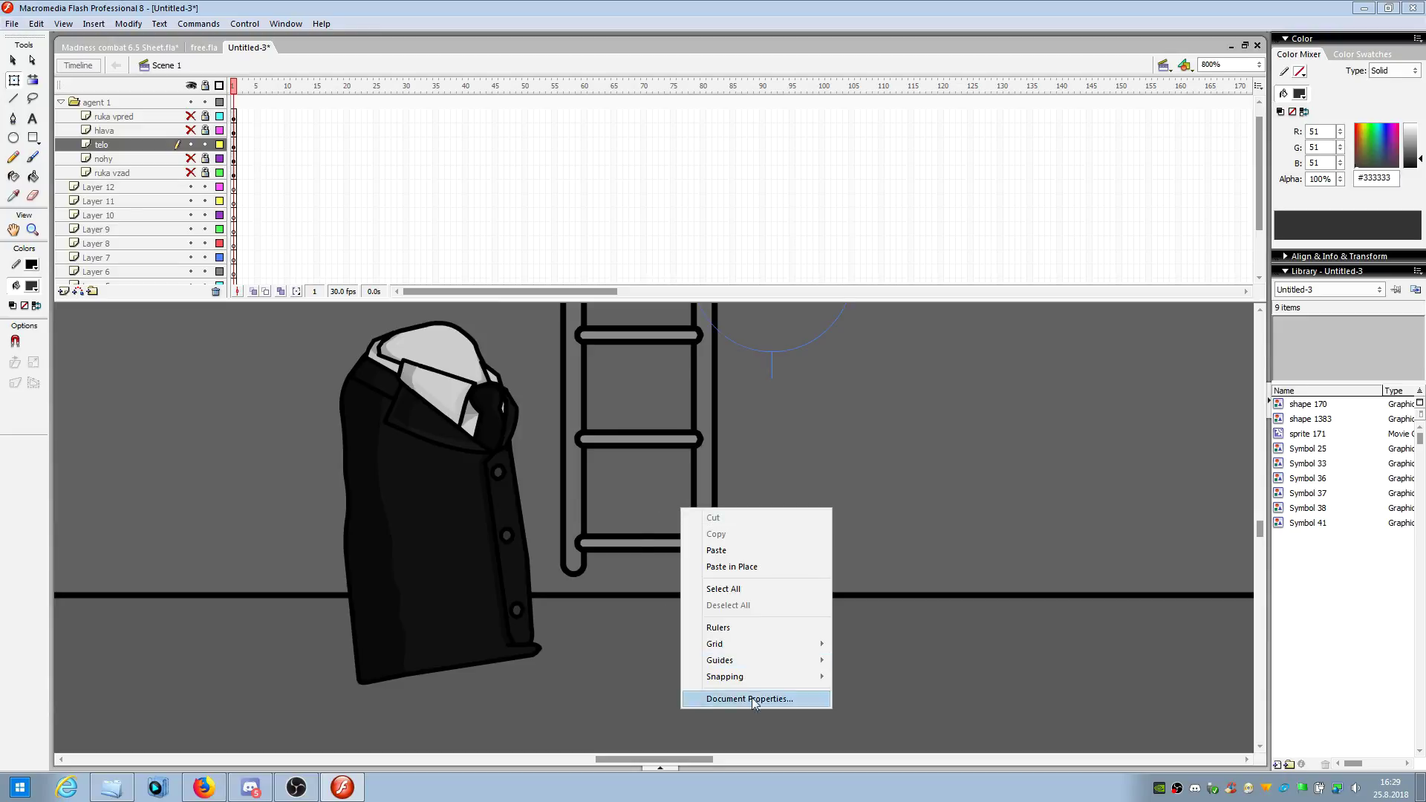
pyautogui.rightClick(761, 503)
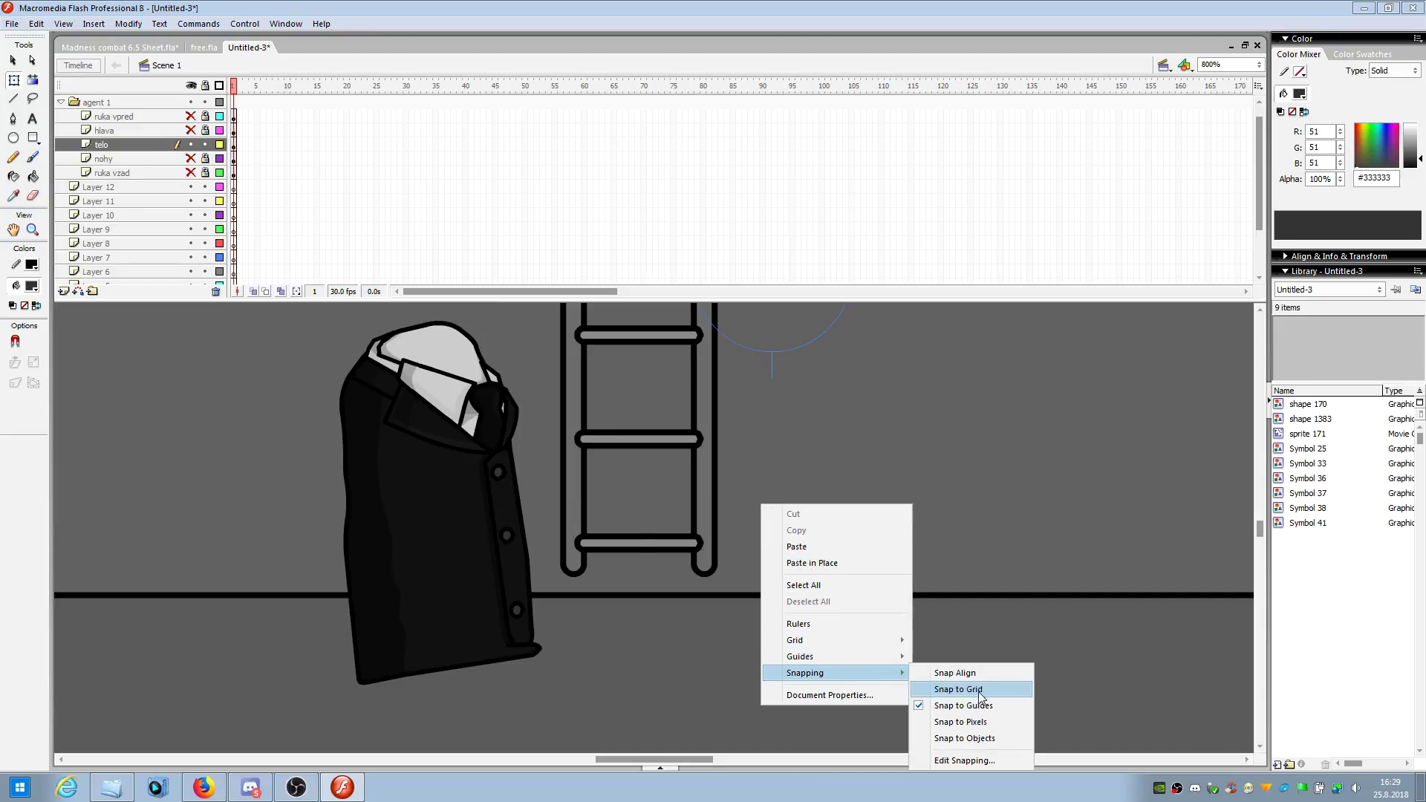
pyautogui.click(966, 695)
pyautogui.scroll(1, 557, 593)
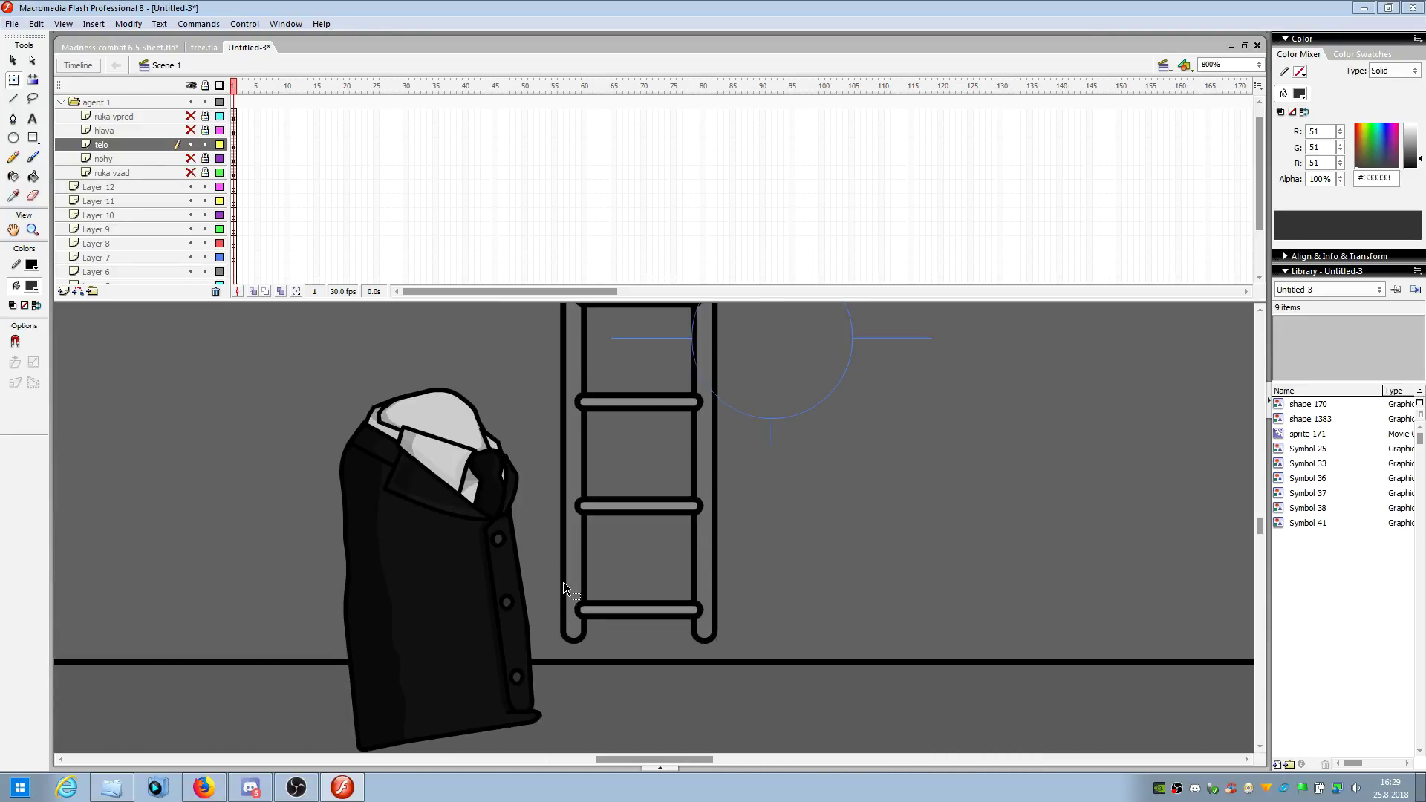
pyautogui.scroll(-2, 561, 583)
pyautogui.scroll(1, 553, 579)
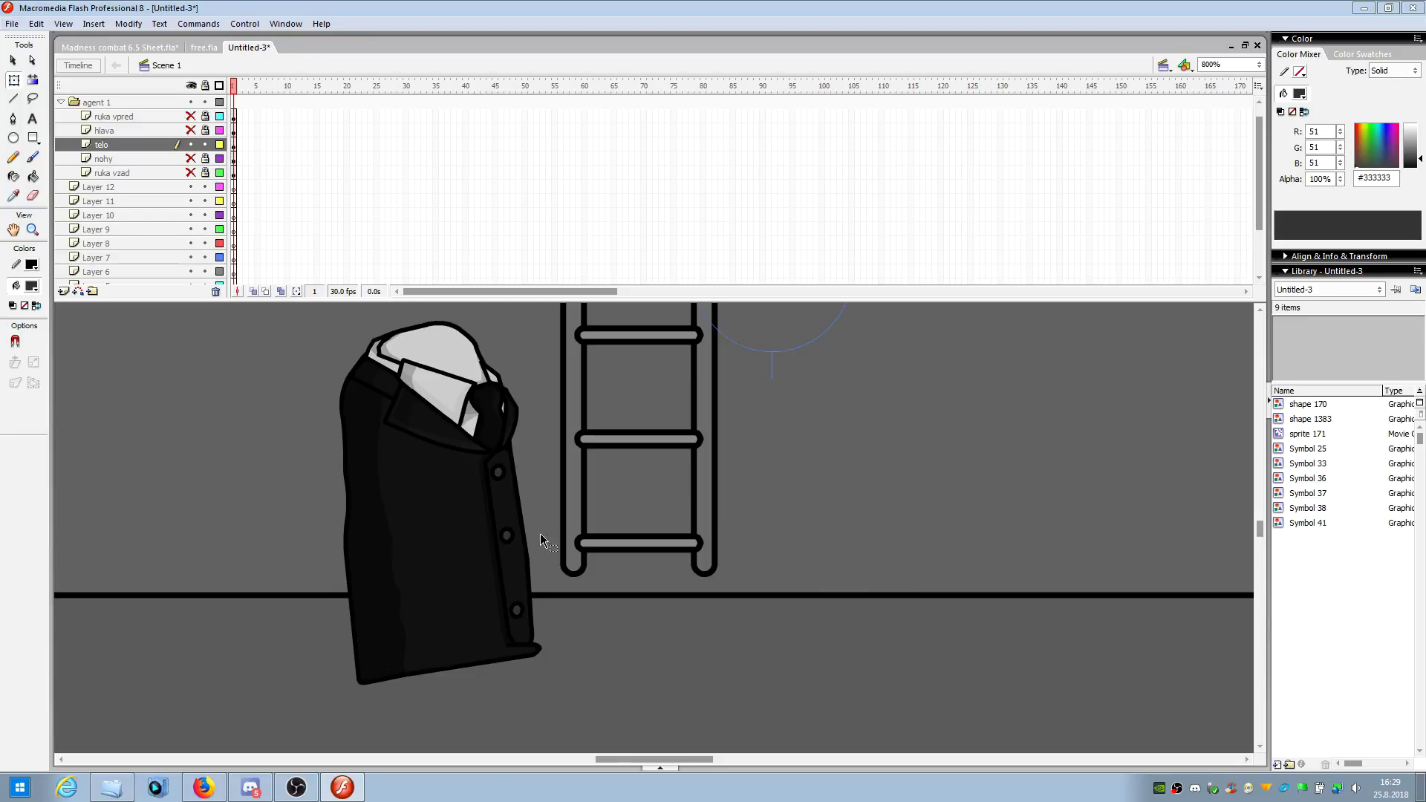
# - Insert a keyframe at frame 2 of the telo layer and shift the body slightly to the right there
pyautogui.click(446, 538)
pyautogui.scroll(1, 509, 702)
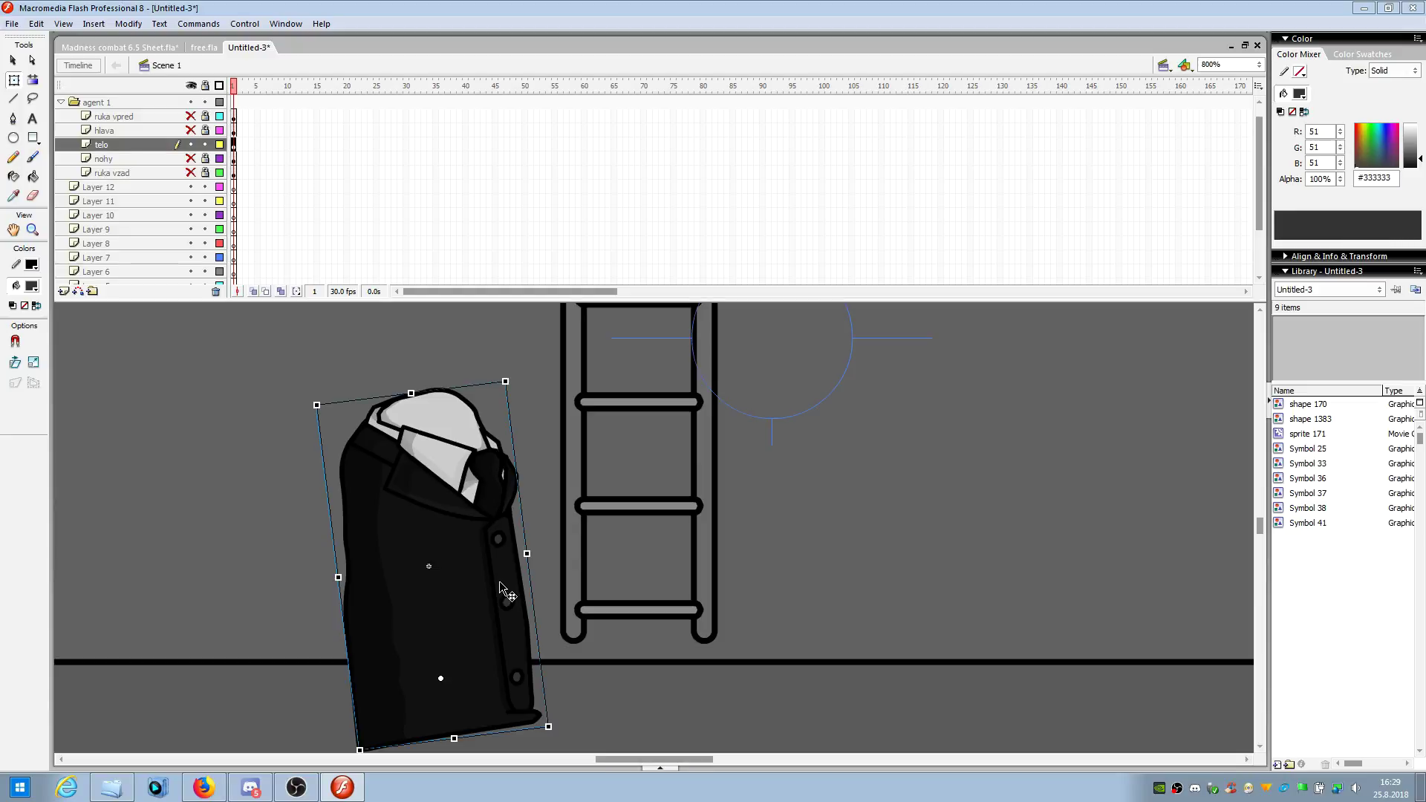
pyautogui.press('F6')
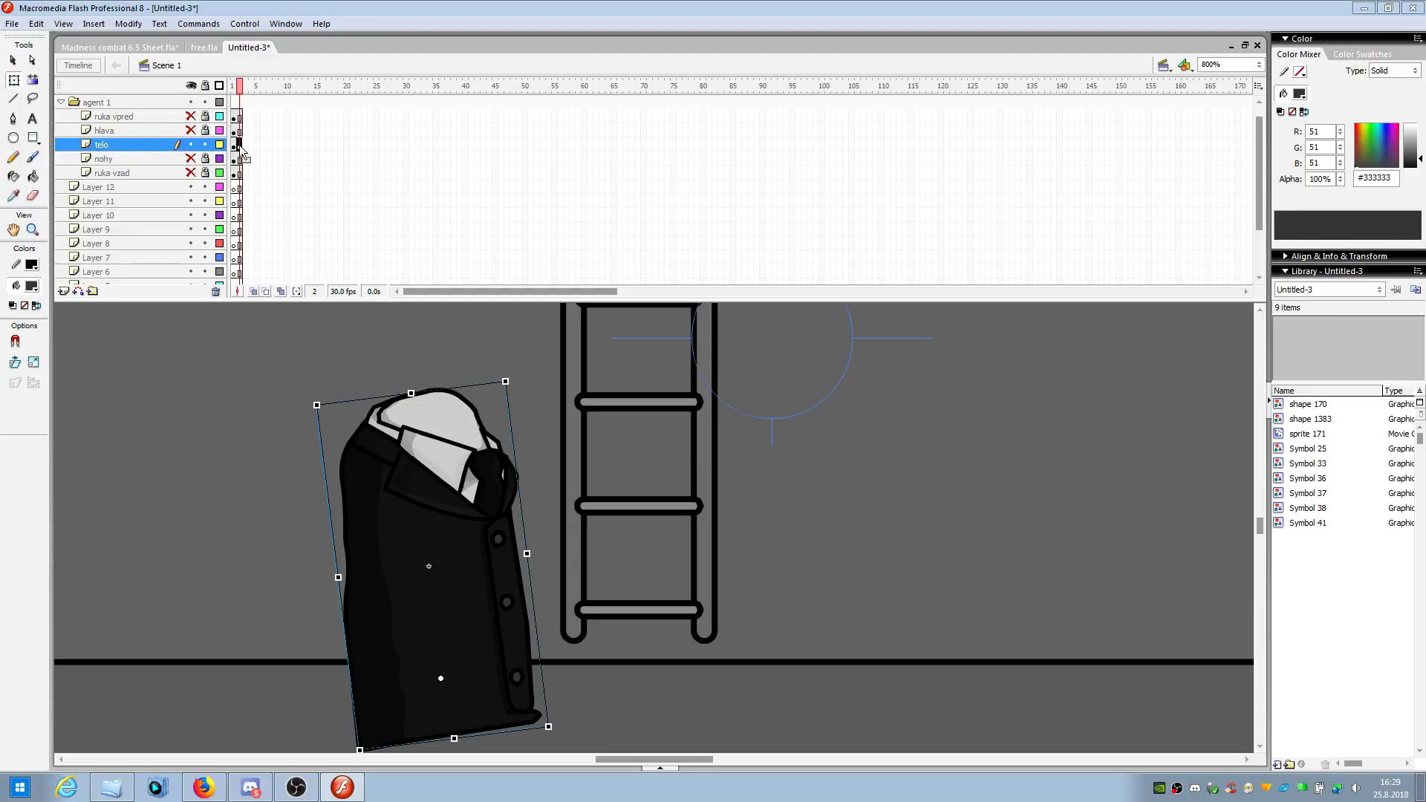
pyautogui.scroll(-3, 438, 497)
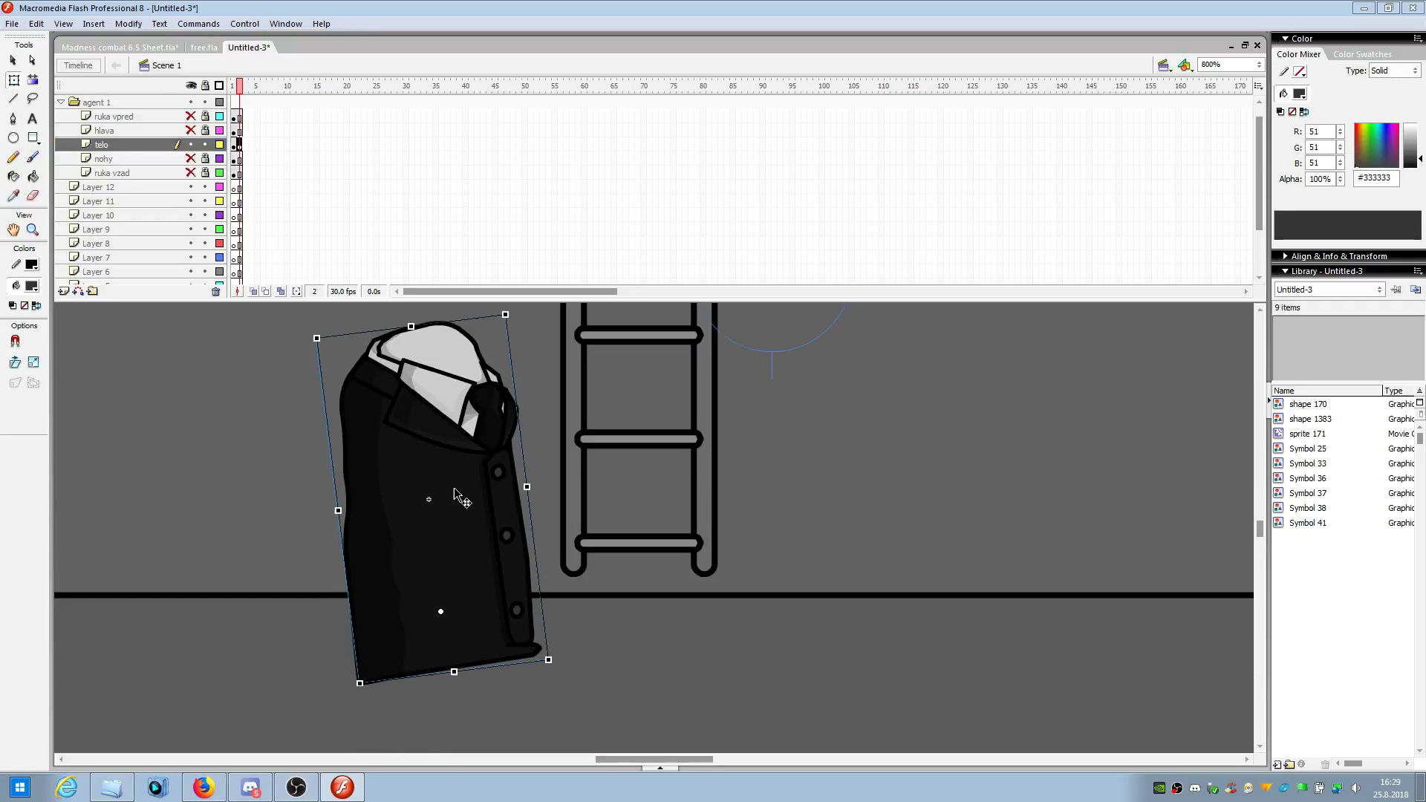
pyautogui.moveTo(464, 542); pyautogui.dragTo(479, 537)
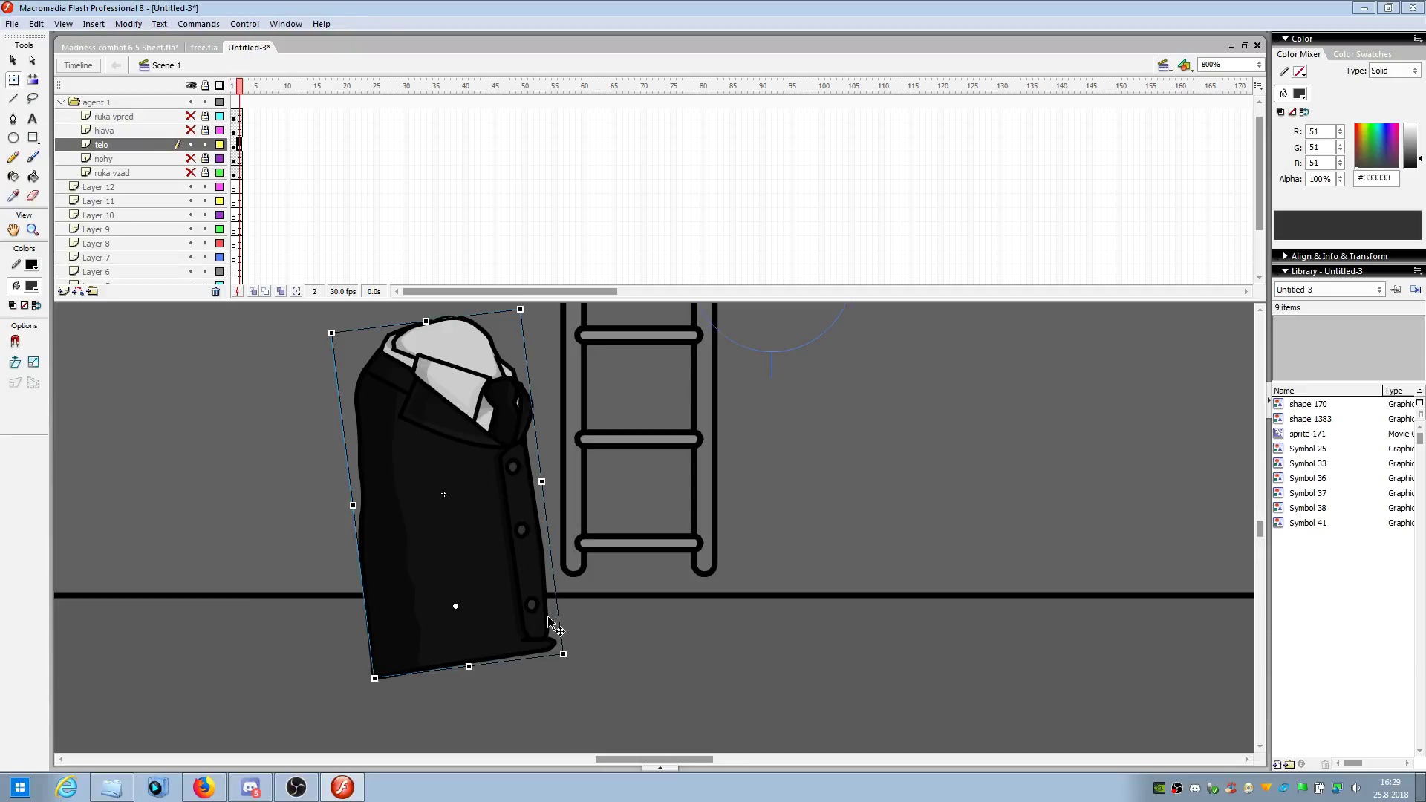
# - Add telo keyframes from frame 3 through frame 15, moving the body right in front of the ladder, and play the animation
pyautogui.press('F6')
pyautogui.moveTo(487, 578); pyautogui.dragTo(627, 599)
pyautogui.press('F6')
pyautogui.press('F6')
pyautogui.press('F6')
pyautogui.press('F6')
pyautogui.press('F6')
pyautogui.press('F6')
pyautogui.press('F6')
pyautogui.press('F6')
pyautogui.press('F6')
pyautogui.press('F6')
pyautogui.press('F6')
pyautogui.press('F6')
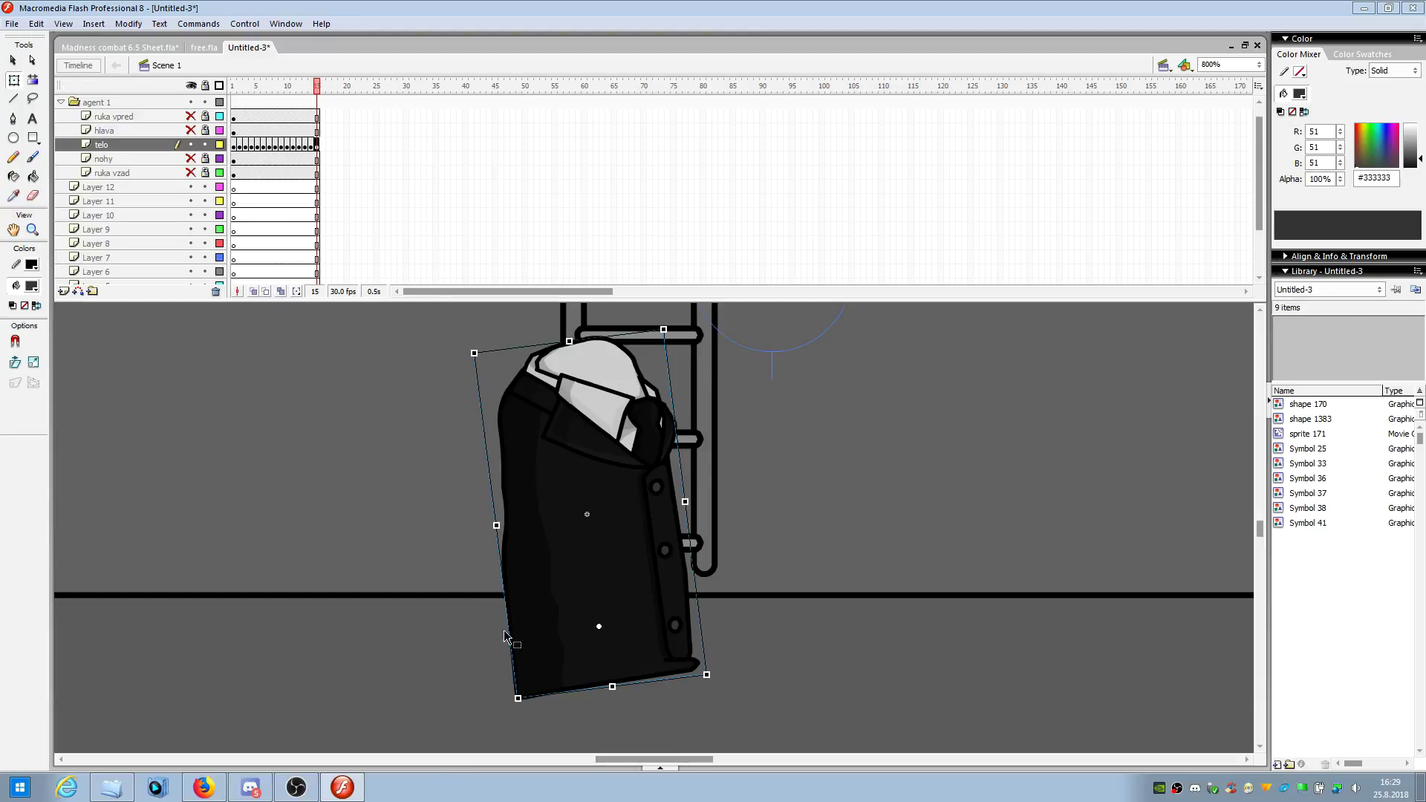
pyautogui.click(880, 528)
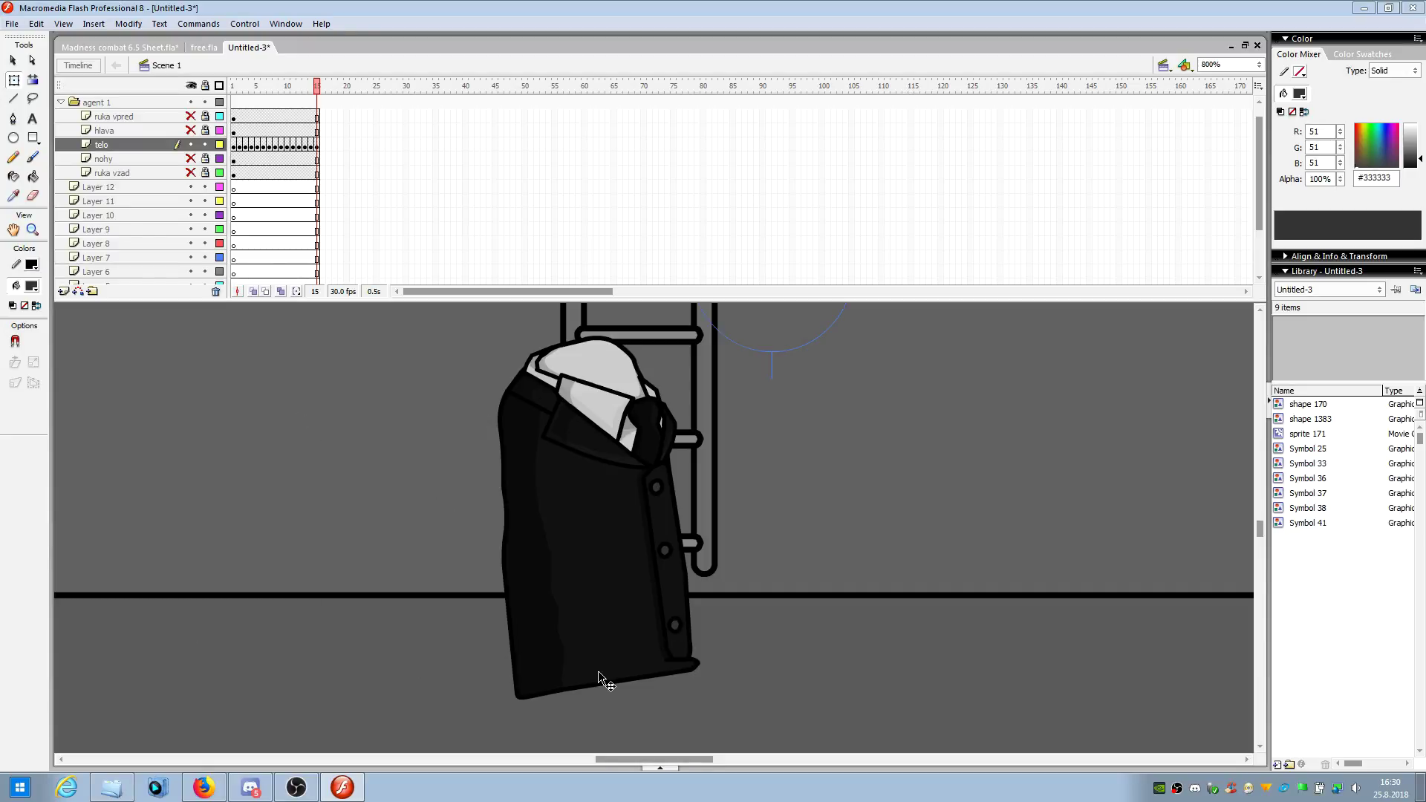
pyautogui.press('Return')
# - Remove frames 2 through 20 from all layers, from kamera down to pozadi
pyautogui.moveTo(346, 103); pyautogui.dragTo(241, 385)
pyautogui.rightClick(255, 162)
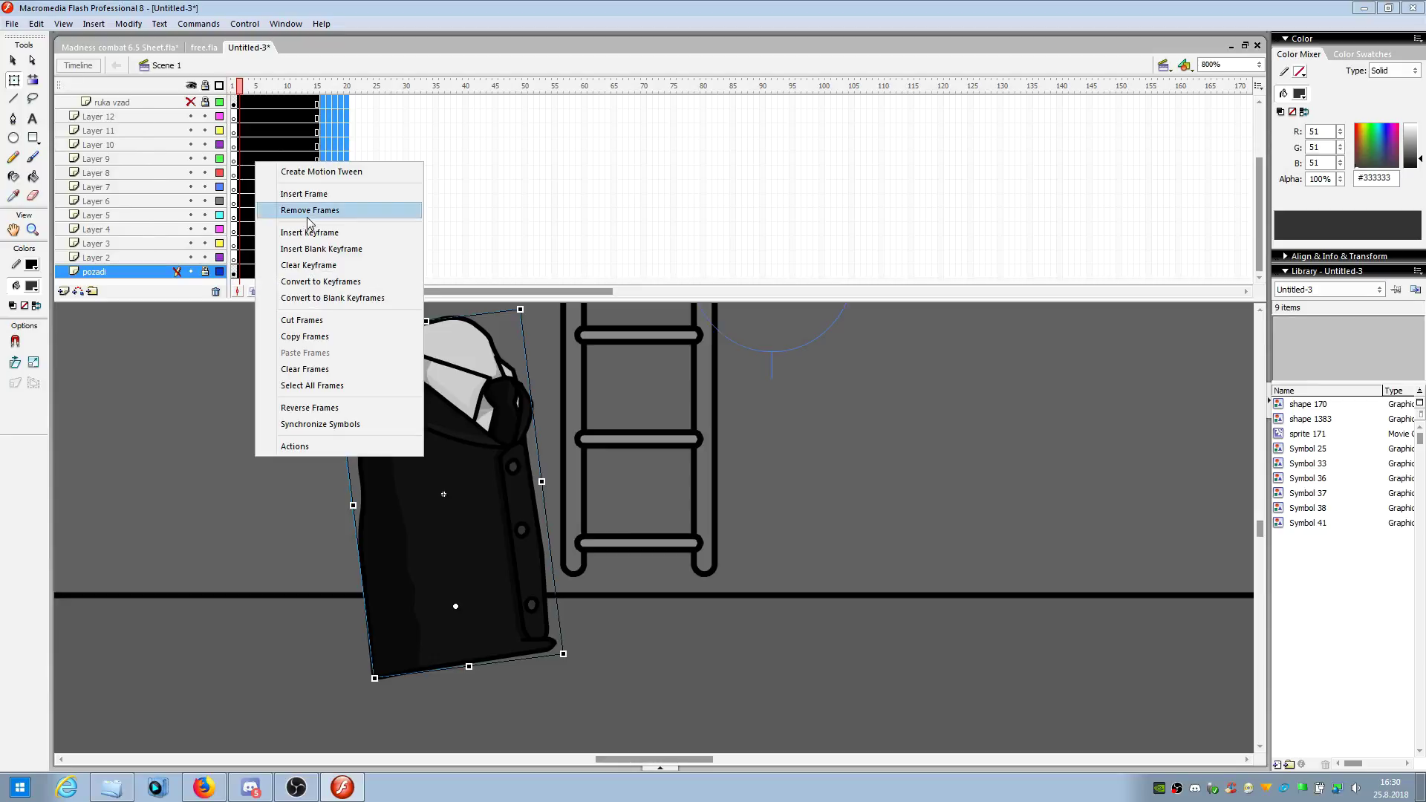
pyautogui.click(309, 215)
pyautogui.click(240, 159)
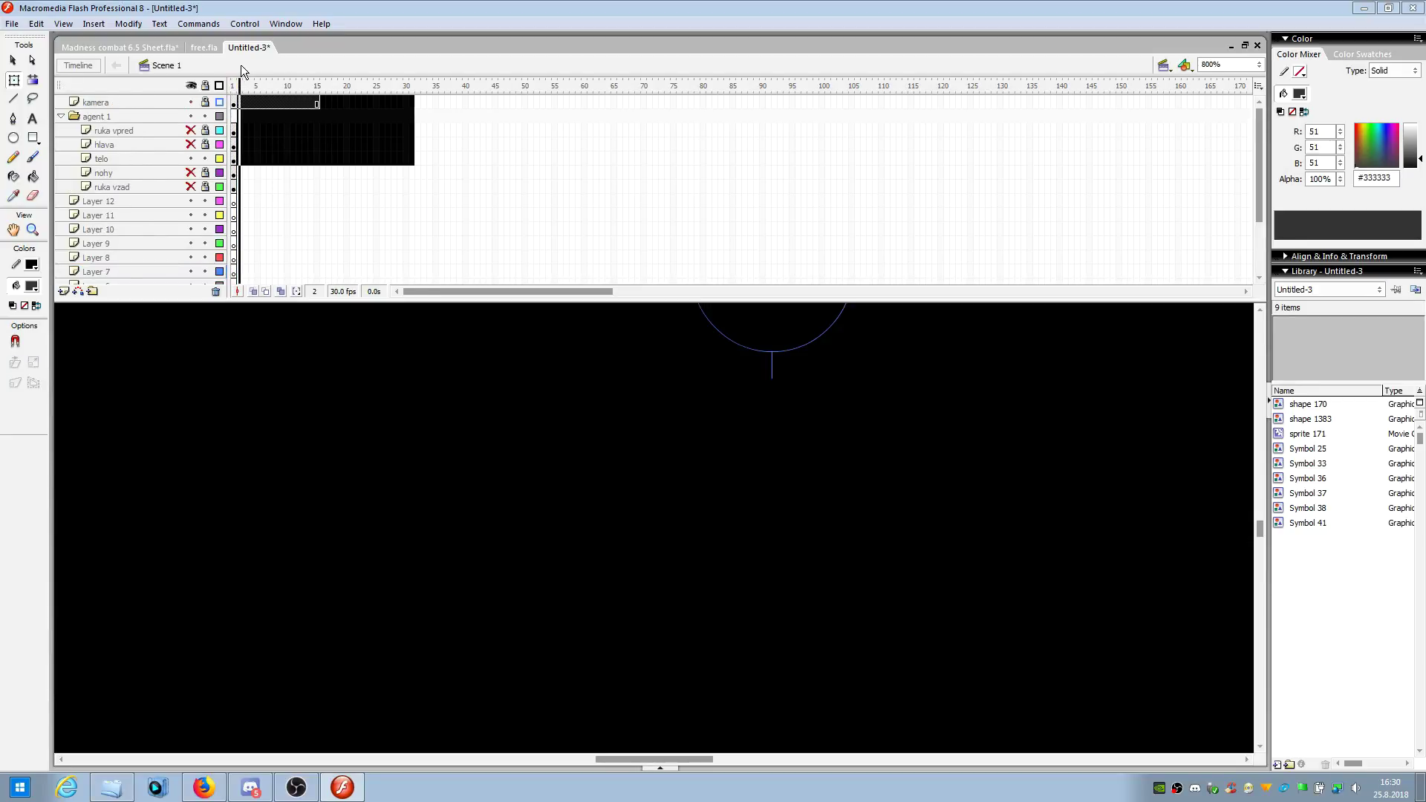
# - Remove all selected frames after frame 1 from every layer and select the body on the telo layer
pyautogui.rightClick(287, 129)
pyautogui.click(332, 180)
pyautogui.click(233, 159)
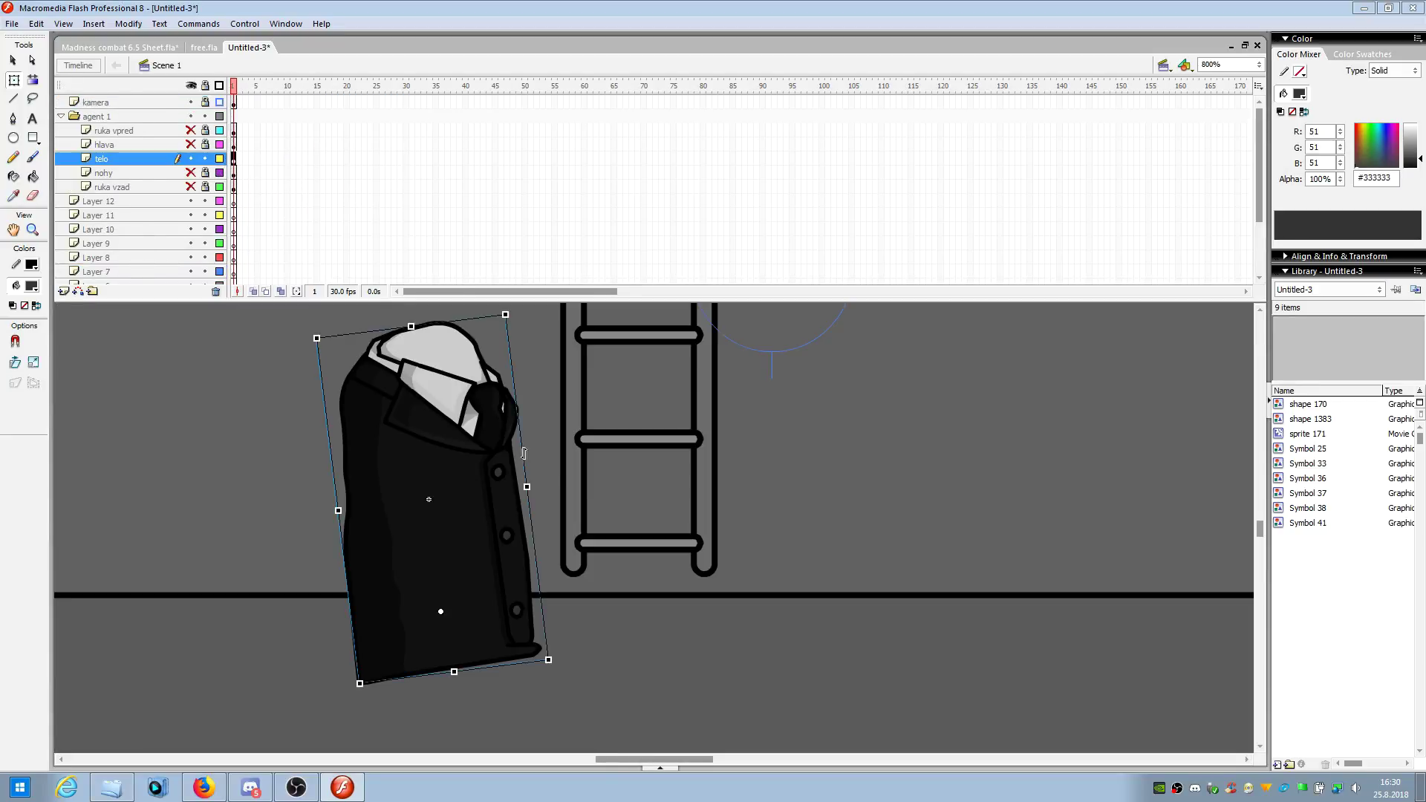
# - Turn on onion skinning, add telo keyframes at frames 2 through 4 shifting the body slightly right each time, and extend the onion range backwards
pyautogui.click(251, 292)
pyautogui.press('F6')
pyautogui.moveTo(444, 455); pyautogui.dragTo(457, 451)
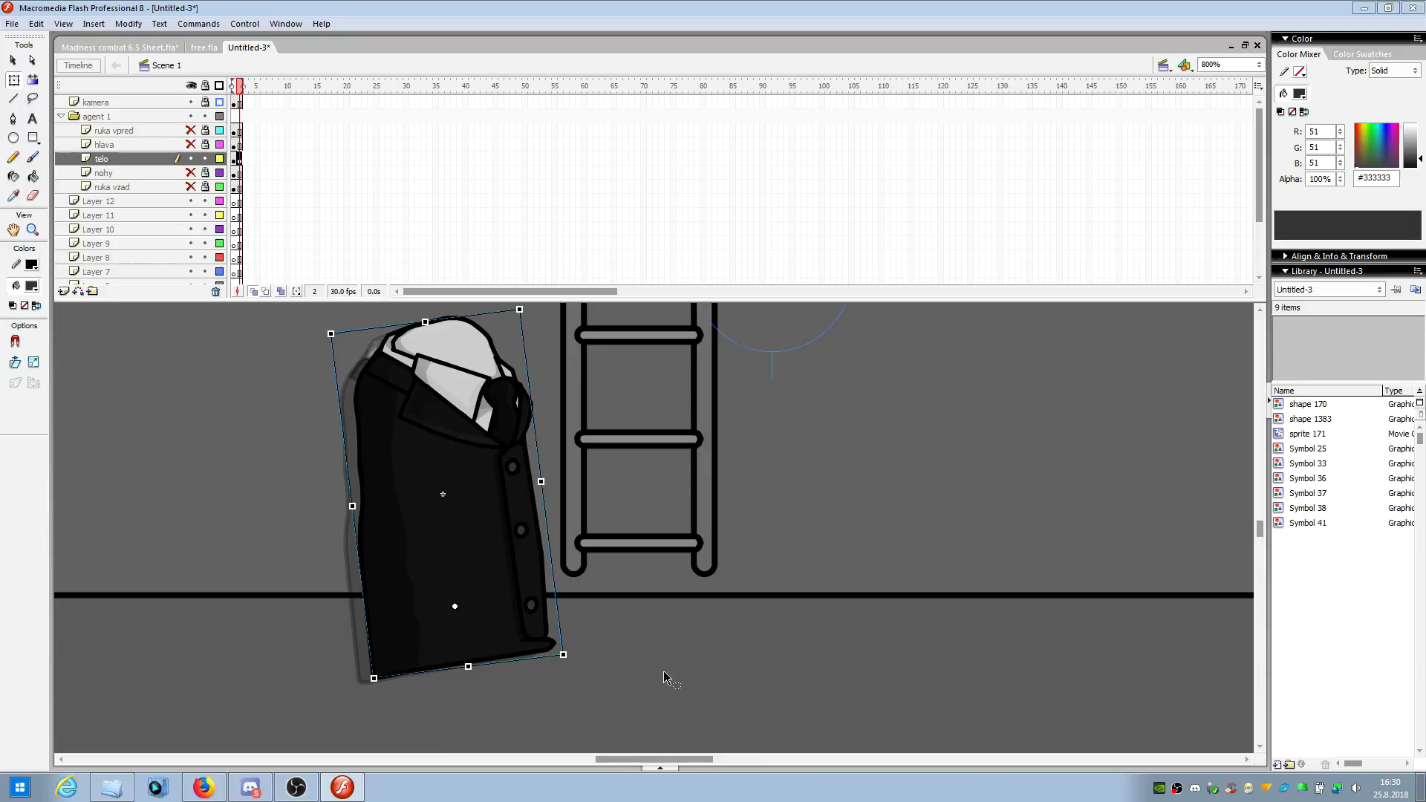
pyautogui.press('F6')
pyautogui.moveTo(480, 577); pyautogui.dragTo(494, 572)
pyautogui.press('F6')
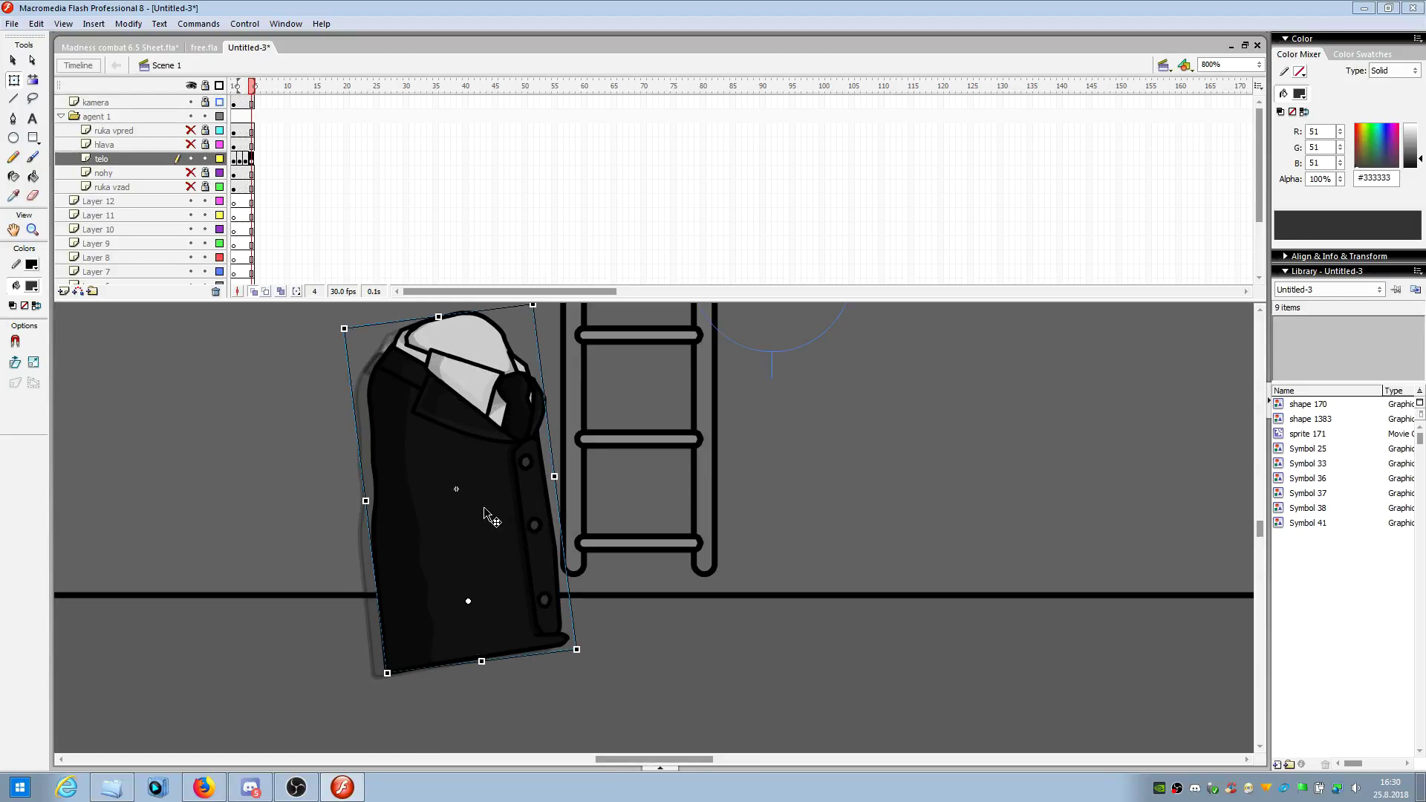
pyautogui.moveTo(498, 505); pyautogui.dragTo(498, 505)
pyautogui.moveTo(235, 82); pyautogui.dragTo(237, 85)
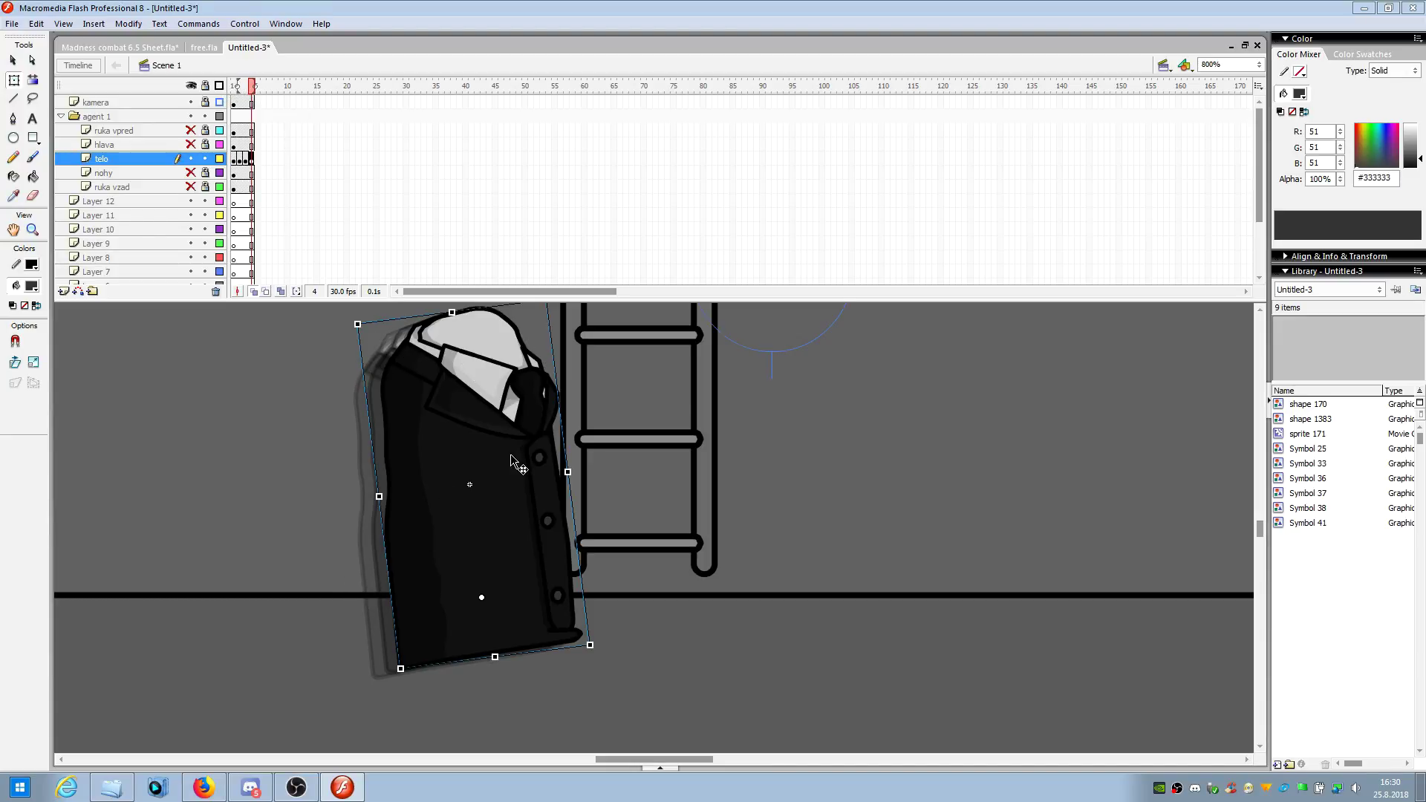
# - Add telo keyframes from frame 5 through frame 42, moving the body right past the ladder, and play the animation
pyautogui.press('F6')
pyautogui.moveTo(517, 465); pyautogui.dragTo(940, 490)
pyautogui.press('F6')
pyautogui.press('F6')
pyautogui.press('F6')
pyautogui.press('F6')
pyautogui.press('F6')
pyautogui.press('F6')
pyautogui.press('F6')
pyautogui.press('F6')
pyautogui.press('F6')
pyautogui.press('F6')
pyautogui.press('F6')
pyautogui.press('F6')
pyautogui.press('F6')
pyautogui.press('F6')
pyautogui.press('F6')
pyautogui.press('F6')
pyautogui.press('F6')
pyautogui.press('F6')
pyautogui.press('F6')
pyautogui.press('F6')
pyautogui.press('F6')
pyautogui.press('F6')
pyautogui.press('F6')
pyautogui.press('F6')
pyautogui.press('F6')
pyautogui.press('F6')
pyautogui.press('F6')
pyautogui.press('F6')
pyautogui.press('F6')
pyautogui.press('F6')
pyautogui.press('F6')
pyautogui.press('F6')
pyautogui.press('F6')
pyautogui.press('F6')
pyautogui.press('F6')
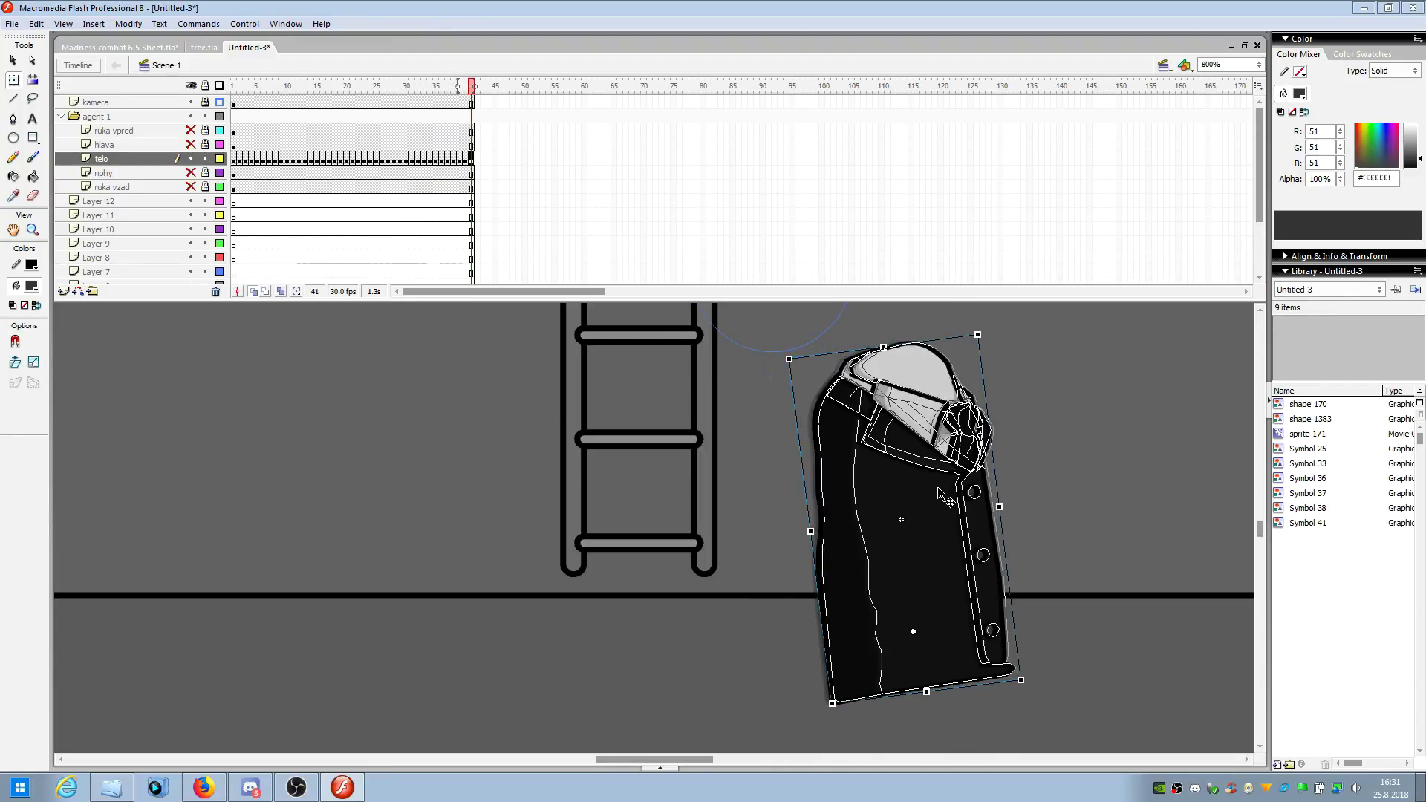
pyautogui.press('F6')
pyautogui.click(752, 358)
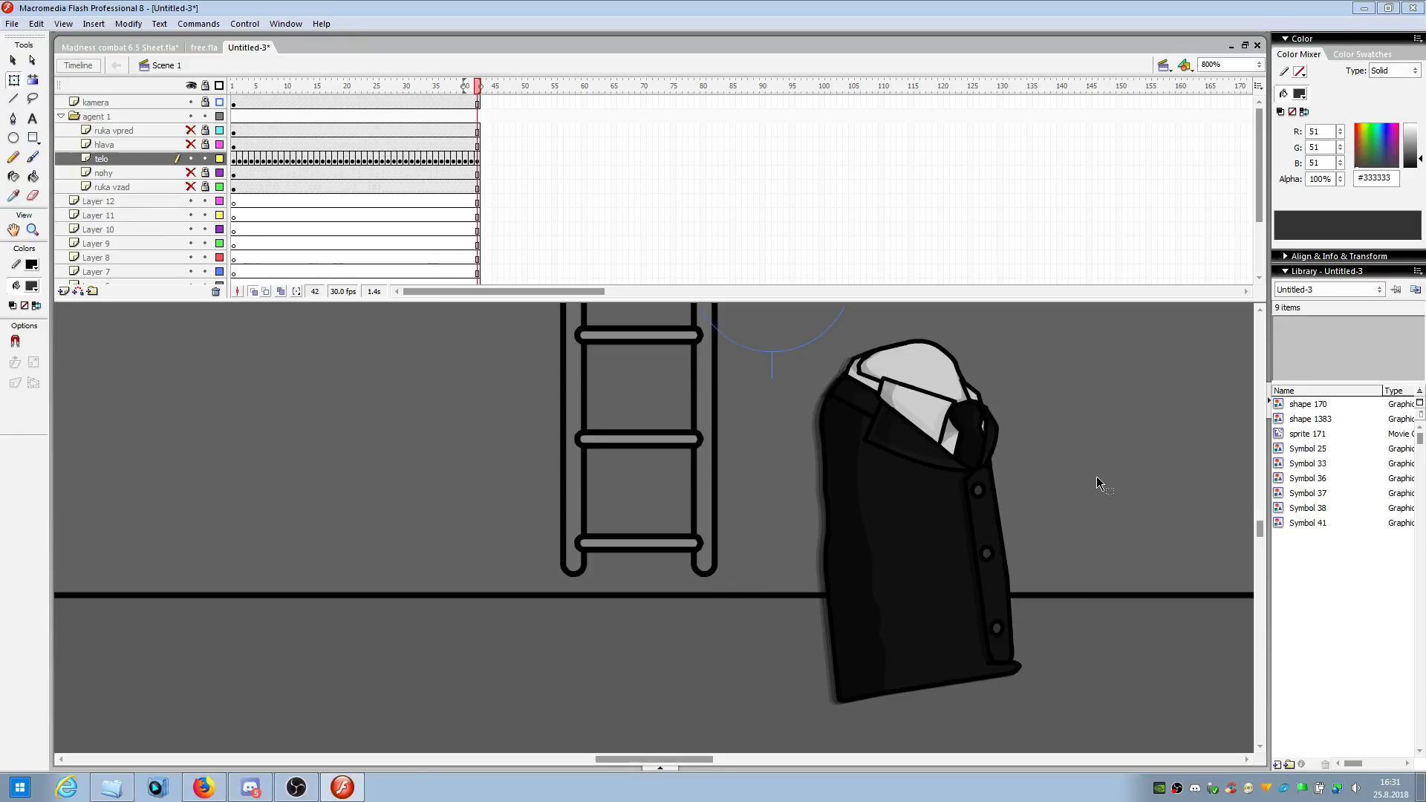
pyautogui.press('Return')
# - Examine the onion skins at frames 20 and 11, stretch the range to frame 42 and back, and return to frame 1
pyautogui.click(347, 159)
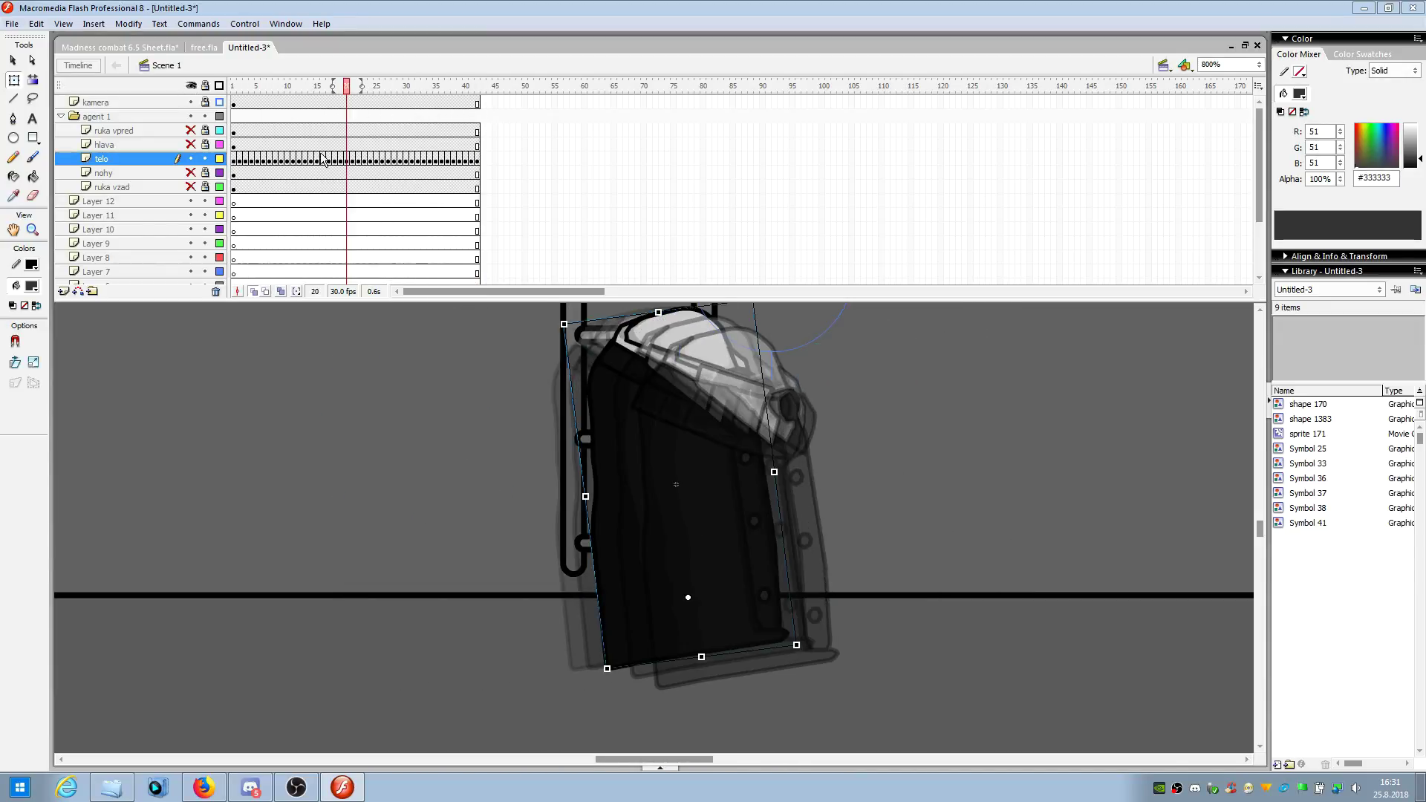
pyautogui.click(293, 159)
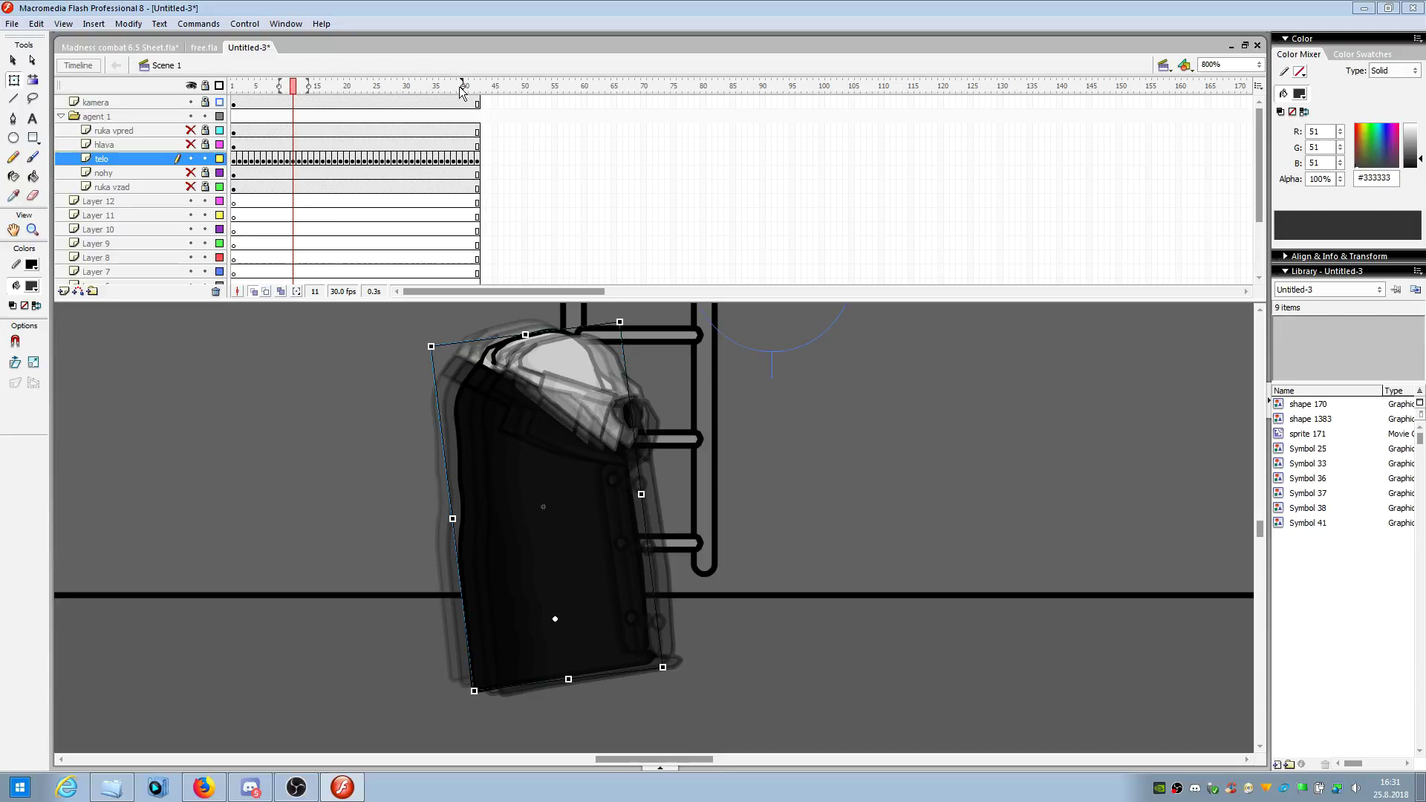
pyautogui.moveTo(308, 86); pyautogui.dragTo(479, 86)
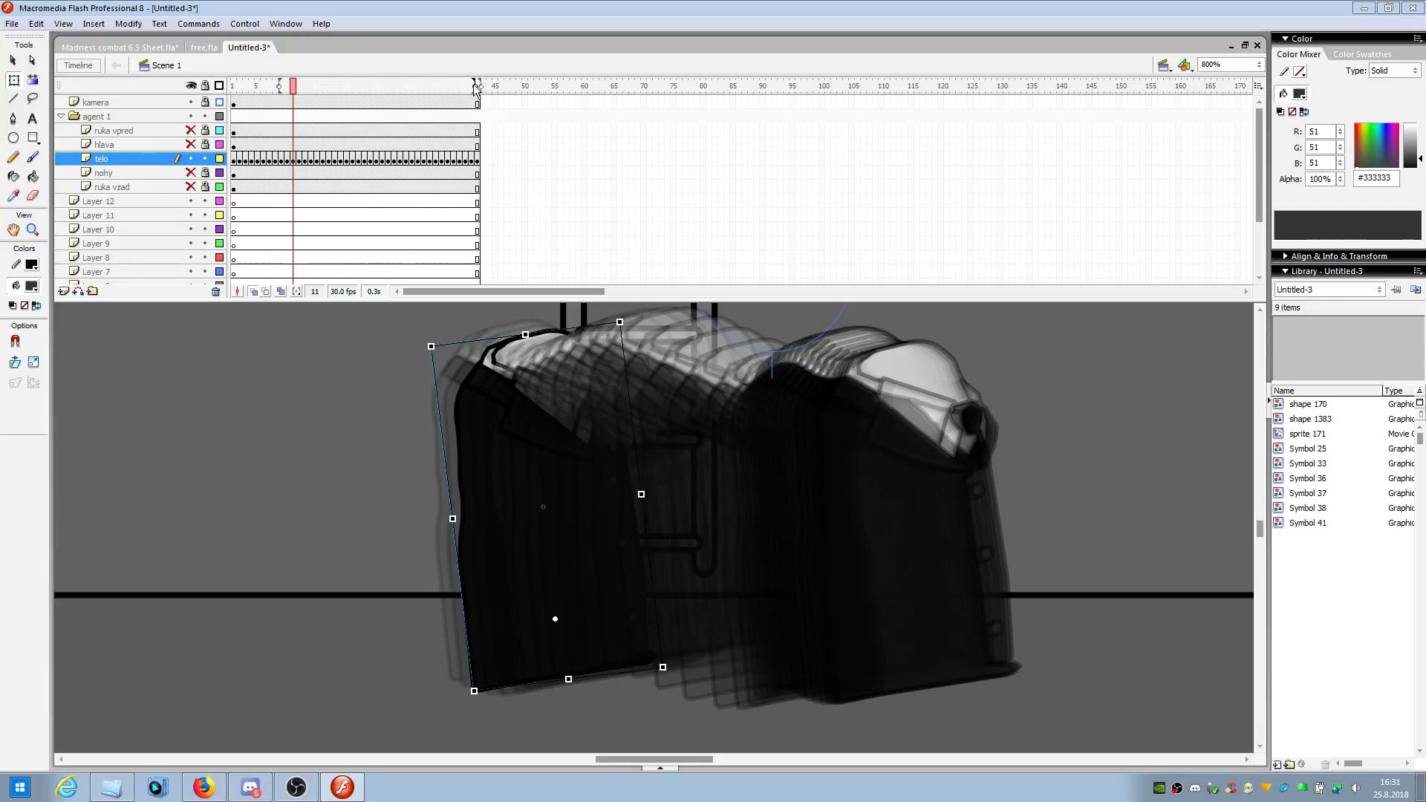
pyautogui.click(294, 87)
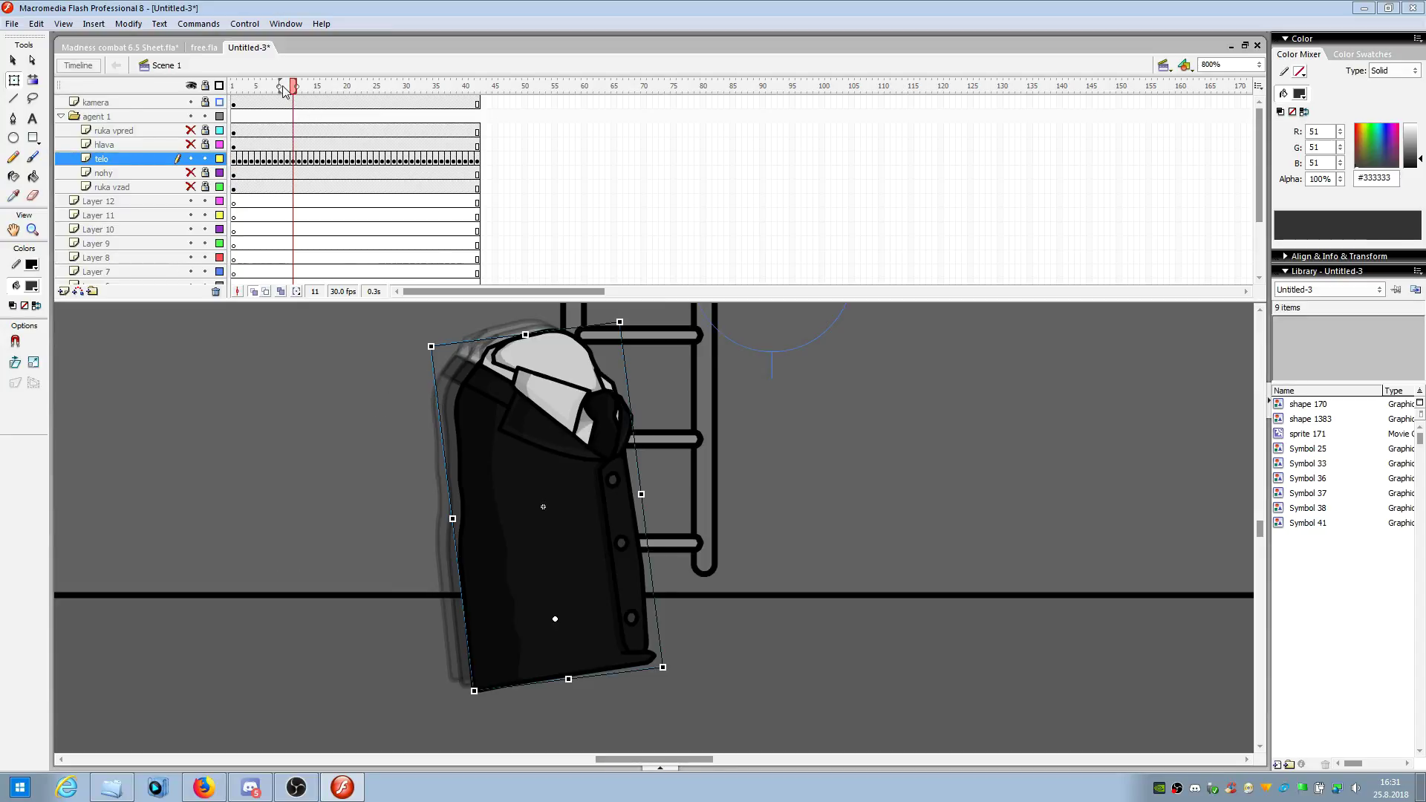
pyautogui.moveTo(281, 87)
pyautogui.mouseDown()
pyautogui.moveTo(249, 88)
pyautogui.moveTo(468, 104)
pyautogui.moveTo(232, 163)
pyautogui.mouseUp()
pyautogui.click(835, 493)
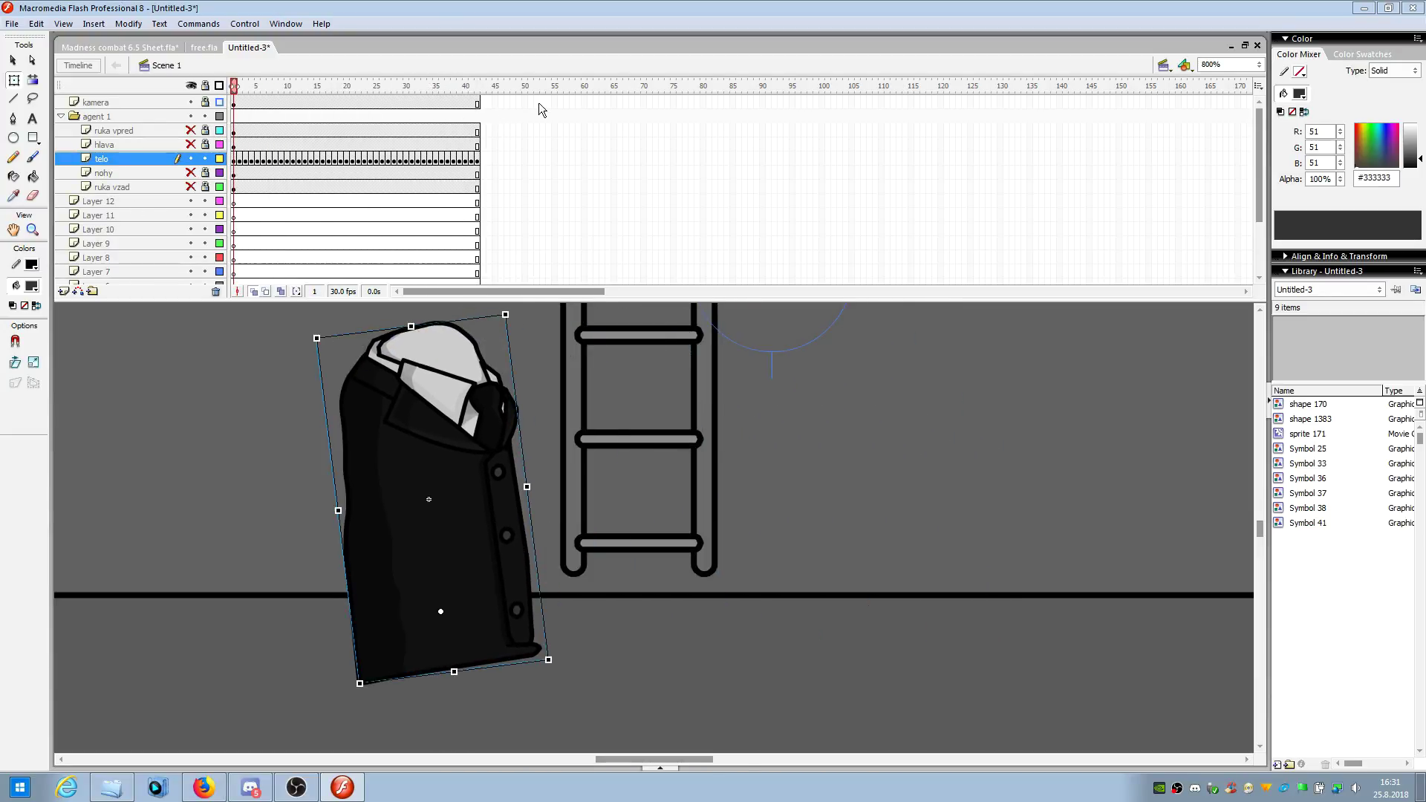
# - Remove all frames after frame 1 from kamera down to pozadi and reselect the telo body on frame 1
pyautogui.moveTo(520, 105); pyautogui.dragTo(244, 416)
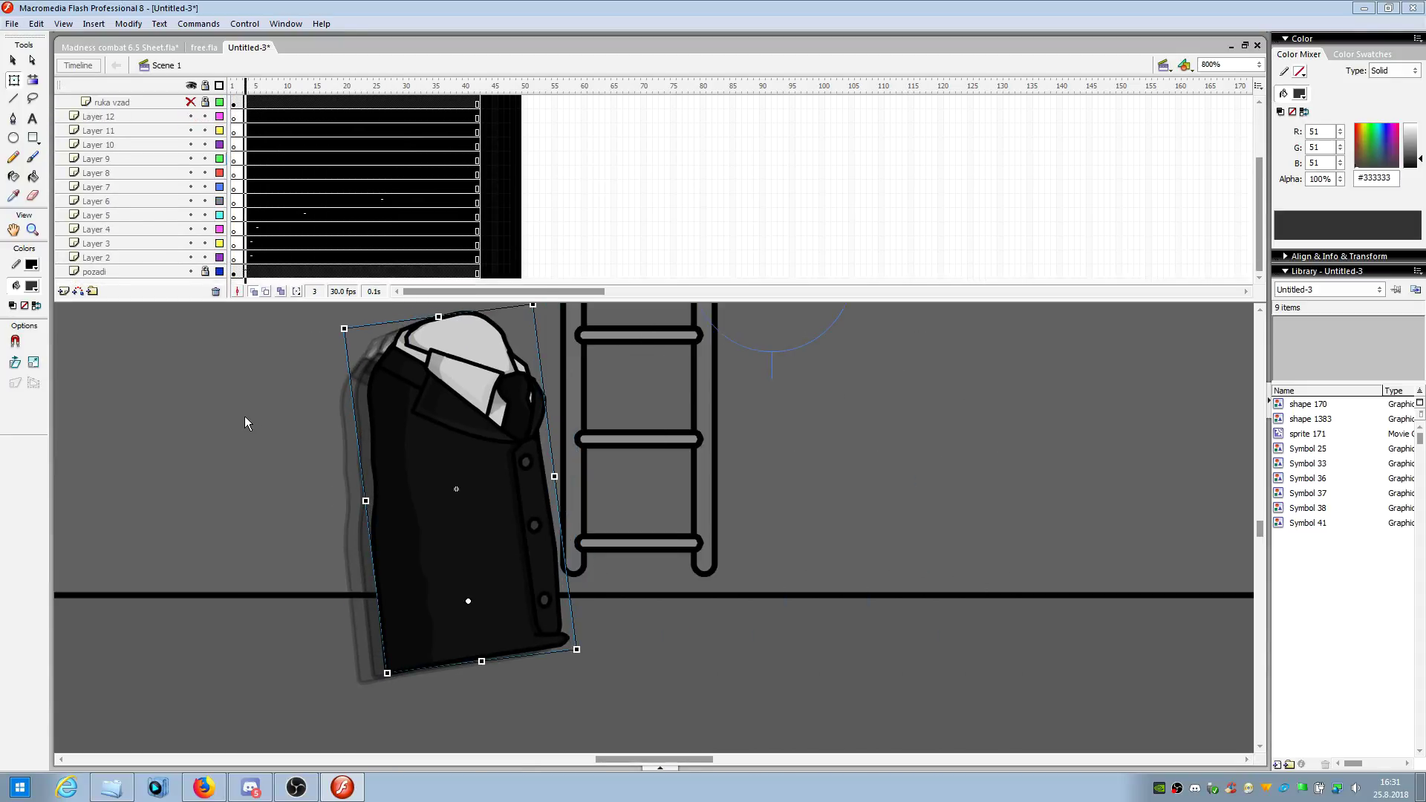
pyautogui.rightClick(320, 151)
pyautogui.click(388, 196)
pyautogui.click(234, 161)
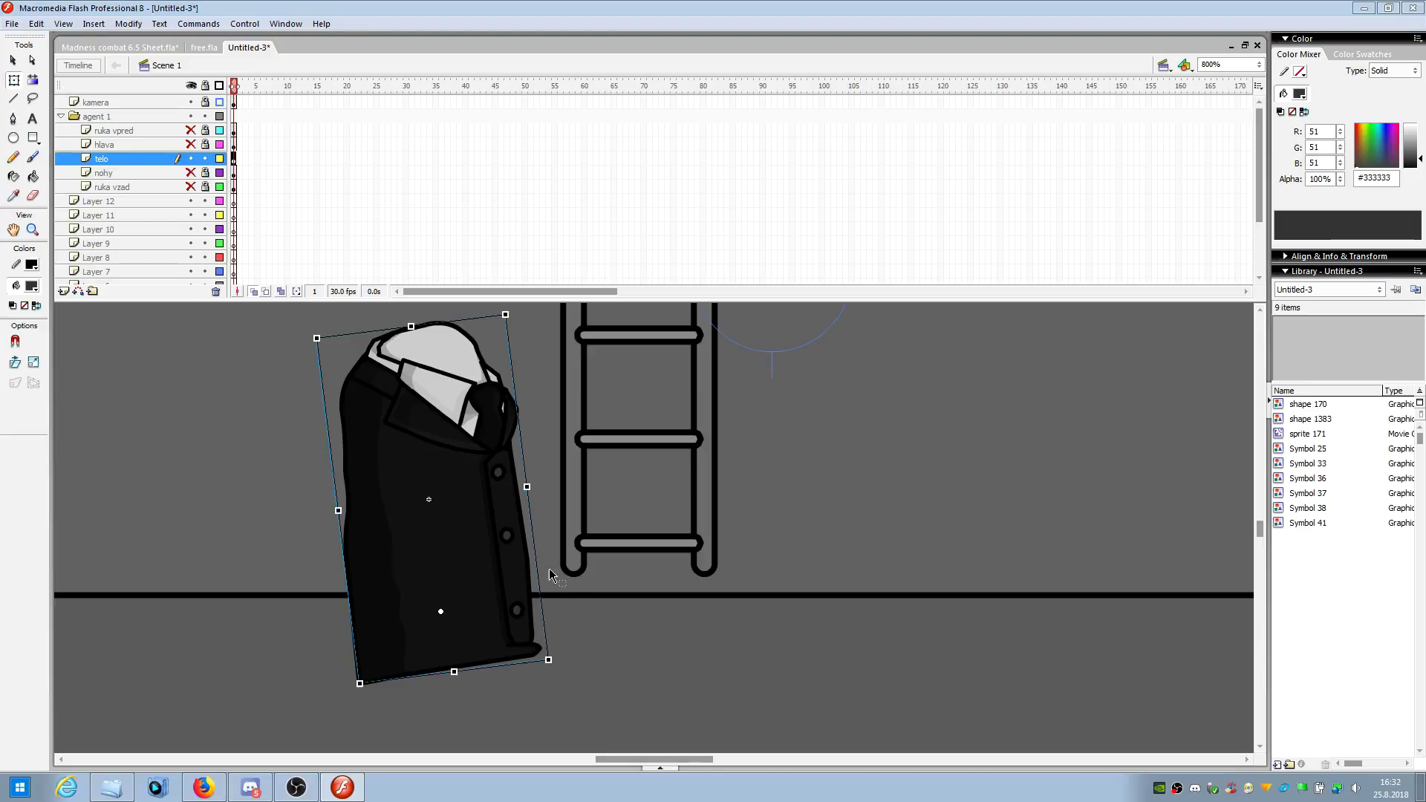
# - Add telo keyframes at frames 2 through 6, rotating the body slightly clockwise while moving it right and up towards the ladder
pyautogui.scroll(3, 475, 513)
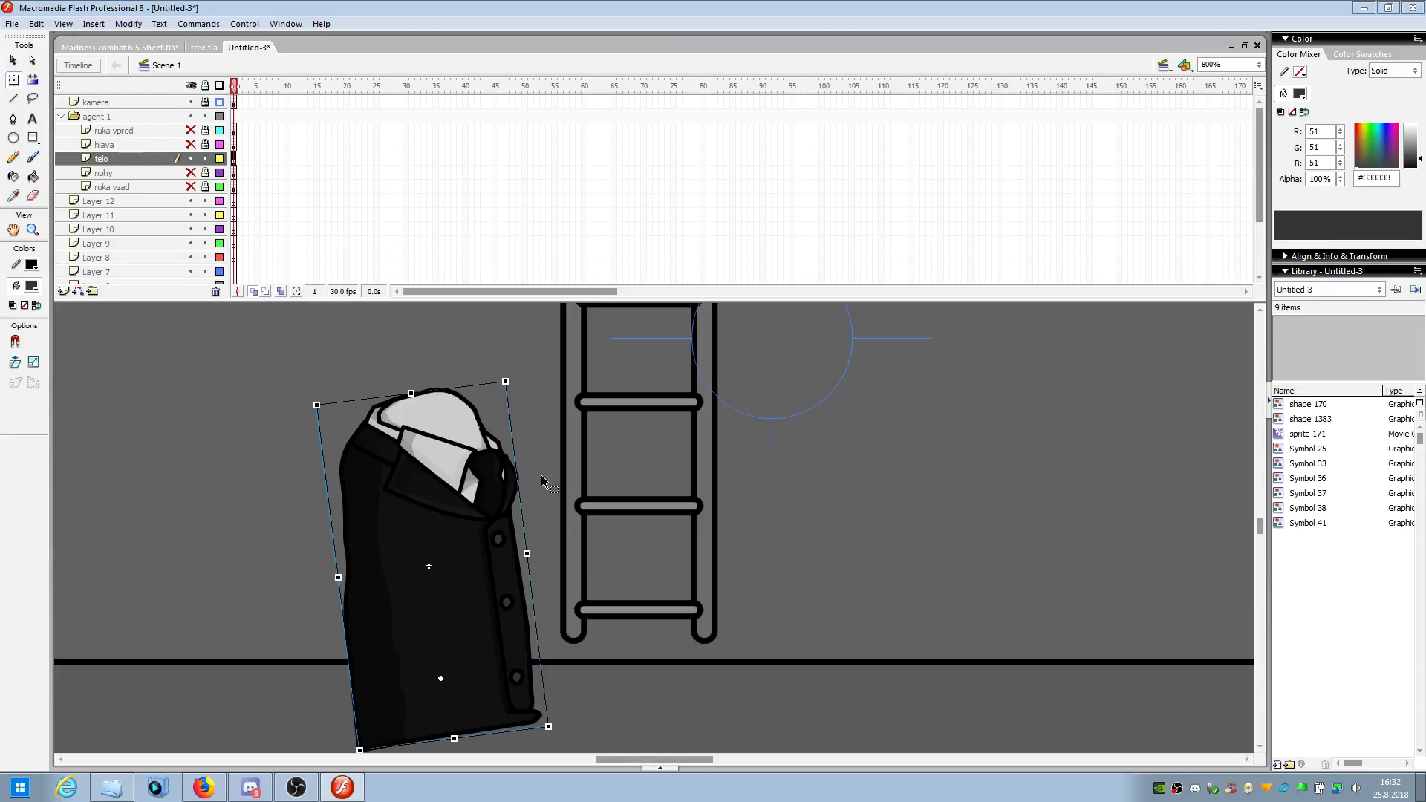
pyautogui.press('F6')
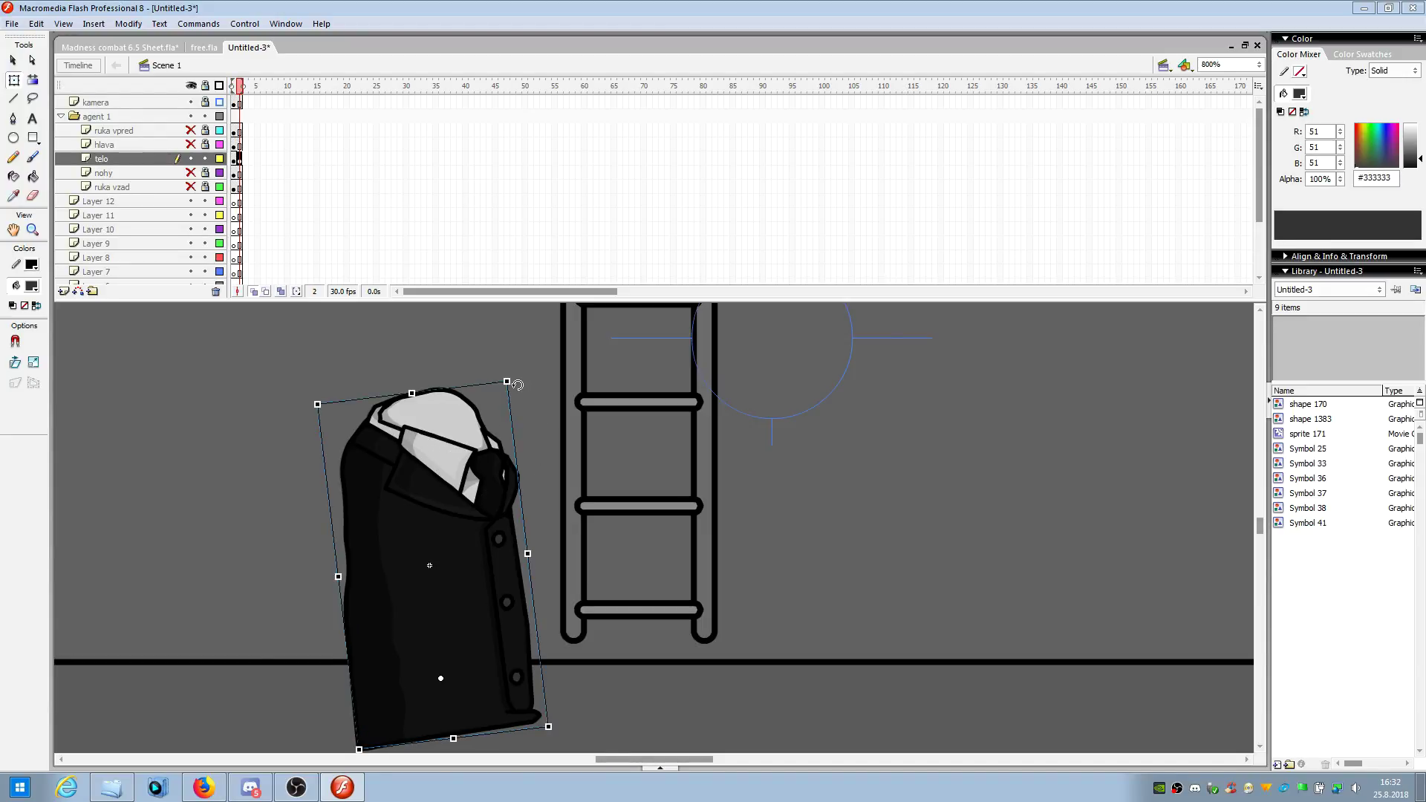
pyautogui.moveTo(473, 432); pyautogui.dragTo(491, 423)
pyautogui.press('F6')
pyautogui.press('F6')
pyautogui.press('F6')
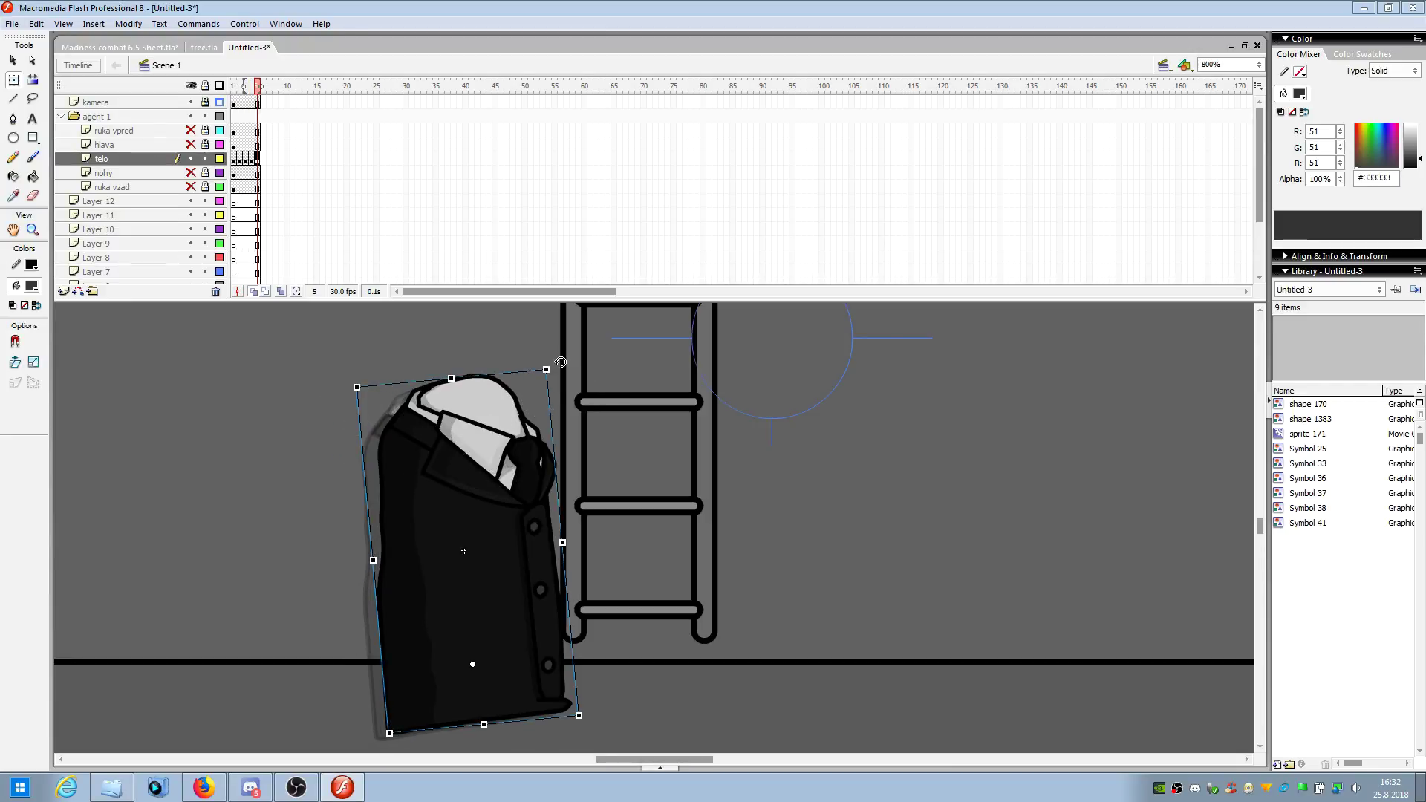
pyautogui.moveTo(551, 368); pyautogui.dragTo(578, 364)
pyautogui.press('F6')
pyautogui.moveTo(511, 424); pyautogui.dragTo(528, 422)
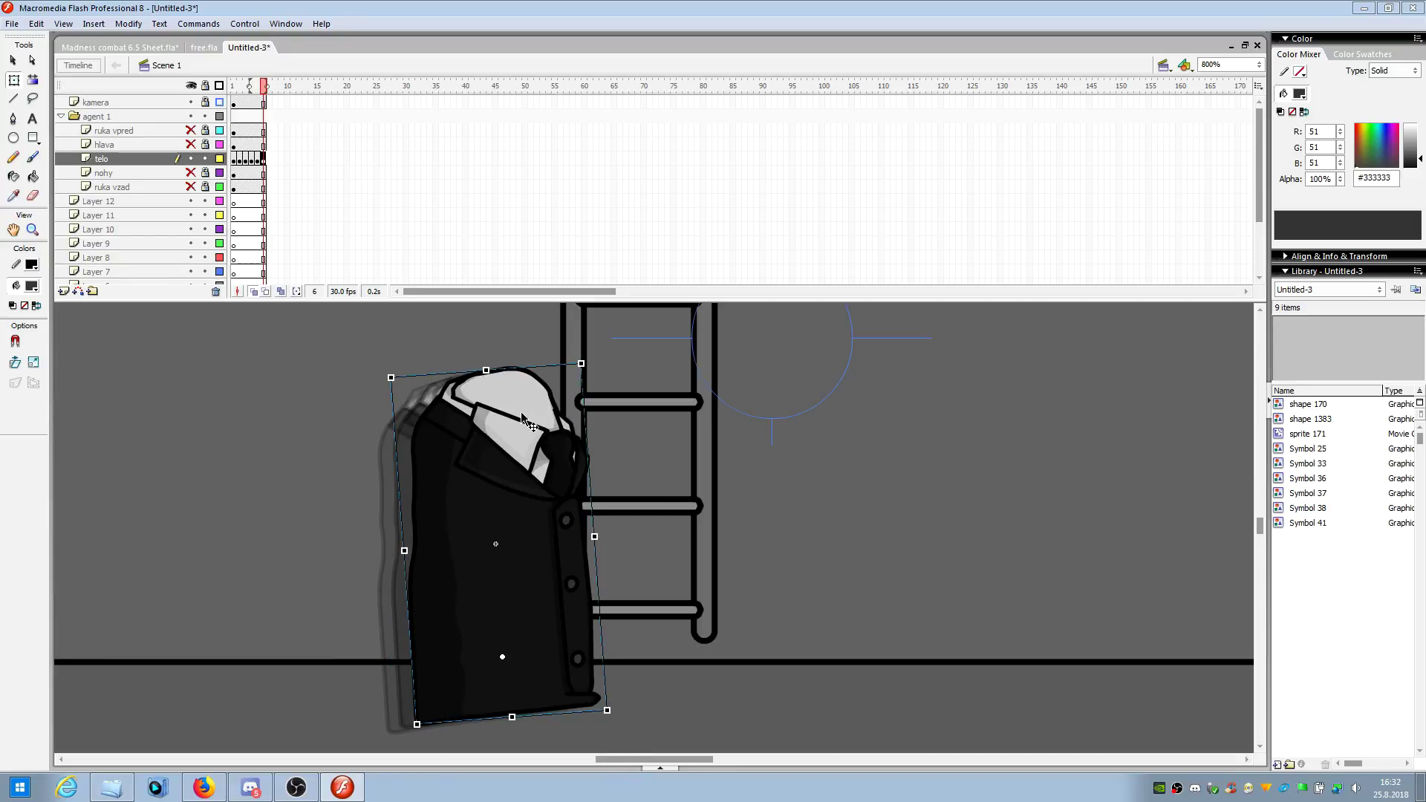
# - Add telo keyframes at frames 7 through 12, rotating the body a little further clockwise and moving it right and down across the ladder
pyautogui.press('F6')
pyautogui.moveTo(595, 365); pyautogui.dragTo(599, 367)
pyautogui.moveTo(588, 416)
pyautogui.mouseDown()
pyautogui.moveTo(606, 415)
pyautogui.moveTo(618, 369)
pyautogui.moveTo(607, 420)
pyautogui.mouseUp()
pyautogui.press('F6')
pyautogui.press('F6')
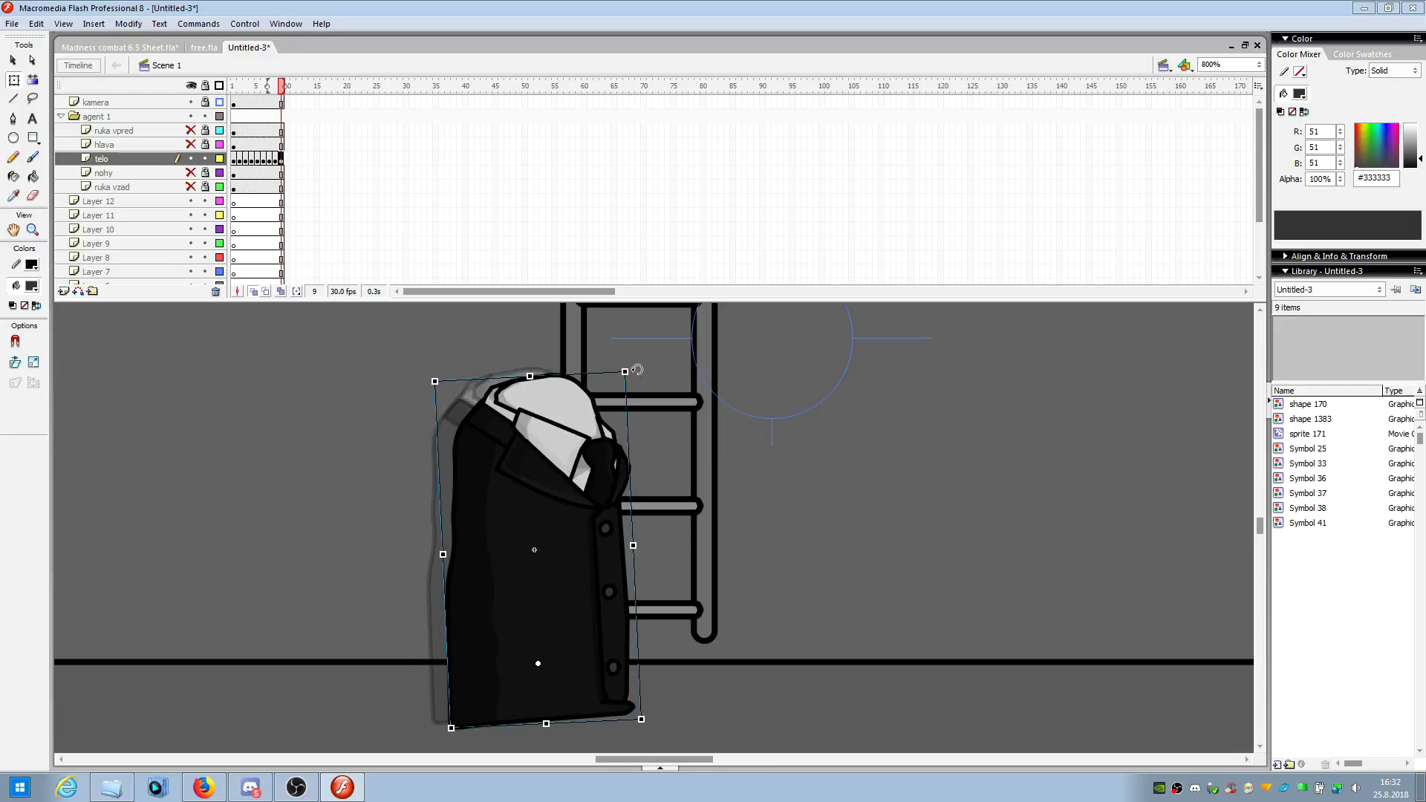
pyautogui.moveTo(636, 368); pyautogui.dragTo(637, 370)
pyautogui.moveTo(592, 421); pyautogui.dragTo(607, 427)
pyautogui.moveTo(611, 409); pyautogui.dragTo(705, 435)
pyautogui.press('F6')
pyautogui.press('F6')
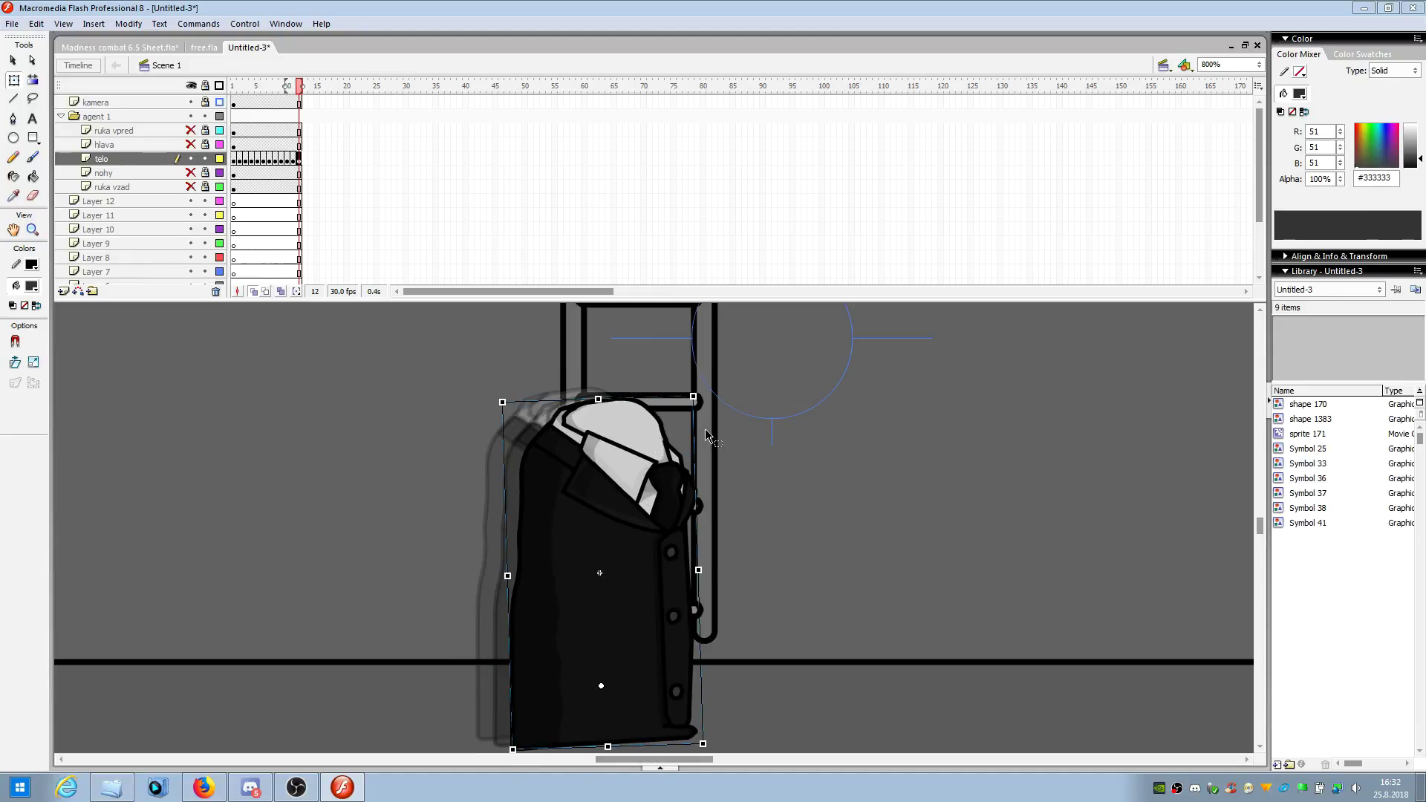